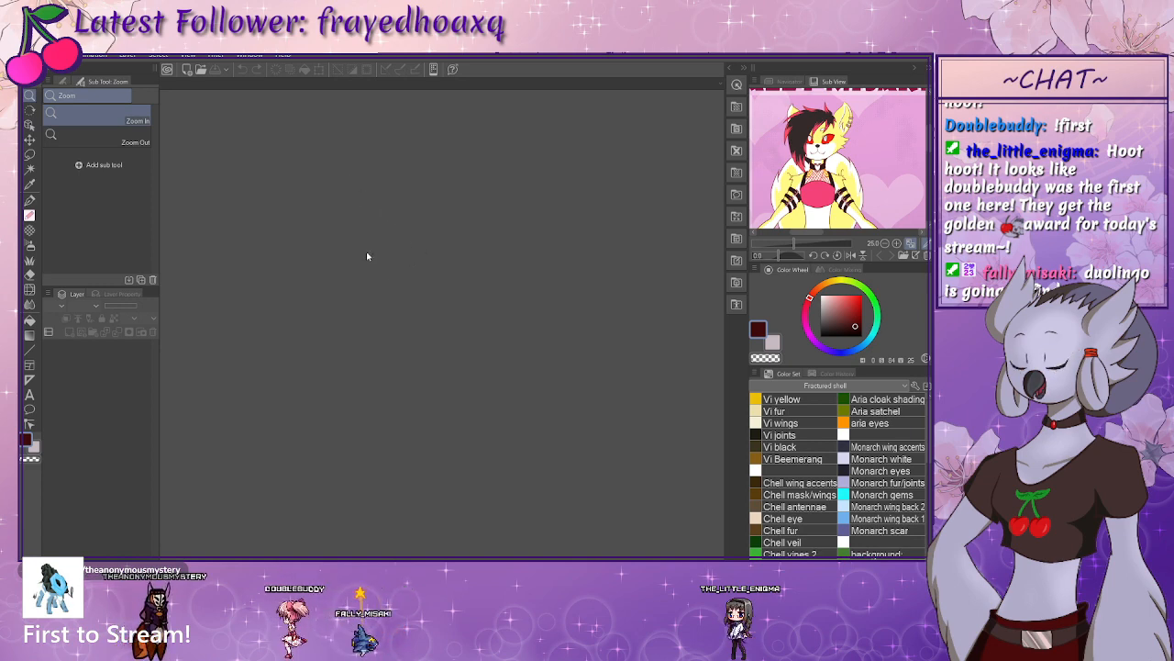
- Create a new square illustration canvas with mauve paper and select the custom pencil brush for sketching
click(532, 173)
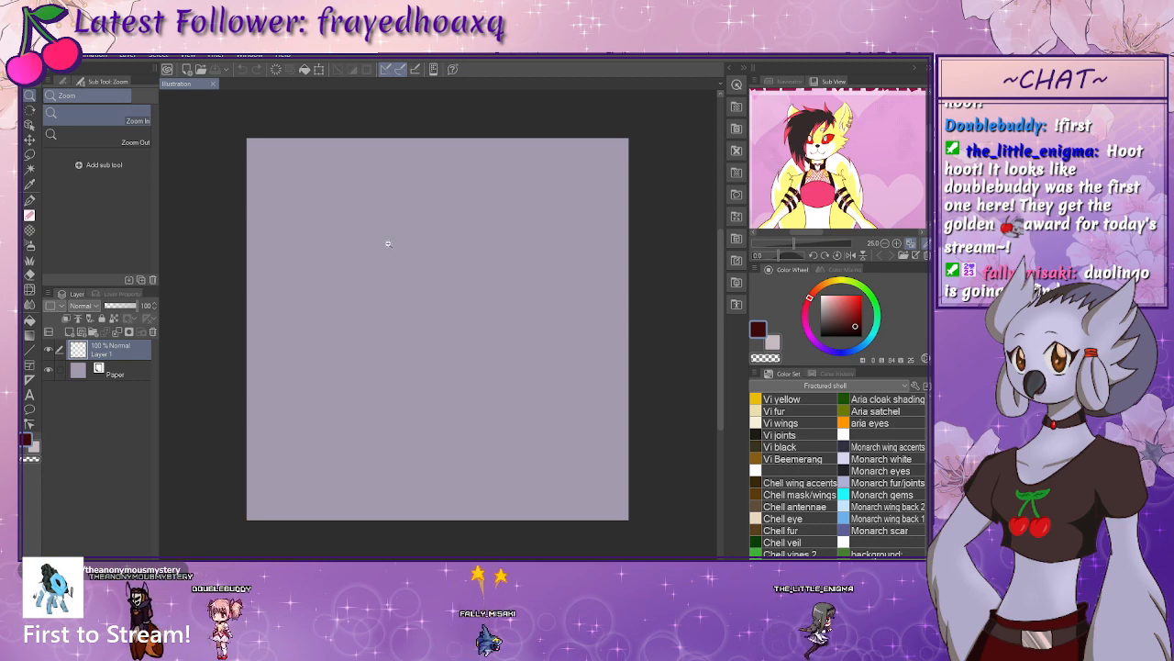
click(31, 200)
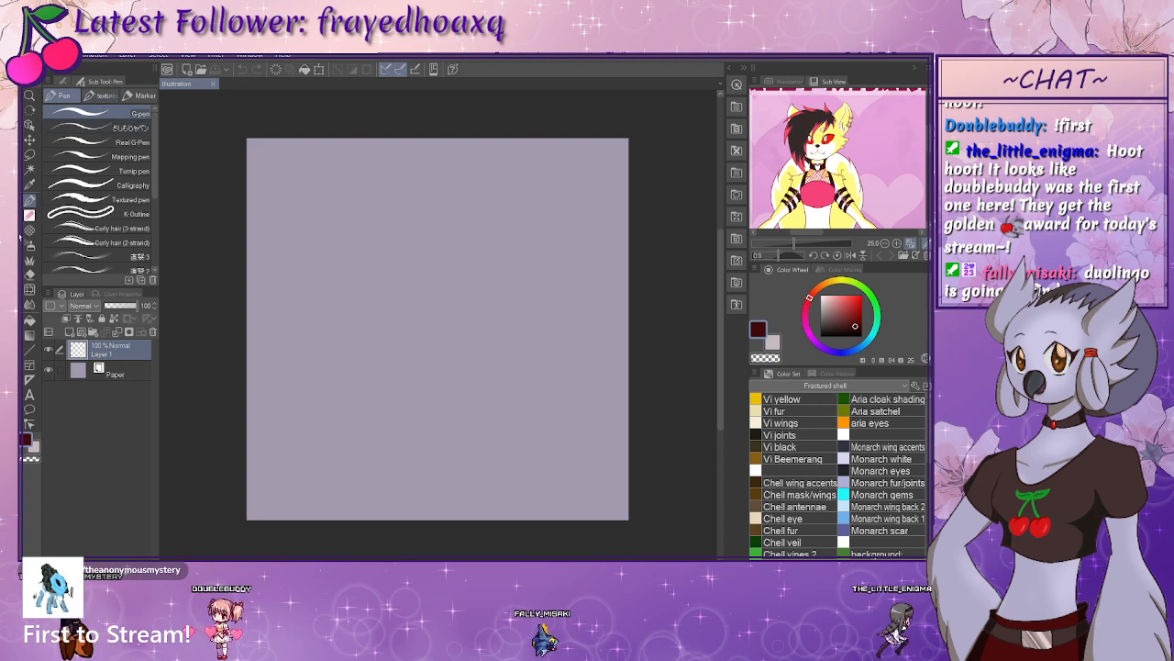
key(p)
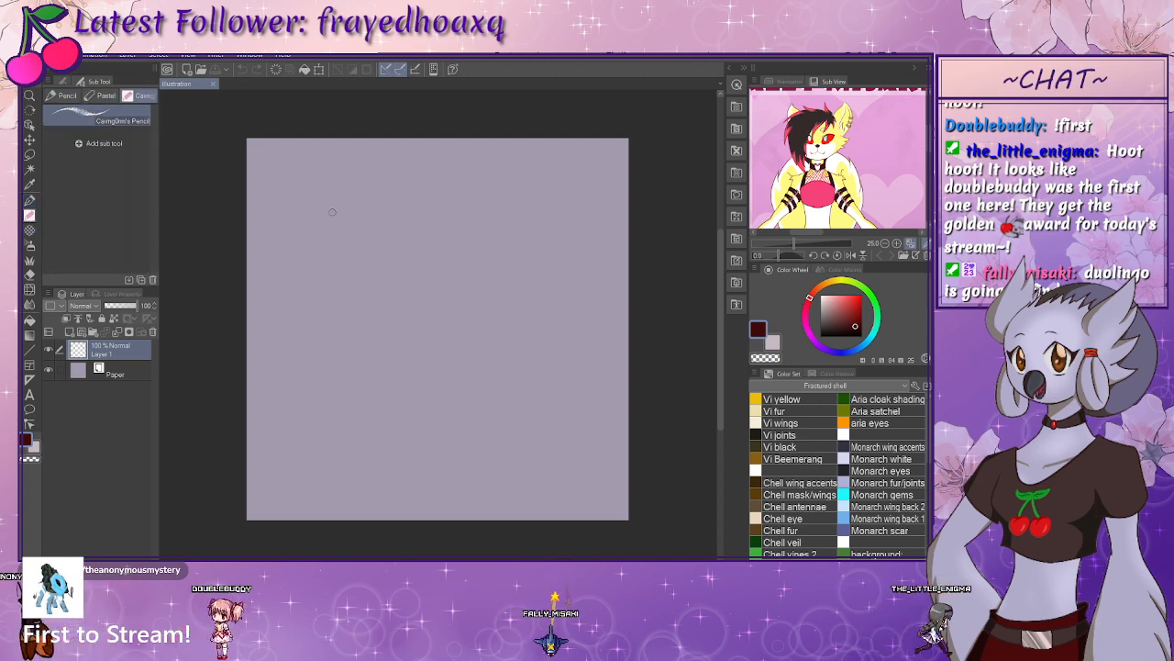
- Sketch a large rough circle for the character's head in the upper middle of the canvas
mouse_move(397, 186)
mouse_down()
mouse_move(340, 233)
mouse_move(353, 297)
mouse_move(340, 258)
mouse_move(369, 306)
mouse_move(409, 325)
mouse_up()
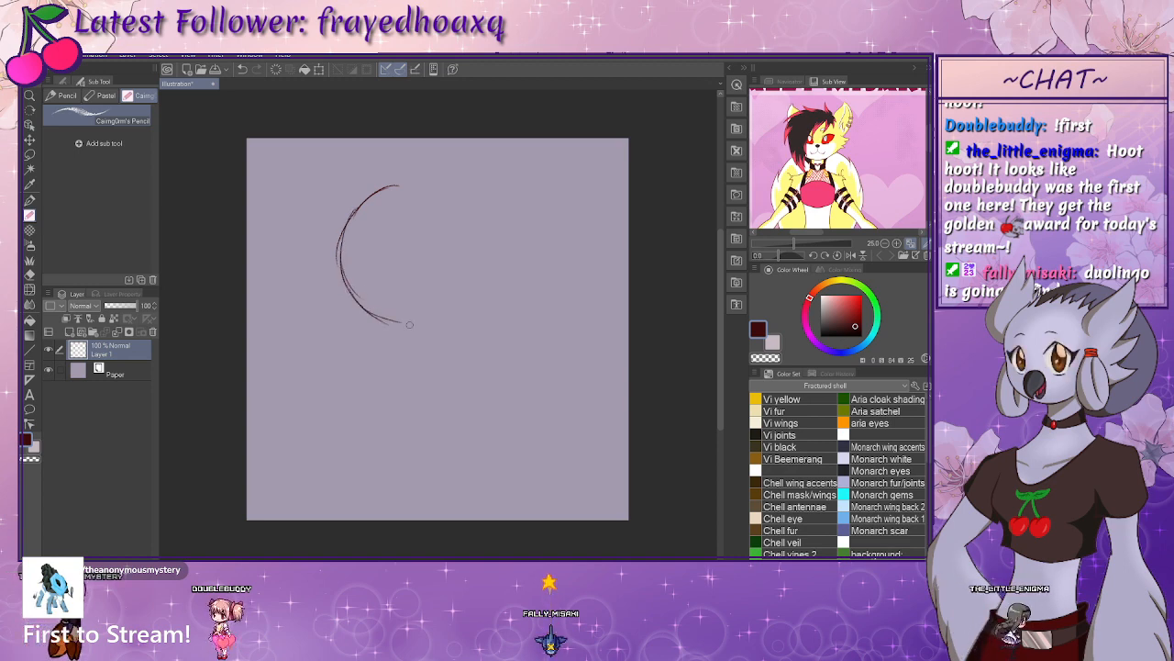
mouse_move(357, 296)
mouse_down()
mouse_move(450, 330)
mouse_move(482, 307)
mouse_up()
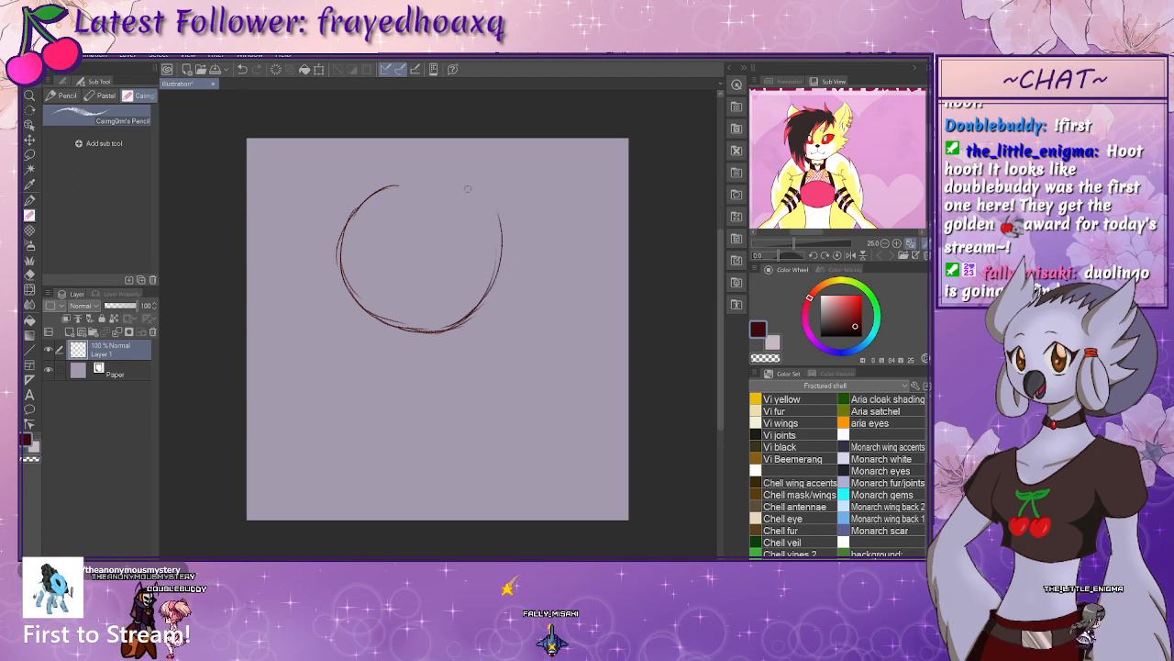
mouse_move(378, 185)
mouse_down()
mouse_move(463, 190)
mouse_move(500, 233)
mouse_move(496, 282)
mouse_up()
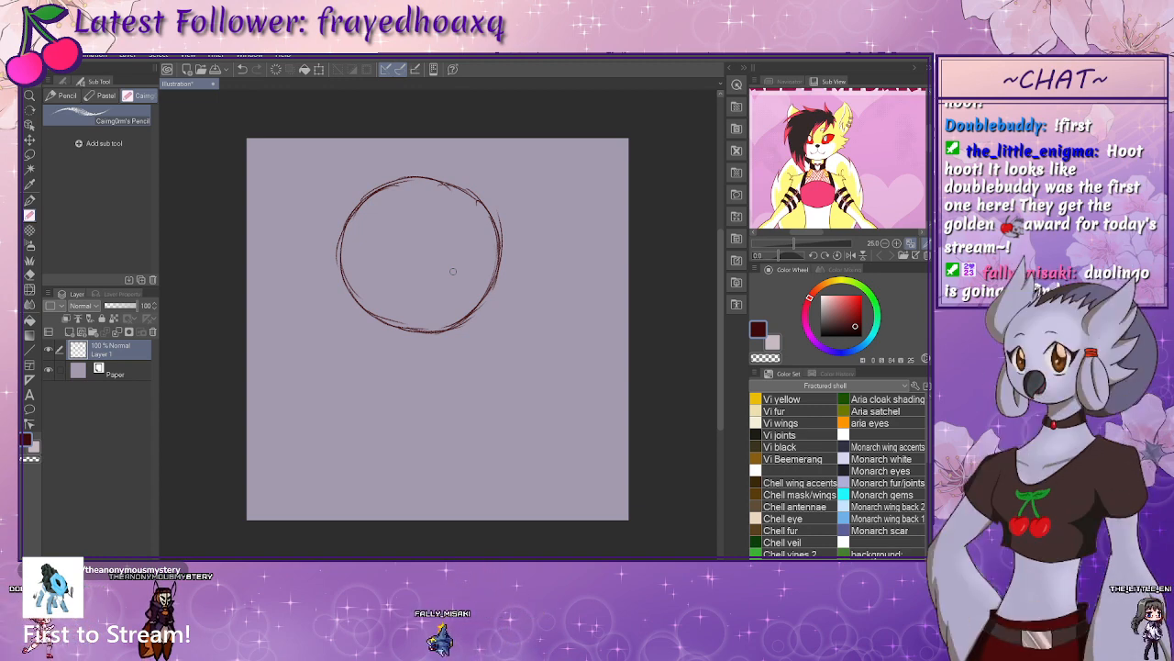
- Set Layer 1's opacity to 60% and sketch a vertical centre guideline through the head and past the chin
click(125, 309)
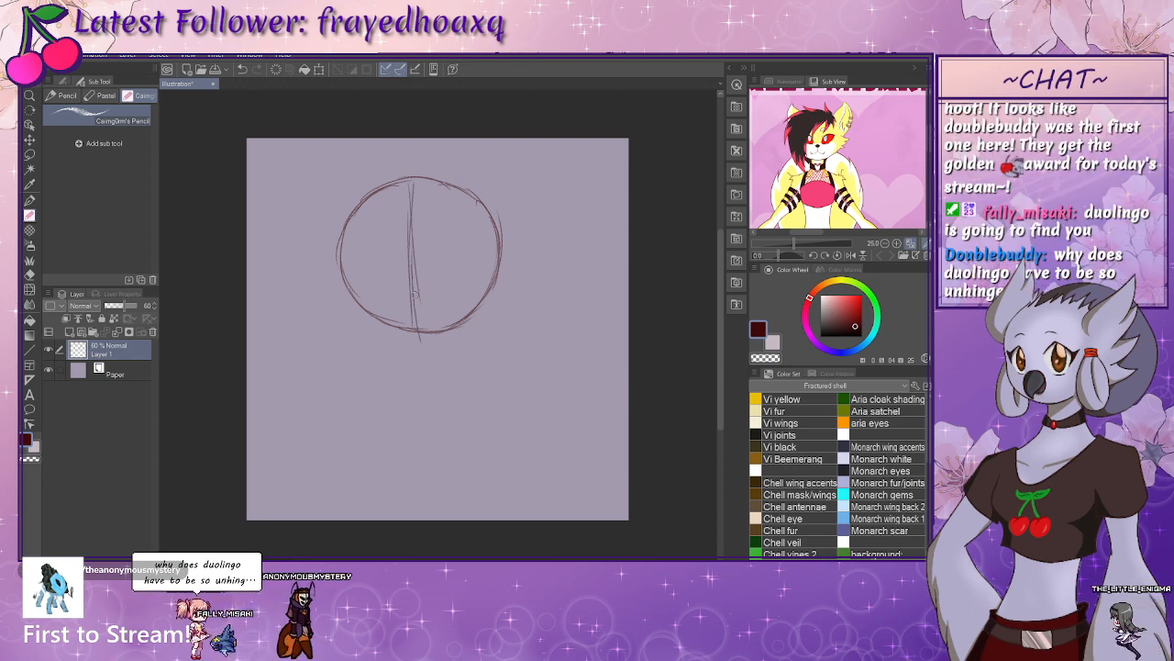
drag(410, 181, 425, 371)
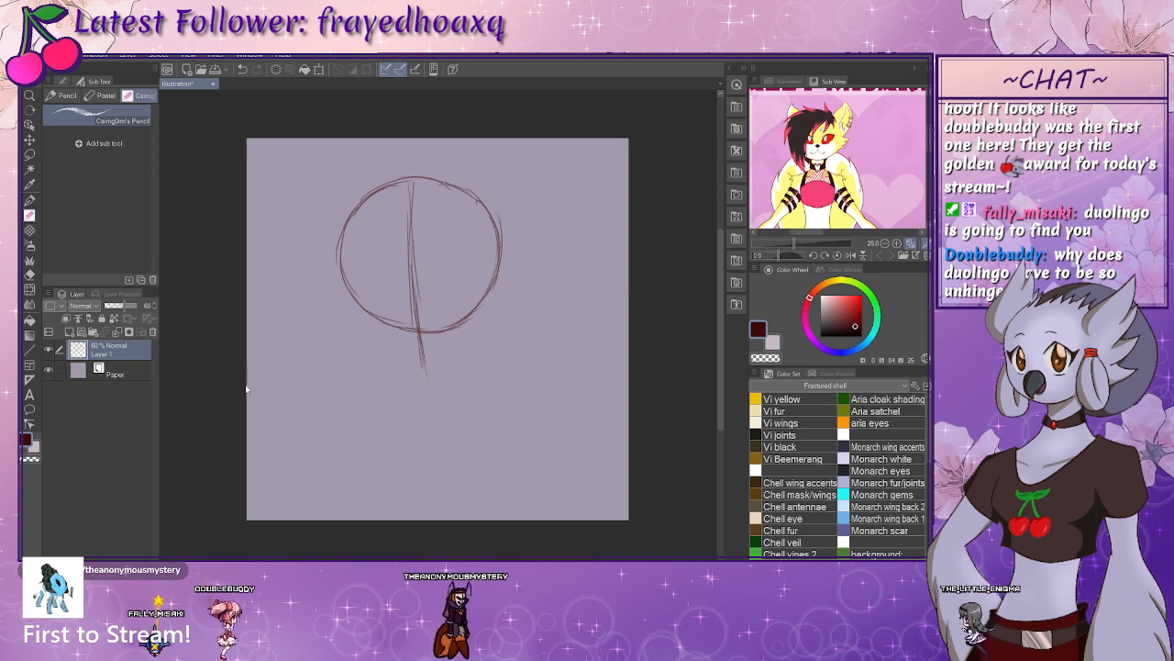
- Flip the canvas view horizontally and rough in the jaw, neck and rounded torso below the head
key(h)
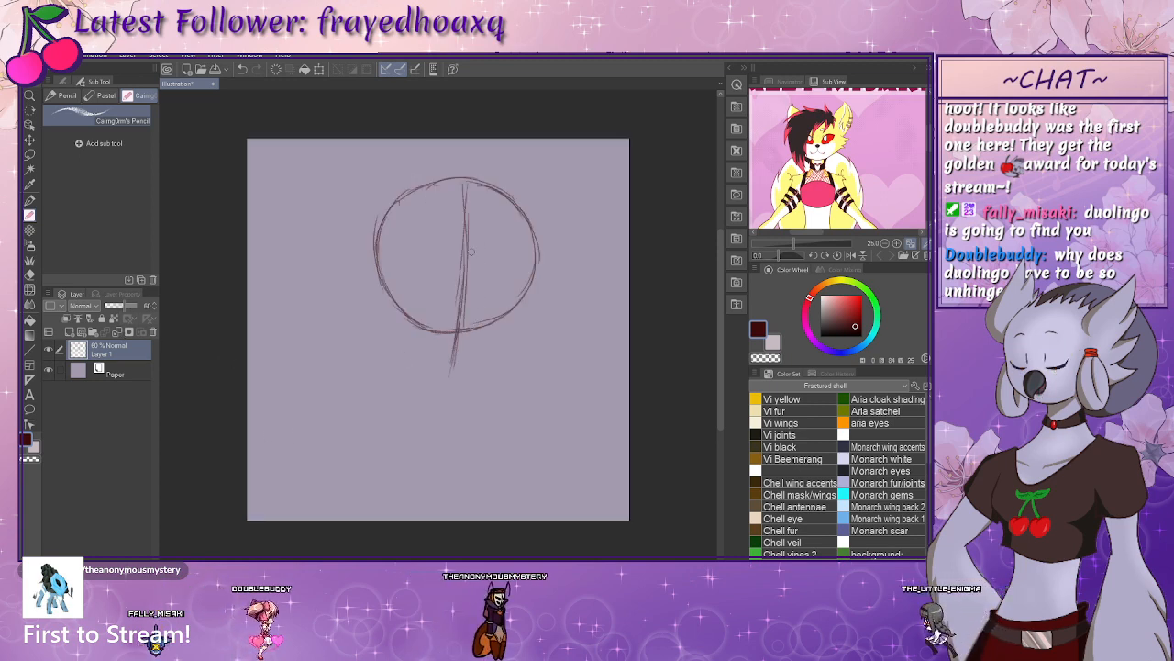
mouse_move(381, 267)
mouse_down()
mouse_move(395, 322)
mouse_move(377, 260)
mouse_move(407, 329)
mouse_move(457, 357)
mouse_move(453, 341)
mouse_move(524, 317)
mouse_up()
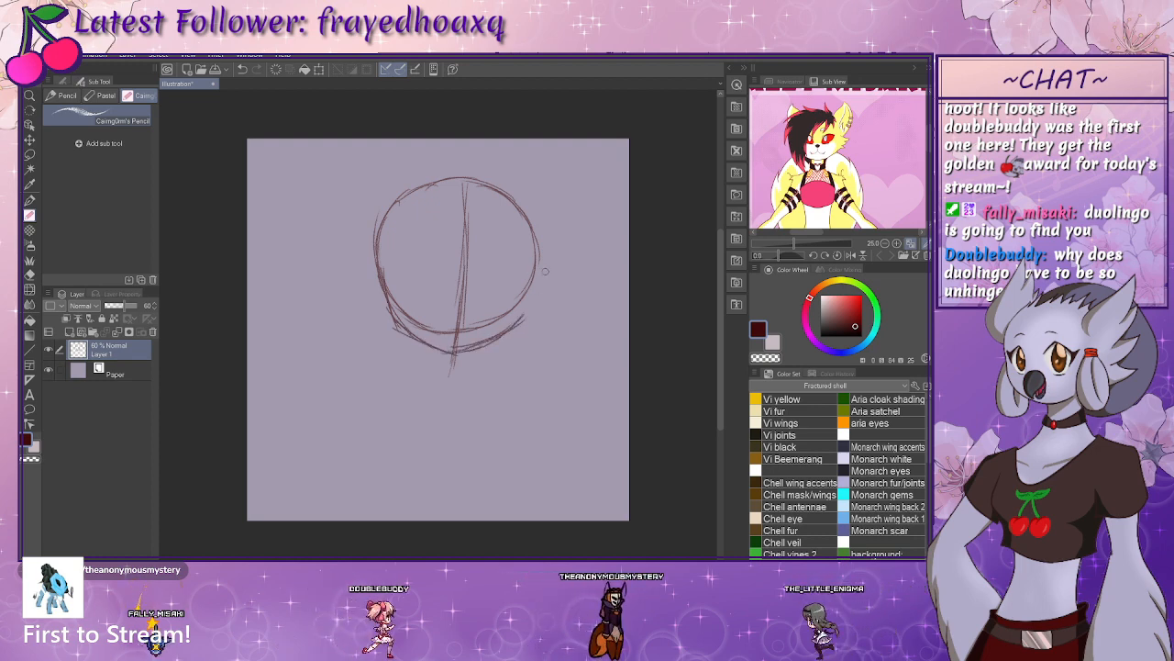
drag(538, 260, 524, 320)
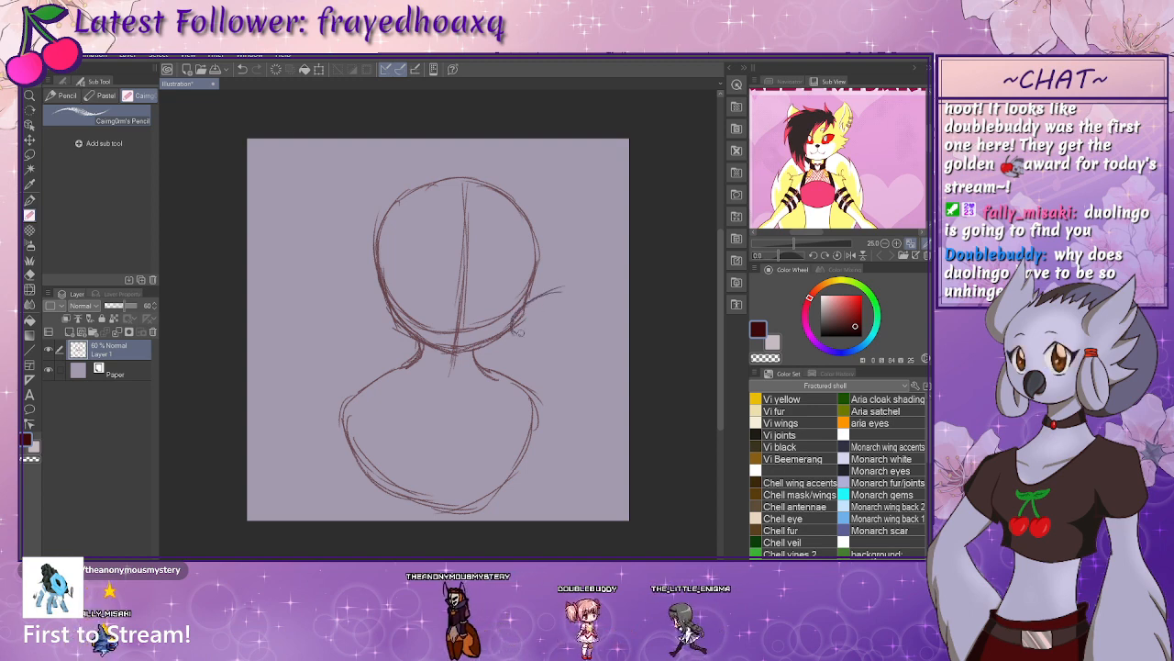
- Sketch the hand with curled fingers resting against the right side of the character's jaw
mouse_move(512, 317)
mouse_down()
mouse_move(565, 326)
mouse_move(547, 326)
mouse_move(582, 301)
mouse_move(553, 330)
mouse_up()
drag(559, 289, 583, 309)
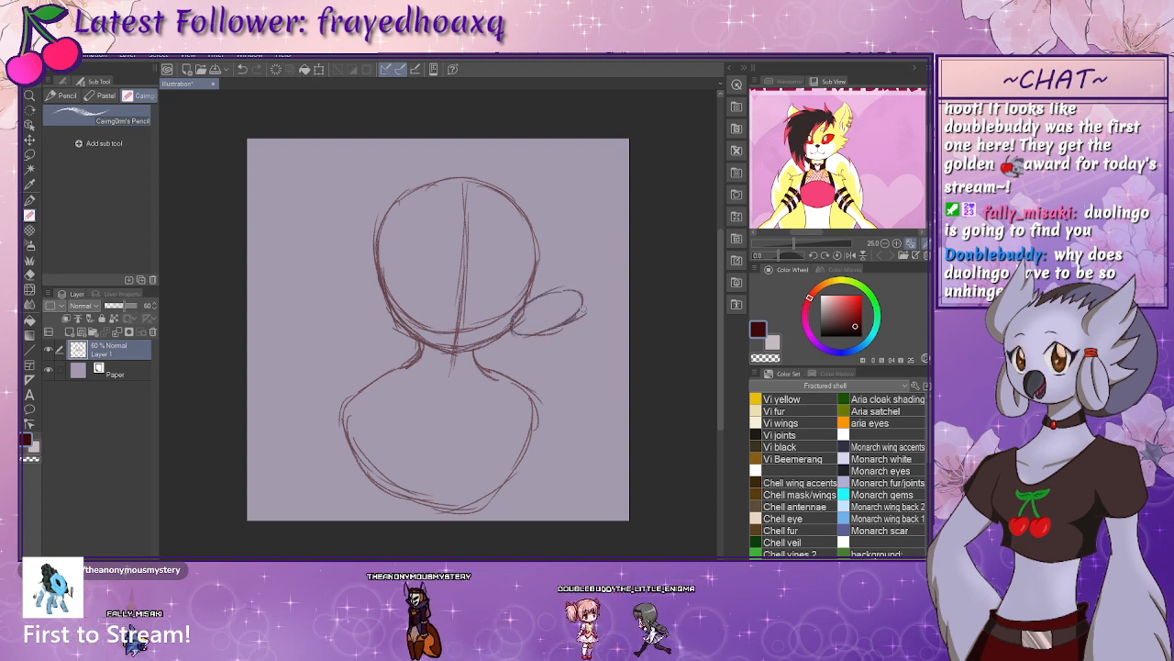
mouse_move(553, 260)
mouse_down()
mouse_move(542, 295)
mouse_move(588, 273)
mouse_move(587, 305)
mouse_move(574, 277)
mouse_up()
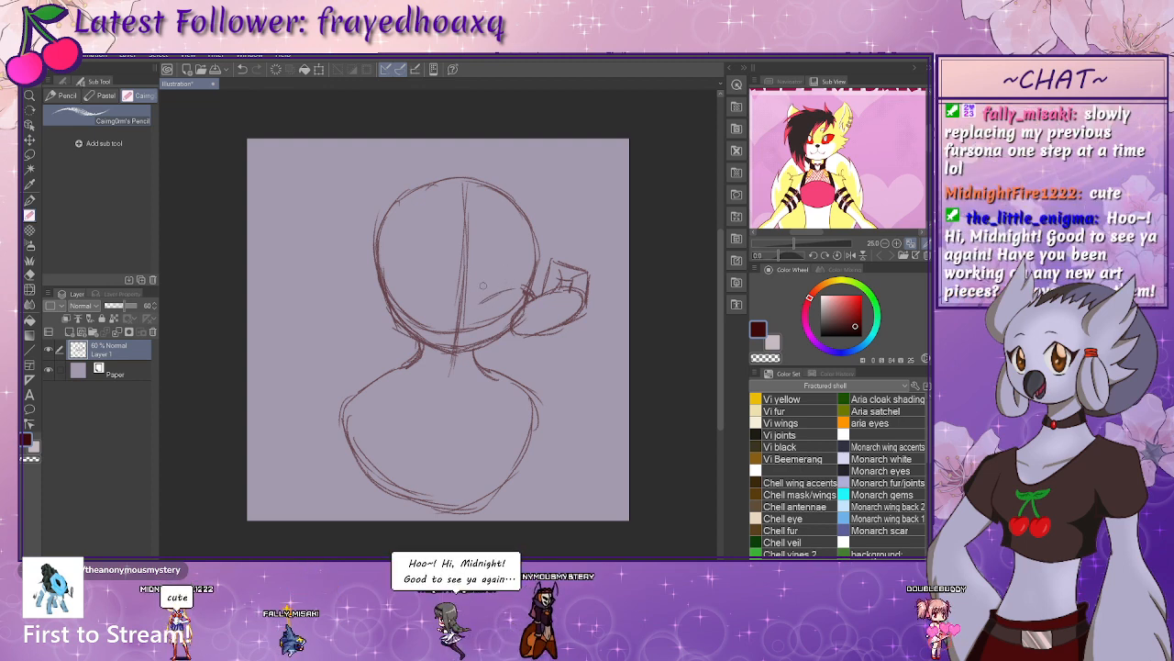
- Sketch both angled eyes with irises on either side of the face guideline, plus the brow above the right eye
mouse_move(478, 290)
mouse_down()
mouse_move(491, 271)
mouse_move(514, 272)
mouse_up()
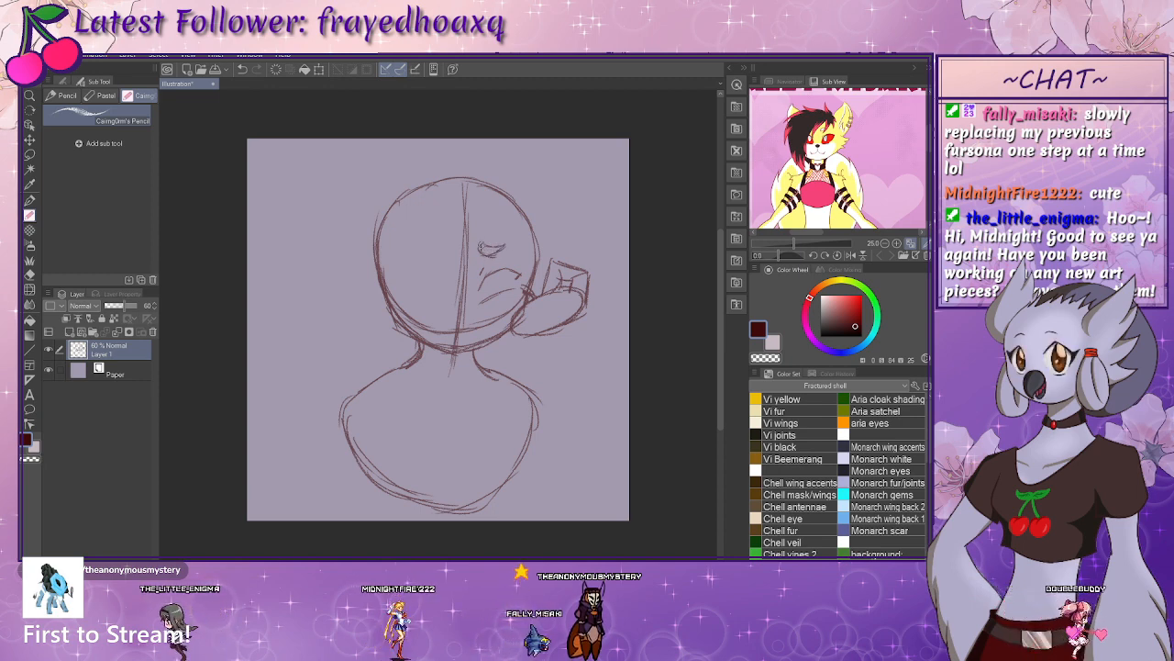
drag(517, 275, 488, 302)
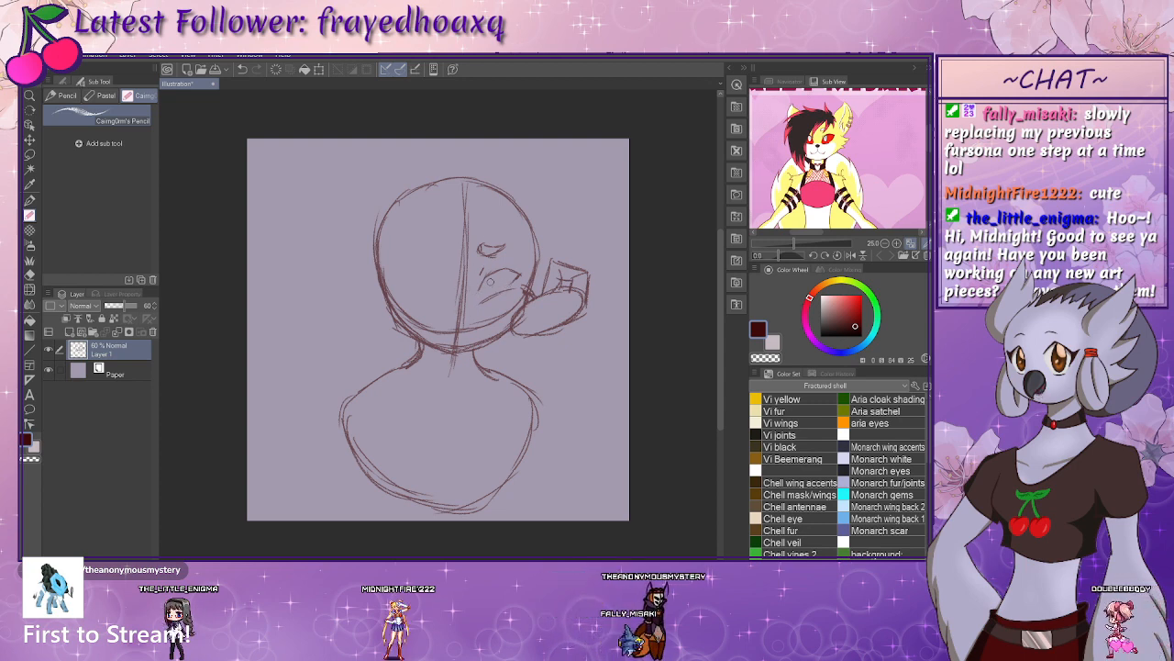
drag(491, 277, 494, 289)
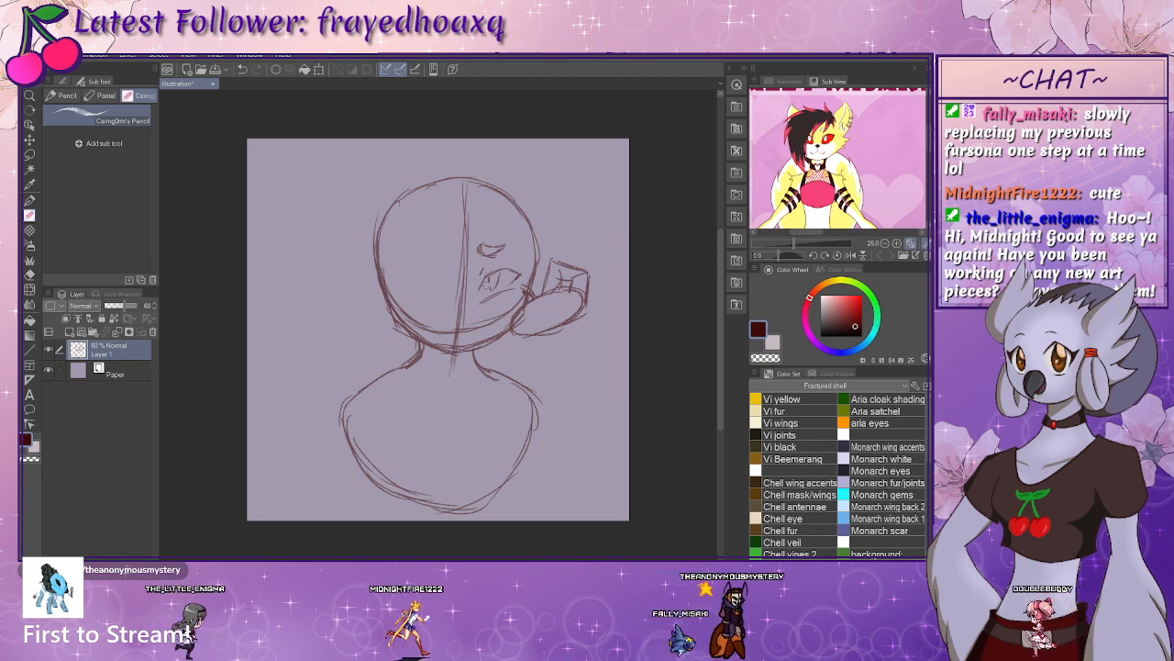
drag(519, 274, 491, 292)
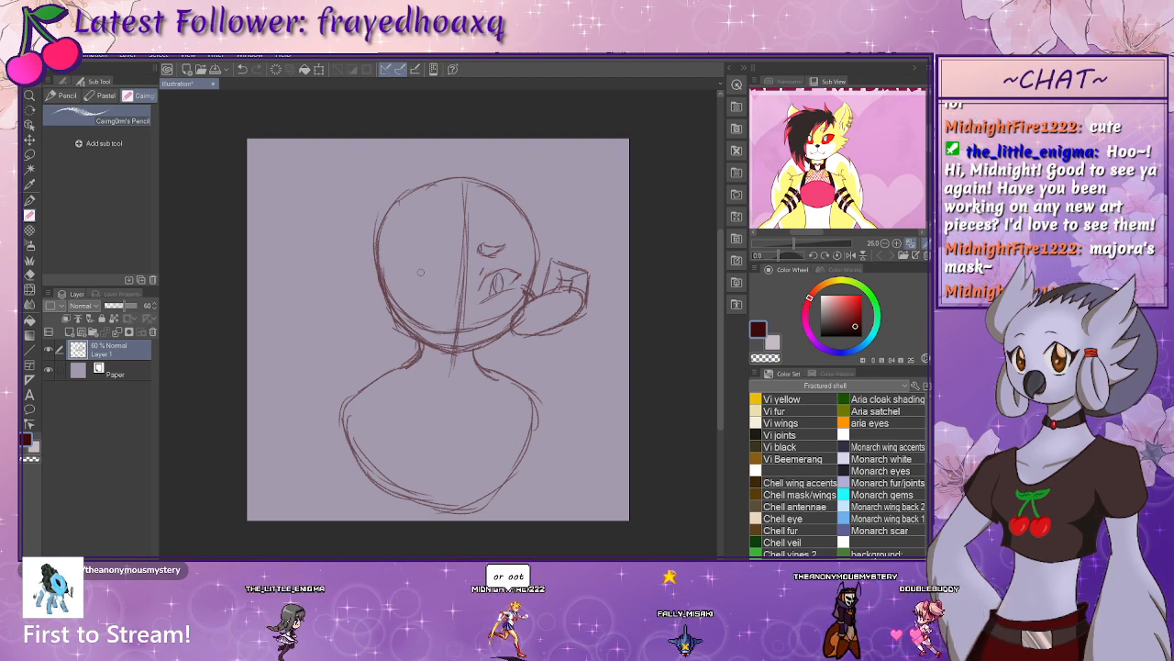
mouse_move(404, 272)
mouse_down()
mouse_move(437, 269)
mouse_move(451, 293)
mouse_move(435, 306)
mouse_up()
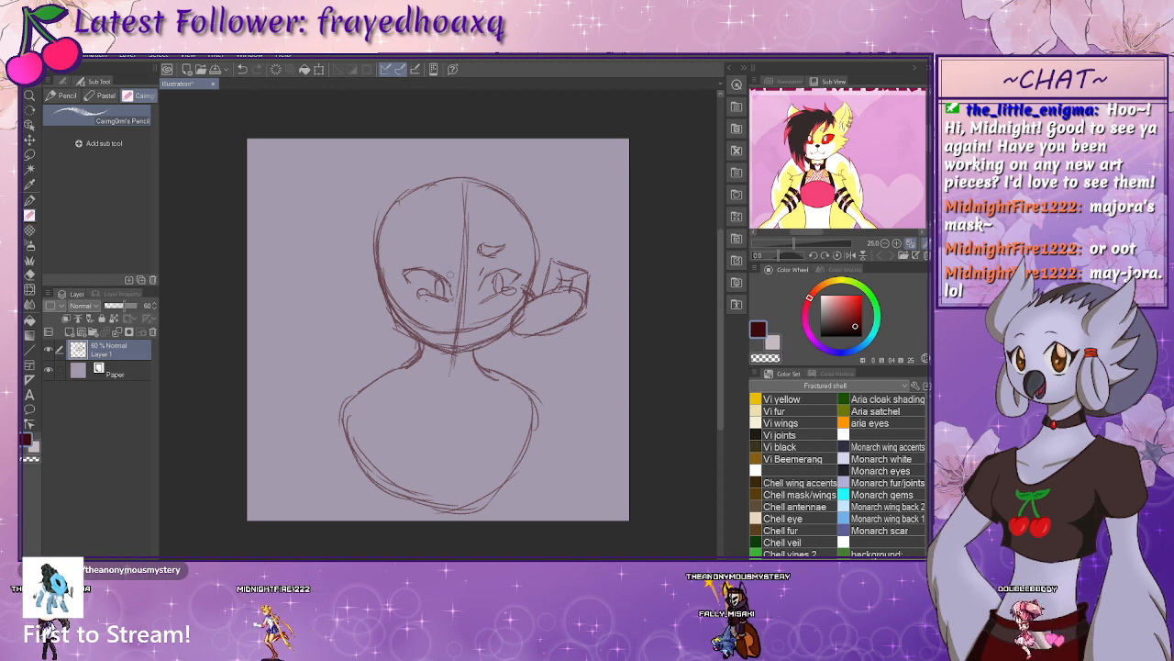
drag(461, 272, 421, 275)
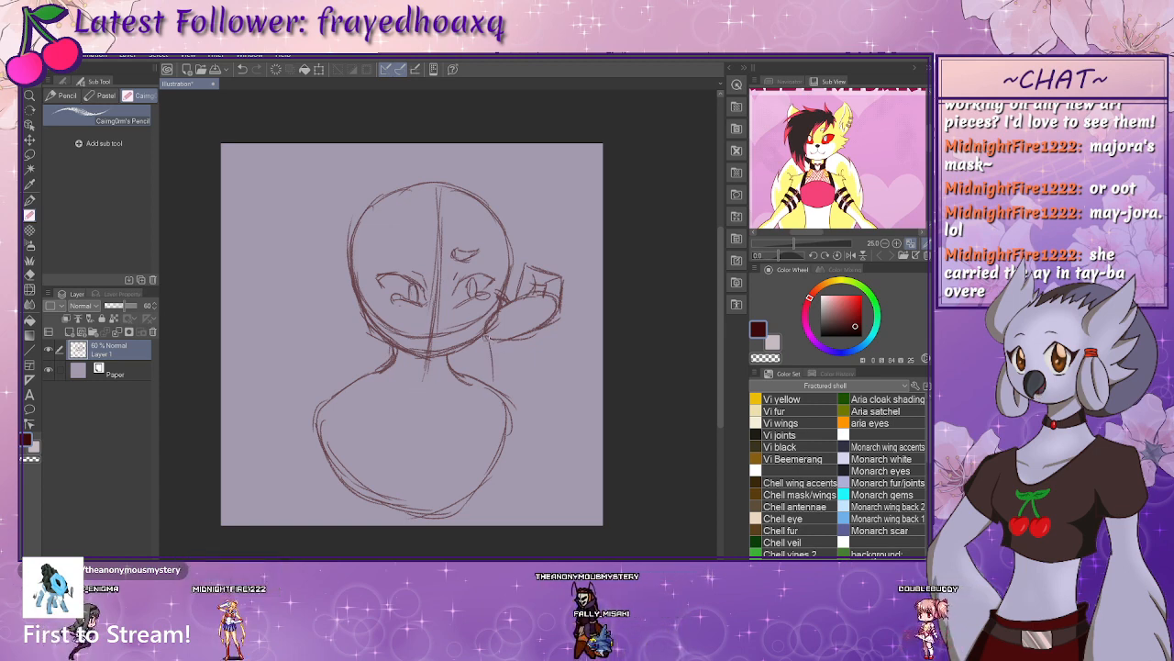
- Sketch the raised arm from the wrist below the hand down to a rounded elbow beside the torso
drag(488, 336, 528, 482)
drag(499, 390, 519, 456)
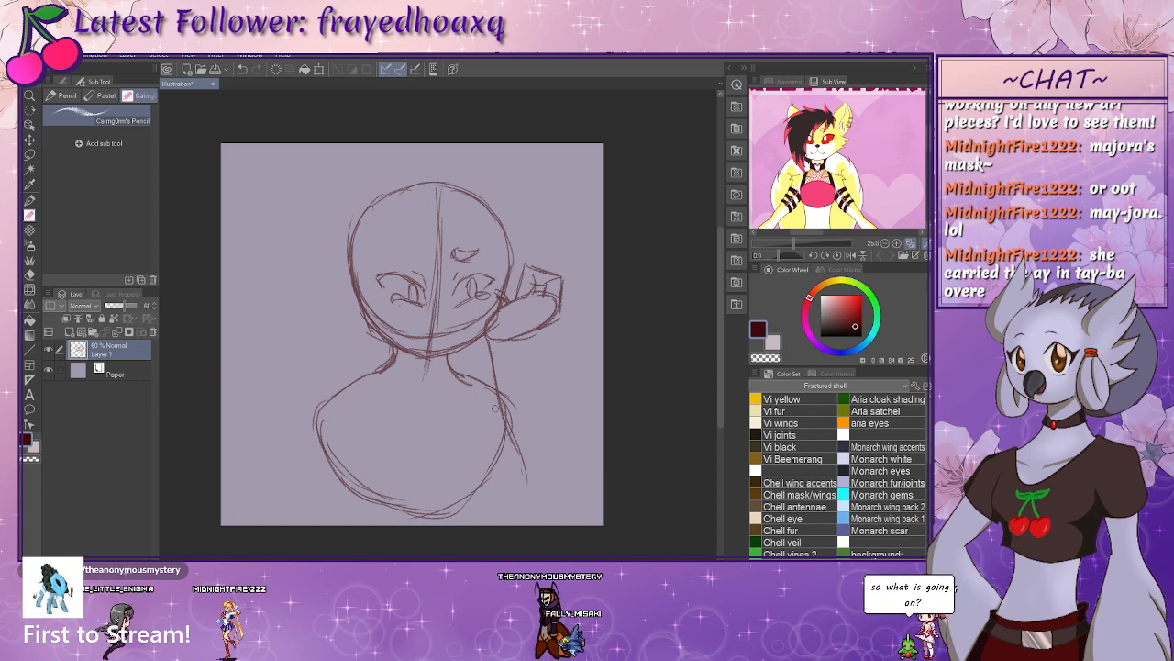
drag(512, 338, 576, 459)
drag(504, 406, 541, 491)
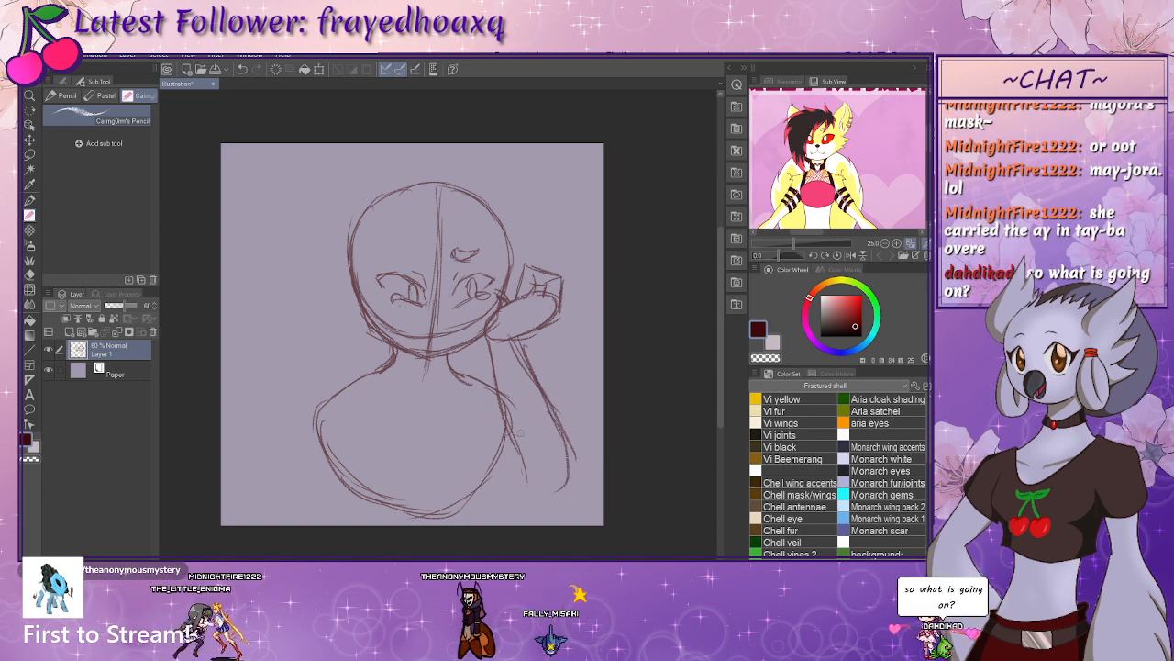
mouse_move(547, 400)
mouse_down()
mouse_move(555, 493)
mouse_move(577, 461)
mouse_move(583, 487)
mouse_up()
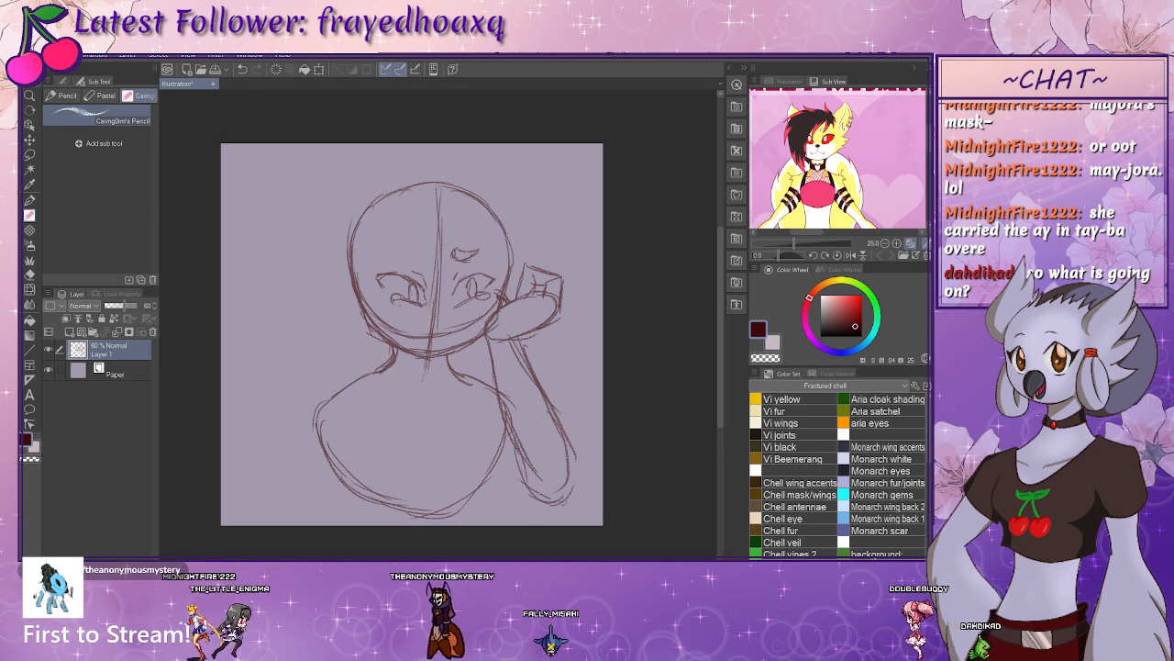
drag(507, 435, 556, 504)
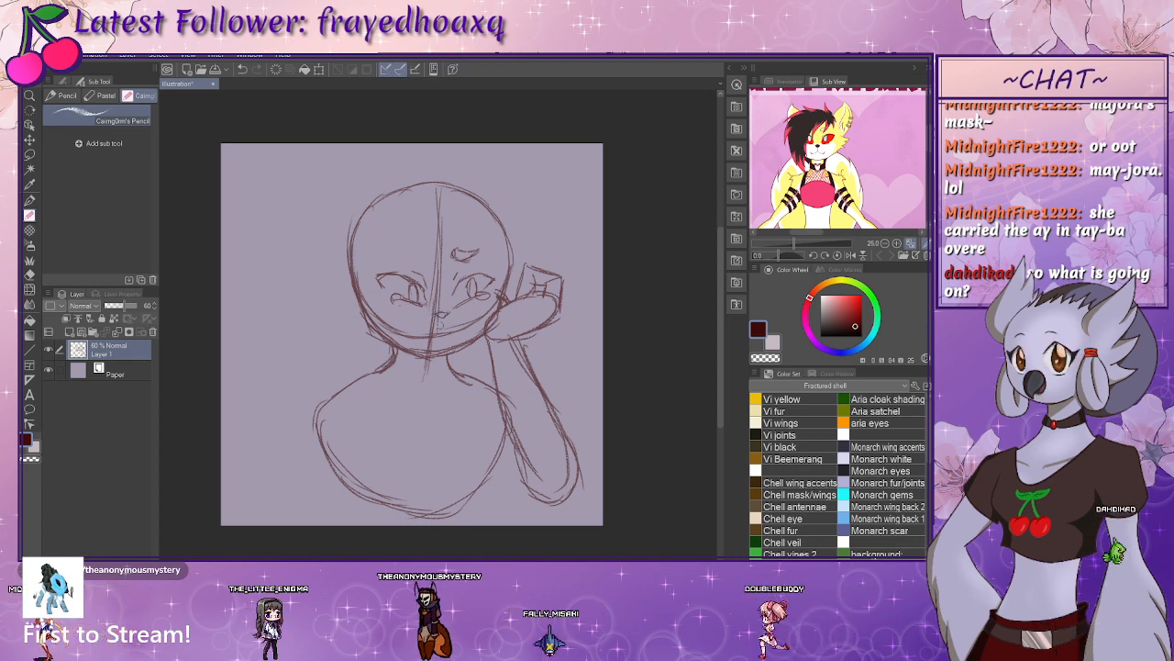
- Add the matching left brow, redraw both eyes with upright irises, and refine the left cheek
mouse_move(412, 251)
mouse_down()
mouse_move(424, 243)
mouse_move(401, 254)
mouse_up()
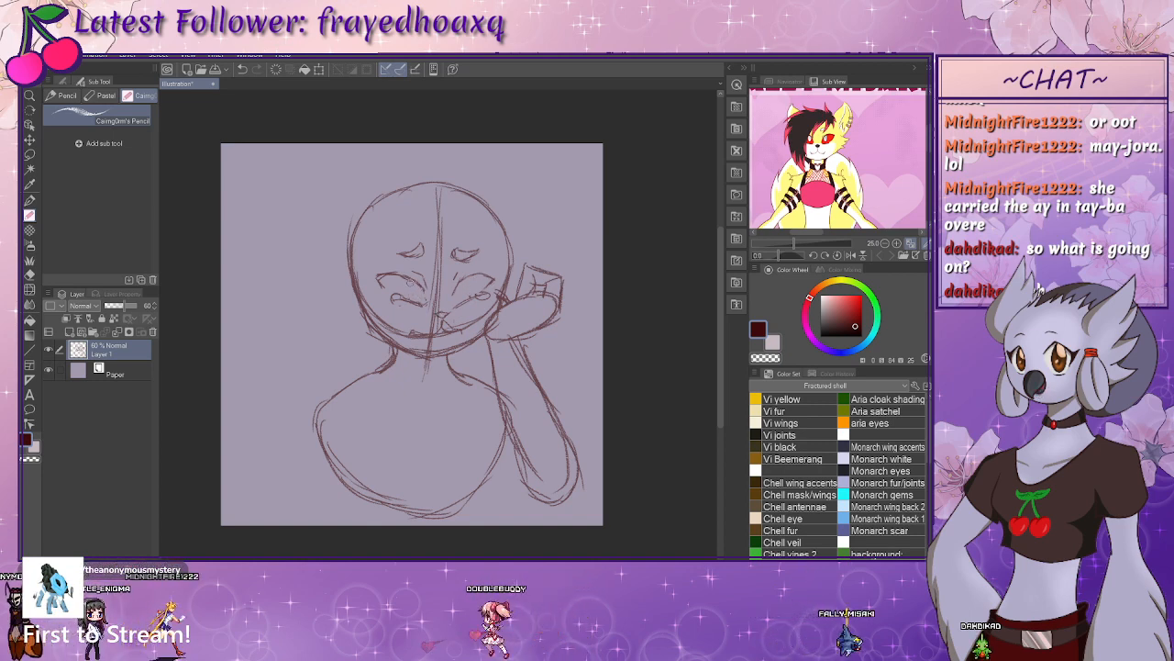
drag(412, 273, 418, 286)
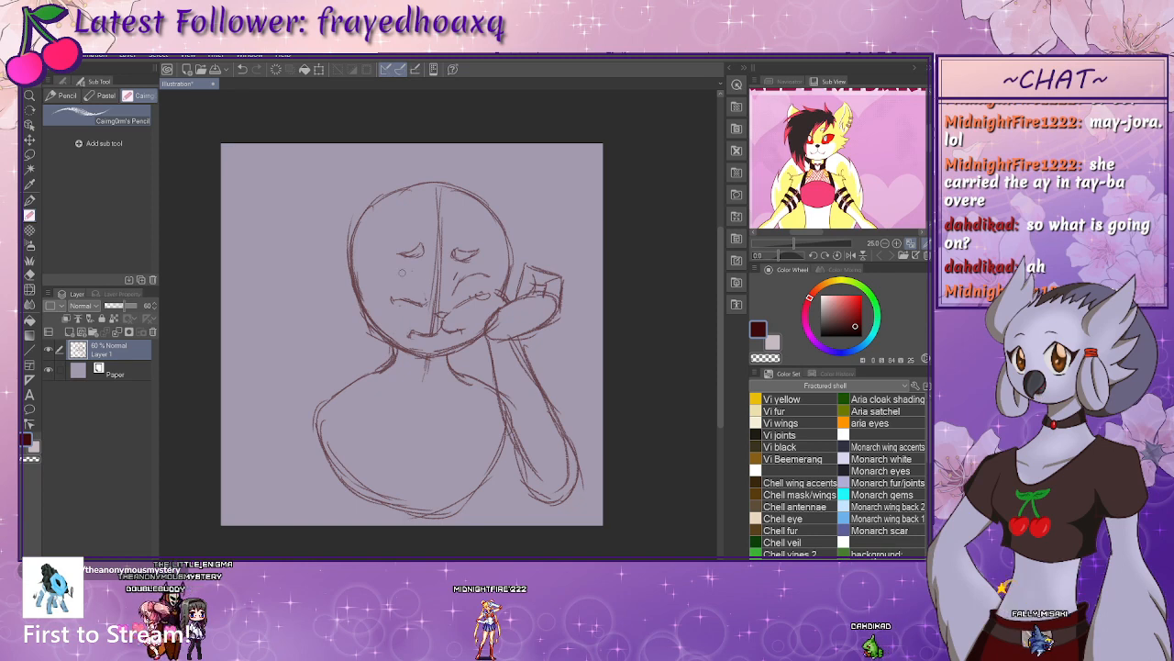
drag(376, 273, 407, 273)
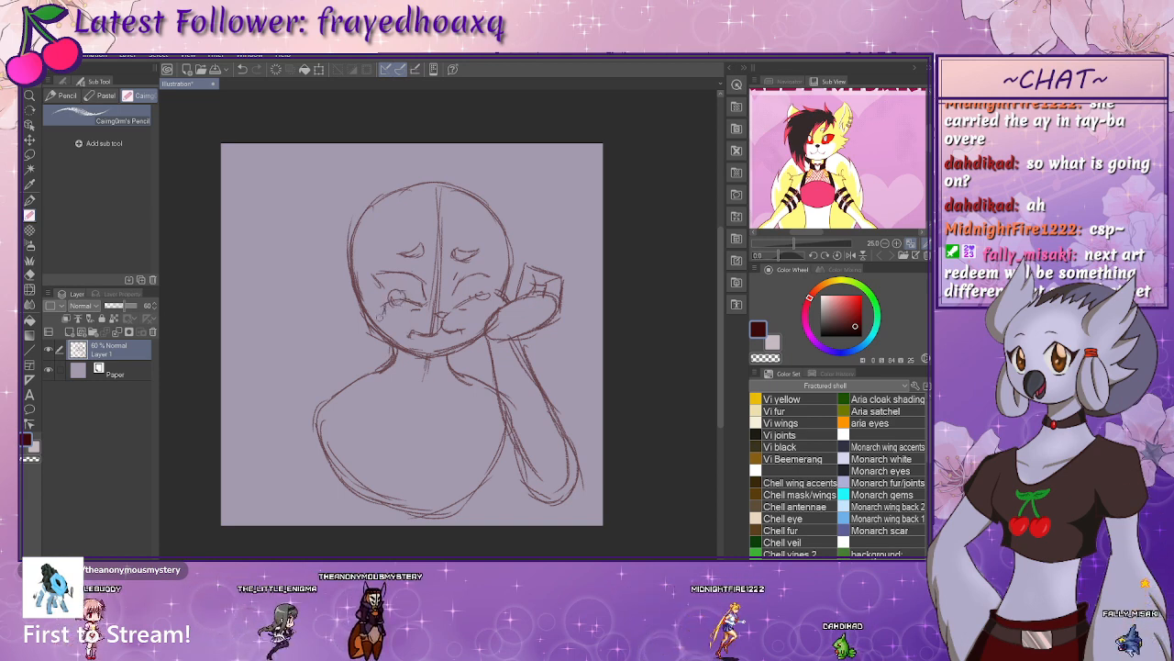
drag(392, 310, 390, 324)
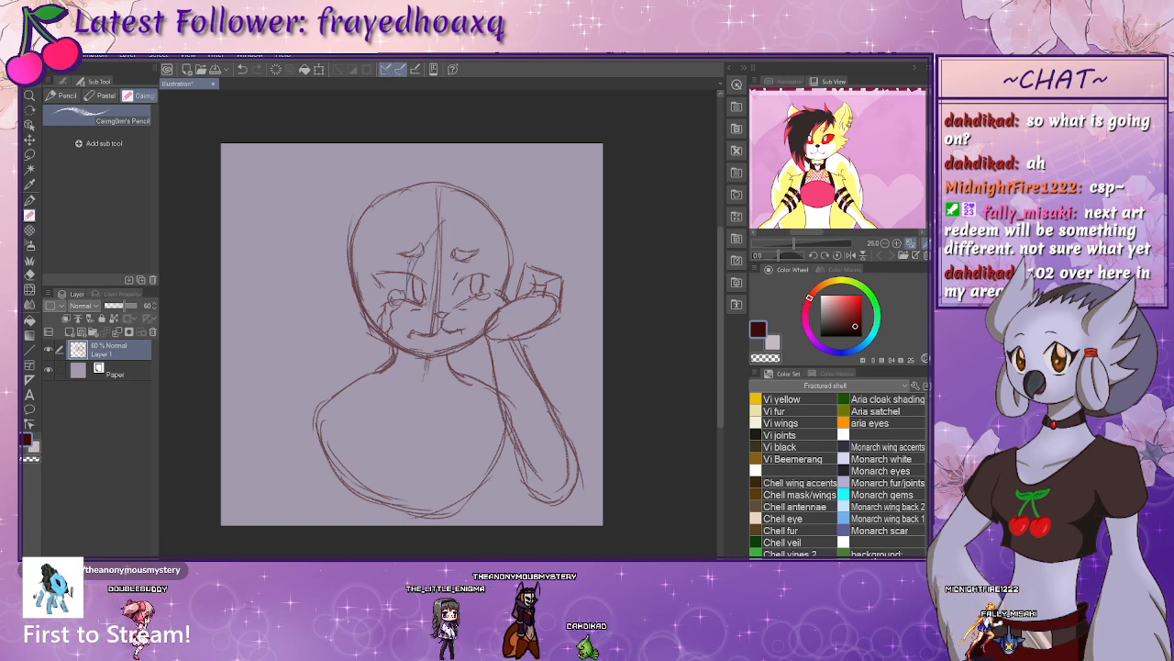
- Sketch the fringe across the face, layered side hair and spiky crown, and add a tall pointed ear at the head's upper right
drag(444, 220, 423, 379)
drag(388, 247, 378, 283)
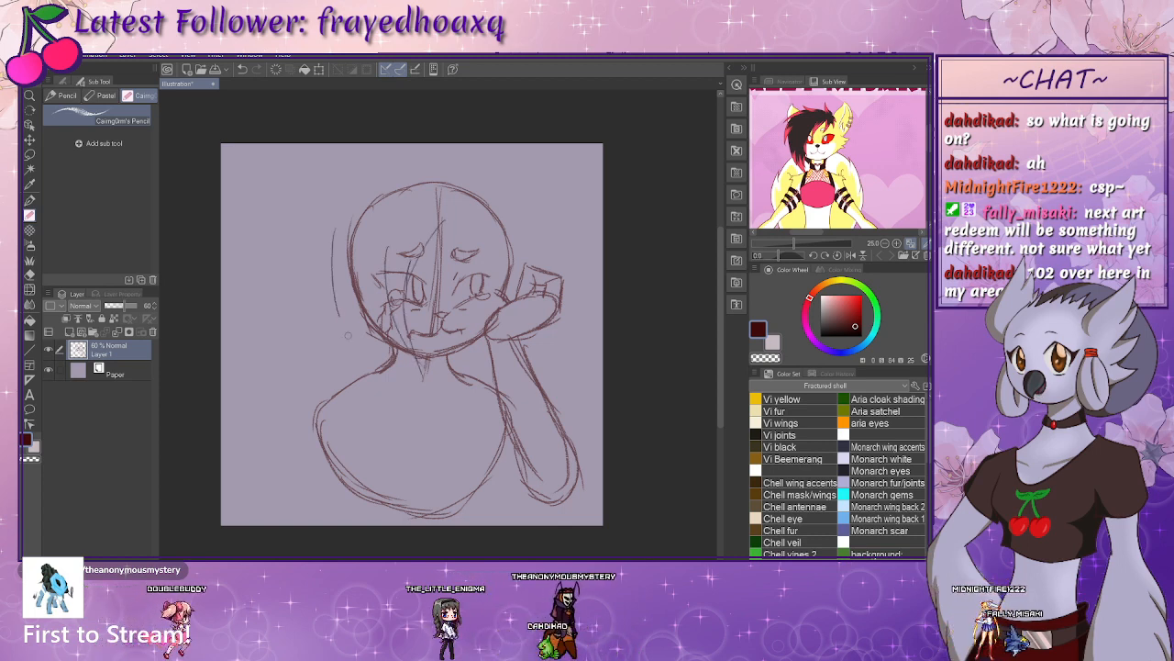
mouse_move(336, 229)
mouse_down()
mouse_move(363, 359)
mouse_move(429, 405)
mouse_up()
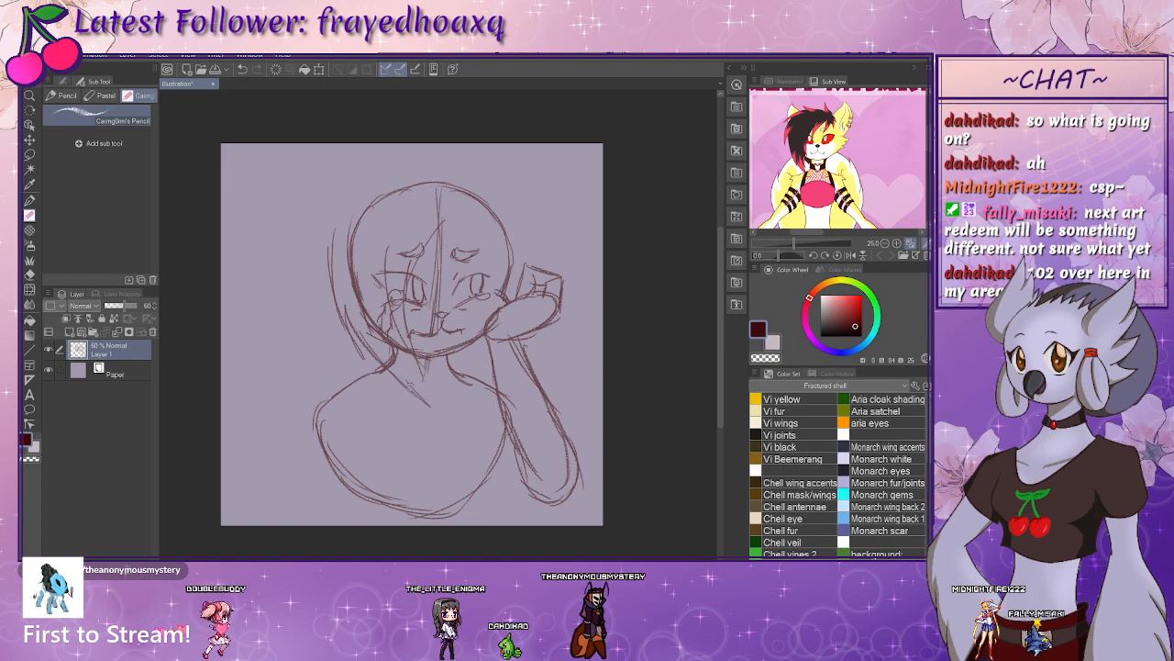
drag(400, 354, 408, 375)
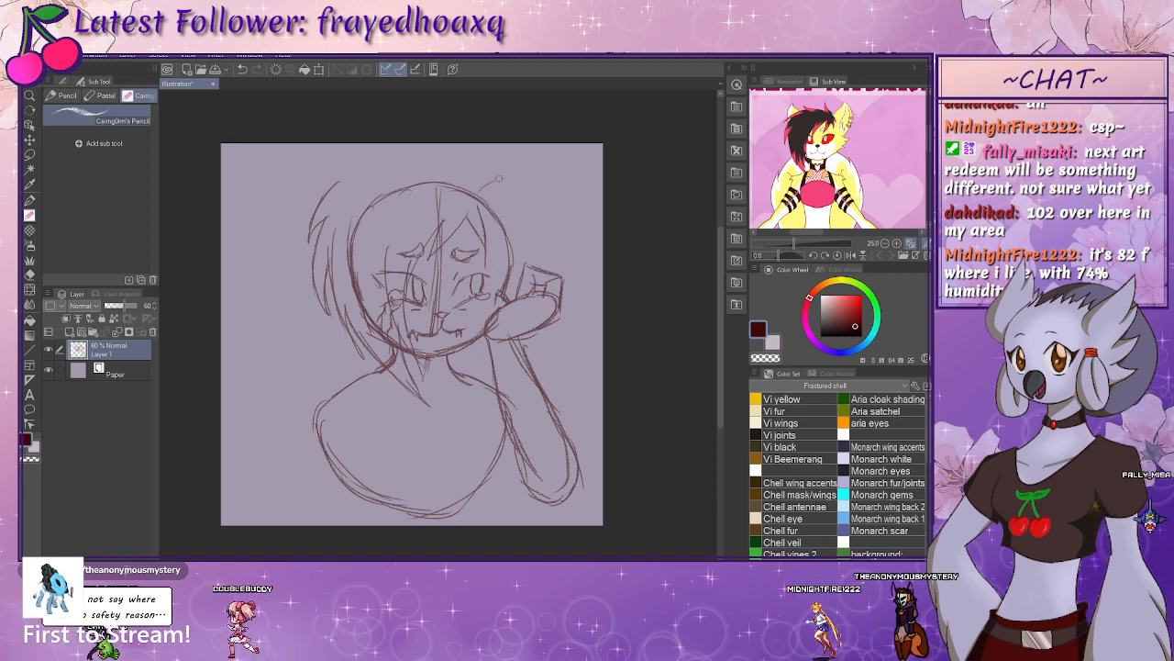
mouse_move(475, 193)
mouse_down()
mouse_move(539, 151)
mouse_move(542, 191)
mouse_move(513, 252)
mouse_up()
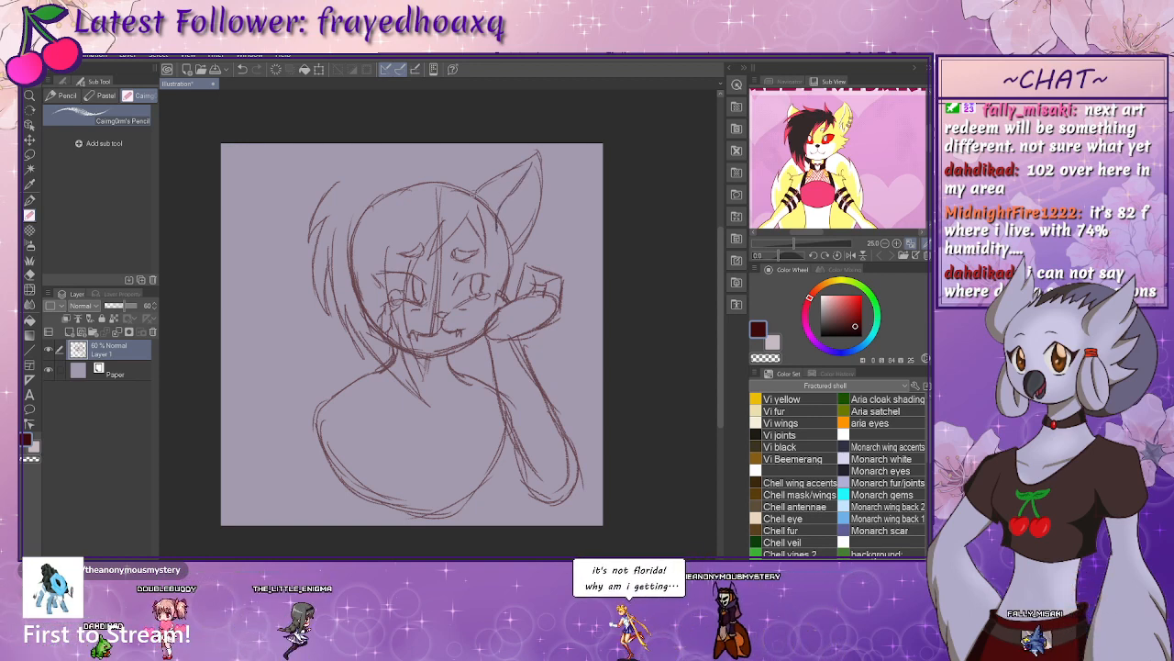
mouse_move(472, 187)
mouse_down()
mouse_move(496, 164)
mouse_move(433, 144)
mouse_move(383, 162)
mouse_move(450, 171)
mouse_up()
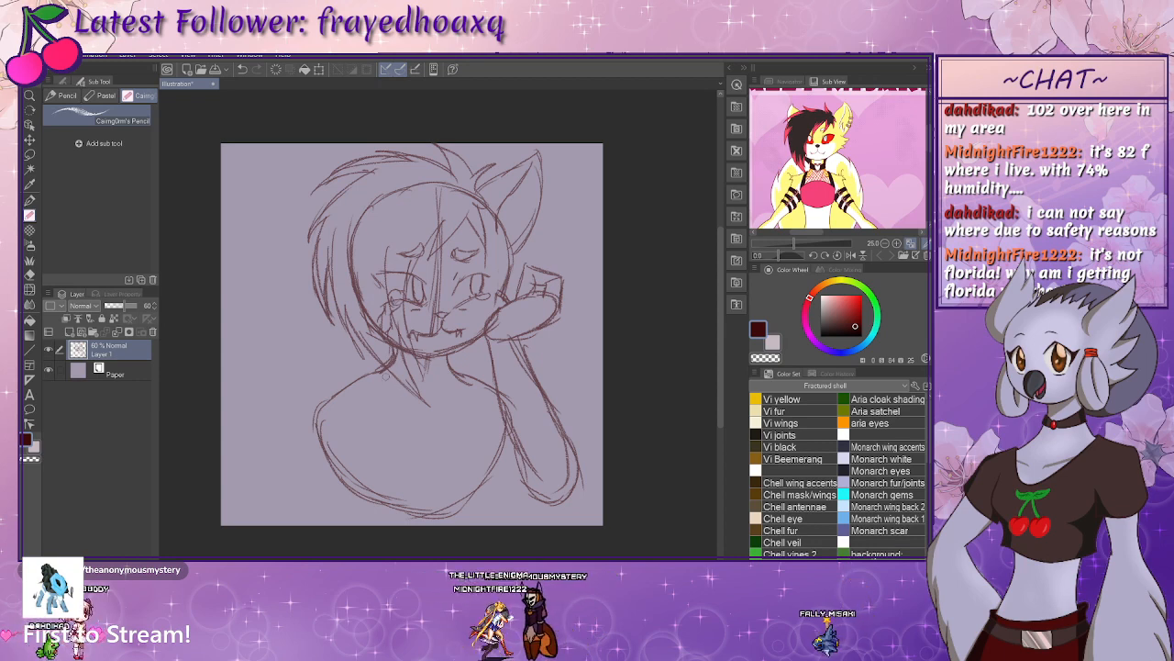
mouse_move(327, 392)
mouse_down()
mouse_move(335, 404)
mouse_move(314, 444)
mouse_move(354, 410)
mouse_move(323, 451)
mouse_move(355, 523)
mouse_up()
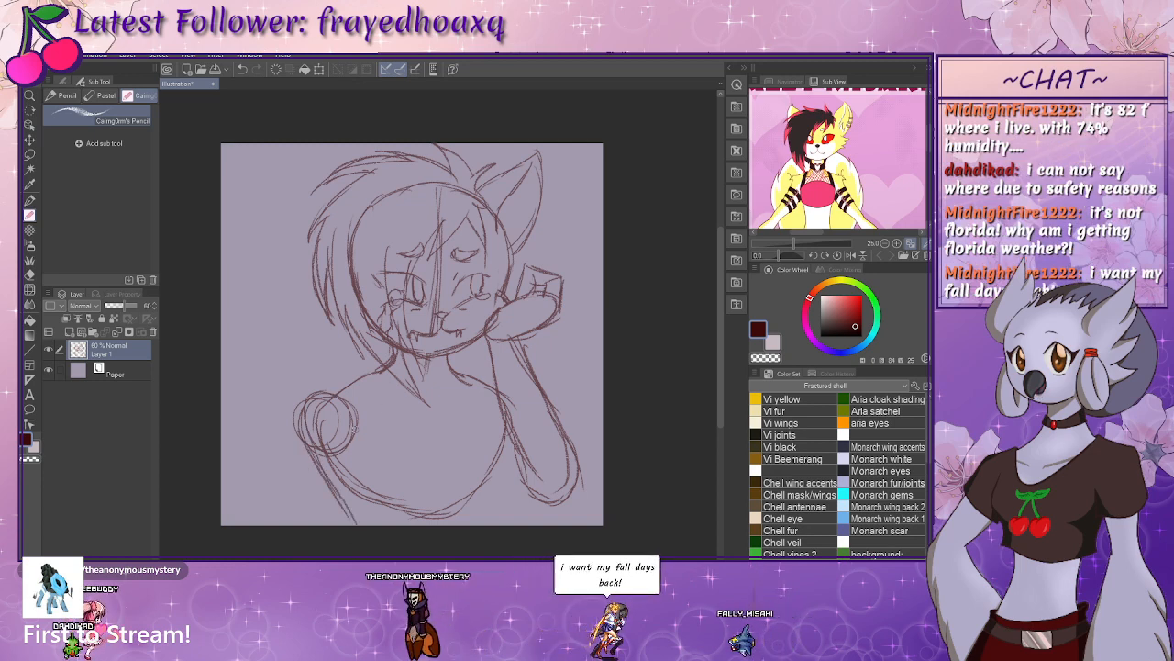
drag(354, 428, 379, 524)
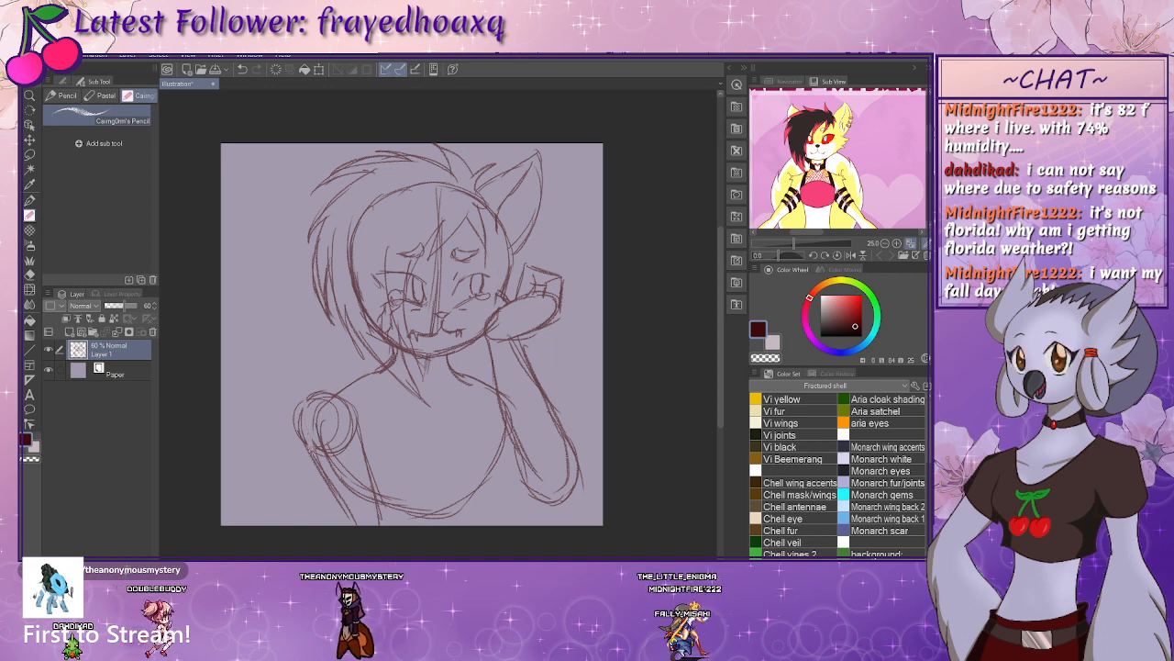
mouse_move(313, 451)
mouse_down()
mouse_move(310, 410)
mouse_move(301, 428)
mouse_up()
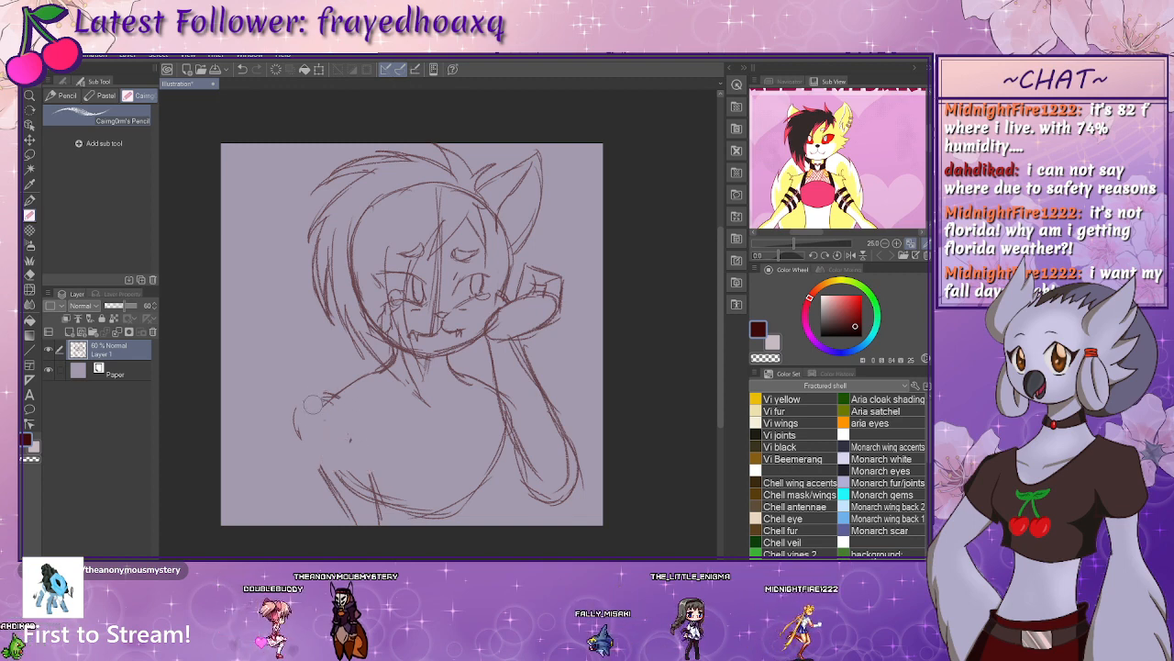
- Sketch the left shoulder circle with the lowered arm running off the canvas, and add pointed fur tufts on the shoulder
drag(313, 403, 328, 394)
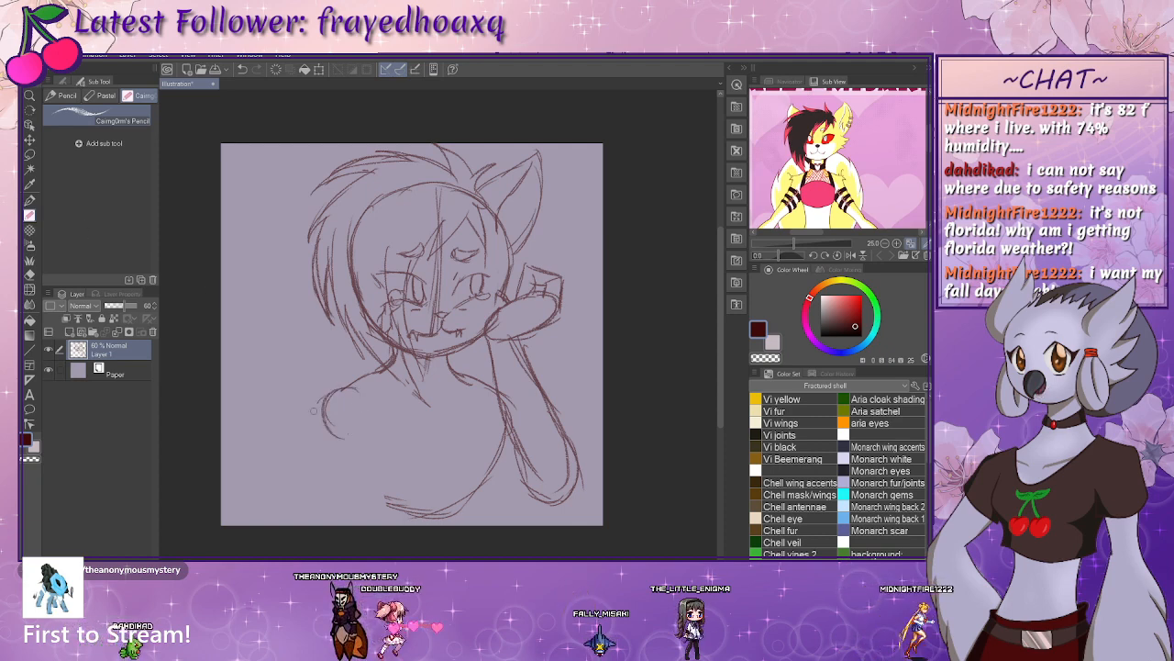
mouse_move(374, 442)
mouse_down()
mouse_move(383, 408)
mouse_move(332, 396)
mouse_up()
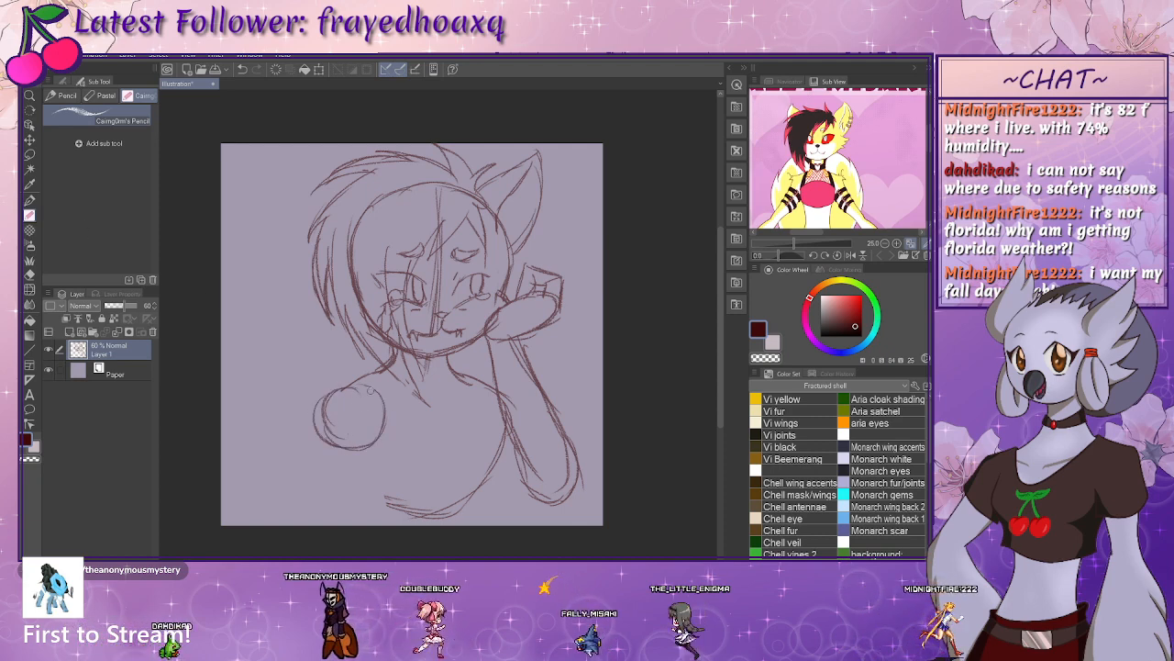
drag(324, 444, 374, 524)
drag(384, 415, 400, 521)
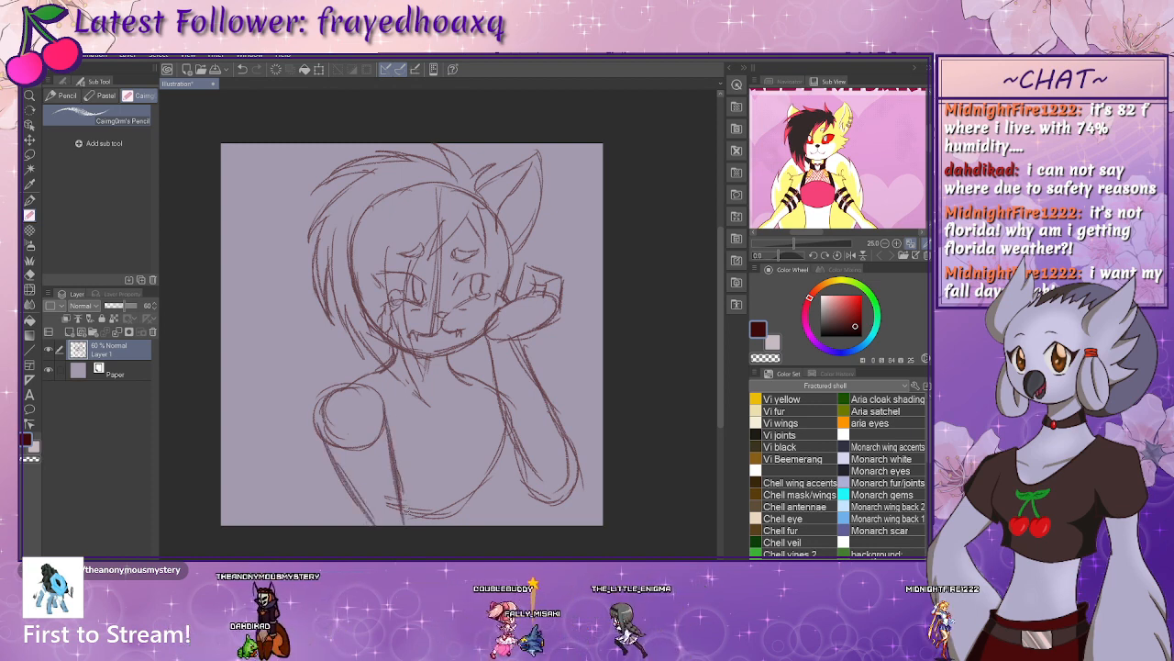
drag(387, 424, 405, 524)
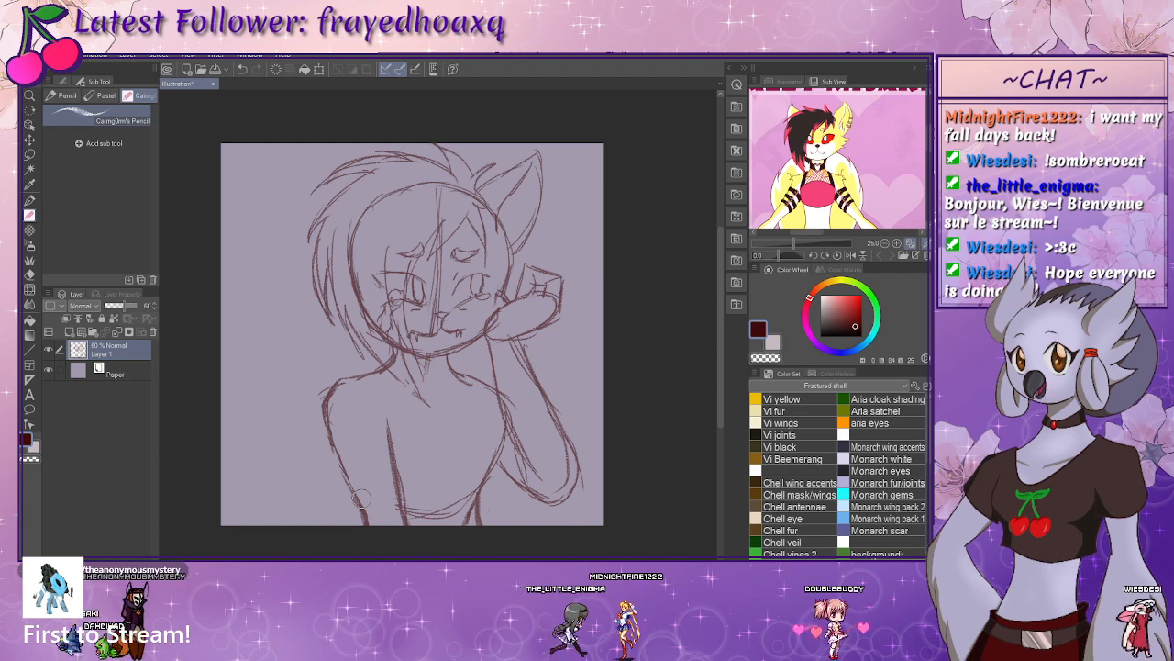
mouse_move(343, 379)
mouse_down()
mouse_move(310, 374)
mouse_move(325, 394)
mouse_move(301, 421)
mouse_move(329, 419)
mouse_up()
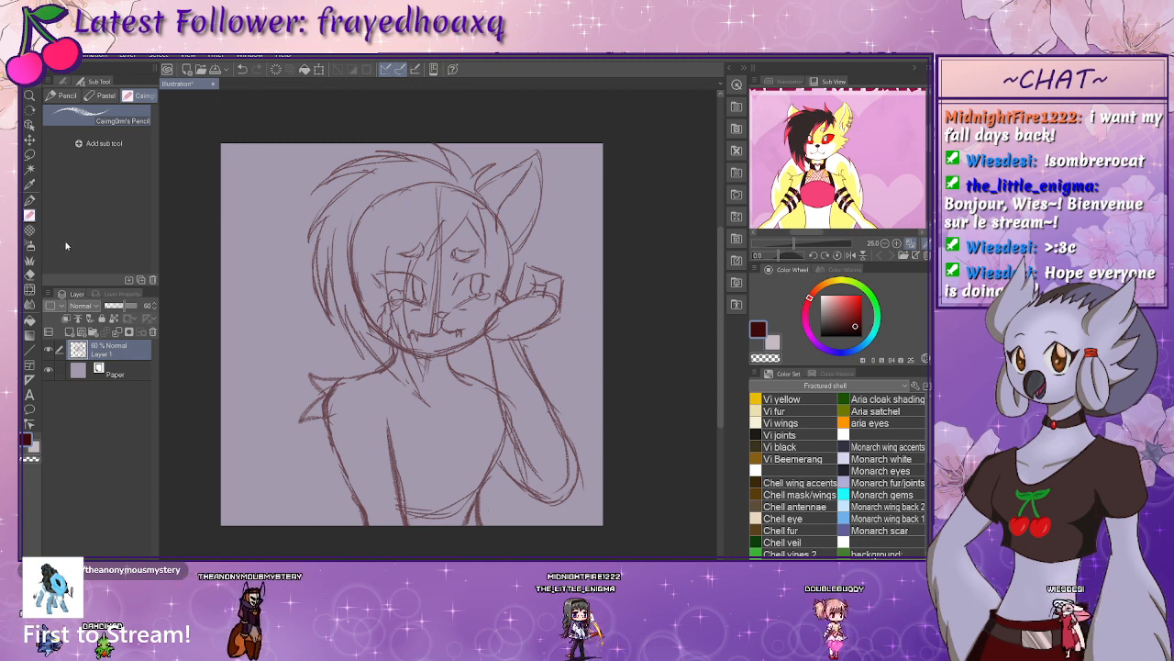
- Move the sketch layer down and to the left, then enlarge it proportionally so the bust fills the canvas
key(k)
drag(383, 351, 361, 376)
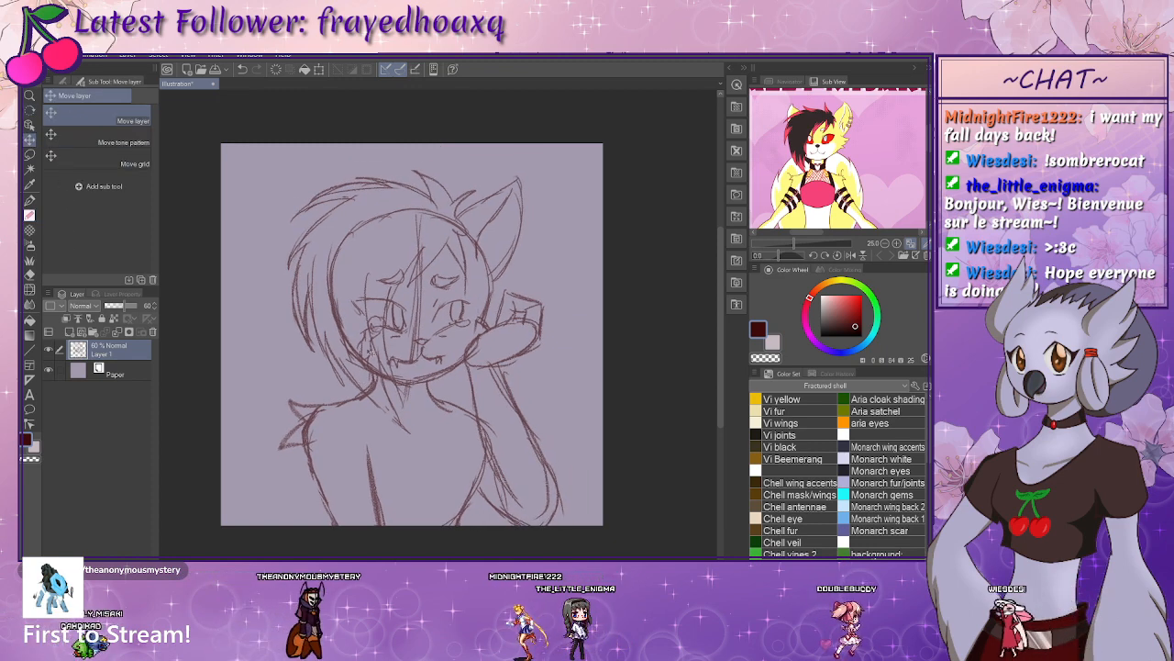
click(319, 69)
drag(565, 169, 586, 145)
drag(444, 302, 426, 332)
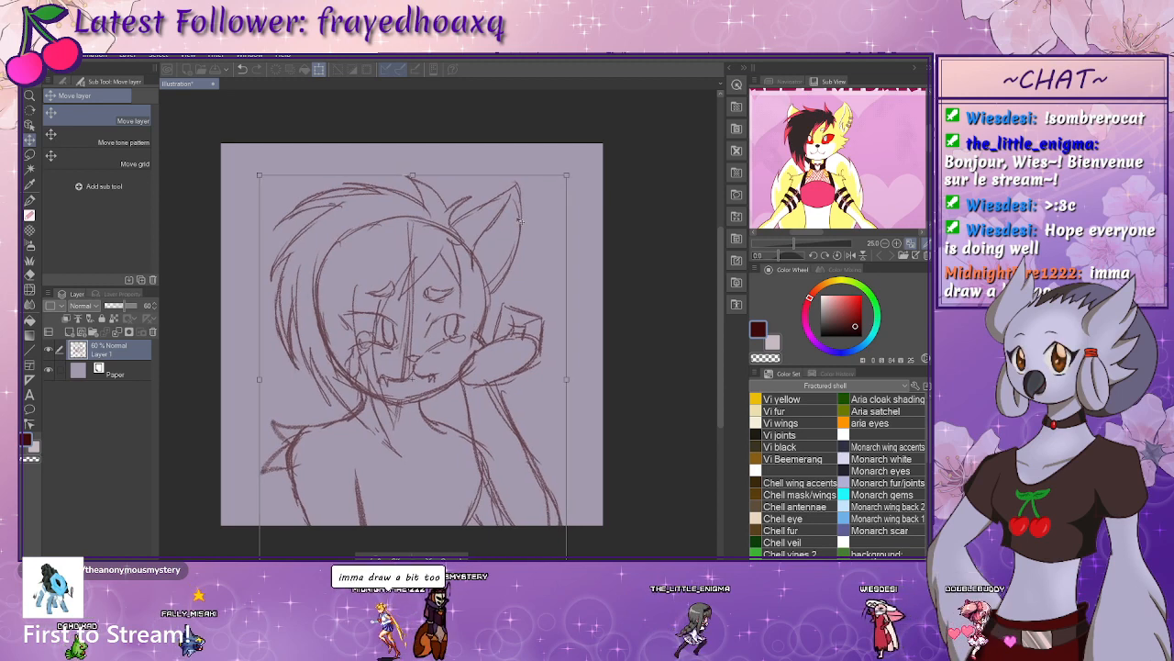
drag(571, 174, 592, 141)
drag(467, 270, 463, 284)
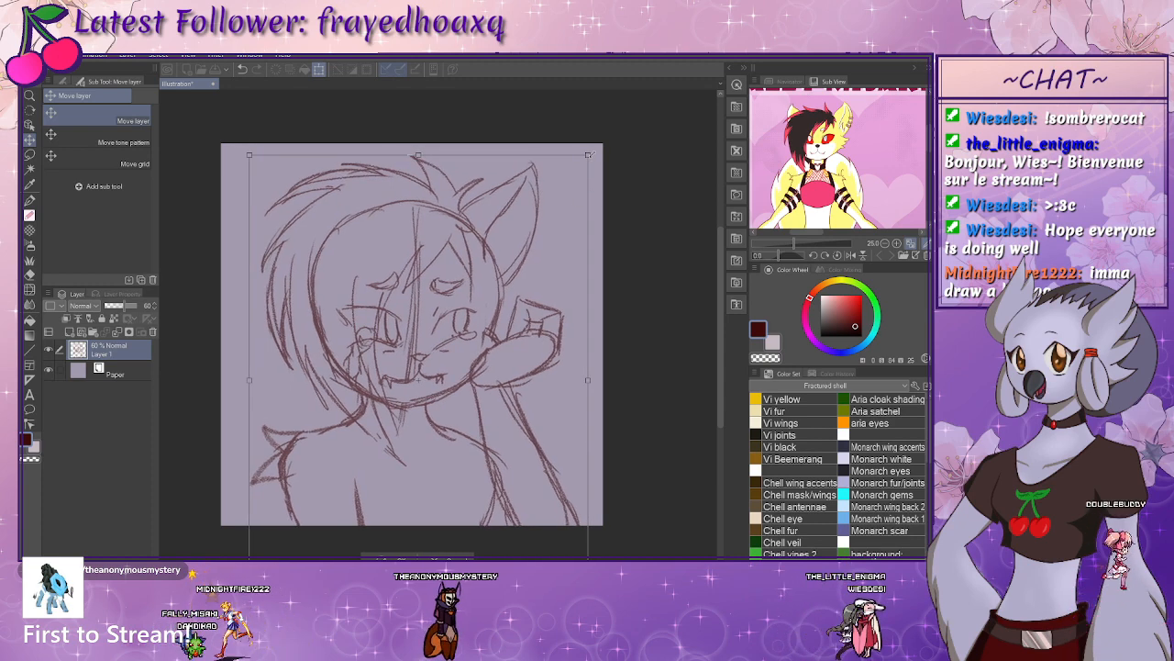
drag(587, 155, 592, 148)
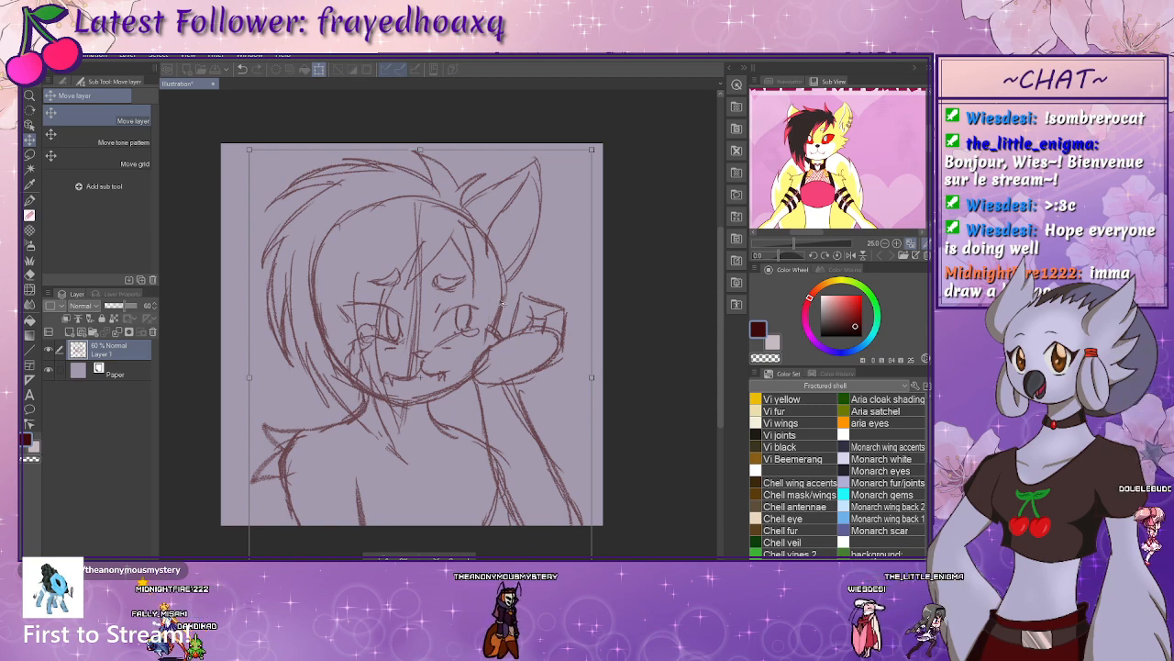
drag(492, 294, 482, 304)
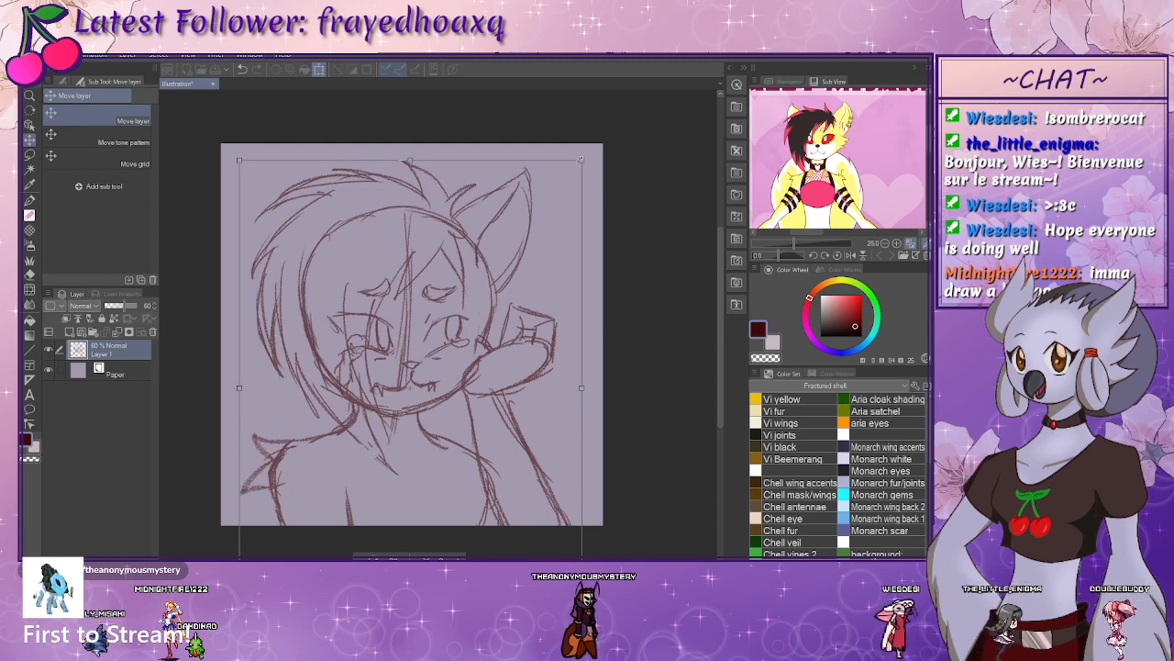
drag(581, 160, 589, 150)
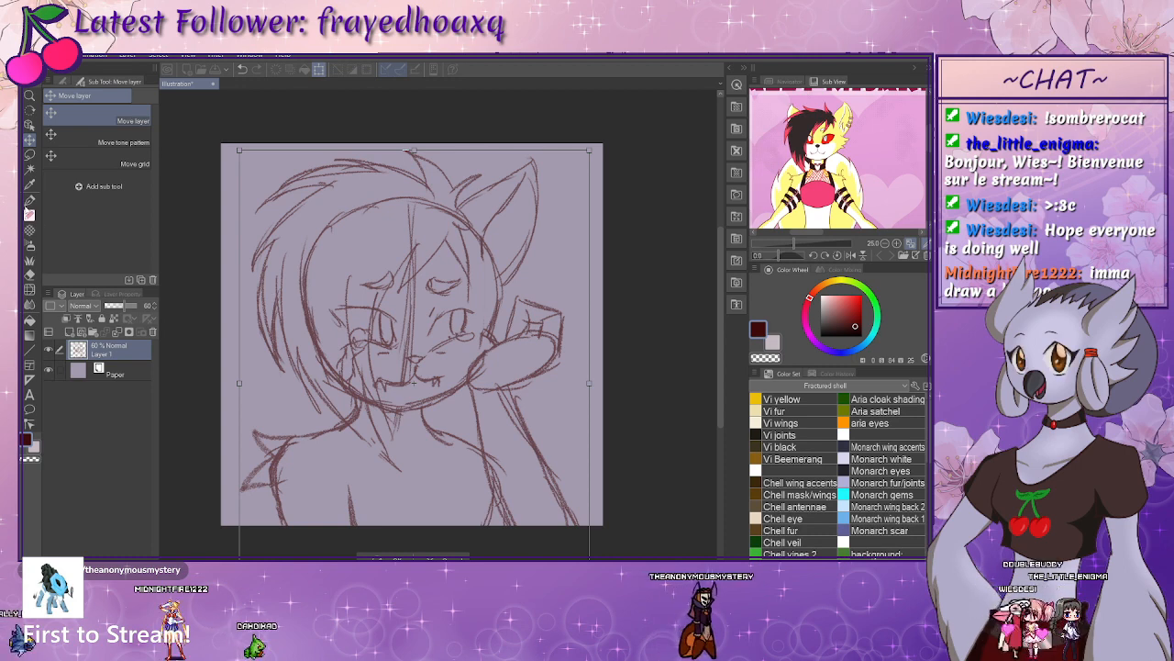
drag(418, 241, 410, 239)
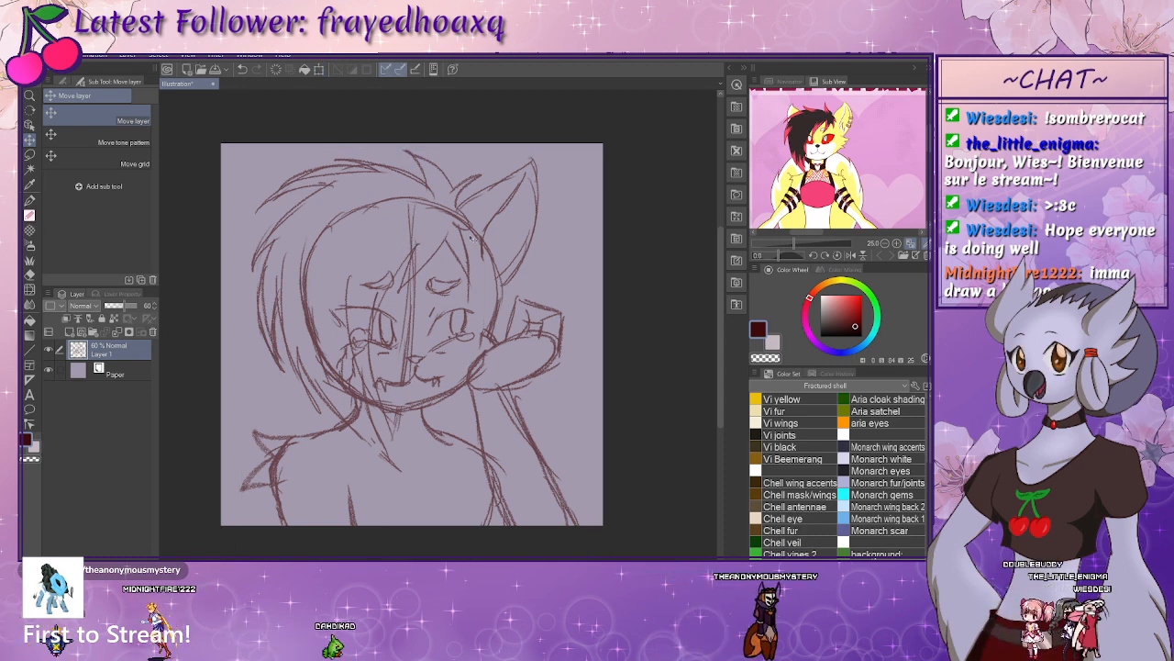
- Sketch a heart choker and a top with crosshatched fishnet across the chest, and add a notch and piercings to the ear
click(30, 217)
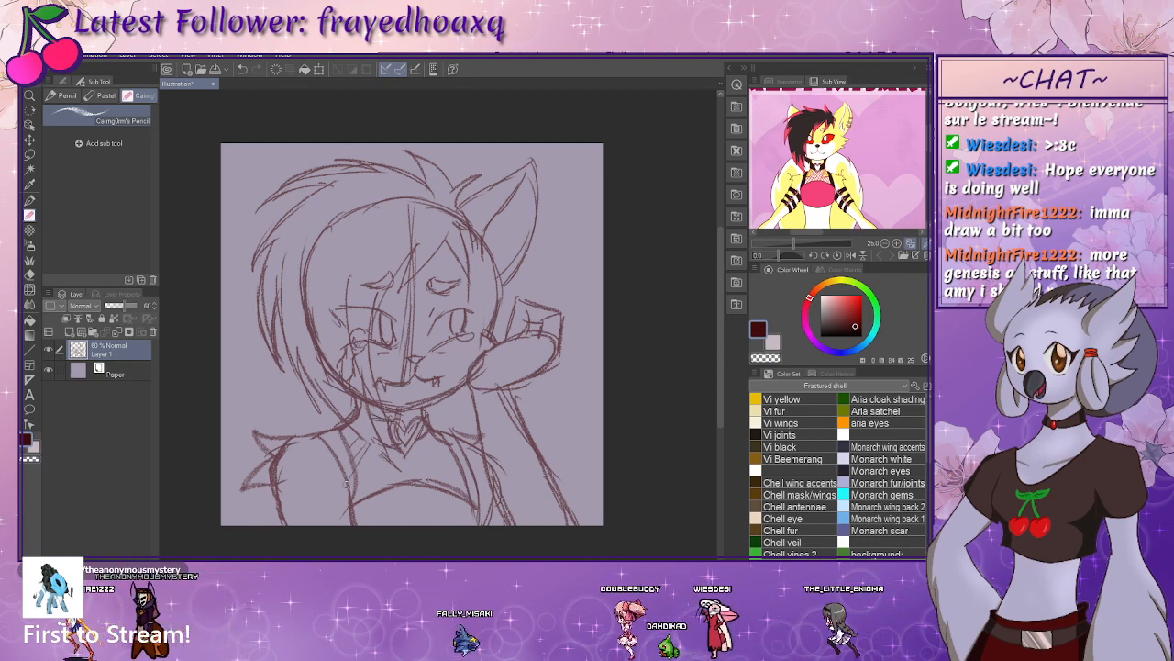
mouse_move(394, 448)
mouse_down()
mouse_move(364, 487)
mouse_move(377, 485)
mouse_up()
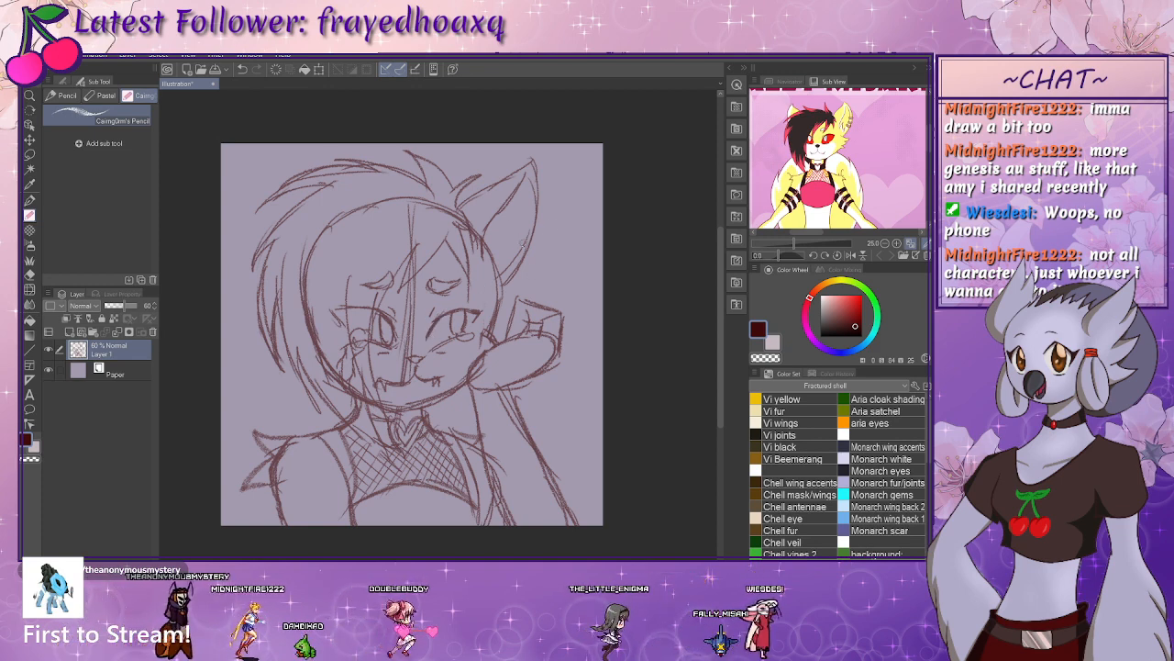
drag(534, 224, 542, 203)
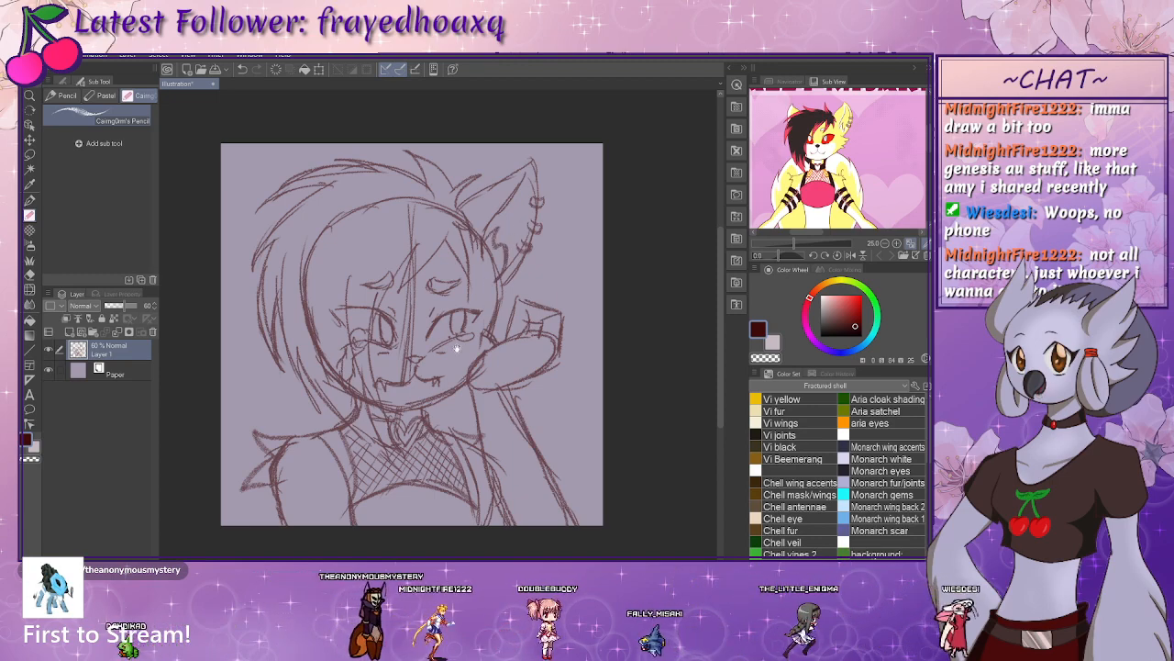
- Sketch a curve behind the hair, a cuff on the raised wrist and bands around the lowered arm, following the reference
drag(456, 347, 452, 304)
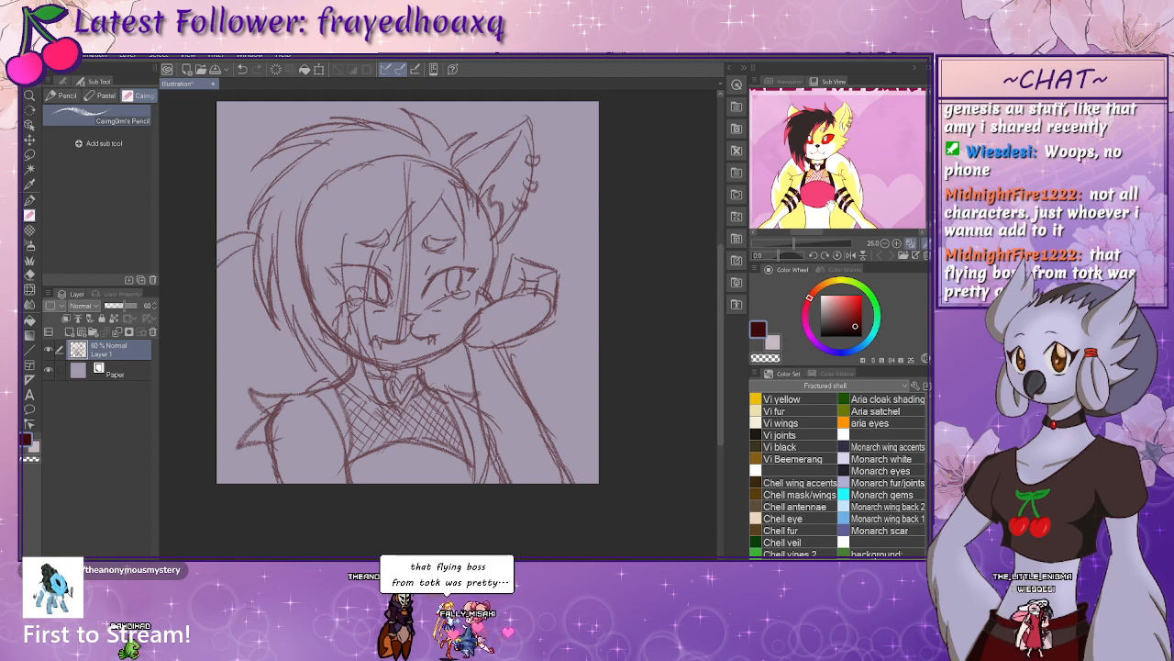
drag(830, 199, 826, 146)
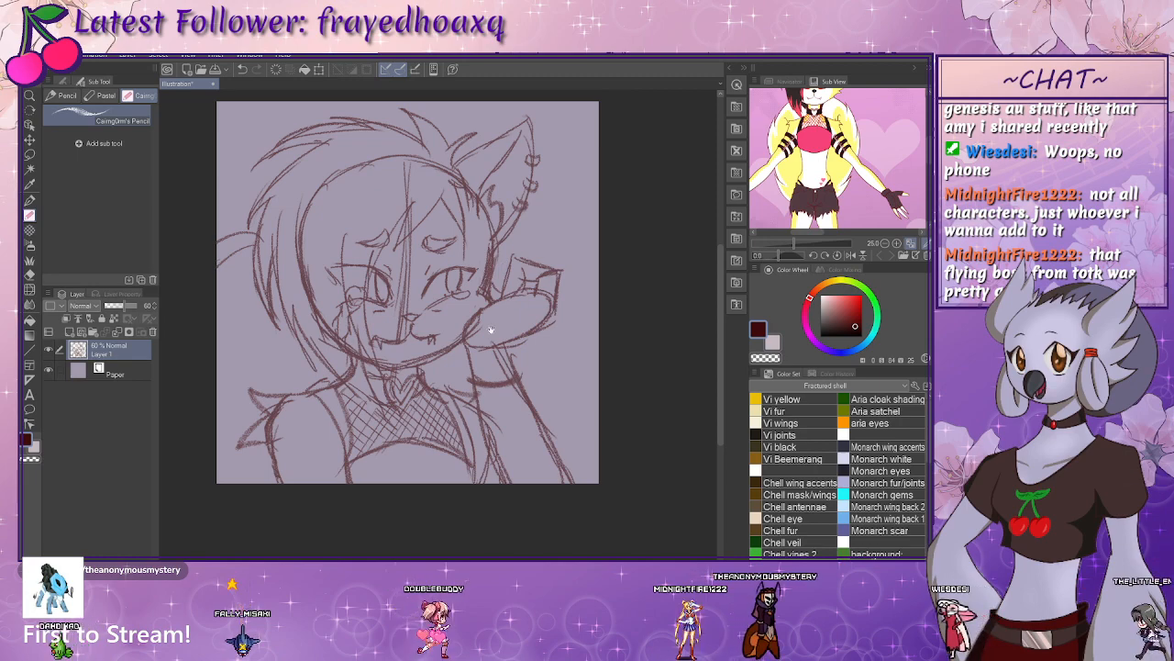
mouse_move(497, 351)
mouse_down()
mouse_move(505, 329)
mouse_move(494, 345)
mouse_up()
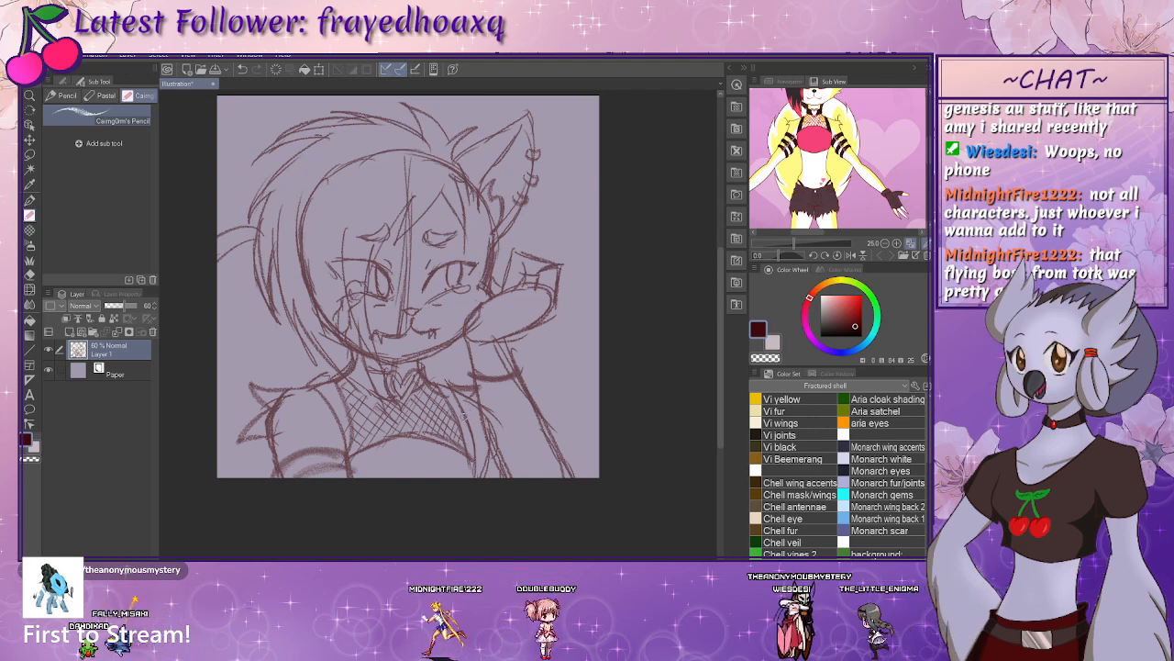
mouse_move(460, 415)
mouse_down()
mouse_move(443, 457)
mouse_move(429, 443)
mouse_up()
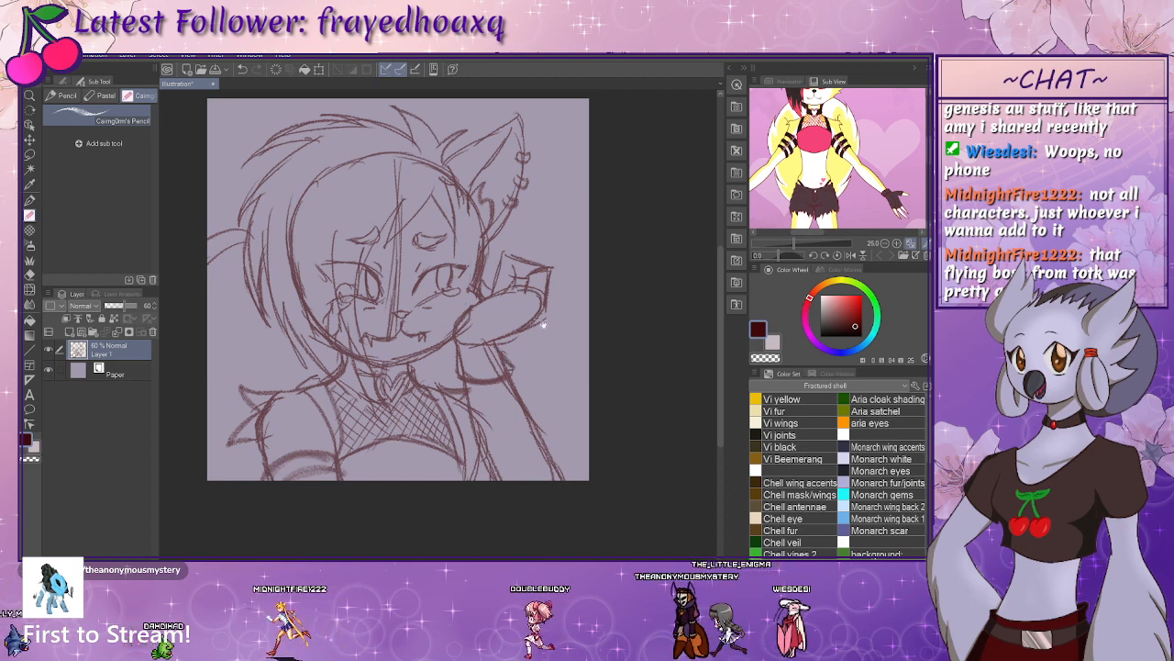
drag(477, 347, 476, 361)
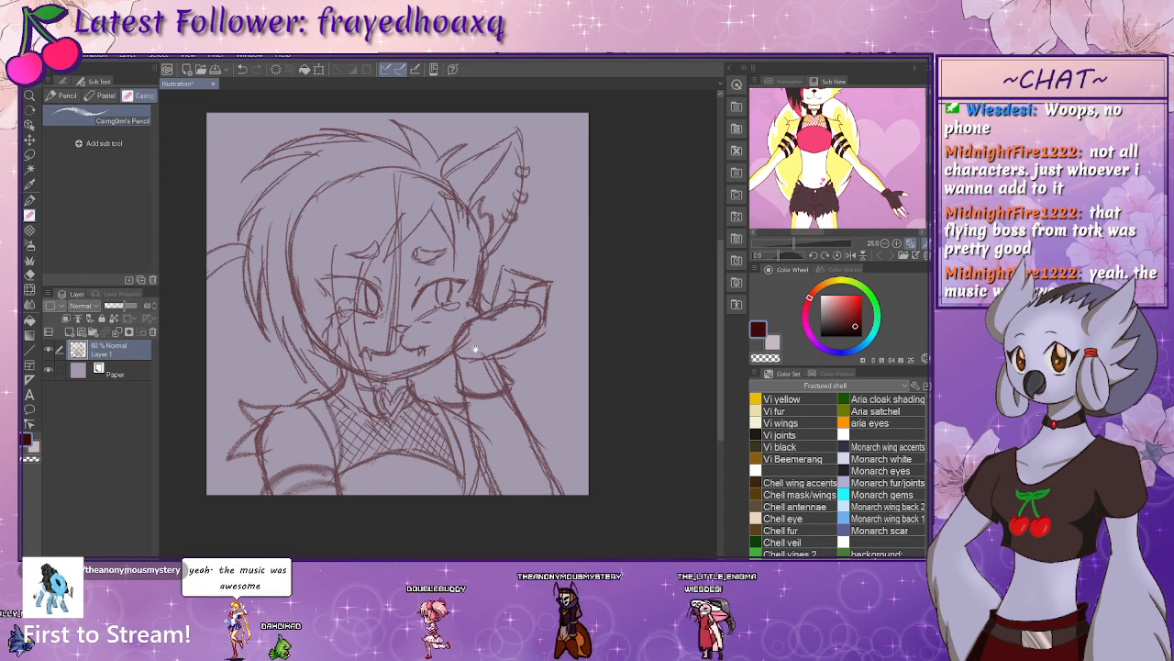
drag(470, 378, 463, 386)
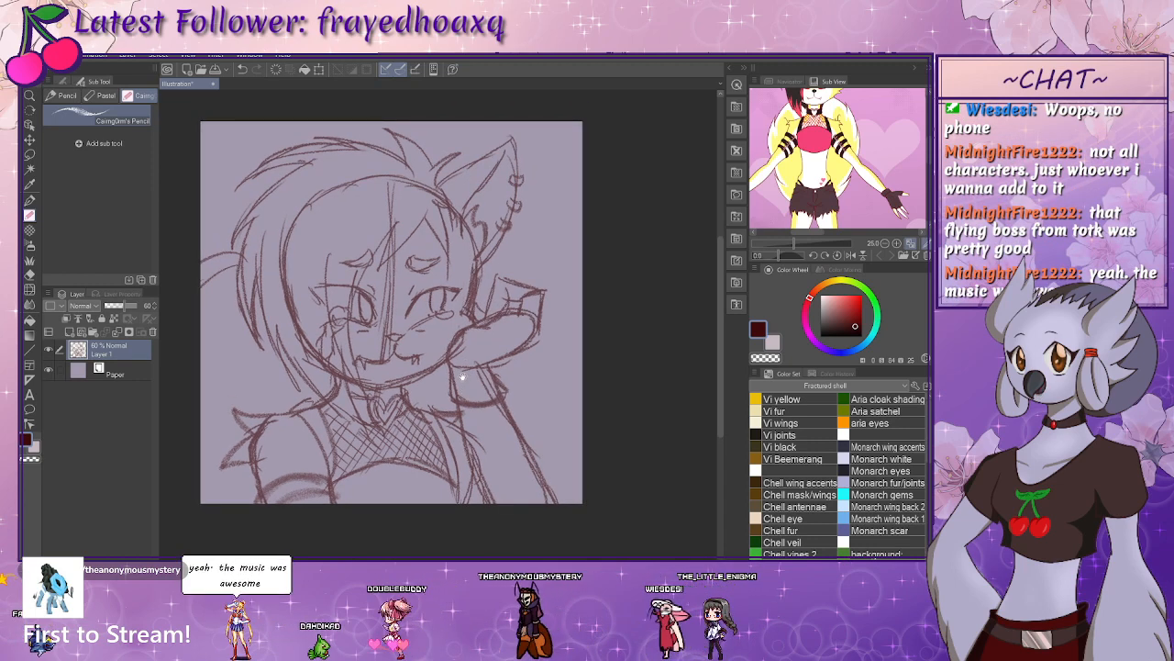
drag(462, 368, 468, 363)
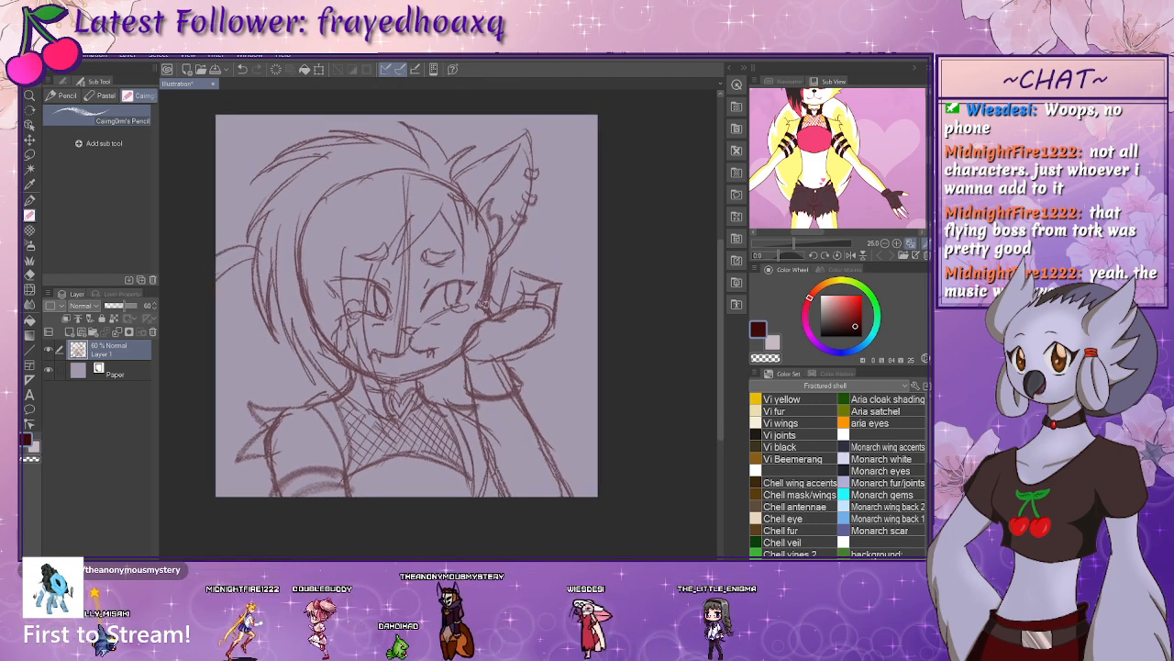
- Draw slit pupils in both eyes and erase the head circle and face guidelines around the fringe
drag(830, 169, 831, 211)
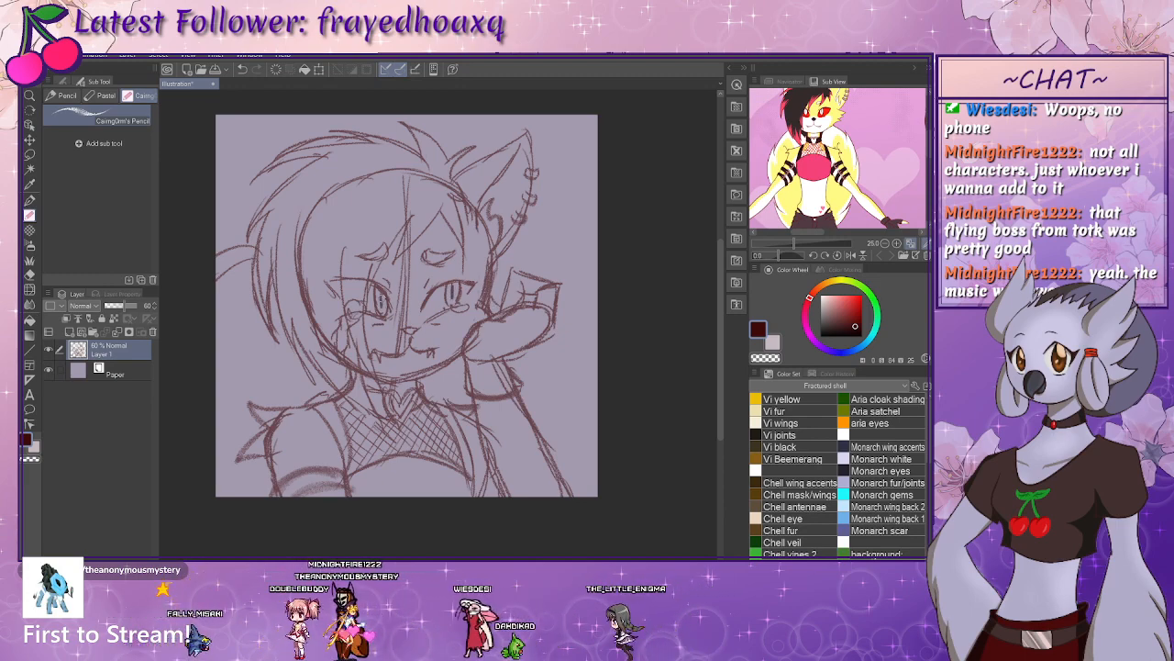
drag(541, 392, 533, 379)
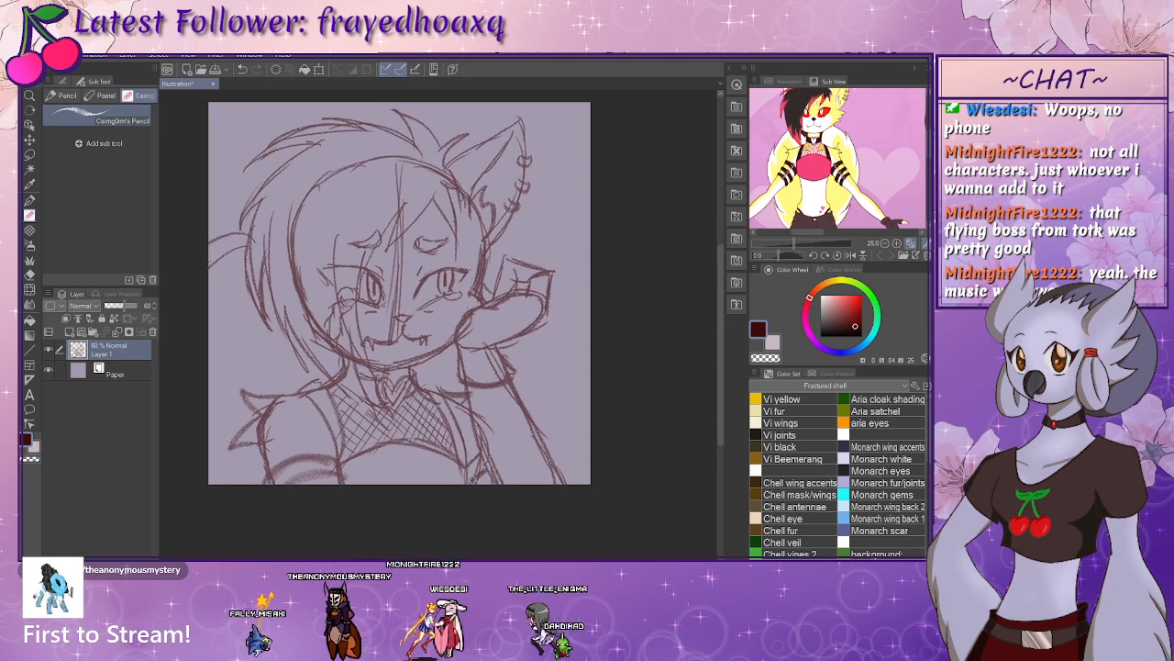
drag(486, 392, 501, 443)
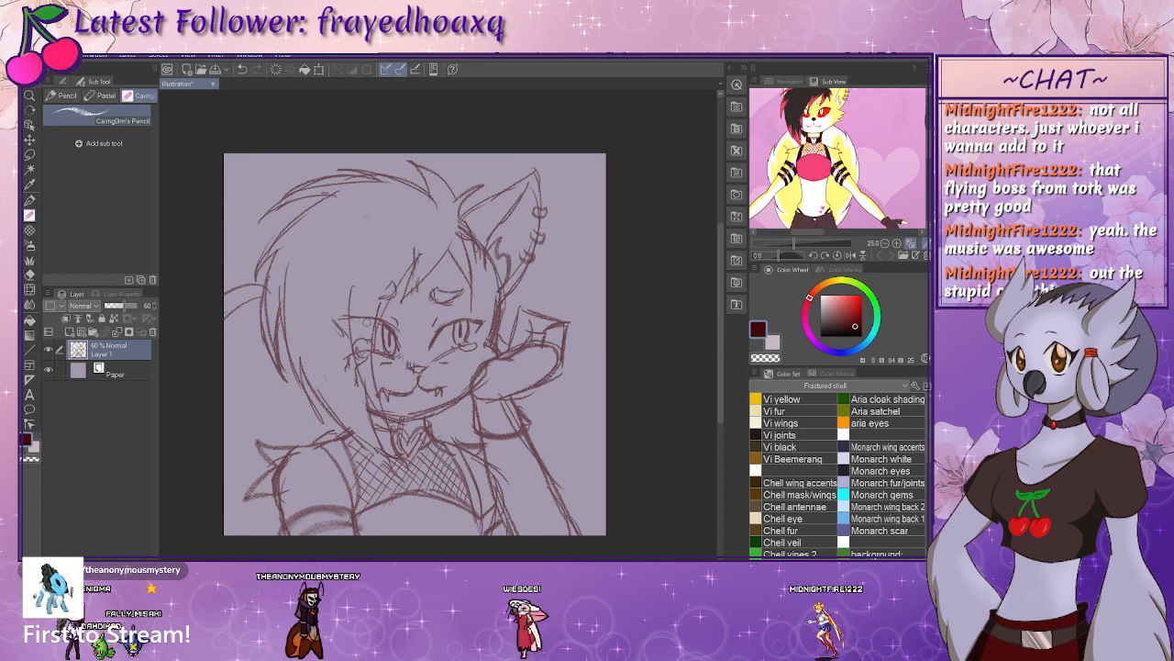
drag(500, 409, 458, 370)
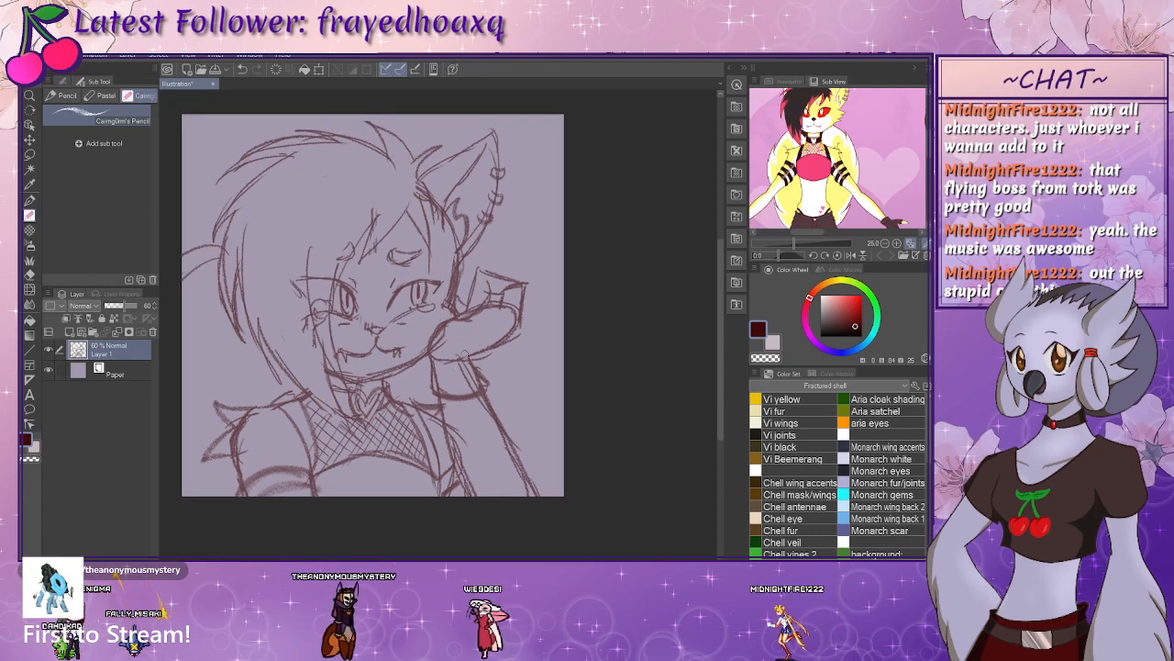
drag(438, 332, 474, 371)
drag(417, 319, 423, 325)
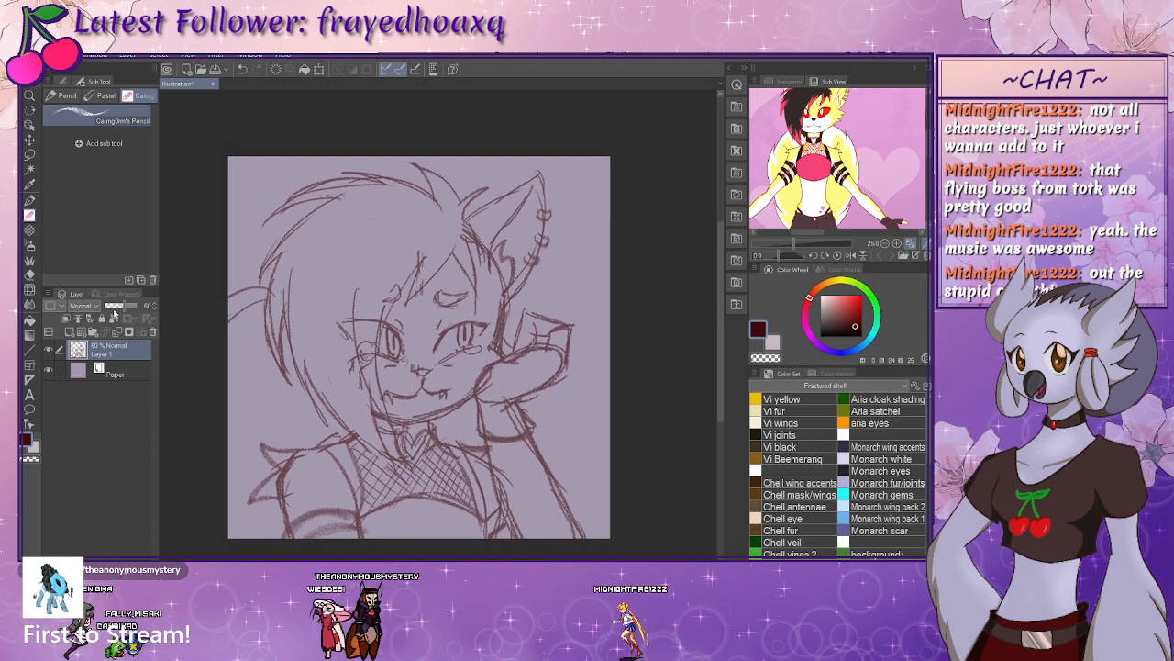
- Lower the sketch layer's opacity to 31% and add a new layer above it for the line art
drag(112, 313, 114, 308)
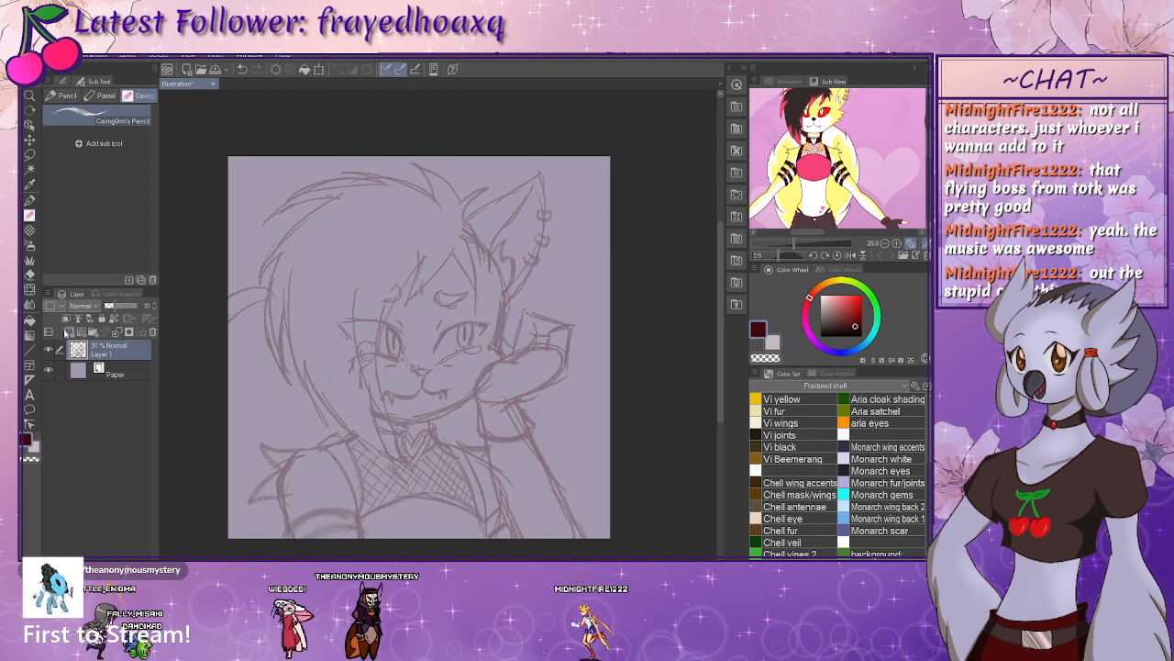
click(70, 332)
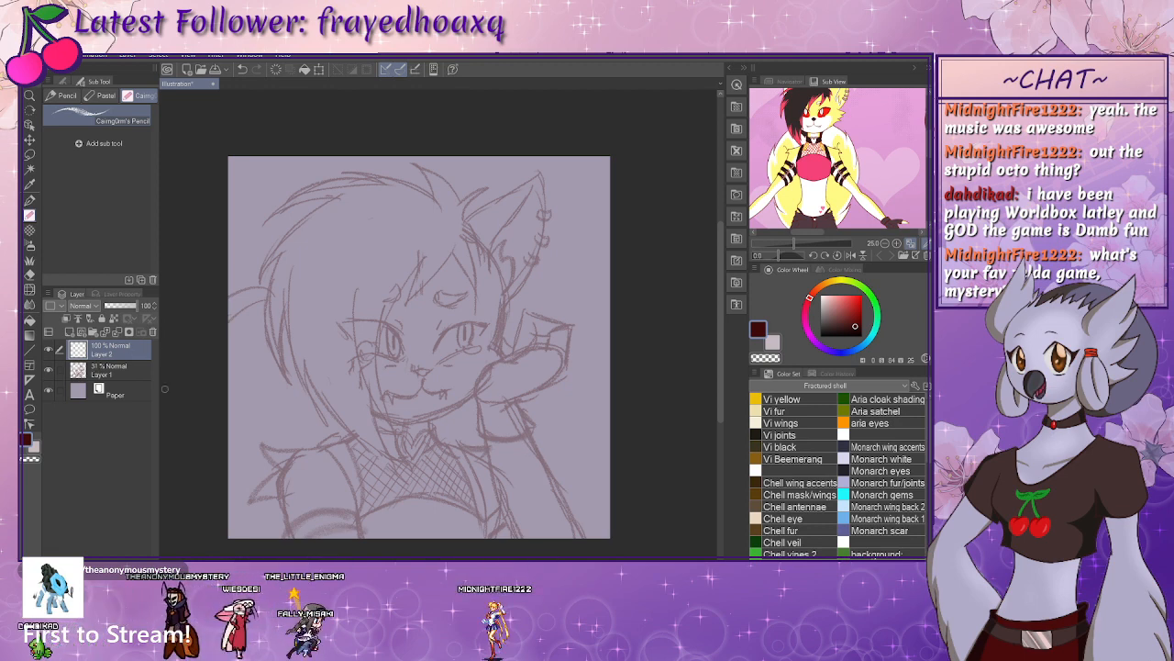
- Ink the narrow pointed fringe lock above the eye on the hair-covered side with the G-pen, following the sketch
click(30, 199)
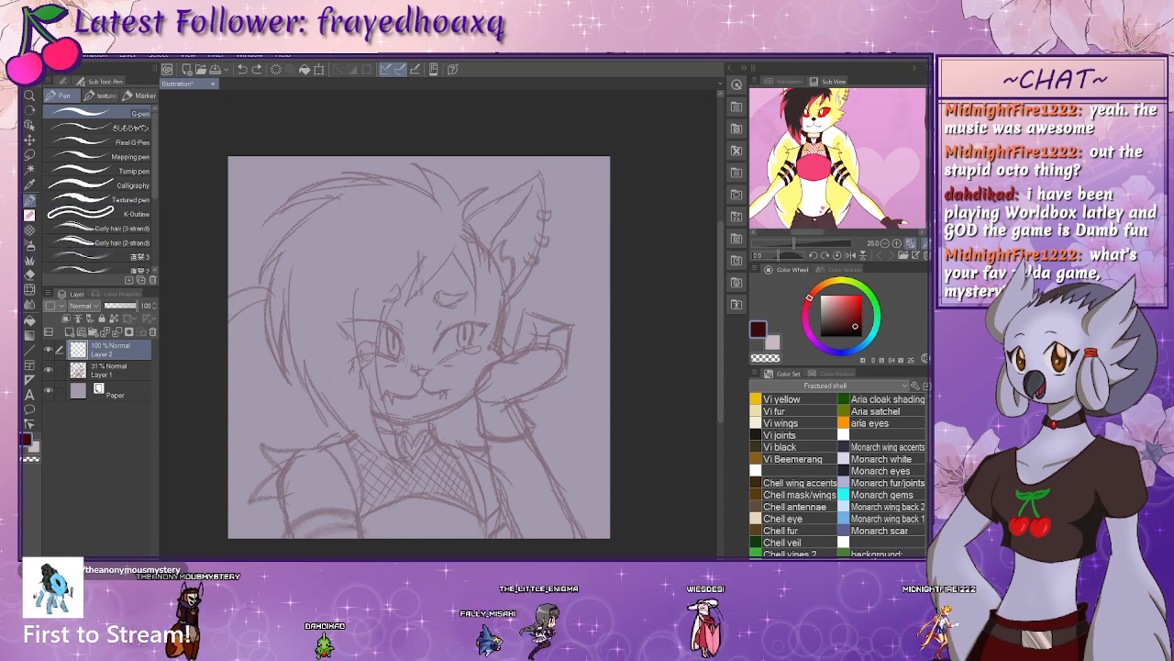
key(ctrl+plus)
key(ctrl+plus)
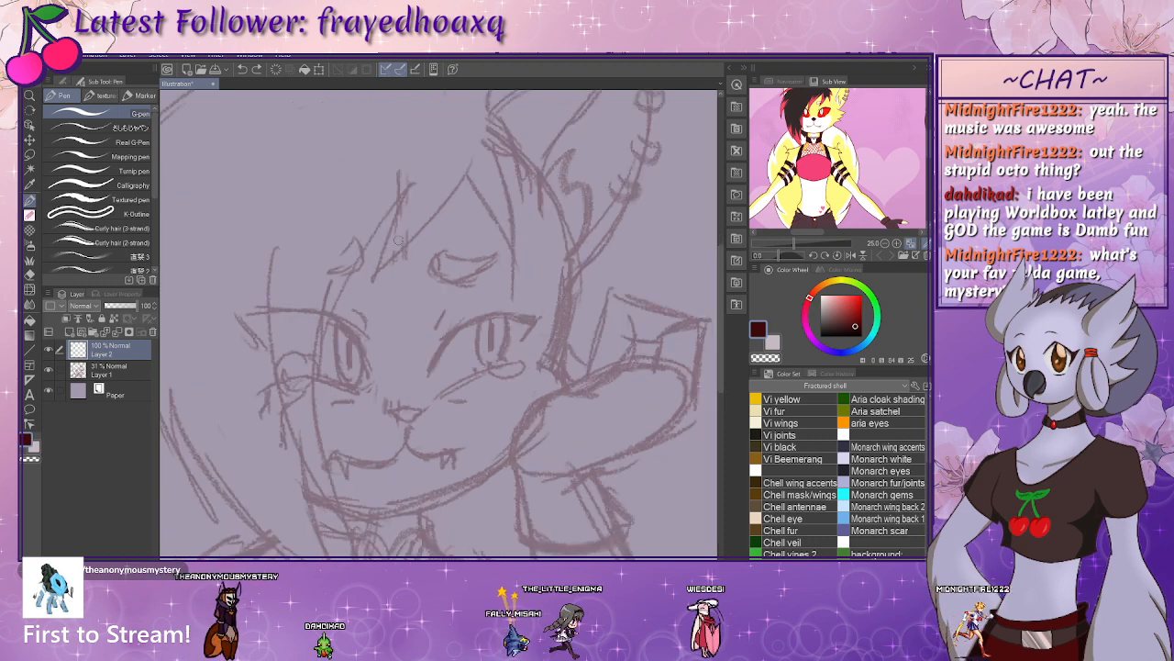
drag(408, 190, 337, 390)
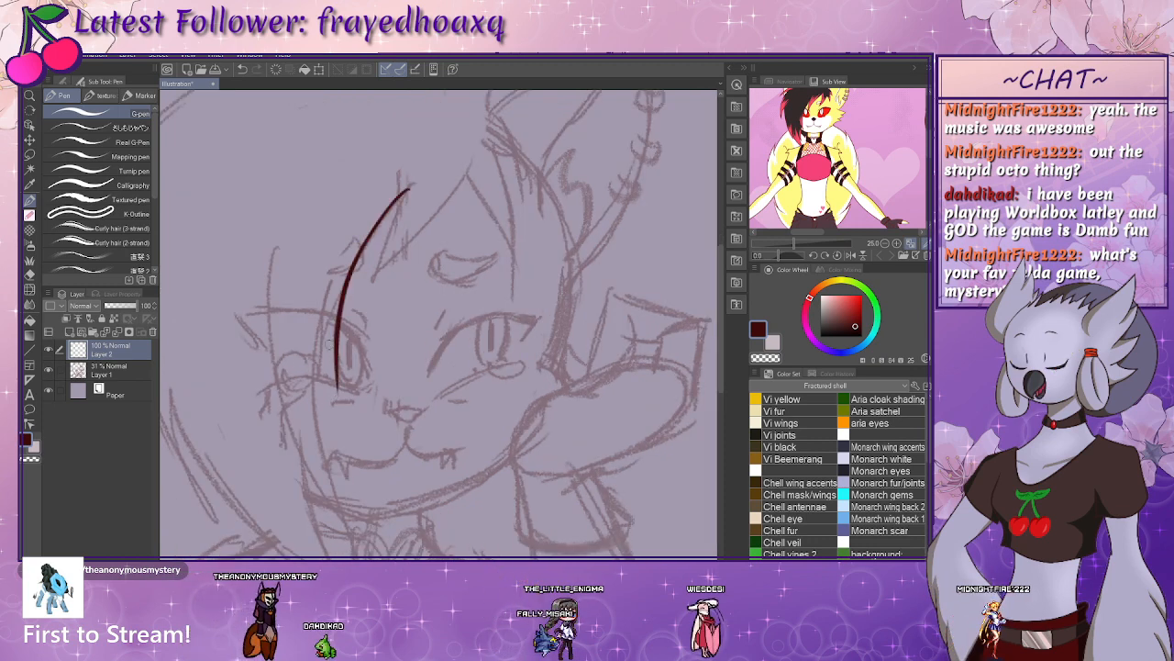
key(ctrl+z)
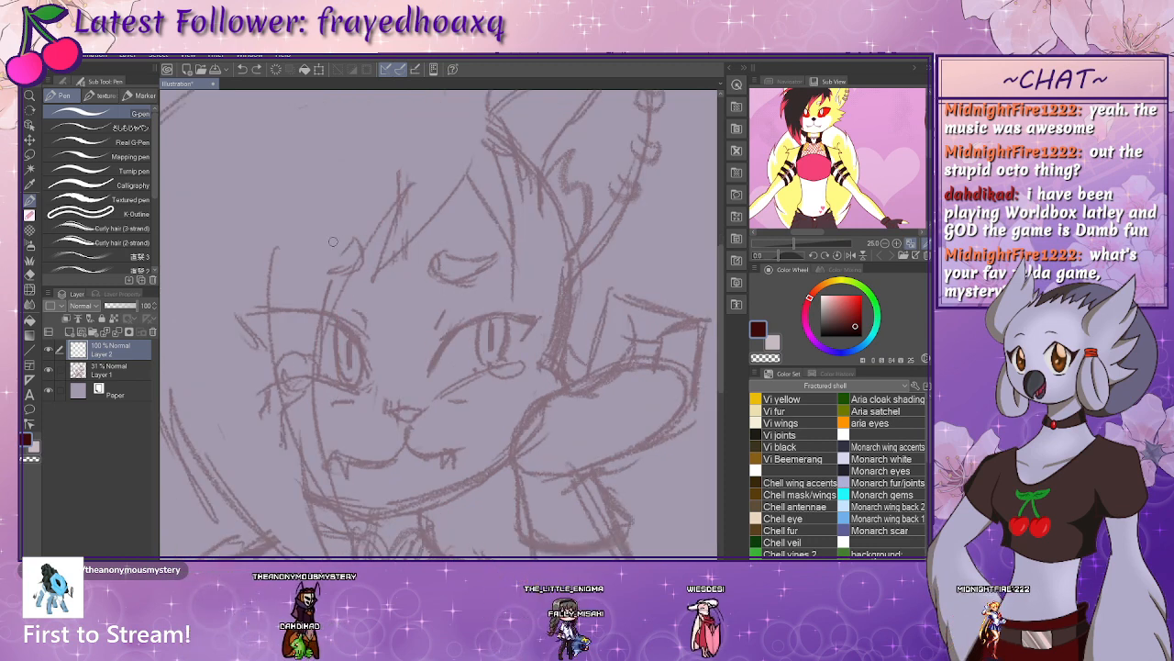
mouse_move(333, 257)
mouse_down()
mouse_move(318, 342)
mouse_move(408, 186)
mouse_up()
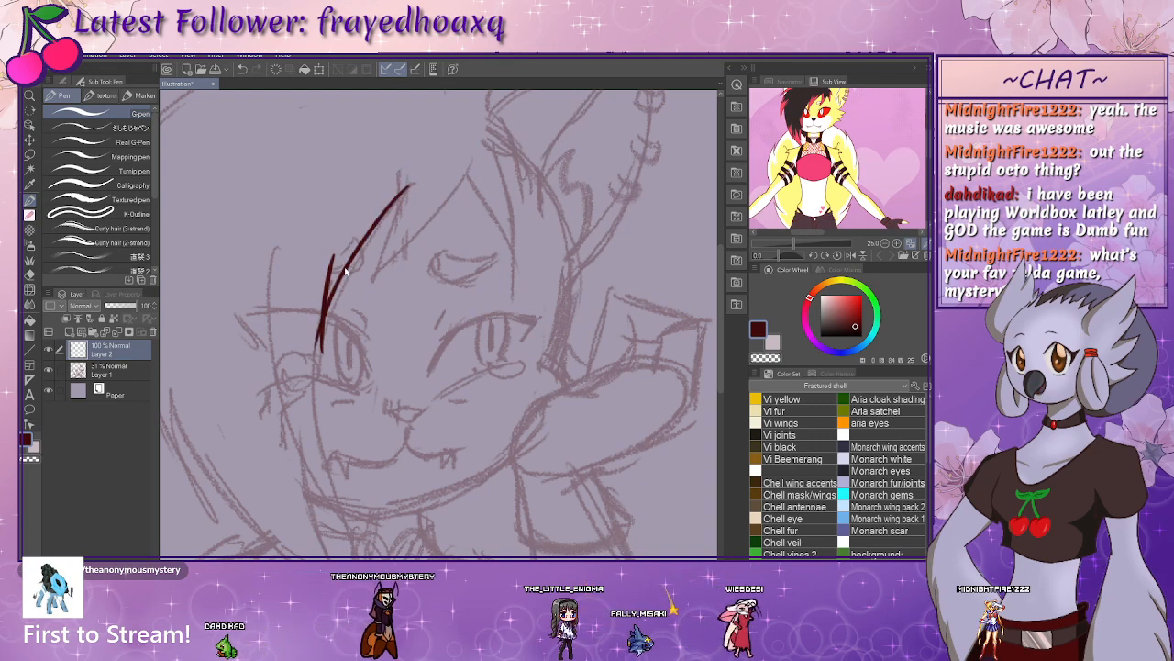
key(ctrl+z)
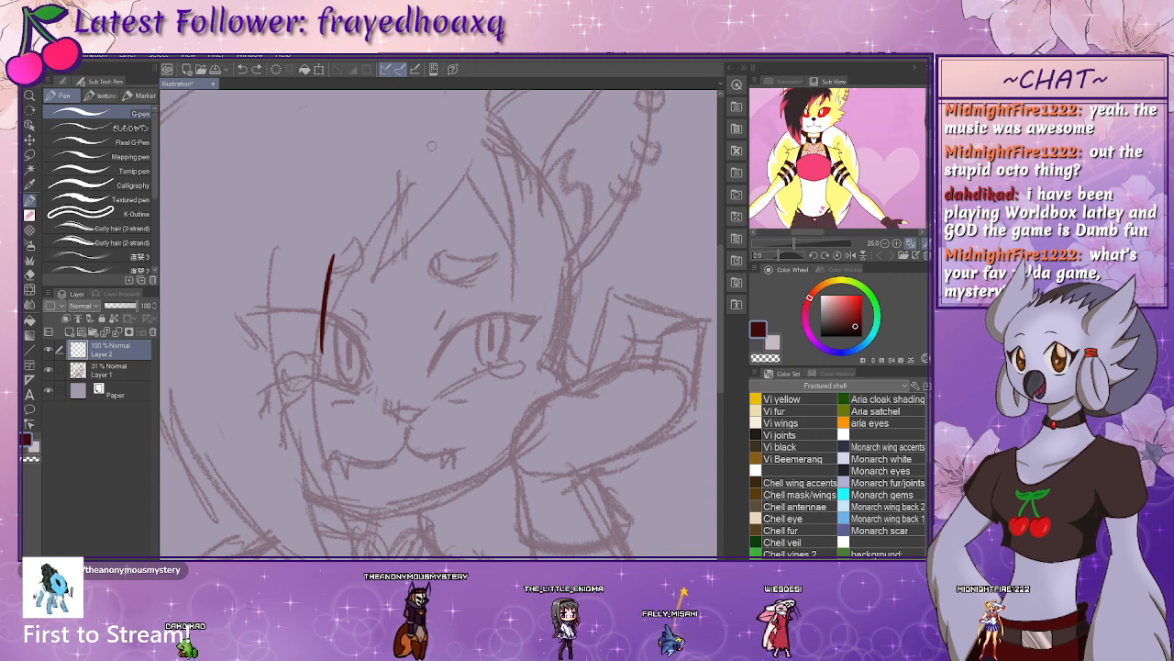
drag(342, 332, 411, 181)
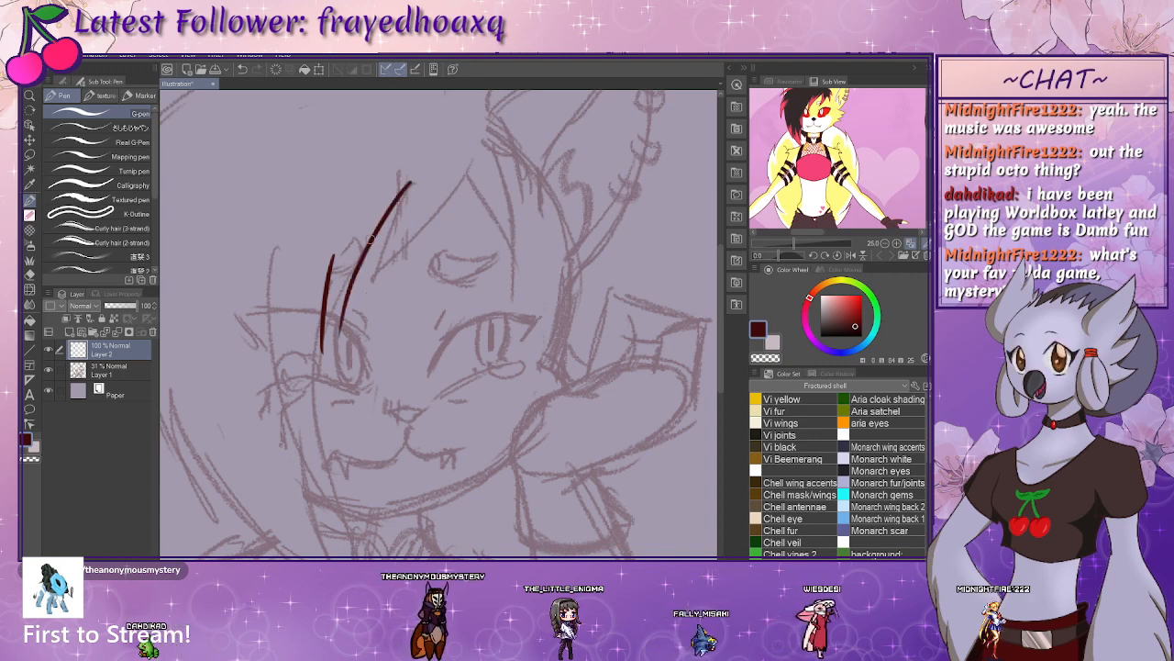
key(ctrl+z)
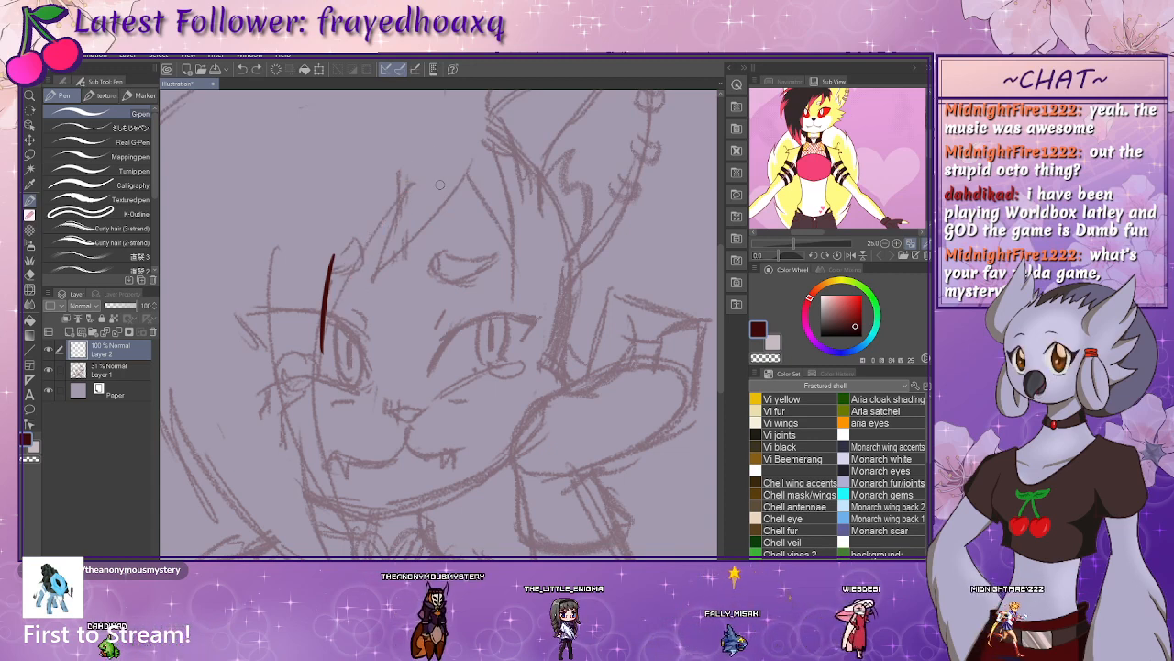
mouse_move(321, 358)
mouse_down()
mouse_move(376, 202)
mouse_move(415, 181)
mouse_up()
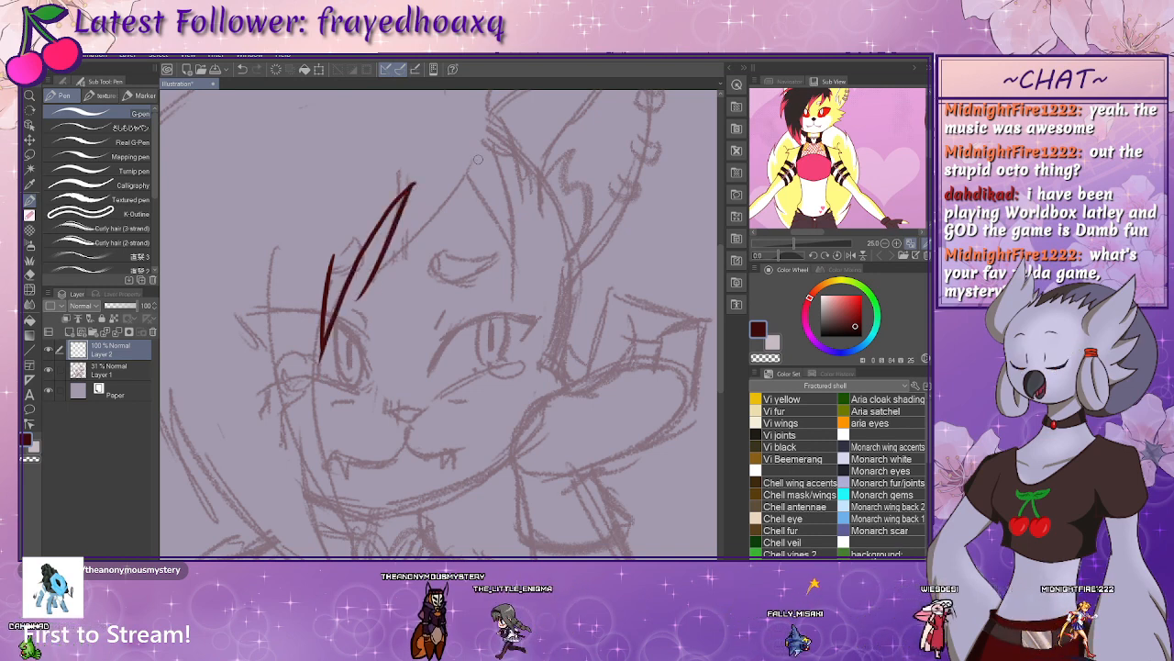
- Ink the long fringe edge across the forehead and the pointed lock hanging beside the eyebrow near the ear
drag(476, 156, 338, 304)
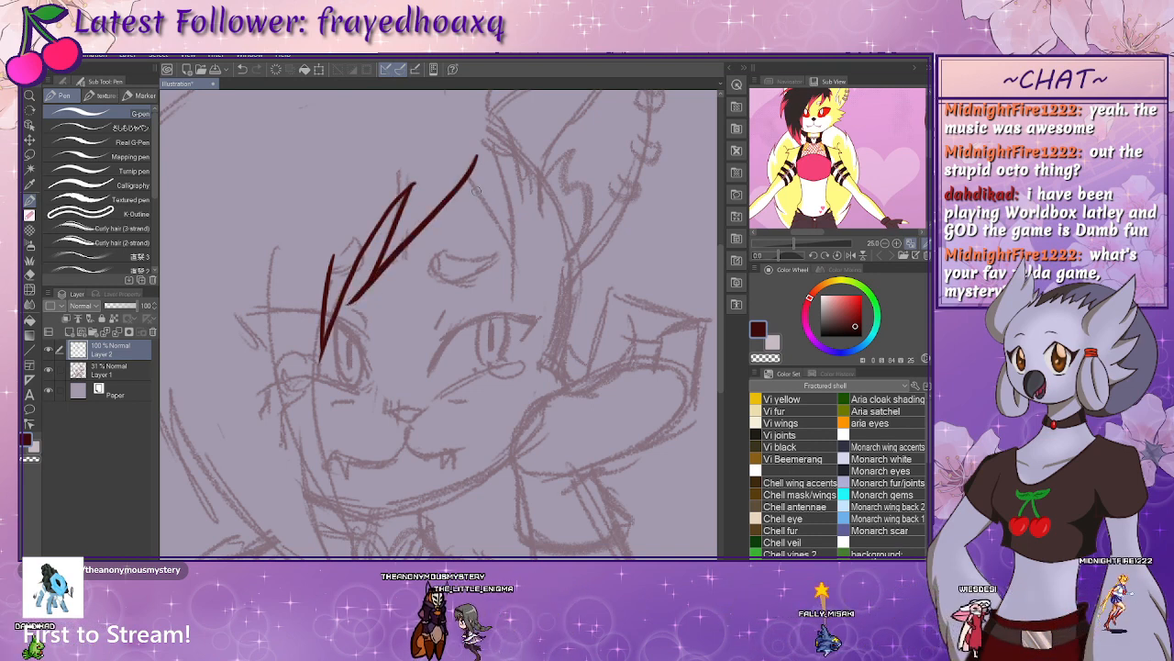
drag(476, 158, 514, 289)
drag(488, 130, 504, 300)
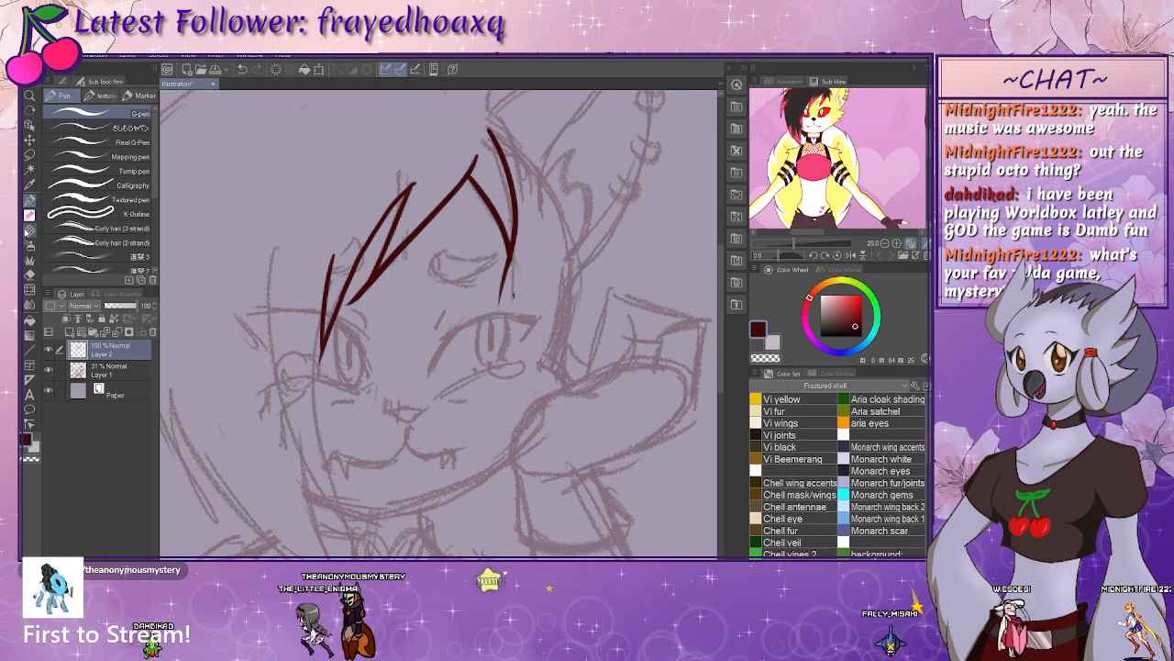
- Trim the overshooting ends of the inked fringe lines with the Rough eraser and return to the G-pen
click(29, 214)
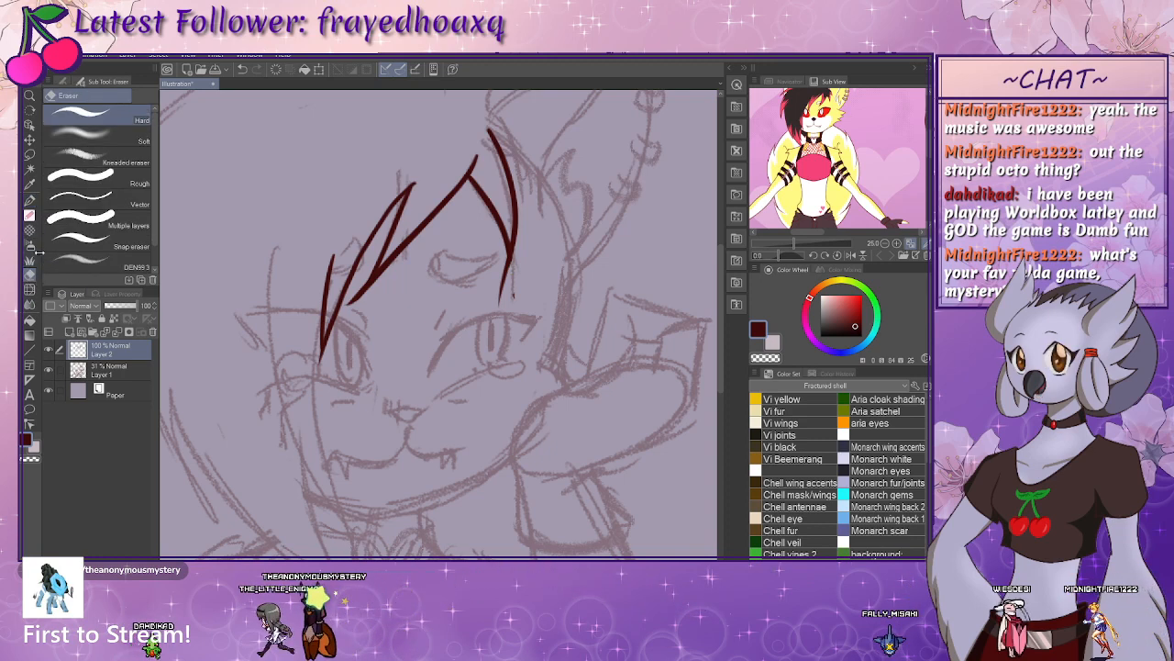
click(97, 183)
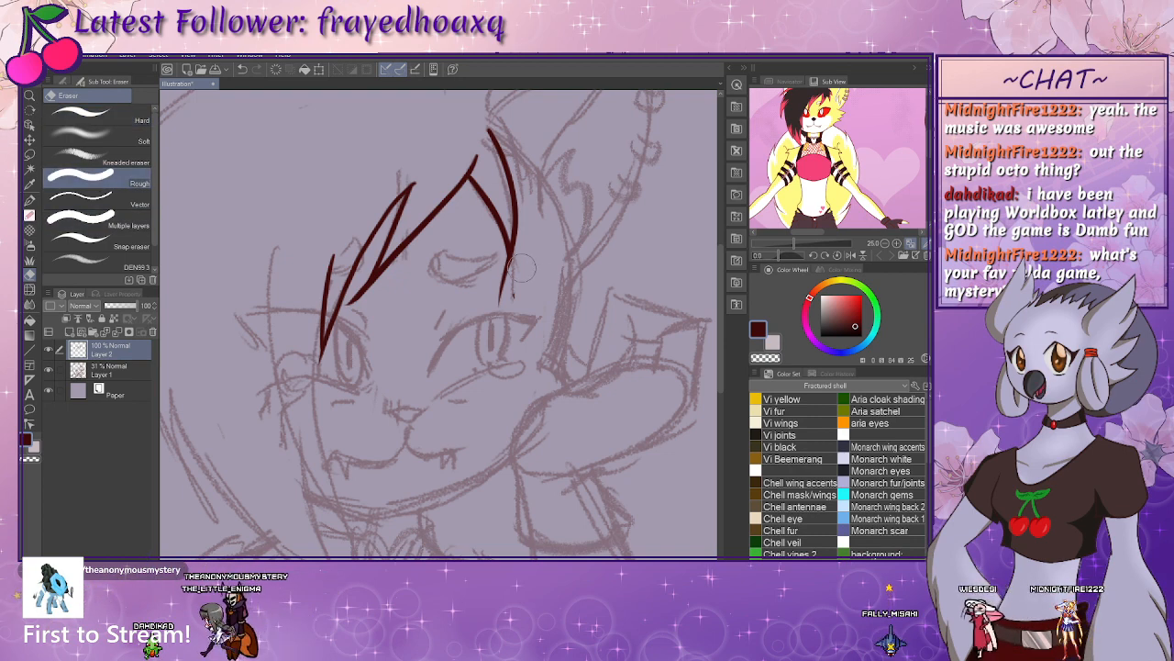
drag(521, 278, 495, 283)
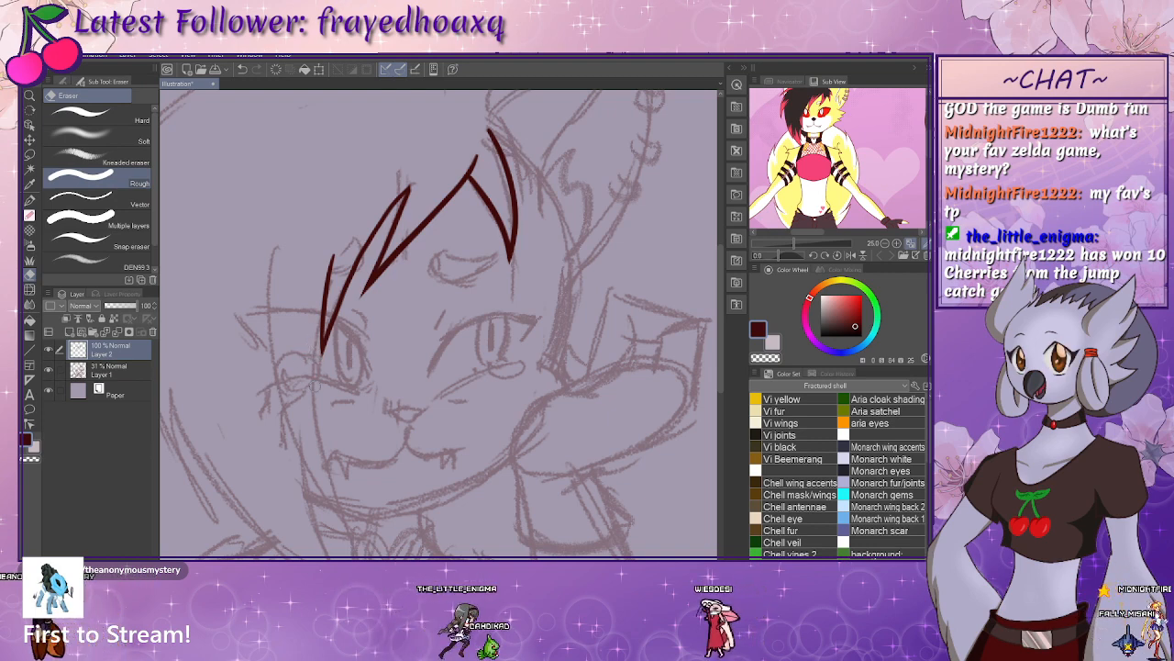
drag(329, 388, 317, 296)
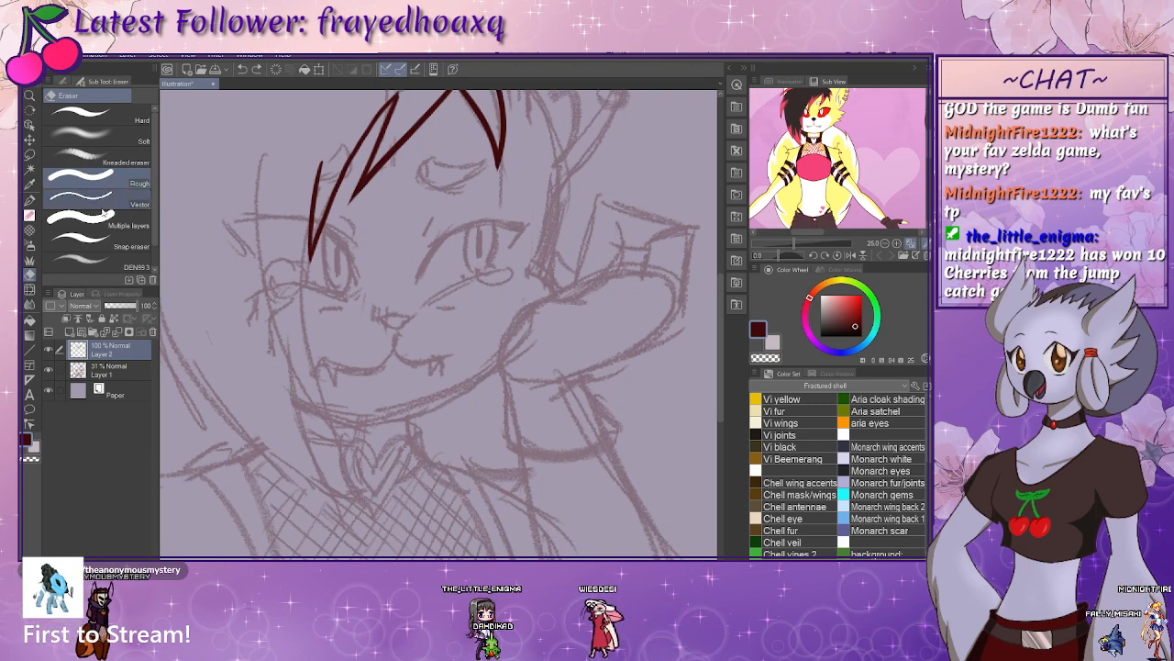
click(29, 200)
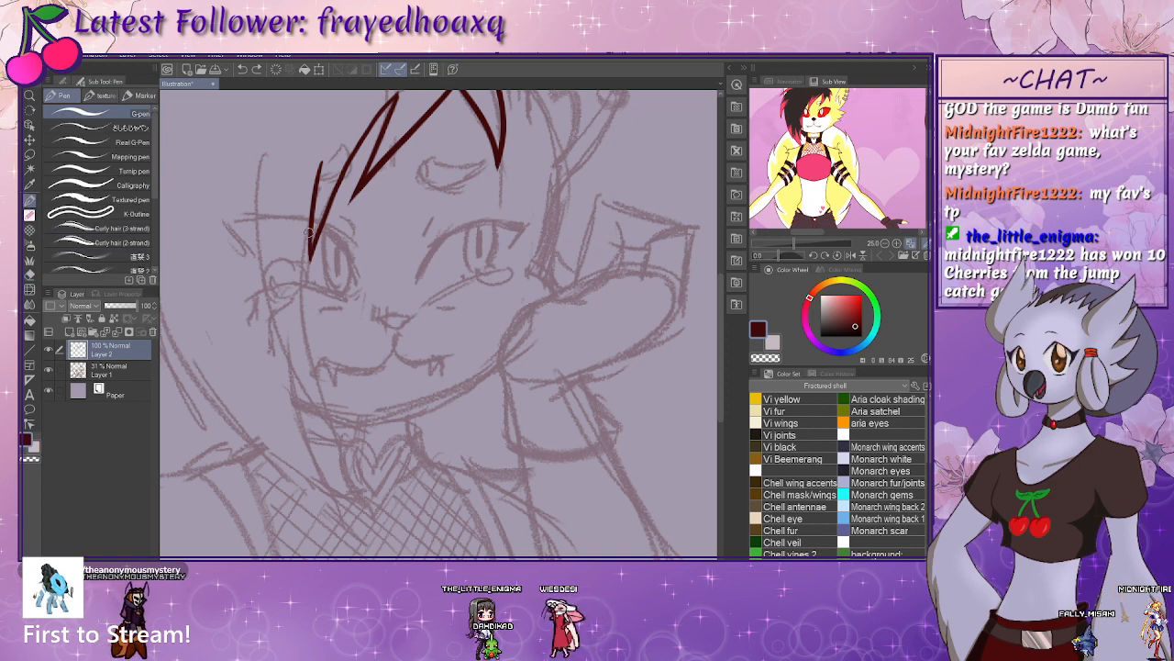
mouse_move(306, 232)
mouse_down()
mouse_move(297, 367)
mouse_move(319, 439)
mouse_up()
key(ctrl+z)
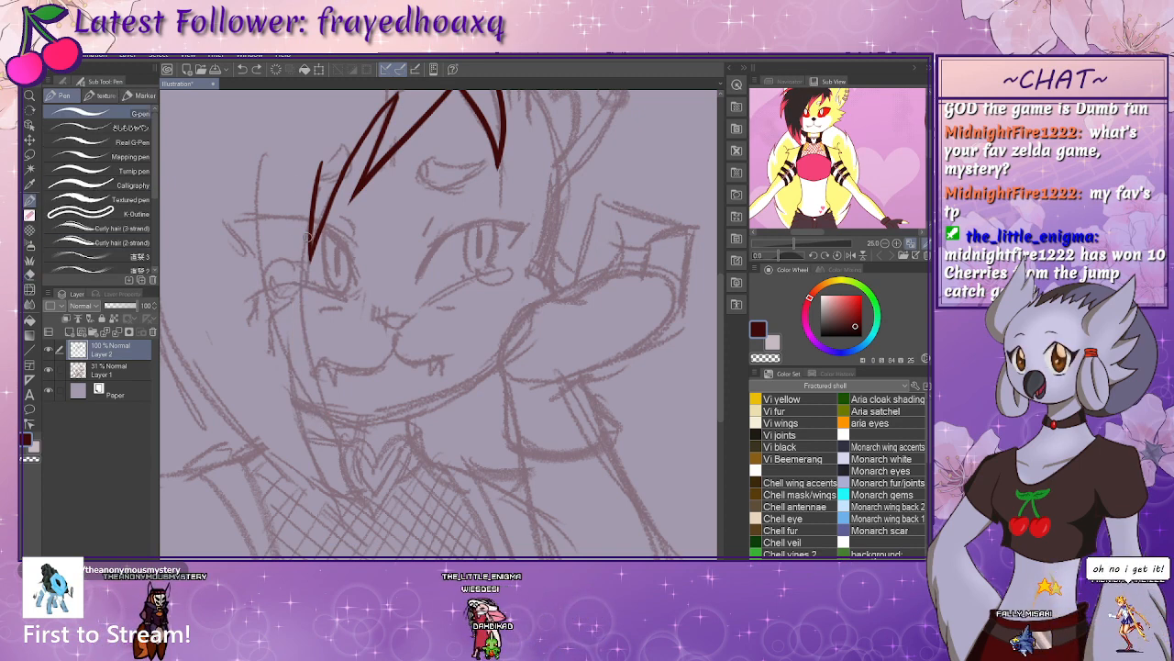
drag(312, 229, 316, 440)
drag(258, 231, 297, 396)
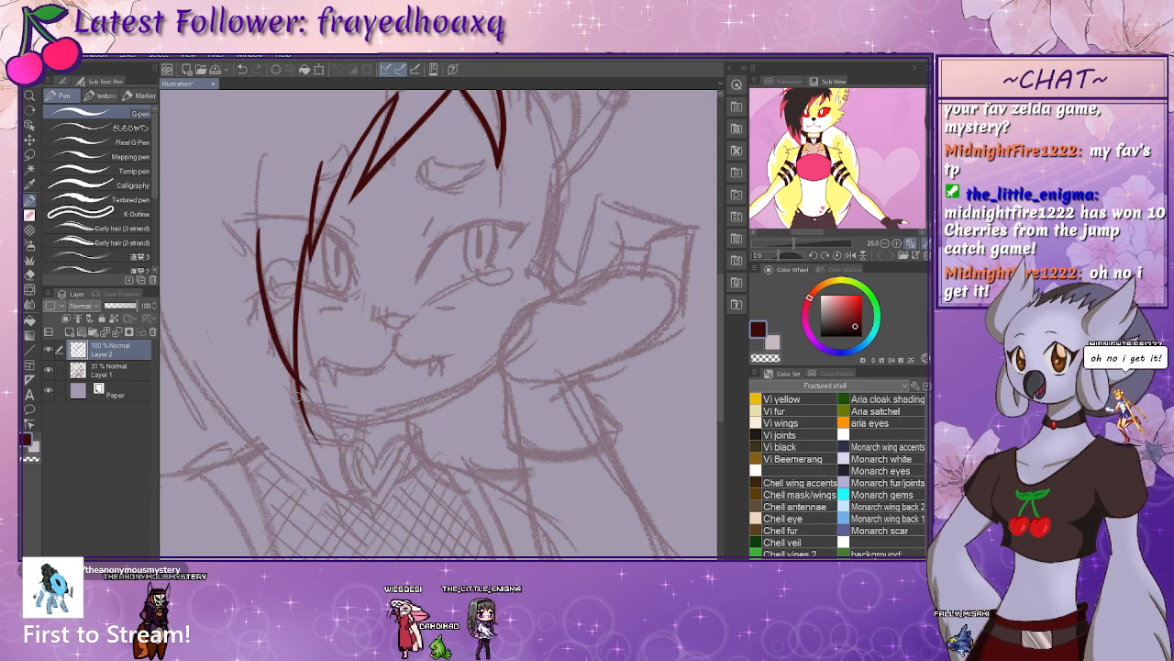
key(ctrl+z)
key(ctrl+z)
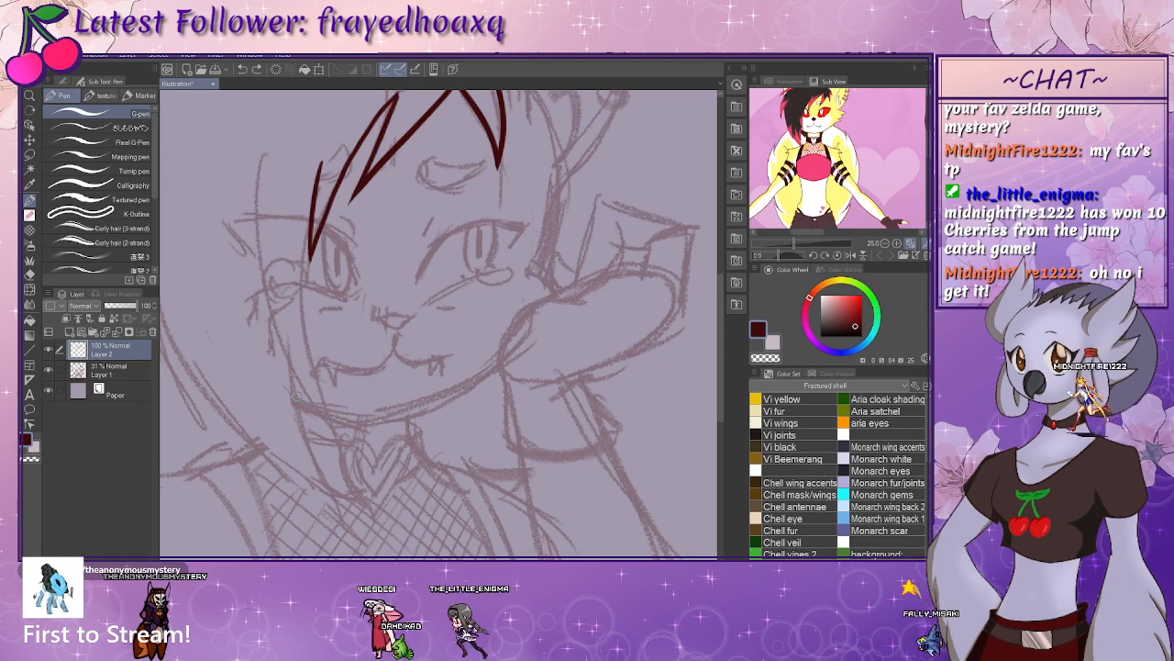
mouse_move(258, 219)
mouse_down()
mouse_move(334, 142)
mouse_move(255, 472)
mouse_up()
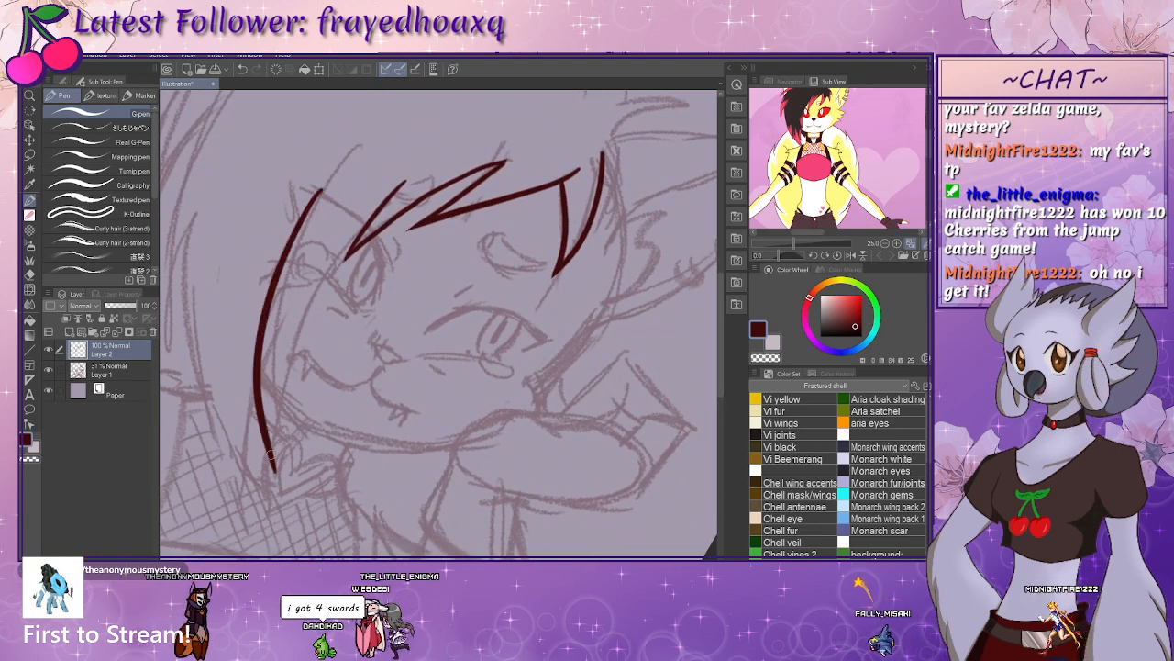
key(ctrl+z)
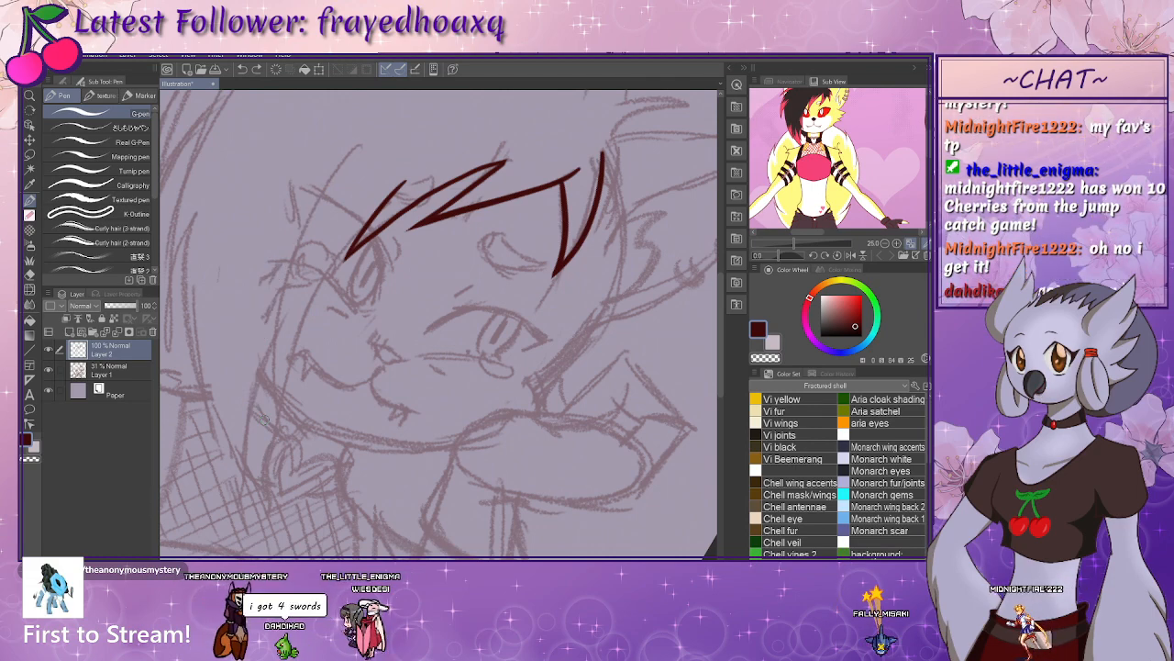
mouse_move(363, 226)
mouse_down()
mouse_move(268, 398)
mouse_move(271, 461)
mouse_up()
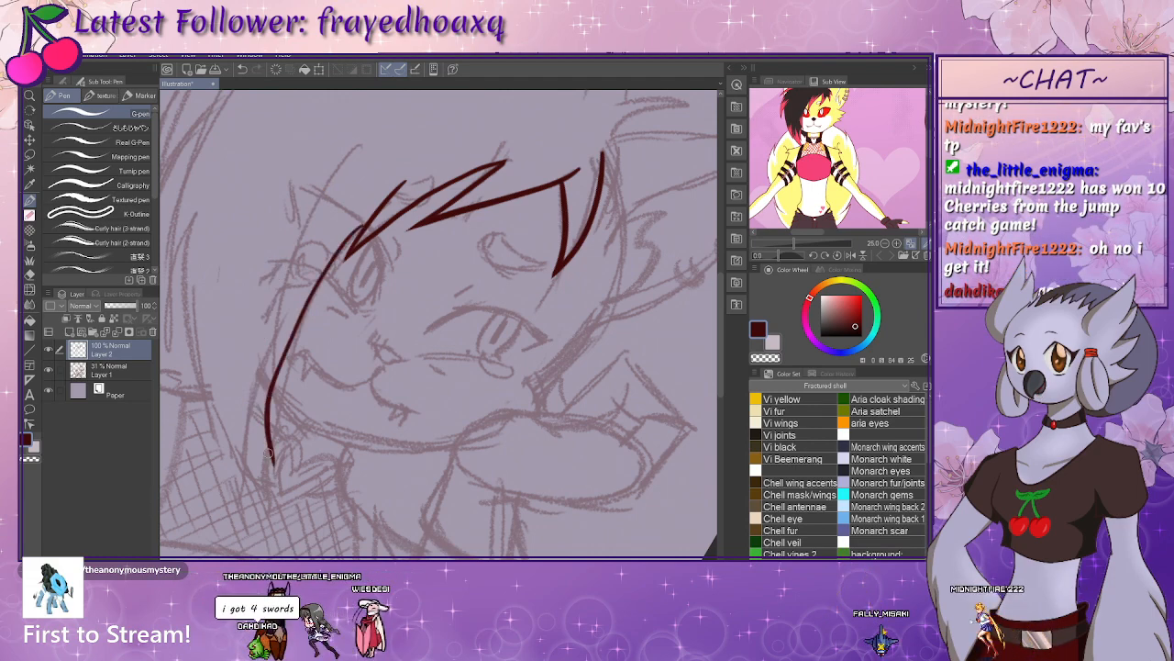
- Ink the long side lock falling past the eye to the cheek, with jagged pointed tips below it
drag(341, 167, 282, 404)
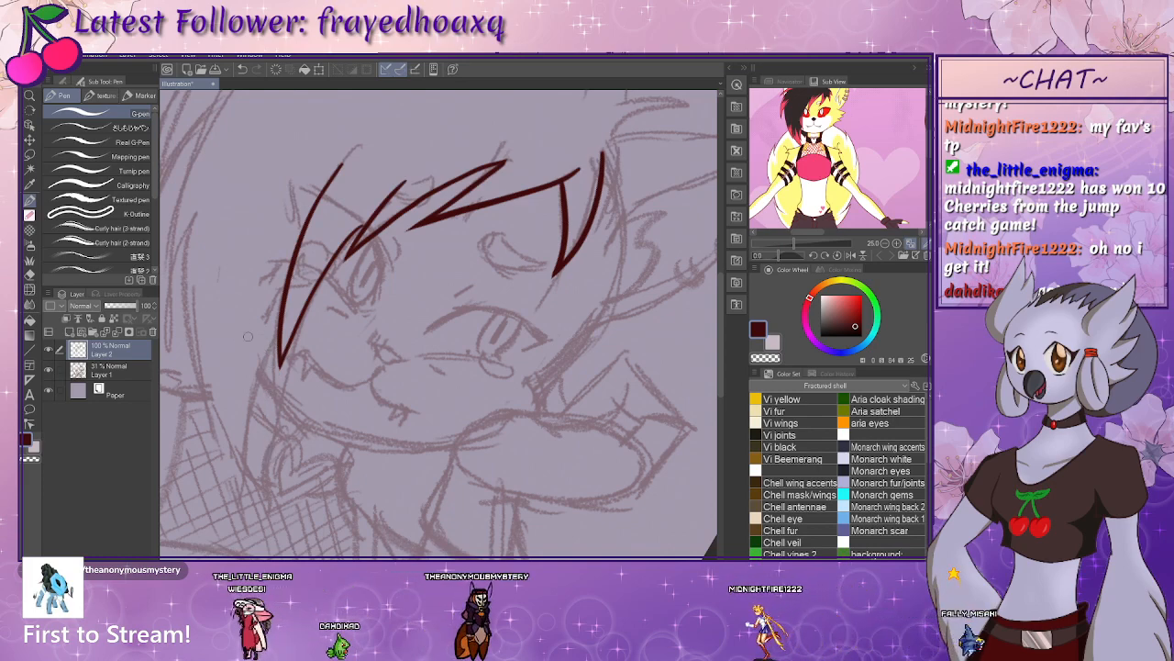
drag(231, 383, 249, 455)
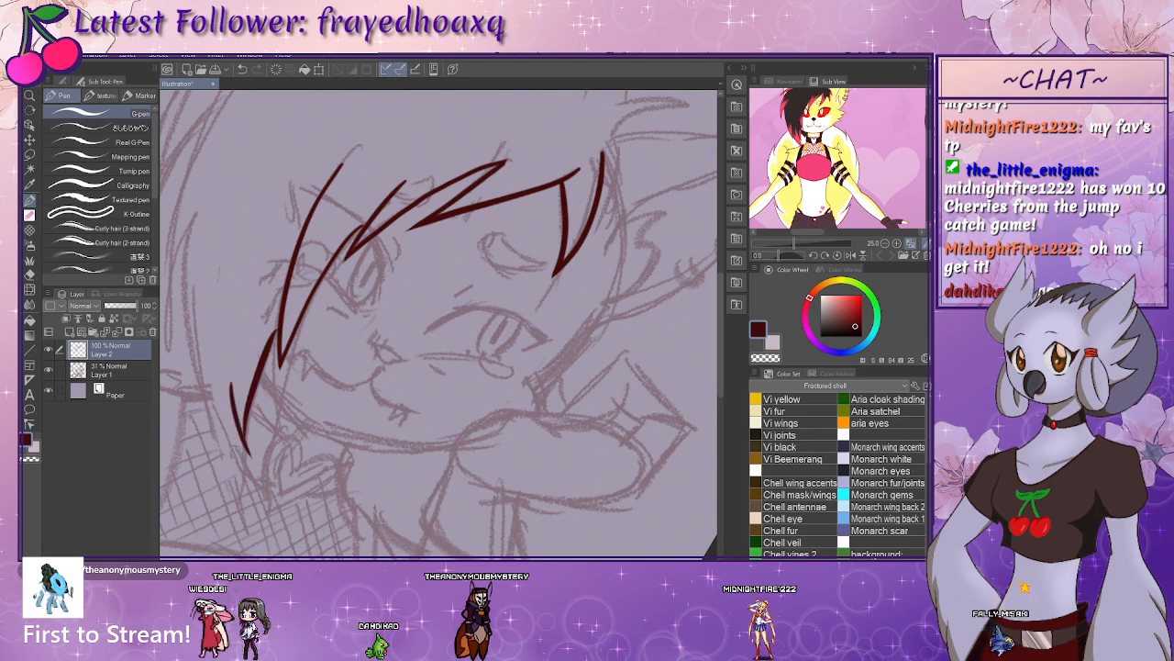
drag(230, 397, 252, 487)
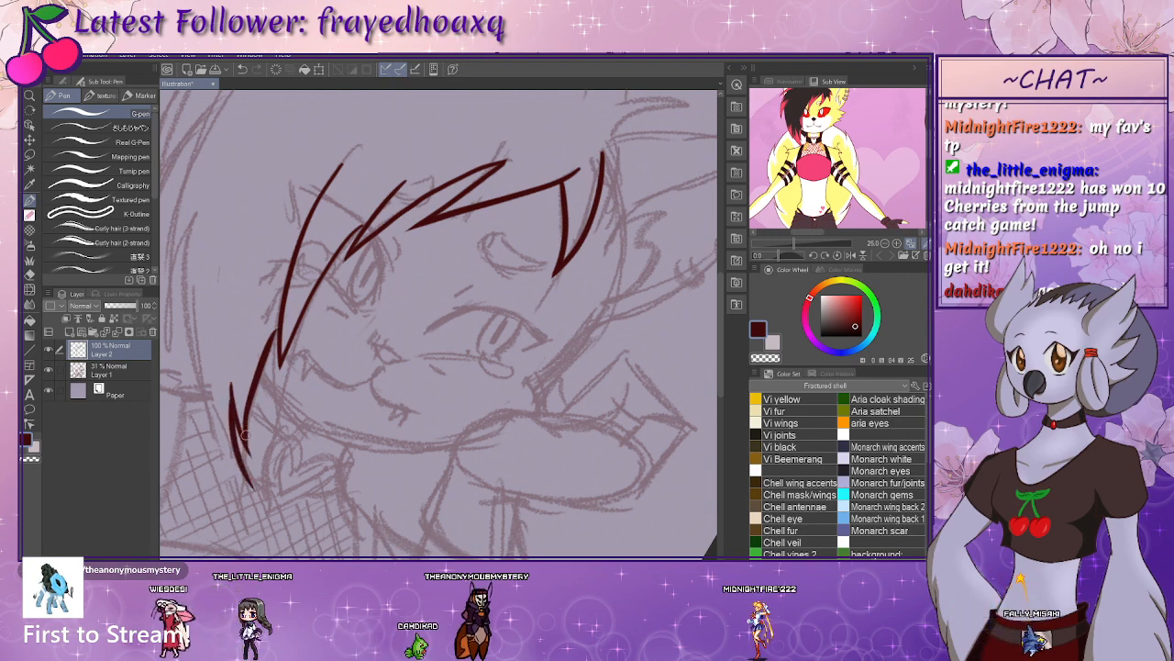
drag(260, 370, 320, 435)
- Ink the spiky lower edge of the side hair, joining its outer locks to the tips near the choker
drag(258, 273, 225, 418)
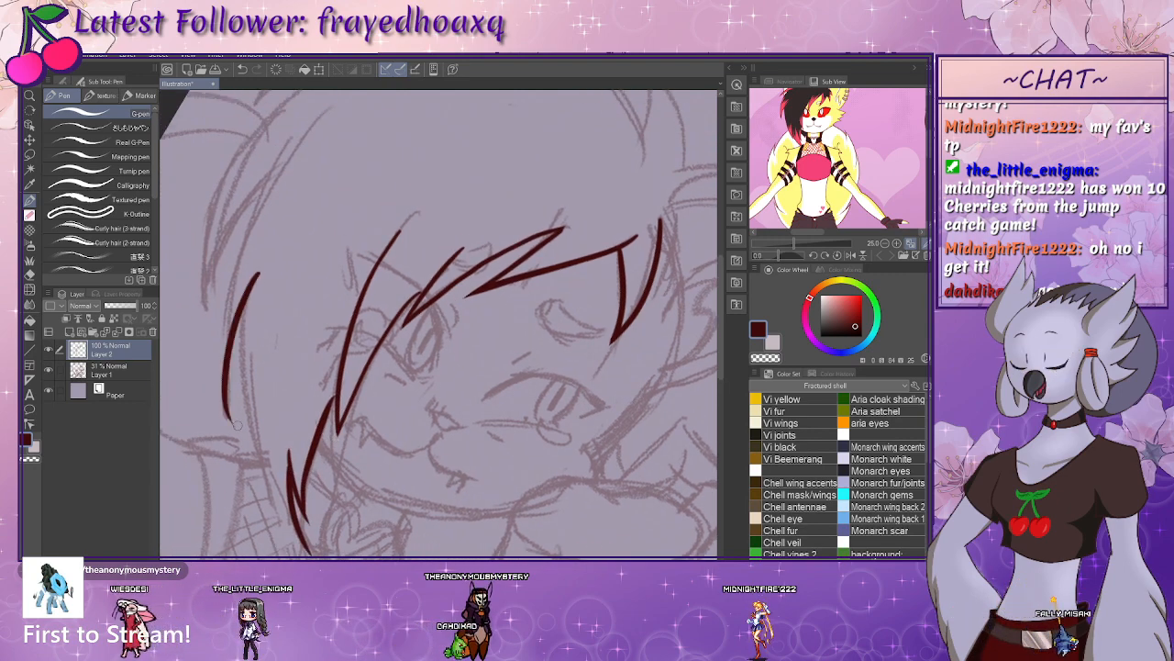
drag(254, 277, 267, 473)
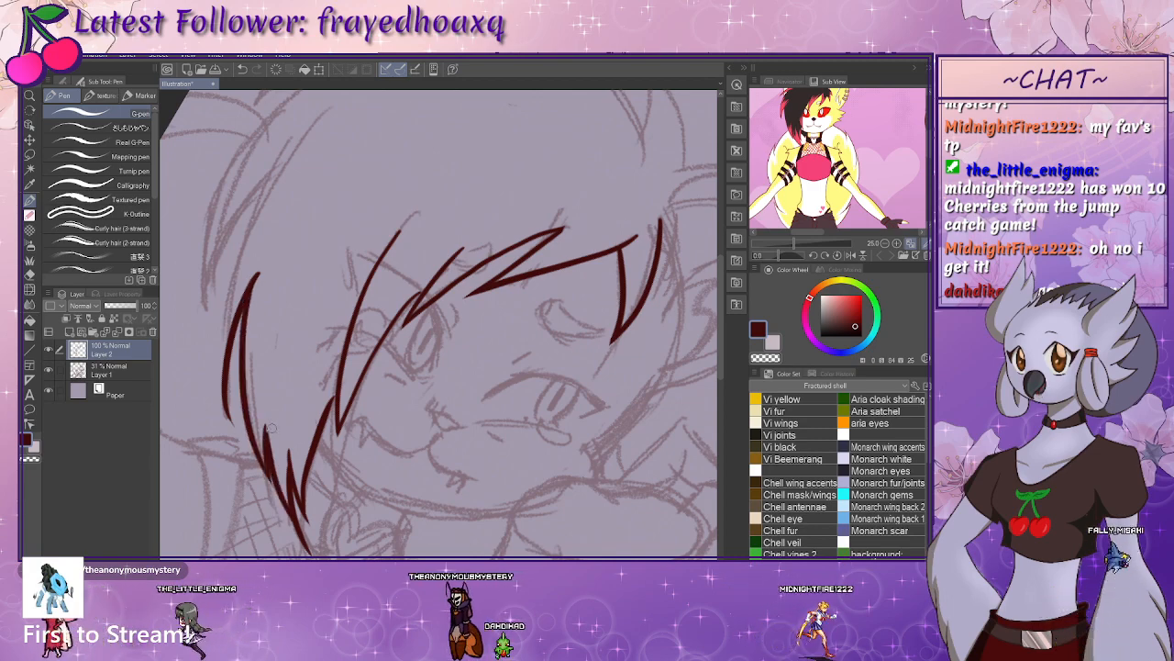
drag(302, 352, 333, 351)
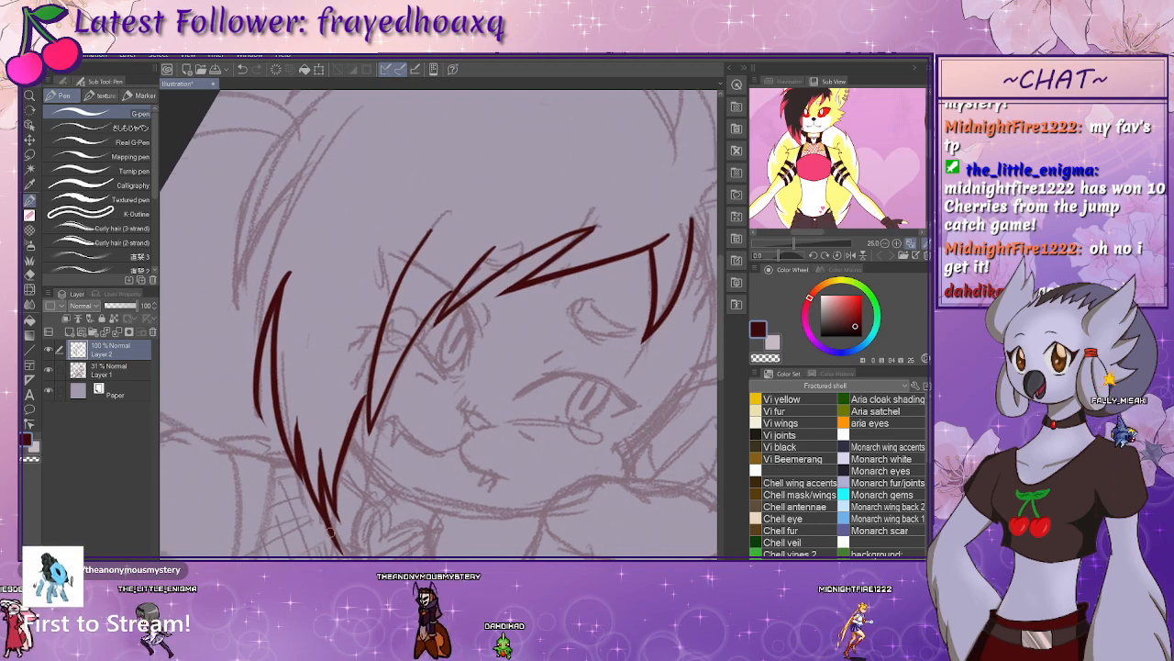
key(ctrl+at)
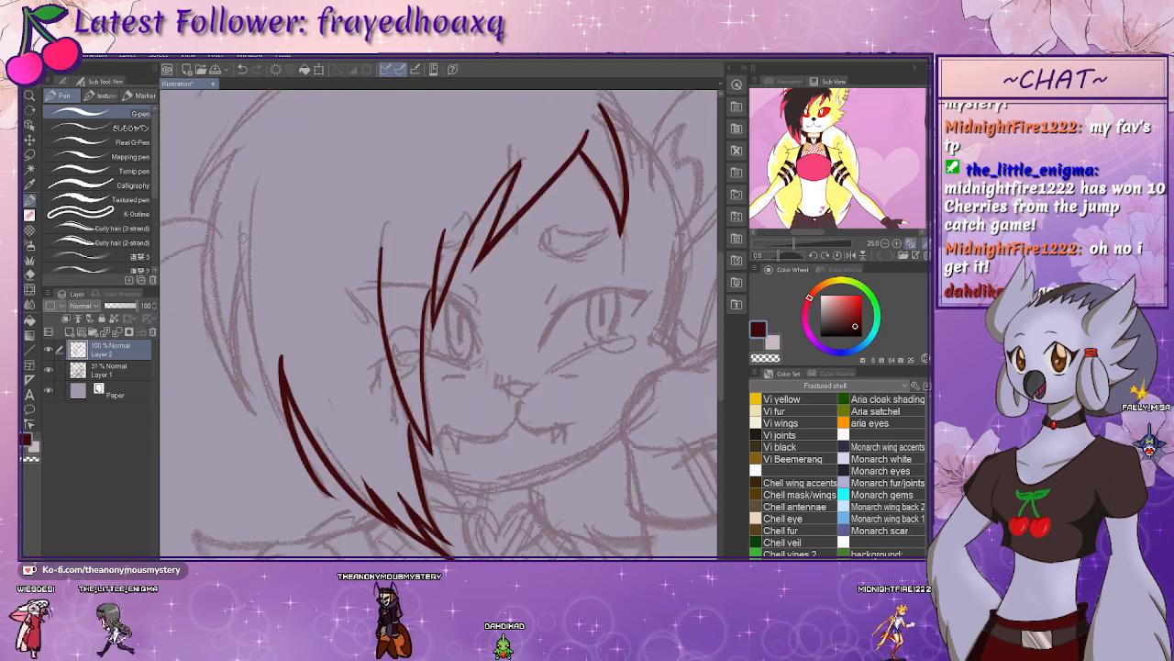
- Ink the outer contour of the side hair upward, forming a second pointed lock at its outer edge
drag(241, 237, 298, 458)
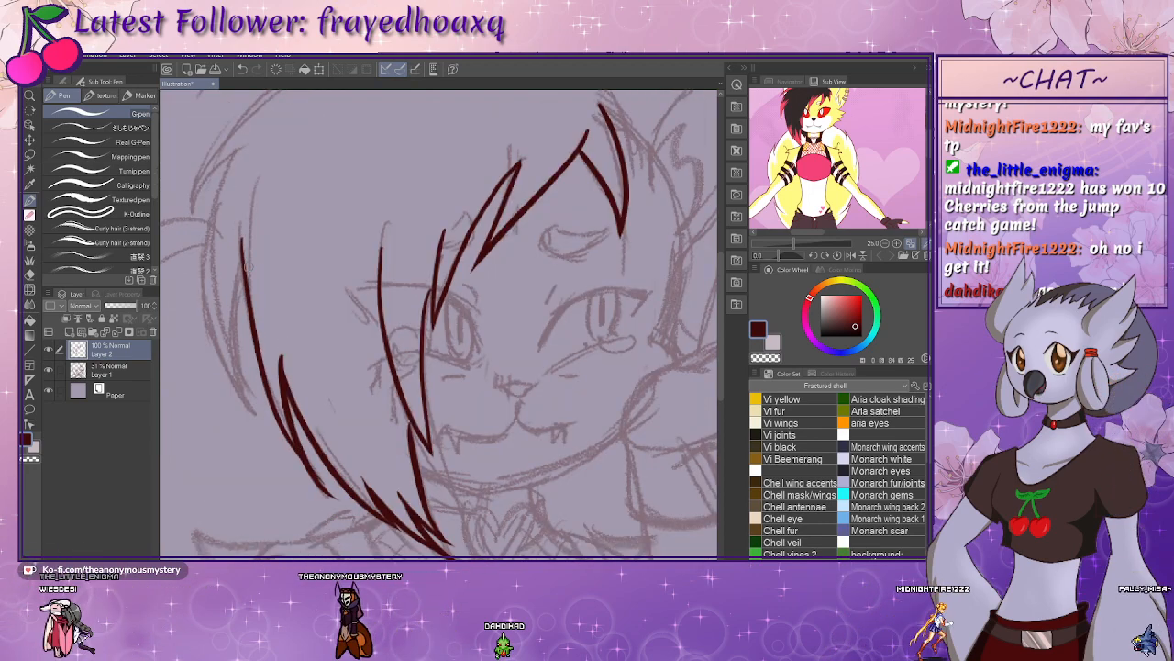
mouse_move(243, 266)
mouse_down()
mouse_move(231, 310)
mouse_move(240, 354)
mouse_up()
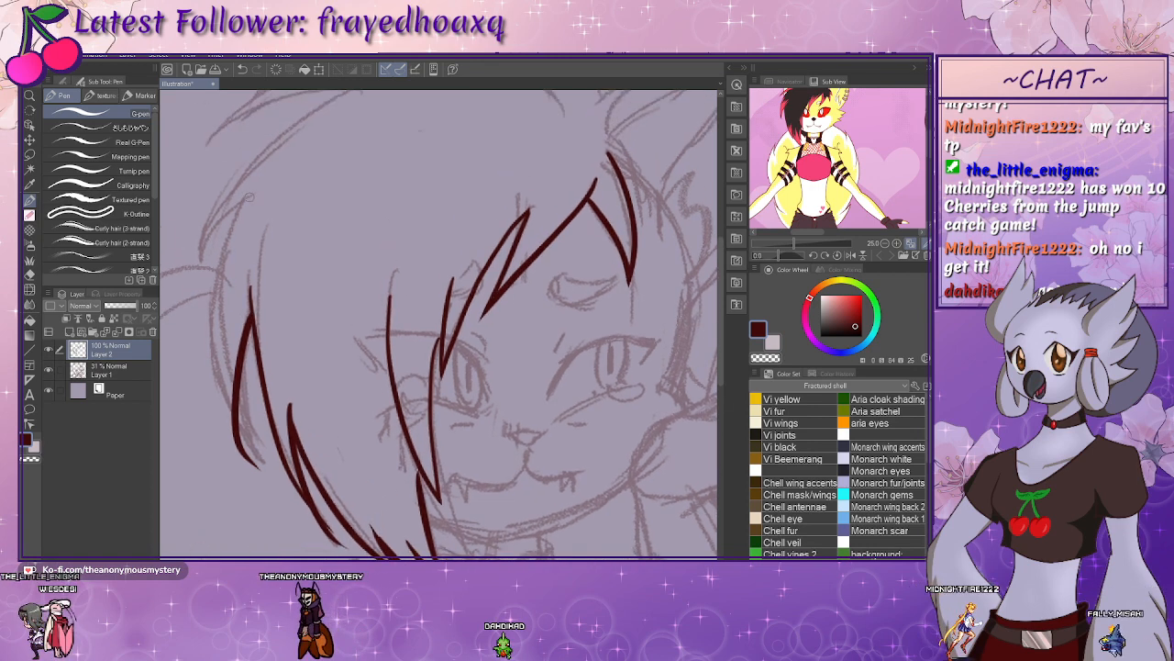
drag(249, 194, 256, 465)
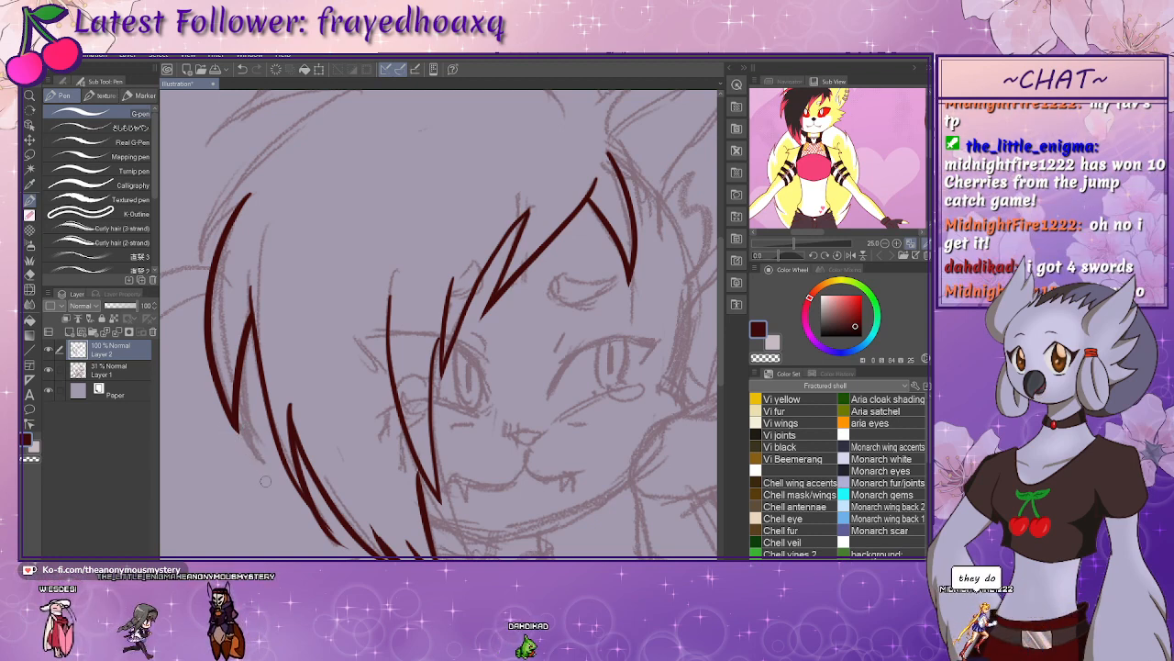
- Ink the outer hair contour up the side of the head to the crown, ending in a swept pointed lock at the top
drag(352, 478, 322, 381)
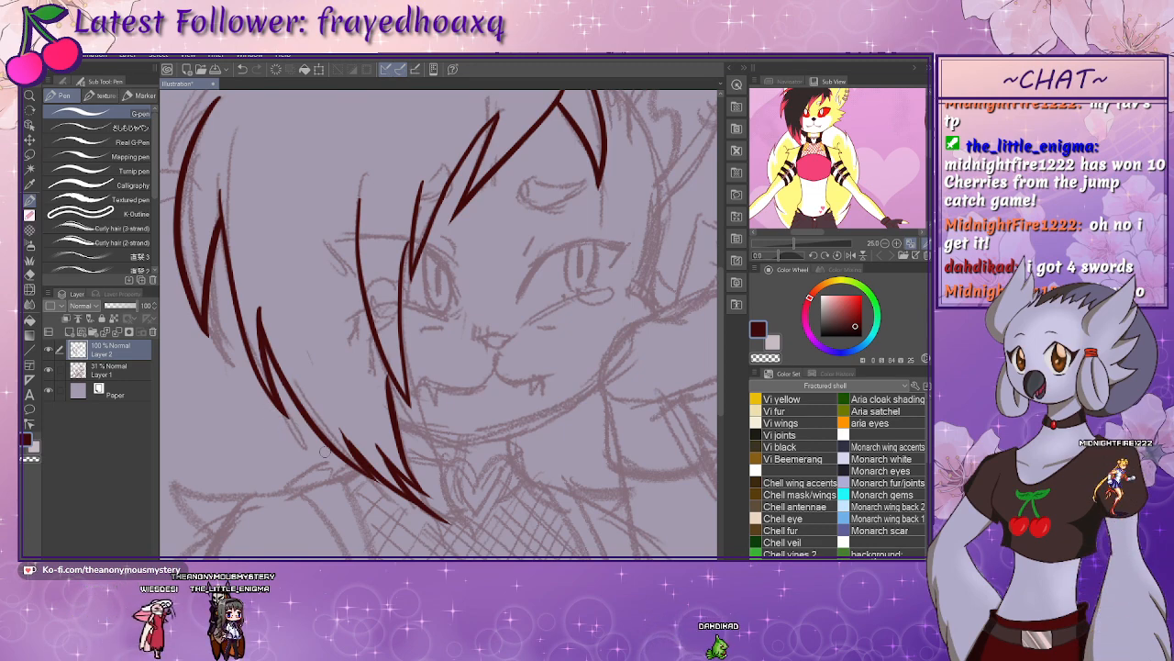
drag(279, 294, 364, 501)
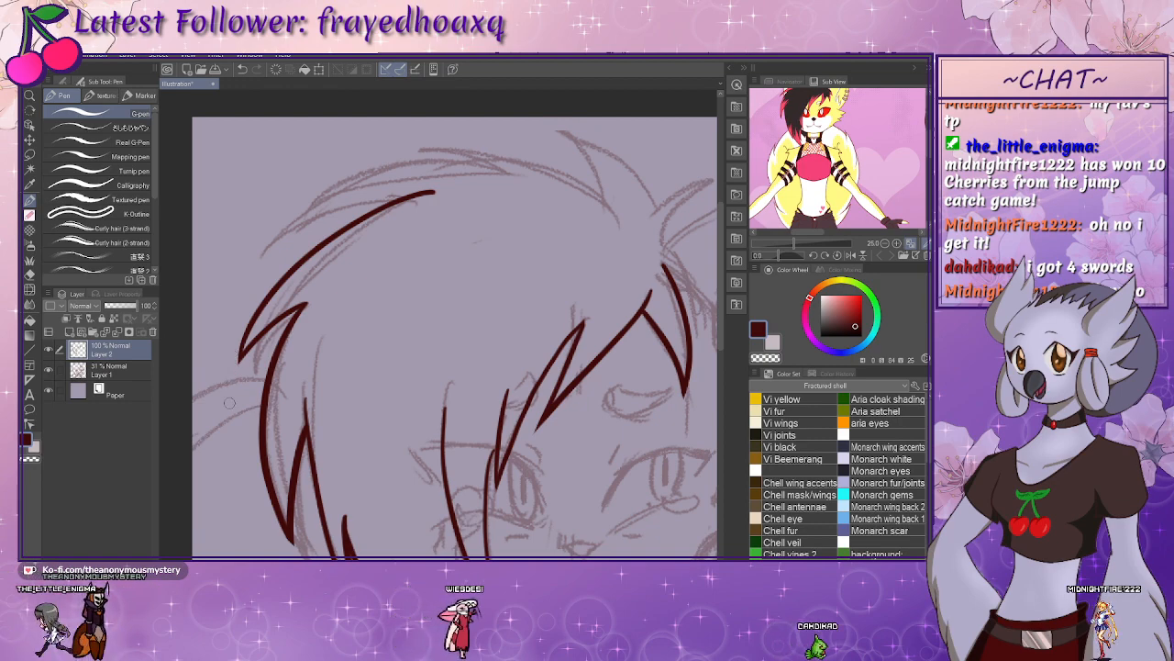
mouse_move(353, 138)
mouse_down()
mouse_move(229, 377)
mouse_move(280, 517)
mouse_up()
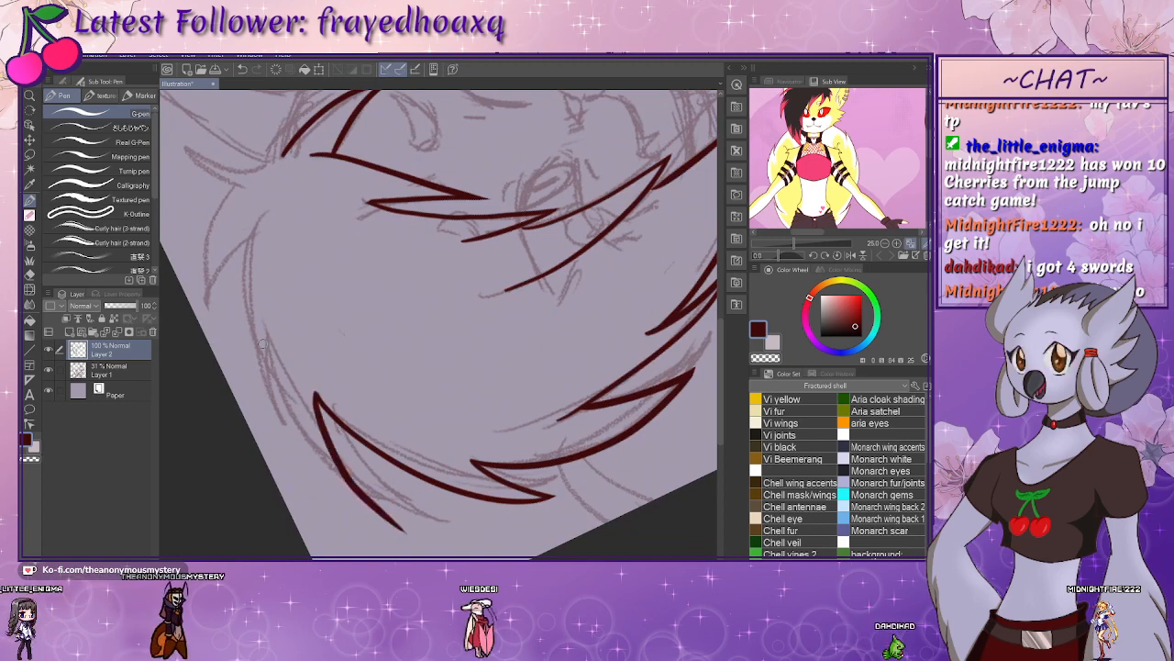
drag(266, 323, 327, 479)
key(ctrl+z)
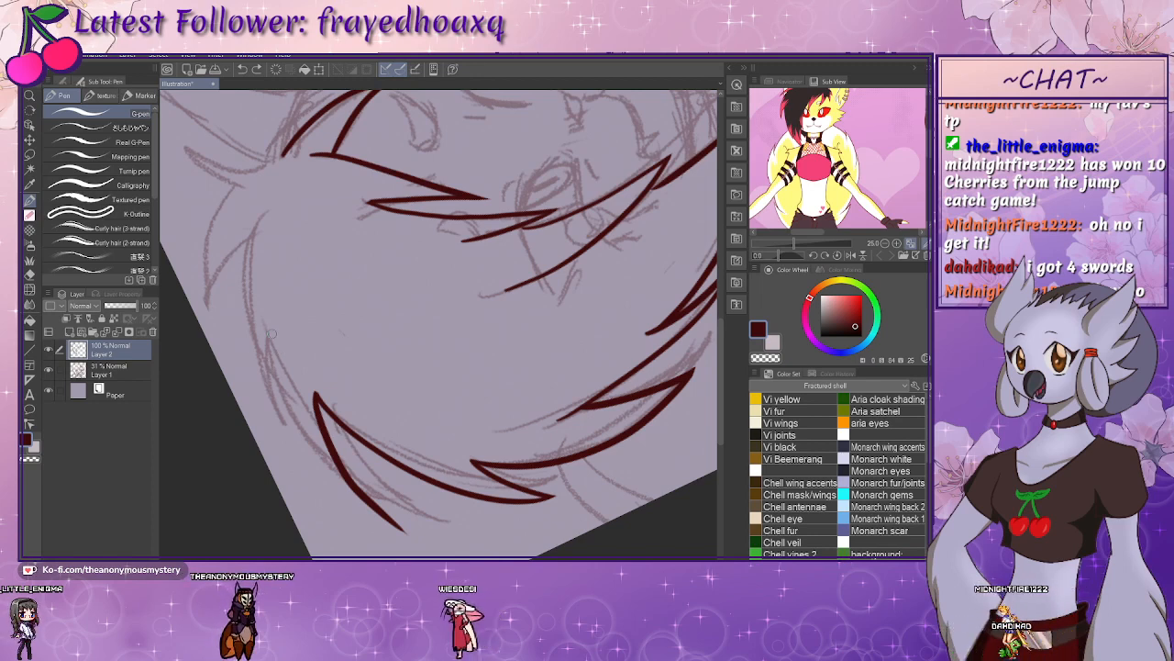
drag(271, 333, 335, 500)
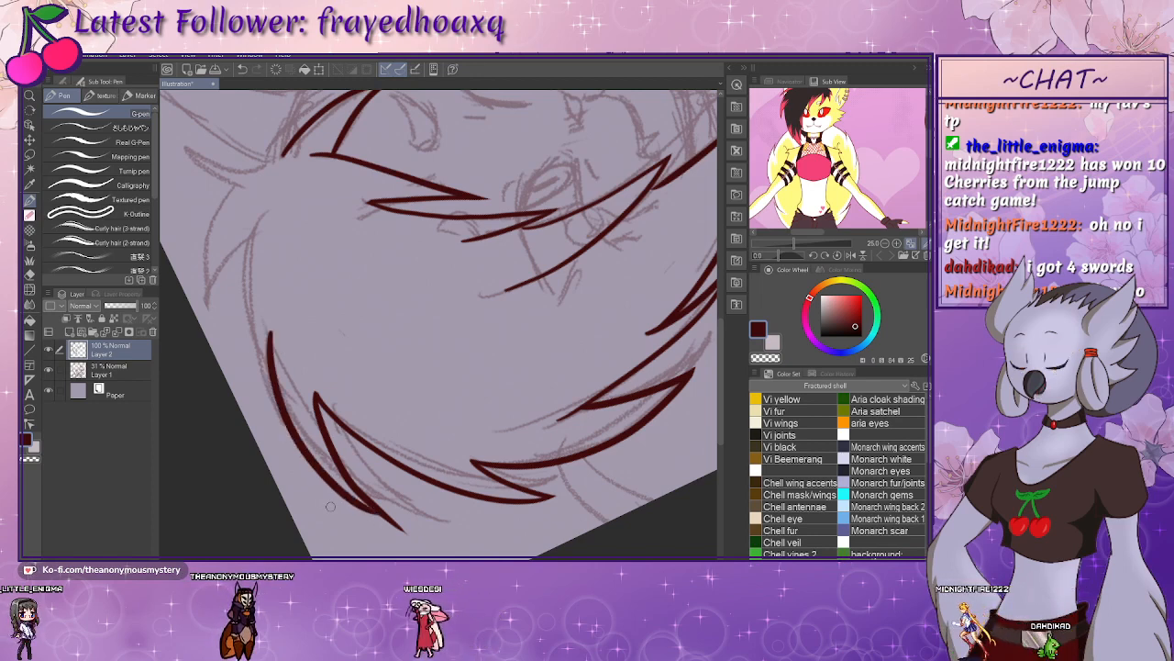
key(ctrl+at)
drag(315, 393, 385, 498)
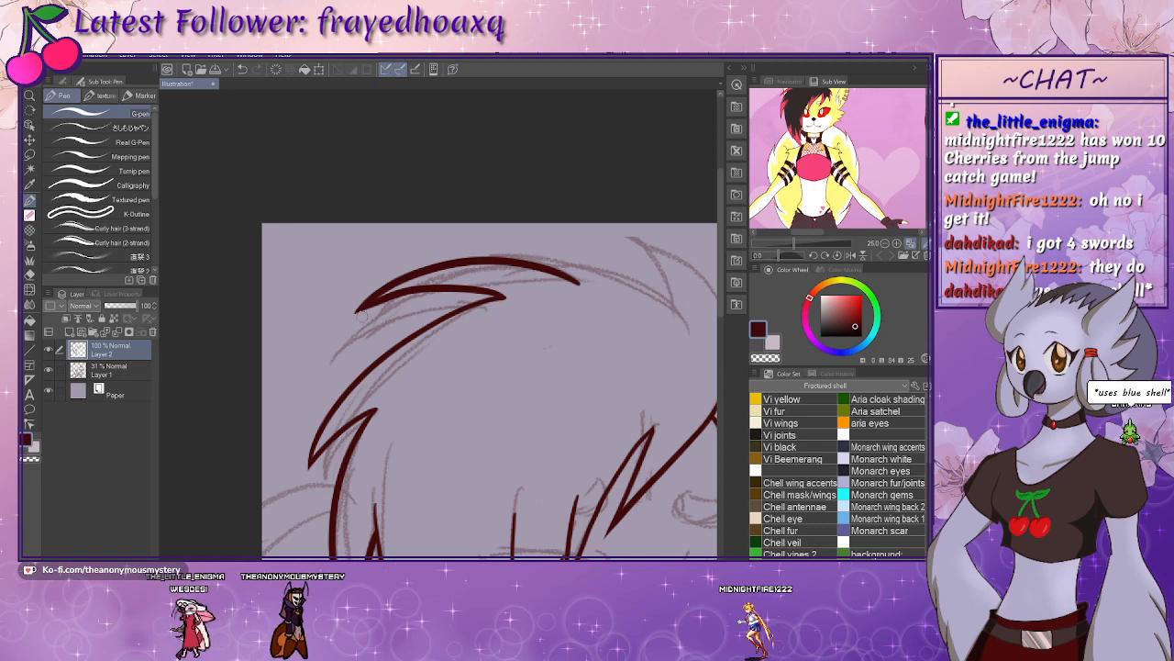
- Ink the pointed hair tufts beside the ear, one flicking upward and a smaller one hanging next to the fringe
drag(534, 312, 339, 372)
drag(527, 374, 596, 341)
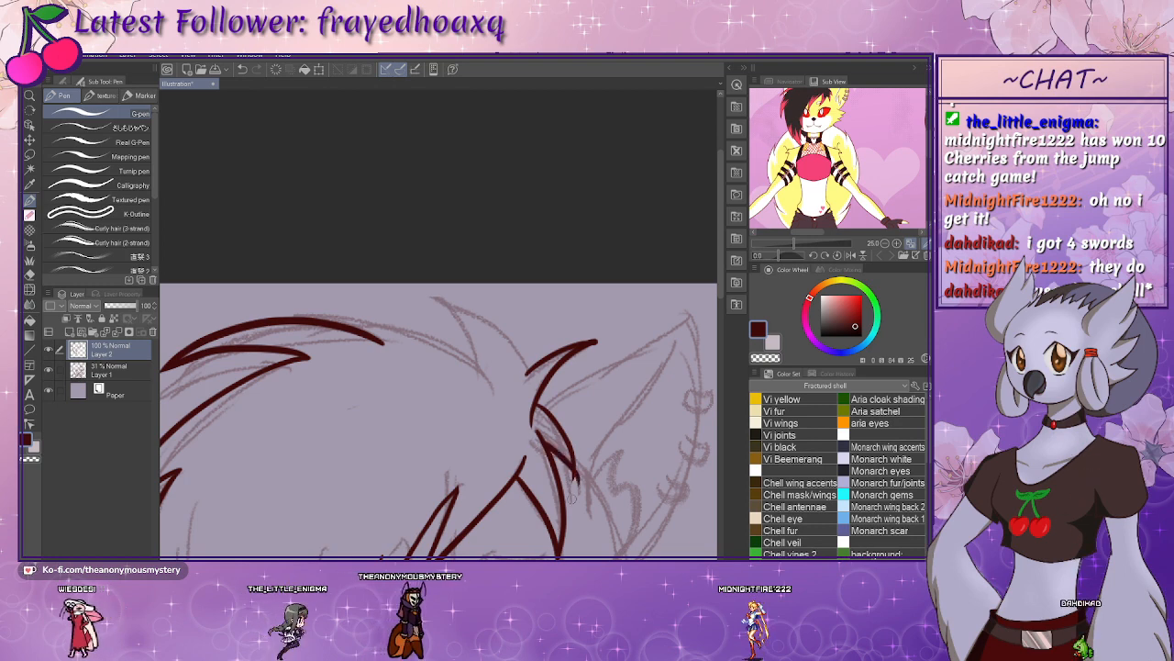
drag(567, 470, 557, 456)
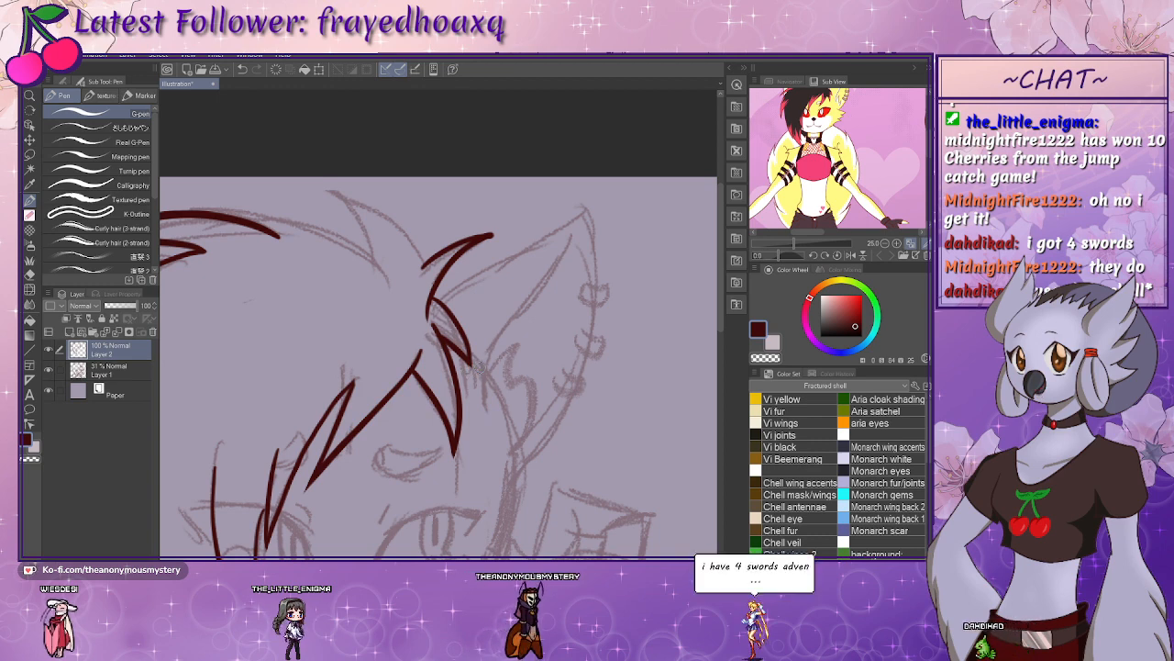
- Ink the remaining spiky locks across the crown, closing the hair outline between the swept lock and the tuft beside the ear
drag(507, 329, 505, 417)
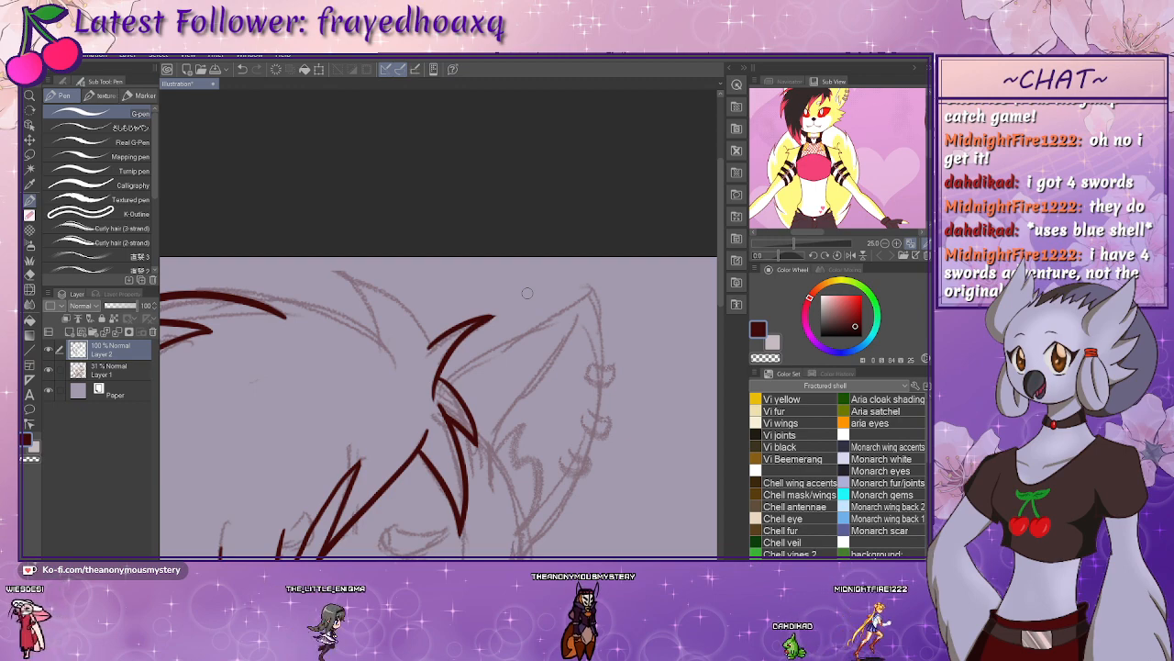
drag(550, 323, 399, 221)
mouse_move(473, 451)
mouse_down()
mouse_move(440, 393)
mouse_move(382, 379)
mouse_up()
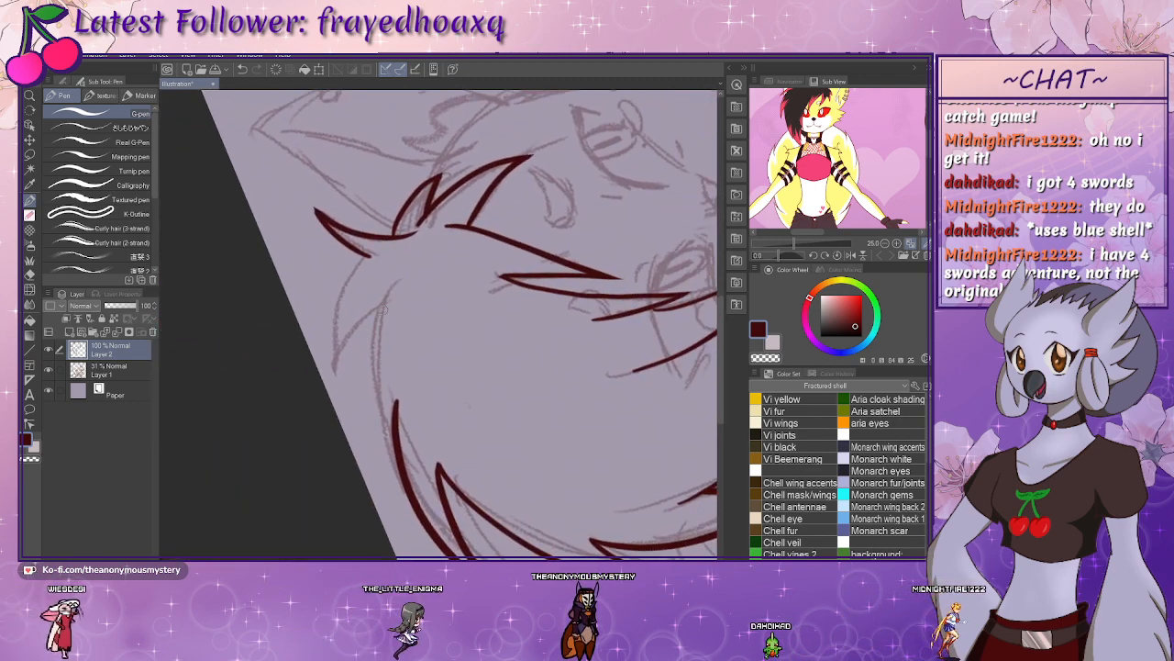
mouse_move(395, 281)
mouse_down()
mouse_move(379, 316)
mouse_move(383, 486)
mouse_up()
key(ctrl+z)
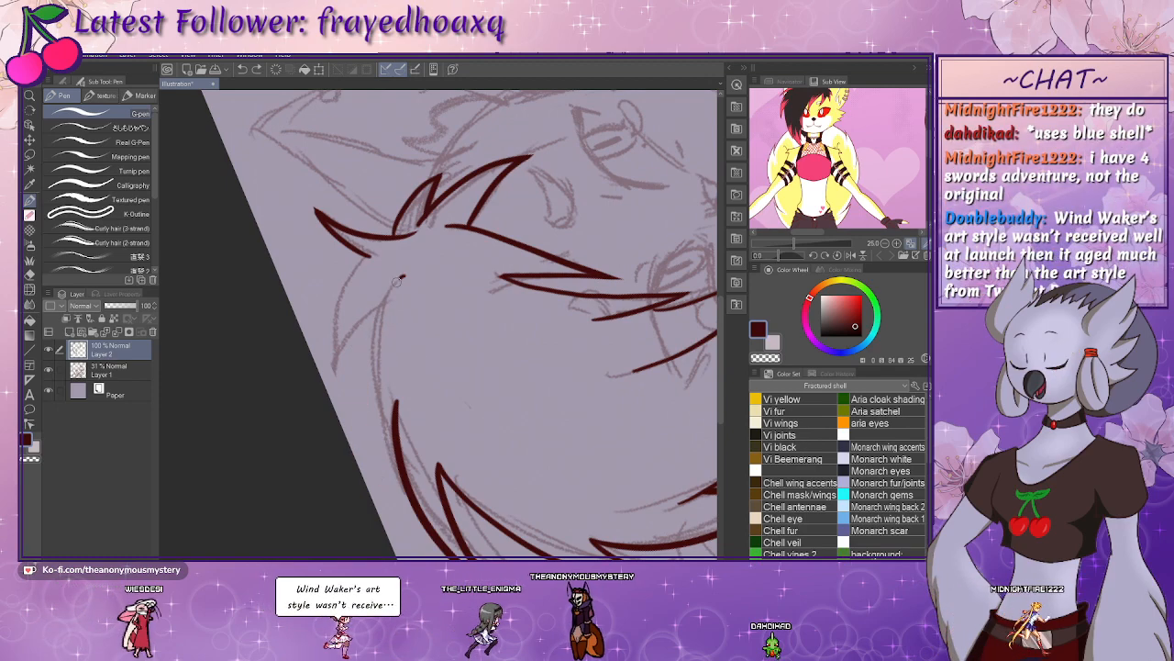
drag(404, 276, 369, 478)
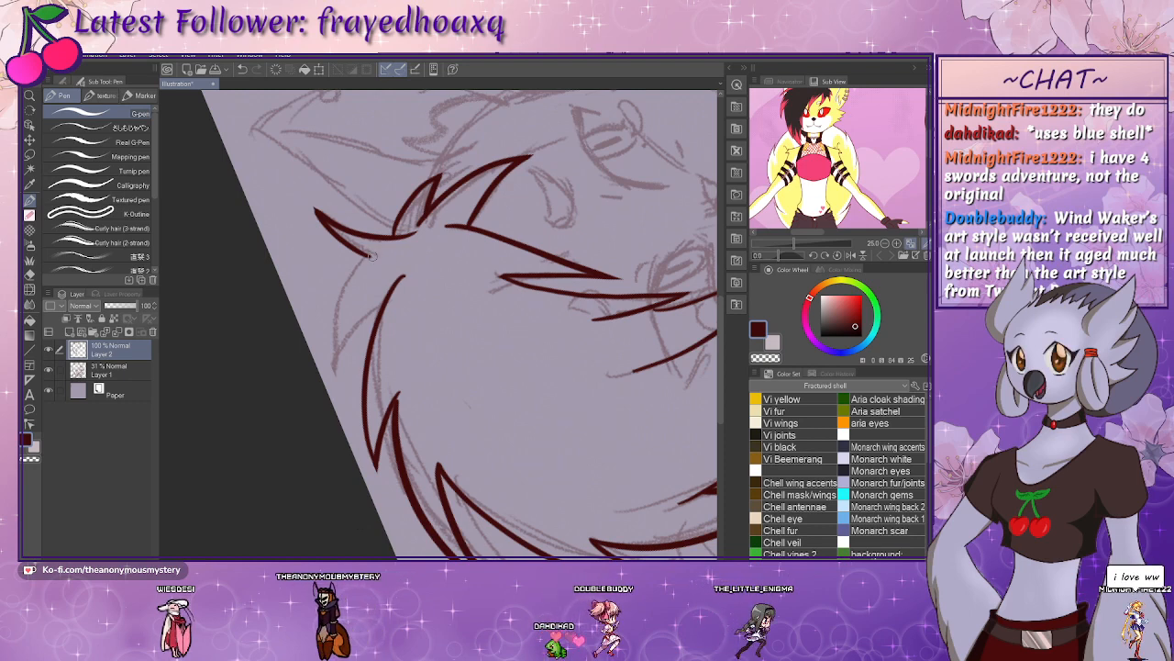
drag(393, 285, 317, 370)
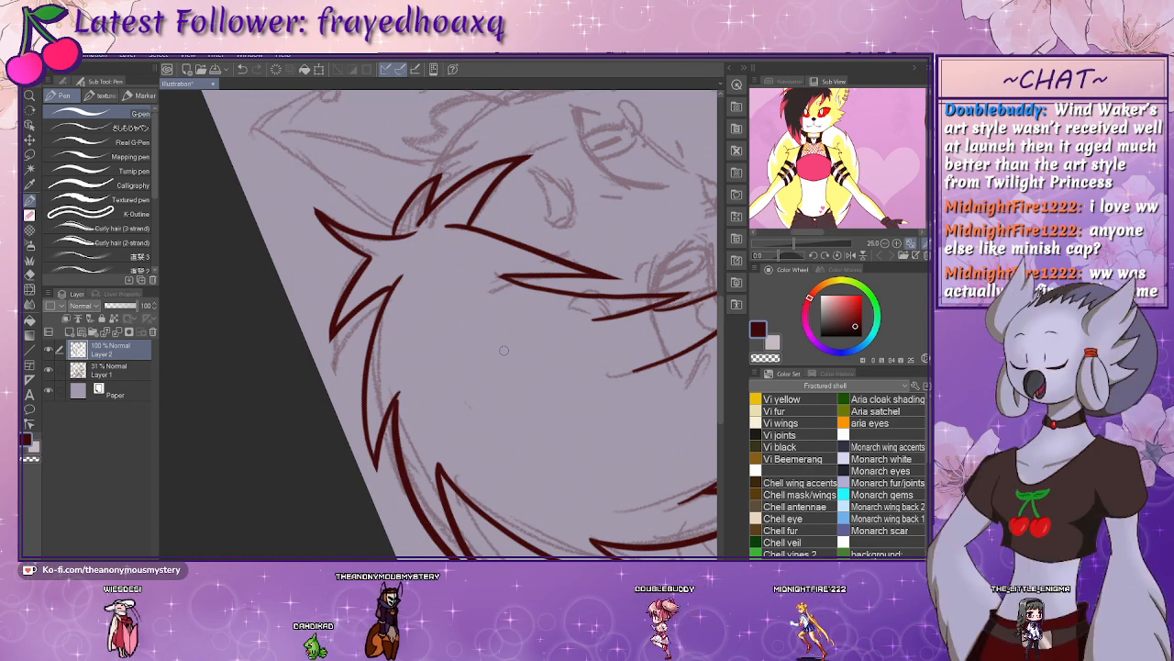
- Ink the ear's upper edge out to its tip and the inner ear line ending in jagged fur tufts
drag(475, 249, 442, 415)
key(ctrl+at)
drag(488, 325, 361, 456)
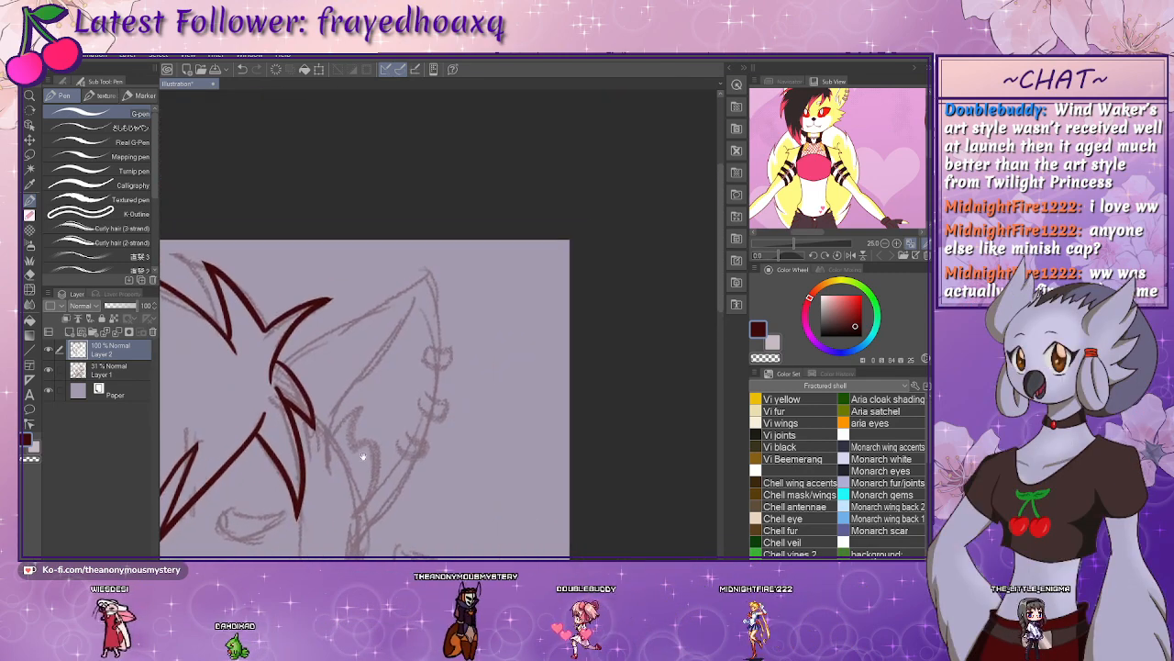
mouse_move(283, 362)
mouse_down()
mouse_move(387, 304)
mouse_move(429, 269)
mouse_up()
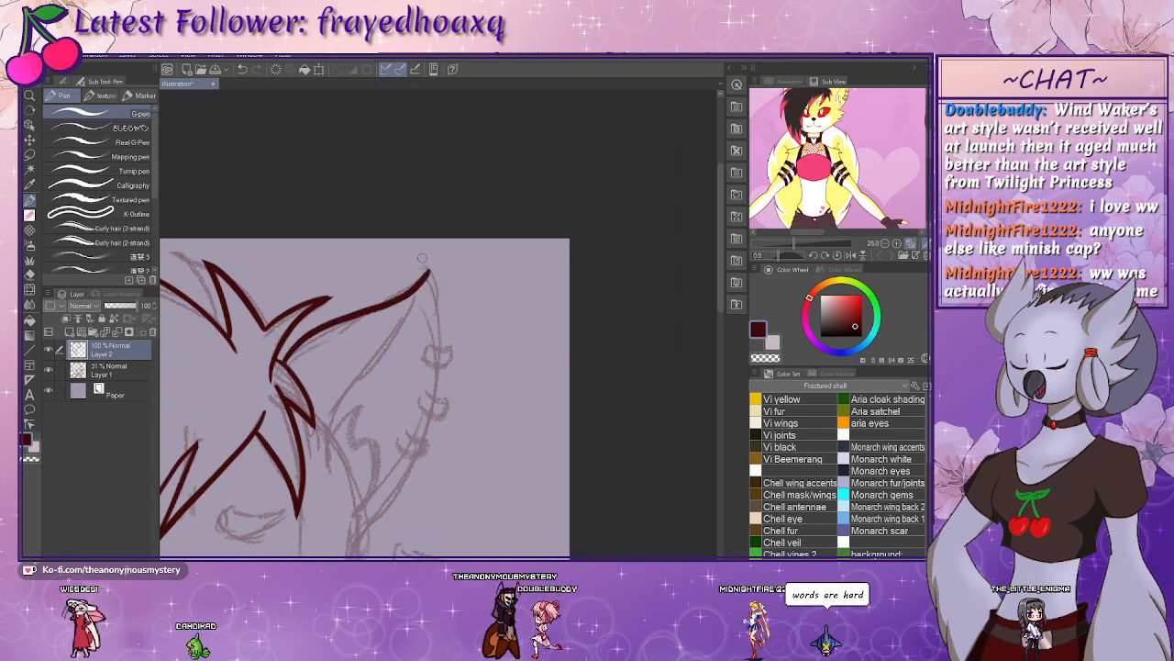
drag(409, 388, 424, 335)
mouse_move(440, 238)
mouse_down()
mouse_move(350, 404)
mouse_move(376, 353)
mouse_move(354, 480)
mouse_up()
mouse_move(409, 361)
mouse_down()
mouse_move(407, 348)
mouse_move(422, 351)
mouse_up()
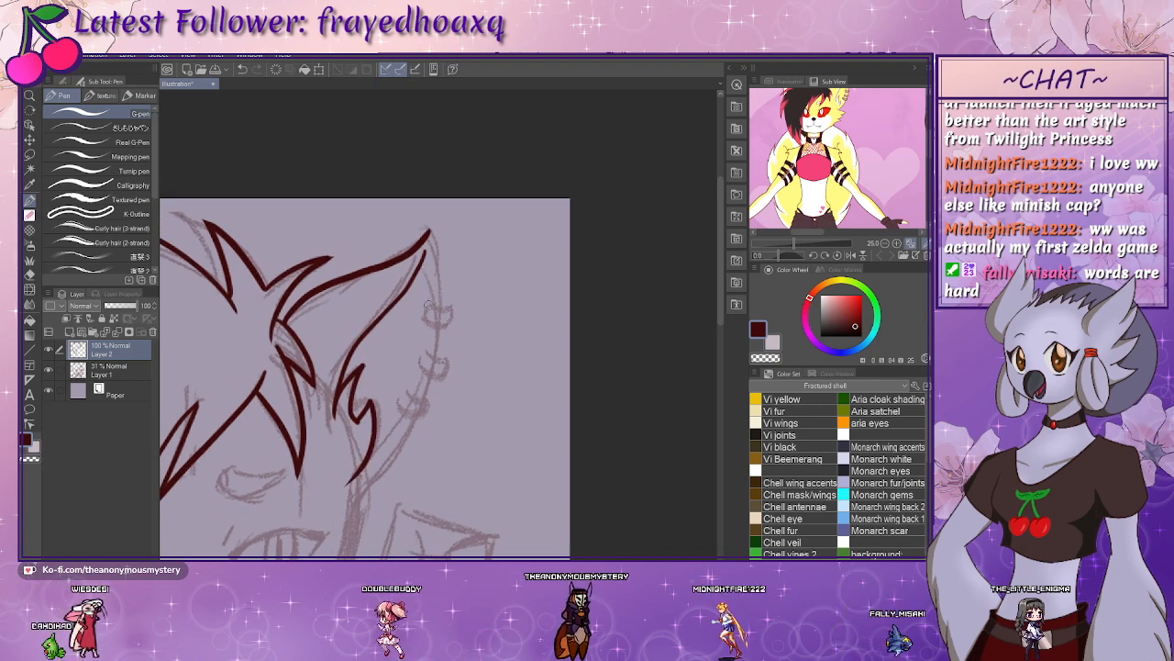
- Ink the ear's outer edge in a curve from the tip down to the base
drag(428, 231, 431, 369)
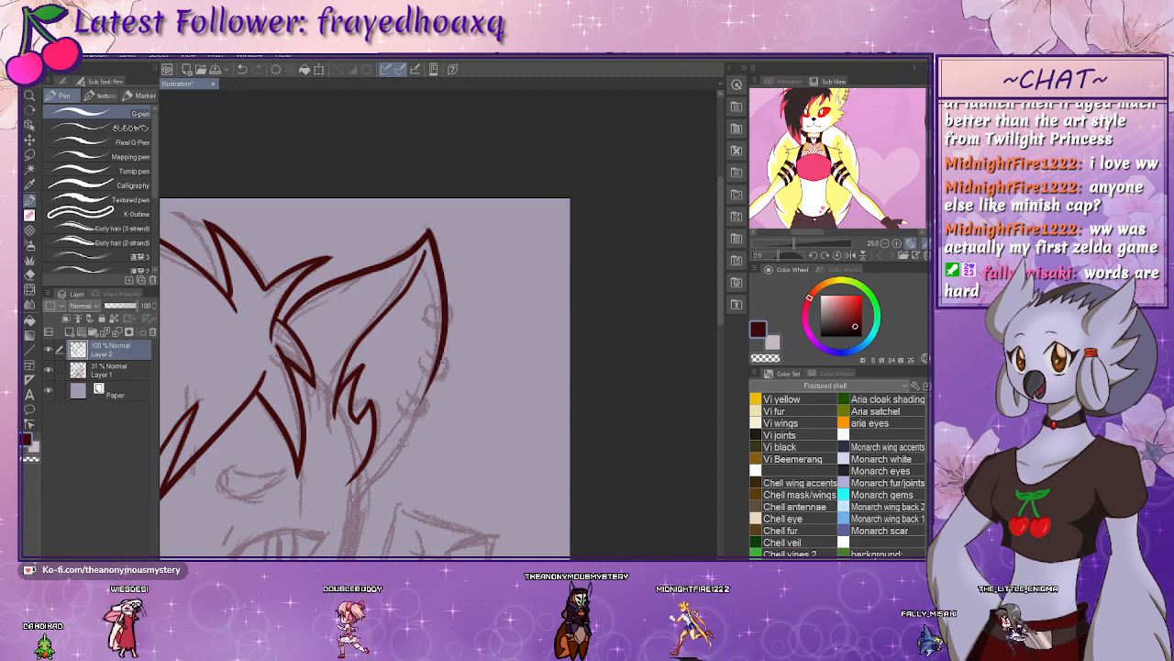
drag(404, 443, 475, 217)
drag(470, 346, 367, 421)
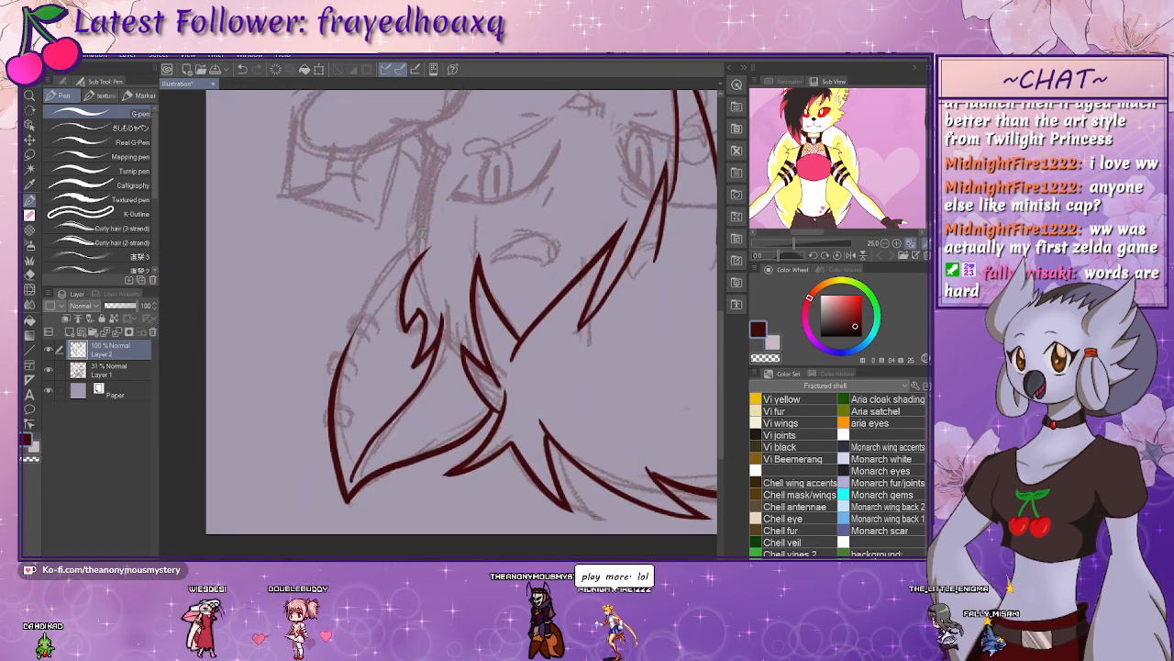
drag(422, 235, 331, 442)
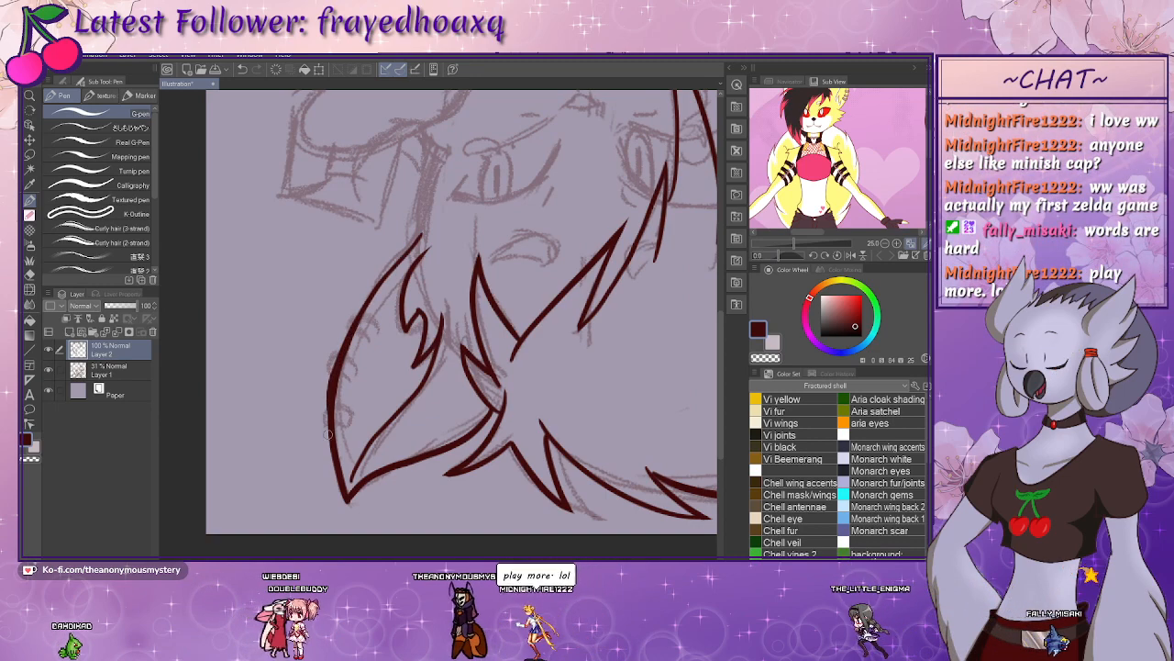
drag(336, 361, 331, 437)
key(ctrl+z)
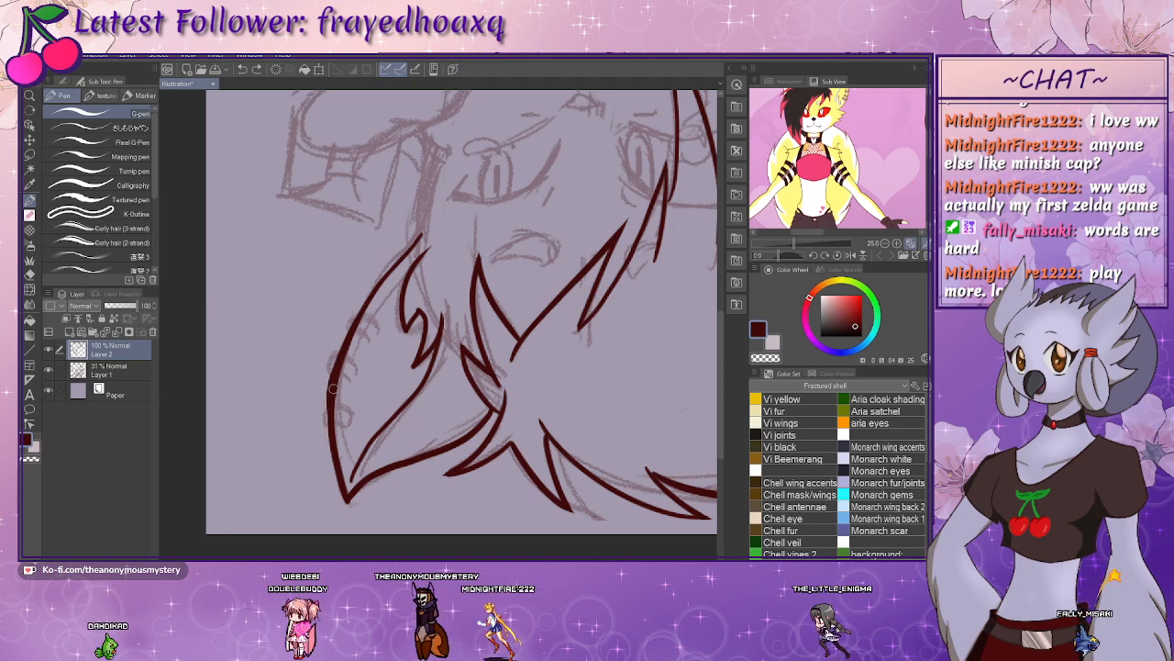
drag(428, 341, 418, 400)
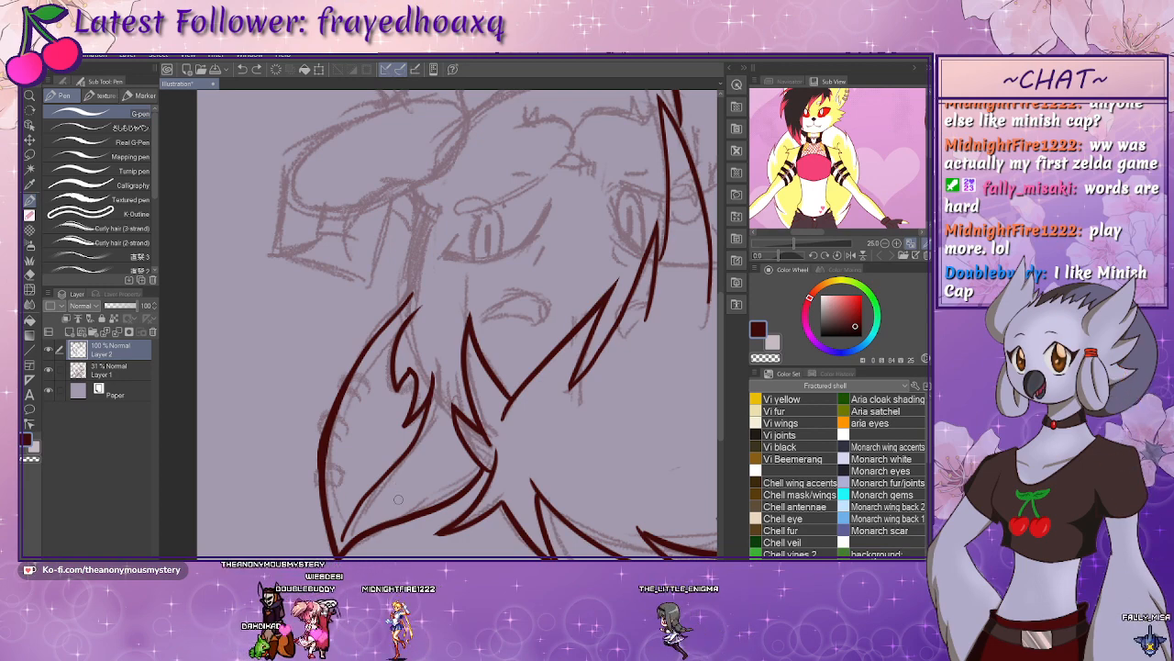
- Ink the rounded side of the hand against the cheek, continuing around its angular lower end to a short inner crease
key(ctrl+at)
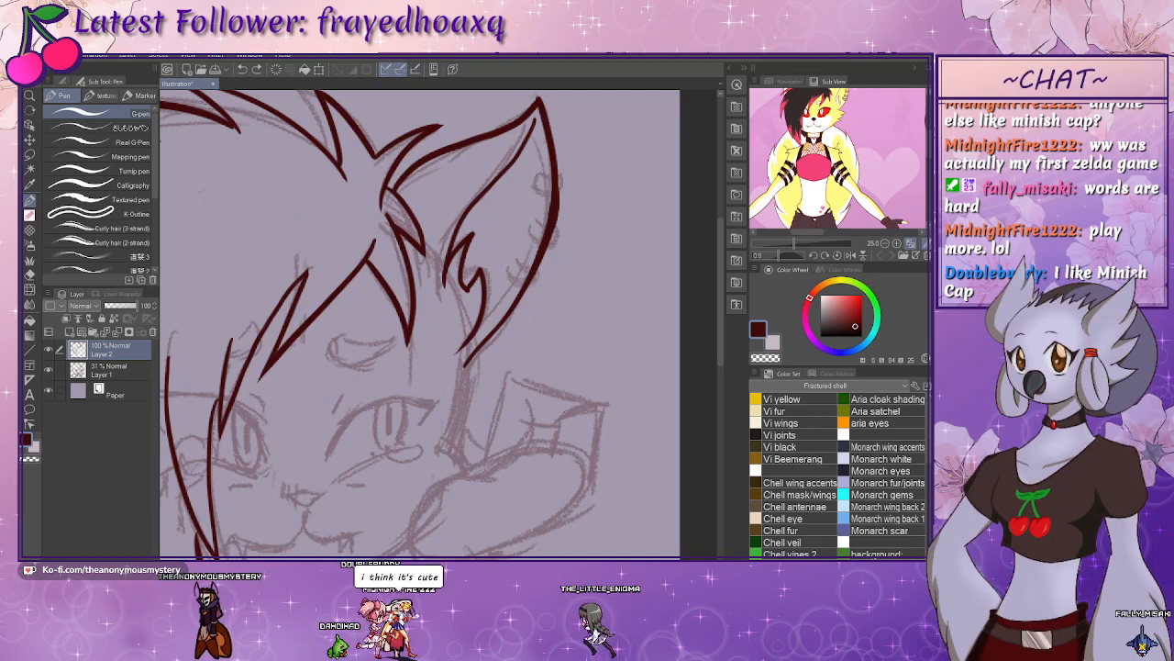
mouse_move(453, 480)
mouse_down()
mouse_move(496, 319)
mouse_move(449, 418)
mouse_up()
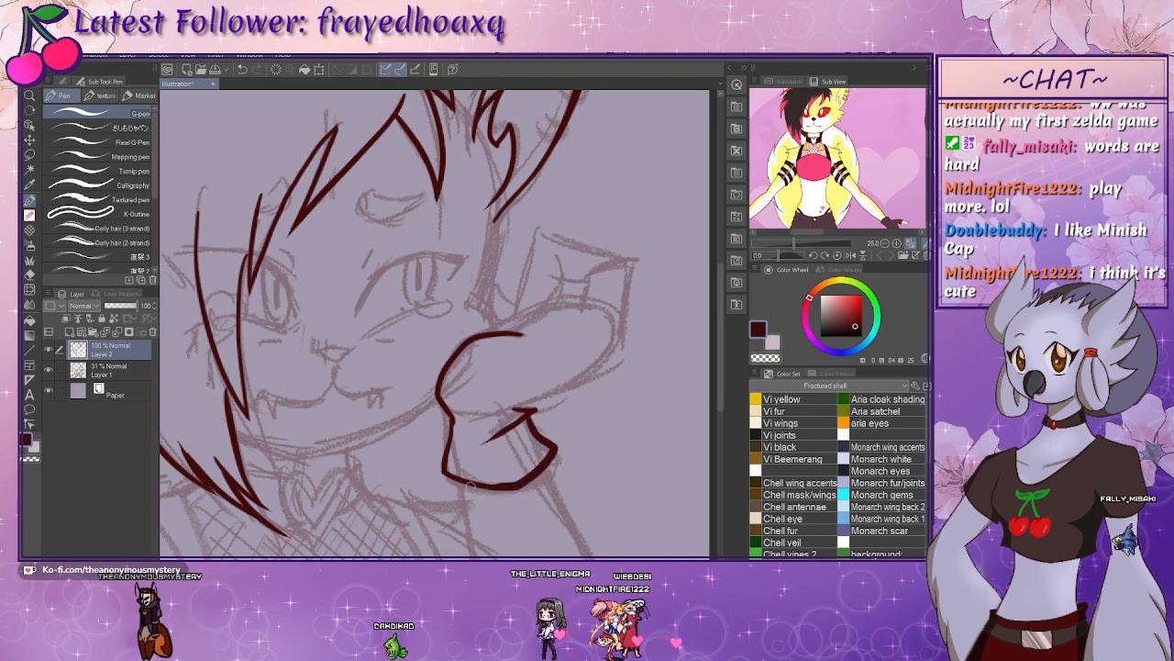
key(ctrl+z)
drag(534, 411, 496, 433)
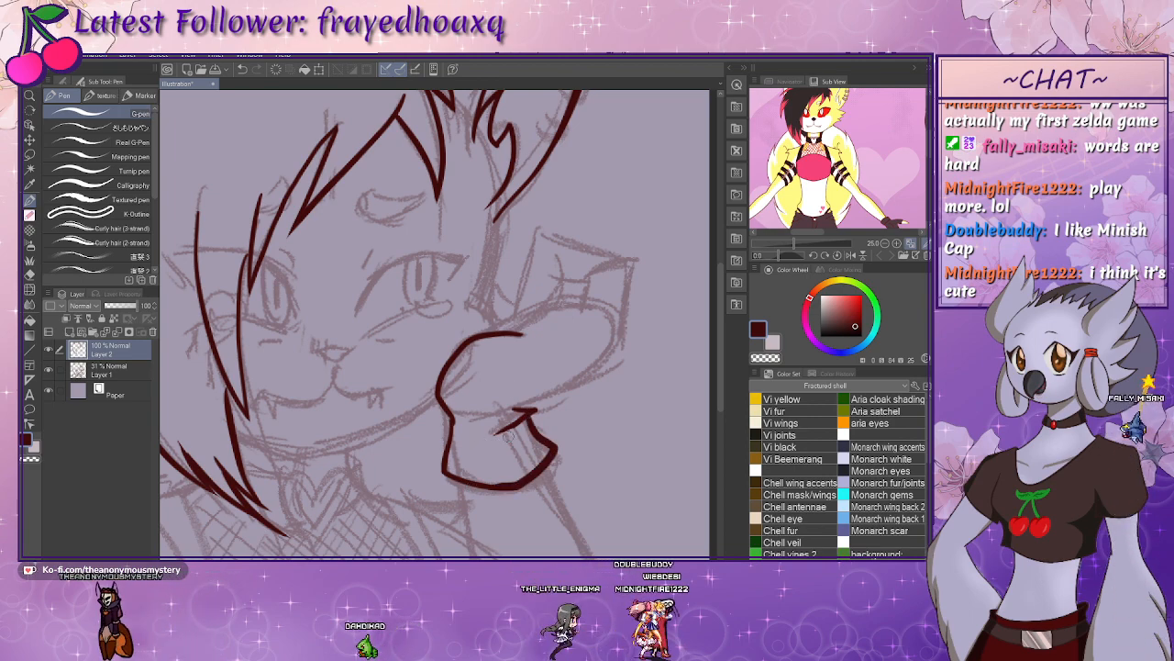
- Ink the boxy upper part of the hand with its inner fold lines, plus a thick line from the ear base to the hand
drag(580, 328, 520, 385)
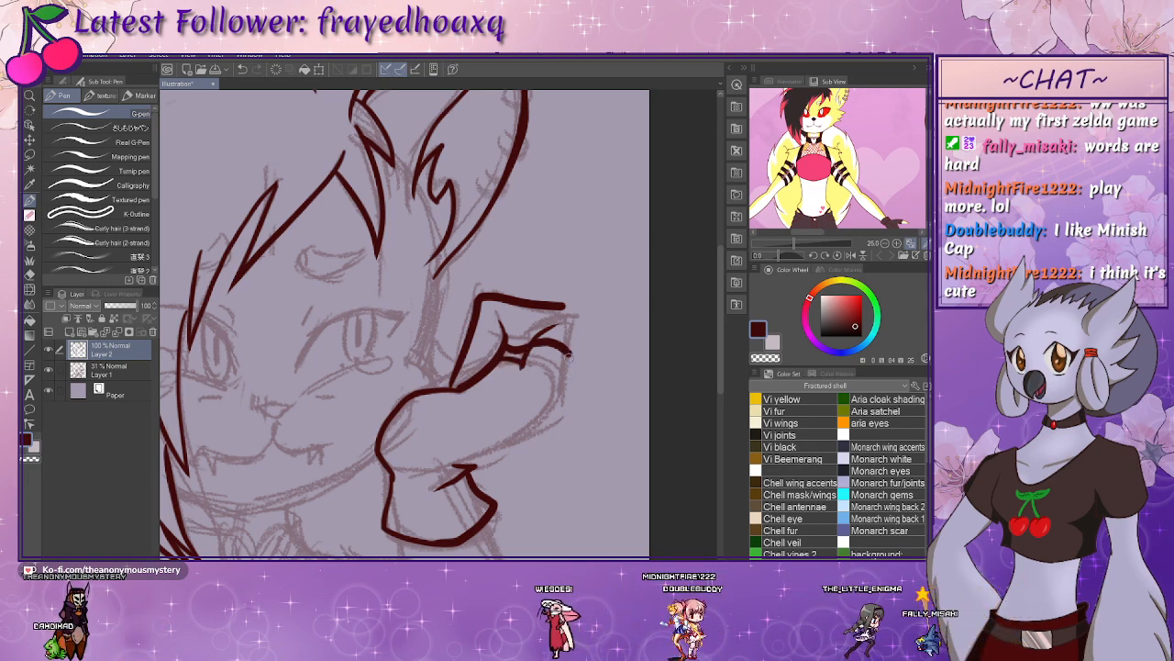
drag(476, 461, 567, 395)
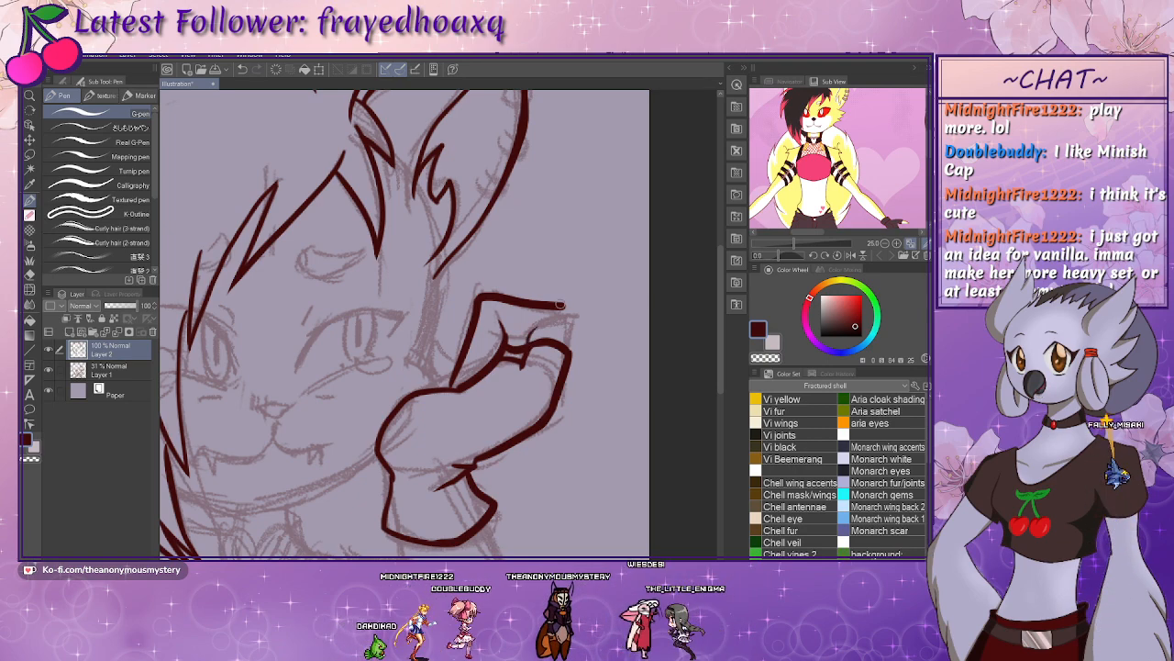
drag(537, 327, 528, 345)
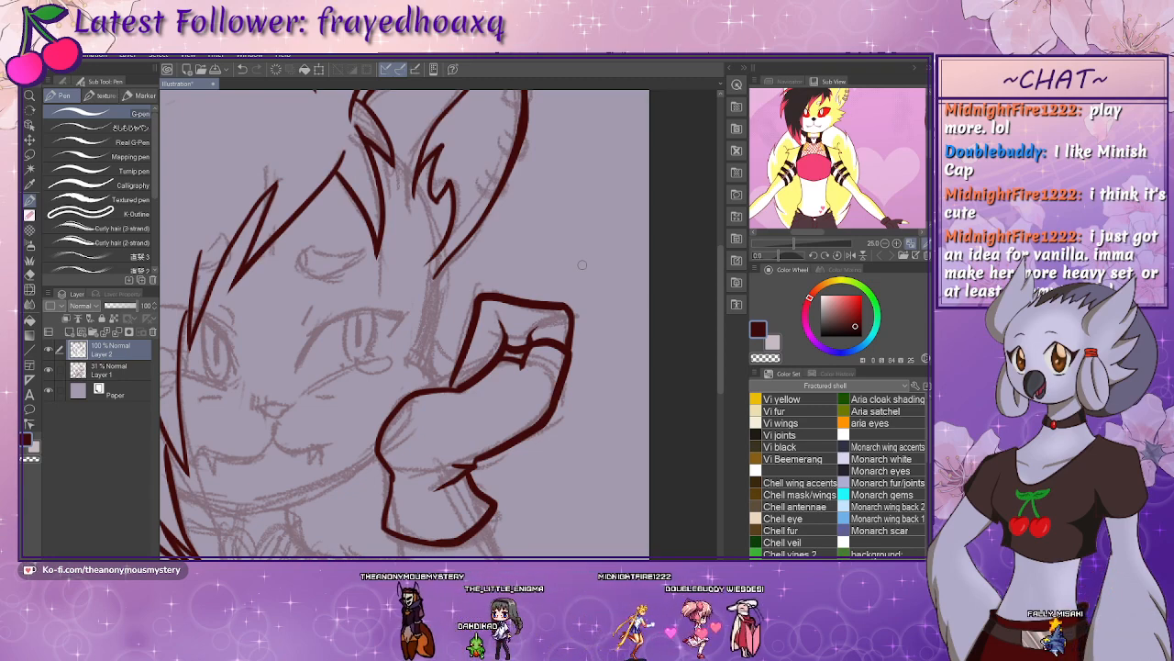
drag(556, 310, 589, 343)
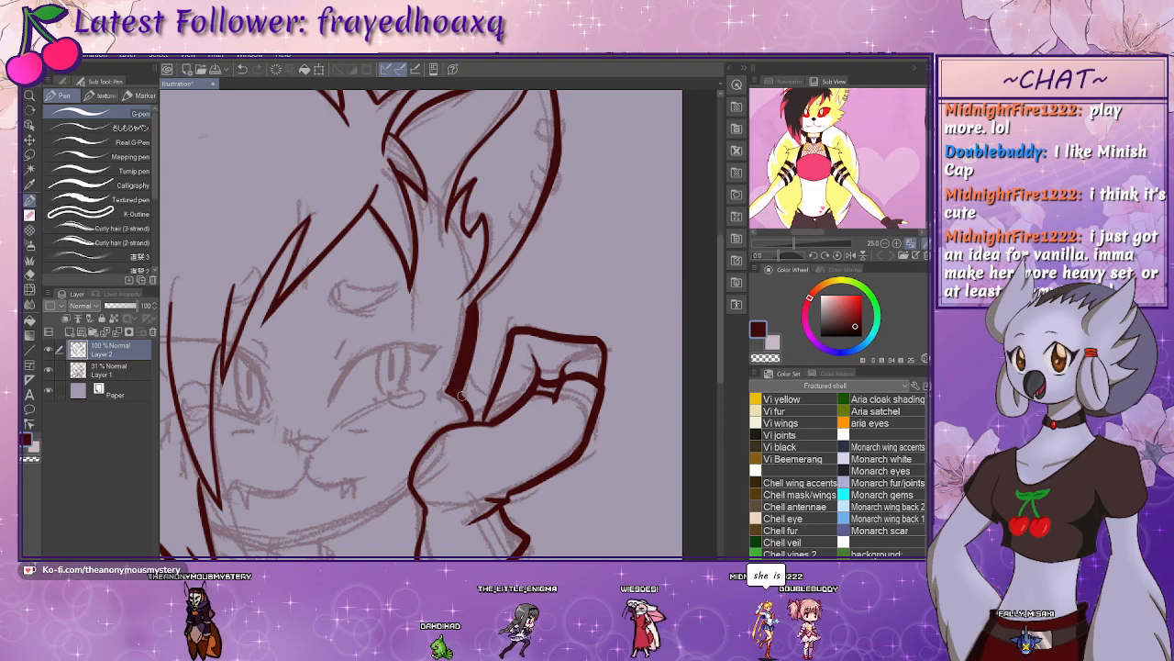
- Ink three small ring piercings spaced along the outer edge of the ear
scroll(477, 291, down, 2)
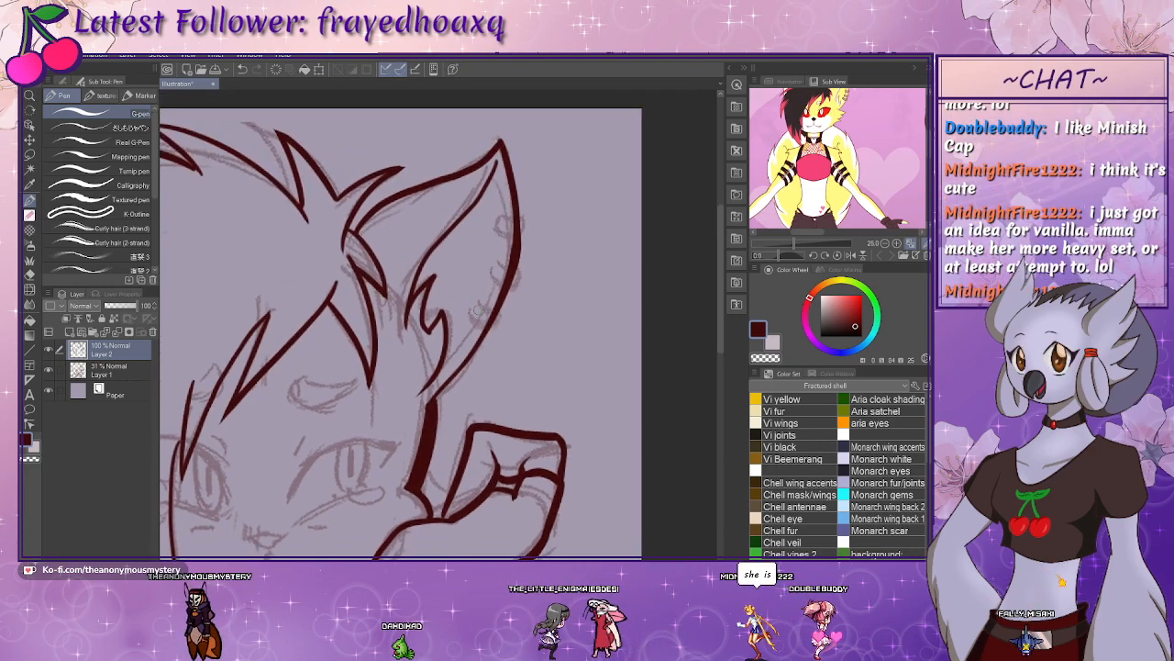
mouse_move(475, 304)
mouse_down()
mouse_move(480, 326)
mouse_move(499, 322)
mouse_up()
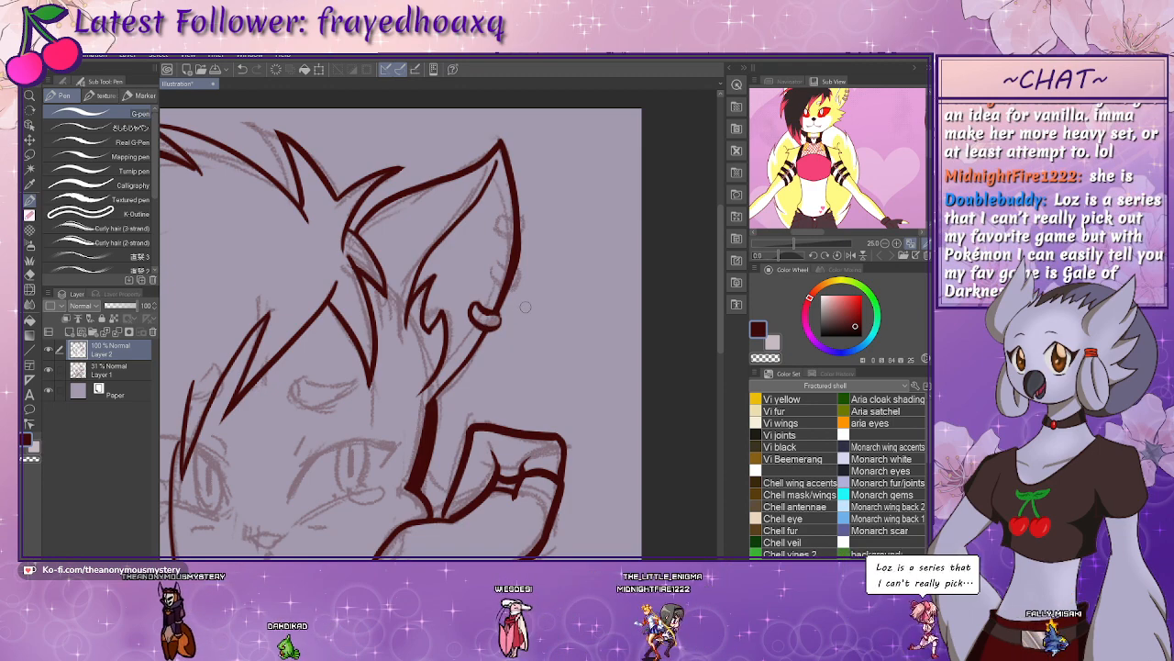
drag(500, 318, 499, 328)
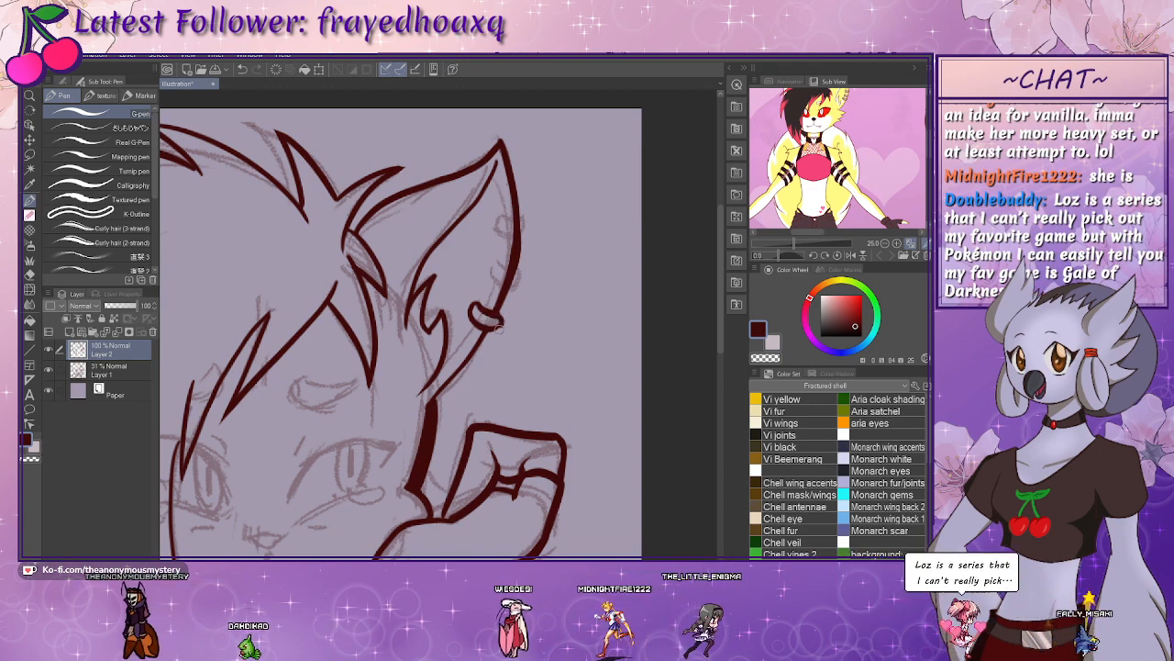
drag(487, 239, 474, 270)
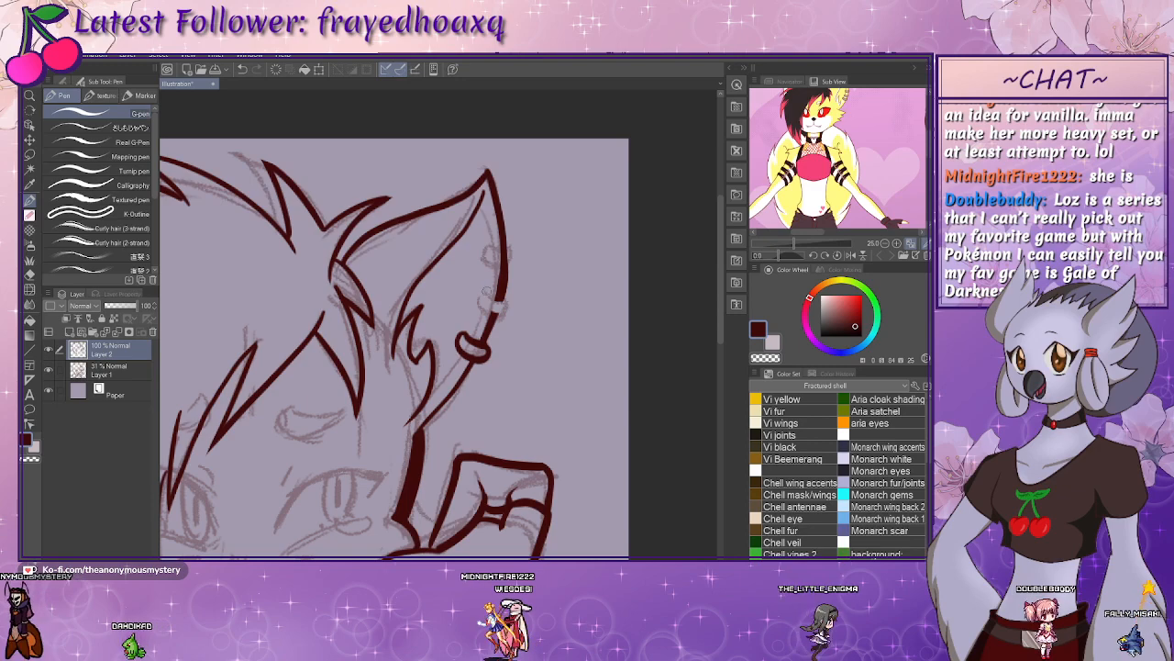
drag(485, 293, 491, 299)
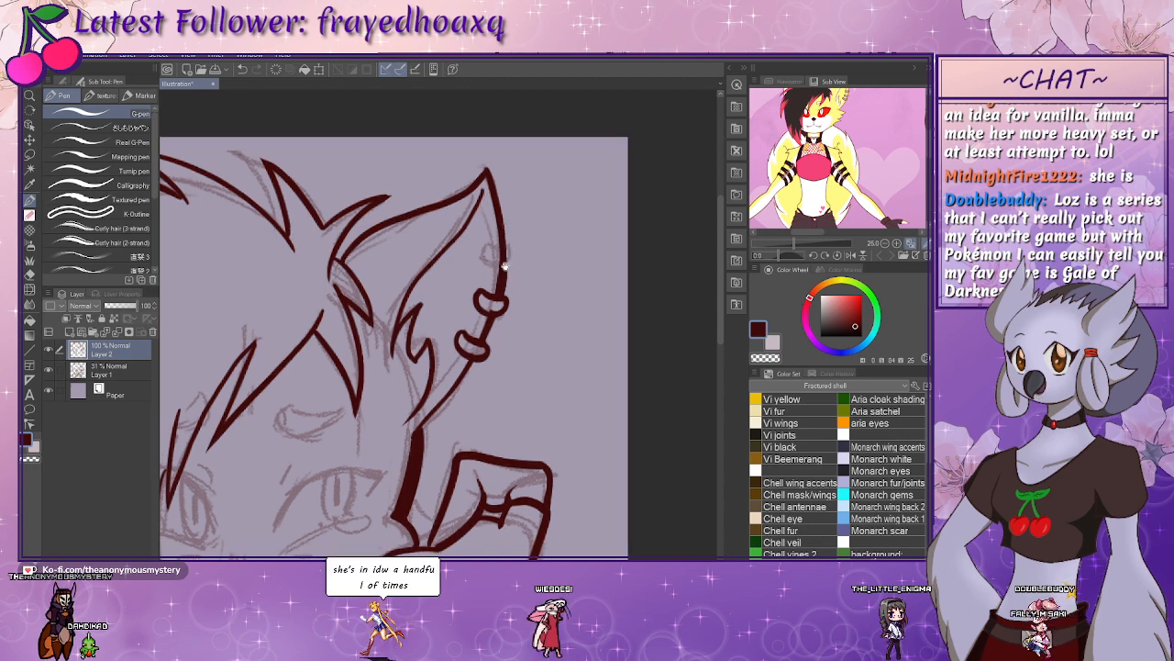
drag(498, 267, 461, 327)
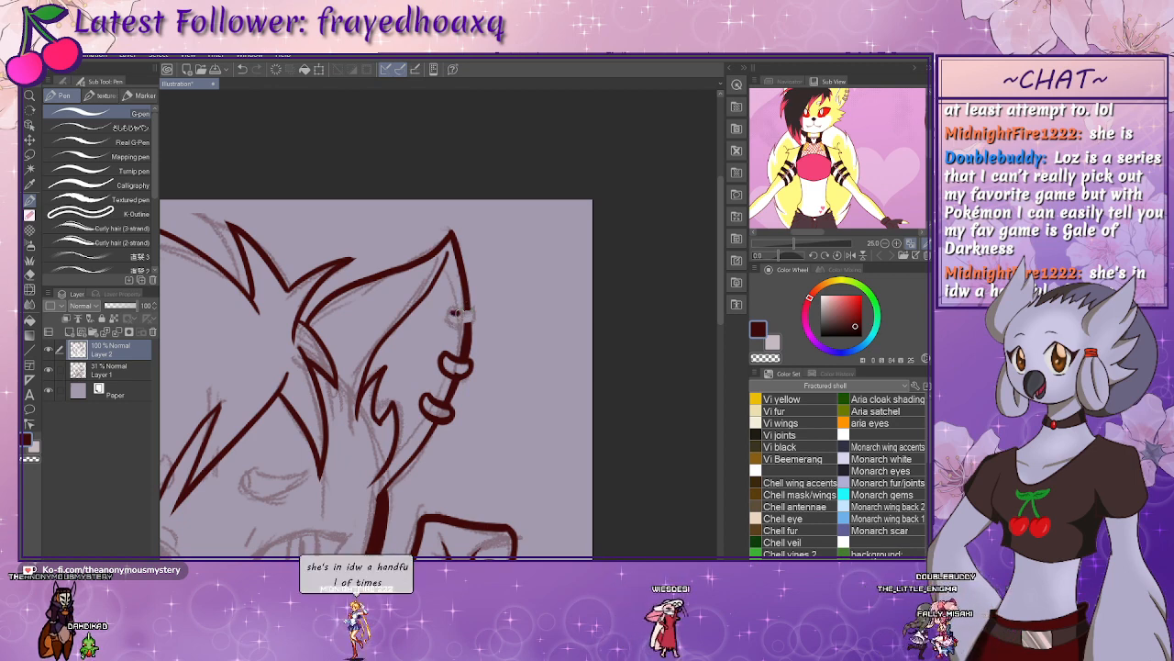
drag(474, 320, 451, 317)
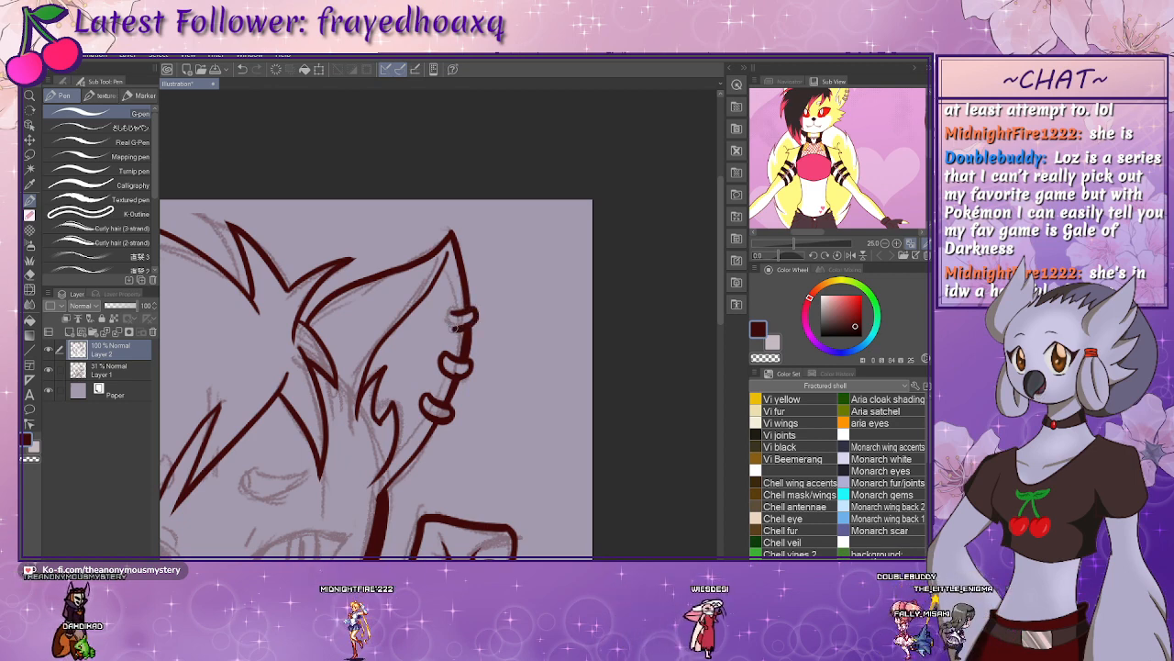
drag(482, 370, 510, 304)
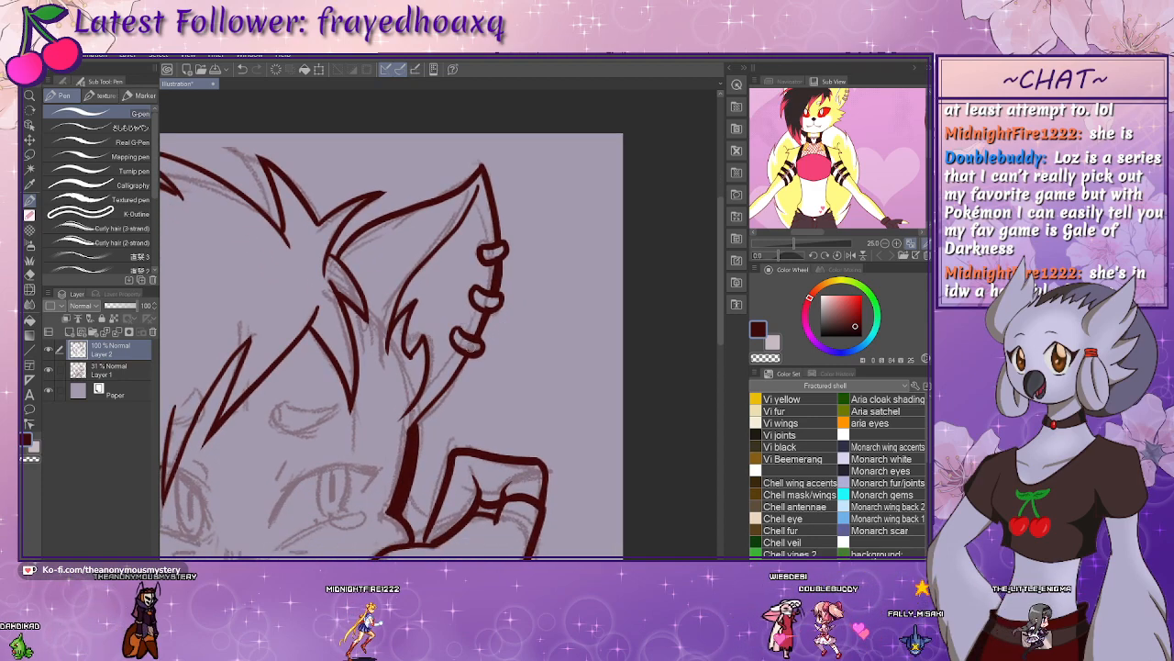
- Ink the inner edge of the raised forearm as one curve from the hand's lower end to the canvas edge
mouse_move(454, 344)
mouse_down()
mouse_move(456, 302)
mouse_move(408, 296)
mouse_up()
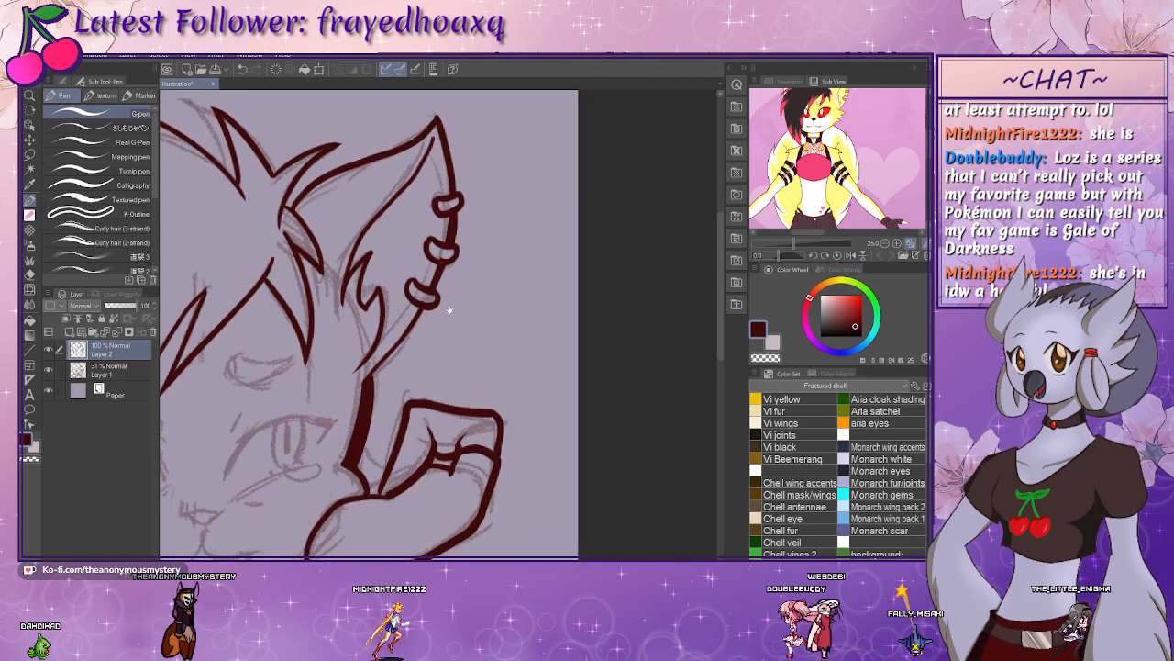
mouse_move(424, 372)
mouse_down()
mouse_move(448, 403)
mouse_move(503, 273)
mouse_up()
mouse_move(458, 334)
mouse_down()
mouse_move(487, 298)
mouse_move(470, 358)
mouse_move(495, 286)
mouse_up()
mouse_move(504, 436)
mouse_down()
mouse_move(461, 317)
mouse_move(392, 216)
mouse_up()
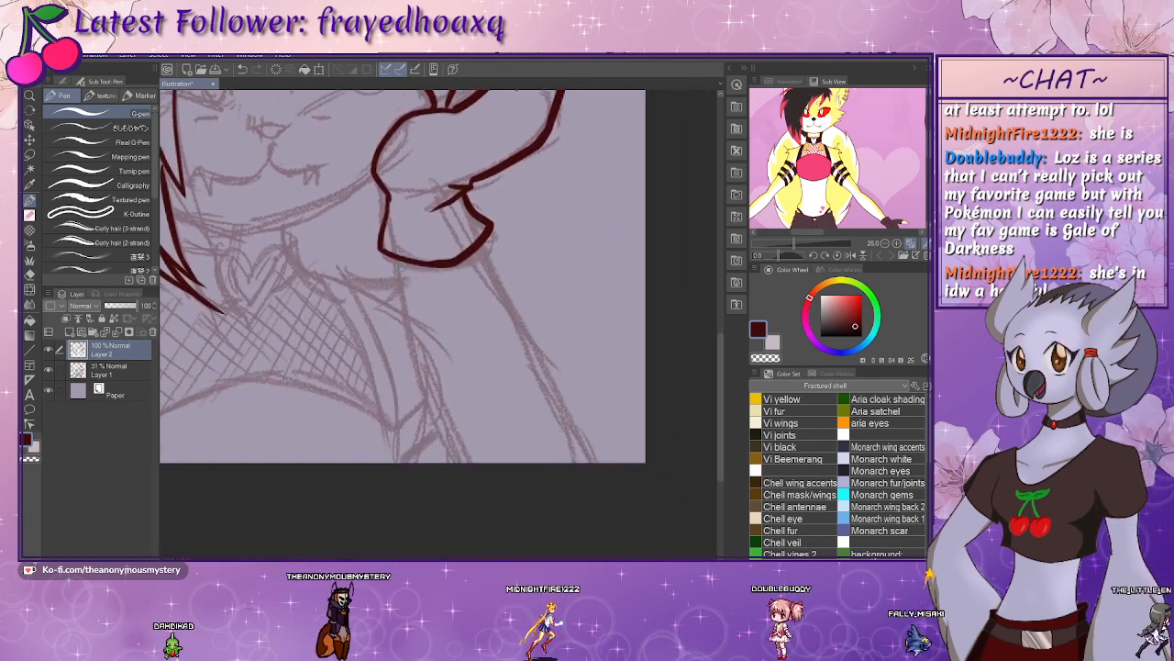
drag(400, 264, 453, 462)
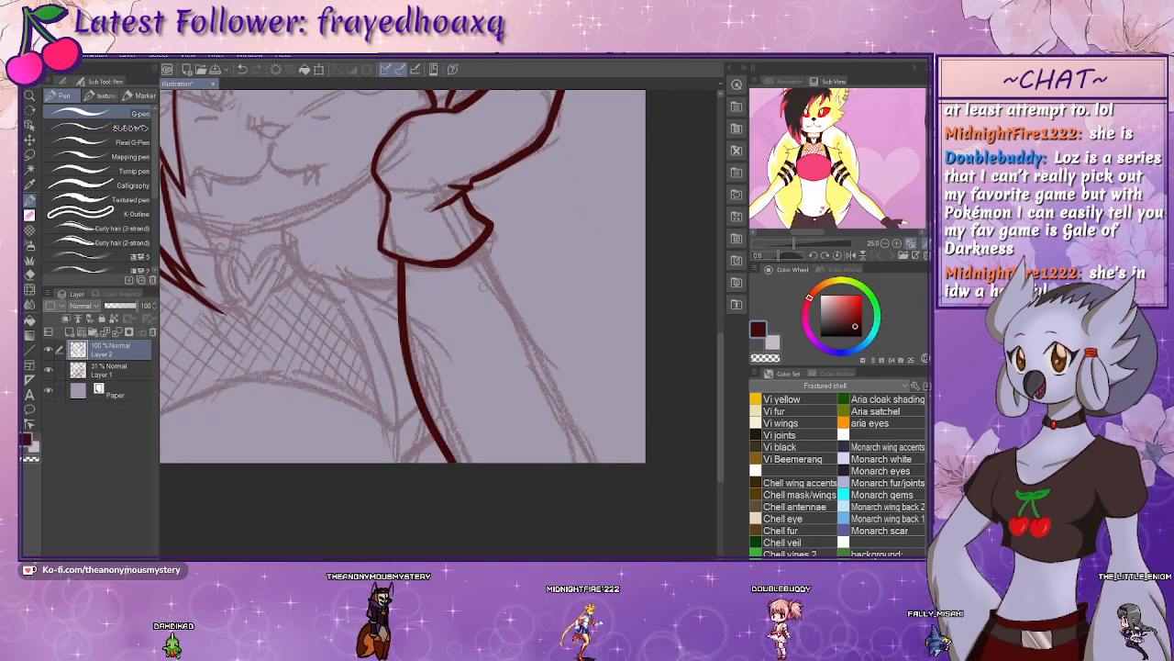
key(ctrl+z)
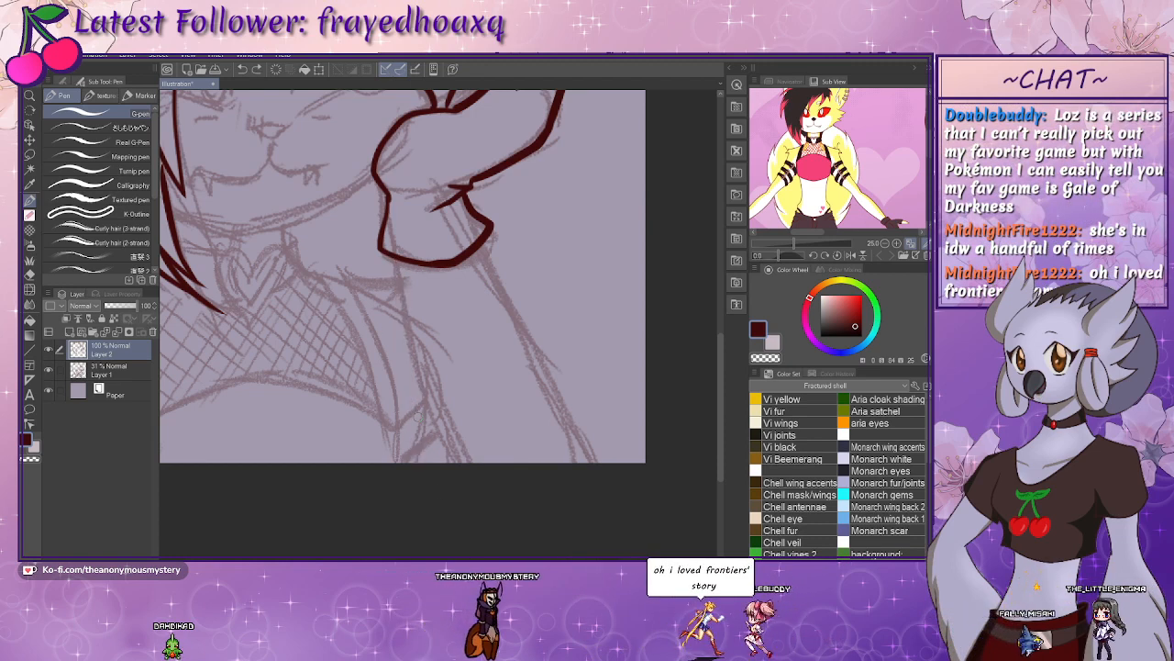
drag(398, 264, 485, 498)
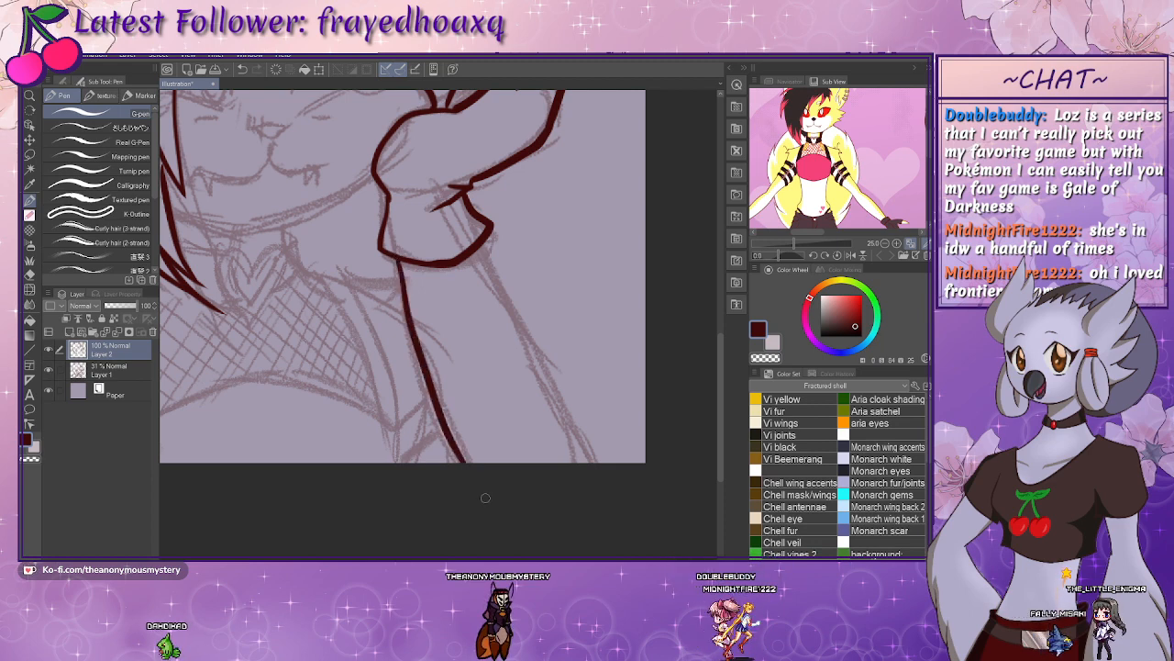
mouse_move(400, 264)
mouse_down()
mouse_move(477, 491)
mouse_move(496, 518)
mouse_up()
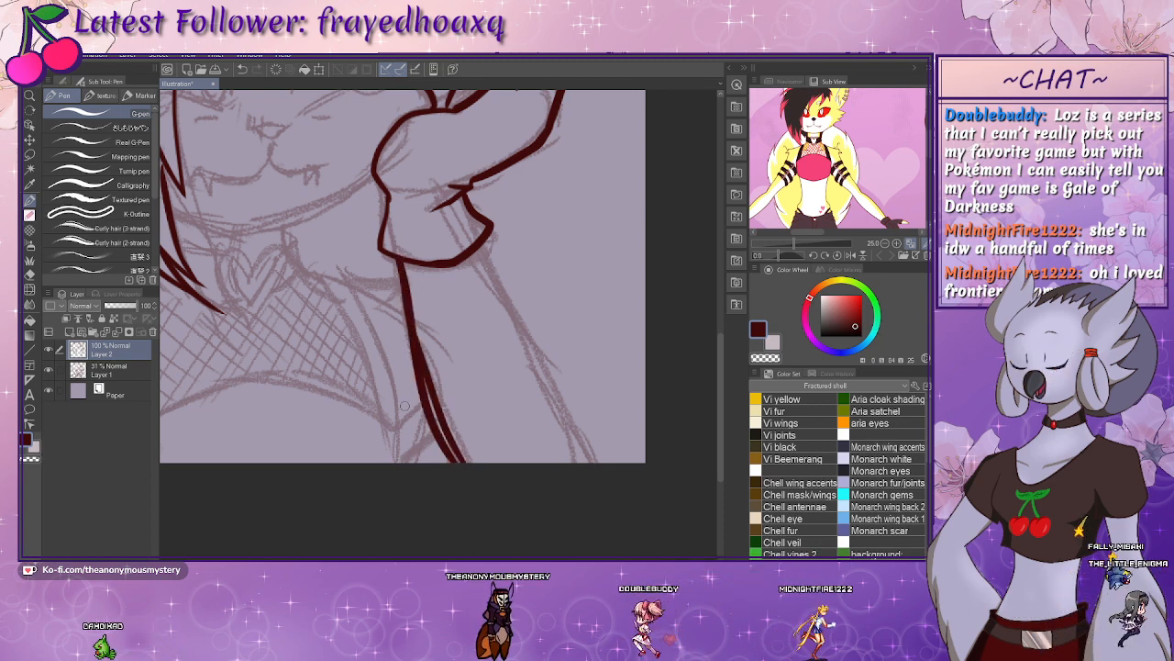
drag(423, 338, 444, 422)
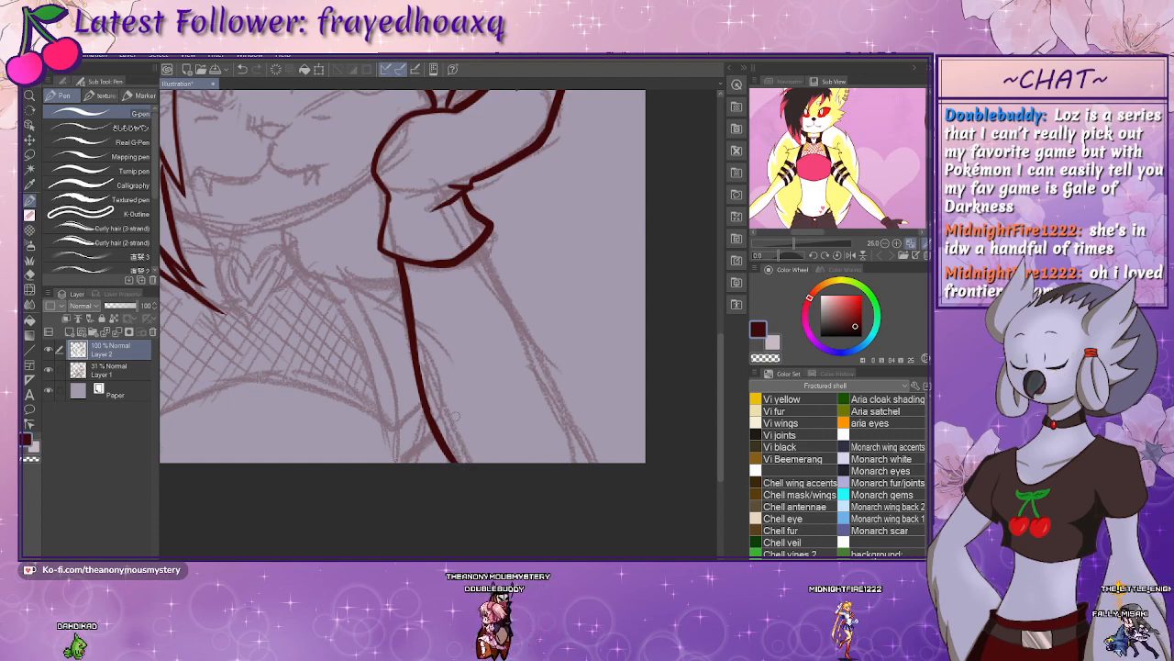
- Ink the choker's double-outlined heart pendant and the band sections on both sides of it
mouse_move(271, 273)
mouse_down()
mouse_move(422, 379)
mouse_move(404, 419)
mouse_up()
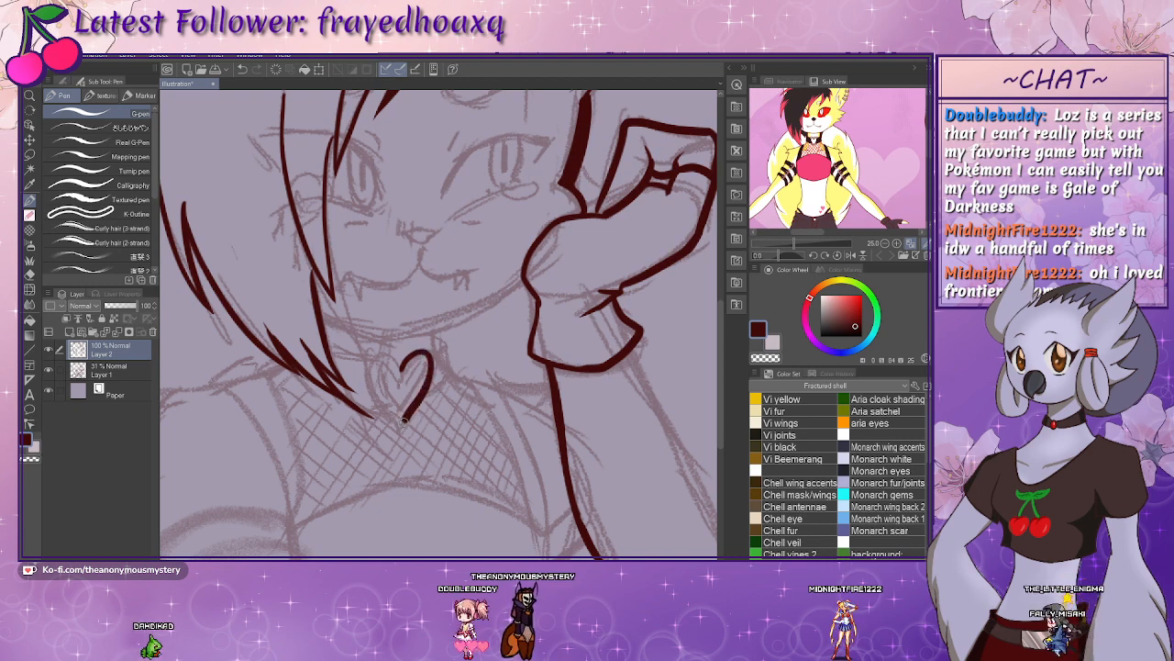
drag(371, 363, 383, 404)
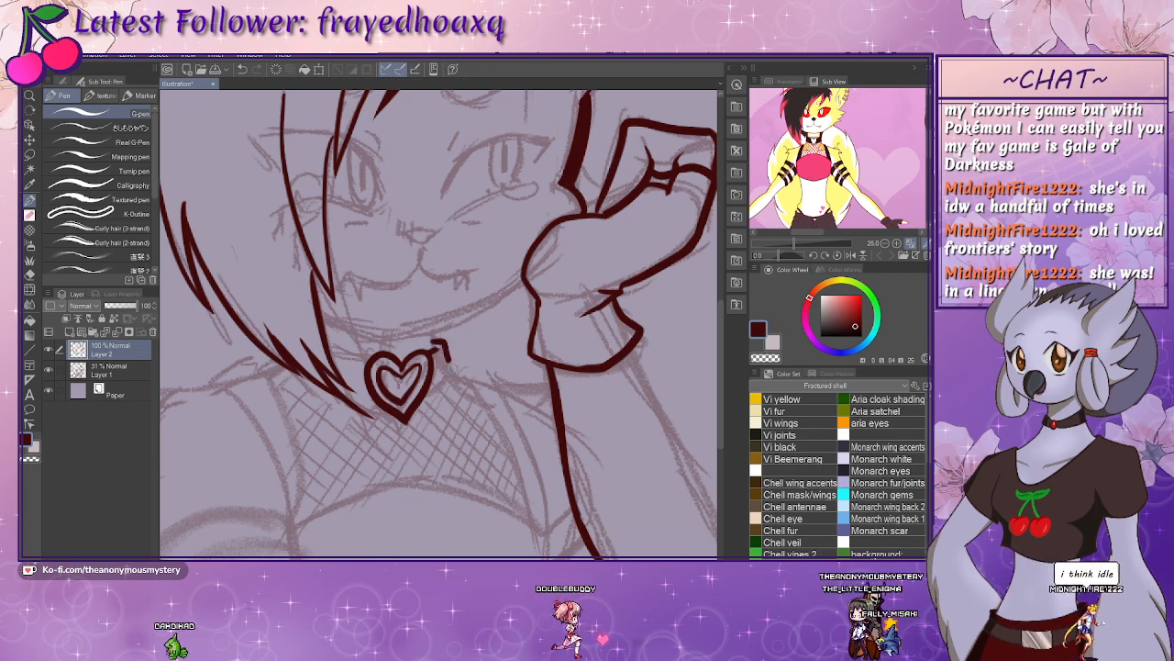
mouse_move(449, 360)
mouse_down()
mouse_move(455, 372)
mouse_move(432, 383)
mouse_up()
drag(431, 335, 431, 346)
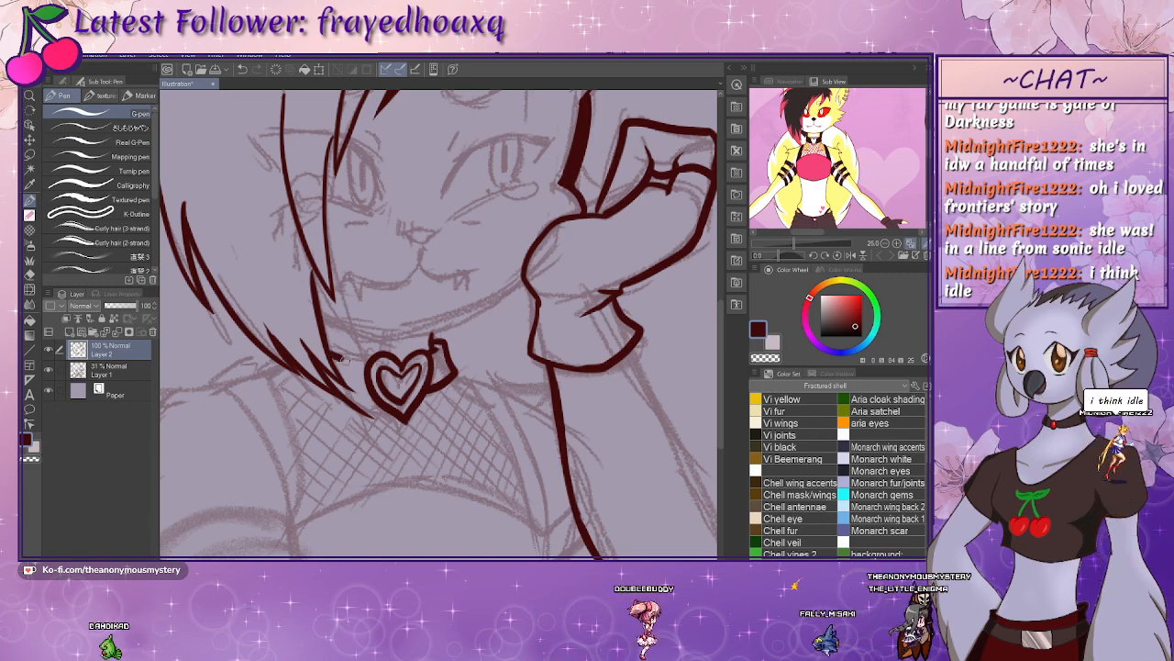
mouse_move(344, 360)
mouse_down()
mouse_move(367, 364)
mouse_move(364, 400)
mouse_up()
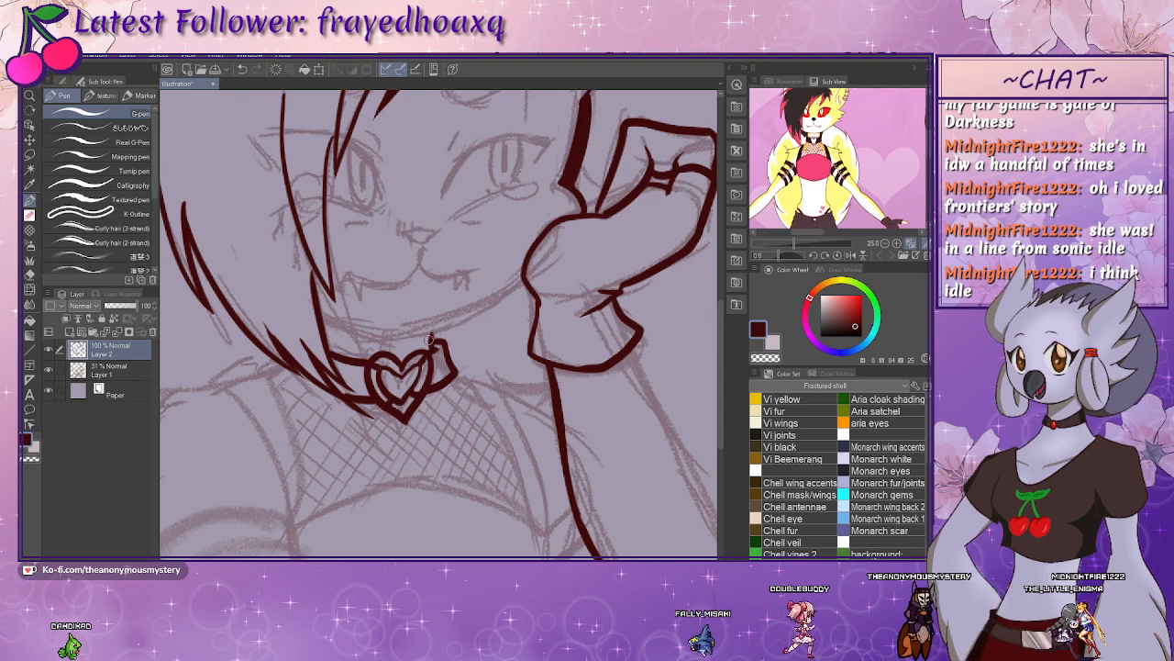
- Ink the line running from the choker's end over the shoulder and along the fishnet's outer side to the canvas edge
mouse_move(429, 340)
mouse_down()
mouse_move(478, 327)
mouse_move(450, 313)
mouse_move(387, 321)
mouse_move(424, 363)
mouse_move(452, 357)
mouse_up()
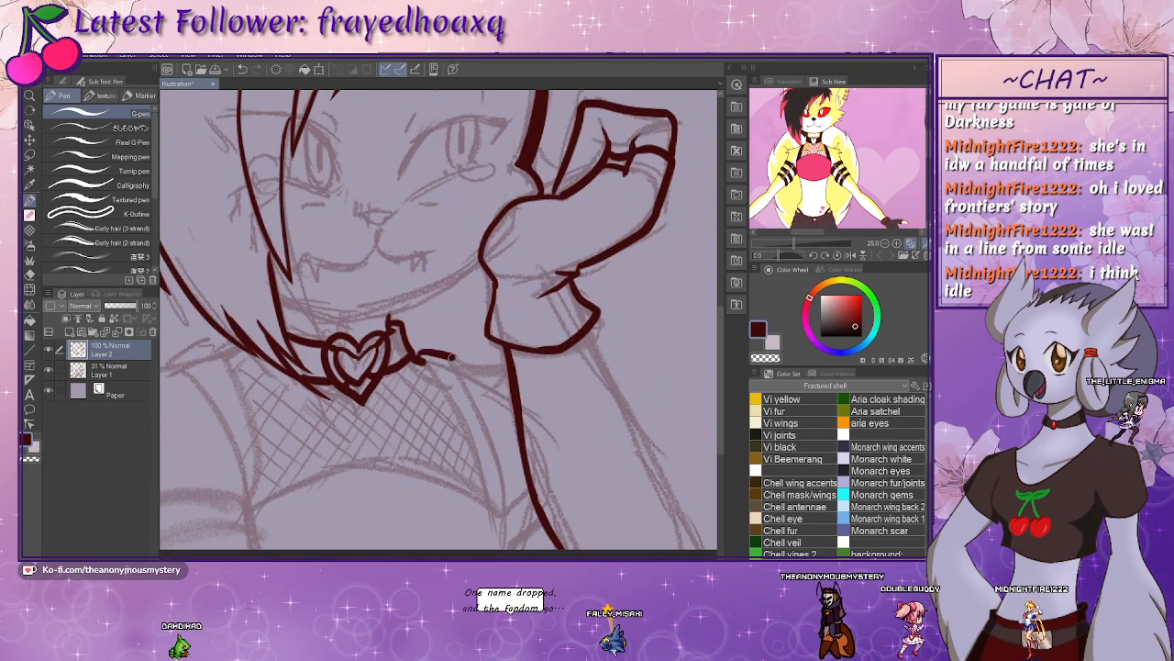
drag(541, 367, 347, 257)
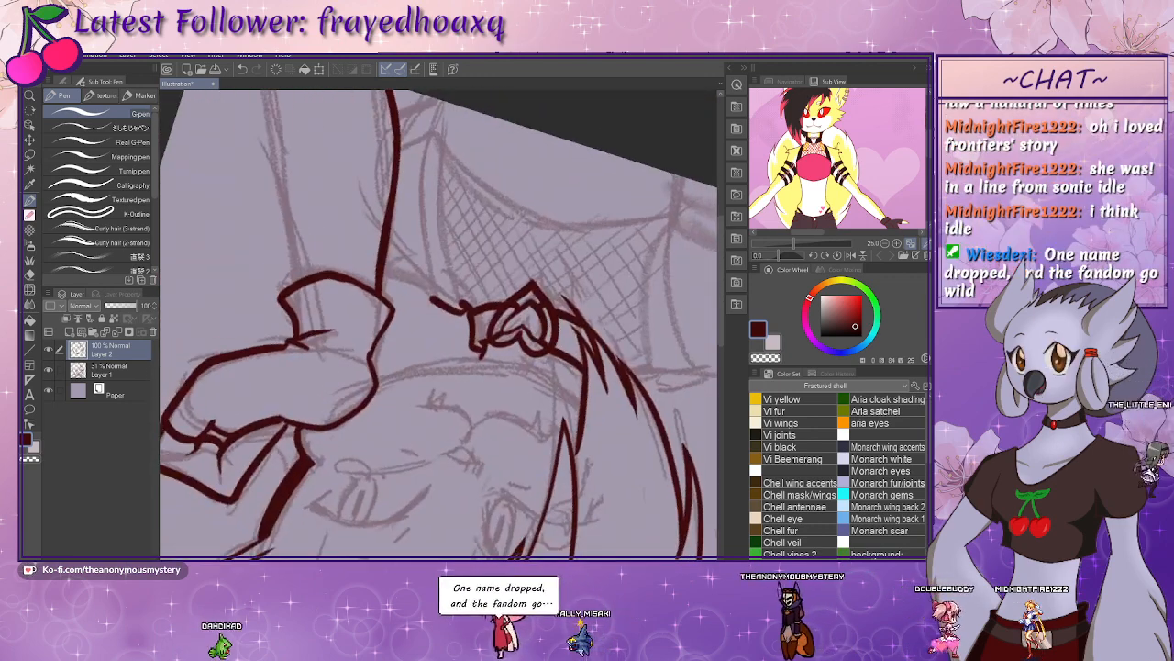
drag(462, 270, 355, 357)
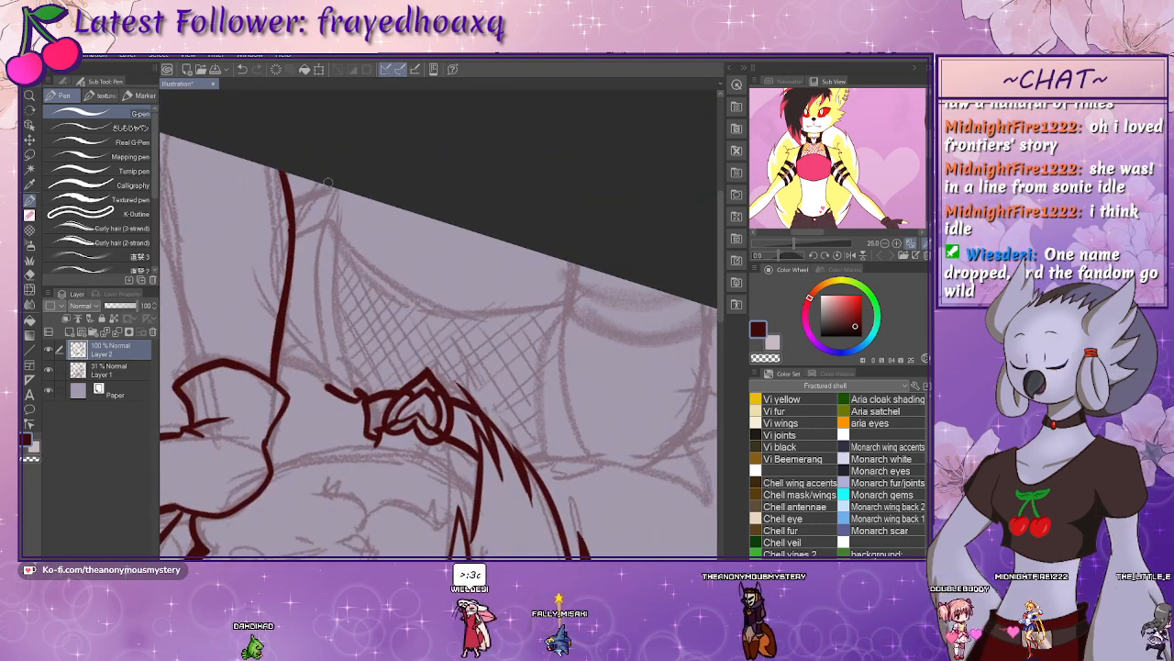
drag(327, 182, 332, 389)
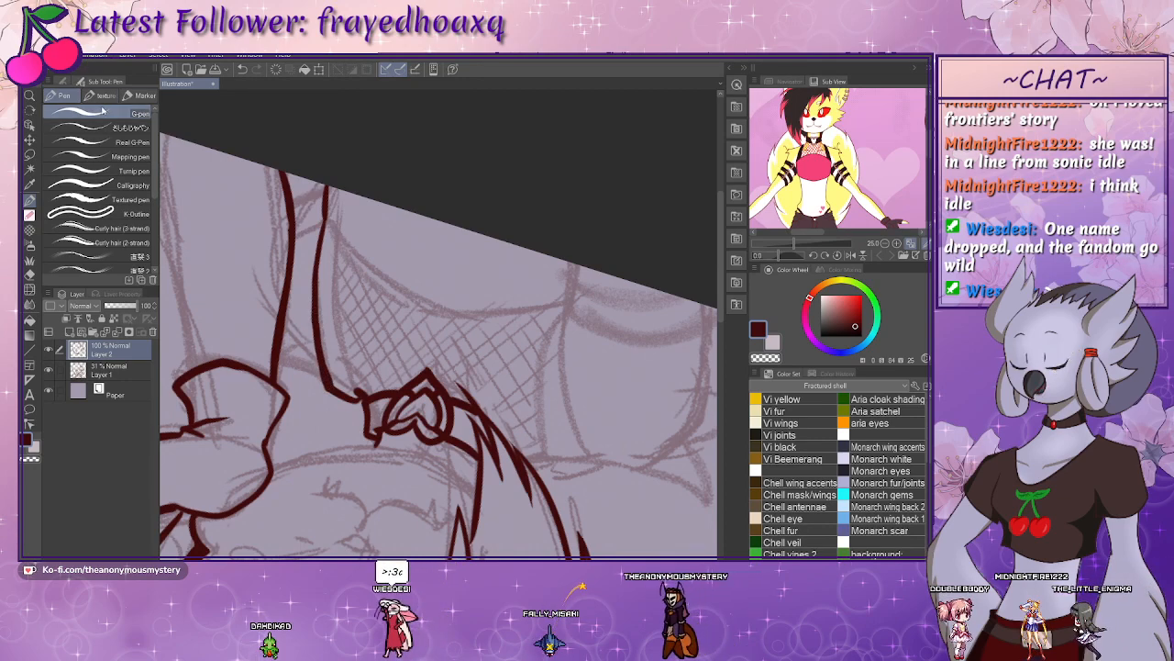
- Set the G-pen's stabilization to 10 and ink the outer edge of the raised forearm down to the canvas edge
click(63, 81)
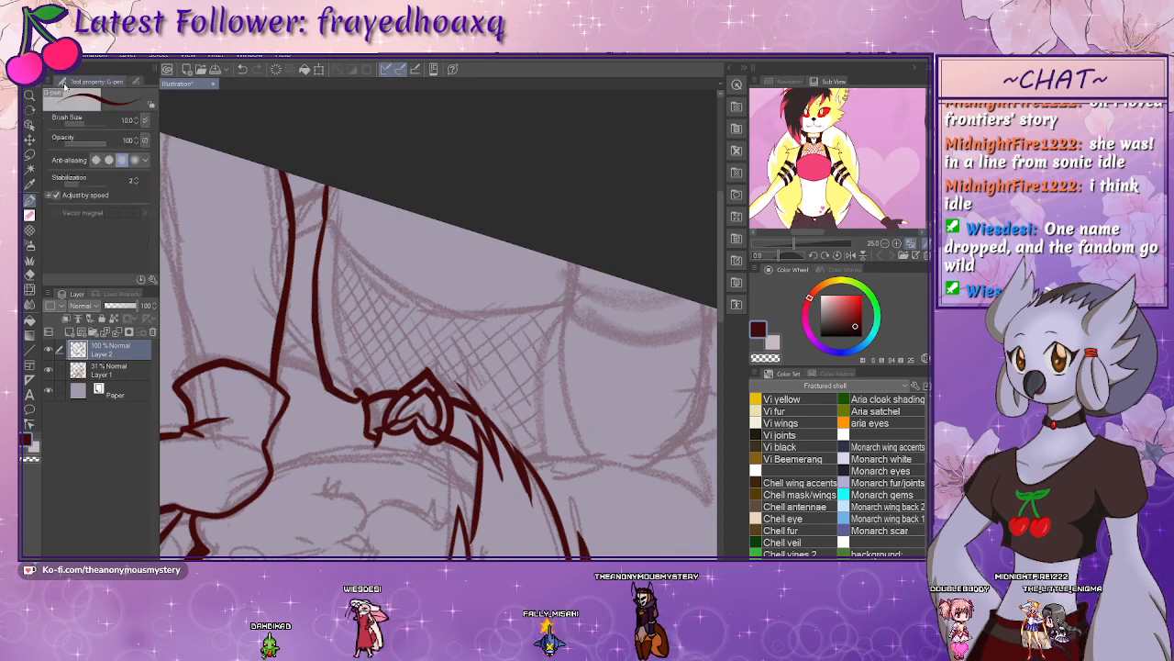
click(88, 185)
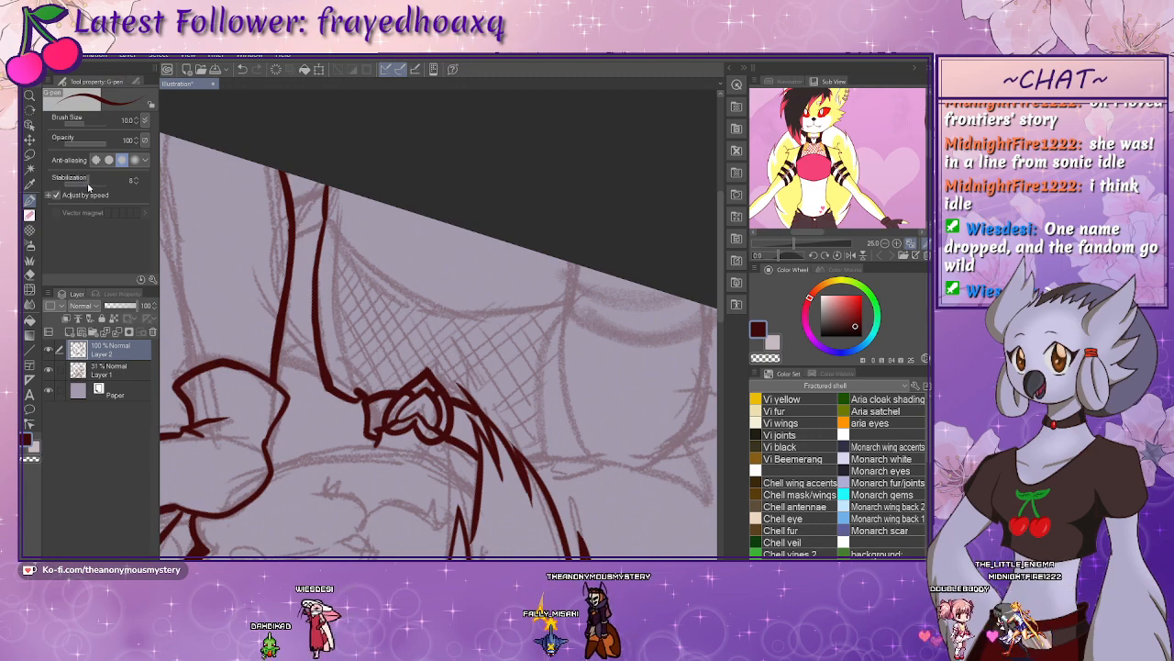
drag(292, 240, 326, 332)
drag(225, 454, 181, 260)
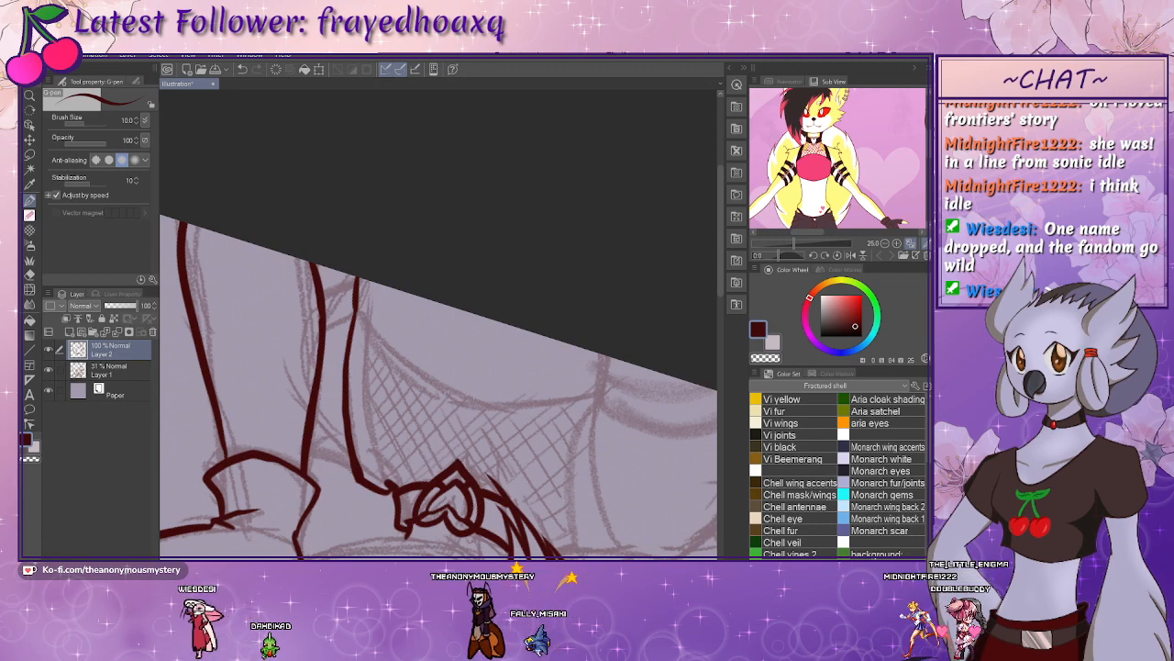
- Ink the lower pointed fur tuft on the opposite shoulder and the short arm edge running down from it
key(ctrl+@)
drag(445, 348, 492, 451)
drag(414, 412, 518, 439)
drag(320, 342, 247, 418)
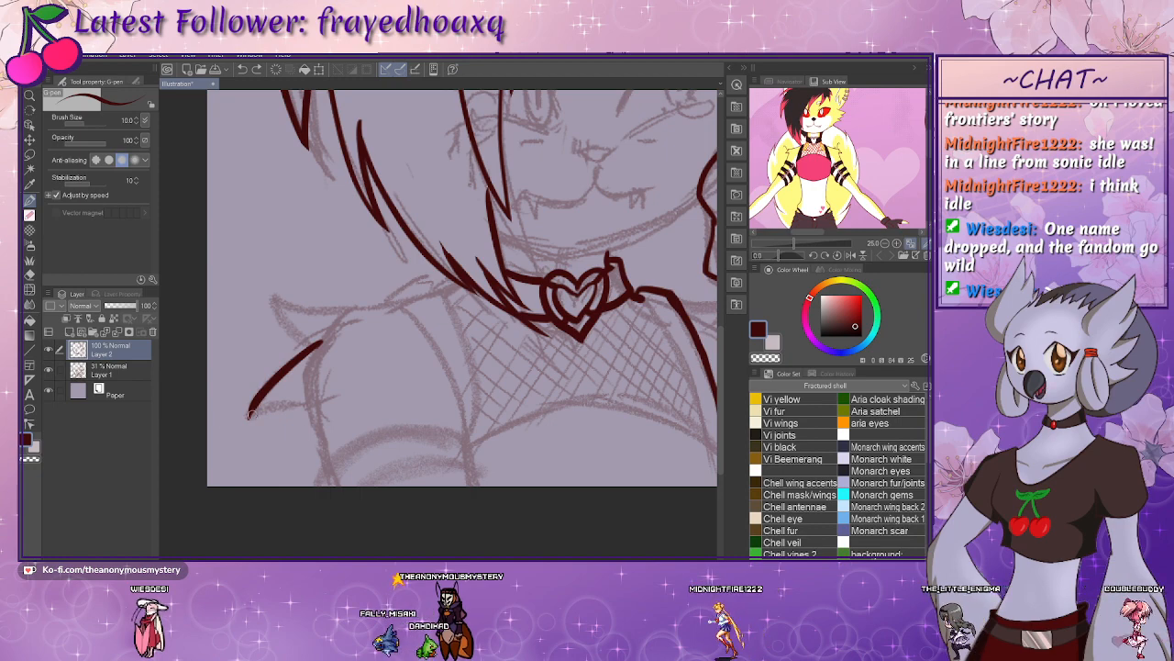
mouse_move(250, 414)
mouse_down()
mouse_move(332, 465)
mouse_move(384, 423)
mouse_up()
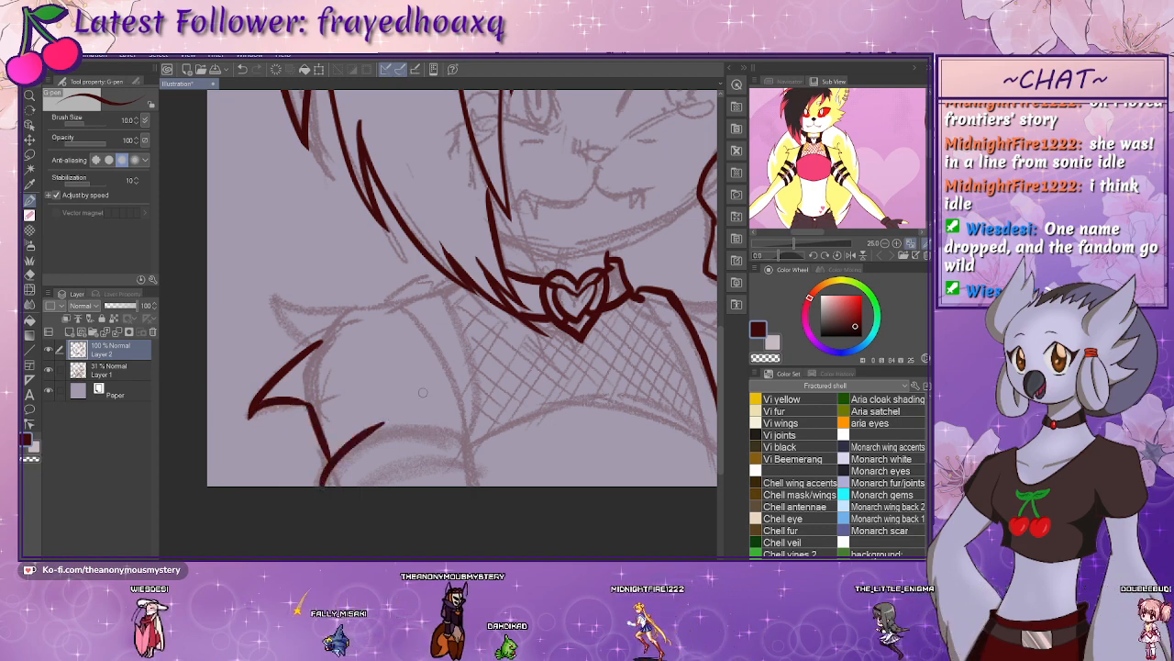
key(ctrl+z)
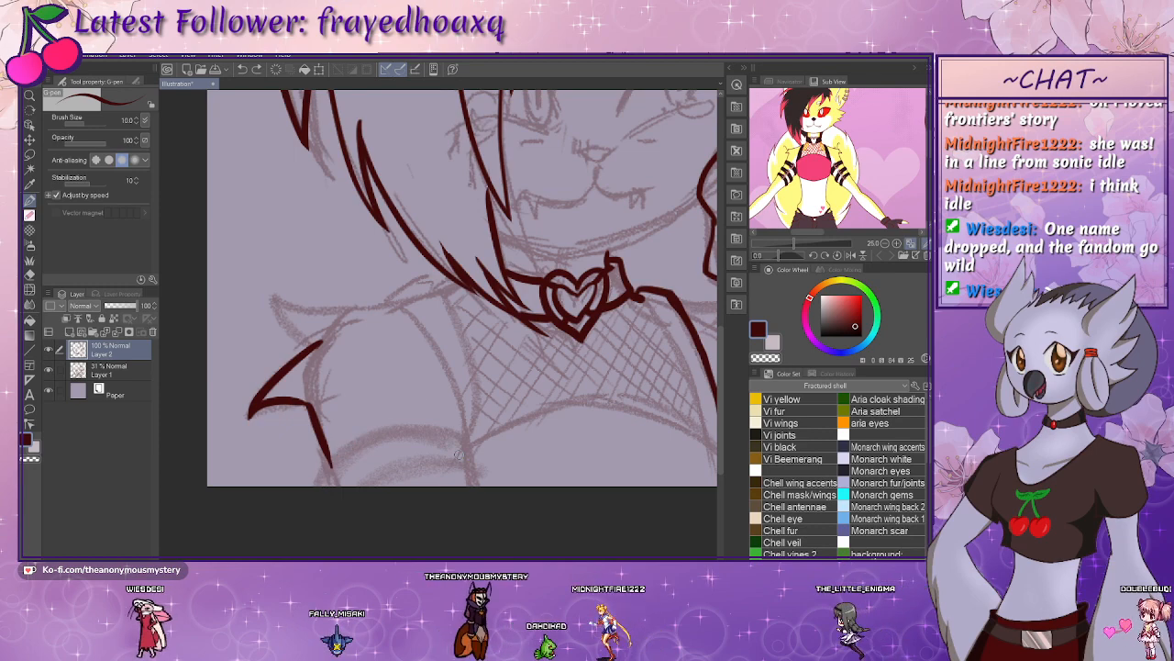
- Ink the curved band around the upper arm with its upper edge, lower edge and both ends
mouse_move(461, 437)
mouse_down()
mouse_move(474, 478)
mouse_move(598, 288)
mouse_up()
drag(530, 390, 363, 410)
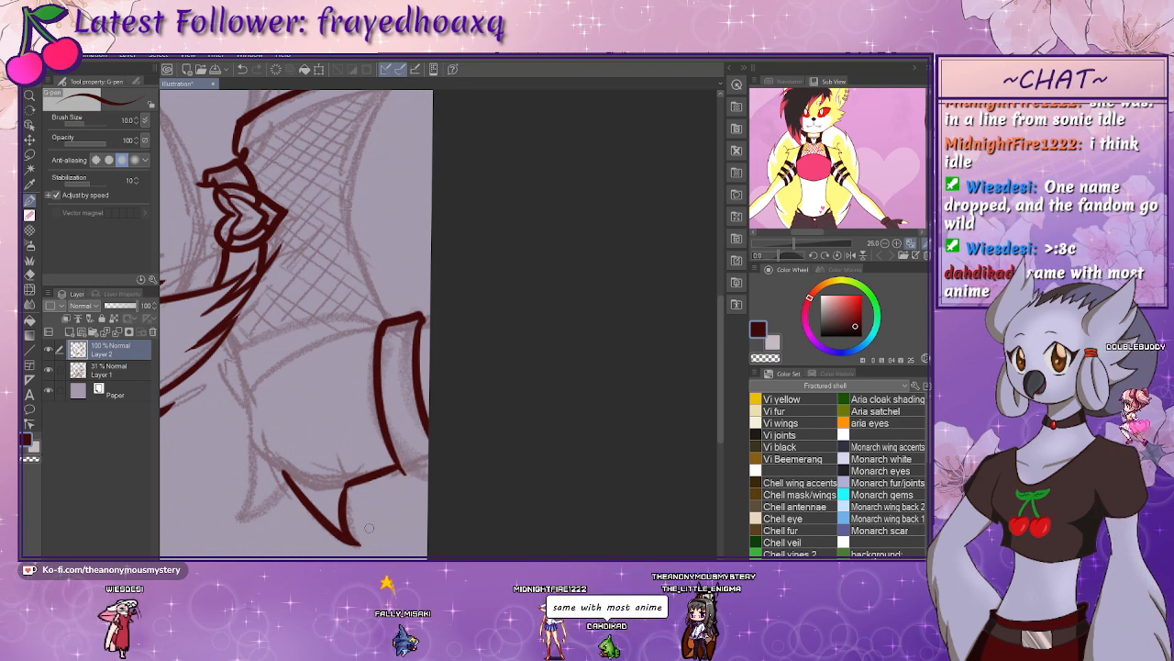
key(ctrl+at)
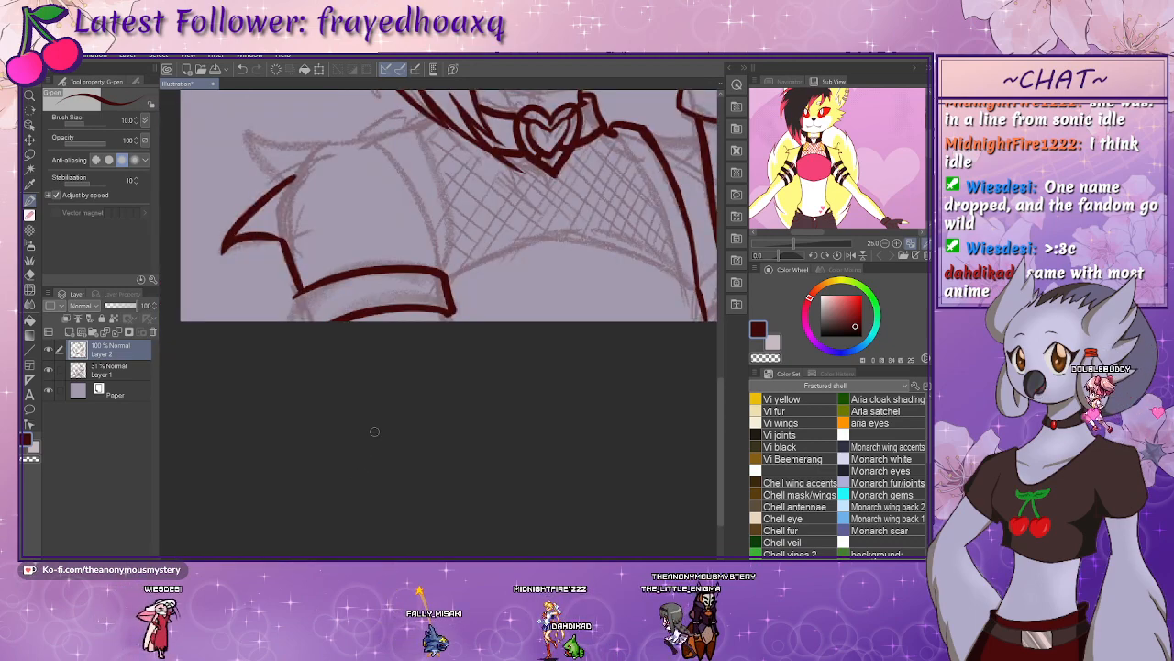
drag(394, 358, 418, 440)
drag(323, 371, 329, 404)
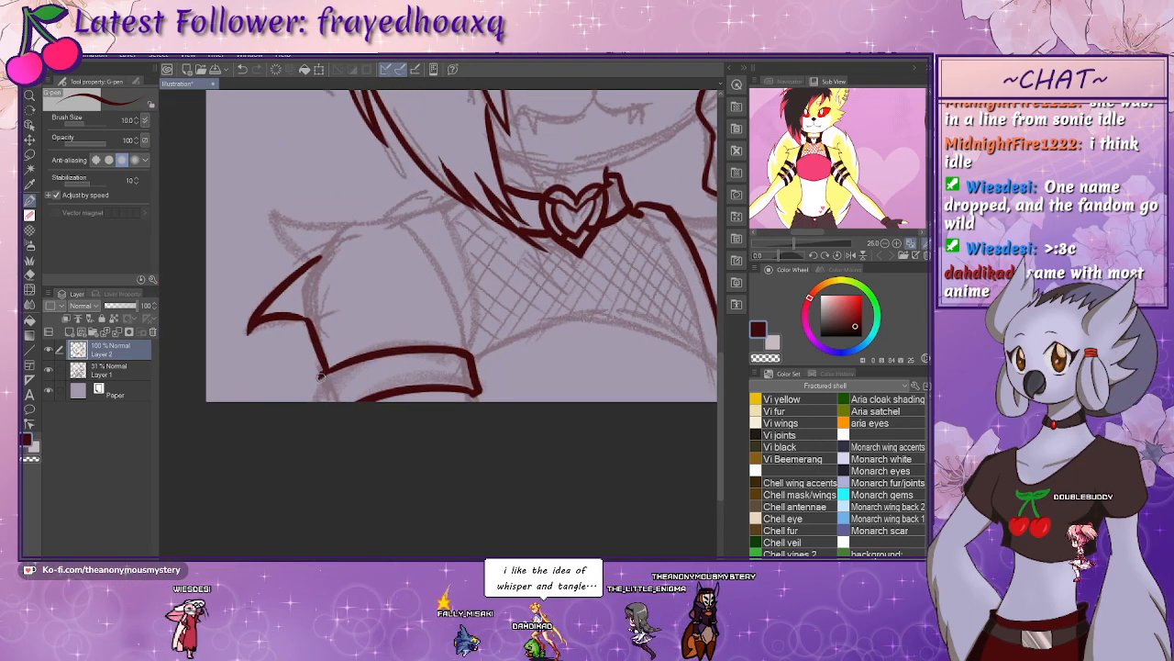
drag(475, 374, 415, 372)
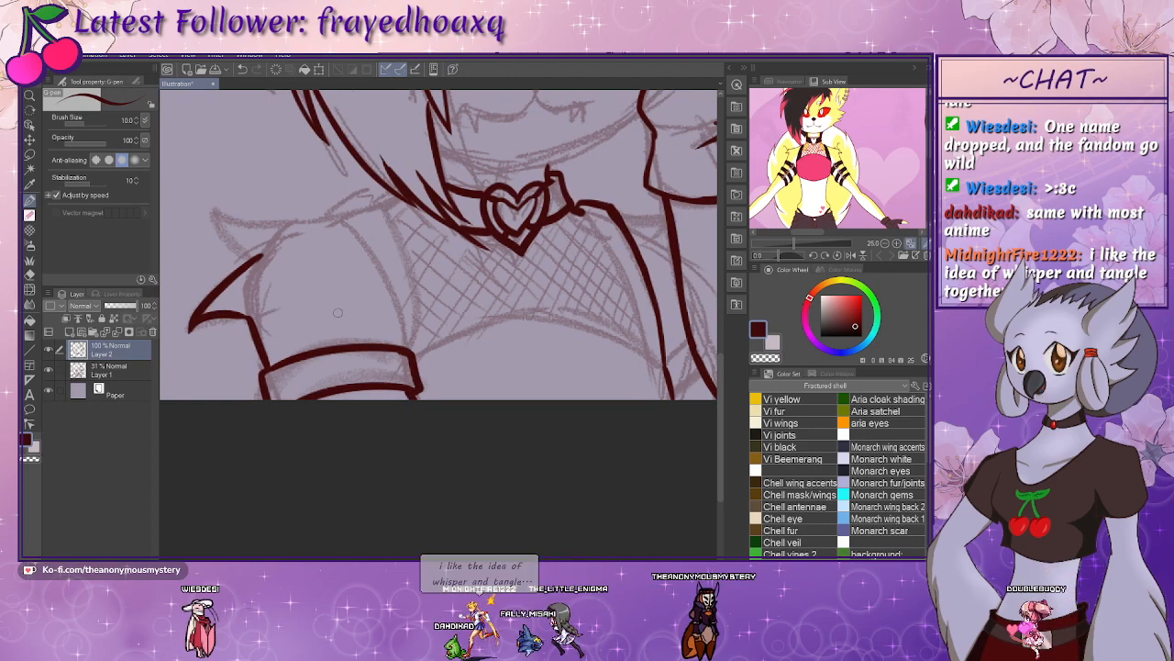
- Ink the upper fur tuft and top line of the banded arm's shoulder, plus the two parallel strap curves running down to the band
drag(255, 260, 217, 211)
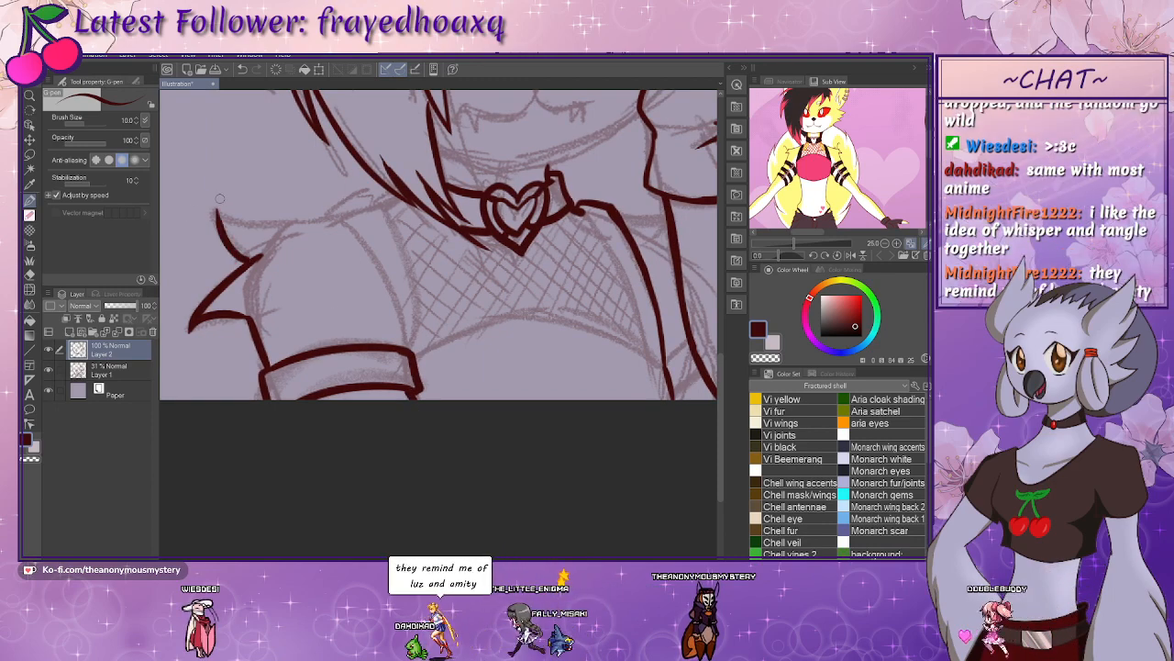
scroll(303, 247, up, 3)
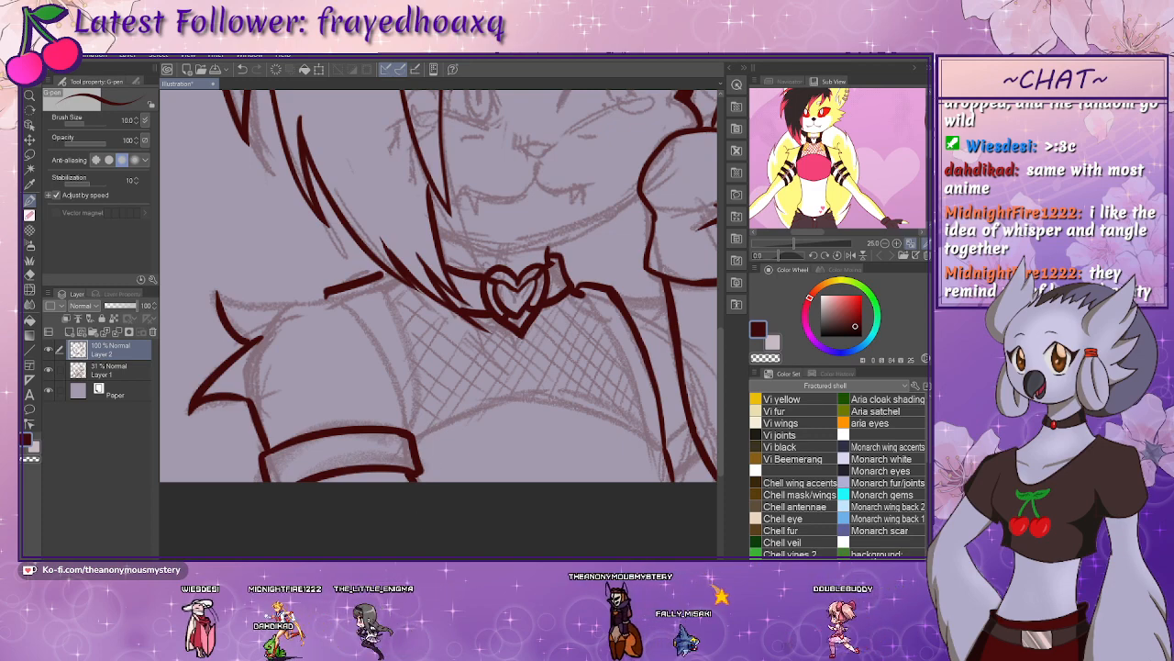
mouse_move(369, 314)
mouse_down()
mouse_move(466, 342)
mouse_move(456, 331)
mouse_up()
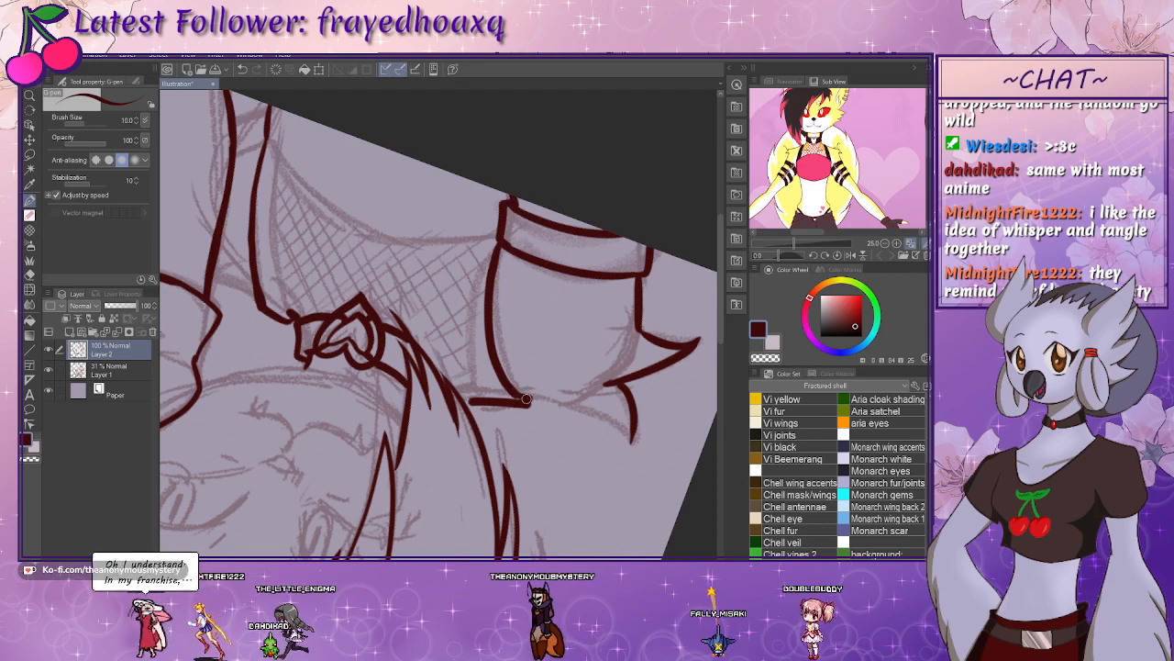
mouse_move(498, 239)
mouse_down()
mouse_move(458, 341)
mouse_move(471, 400)
mouse_up()
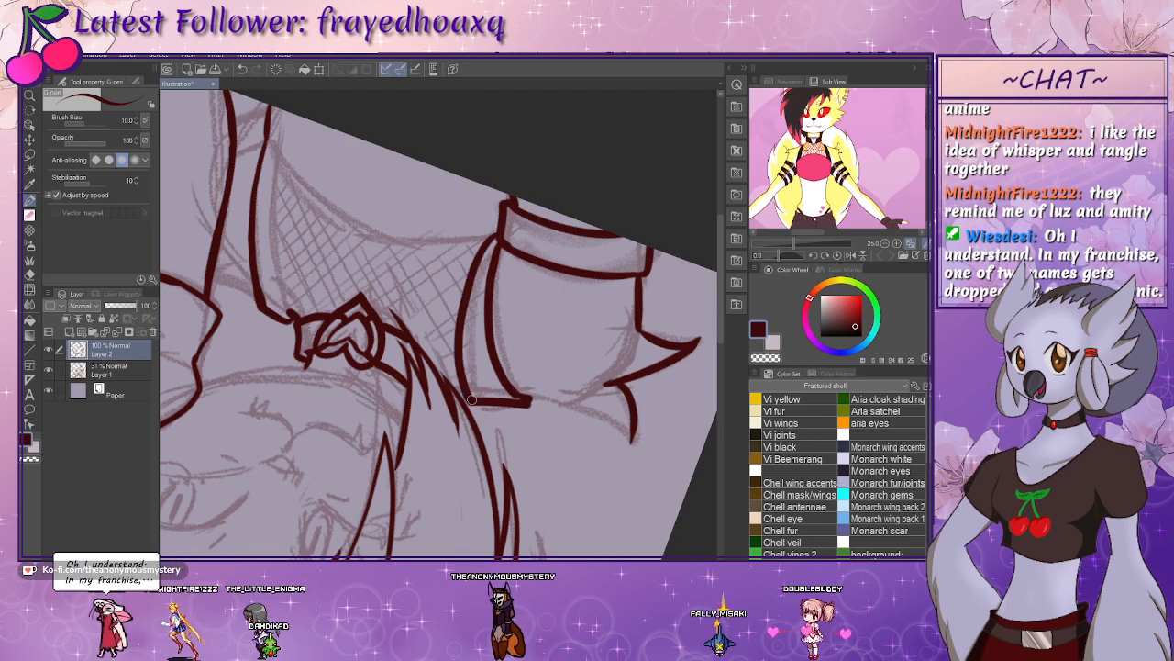
drag(490, 350, 454, 379)
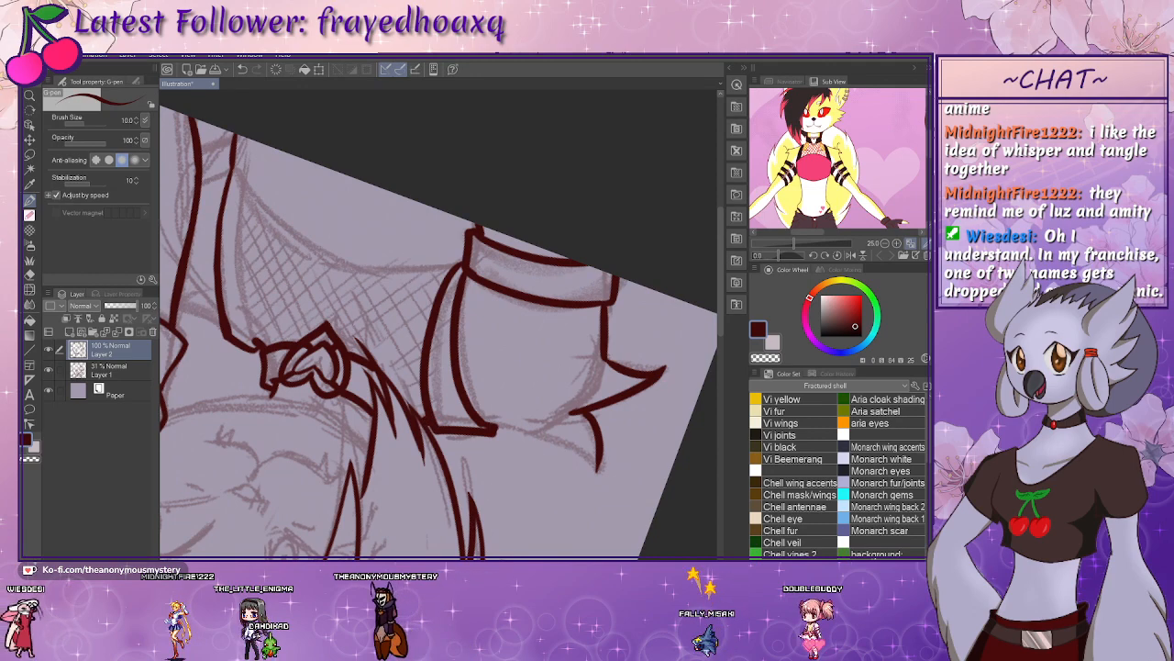
mouse_move(586, 435)
mouse_down()
mouse_move(258, 345)
mouse_move(262, 279)
mouse_move(368, 511)
mouse_move(303, 508)
mouse_up()
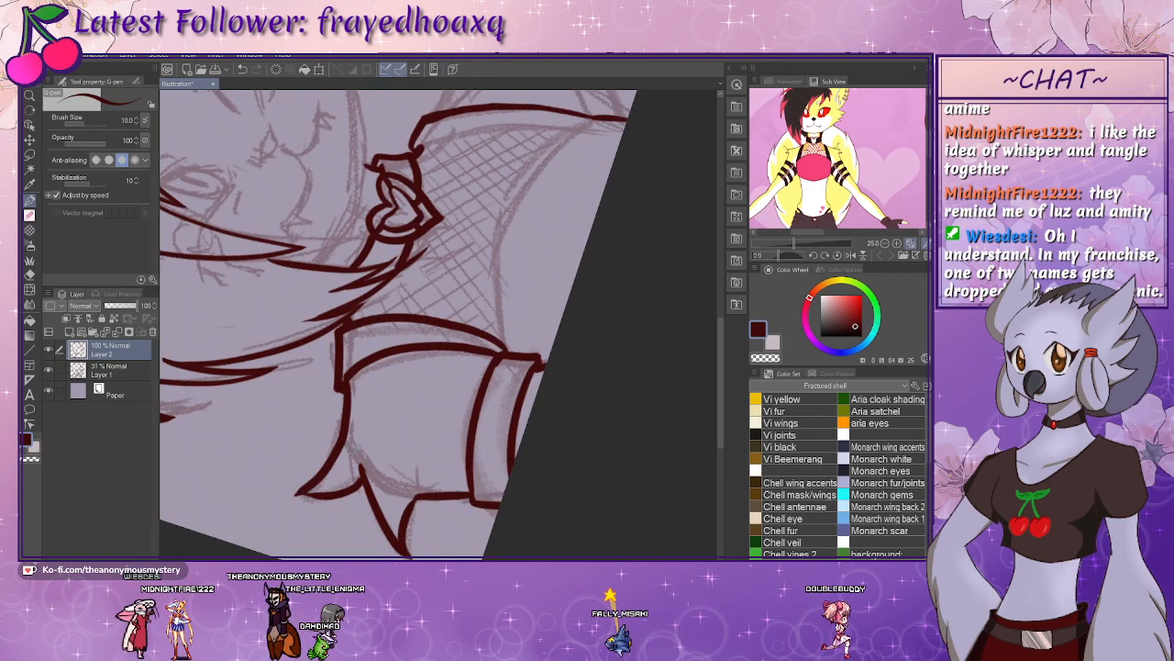
drag(443, 357, 370, 475)
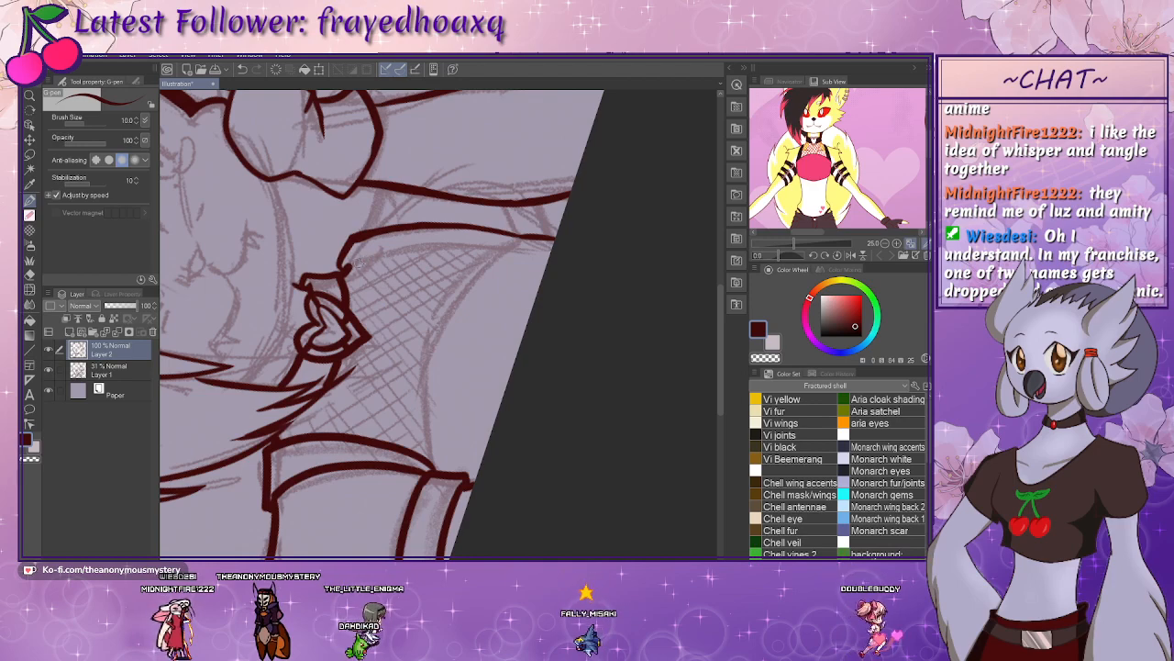
drag(345, 268, 413, 250)
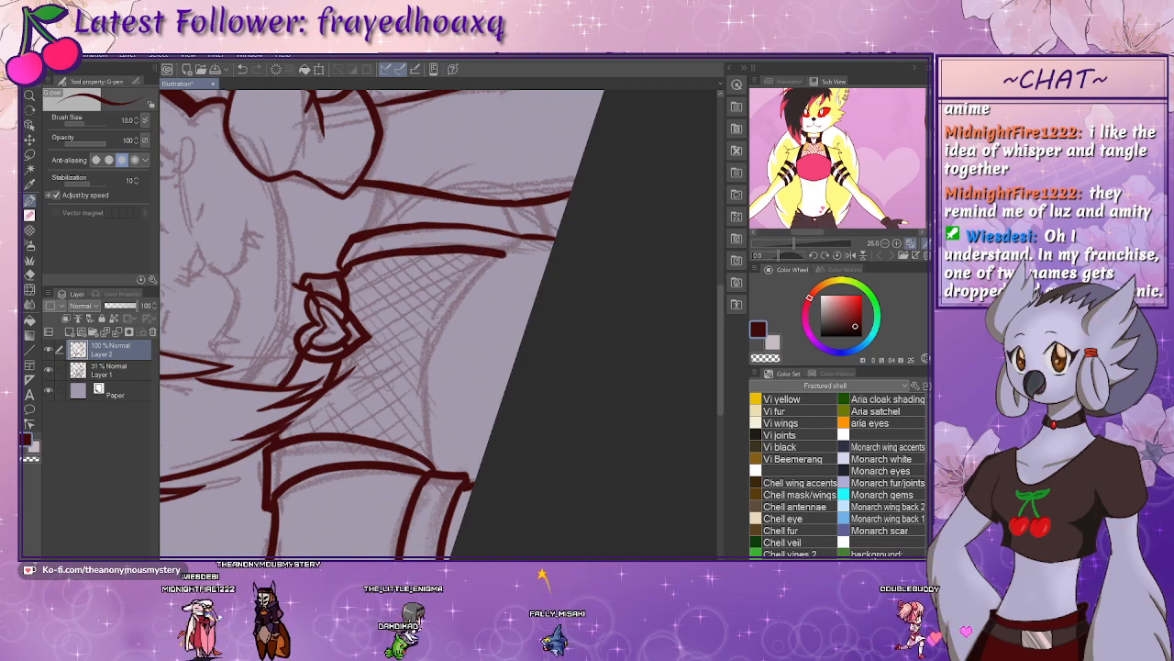
key(ctrl+z)
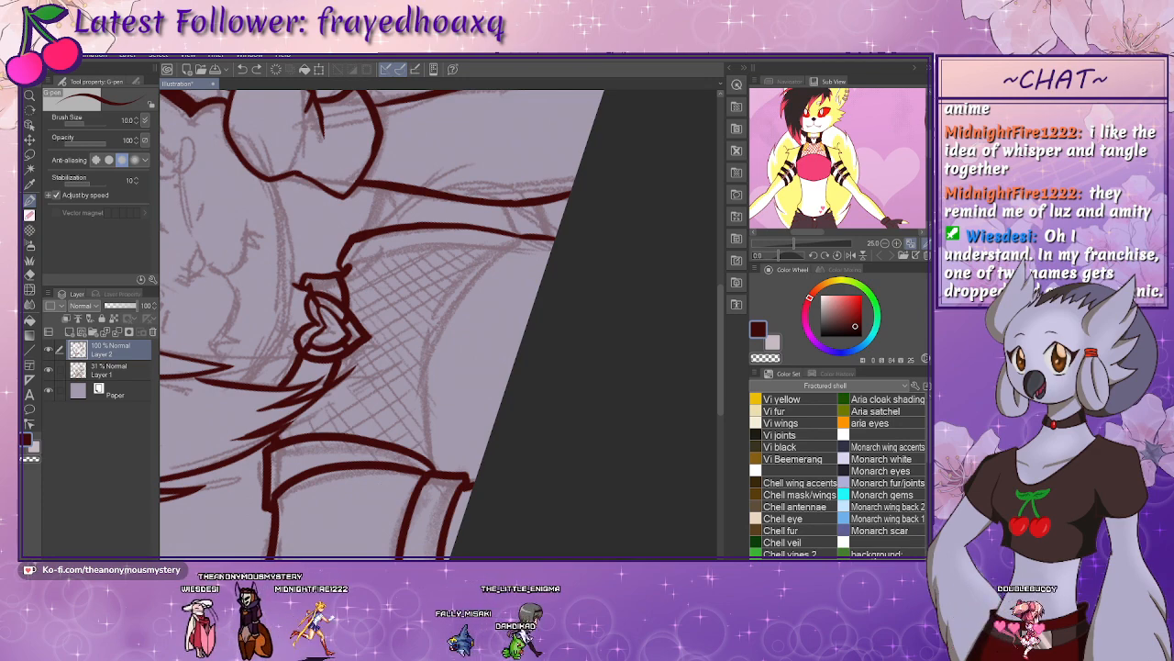
drag(249, 177, 284, 519)
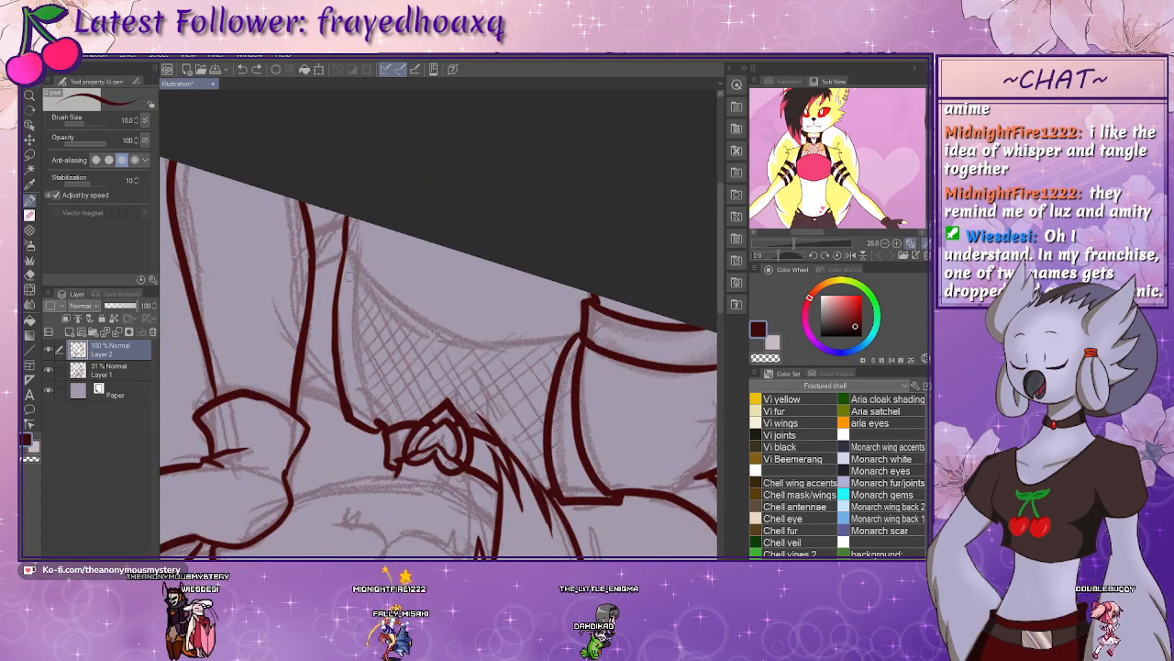
mouse_move(347, 251)
mouse_down()
mouse_move(365, 280)
mouse_move(461, 348)
mouse_move(569, 342)
mouse_up()
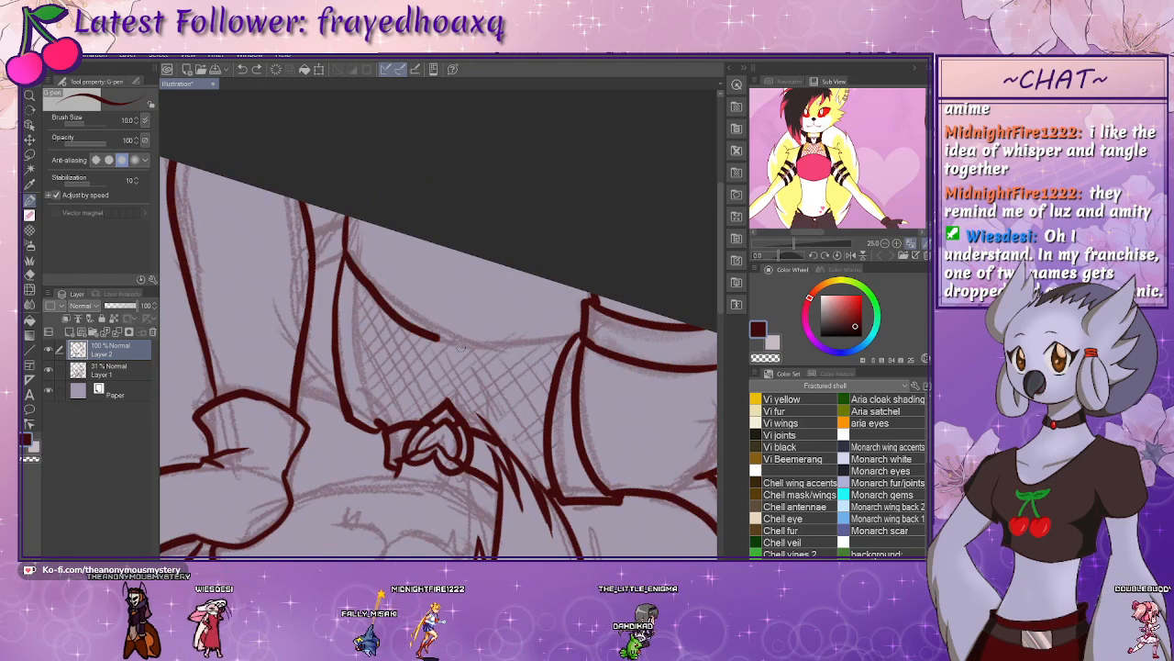
key(ctrl+z)
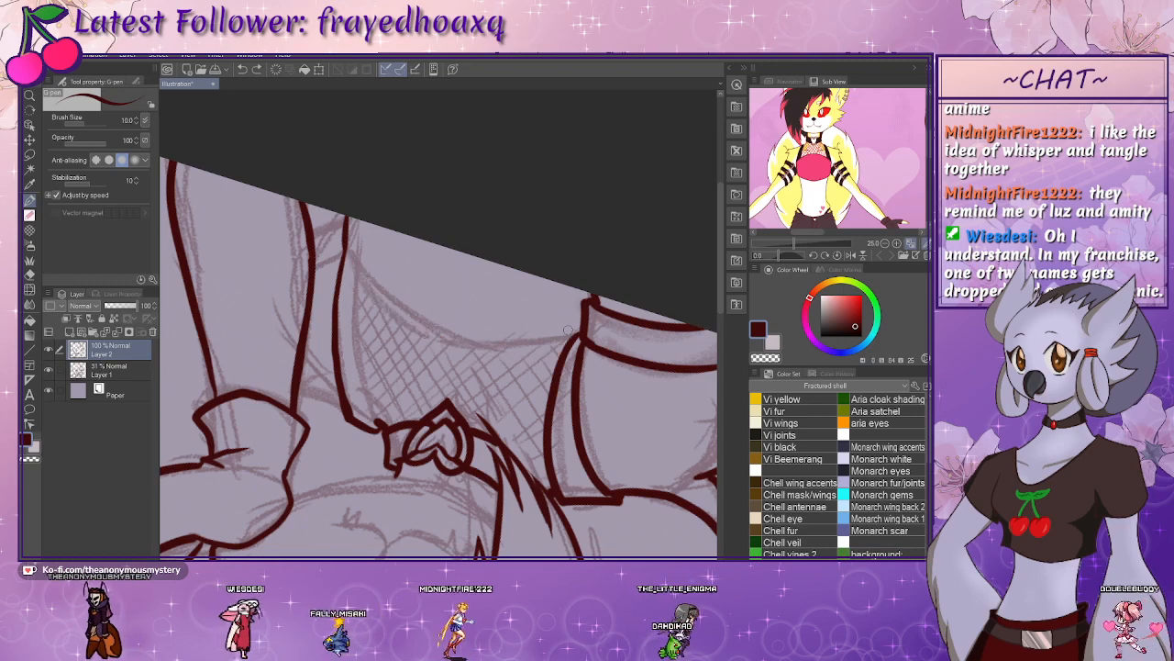
- Set the G-pen's stabilization to 15 and ink the curved lower edge of the fishnet across the chest
click(93, 182)
drag(94, 184, 92, 184)
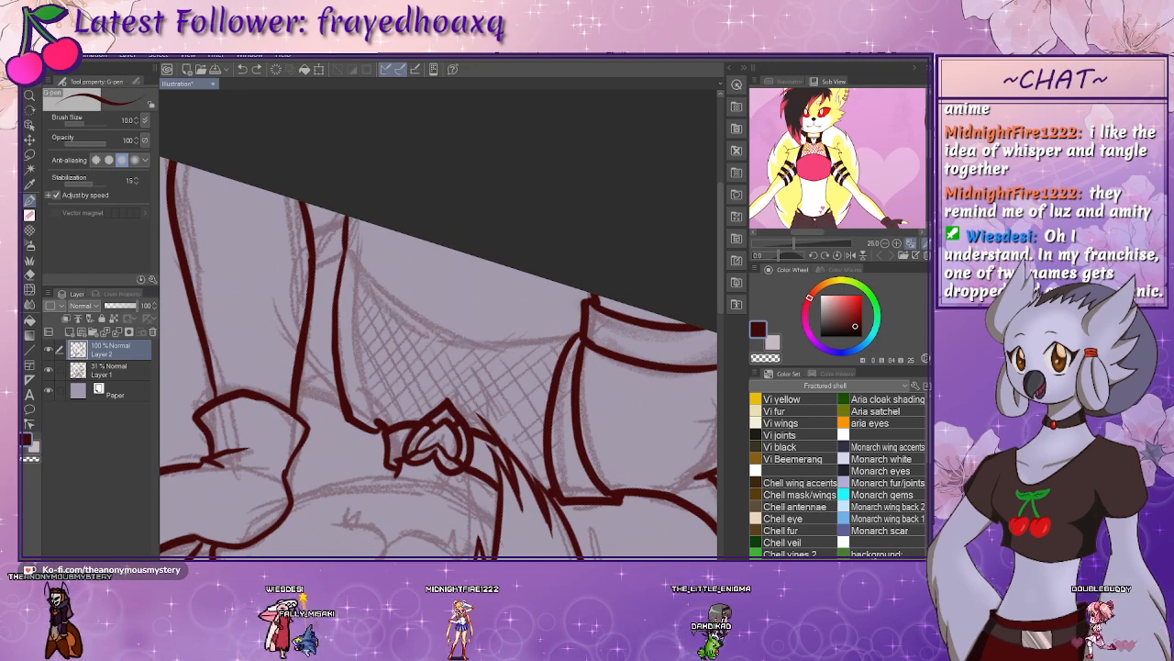
drag(381, 223, 544, 278)
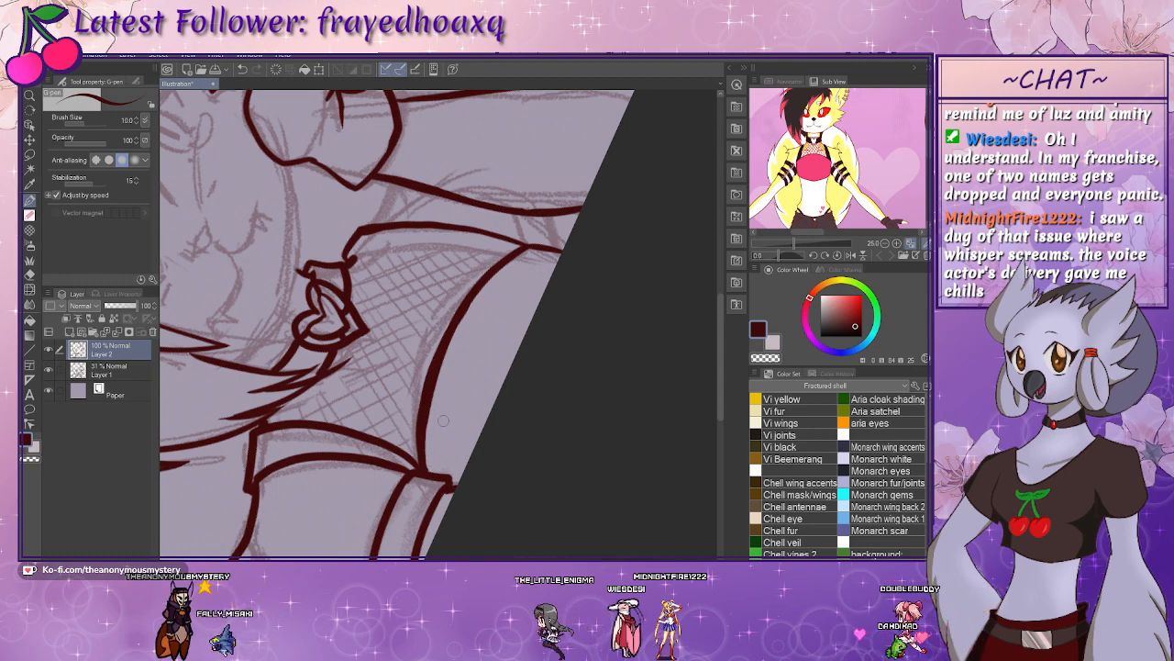
- Ink the inner strap line along the fishnet's side nearest the raised forearm, parallel to the outer shoulder line
mouse_move(551, 385)
mouse_down()
mouse_move(541, 234)
mouse_move(468, 197)
mouse_up()
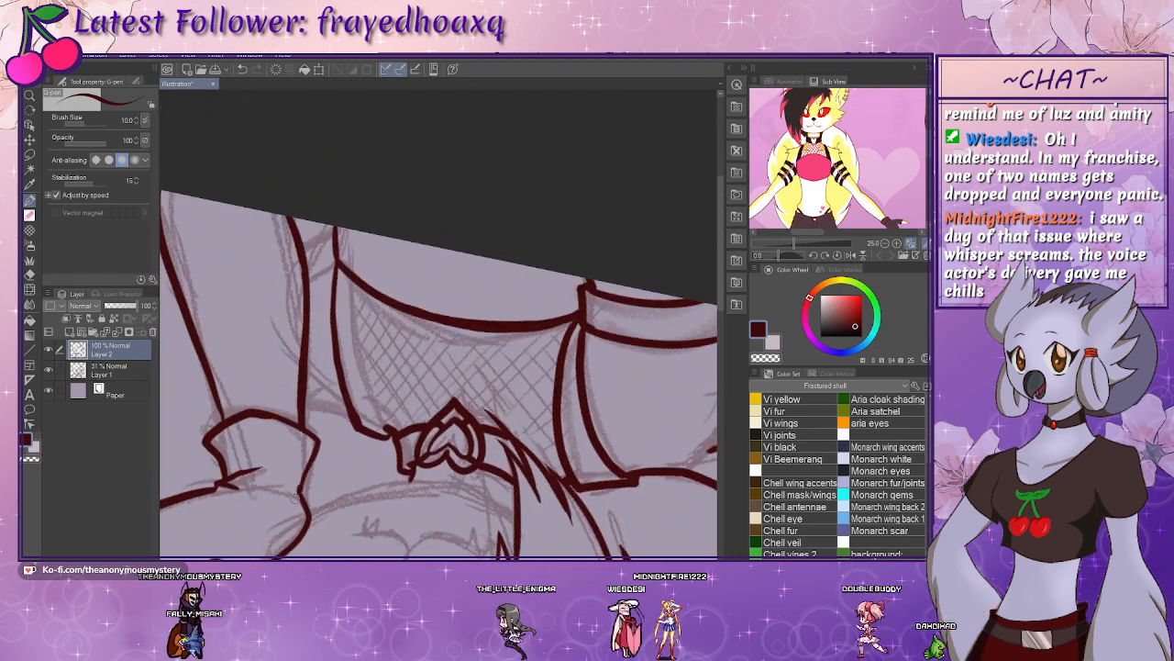
mouse_move(354, 279)
mouse_down()
mouse_move(359, 377)
mouse_move(383, 430)
mouse_up()
drag(367, 294, 369, 381)
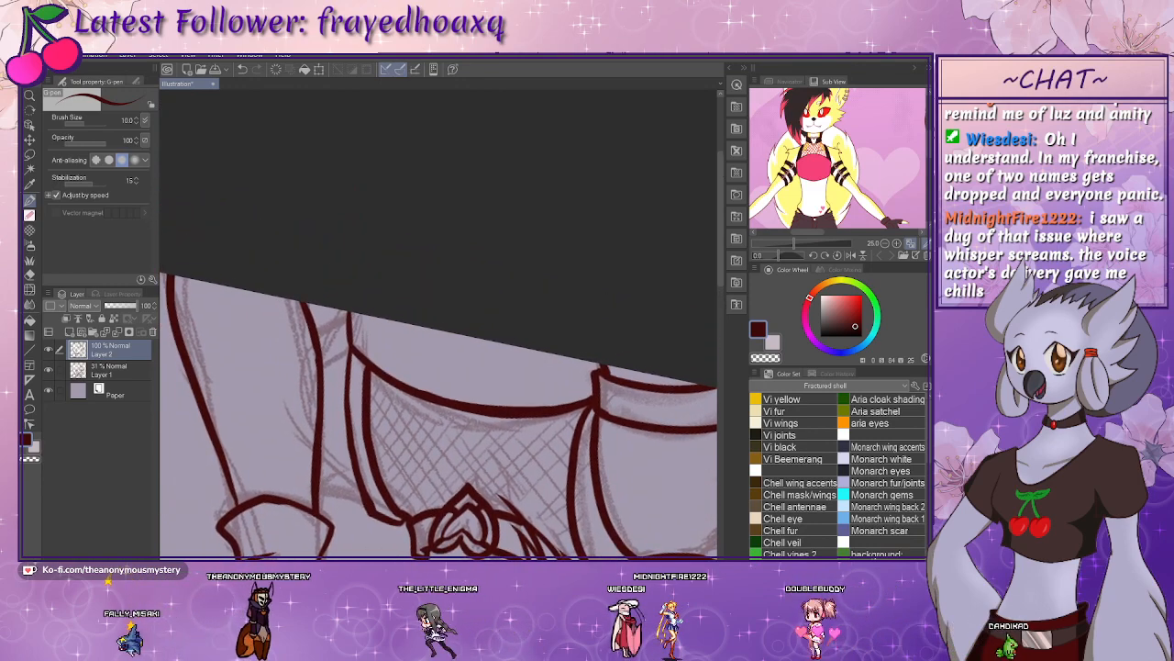
- Ink the shoulder line, small fur point and short curved arm-band edges between the fishnet top's strap and the raised forearm
key(ctrl+@)
drag(492, 333, 423, 490)
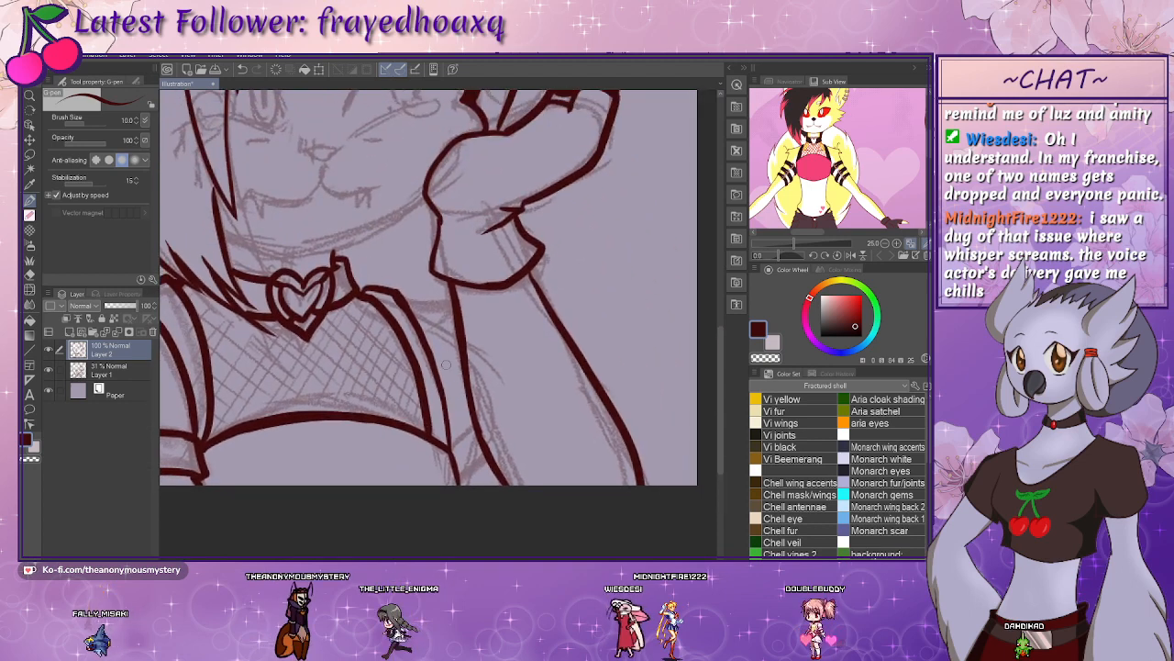
mouse_move(397, 294)
mouse_down()
mouse_move(454, 303)
mouse_move(435, 328)
mouse_move(455, 334)
mouse_up()
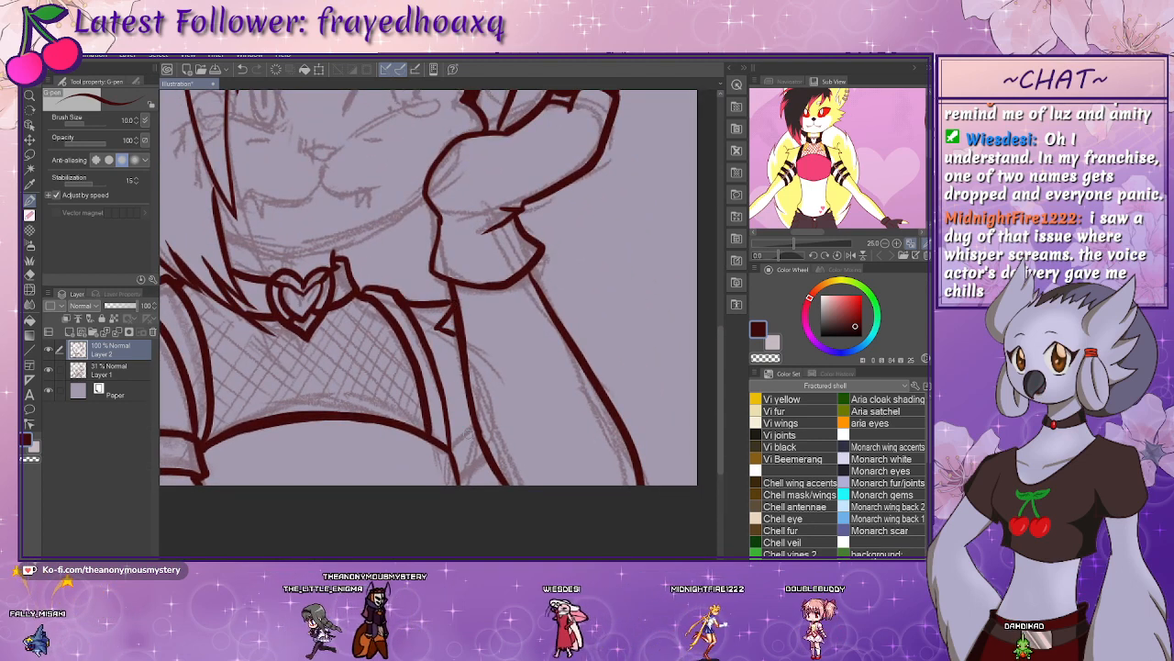
drag(451, 440, 458, 480)
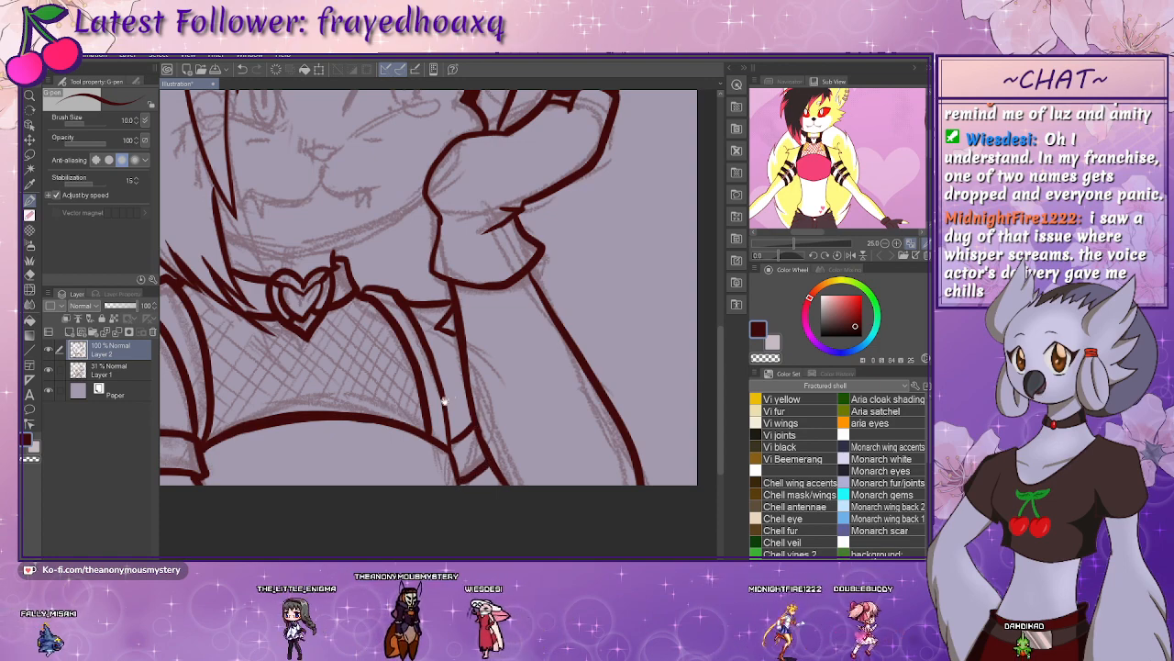
- Ink the narrow finger shape between the curled hand and the side of the face
mouse_move(403, 387)
mouse_down()
mouse_move(632, 500)
mouse_move(564, 587)
mouse_up()
mouse_move(516, 425)
mouse_down()
mouse_move(470, 490)
mouse_move(466, 445)
mouse_up()
drag(626, 330, 568, 356)
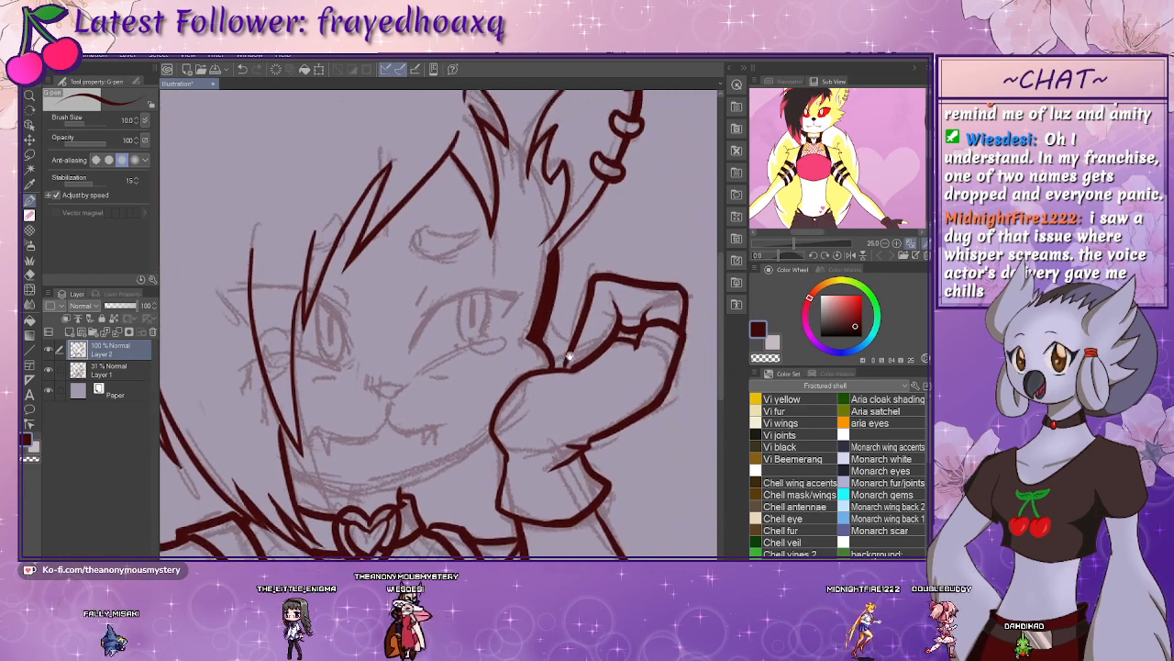
drag(585, 289, 564, 360)
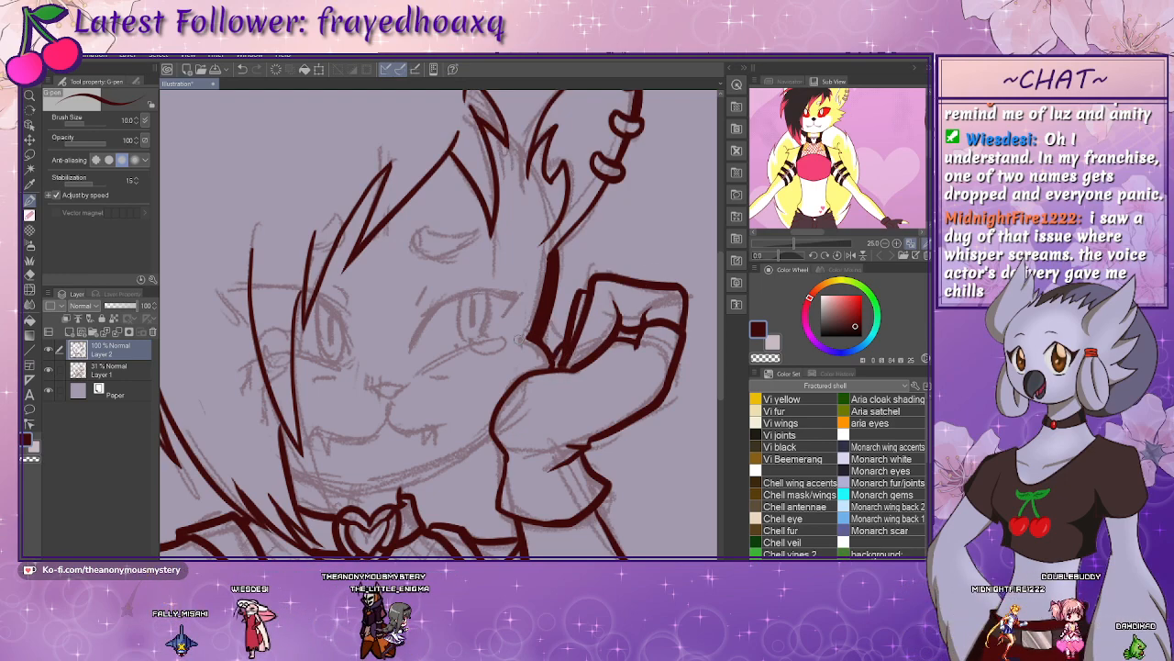
- Ink the jawline as one curve from the hair above the choker to the hand resting on the cheek
drag(512, 348, 551, 419)
drag(540, 500, 524, 428)
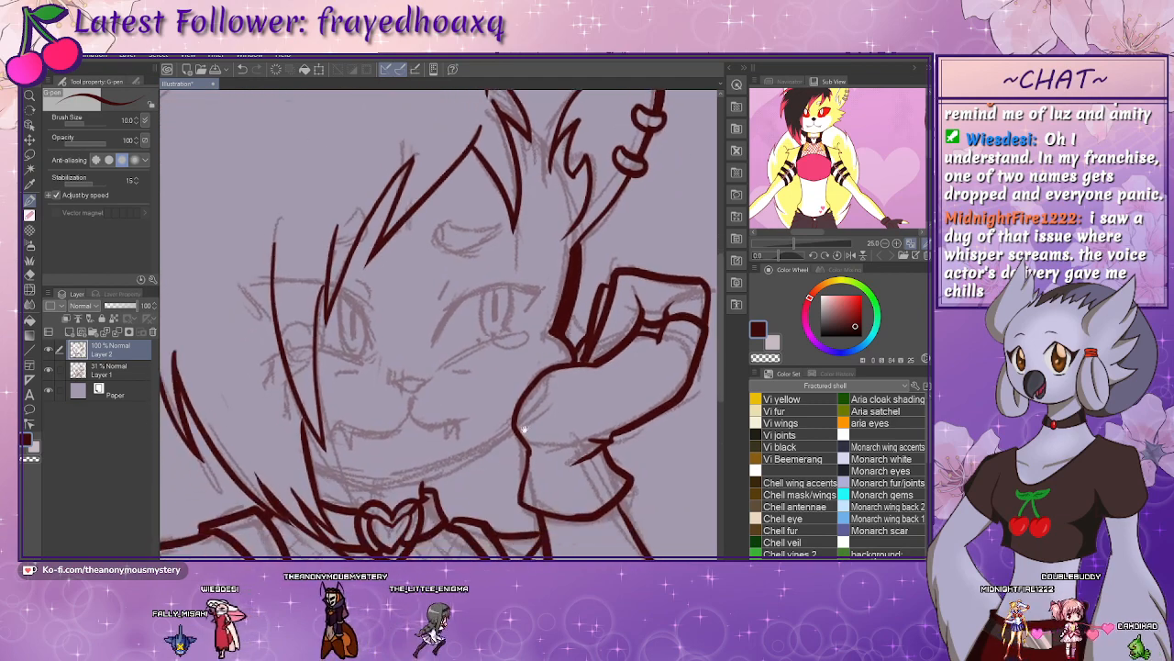
mouse_move(419, 442)
mouse_down()
mouse_move(327, 285)
mouse_move(410, 227)
mouse_move(377, 258)
mouse_move(406, 329)
mouse_up()
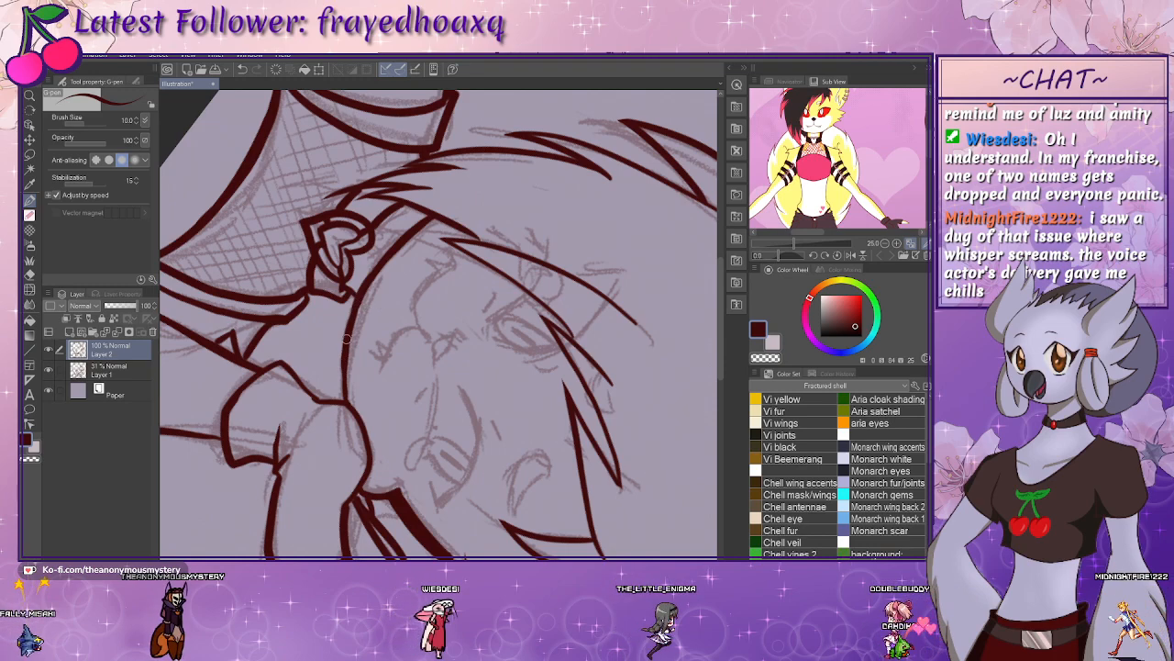
drag(347, 339, 344, 394)
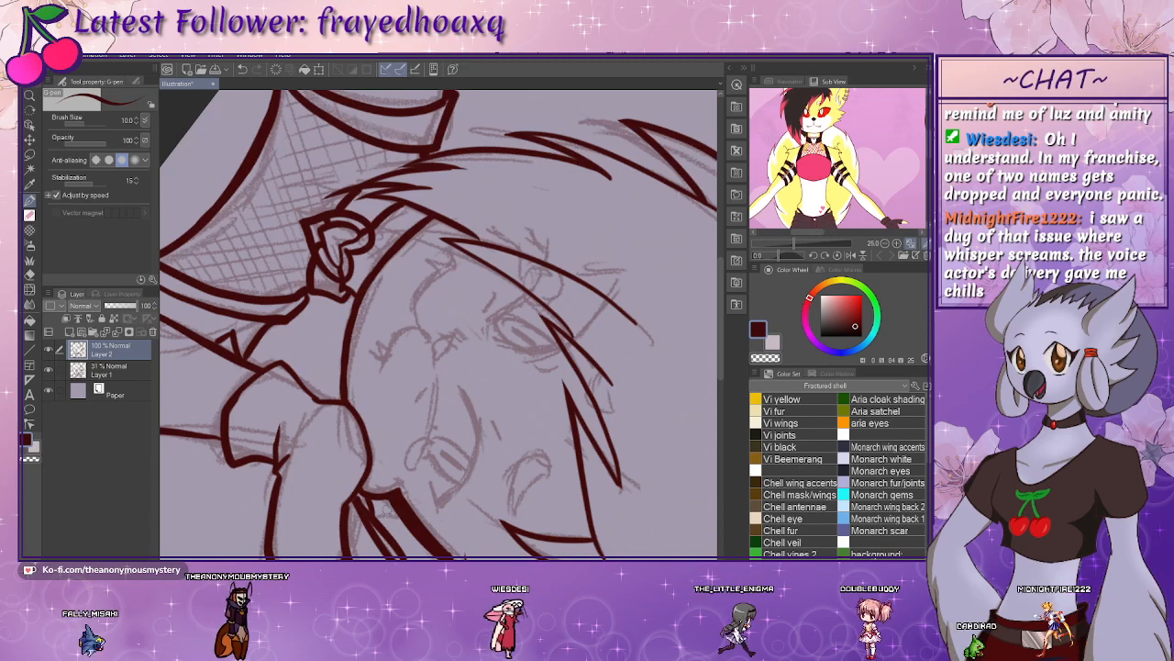
key(ctrl+at)
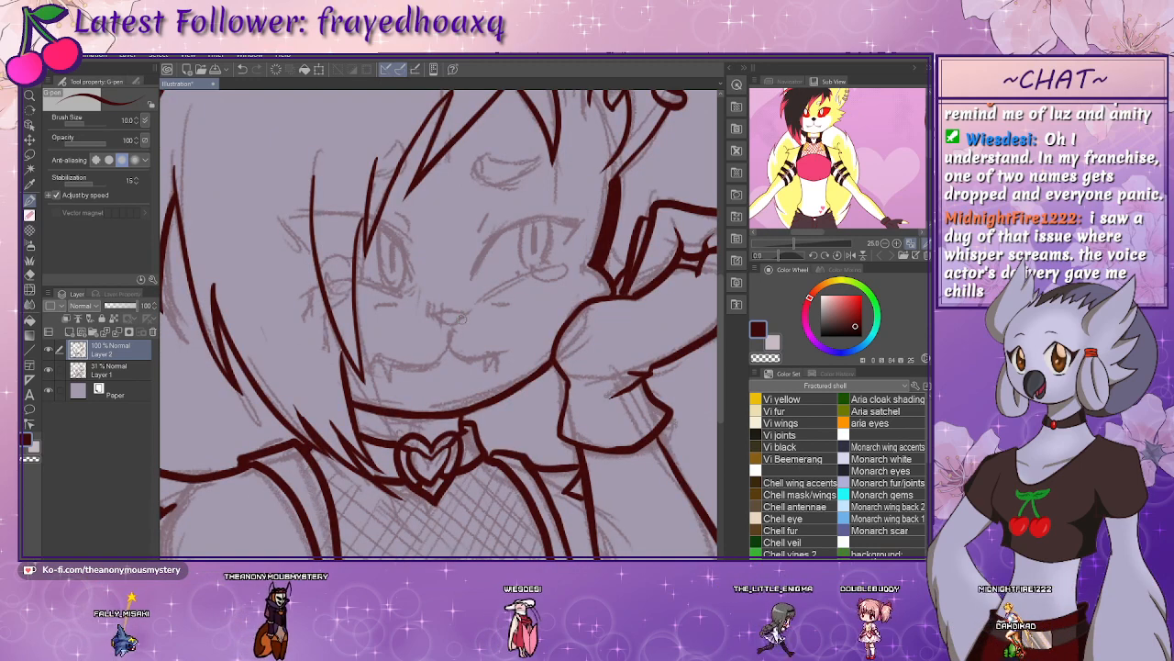
drag(460, 316, 454, 400)
drag(475, 327, 458, 367)
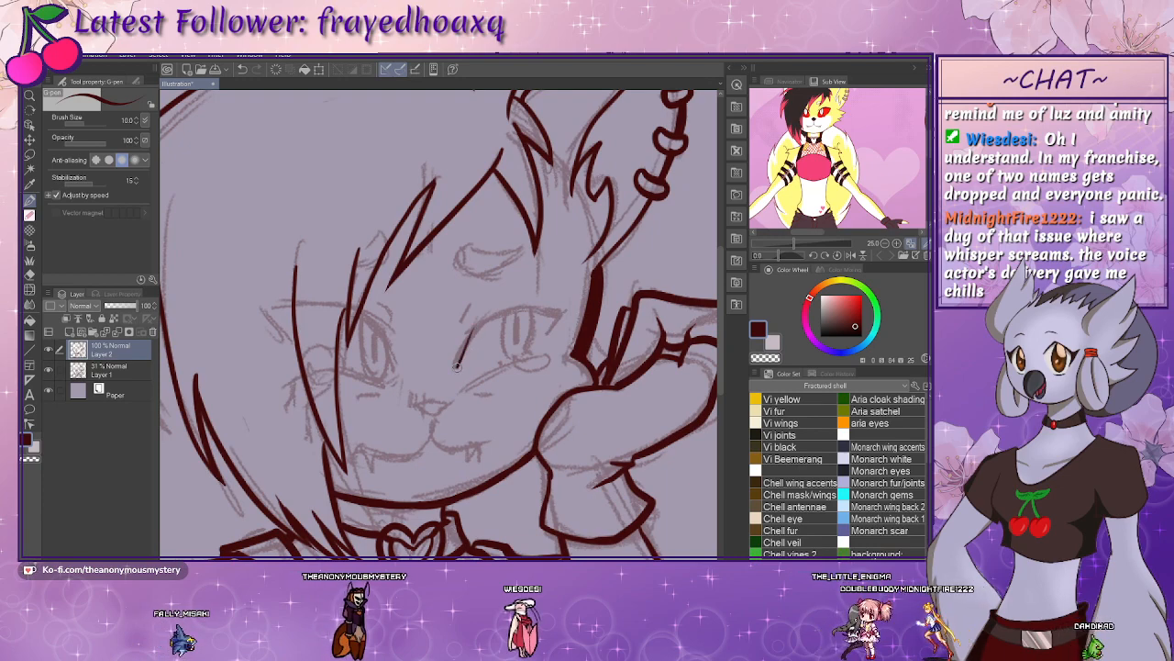
drag(469, 326, 532, 312)
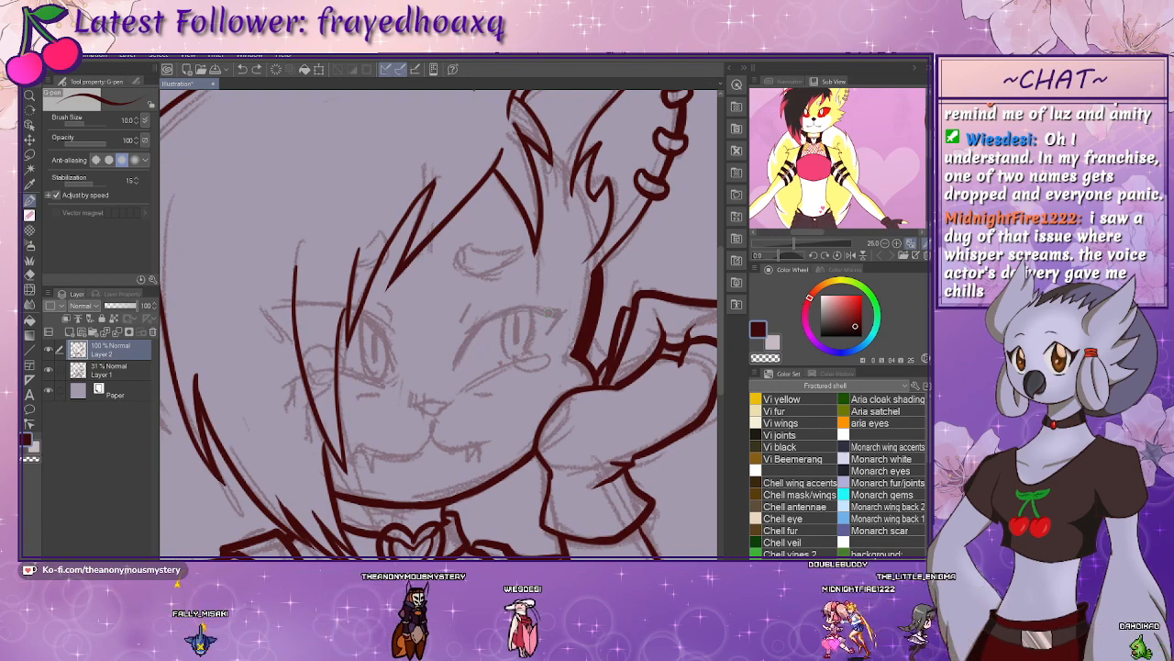
- Ink the crescent-shaped brow mark on the forehead and the visible bit of the matching mark beside the hair spikes
drag(445, 339, 453, 367)
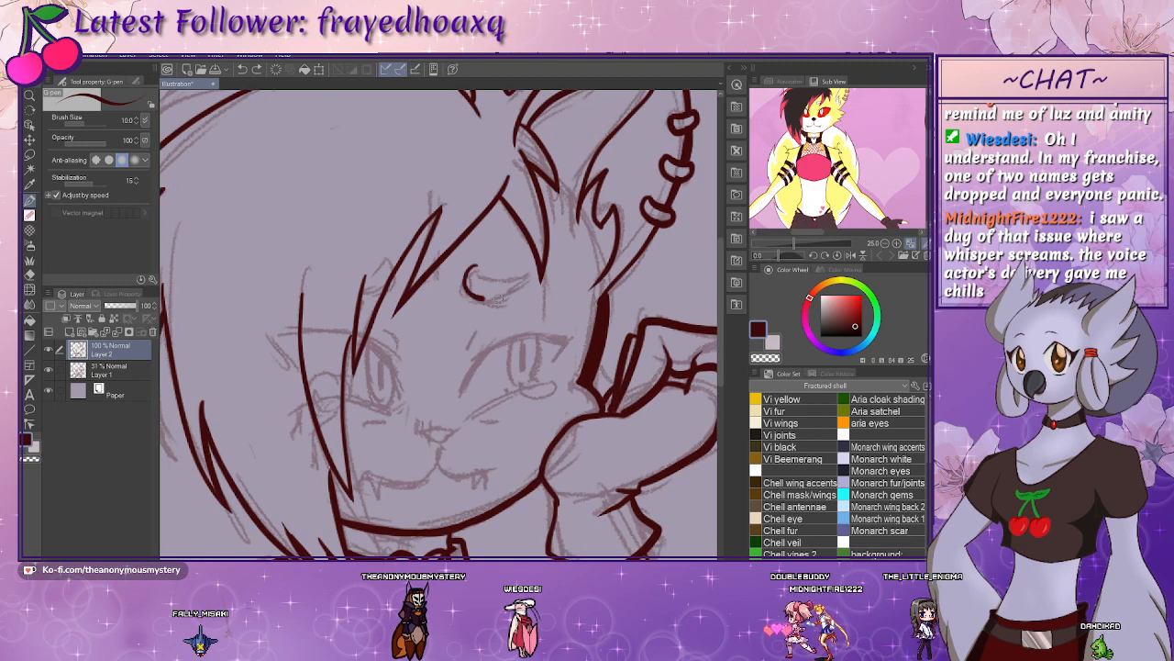
drag(465, 274, 524, 279)
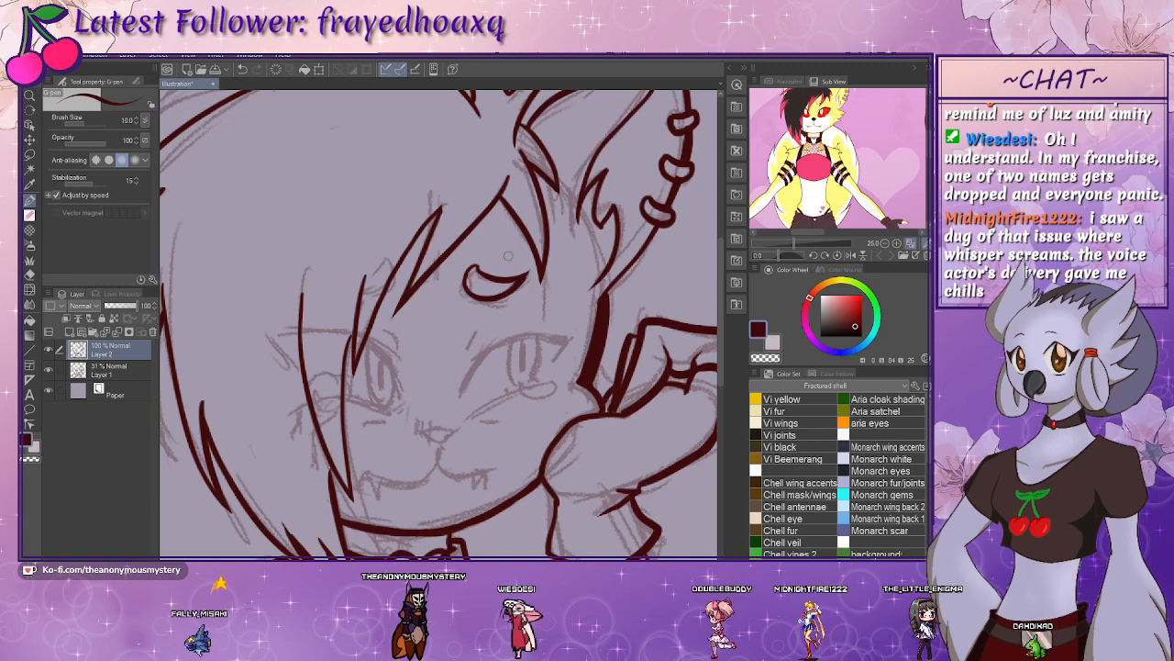
drag(399, 267, 387, 294)
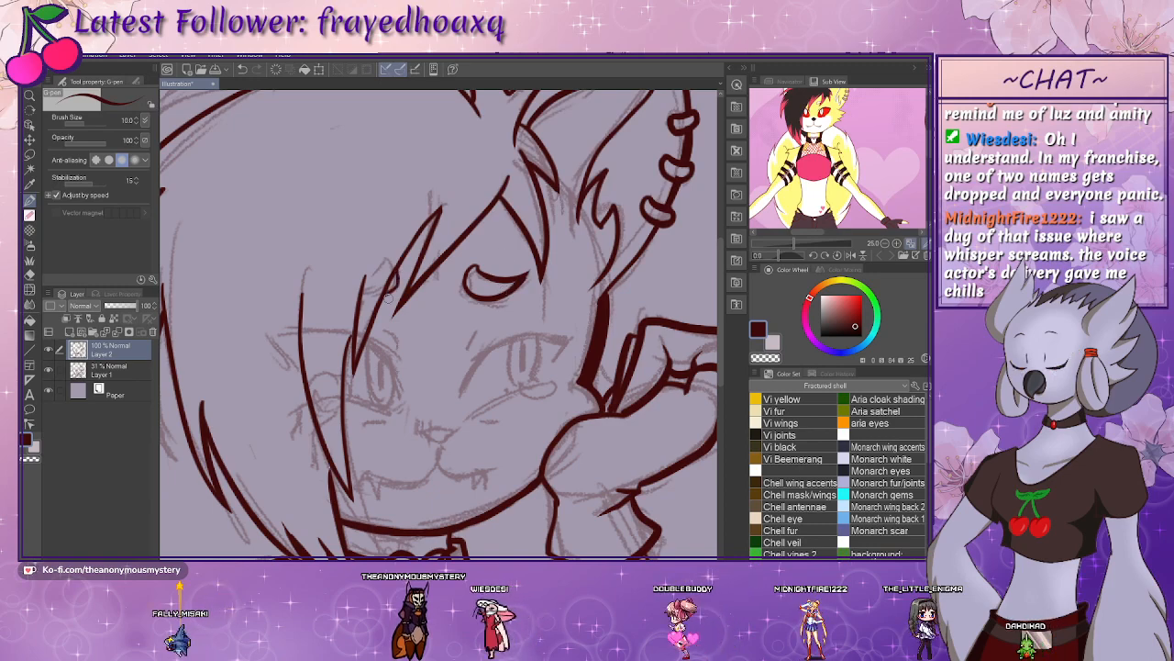
- Ink the upper eyelid with its pointed outer corner and the lower lid line of the eye nearest the raised hand
drag(496, 346, 464, 313)
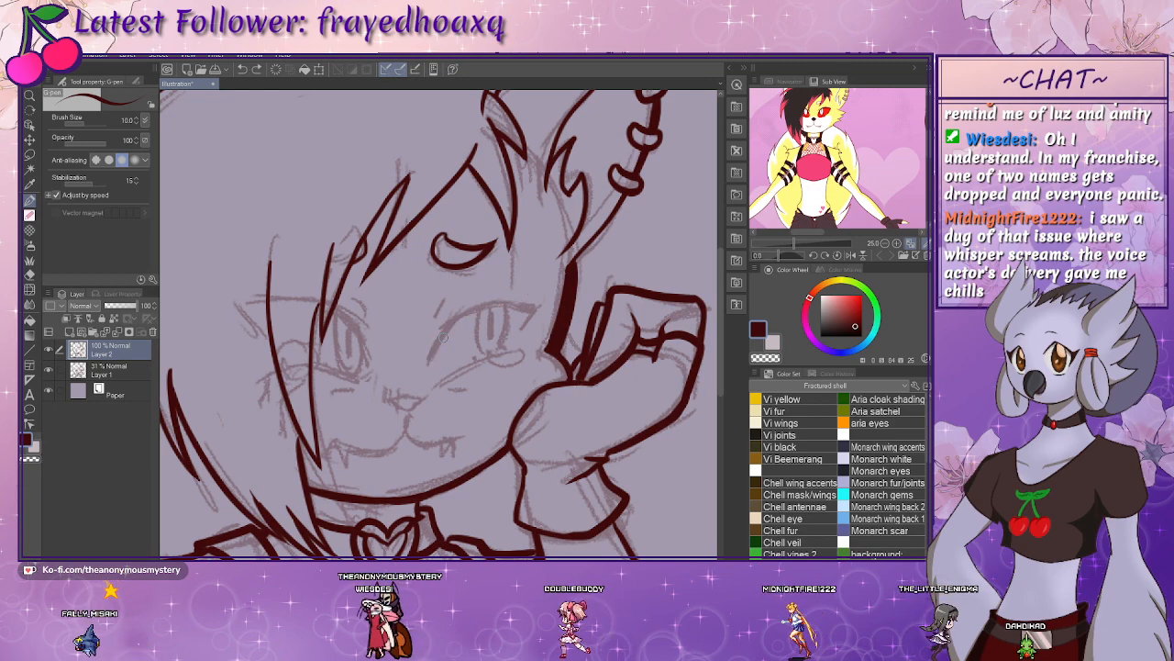
drag(431, 361, 478, 310)
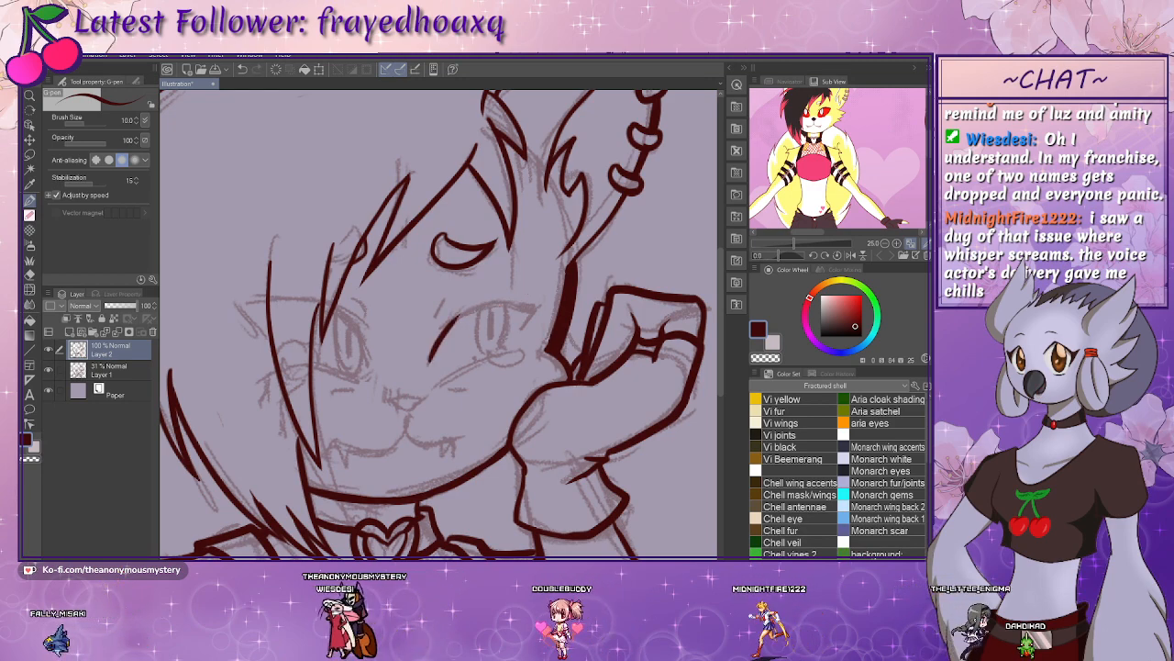
drag(229, 301, 292, 554)
drag(441, 301, 424, 376)
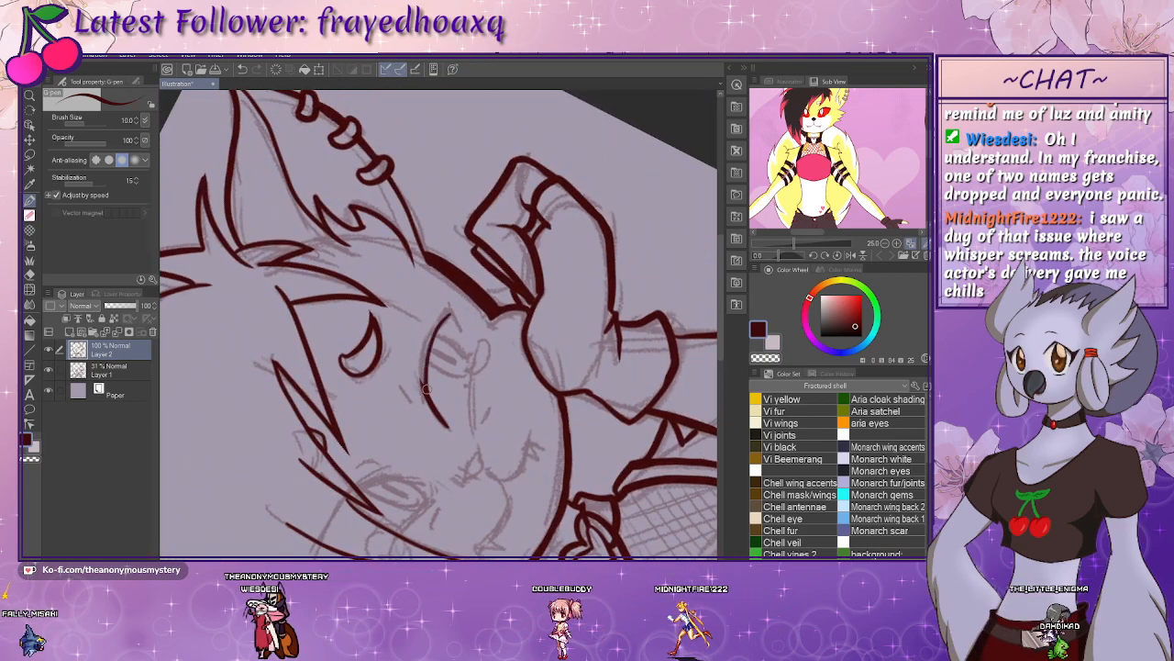
drag(449, 315, 422, 376)
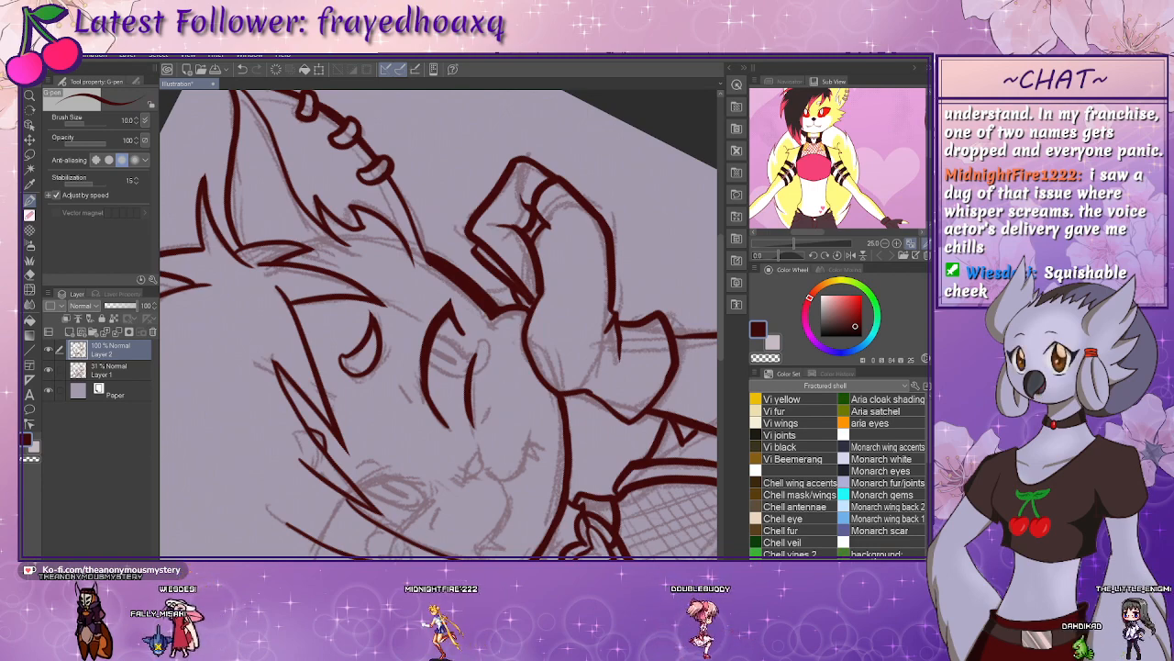
mouse_move(367, 459)
mouse_down()
mouse_move(326, 425)
mouse_move(305, 255)
mouse_move(292, 360)
mouse_up()
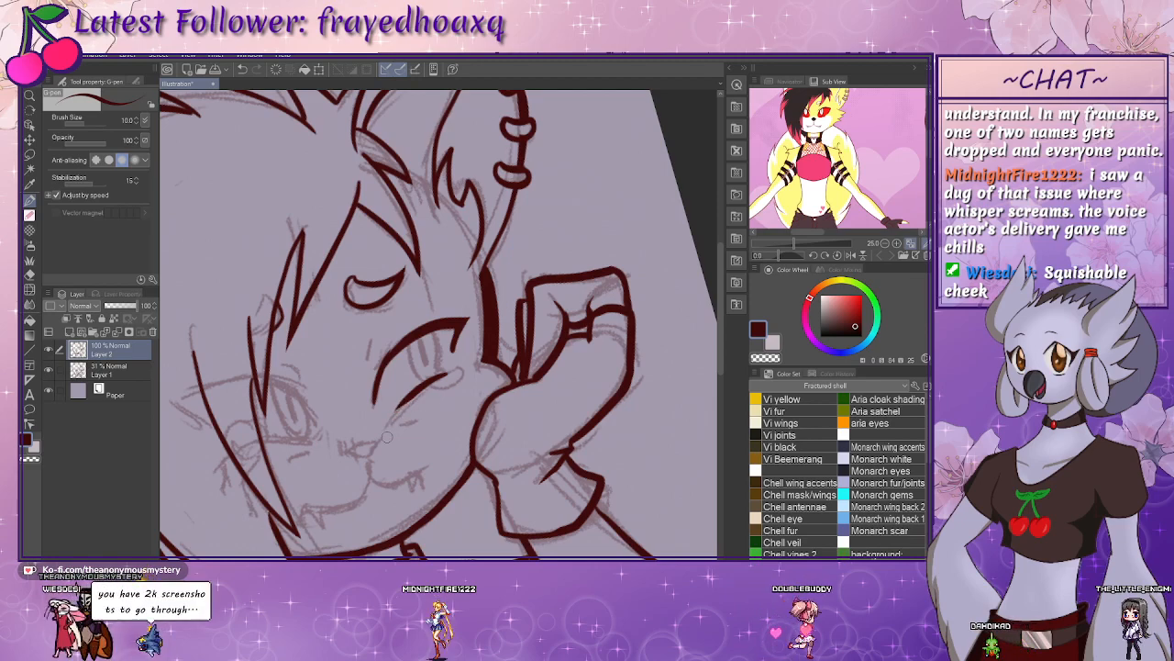
- Ink the iris of the eye nearest the raised hand and the small nose
mouse_move(382, 400)
mouse_down()
mouse_move(414, 354)
mouse_move(446, 360)
mouse_move(415, 372)
mouse_move(376, 358)
mouse_move(430, 330)
mouse_move(437, 360)
mouse_up()
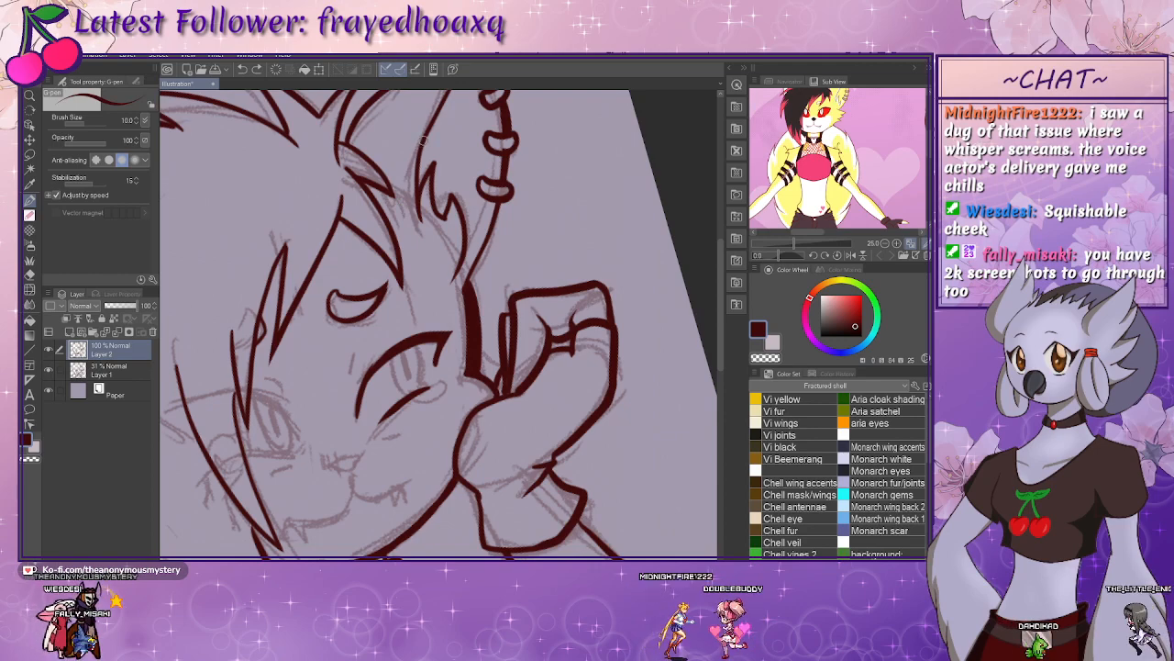
drag(447, 227, 472, 225)
key(asciicircum)
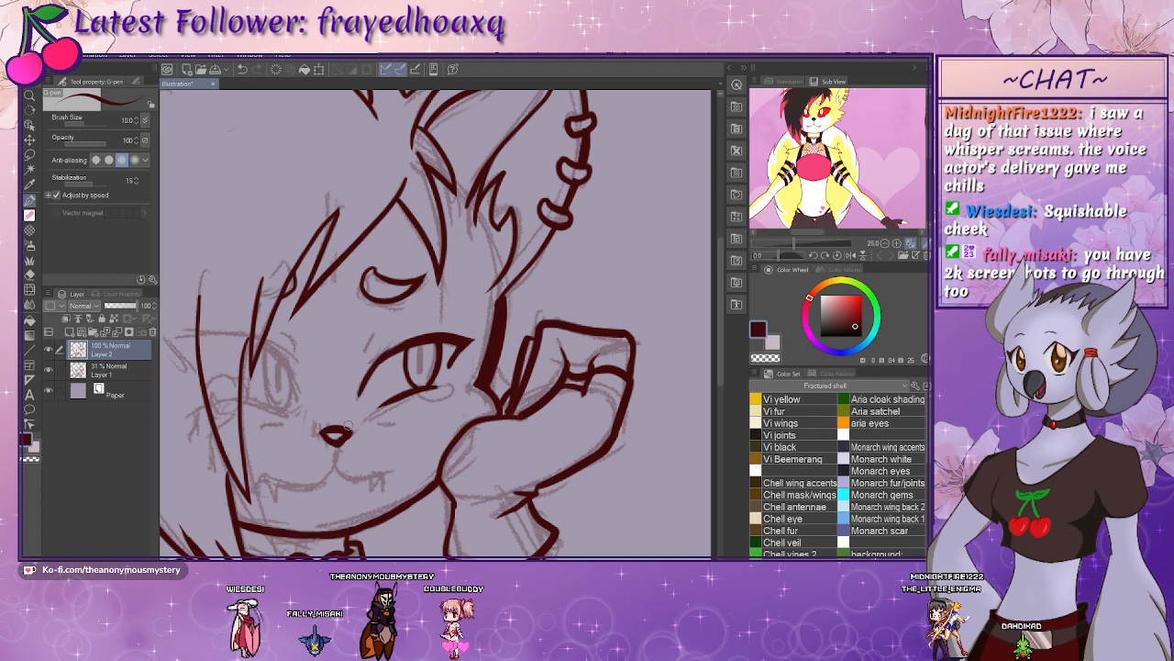
drag(348, 425, 432, 392)
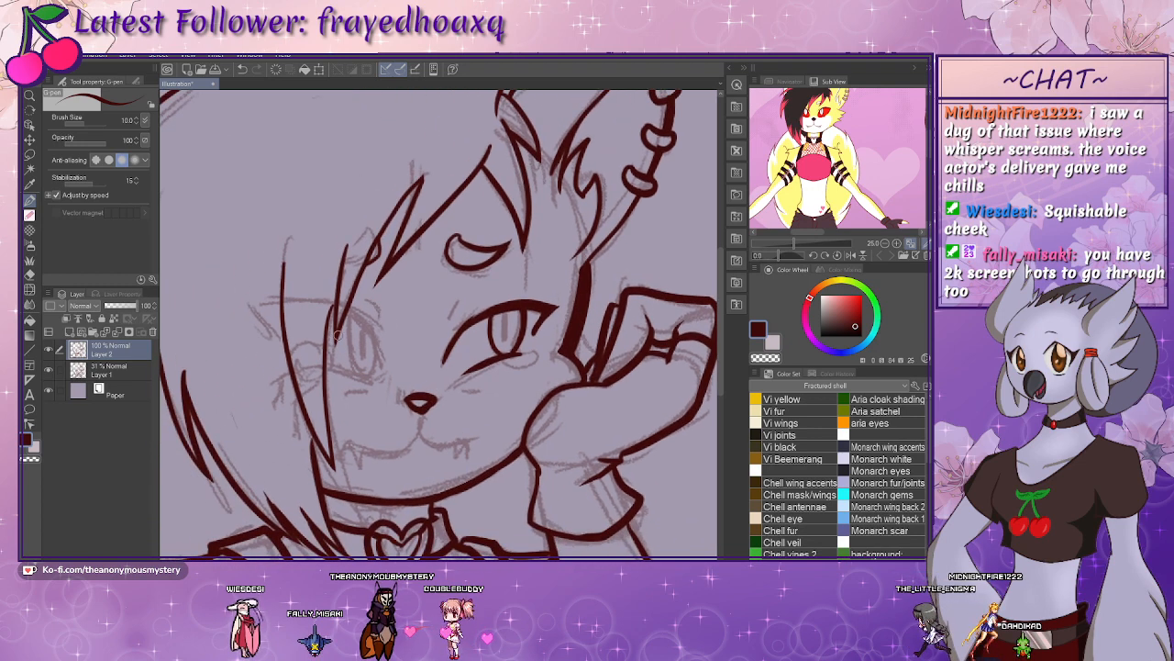
- Ink the lids and iris of the eye beside the hair spikes, plus the short brow stroke above it
drag(337, 334, 345, 382)
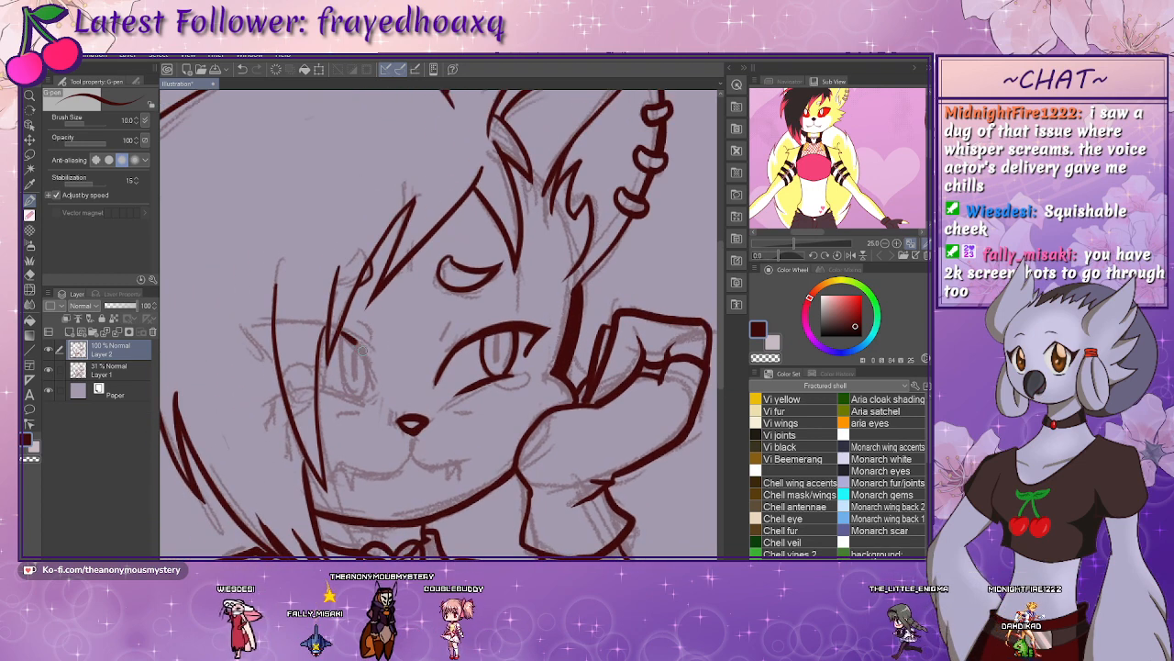
drag(319, 392, 365, 401)
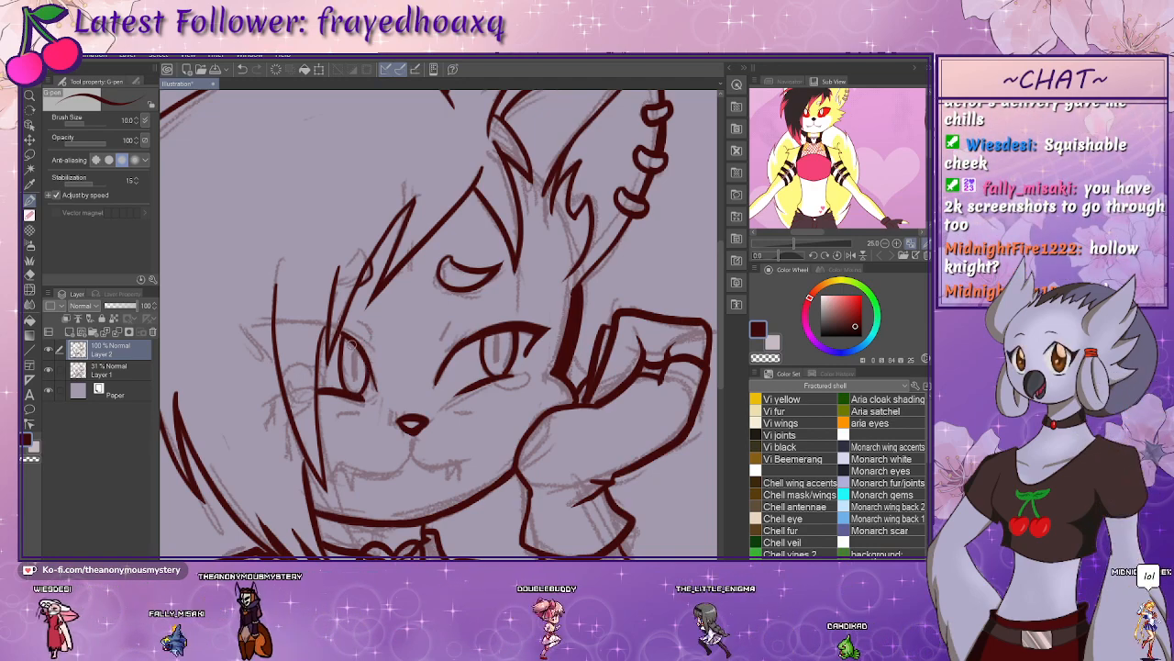
mouse_move(587, 385)
mouse_down()
mouse_move(491, 188)
mouse_move(473, 184)
mouse_up()
drag(512, 379, 500, 335)
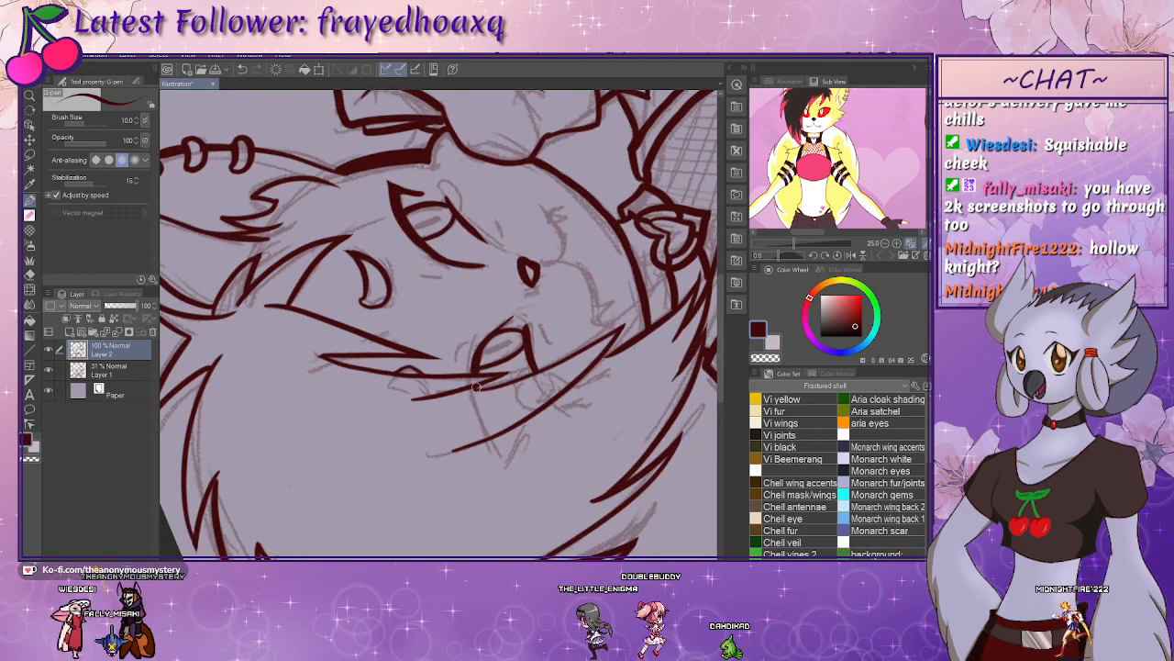
drag(497, 313, 483, 348)
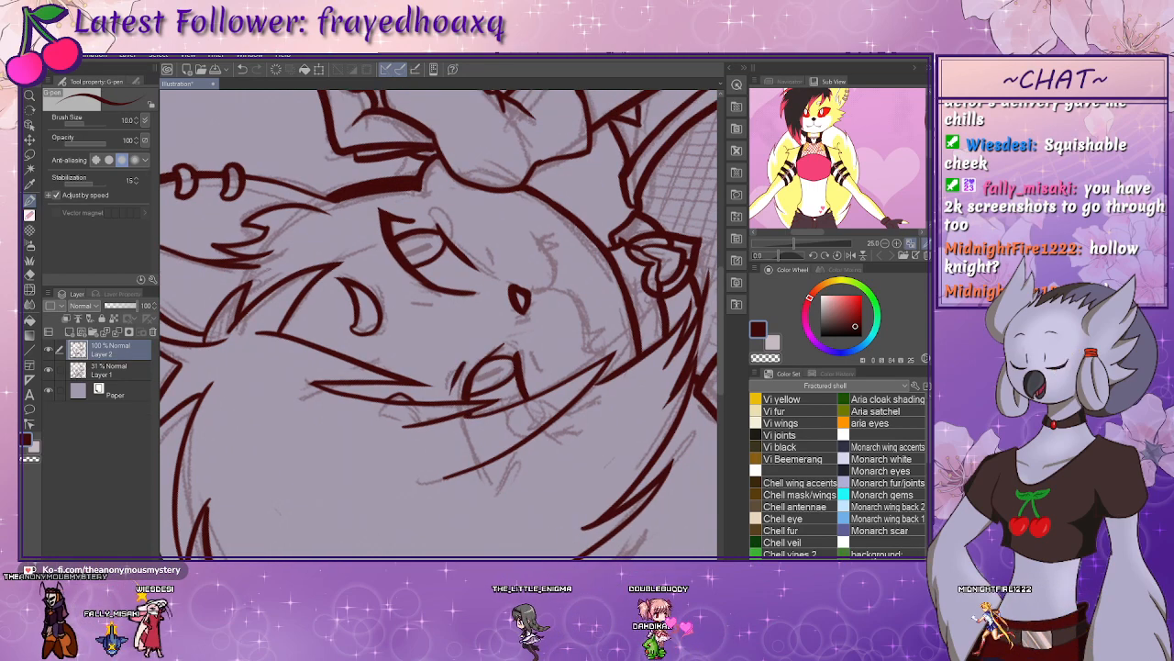
mouse_move(410, 229)
mouse_down()
mouse_move(510, 364)
mouse_move(509, 327)
mouse_move(495, 318)
mouse_up()
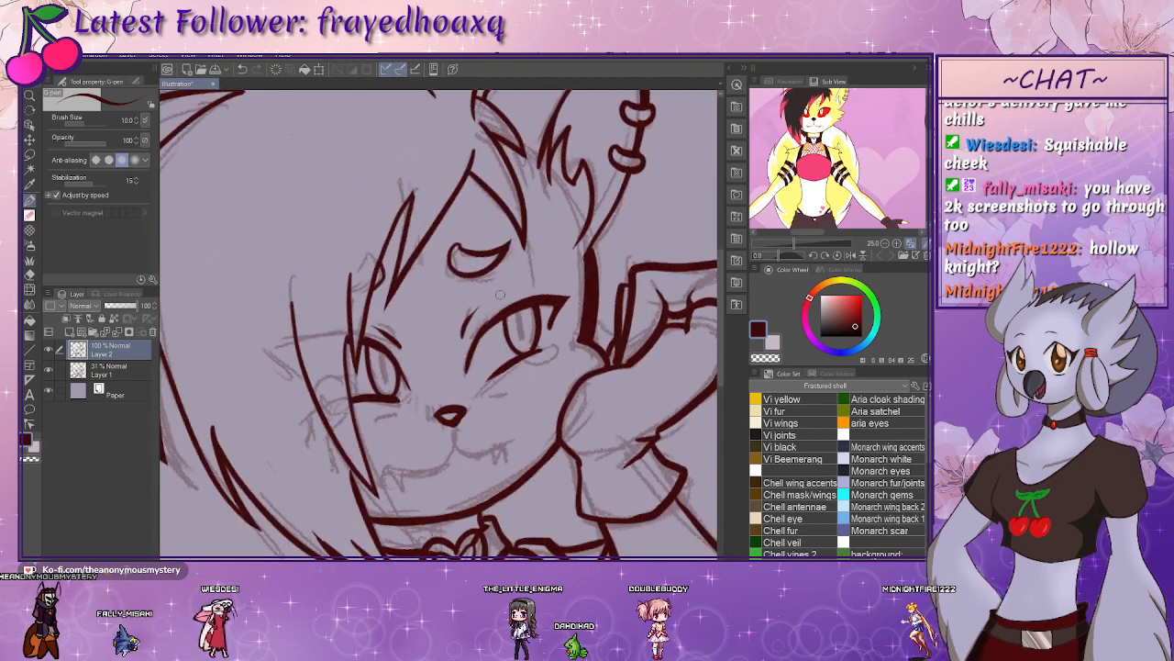
- Ink the curved mouth below the nose with a small fang at each end and the short lower-lip mark
drag(496, 384, 473, 313)
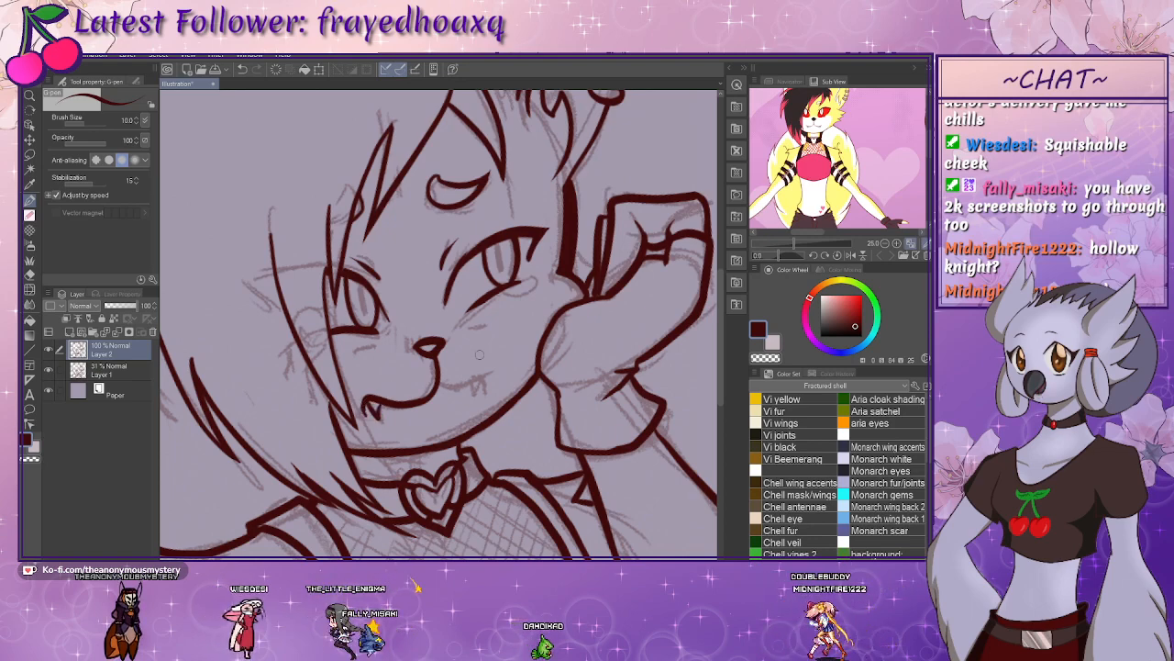
mouse_move(465, 384)
mouse_down()
mouse_move(487, 374)
mouse_move(479, 389)
mouse_move(482, 374)
mouse_up()
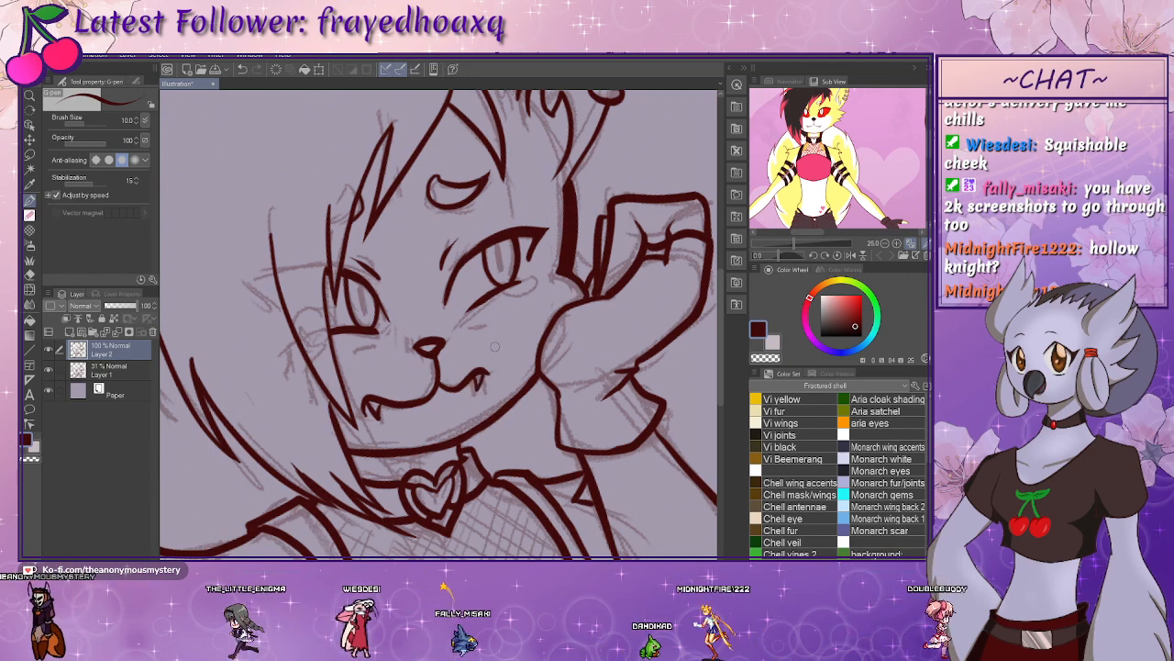
drag(432, 412, 449, 408)
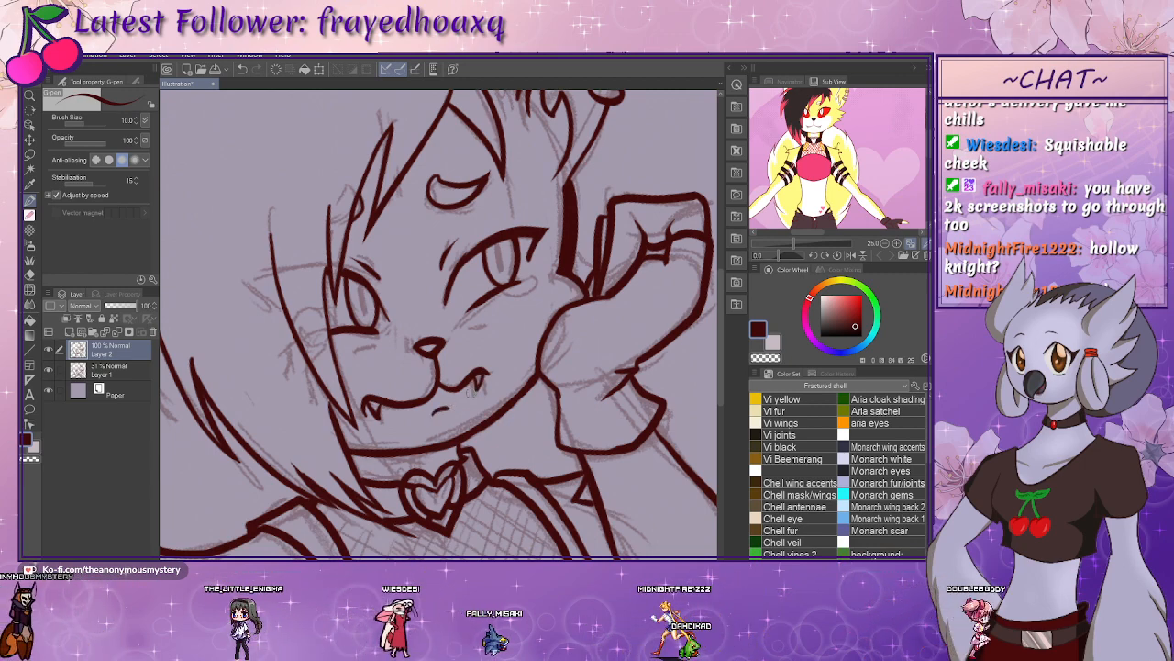
- Thicken the ink lines along the jaw, at the choker edge beneath it and on the shoulder strap
mouse_move(501, 324)
mouse_down()
mouse_move(415, 406)
mouse_move(449, 410)
mouse_move(502, 383)
mouse_up()
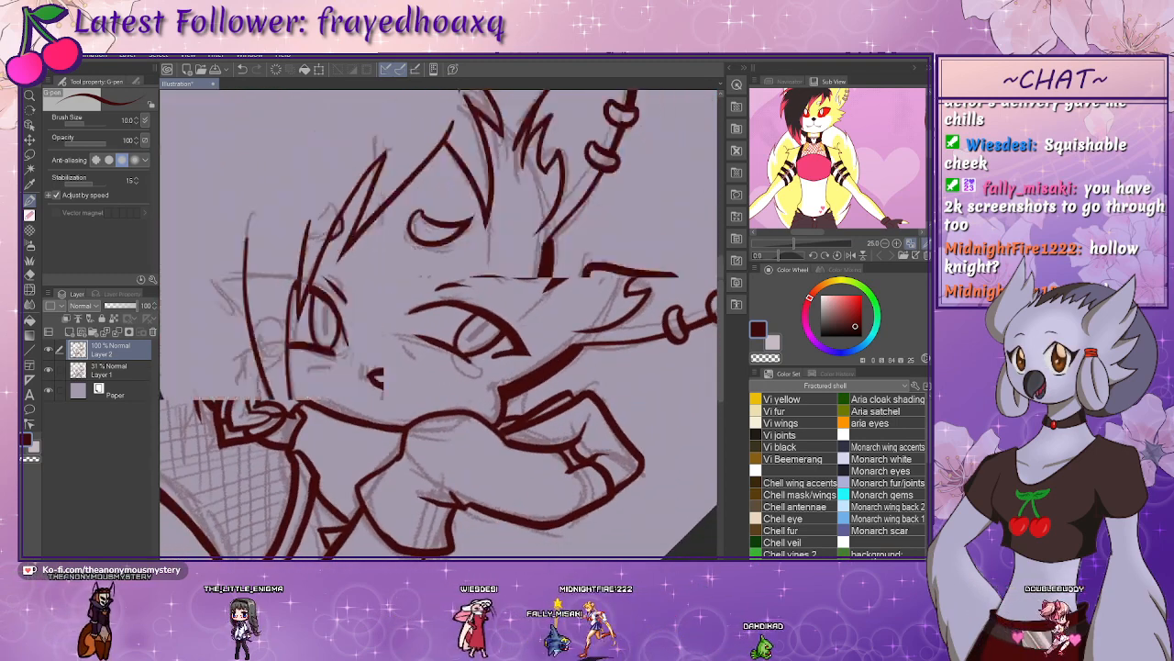
drag(382, 497, 479, 495)
drag(549, 304, 483, 351)
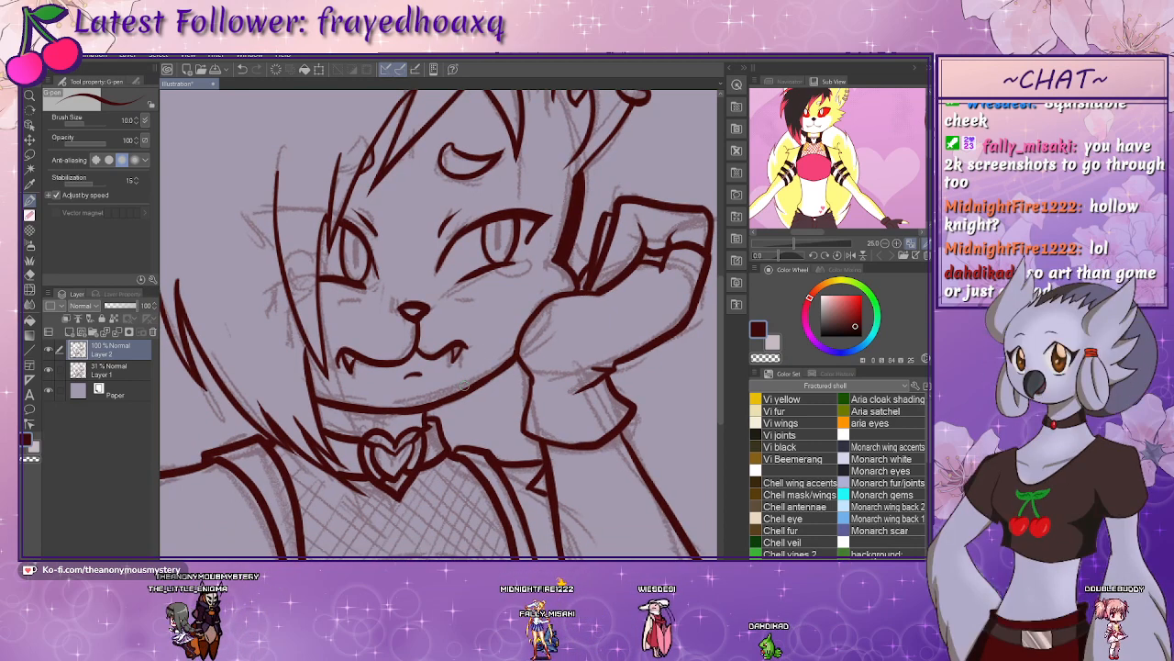
drag(429, 393, 461, 371)
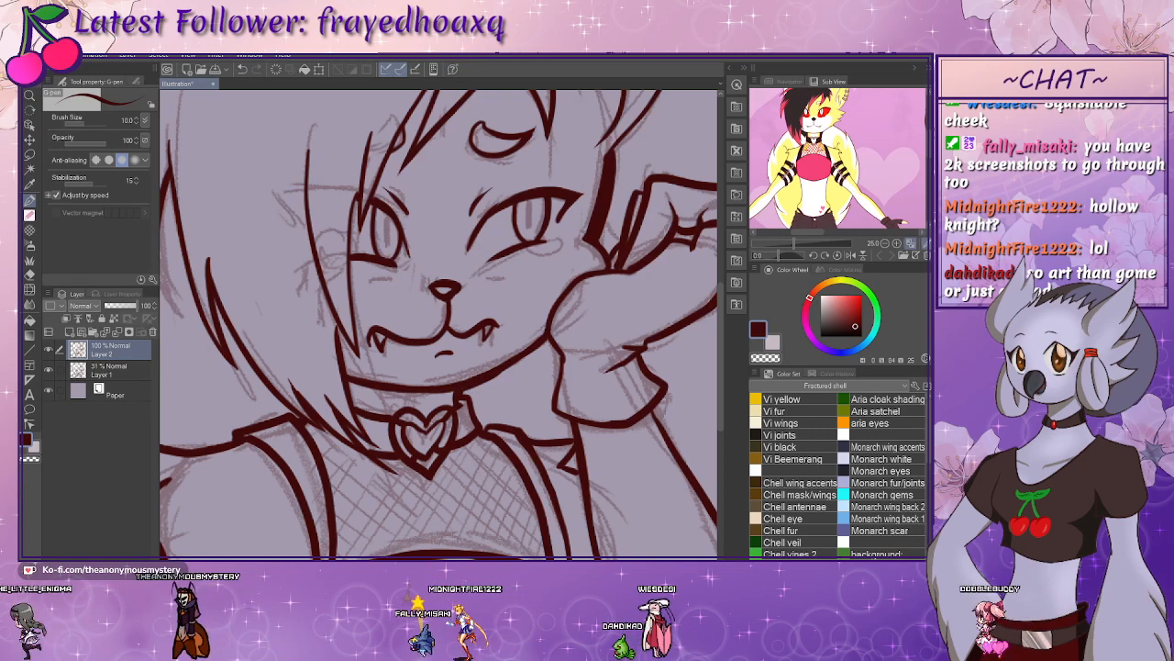
drag(446, 403, 385, 268)
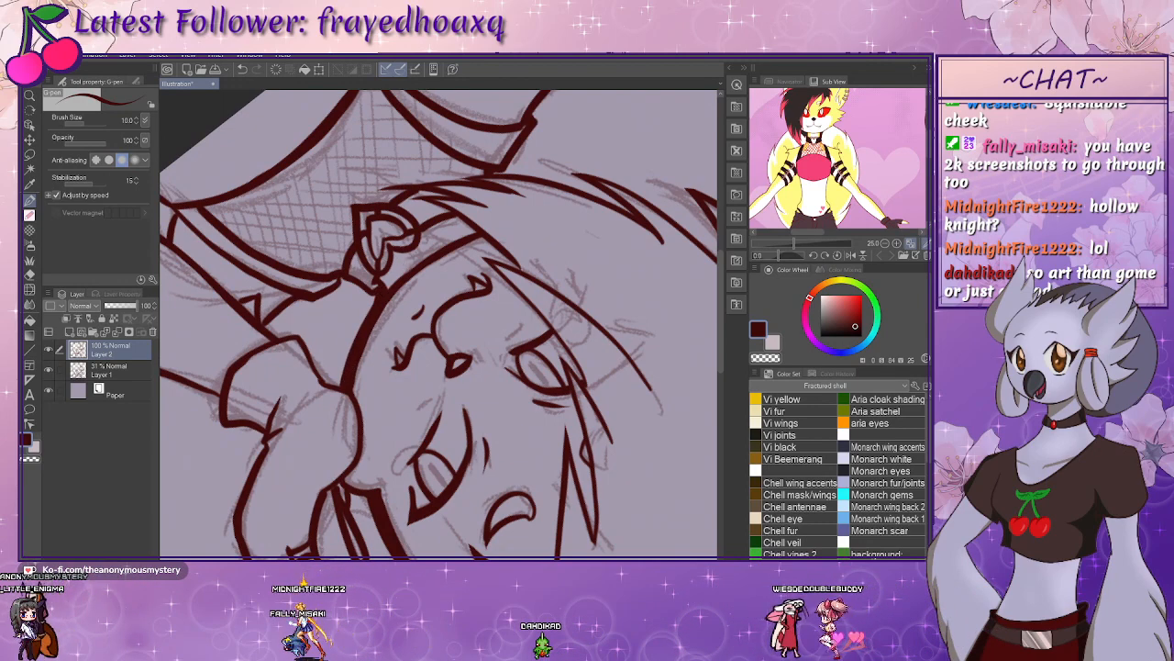
key(ctrl+@)
mouse_move(507, 397)
mouse_down()
mouse_move(404, 355)
mouse_move(385, 377)
mouse_move(473, 432)
mouse_move(558, 432)
mouse_up()
drag(469, 422, 551, 383)
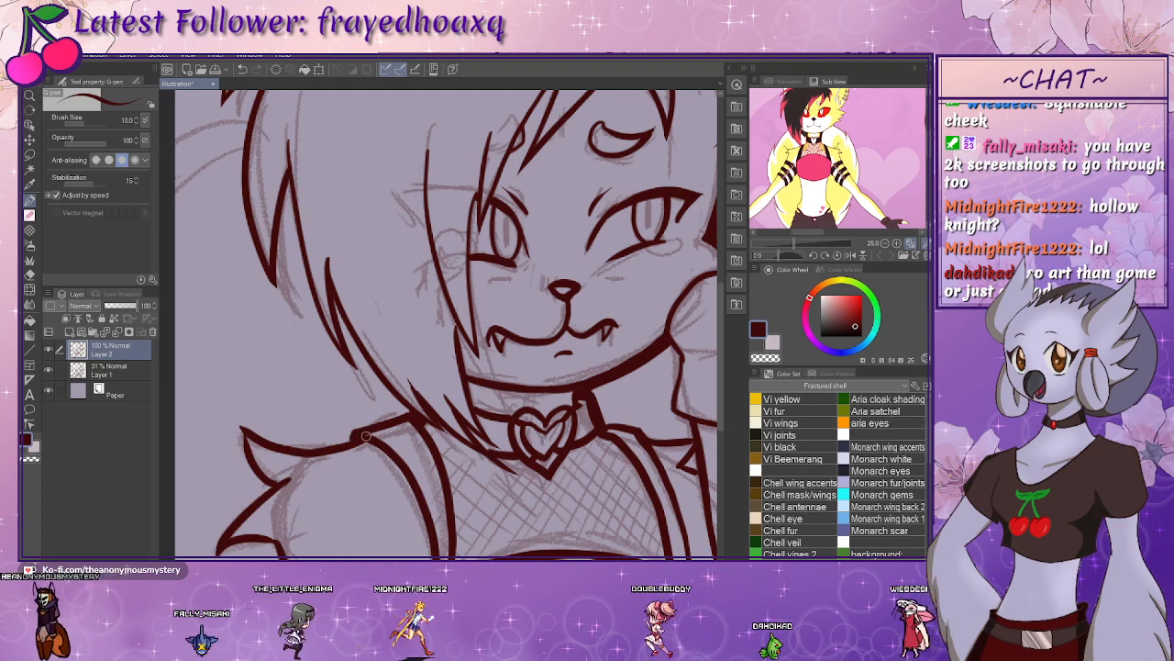
drag(371, 424, 418, 402)
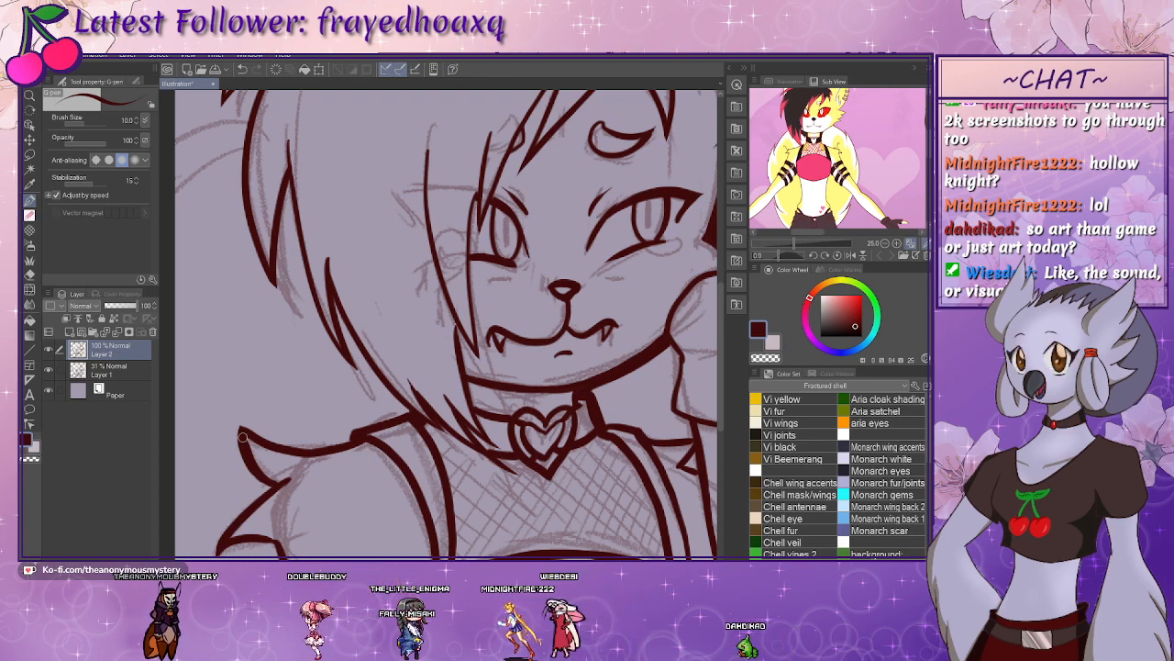
- Ink the narrow vertical slit pupils inside both eyes
drag(441, 441, 380, 342)
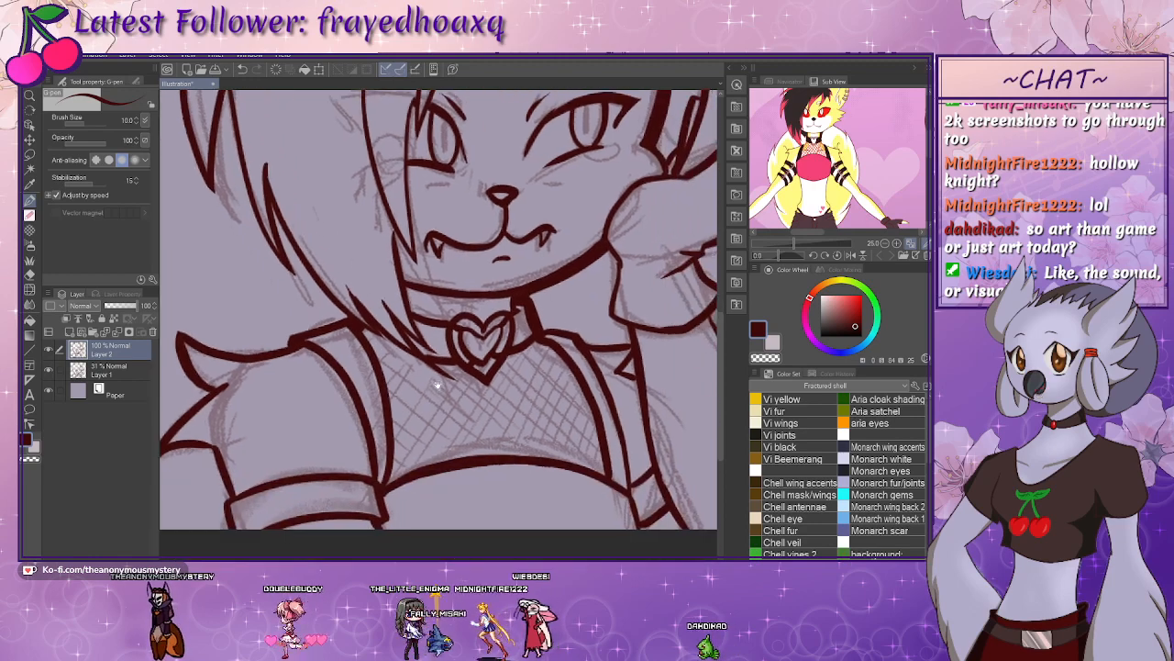
mouse_move(535, 400)
mouse_down()
mouse_move(401, 435)
mouse_move(385, 425)
mouse_move(425, 432)
mouse_move(506, 396)
mouse_move(489, 427)
mouse_move(488, 410)
mouse_up()
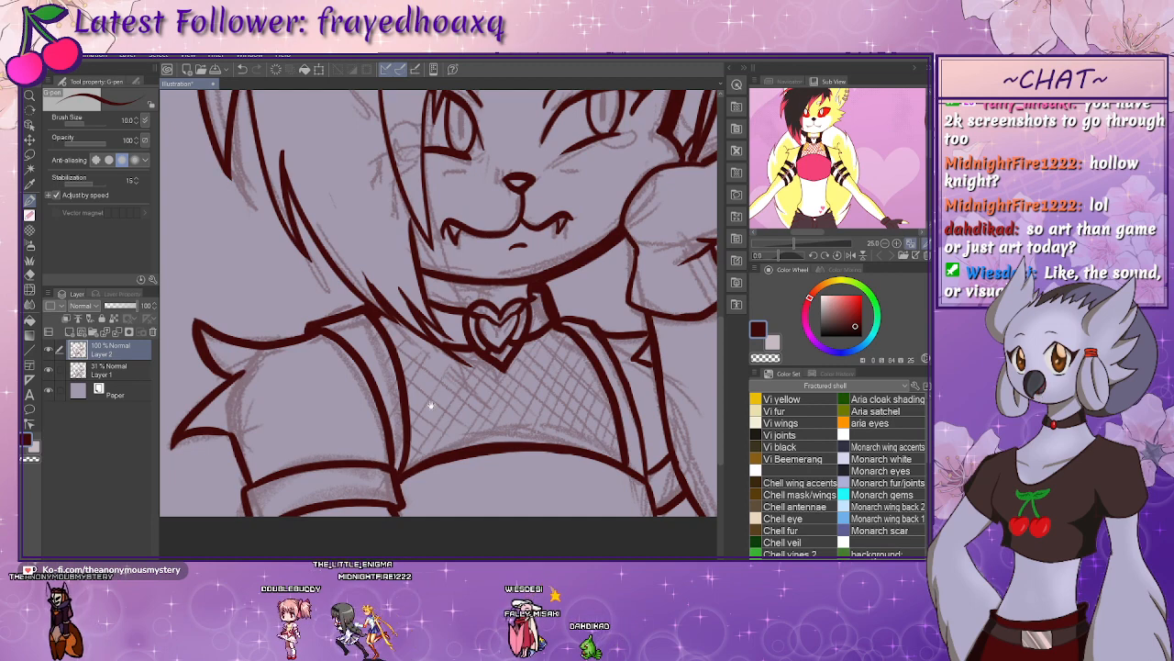
drag(444, 389, 424, 446)
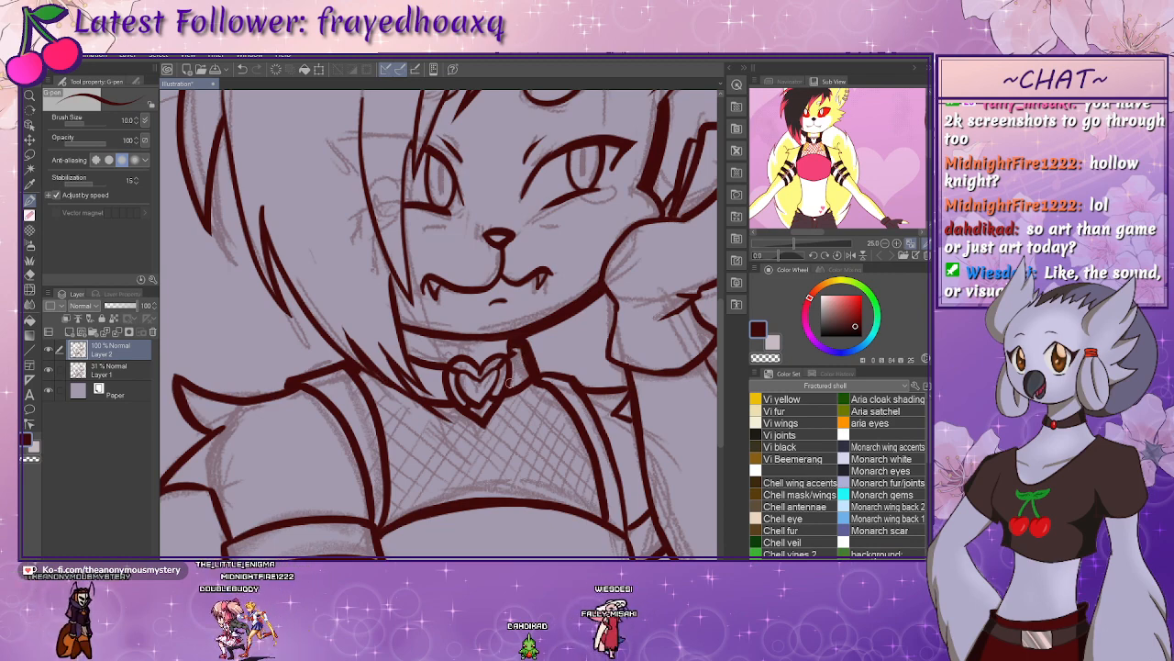
drag(498, 351, 481, 528)
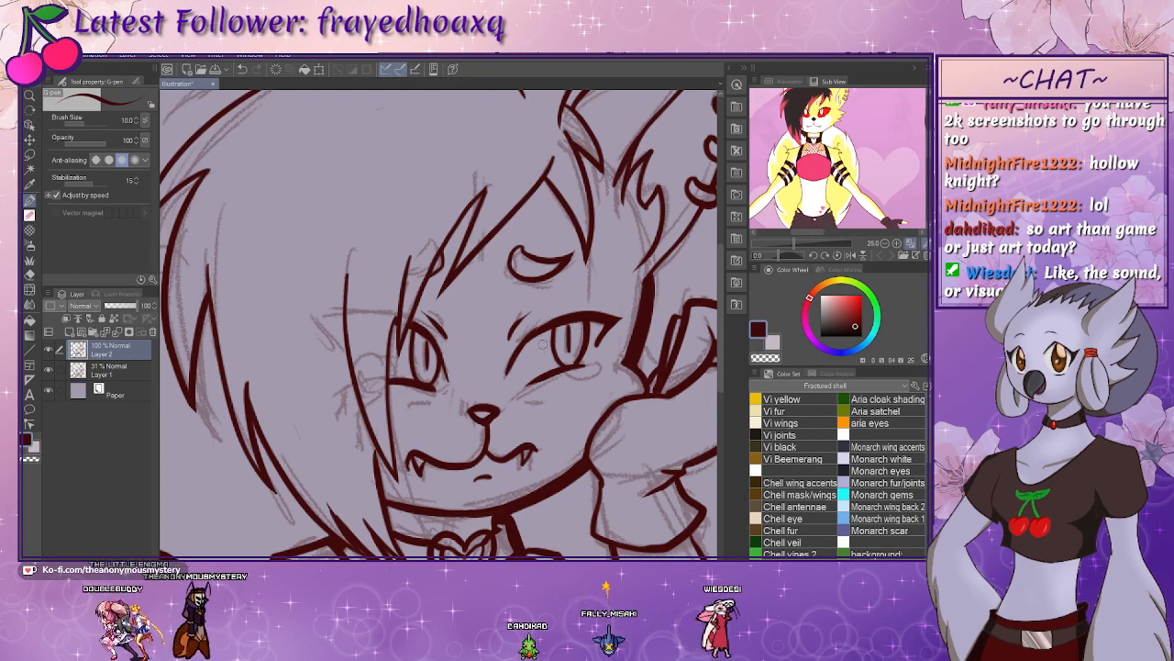
mouse_move(567, 394)
mouse_down()
mouse_move(554, 322)
mouse_move(420, 292)
mouse_move(401, 271)
mouse_up()
drag(471, 377, 469, 311)
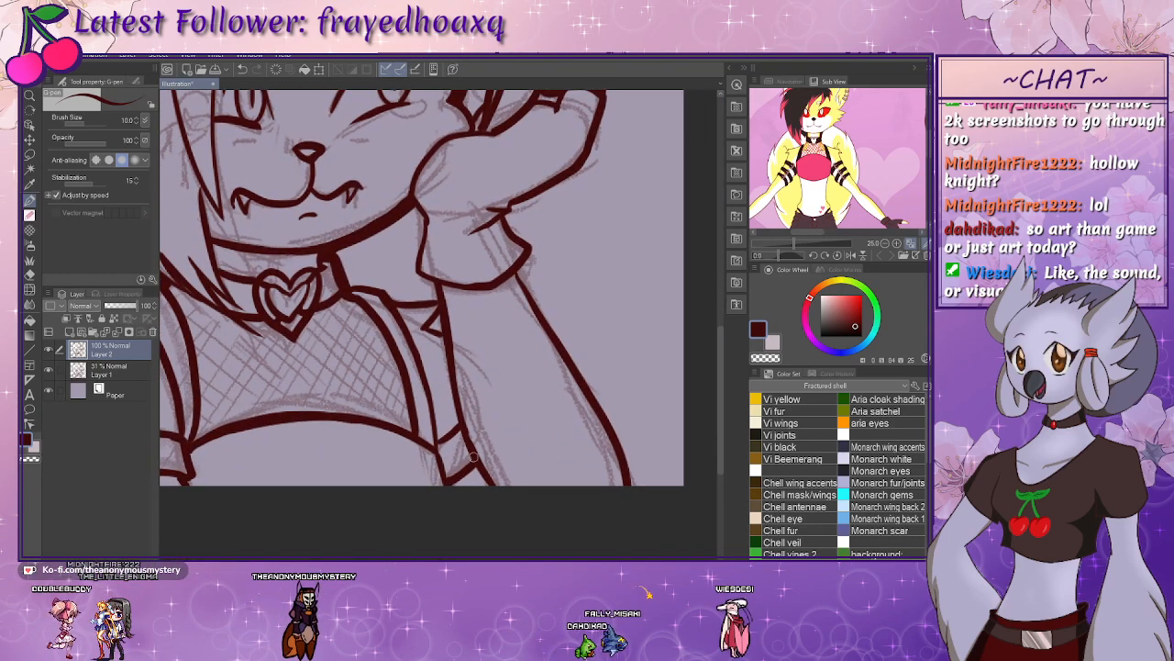
mouse_move(472, 376)
mouse_down()
mouse_move(529, 453)
mouse_move(600, 511)
mouse_up()
drag(505, 293, 566, 494)
mouse_move(525, 371)
mouse_down()
mouse_move(477, 422)
mouse_move(525, 366)
mouse_move(495, 356)
mouse_move(424, 284)
mouse_up()
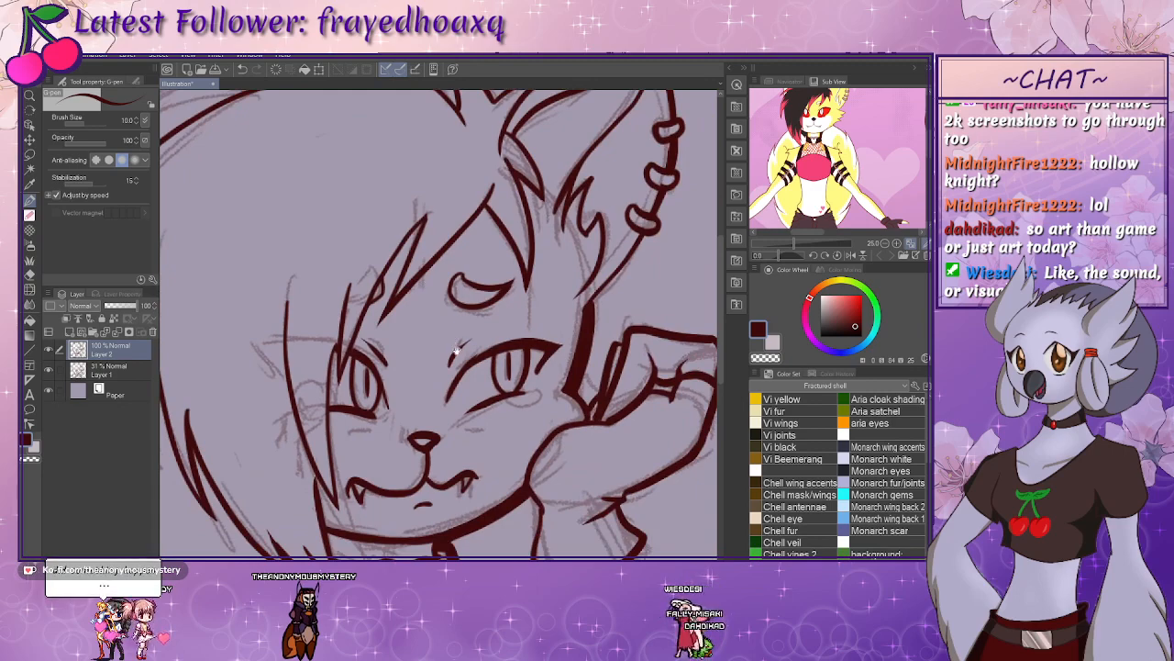
drag(455, 351, 455, 327)
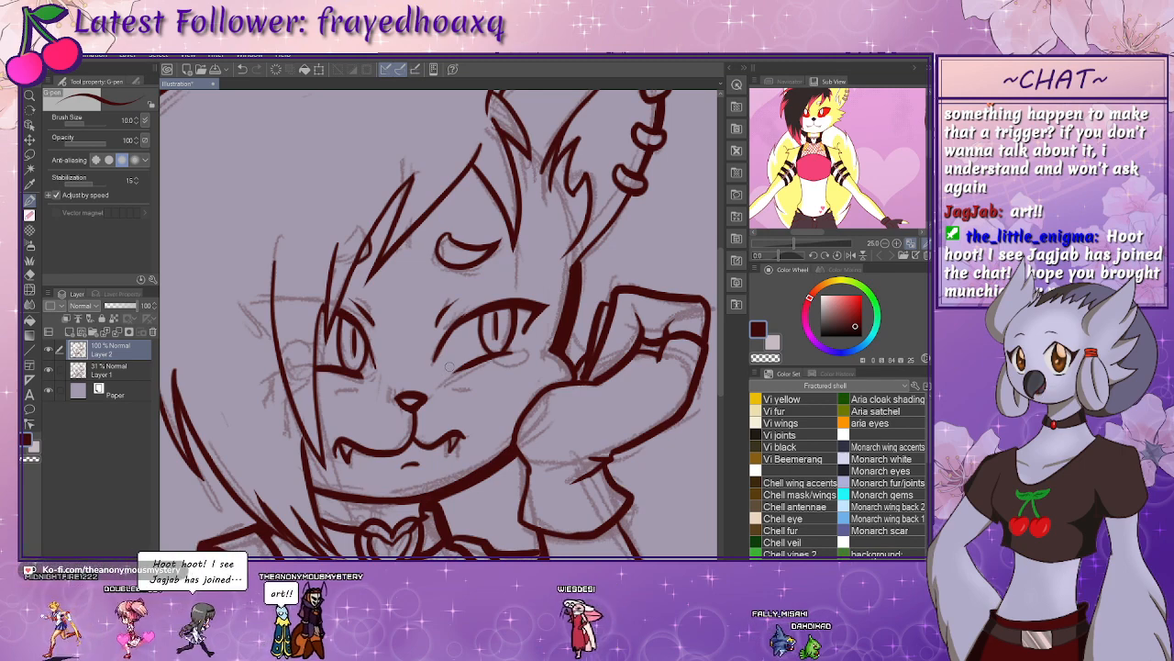
drag(452, 329, 558, 393)
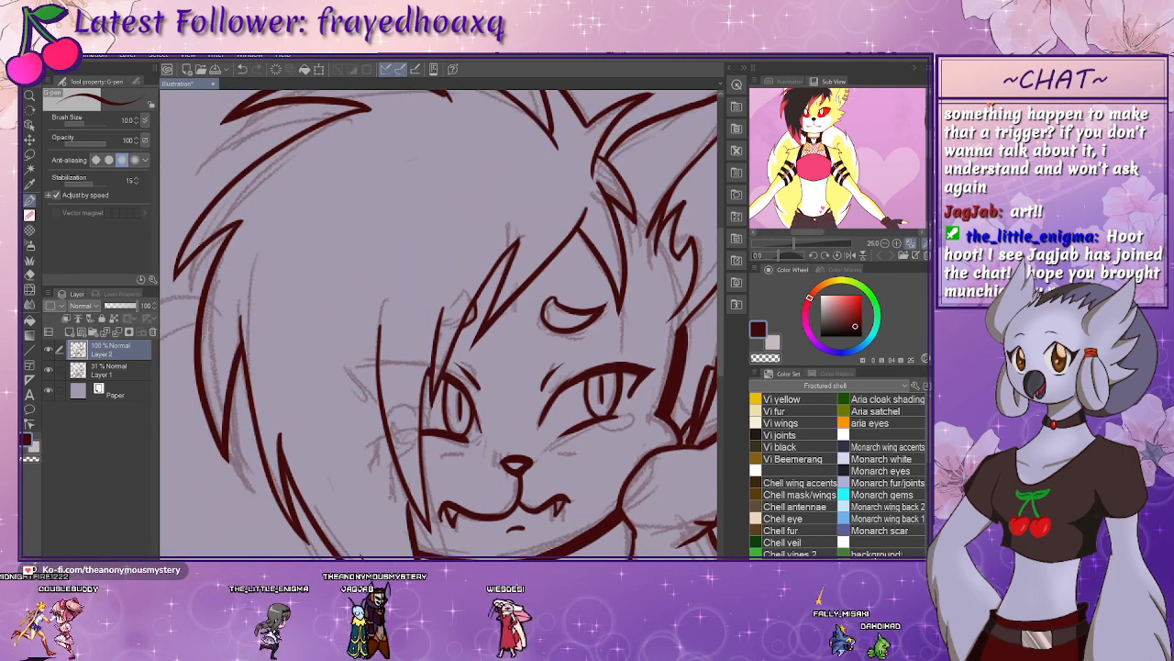
- Add a new raster layer above the inked line-art layer
scroll(314, 285, down, 4)
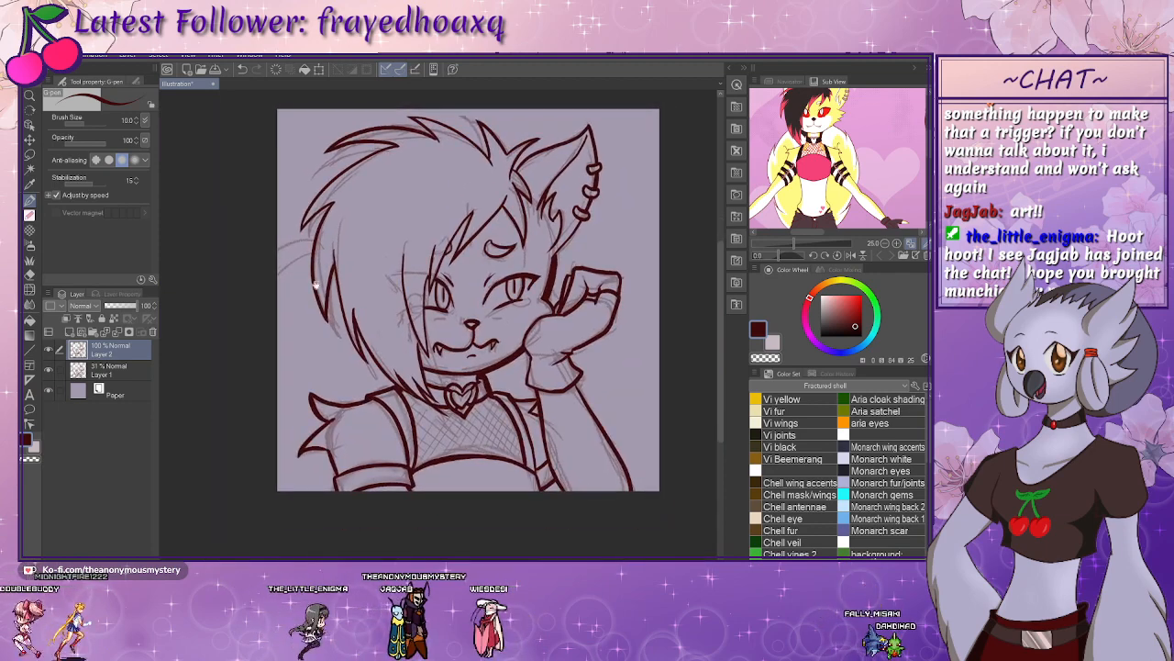
drag(315, 286, 311, 307)
click(69, 332)
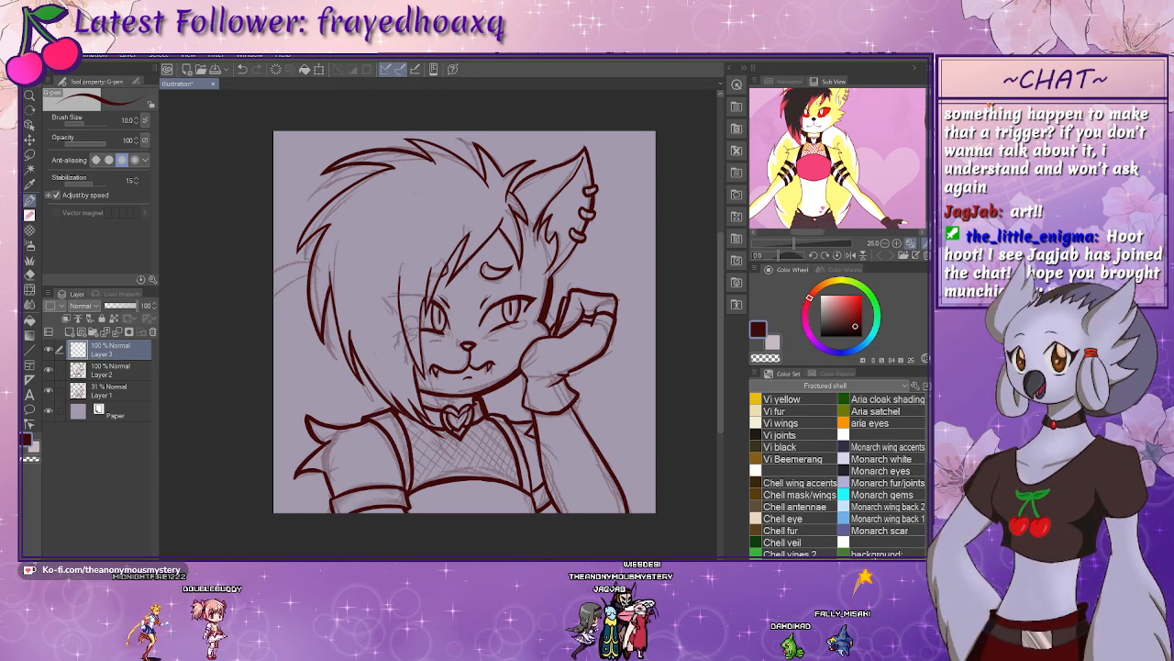
- Ink the curved outline emerging behind the hair and the jagged fur tips between it and the shoulder
drag(314, 258, 262, 309)
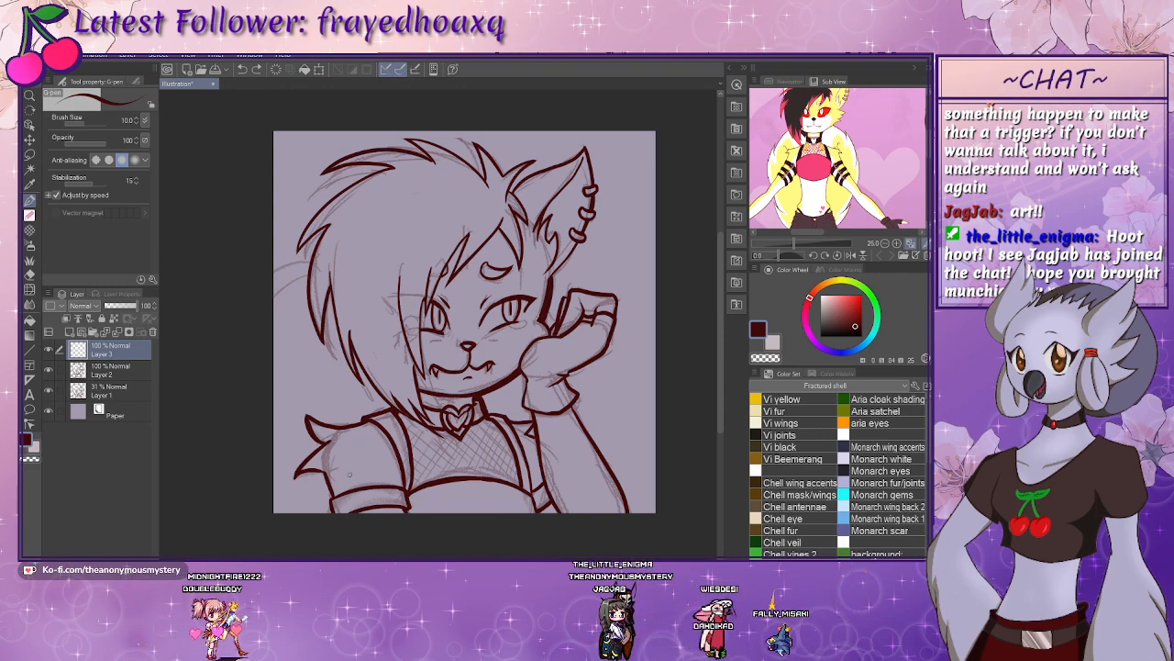
drag(285, 295, 385, 470)
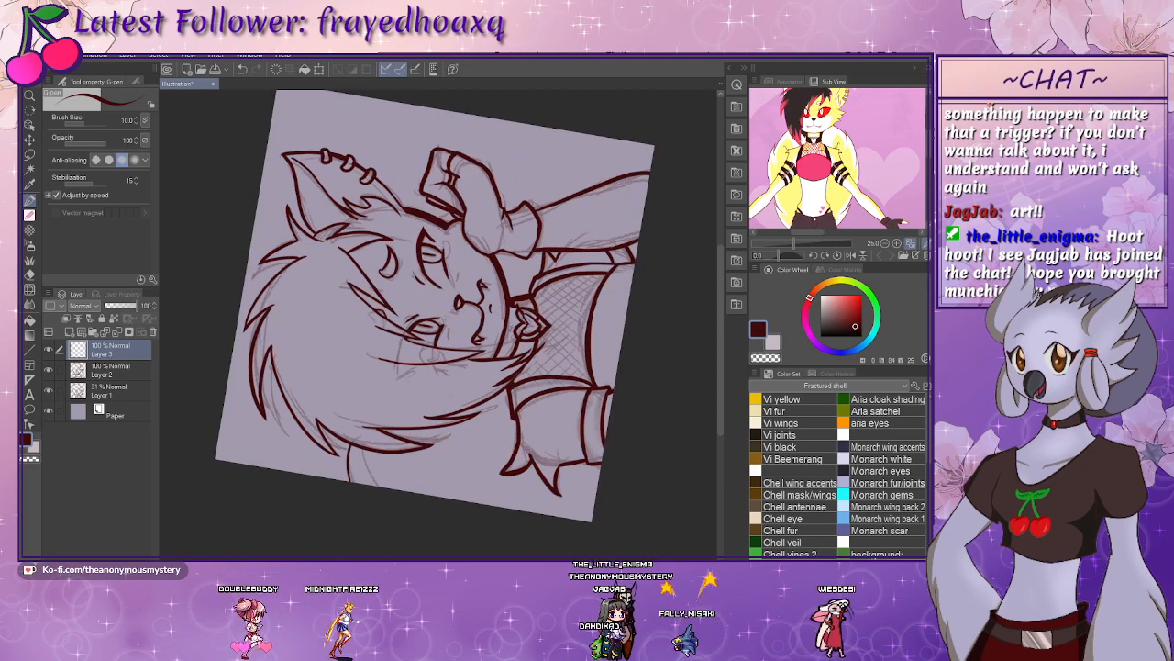
double_click(340, 548)
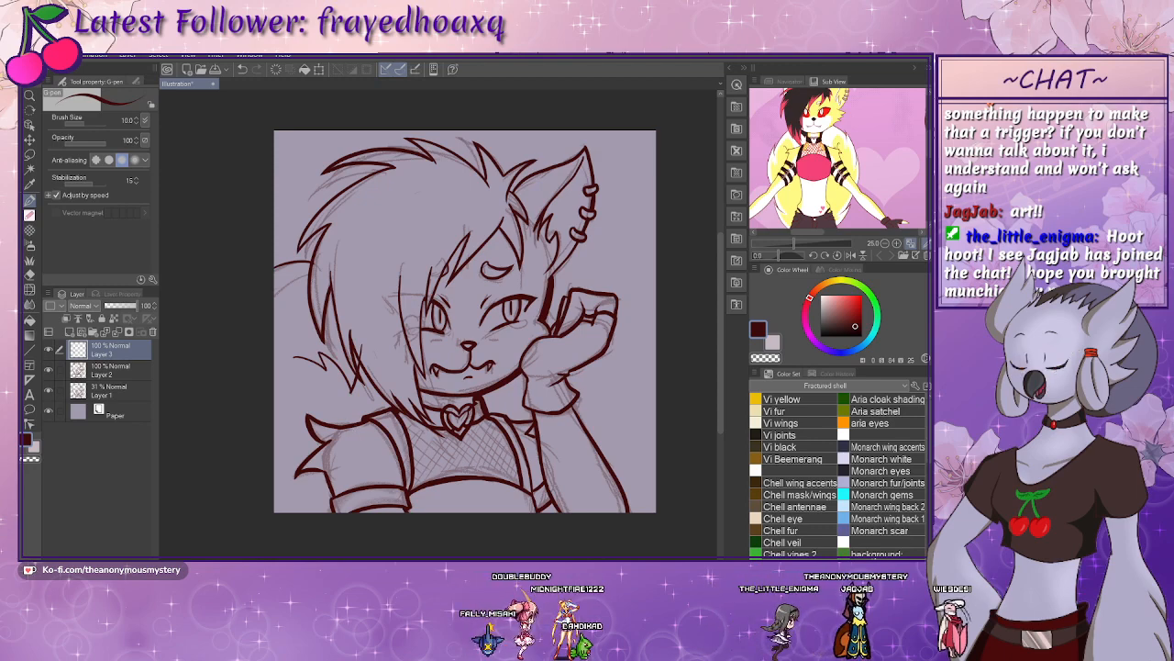
key(ctrl+plus)
drag(292, 404, 308, 377)
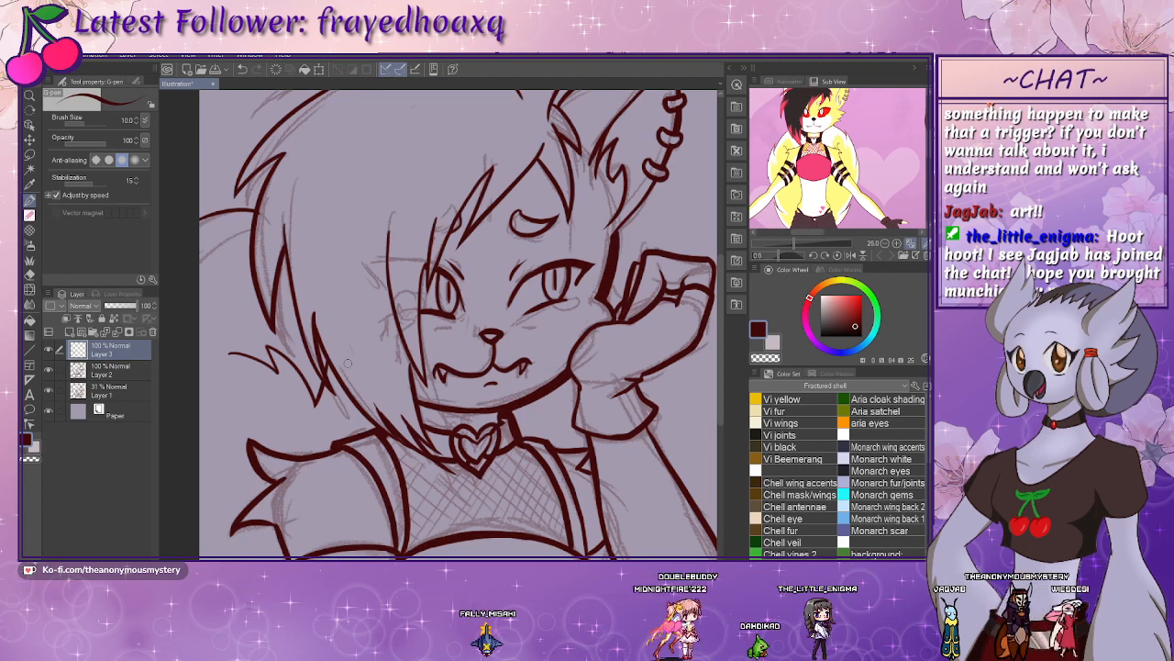
drag(332, 387, 366, 320)
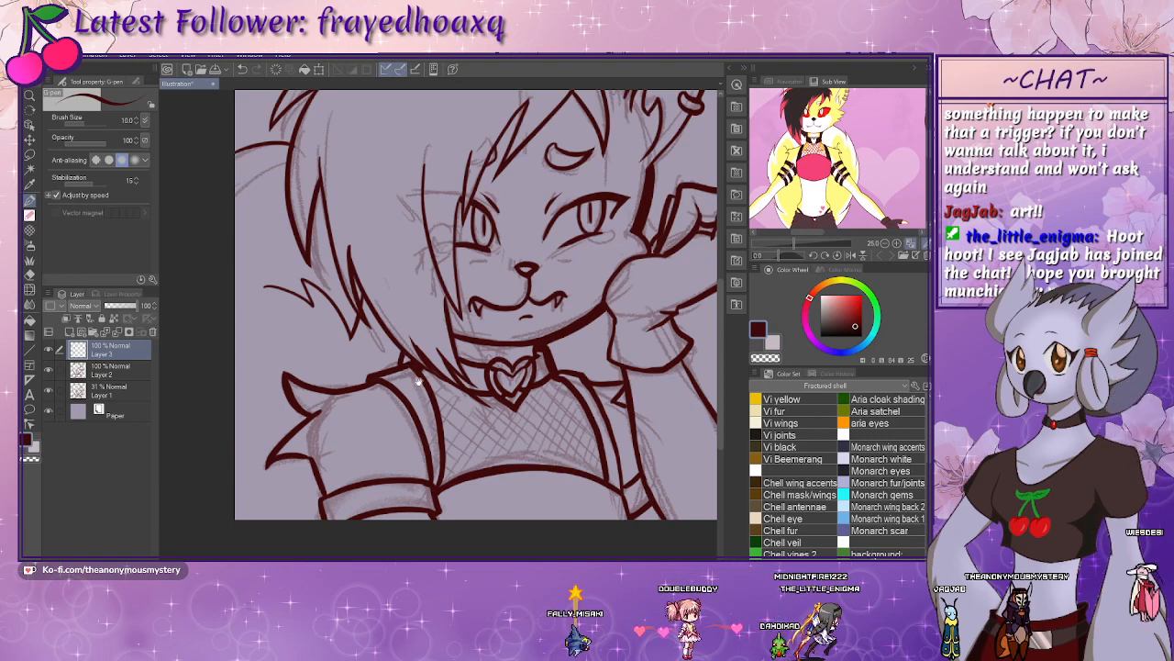
mouse_move(418, 382)
mouse_down()
mouse_move(328, 380)
mouse_move(351, 461)
mouse_move(398, 525)
mouse_up()
drag(357, 403, 408, 475)
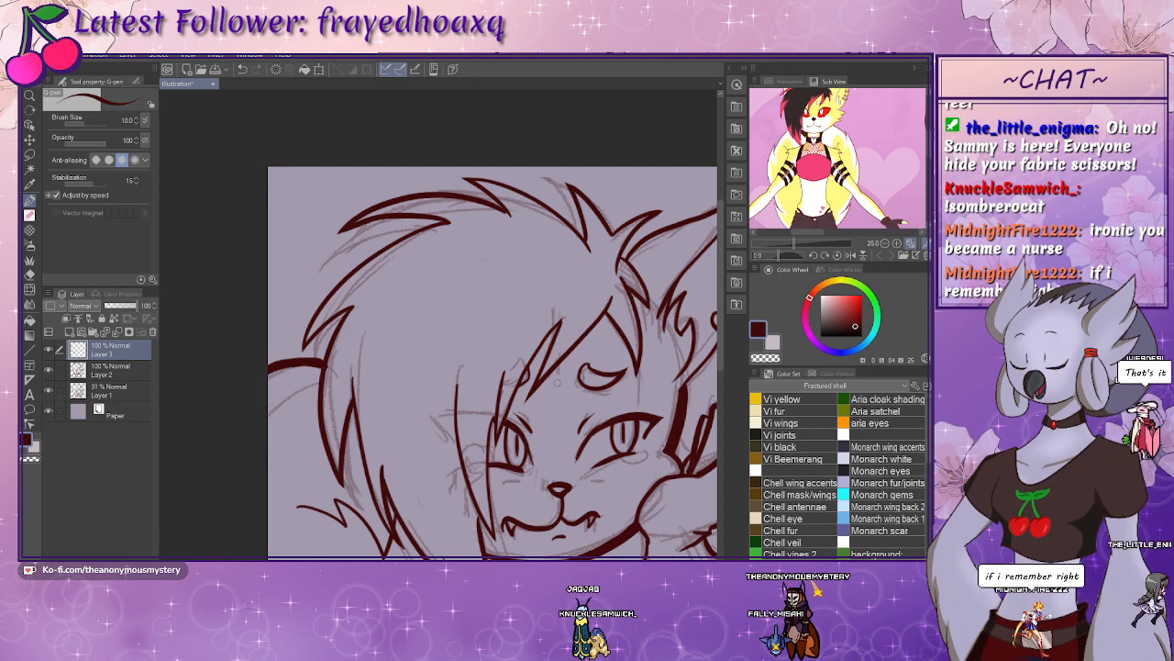
drag(567, 413, 333, 256)
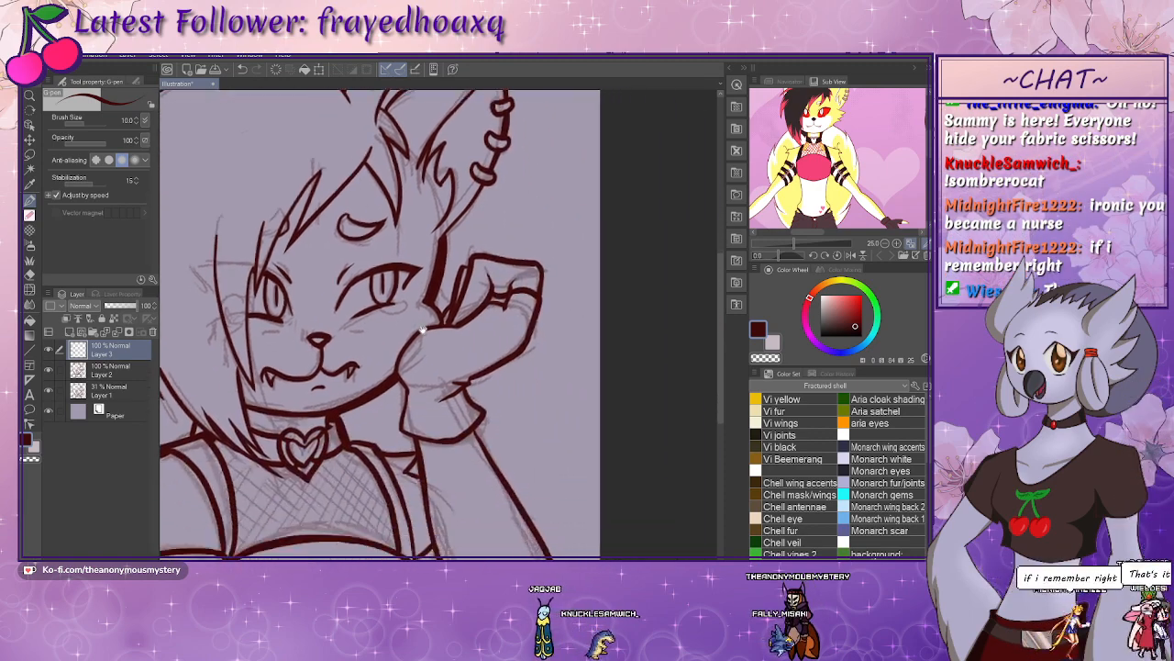
drag(464, 381, 536, 371)
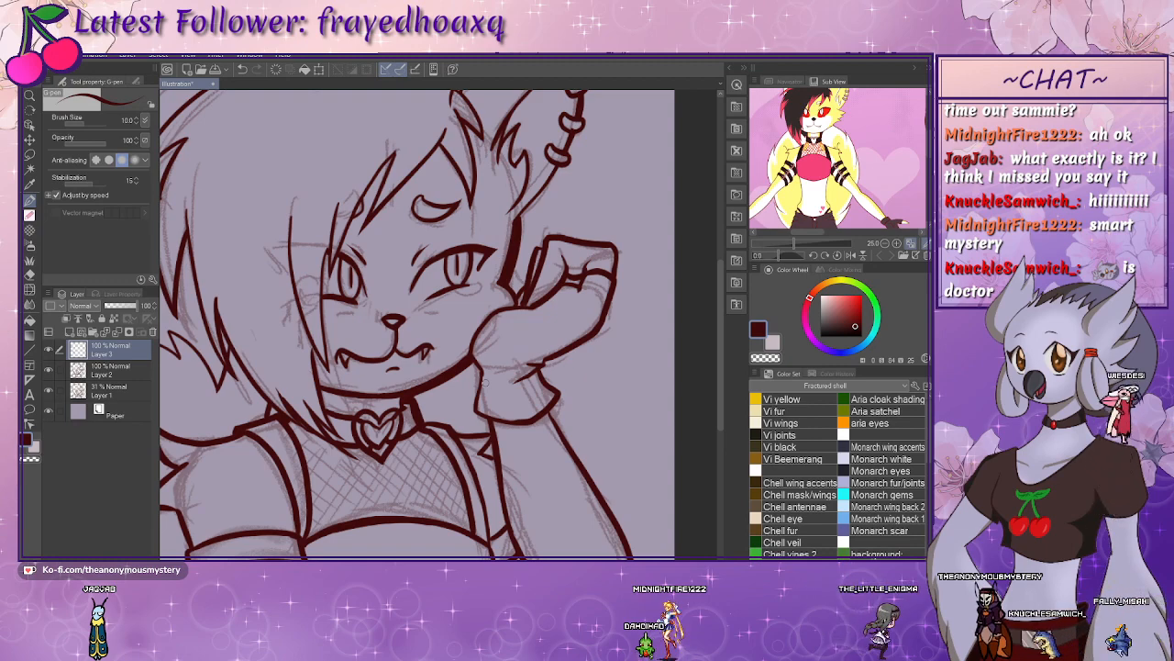
- Ink the first set of parallel diagonal fishnet lines across the chest panel between the choker and the top's edge
mouse_move(399, 281)
mouse_down()
mouse_move(448, 367)
mouse_move(501, 420)
mouse_move(489, 430)
mouse_up()
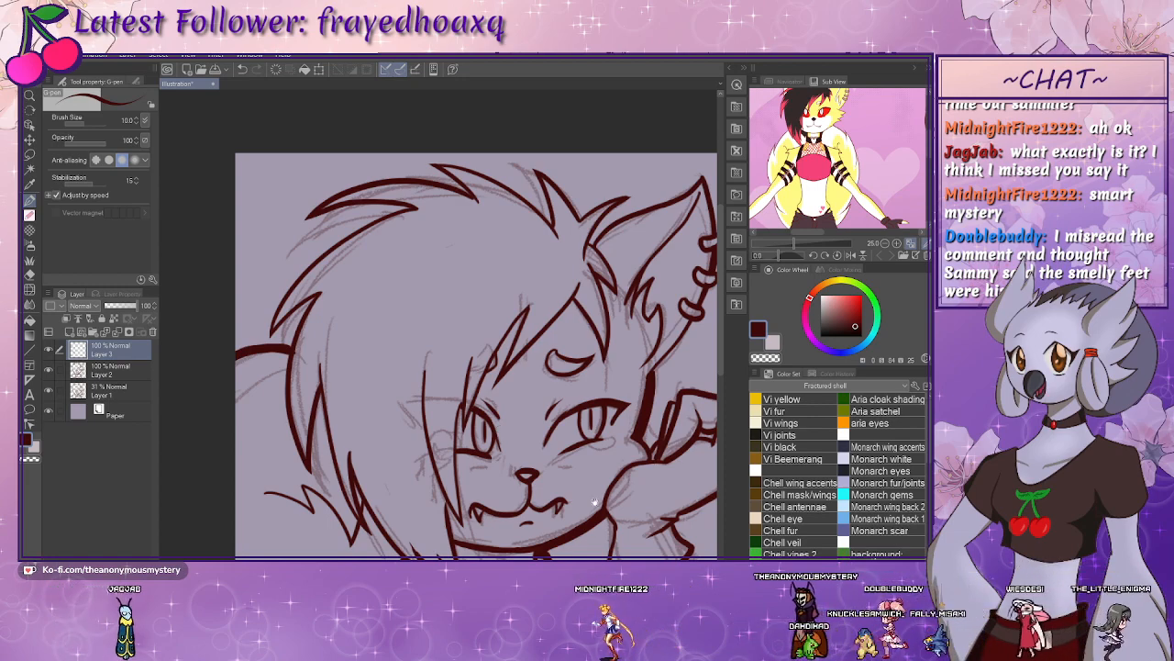
drag(586, 493, 494, 283)
drag(521, 360, 574, 369)
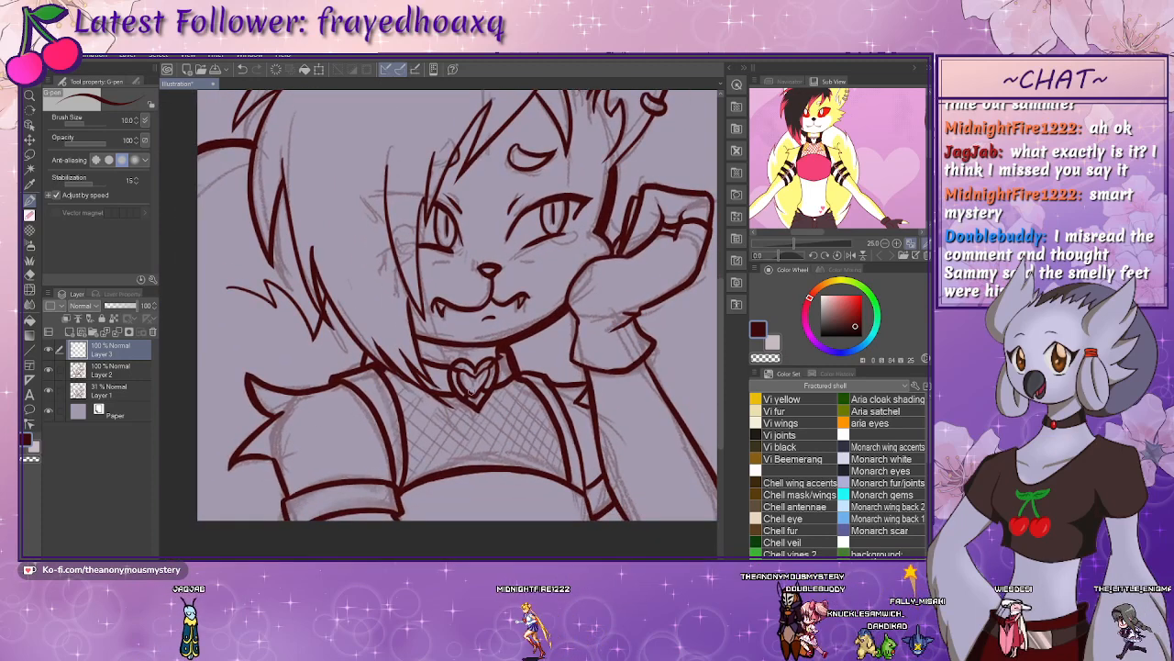
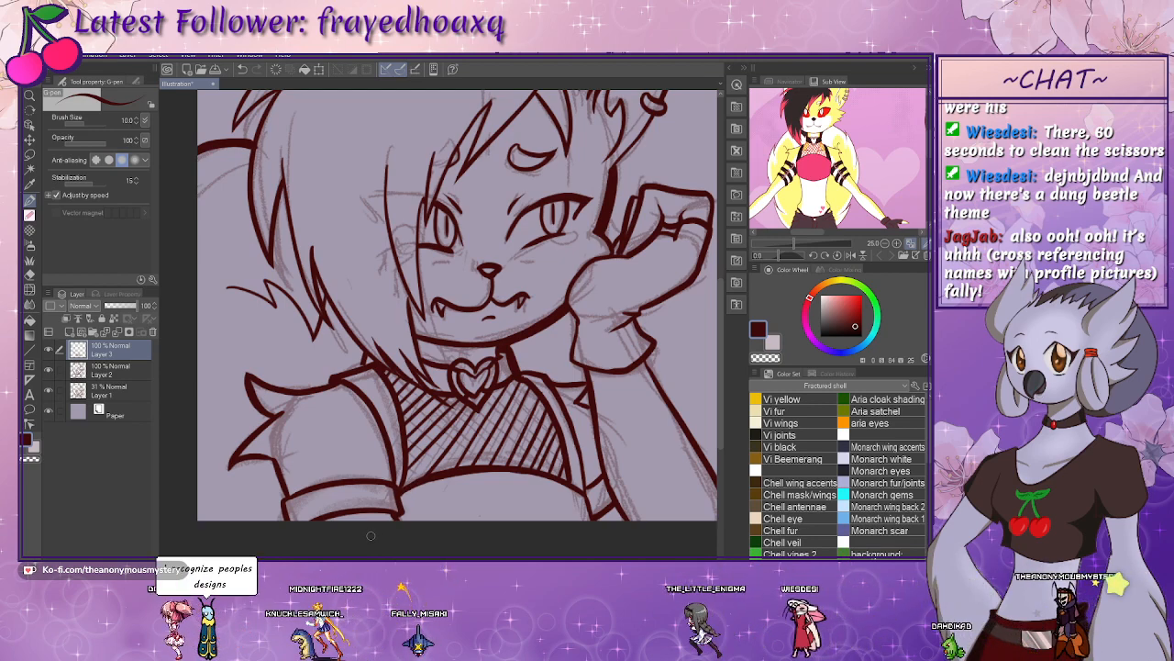
- Ink the crossing set of diagonal lines to complete the fishnet mesh and clean up the strokes overshooting its lower edge
drag(446, 394, 437, 411)
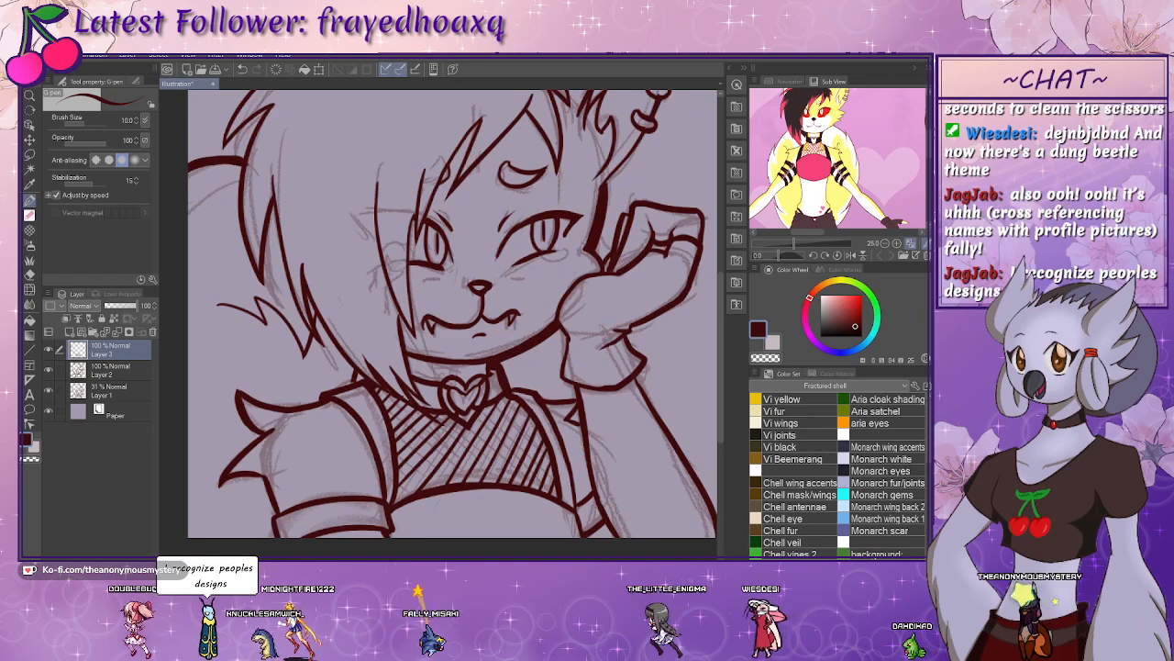
mouse_move(410, 492)
mouse_down()
mouse_move(323, 448)
mouse_move(272, 352)
mouse_up()
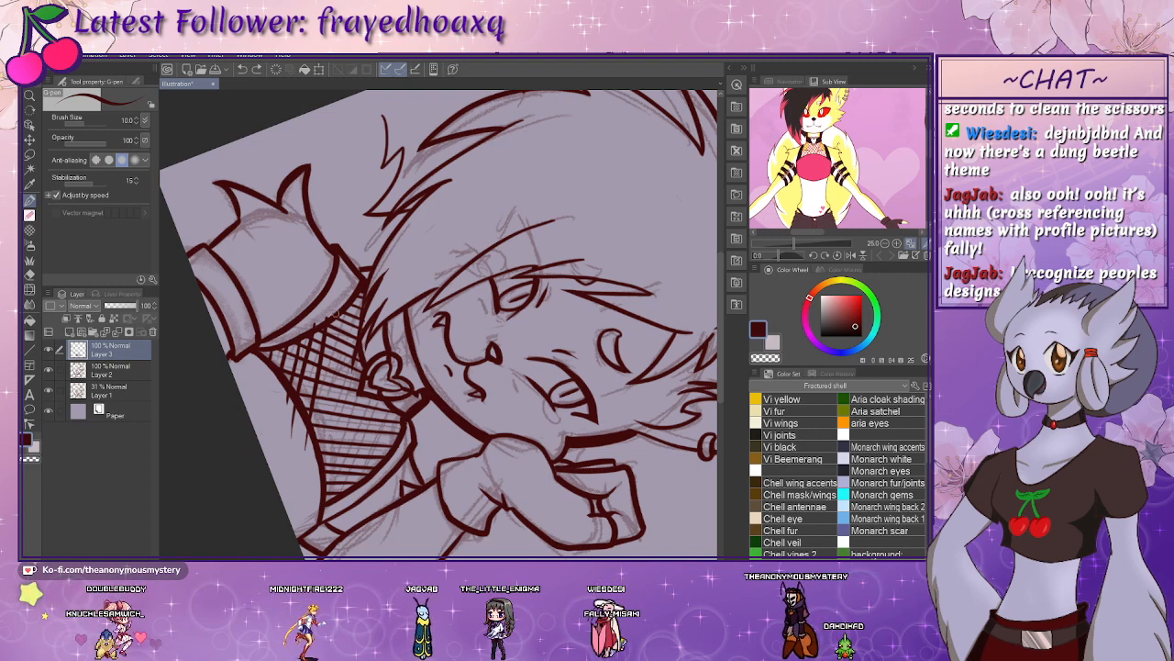
drag(364, 316, 313, 426)
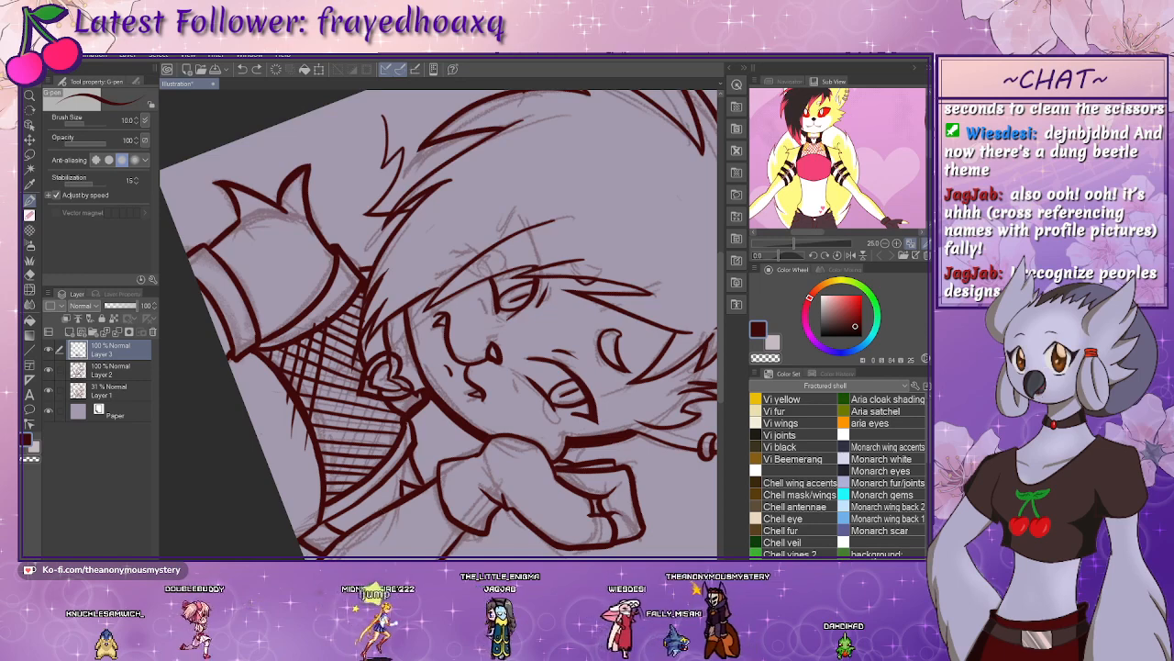
mouse_move(383, 511)
mouse_down()
mouse_move(353, 498)
mouse_move(396, 147)
mouse_move(448, 141)
mouse_up()
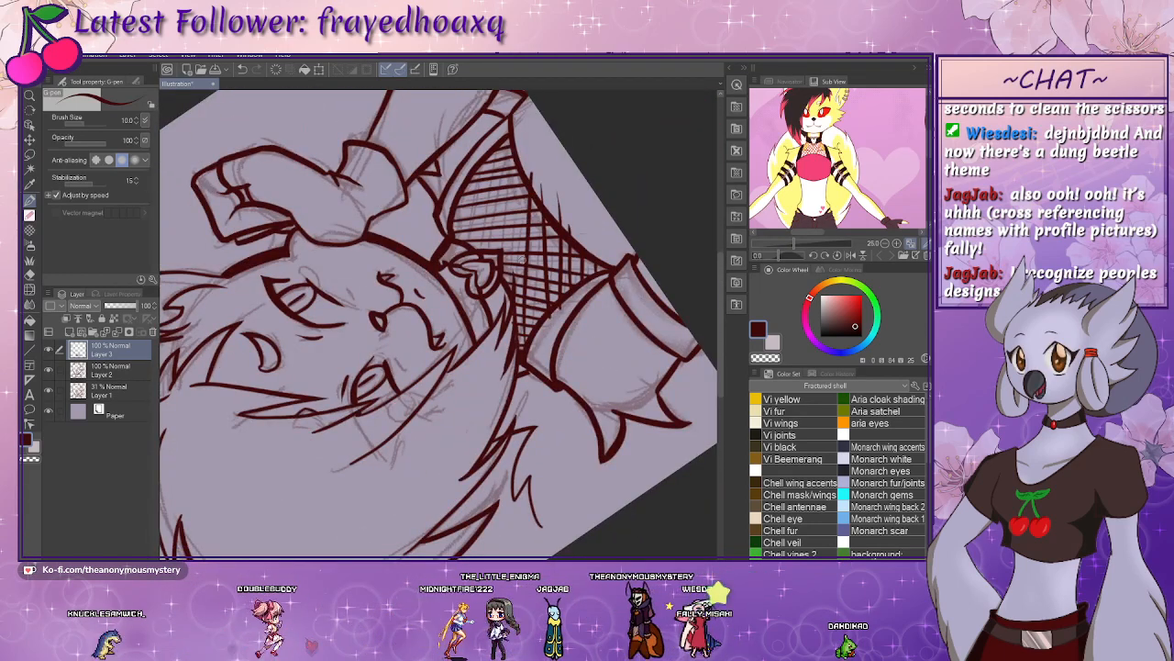
drag(532, 207, 540, 323)
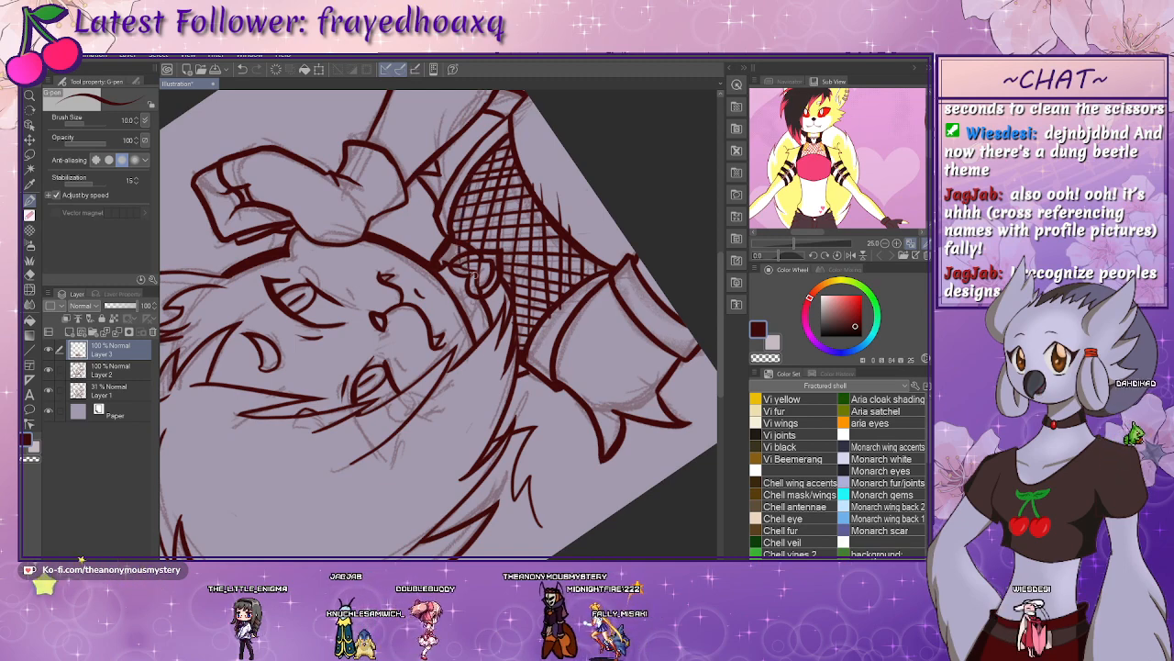
key(ctrl+at)
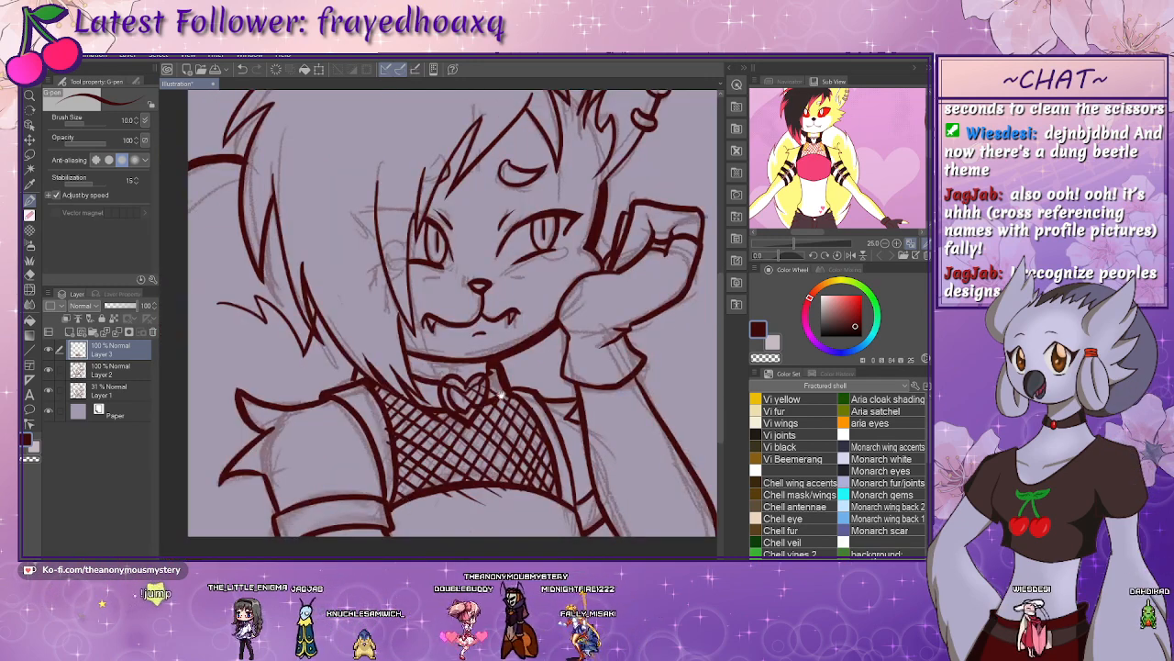
drag(482, 385, 479, 316)
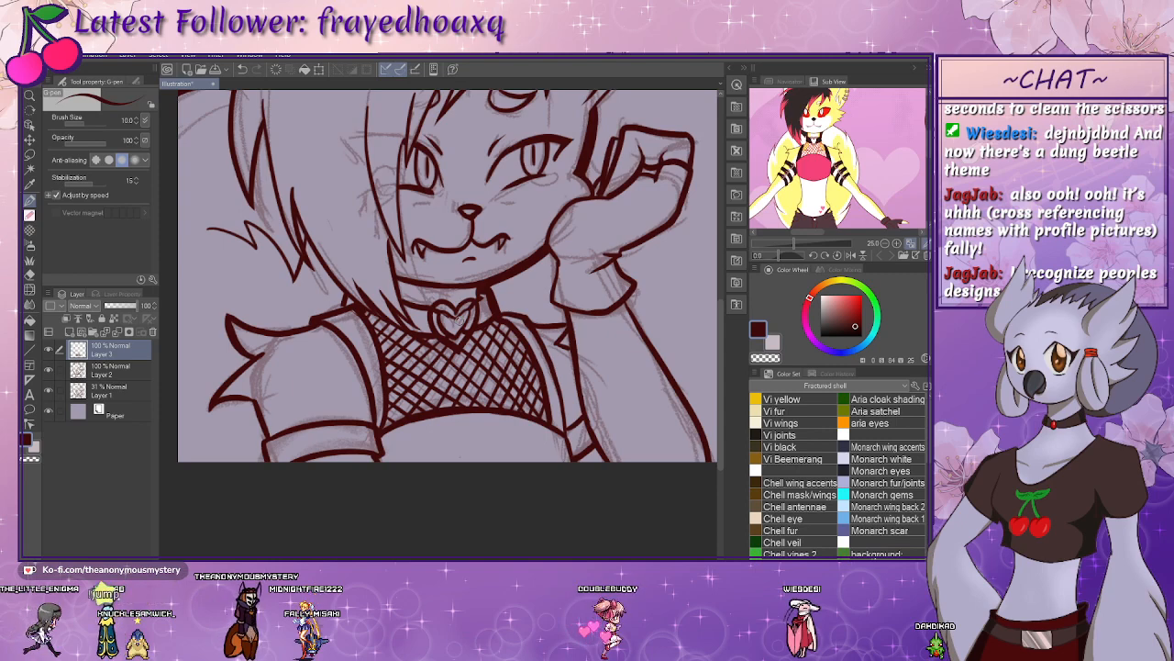
- Ink a rectangular belt buckle with its prong on the upper-arm band beside the torso
drag(407, 339, 401, 522)
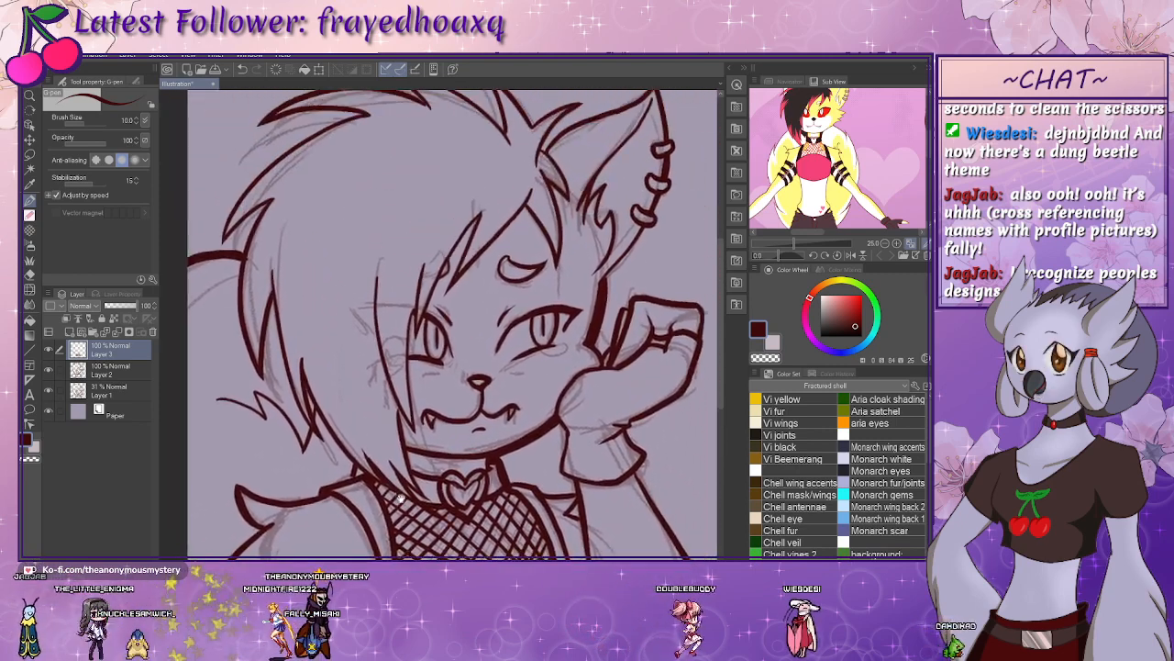
drag(408, 396, 414, 429)
mouse_move(422, 483)
mouse_down()
mouse_move(454, 349)
mouse_move(471, 378)
mouse_move(430, 371)
mouse_up()
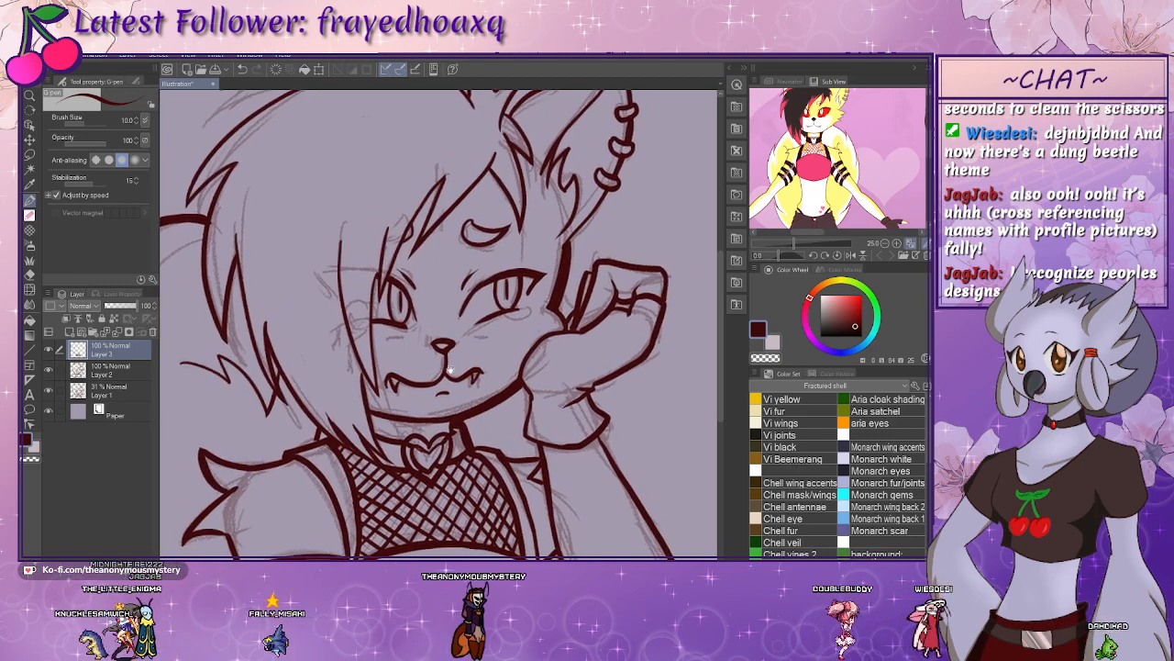
mouse_move(481, 484)
mouse_down()
mouse_move(460, 381)
mouse_move(472, 355)
mouse_move(462, 455)
mouse_up()
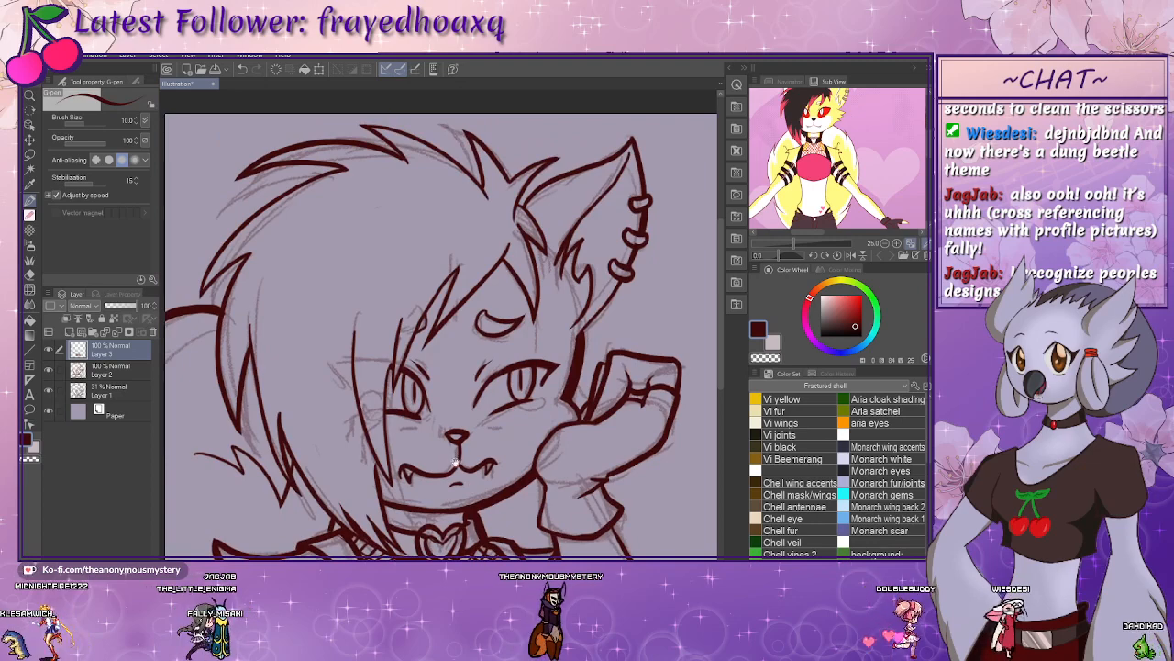
scroll(456, 461, down, 3)
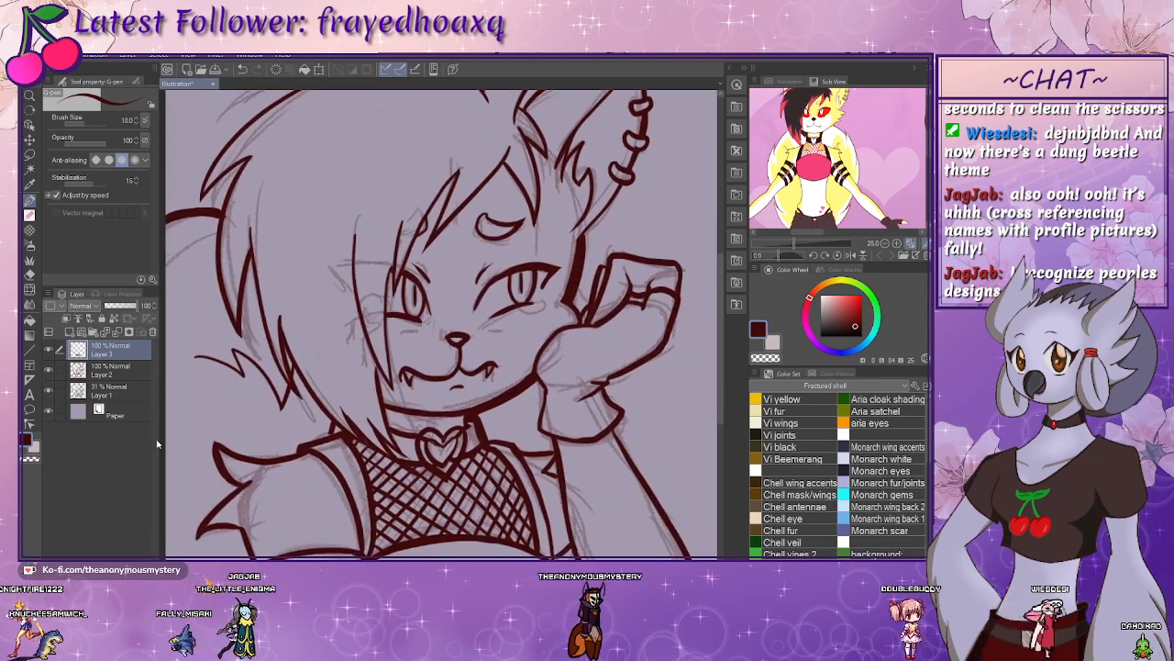
scroll(391, 431, down, 1)
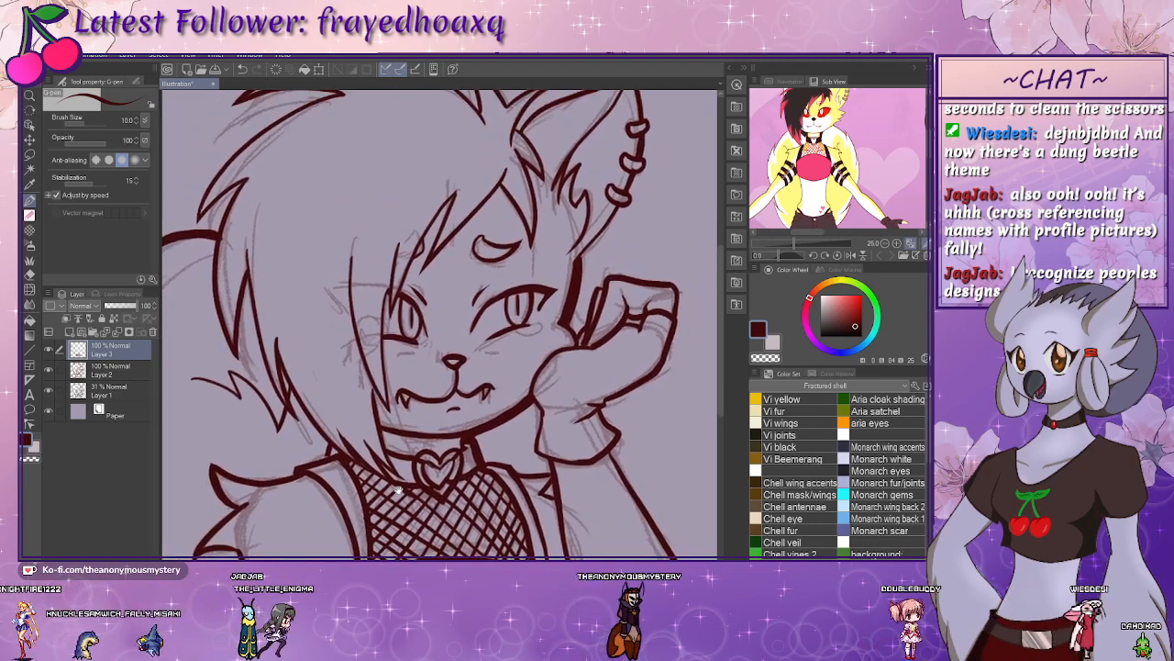
scroll(391, 432, down, 1)
drag(388, 404, 391, 395)
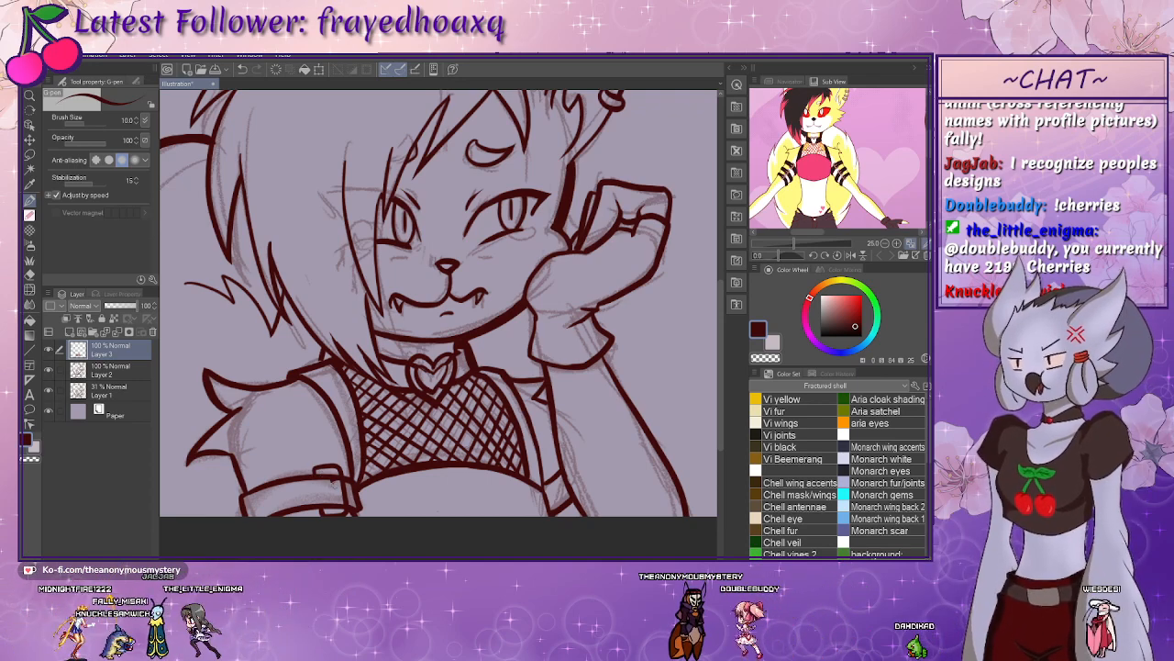
drag(335, 472, 339, 503)
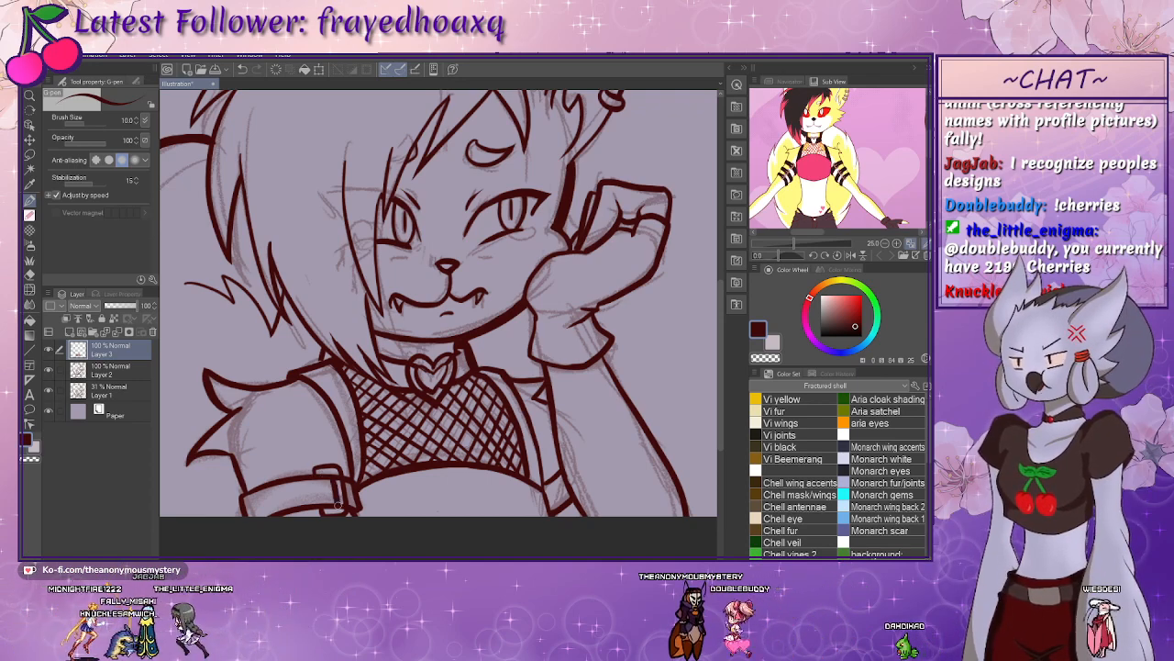
- On Layer 2, clear the armband lines running through the buckle and finish the strap loop beside it
click(108, 371)
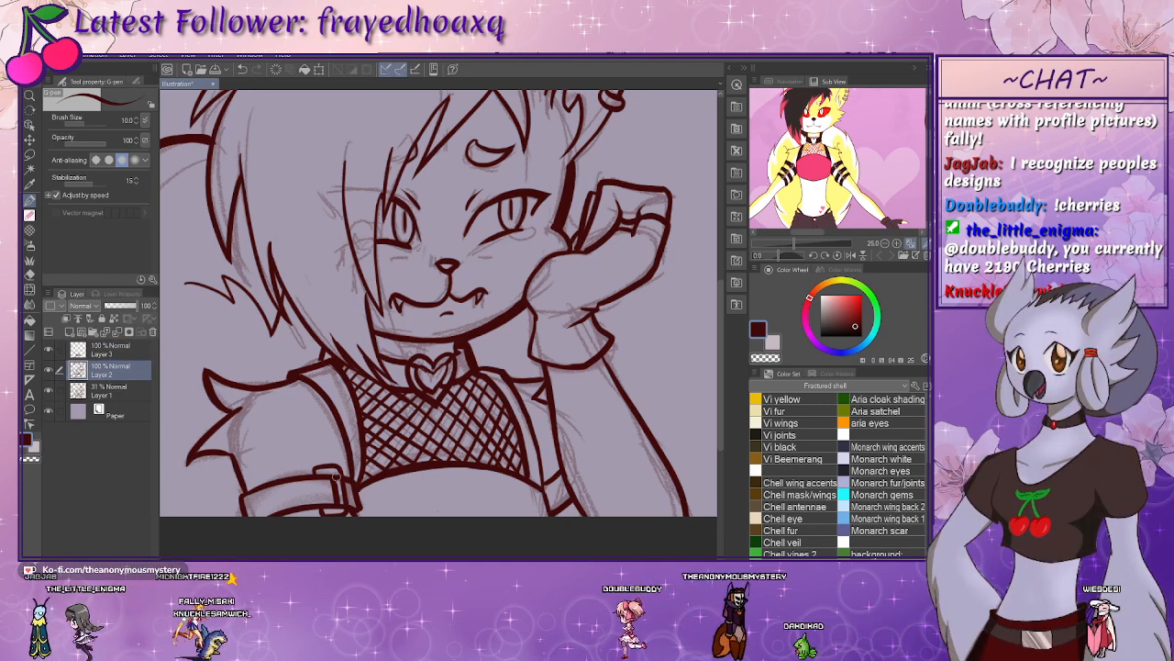
drag(336, 476, 343, 481)
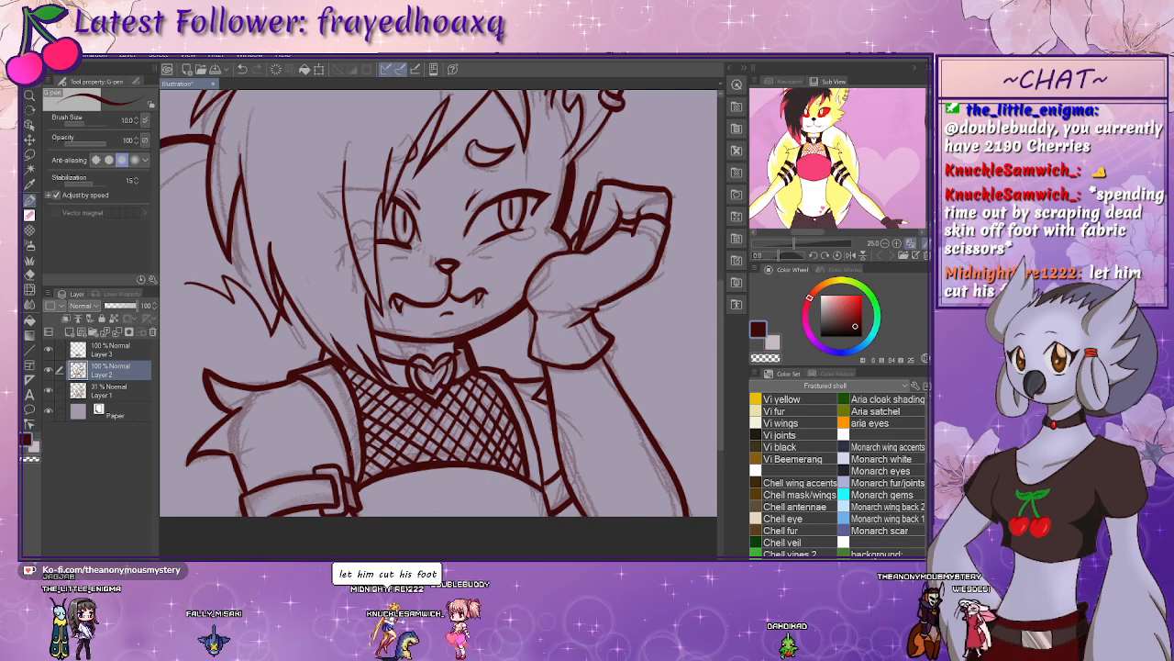
drag(379, 457, 364, 481)
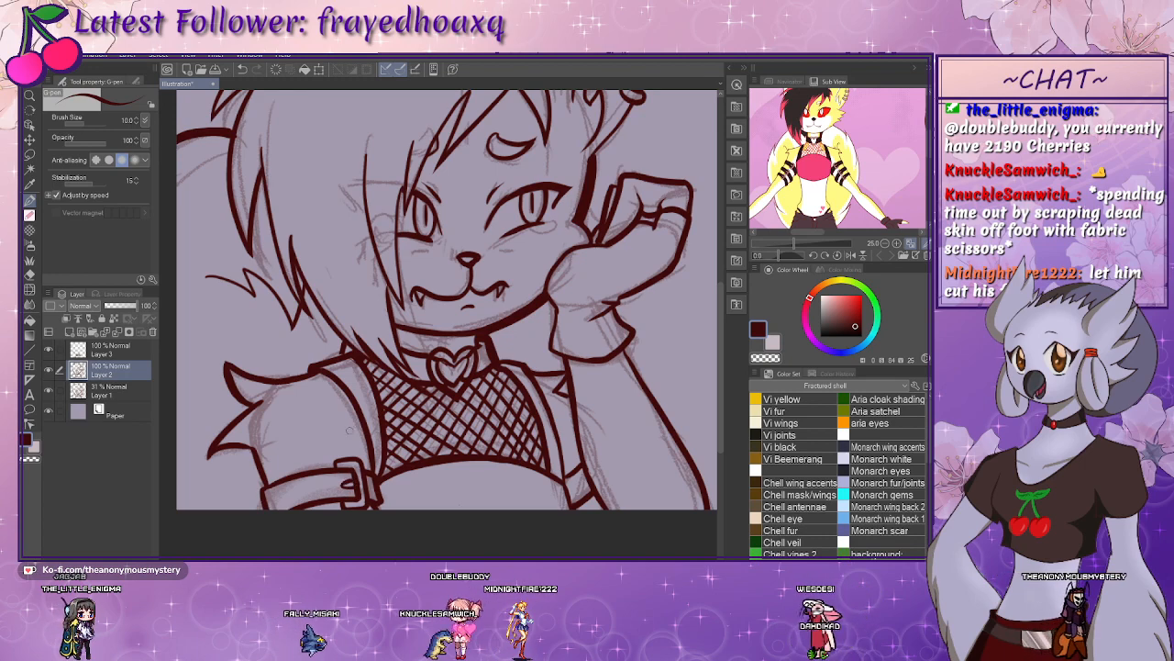
- Hide the rough sketch on Layer 1 and merge Layer 3 down into the line art on Layer 2
click(106, 356)
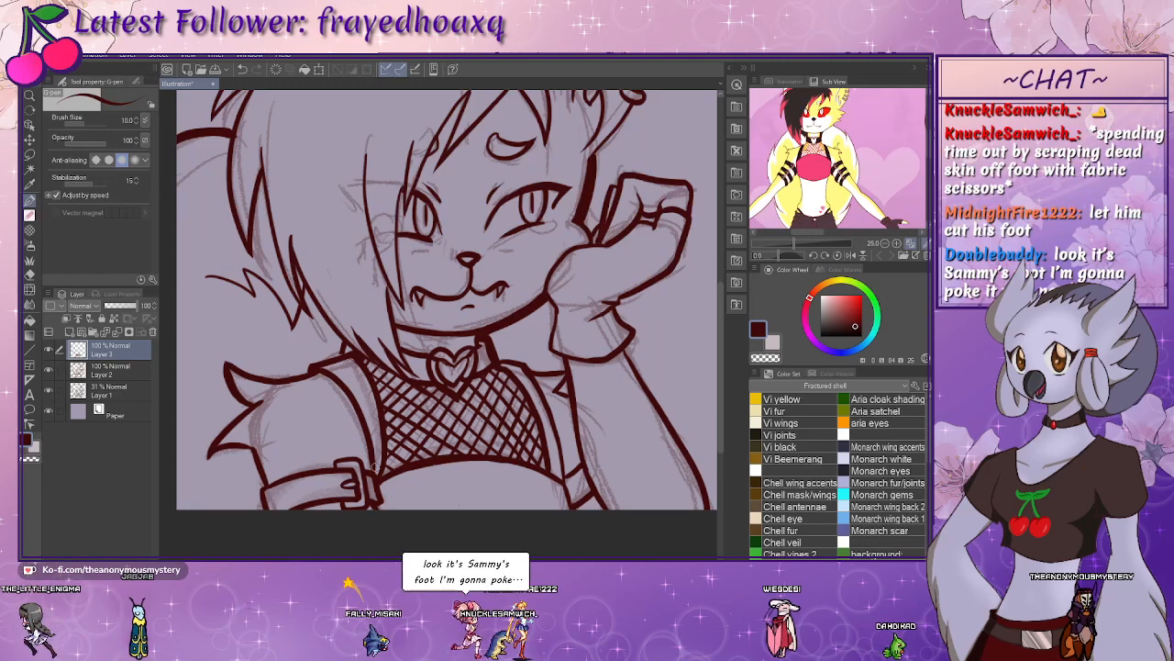
mouse_move(401, 371)
mouse_down()
mouse_move(393, 425)
mouse_move(364, 449)
mouse_move(344, 438)
mouse_up()
click(49, 393)
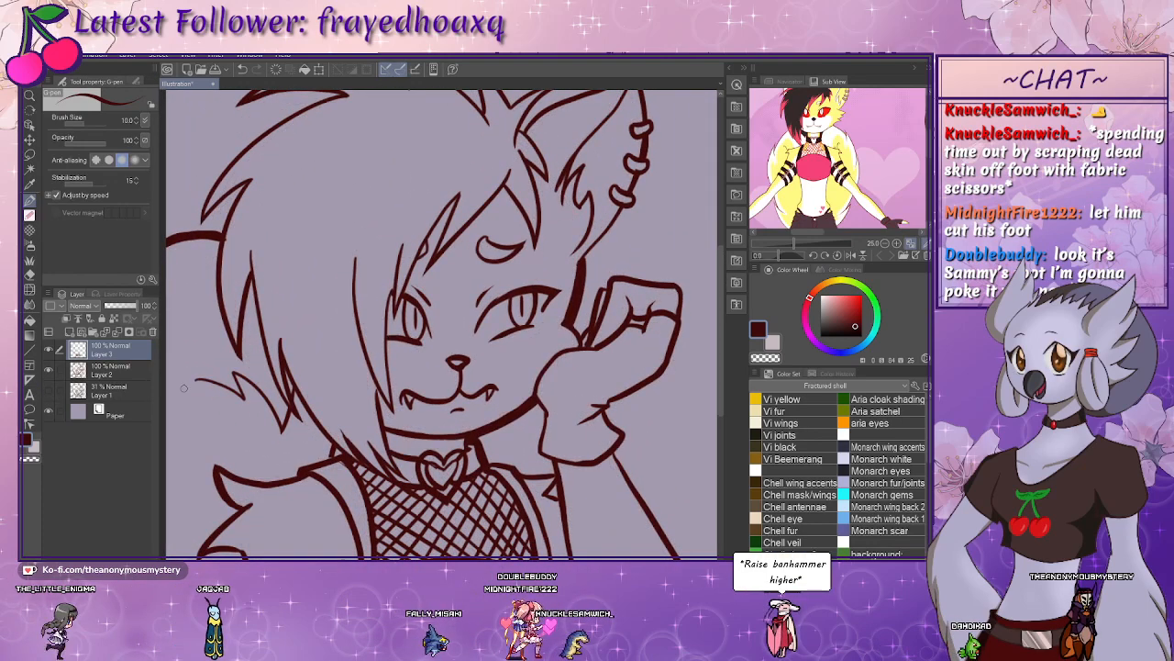
mouse_move(441, 422)
mouse_down()
mouse_move(429, 367)
mouse_move(449, 433)
mouse_move(431, 412)
mouse_up()
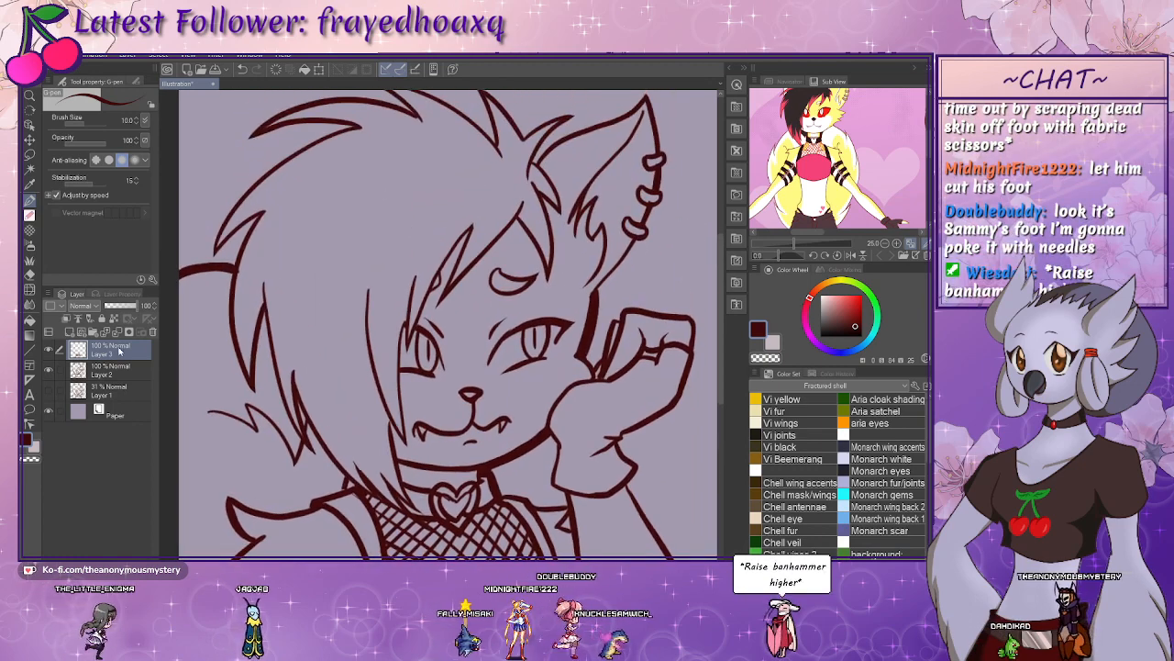
click(118, 333)
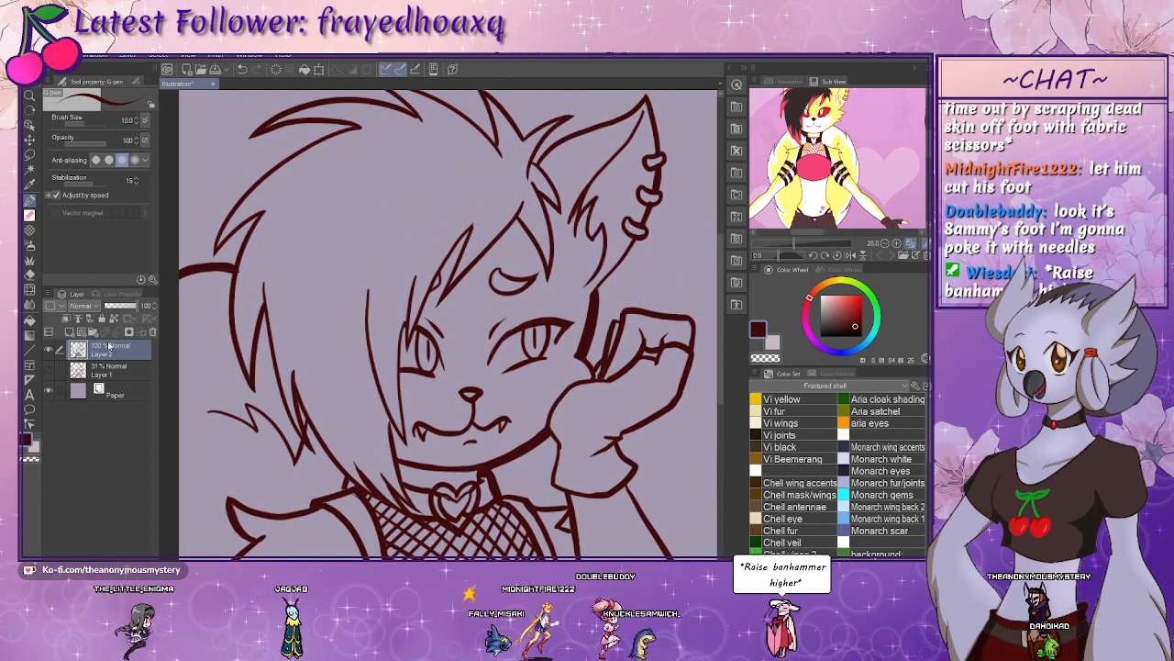
- Add a new raster layer beneath the line art and sample the light yellow fur color from the reference picture
click(142, 332)
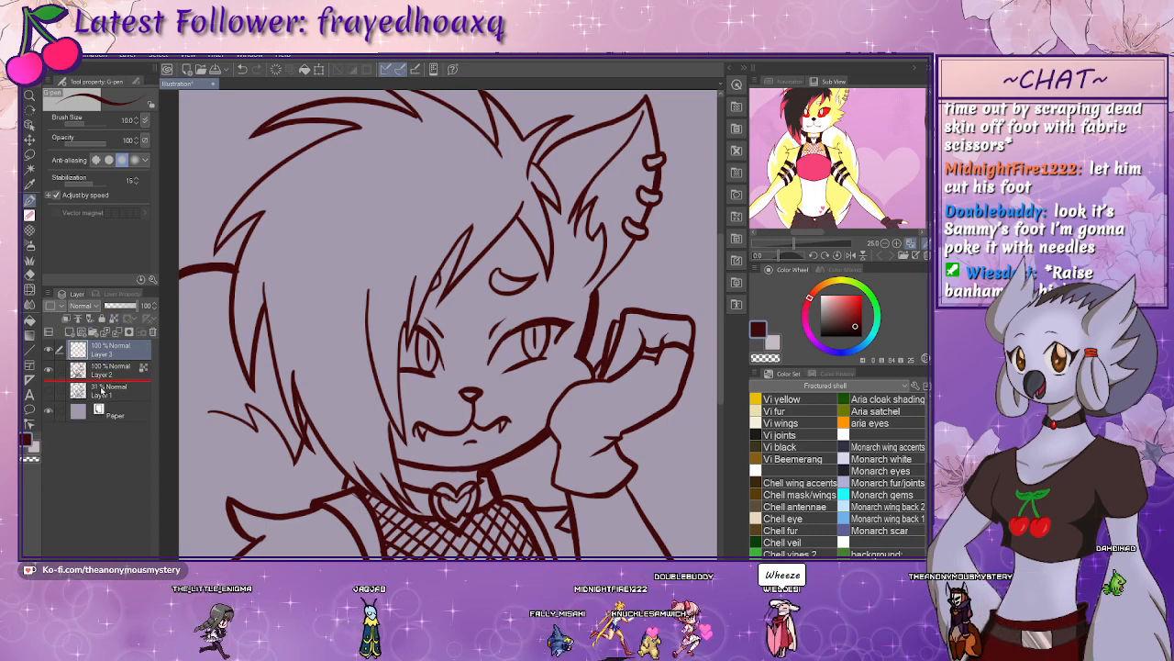
drag(100, 354, 101, 380)
click(831, 195)
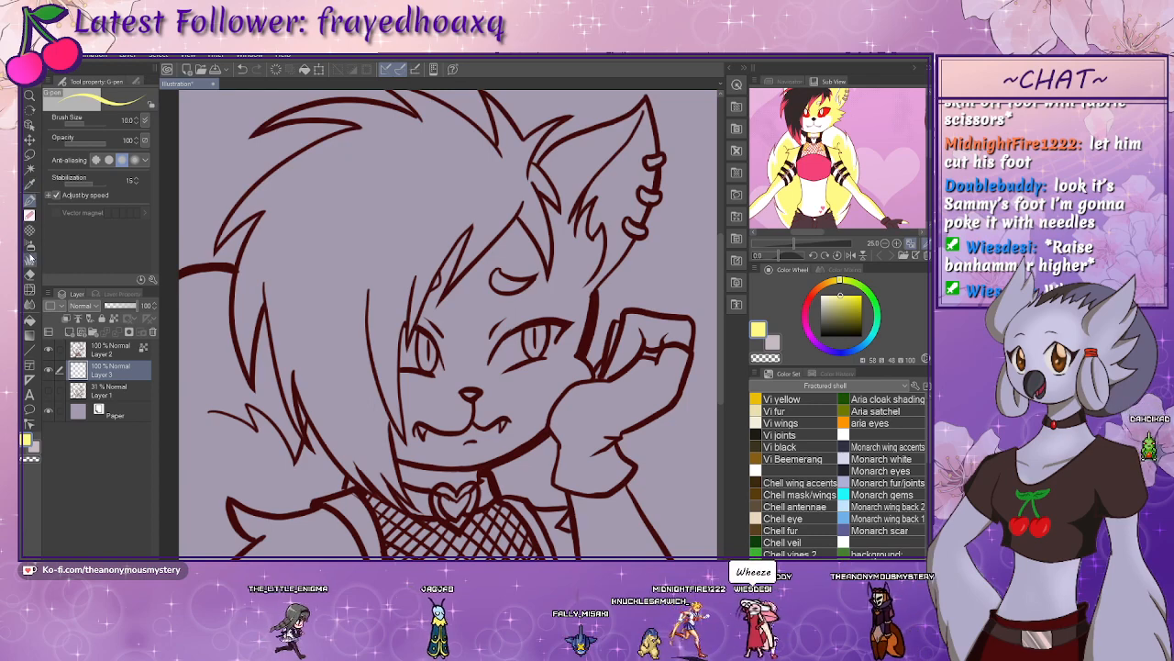
- Try to flood-fill the character with yellow using the fill that refers only to the editing layer, and undo it
key(g)
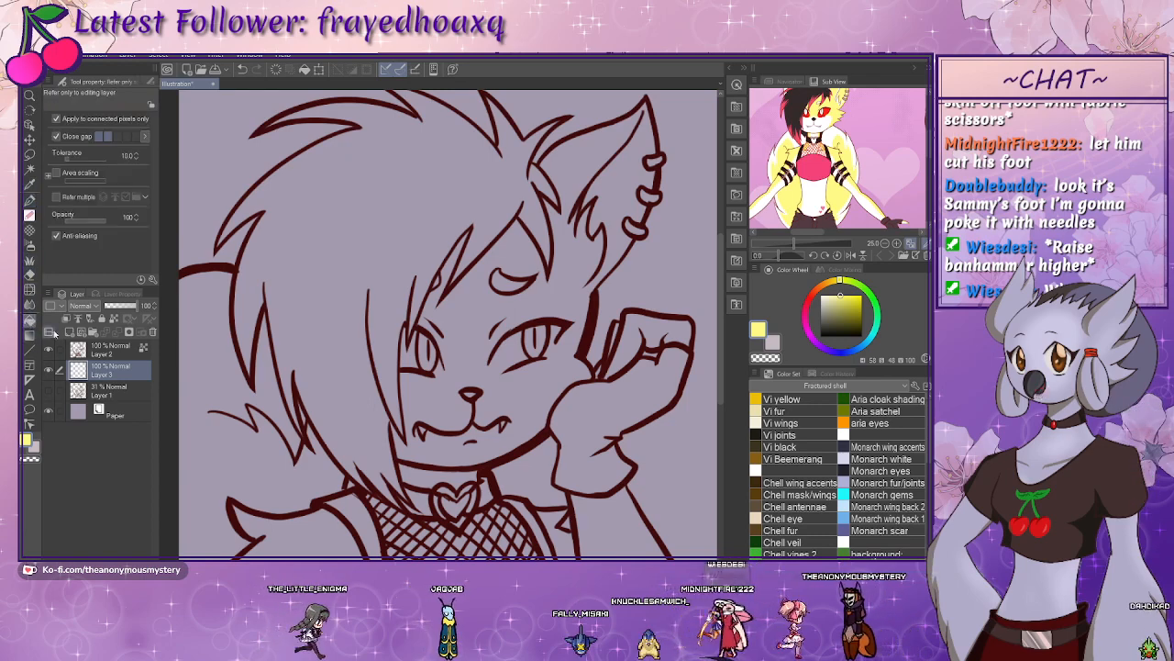
click(478, 343)
key(ctrl+z)
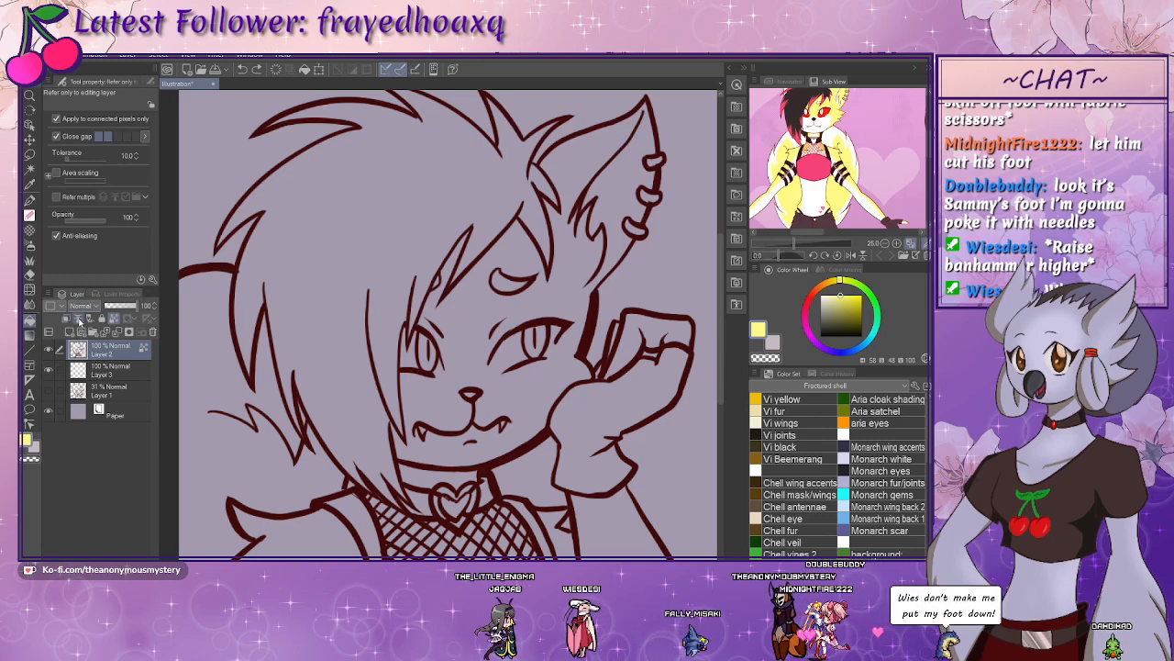
click(118, 372)
click(396, 255)
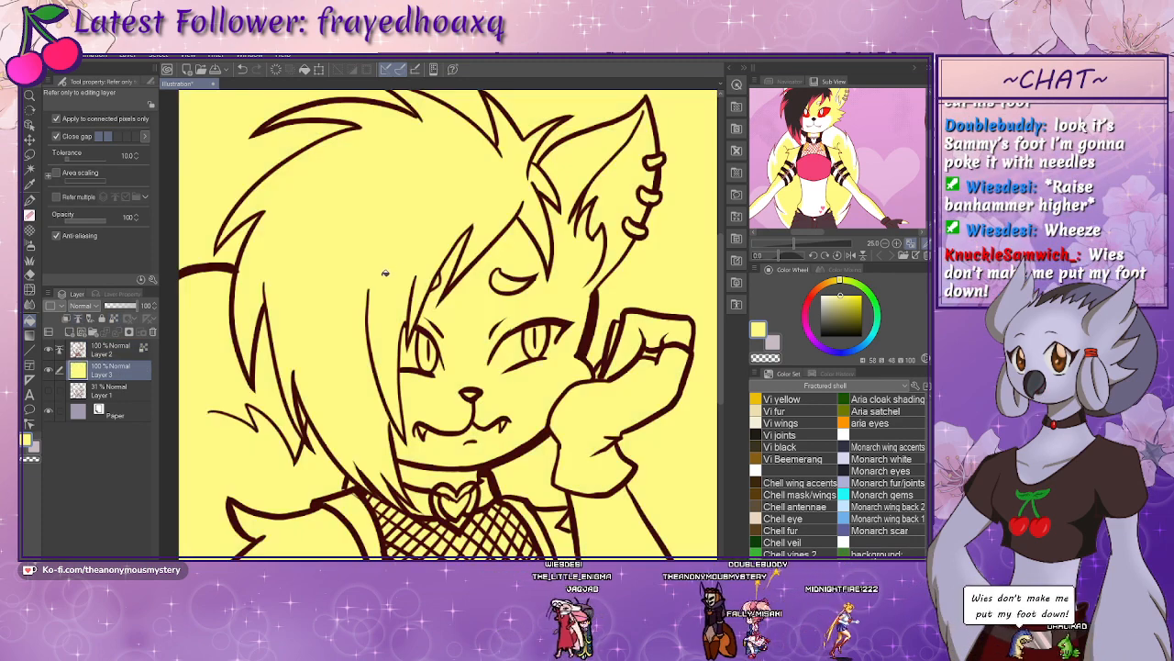
key(ctrl+z)
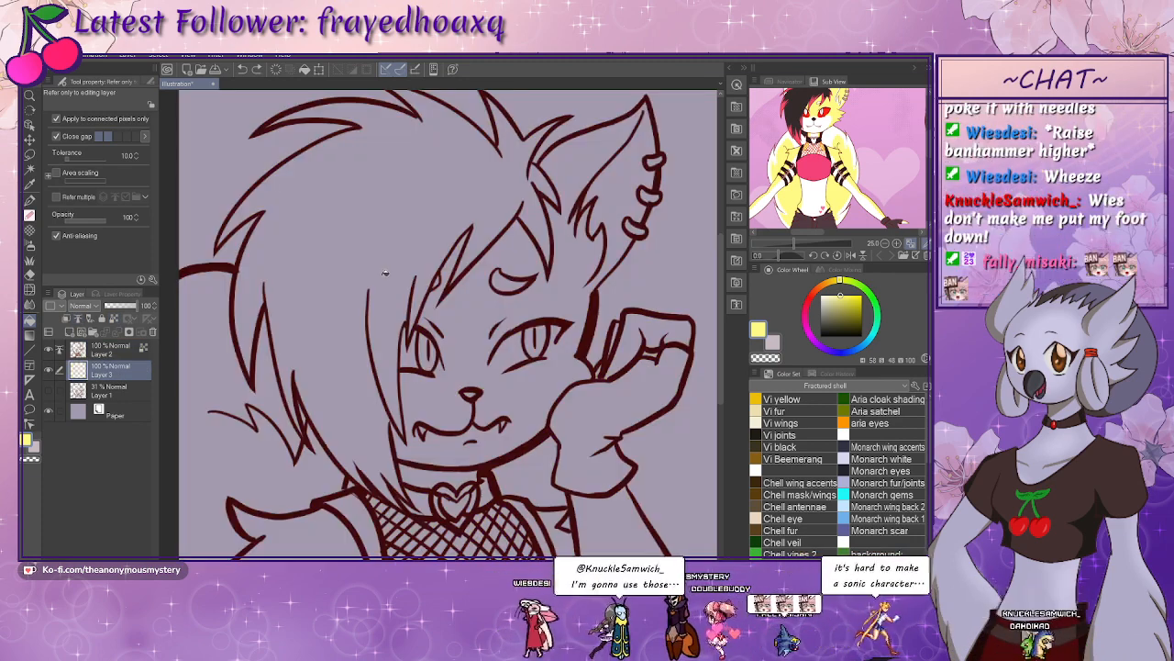
- Using the Refer other layers fill, color the face, ear, neck, choker heart, shoulder and both arms light yellow
click(146, 84)
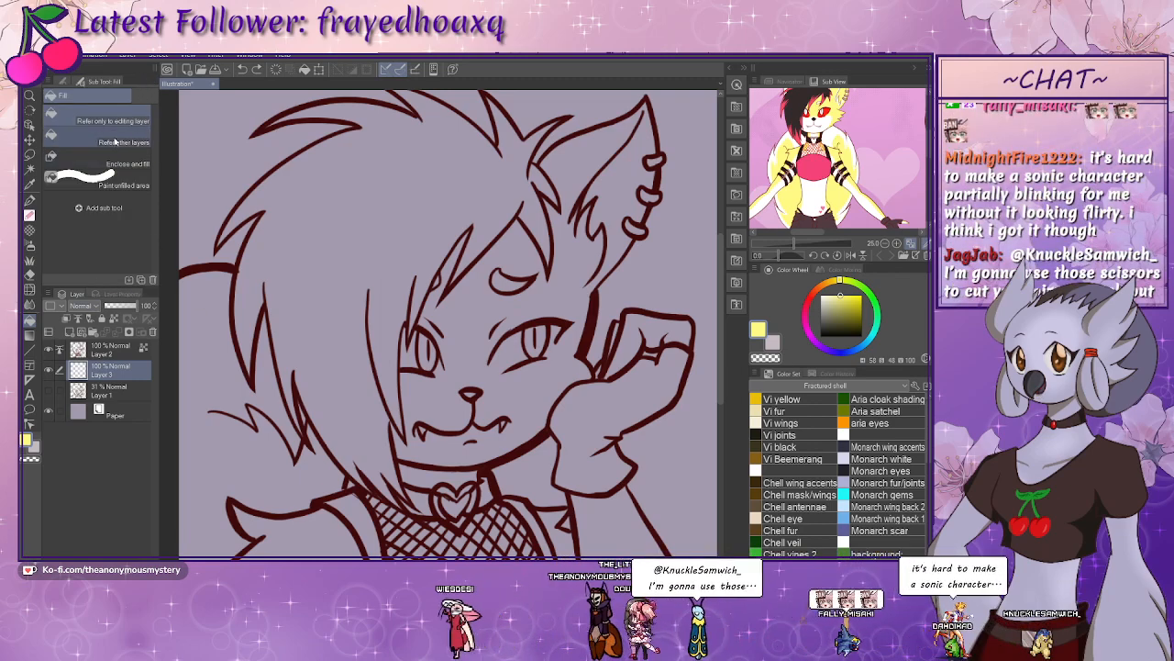
click(534, 326)
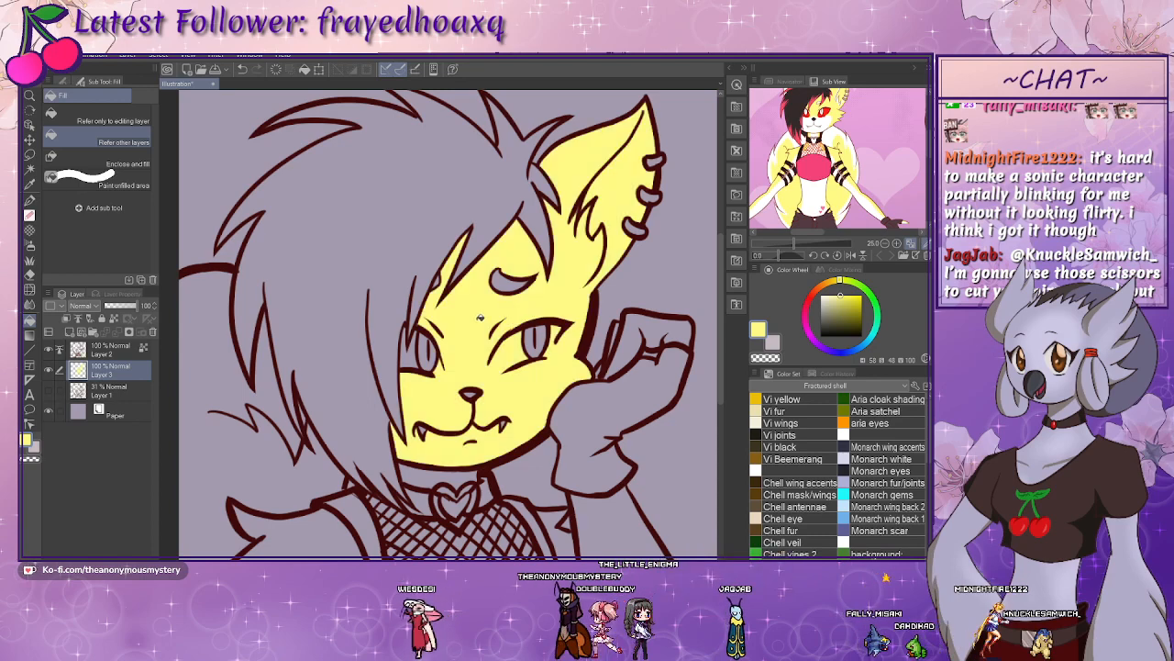
scroll(534, 325, down, 3)
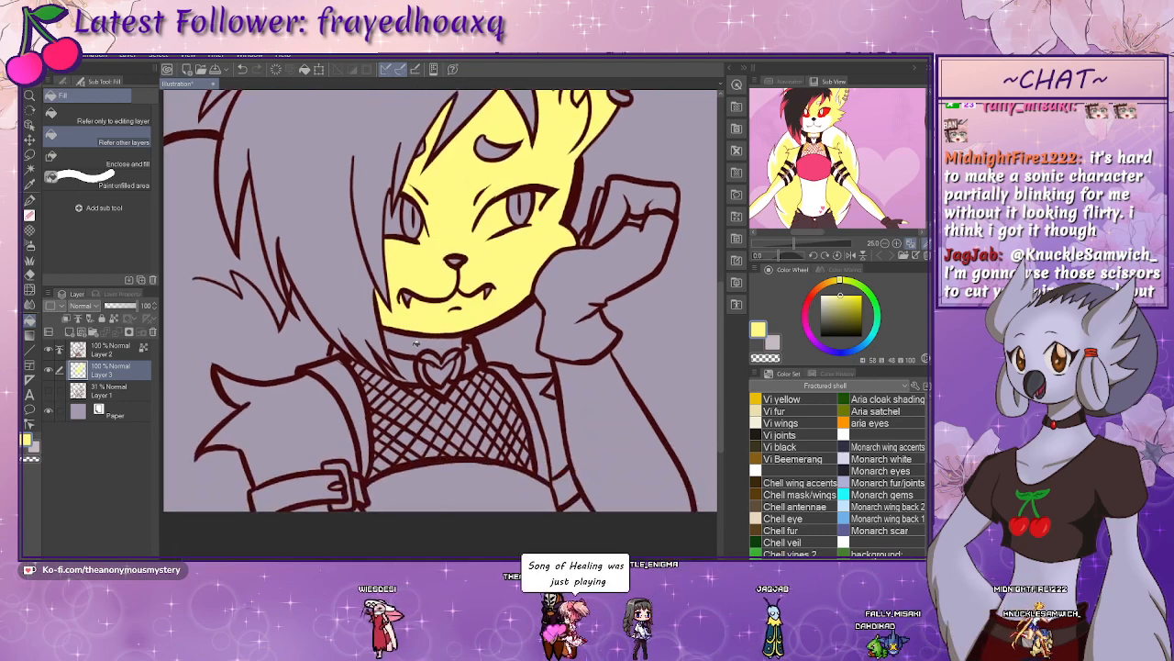
click(305, 427)
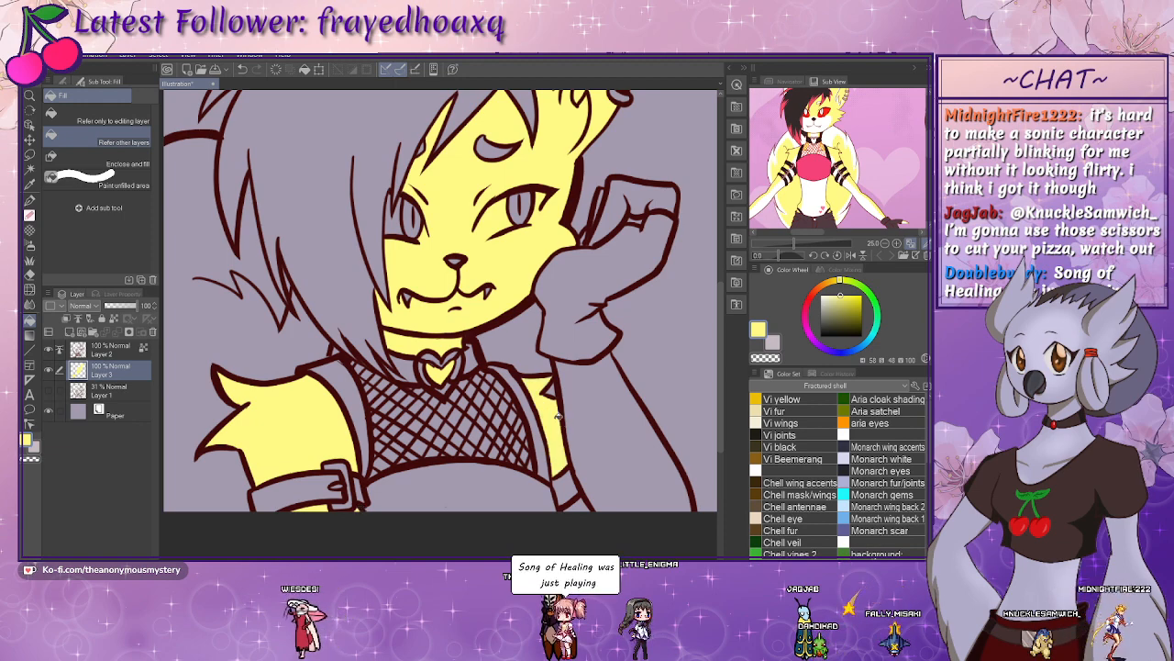
click(583, 491)
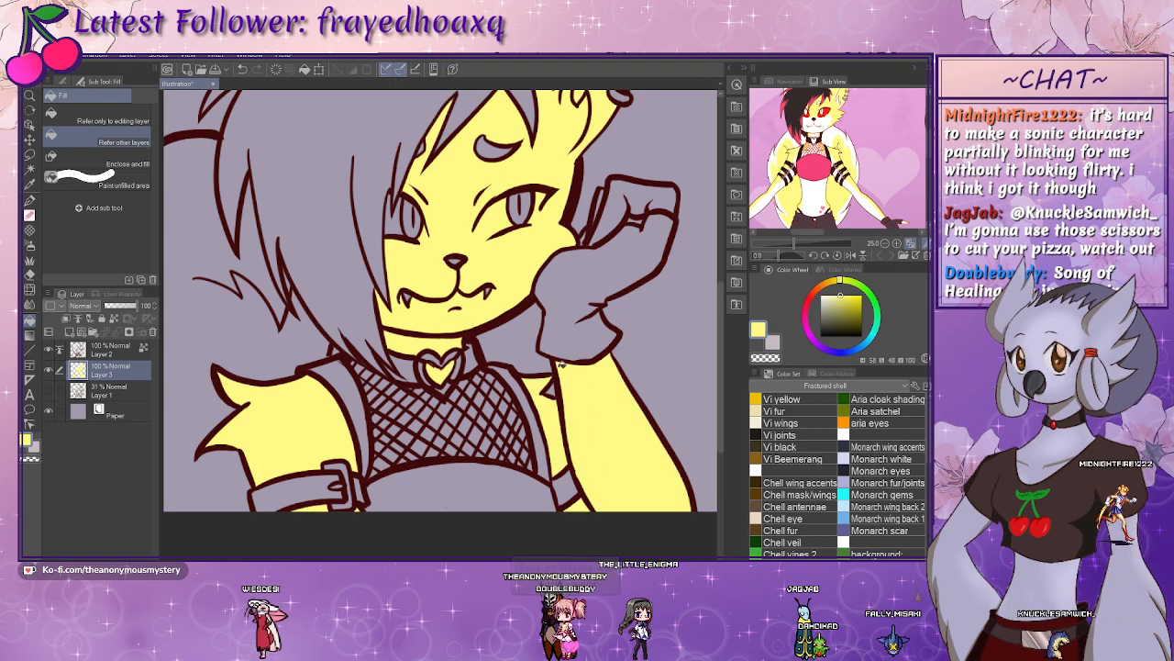
- Color the chest skin behind the fishnet top light yellow, finishing the small mesh gaps with the G-pen
drag(494, 382, 492, 391)
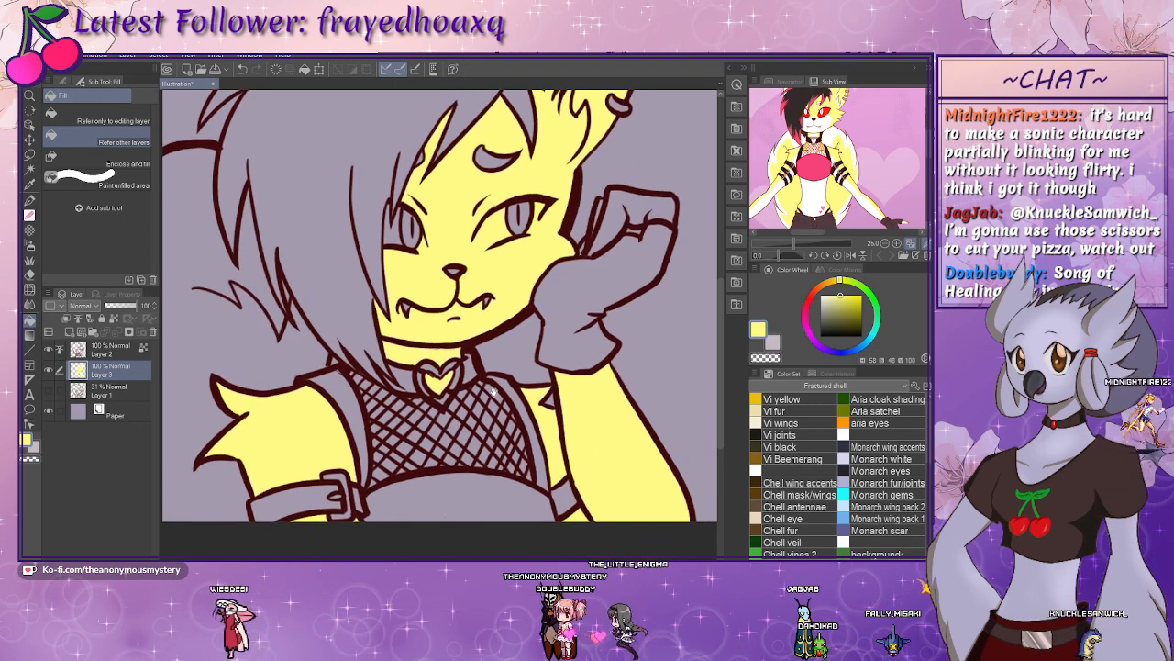
click(31, 201)
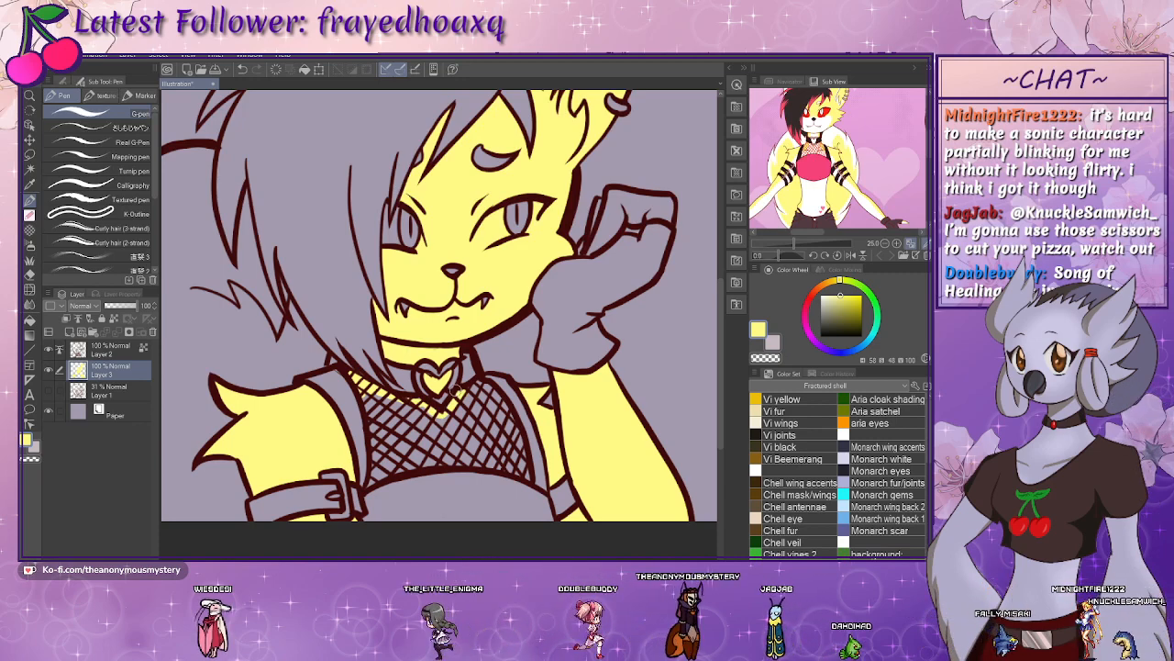
drag(469, 406, 480, 392)
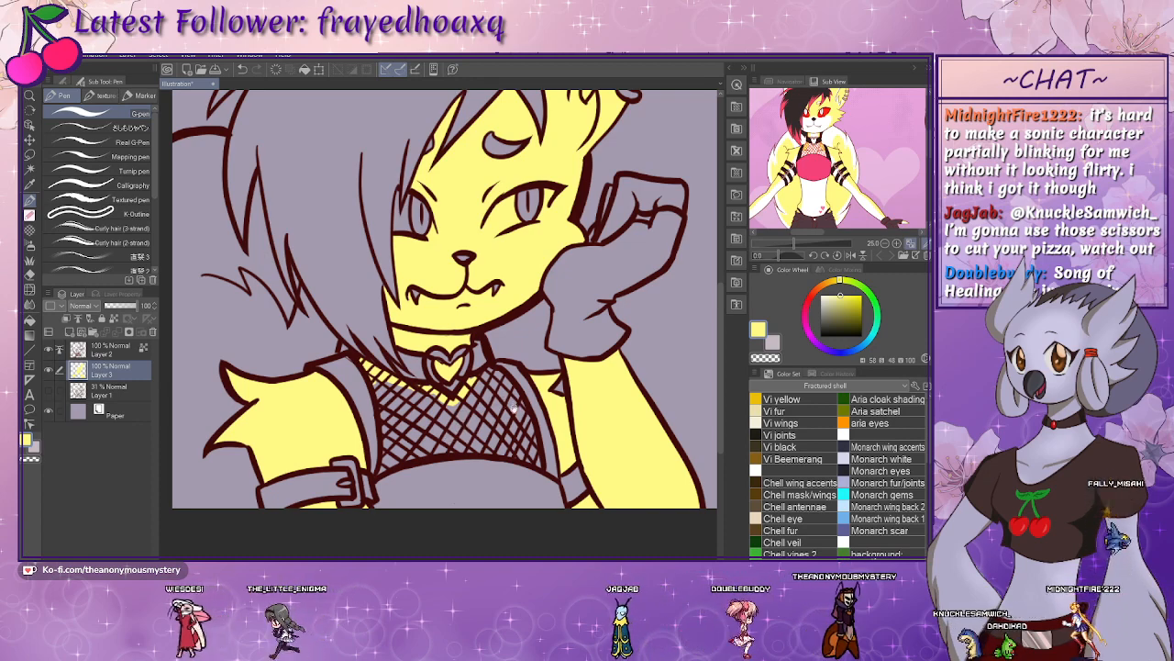
scroll(513, 408, down, 1)
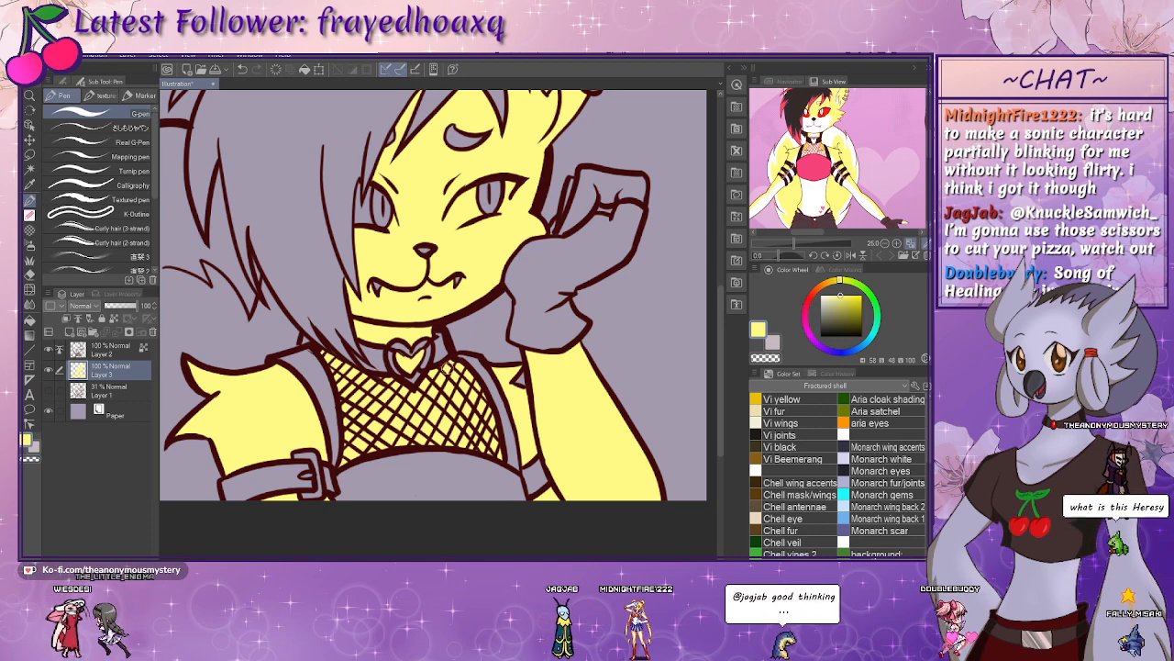
mouse_move(436, 402)
mouse_down()
mouse_move(449, 395)
mouse_move(446, 410)
mouse_up()
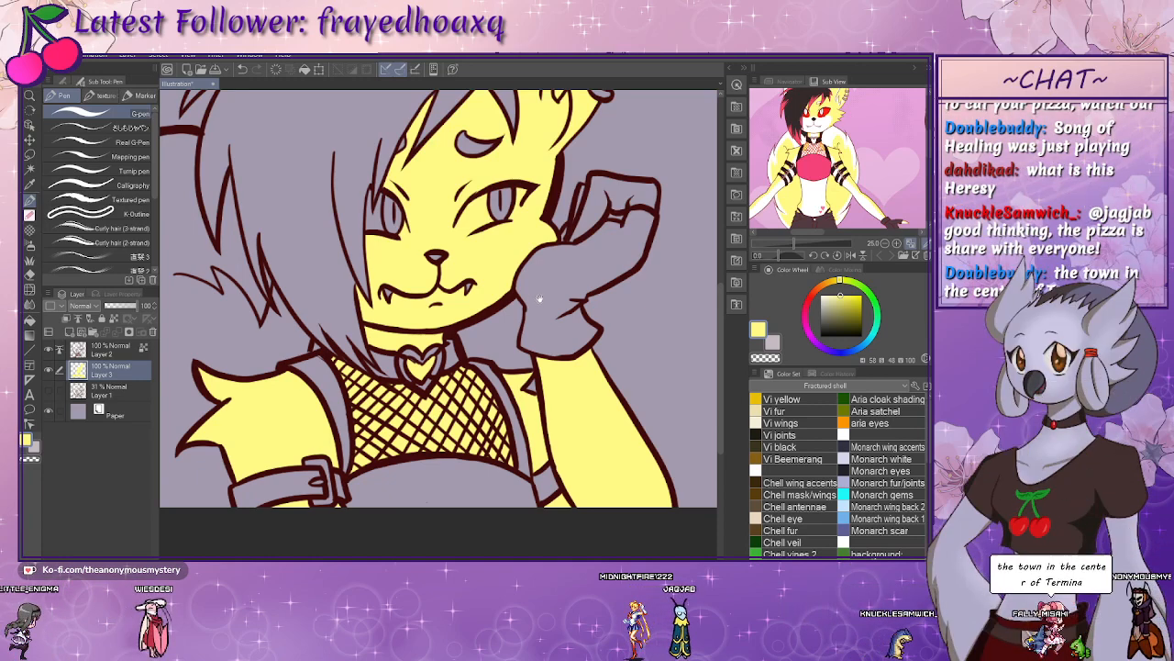
- Paint the bare fingers of the raised hand light yellow with the G-pen
mouse_move(574, 202)
mouse_down()
mouse_move(520, 292)
mouse_move(500, 303)
mouse_up()
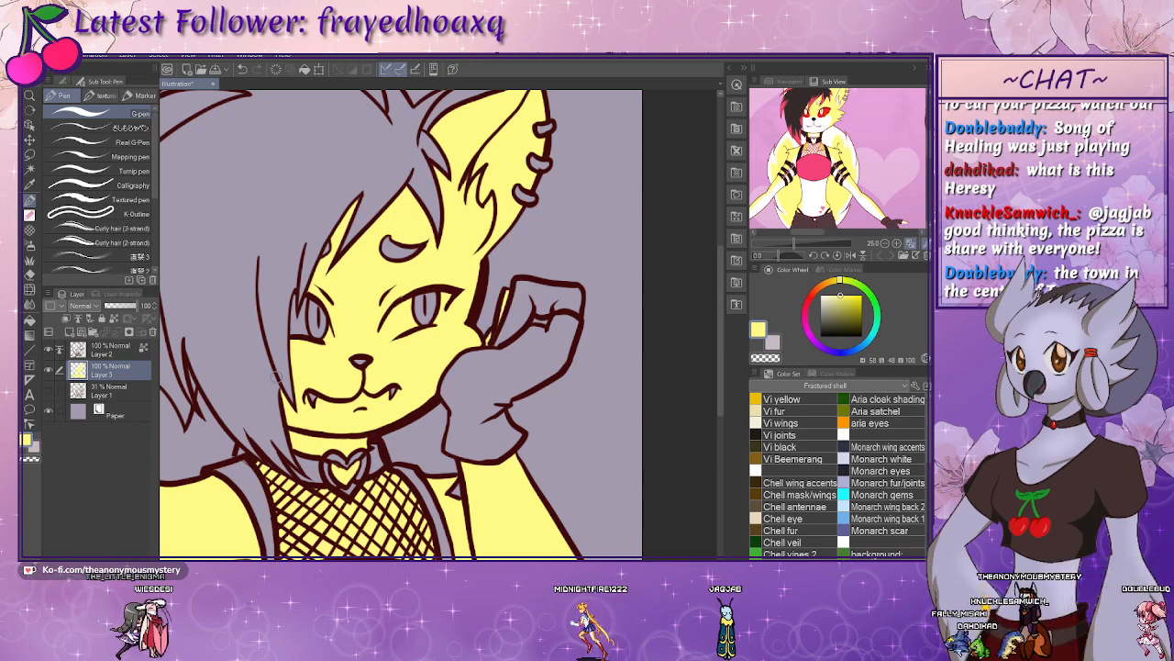
click(30, 320)
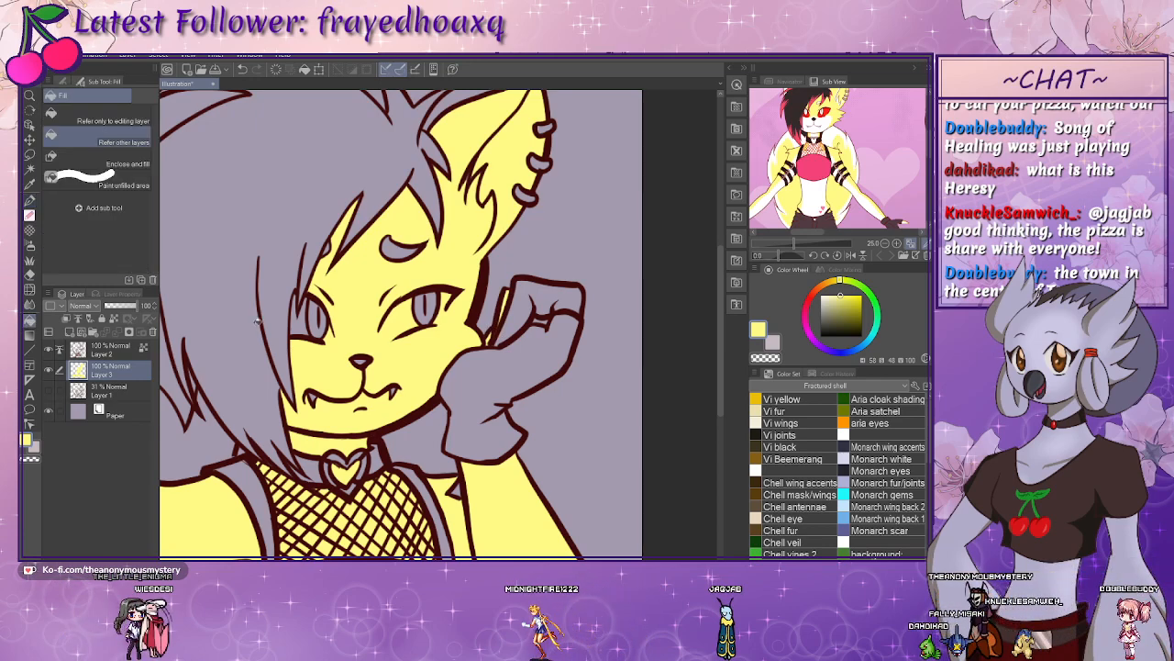
click(30, 200)
mouse_move(503, 415)
mouse_down()
mouse_move(580, 385)
mouse_move(569, 373)
mouse_up()
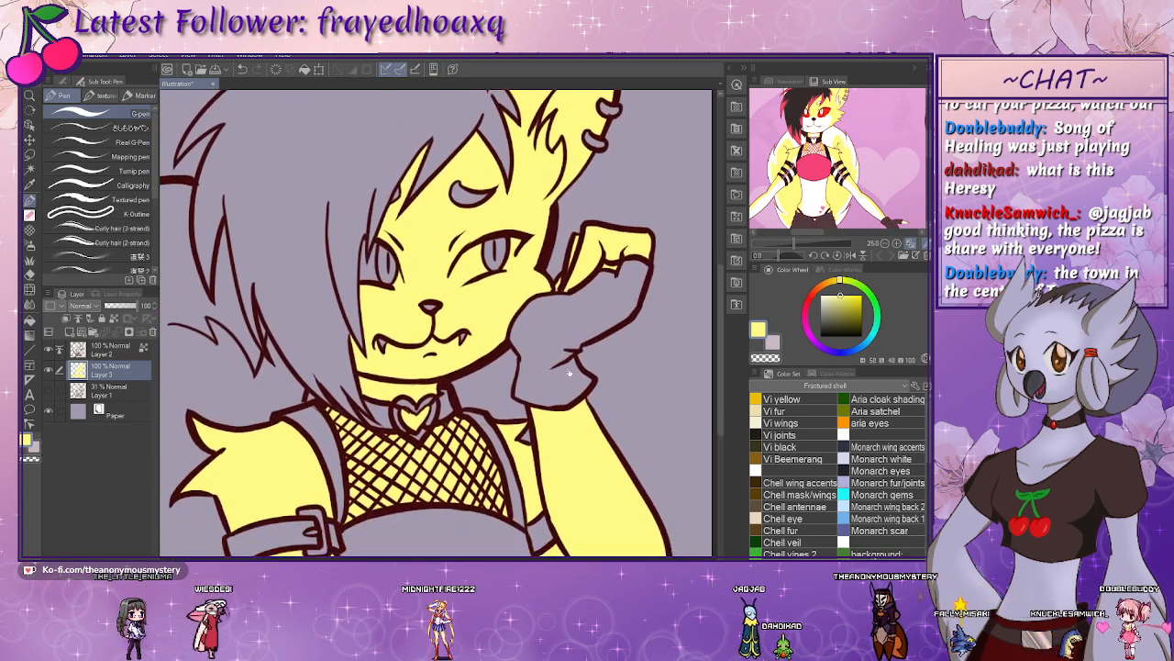
mouse_move(567, 424)
mouse_down()
mouse_move(564, 398)
mouse_move(556, 440)
mouse_move(567, 466)
mouse_up()
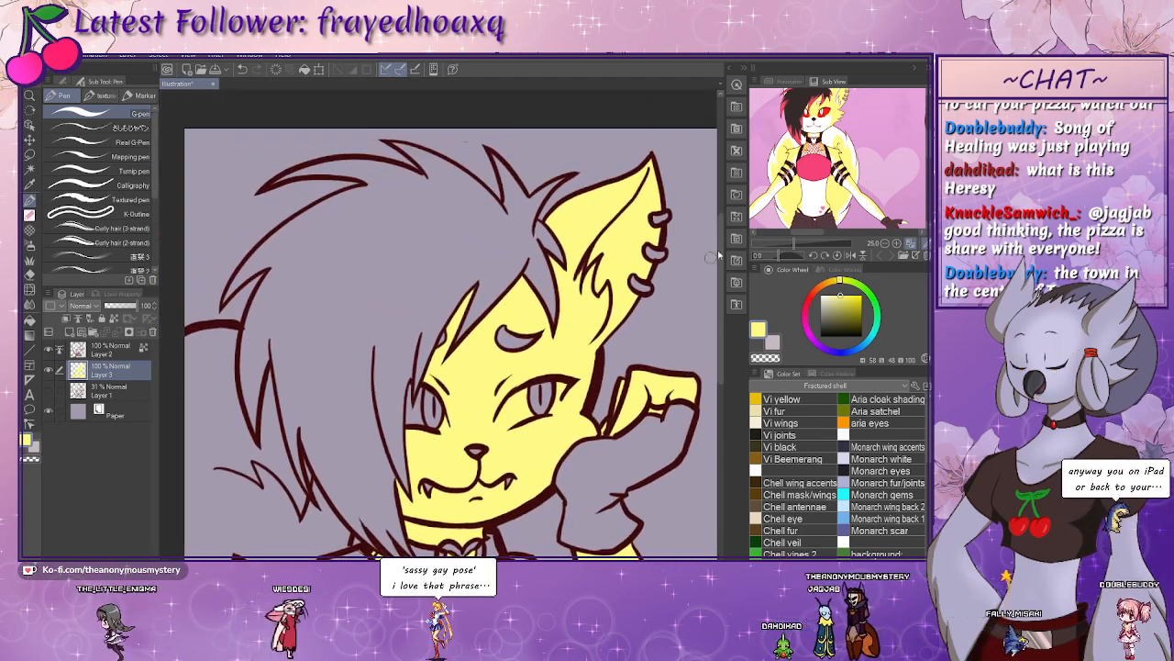
- Sample the pink from the reference character's top and fill the top below the fishnet with it
click(816, 163)
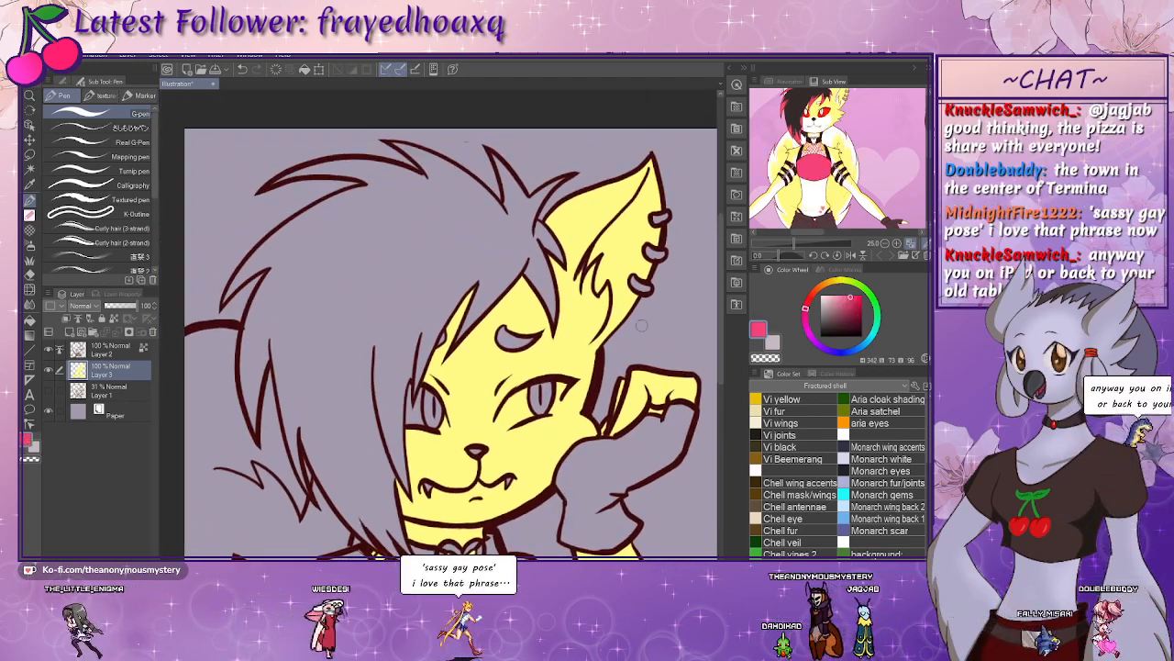
drag(503, 459, 455, 256)
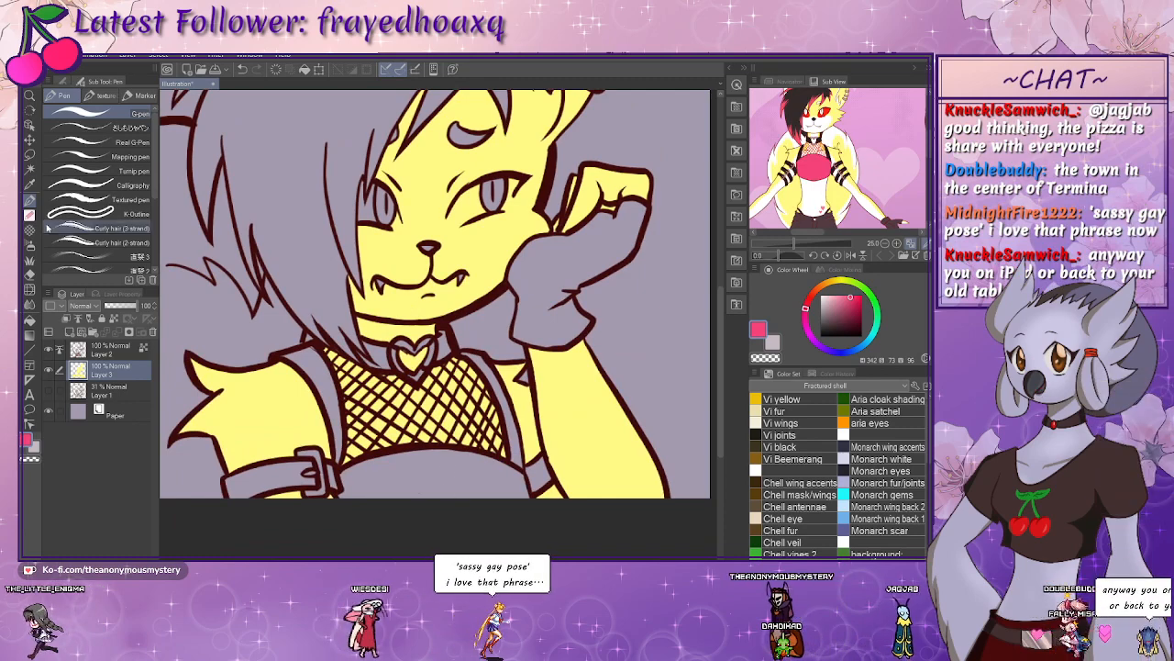
click(29, 321)
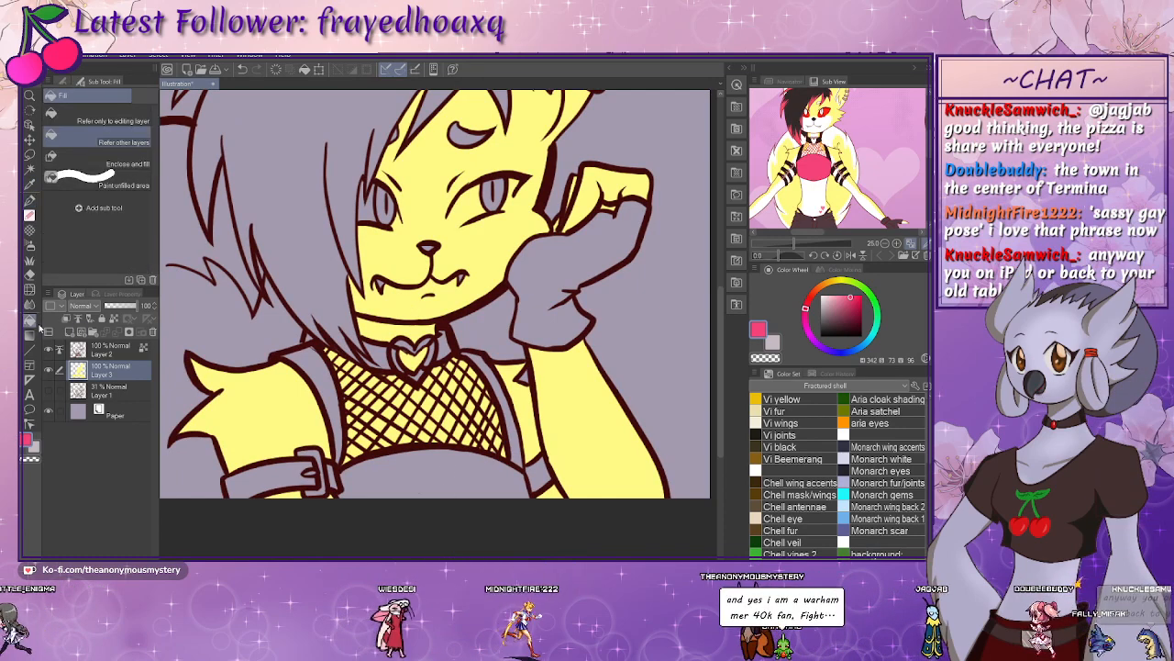
click(441, 477)
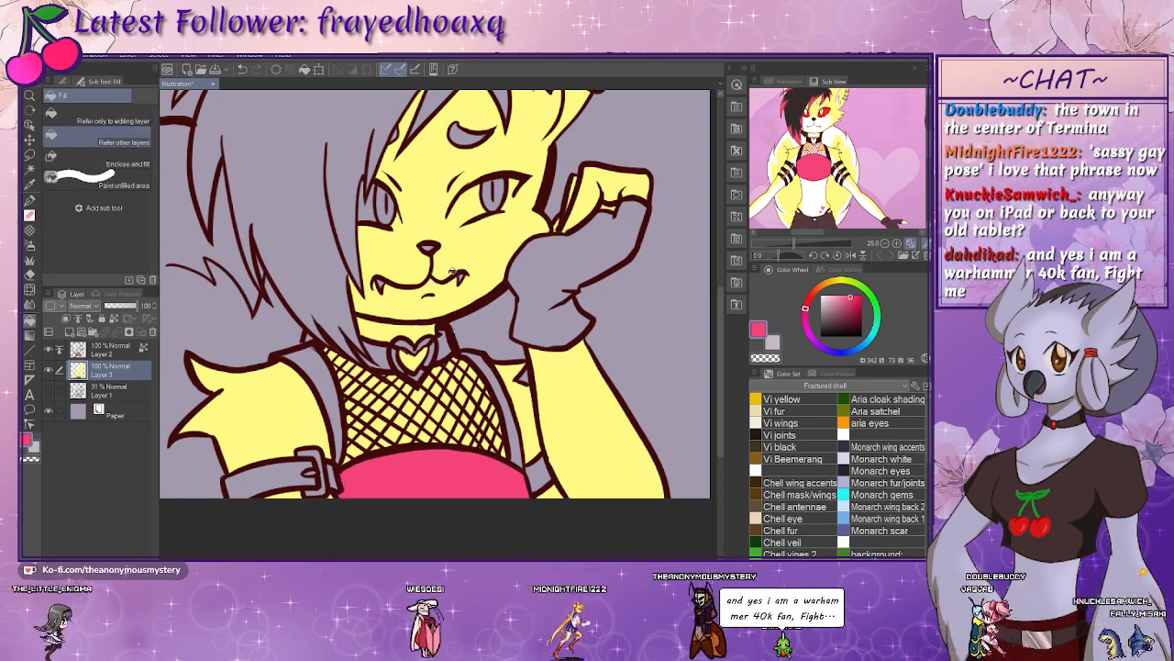
drag(450, 318, 430, 408)
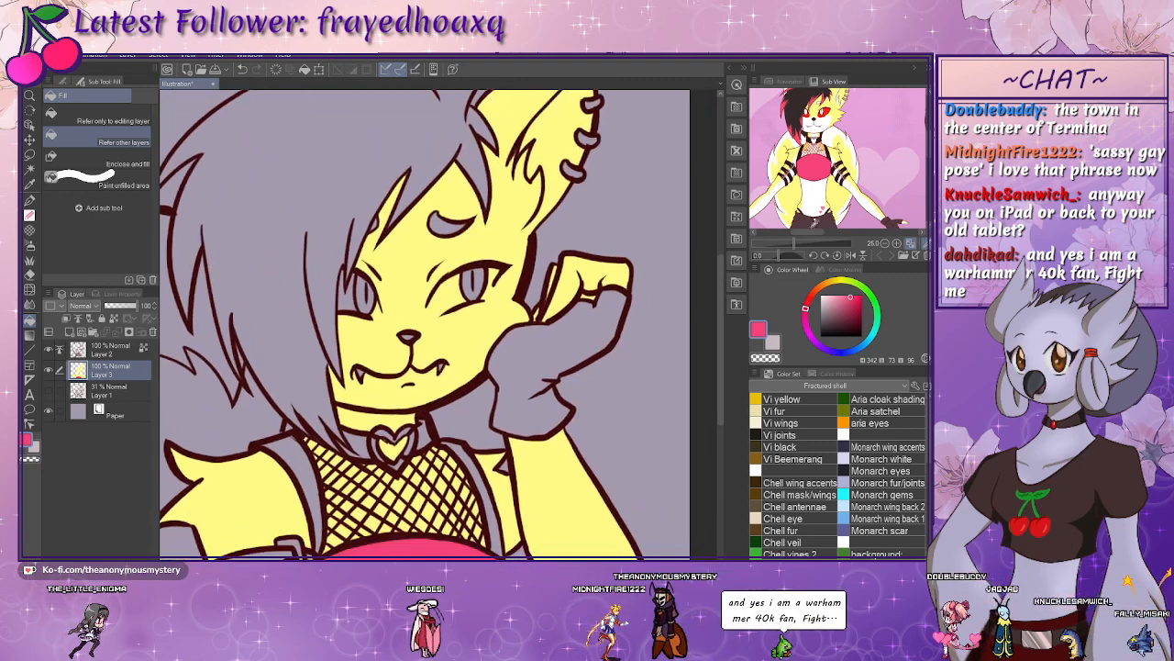
- Enlarge the reference picture to the face, sample the dark hair color and fill the spiky hair with it
click(792, 244)
drag(794, 246, 809, 246)
drag(806, 109, 887, 190)
click(887, 189)
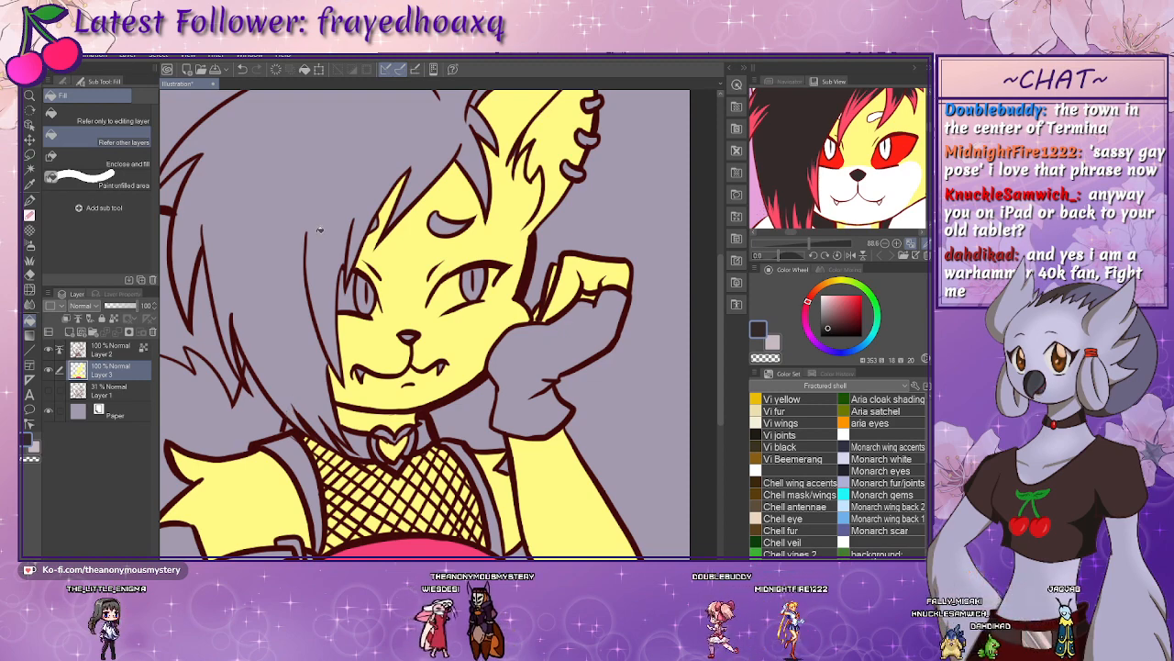
click(329, 237)
drag(501, 293, 486, 404)
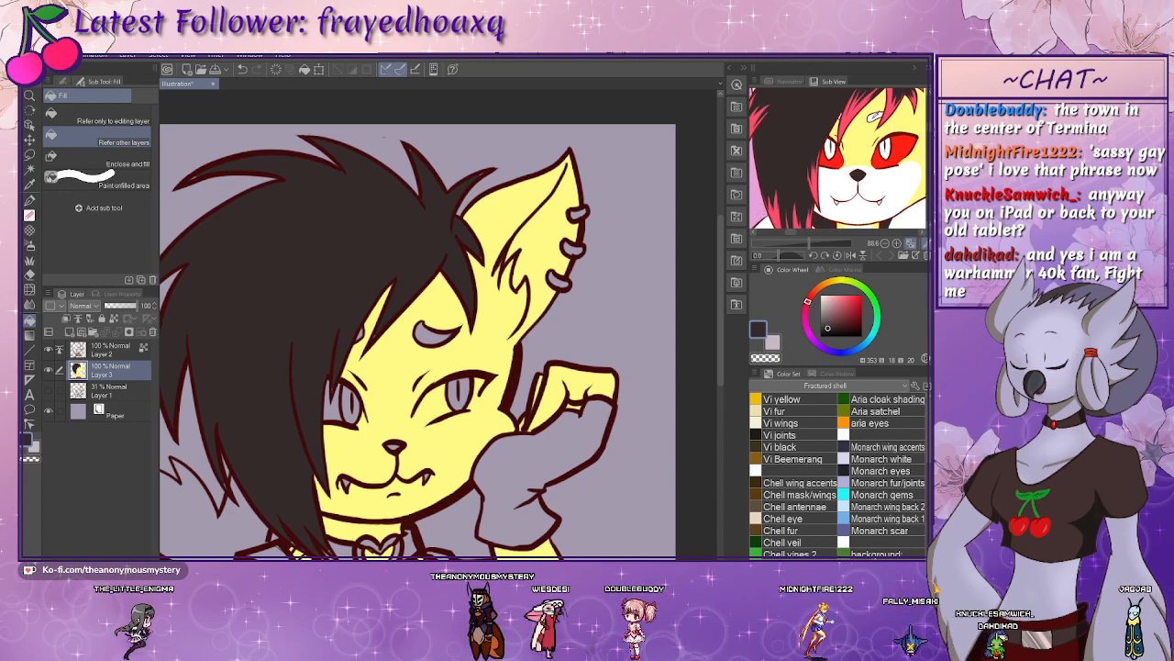
- Sample white from the reference and fill the eyebrow marking and the inner shapes of both eyes
click(873, 119)
click(429, 336)
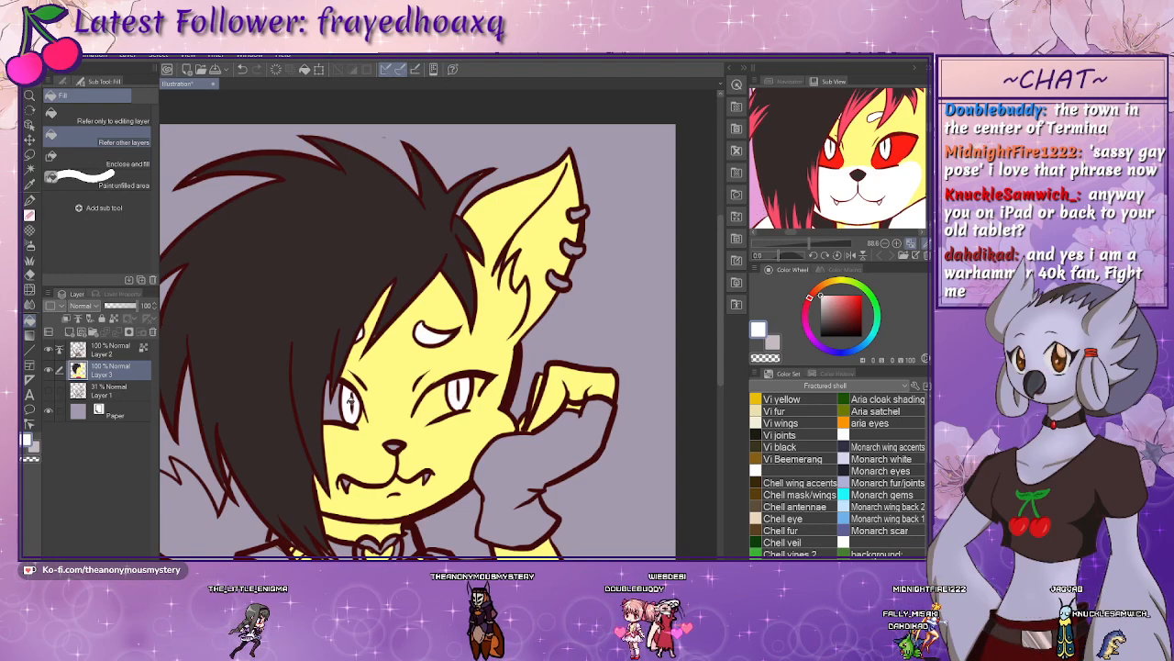
drag(430, 461, 416, 383)
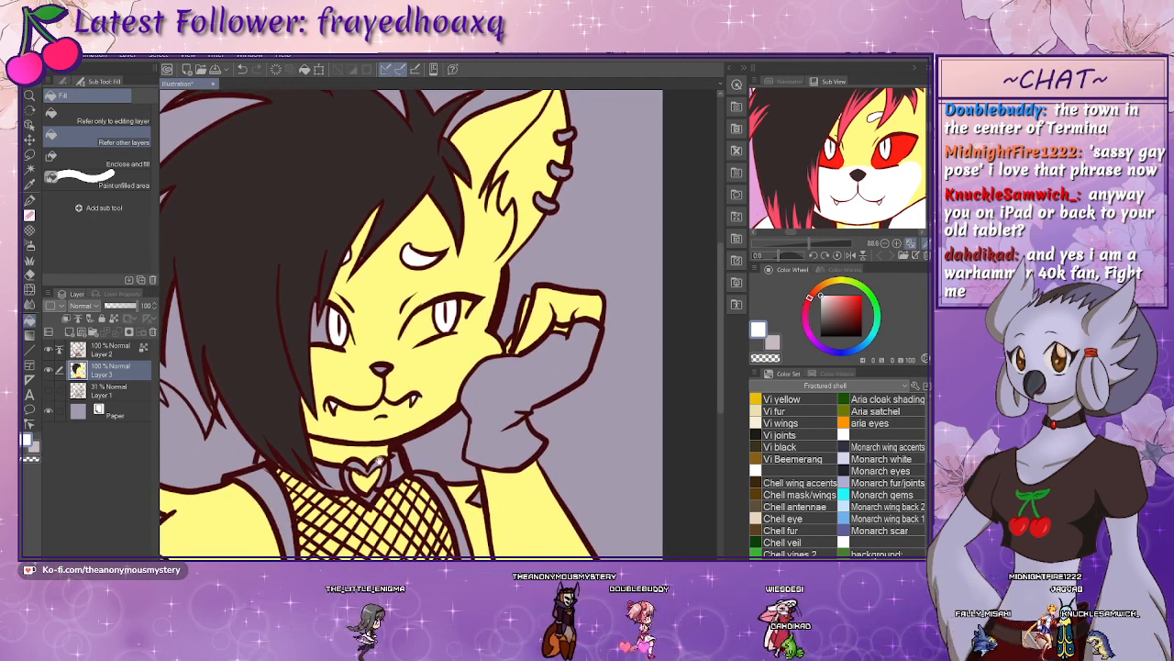
drag(379, 461, 439, 356)
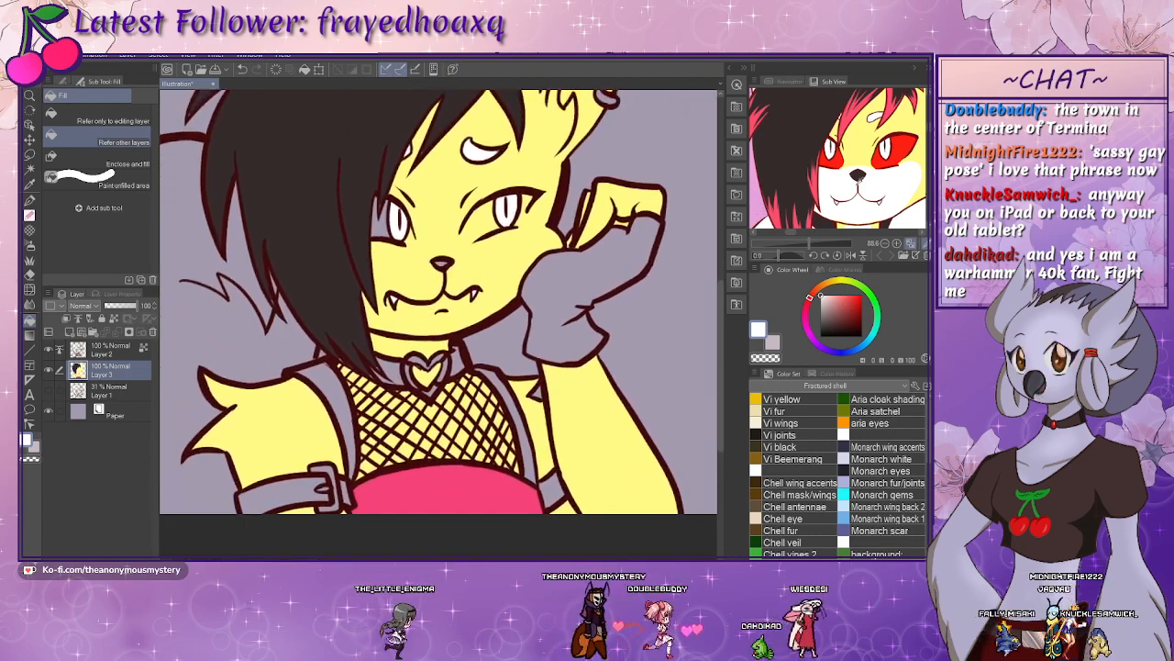
- Sample the near-black clothing color from the reference and color the choker, the shoulder strap and the buckled arm belt
click(791, 161)
drag(846, 209, 847, 121)
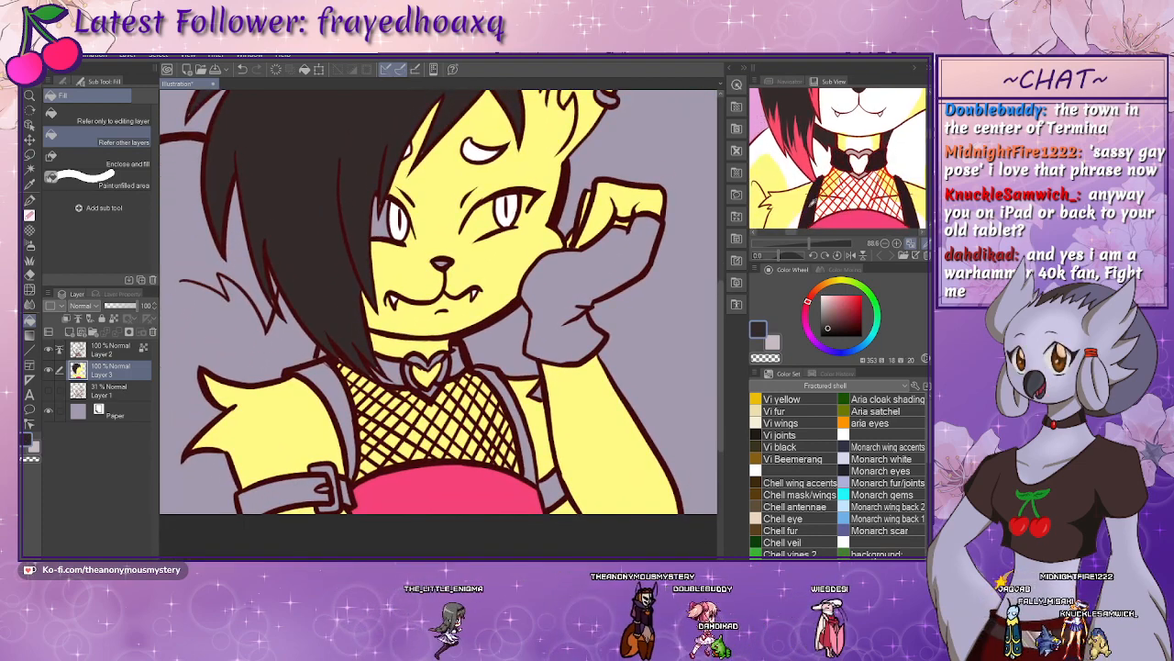
click(812, 197)
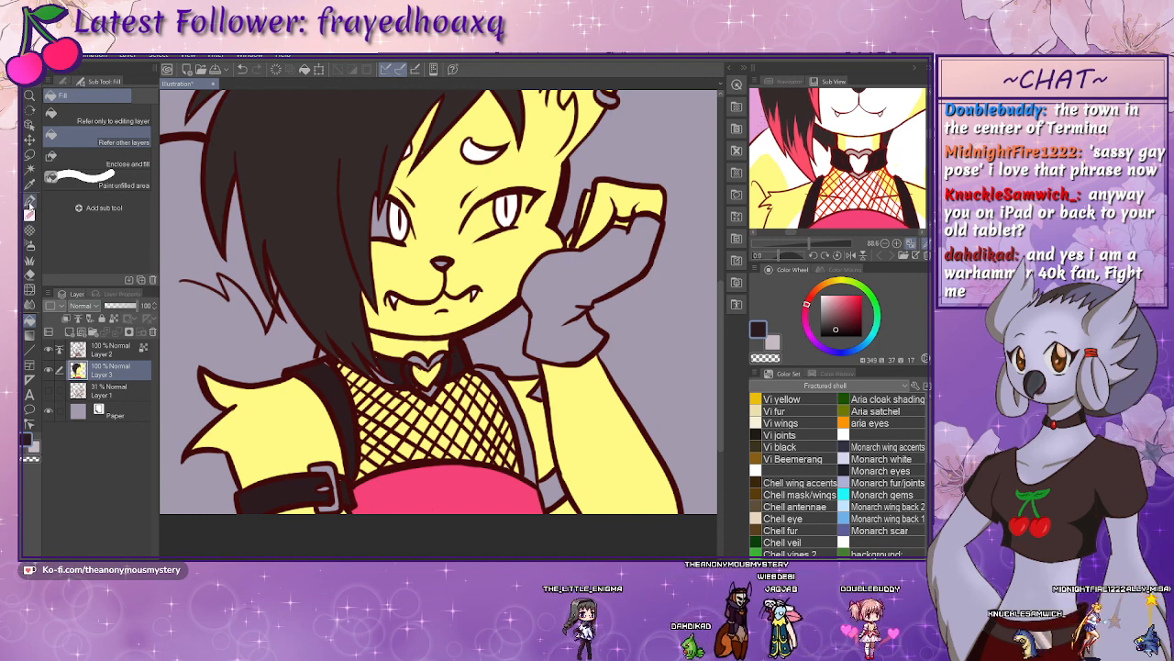
click(29, 200)
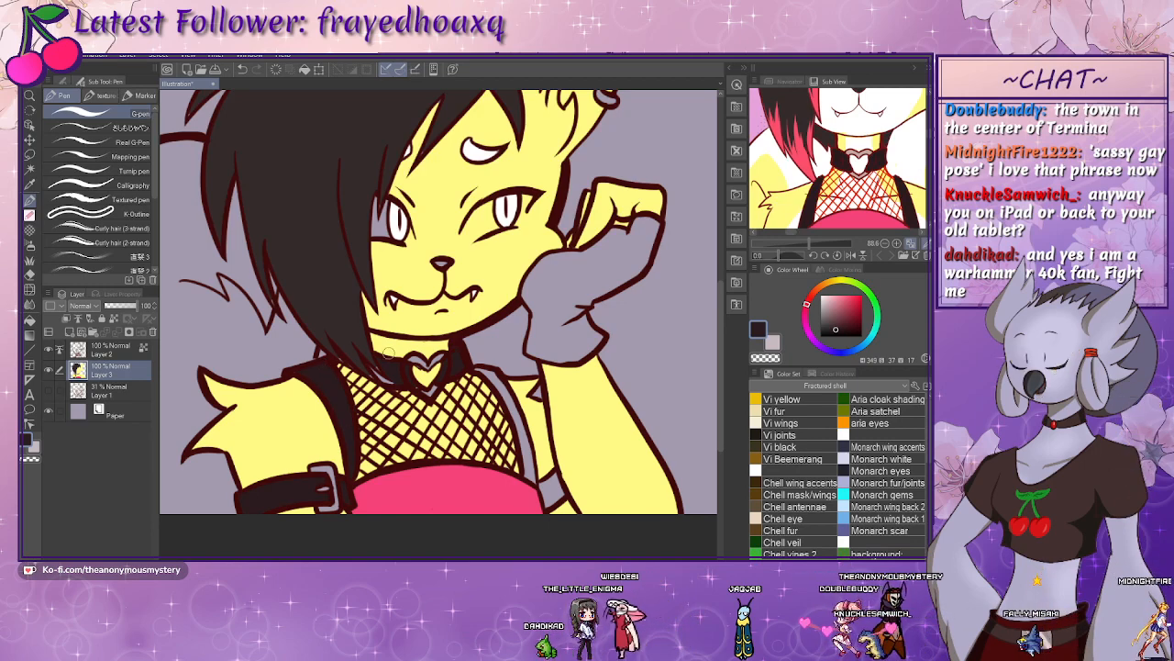
drag(386, 365, 365, 387)
scroll(365, 386, up, 2)
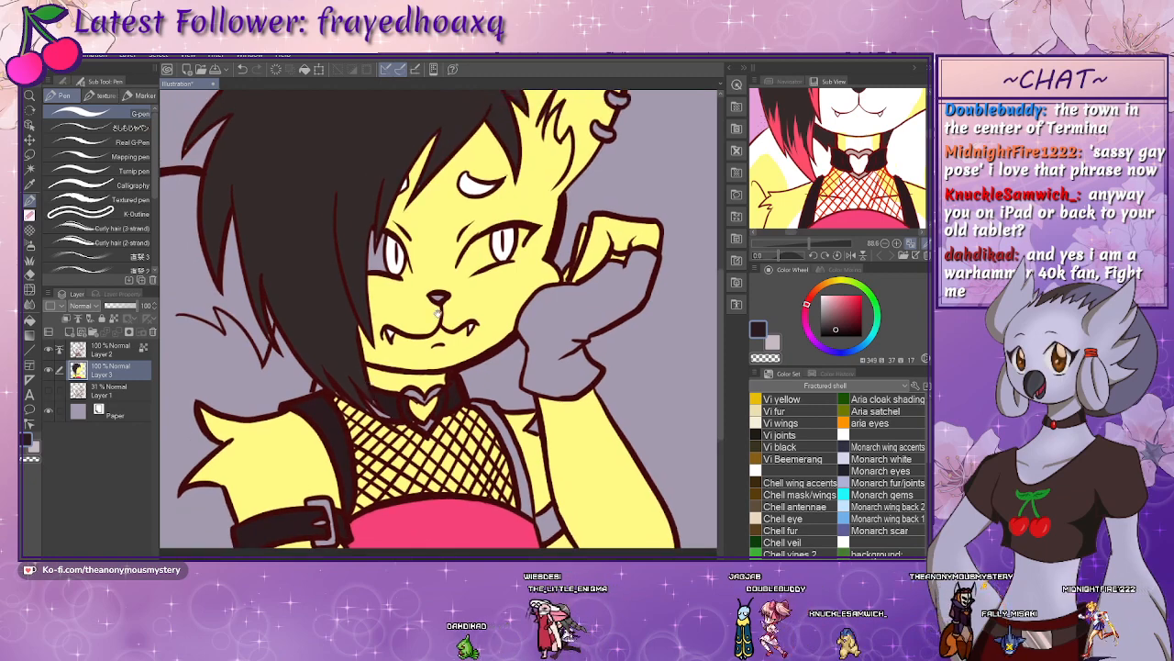
drag(438, 313, 427, 358)
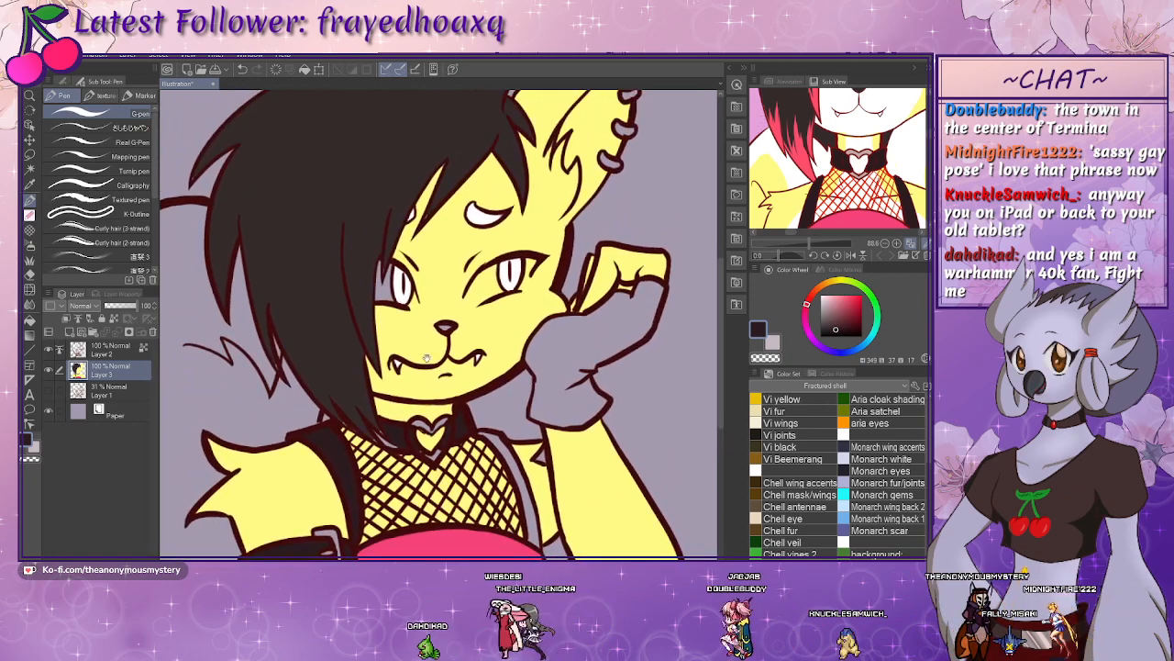
- Using the dark hair color, fill in the nose, the remaining shoulder strap and armband, and the fingerless glove
alt+click(319, 314)
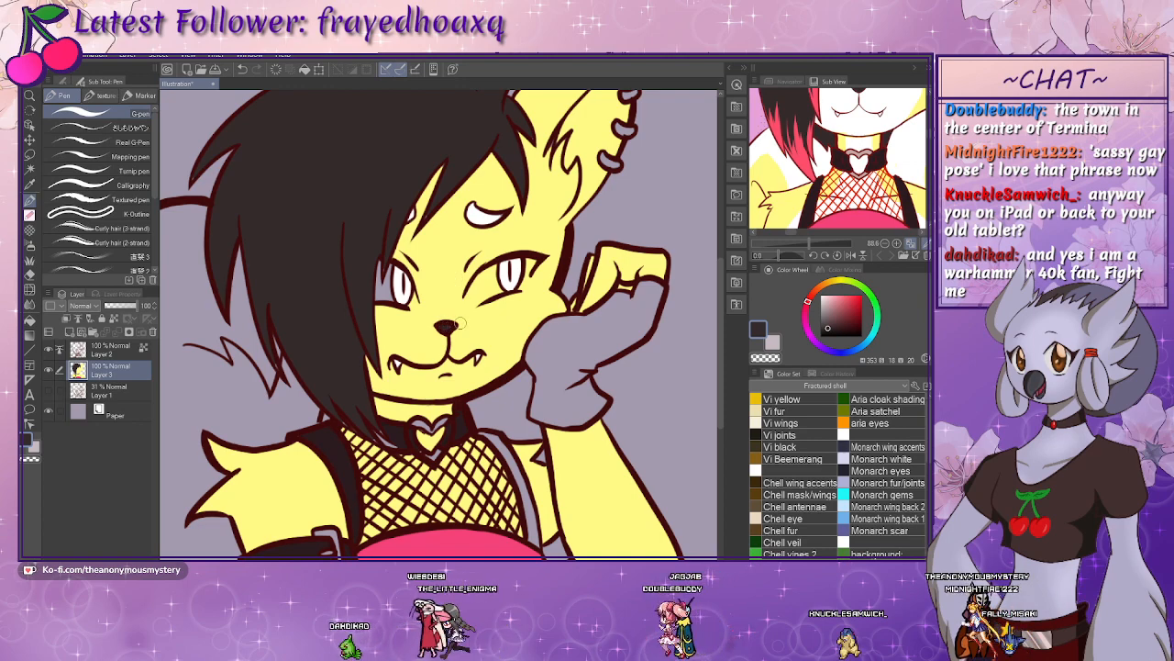
drag(609, 280, 570, 188)
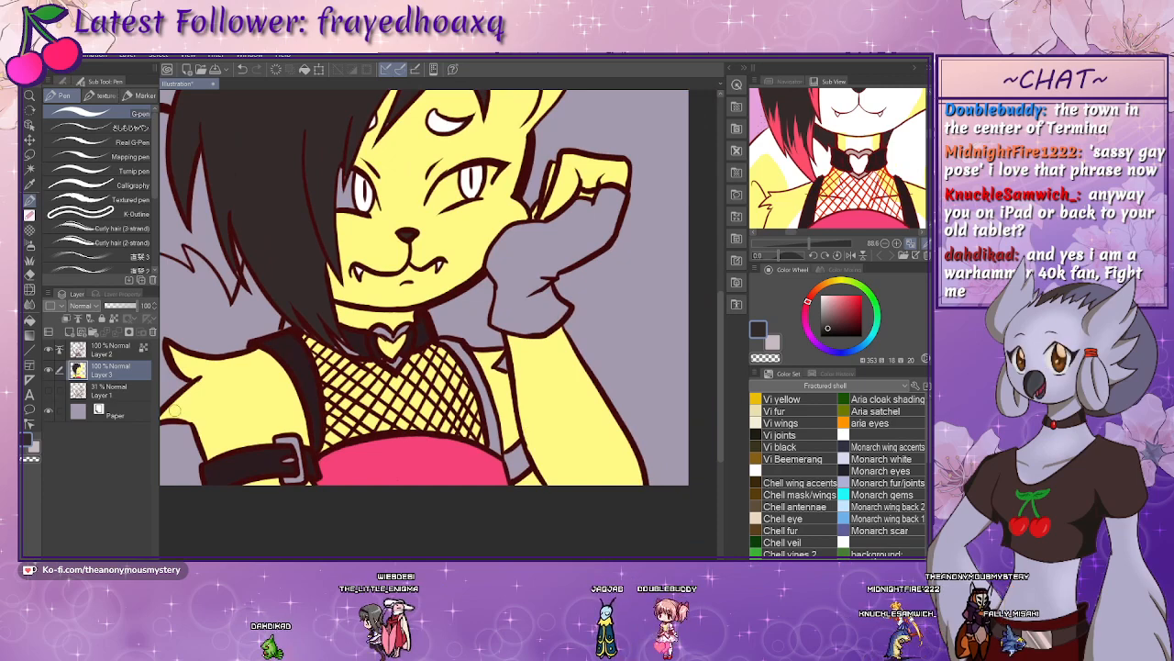
click(30, 320)
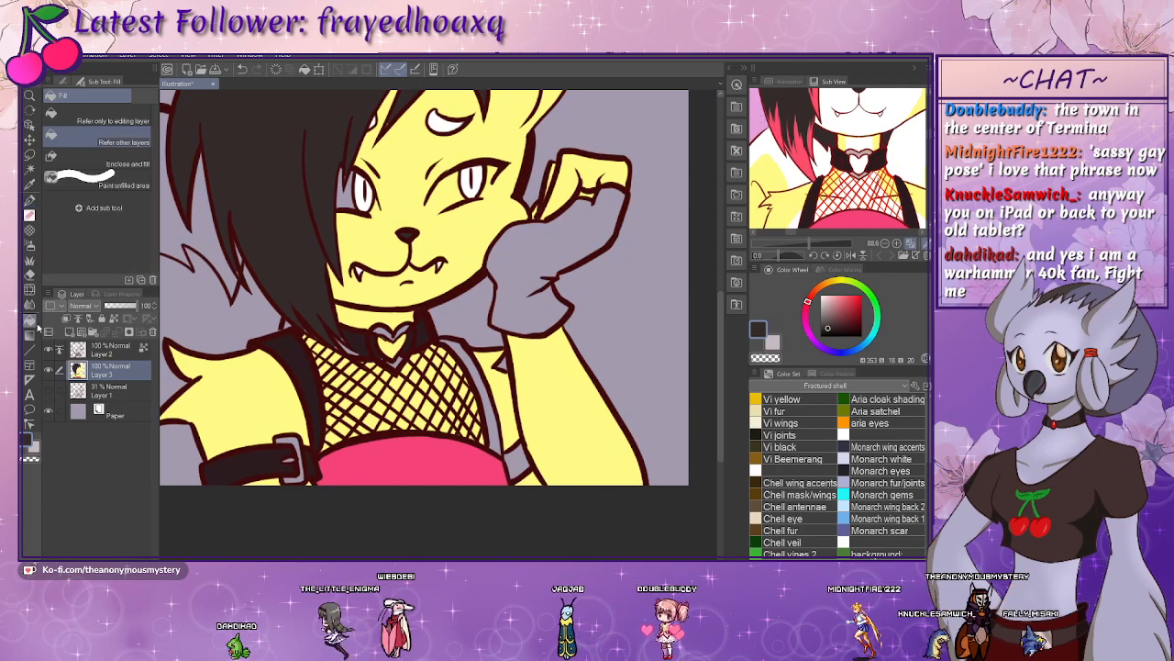
click(520, 455)
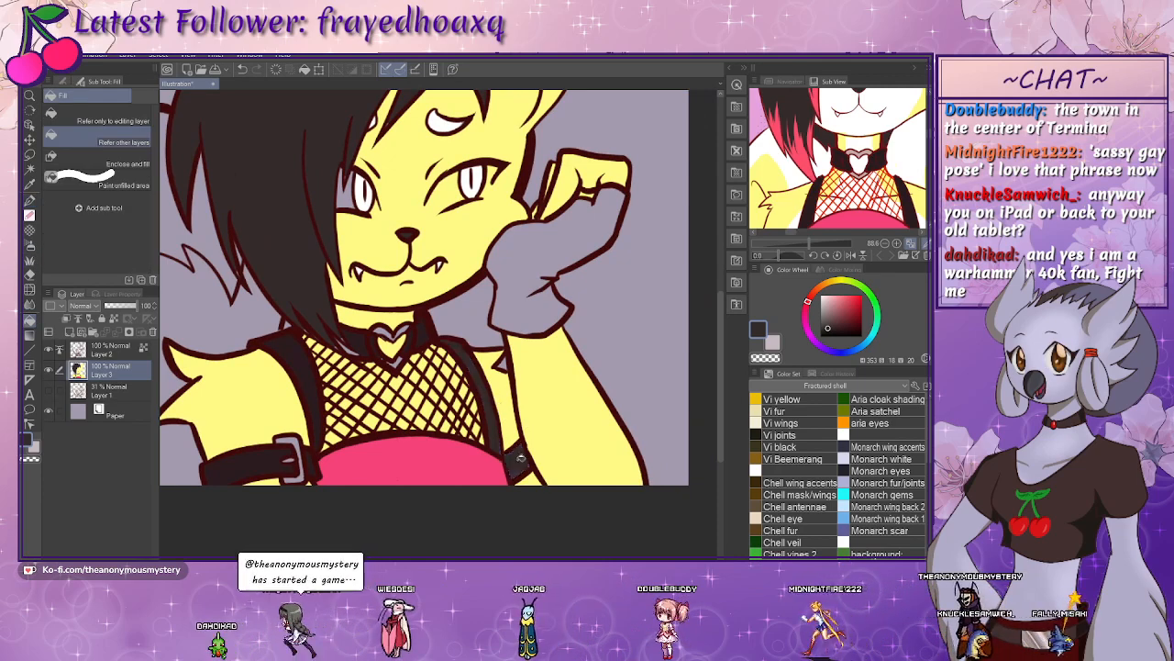
drag(911, 222, 826, 180)
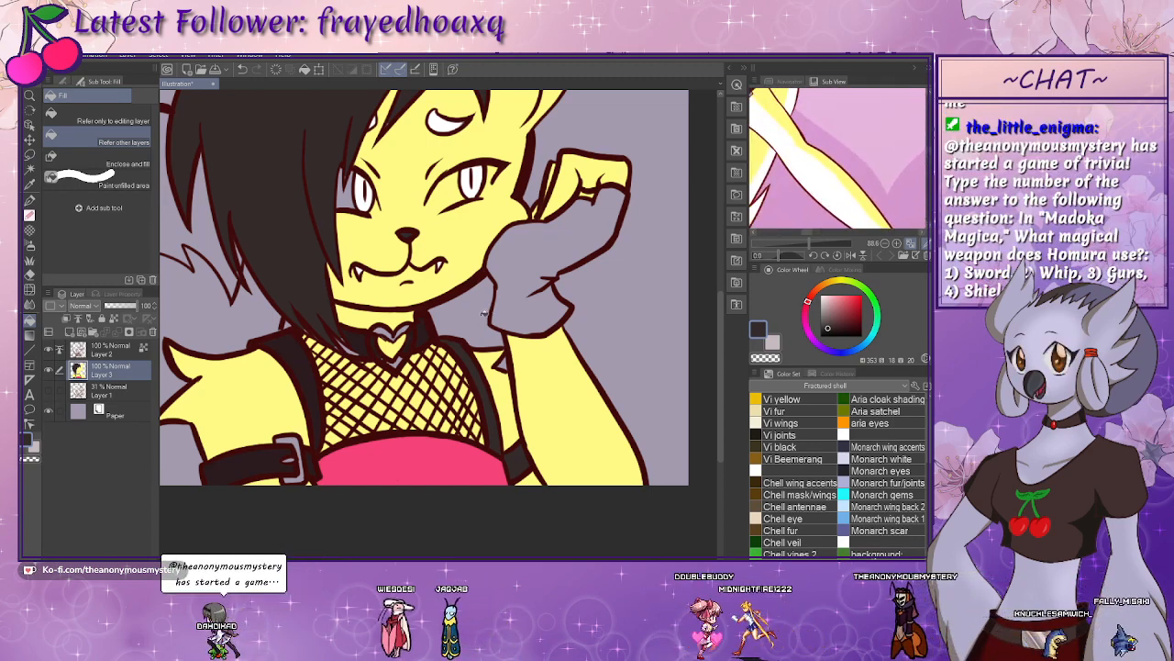
click(595, 239)
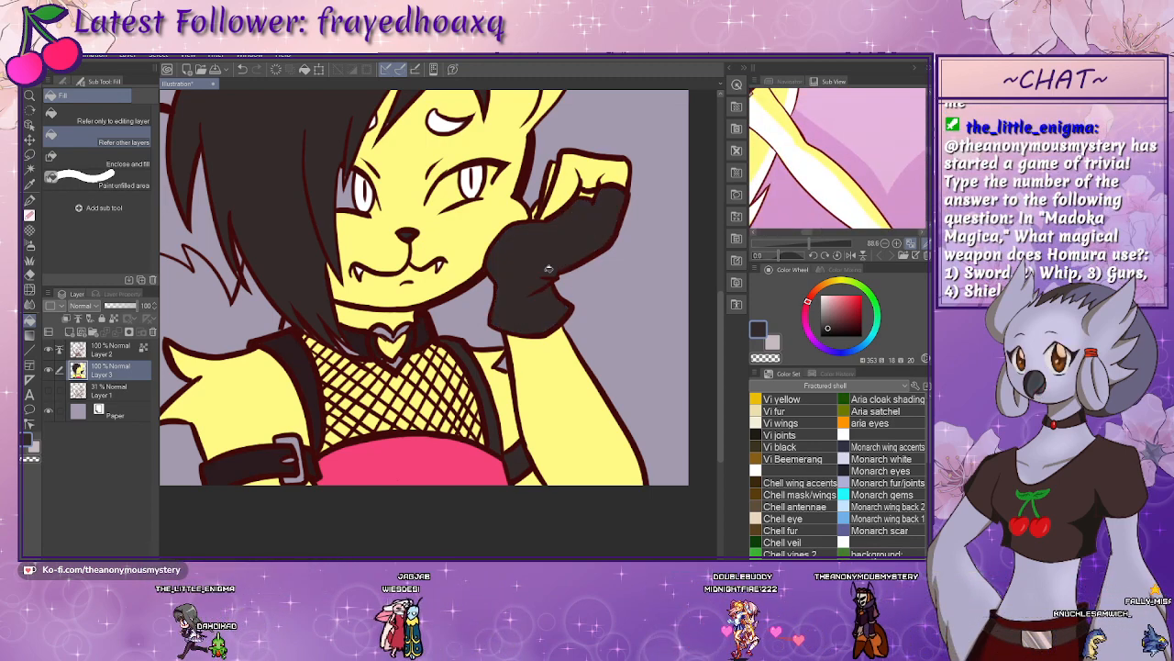
- Sample the light yellow fur color and fill the large fluffy tail behind the character
mouse_move(311, 287)
mouse_down()
mouse_move(347, 377)
mouse_move(434, 365)
mouse_move(419, 356)
mouse_up()
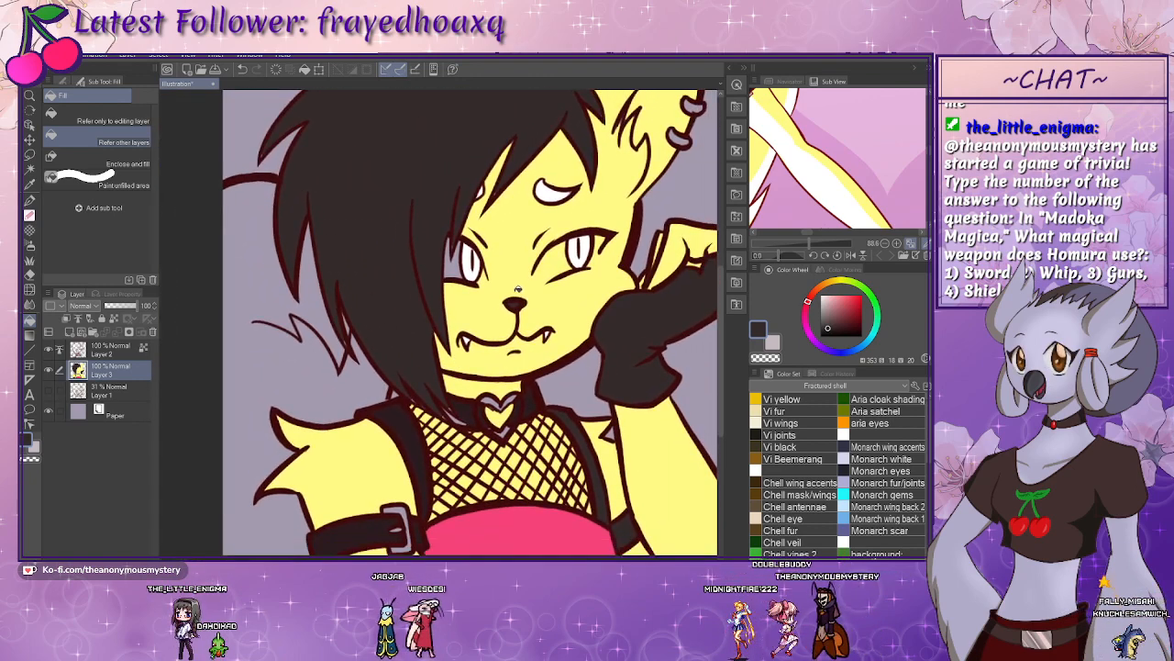
alt+click(550, 304)
click(264, 374)
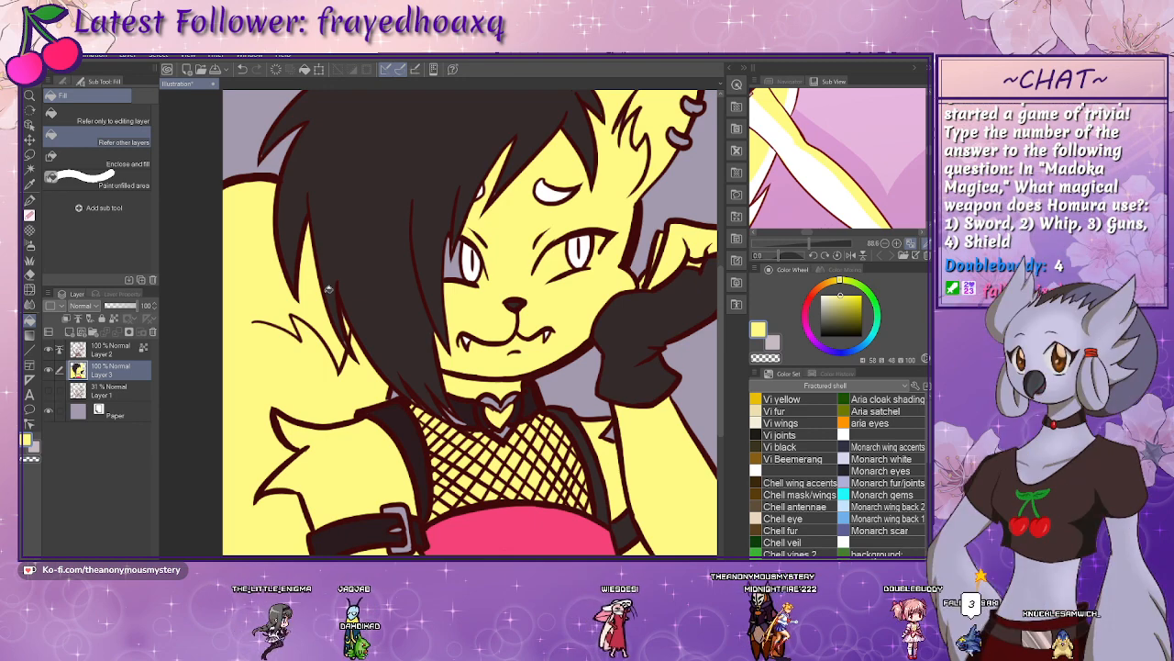
- Sample the dark hair color and the yellow fur color to touch up the hair edges and forehead with the G-pen
alt+click(382, 291)
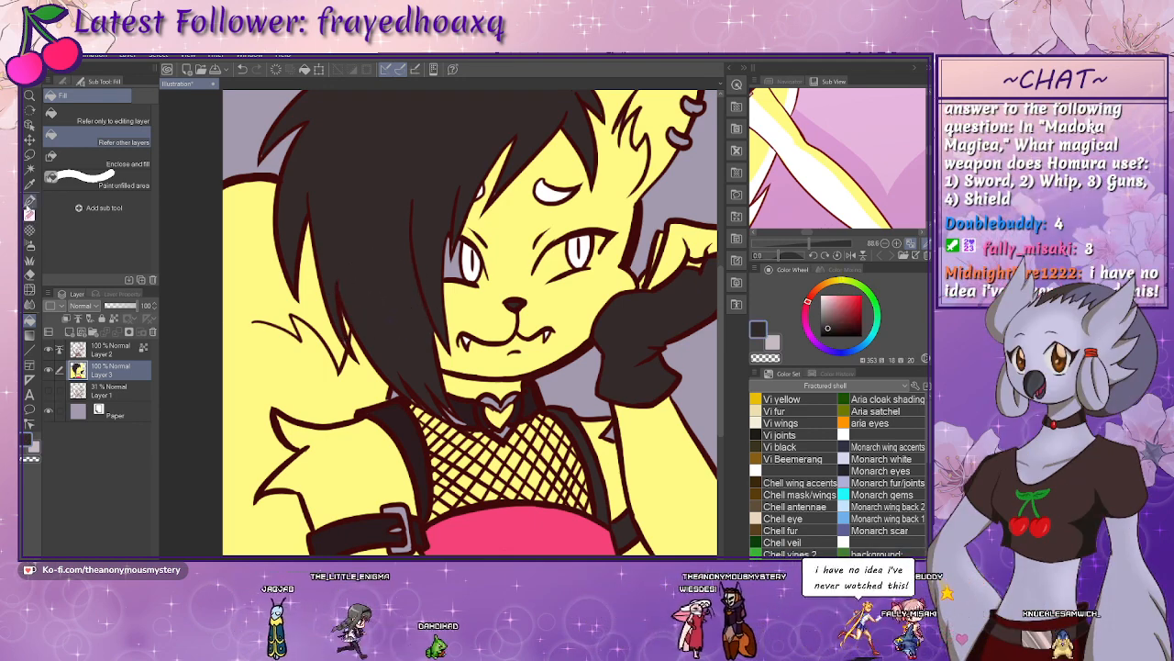
key(p)
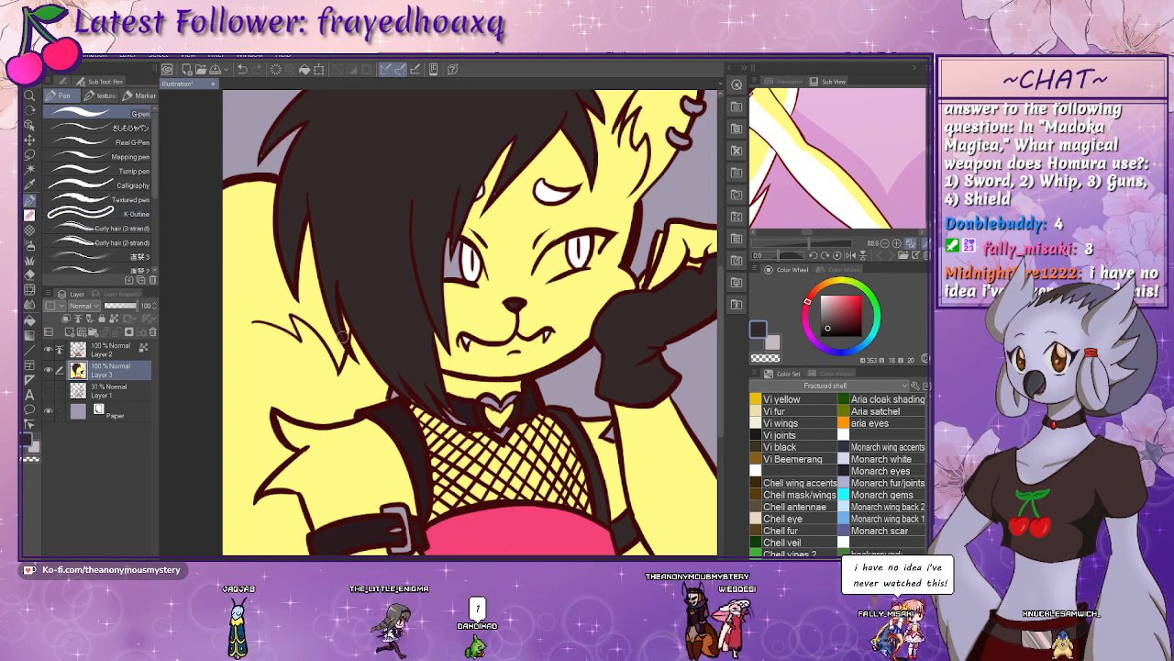
mouse_move(384, 301)
mouse_down()
mouse_move(345, 360)
mouse_move(327, 341)
mouse_move(323, 357)
mouse_up()
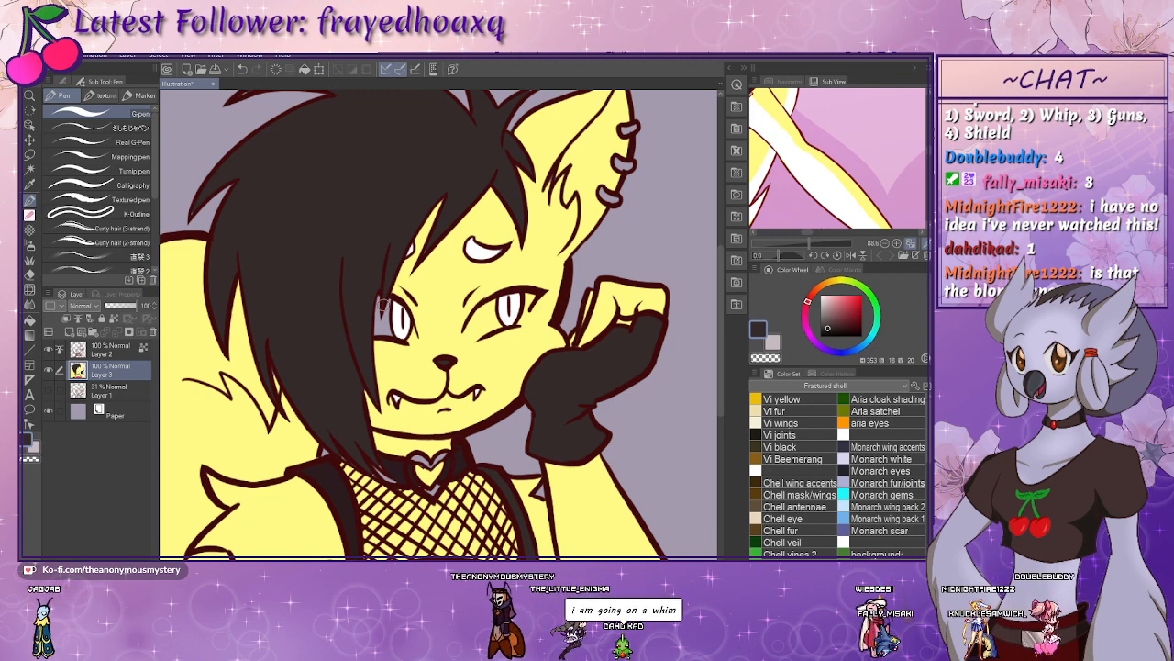
drag(395, 251, 386, 310)
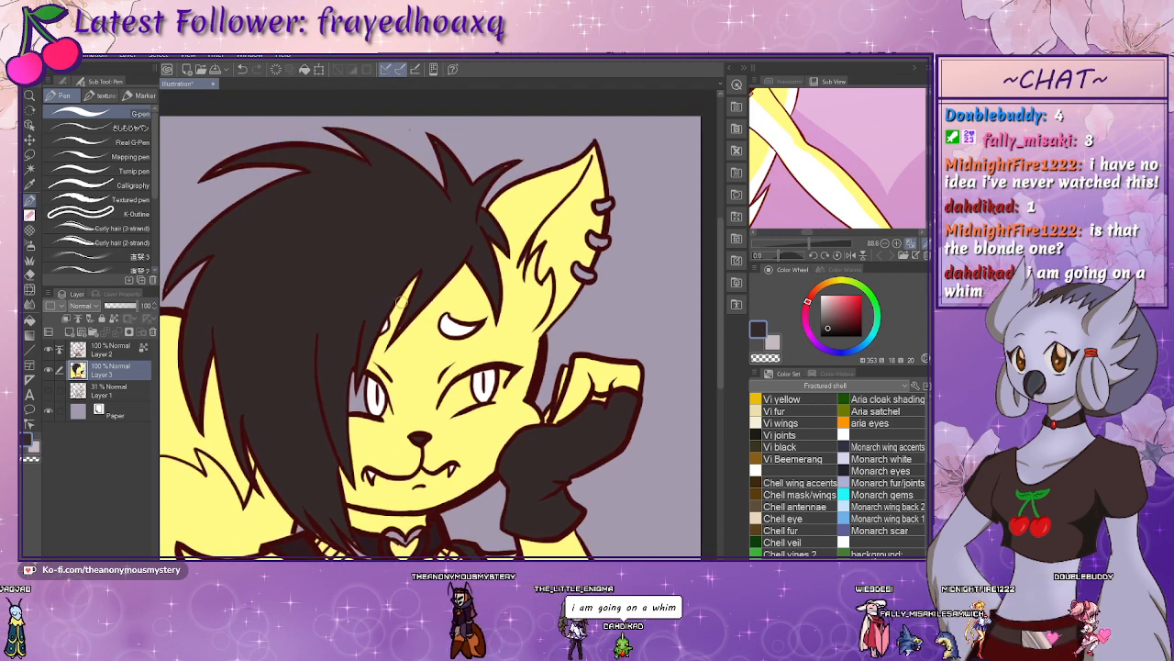
alt+click(401, 304)
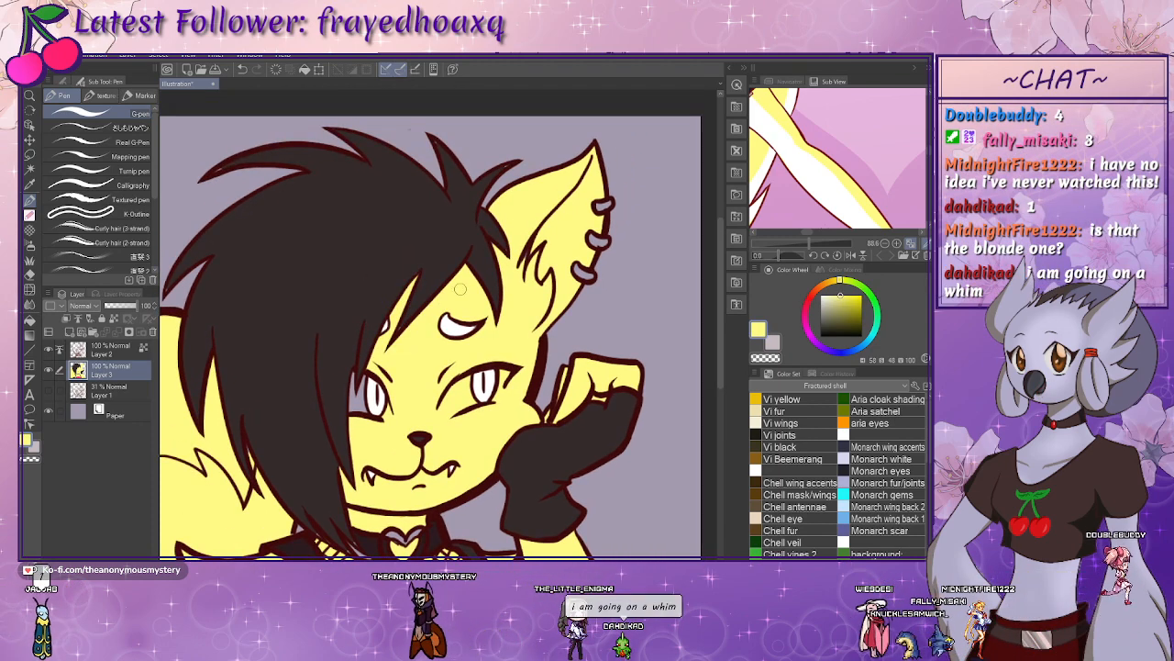
scroll(438, 331, down, 2)
mouse_move(438, 332)
mouse_down()
mouse_move(444, 323)
mouse_move(442, 335)
mouse_up()
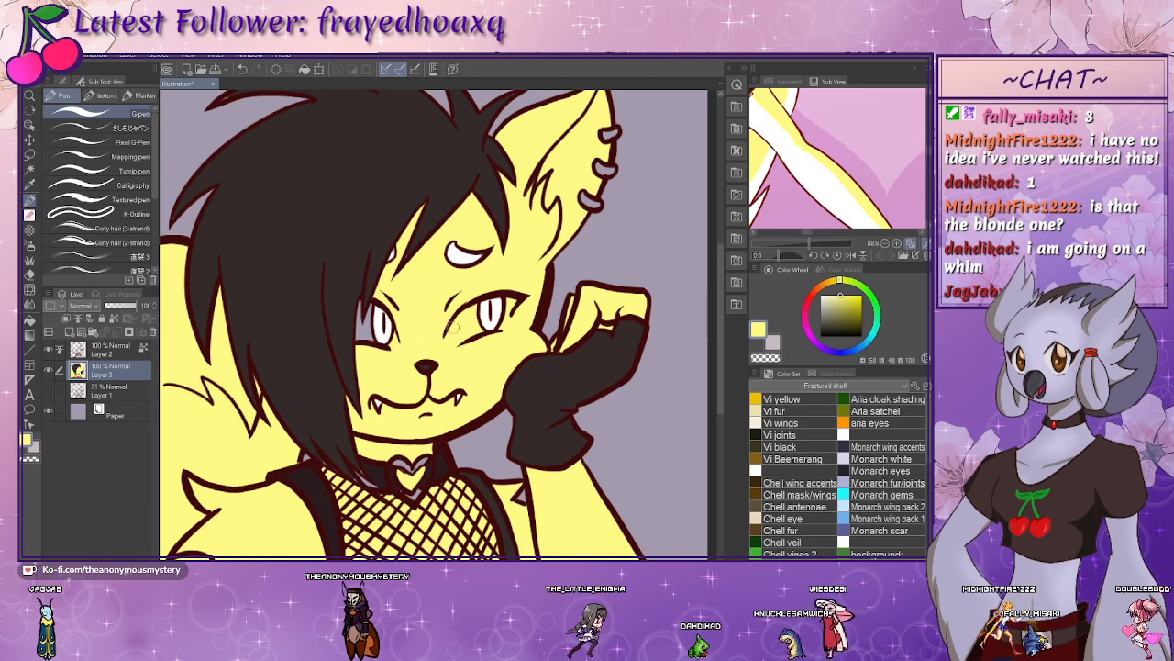
- Sample red from the character's eye in the reference and paint the red markings around both eyes
drag(810, 170, 826, 209)
drag(826, 128, 859, 213)
click(831, 151)
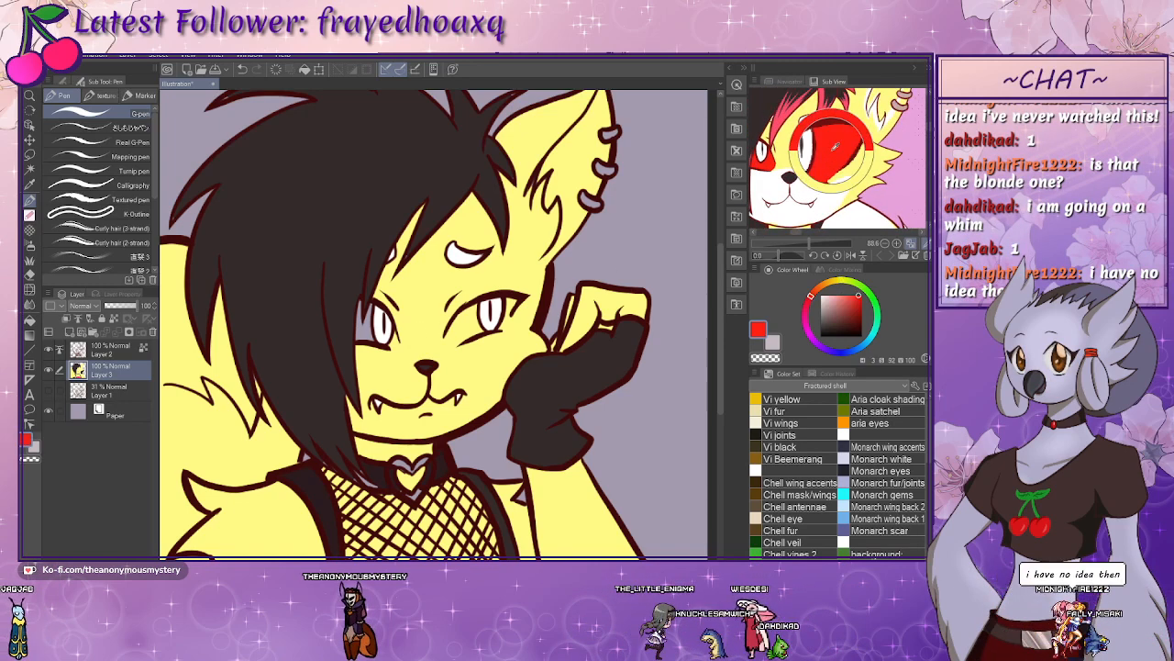
mouse_move(453, 328)
mouse_down()
mouse_move(449, 343)
mouse_move(477, 307)
mouse_move(468, 333)
mouse_up()
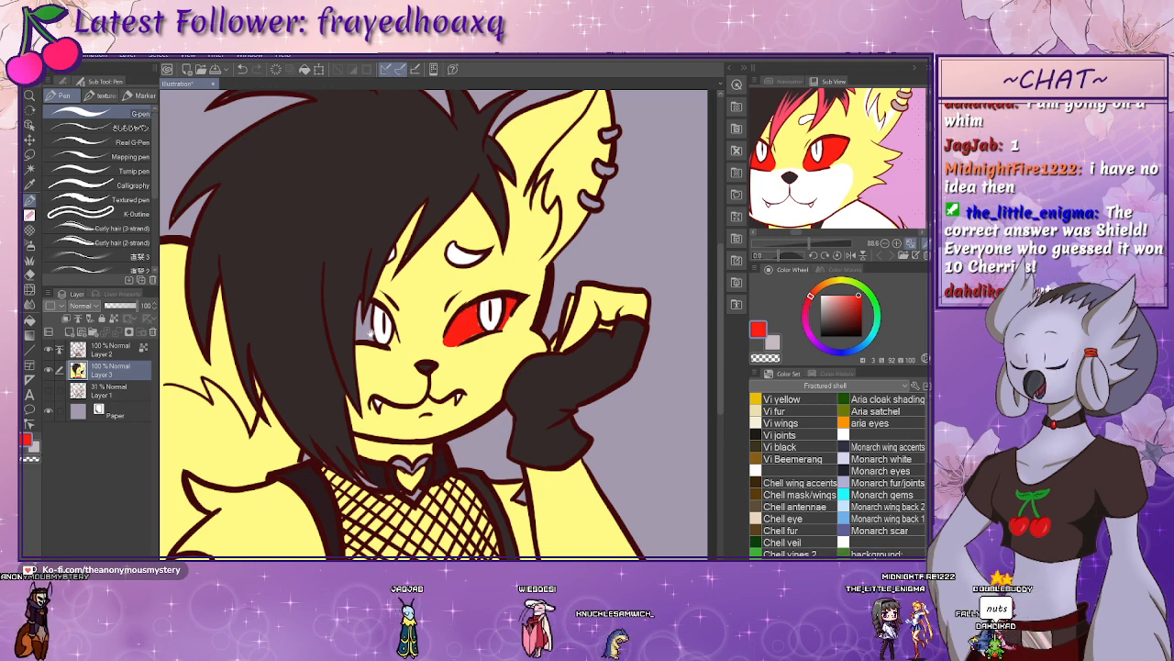
drag(393, 318, 403, 340)
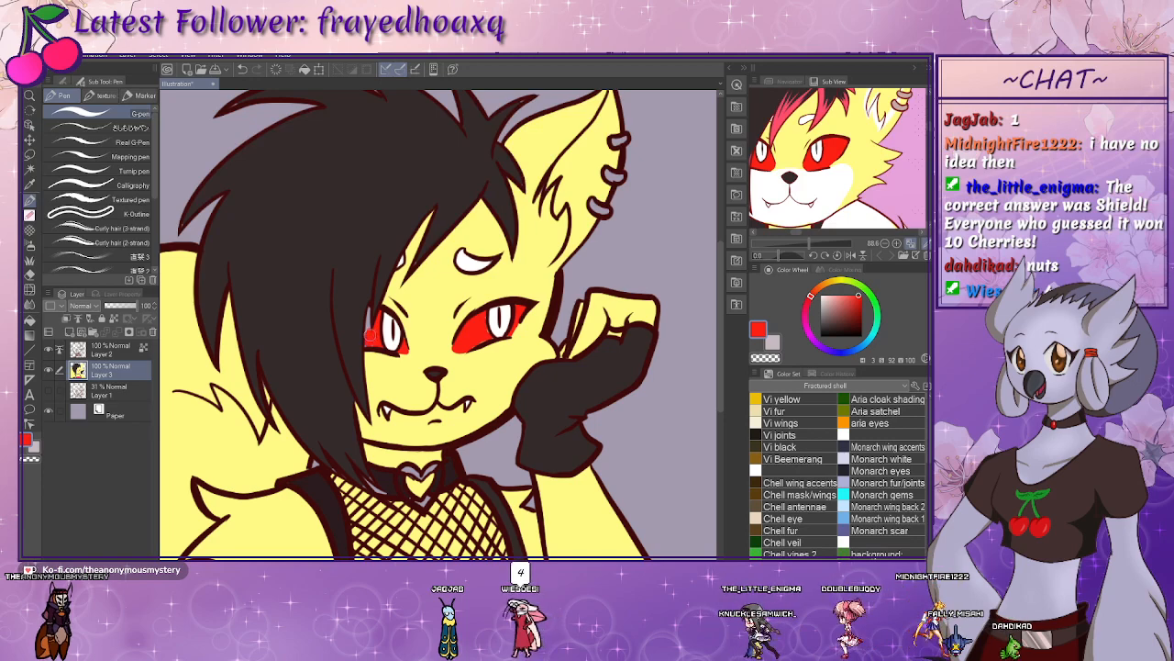
drag(370, 335, 372, 314)
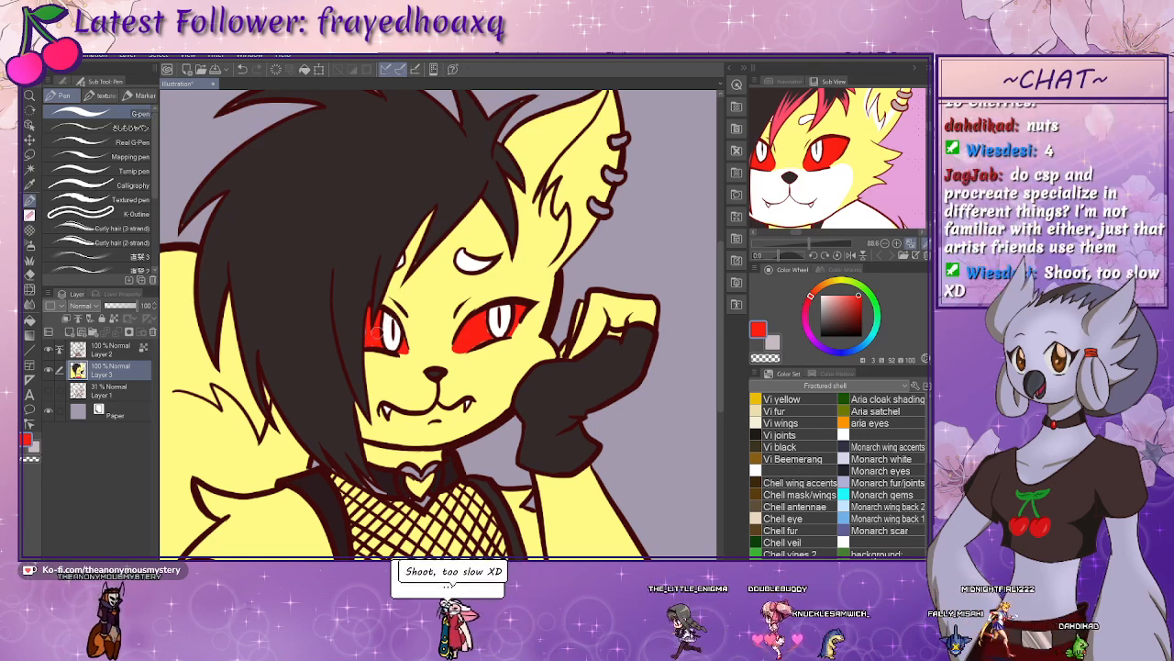
- Sample white from the reference and paint the muzzle, cheeks and chin white beneath the eyes
drag(434, 332, 426, 251)
drag(392, 323, 437, 329)
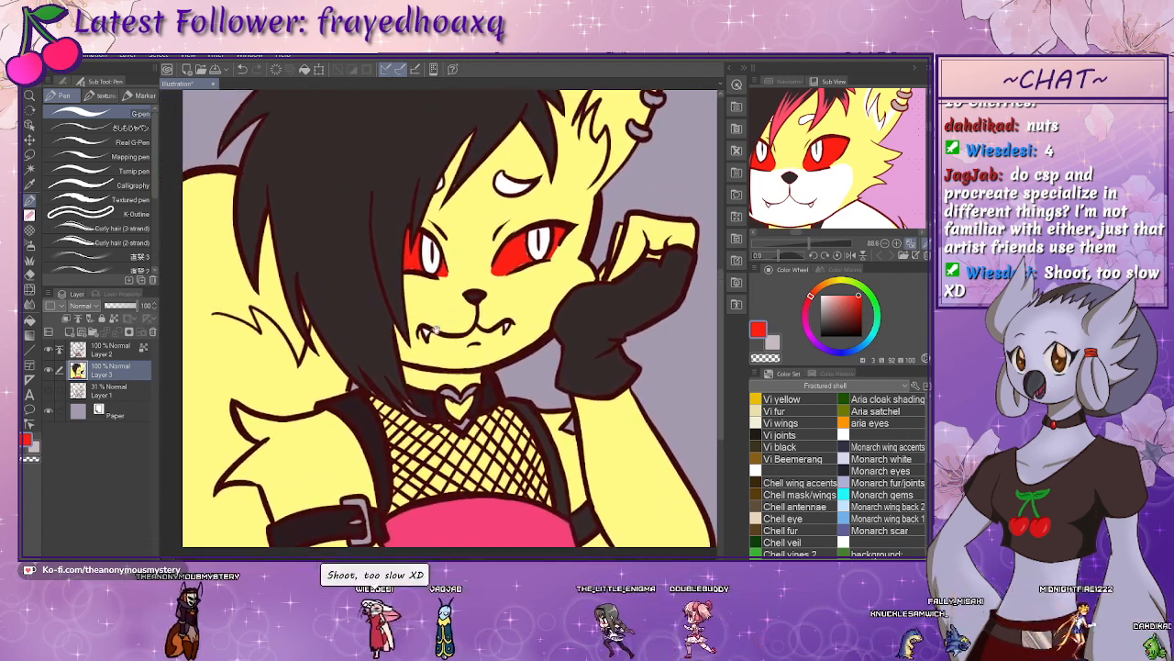
click(813, 198)
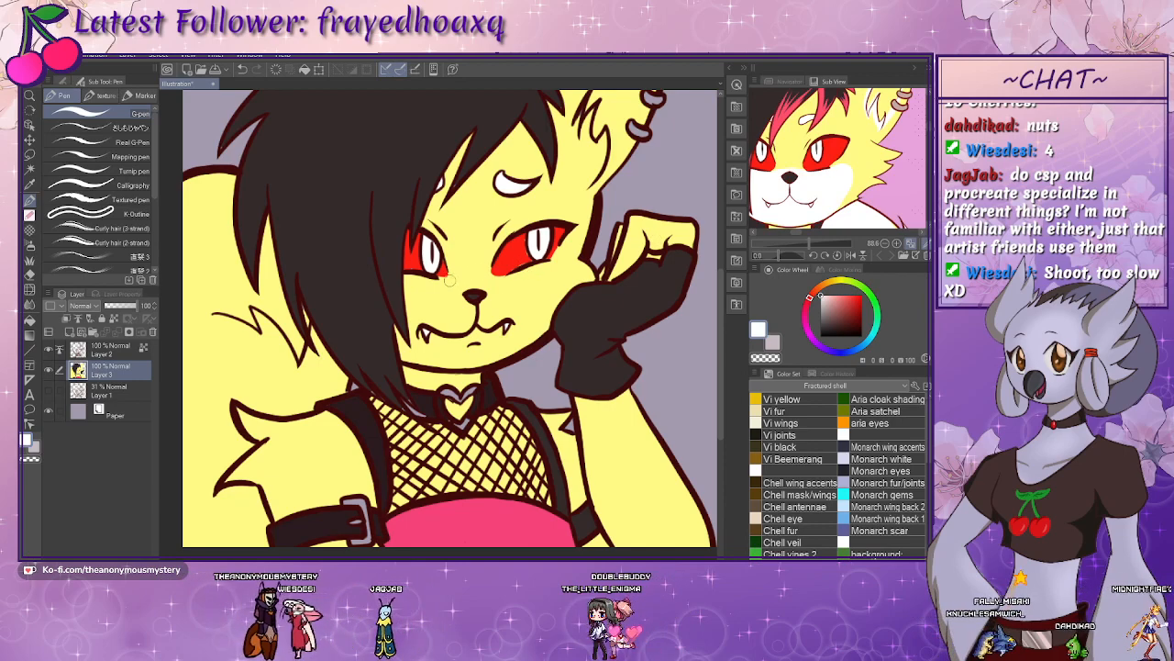
mouse_move(438, 275)
mouse_down()
mouse_move(501, 277)
mouse_move(459, 281)
mouse_move(492, 271)
mouse_up()
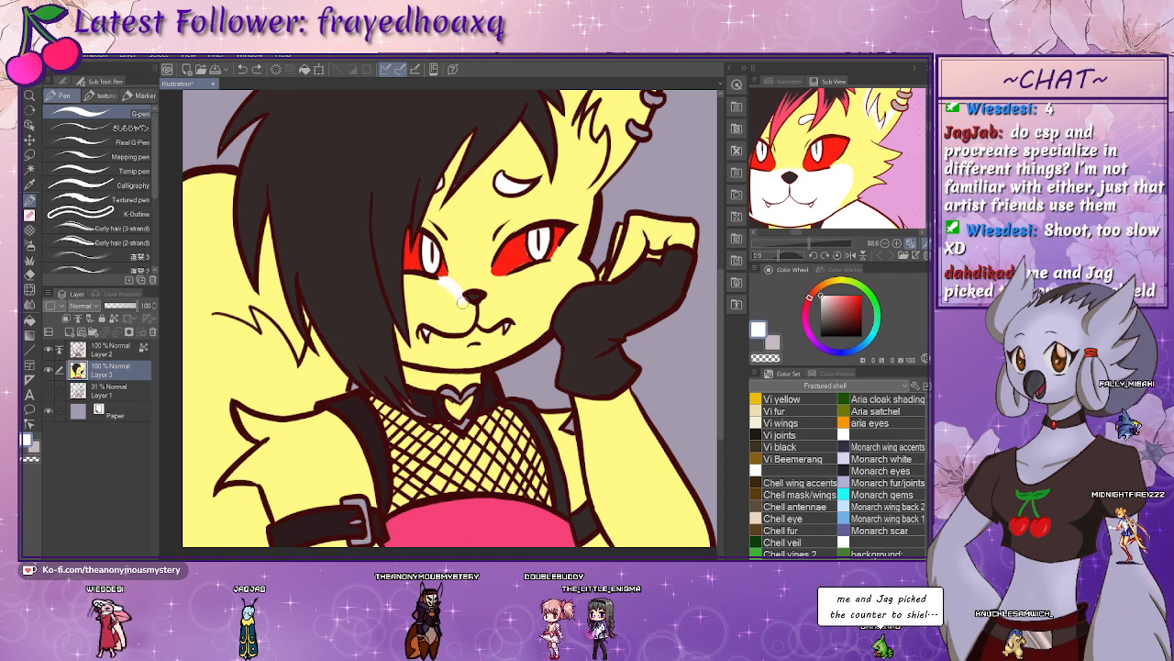
mouse_move(443, 280)
mouse_down()
mouse_move(416, 279)
mouse_move(417, 295)
mouse_move(435, 286)
mouse_move(404, 278)
mouse_move(411, 307)
mouse_up()
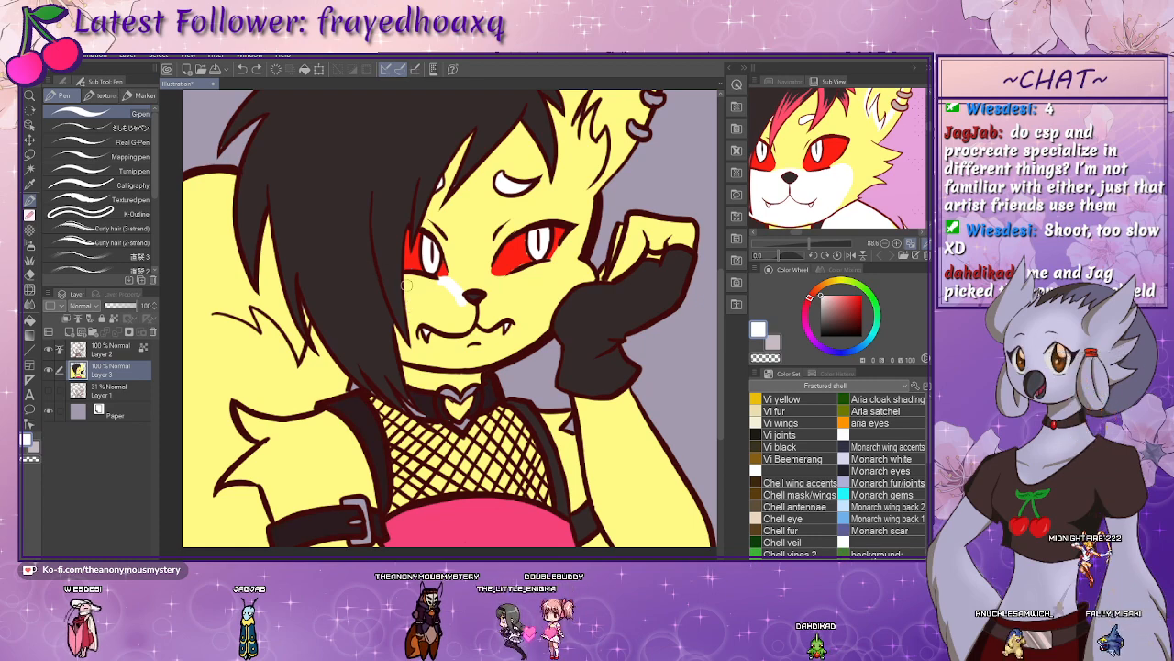
drag(418, 280, 471, 320)
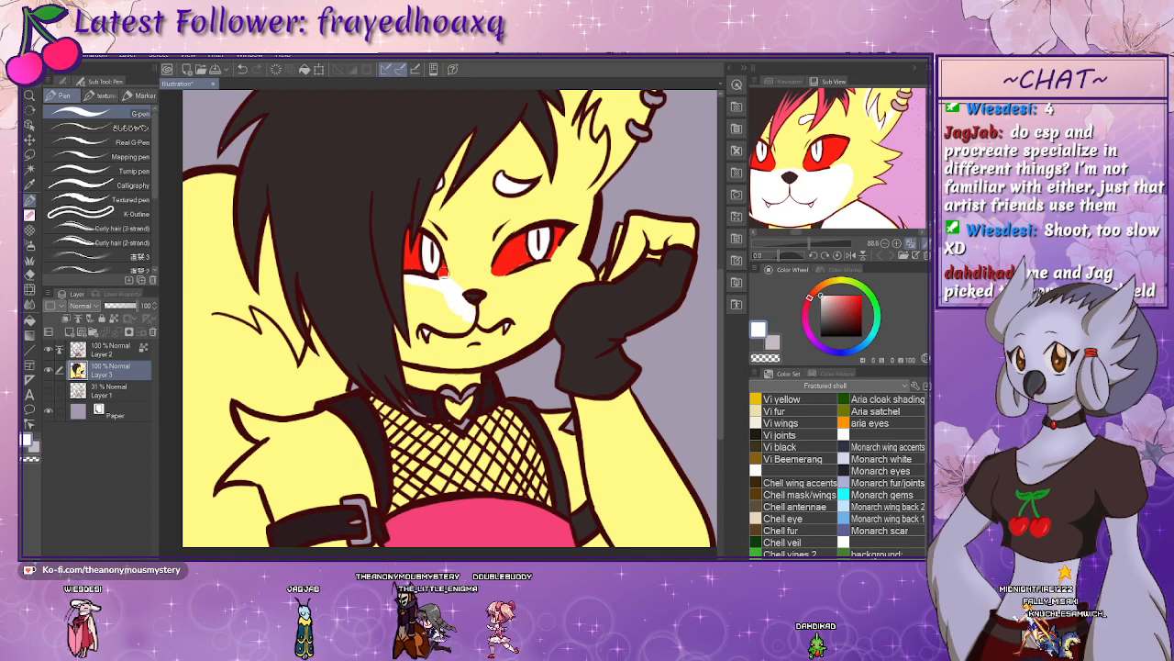
mouse_move(412, 283)
mouse_down()
mouse_move(411, 309)
mouse_move(427, 296)
mouse_move(450, 326)
mouse_move(464, 325)
mouse_move(415, 318)
mouse_move(421, 349)
mouse_move(398, 332)
mouse_move(424, 356)
mouse_move(413, 356)
mouse_move(434, 358)
mouse_up()
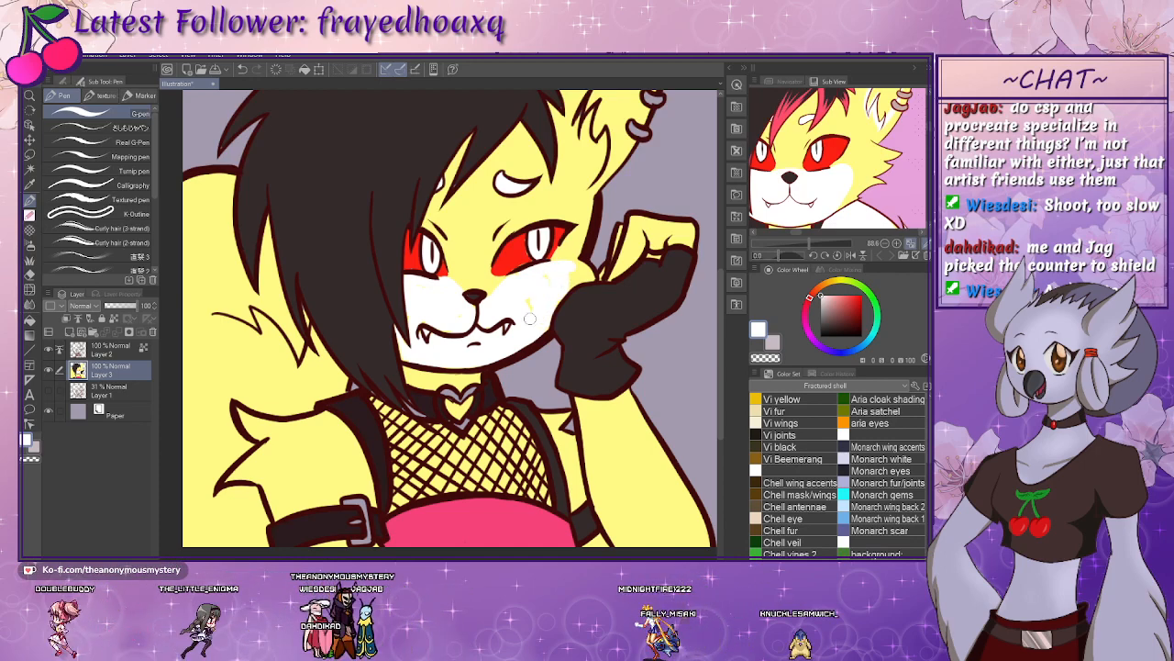
- Clean up the edges of the cheek and eye markings using the sampled yellow, white and red
alt+click(578, 241)
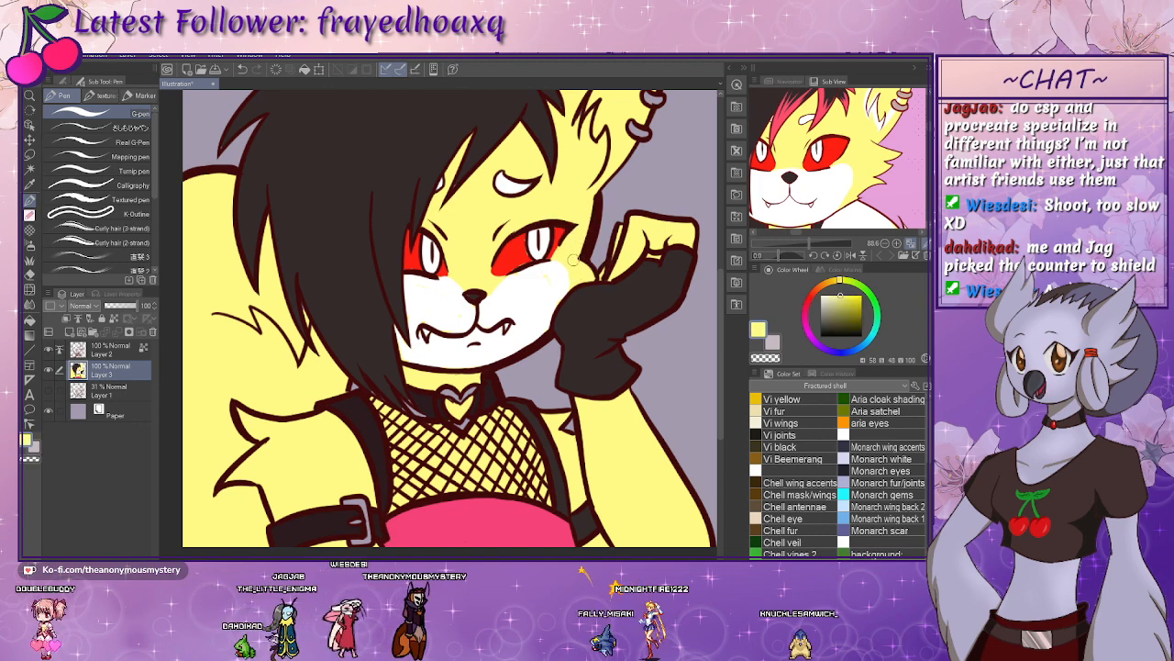
alt+click(515, 292)
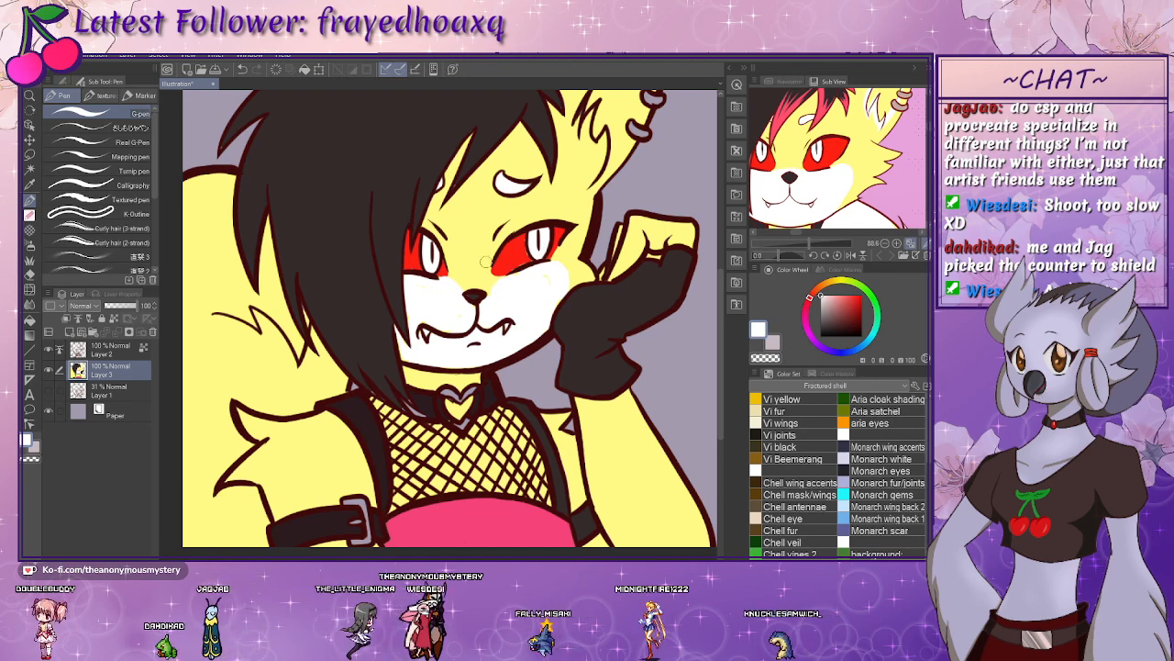
alt+click(484, 272)
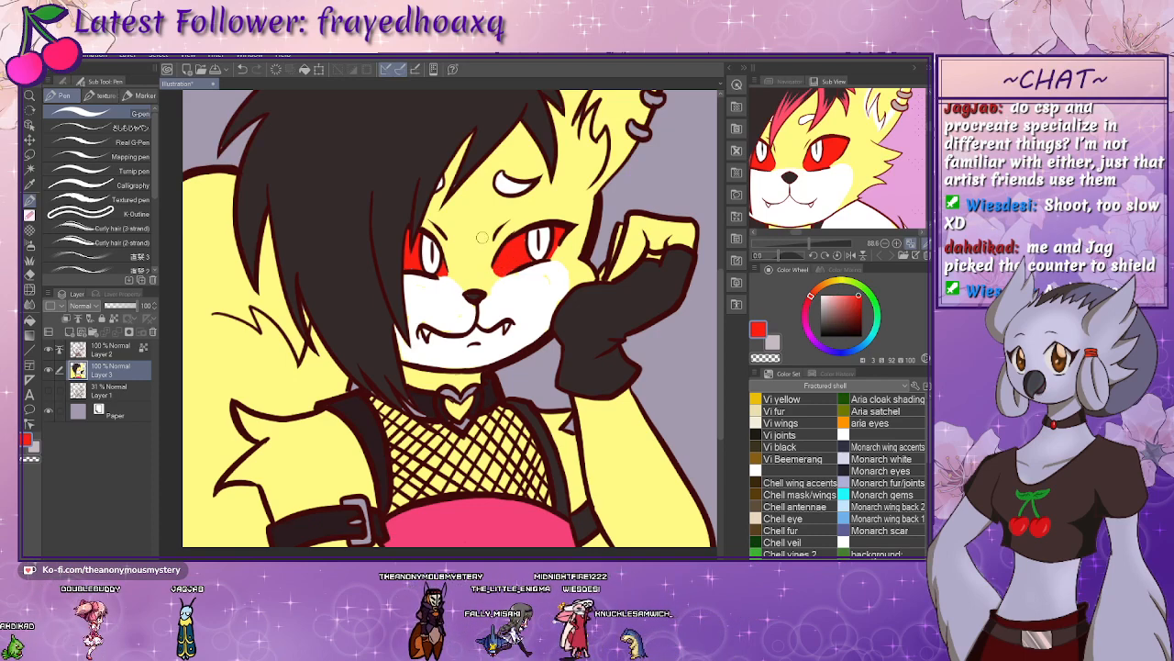
drag(460, 257, 455, 297)
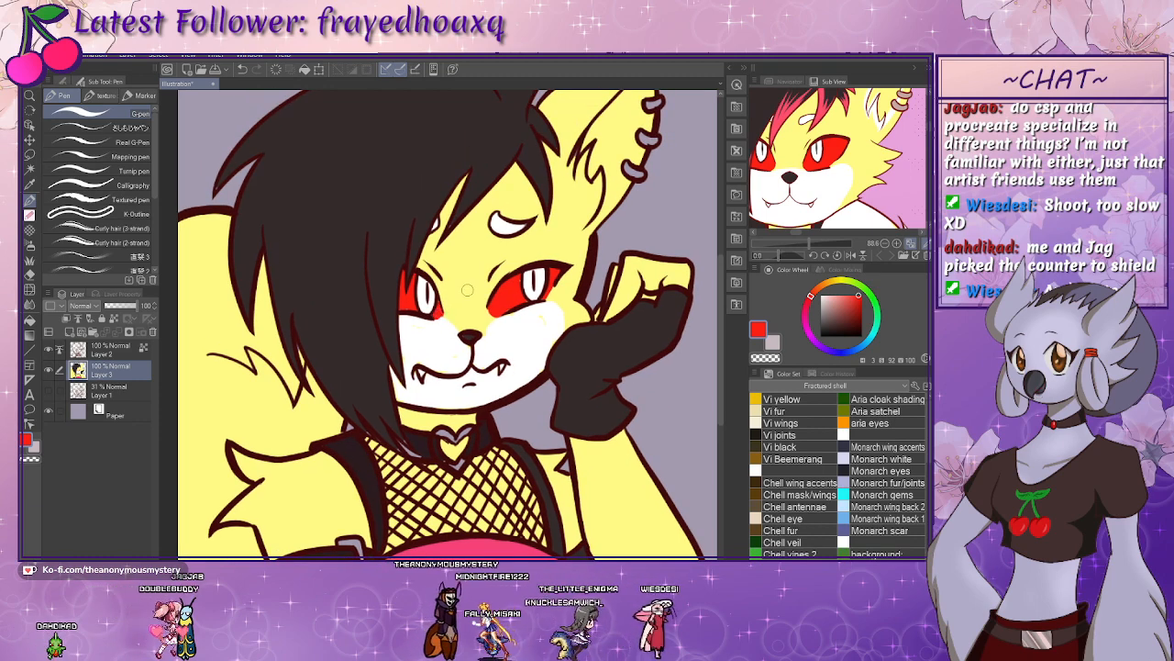
- Paint the neck and the center of the choker's heart charm white, checking the collar area in the reference
alt+click(521, 329)
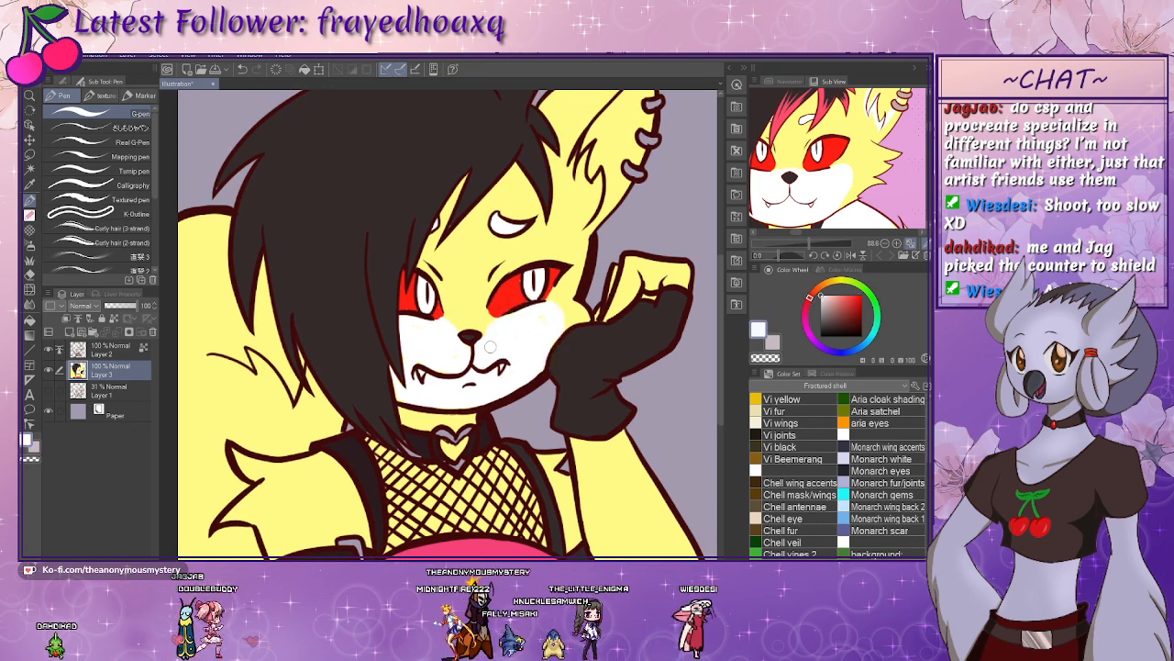
drag(809, 194, 803, 144)
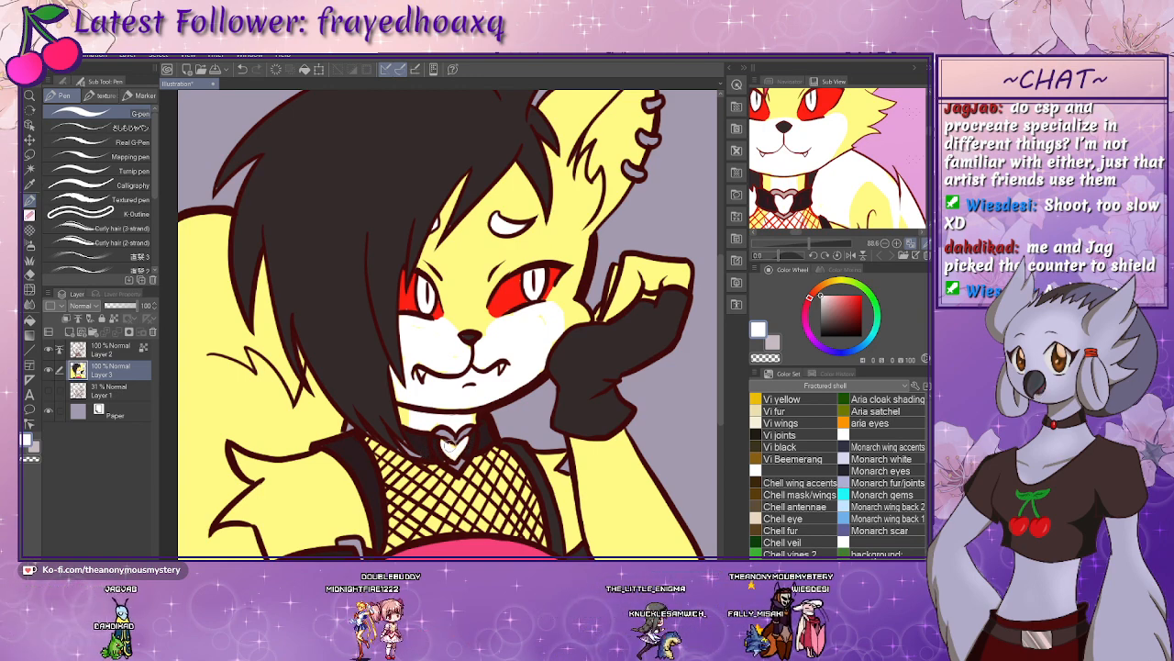
drag(436, 494, 421, 418)
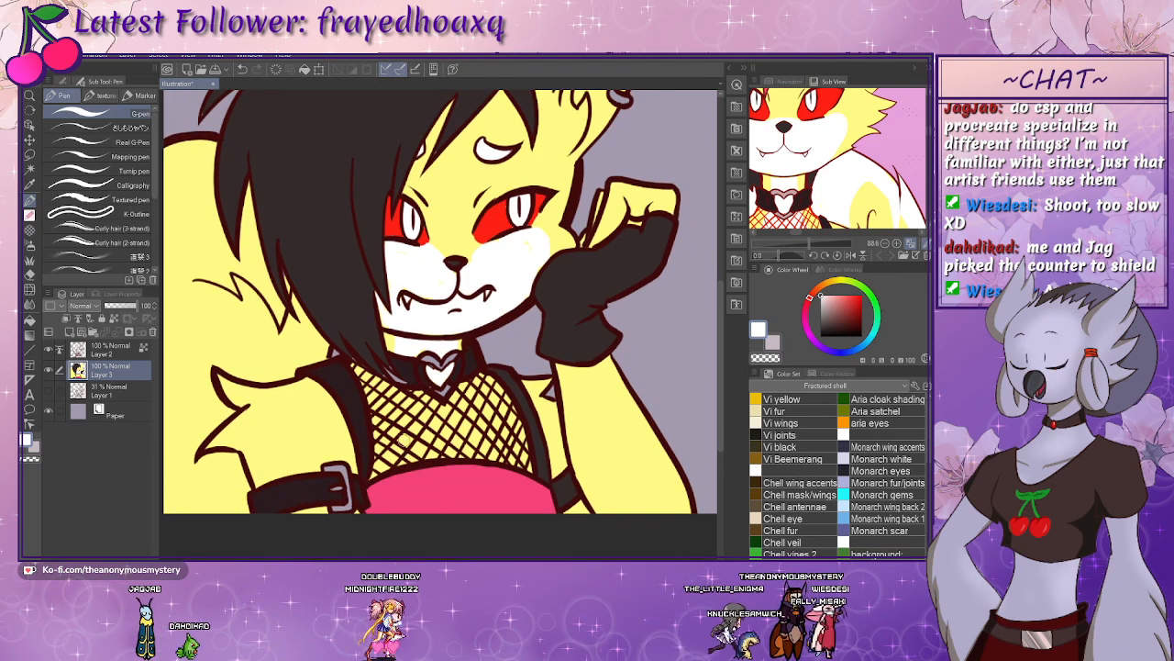
- Auto-select the yellow fur areas on Layer 3, including the fishnet chest, and paint the fur beneath the fishnet white
click(118, 352)
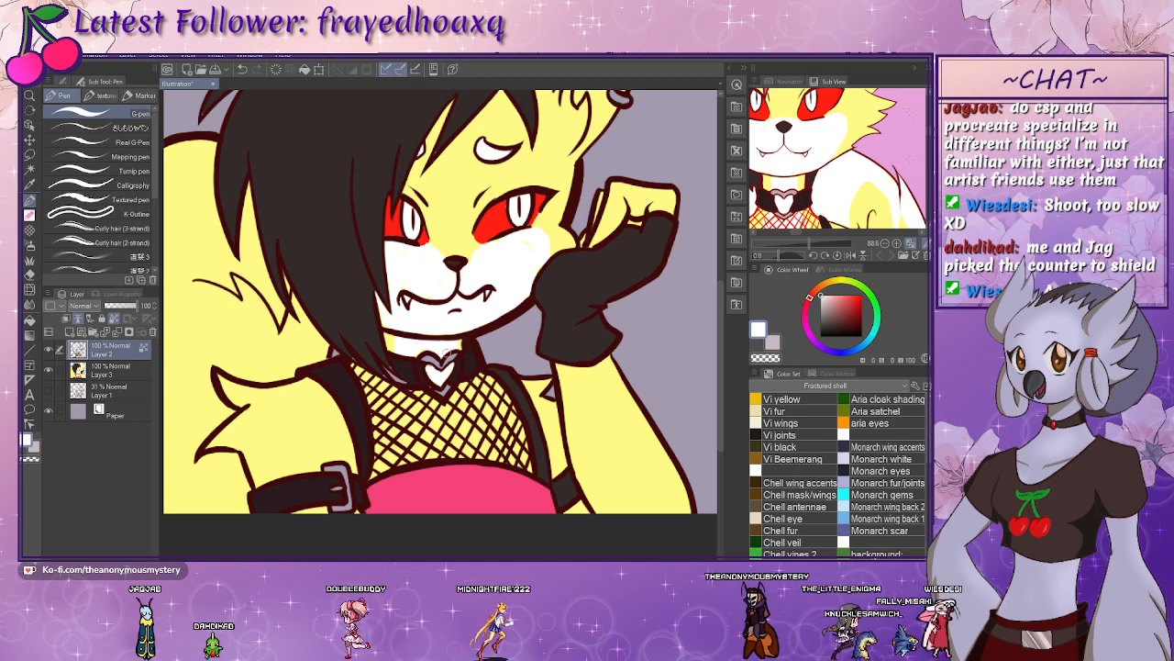
click(145, 365)
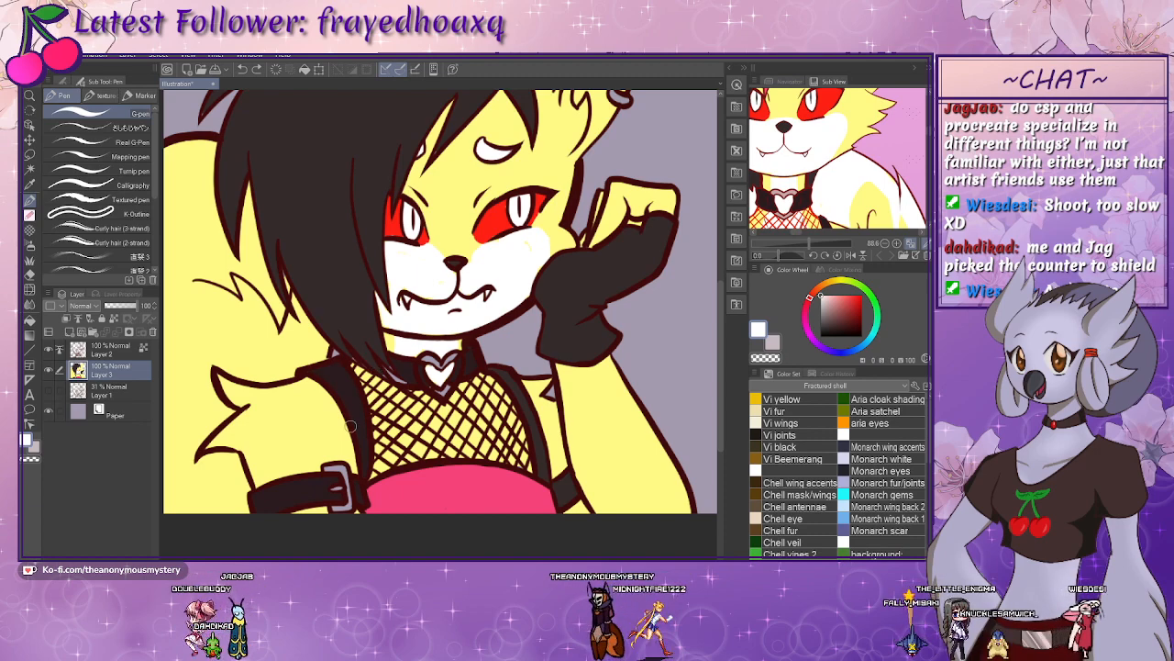
key(w)
click(387, 408)
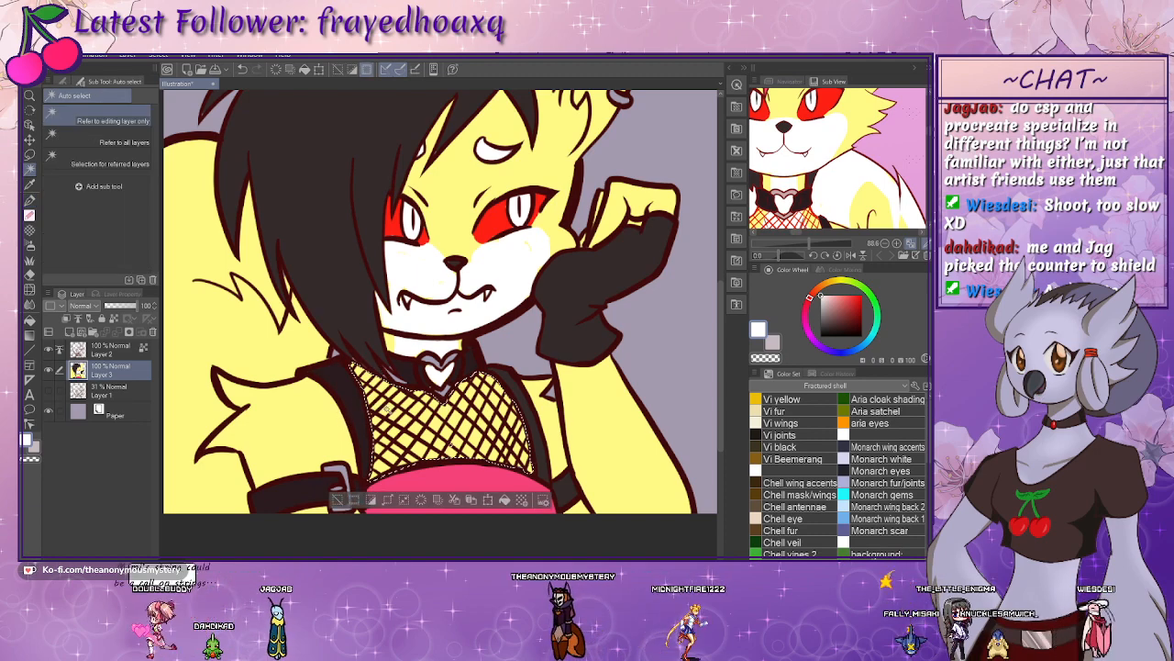
click(590, 423)
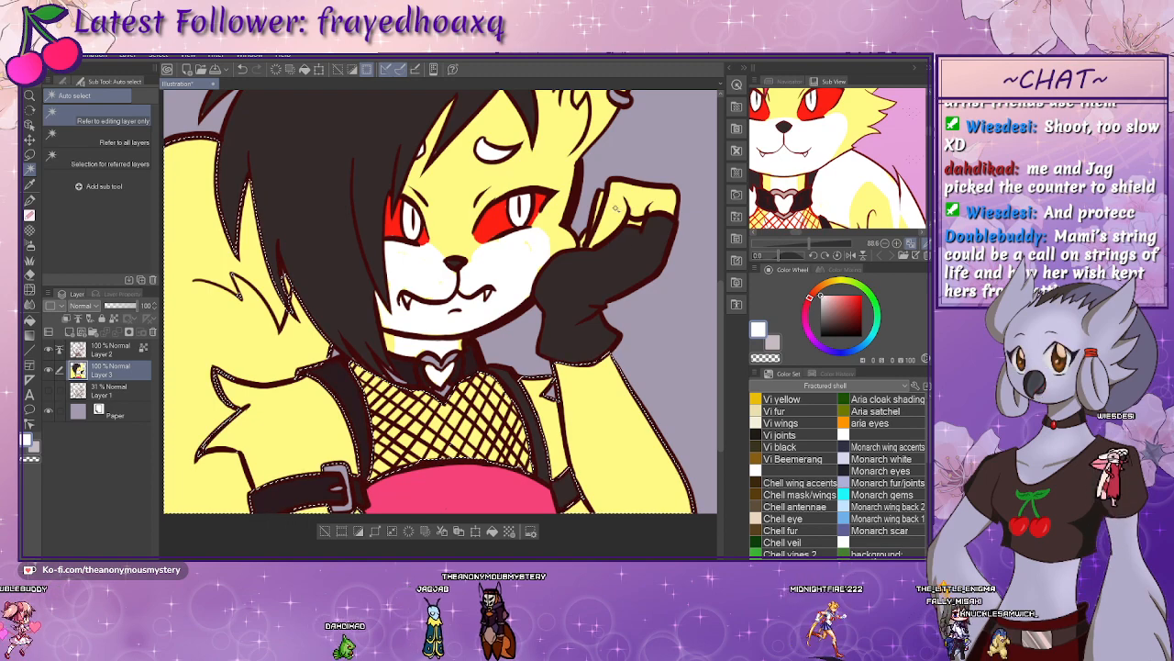
key(p)
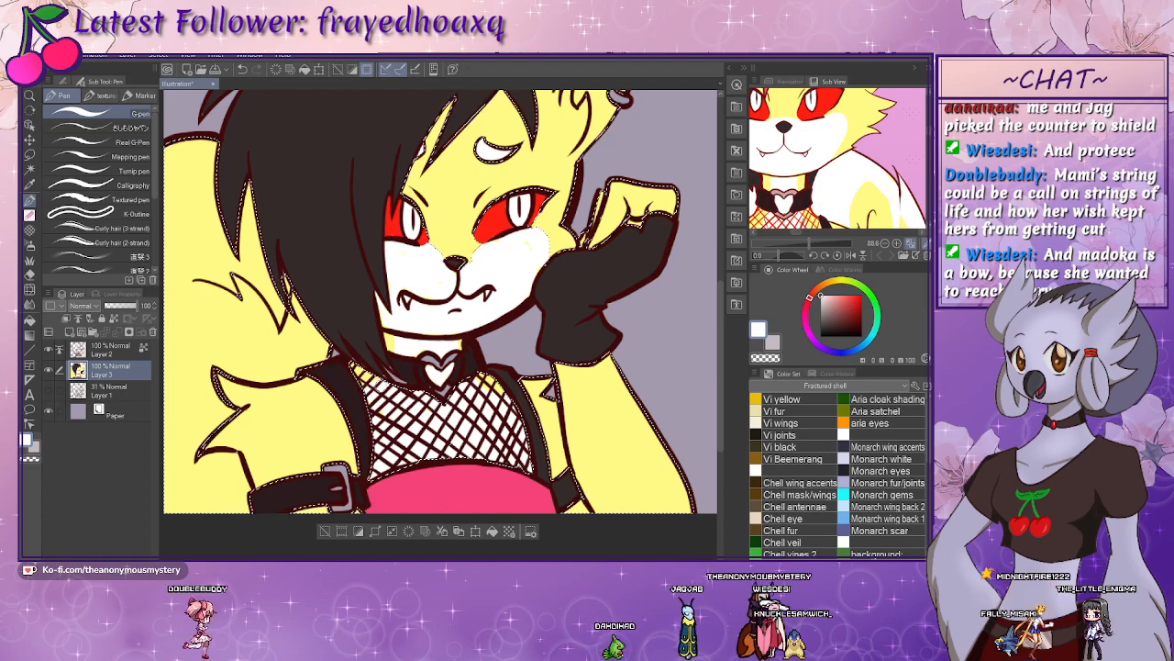
- Following the full reference figure, paint white markings on the raised hand, the inner arms and the outer part of the tail
drag(809, 243, 795, 242)
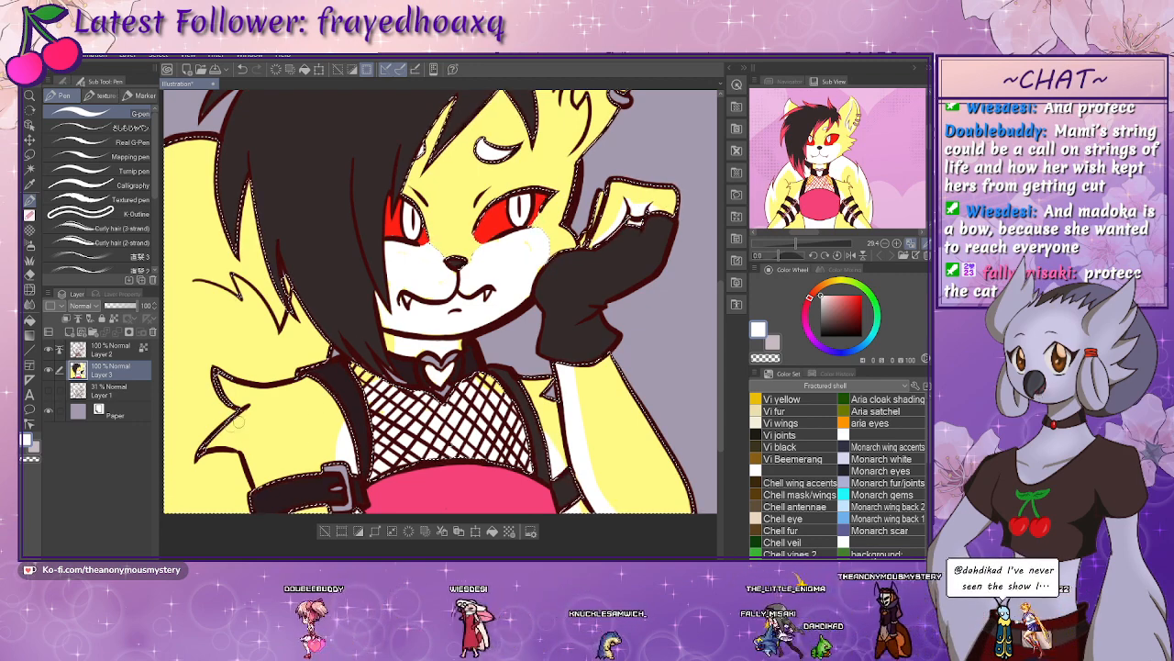
mouse_move(422, 379)
mouse_down()
mouse_move(426, 324)
mouse_move(452, 463)
mouse_move(485, 434)
mouse_up()
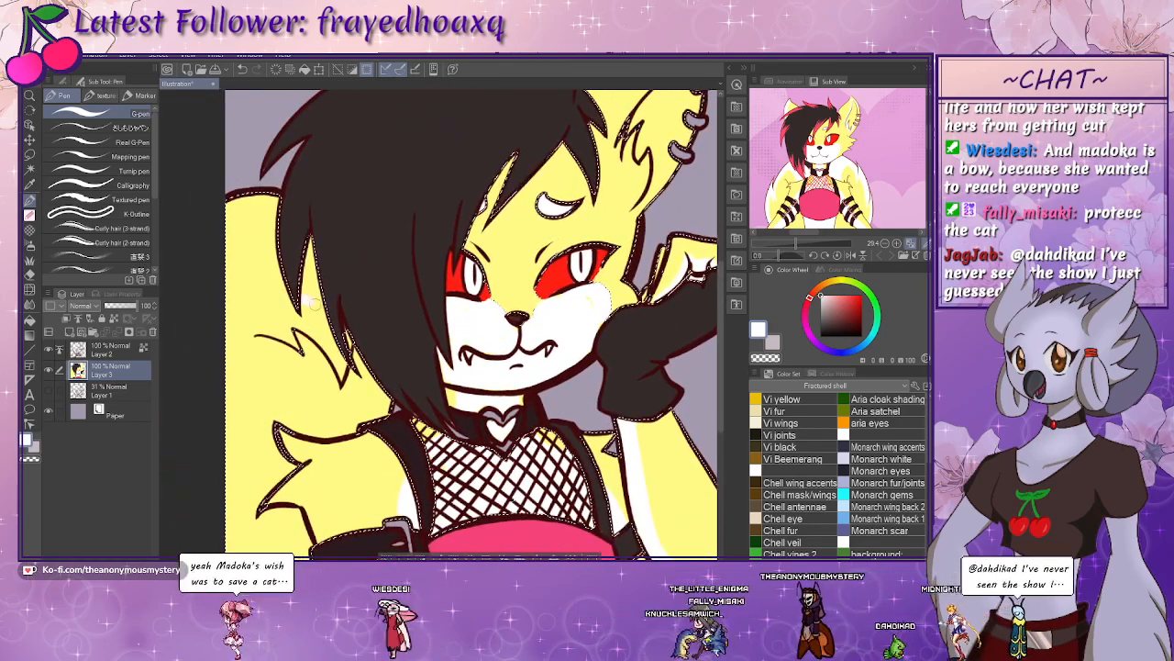
mouse_move(318, 313)
mouse_down()
mouse_move(279, 292)
mouse_move(241, 307)
mouse_move(260, 298)
mouse_move(273, 308)
mouse_move(227, 304)
mouse_up()
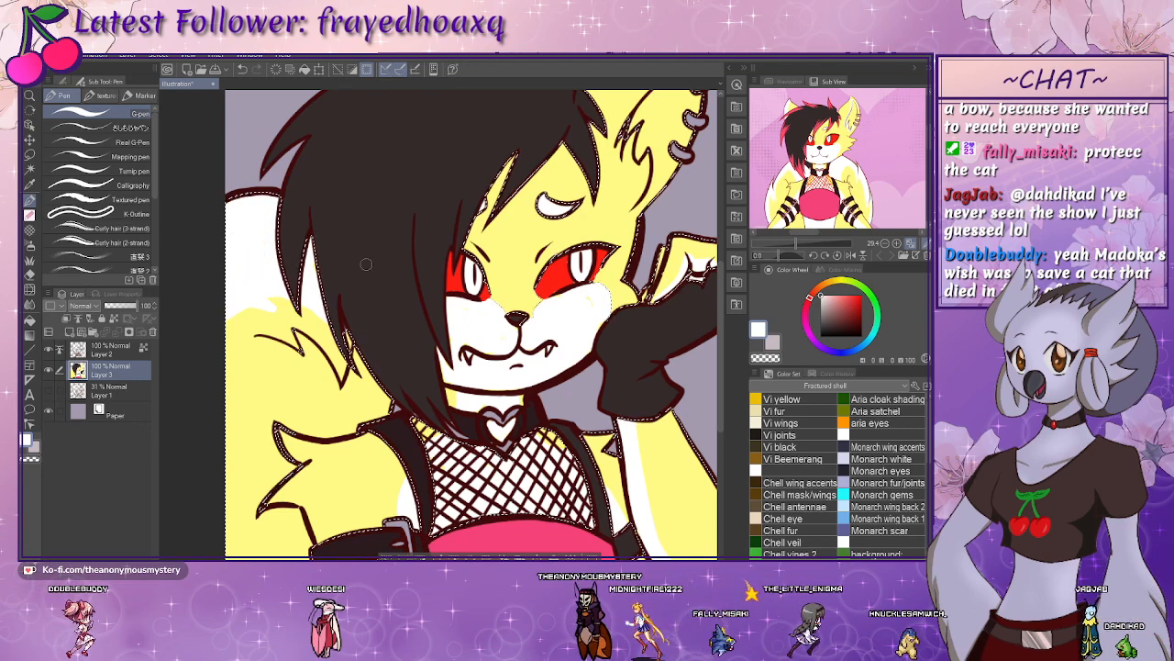
mouse_move(369, 365)
mouse_down()
mouse_move(363, 280)
mouse_move(354, 275)
mouse_move(349, 292)
mouse_up()
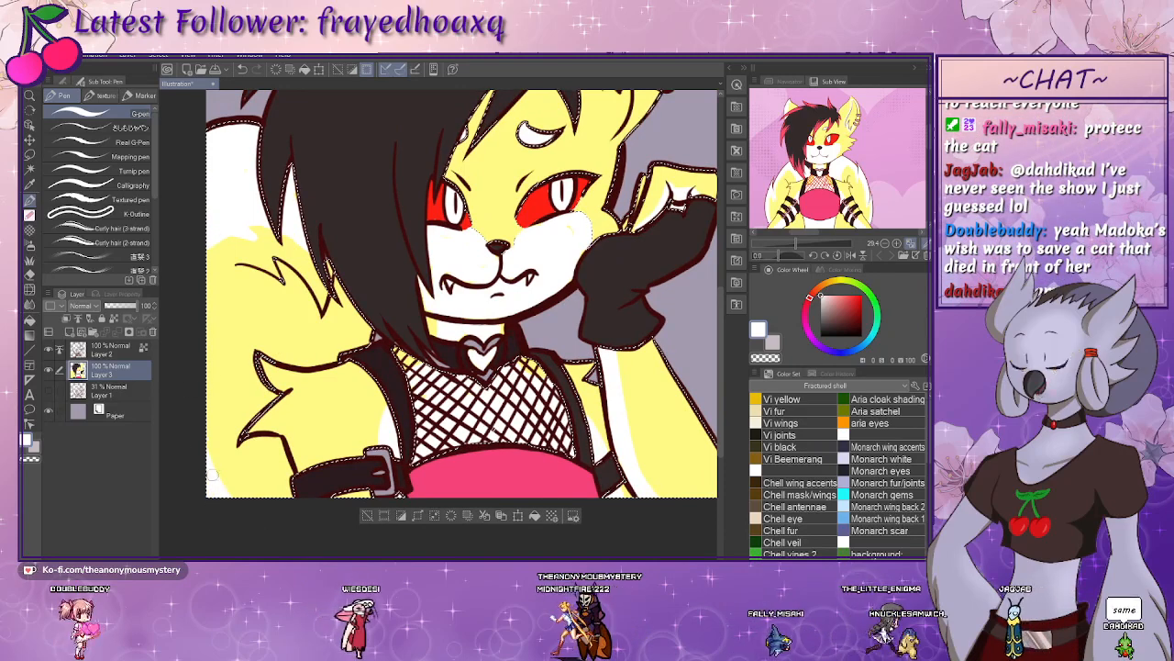
- Enlarge the ear in the reference and paint the white inner lining and tufts of the pierced ear
drag(454, 289, 379, 323)
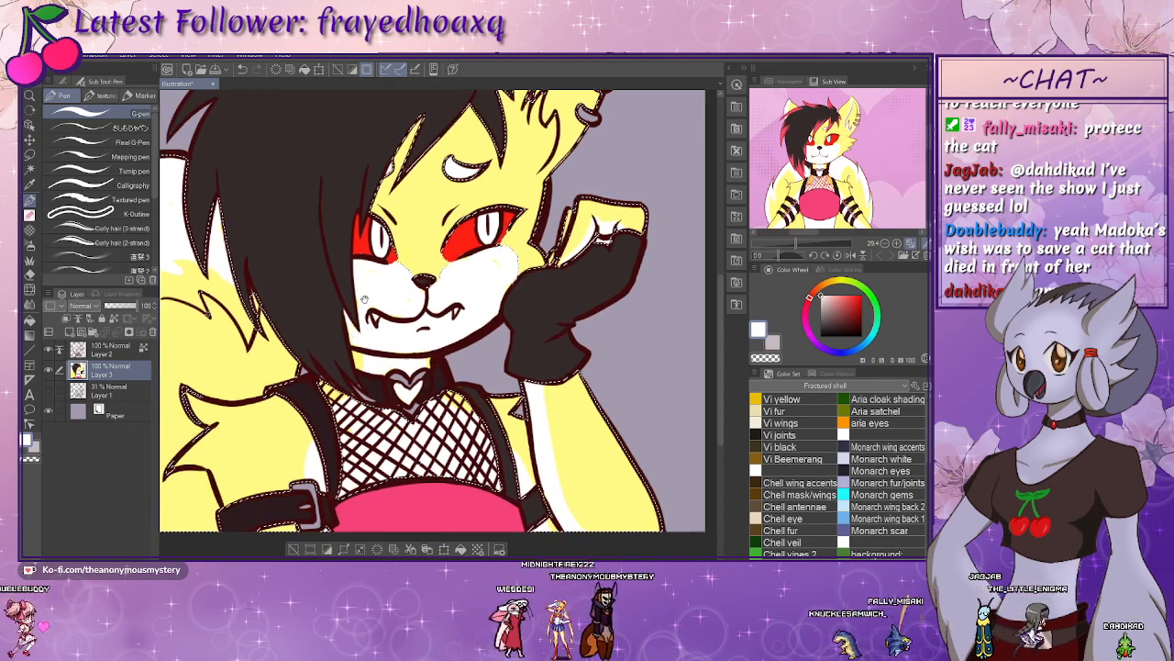
mouse_move(365, 273)
mouse_down()
mouse_move(365, 406)
mouse_move(340, 395)
mouse_up()
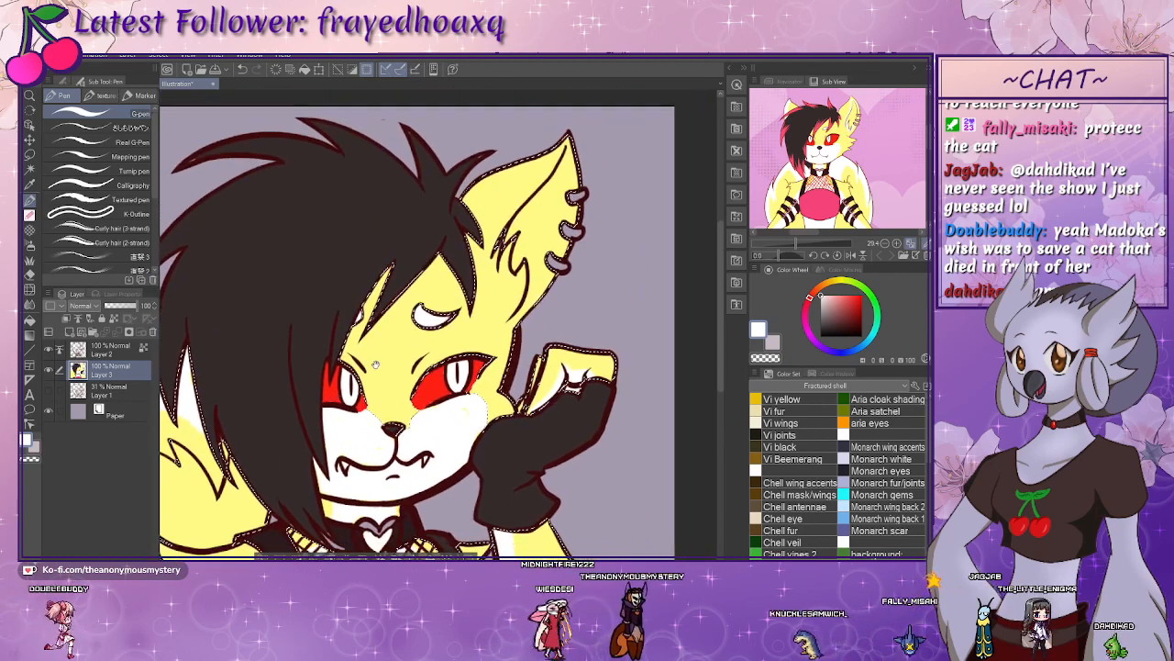
drag(796, 244, 810, 244)
drag(876, 110, 804, 242)
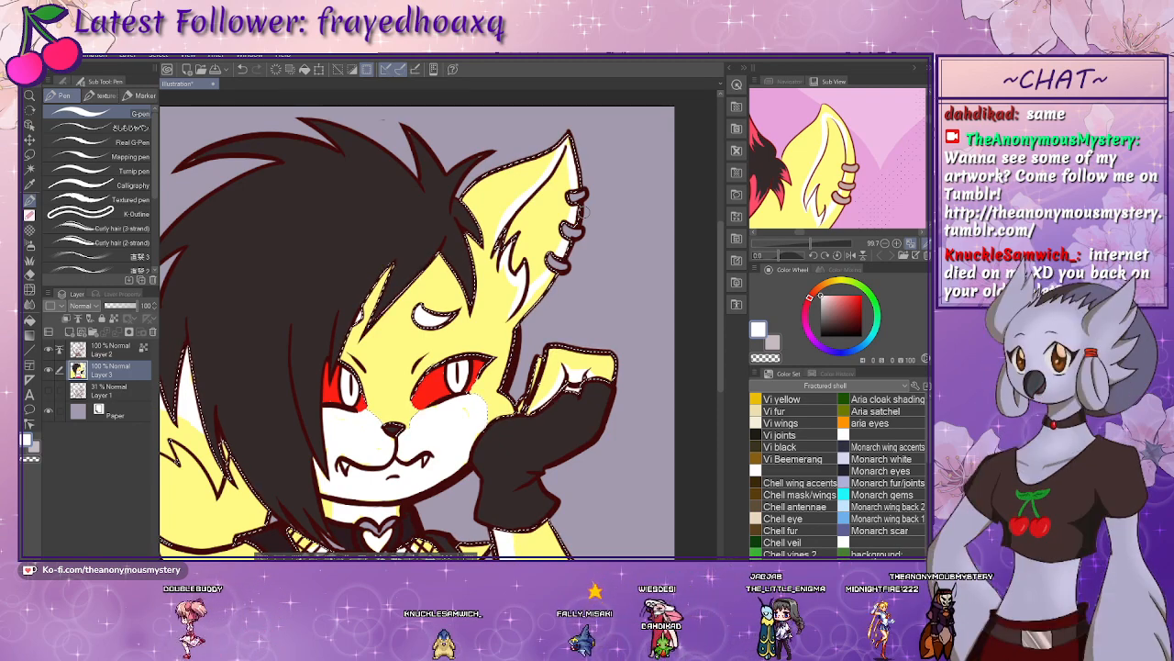
- Touch up the boundary of the tail's fur markings with the sampled yellow, and resample the white fur color
mouse_move(425, 499)
mouse_down()
mouse_move(471, 377)
mouse_move(488, 428)
mouse_move(513, 414)
mouse_up()
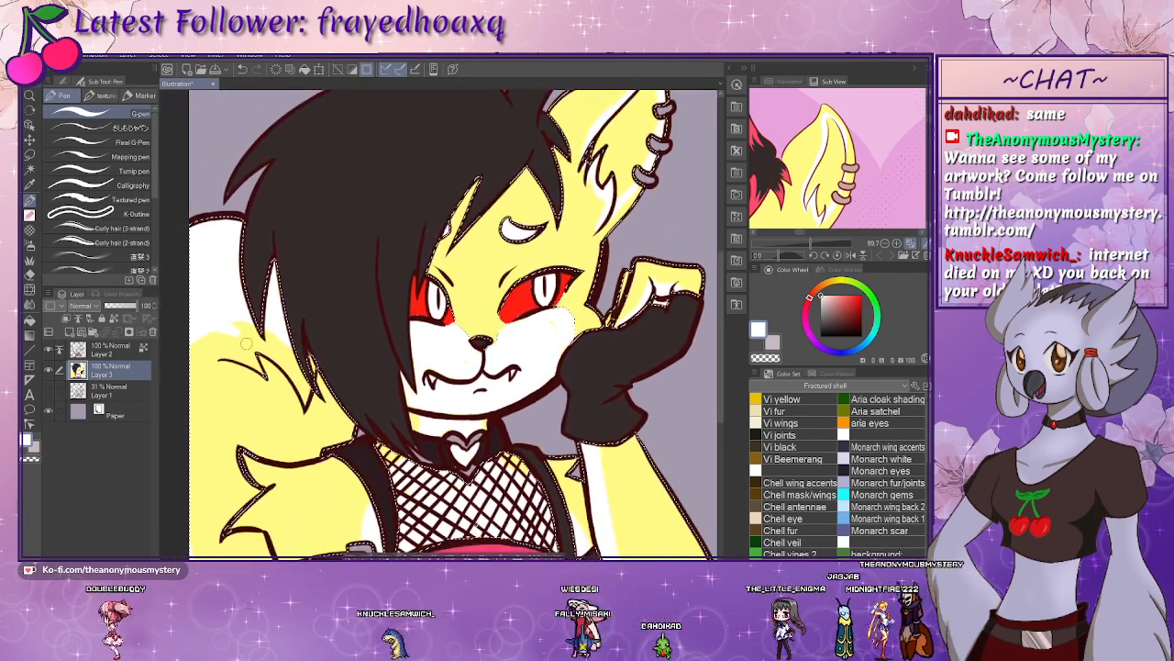
alt+click(227, 340)
click(221, 325)
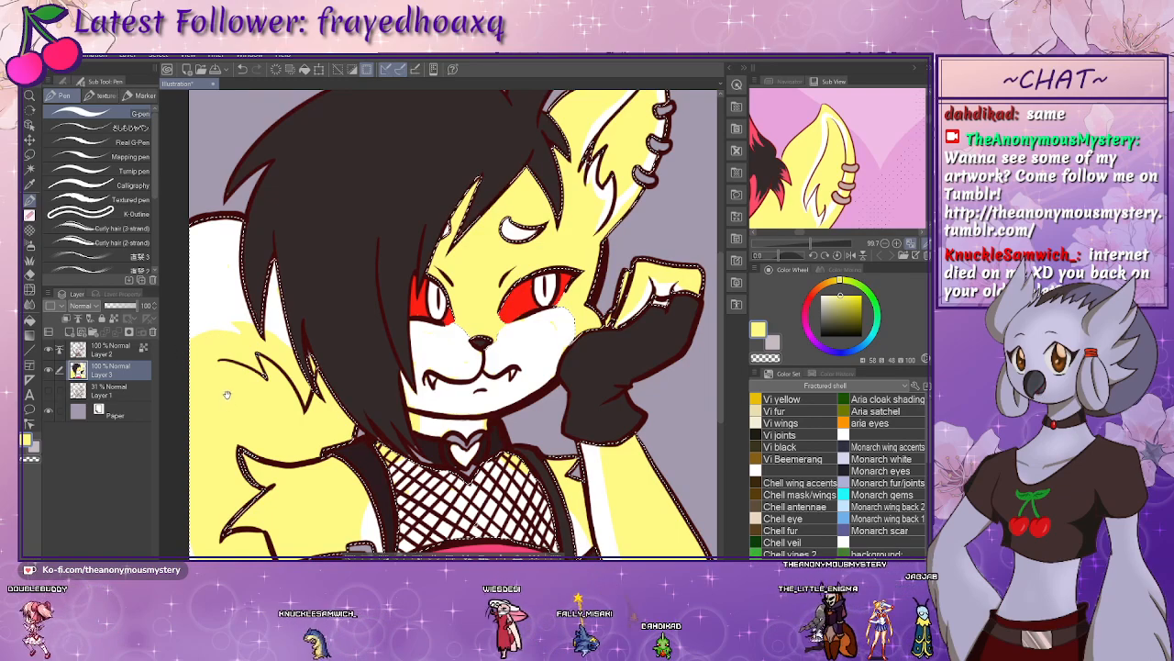
drag(284, 504, 260, 407)
alt+click(410, 334)
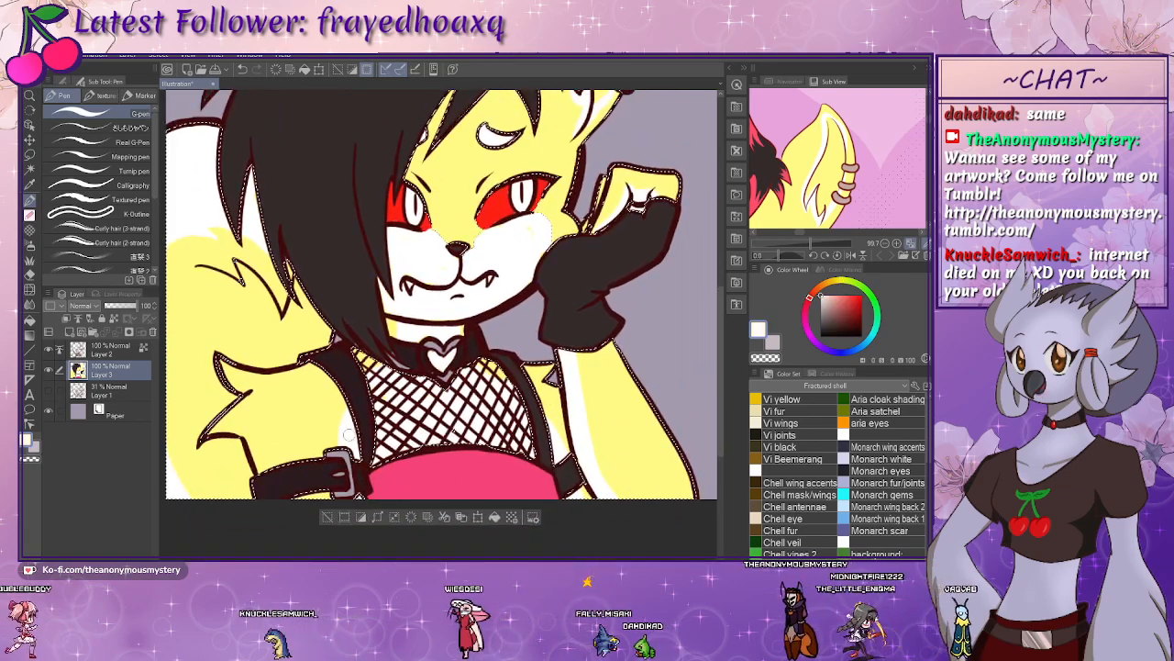
- Check the finished white markings against the face in the reference and clear the fur selection
mouse_move(410, 336)
mouse_down()
mouse_move(366, 548)
mouse_move(363, 525)
mouse_up()
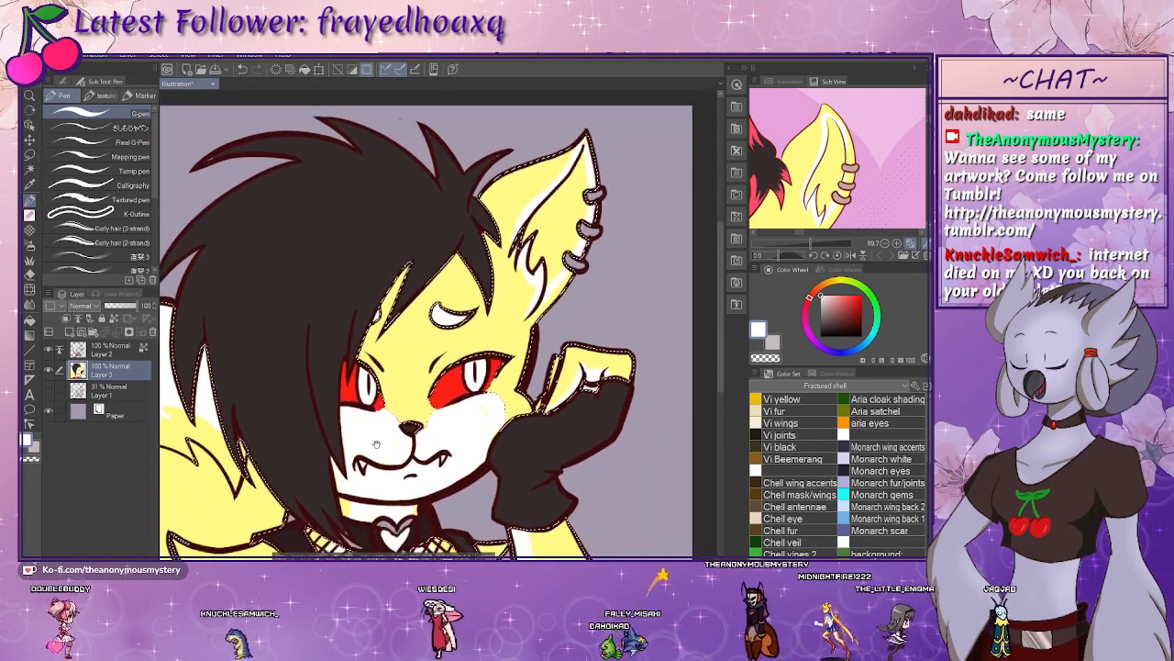
drag(386, 412, 367, 446)
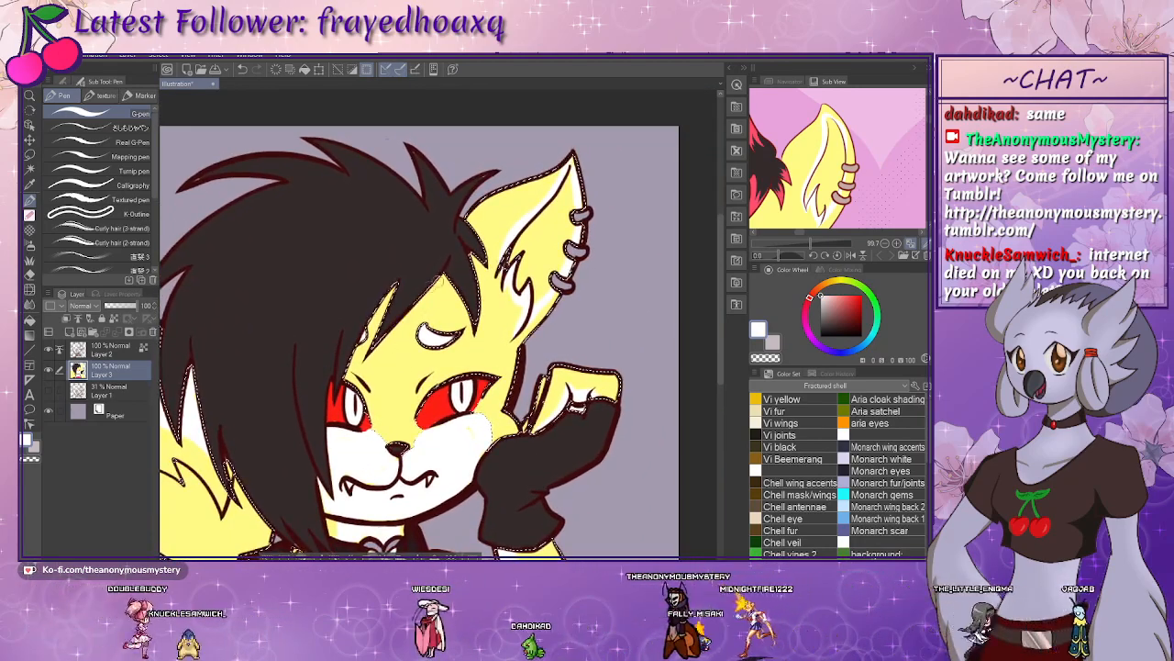
drag(777, 202, 861, 149)
drag(382, 450, 400, 281)
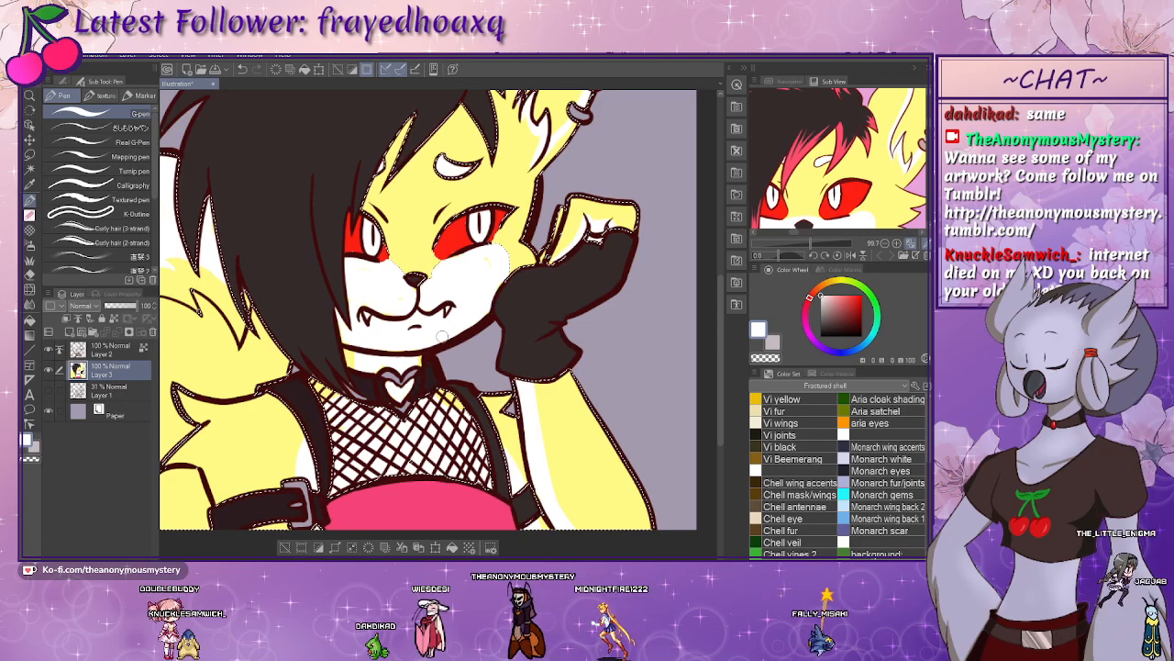
key(ctrl+d)
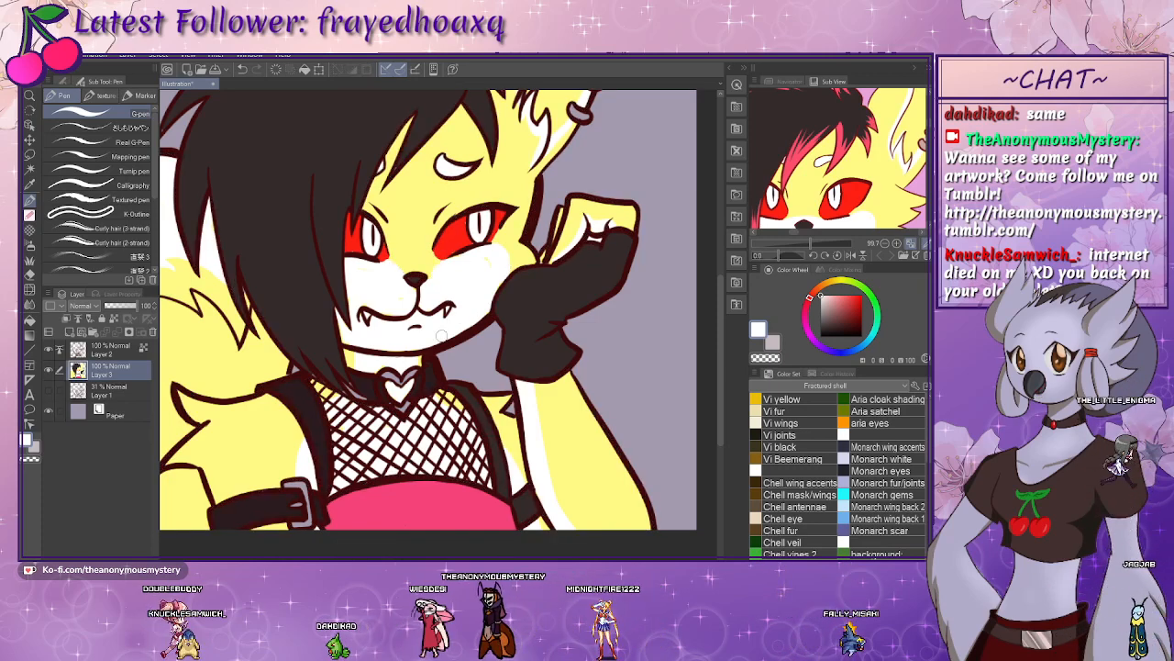
- Sample the choker's black and touch up the choker where it meets the hair tips
alt+click(364, 386)
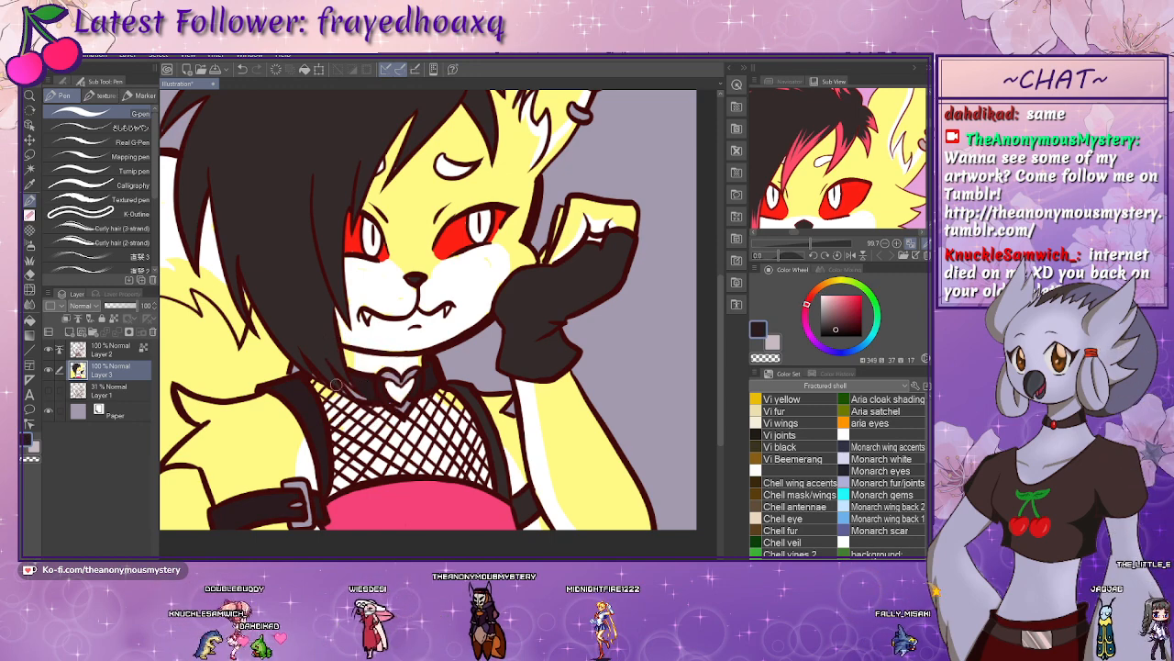
drag(344, 388, 366, 397)
alt+click(317, 331)
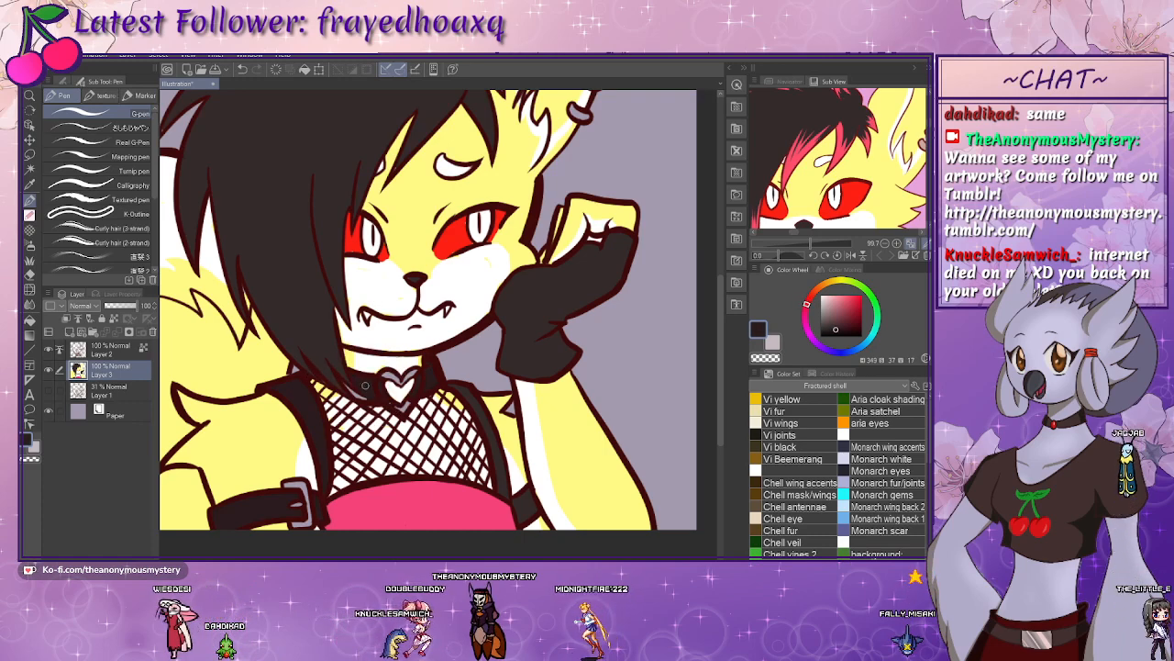
alt+click(356, 395)
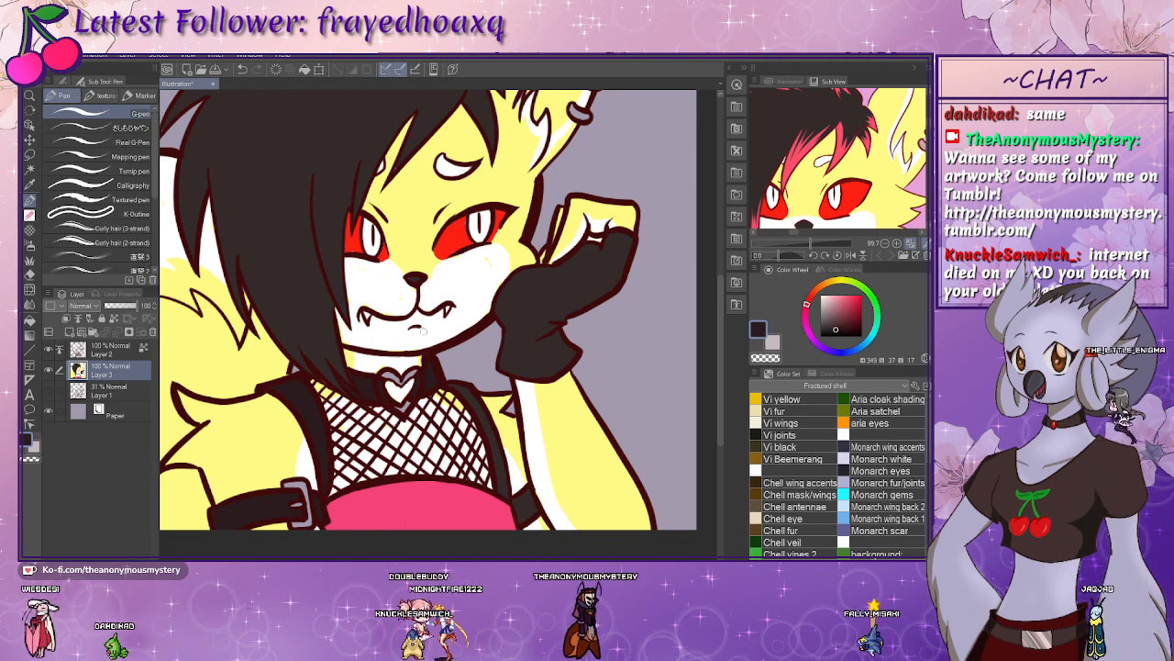
mouse_move(399, 399)
mouse_down()
mouse_move(413, 416)
mouse_move(423, 407)
mouse_move(386, 404)
mouse_up()
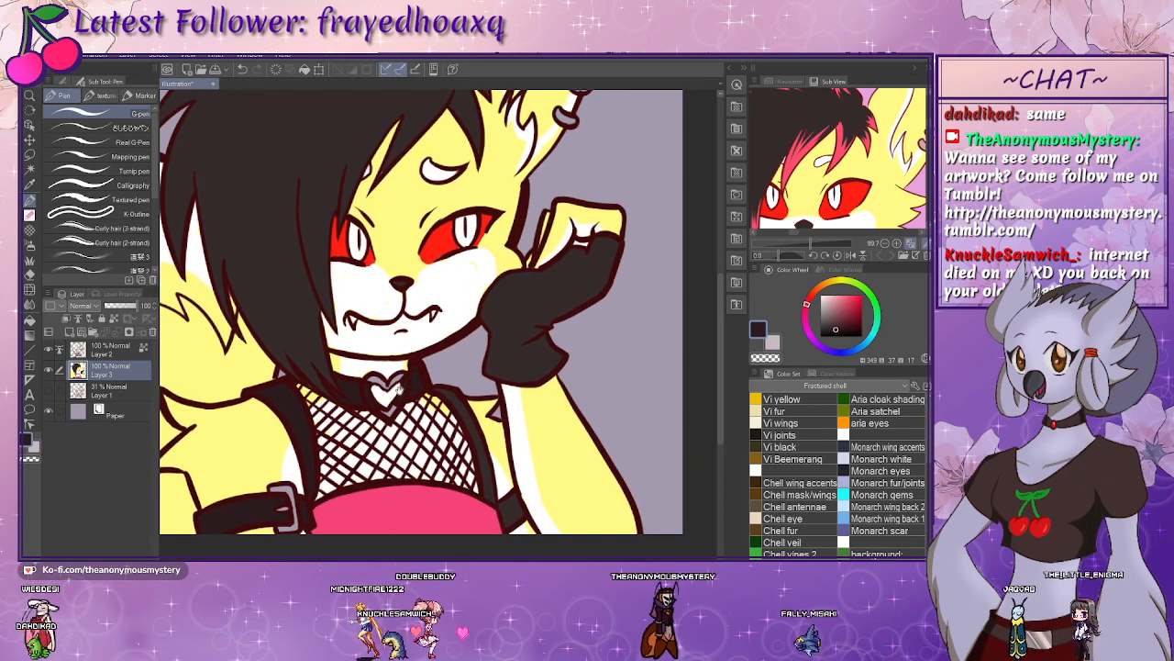
- Auto-select the dark hair area on Layer 3, referring to the editing layer only
drag(388, 306, 461, 471)
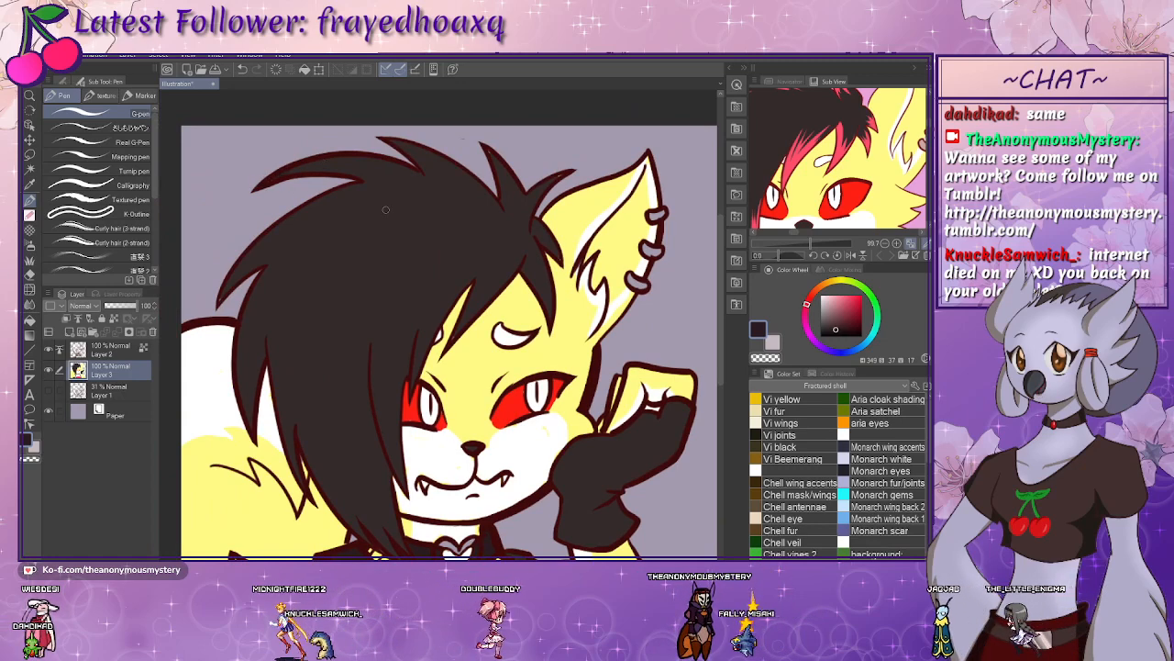
alt+click(326, 163)
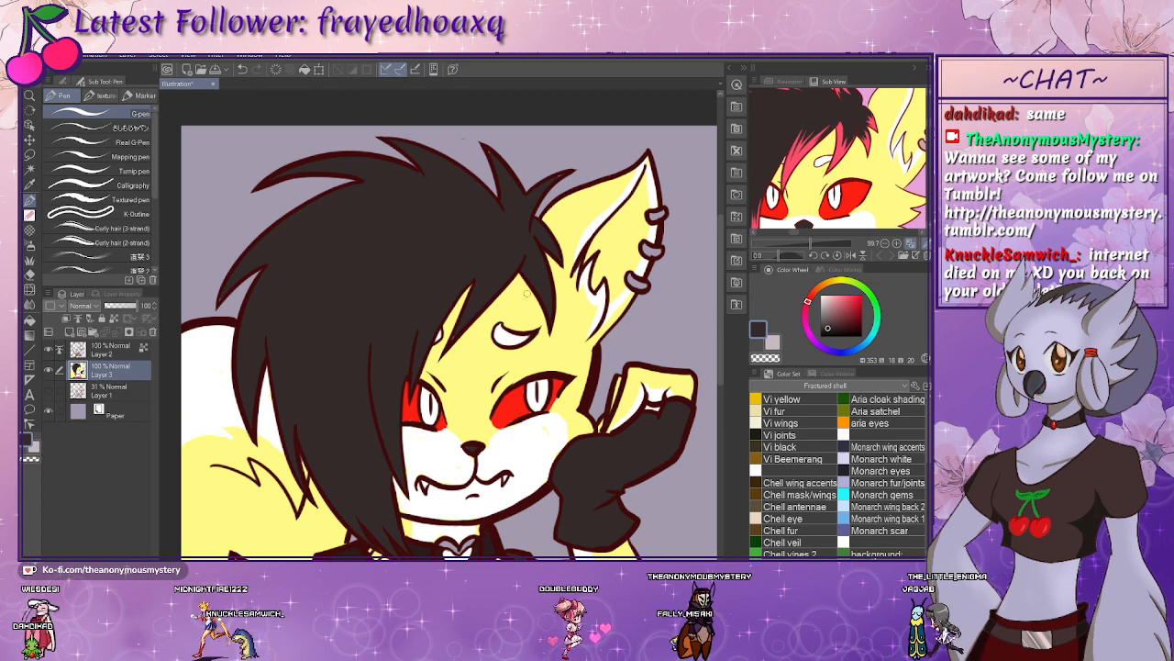
click(109, 350)
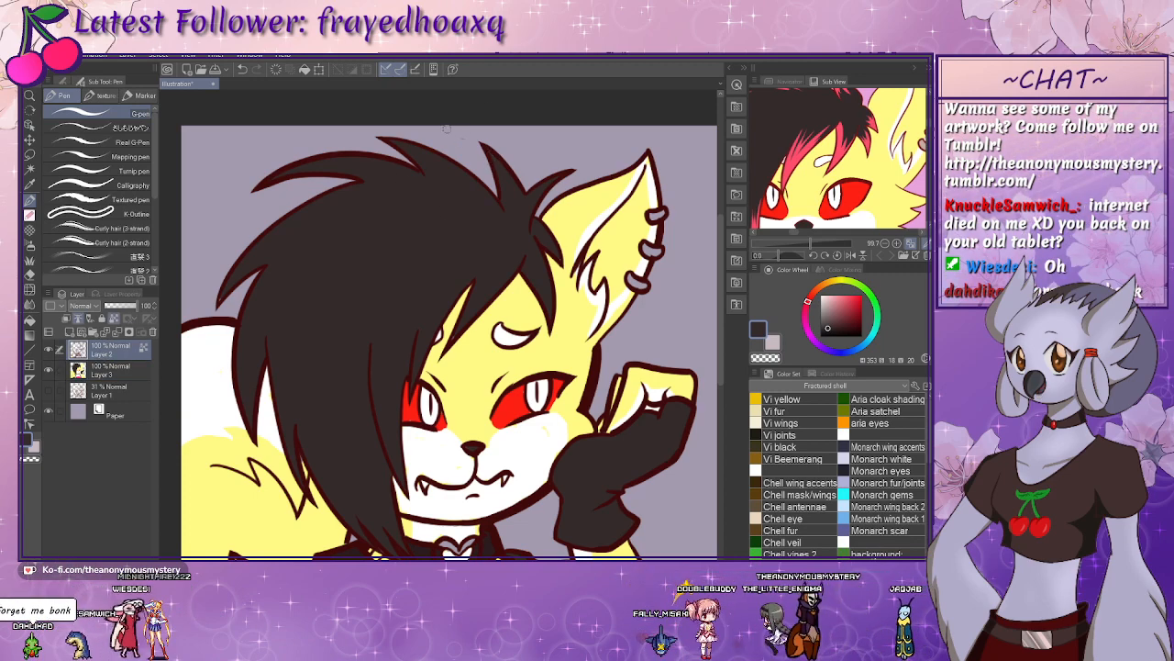
click(122, 377)
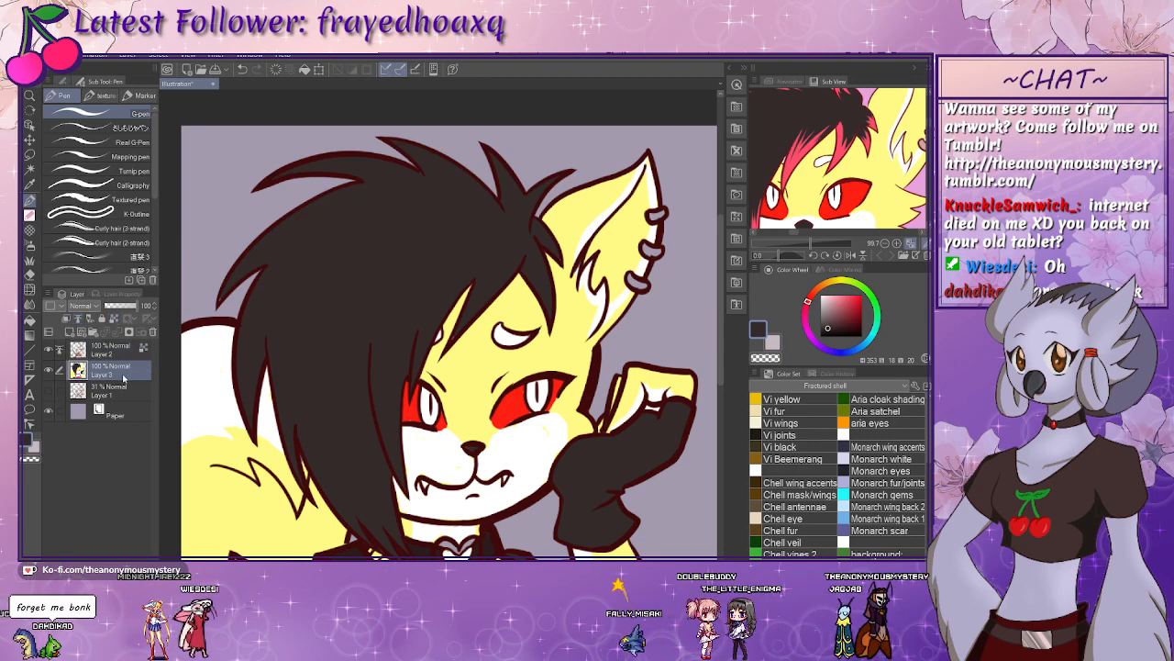
mouse_move(371, 345)
mouse_down()
mouse_move(374, 271)
mouse_move(337, 271)
mouse_move(350, 262)
mouse_move(369, 288)
mouse_up()
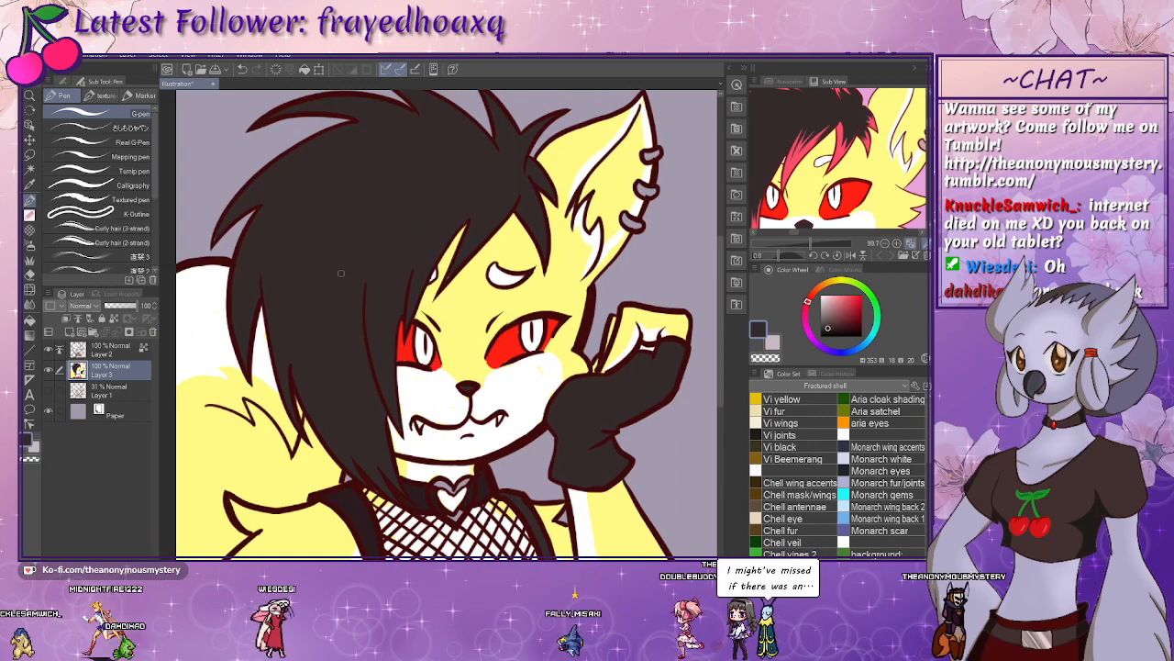
drag(465, 272, 527, 286)
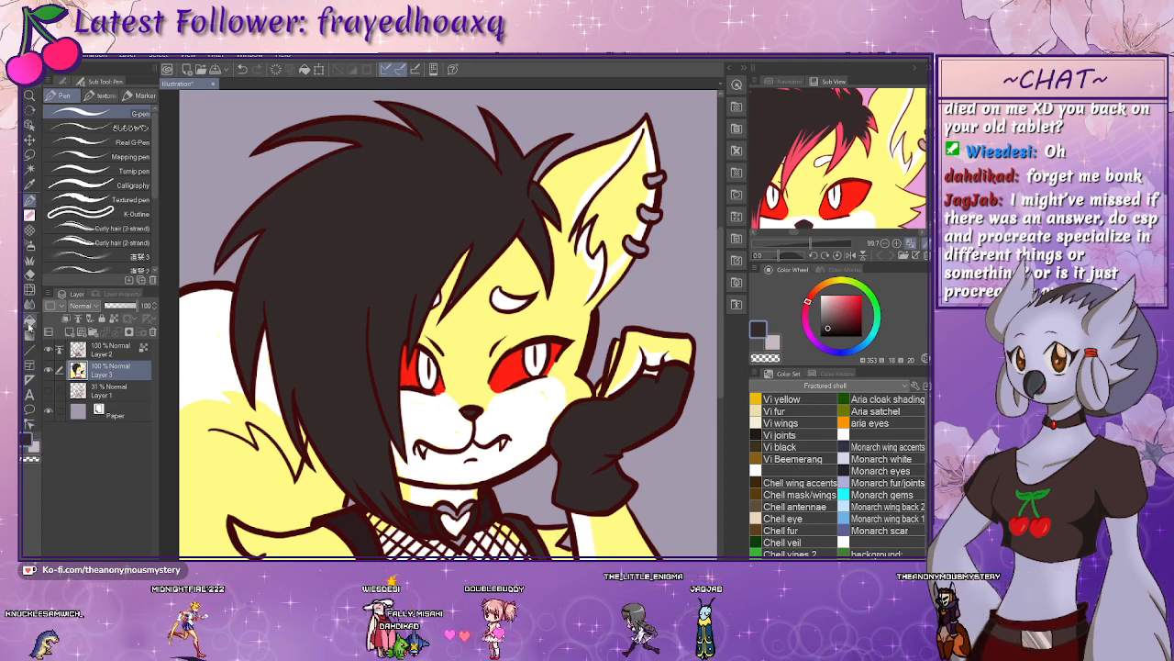
click(29, 171)
click(361, 279)
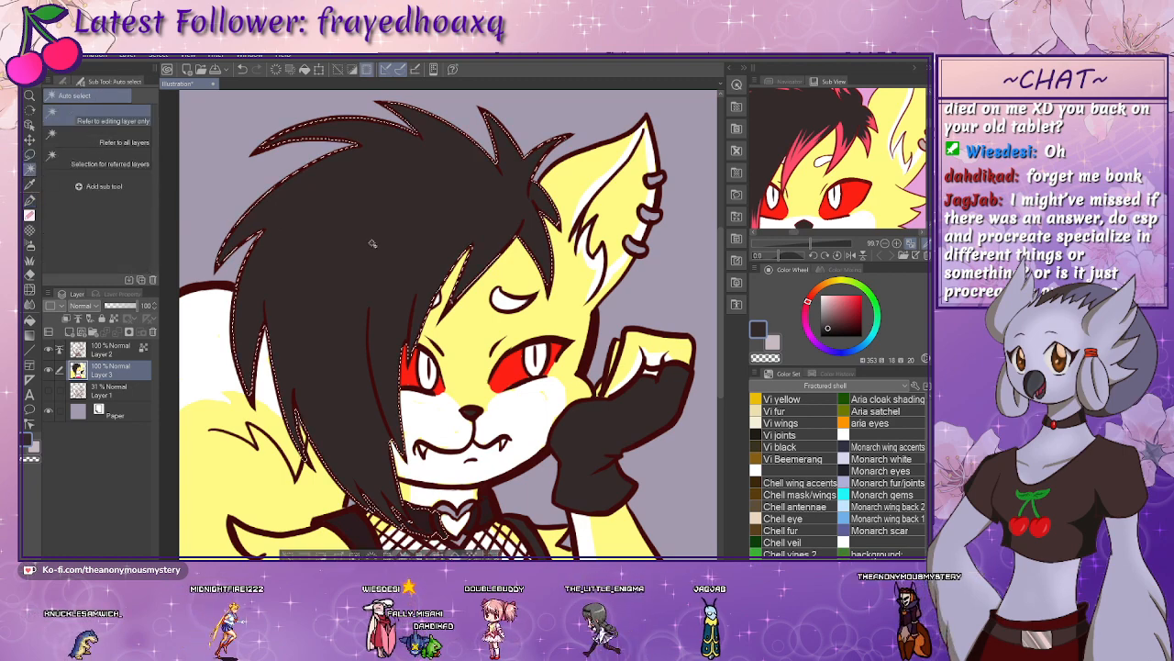
drag(369, 318, 360, 276)
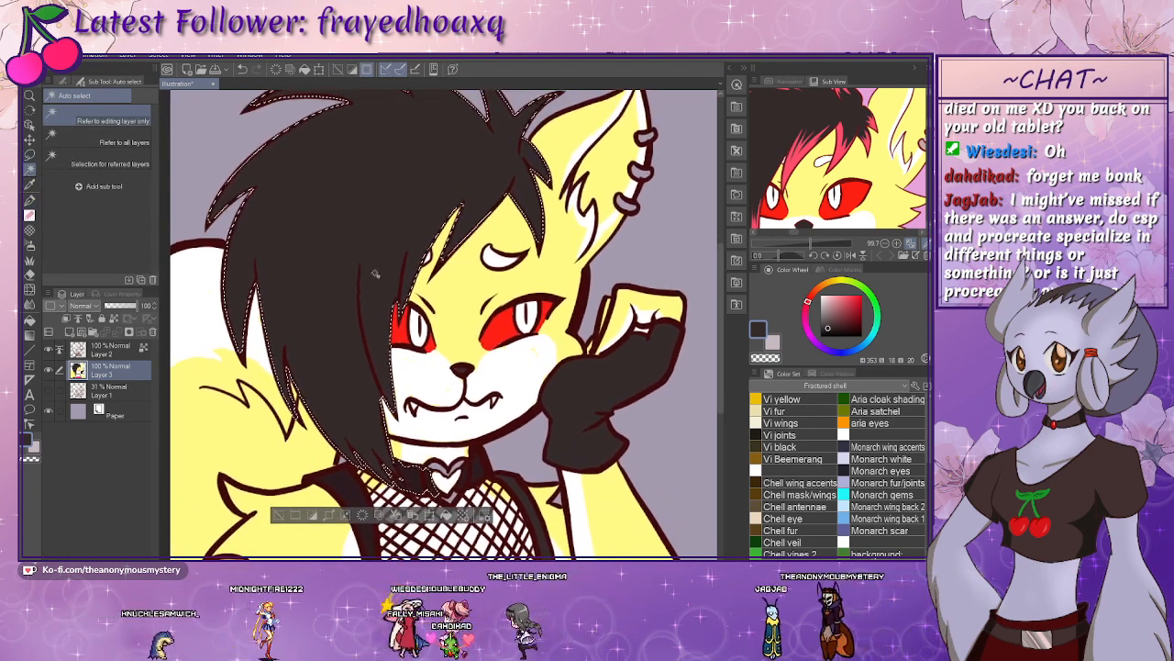
- Sample the pink from the reference's hair and paint pink streaks along the fringe with the G-pen, tapering them with the dark hair color
click(792, 167)
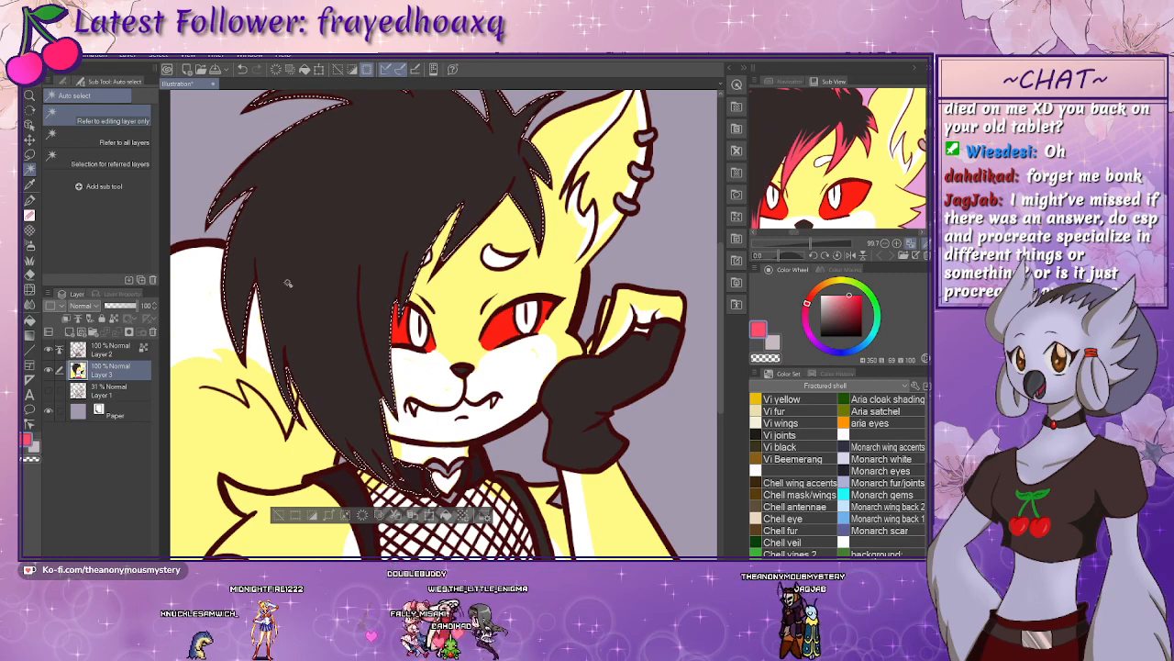
click(28, 203)
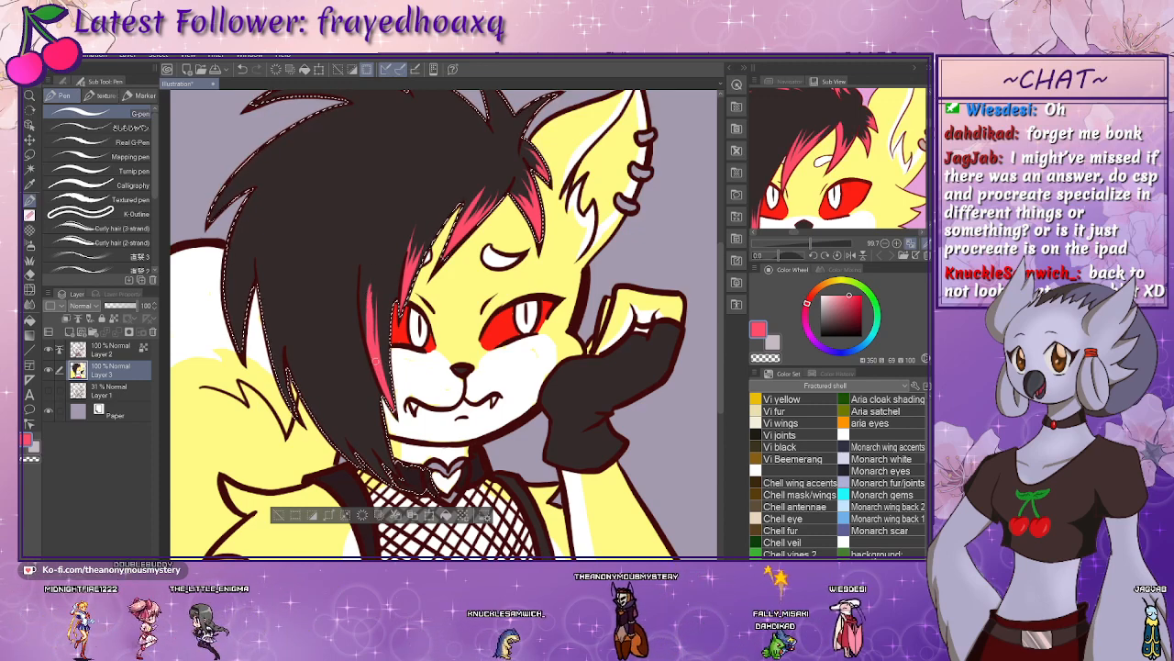
drag(374, 267, 387, 367)
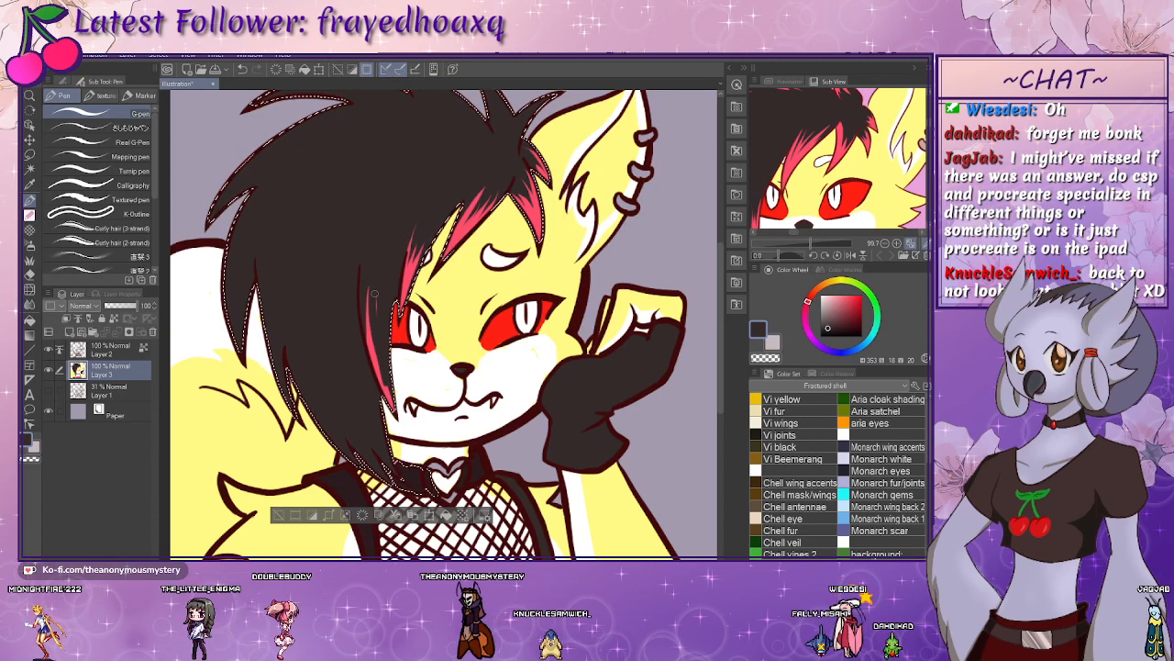
alt+click(373, 341)
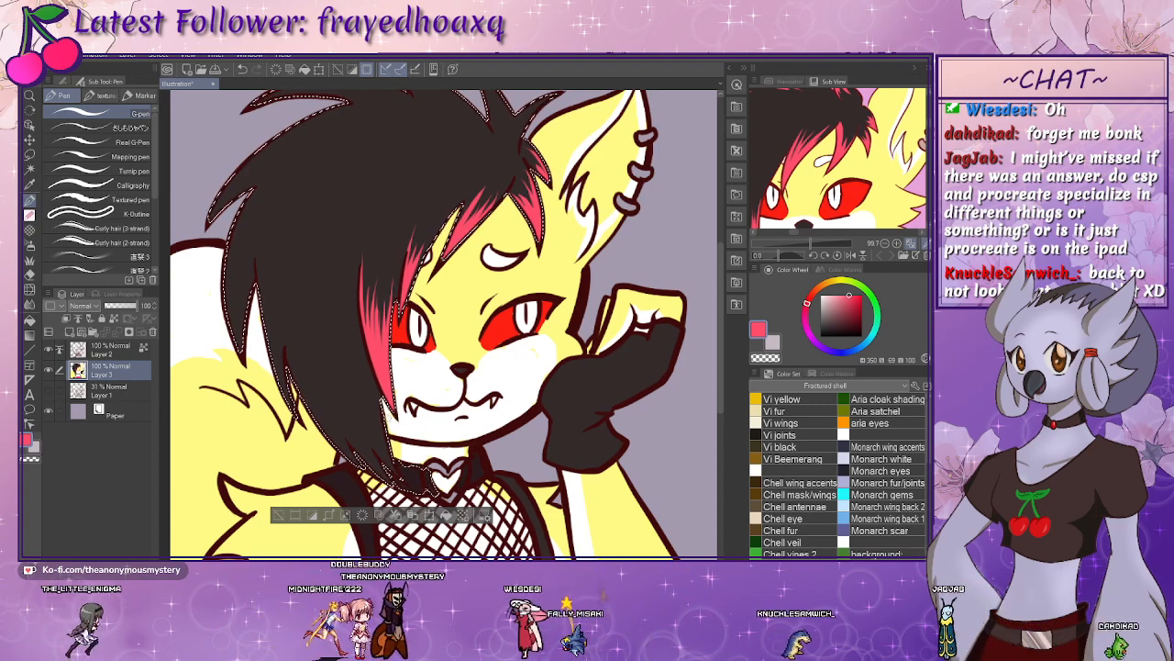
- Paint pink streaks on the hair's left strands, the fringe and the large outer-left spike, matching the reference image
drag(386, 414, 376, 361)
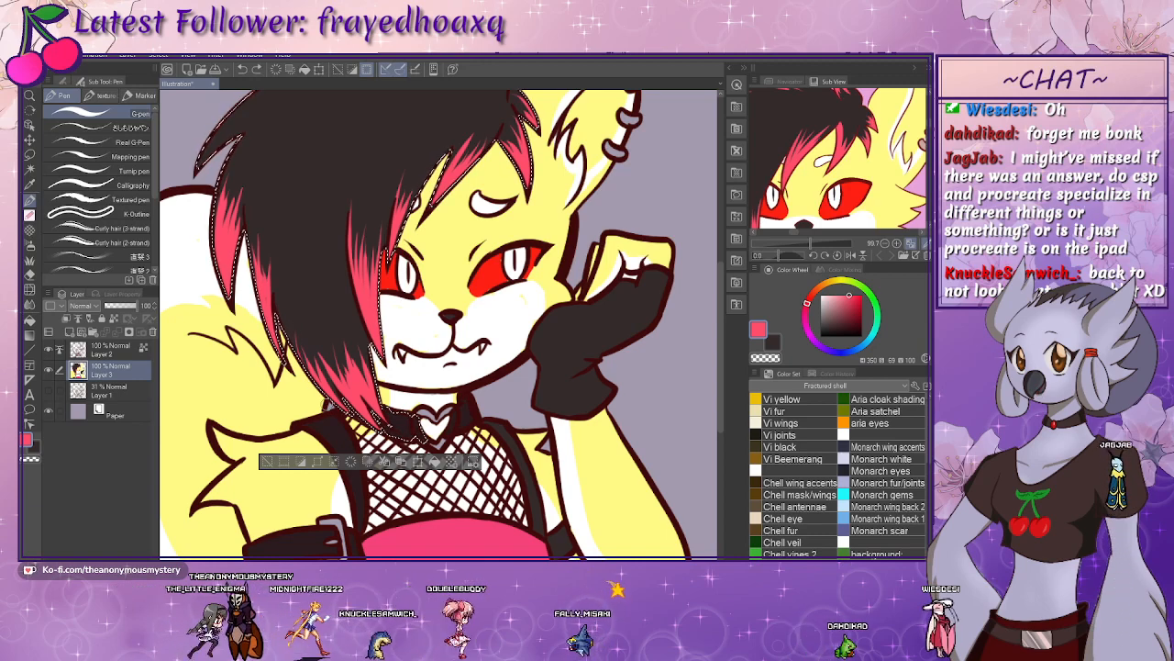
drag(413, 238, 461, 437)
drag(775, 105, 860, 174)
drag(246, 365, 317, 296)
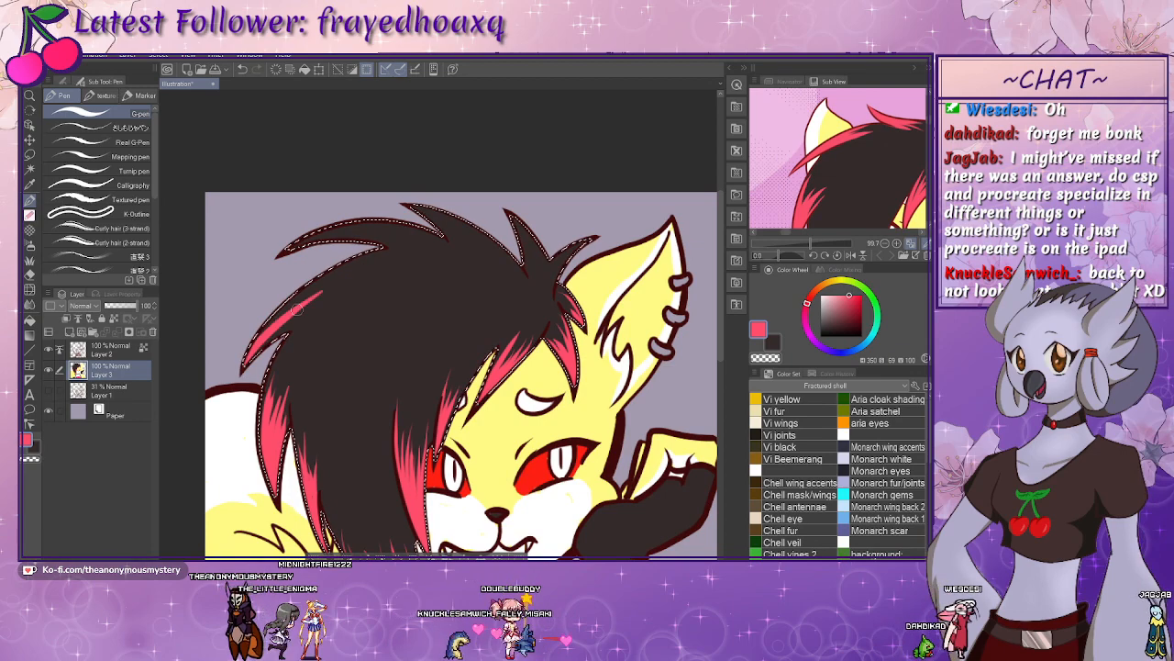
mouse_move(266, 328)
mouse_down()
mouse_move(303, 280)
mouse_move(267, 327)
mouse_move(360, 267)
mouse_up()
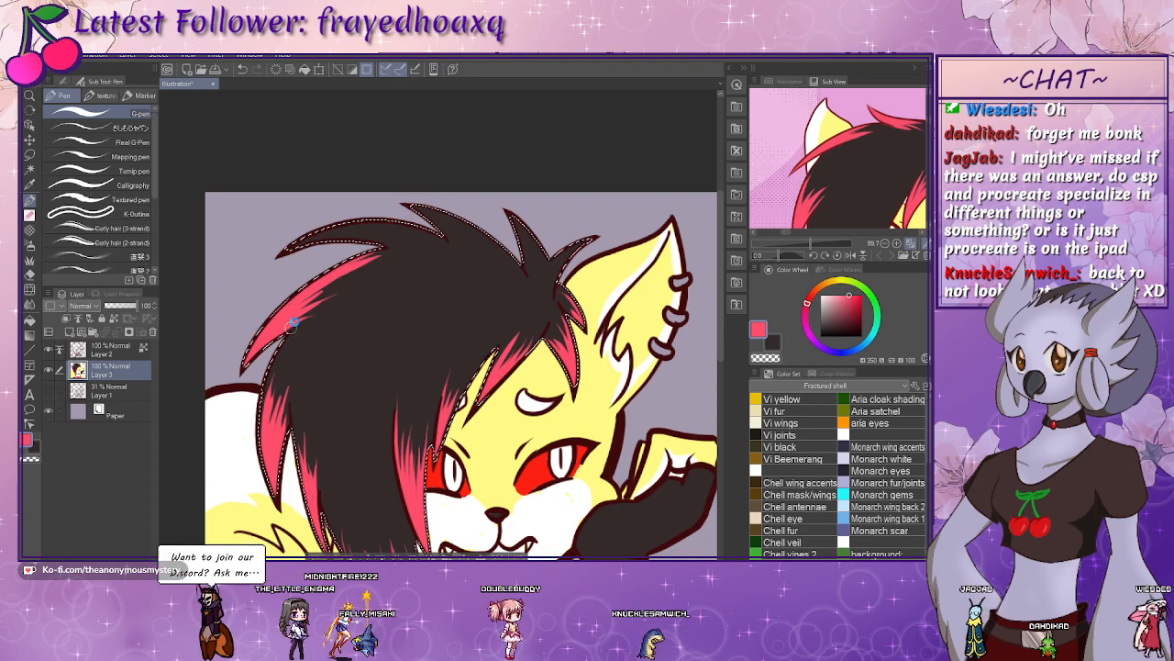
alt+click(332, 342)
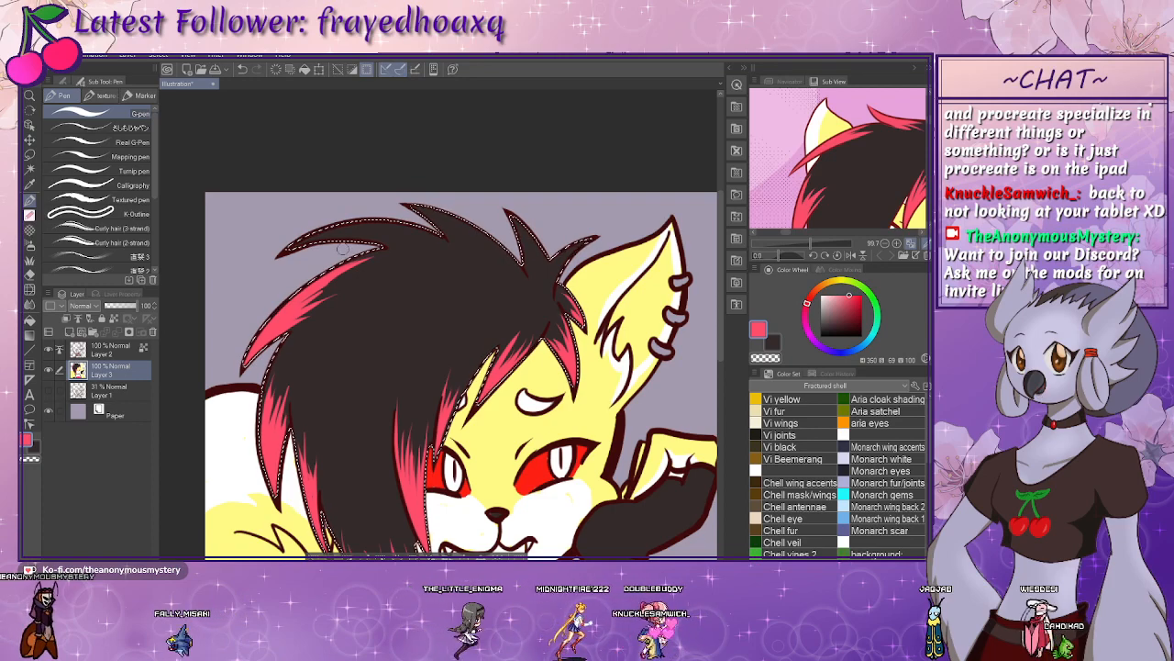
- Paint pink tips on the crown spikes nearest the ear, following the hair in the reference image
drag(398, 308, 405, 323)
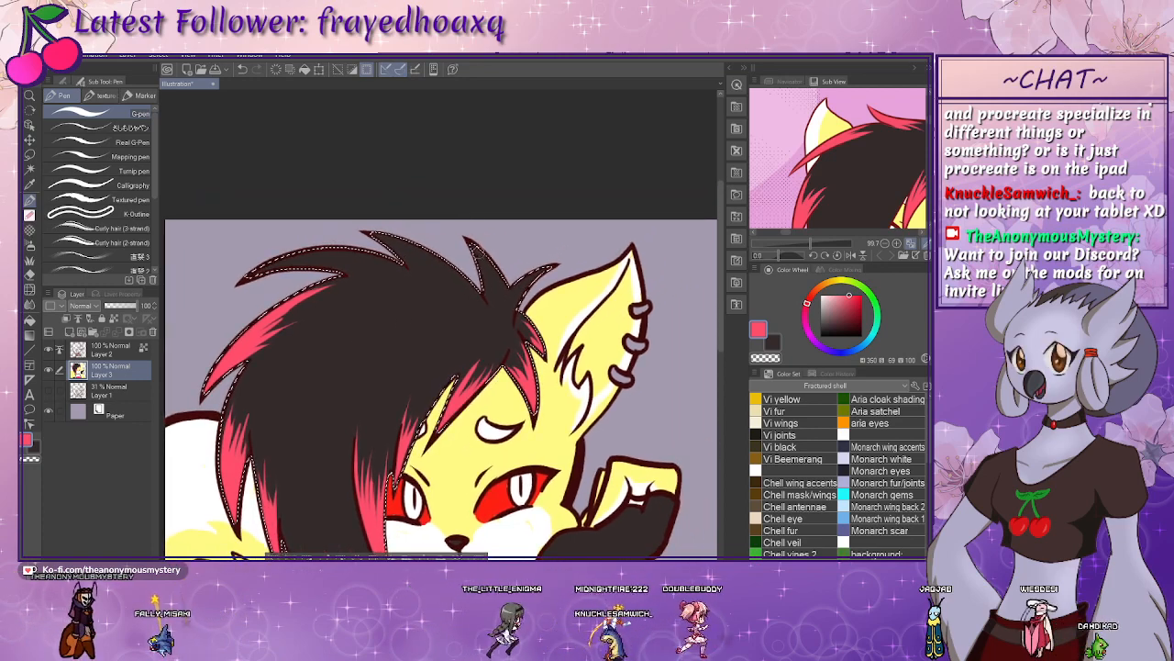
drag(853, 175, 711, 168)
drag(789, 152, 849, 179)
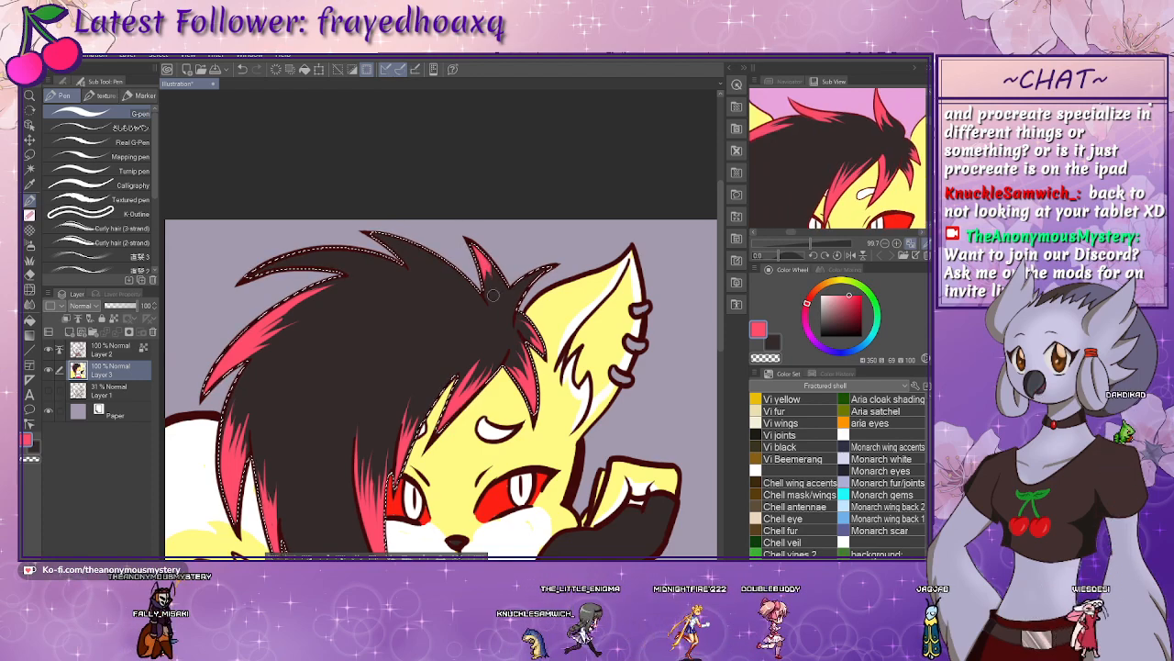
drag(558, 264, 526, 290)
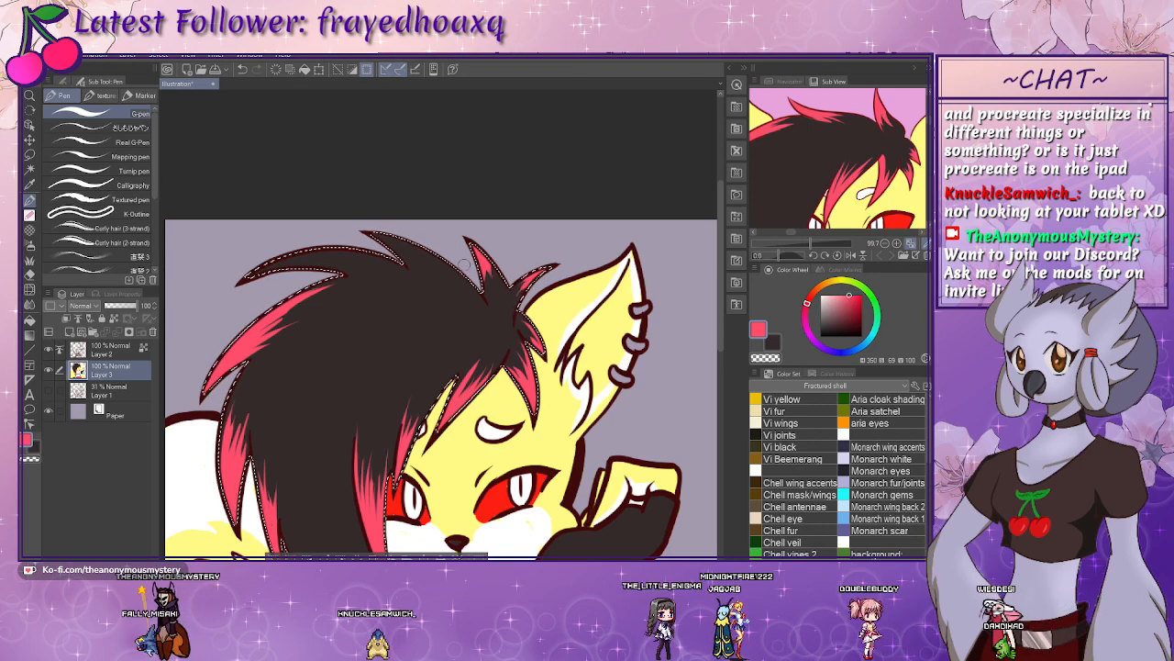
drag(429, 275, 478, 276)
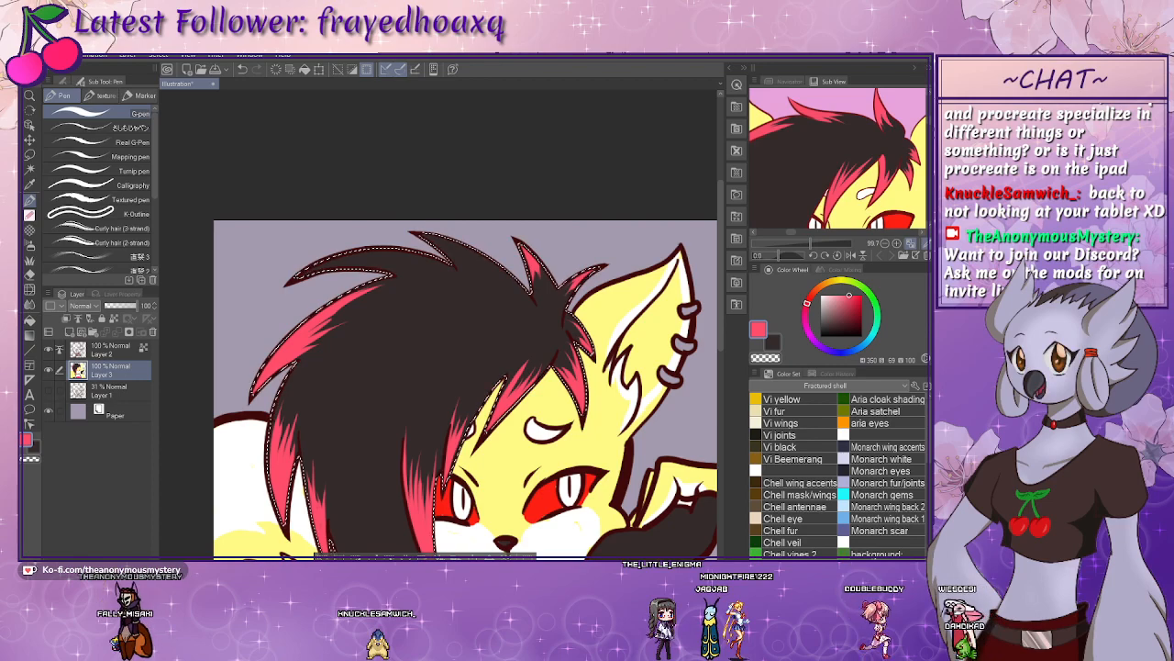
- Rotate the canvas to paint pink streaks on the remaining top-left crown spikes, and reset the rotation
drag(569, 385, 534, 211)
drag(360, 367, 354, 431)
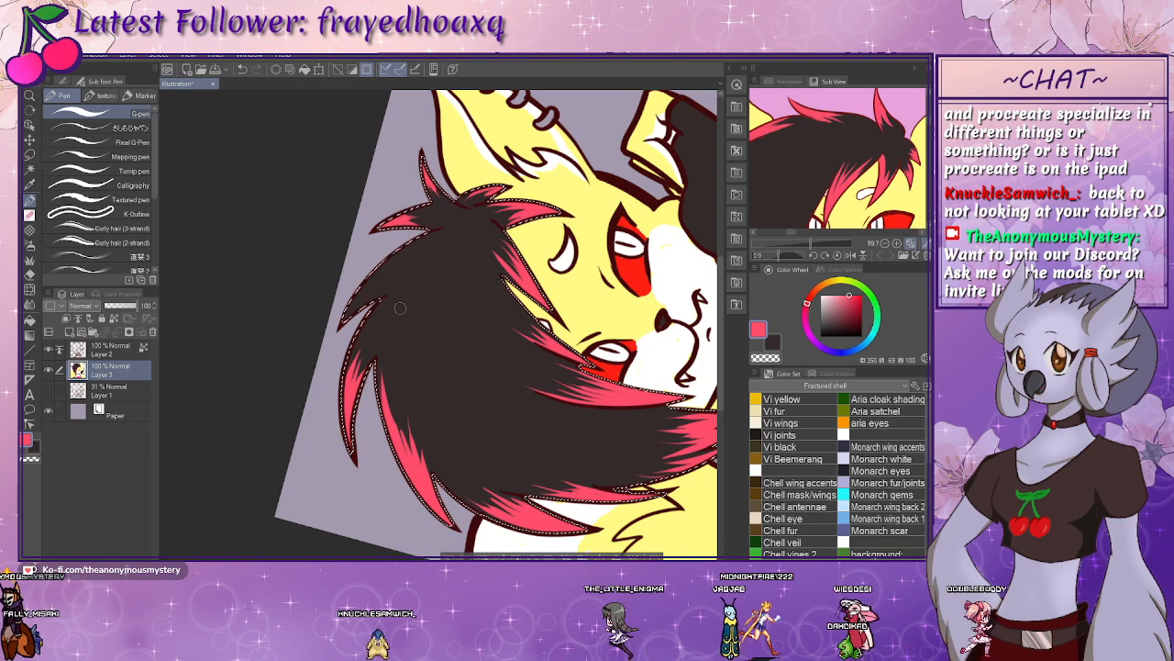
scroll(346, 386, up, 1)
mouse_move(345, 365)
mouse_down()
mouse_move(376, 348)
mouse_move(379, 323)
mouse_up()
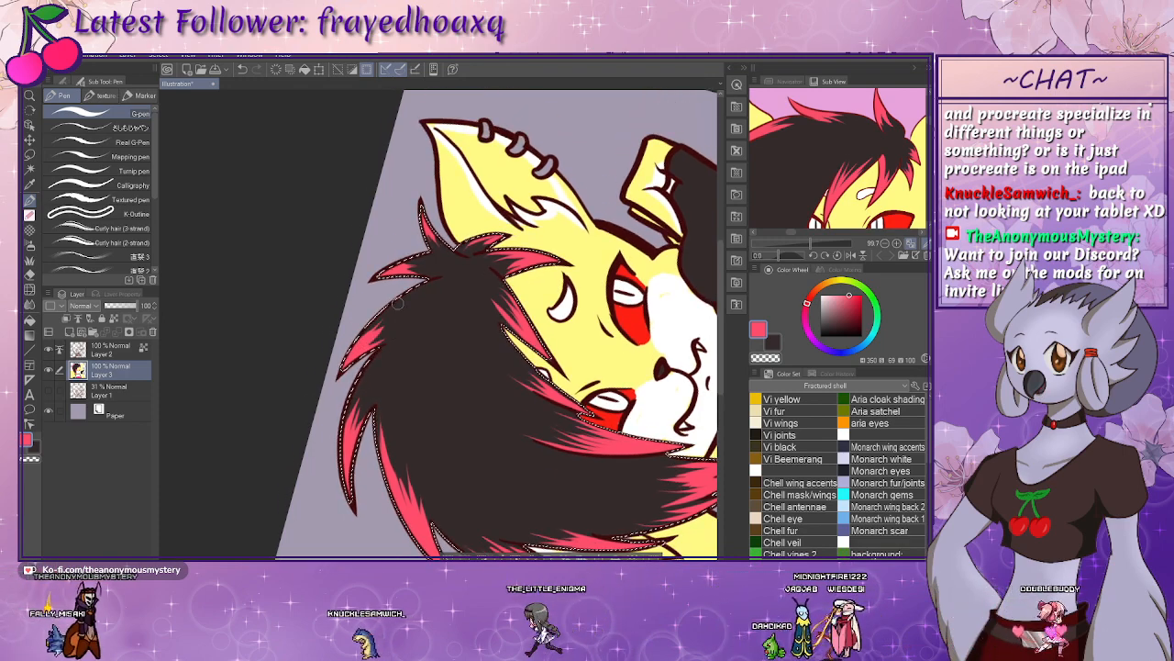
drag(493, 357, 428, 370)
key(ctrl+@)
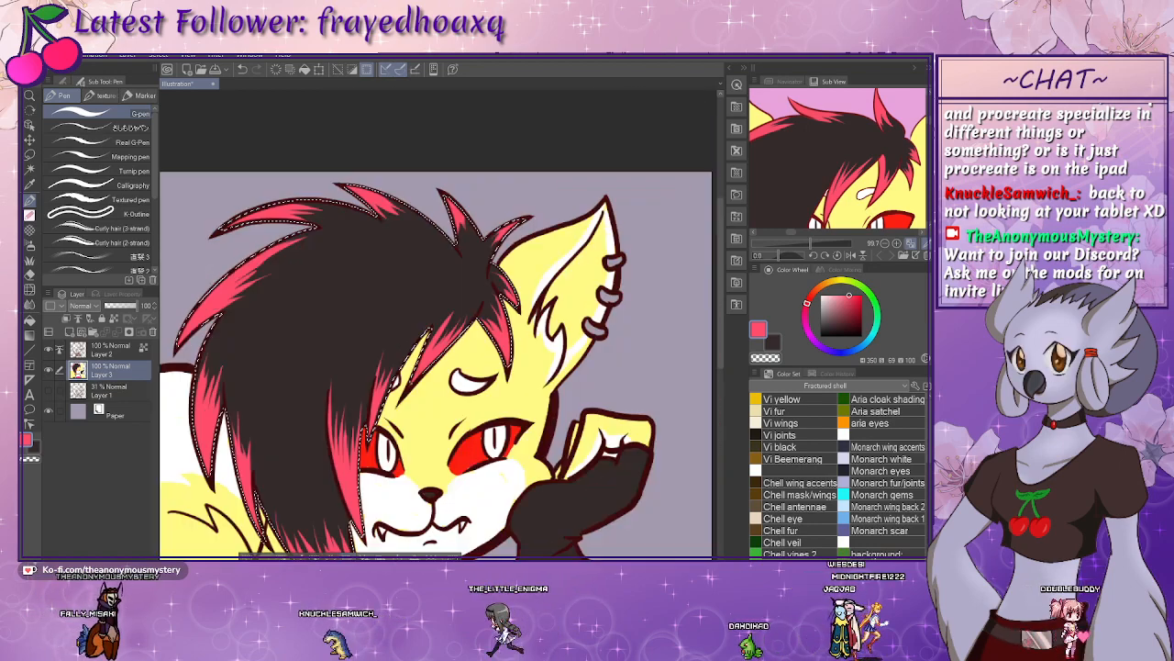
- Clear the selection around the hair and check the finished pink streaks
drag(431, 432, 416, 278)
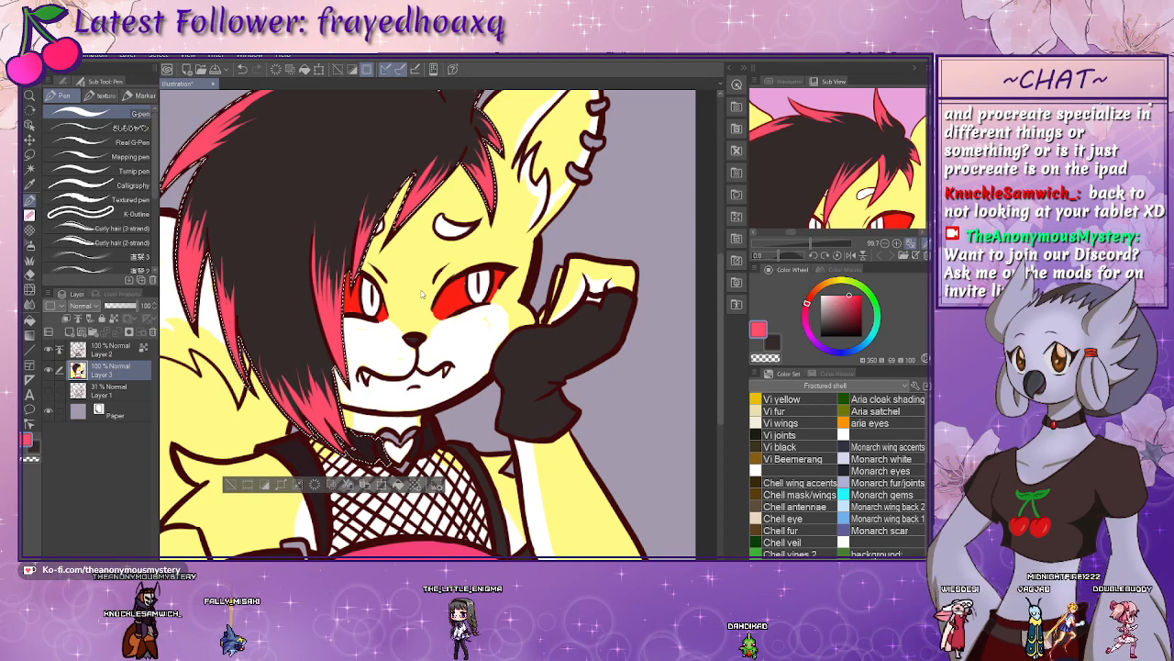
drag(491, 310, 541, 362)
key(ctrl+d)
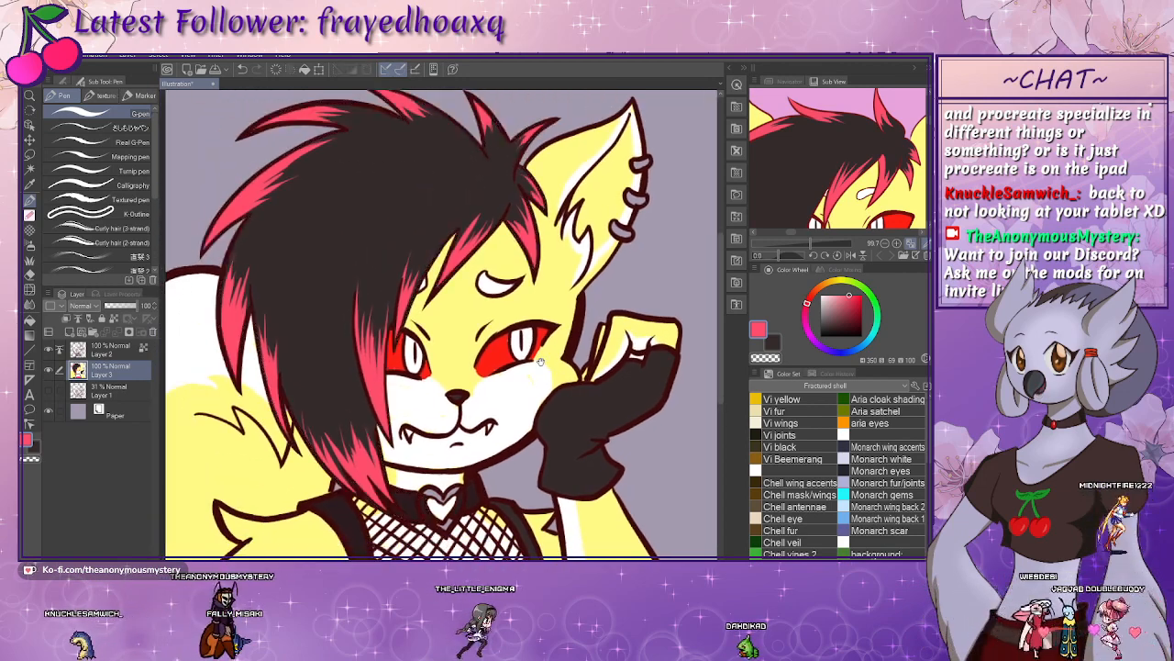
drag(440, 384, 415, 363)
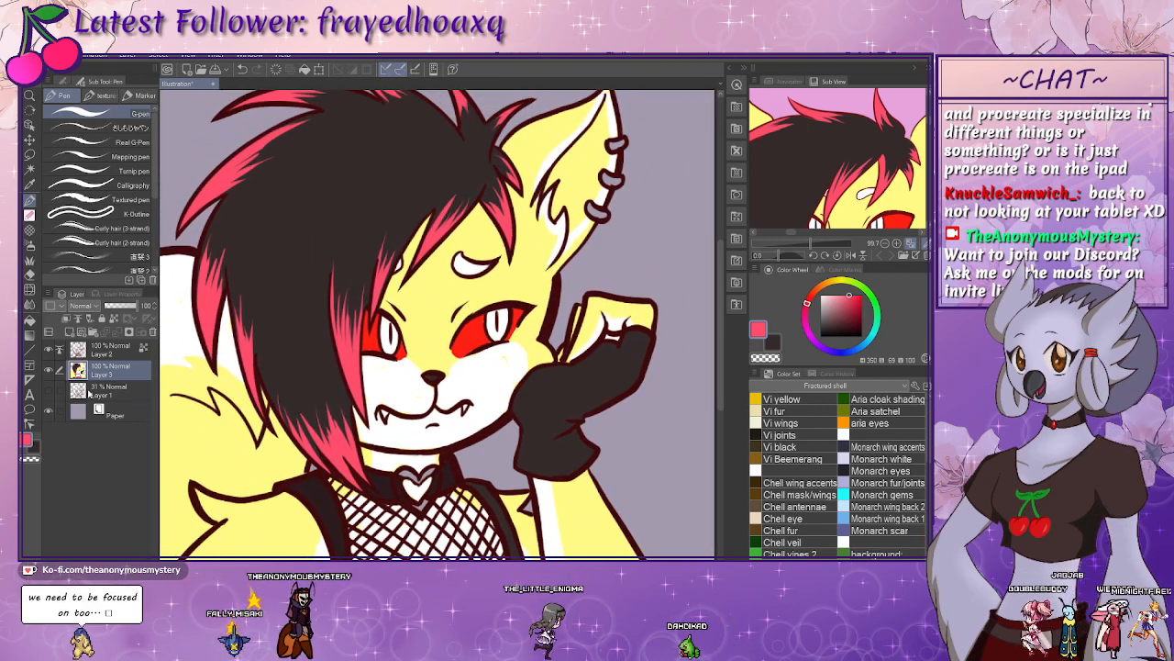
drag(420, 449, 412, 431)
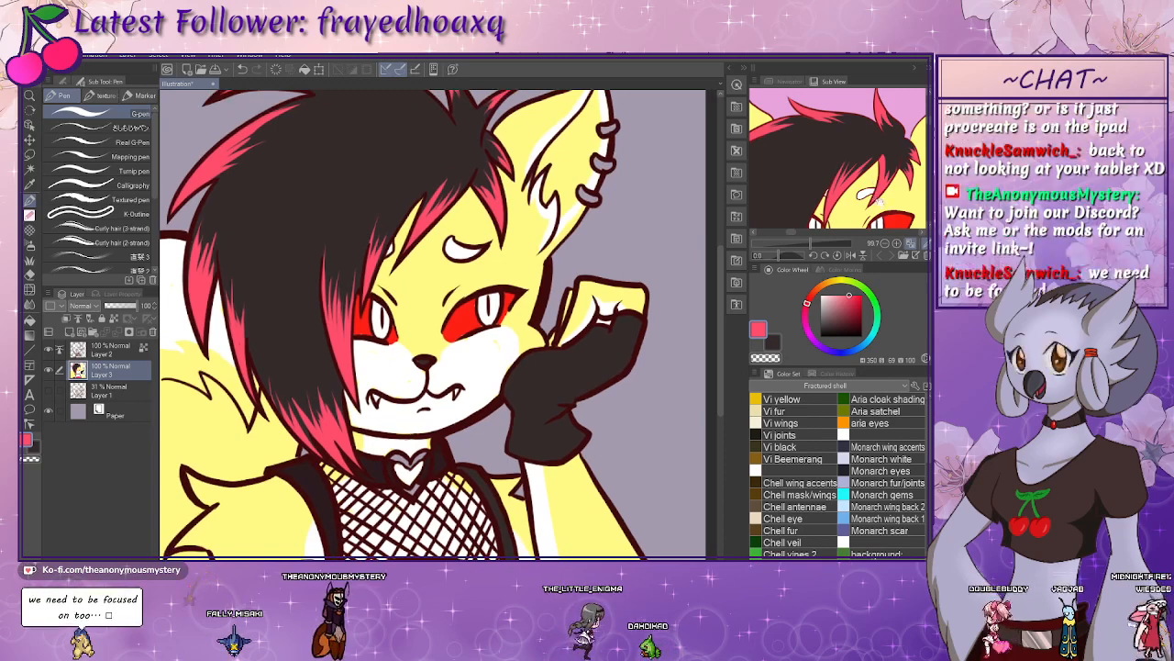
- Sample the buckle's beige from the reference image and colour the arm strap's buckle and the heart charm on the collar
drag(861, 207, 866, 158)
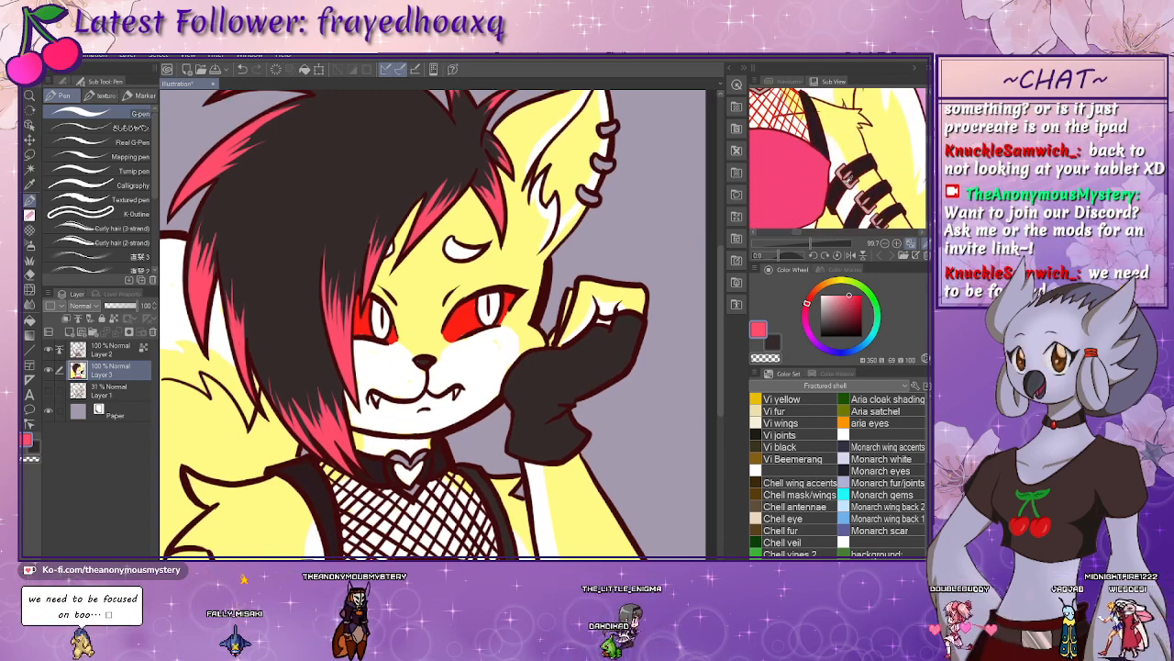
click(847, 184)
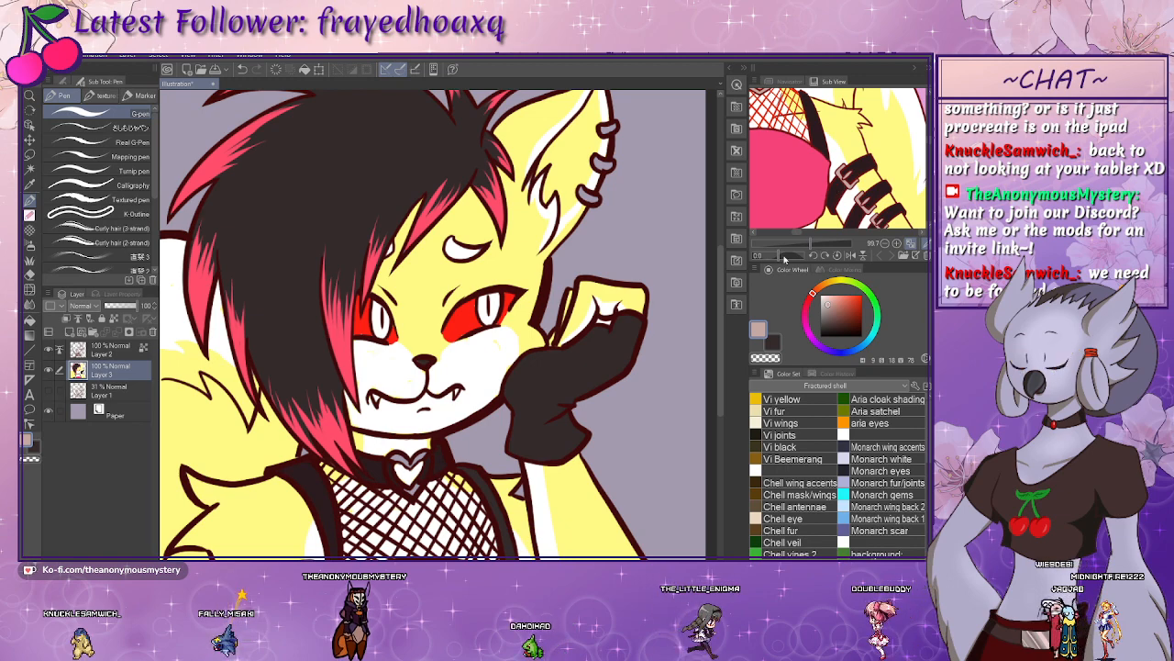
drag(432, 395, 488, 261)
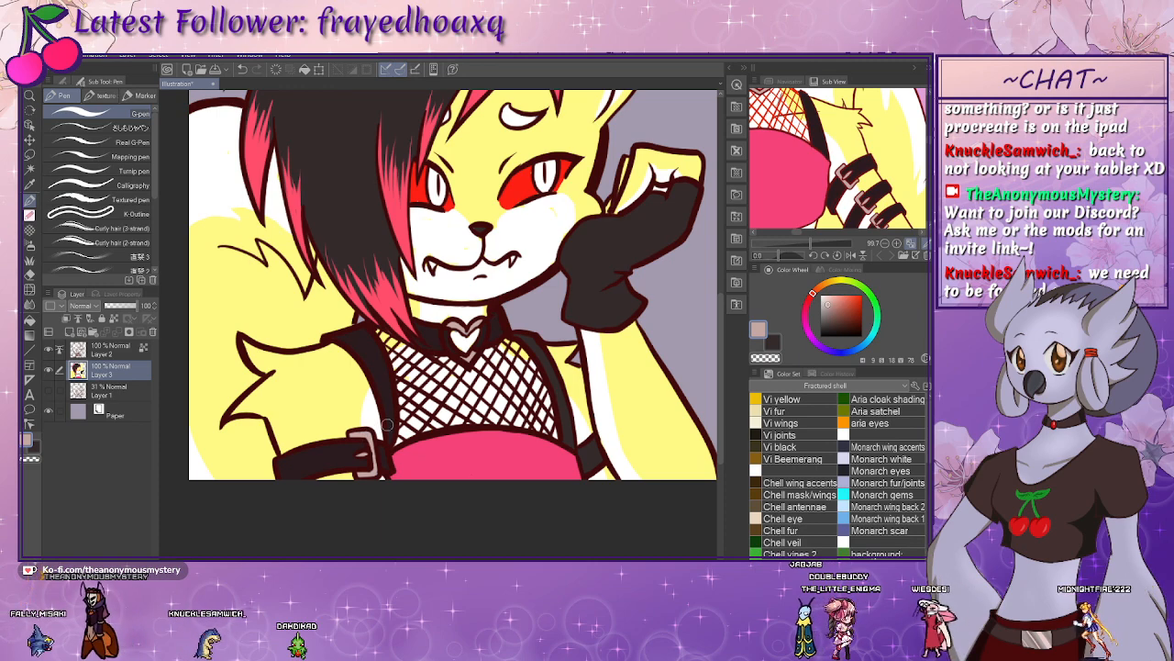
drag(626, 435, 598, 438)
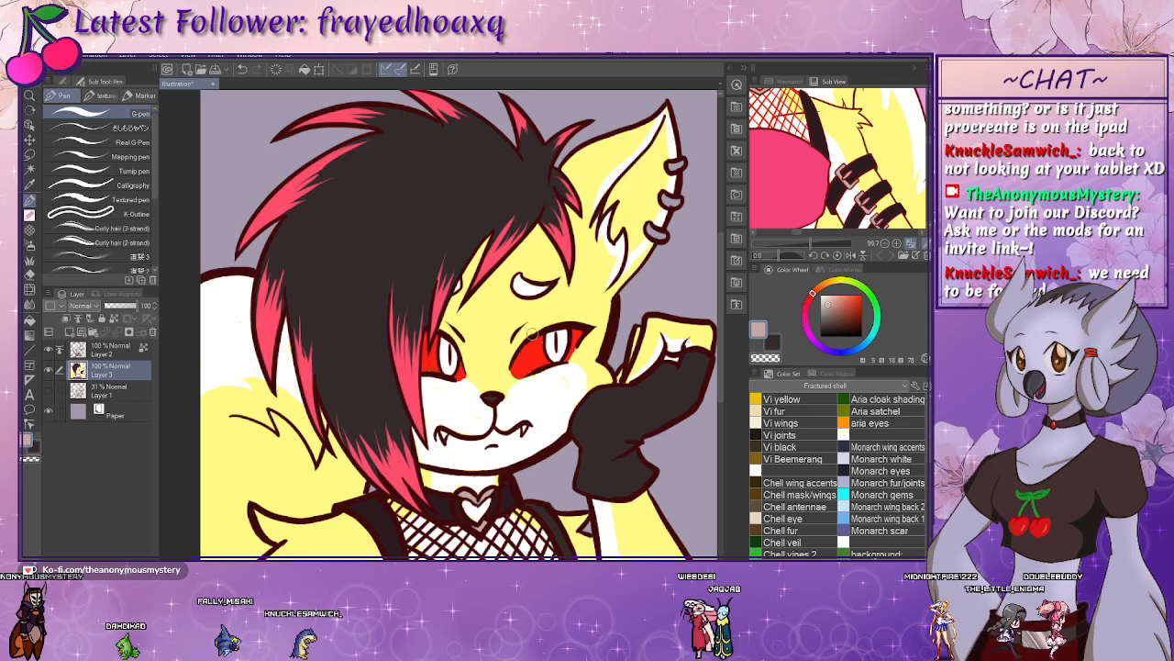
drag(597, 451, 534, 398)
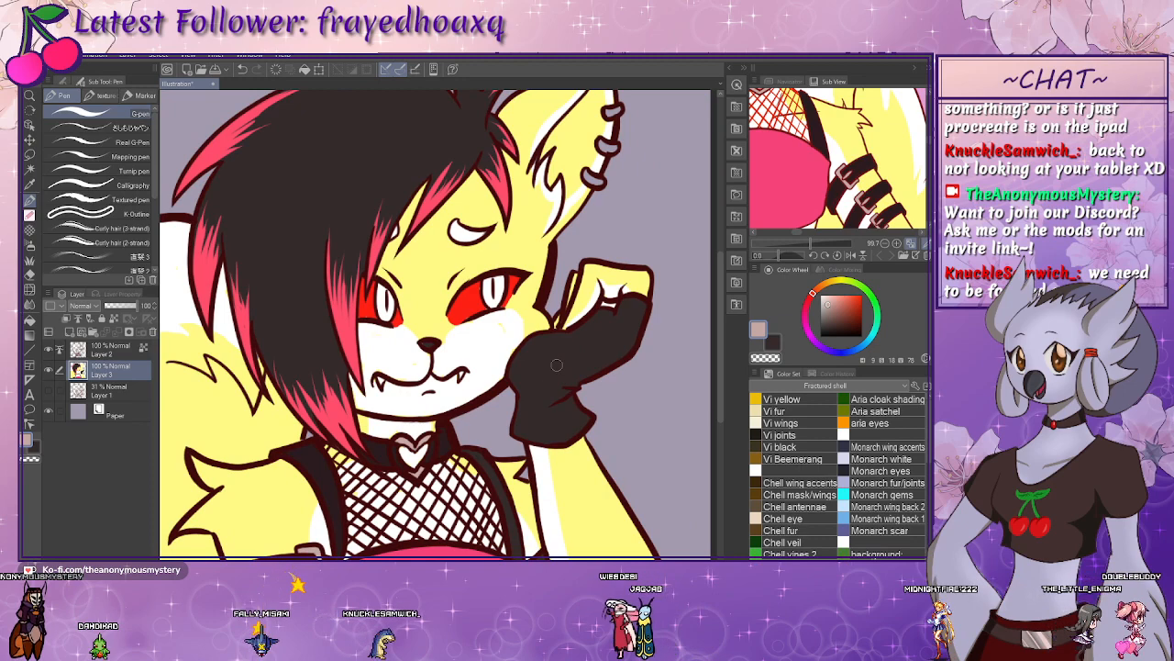
drag(534, 398, 486, 387)
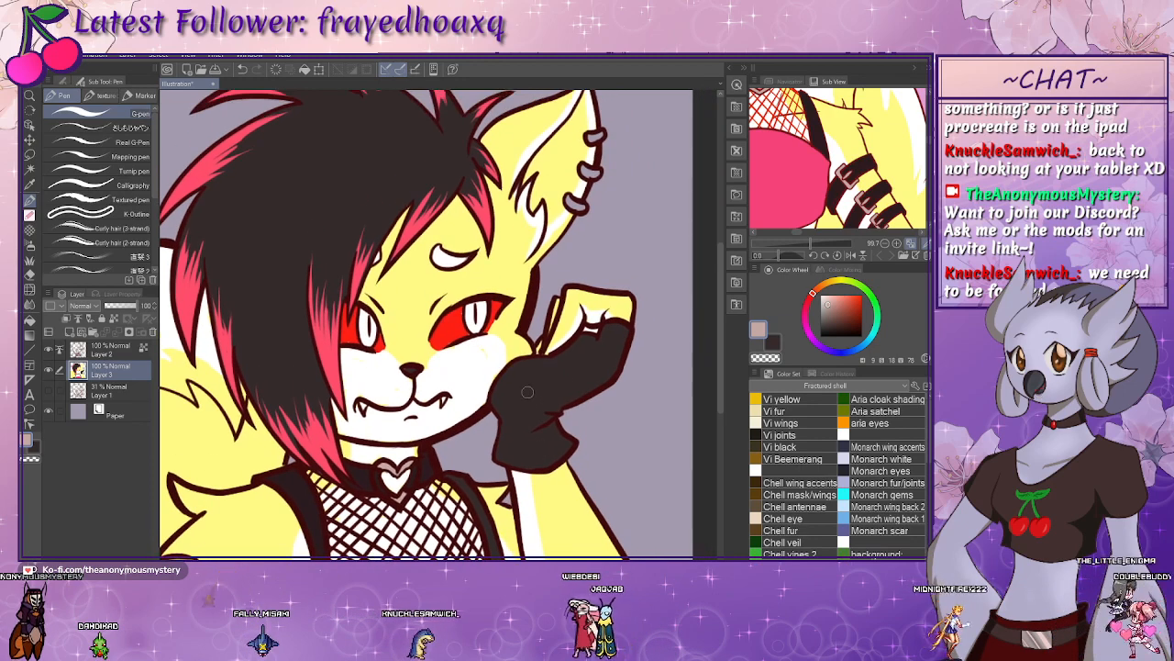
- Sample the dark maroon outline colour and add a new layer above the colour layer, set to Color burn
alt+click(474, 417)
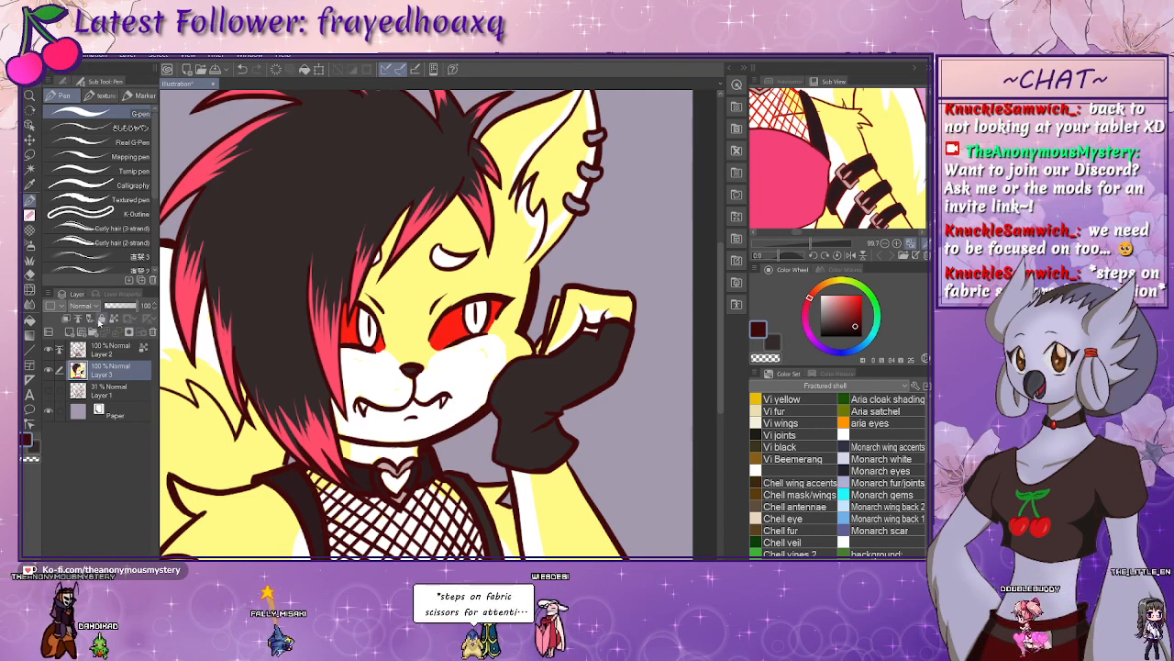
click(71, 332)
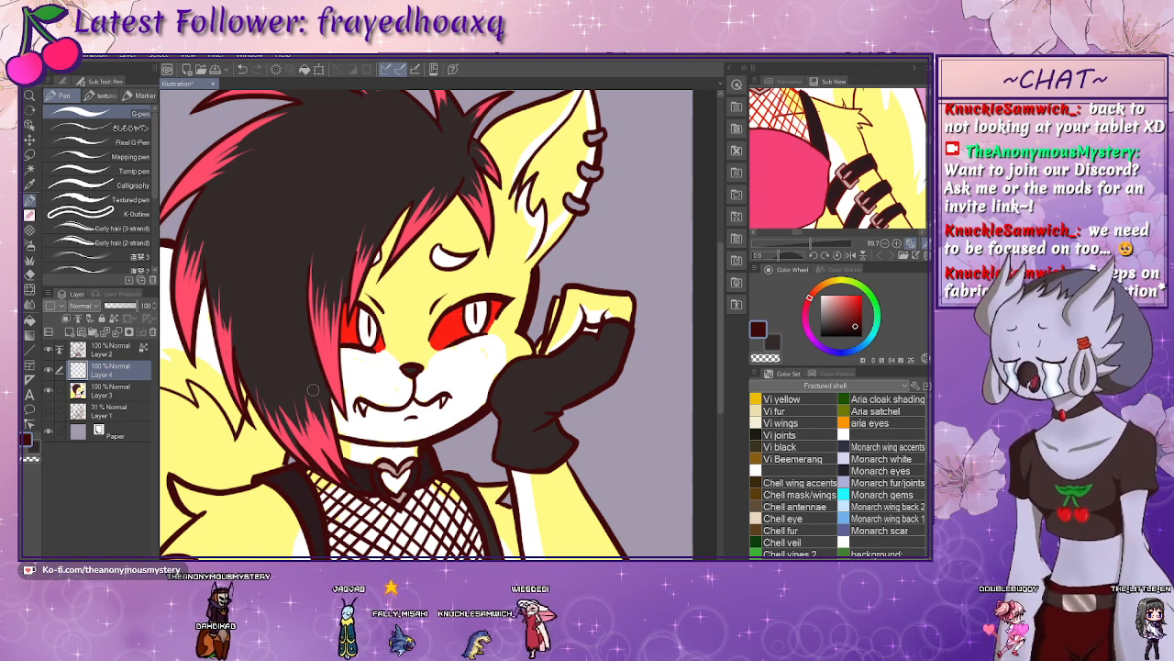
drag(463, 344, 436, 457)
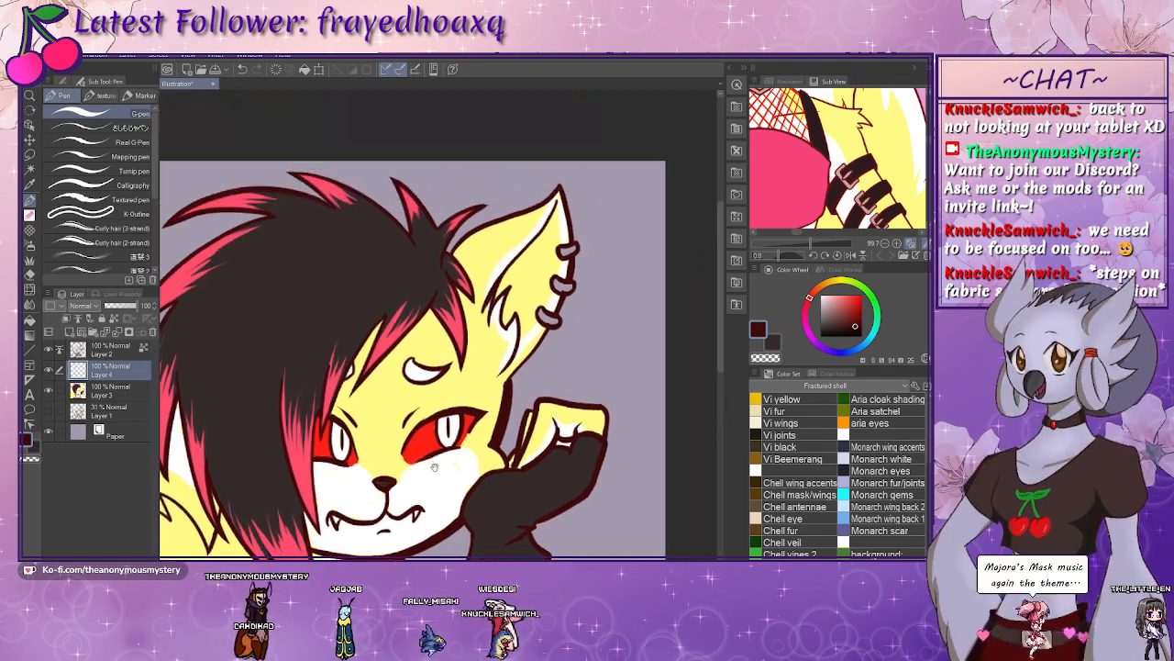
drag(442, 373, 429, 353)
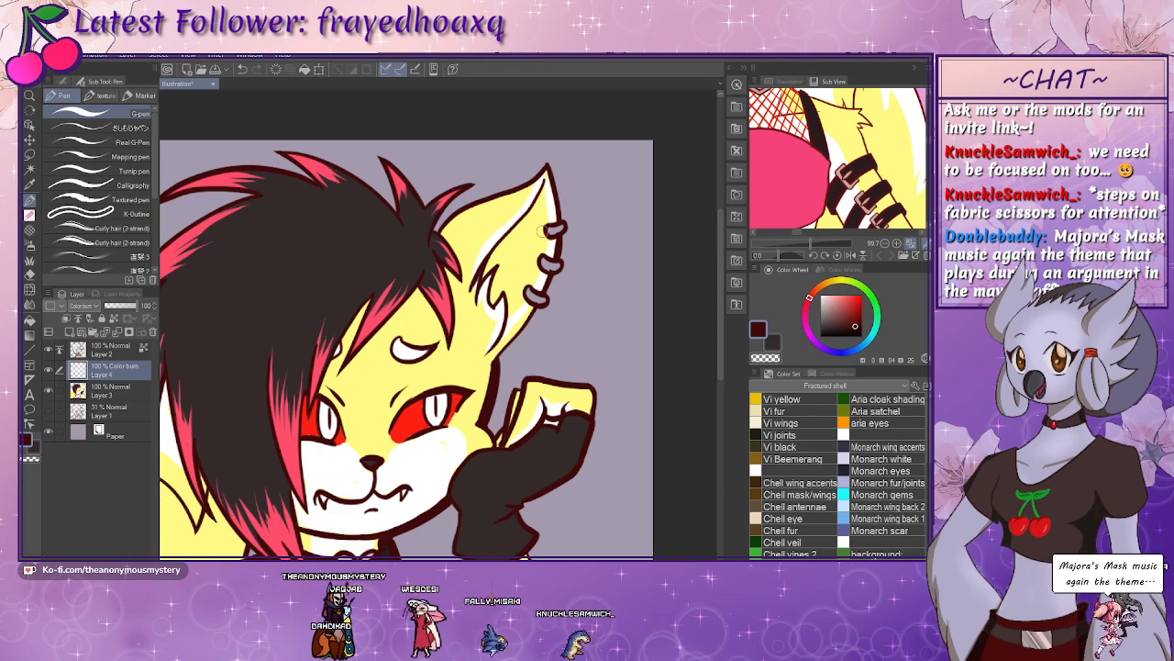
- Shade the inner ear in maroon, compare blending modes, and keep the shading layer on Color burn at 41% opacity
mouse_move(531, 213)
mouse_down()
mouse_move(507, 280)
mouse_move(506, 246)
mouse_move(491, 276)
mouse_move(502, 246)
mouse_up()
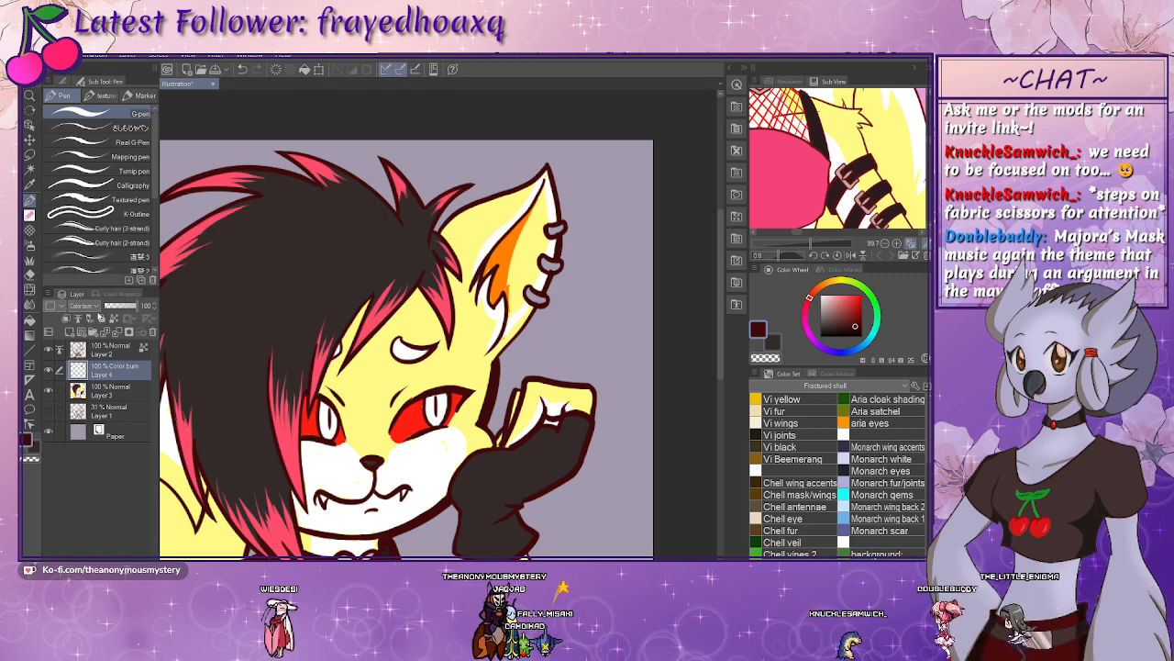
click(96, 73)
click(119, 306)
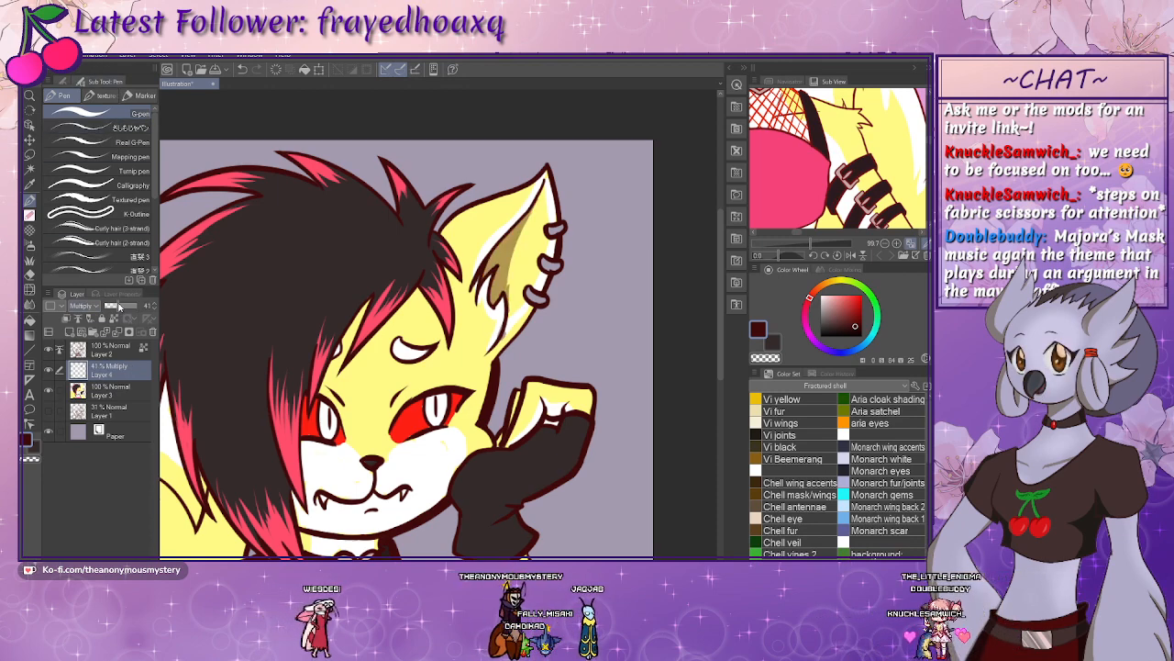
click(85, 306)
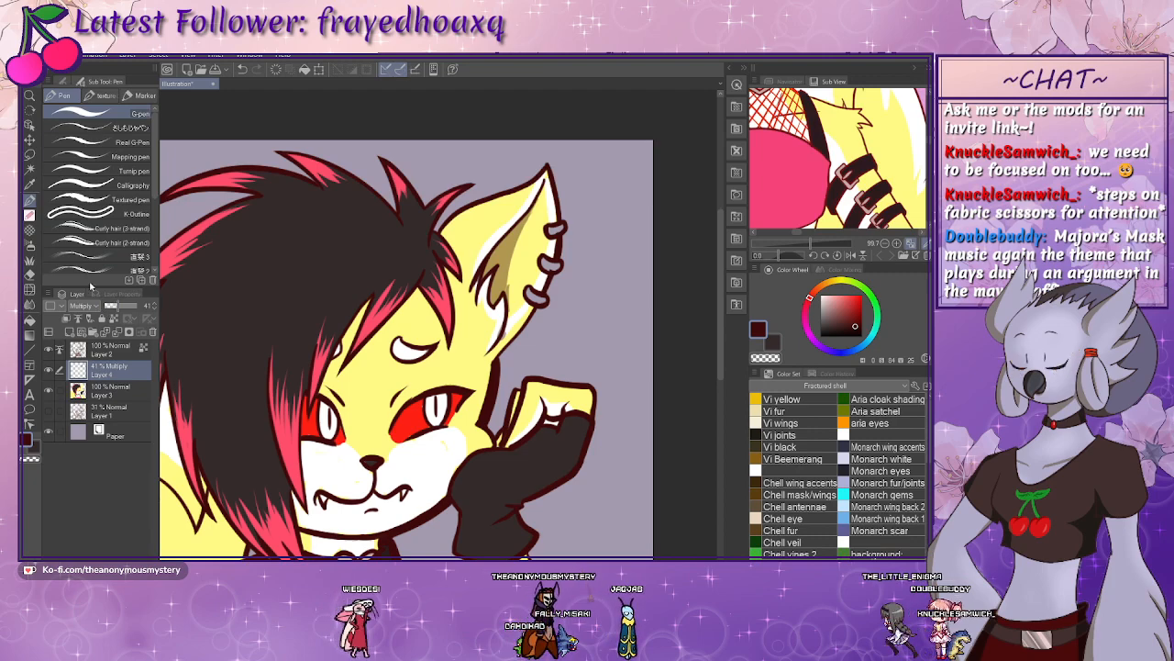
click(89, 140)
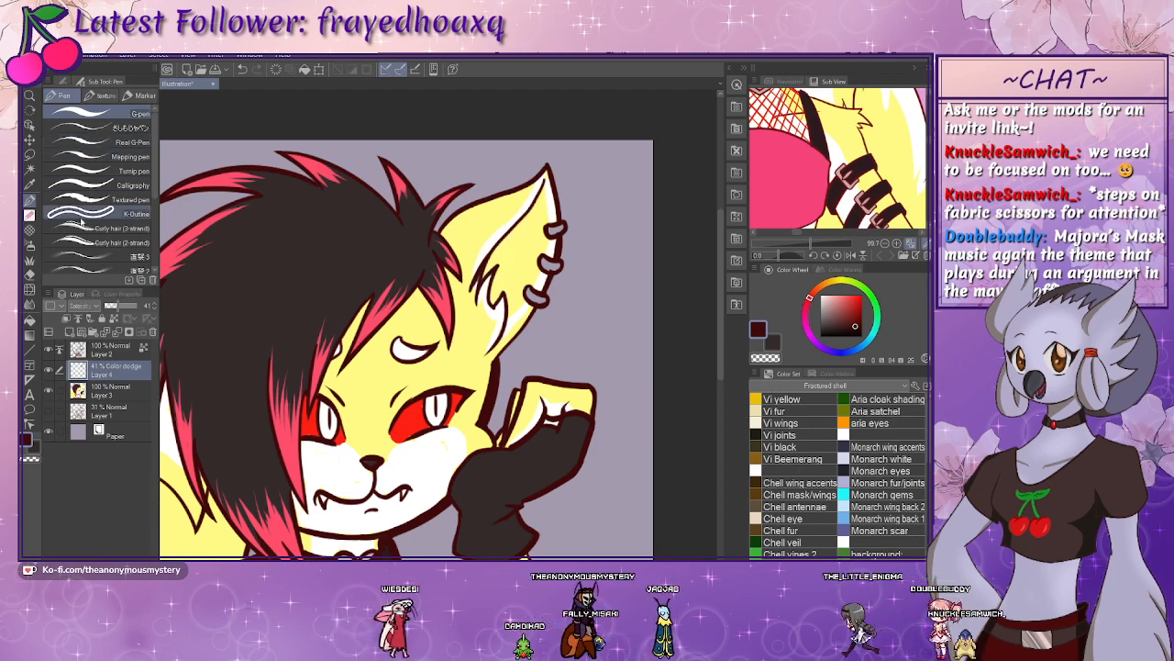
click(81, 69)
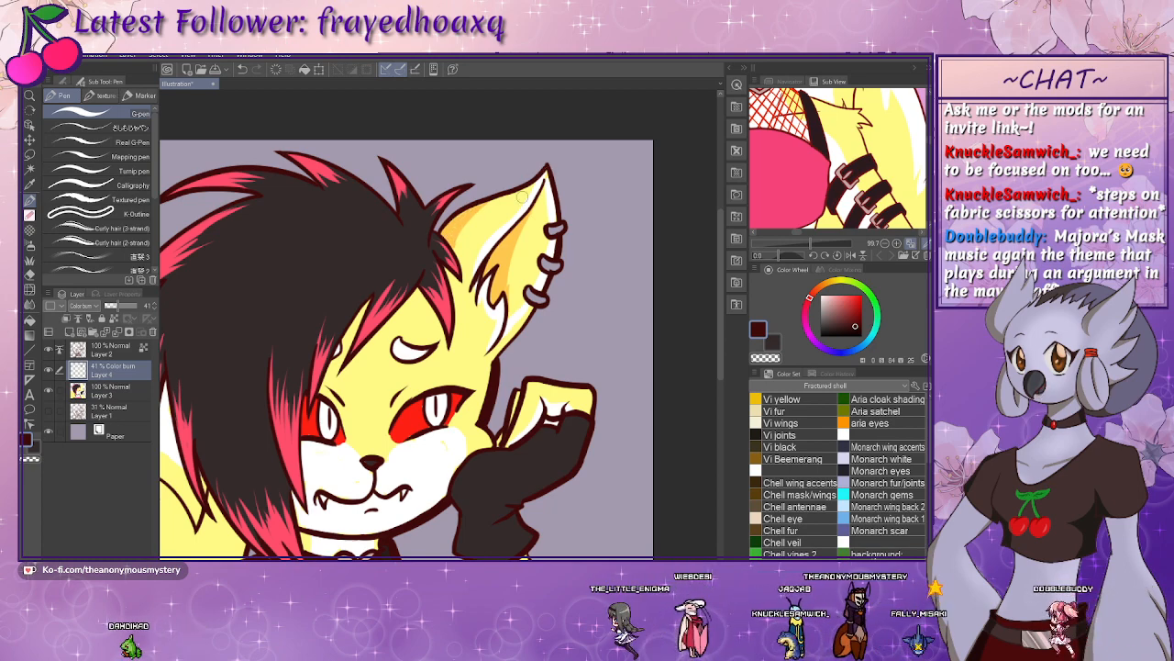
- Shade the black strands and pink streaks of the fringe and side hair in maroon on the Color burn layer
mouse_move(463, 347)
mouse_down()
mouse_move(450, 261)
mouse_move(486, 271)
mouse_move(492, 237)
mouse_up()
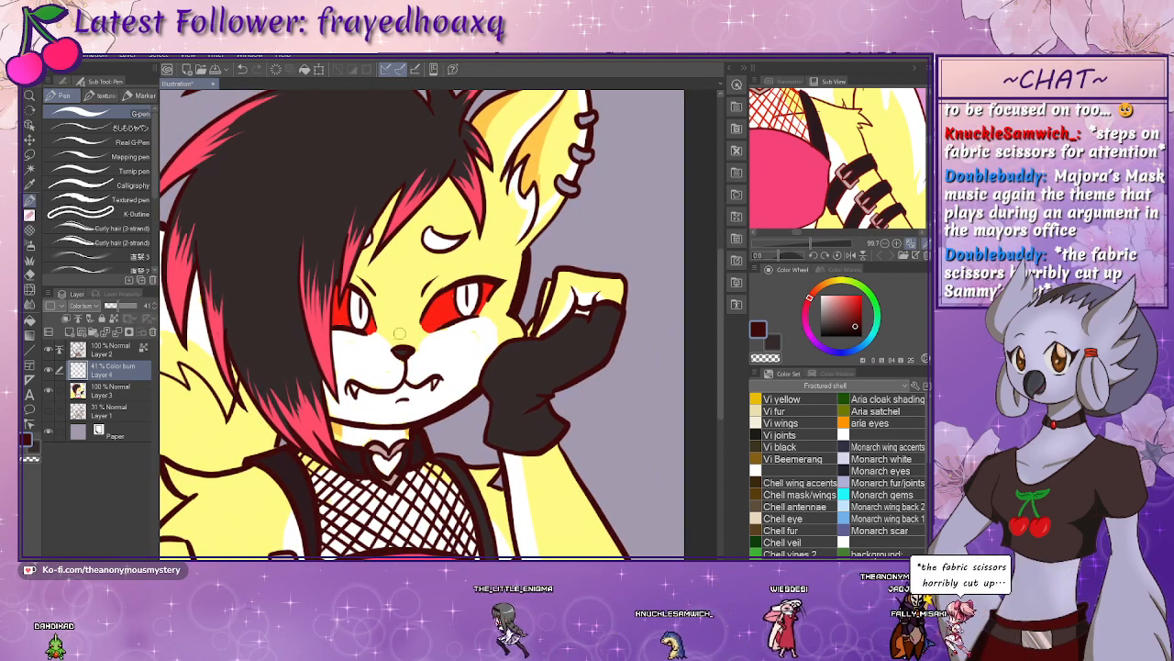
mouse_move(330, 310)
mouse_down()
mouse_move(357, 355)
mouse_move(441, 370)
mouse_up()
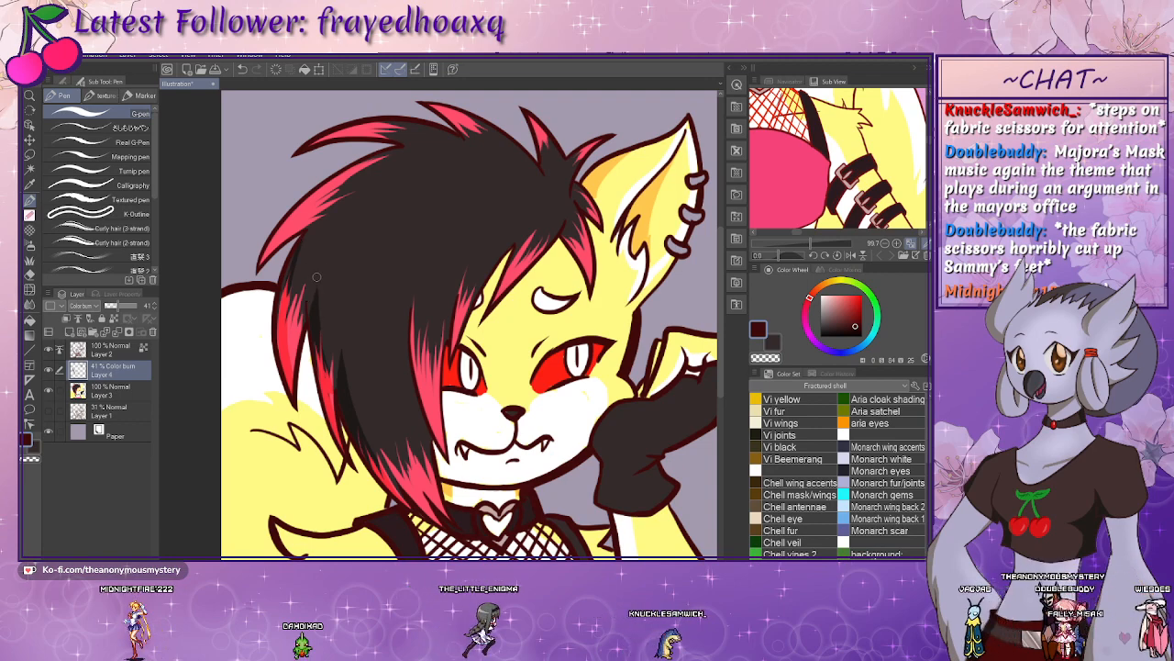
scroll(347, 259, up, 3)
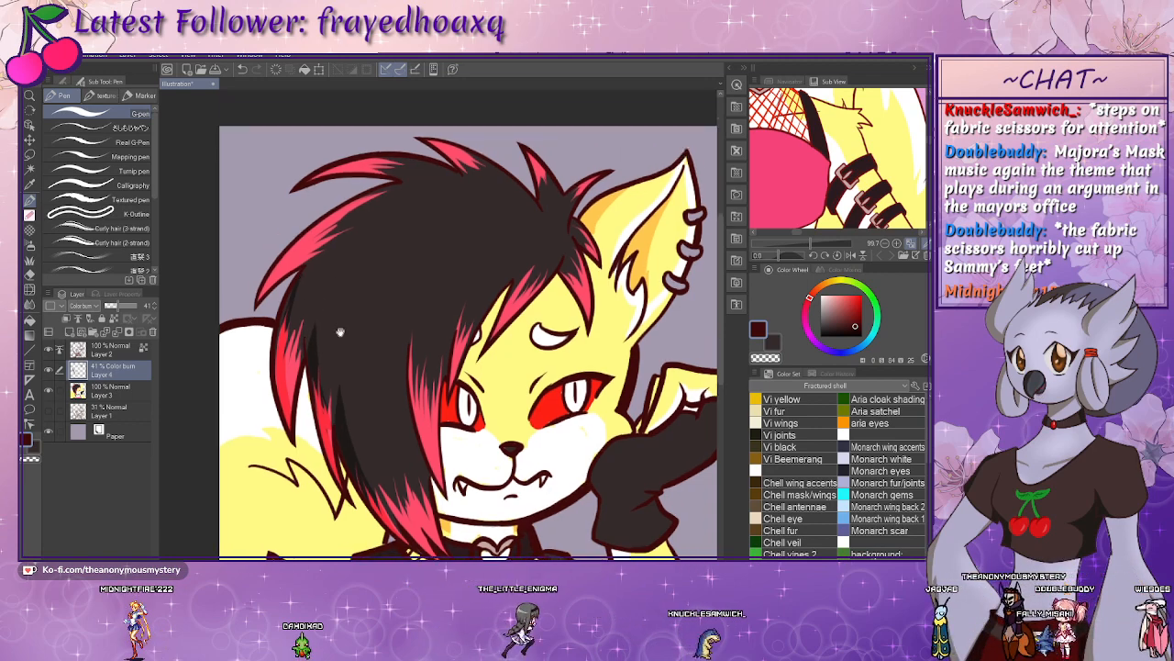
mouse_move(263, 369)
mouse_down()
mouse_move(294, 322)
mouse_move(382, 264)
mouse_up()
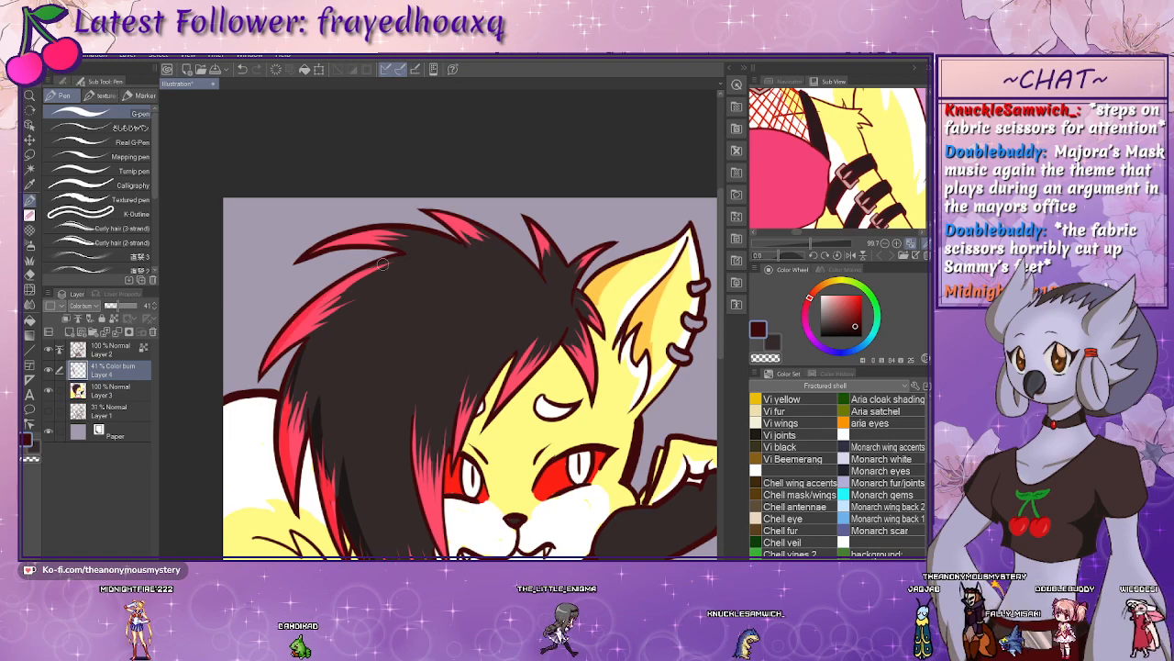
drag(410, 338, 381, 319)
drag(431, 266, 448, 322)
drag(435, 256, 472, 290)
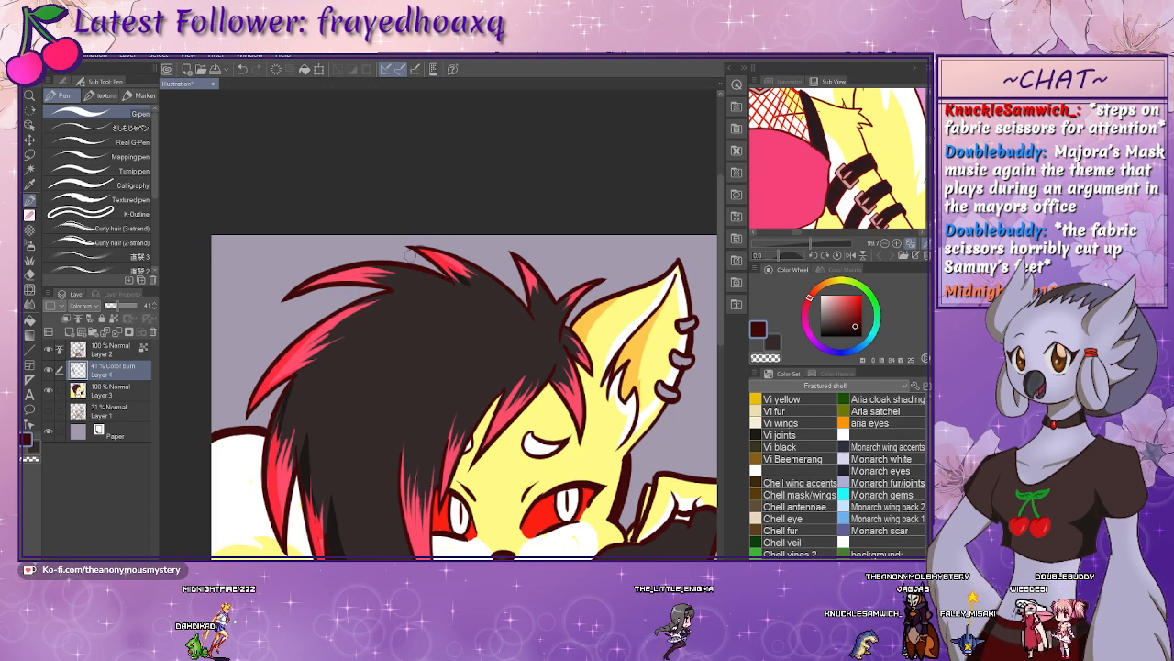
- Rotate the canvas to shade the pink hair tips along the crown, and return the canvas to its upright orientation
mouse_move(240, 134)
mouse_down()
mouse_move(258, 517)
mouse_move(277, 547)
mouse_up()
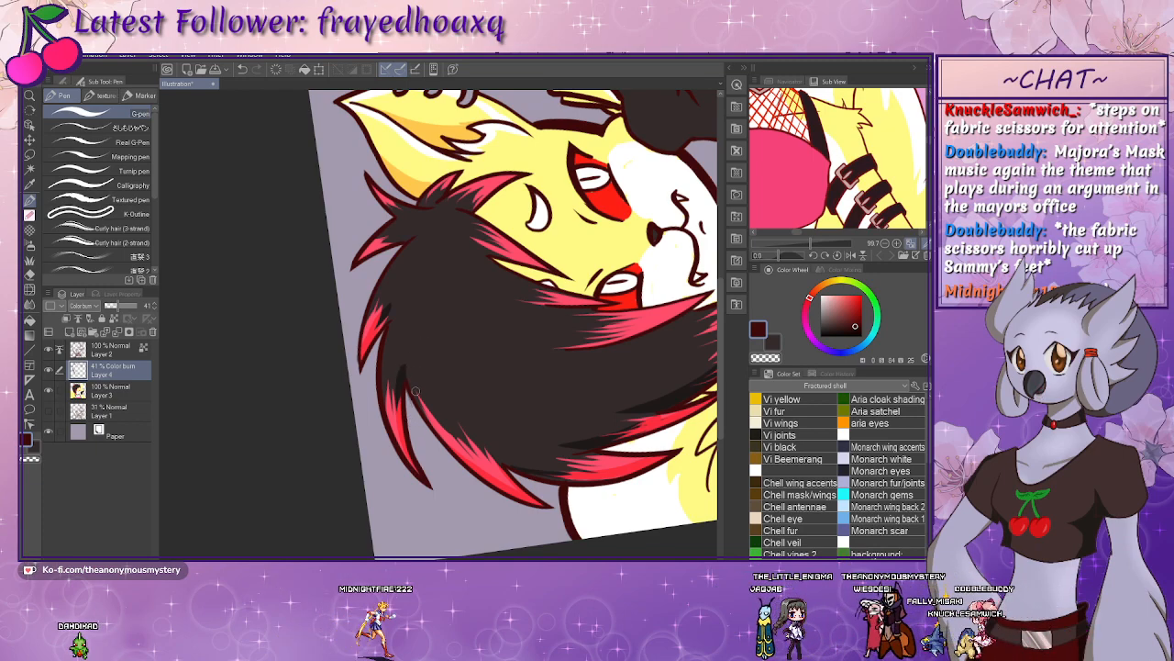
scroll(415, 391, up, 3)
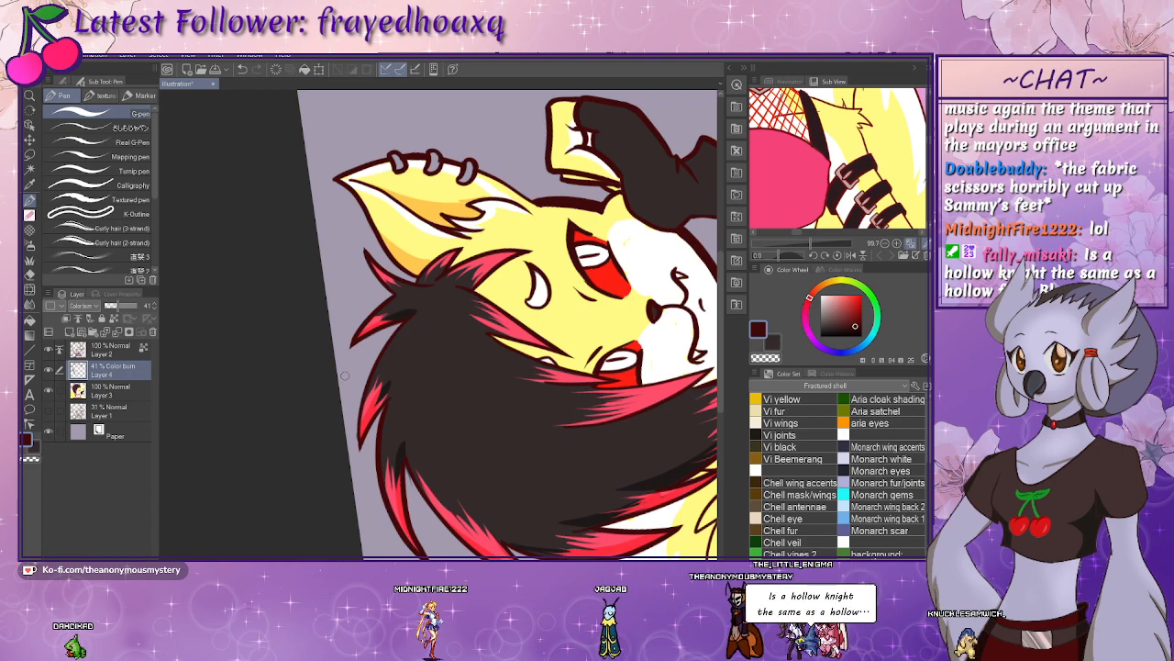
mouse_move(425, 347)
mouse_down()
mouse_move(414, 385)
mouse_move(429, 352)
mouse_up()
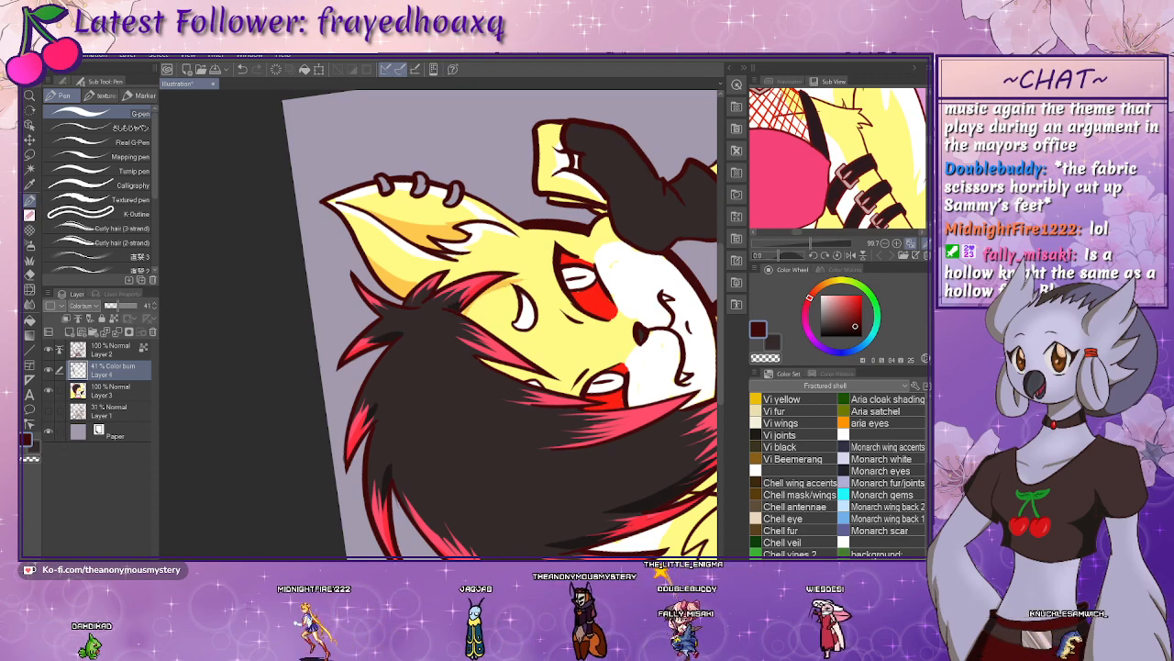
key(ctrl+@)
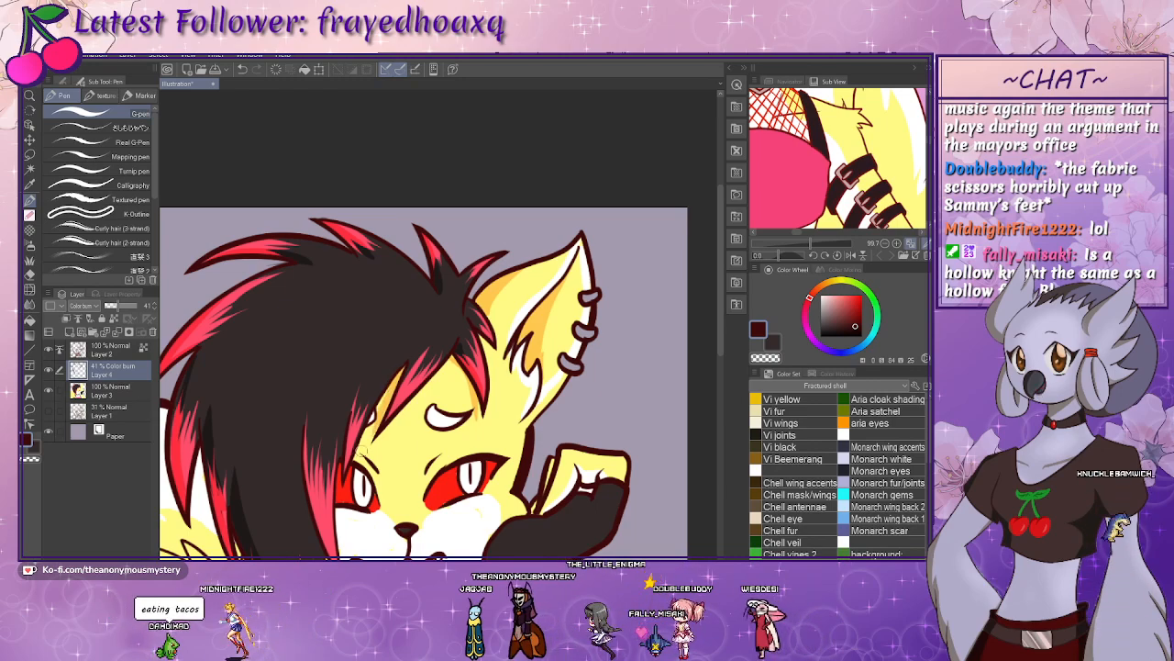
- Shade the yellow forehead under the fringe, the shoulder fur and upper arm, and the folds of the black glove
mouse_move(434, 424)
mouse_down()
mouse_move(448, 353)
mouse_move(421, 355)
mouse_up()
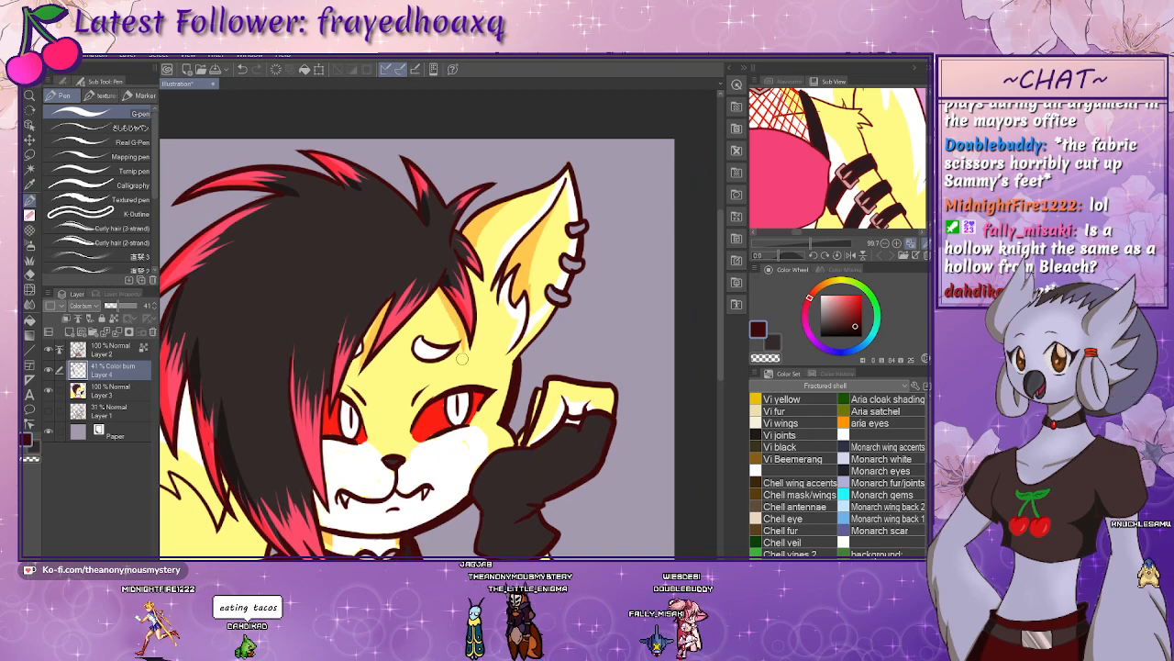
drag(421, 346, 457, 273)
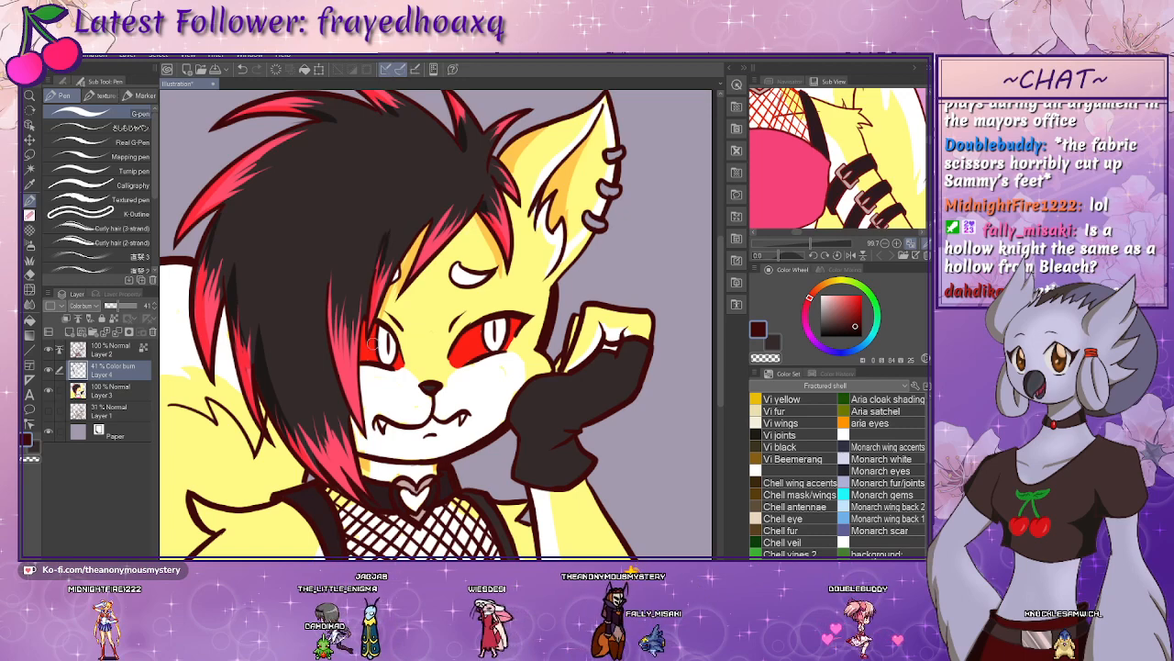
mouse_move(338, 251)
mouse_down()
mouse_move(353, 412)
mouse_move(366, 285)
mouse_move(407, 225)
mouse_up()
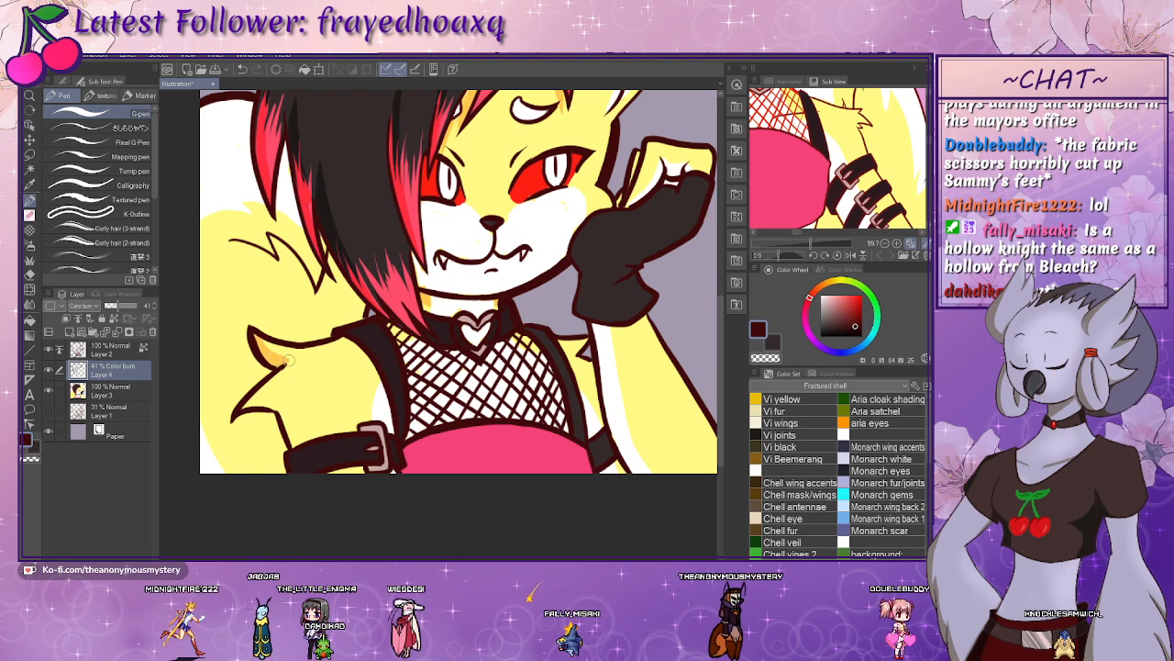
mouse_move(247, 410)
mouse_down()
mouse_move(280, 398)
mouse_move(305, 442)
mouse_move(295, 443)
mouse_up()
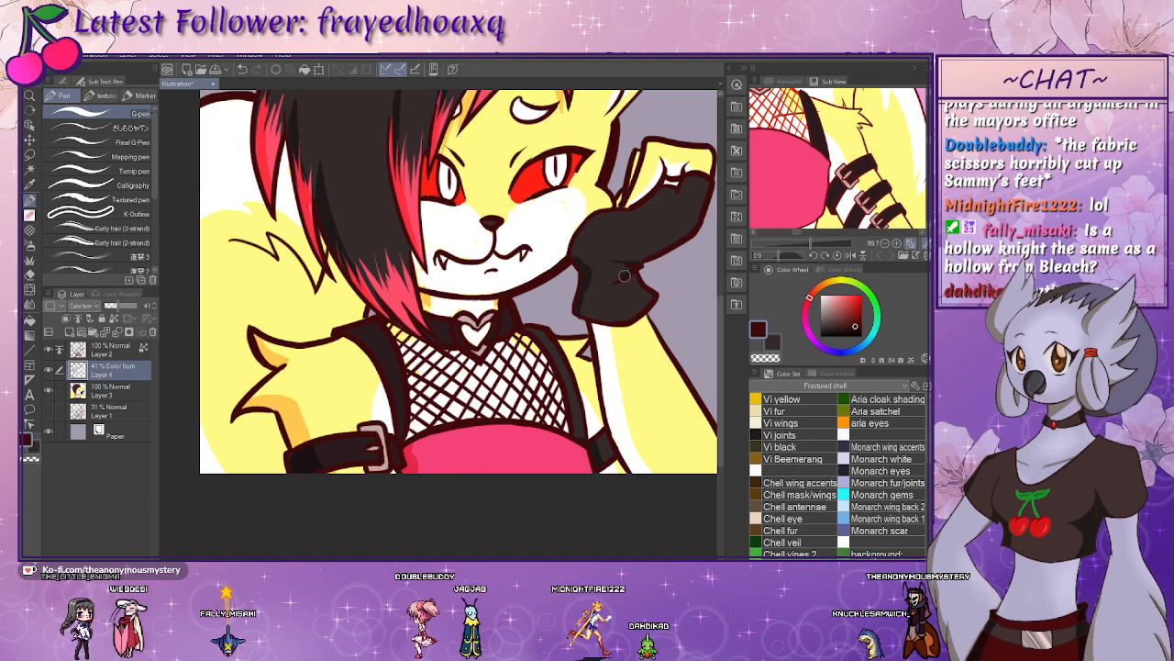
drag(612, 279, 573, 346)
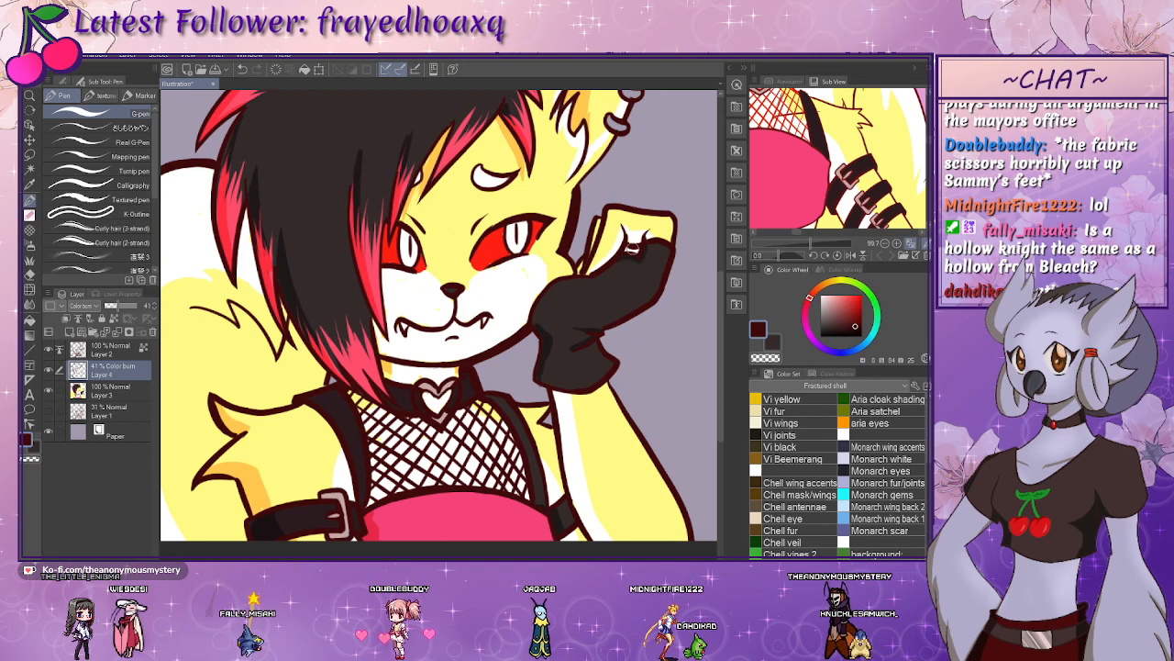
drag(530, 277, 546, 374)
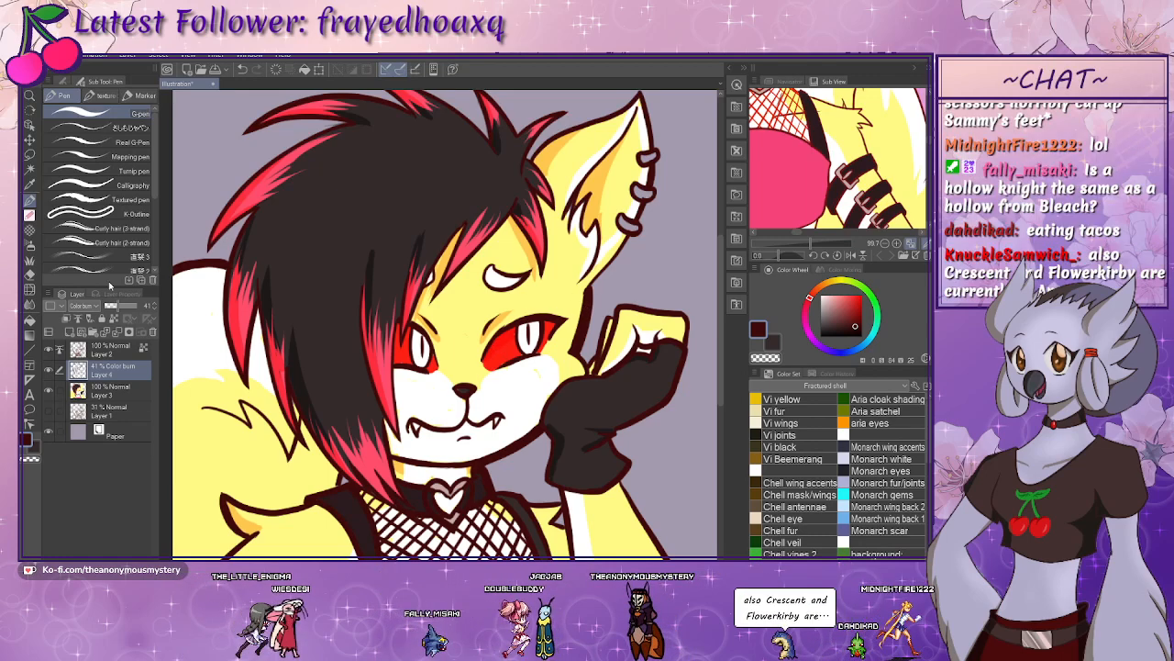
- Add a Multiply layer at 24% opacity above the Color burn layer and shade the neck, crescent brow marking and lower lip
click(72, 331)
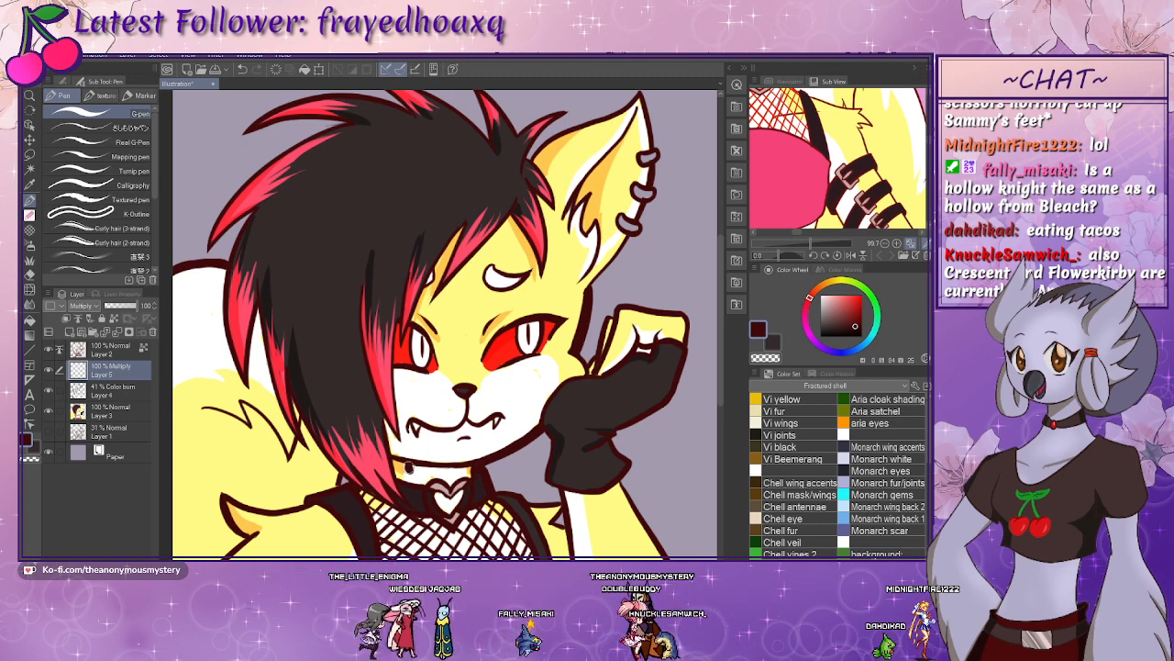
drag(113, 304, 108, 305)
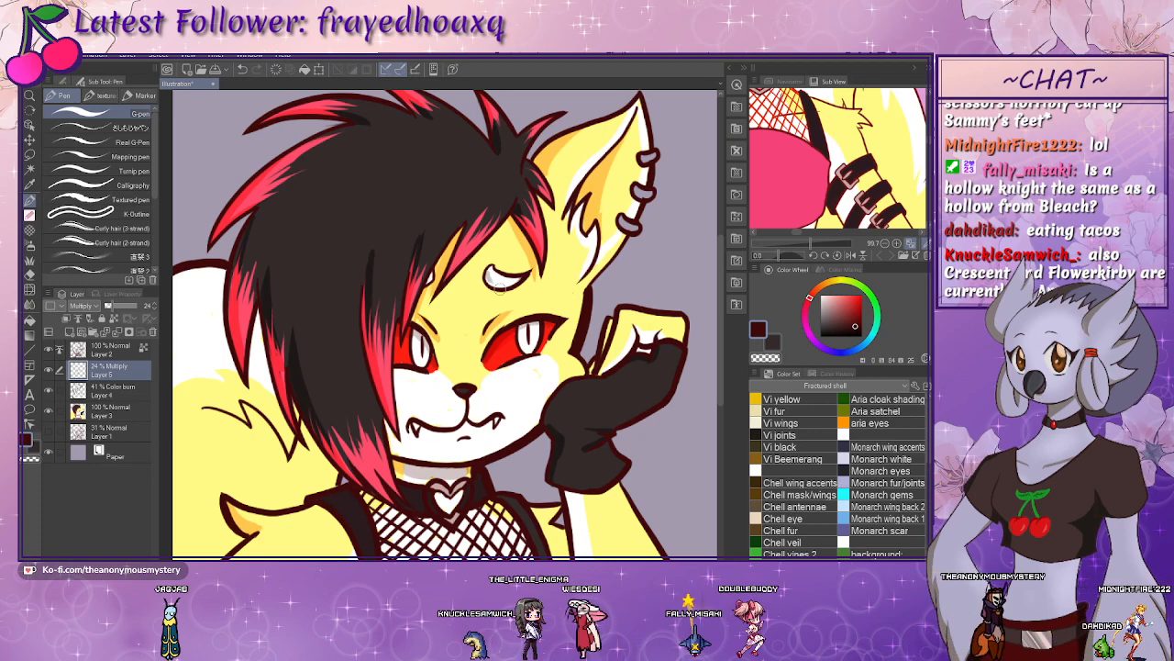
drag(451, 456, 474, 404)
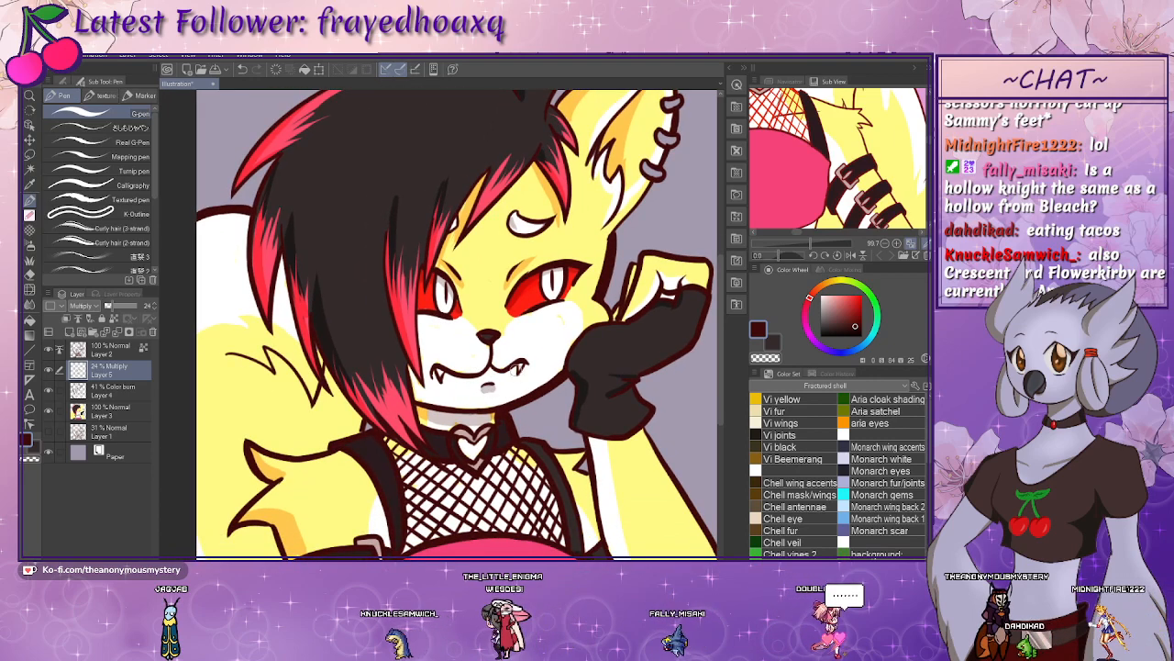
drag(493, 397, 487, 375)
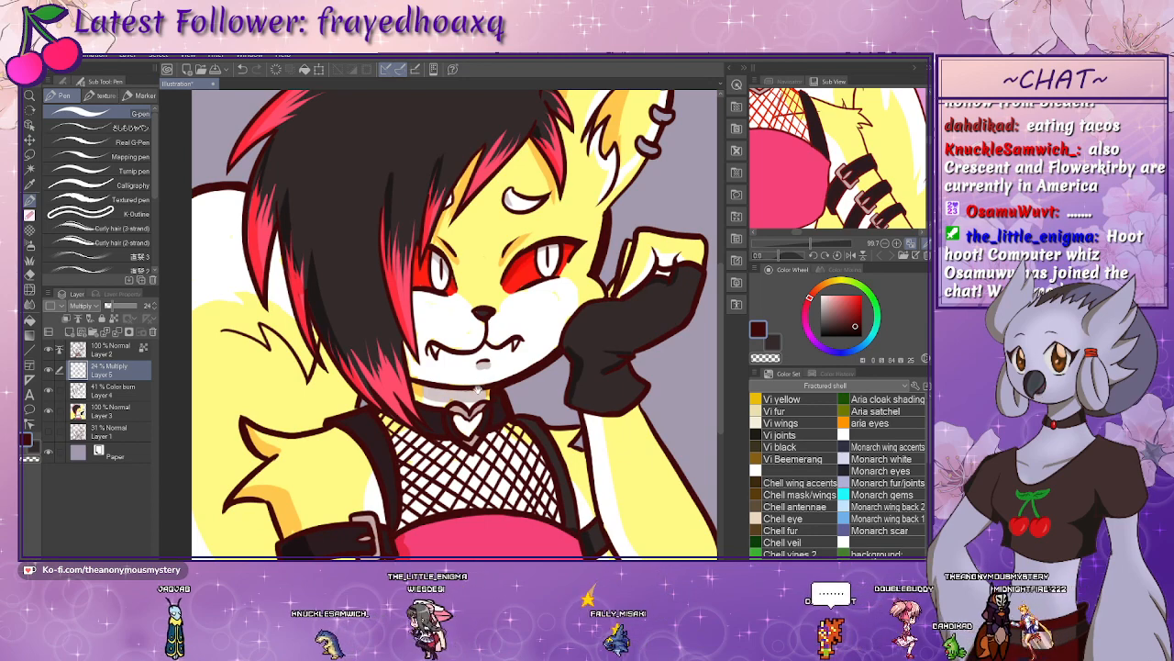
- Shade the white fur along the raised forearm and the muzzle, plus the eye white beside the fringe, on the Multiply layer
mouse_move(475, 389)
mouse_down()
mouse_move(460, 415)
mouse_move(461, 374)
mouse_up()
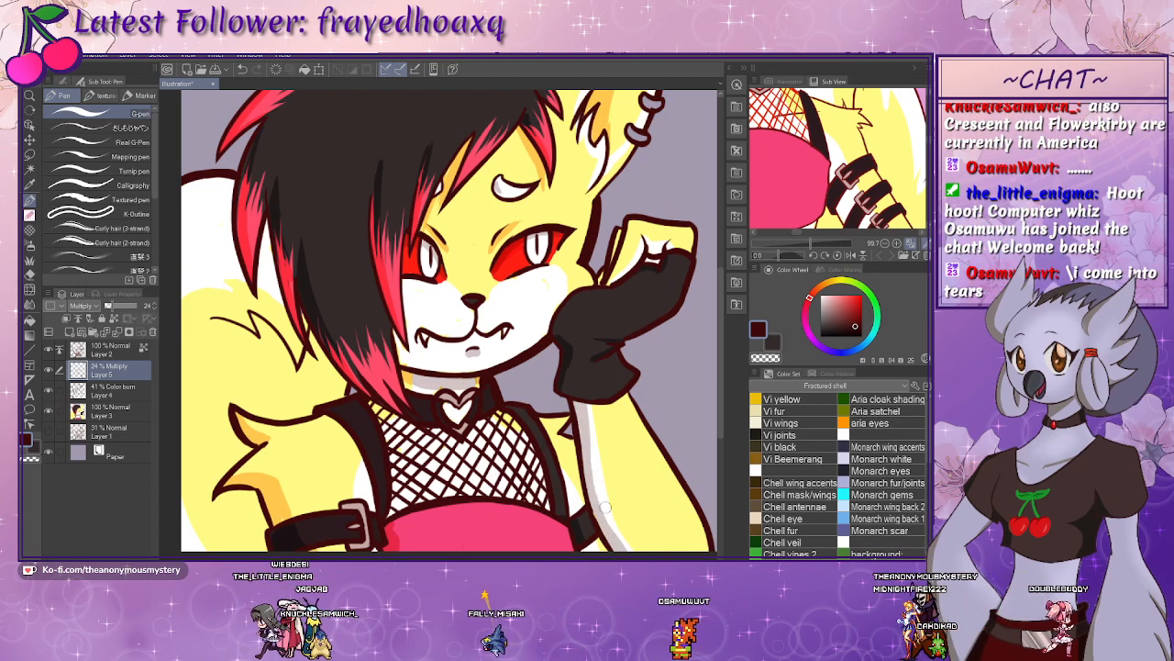
drag(605, 507, 430, 449)
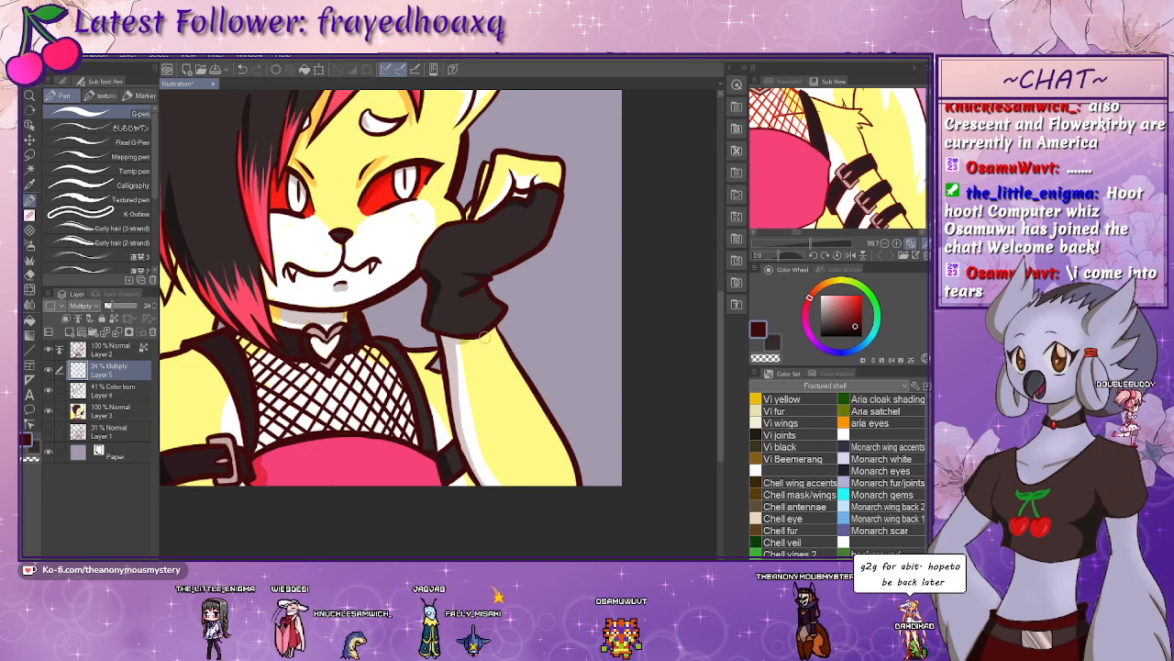
drag(446, 196, 483, 336)
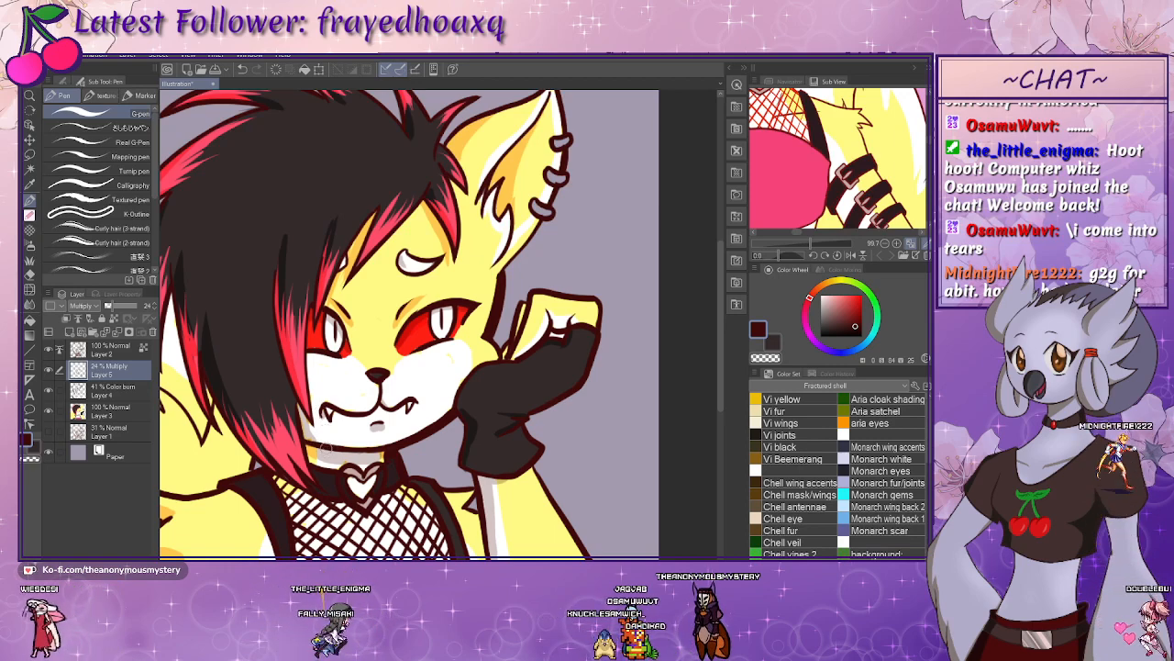
drag(326, 444, 401, 387)
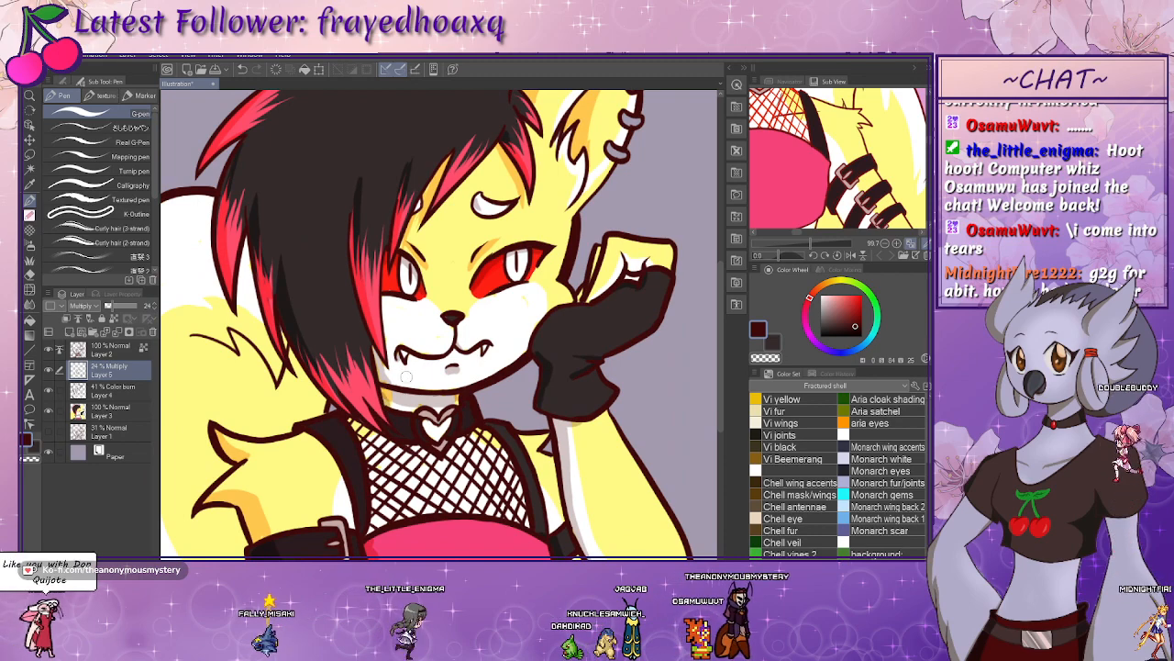
drag(595, 511, 517, 439)
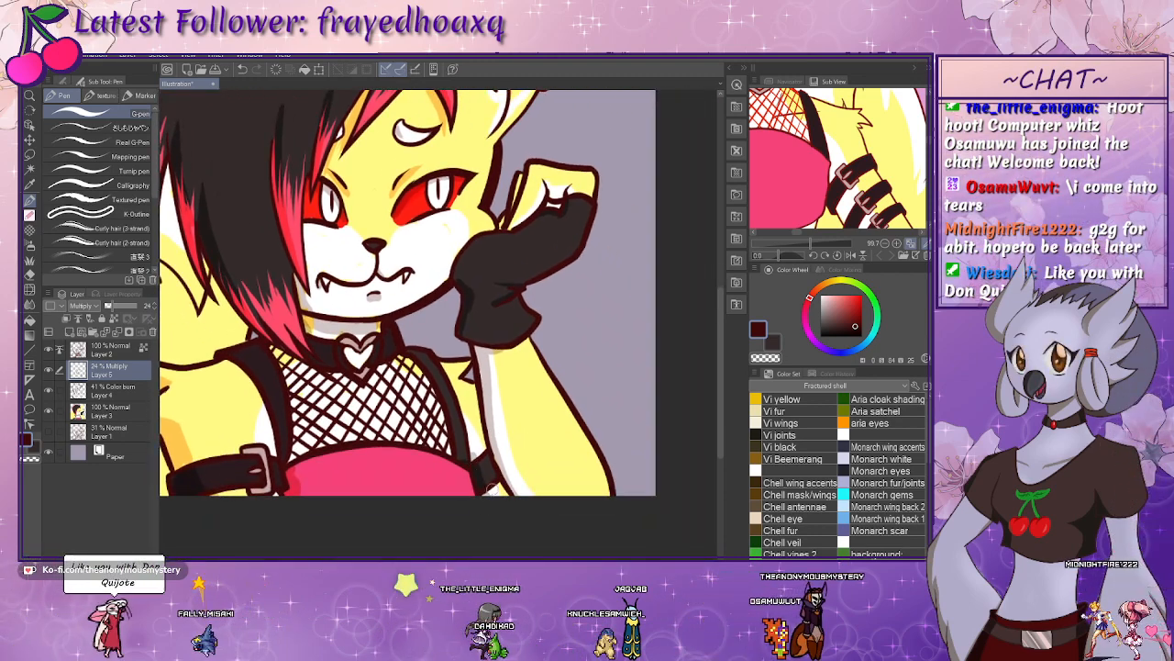
drag(269, 262, 496, 379)
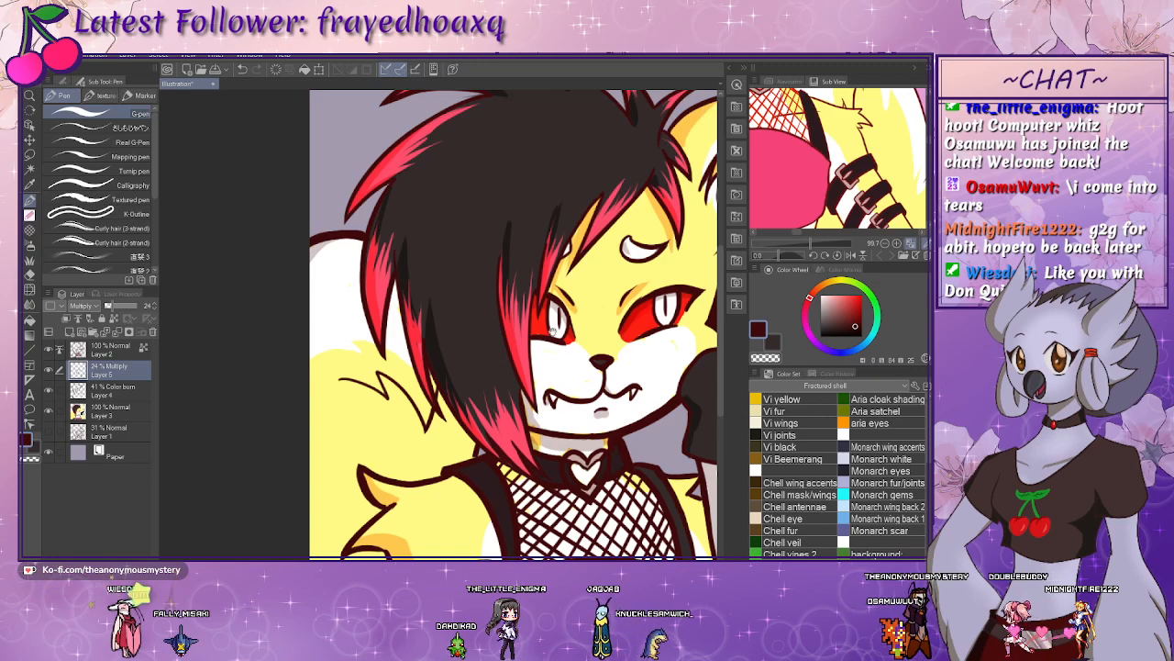
drag(526, 355, 477, 266)
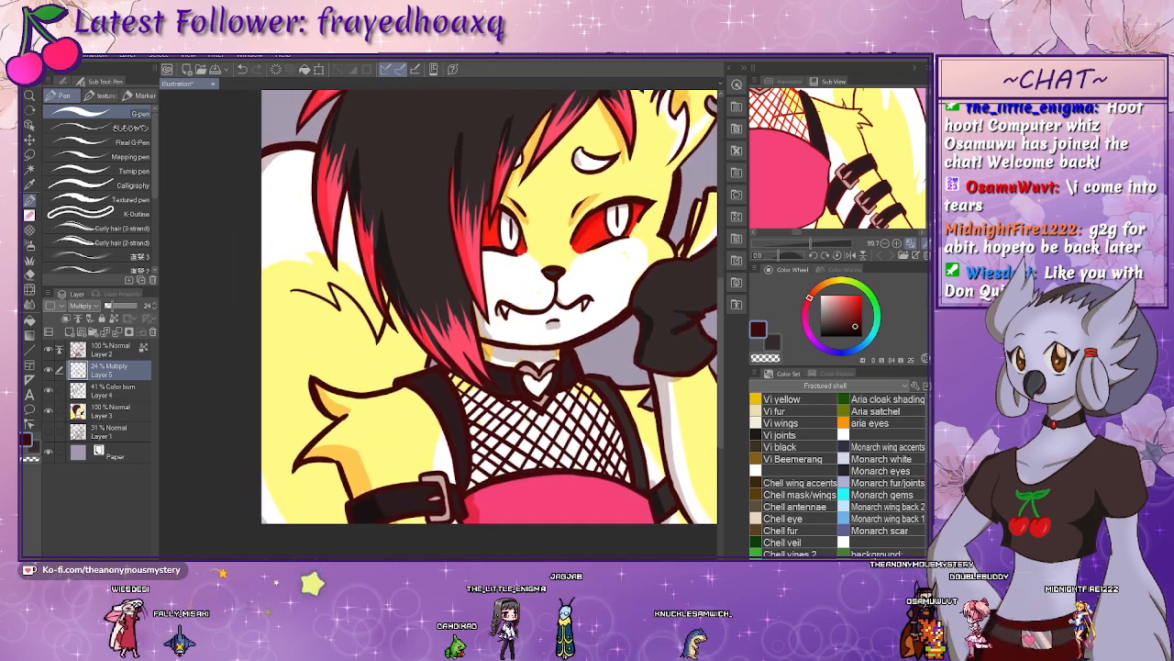
drag(492, 337, 460, 369)
- Return to the Color burn layer and touch up the shading on the yellow fur around the hair
click(124, 392)
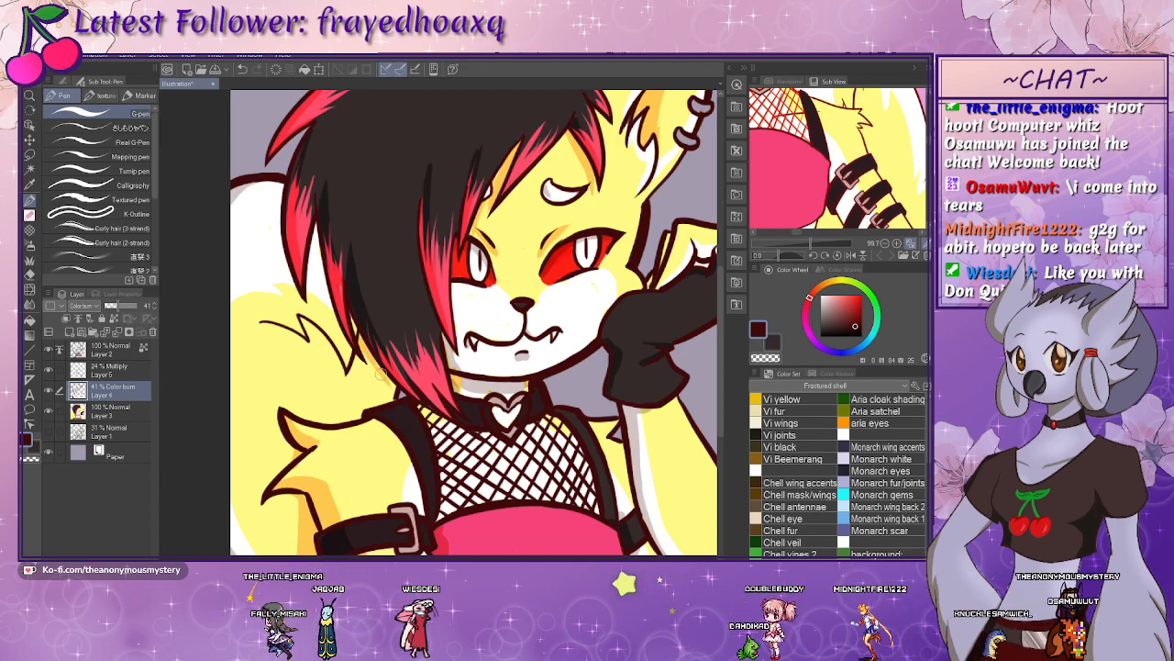
mouse_move(501, 318)
mouse_down()
mouse_move(486, 327)
mouse_move(461, 410)
mouse_up()
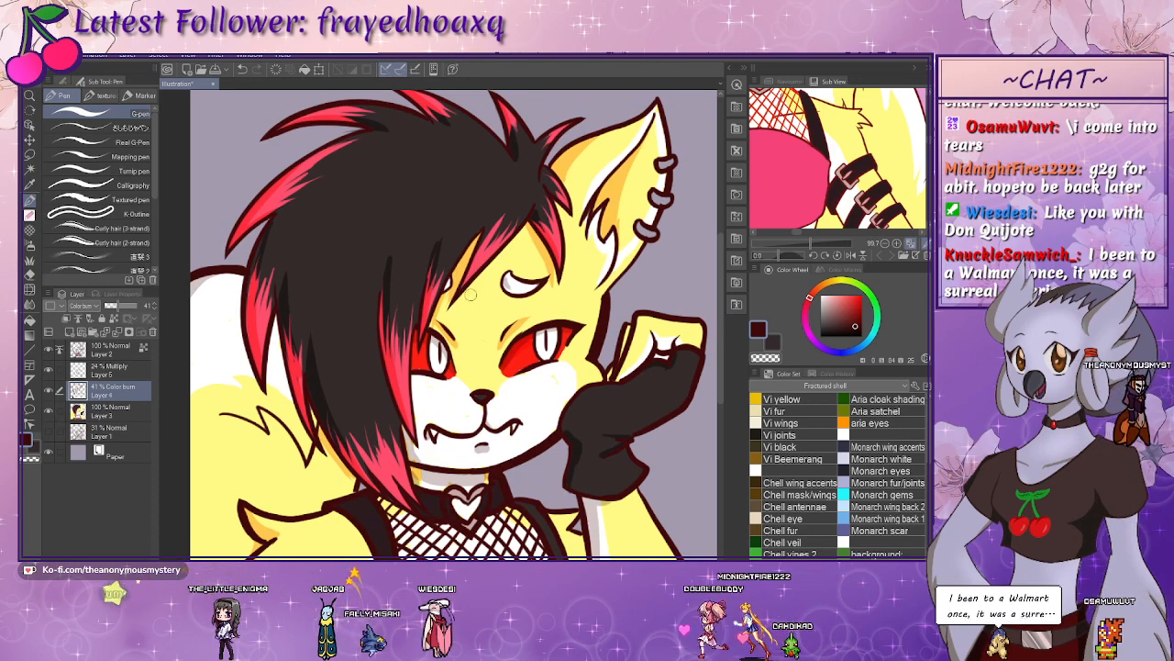
mouse_move(478, 368)
mouse_down()
mouse_move(488, 312)
mouse_move(492, 343)
mouse_up()
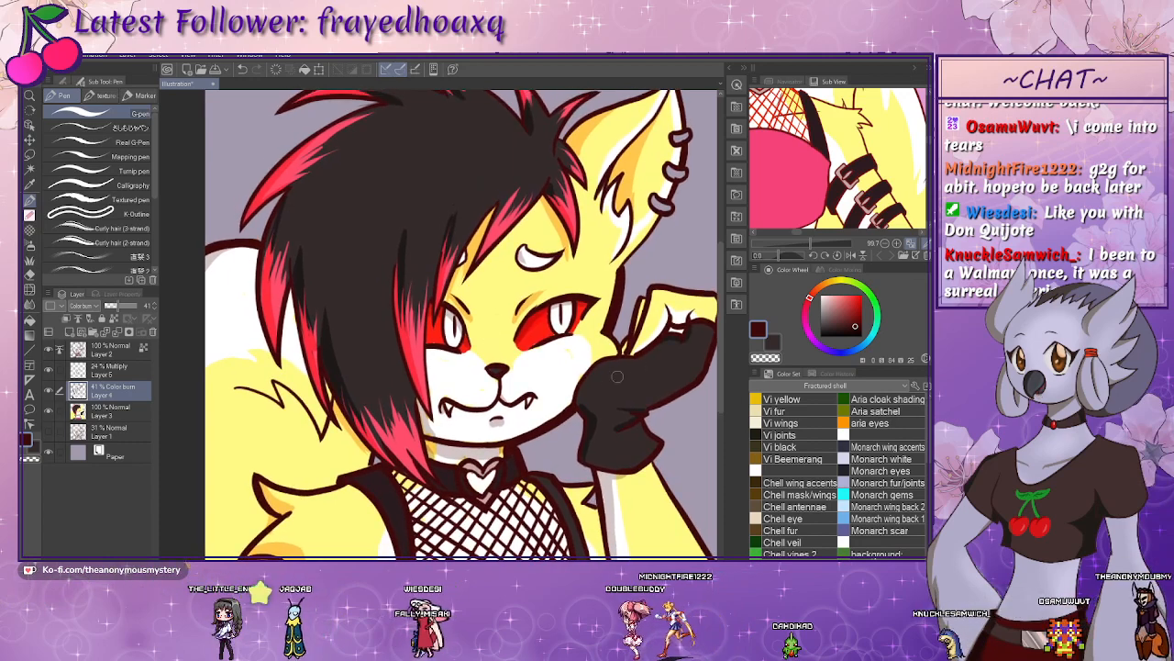
- Add a Normal layer above the line art, pick a pale pink, and paint small highlights in both eyes
click(99, 352)
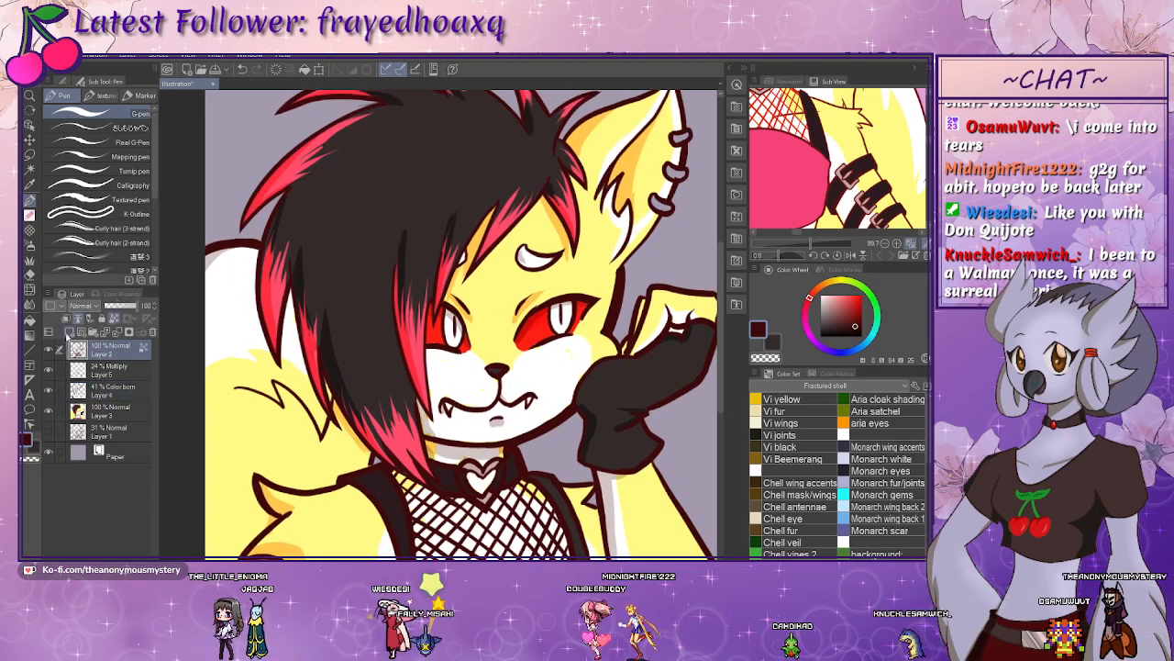
click(69, 333)
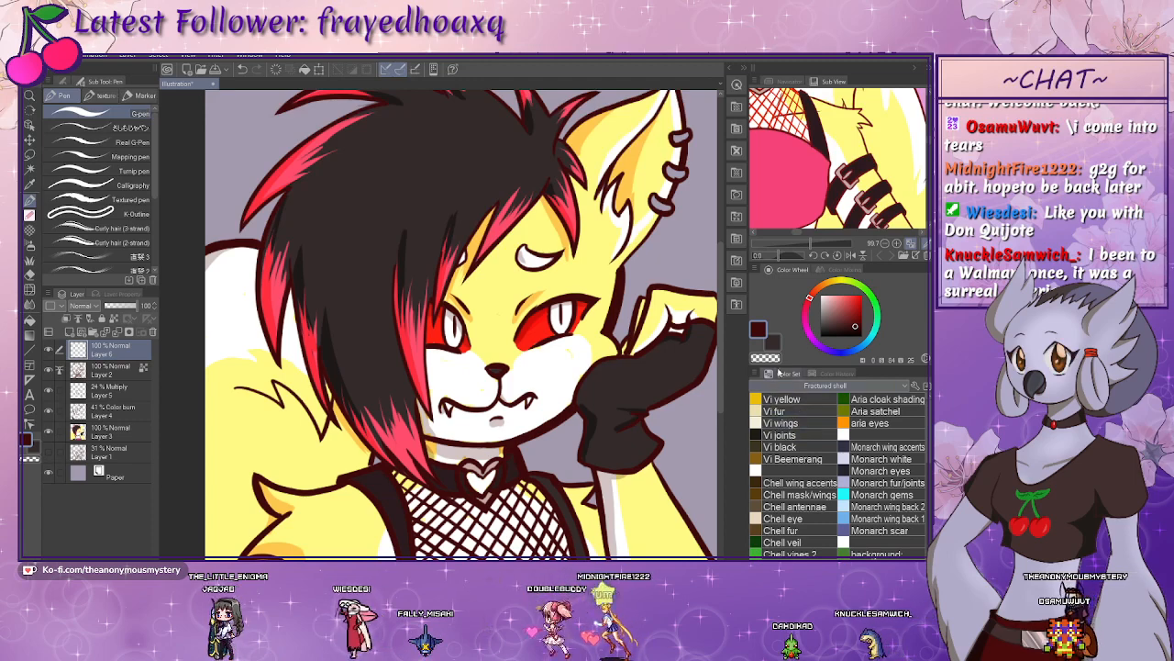
click(826, 301)
drag(827, 300, 830, 278)
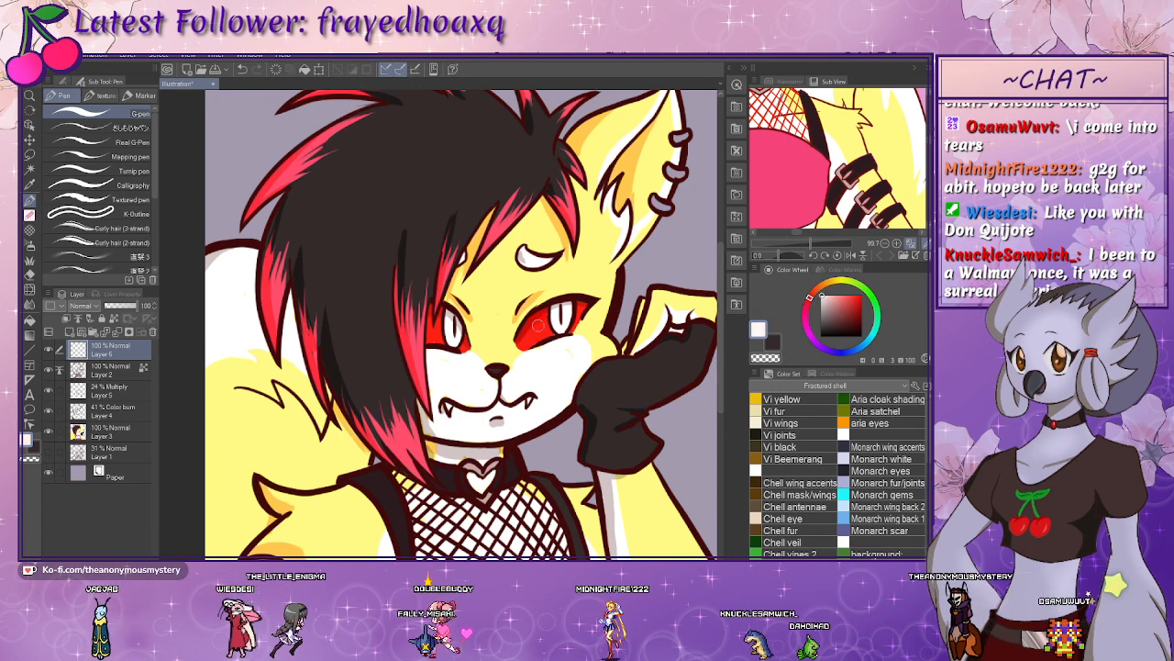
click(828, 295)
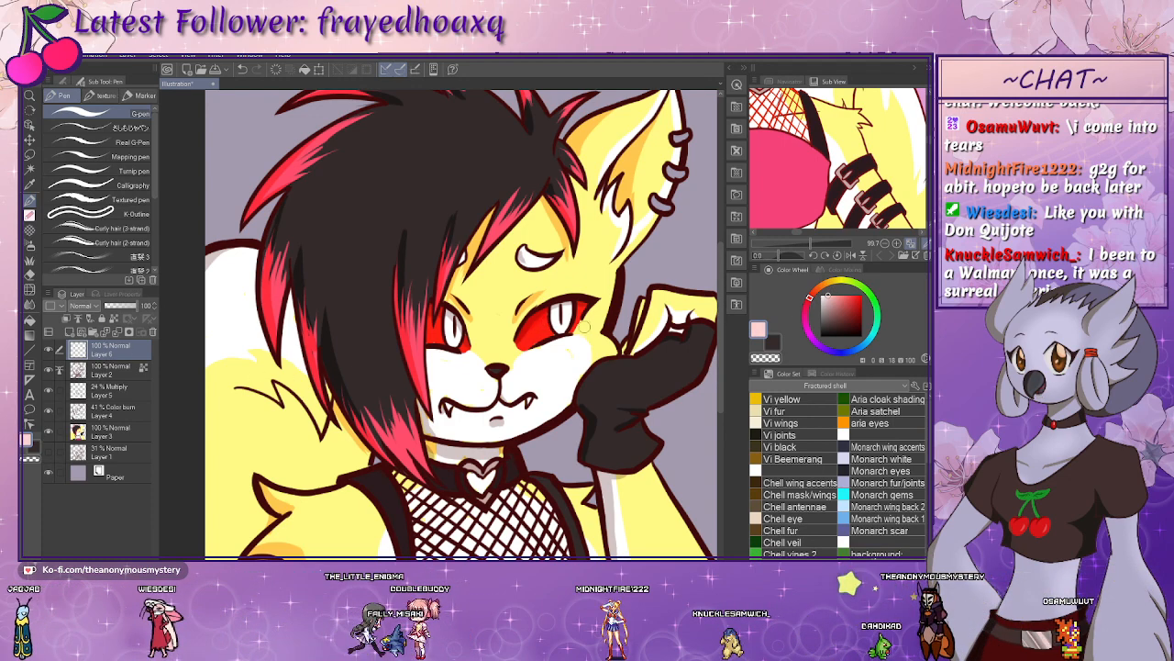
click(547, 323)
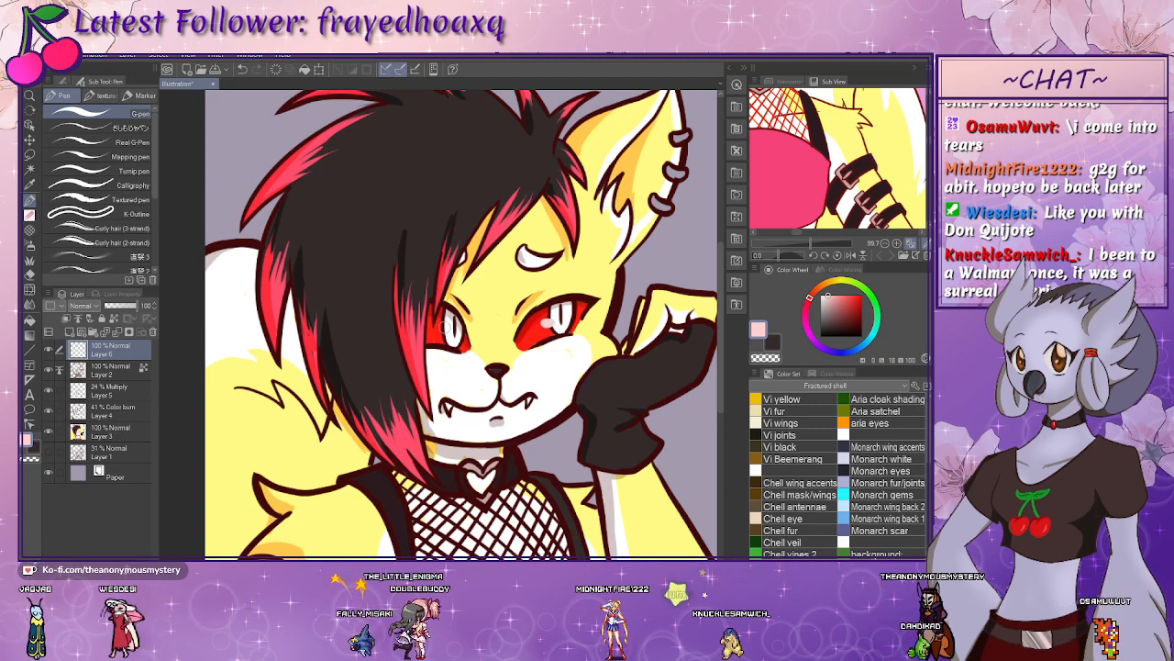
click(441, 326)
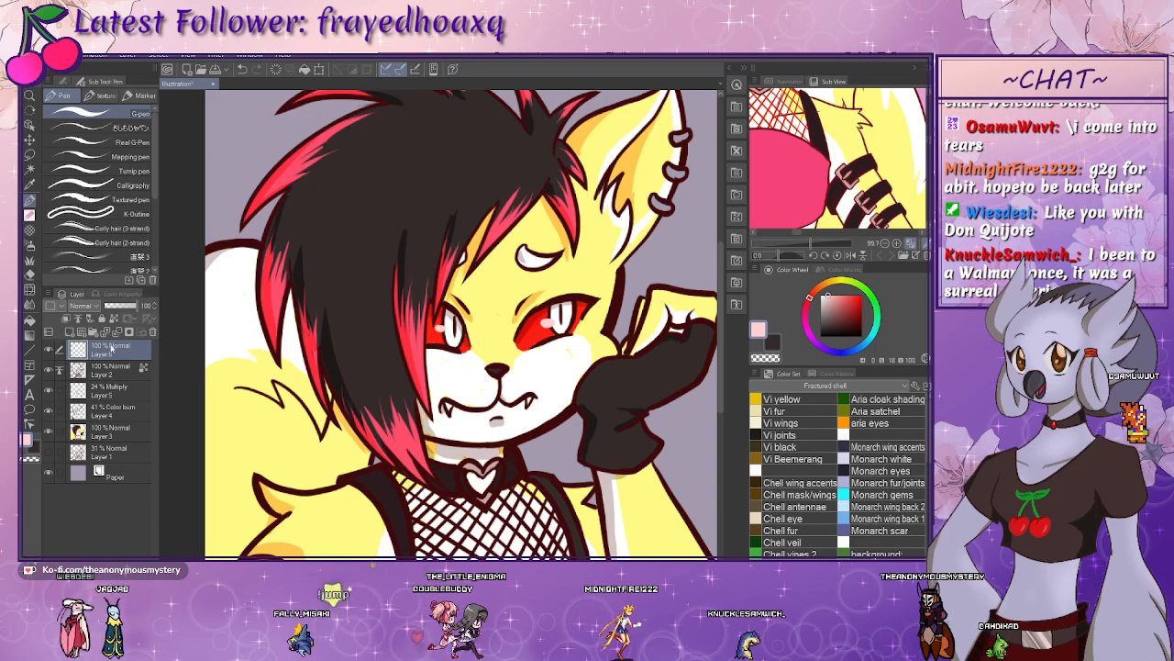
- Add a Normal layer above the pink eye-highlight layer and choose a pale blue drawing colour
click(70, 332)
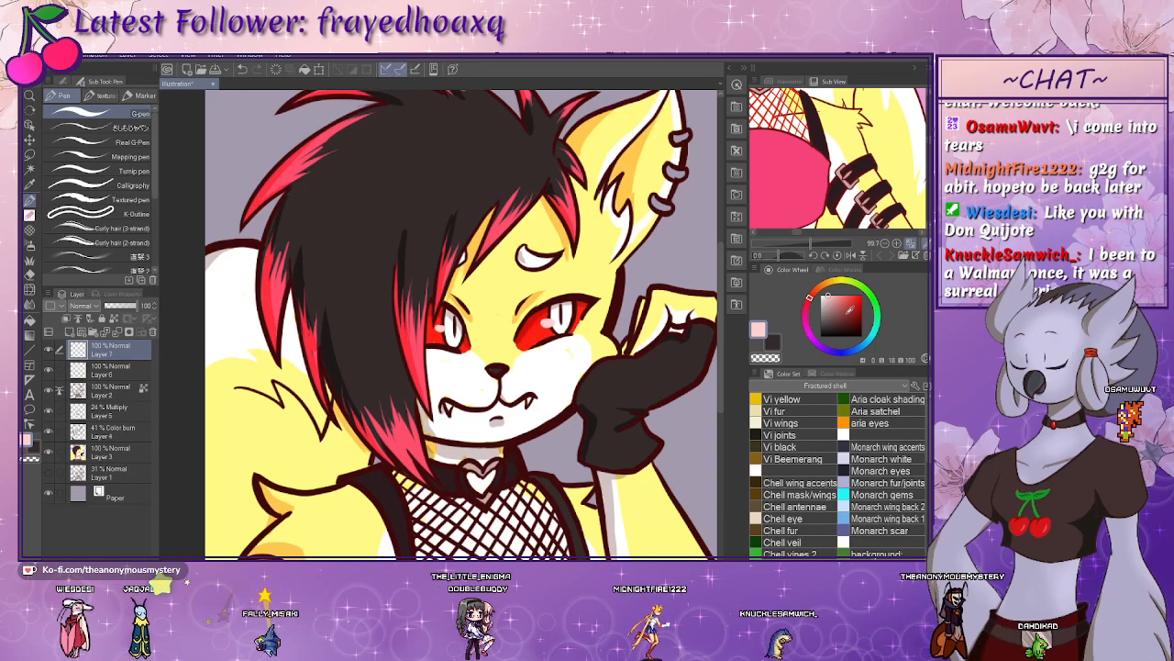
click(862, 348)
drag(864, 350, 868, 345)
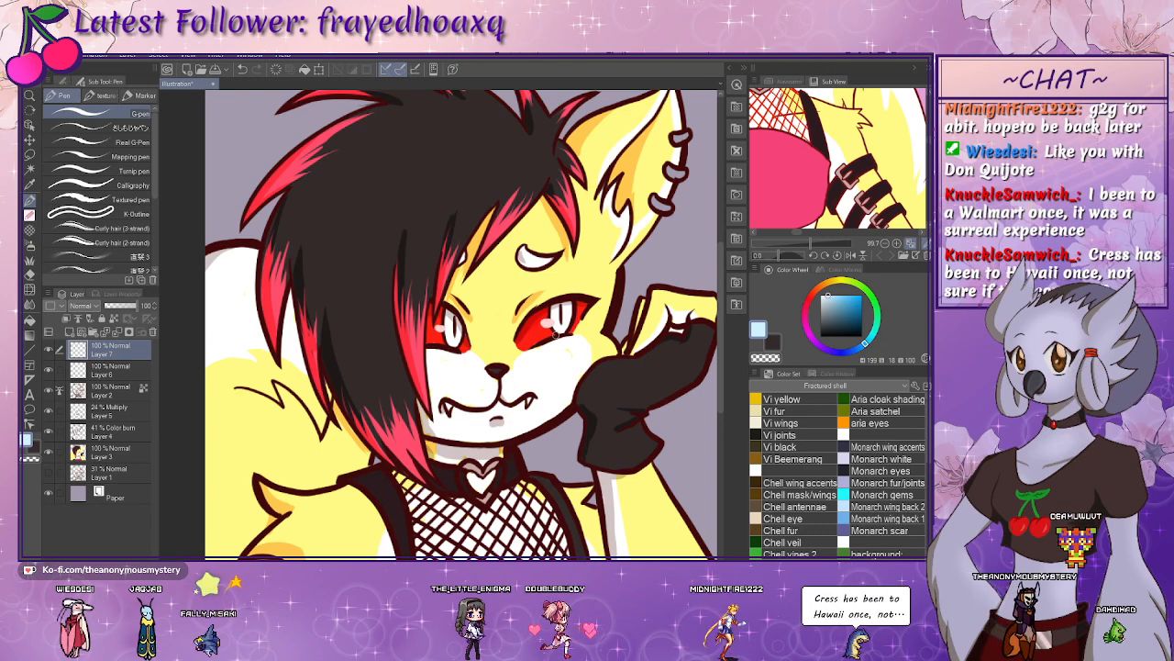
drag(564, 323, 581, 326)
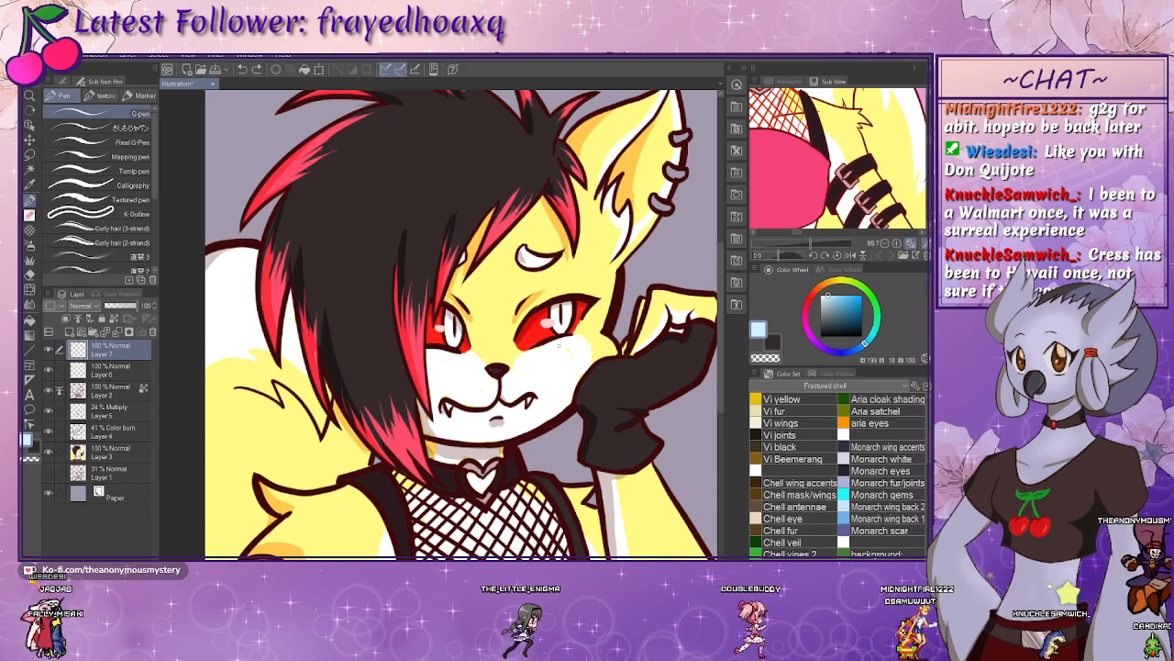
drag(560, 346, 524, 411)
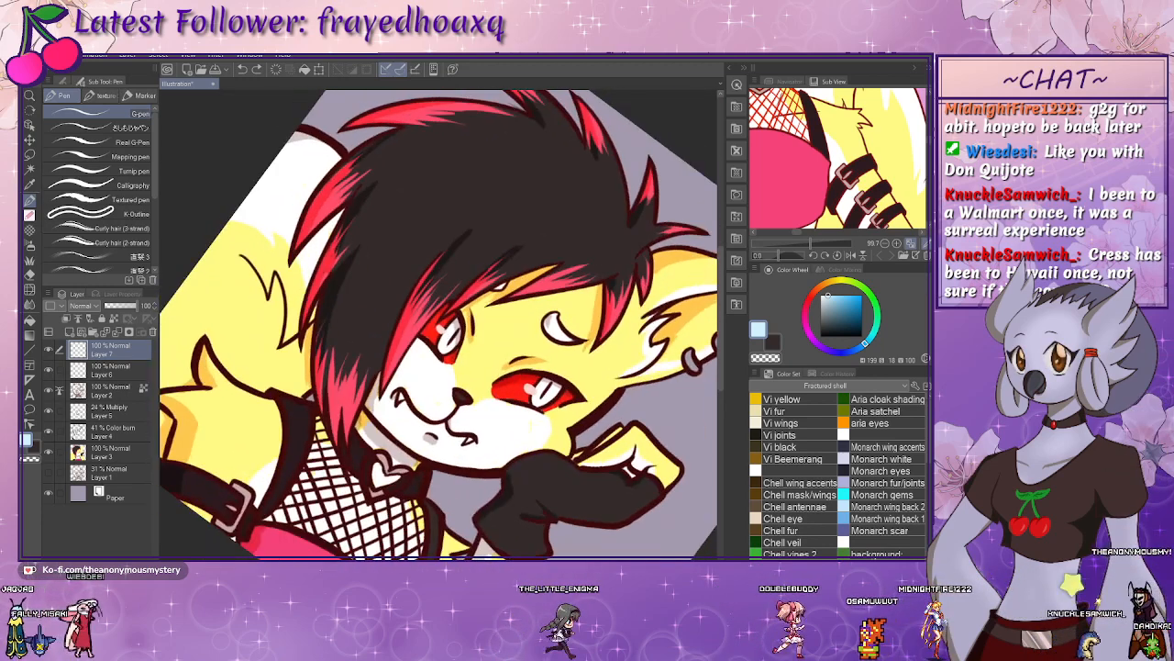
key(ctrl+@)
key(ctrl+plus)
key(ctrl+plus)
key(ctrl+plus)
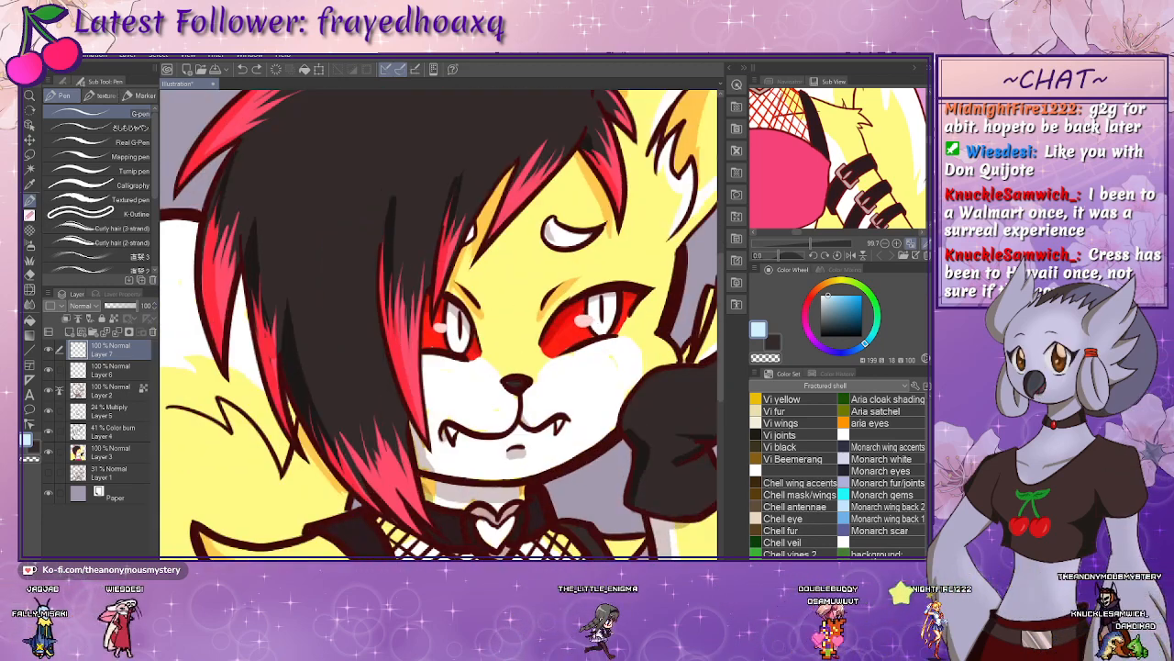
- Sample the muzzle's white and paint over the stray yellow marks in the white cheeks on the flat colour layer
drag(713, 368, 486, 405)
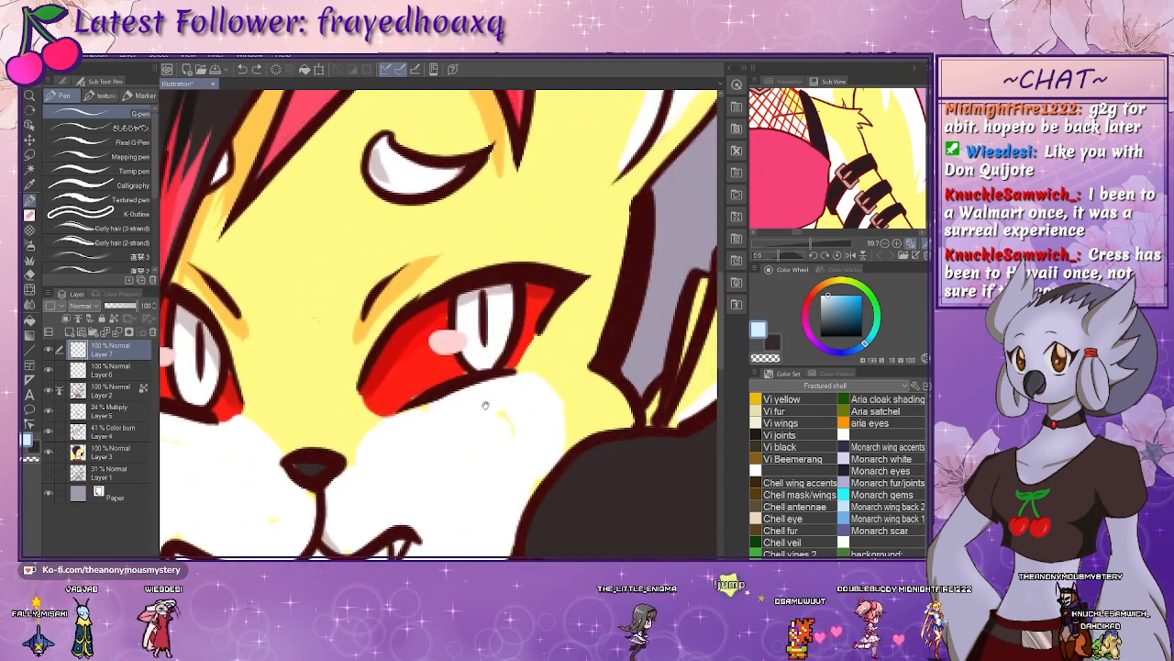
drag(522, 367, 513, 303)
alt+click(447, 389)
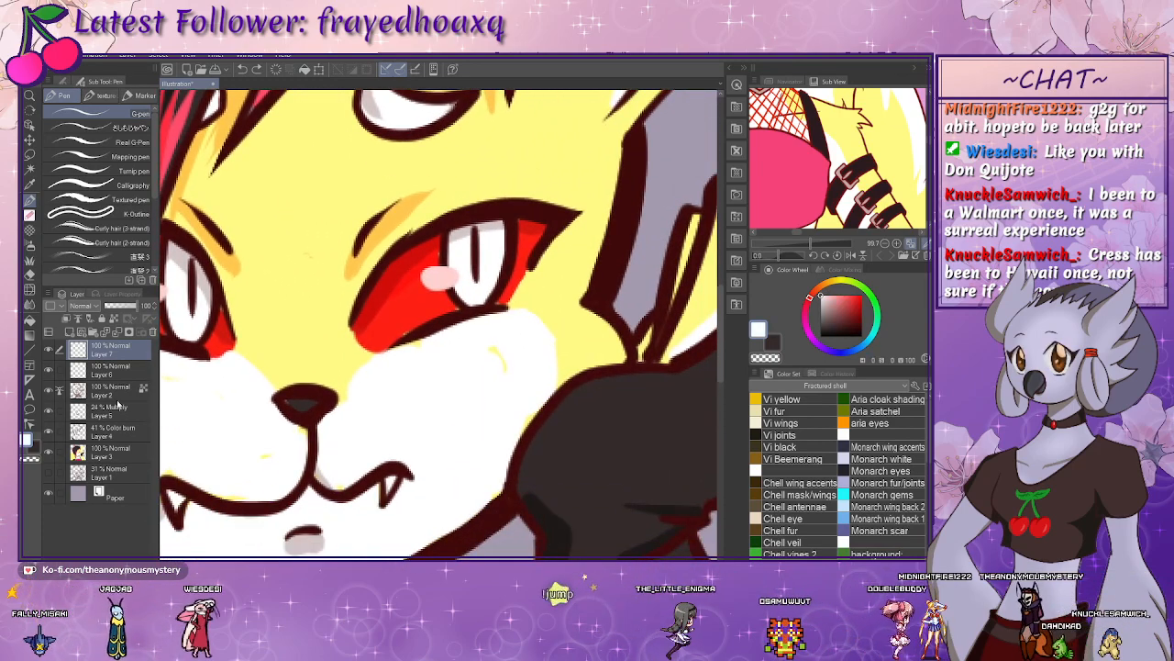
click(102, 453)
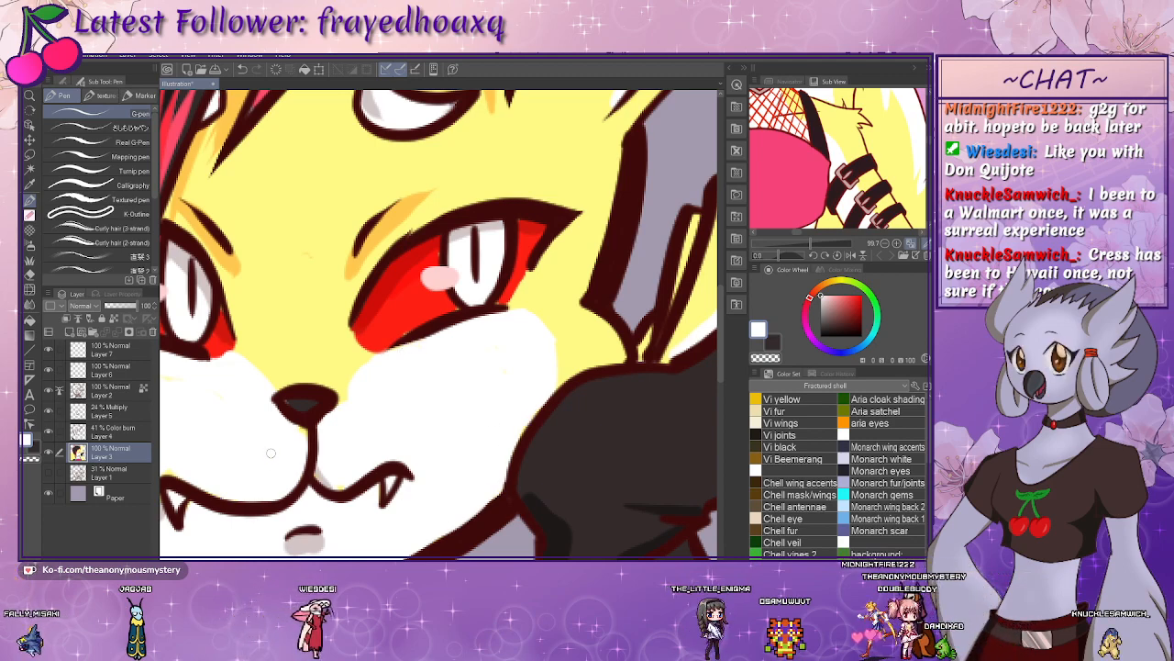
drag(168, 475, 363, 466)
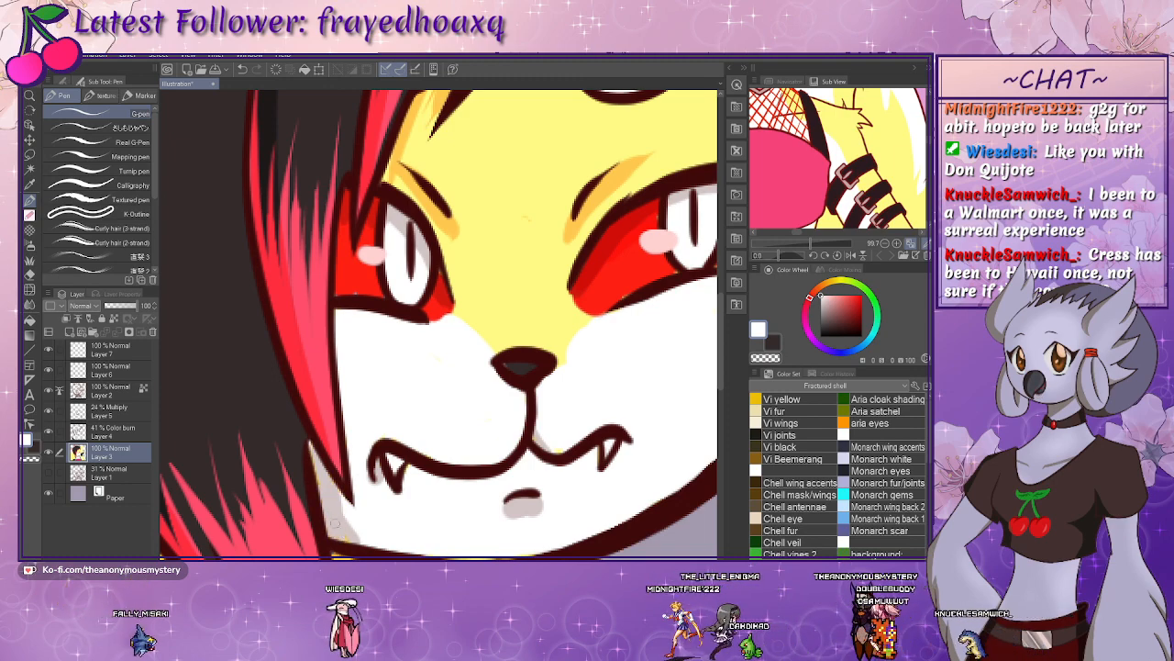
- Check the flat colours around the chin, neck, fishnet chest, raised forearm and nose for stray marks
scroll(414, 360, down, 5)
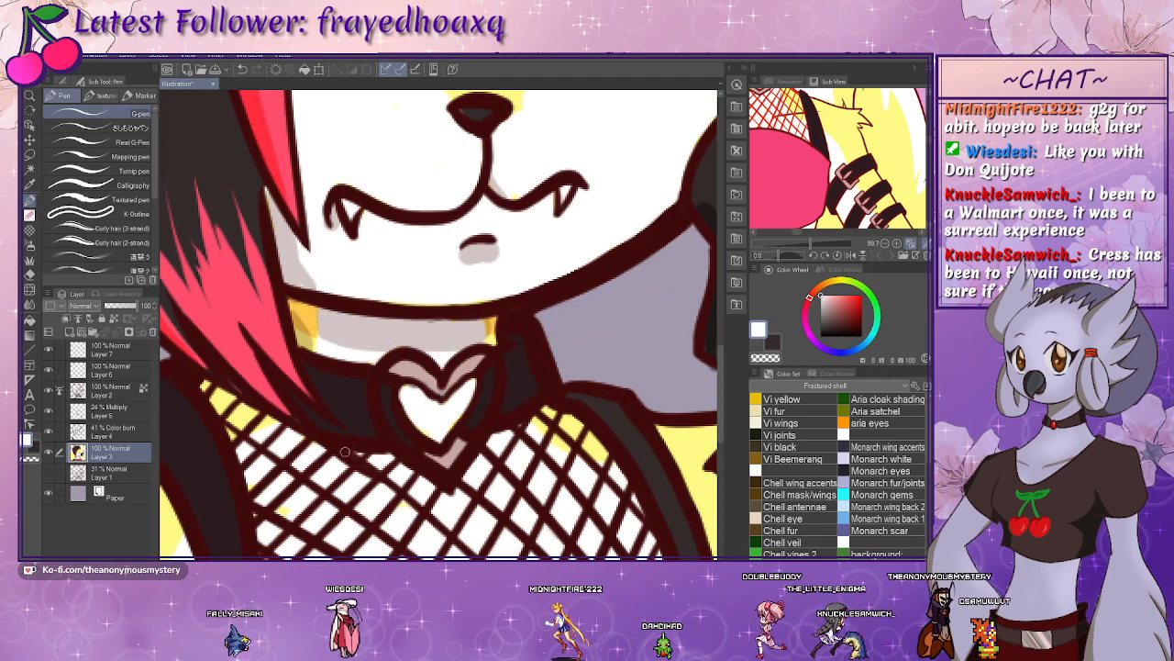
scroll(344, 452, down, 3)
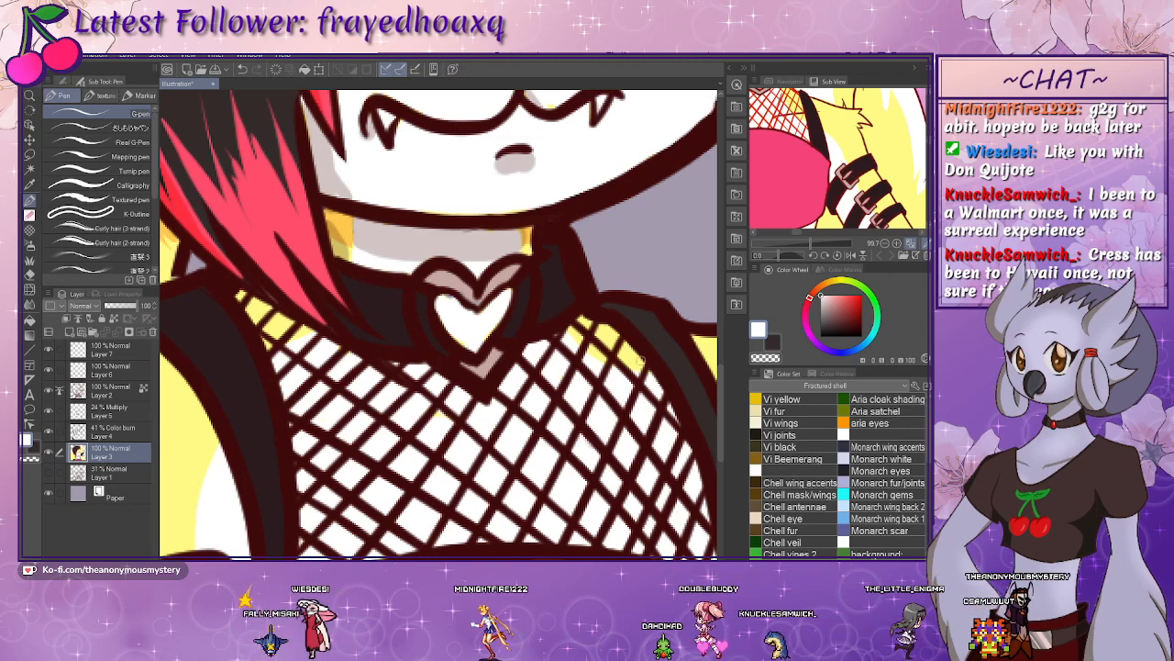
drag(606, 541, 281, 437)
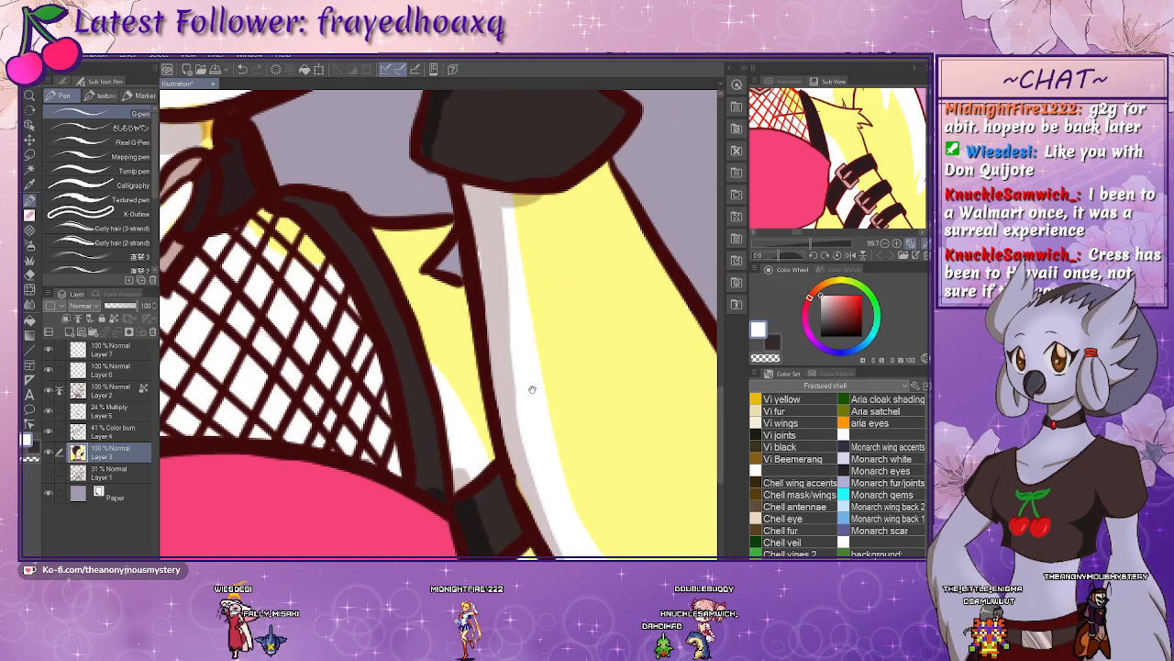
drag(500, 109, 489, 491)
drag(447, 399, 593, 521)
mouse_move(579, 301)
mouse_down()
mouse_move(505, 456)
mouse_move(588, 323)
mouse_up()
drag(510, 463, 563, 340)
alt+click(412, 339)
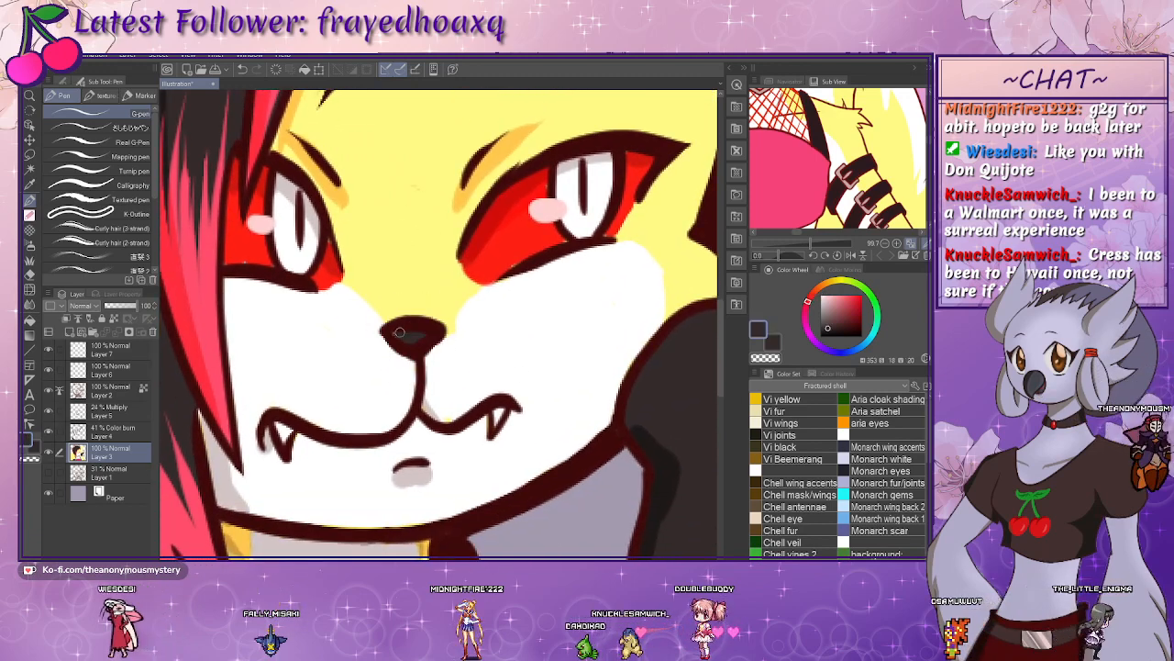
- Return to the empty top layer, choose a very pale blue-white, and hide the flat colour layer
click(106, 352)
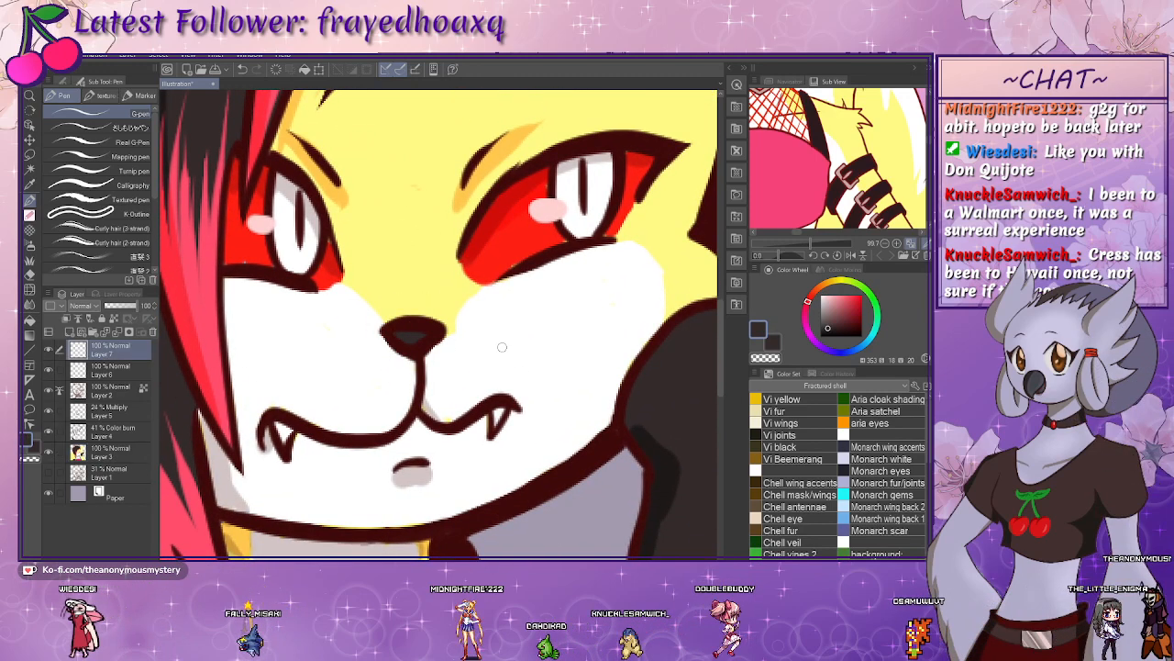
click(859, 348)
drag(844, 317, 810, 295)
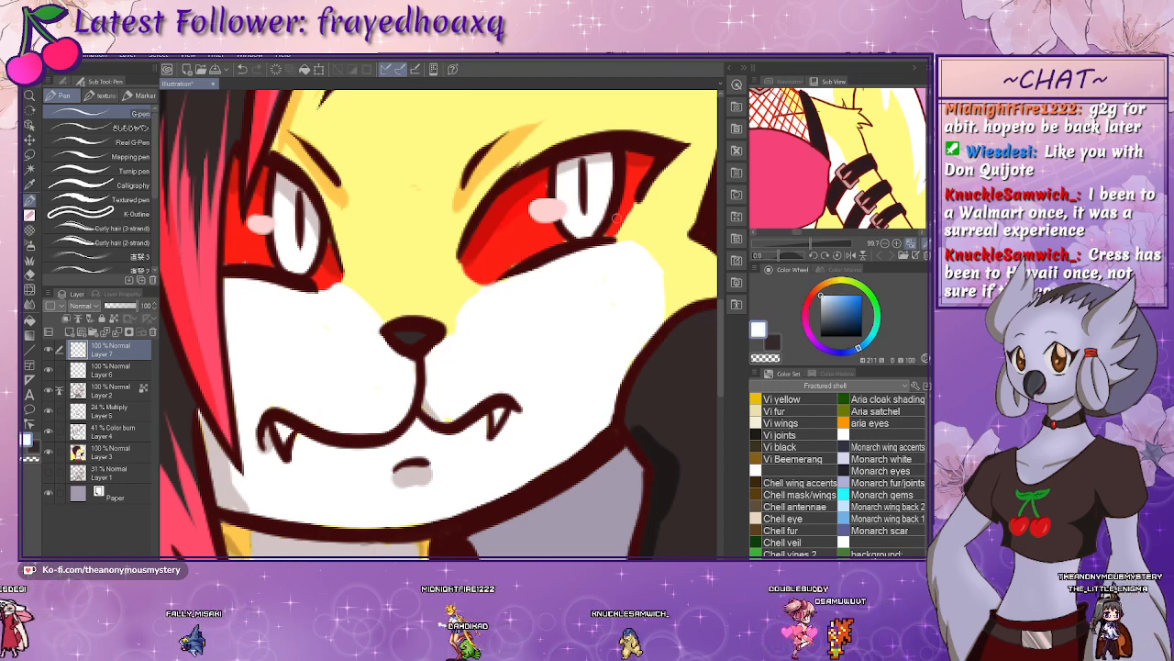
click(49, 452)
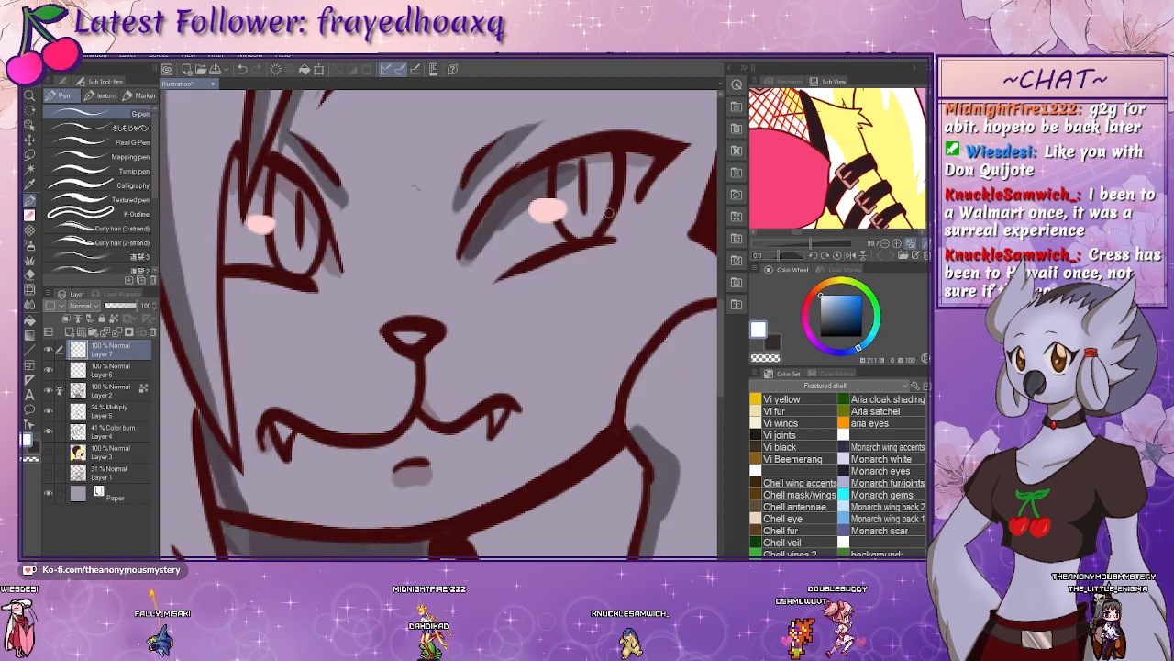
- Outline a tear at the lower edge of each eye and paint small solid highlights inside both tears
mouse_move(628, 222)
mouse_down()
mouse_move(583, 226)
mouse_move(568, 240)
mouse_move(576, 250)
mouse_move(628, 252)
mouse_move(637, 233)
mouse_move(598, 220)
mouse_up()
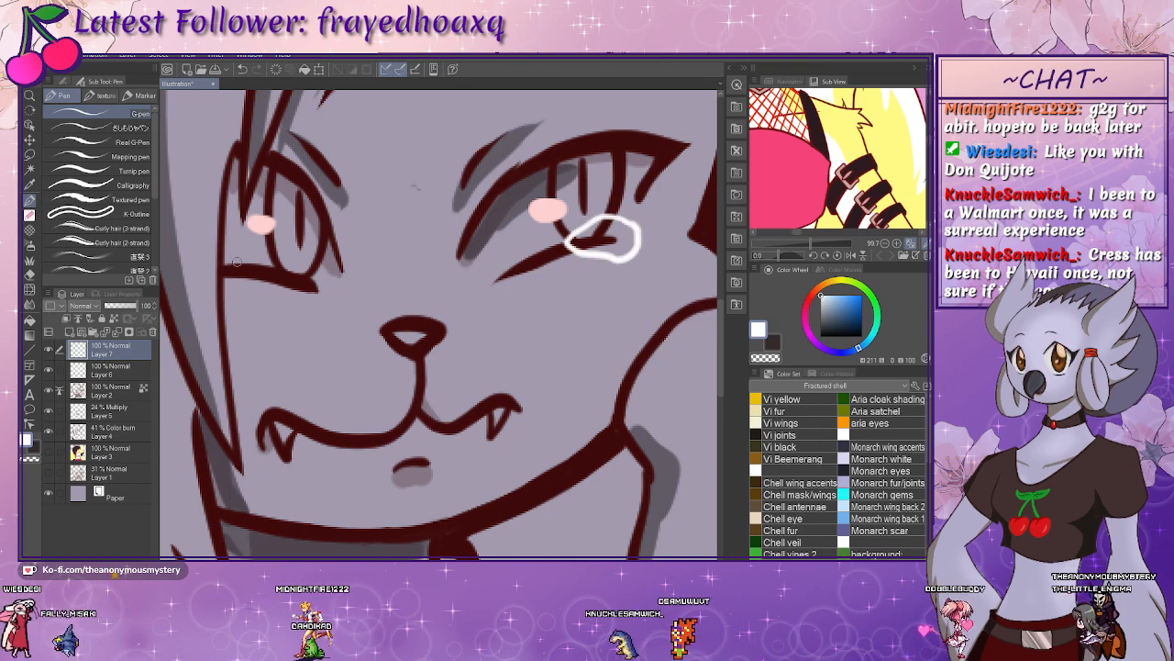
drag(223, 248, 264, 262)
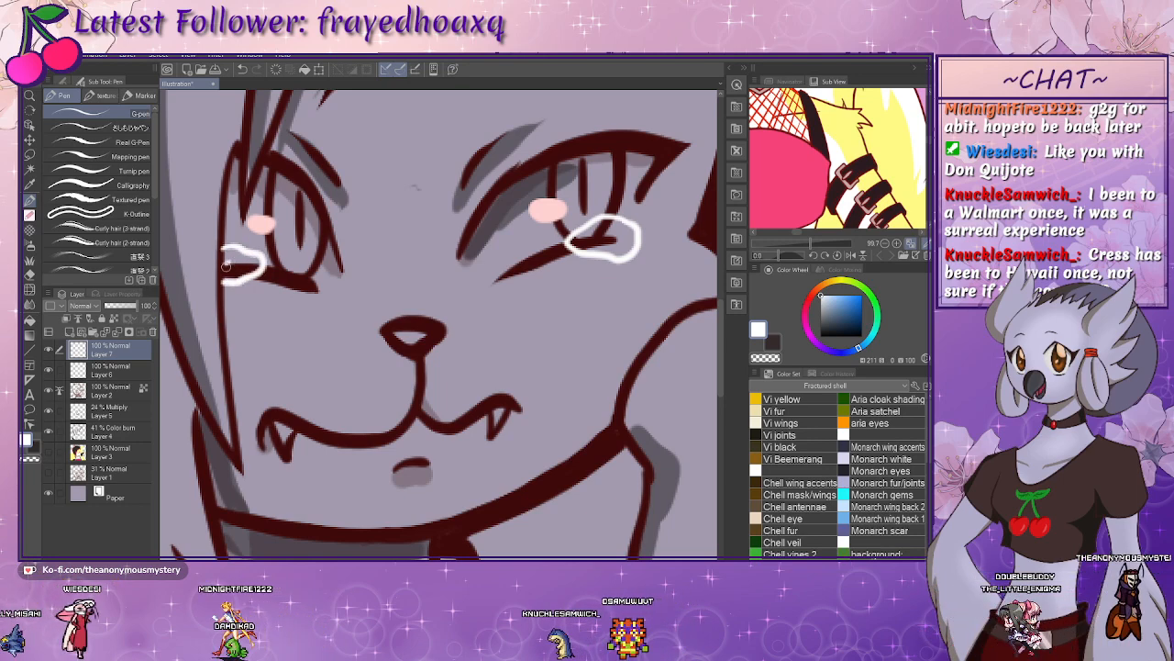
key(ctrl+z)
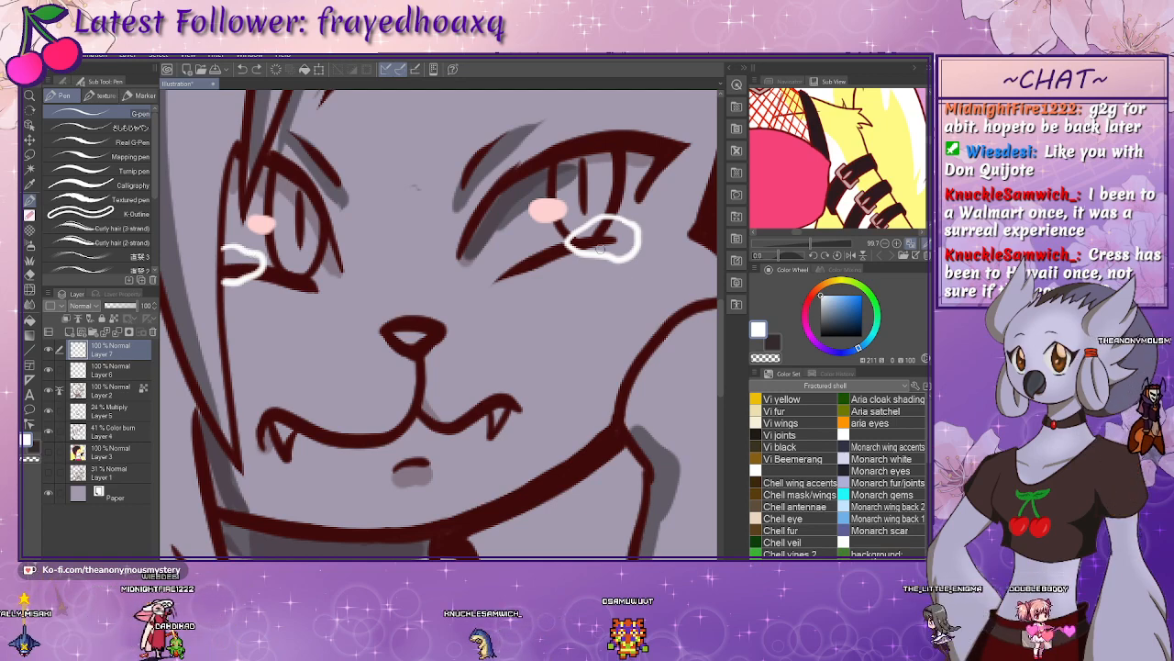
mouse_move(592, 242)
mouse_down()
mouse_move(621, 245)
mouse_move(598, 245)
mouse_up()
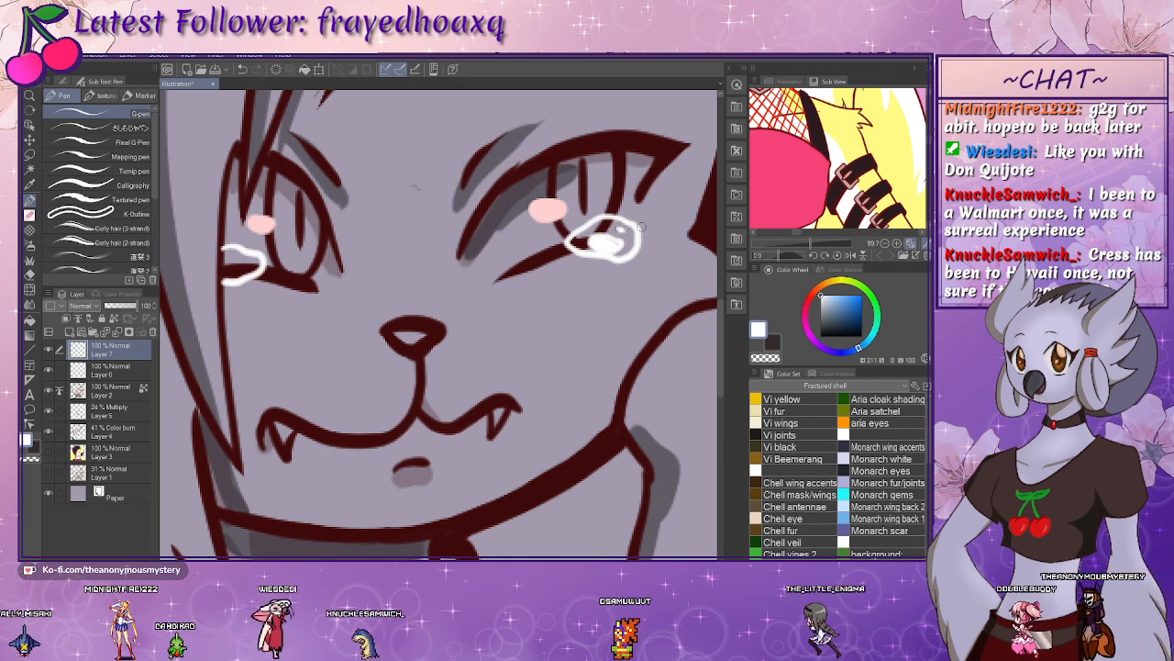
drag(248, 265, 227, 274)
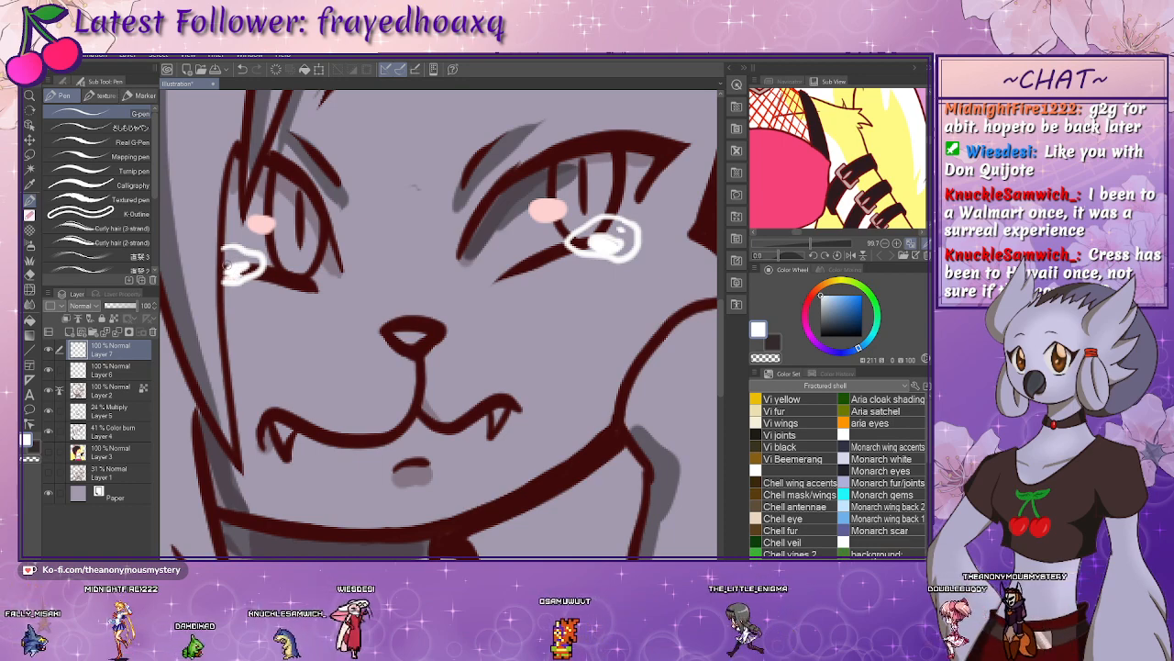
- Draw a thin wavy tear trail running down the cheek from the eye nearer the raised hand to the glove
drag(607, 239, 550, 264)
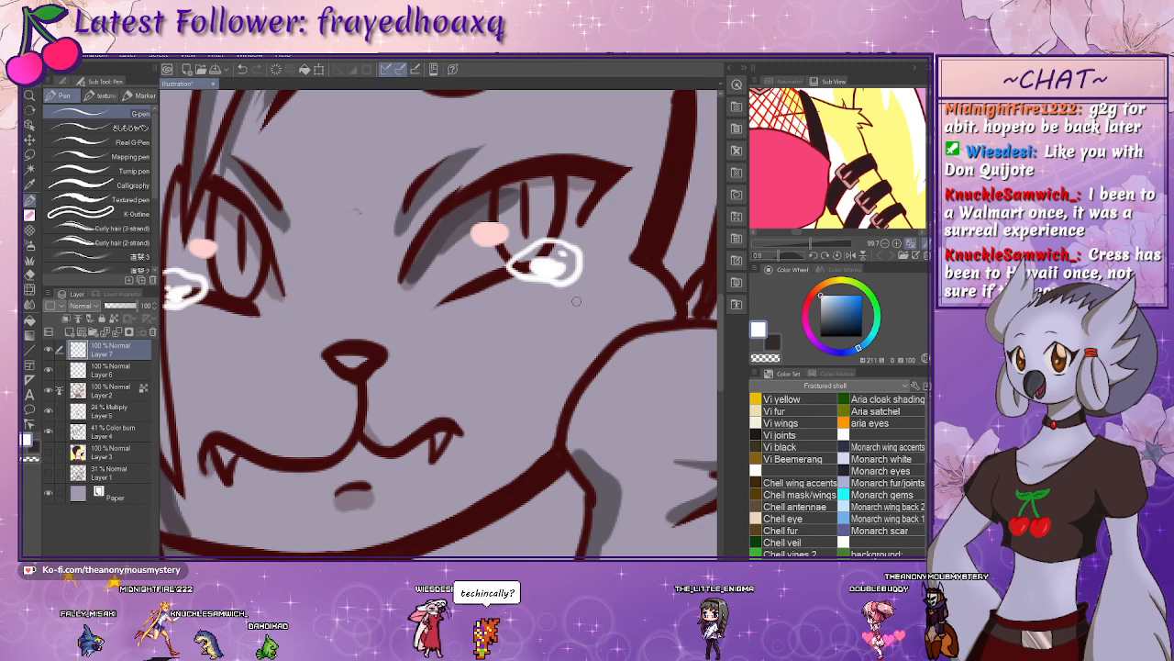
drag(573, 299, 577, 334)
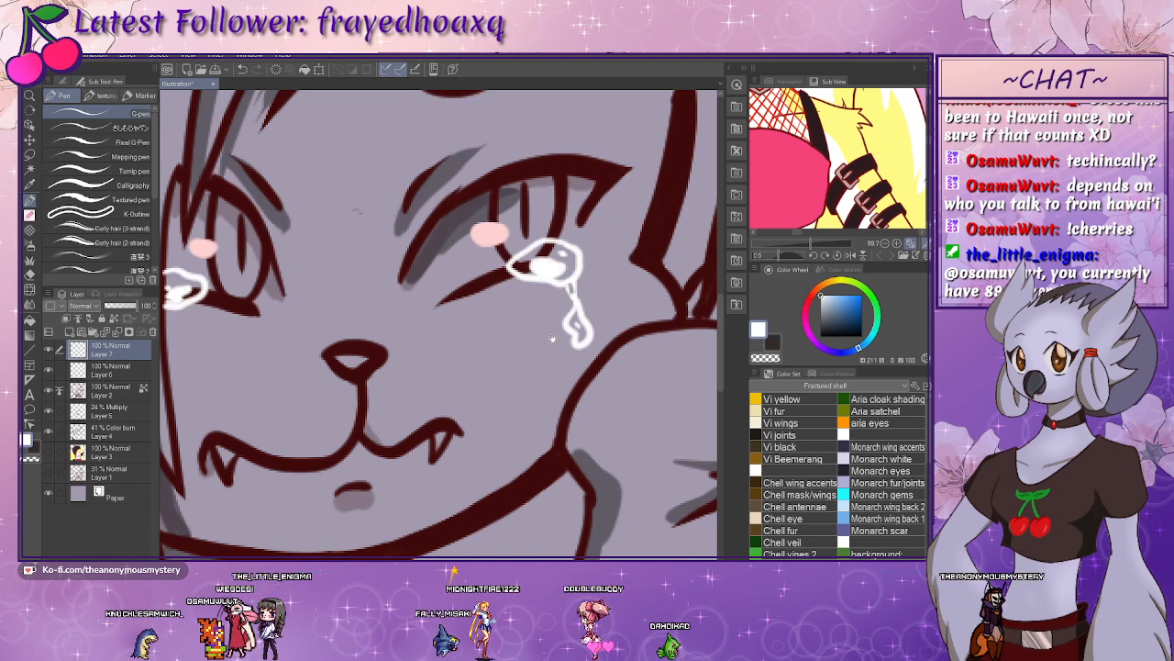
drag(579, 295, 577, 323)
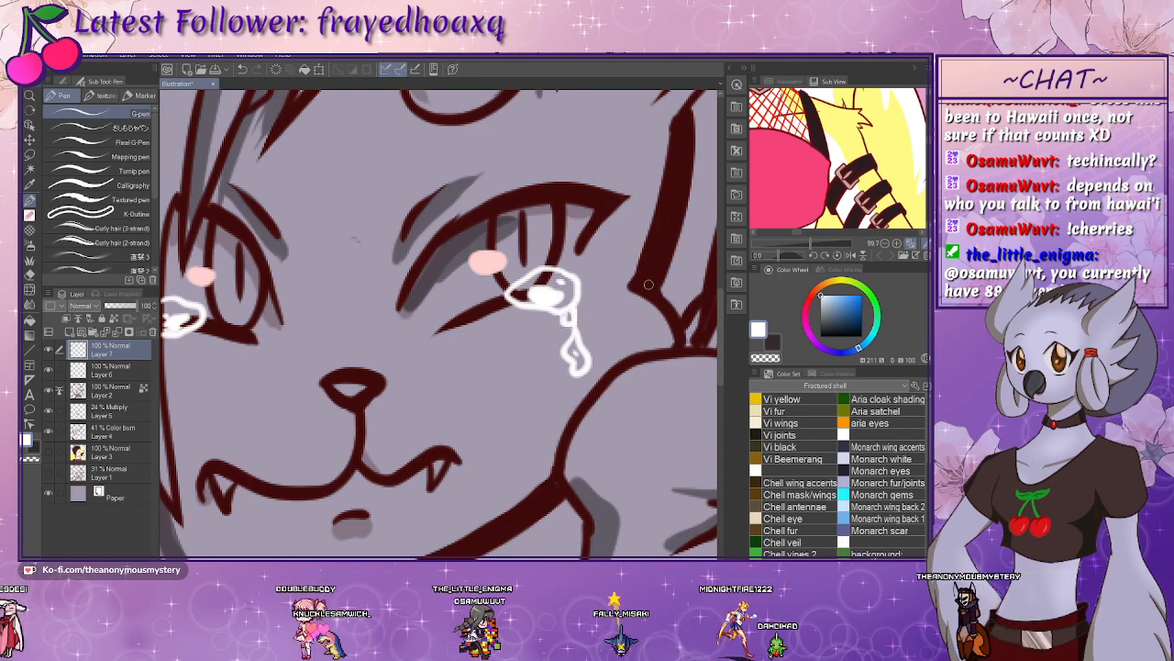
drag(649, 285, 647, 263)
drag(581, 353, 578, 389)
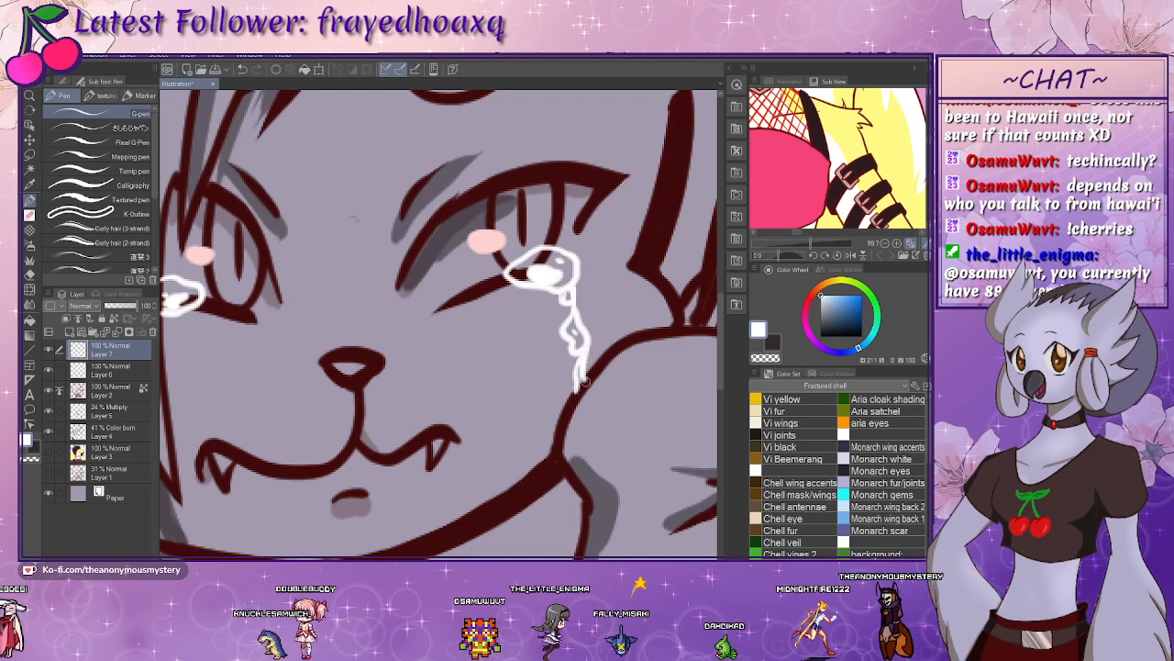
mouse_move(613, 312)
mouse_down()
mouse_move(612, 283)
mouse_move(574, 318)
mouse_up()
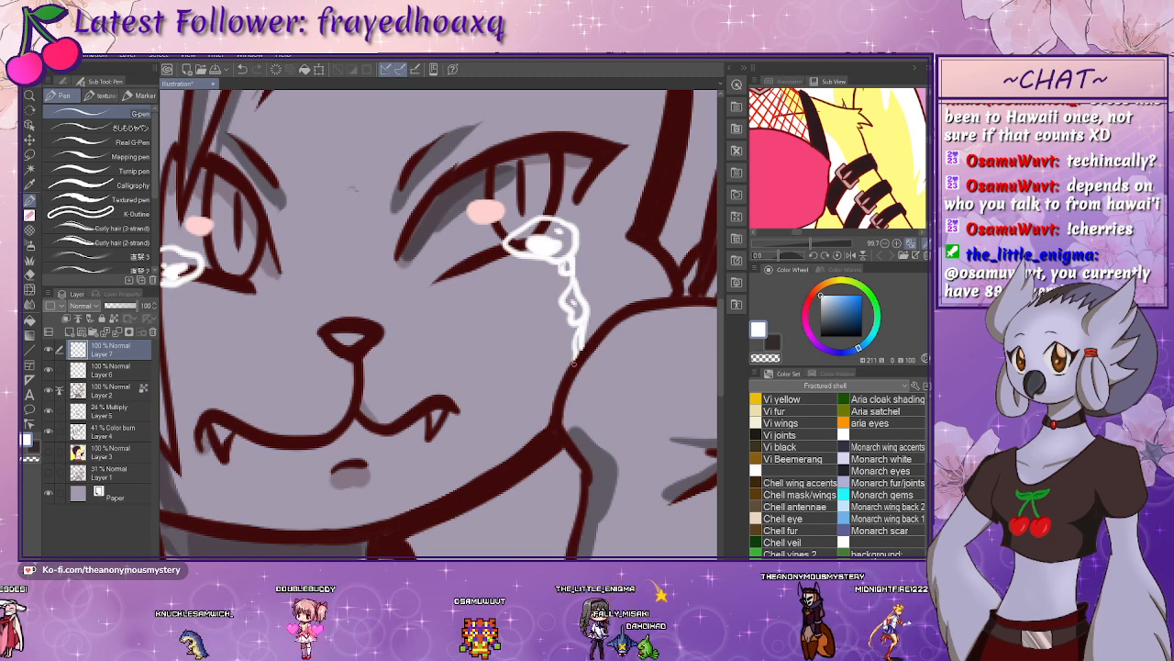
- Draw a short tear trail below the eye beside the fringe, ending at the hair edge
drag(340, 306, 500, 366)
drag(344, 328, 334, 336)
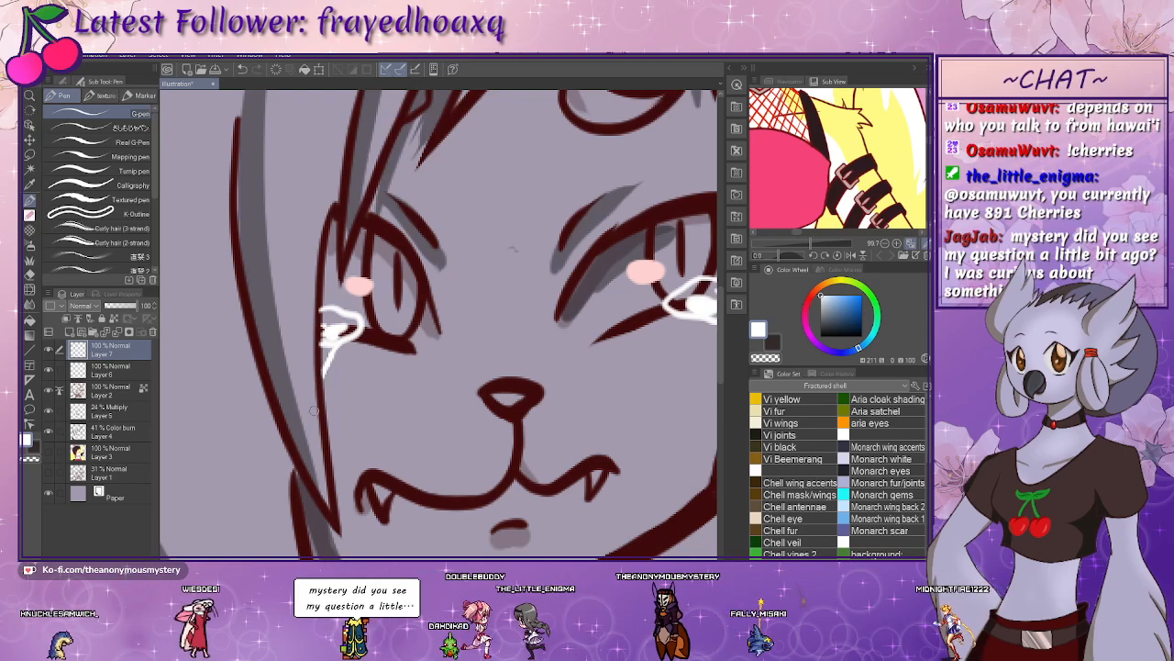
drag(377, 340, 384, 361)
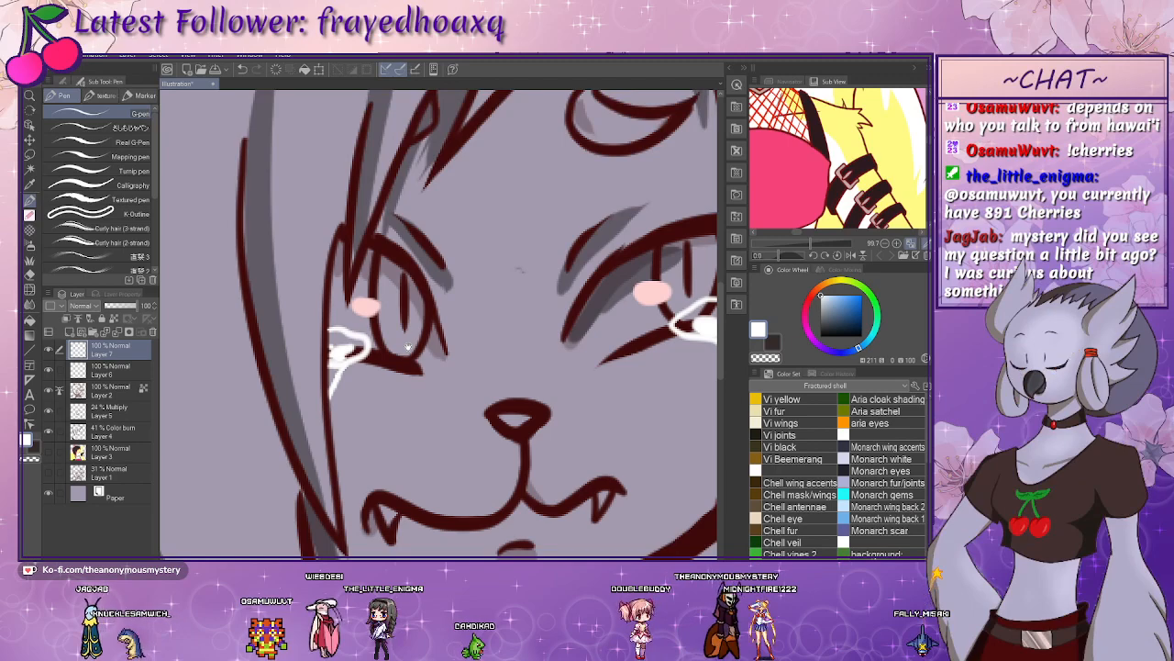
- Select the pink eye-highlight layer, lower its opacity to 49%, and choose a light blue drawing colour
drag(435, 406, 234, 429)
mouse_move(422, 473)
mouse_down()
mouse_move(370, 432)
mouse_move(419, 467)
mouse_up()
click(108, 371)
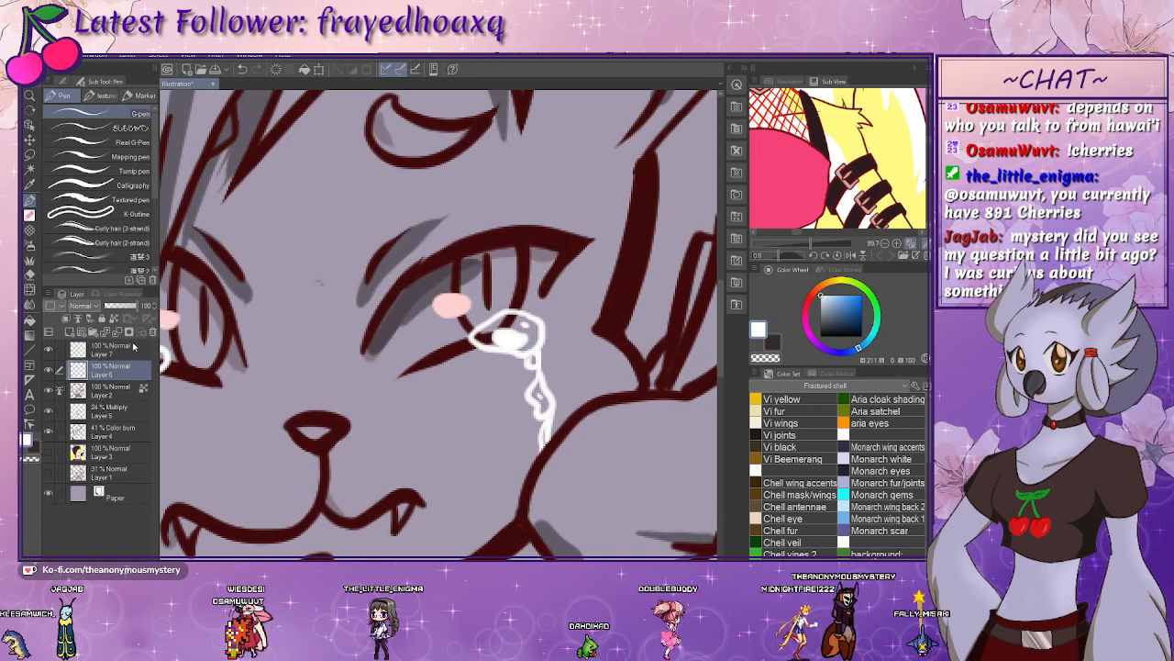
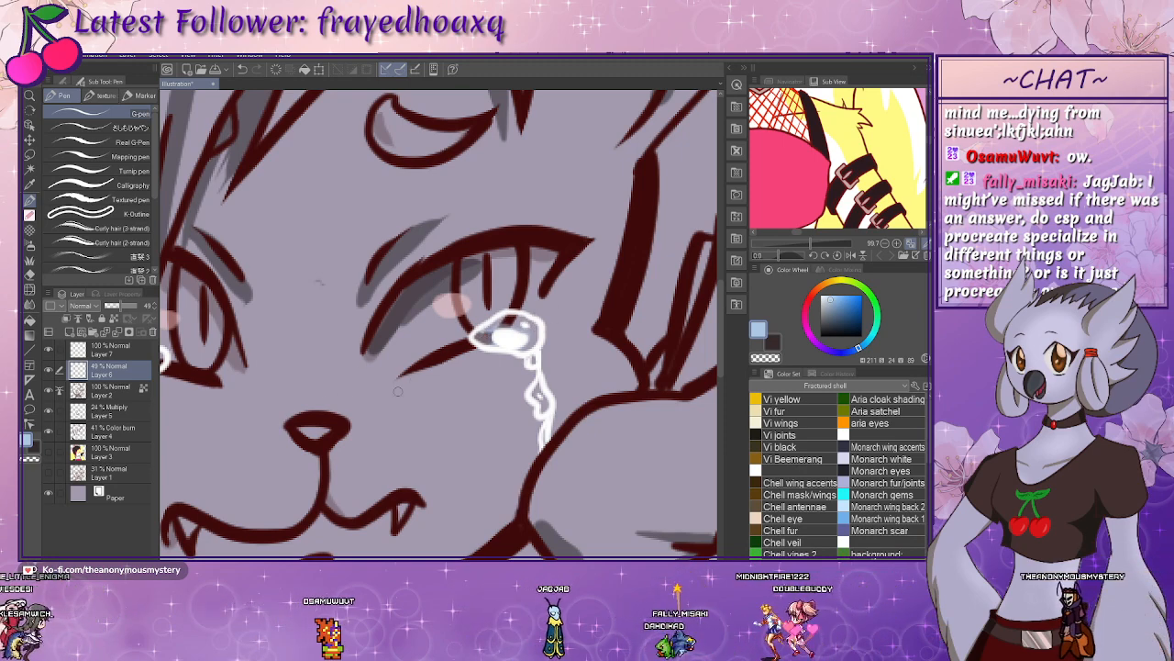
mouse_move(314, 399)
mouse_down()
mouse_move(507, 431)
mouse_move(498, 417)
mouse_up()
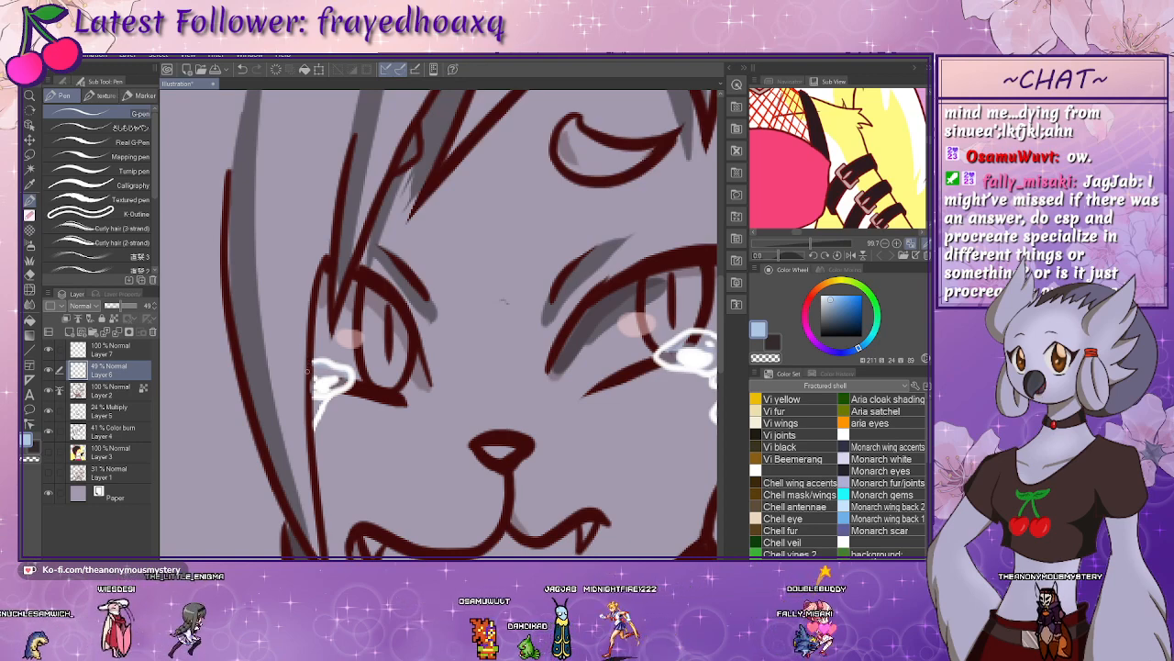
scroll(482, 358, down, 1)
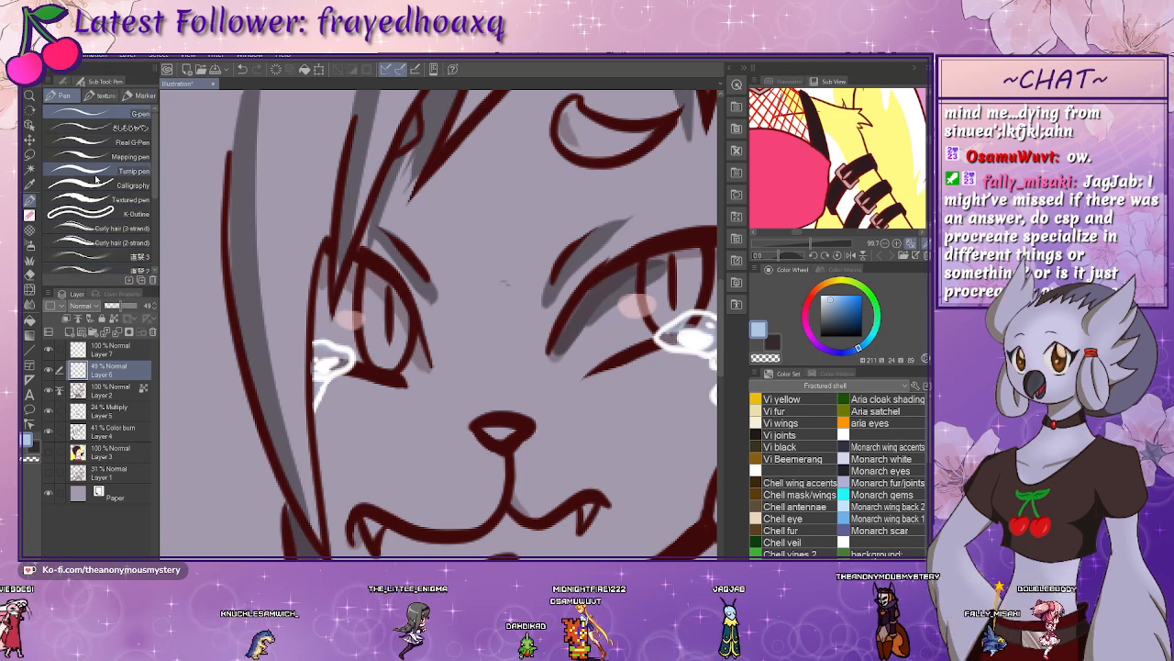
mouse_move(565, 336)
mouse_down()
mouse_move(506, 328)
mouse_move(473, 350)
mouse_move(476, 324)
mouse_up()
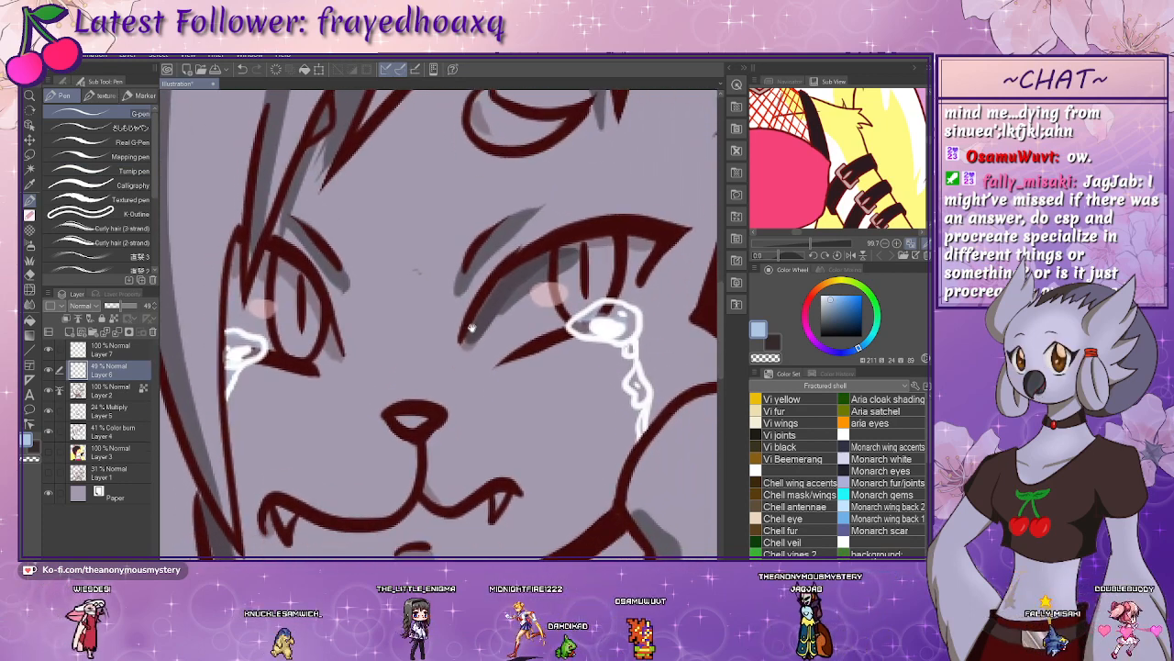
key(b)
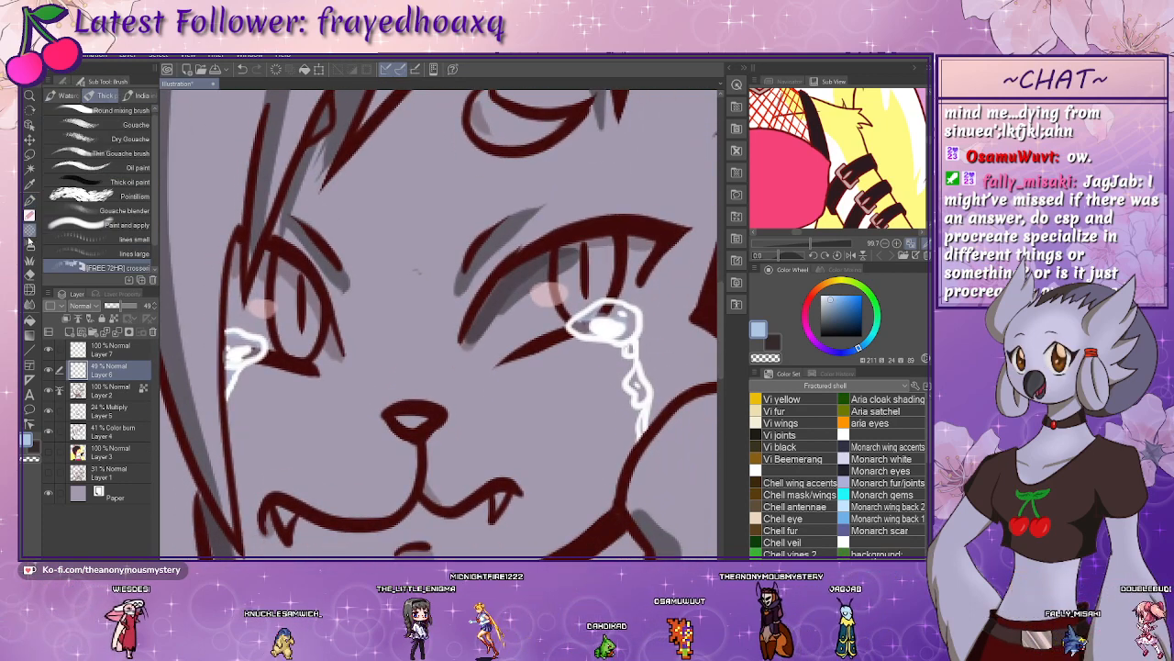
key(p)
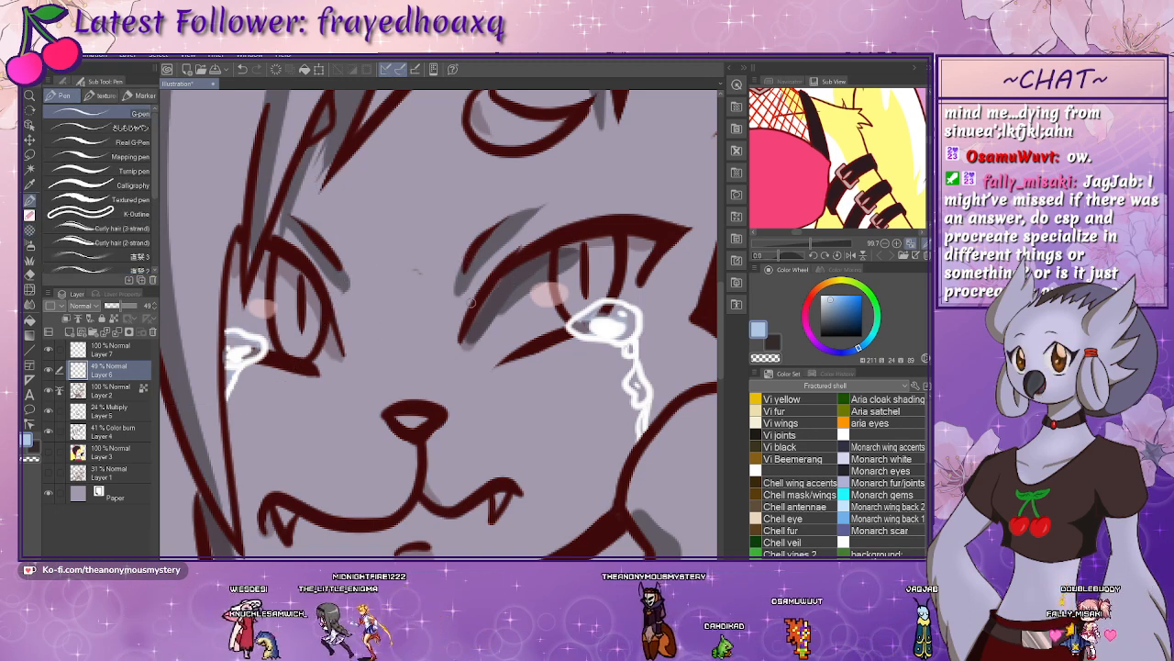
- Try small light blue diamond and bar outlines on the forehead above the nose and undo them
drag(384, 325, 373, 362)
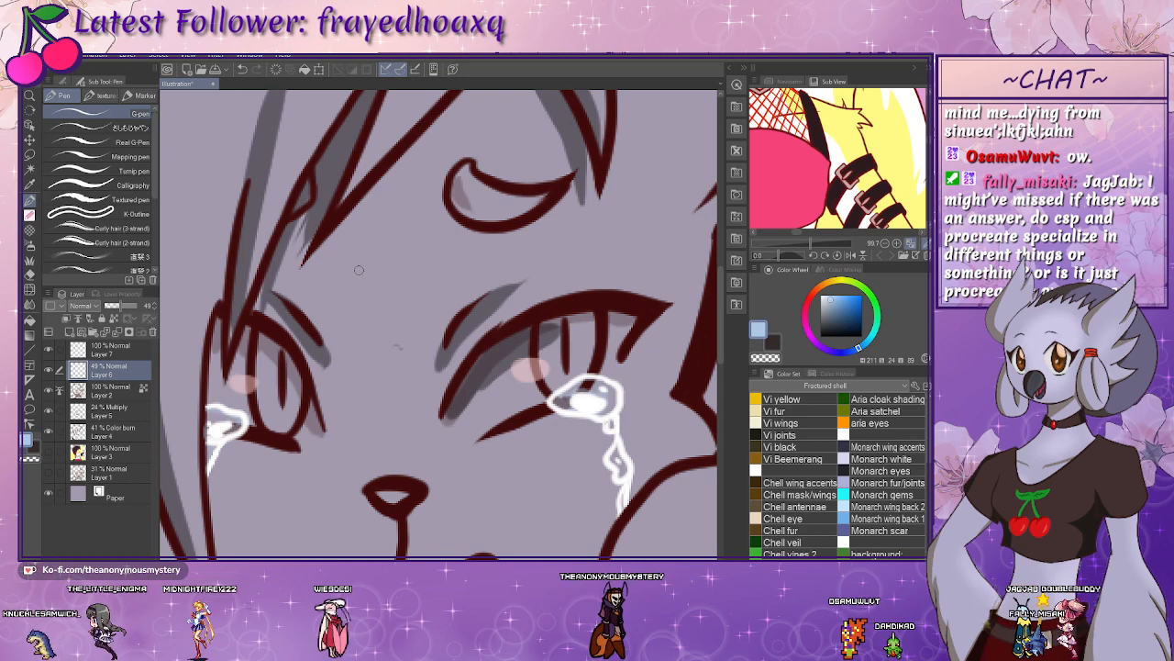
mouse_move(349, 273)
mouse_down()
mouse_move(362, 308)
mouse_move(398, 311)
mouse_move(417, 297)
mouse_move(393, 251)
mouse_move(353, 274)
mouse_up()
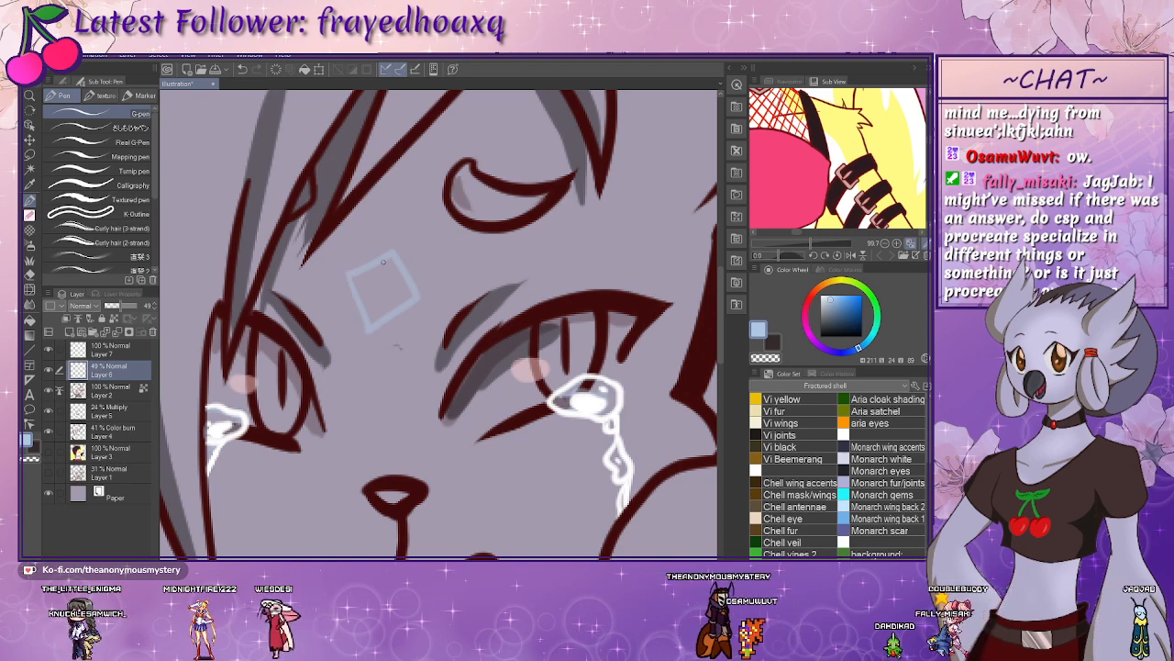
key(ctrl+z)
key(ctrl+z)
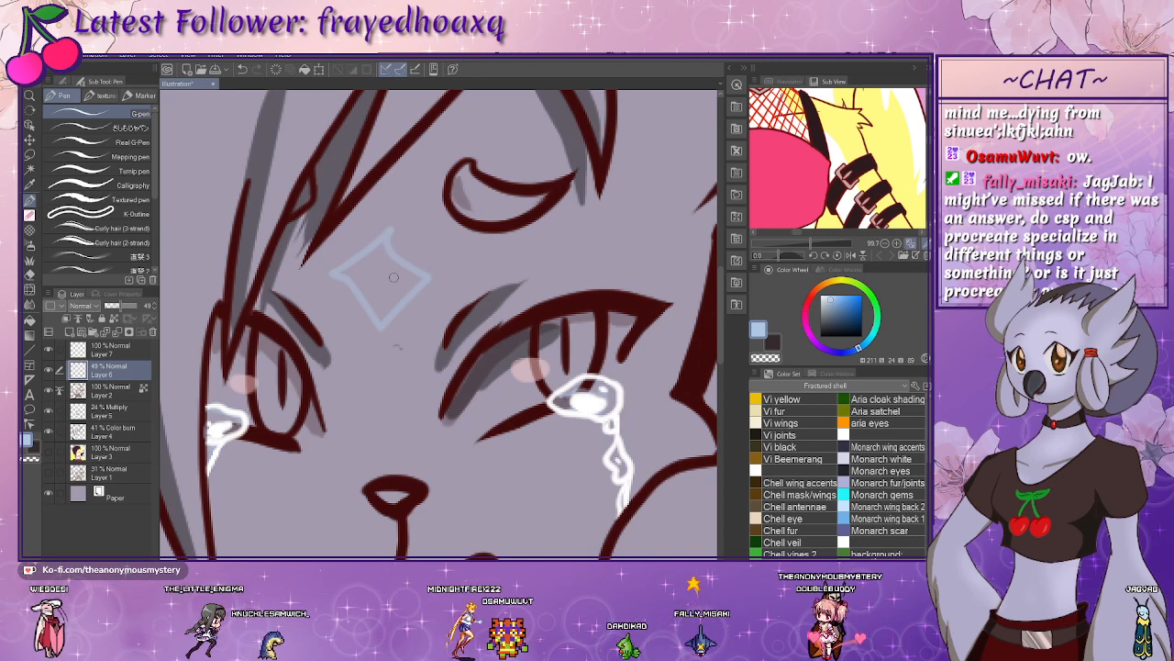
key(ctrl+z)
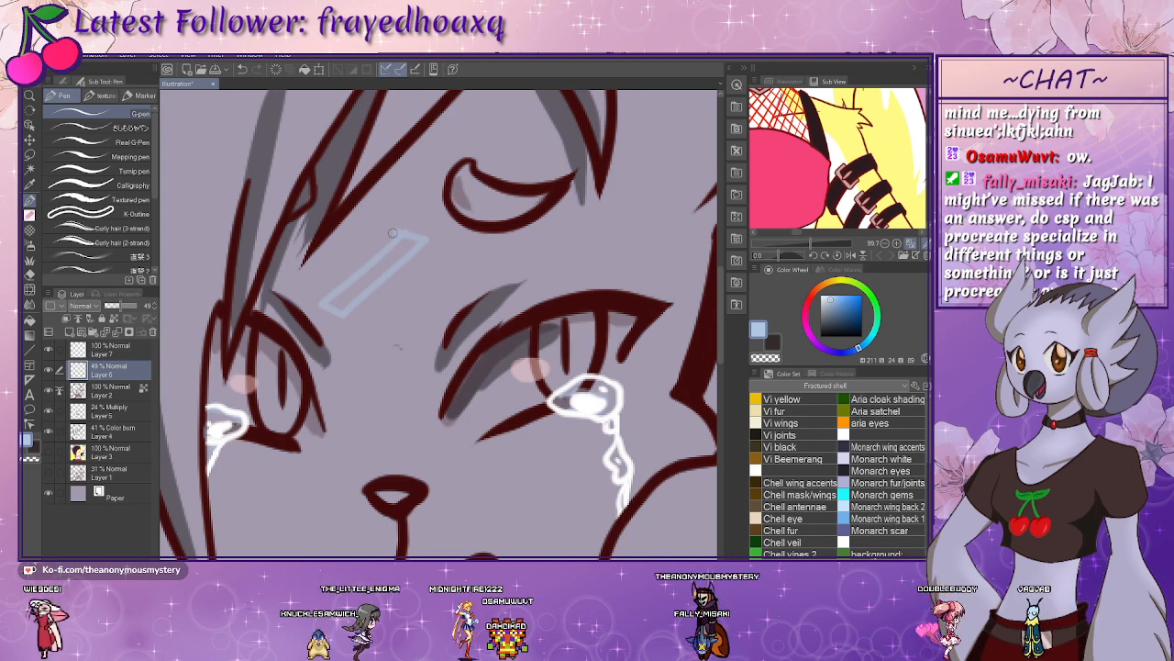
key(ctrl+z)
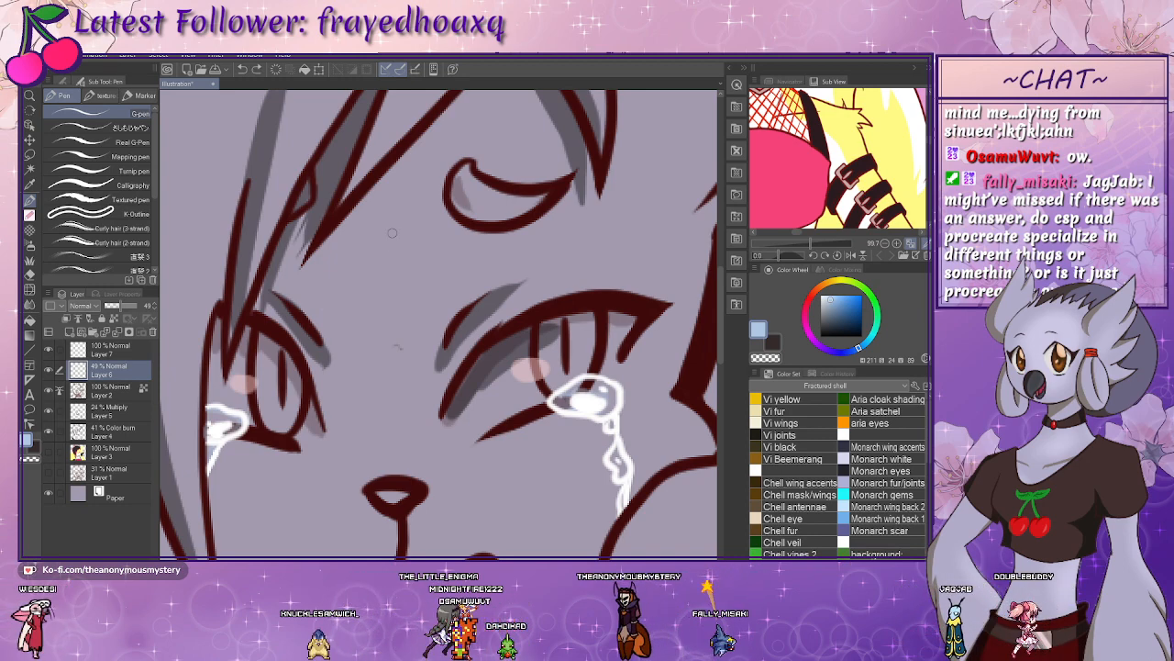
- Try a thick closed light blue polyline around the eye nearer the raised hand and cancel it
drag(642, 438, 545, 384)
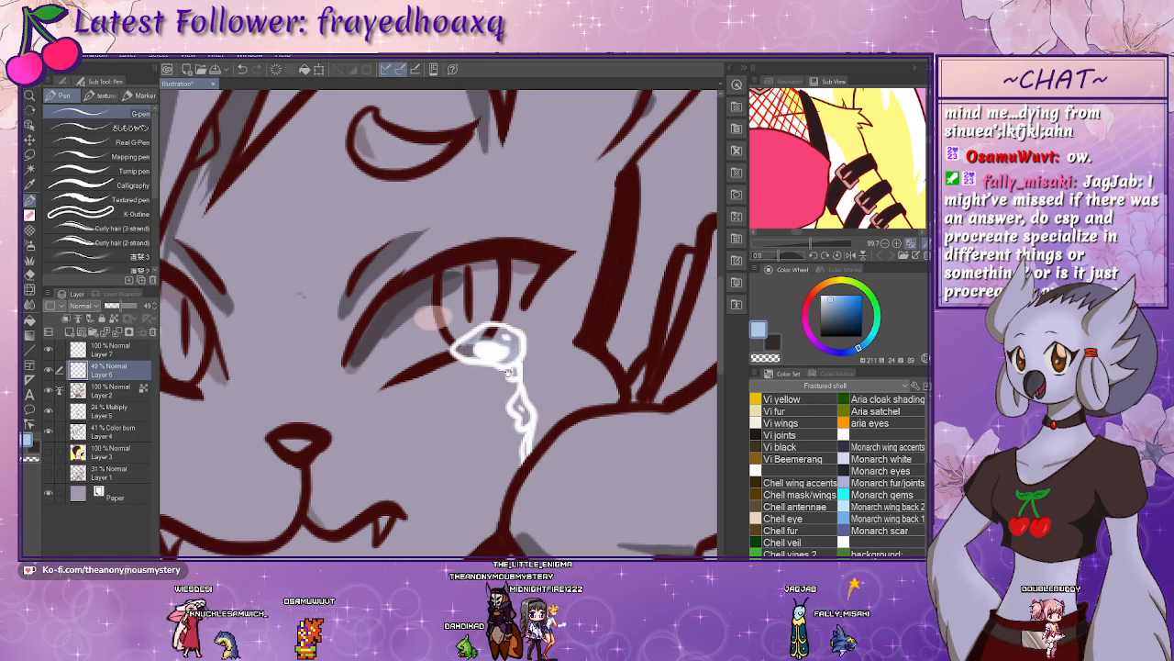
drag(509, 372, 493, 345)
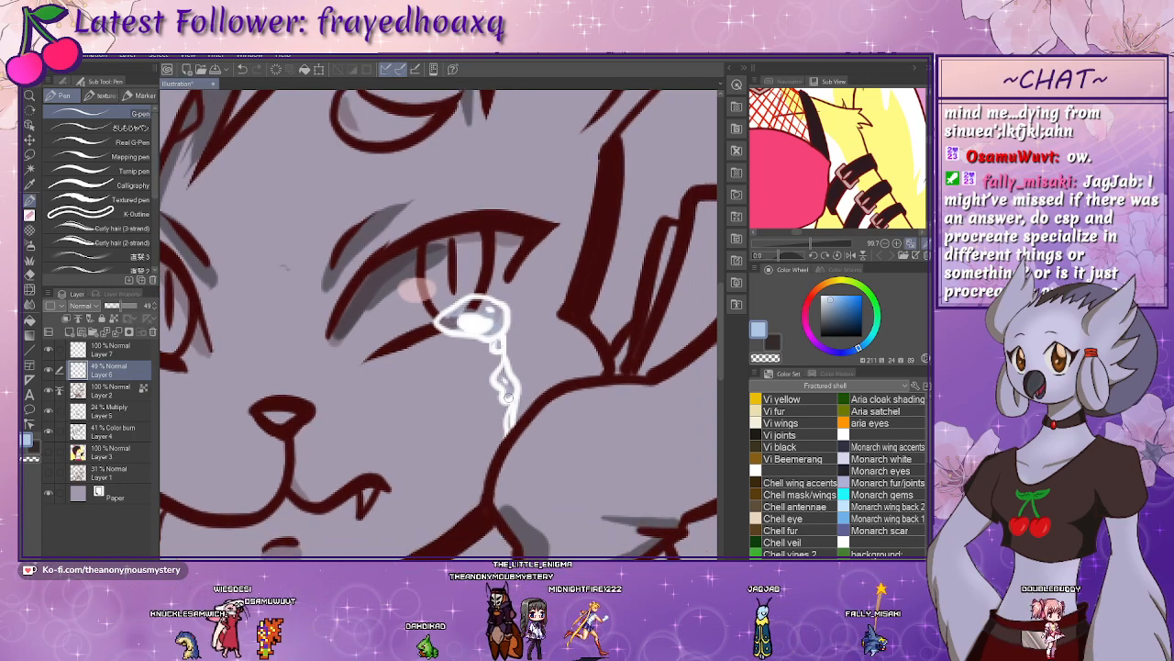
click(30, 350)
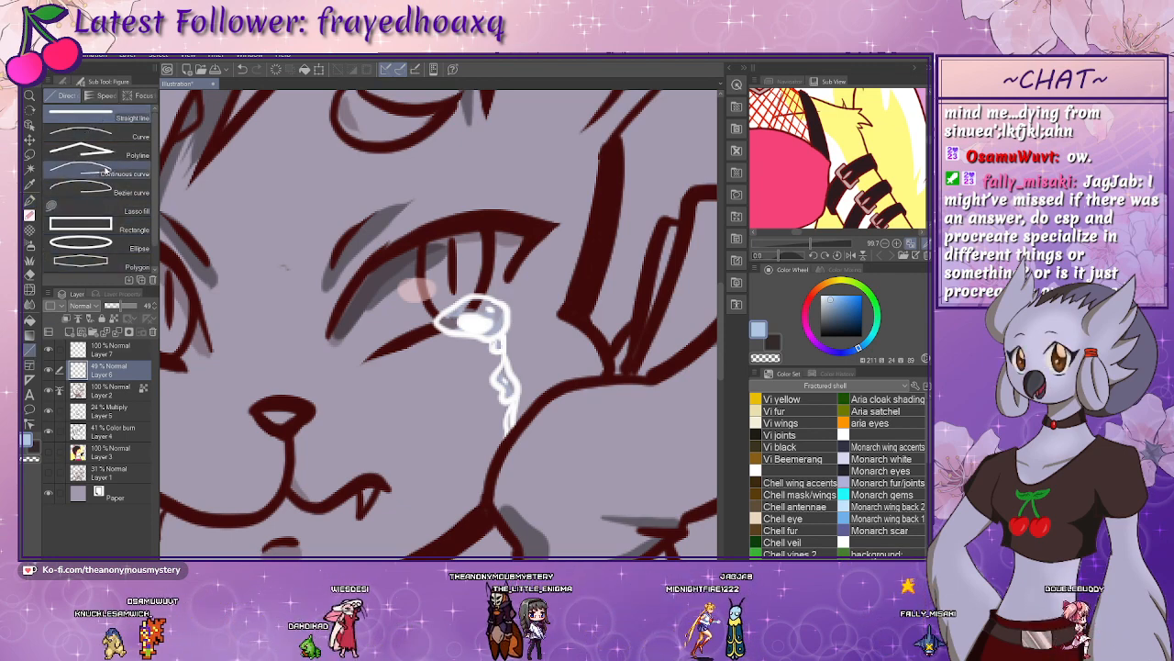
click(92, 150)
click(424, 192)
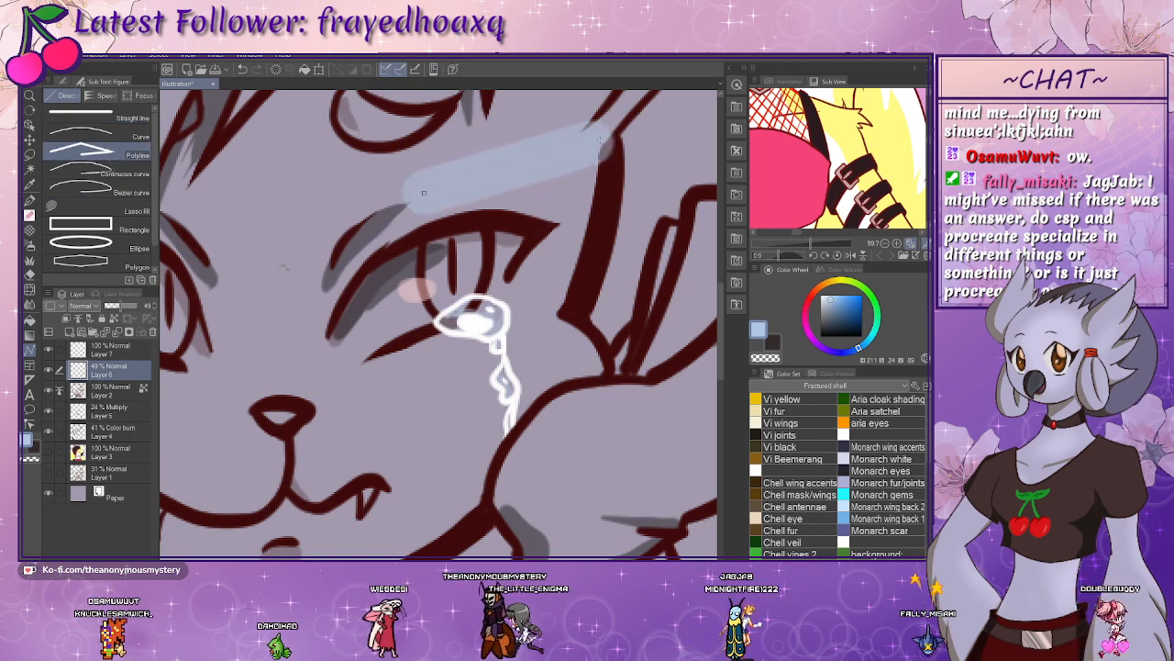
click(618, 141)
click(627, 262)
click(486, 373)
click(277, 410)
click(296, 193)
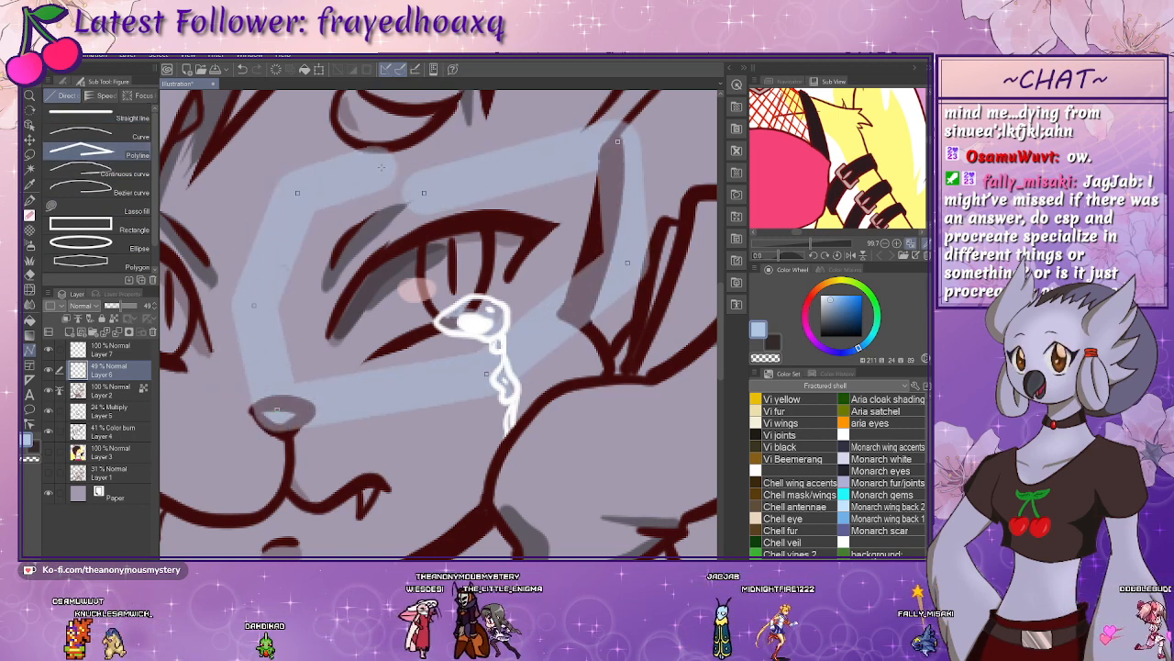
click(421, 193)
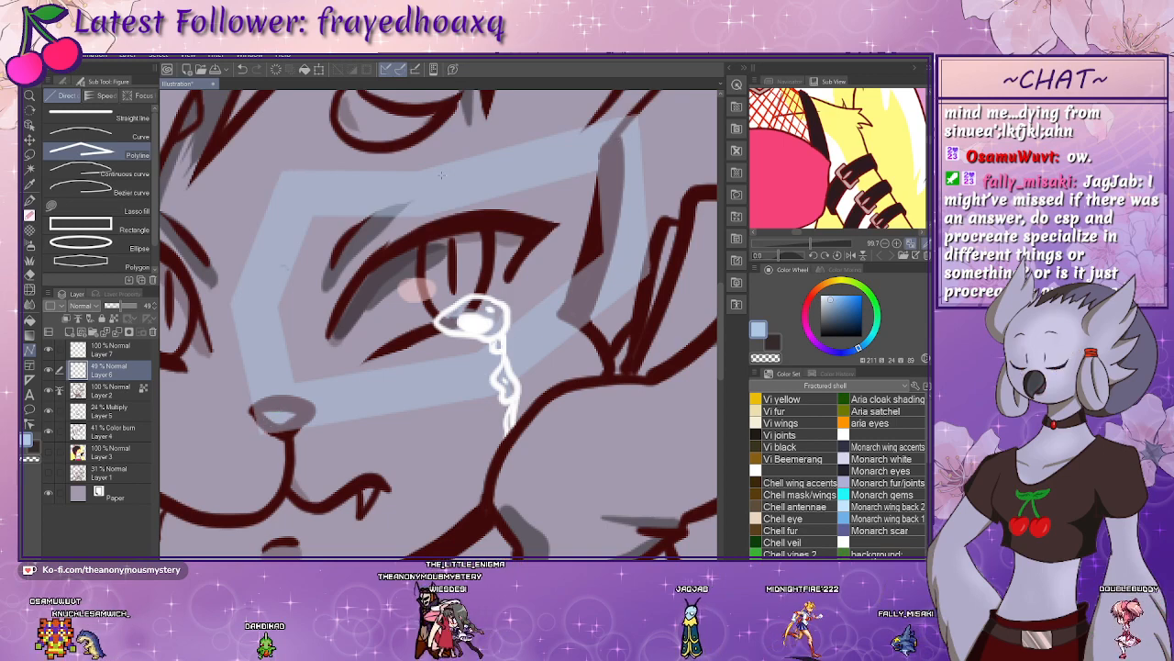
key(Escape)
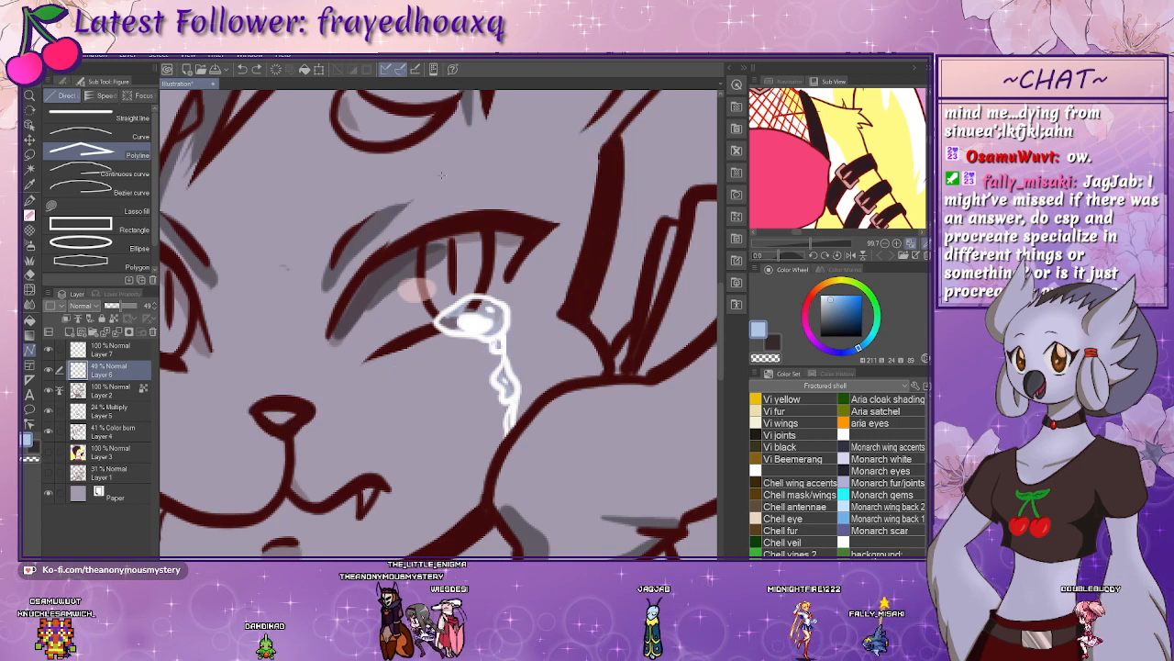
- Try a V-shaped polyline from the brow past the nose to the eye, cancel it, and return to the Pen tool
click(340, 177)
click(261, 405)
double_click(472, 219)
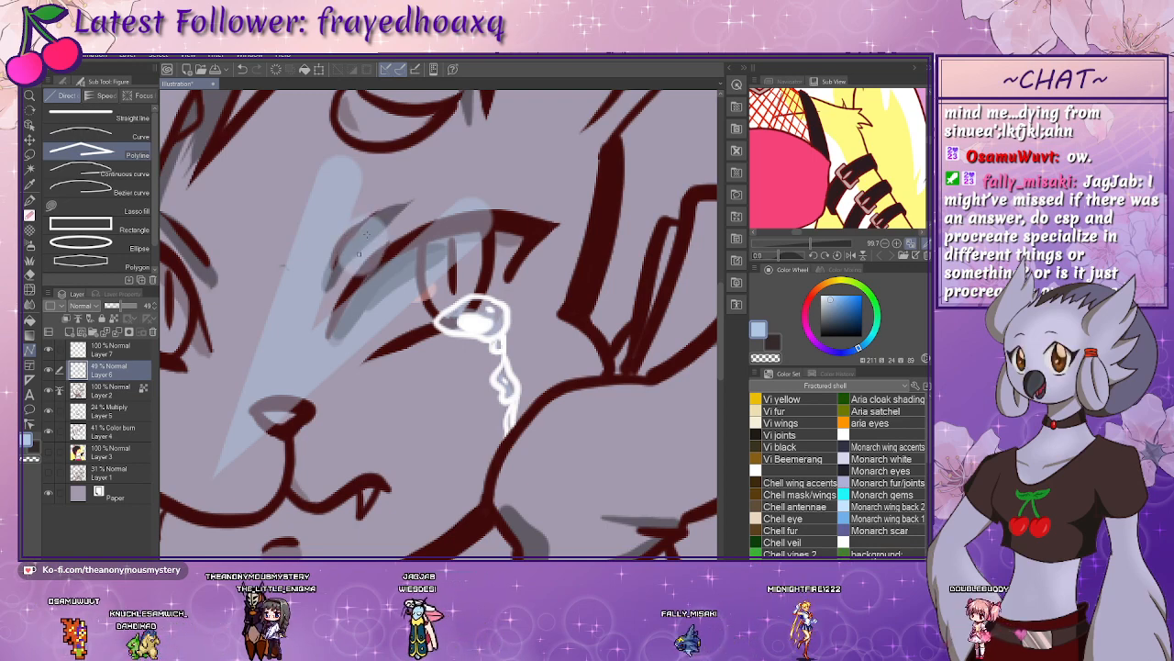
key(Escape)
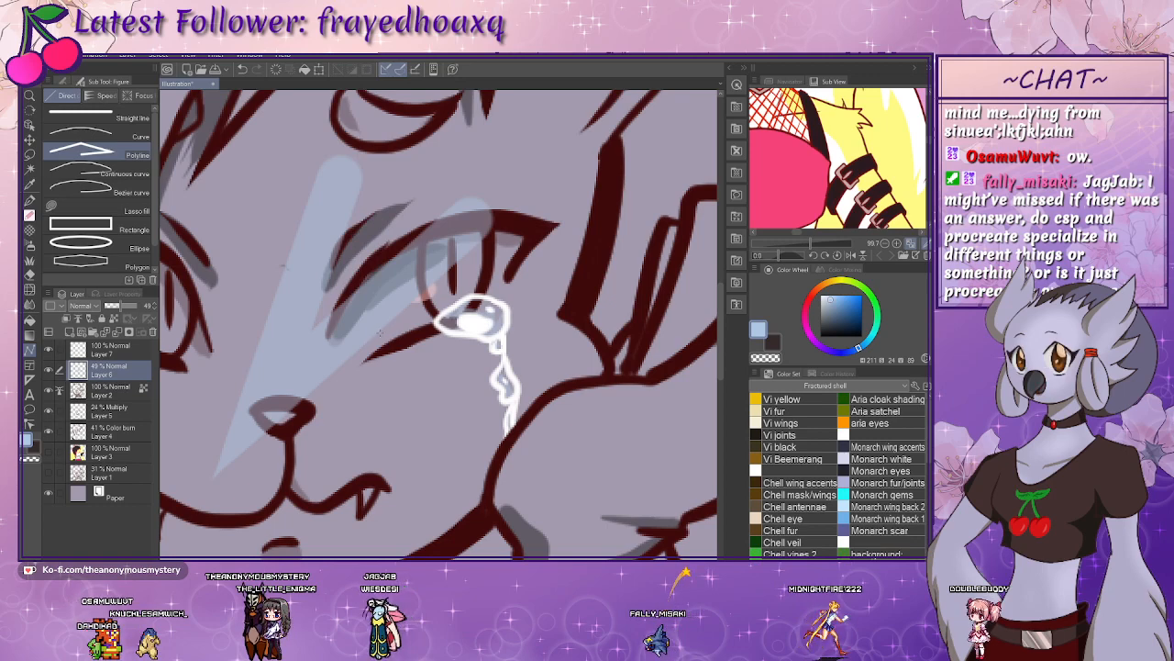
key(Escape)
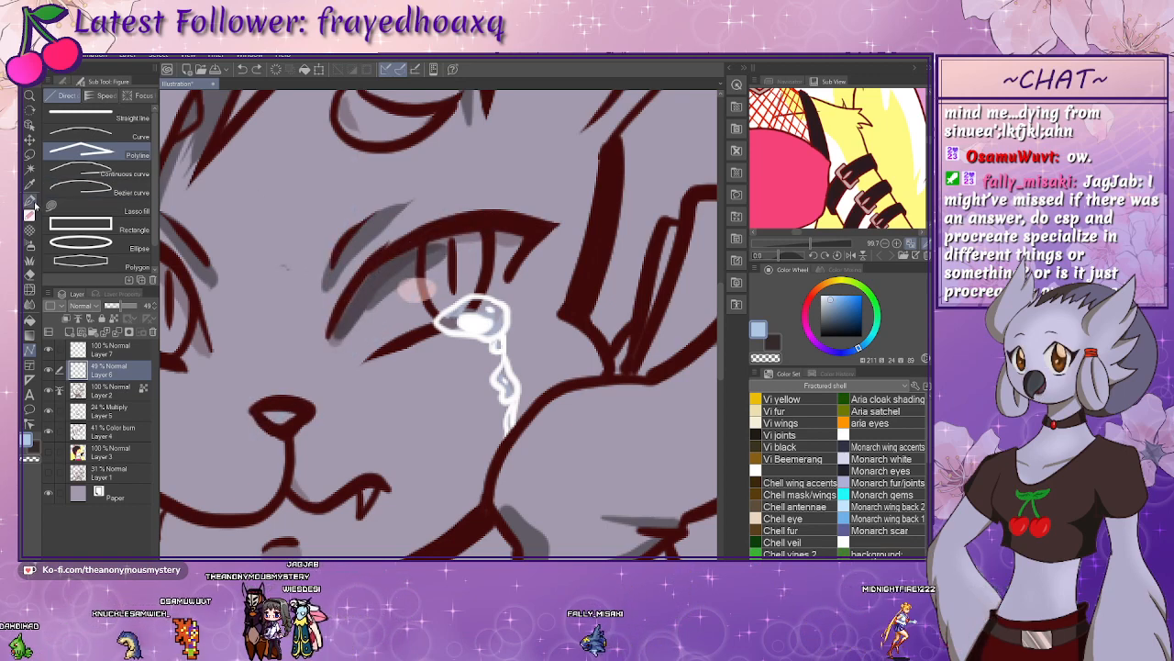
click(32, 201)
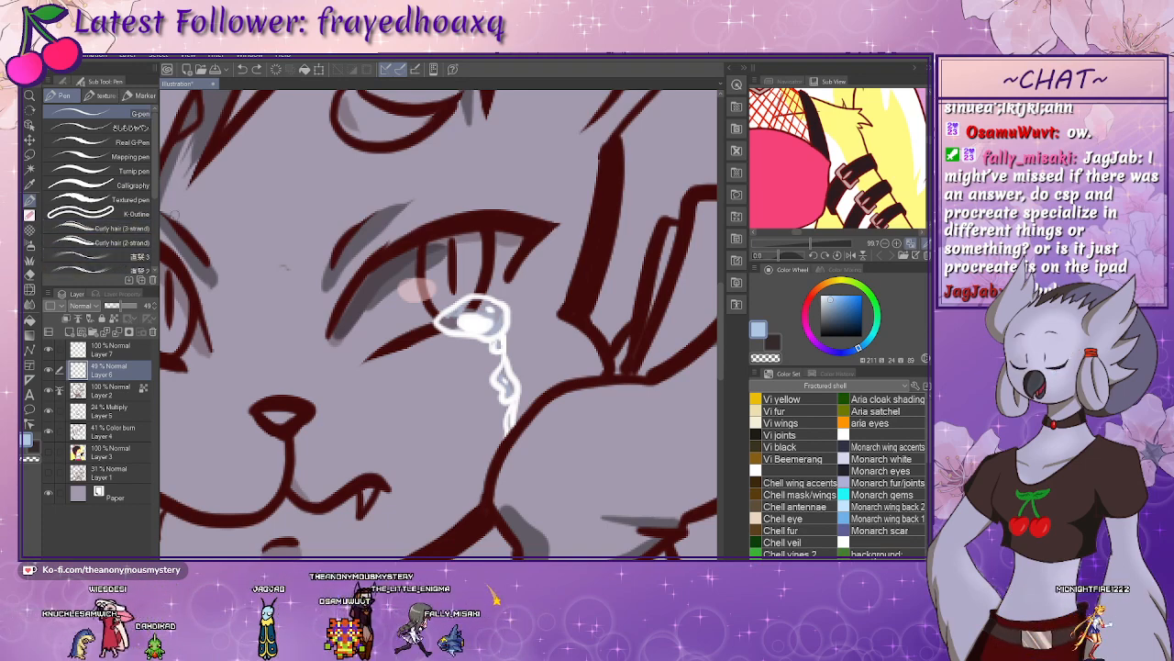
click(31, 276)
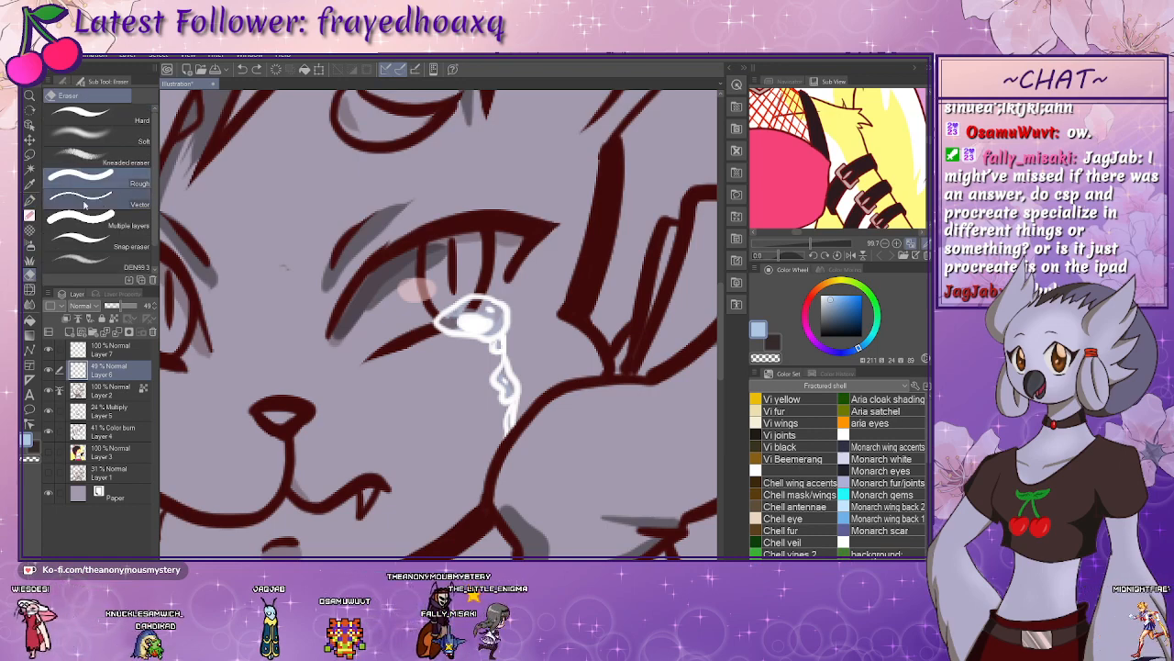
click(31, 198)
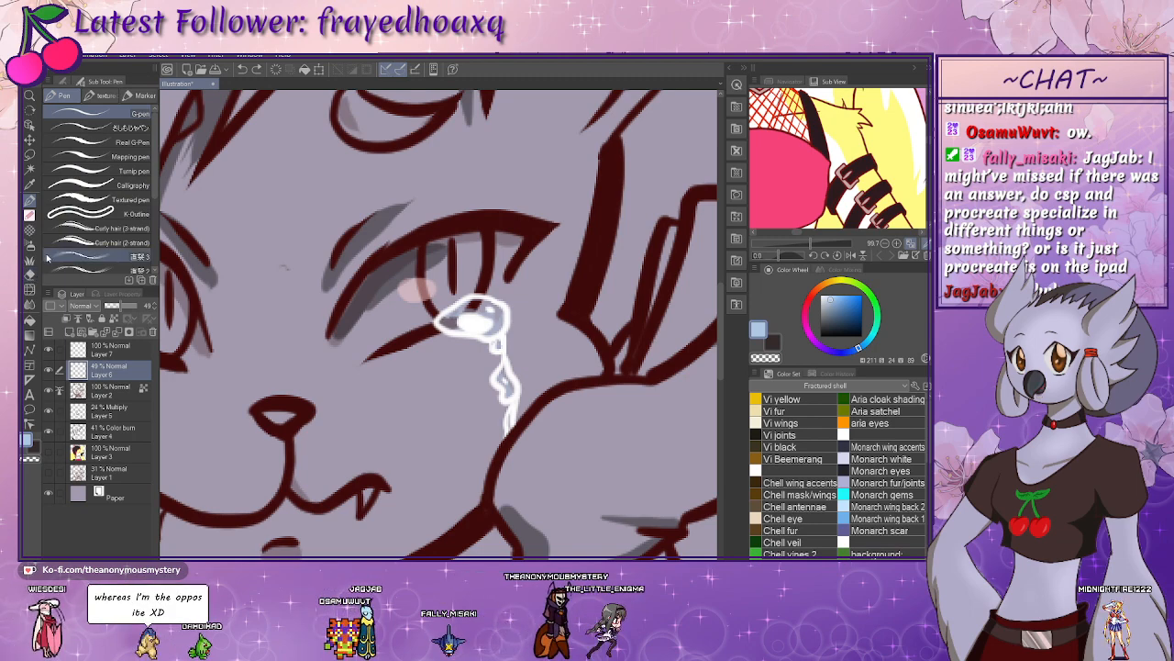
mouse_move(266, 194)
mouse_down()
mouse_move(297, 227)
mouse_move(279, 252)
mouse_move(265, 249)
mouse_move(293, 262)
mouse_move(206, 258)
mouse_up()
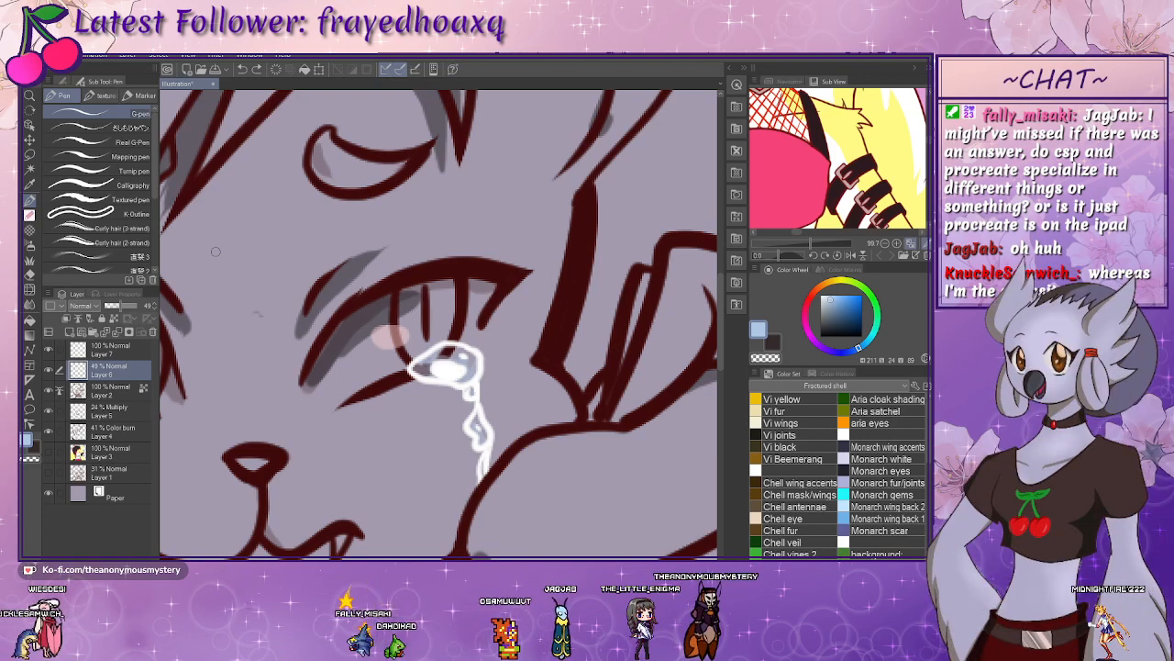
drag(295, 240, 350, 241)
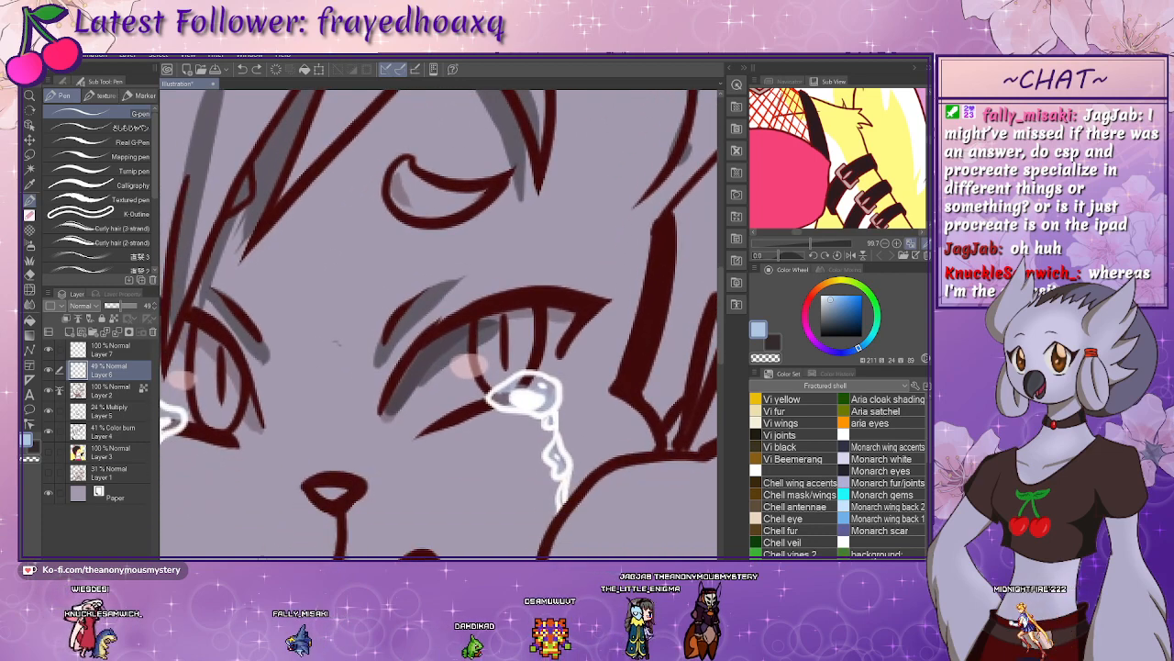
key(ctrl+minus)
key(ctrl+minus)
key(ctrl+minus)
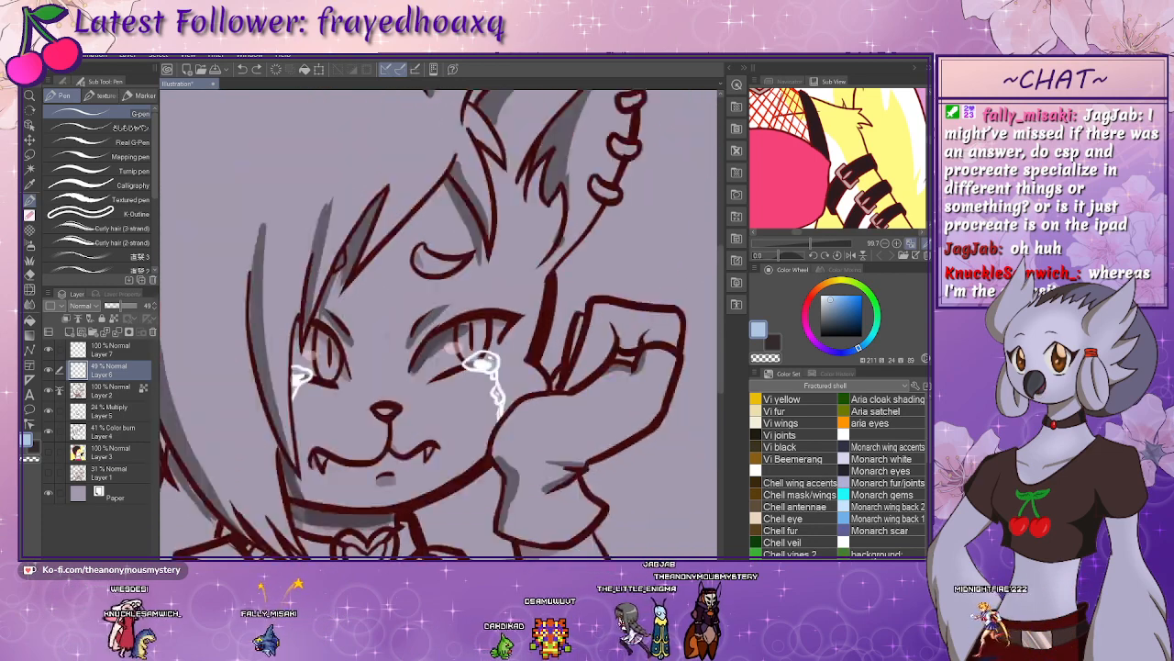
mouse_move(325, 404)
mouse_down()
mouse_move(343, 392)
mouse_move(332, 410)
mouse_up()
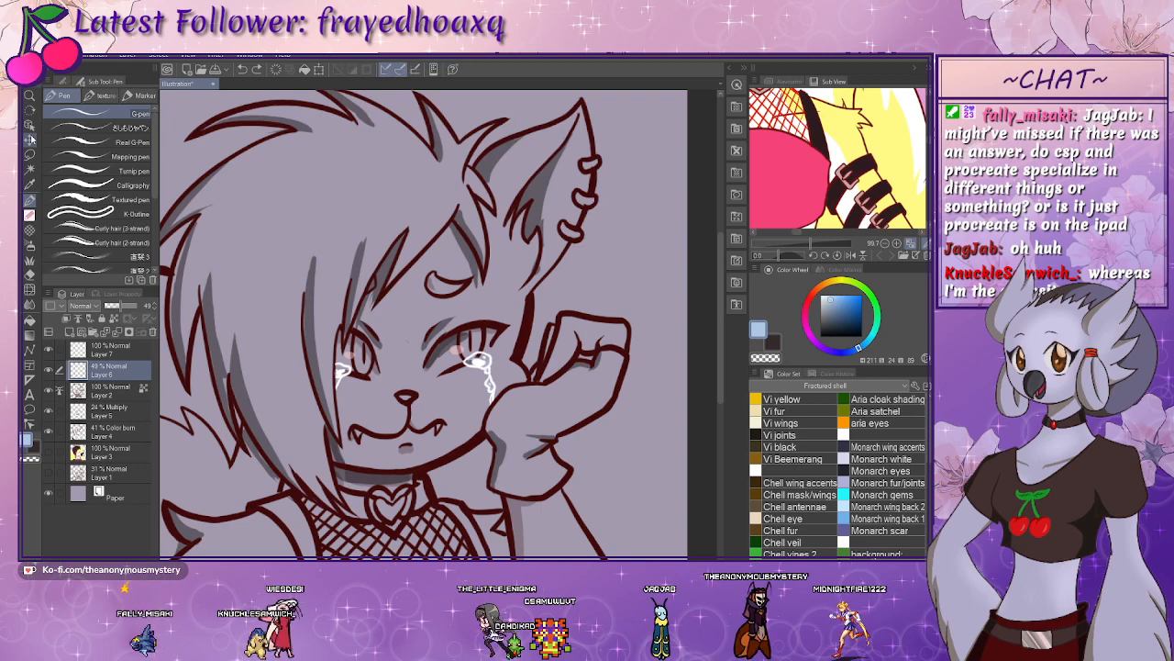
mouse_move(280, 343)
mouse_down()
mouse_move(298, 263)
mouse_move(387, 287)
mouse_move(301, 375)
mouse_move(342, 341)
mouse_move(292, 329)
mouse_up()
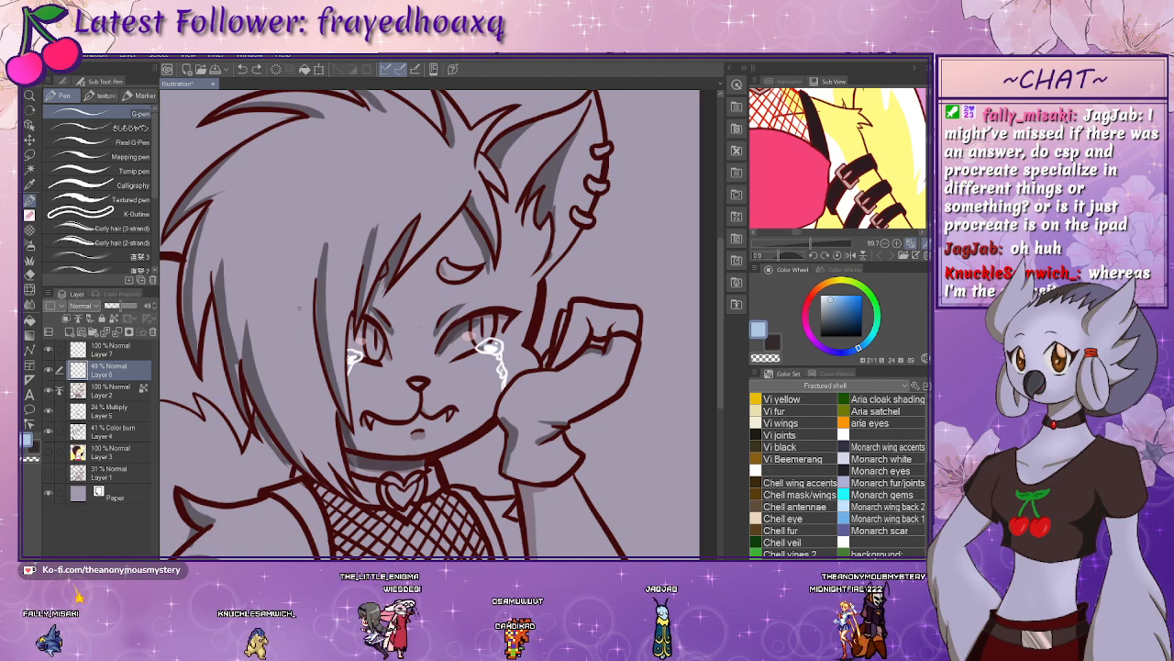
- Show the character's colour layer, select the tear layer, and recolour the tears light blue with transparent pixels locked
click(48, 452)
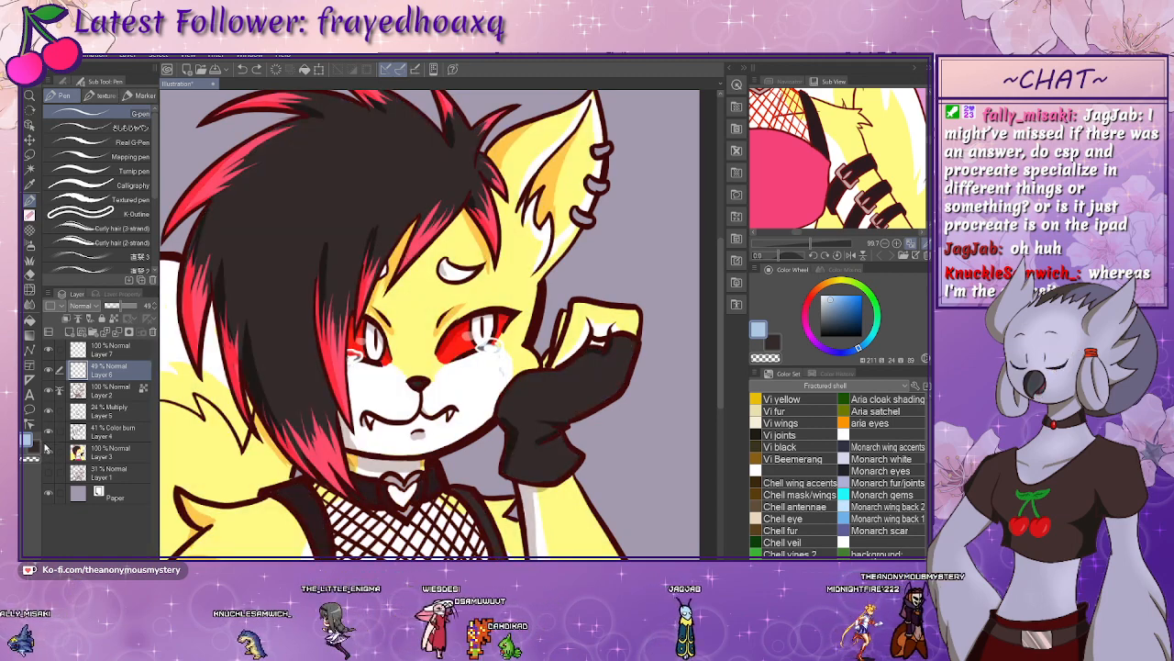
drag(389, 429, 371, 384)
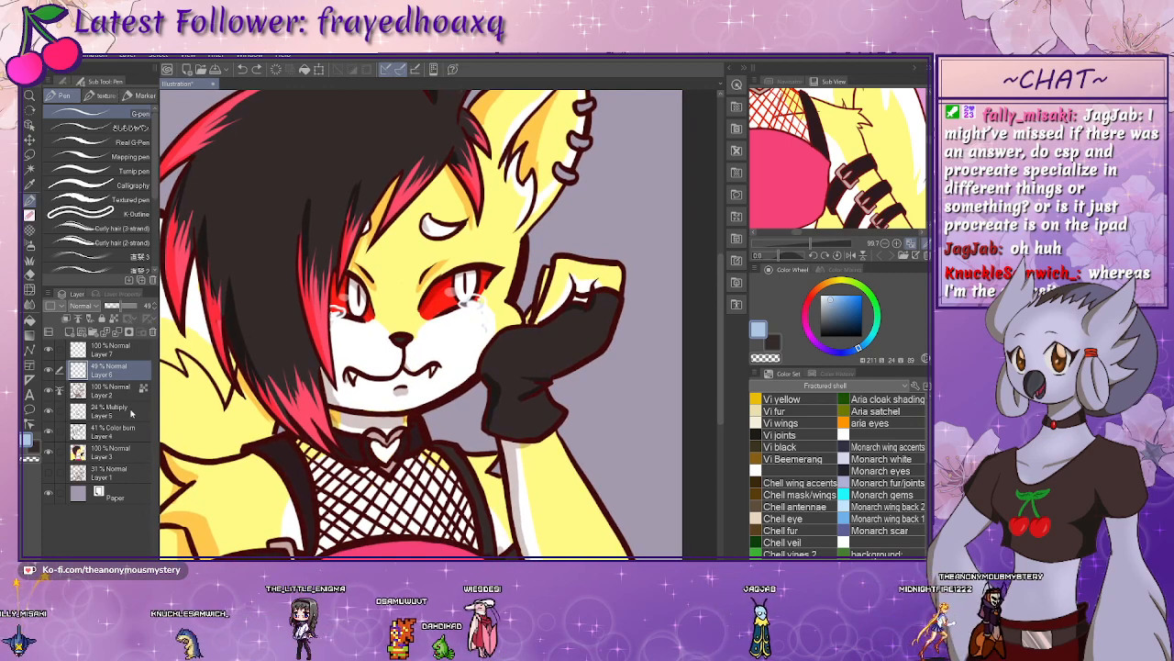
click(133, 352)
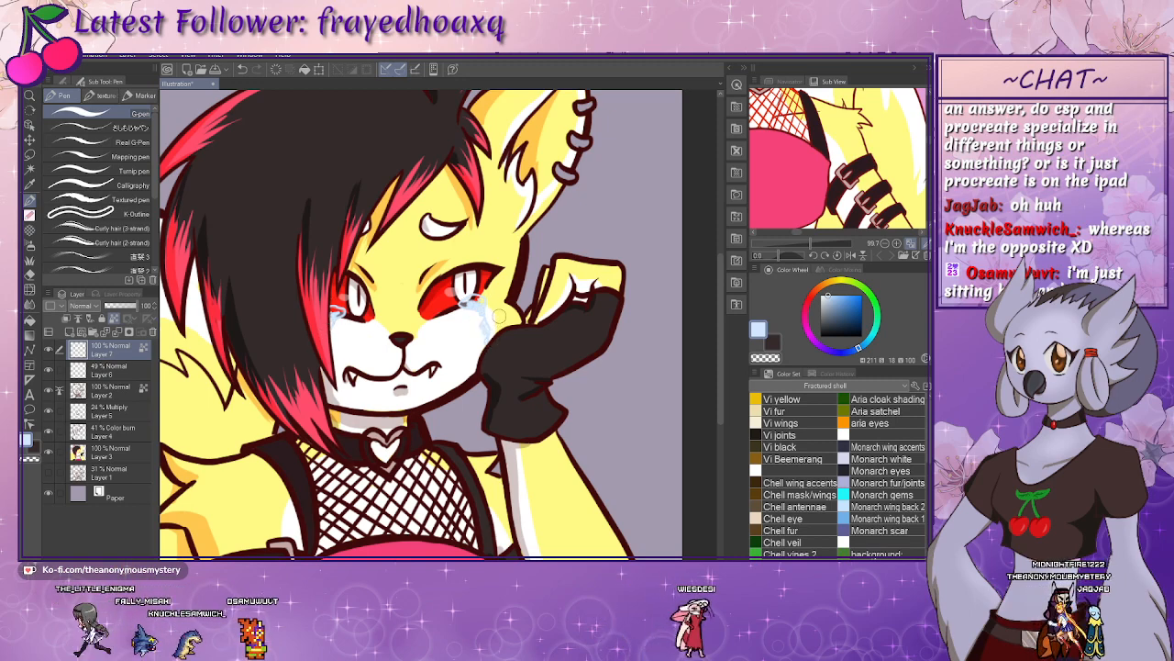
- Choose a near-white blue and paint lighter highlights over the light blue tear at the eye nearer the raised hand
key(shift+space)
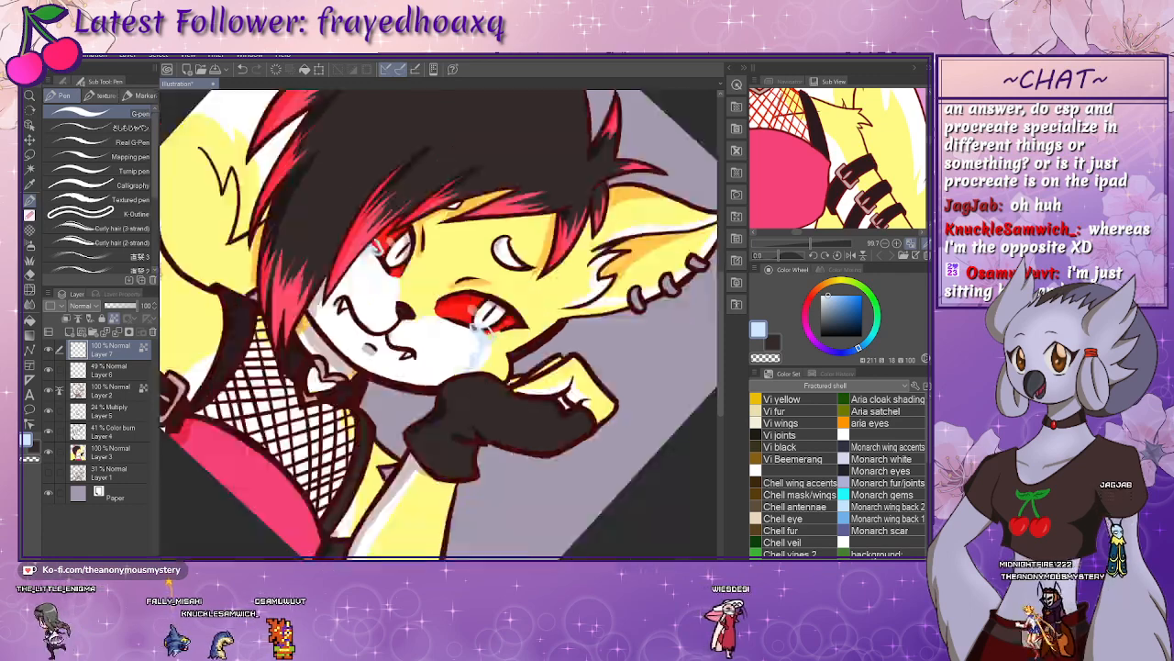
key(ctrl+plus)
key(ctrl+plus)
key(ctrl+plus)
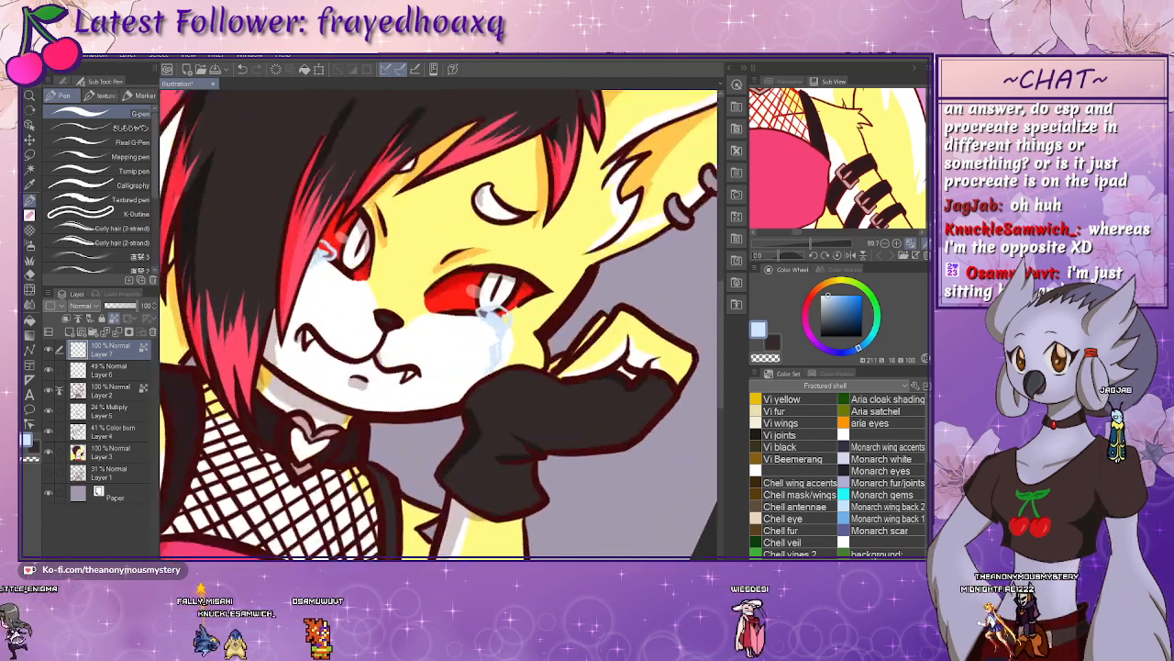
key(ctrl+minus)
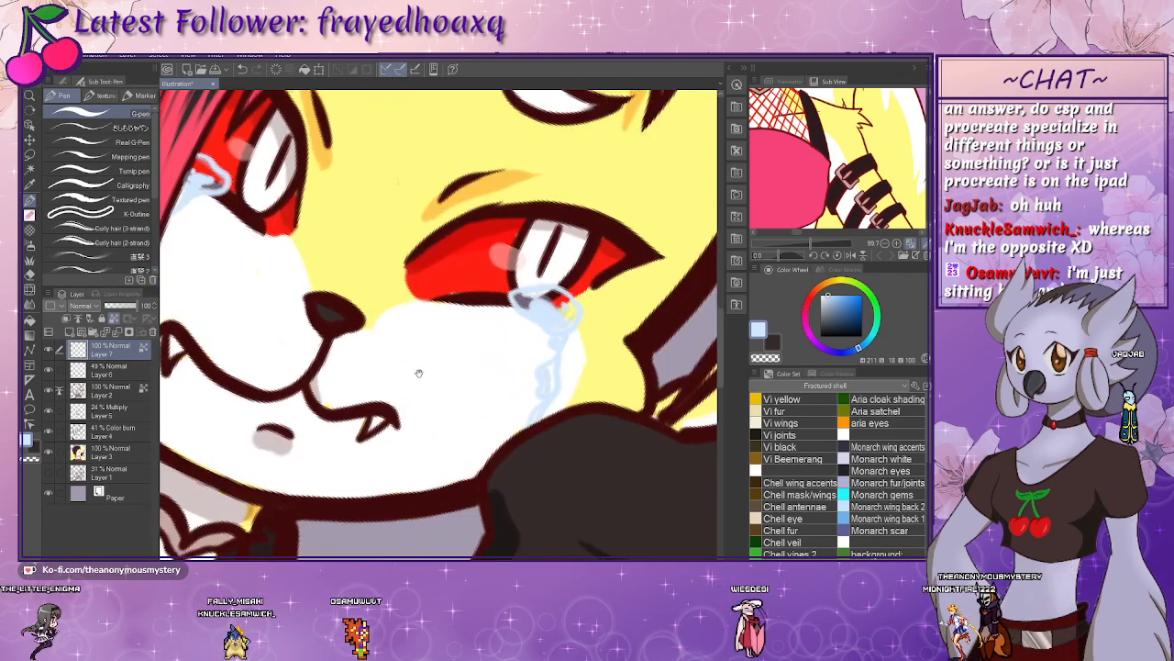
drag(419, 370, 298, 454)
click(823, 292)
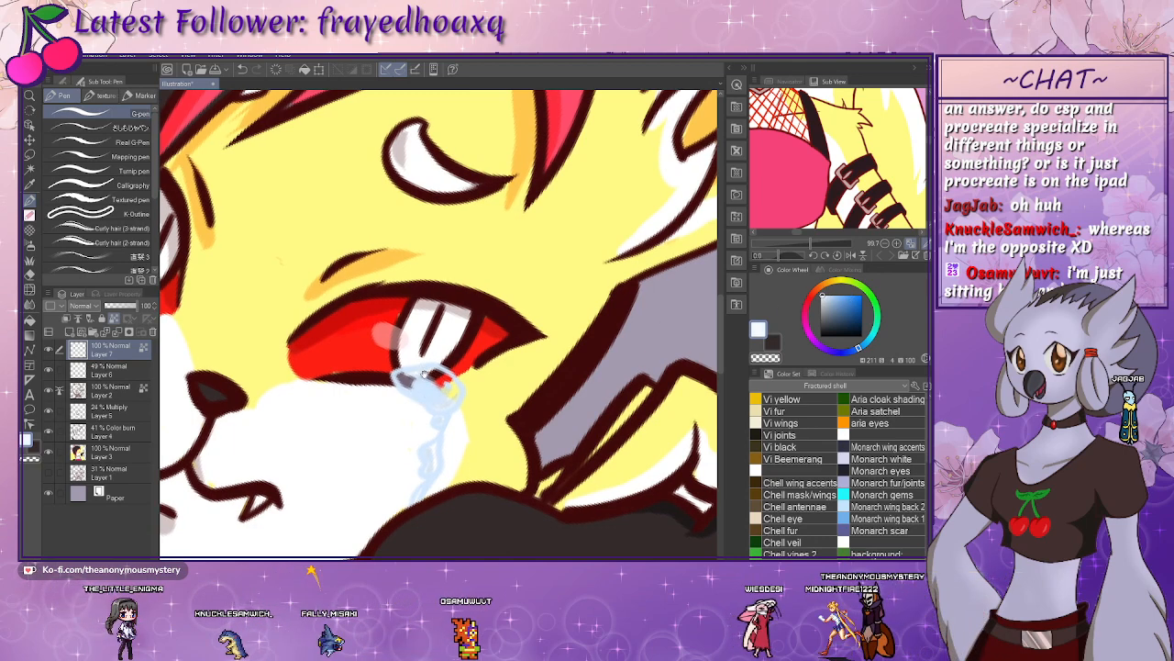
drag(427, 369, 445, 400)
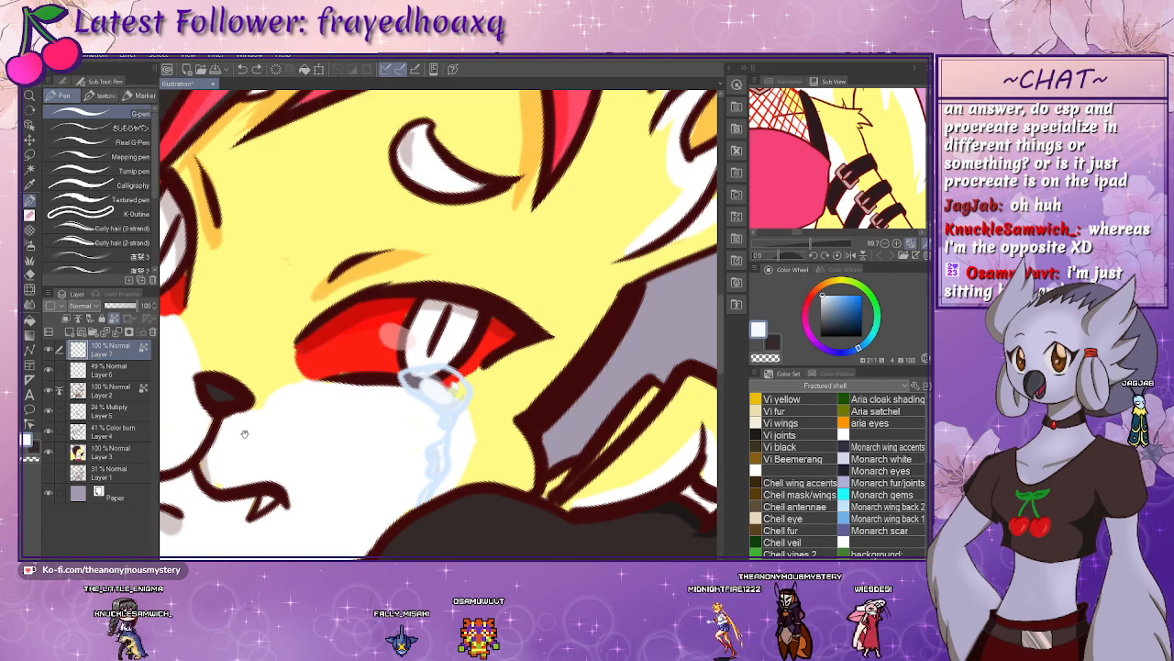
mouse_move(245, 434)
mouse_down()
mouse_move(461, 496)
mouse_move(371, 505)
mouse_up()
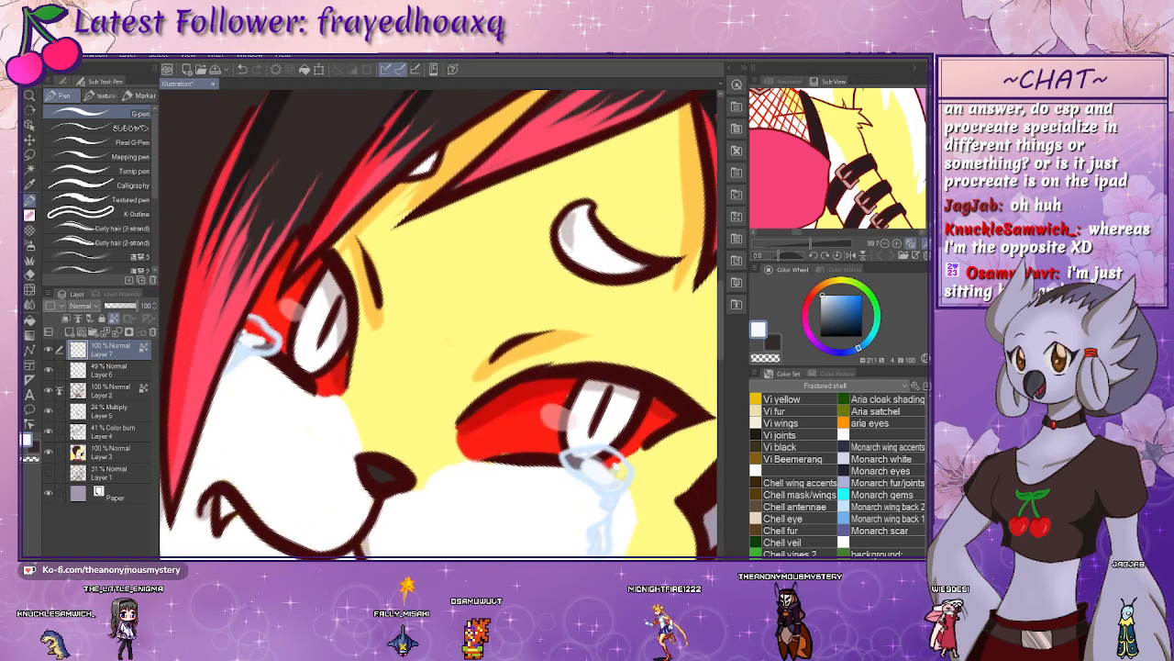
key(minus)
mouse_move(456, 422)
mouse_down()
mouse_move(364, 317)
mouse_move(382, 377)
mouse_up()
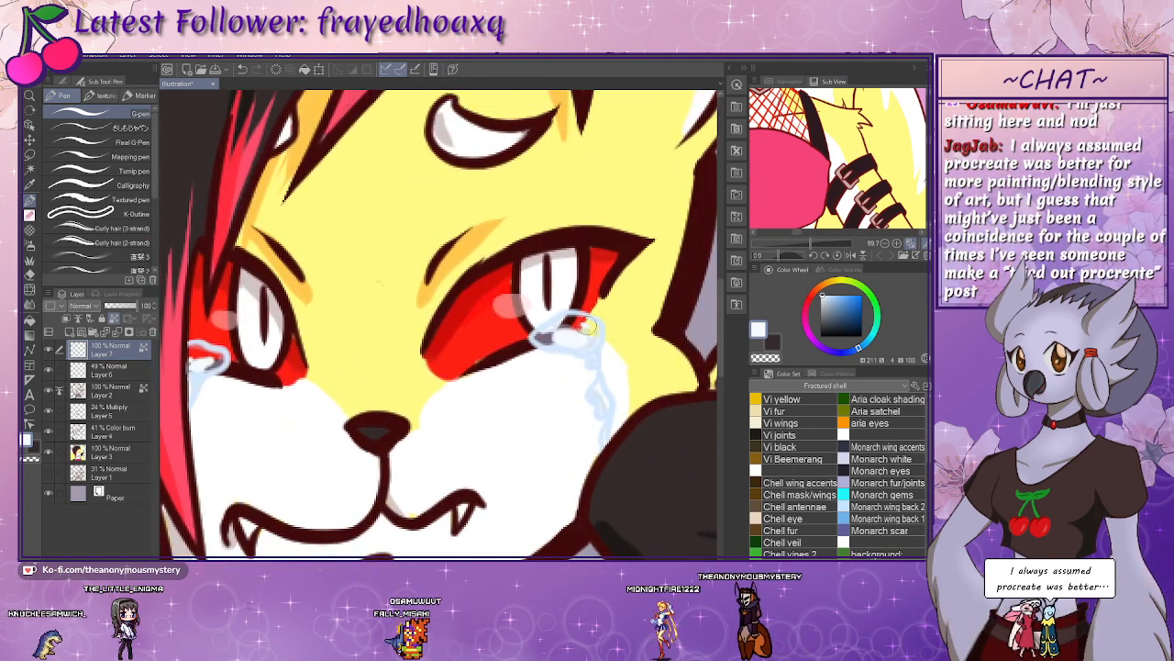
key(ctrl+minus)
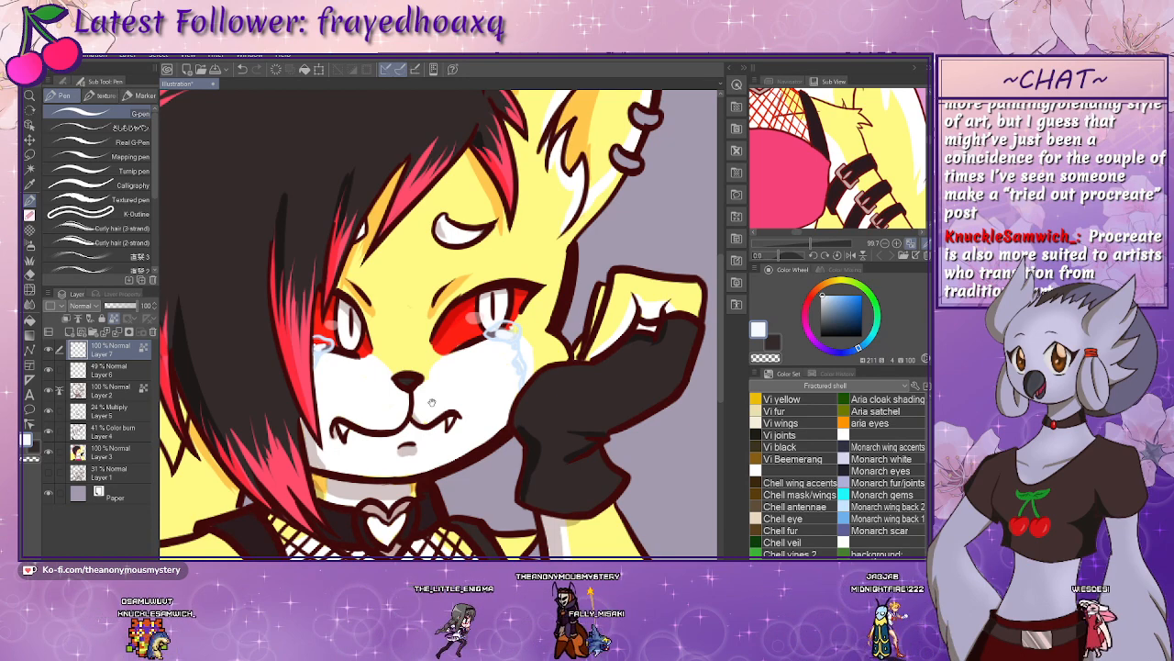
mouse_move(432, 401)
mouse_down()
mouse_move(411, 442)
mouse_move(420, 401)
mouse_up()
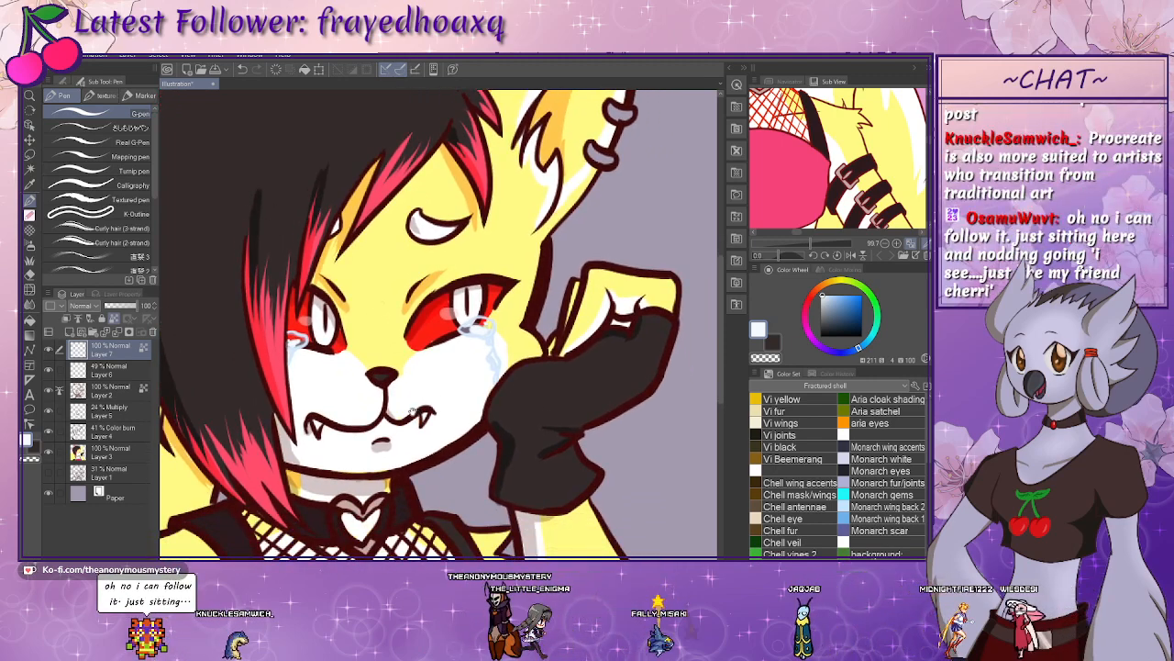
- Paint a translucent near-white fill inside the tears at both eyes on a separate layer at 49% opacity
drag(413, 412, 387, 392)
drag(435, 471, 440, 328)
drag(337, 410, 434, 499)
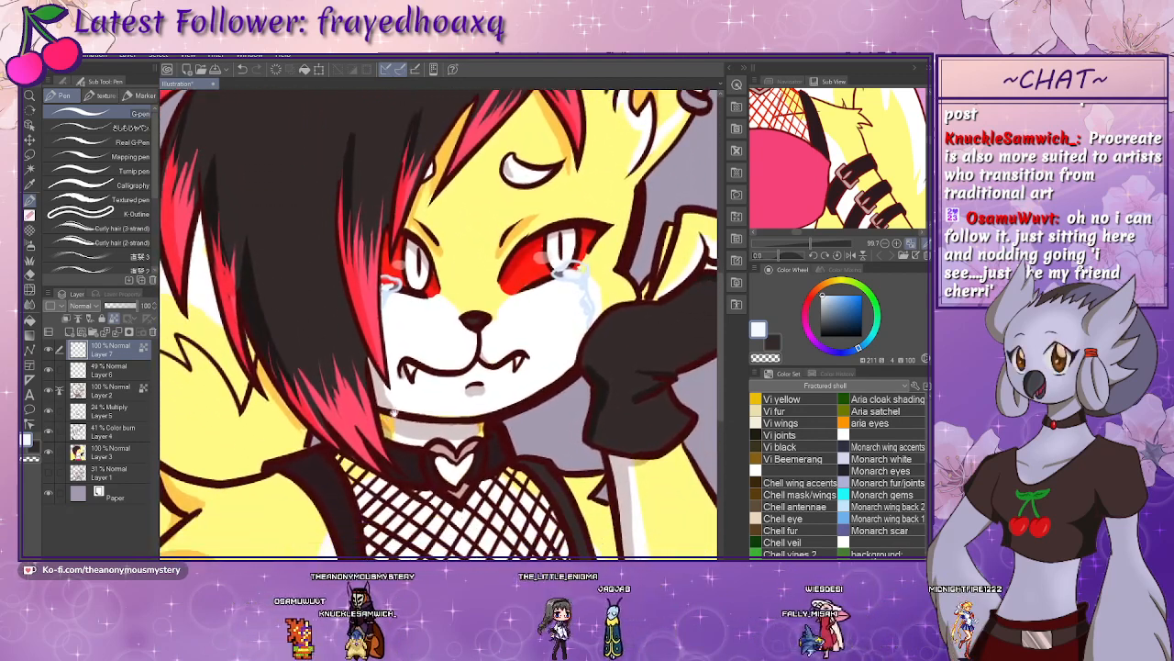
drag(450, 416, 439, 461)
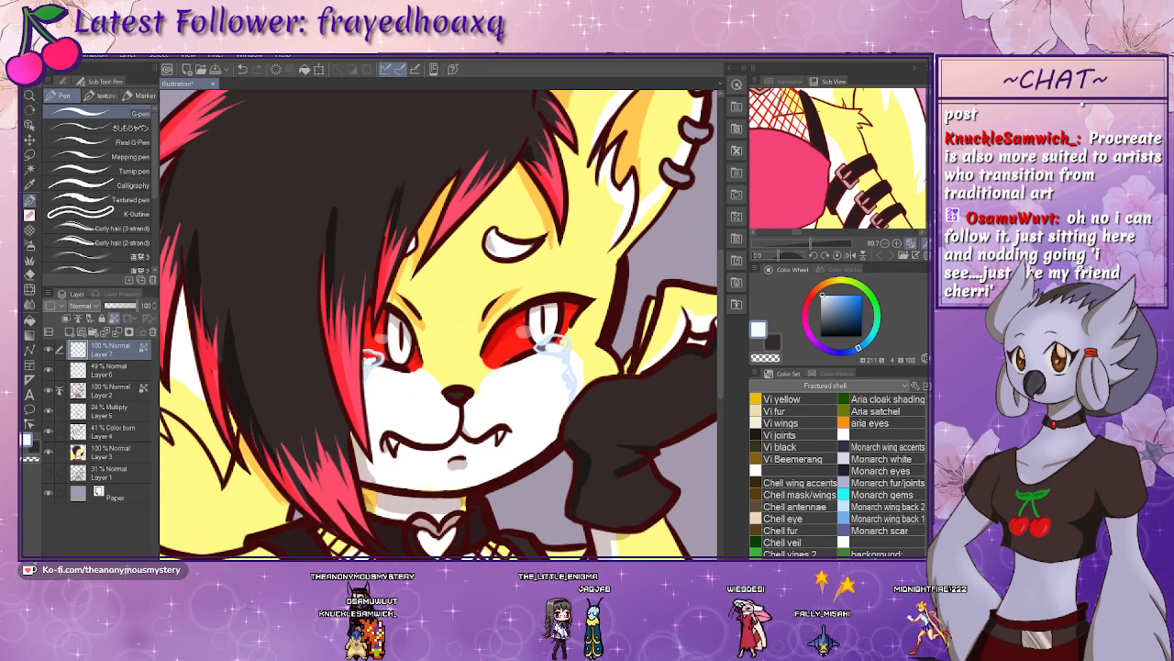
key(ctrl+plus)
drag(426, 436, 197, 445)
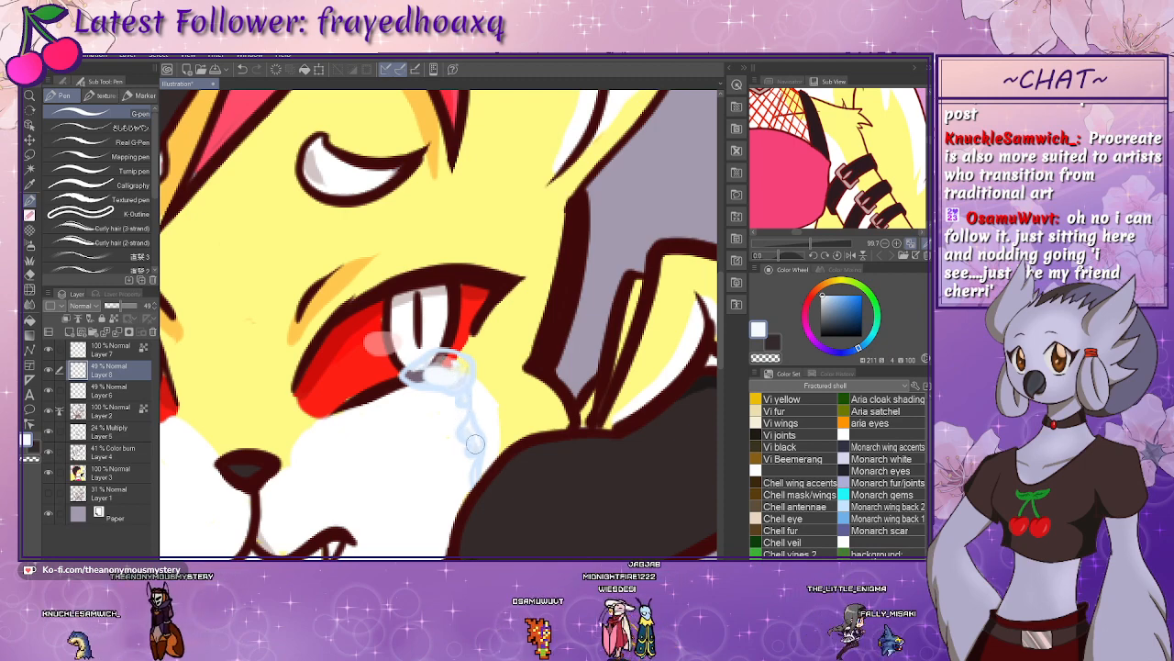
drag(388, 448, 568, 403)
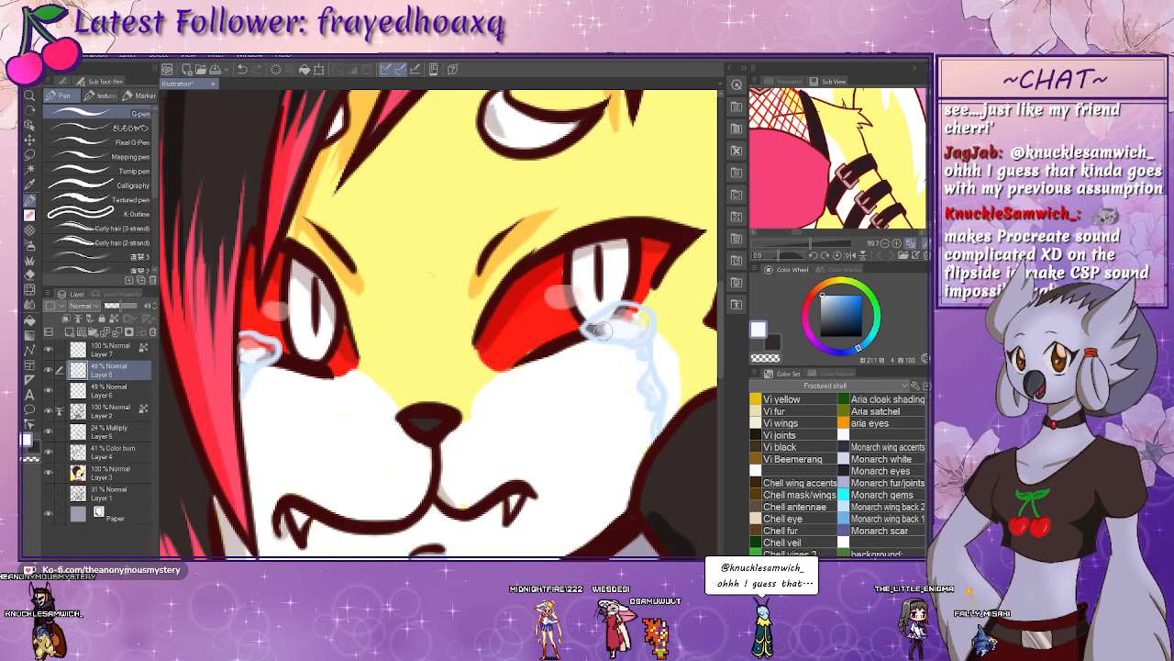
drag(598, 330, 562, 405)
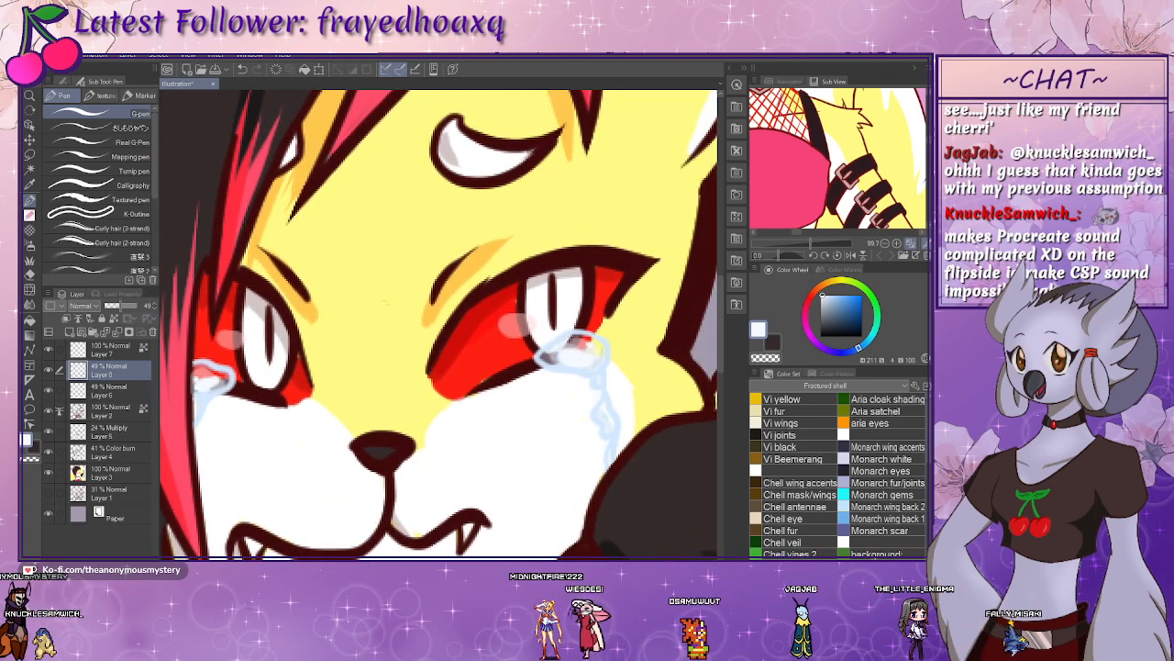
key(ctrl+minus)
key(ctrl+minus)
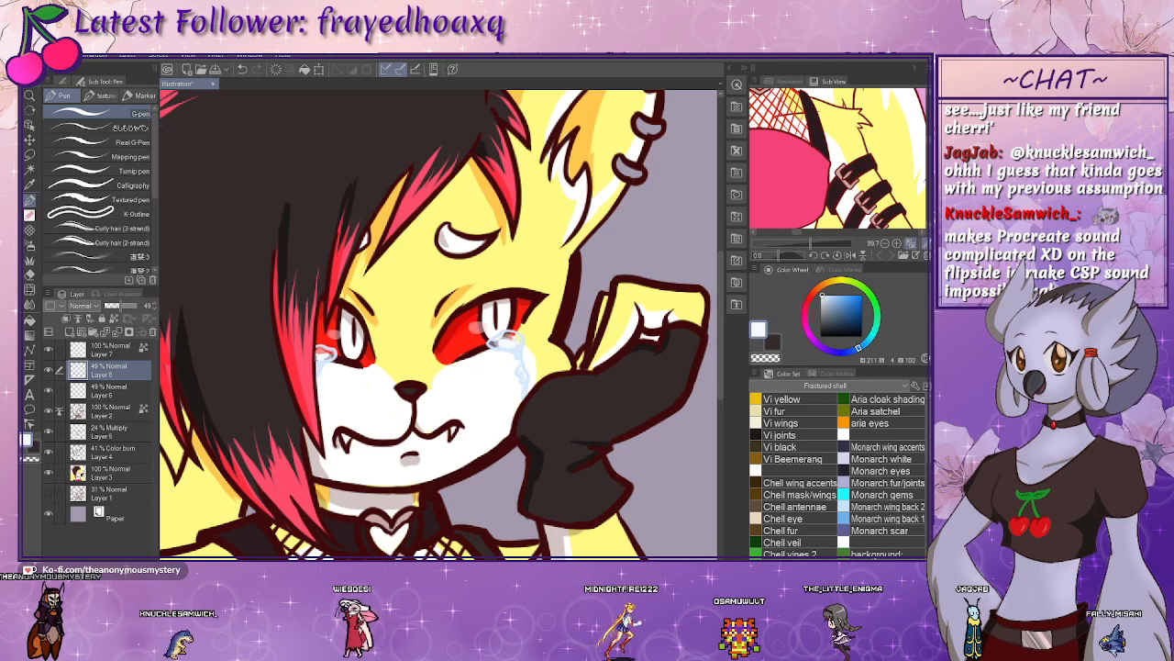
- Select the 24% Multiply layer, sample the dark outline colour beside the cheek, and select the 41% Color burn layer
drag(461, 411, 511, 420)
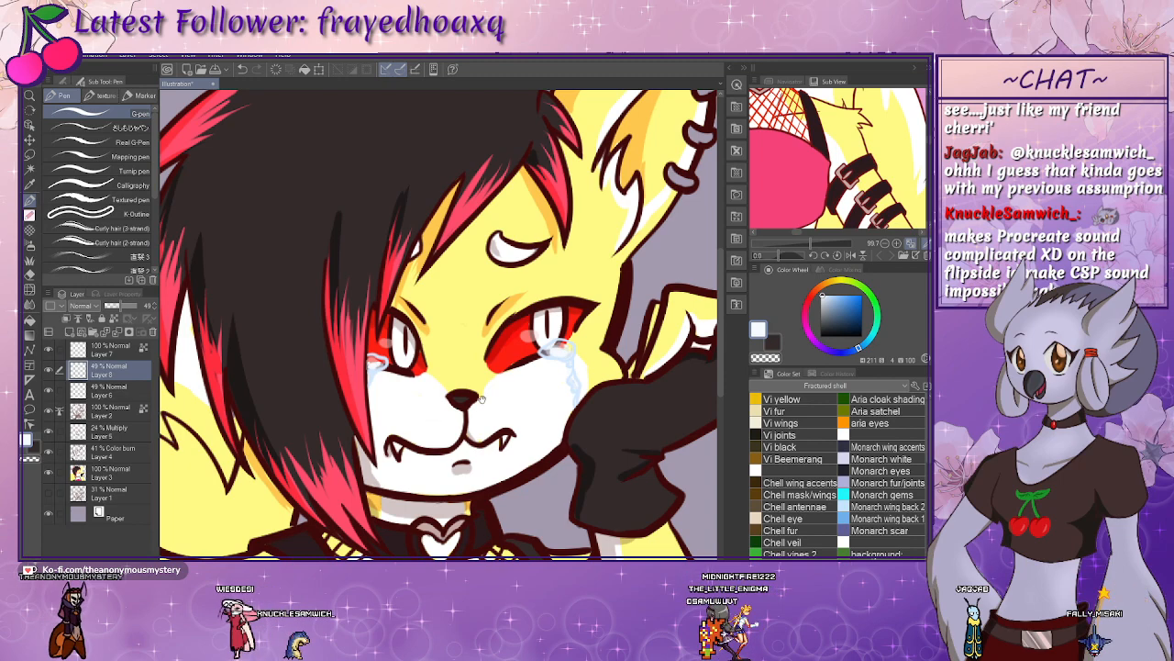
drag(460, 414, 412, 424)
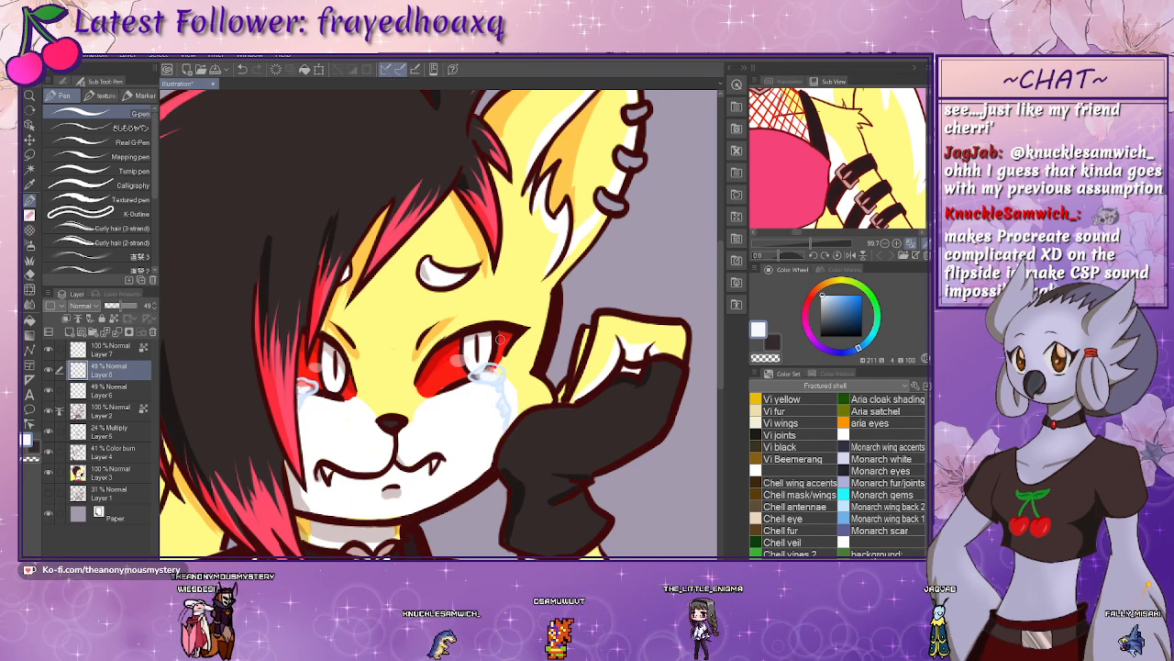
mouse_move(426, 317)
mouse_down()
mouse_move(445, 400)
mouse_move(487, 393)
mouse_move(490, 414)
mouse_up()
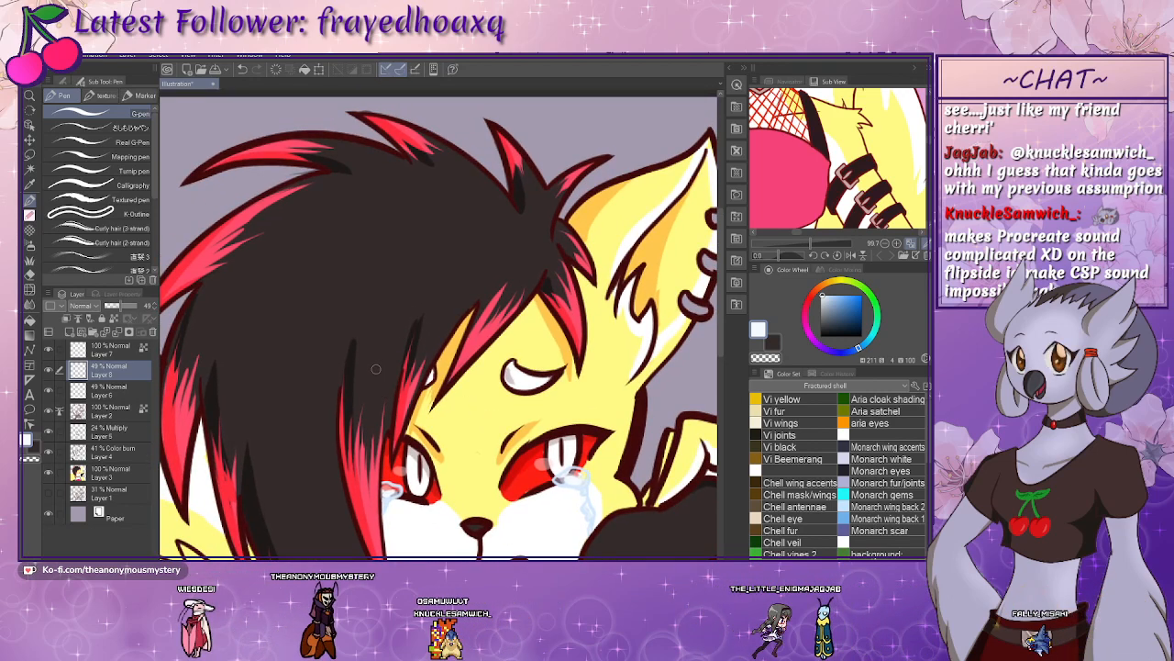
drag(502, 474, 483, 457)
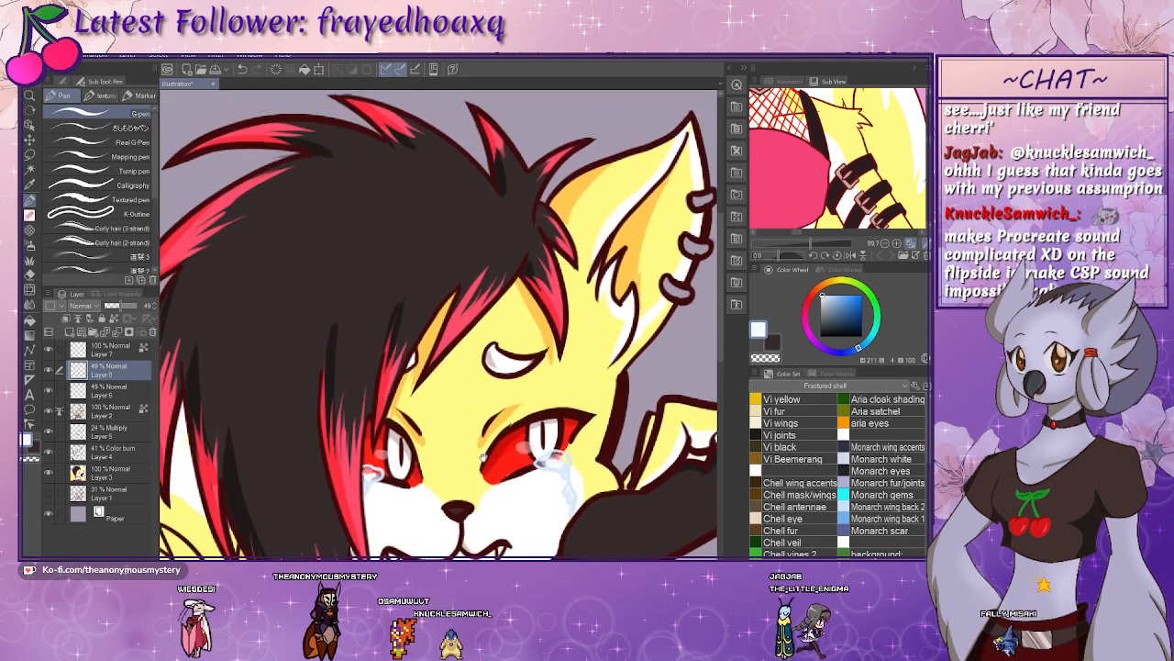
click(109, 408)
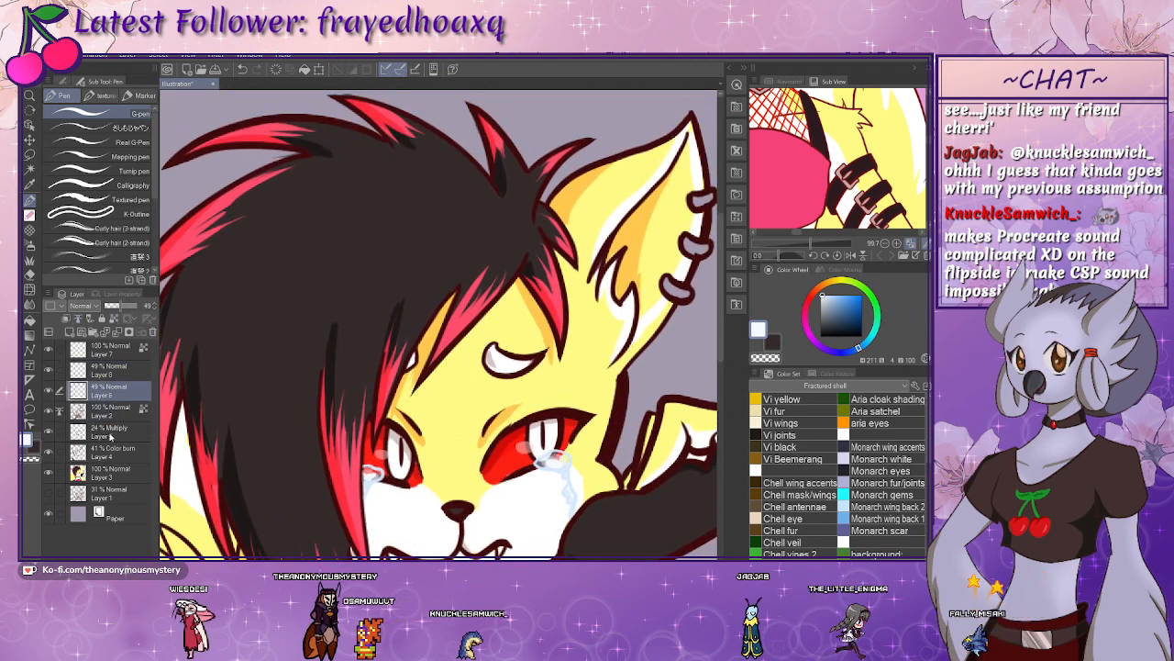
click(108, 431)
alt+click(614, 431)
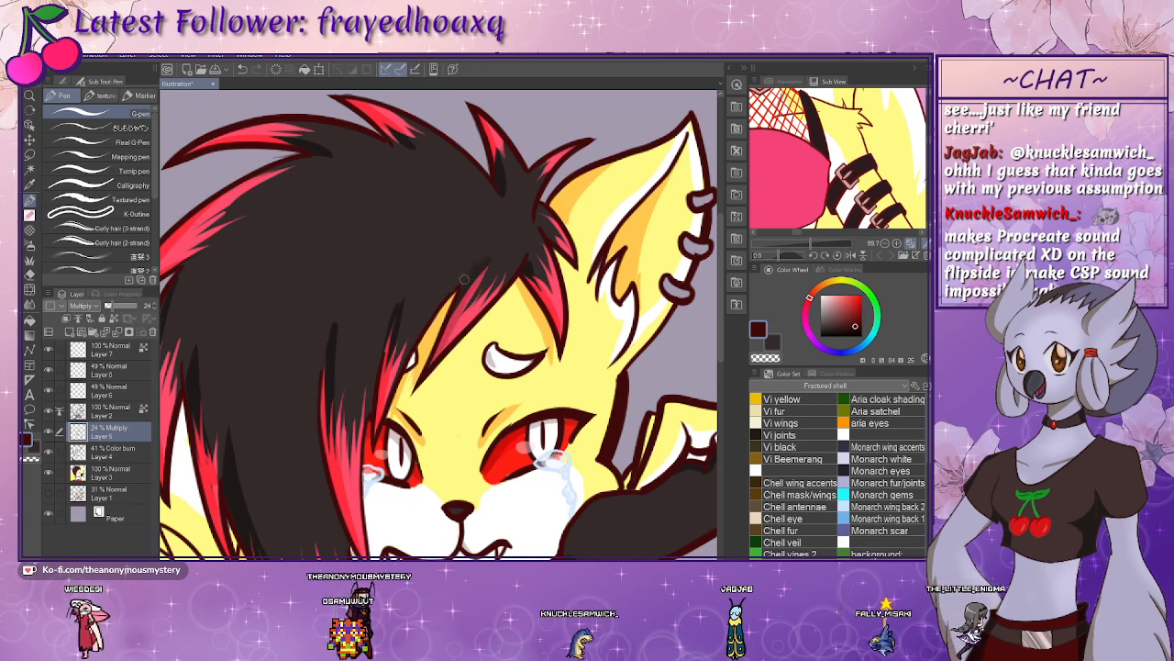
click(111, 457)
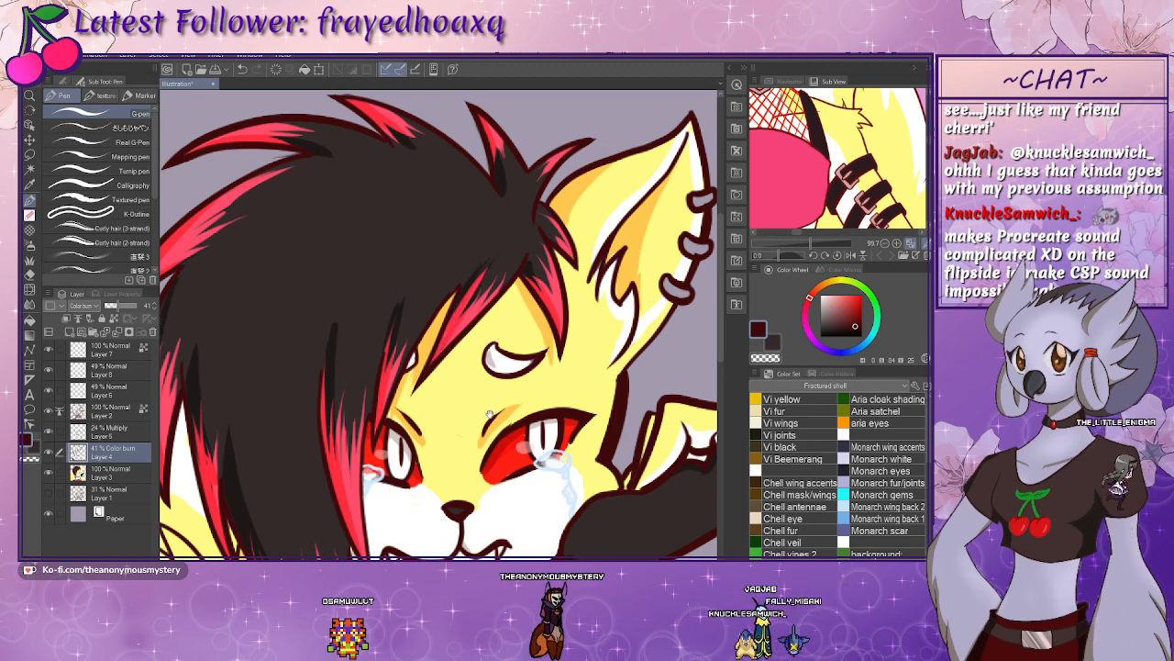
- Close the finished Fally cry illustration, the IMG_0070.png sketch and the Fractured Shell ch 1 pg 4 document
drag(475, 372, 446, 290)
key(ctrl+space)
drag(460, 362, 512, 365)
click(448, 361)
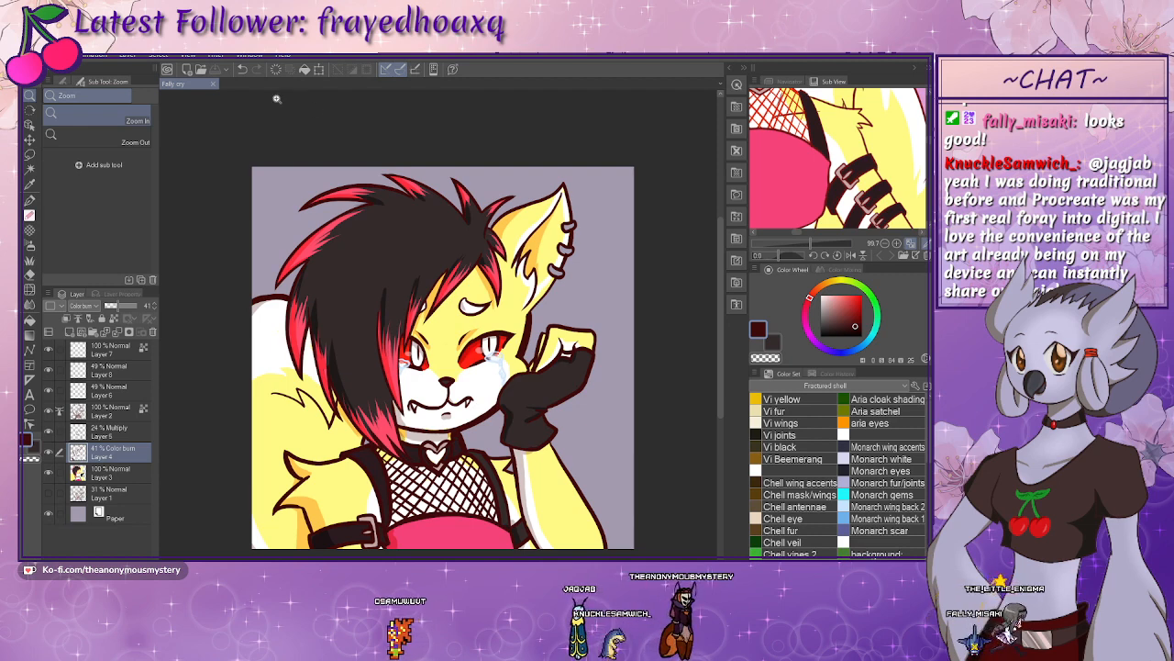
click(213, 83)
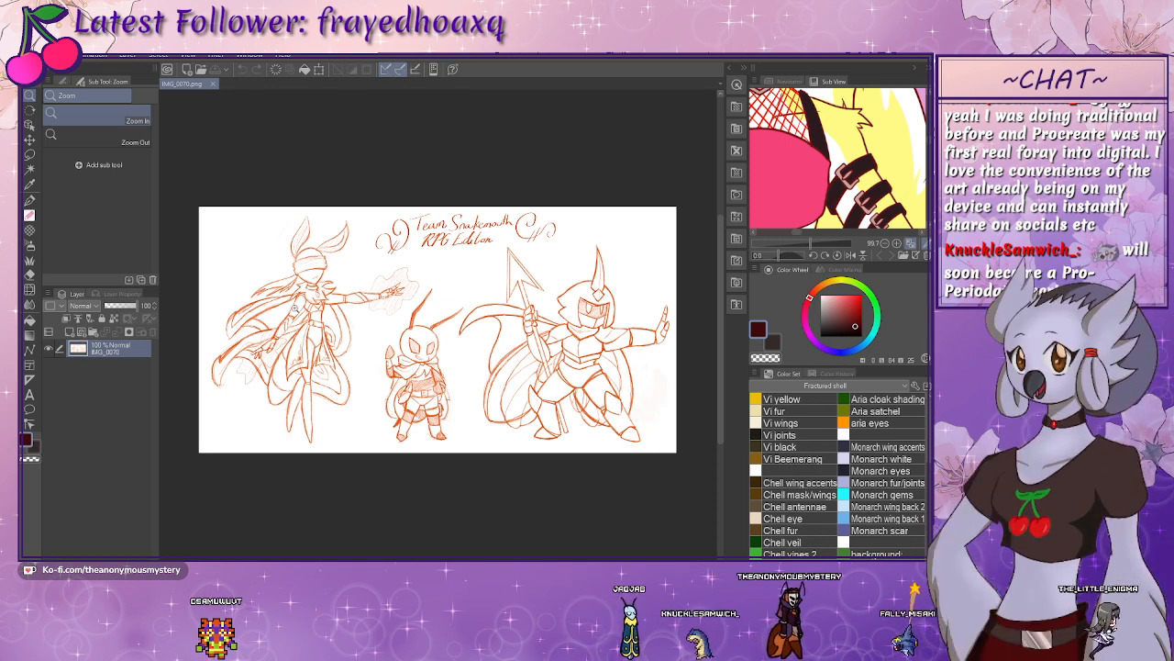
click(212, 85)
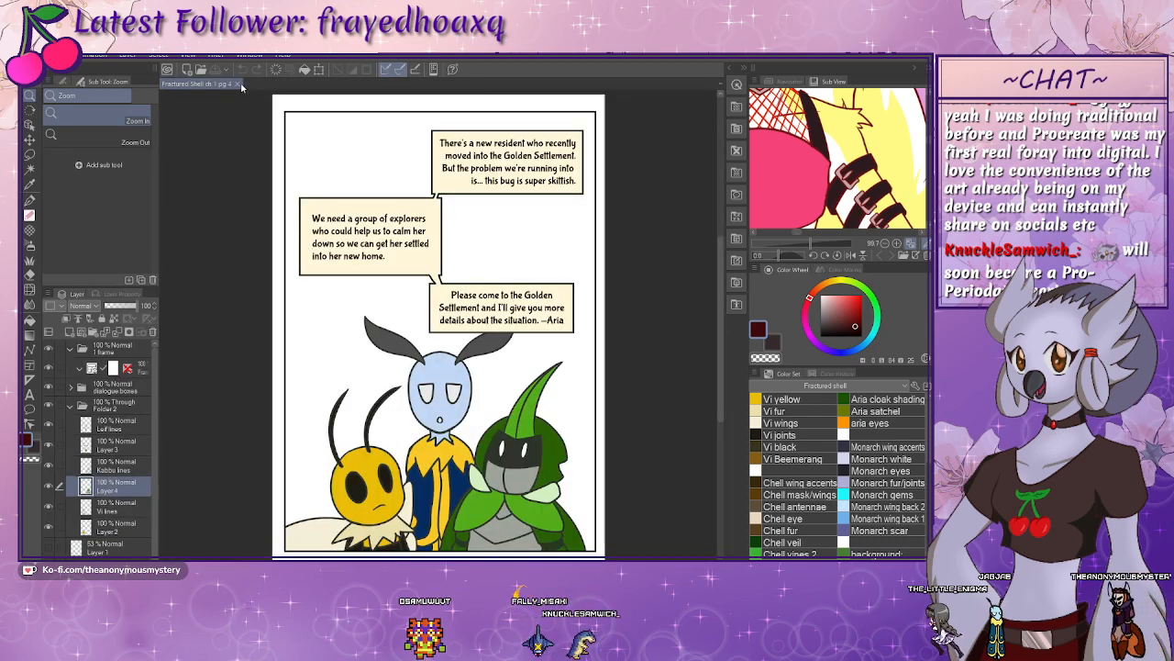
click(240, 84)
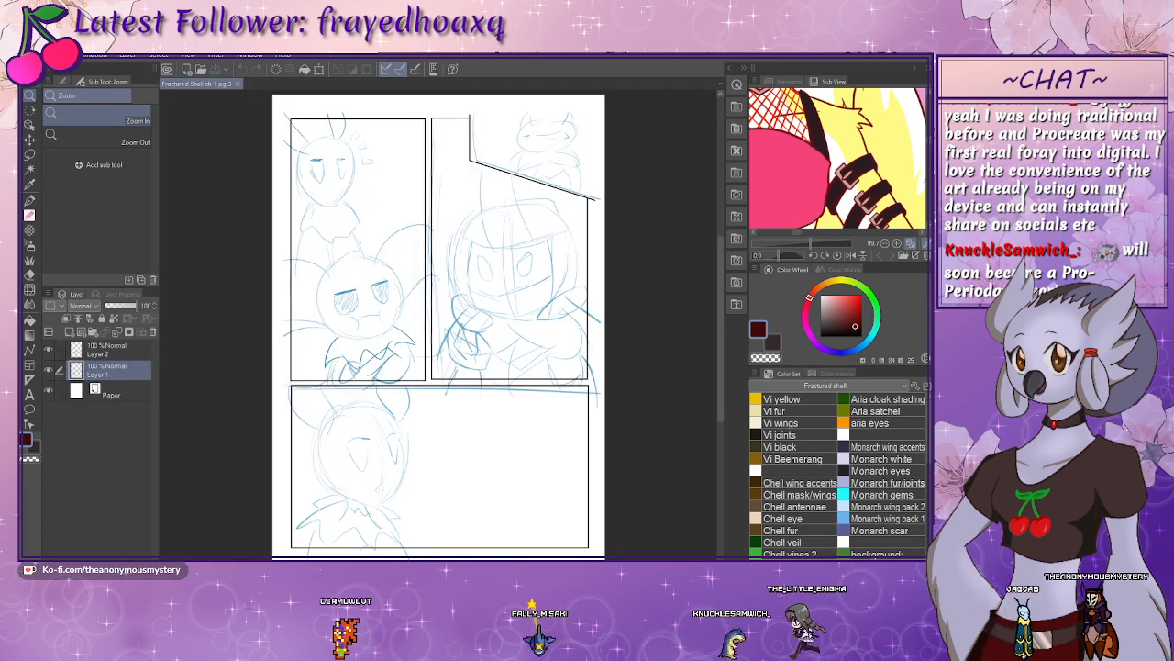
- Toggle Layer 2's visibility to check its contents, lock Layer 2, and make Layer 1 the active layer
drag(524, 419, 504, 440)
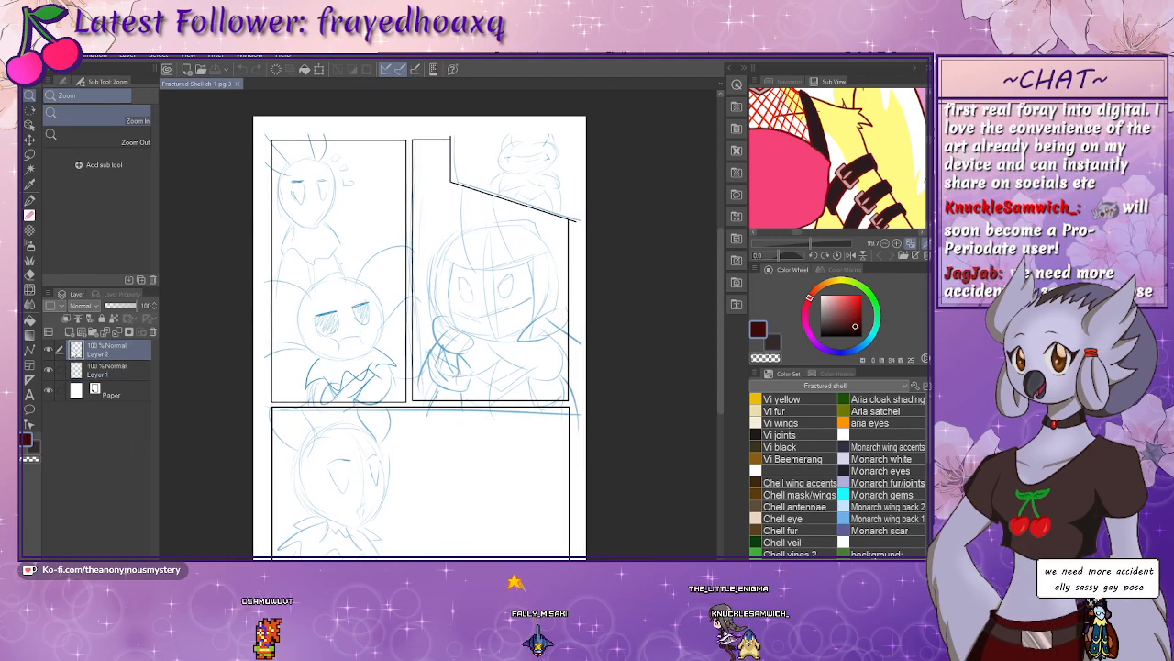
click(50, 350)
click(50, 350)
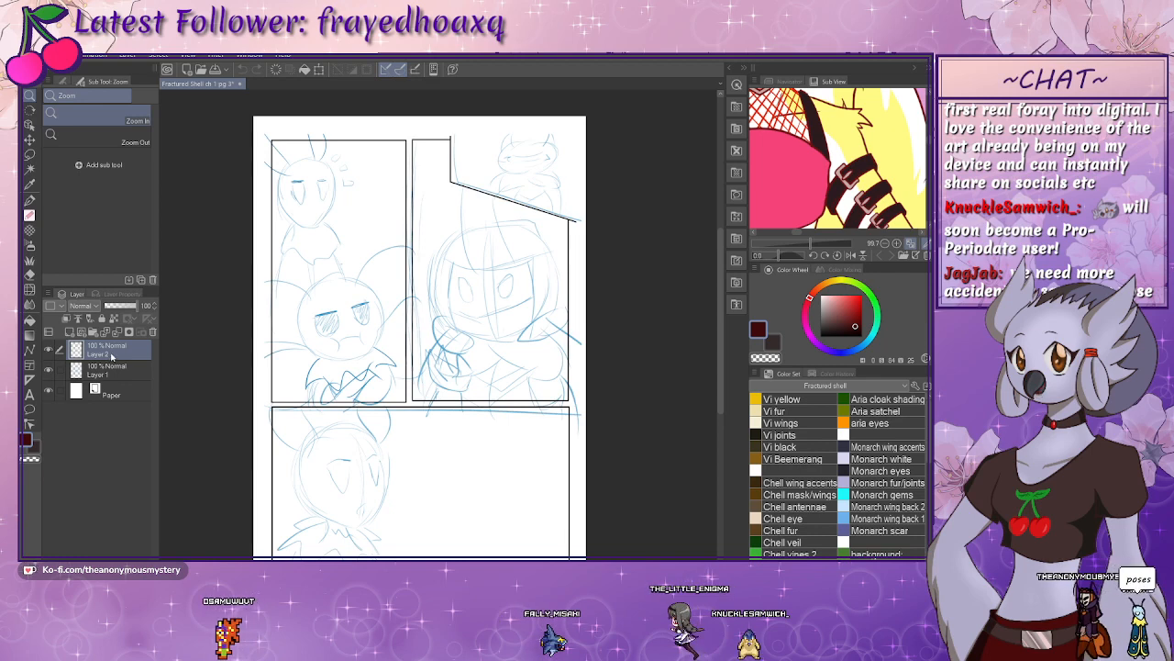
click(108, 320)
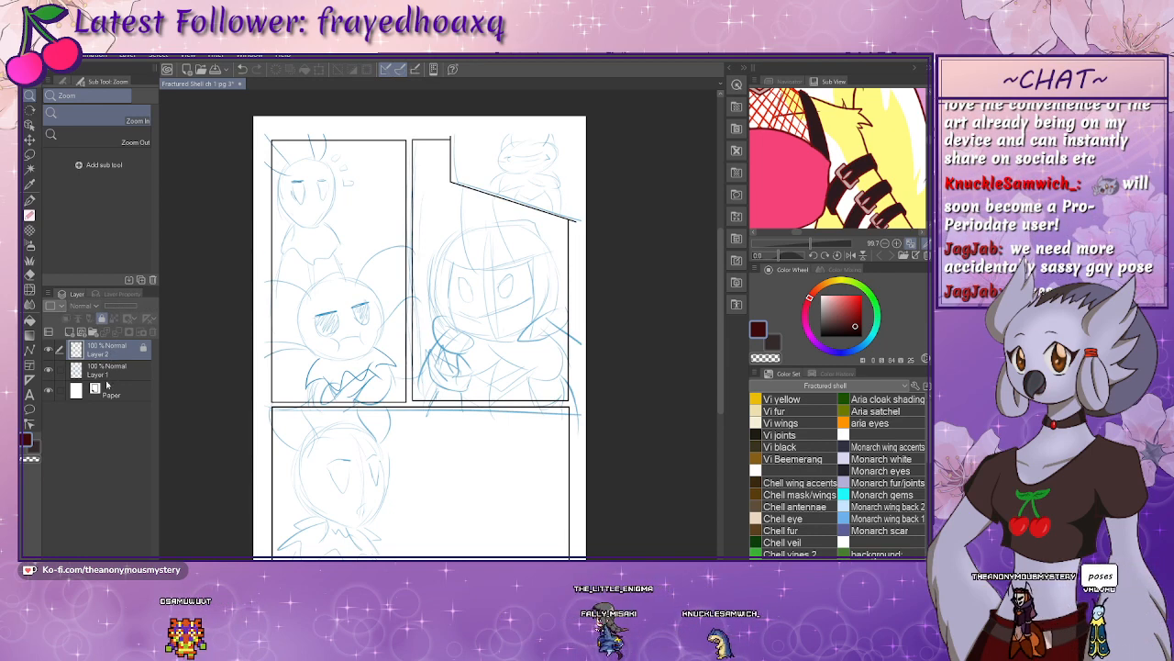
click(106, 371)
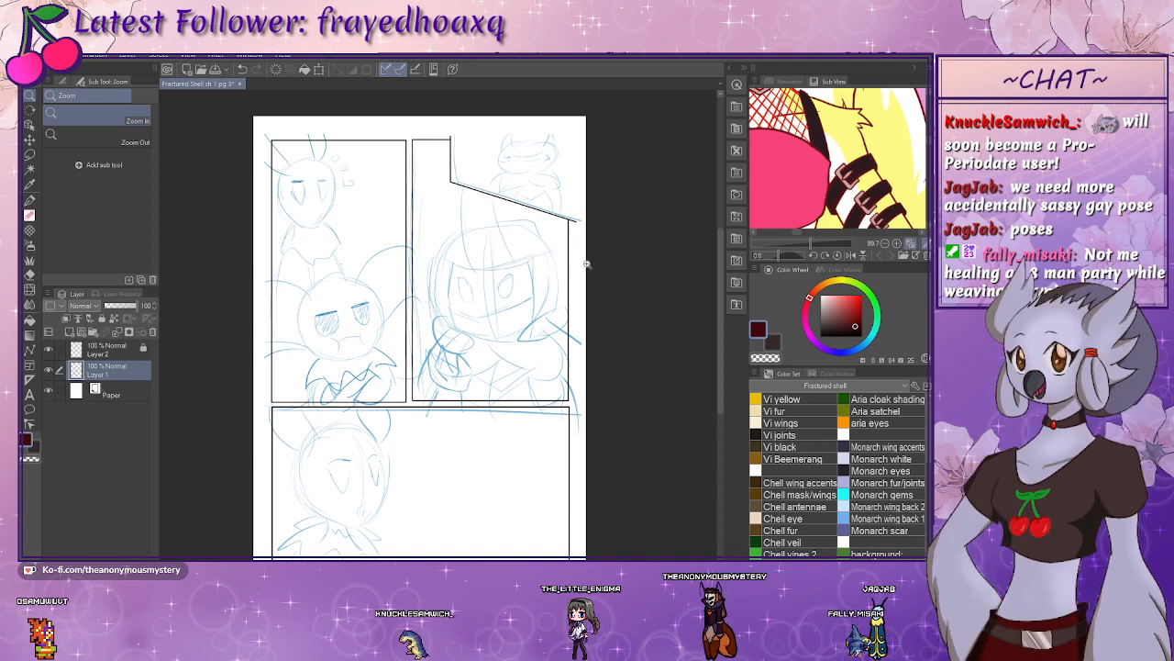
- Set up the G-pen for inking with the dark "lines" colour of the Fractured shell set and a brush size of 40
click(30, 199)
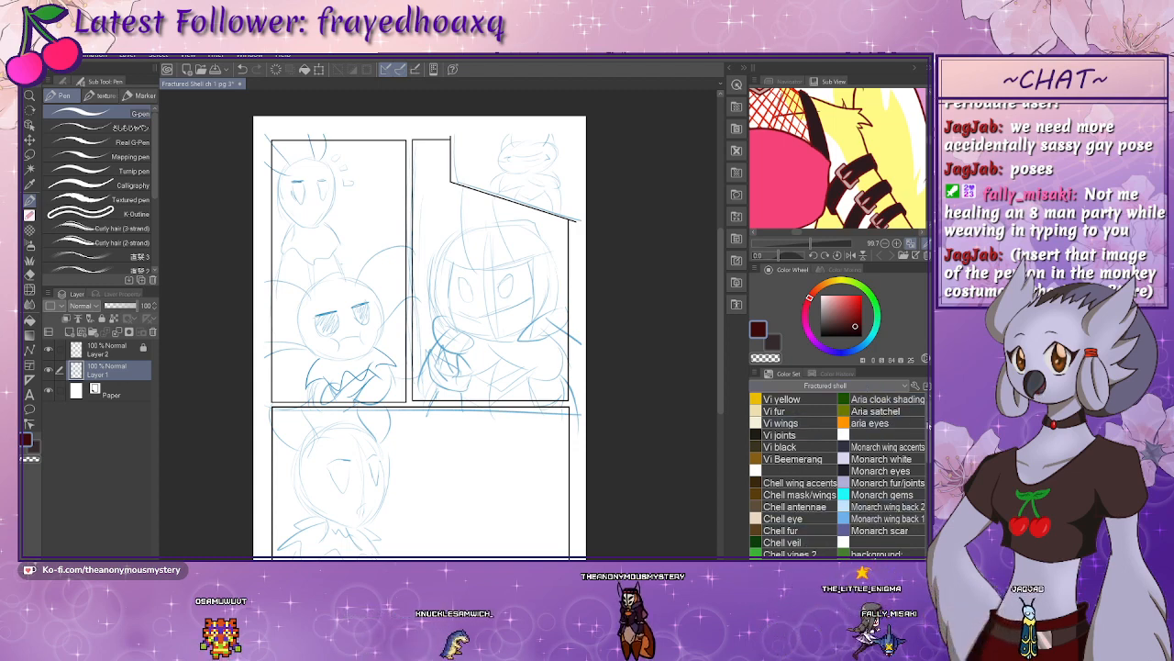
scroll(920, 528, down, 5)
click(867, 451)
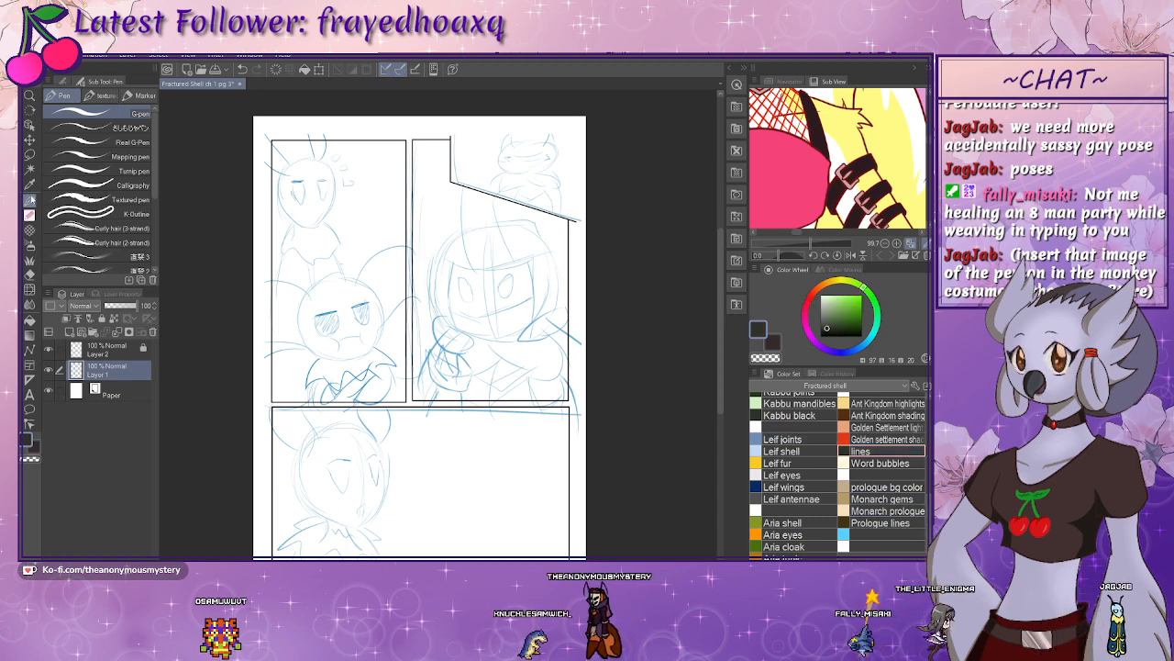
click(70, 80)
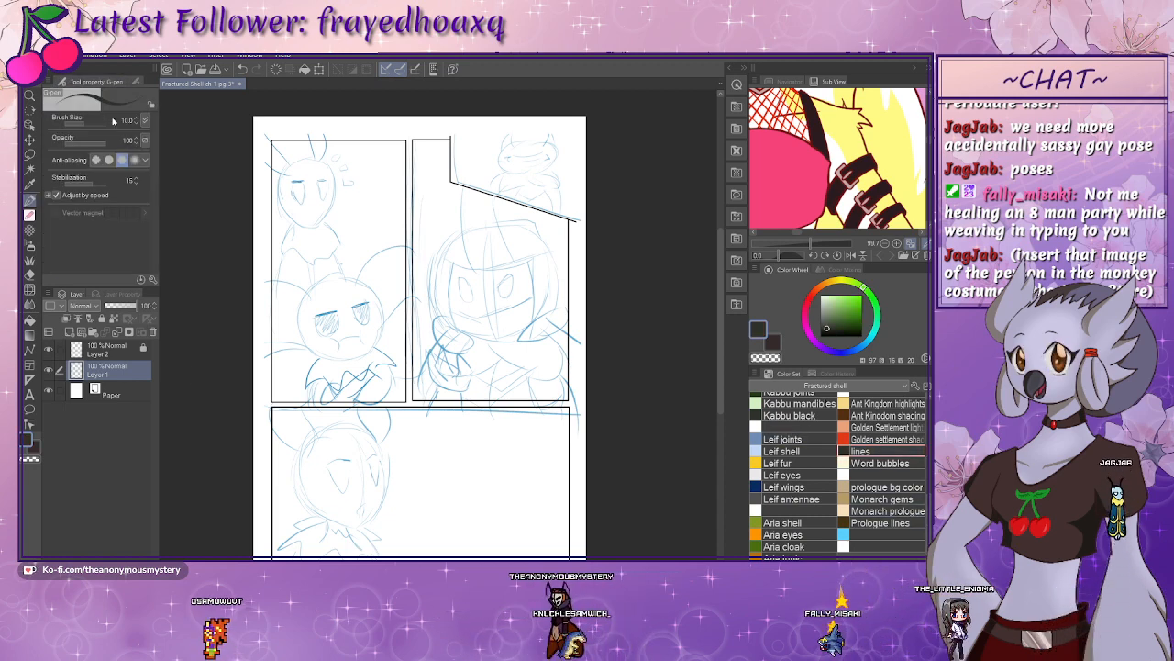
click(127, 121)
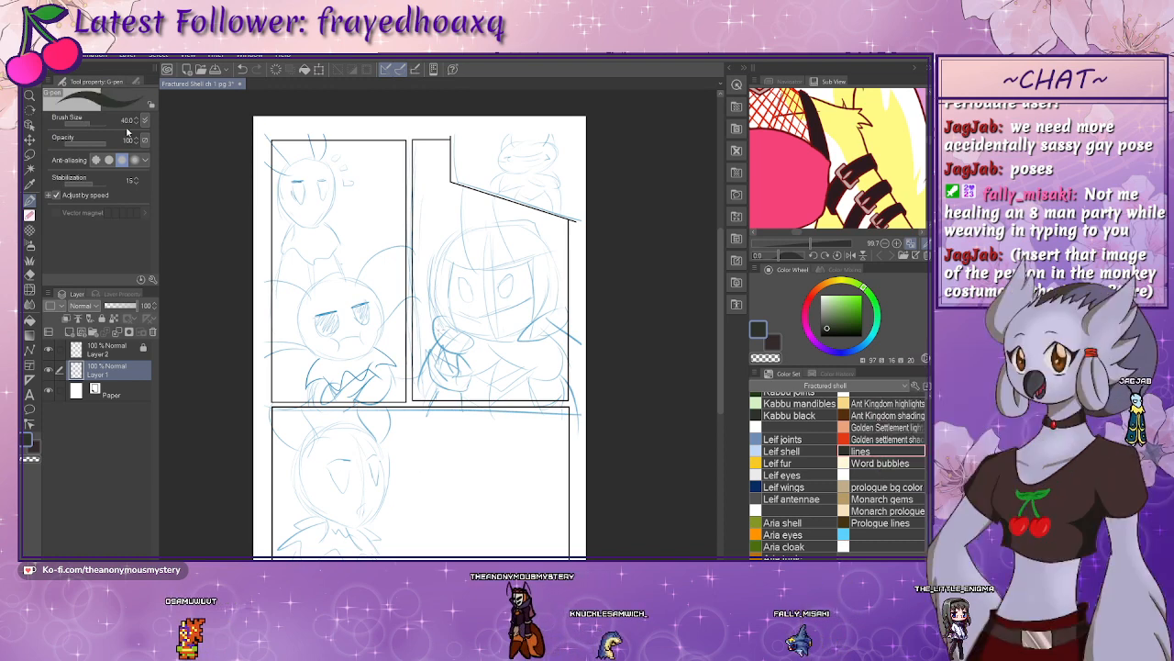
text(40)
key(Return)
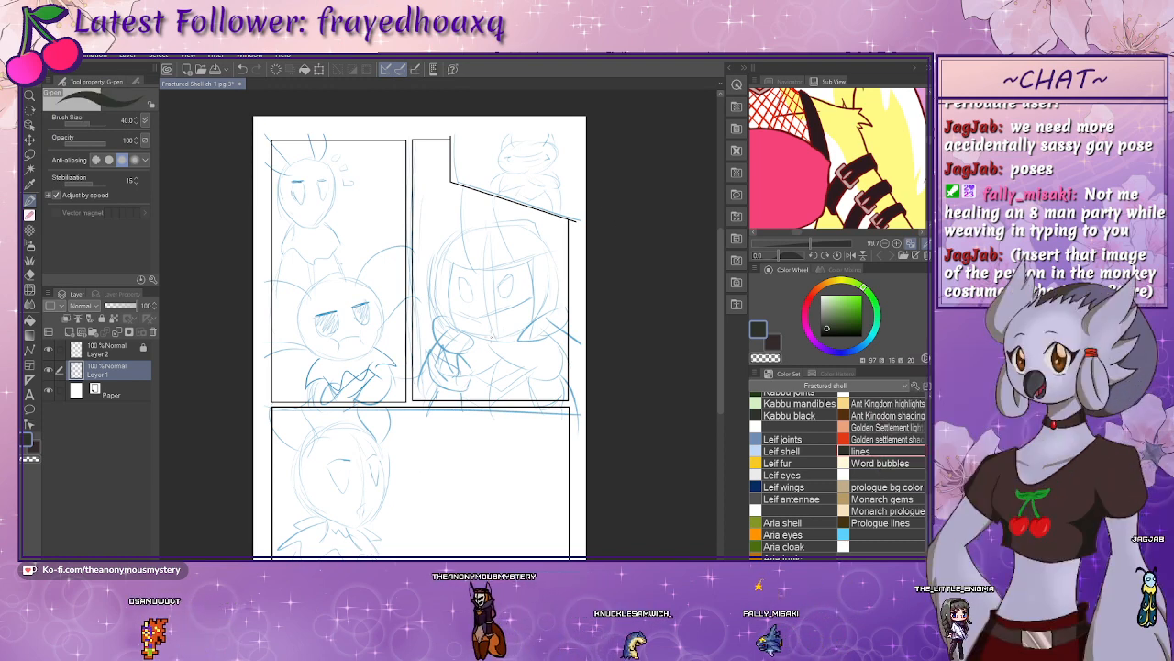
- Ink the jagged fur collar of the character in the page's bottom panel, following the blue sketch
drag(372, 456, 377, 344)
scroll(378, 344, up, 2)
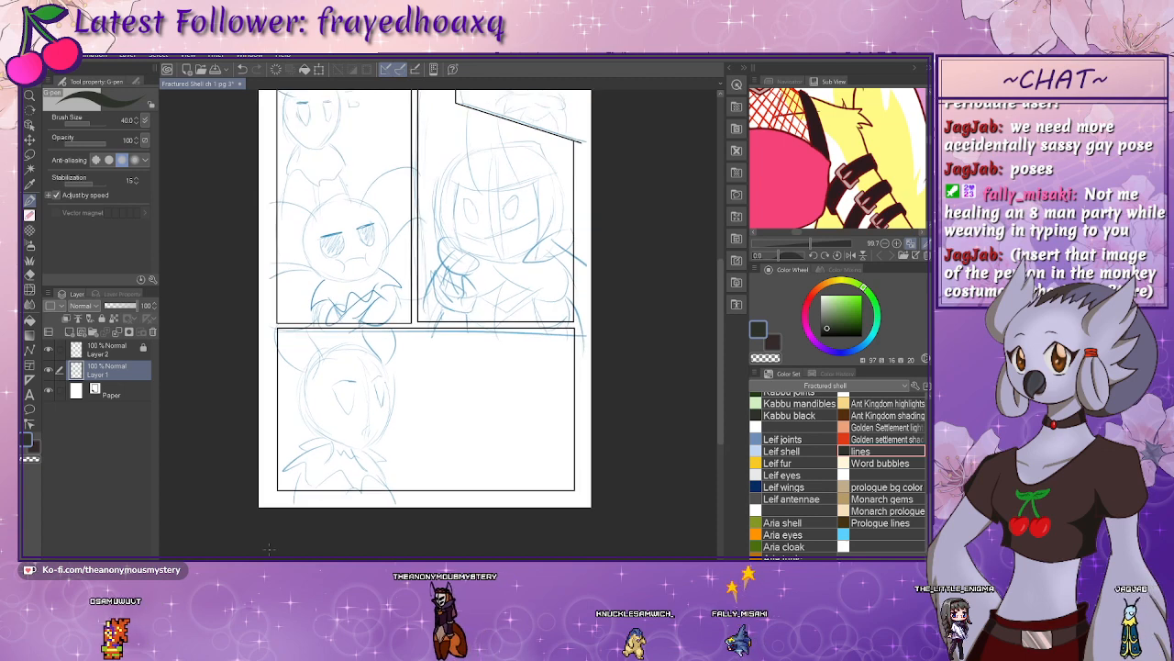
drag(349, 412, 345, 382)
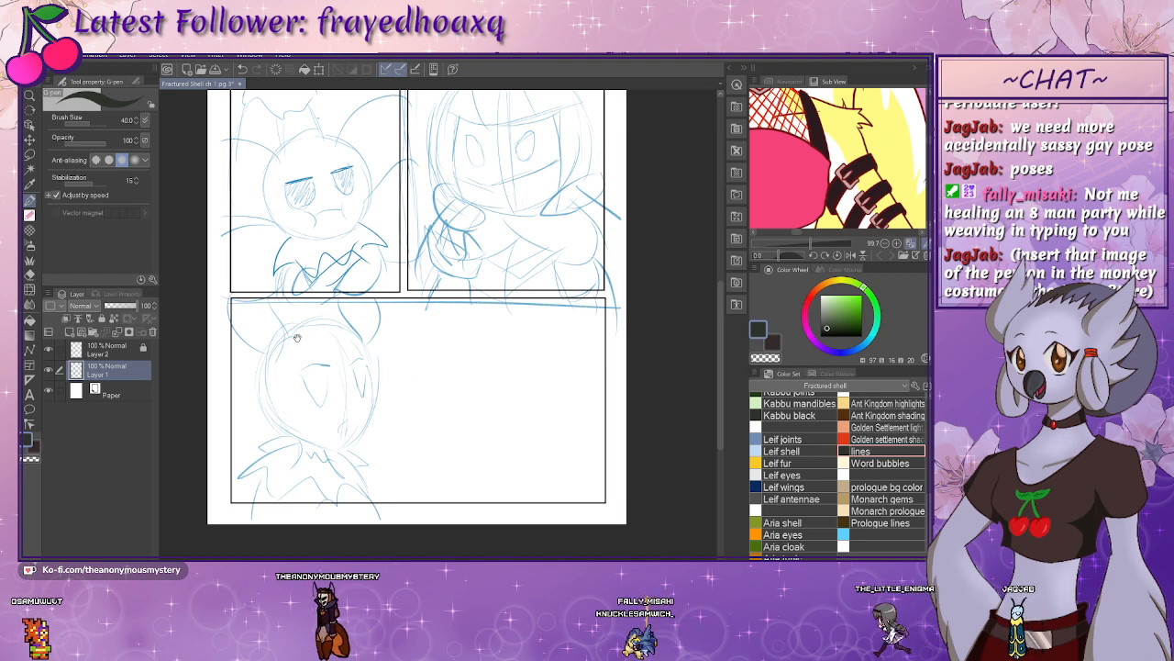
drag(304, 338, 303, 298)
mouse_move(301, 412)
mouse_down()
mouse_move(336, 424)
mouse_move(341, 471)
mouse_move(362, 445)
mouse_move(346, 423)
mouse_move(370, 433)
mouse_move(356, 436)
mouse_up()
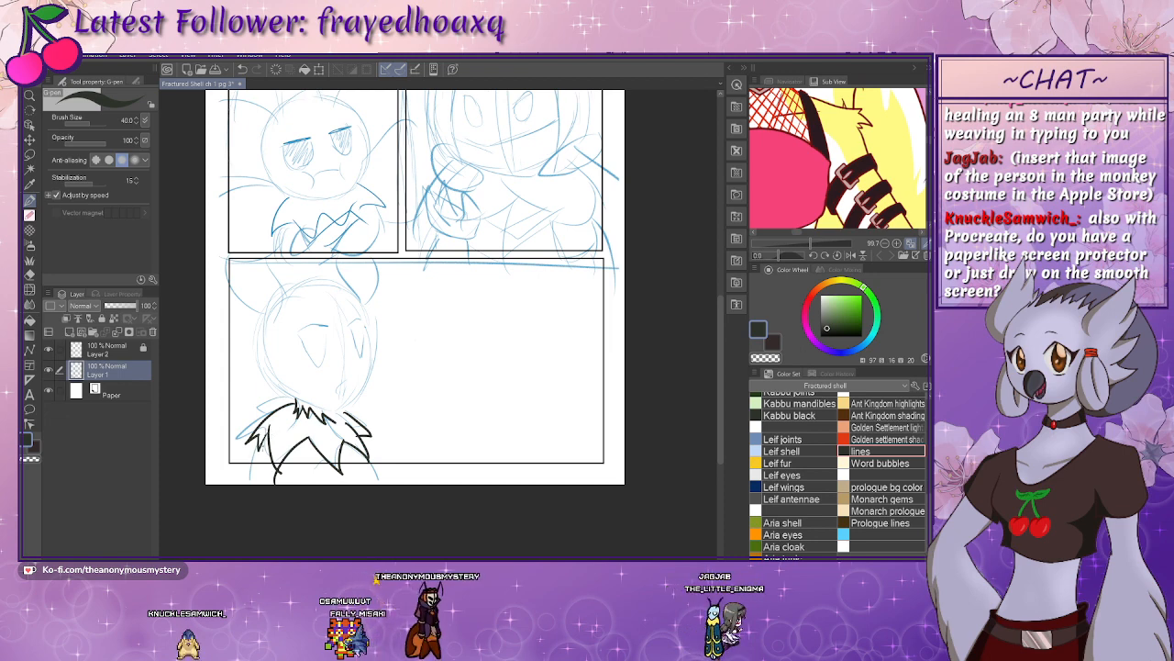
drag(256, 438, 244, 474)
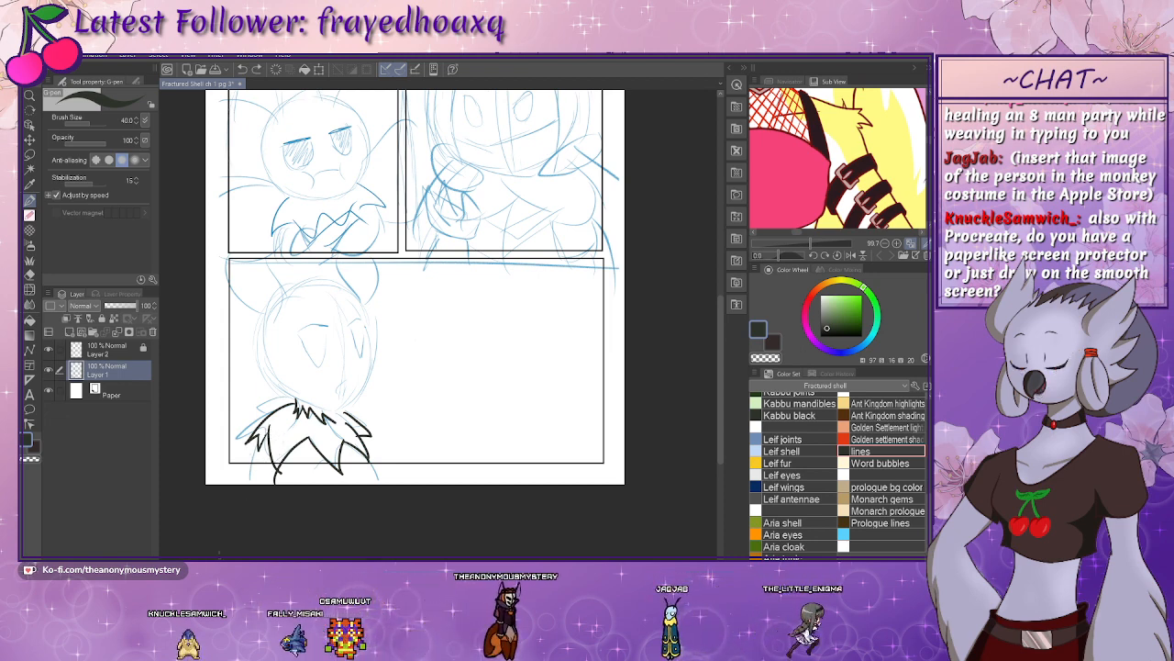
- Erase the parts of the inked collar points that extend below the panel's bottom border
key(ctrl+plus)
mouse_move(261, 517)
mouse_down()
mouse_move(530, 356)
mouse_move(523, 375)
mouse_up()
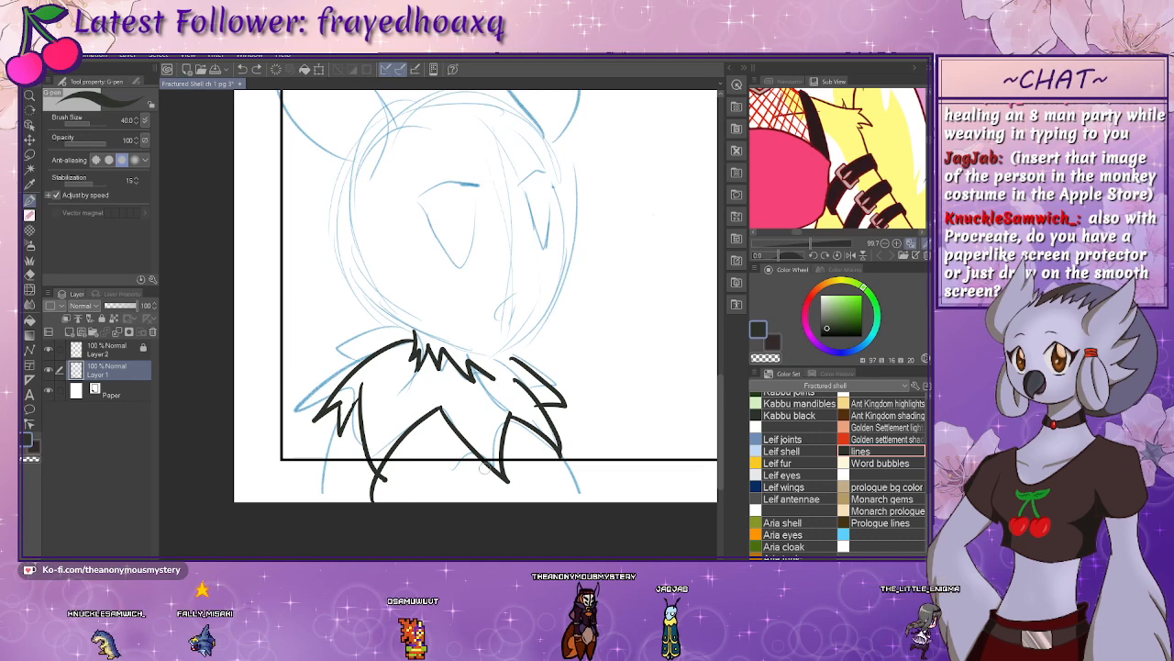
drag(476, 467, 511, 482)
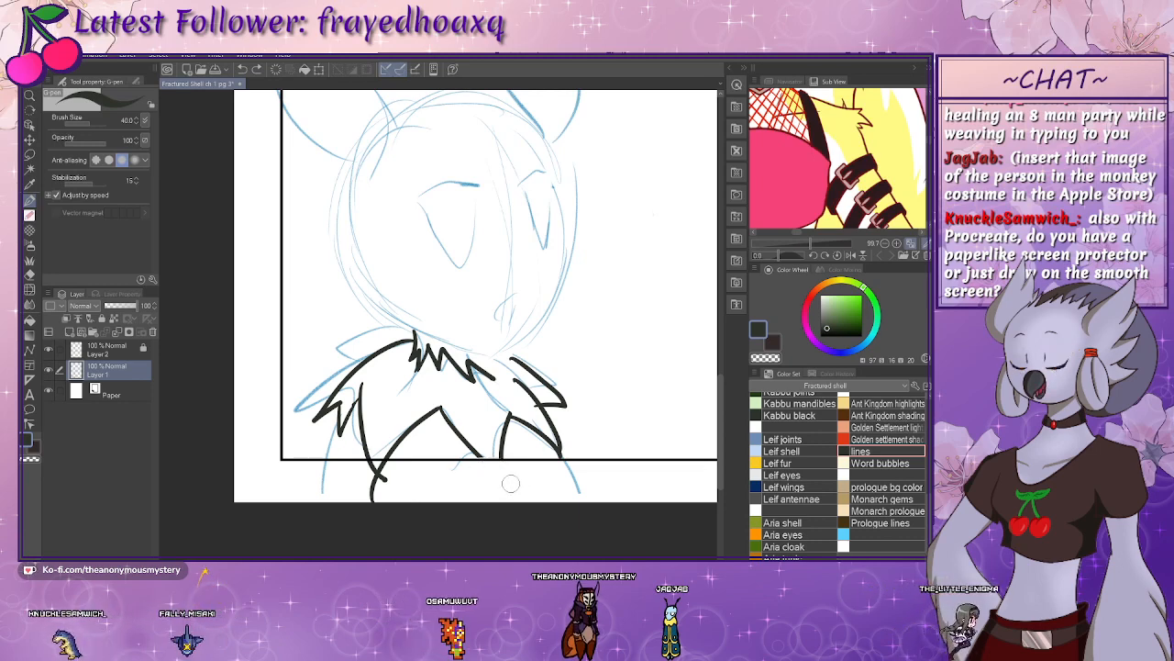
mouse_move(387, 475)
mouse_down()
mouse_move(372, 484)
mouse_move(368, 469)
mouse_up()
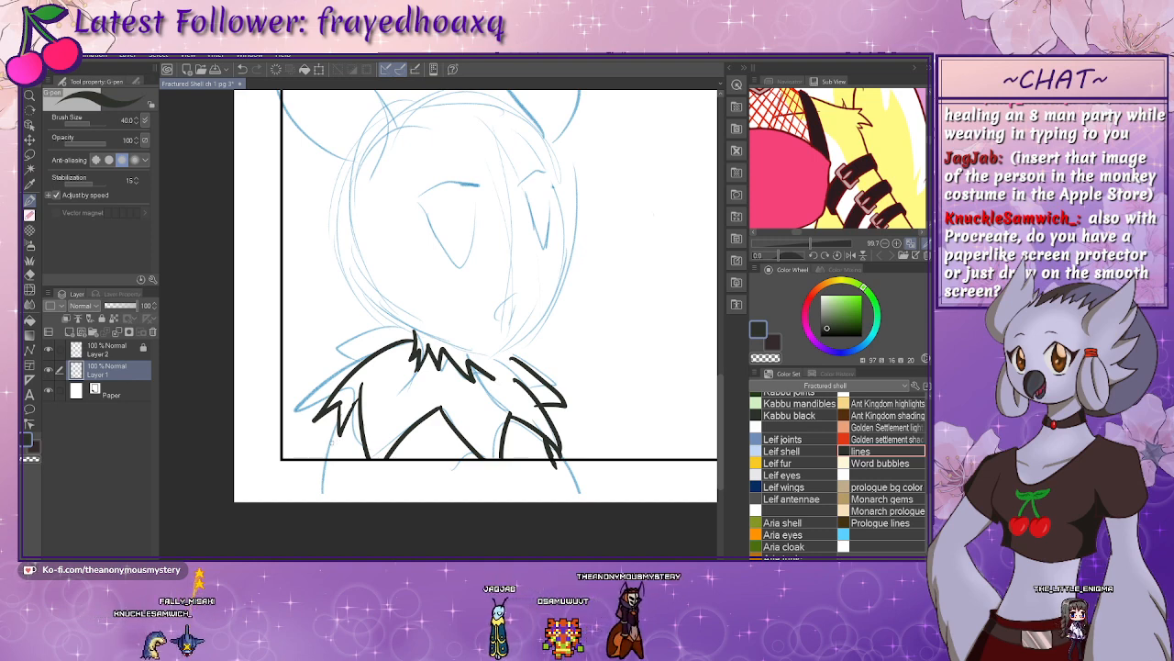
- Undo the erasing along the panel border and the ink strokes on the left half of the fur collar
mouse_move(345, 378)
mouse_down()
mouse_move(341, 415)
mouse_move(349, 402)
mouse_move(316, 425)
mouse_up()
key(ctrl+z)
key(ctrl+z)
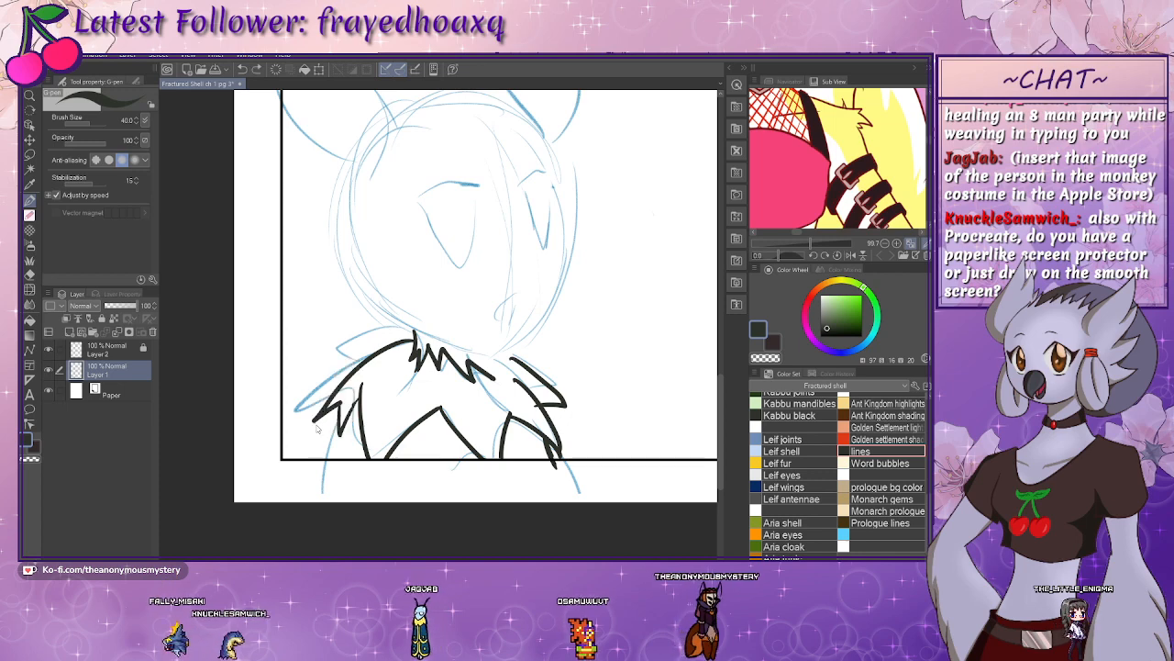
key(ctrl+z)
key(ctrl+z)
key(ctrl+z)
key(ctrl+z)
key(ctrl+z)
key(ctrl+z)
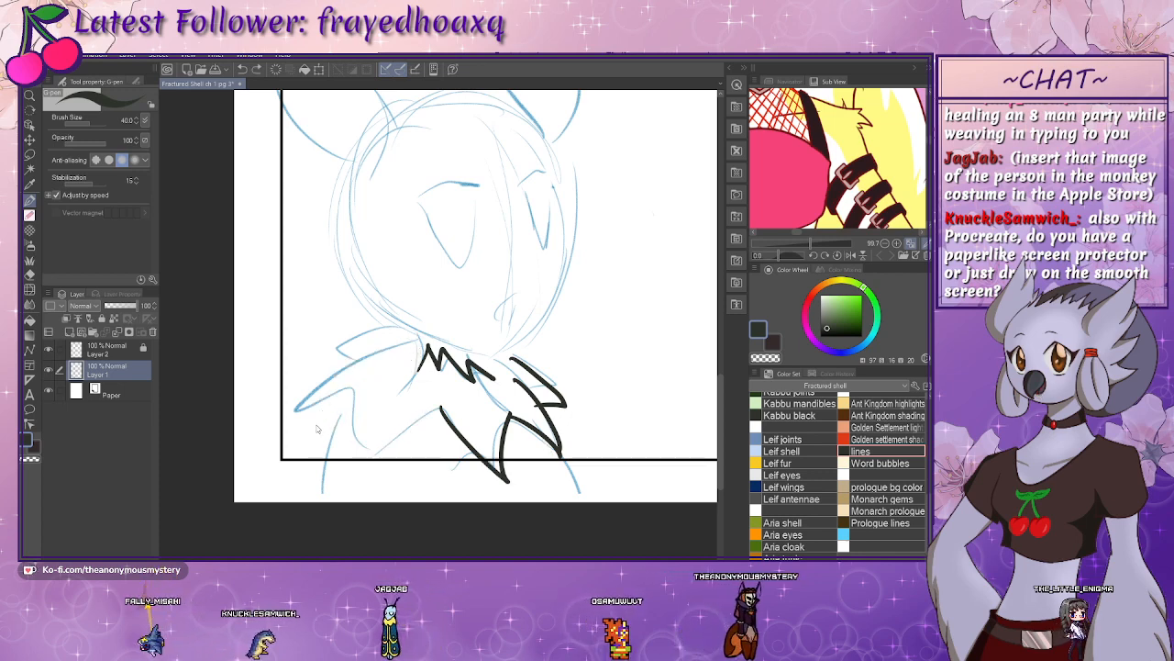
- Undo the remaining collar ink and set up a new inking layer above the sketch layer, fading the sketch to about half opacity
key(ctrl+z)
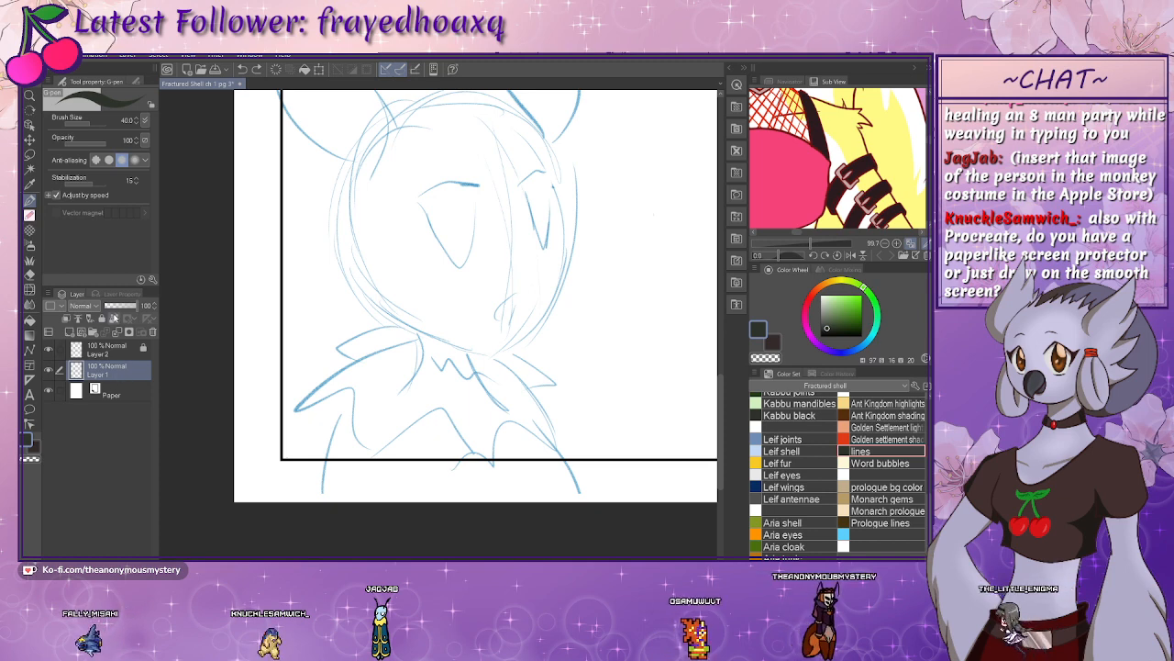
drag(138, 306, 121, 306)
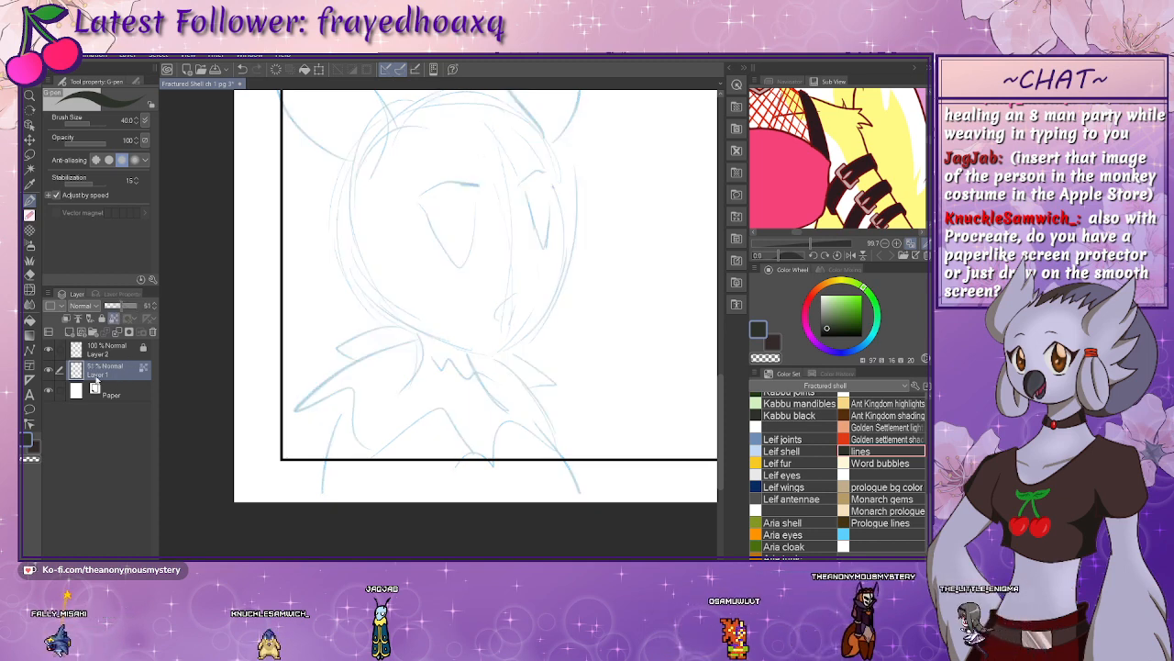
click(104, 327)
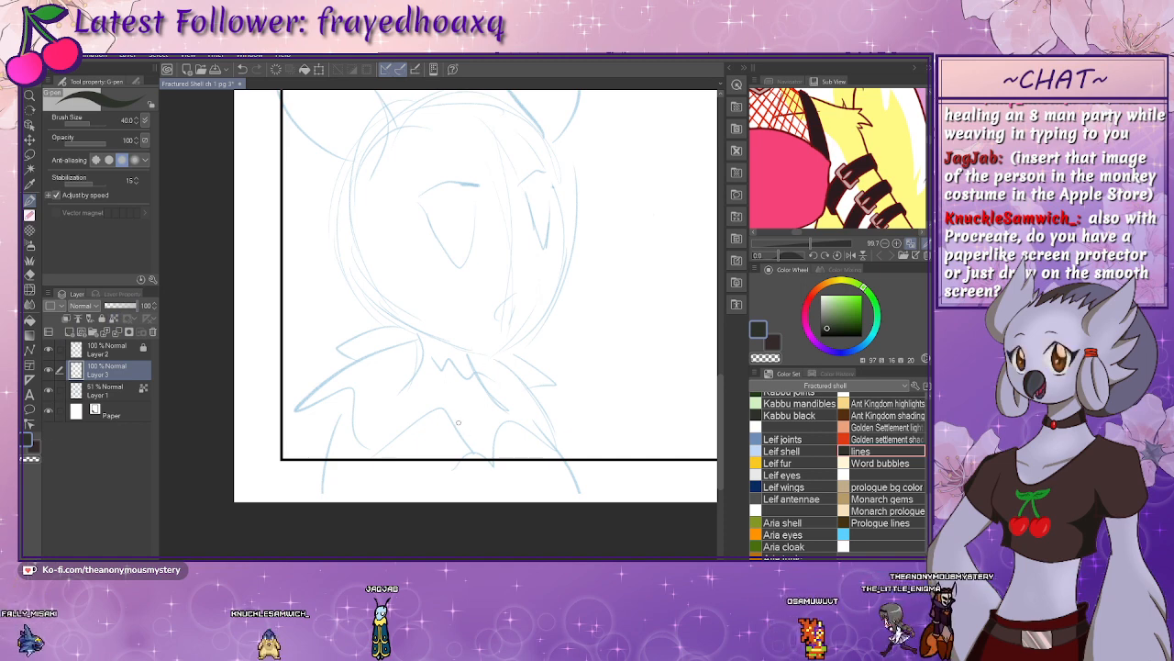
- Ink the large jagged points along the collar's lower edge and the small zigzag fur line under the character's chin
drag(446, 408, 498, 476)
drag(506, 414, 498, 477)
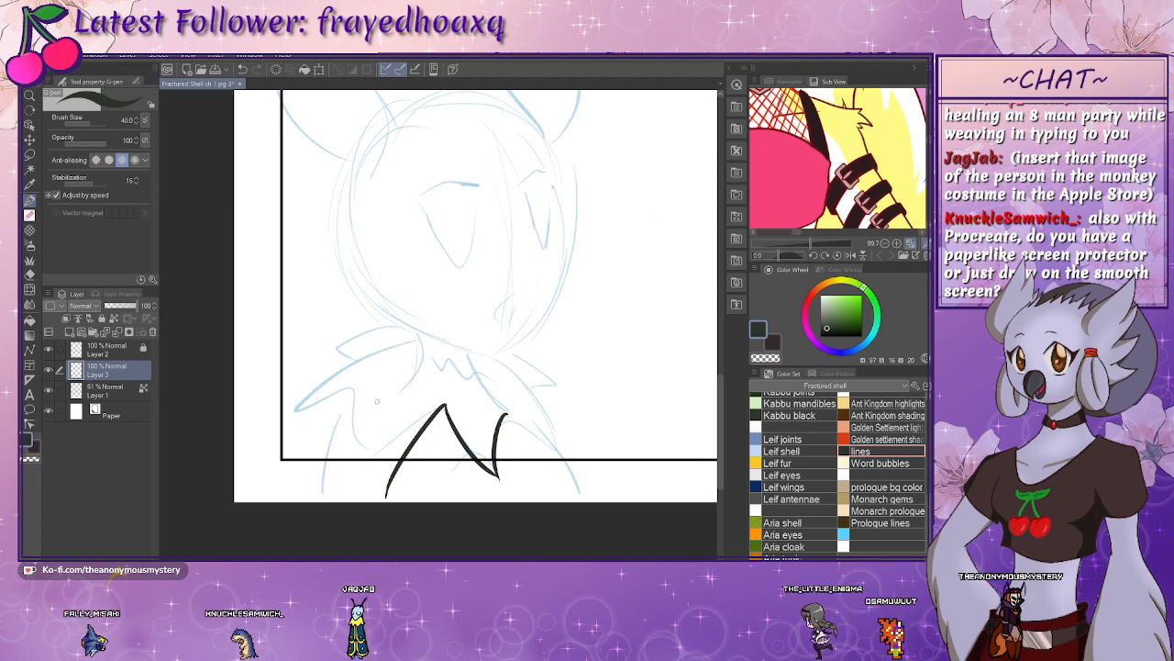
drag(377, 396, 388, 490)
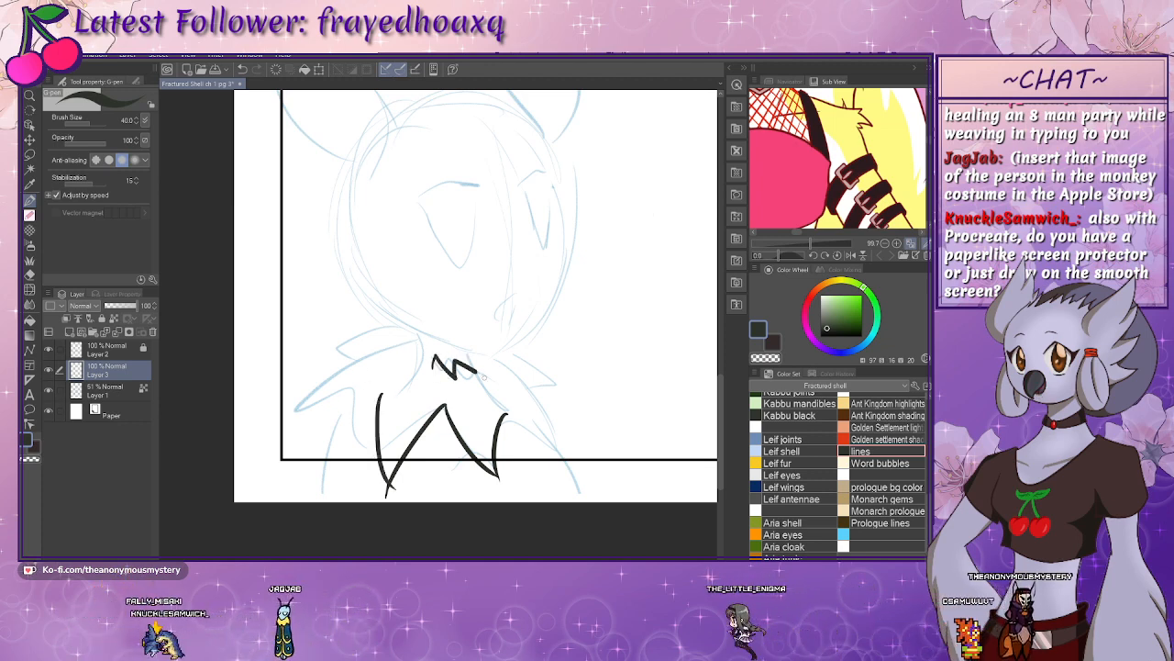
drag(476, 370, 486, 376)
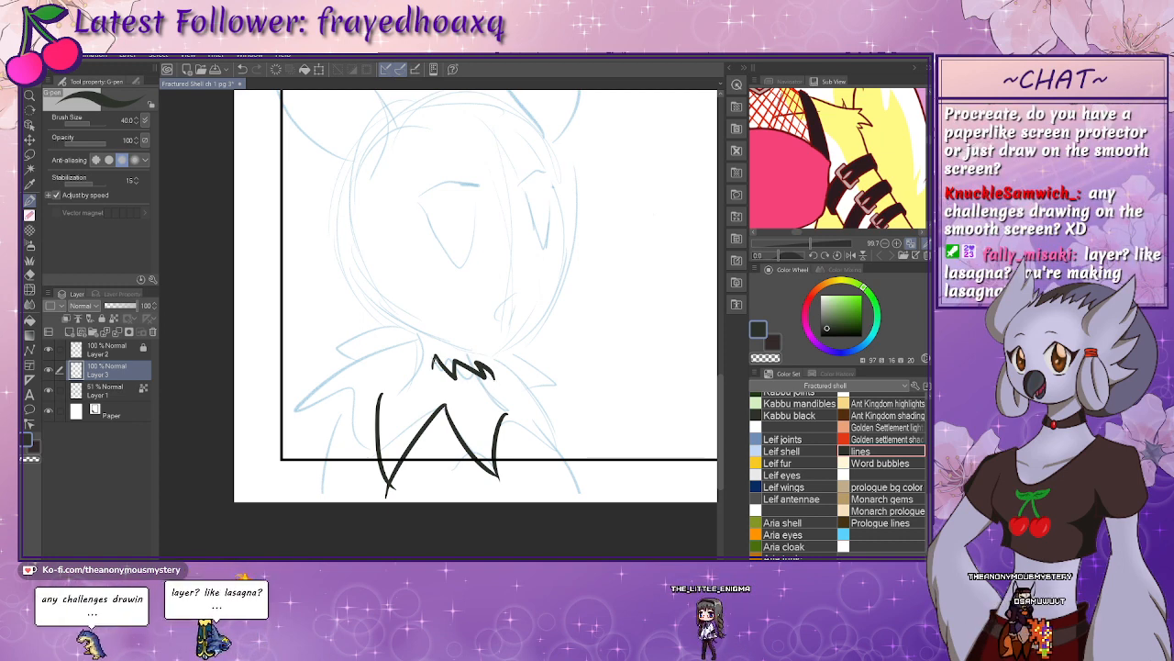
drag(429, 327, 439, 339)
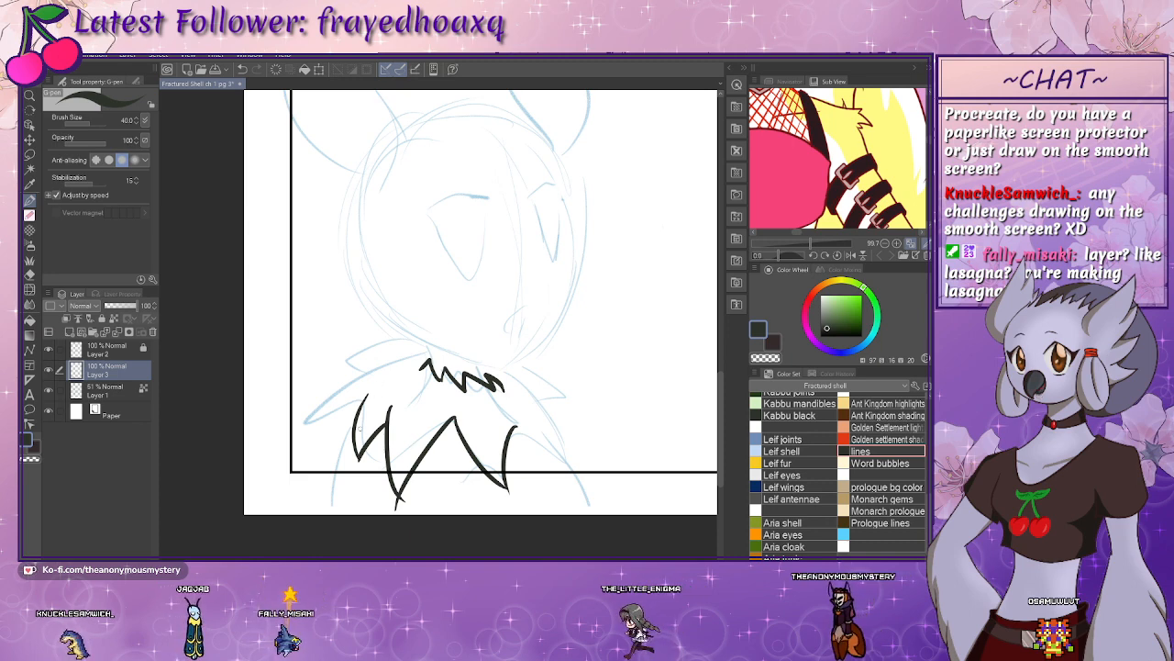
drag(359, 428, 346, 479)
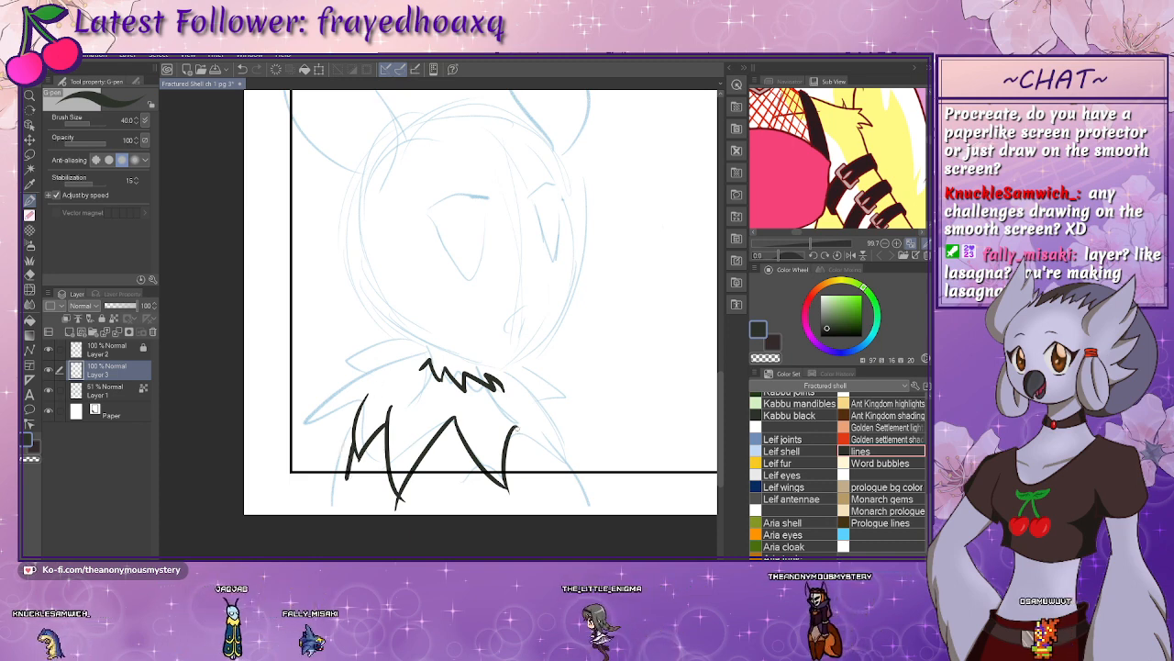
- Ink the collar's right edge and its last lower point, and extend the left end of the zigzag up to the chin
drag(514, 427, 548, 456)
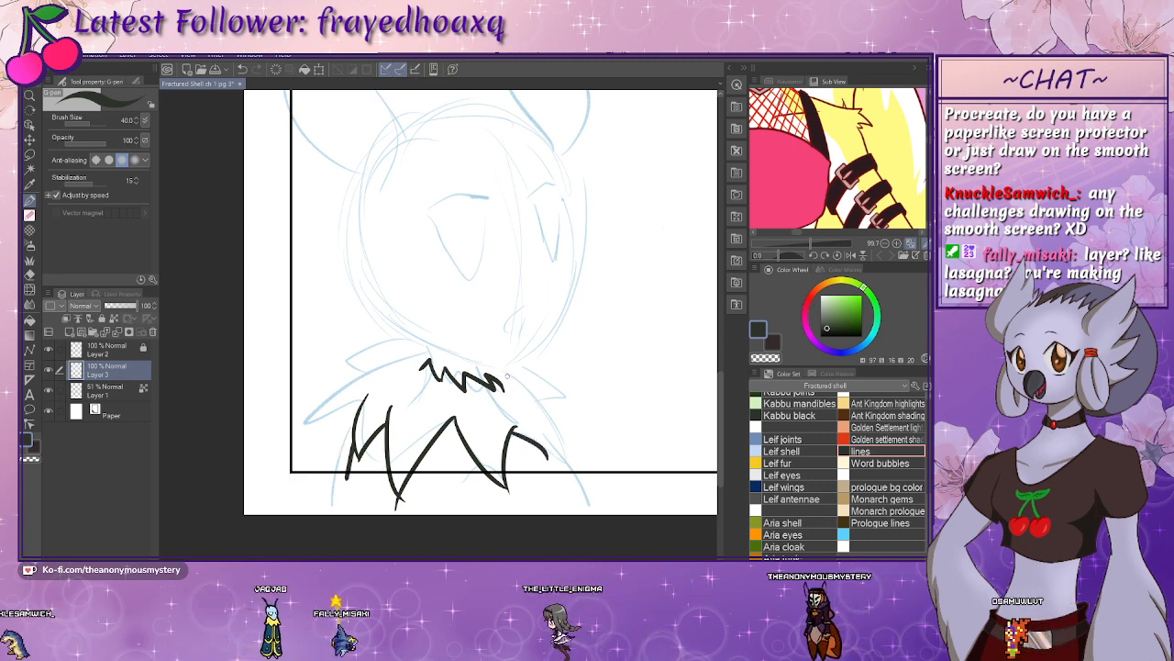
drag(506, 377, 555, 459)
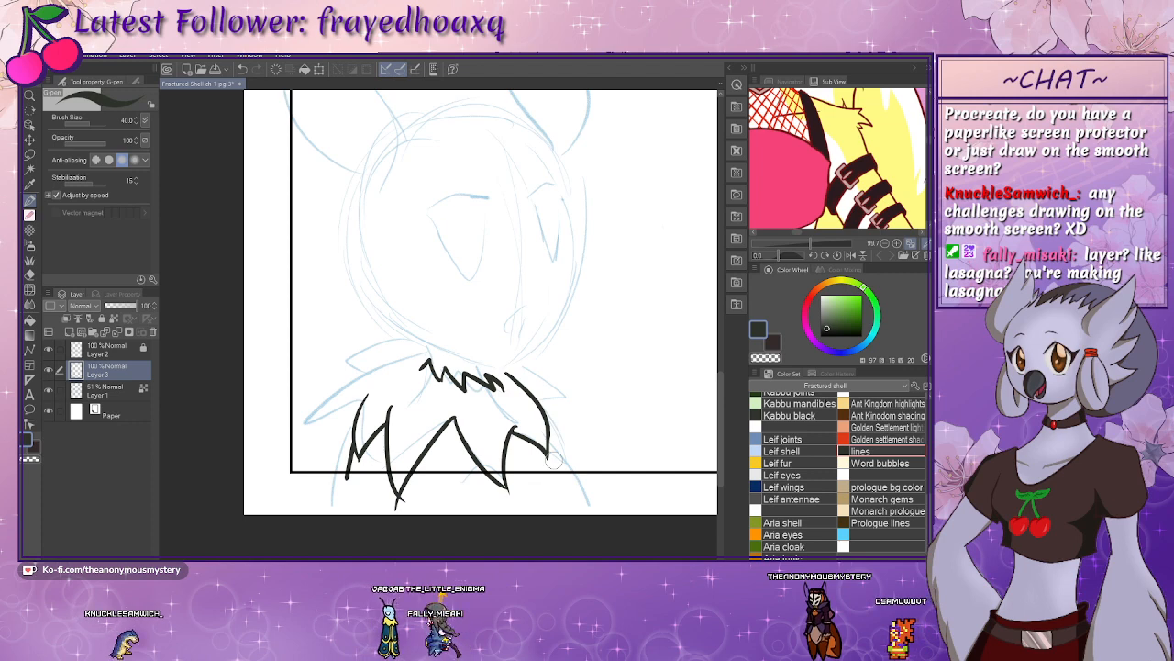
drag(540, 448, 557, 479)
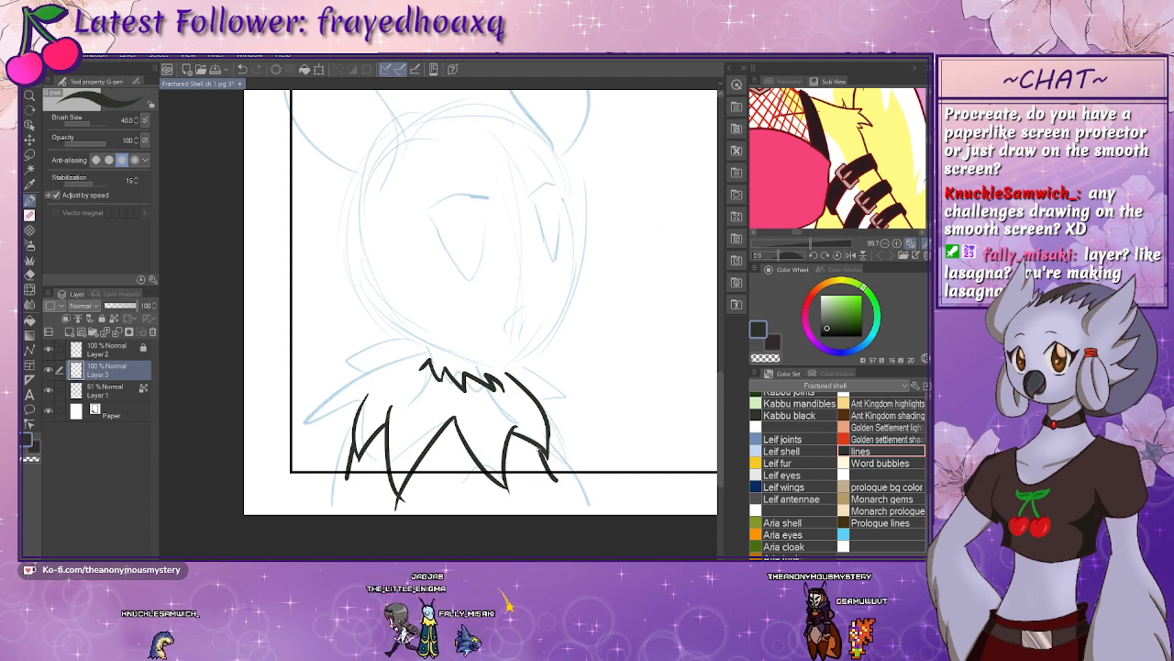
drag(431, 393, 472, 423)
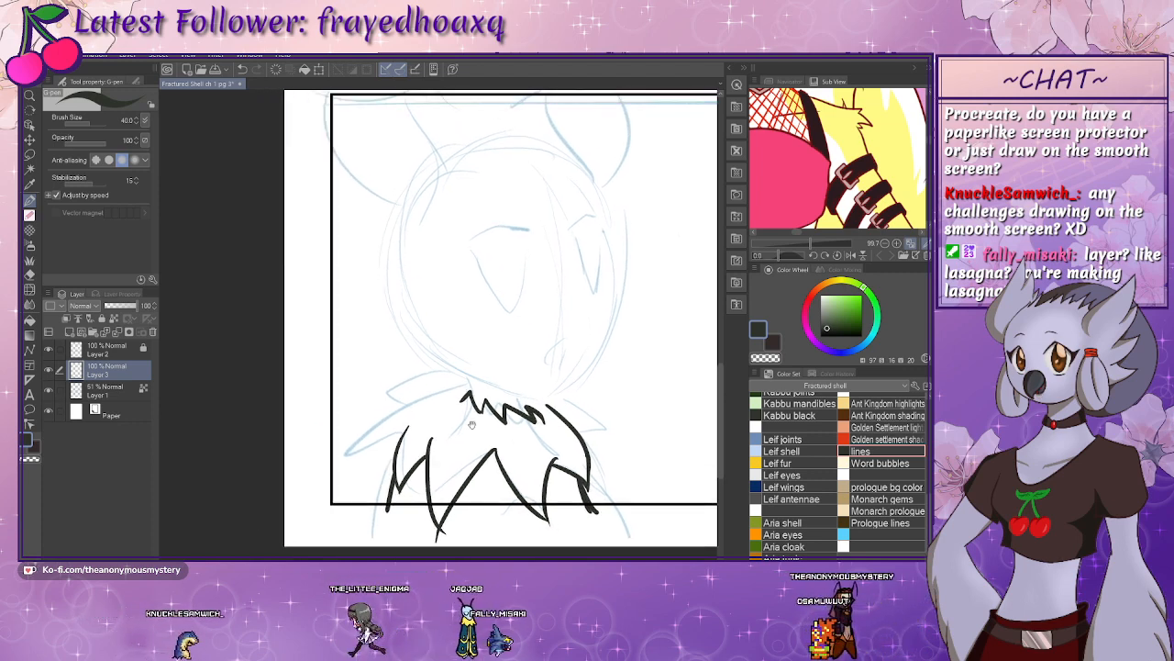
drag(466, 372, 461, 400)
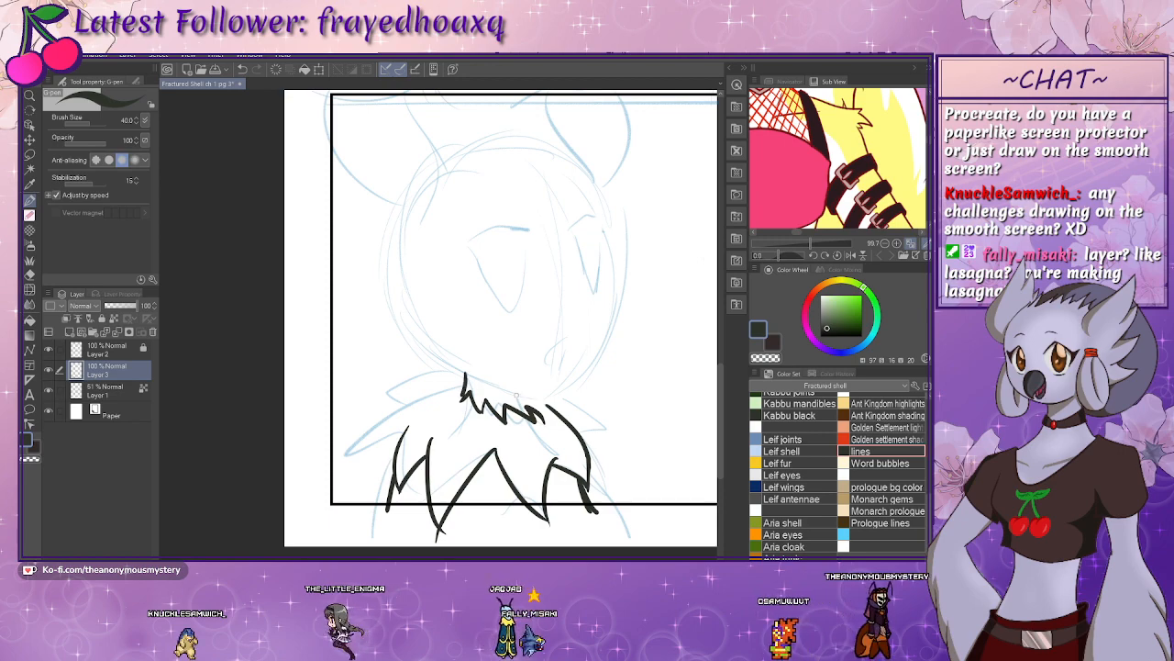
- Set the pen's stabilization to 26 and ink the jaw curve above the zigzag fur
drag(522, 364, 369, 418)
click(95, 184)
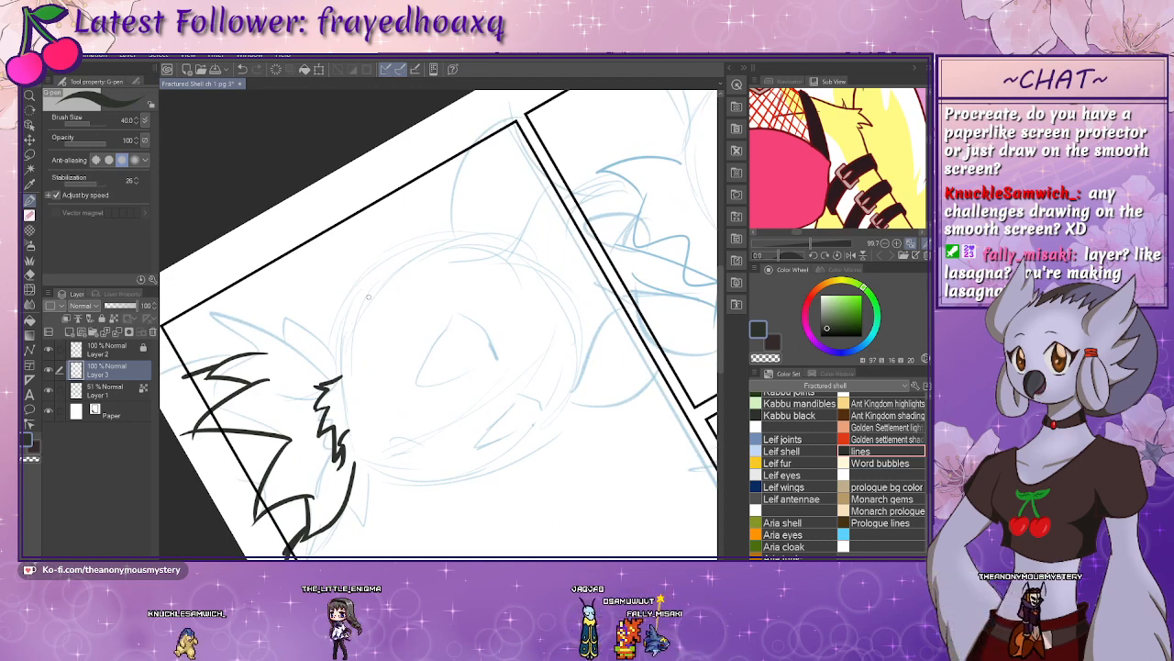
drag(368, 296, 346, 398)
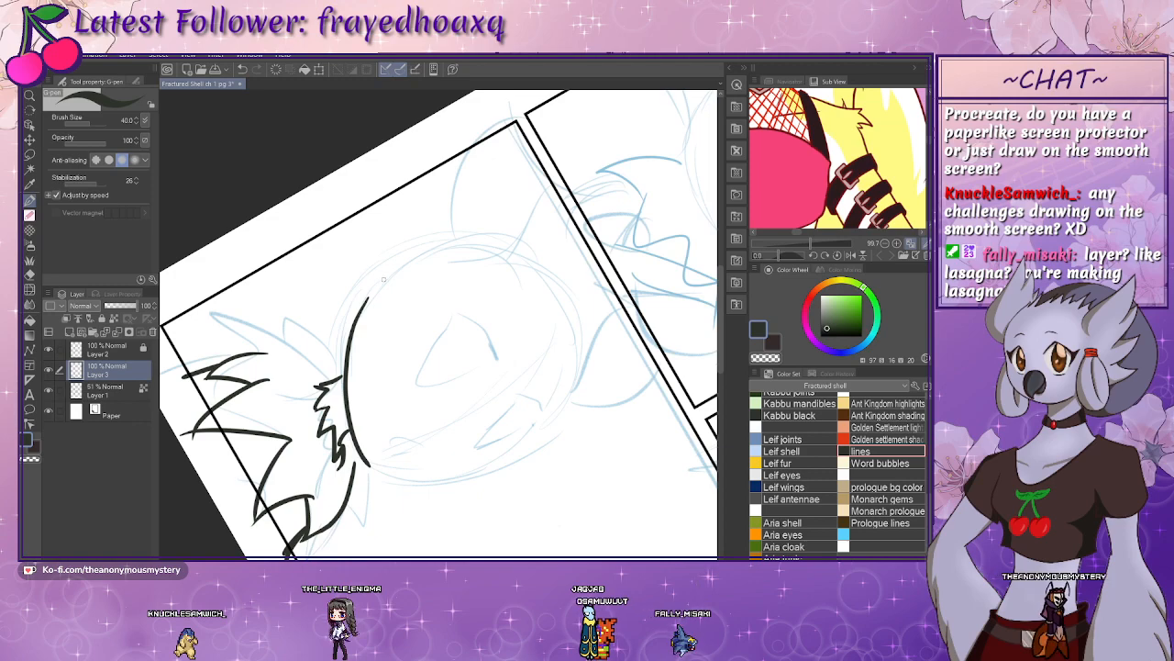
- Ink the face outline on the narrow eye's side from the chin up past the eye, redoing the stroke until it follows the sketch
drag(441, 384, 364, 471)
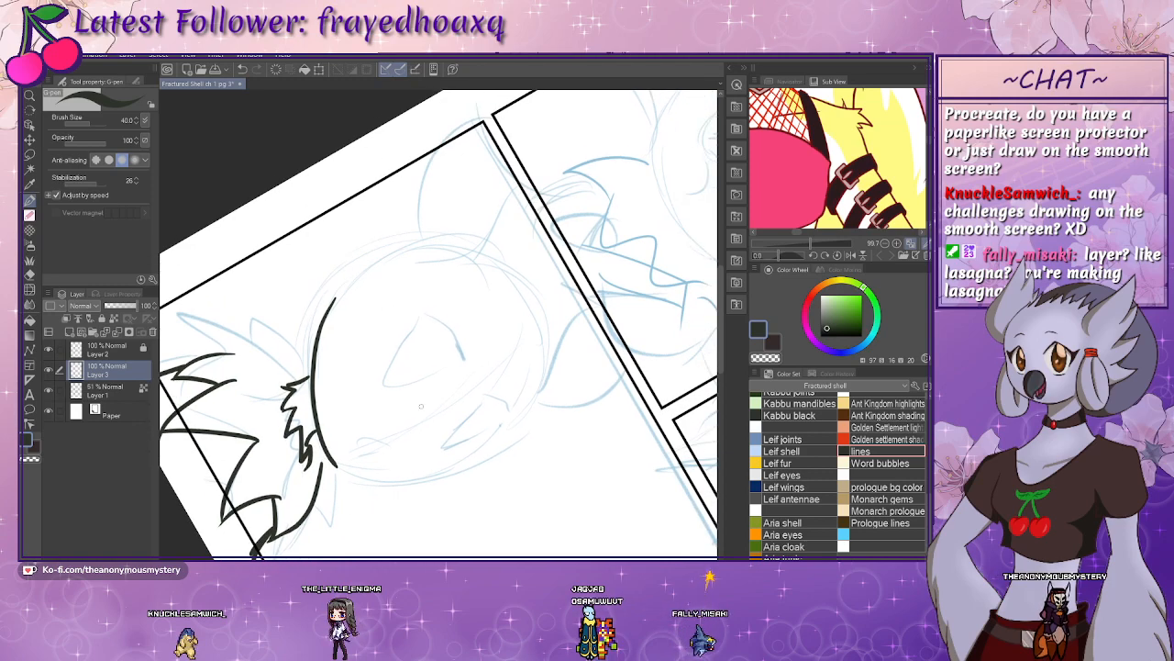
drag(514, 385, 352, 362)
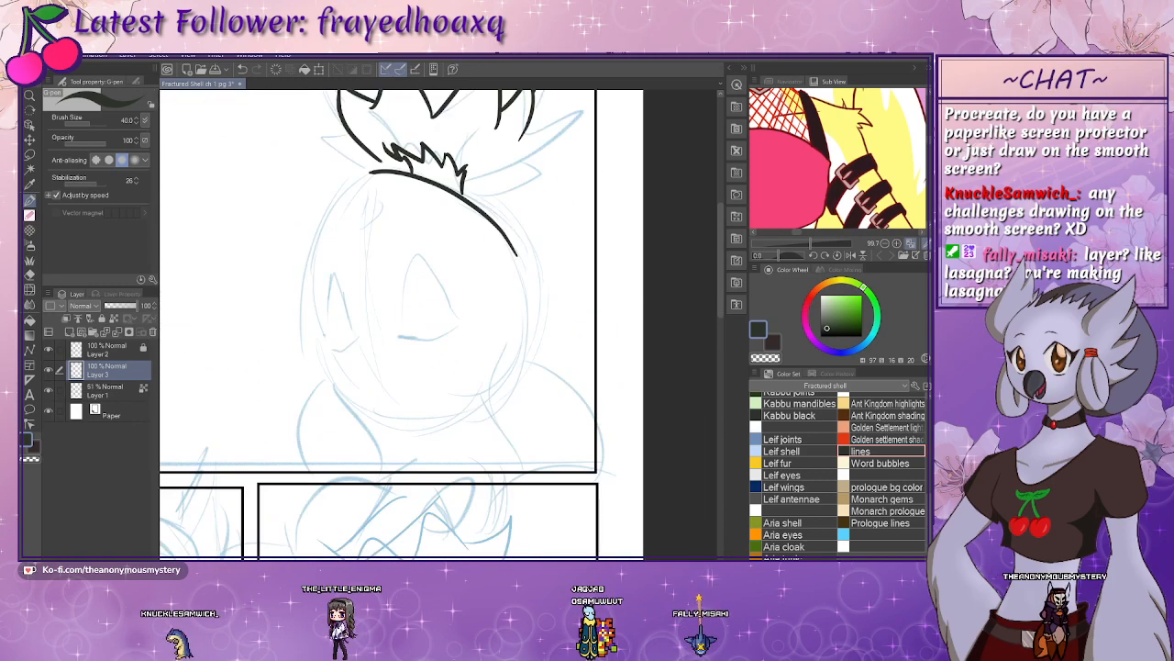
drag(374, 312, 397, 381)
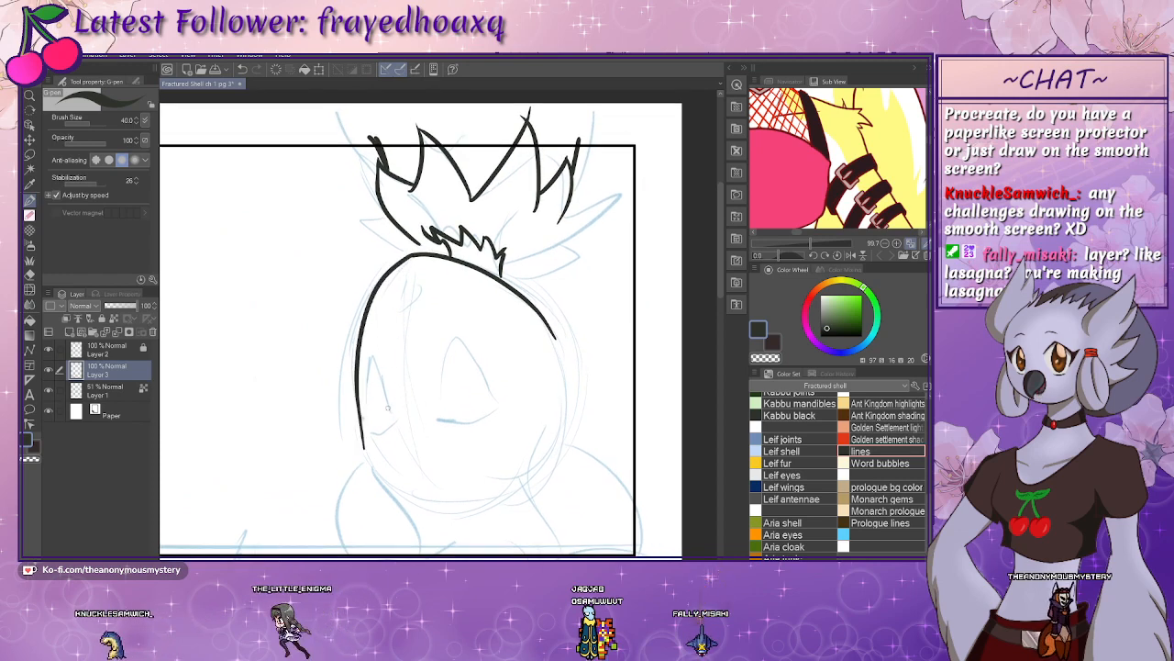
key(ctrl+z)
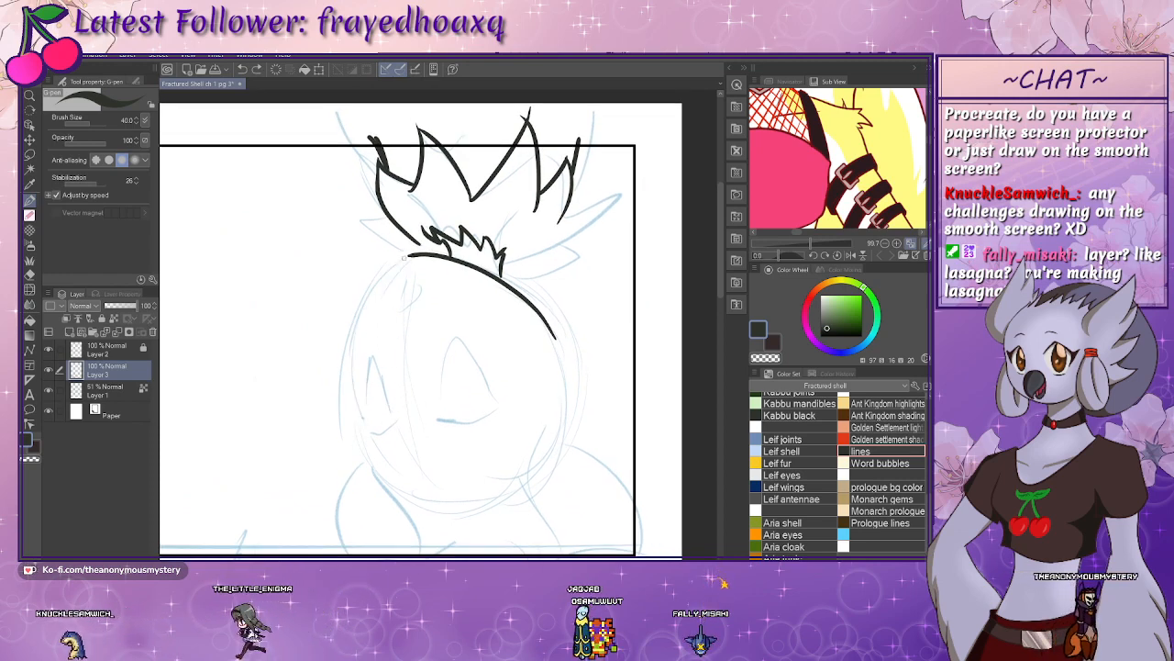
mouse_move(409, 257)
mouse_down()
mouse_move(365, 416)
mouse_move(390, 474)
mouse_up()
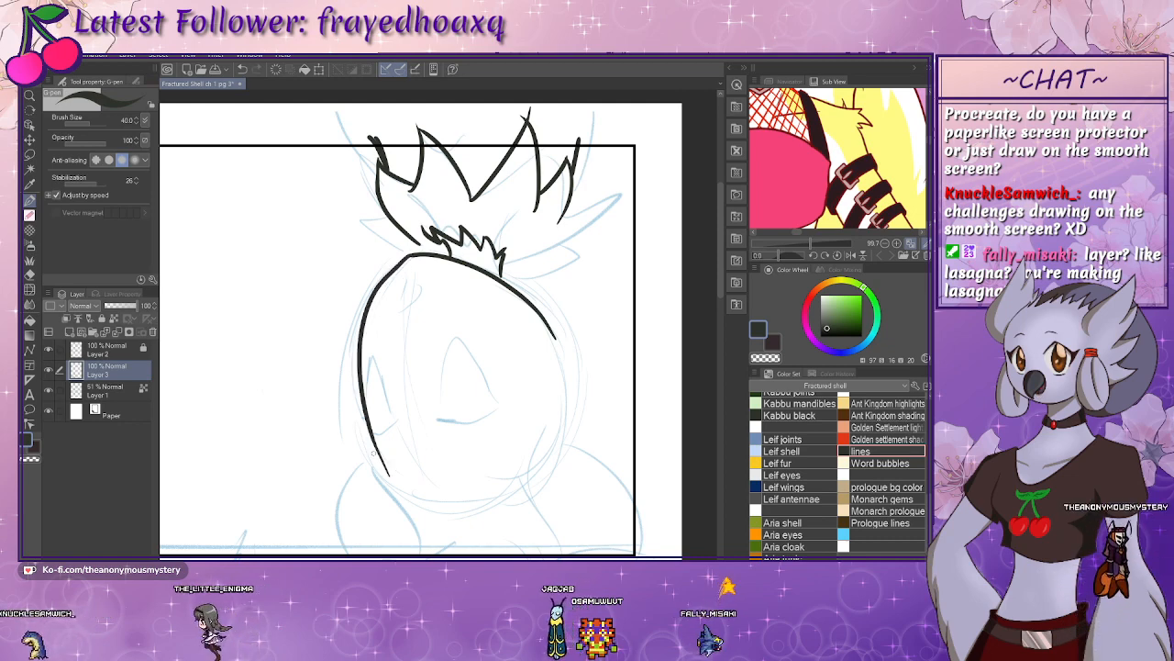
key(ctrl+z)
mouse_move(403, 259)
mouse_down()
mouse_move(338, 372)
mouse_move(367, 470)
mouse_up()
drag(366, 417, 385, 466)
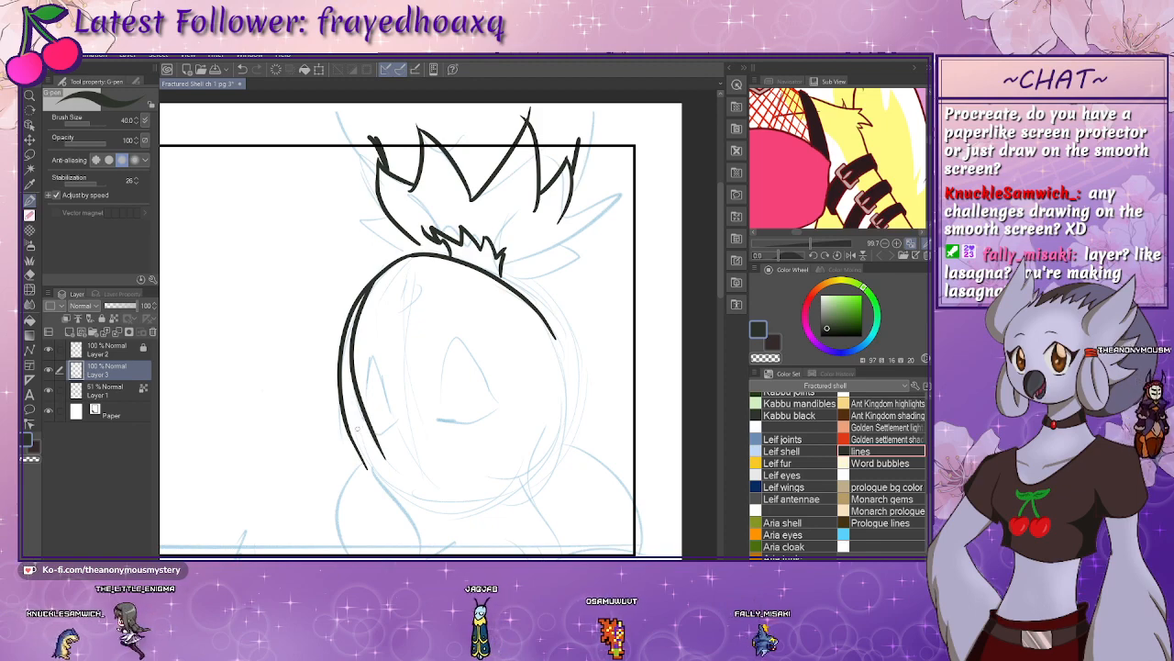
key(ctrl+z)
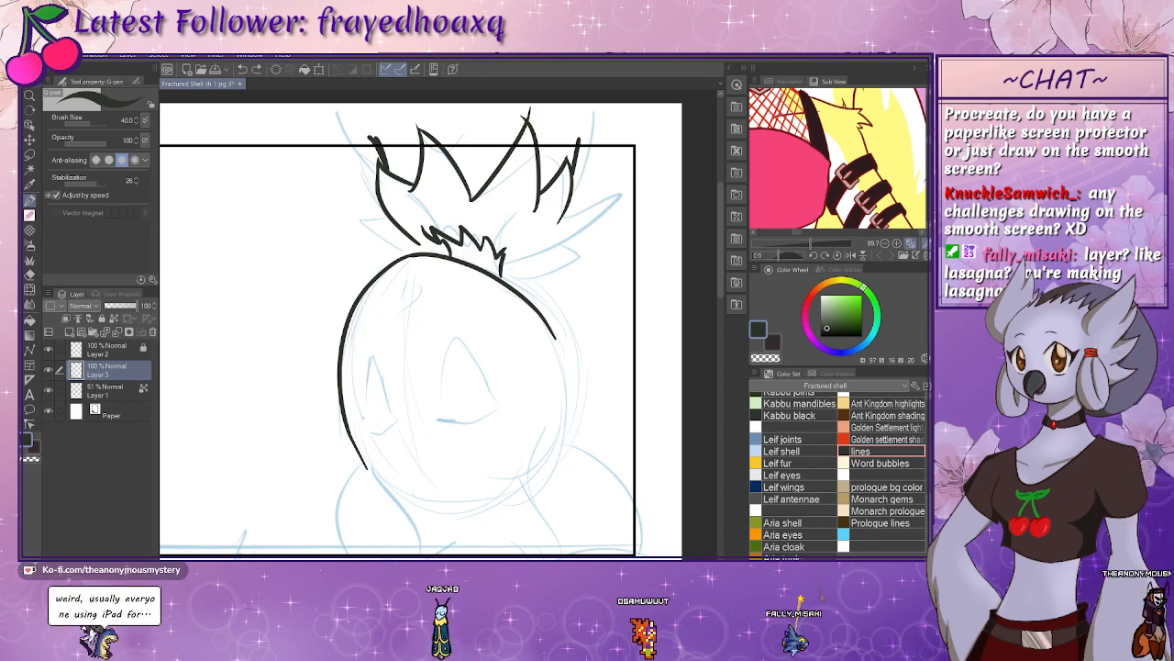
- Ink an additional curve just inside the face outline on the narrow eye's side to slim the cheek
scroll(437, 334, down, 1)
scroll(438, 334, up, 4)
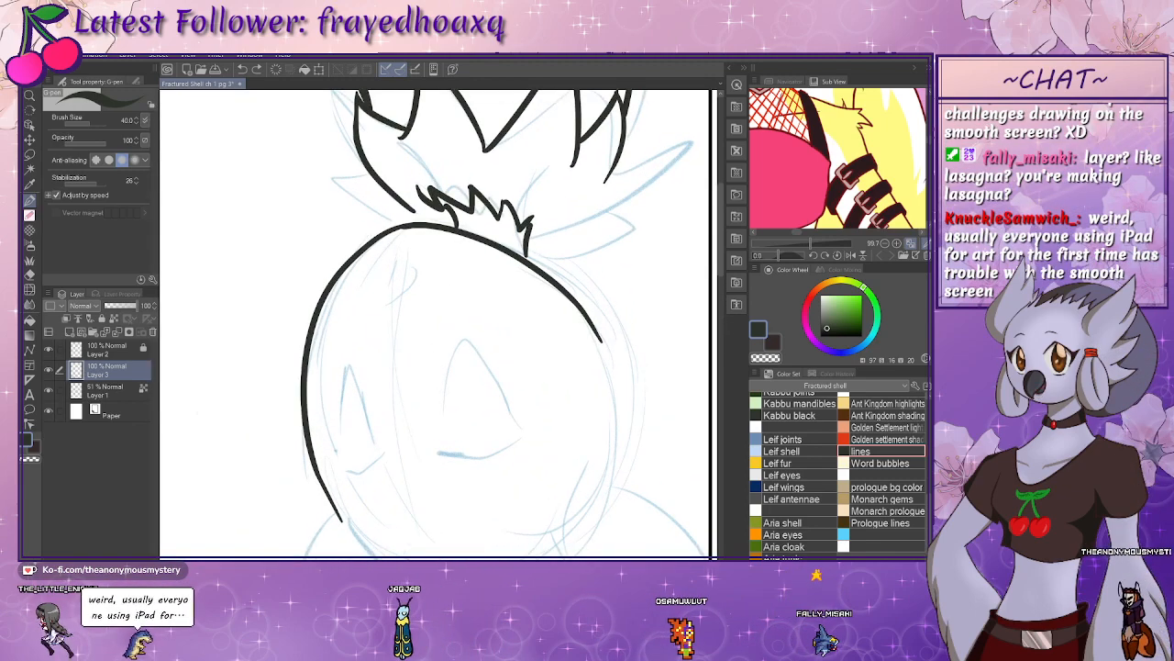
drag(551, 275, 529, 233)
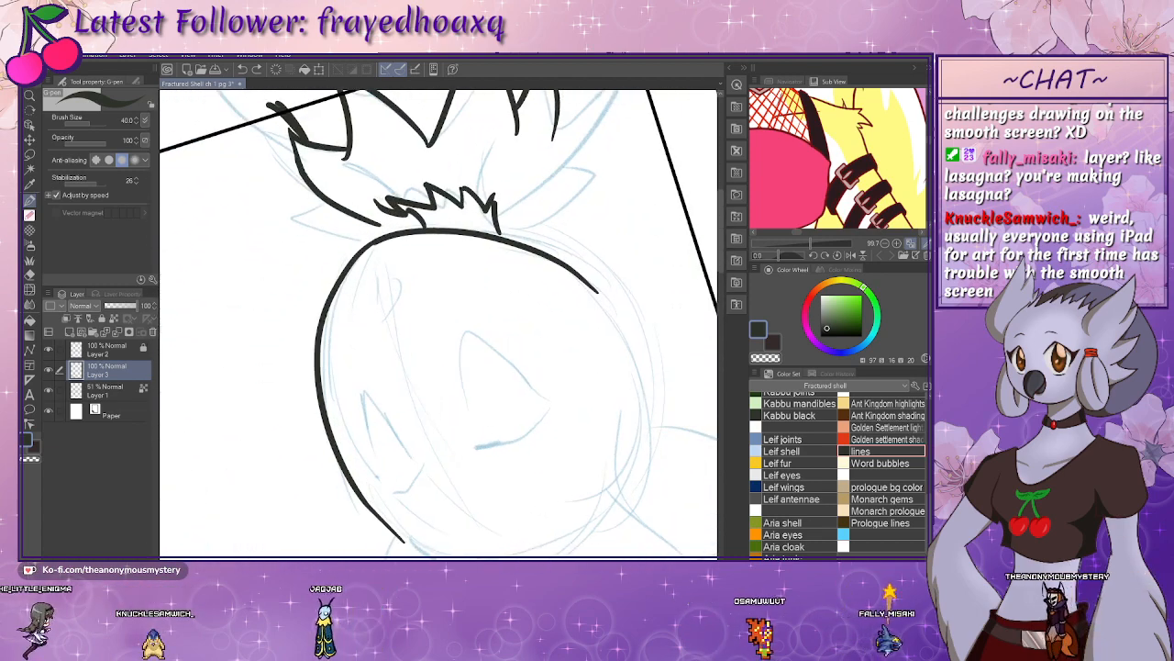
key(ctrl+minus)
key(ctrl+minus)
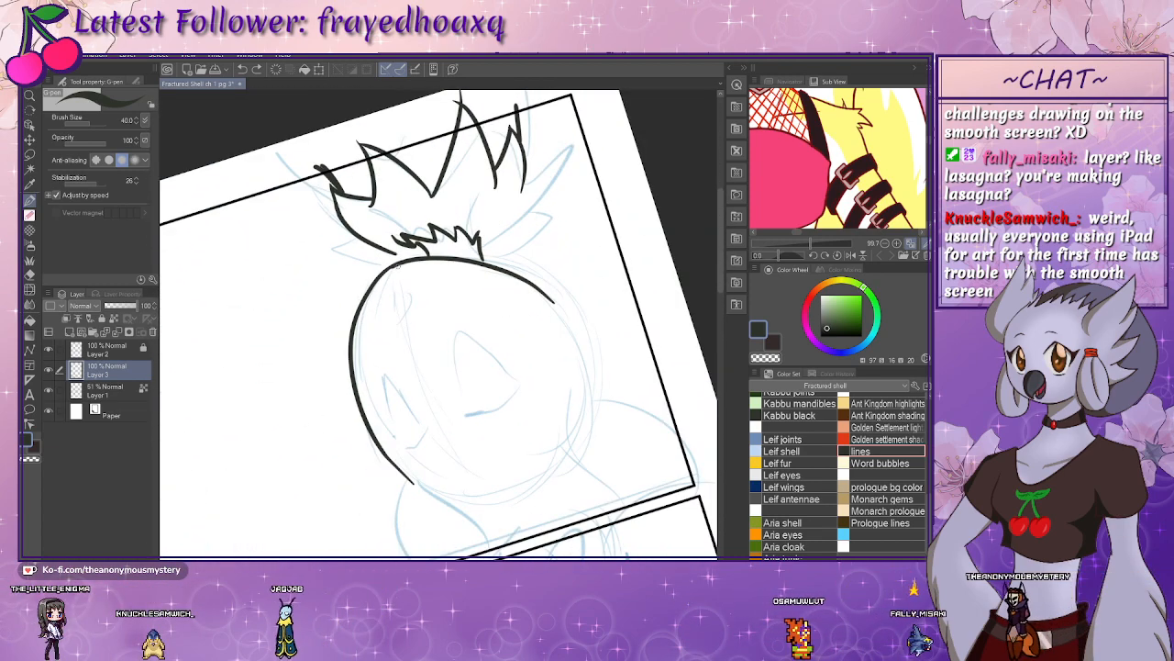
drag(385, 269, 371, 428)
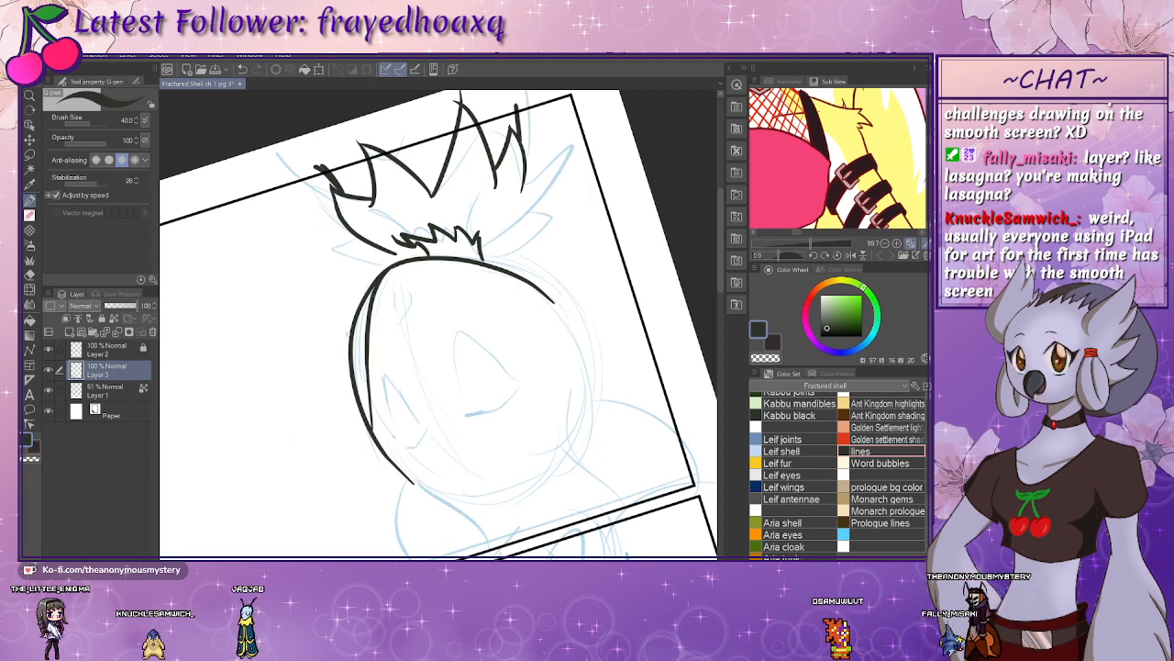
key(ctrl+z)
drag(381, 274, 373, 428)
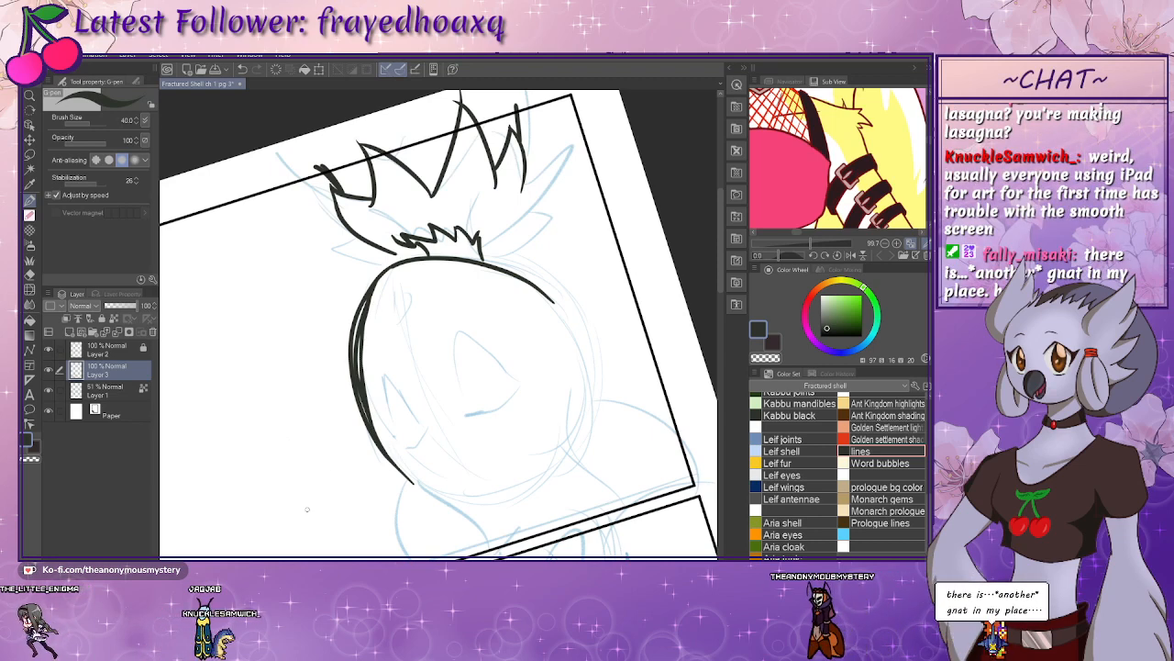
- Remove the outer part of the doubled cheek outline, keeping a single inner contour on the narrow eye's side
scroll(407, 315, up, 5)
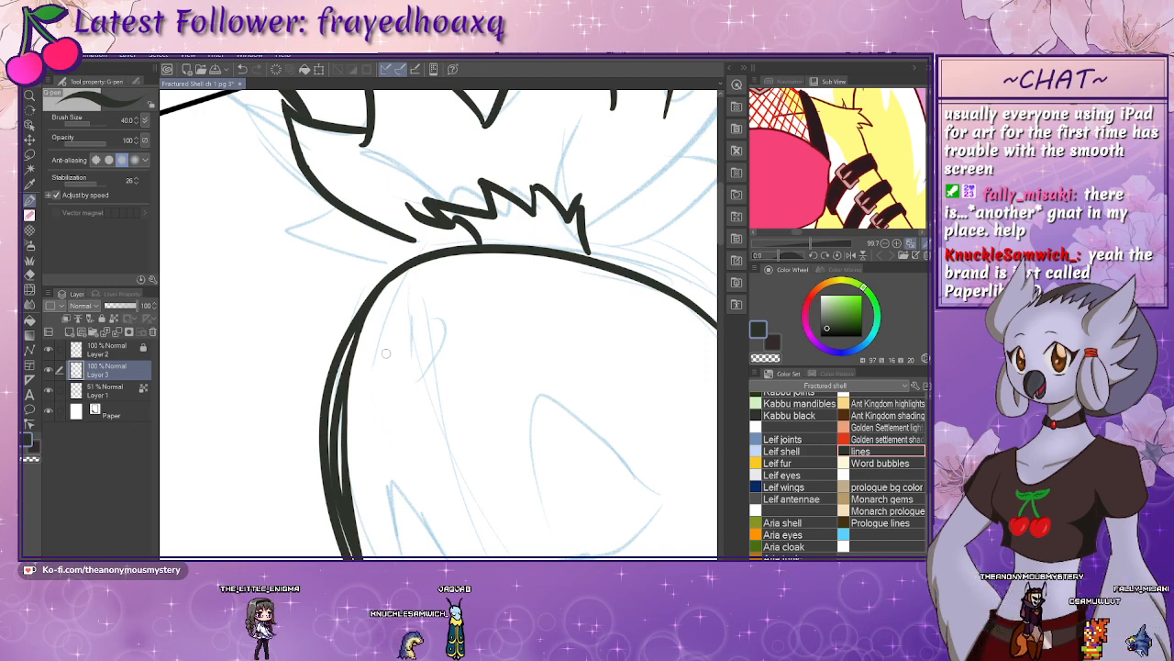
mouse_move(523, 408)
mouse_down()
mouse_move(510, 228)
mouse_move(320, 306)
mouse_up()
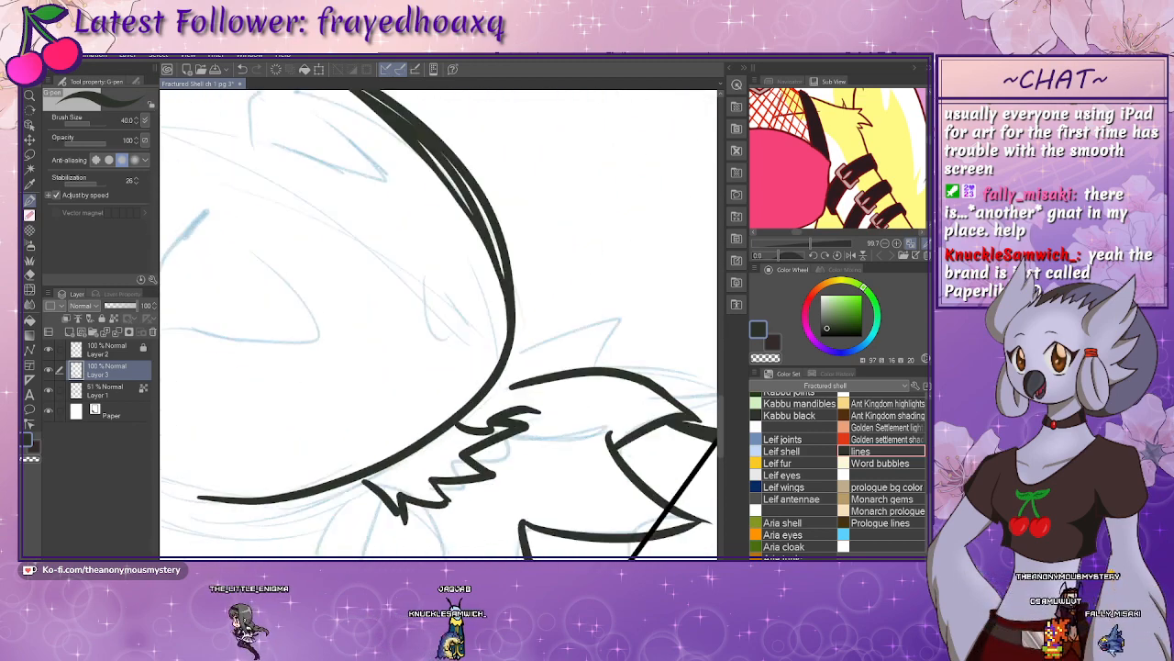
drag(402, 390, 424, 539)
mouse_move(514, 404)
mouse_down()
mouse_move(549, 321)
mouse_move(458, 215)
mouse_up()
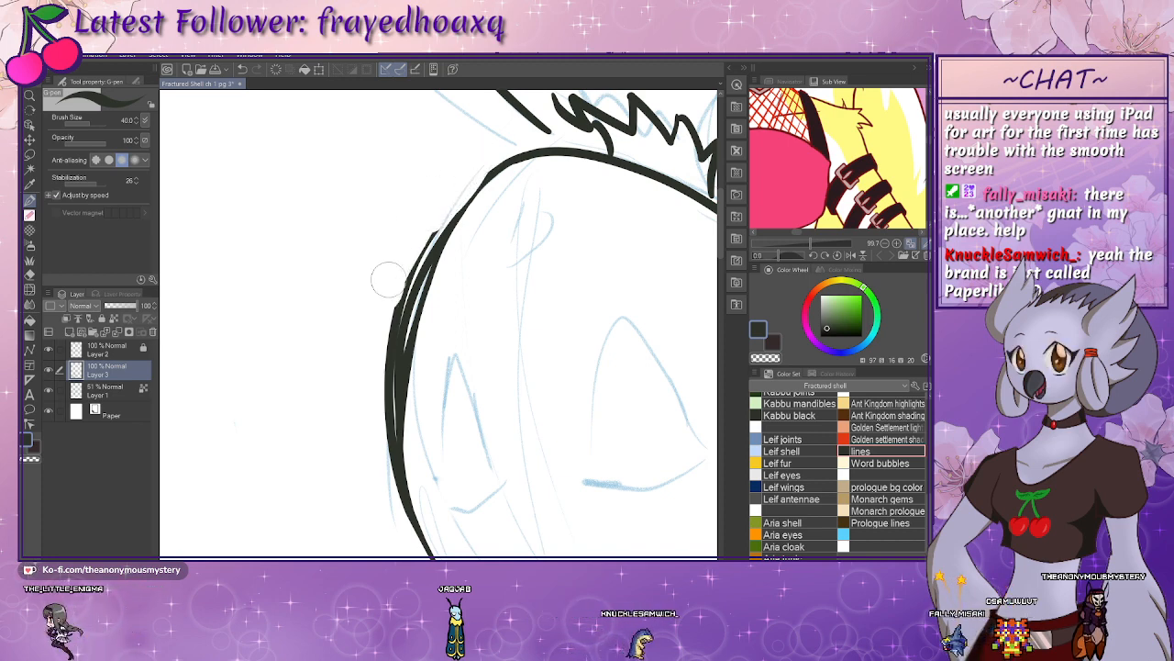
key(ctrl+z)
key(ctrl+z)
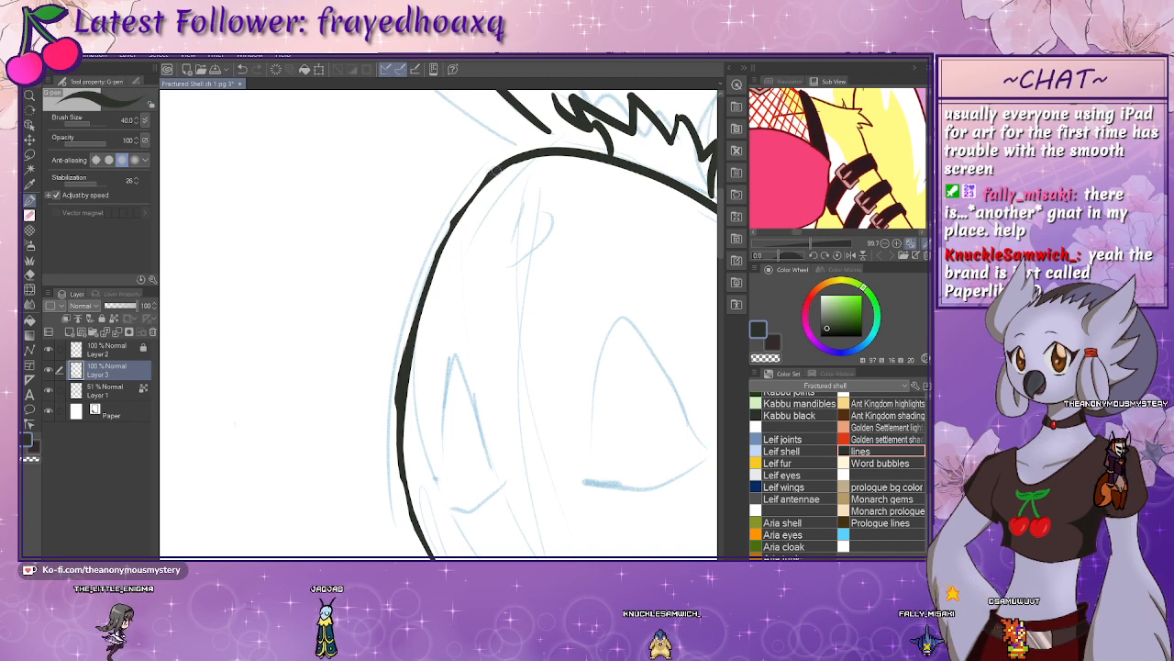
- Thicken and smooth the cheek outline from the chin down past the narrow eye, raising the pen's stabilization to 37
drag(489, 180, 432, 265)
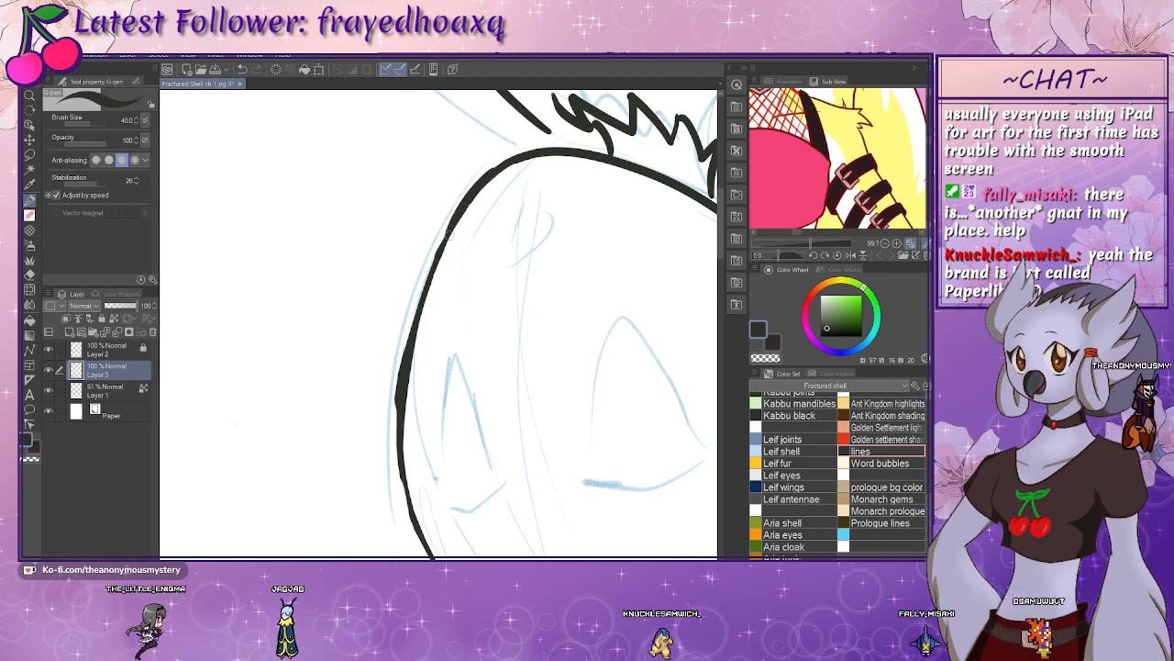
drag(471, 190, 426, 279)
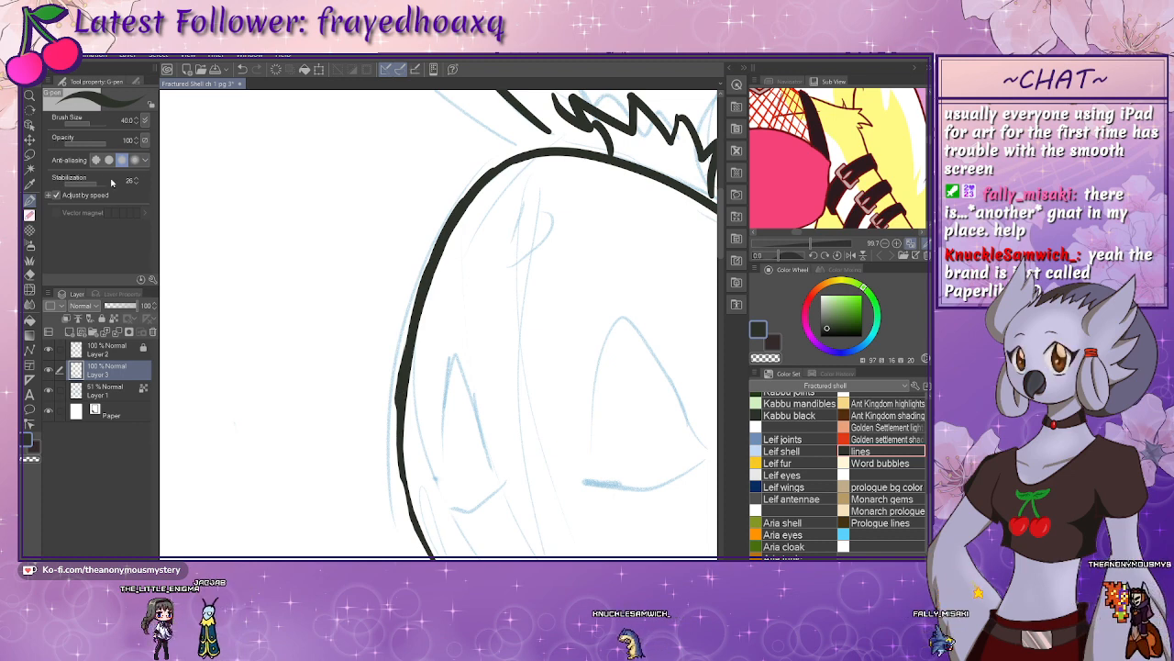
click(98, 184)
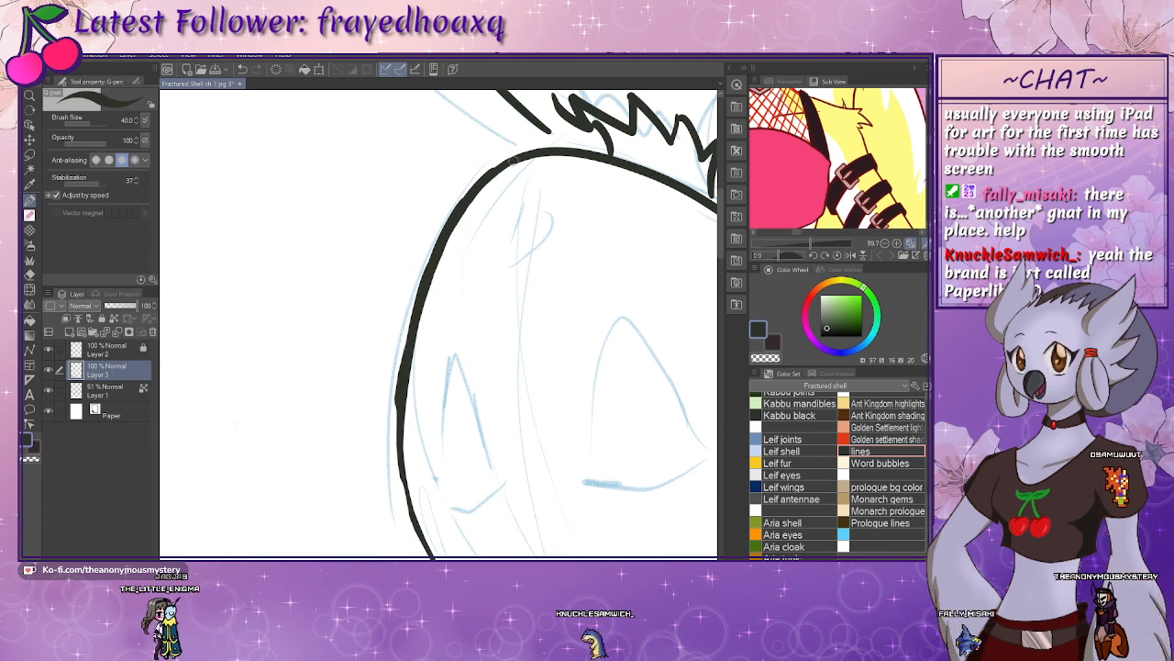
drag(484, 172, 397, 434)
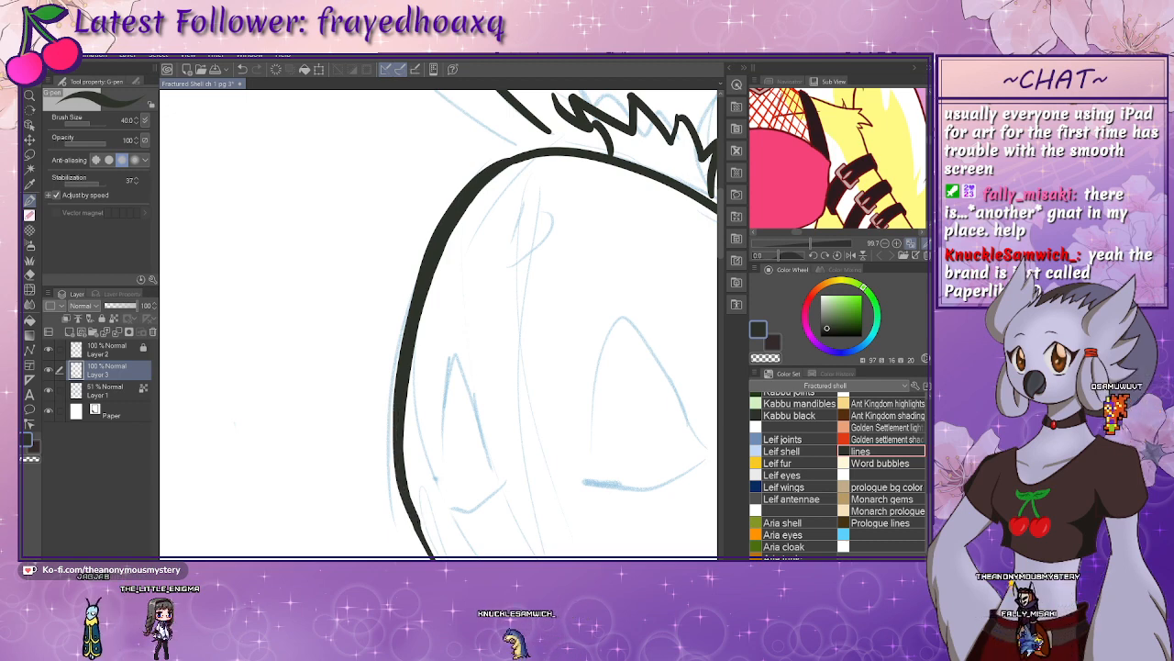
- Ink the pointed outer fur tufts on both sides of the collar and the small curved mouth above the chin
drag(498, 169, 461, 228)
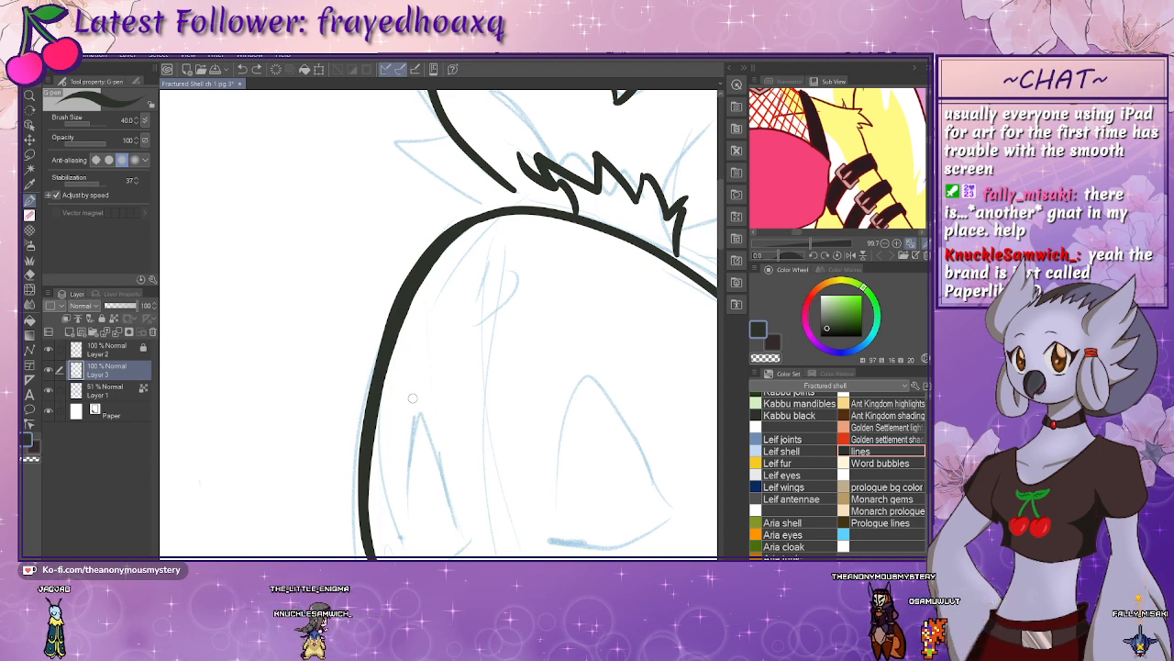
drag(429, 387, 409, 442)
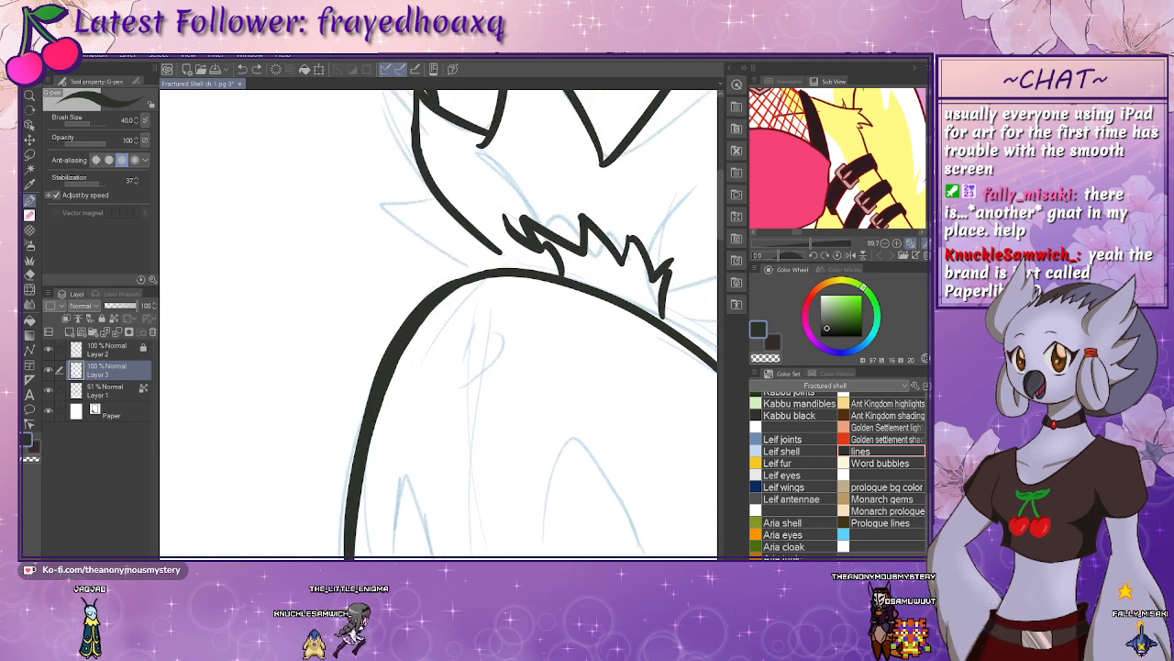
key(ctrl+@)
mouse_move(396, 382)
mouse_down()
mouse_move(498, 436)
mouse_move(472, 374)
mouse_move(506, 401)
mouse_move(549, 413)
mouse_move(500, 433)
mouse_up()
drag(341, 452, 606, 412)
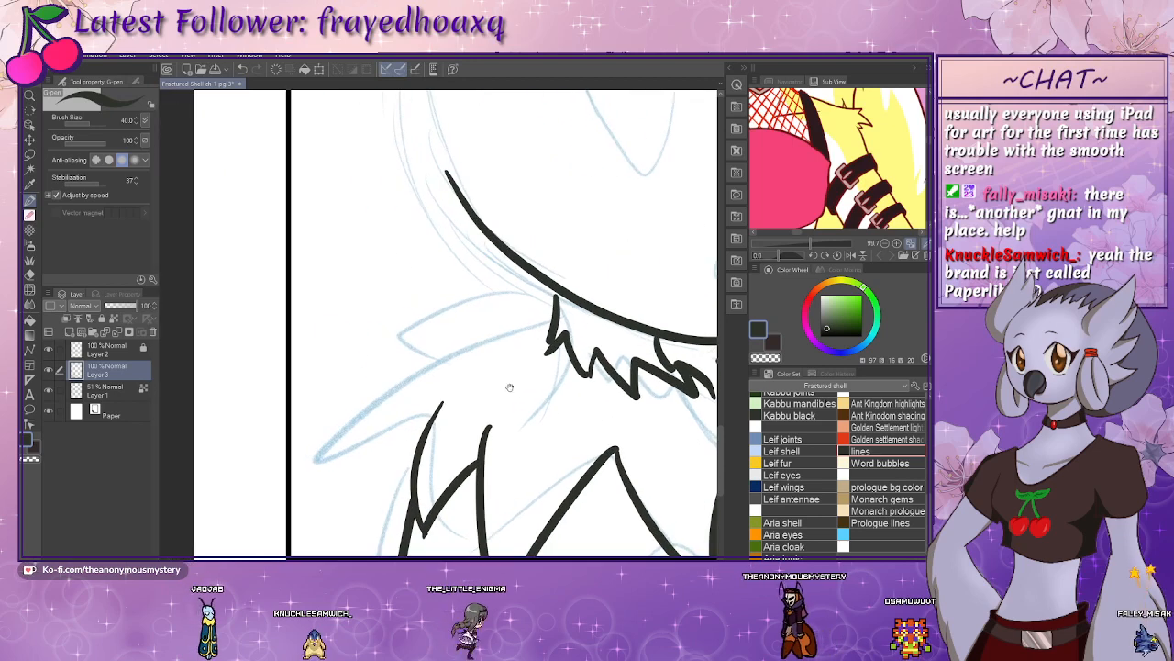
drag(505, 429, 489, 350)
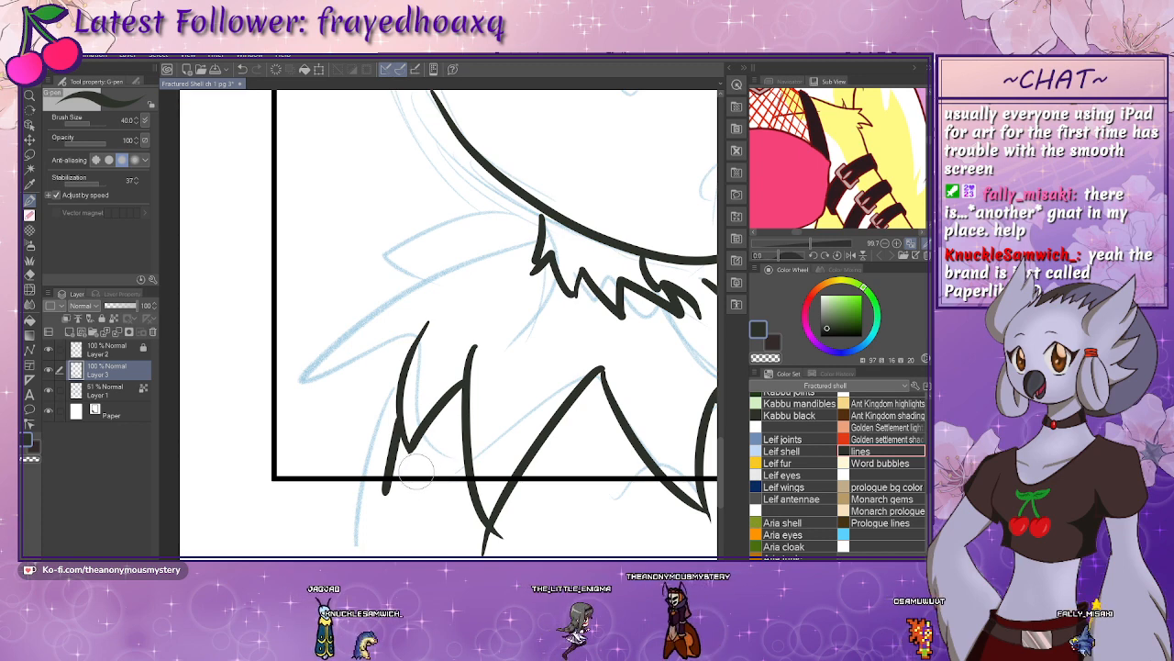
drag(485, 306, 482, 382)
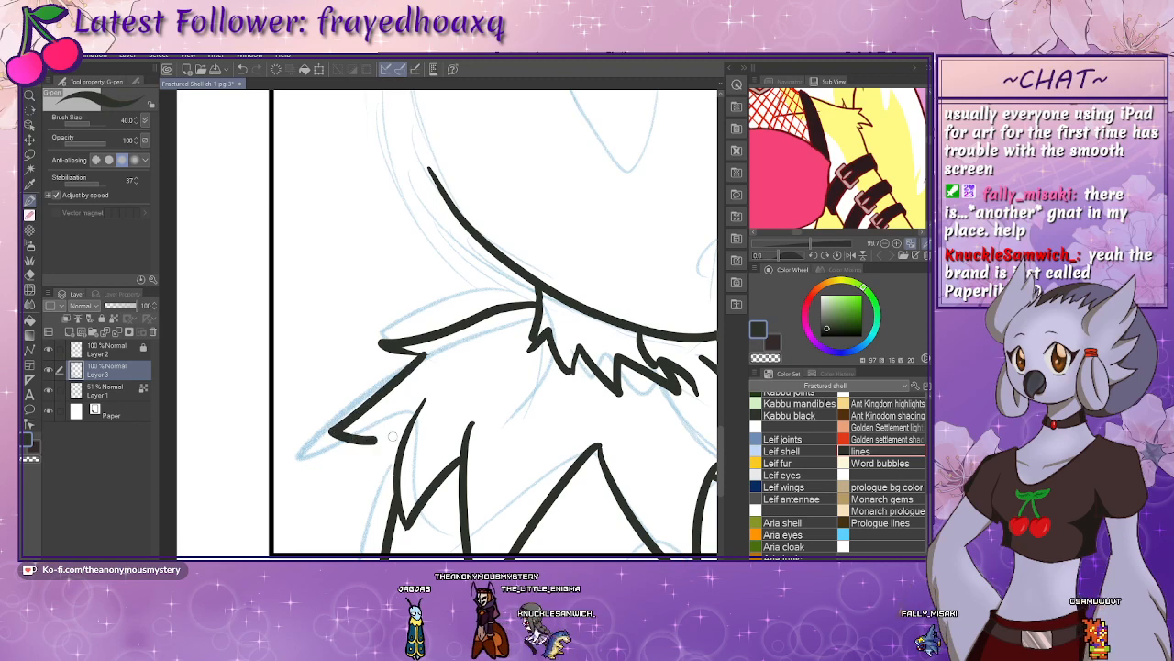
drag(582, 393, 374, 333)
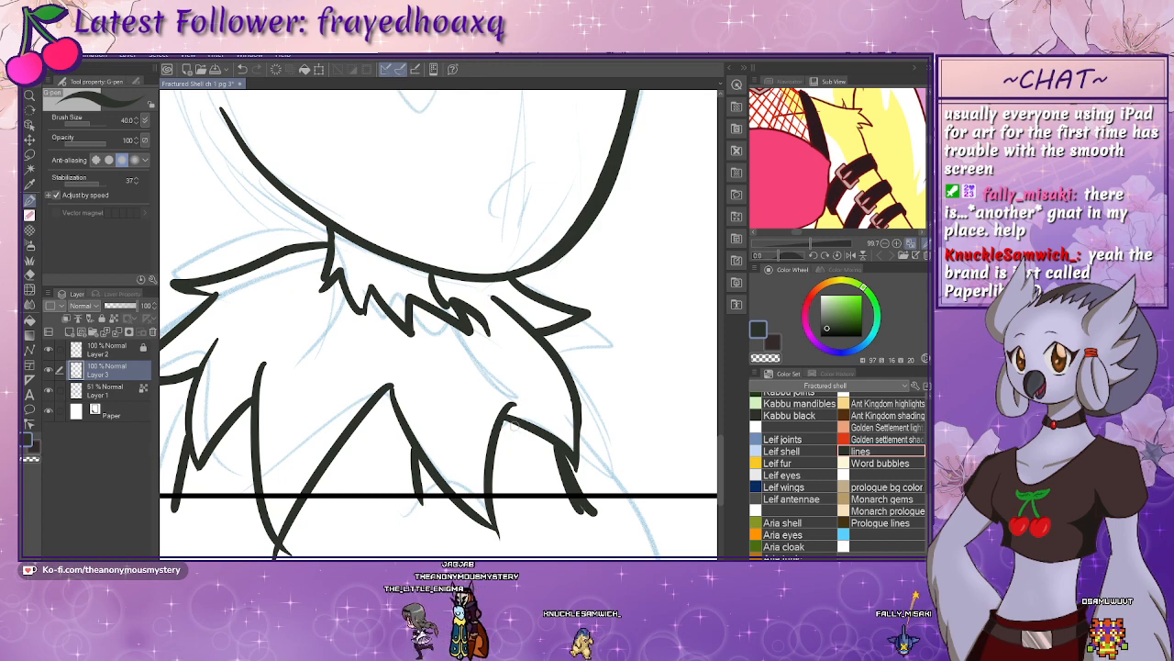
scroll(487, 390, up, 3)
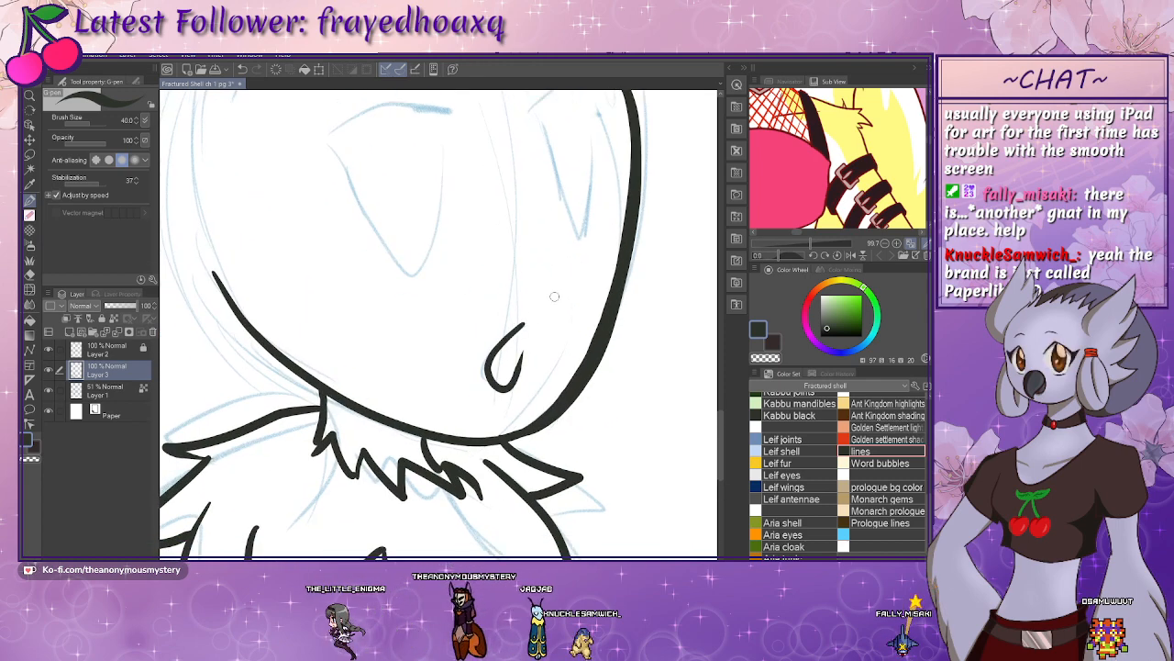
- Ink the face outline on the wide eye's side, from the top of the head down to the jaw line
drag(508, 321, 556, 465)
mouse_move(464, 408)
mouse_down()
mouse_move(517, 498)
mouse_move(510, 439)
mouse_up()
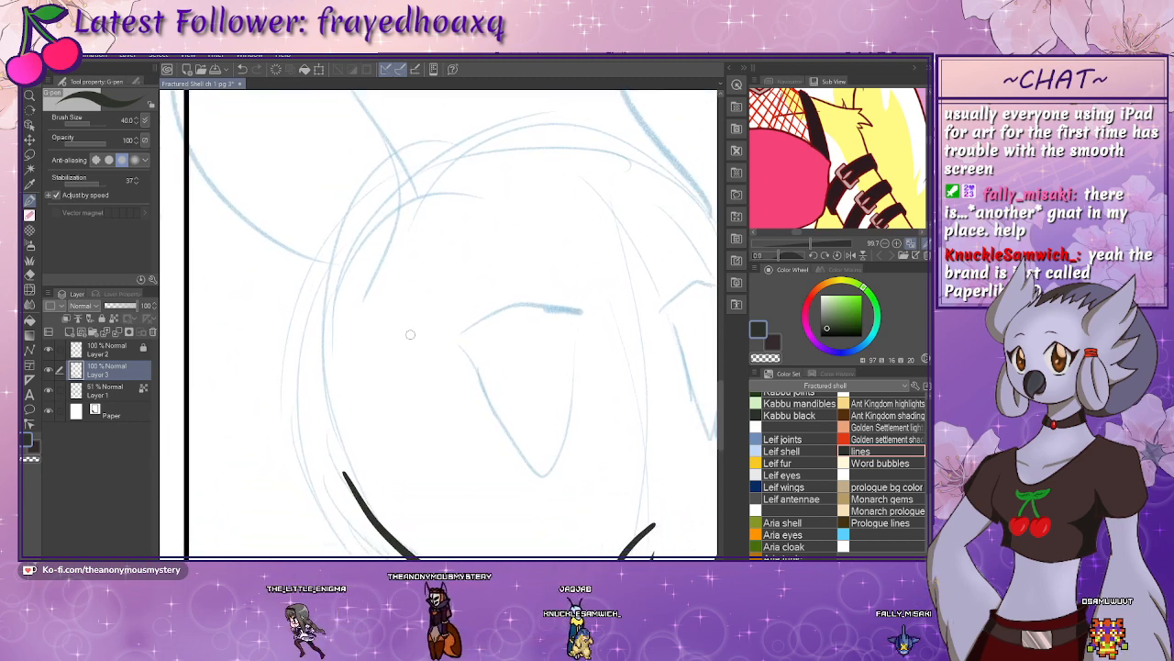
mouse_move(395, 182)
mouse_down()
mouse_move(341, 266)
mouse_move(327, 367)
mouse_up()
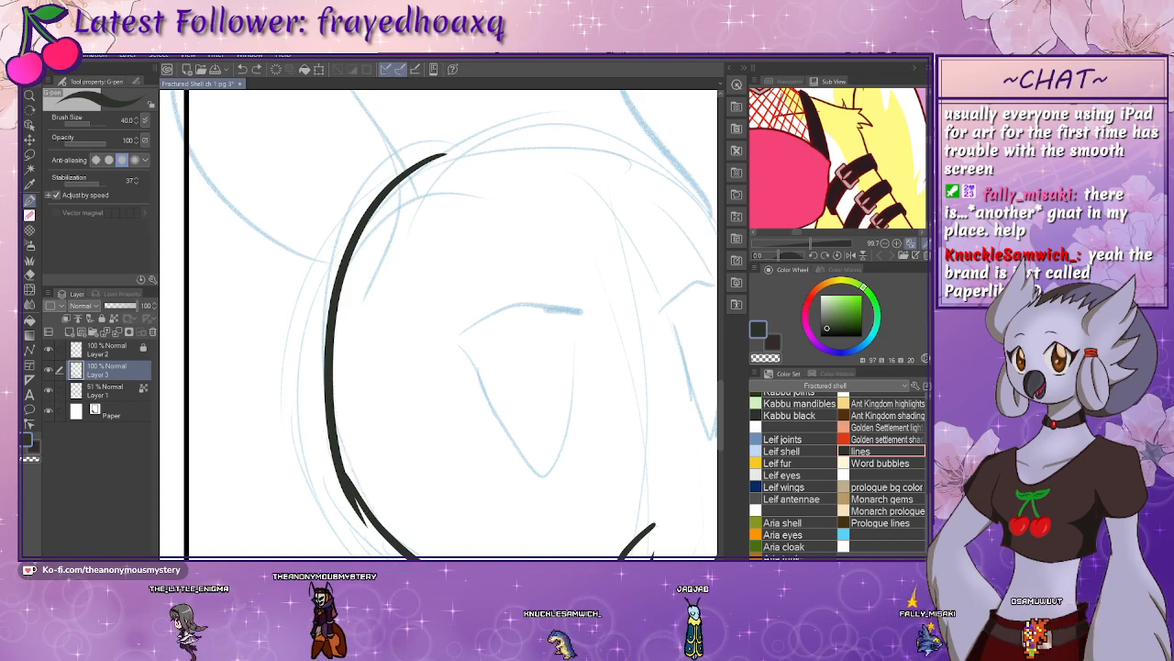
key(ctrl+minus)
mouse_move(388, 365)
mouse_down()
mouse_move(357, 336)
mouse_move(340, 385)
mouse_move(372, 436)
mouse_move(419, 476)
mouse_up()
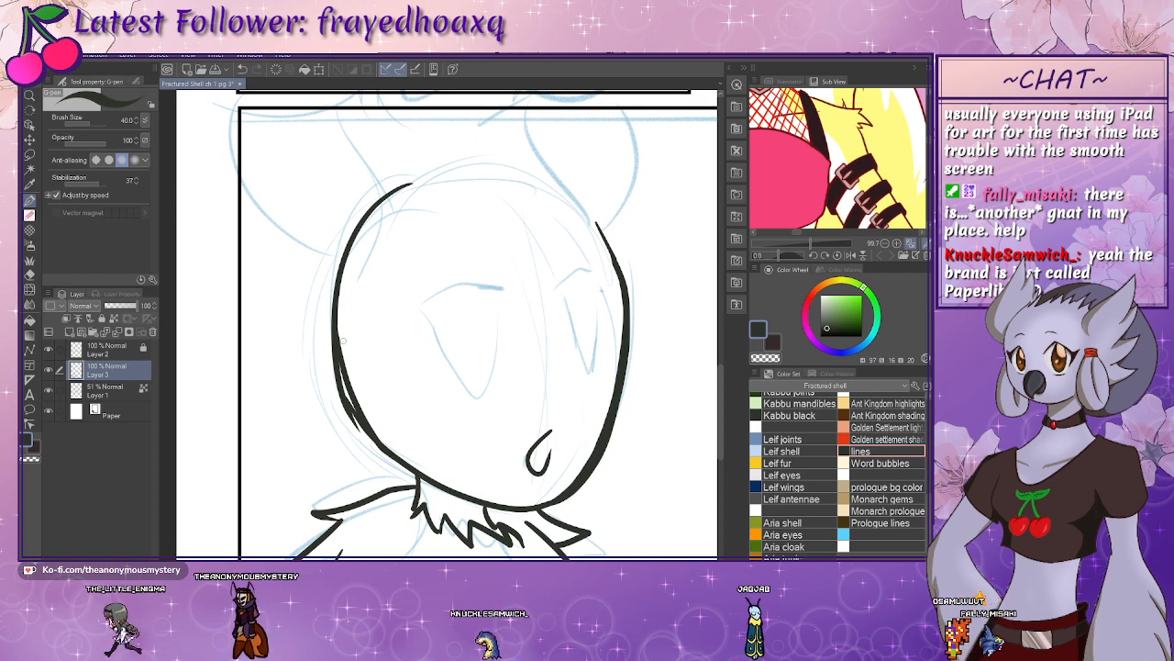
- Remove the doubled line near the jaw on the wide eye's side and smooth the outline there into one contour
key(asciicircum)
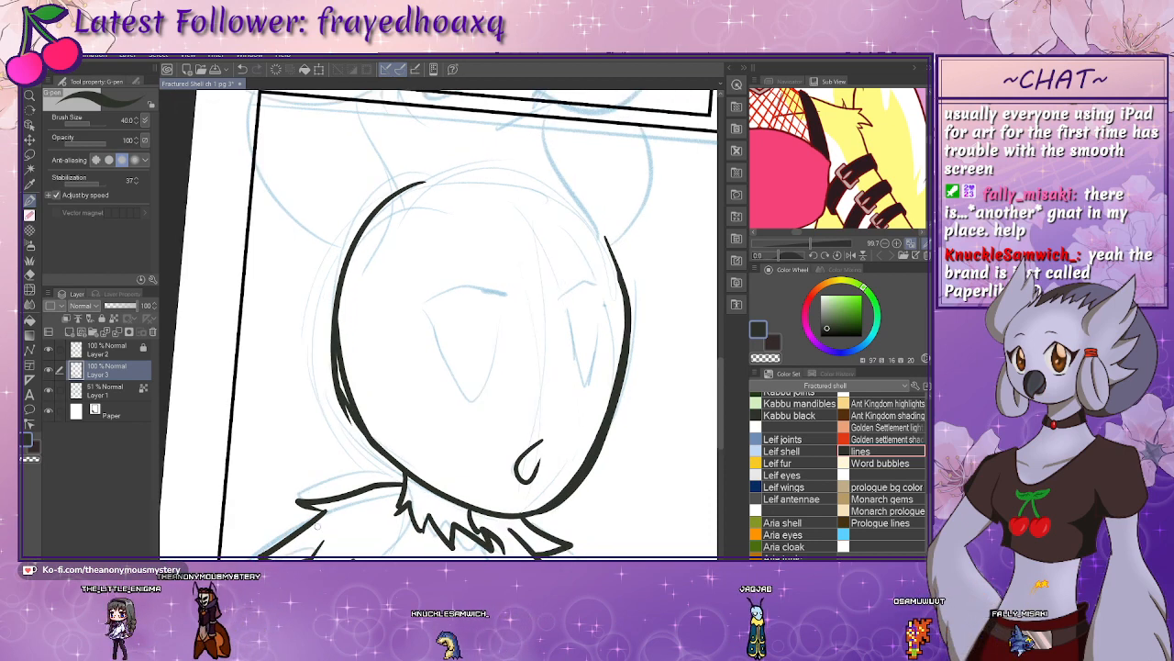
key(ctrl+plus)
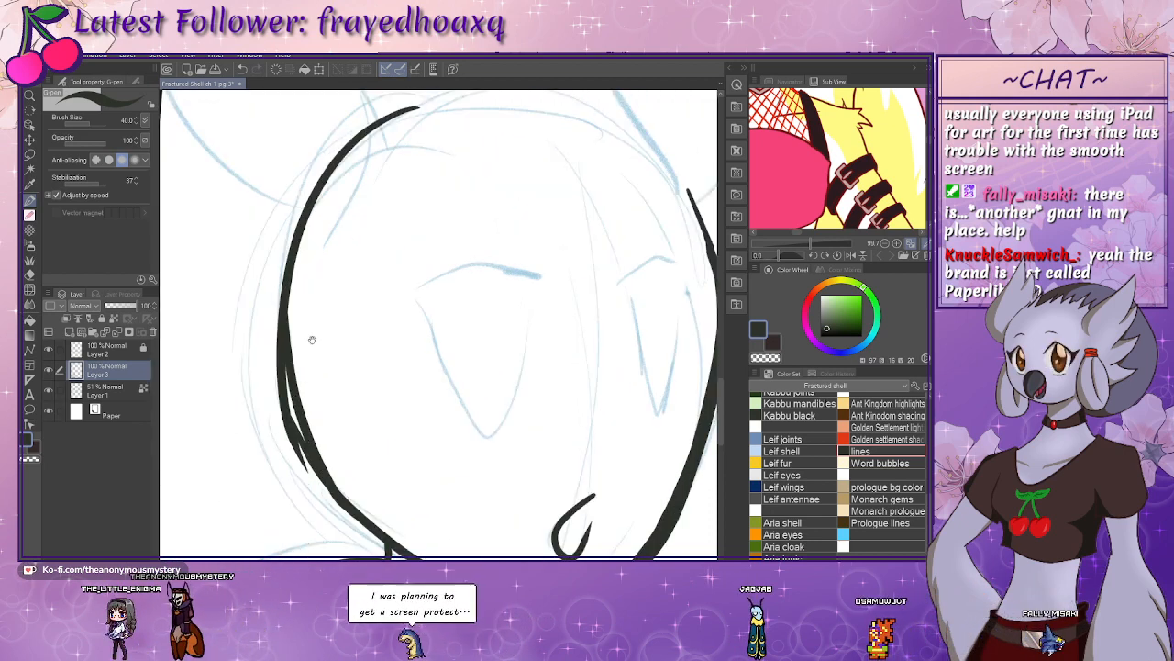
drag(302, 347, 294, 338)
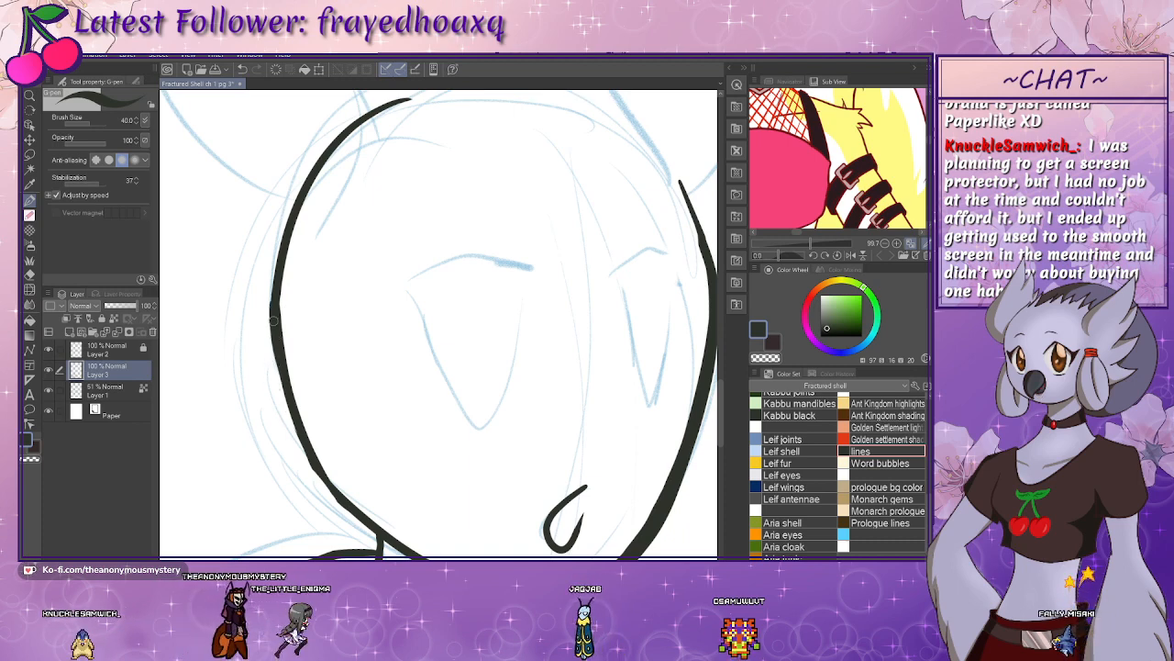
mouse_move(274, 320)
mouse_down()
mouse_move(285, 403)
mouse_move(314, 468)
mouse_up()
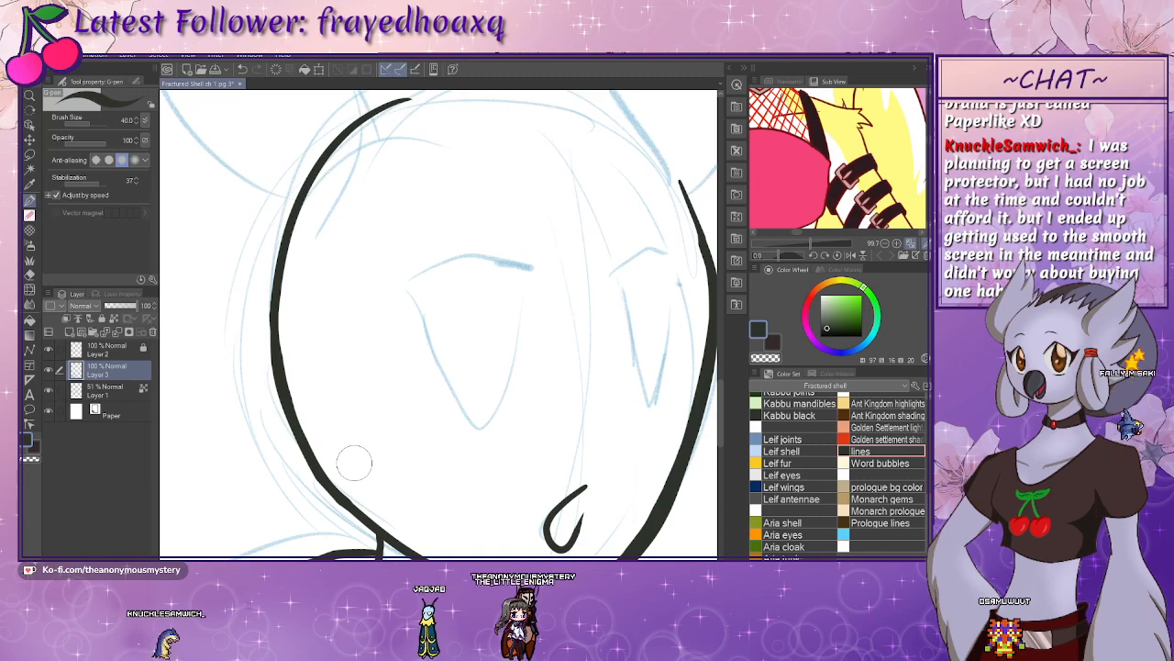
- Ink the crown of the head between the two side outlines and blend both joints into a continuous contour
drag(376, 266, 404, 393)
drag(517, 394, 424, 376)
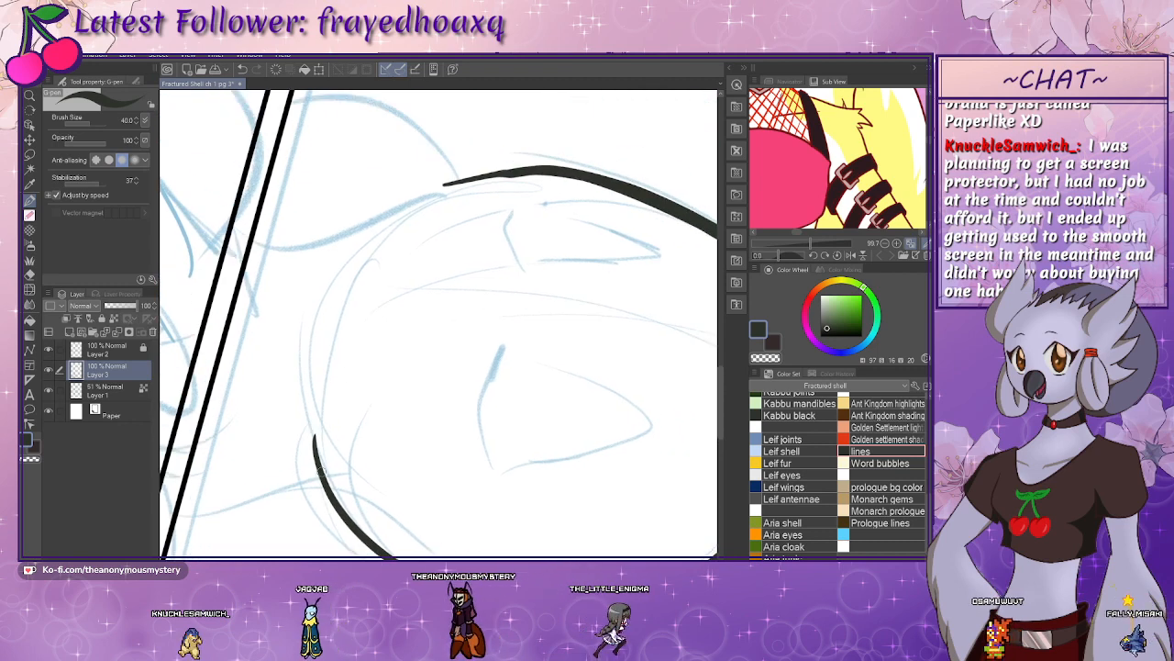
mouse_move(327, 482)
mouse_down()
mouse_move(313, 338)
mouse_move(349, 257)
mouse_move(438, 194)
mouse_up()
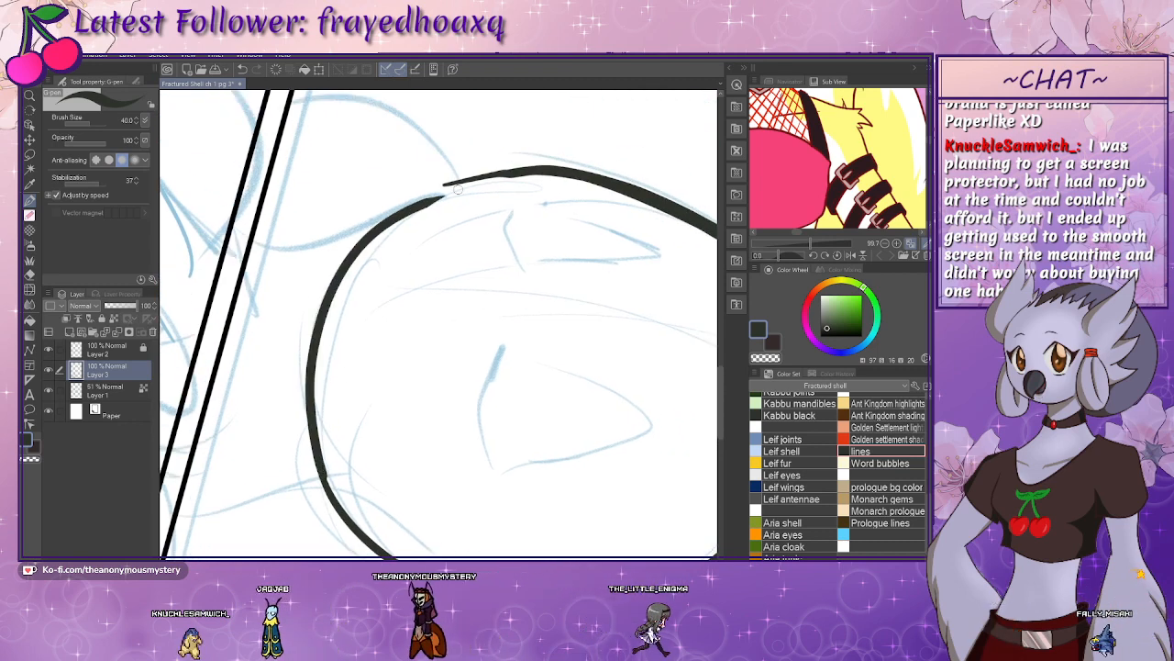
mouse_move(376, 359)
mouse_down()
mouse_move(350, 387)
mouse_move(366, 264)
mouse_up()
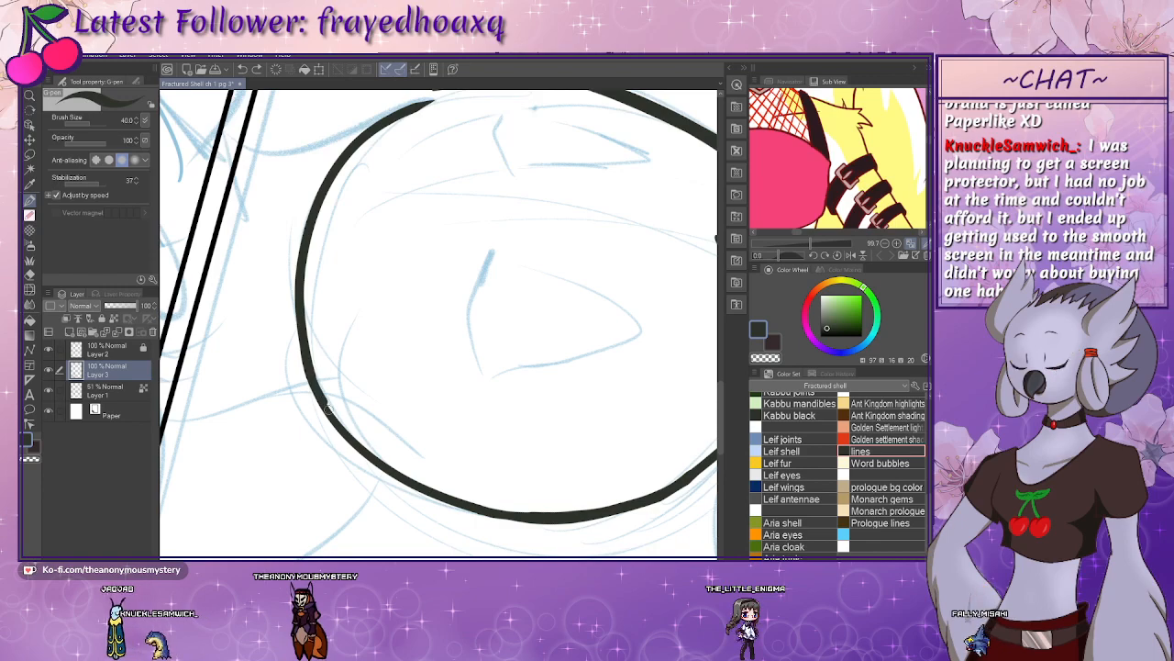
scroll(386, 477, up, 4)
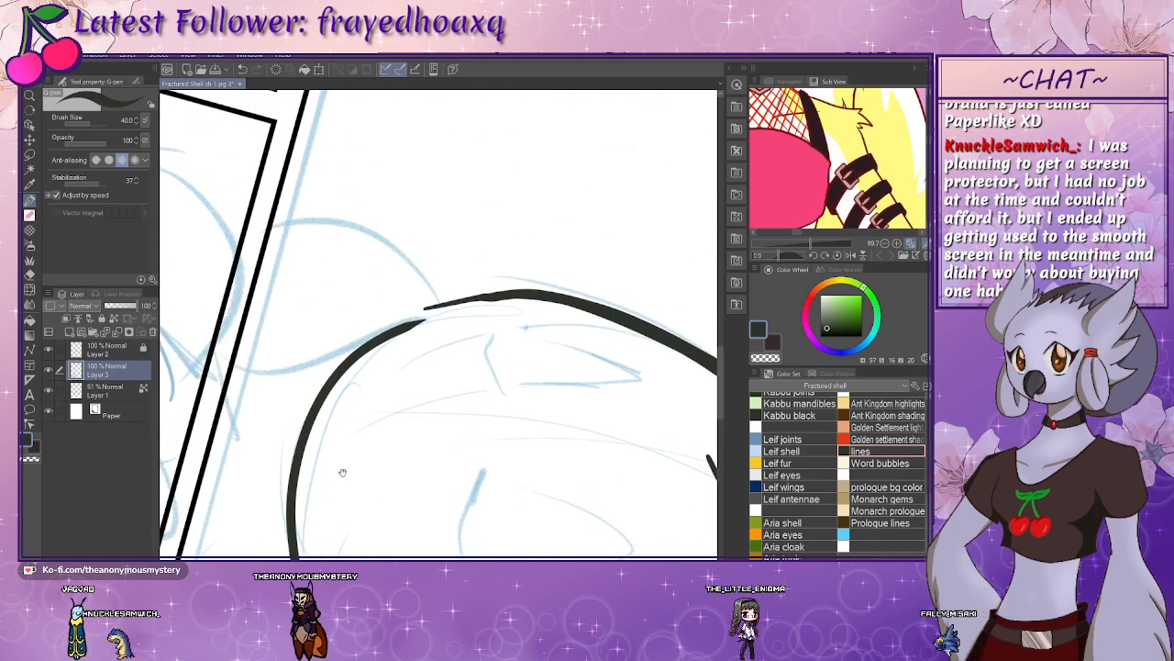
mouse_move(184, 404)
mouse_down()
mouse_move(268, 551)
mouse_move(259, 554)
mouse_up()
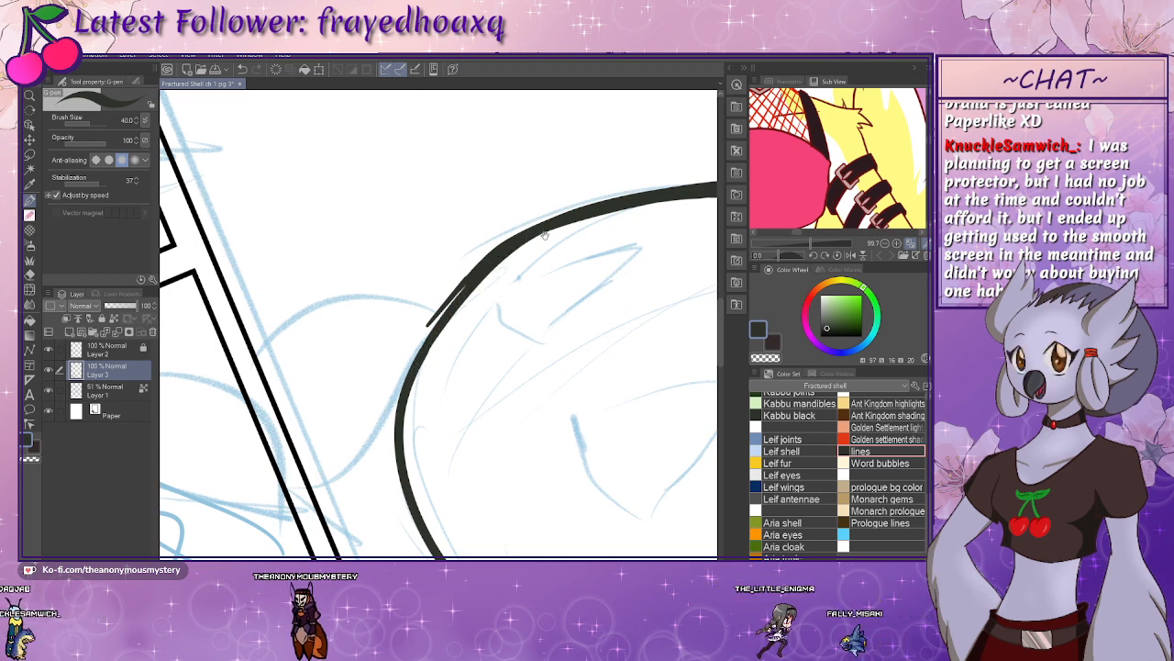
drag(545, 235, 454, 290)
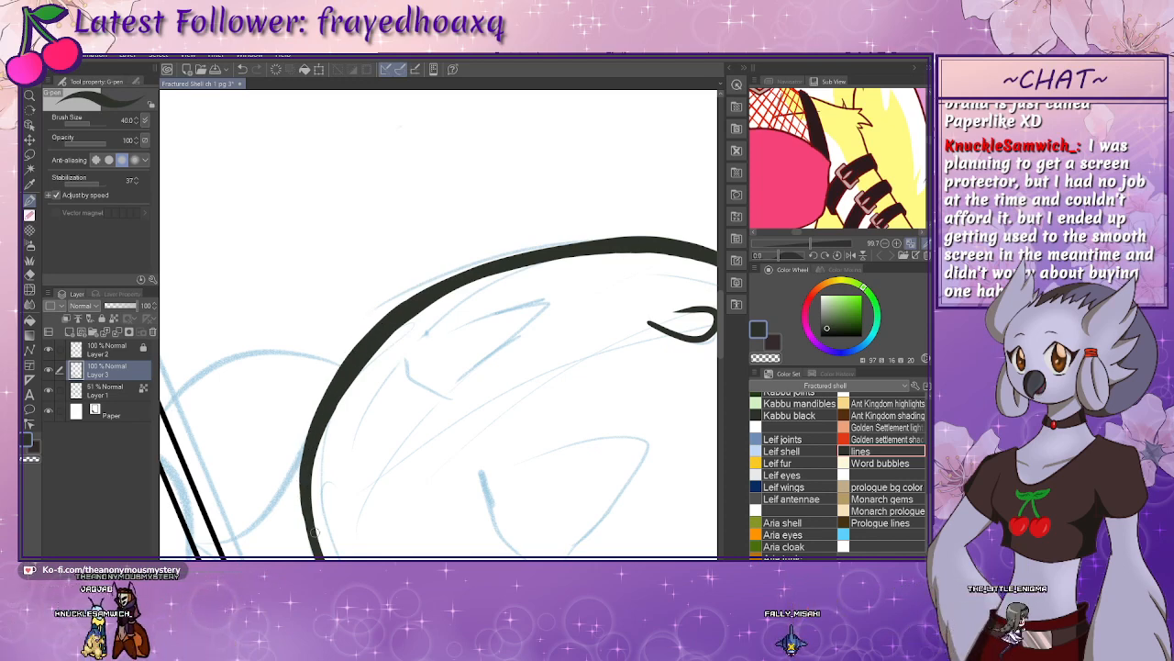
- Ink the curved side lines of both antennae on the head, bringing the wide-eye-side antenna to a point on the forehead
drag(352, 415, 319, 343)
drag(344, 460, 579, 493)
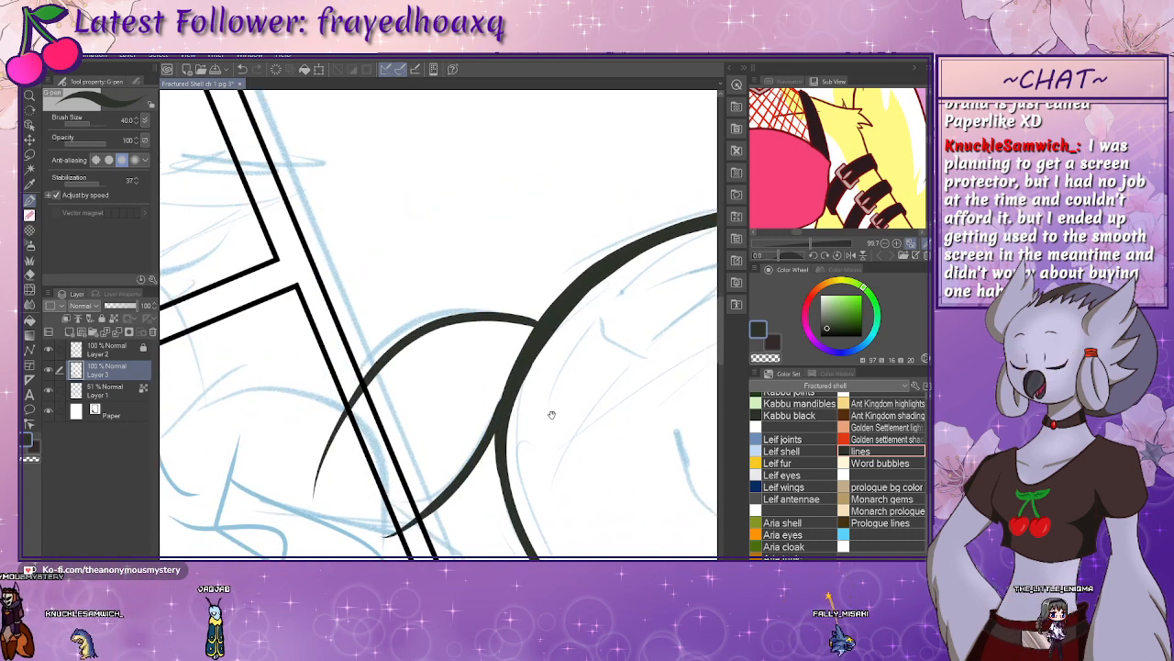
mouse_move(552, 414)
mouse_down()
mouse_move(407, 388)
mouse_move(508, 204)
mouse_move(445, 353)
mouse_move(456, 318)
mouse_up()
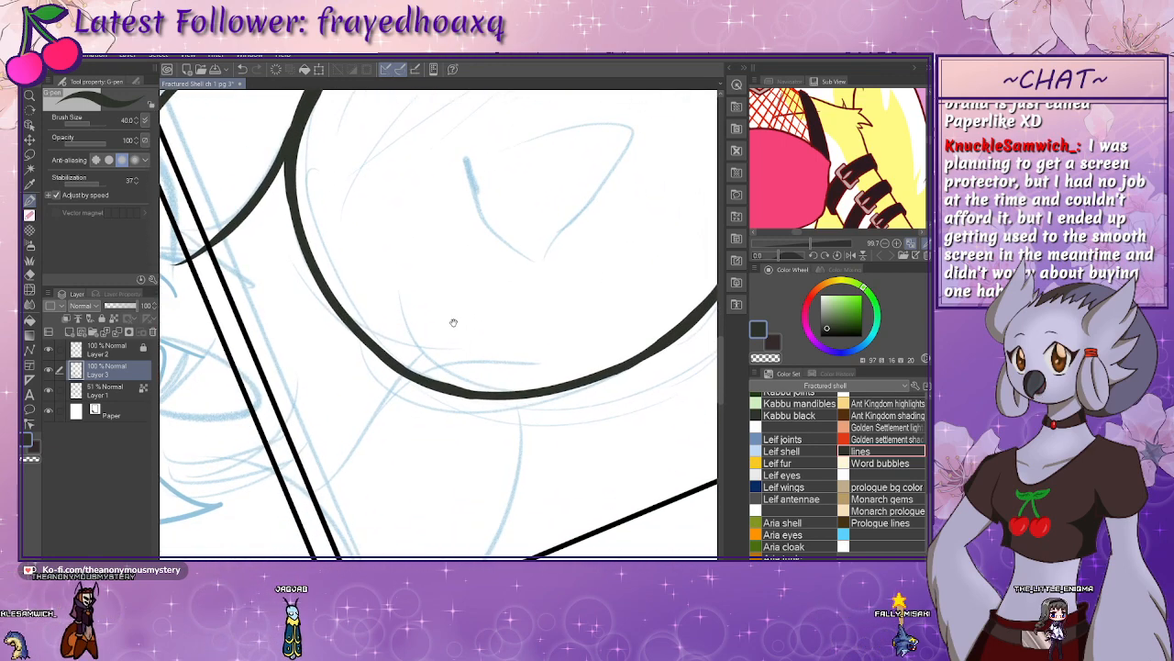
drag(458, 323, 471, 320)
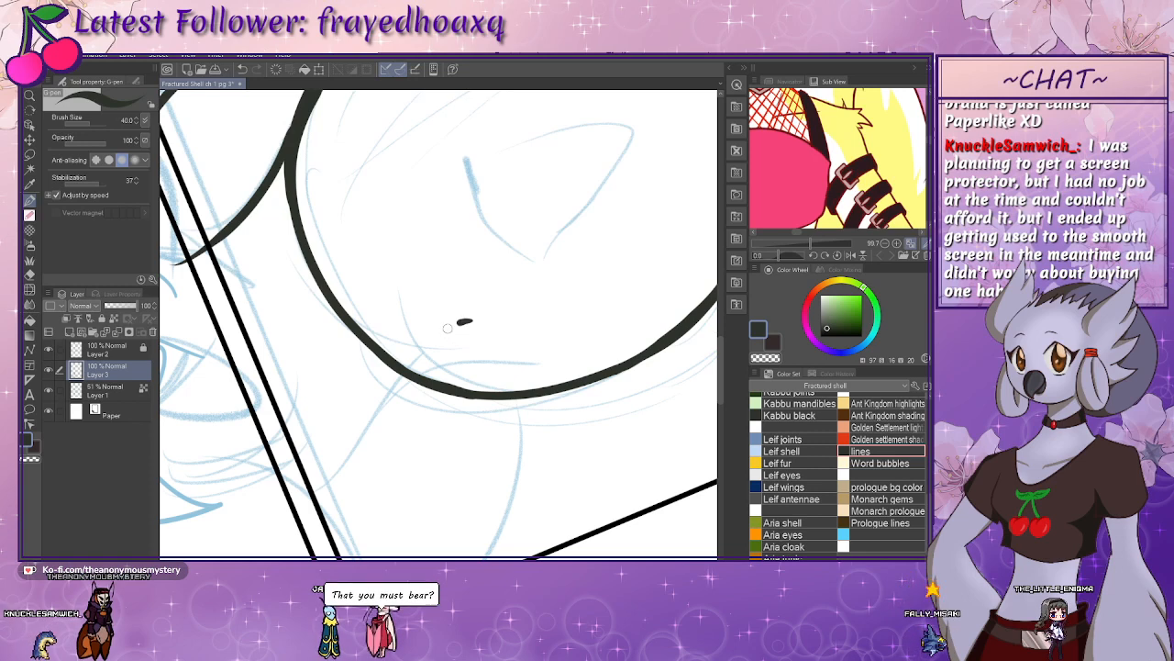
drag(258, 543, 240, 543)
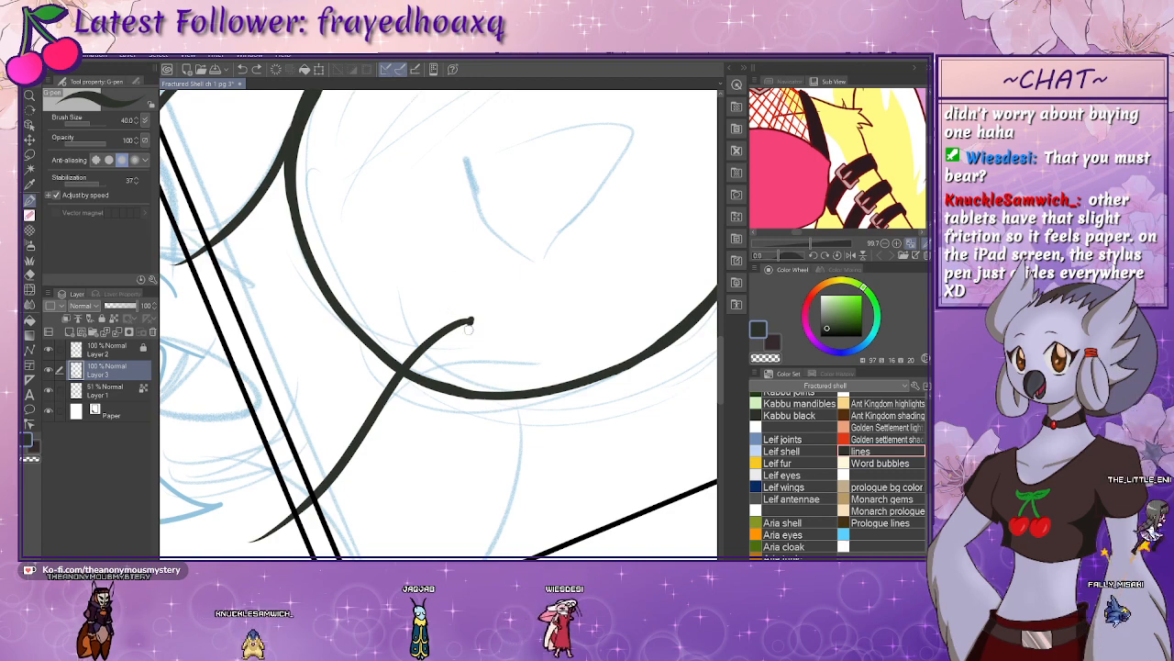
drag(471, 321, 516, 557)
mouse_move(502, 446)
mouse_down()
mouse_move(503, 310)
mouse_move(504, 401)
mouse_up()
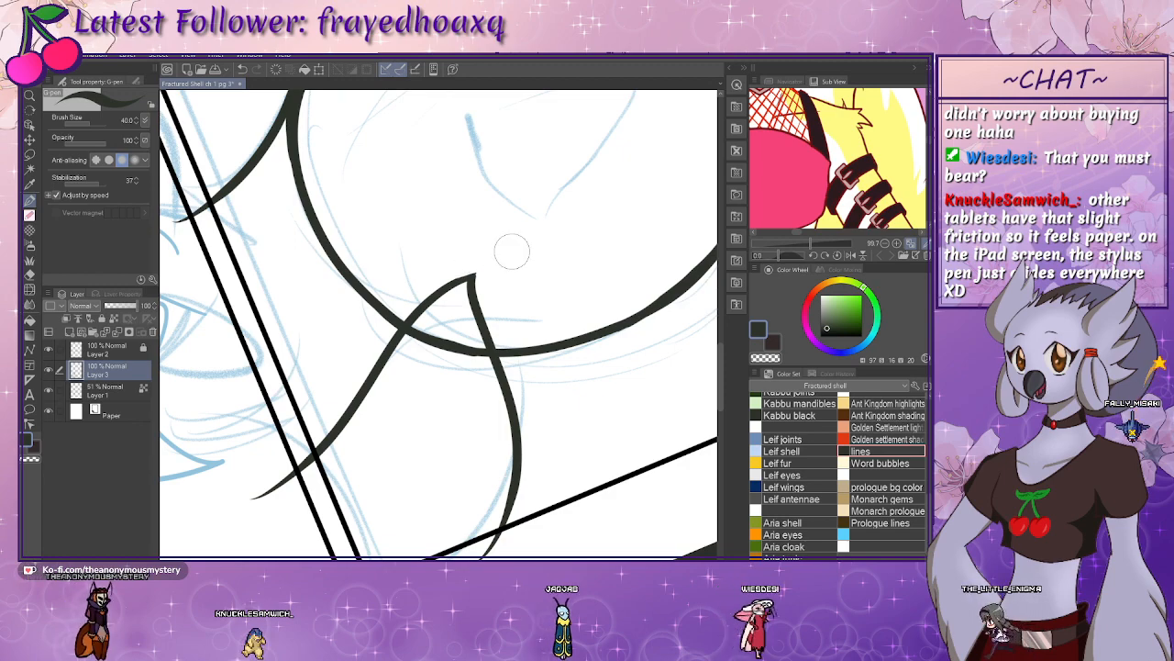
- Ink the closed outline of the narrow eye over its sketch
mouse_move(547, 233)
mouse_down()
mouse_move(474, 428)
mouse_move(488, 462)
mouse_move(478, 442)
mouse_up()
key(ctrl+@)
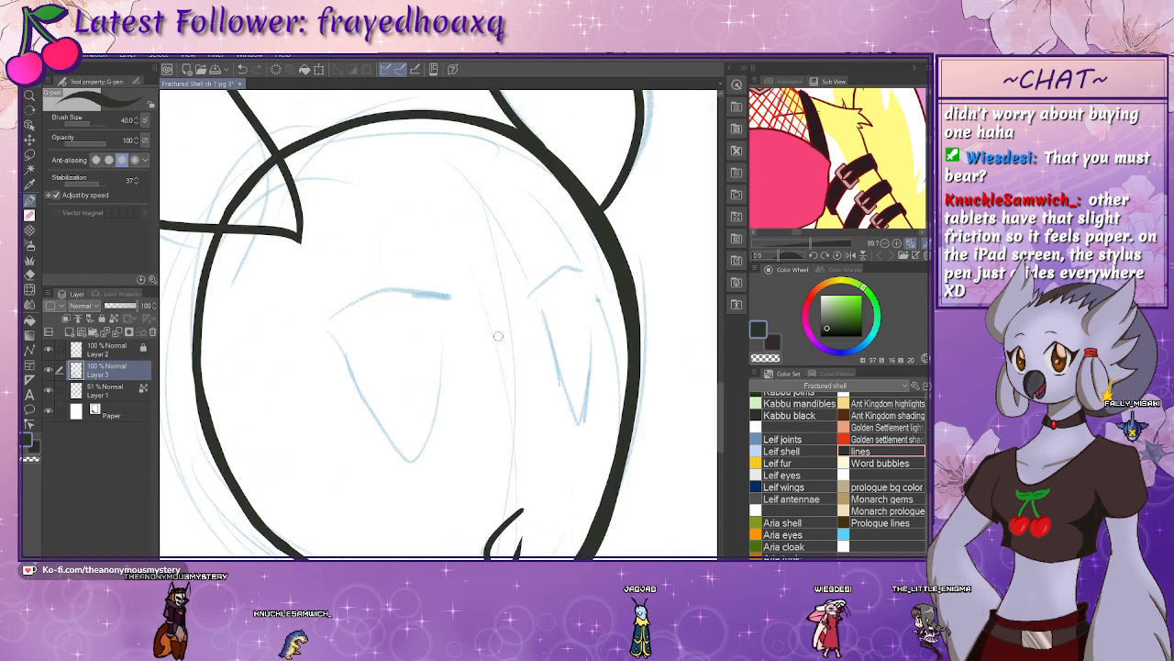
mouse_move(521, 319)
mouse_down()
mouse_move(405, 277)
mouse_move(454, 371)
mouse_move(464, 248)
mouse_move(439, 224)
mouse_move(461, 238)
mouse_up()
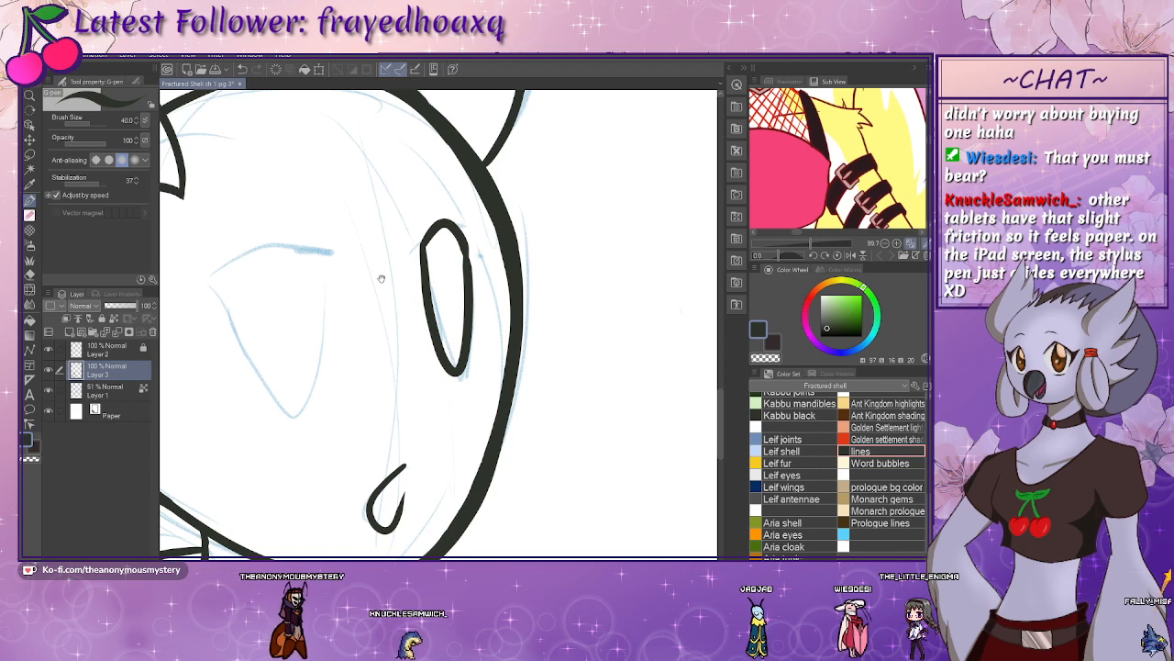
drag(319, 256, 453, 272)
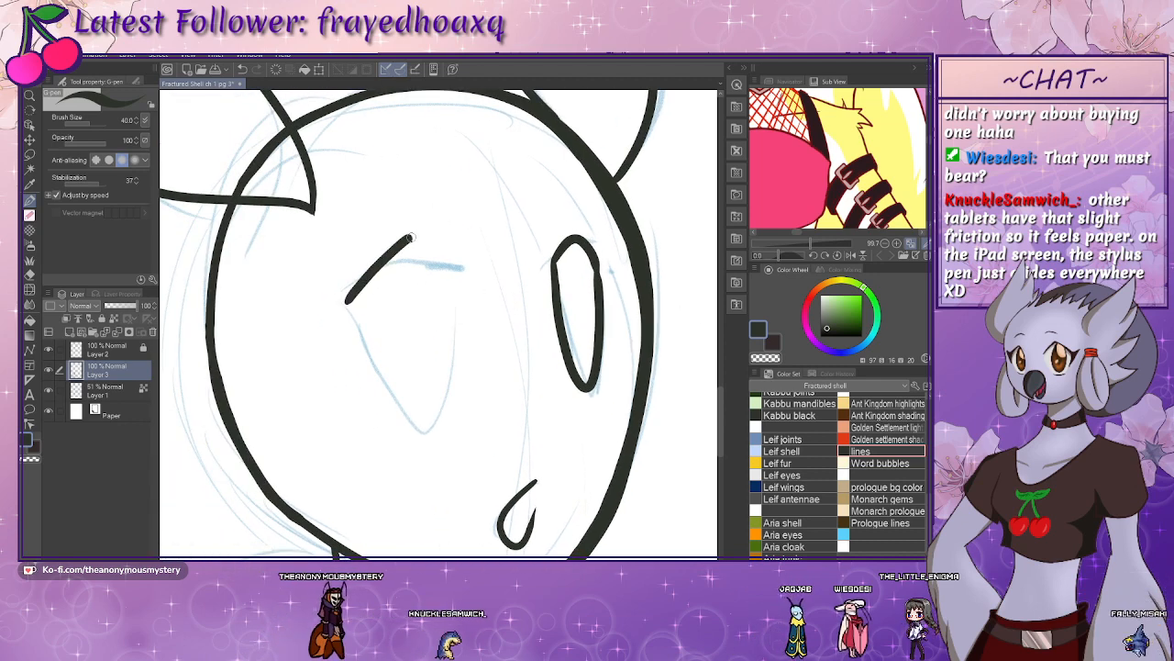
mouse_move(346, 301)
mouse_down()
mouse_move(431, 246)
mouse_move(445, 285)
mouse_up()
key(ctrl+z)
key(ctrl+z)
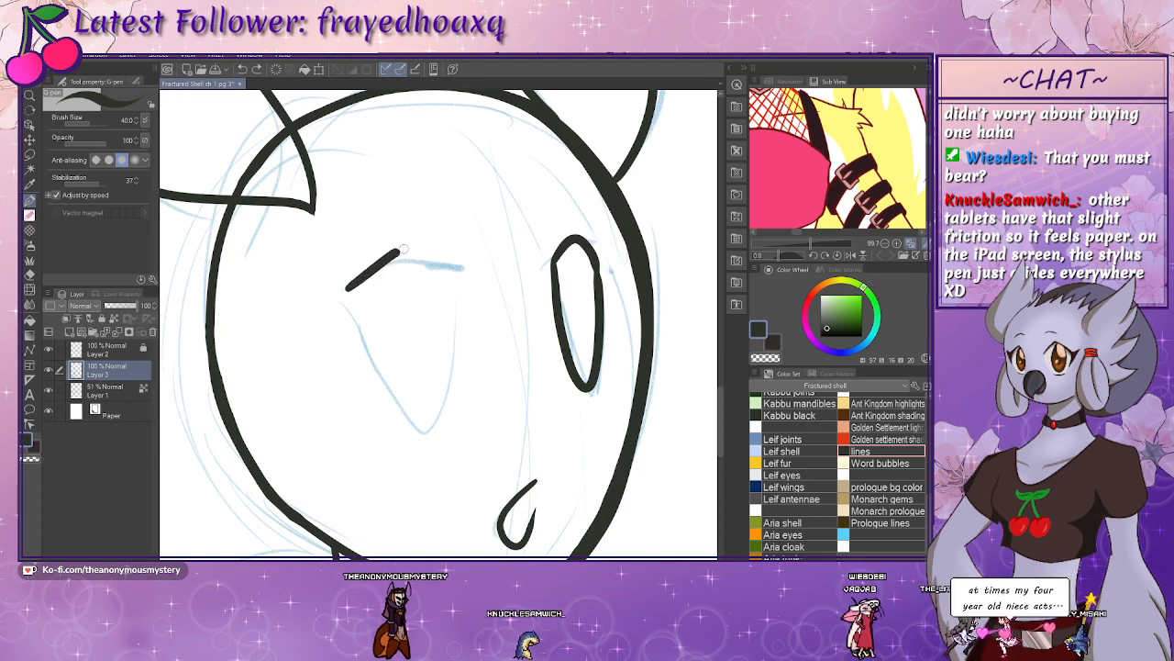
- Ink the closed outline of the wide eye, with an angled upper lid and a rounded point at its lower end
drag(348, 289, 427, 254)
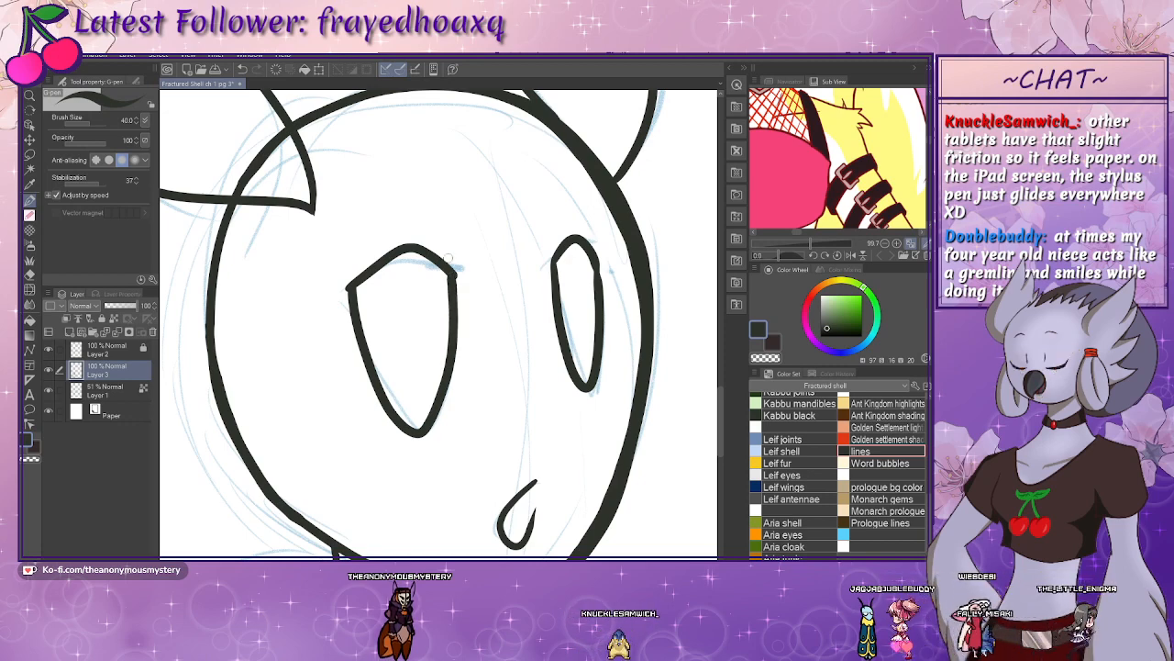
drag(366, 297, 388, 301)
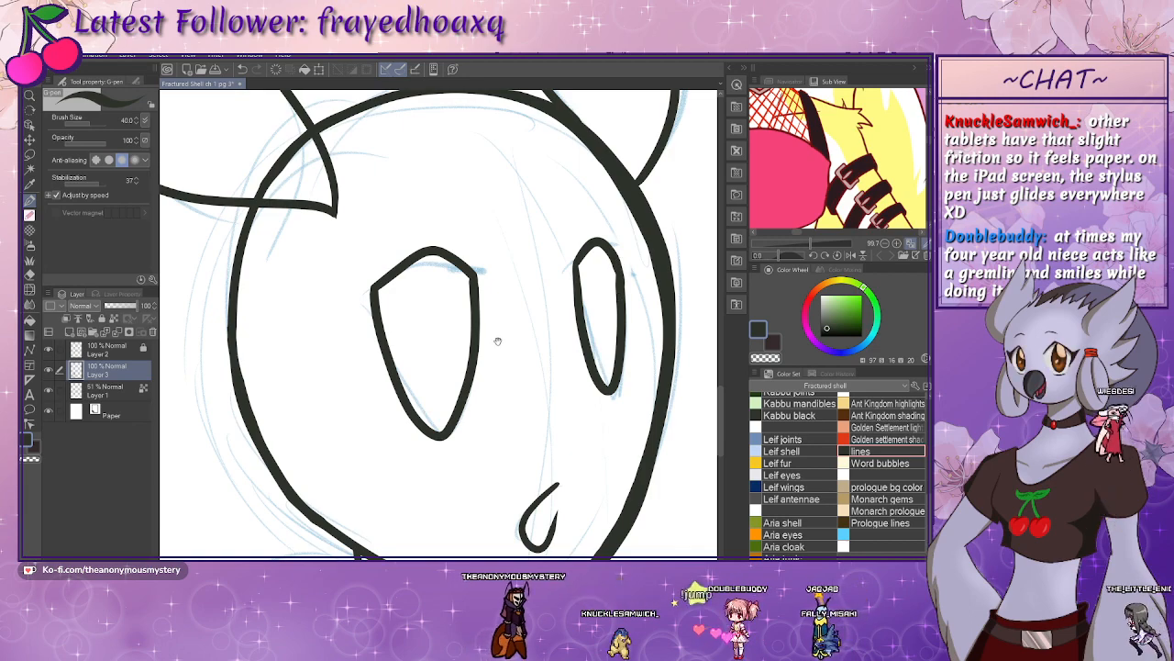
- Erase the head outline crossing the base of the antenna on the wide eye's side and tidy the line ends
drag(483, 298, 582, 459)
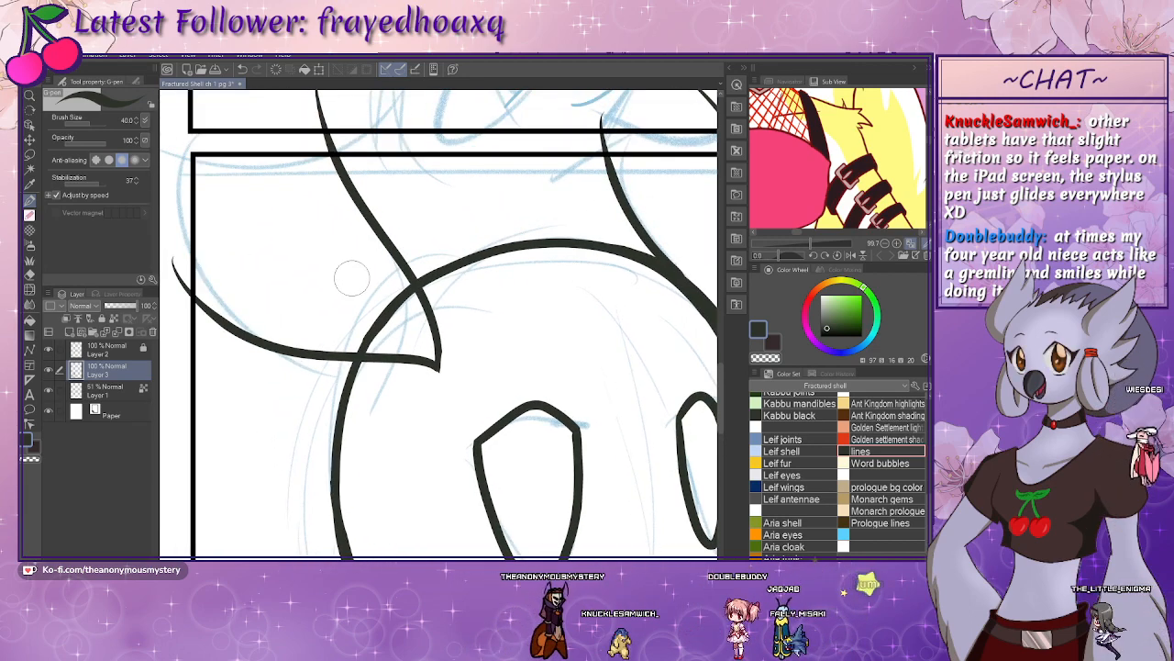
drag(369, 320, 362, 327)
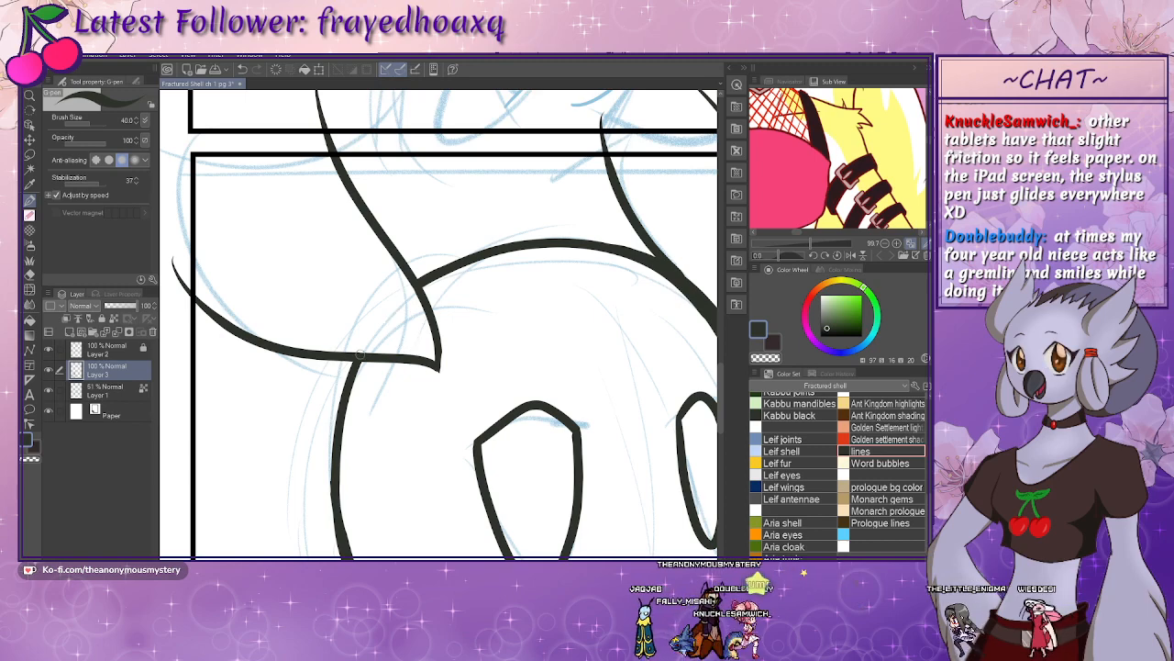
mouse_move(347, 322)
mouse_down()
mouse_move(352, 278)
mouse_move(373, 264)
mouse_move(345, 237)
mouse_move(330, 273)
mouse_move(401, 407)
mouse_move(385, 372)
mouse_up()
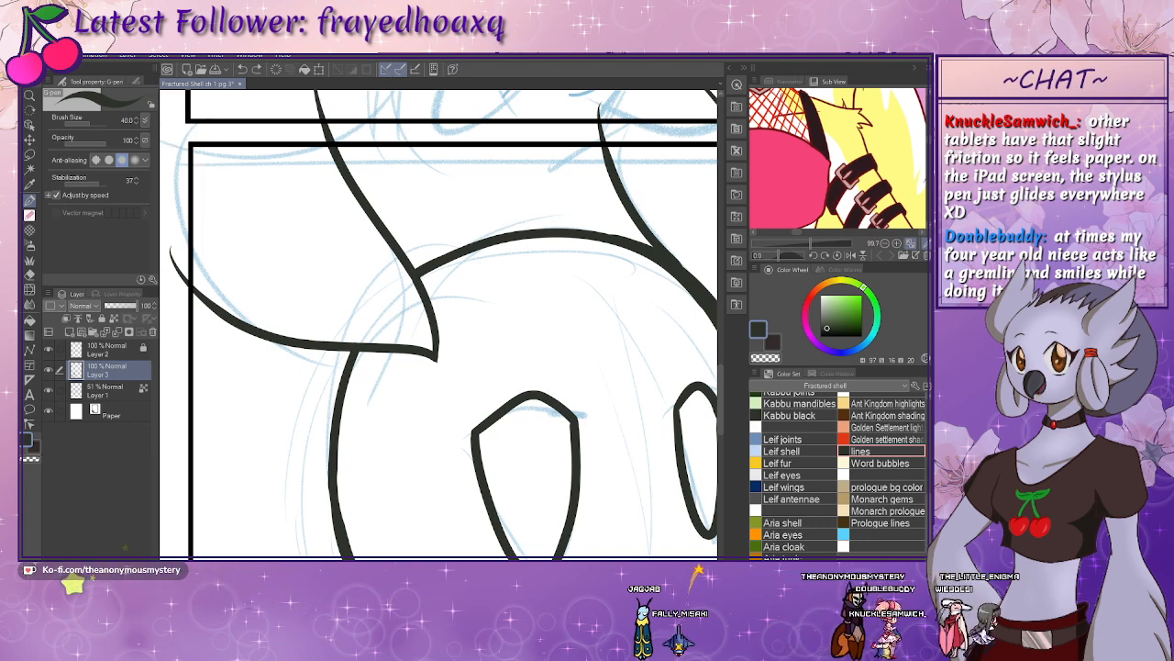
key(ctrl+minus)
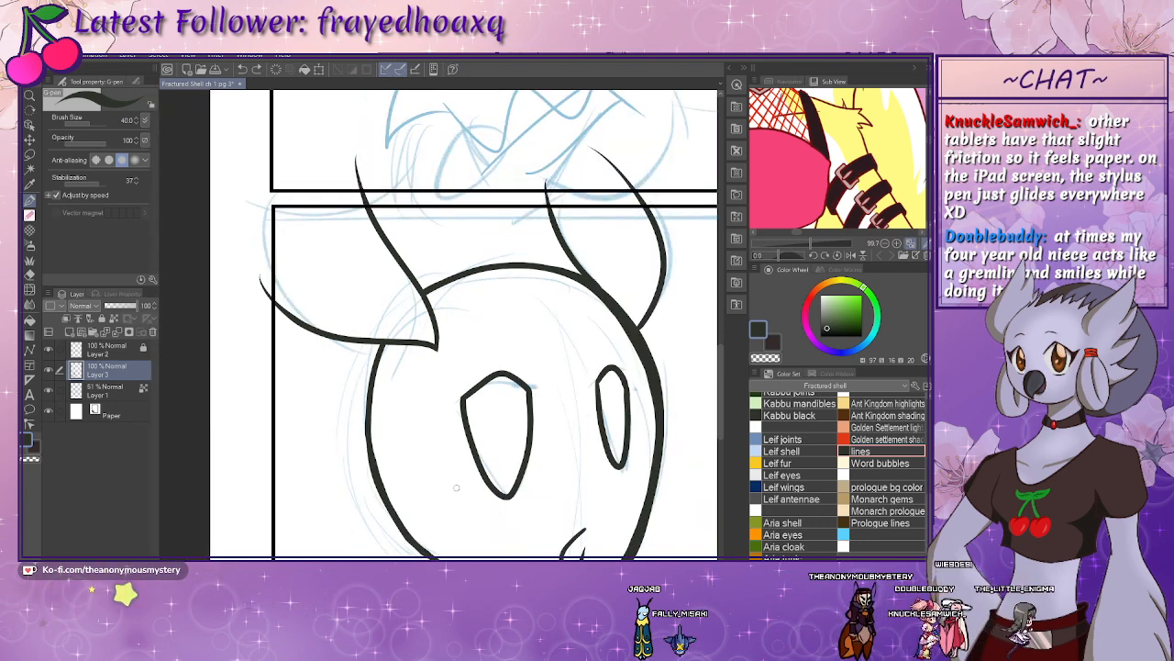
- Ink a curved inner line inside each of the fur-collared character's two antennae, following the antenna's length
mouse_move(516, 533)
mouse_down()
mouse_move(424, 361)
mouse_move(415, 291)
mouse_move(457, 306)
mouse_up()
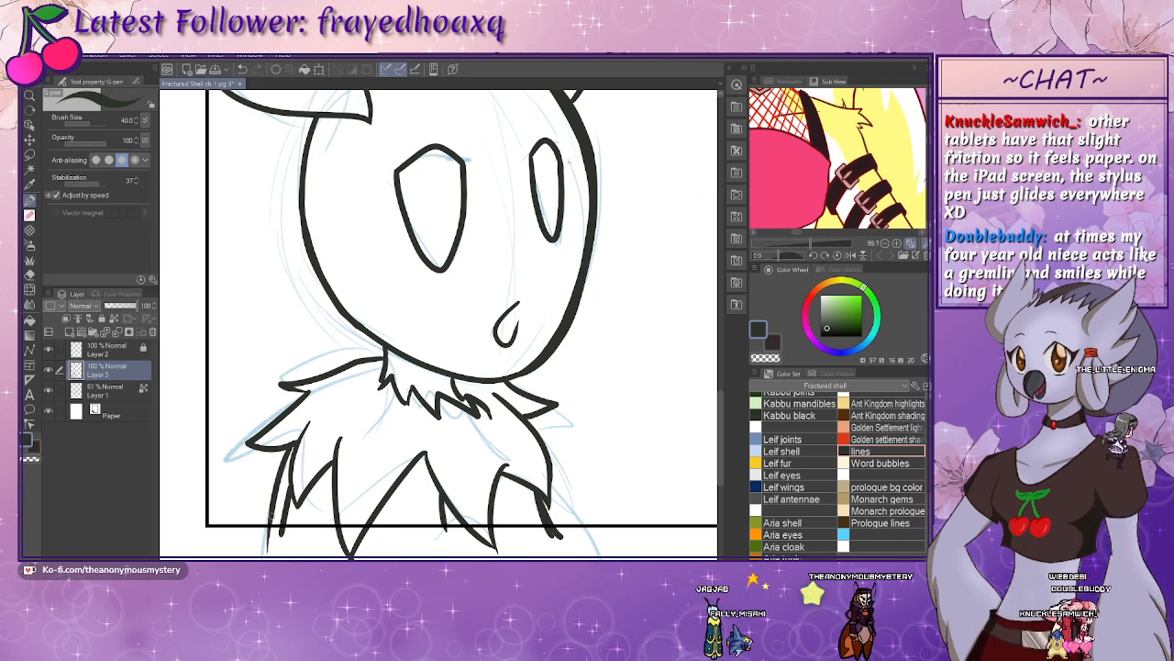
drag(403, 346, 386, 530)
mouse_move(379, 374)
mouse_down()
mouse_move(390, 522)
mouse_move(376, 494)
mouse_move(543, 472)
mouse_move(564, 192)
mouse_up()
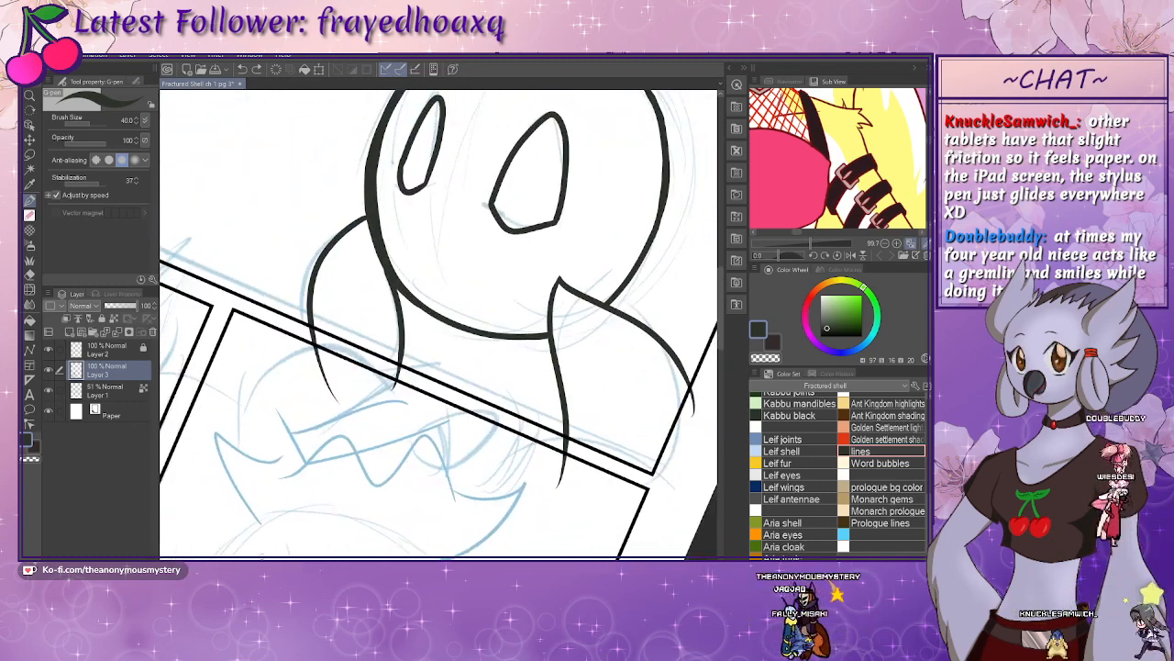
drag(359, 243, 345, 402)
drag(571, 306, 624, 473)
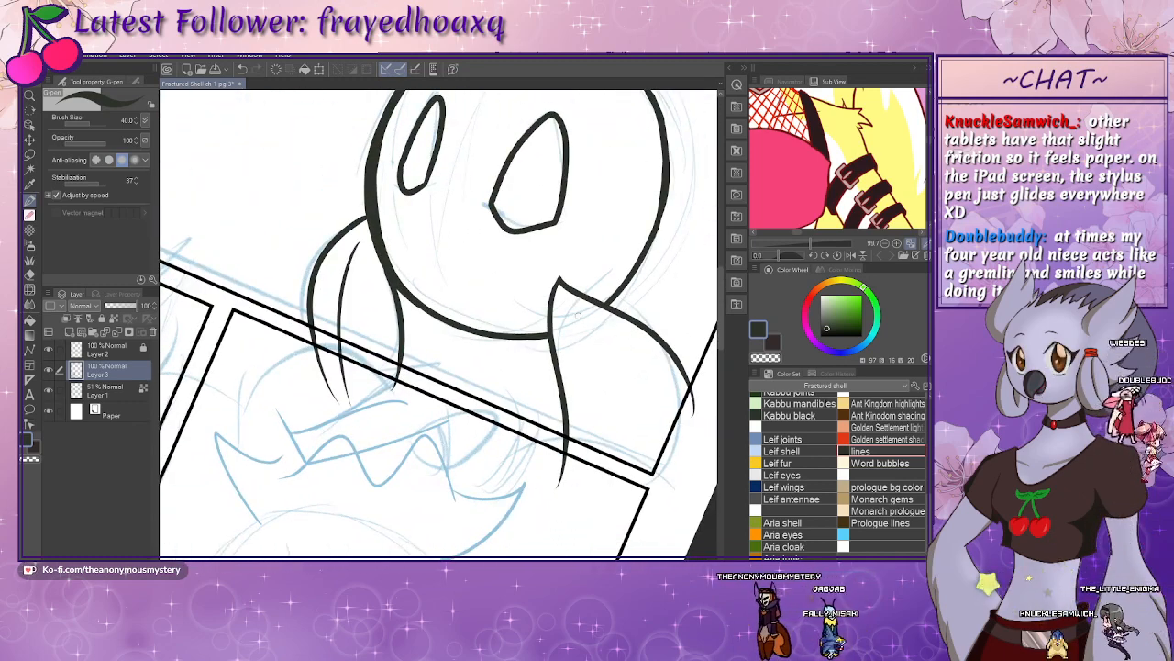
drag(496, 293, 470, 367)
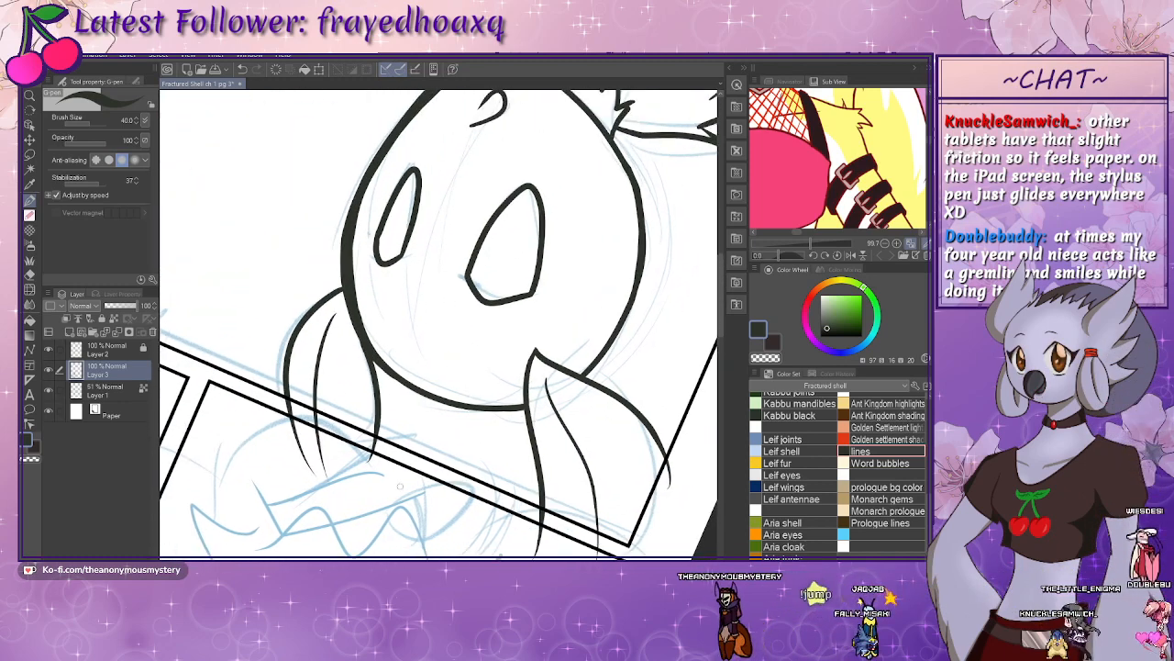
- Select the area outside the bottom panel from the Layer 2 borders and delete the Layer 3 ink that falls there
key(ctrl+at)
key(ctrl+minus)
key(ctrl+minus)
key(ctrl+minus)
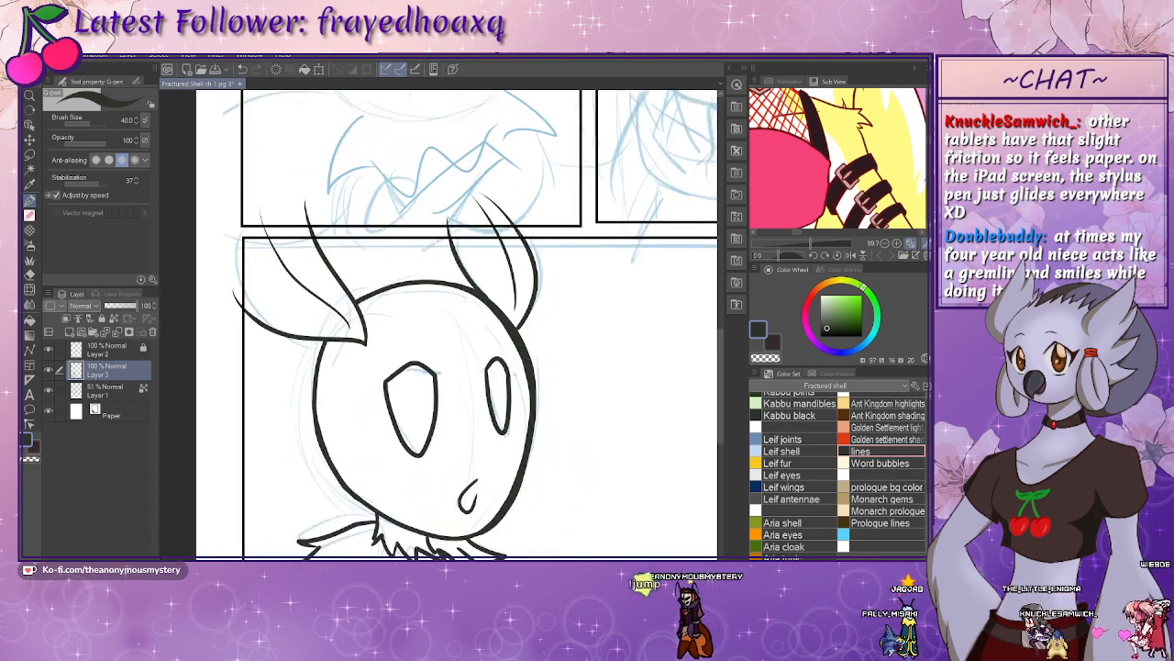
drag(332, 375, 290, 419)
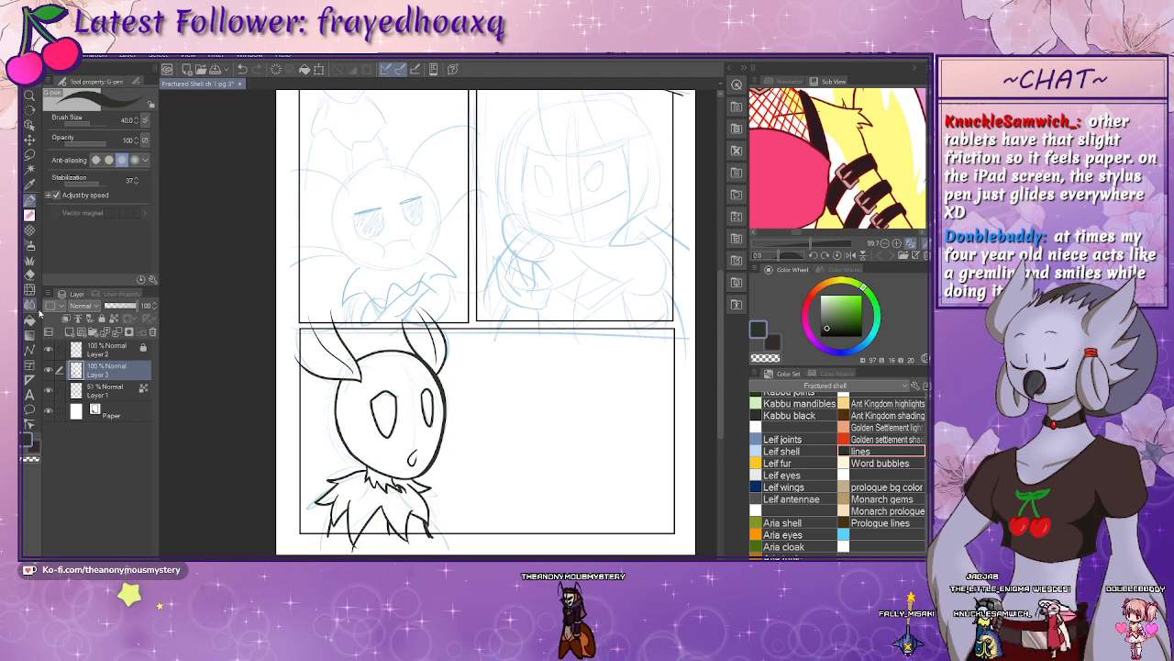
click(93, 352)
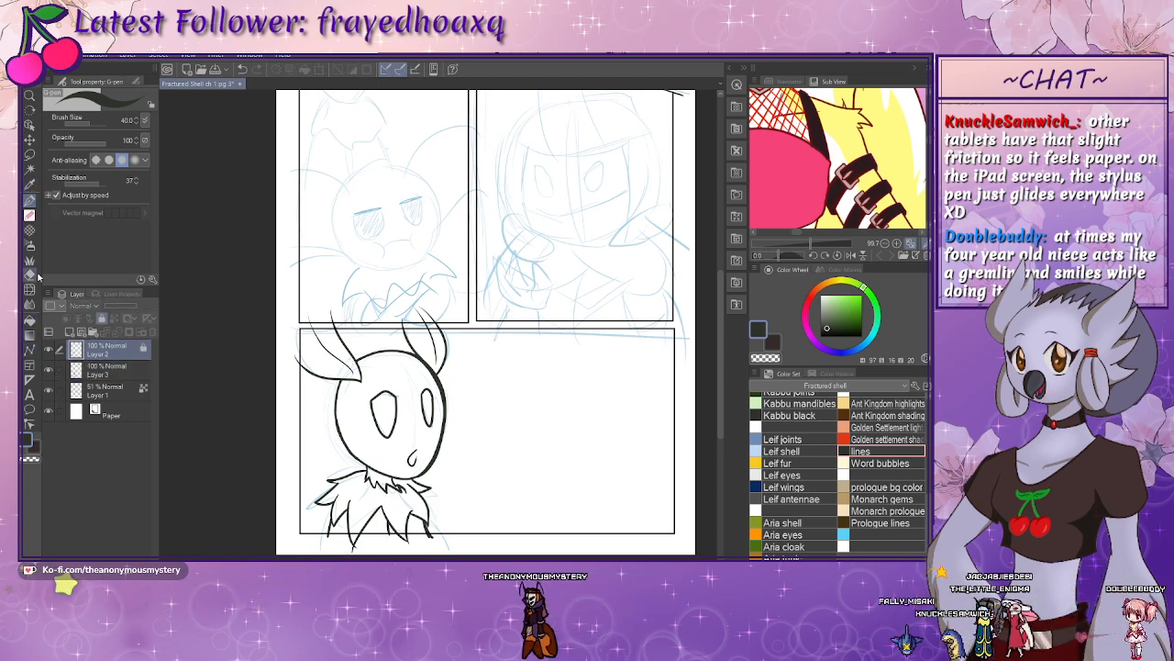
key(g)
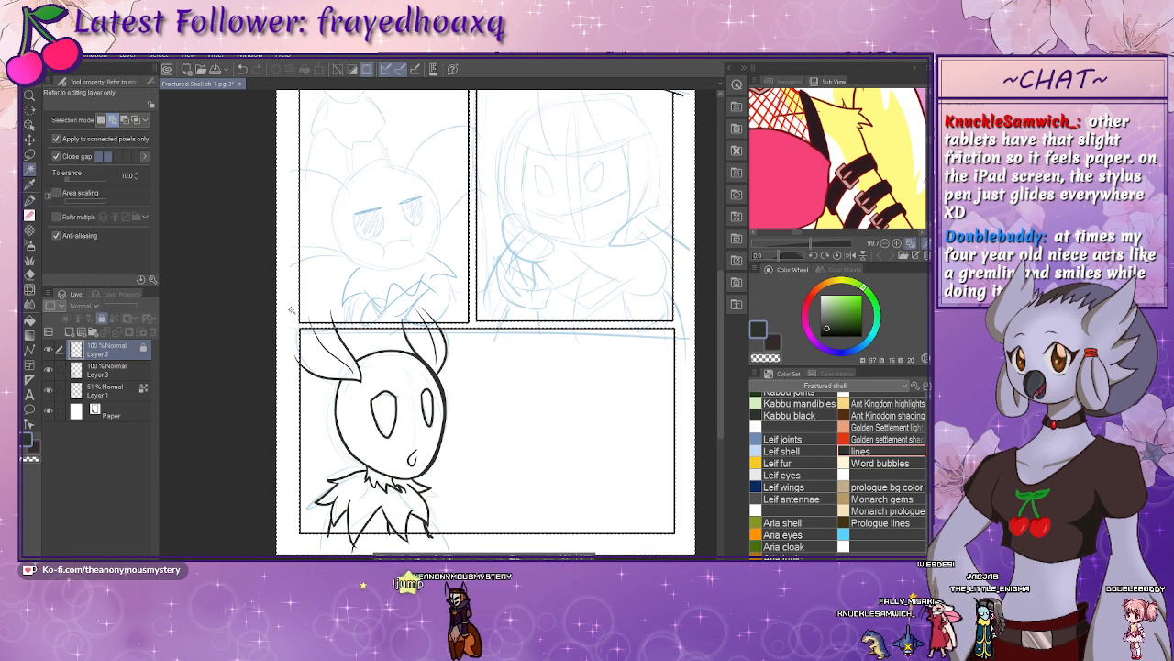
click(526, 387)
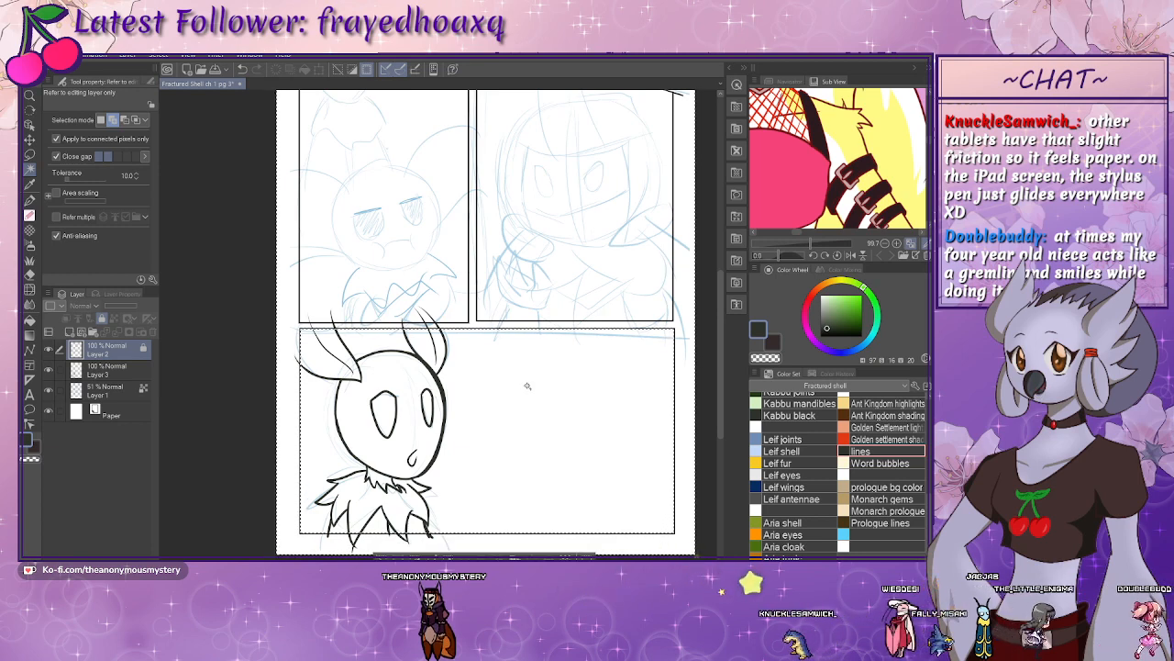
click(107, 370)
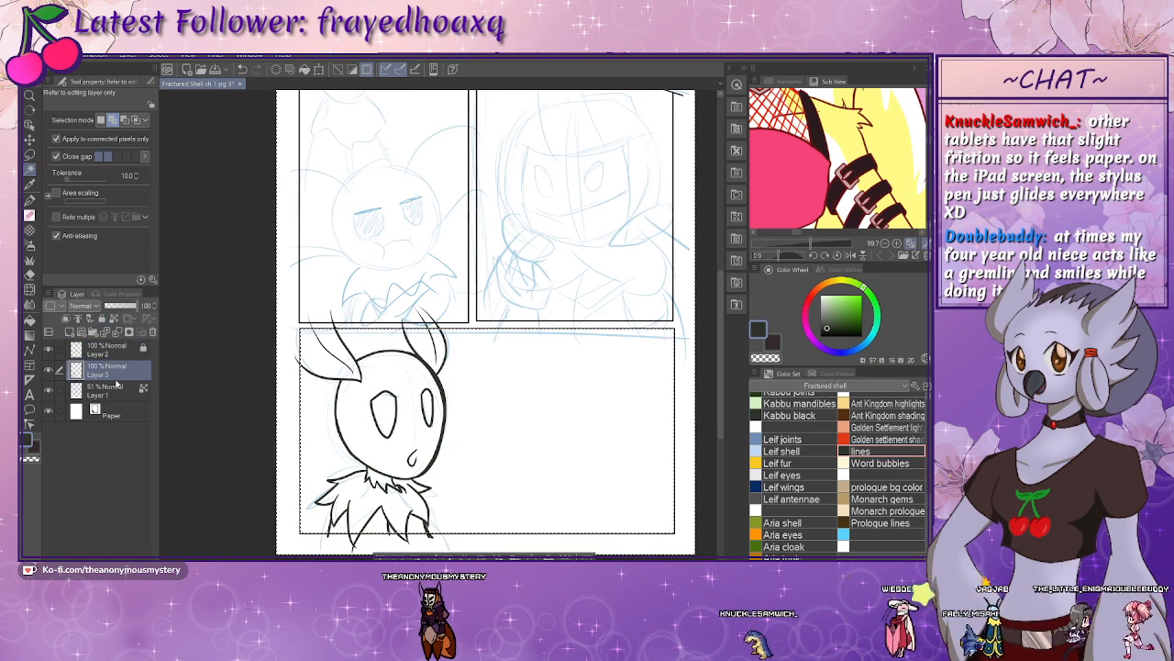
key(ctrl+d)
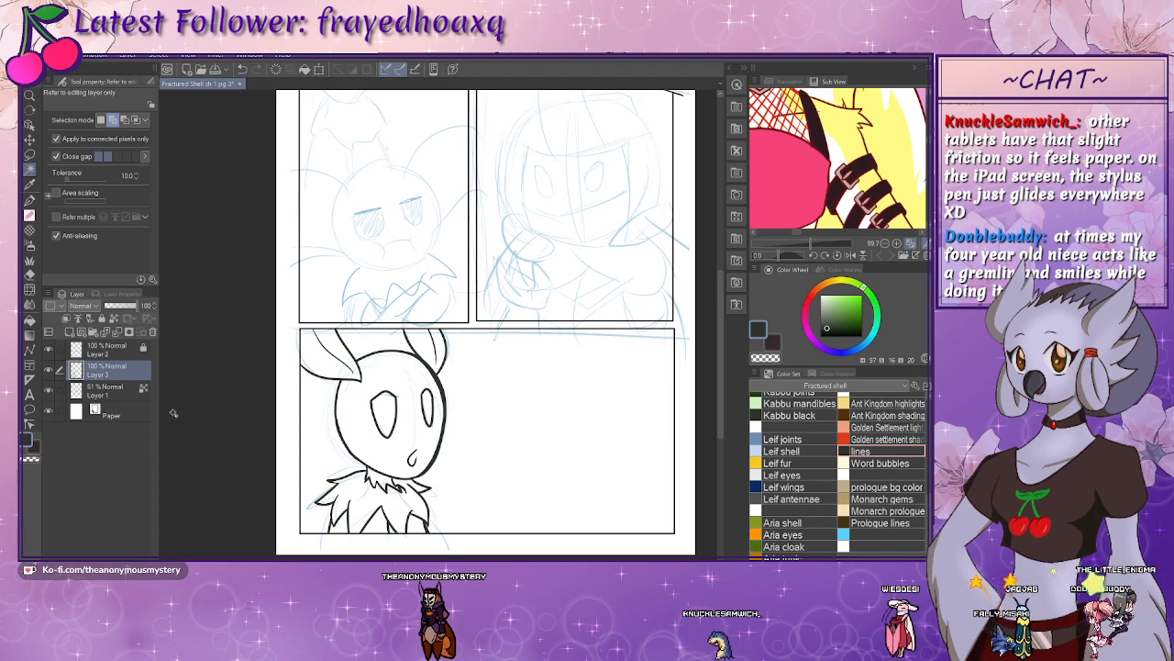
- Lasso the character's wide eye, scale it to 109%, rotate it by -6.4 degrees and shift it slightly towards the narrow eye
key(ctrl+plus)
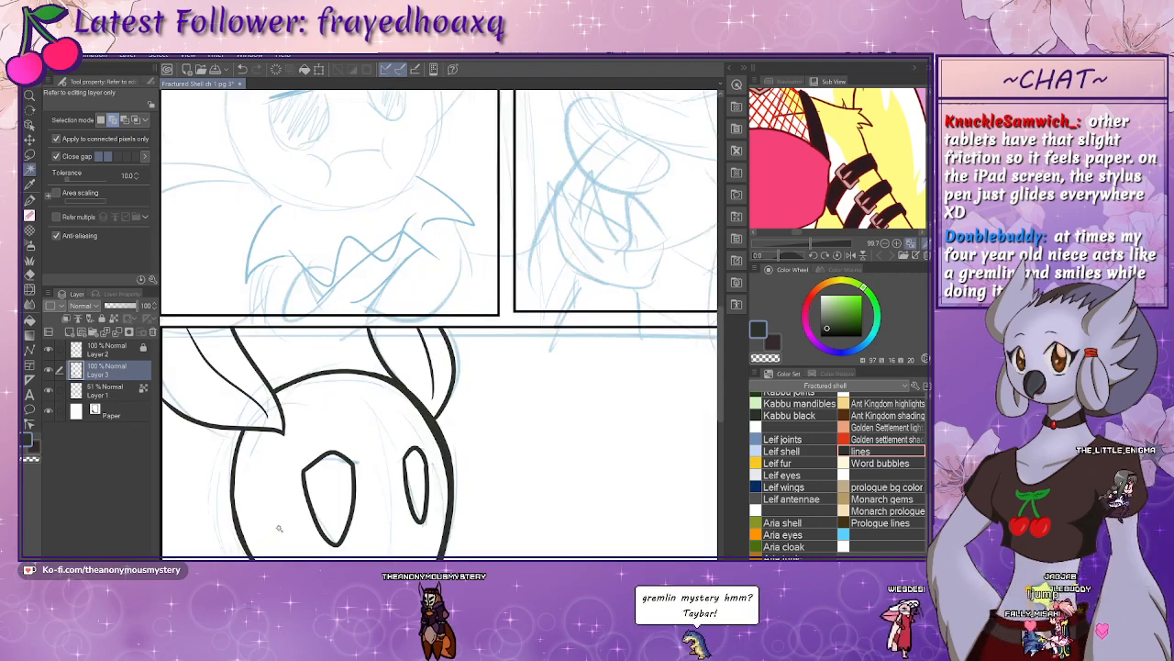
scroll(279, 528, down, 4)
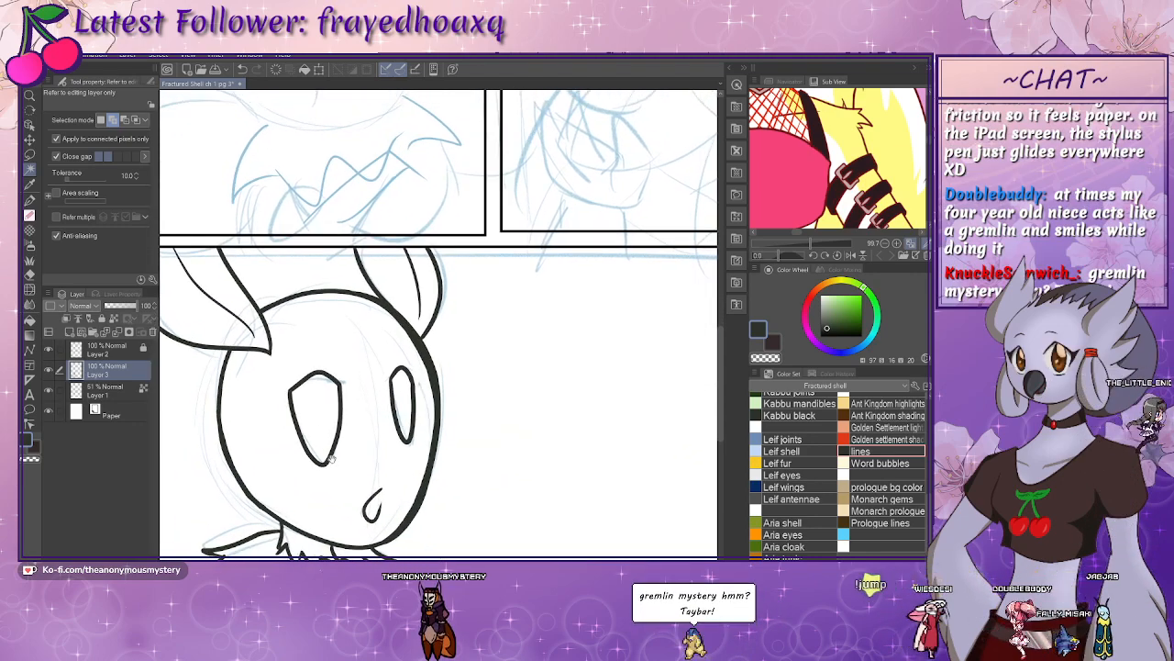
drag(331, 459, 335, 457)
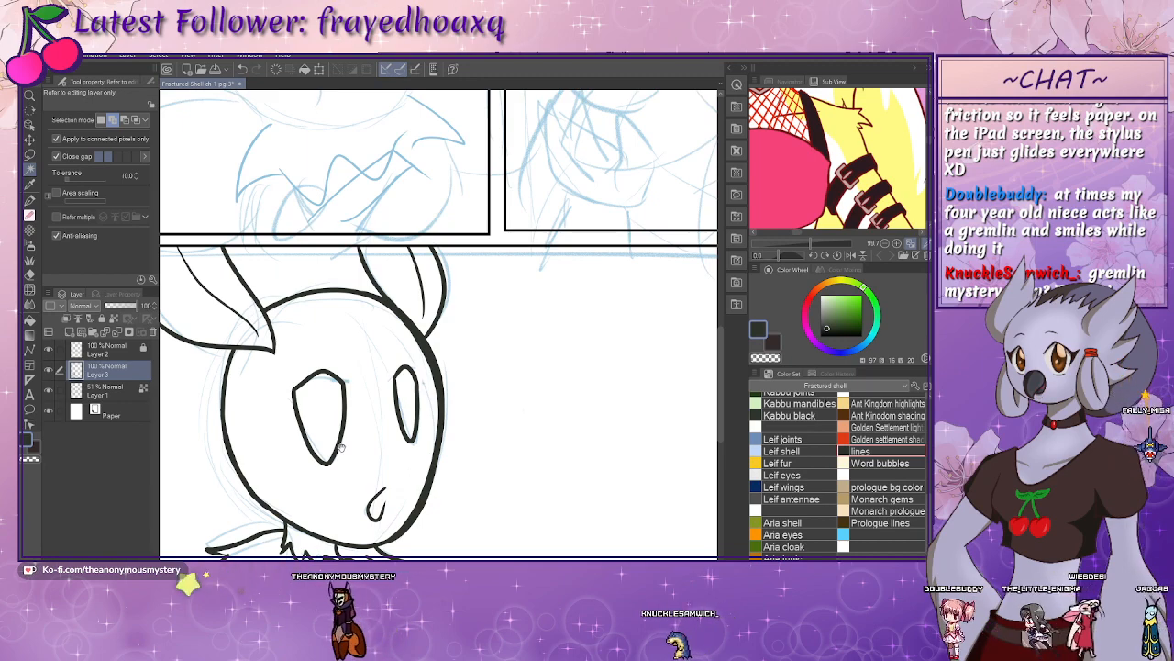
scroll(503, 398, down, 2)
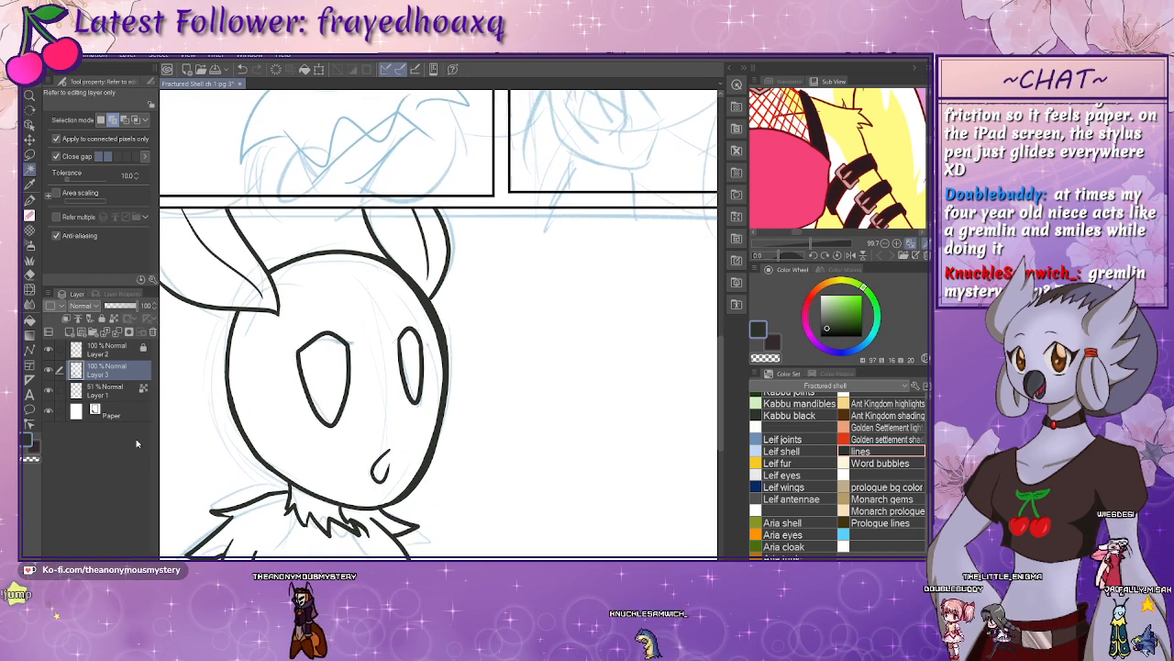
key(m)
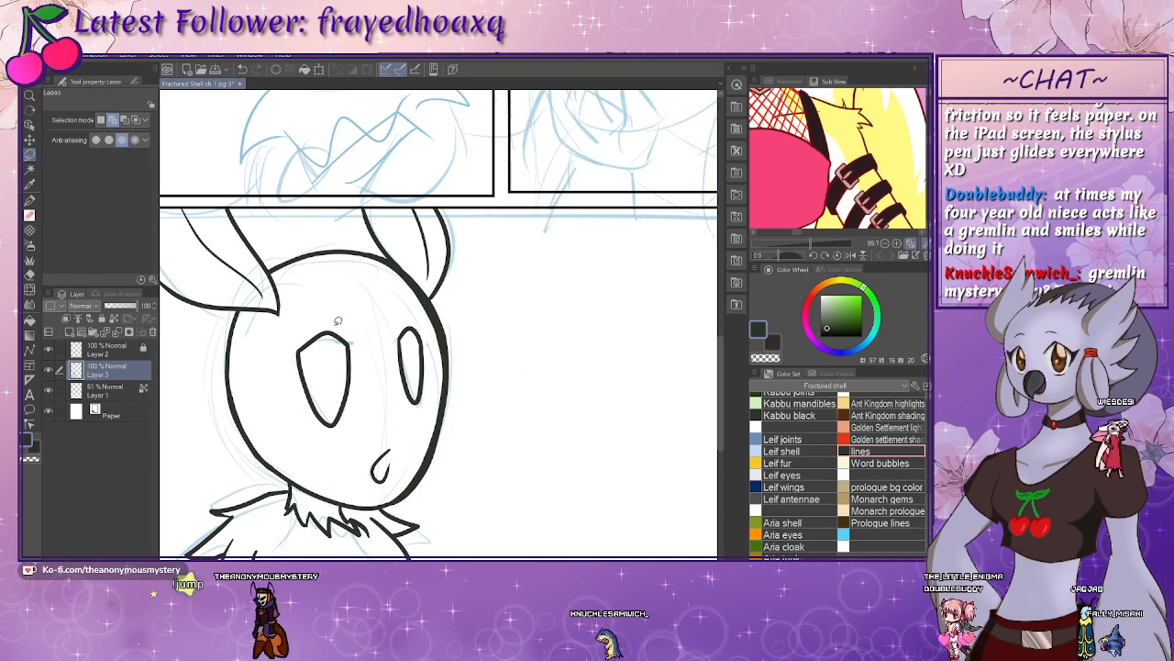
mouse_move(337, 320)
mouse_down()
mouse_move(307, 319)
mouse_move(281, 386)
mouse_move(329, 444)
mouse_move(379, 393)
mouse_move(345, 322)
mouse_up()
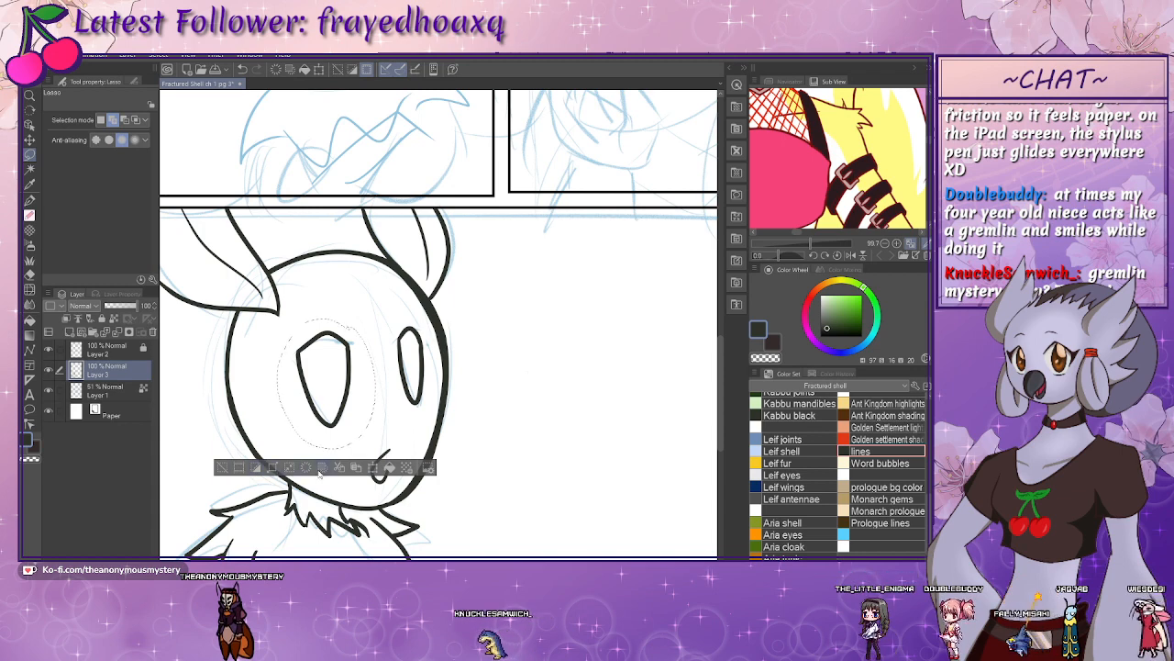
click(373, 467)
drag(361, 394, 369, 395)
drag(385, 321, 393, 311)
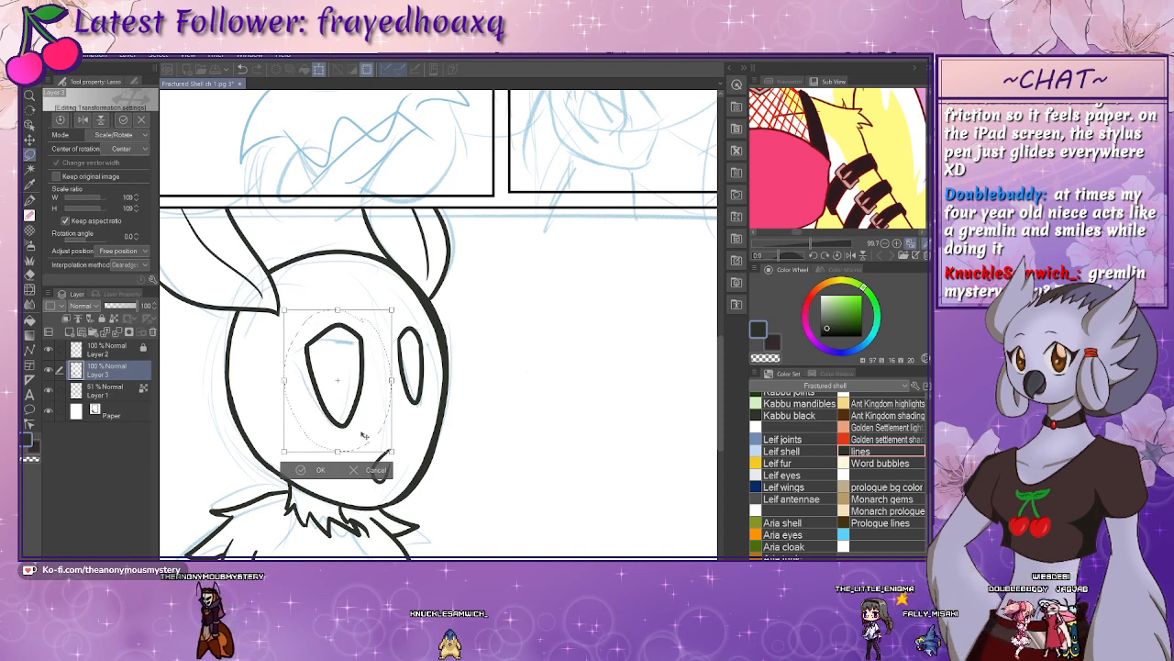
drag(364, 439, 362, 442)
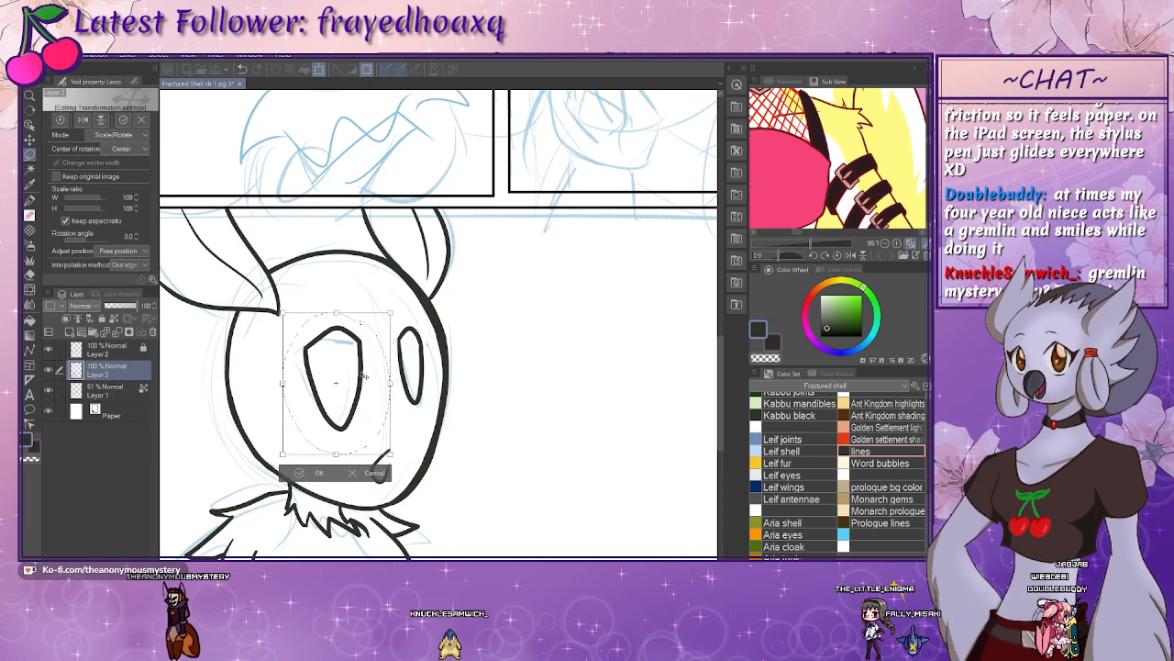
drag(399, 307, 390, 300)
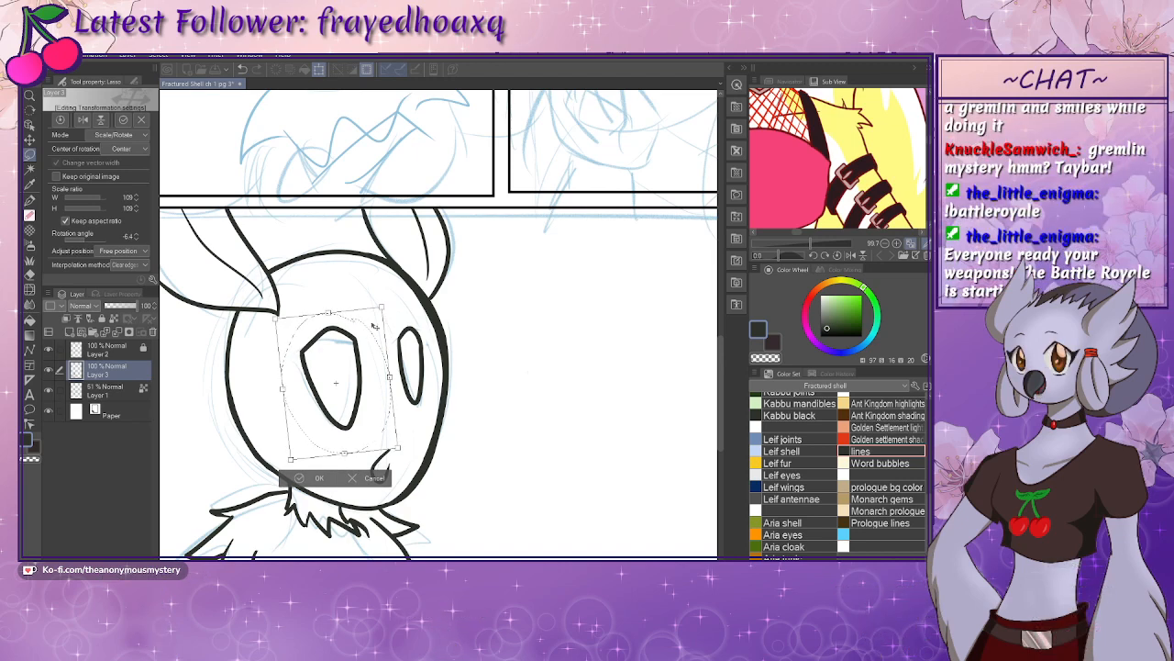
click(316, 478)
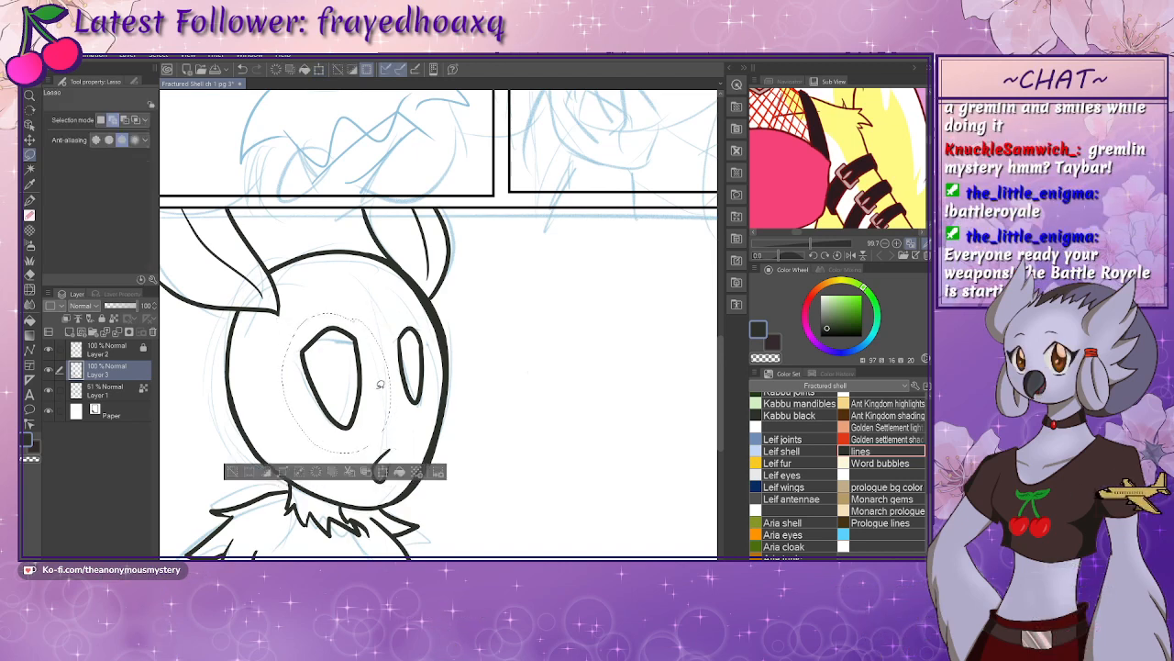
key(ctrl+d)
- Lasso the narrow eye and distort its shape by pulling the selection's lower corner on the wide-eye side downward
drag(382, 375, 363, 362)
mouse_move(398, 306)
mouse_down()
mouse_move(369, 326)
mouse_move(376, 383)
mouse_move(393, 403)
mouse_move(410, 388)
mouse_move(400, 308)
mouse_up()
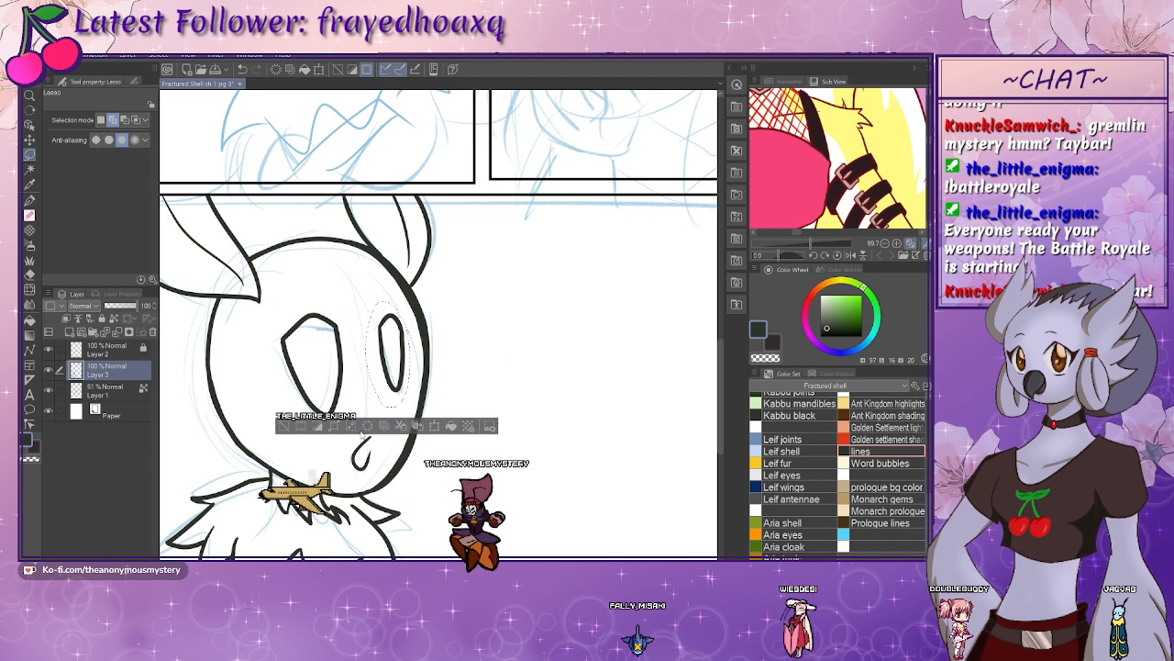
click(417, 425)
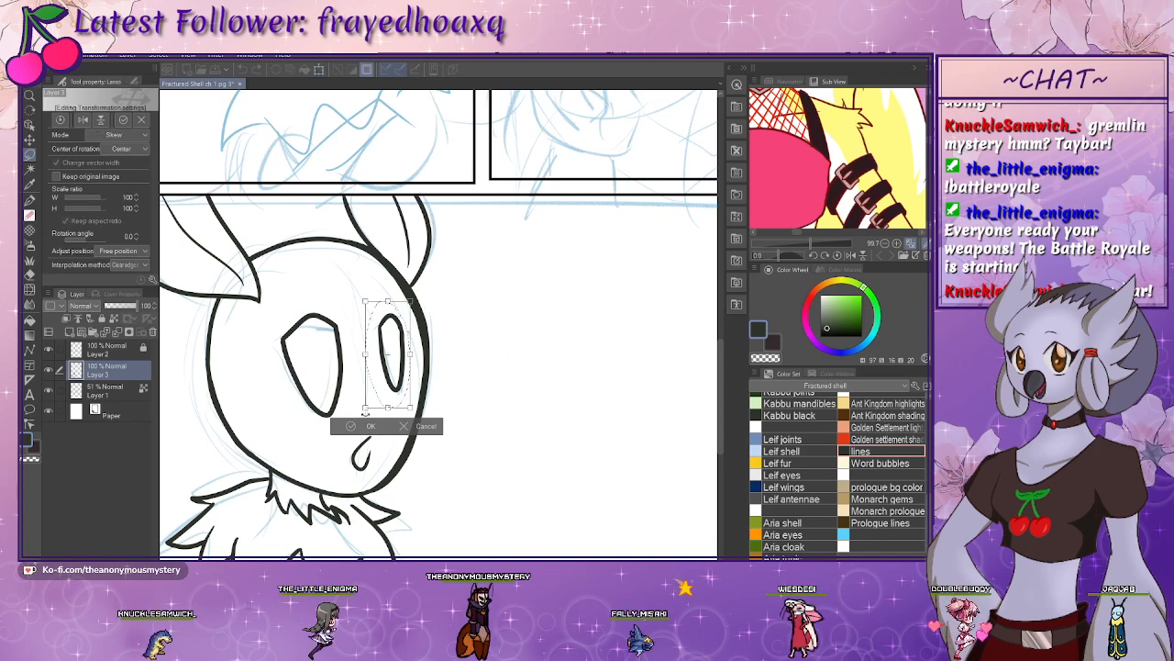
drag(366, 407, 366, 418)
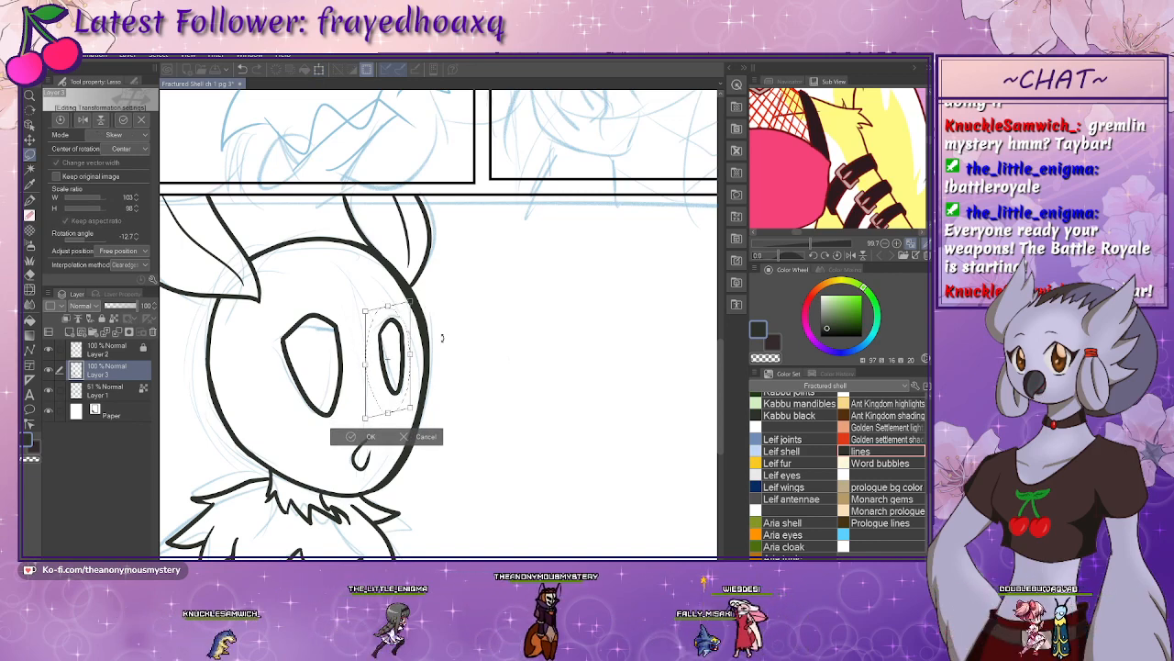
key(ctrl+z)
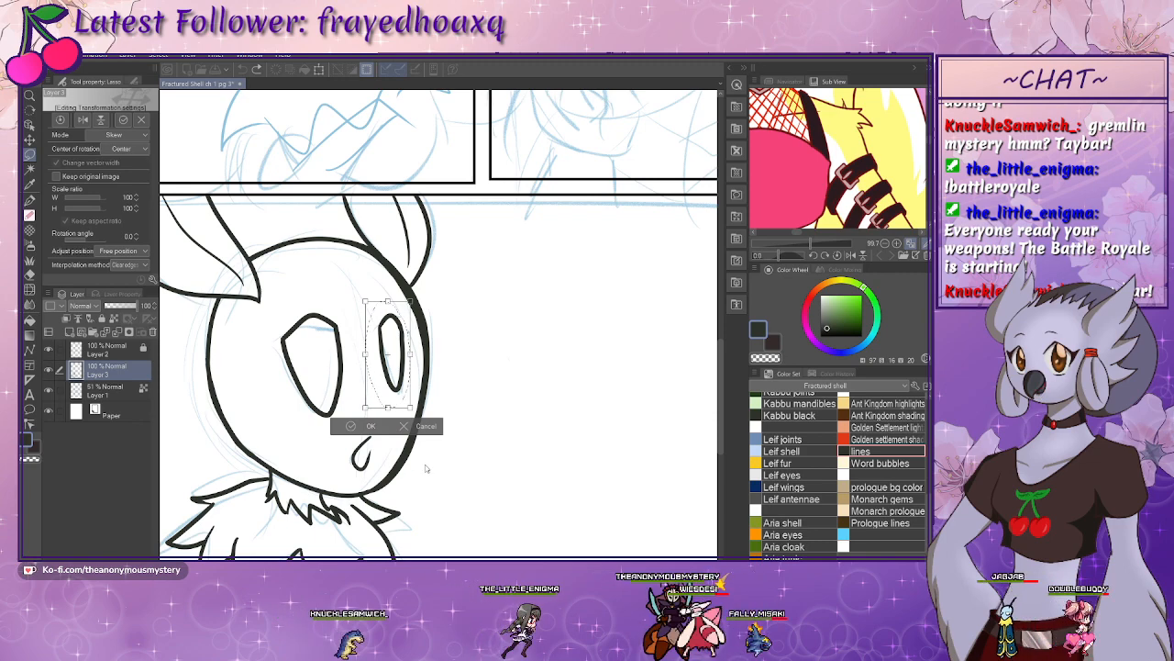
drag(365, 407, 365, 454)
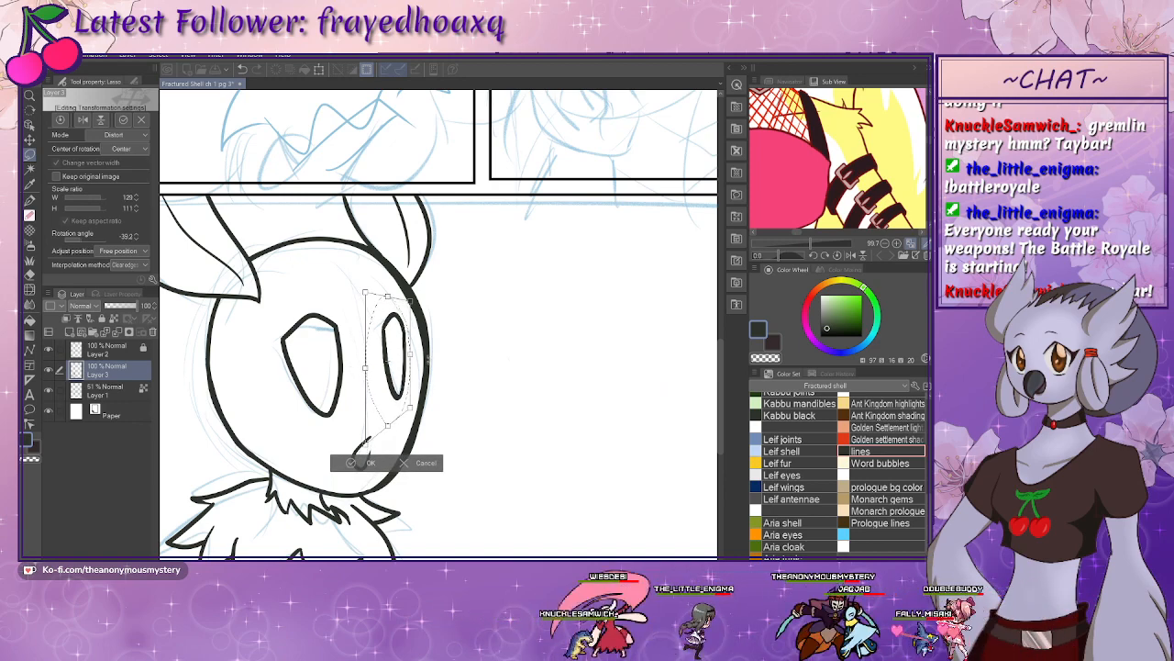
click(366, 463)
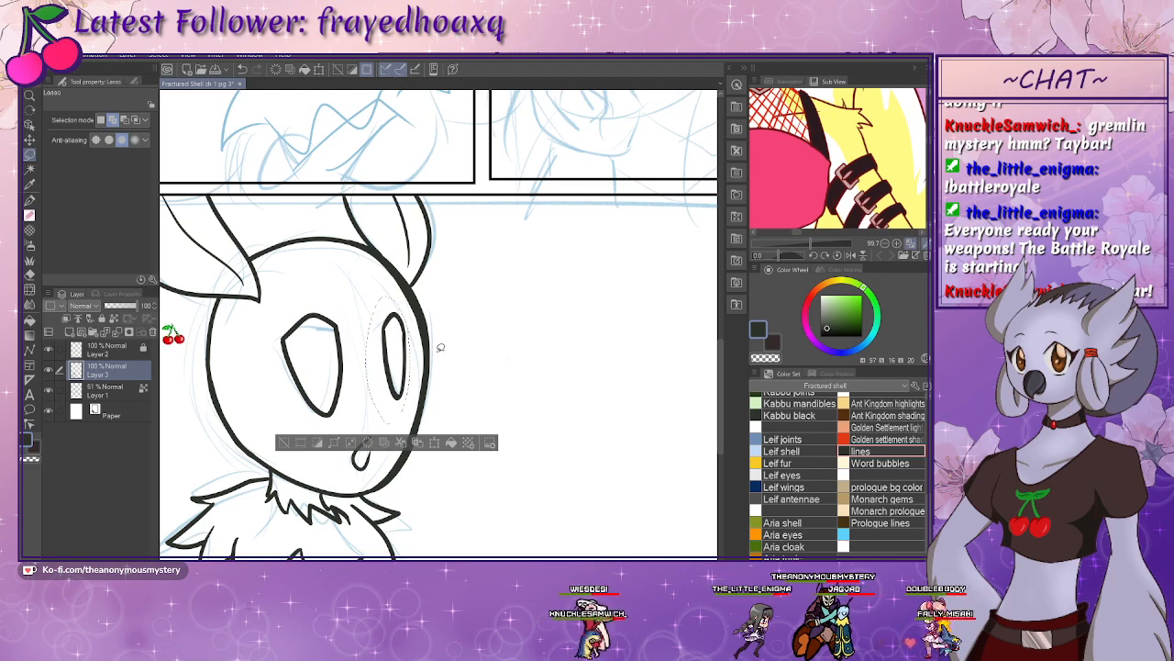
key(ctrl+d)
- Put the bottom panel's line layer, Layer 3, into a new folder
mouse_move(415, 373)
mouse_down()
mouse_move(412, 277)
mouse_move(429, 446)
mouse_up()
drag(395, 191, 403, 538)
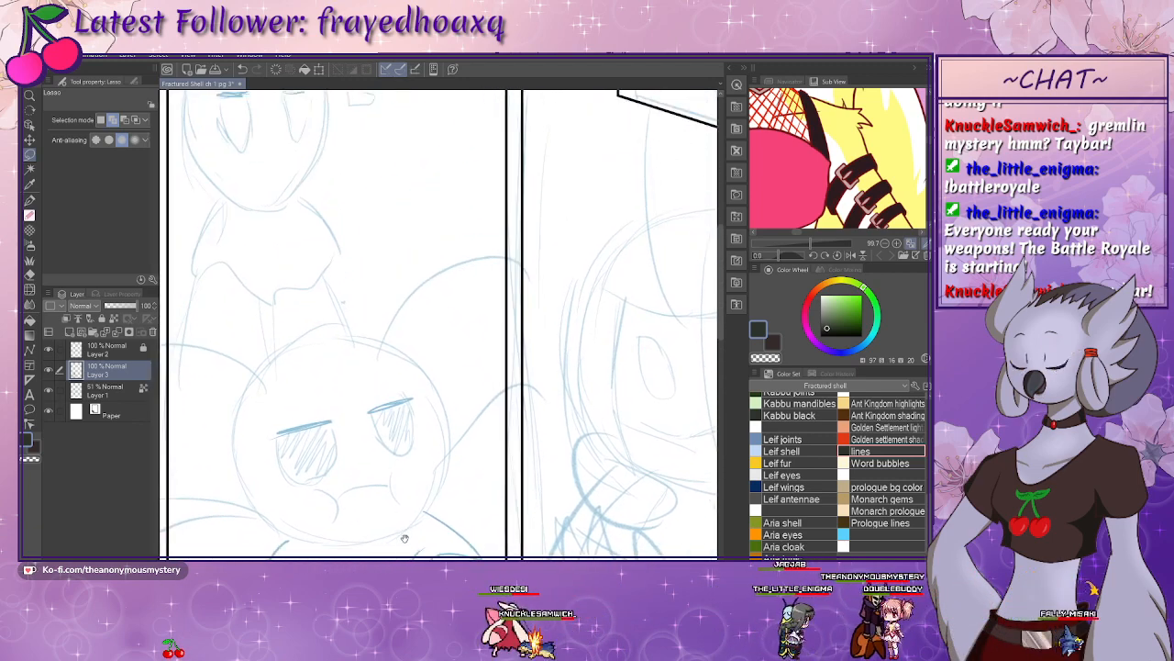
mouse_move(408, 477)
mouse_down()
mouse_move(399, 427)
mouse_move(409, 383)
mouse_move(400, 411)
mouse_move(397, 395)
mouse_up()
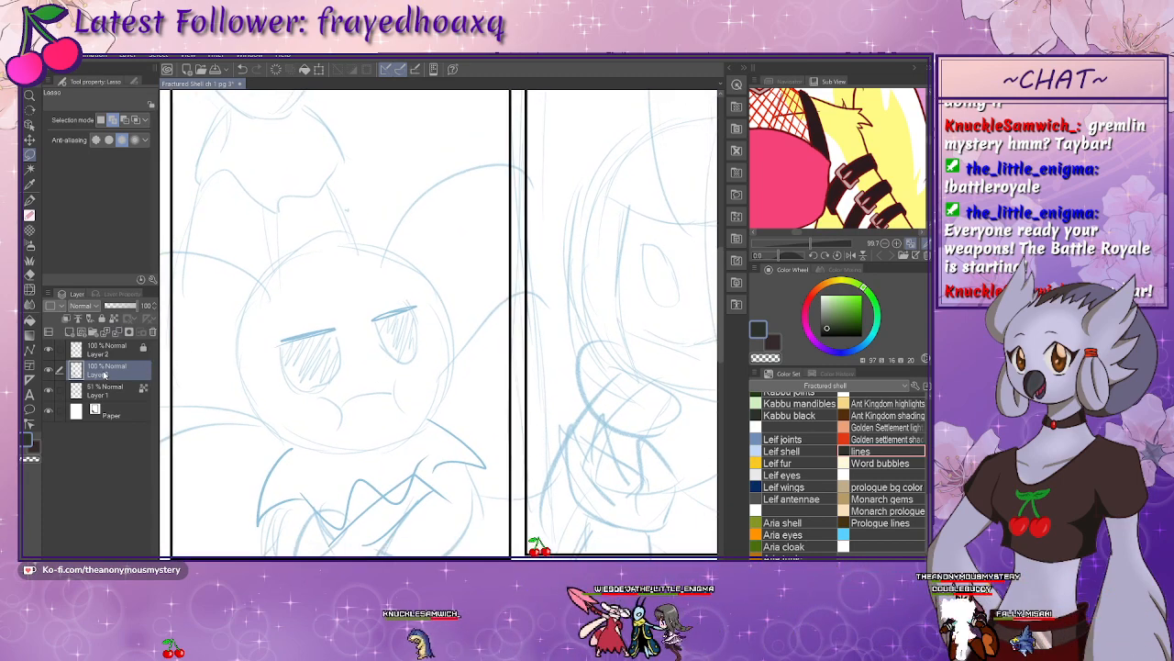
key(ctrl+g)
click(271, 430)
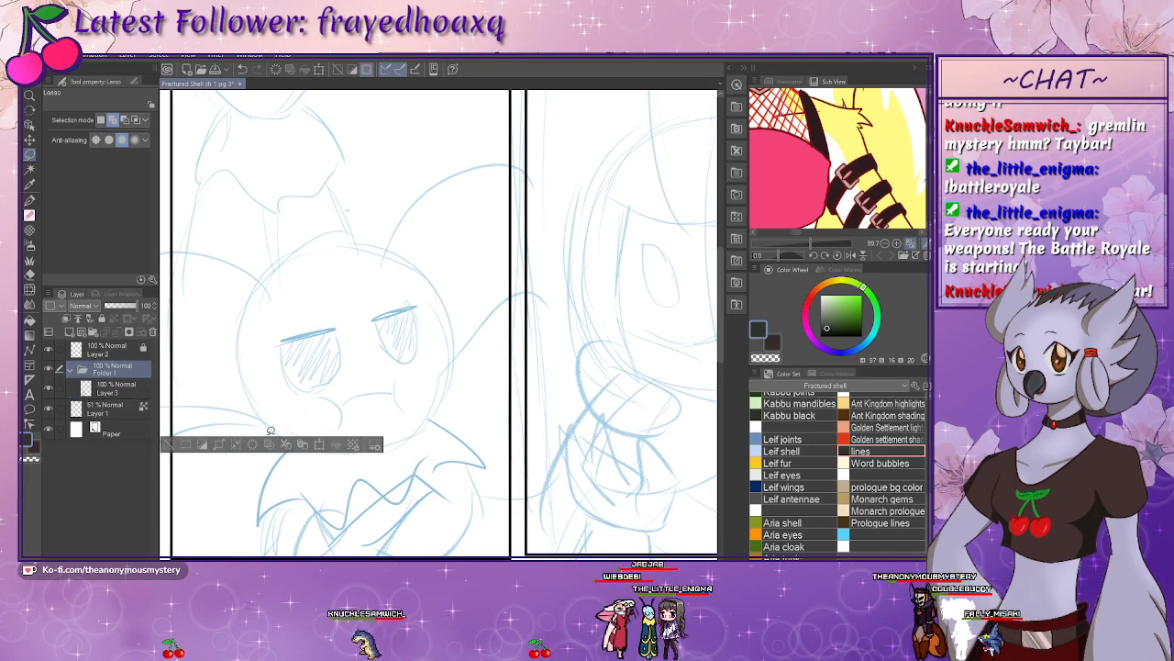
key(ctrl+d)
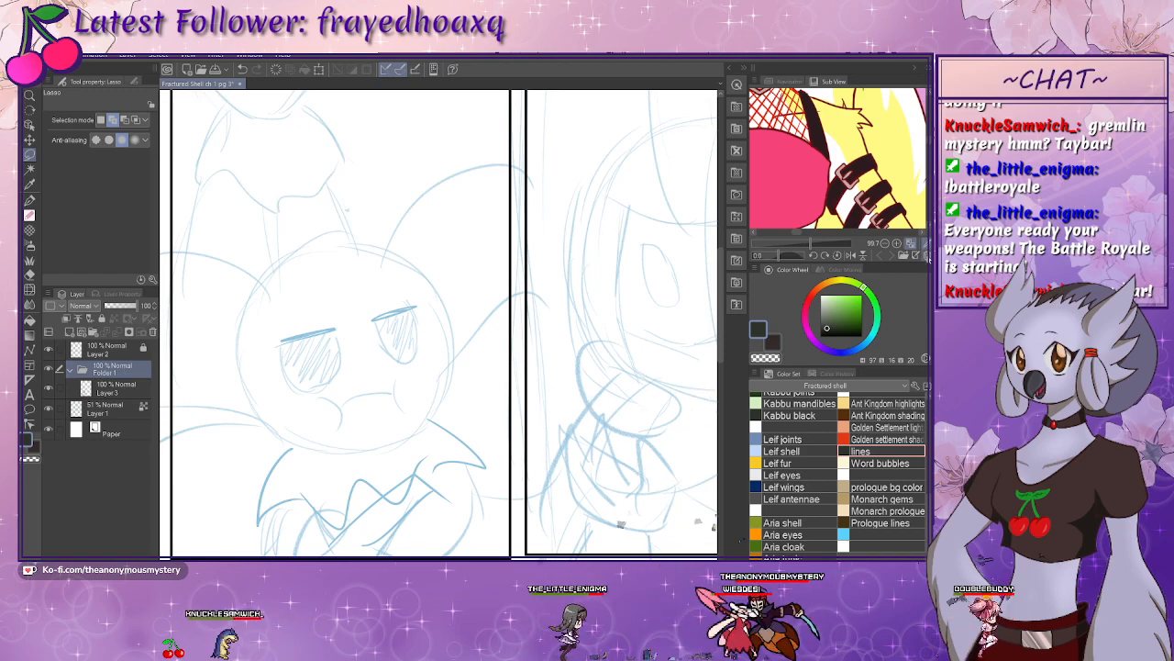
- Remove the reference image from the sub view and display the page navigator instead
click(924, 256)
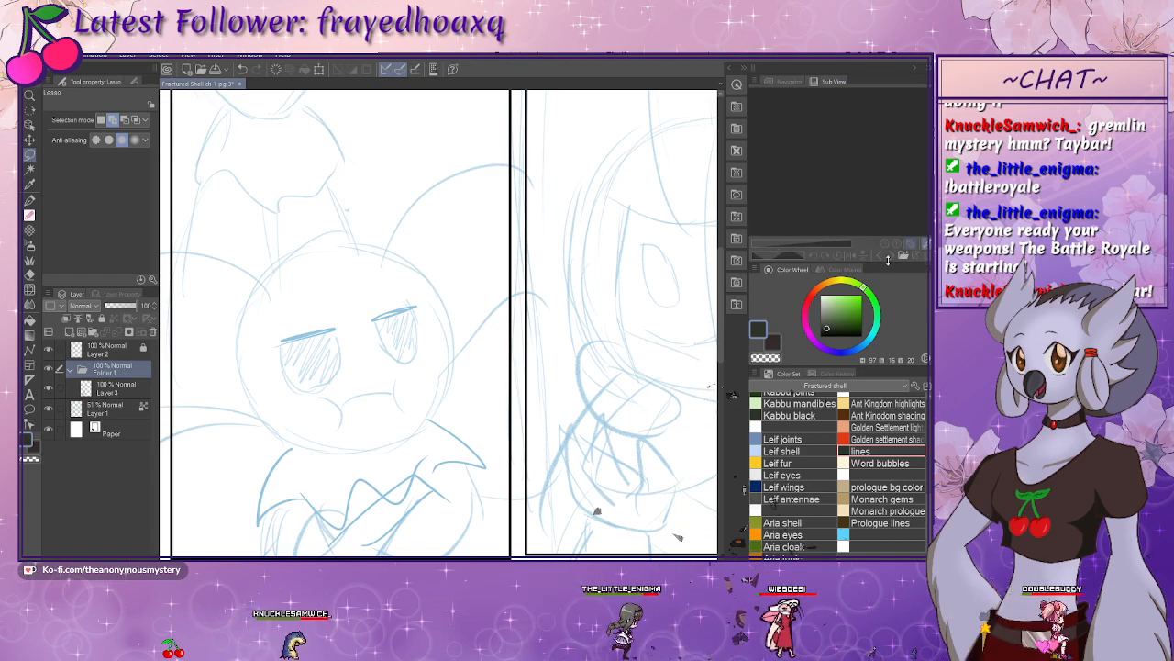
click(788, 81)
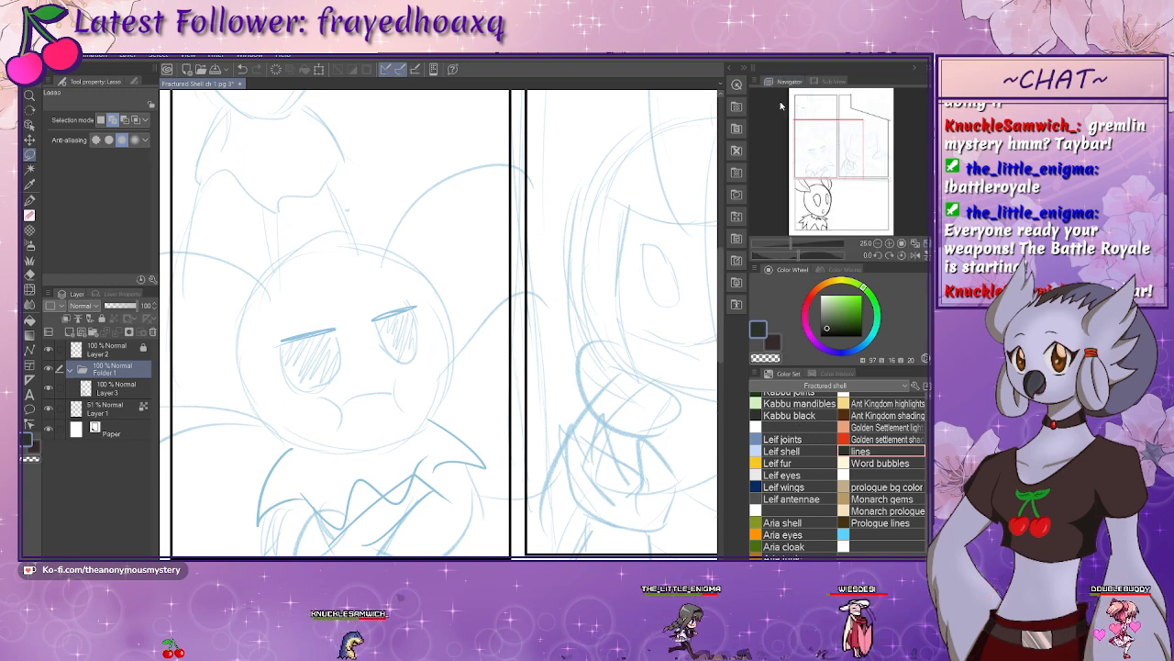
- Rename the line layer as Panel 4 lines and its folder as Panel 4
click(115, 388)
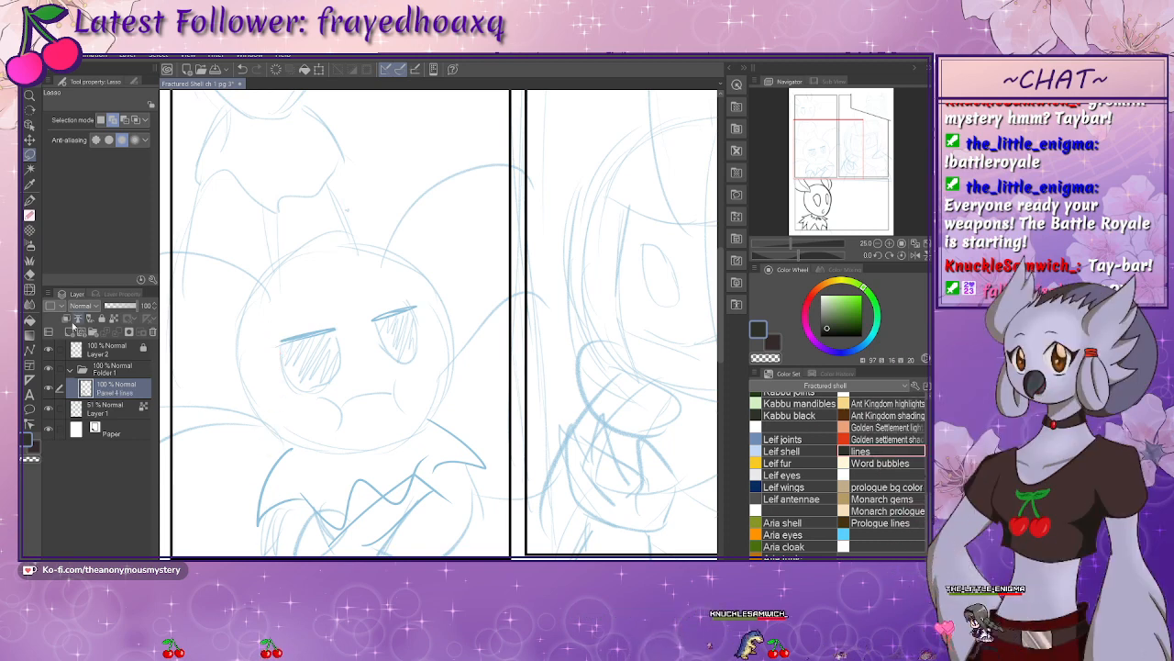
click(104, 373)
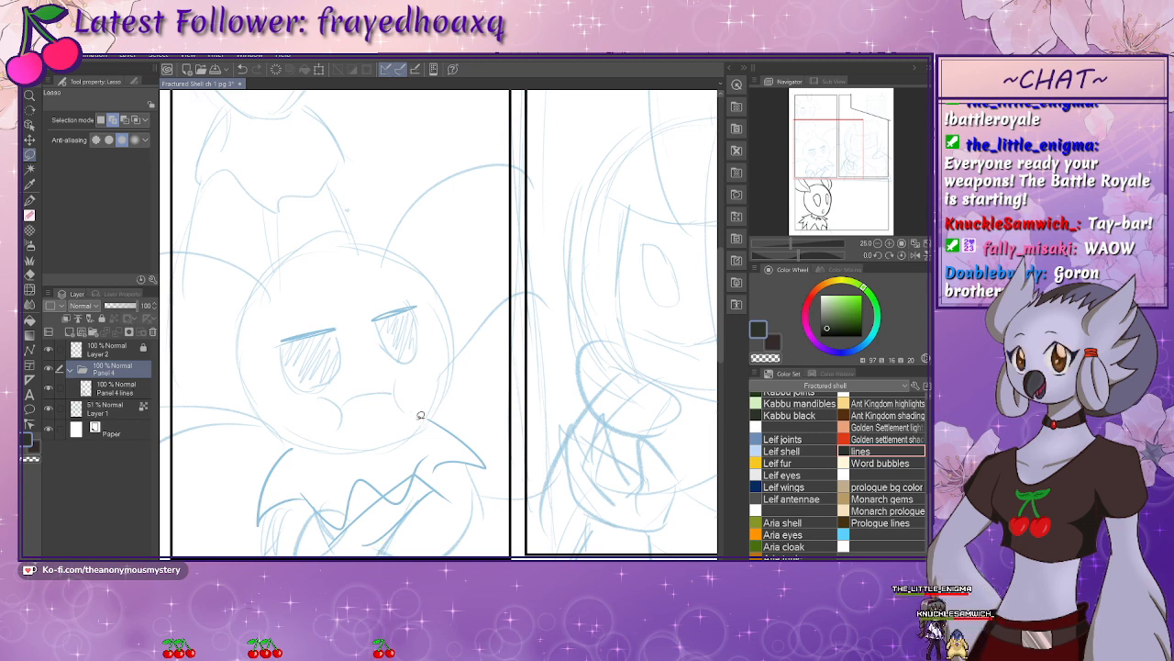
- Add a new layer above the sketch layer, collapse the Panel 4 folder, and ink the character's crossed forearm and sleeve with the G-pen
click(29, 202)
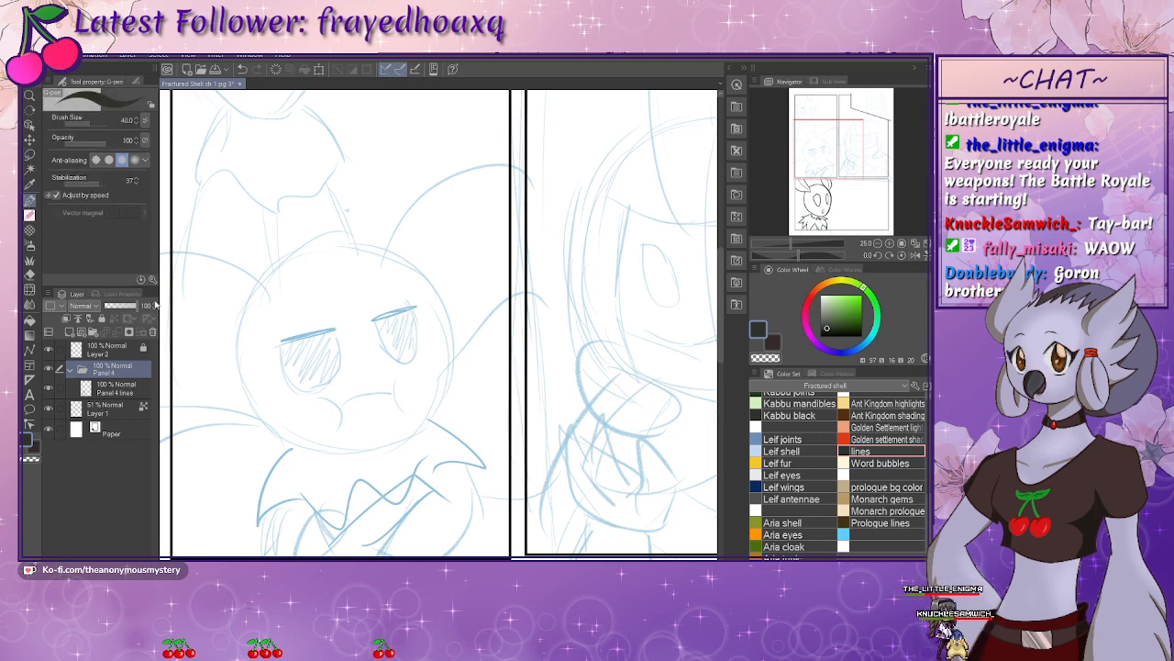
mouse_move(415, 494)
mouse_down()
mouse_move(412, 393)
mouse_move(419, 457)
mouse_up()
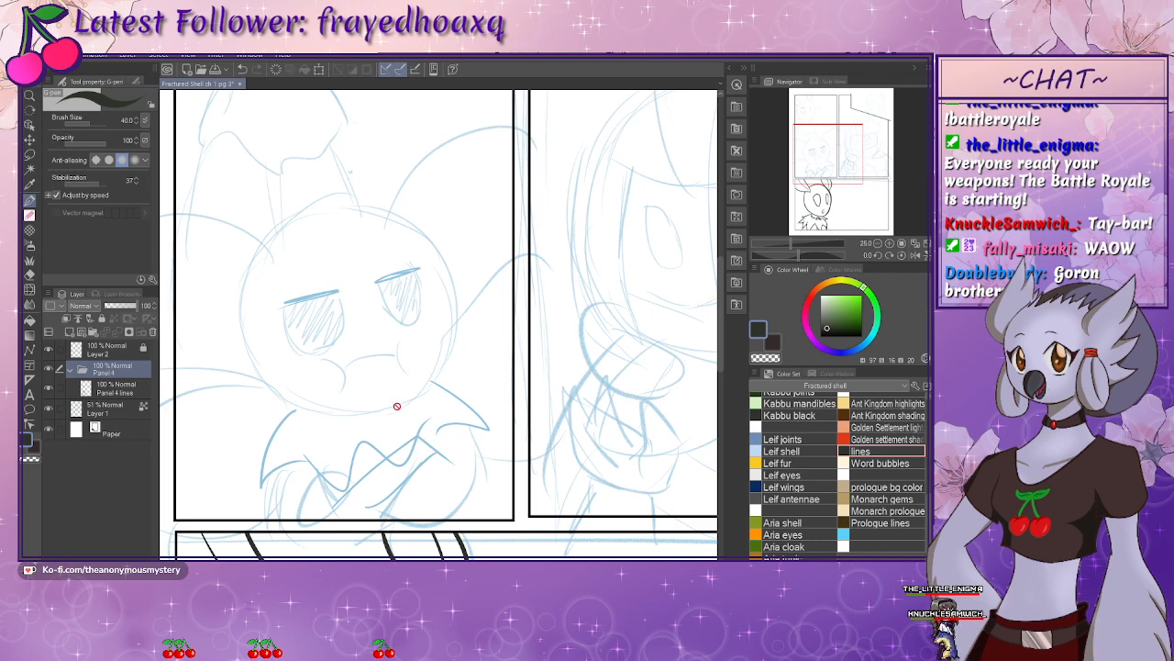
click(80, 371)
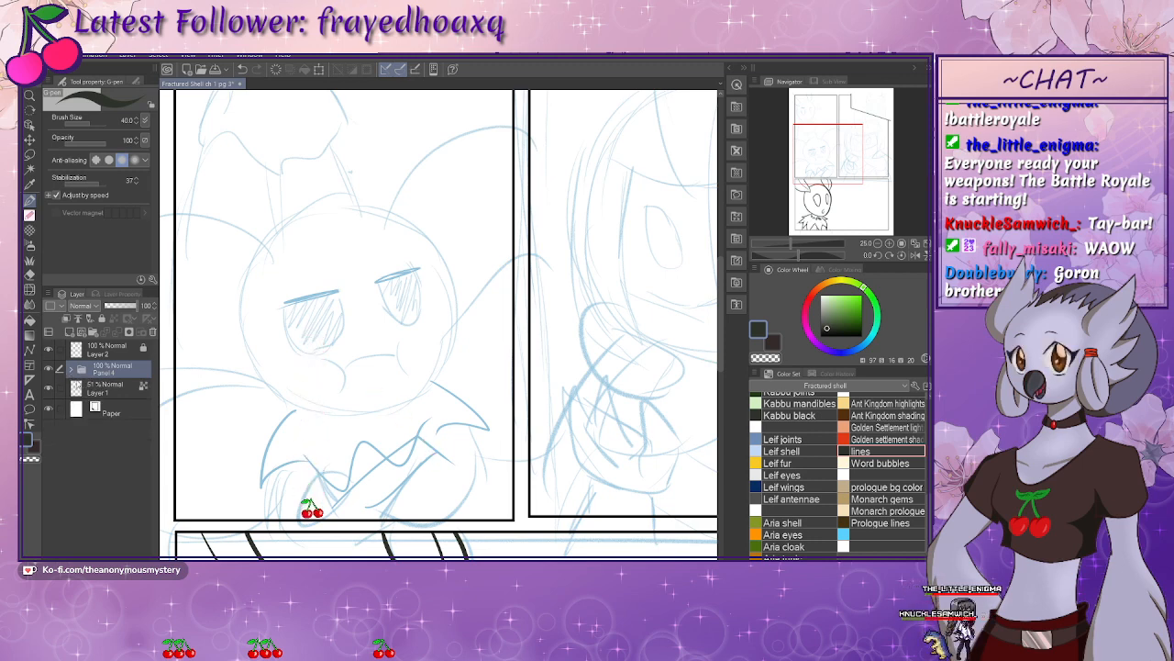
click(106, 391)
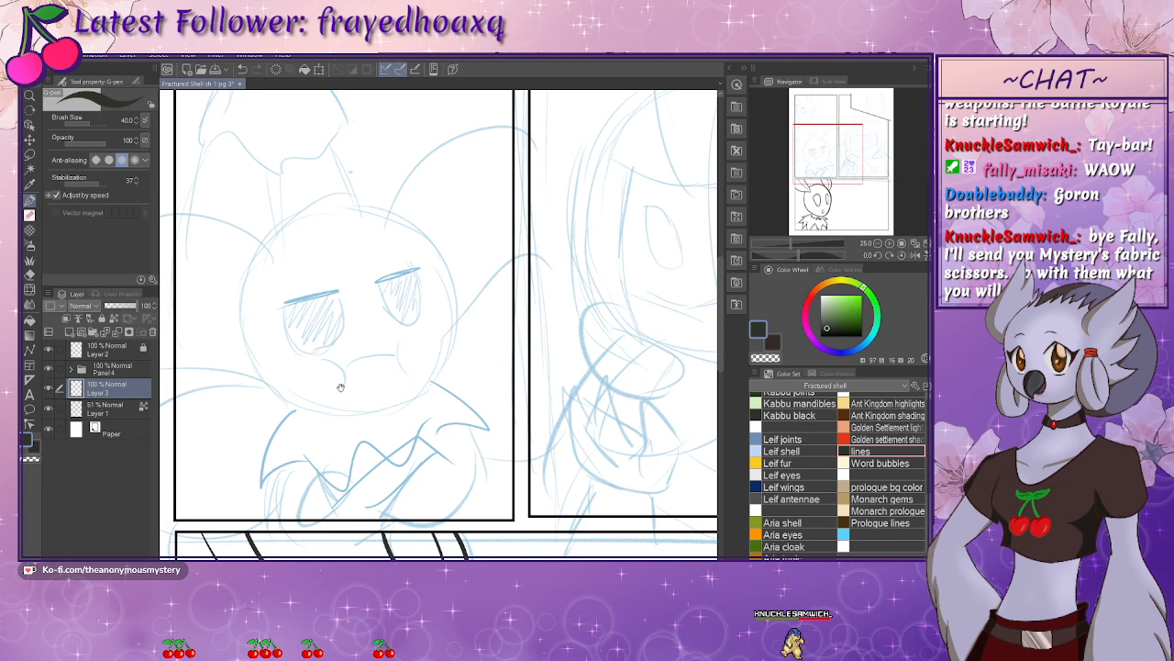
mouse_move(341, 387)
mouse_down()
mouse_move(337, 349)
mouse_move(327, 373)
mouse_up()
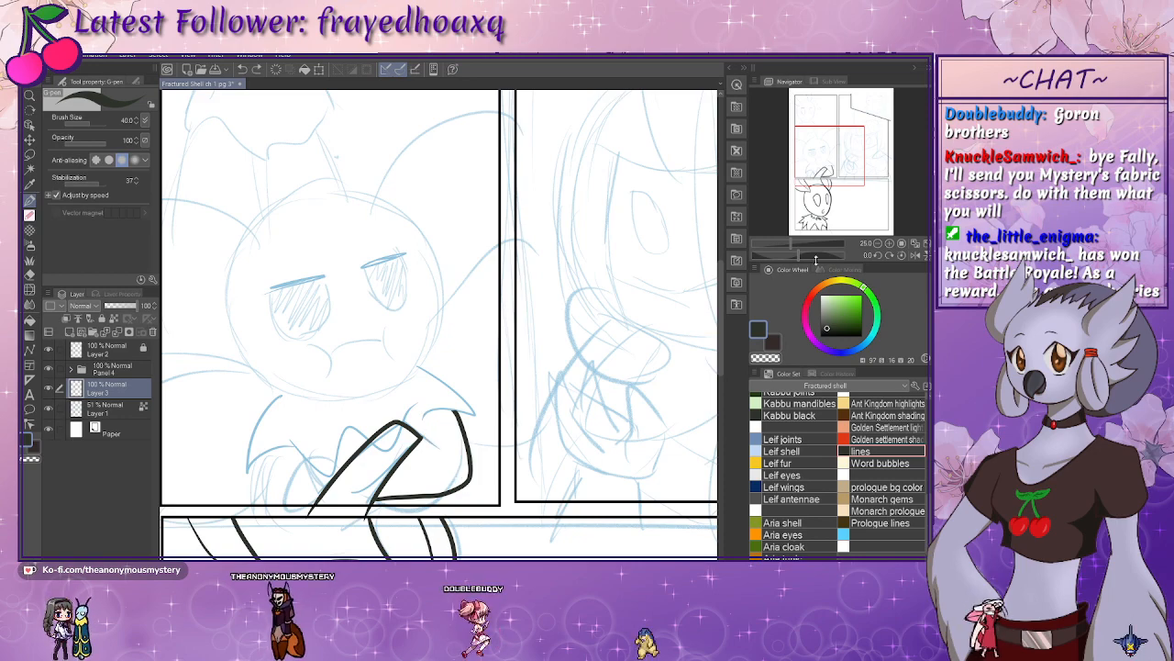
- Examine the yellow character's arms in the comic reference image up close in the sub view, and clear that image
click(836, 81)
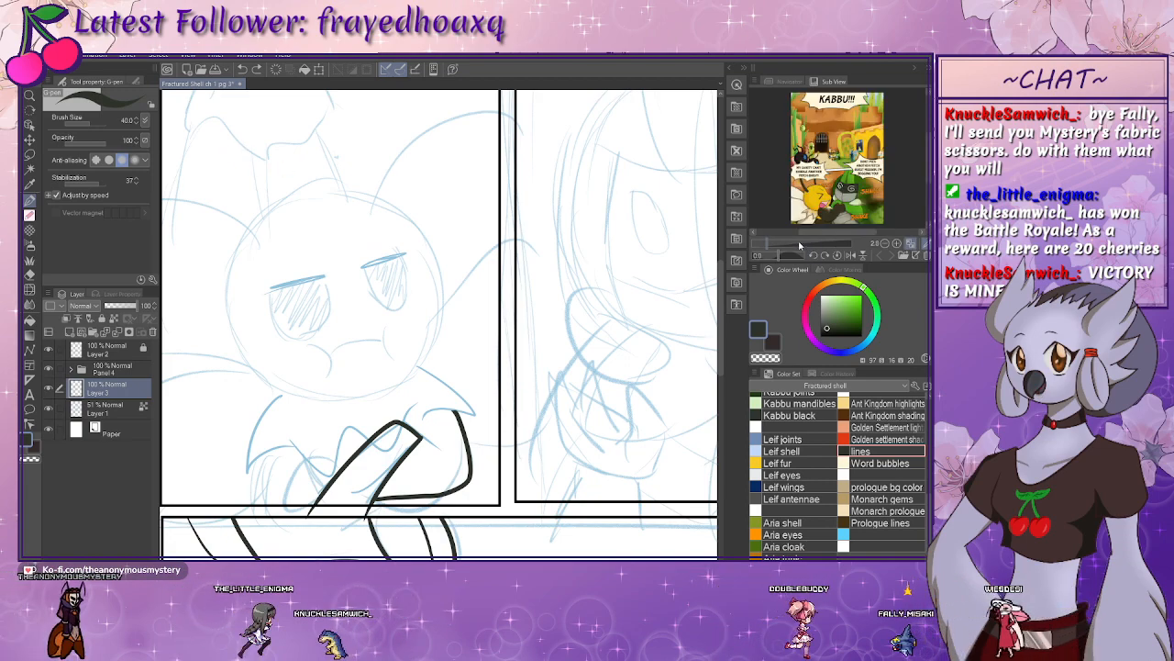
drag(768, 243, 827, 110)
drag(831, 212, 835, 147)
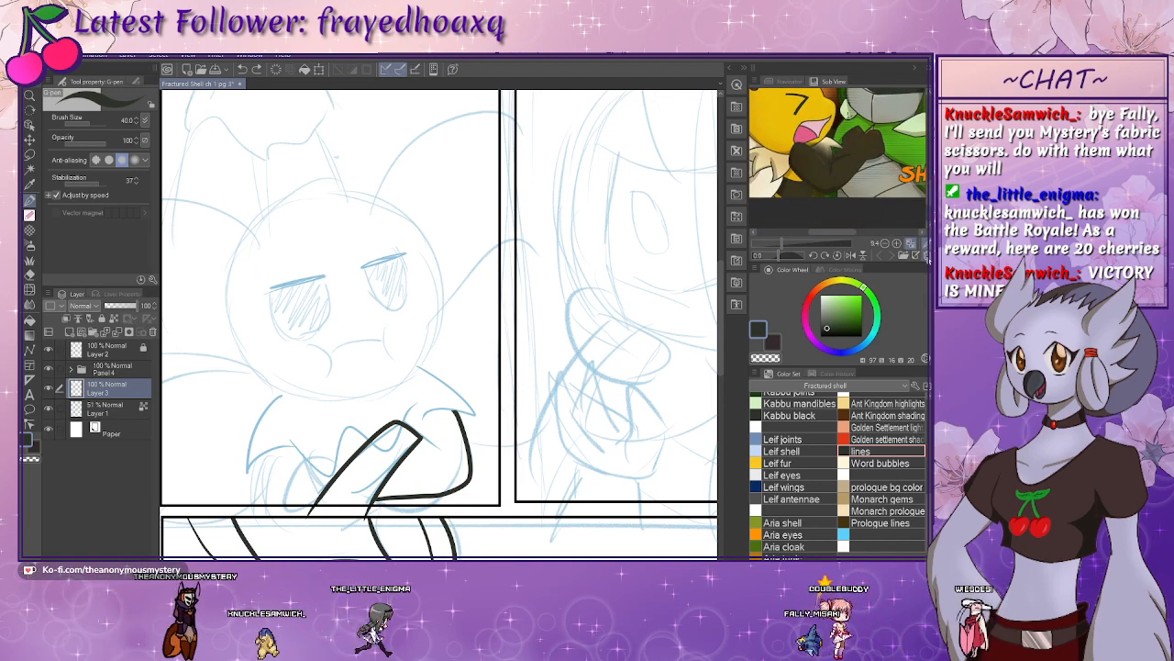
click(925, 256)
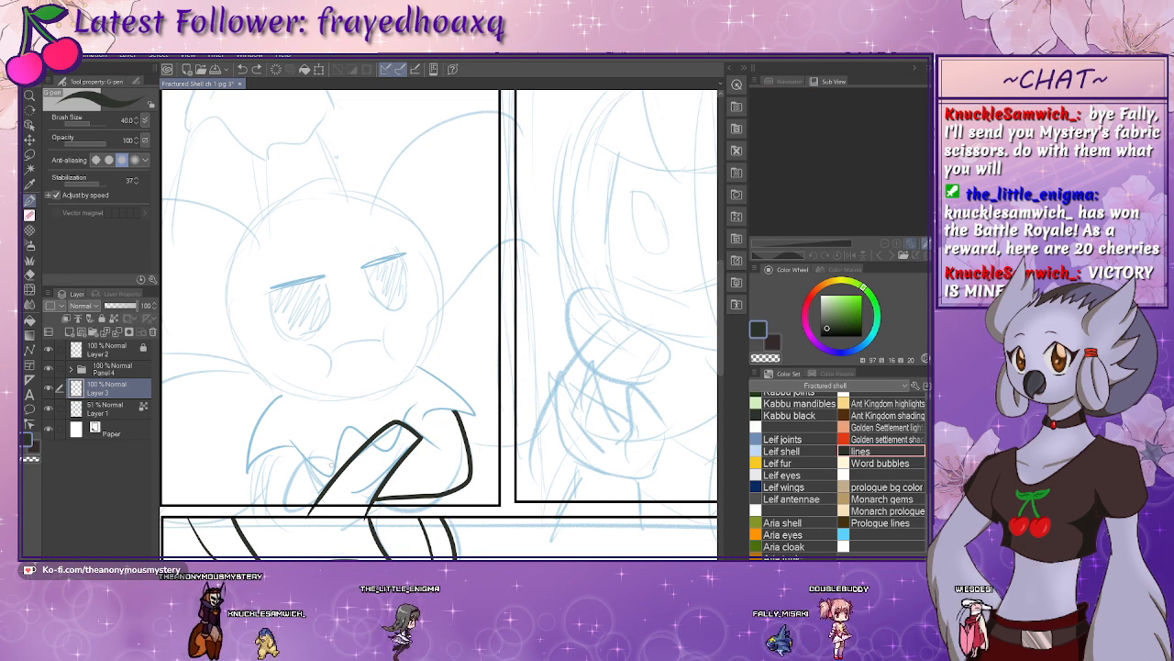
- Ink the second folded arm, the side of the body and the jagged collar below the wide eye
drag(340, 447, 347, 416)
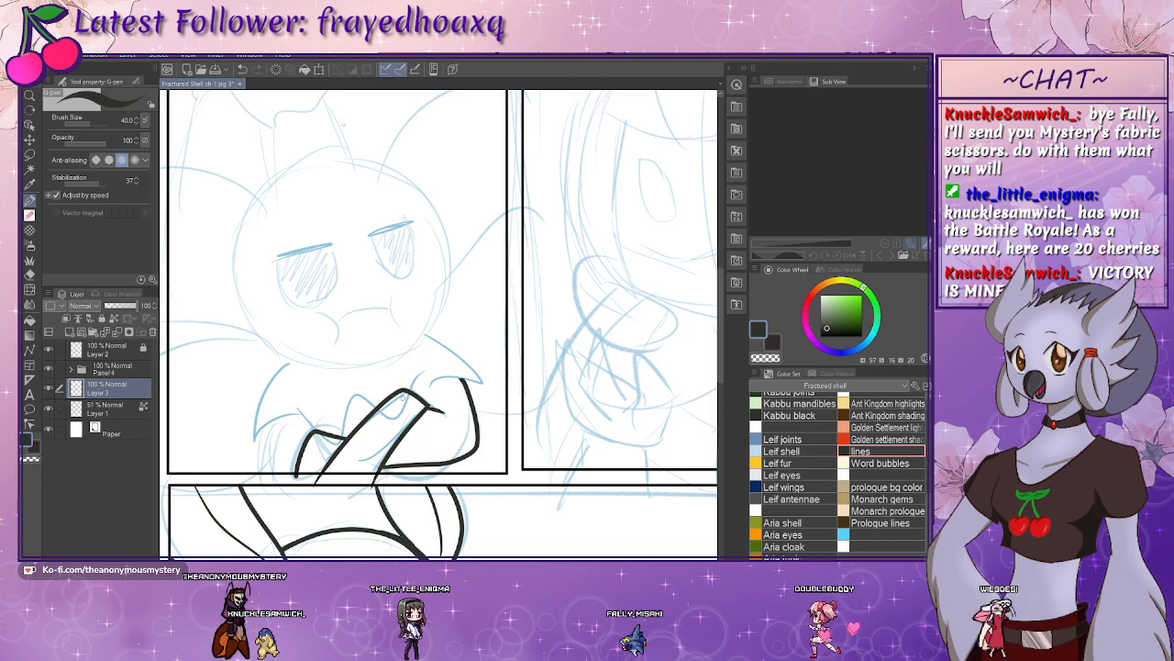
drag(277, 416, 284, 484)
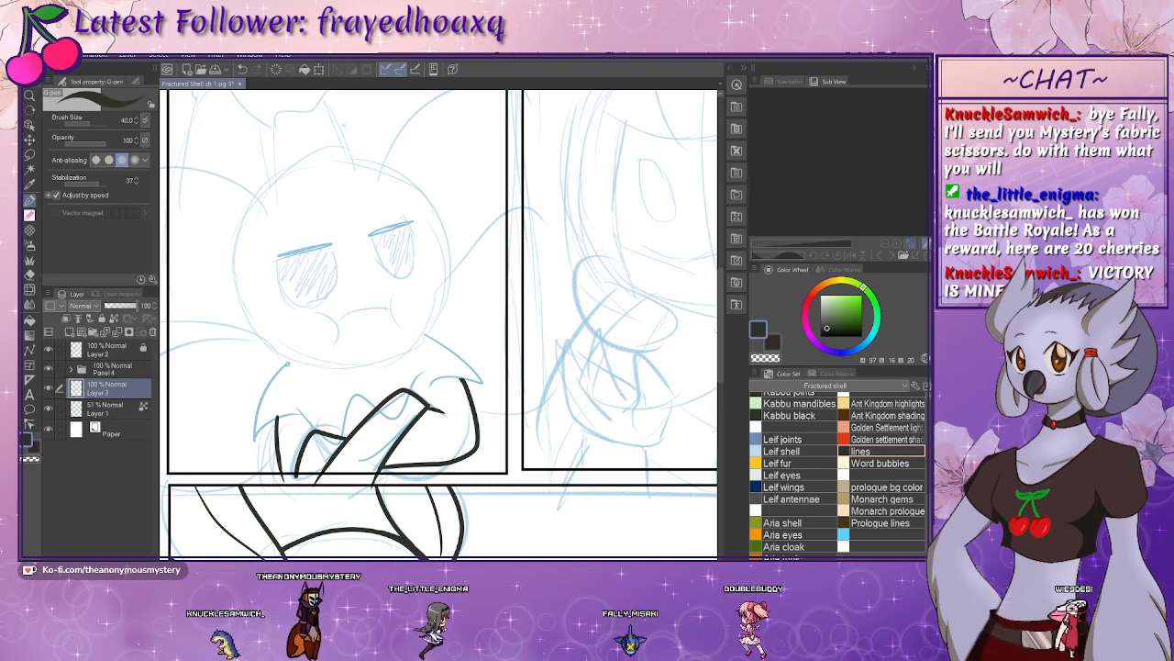
mouse_move(291, 359)
mouse_down()
mouse_move(256, 448)
mouse_move(299, 394)
mouse_move(314, 432)
mouse_move(350, 390)
mouse_move(363, 420)
mouse_up()
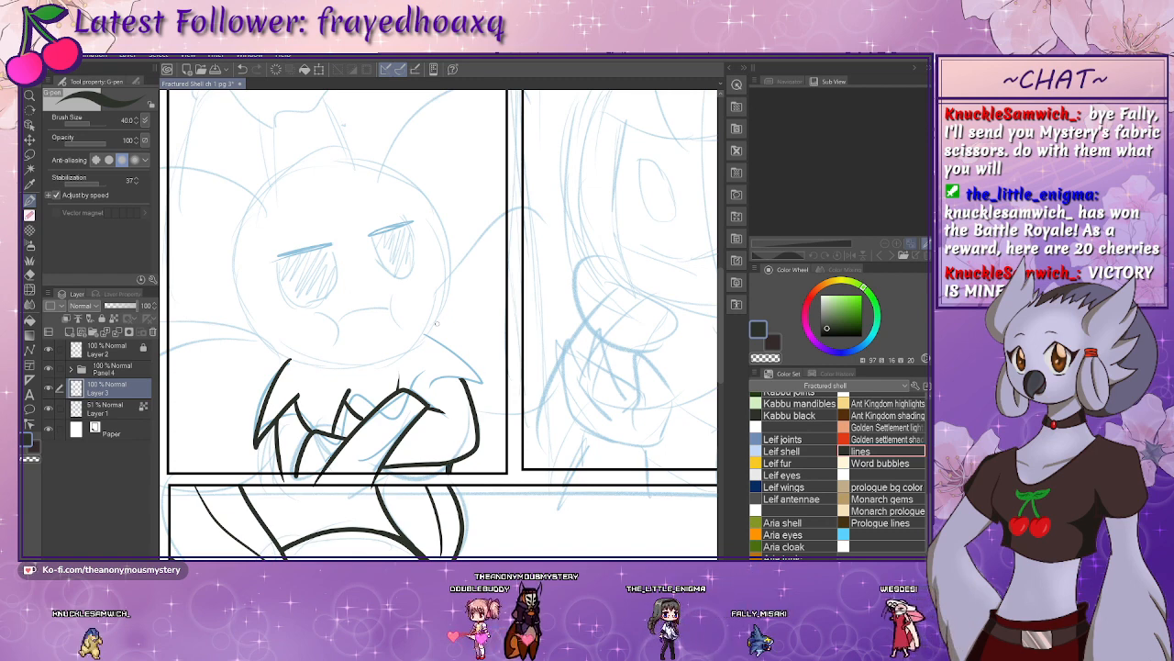
- Ink the head outline on the wide-eye side, from the crown down to the collar
mouse_move(389, 307)
mouse_down()
mouse_move(406, 369)
mouse_move(376, 332)
mouse_move(331, 346)
mouse_up()
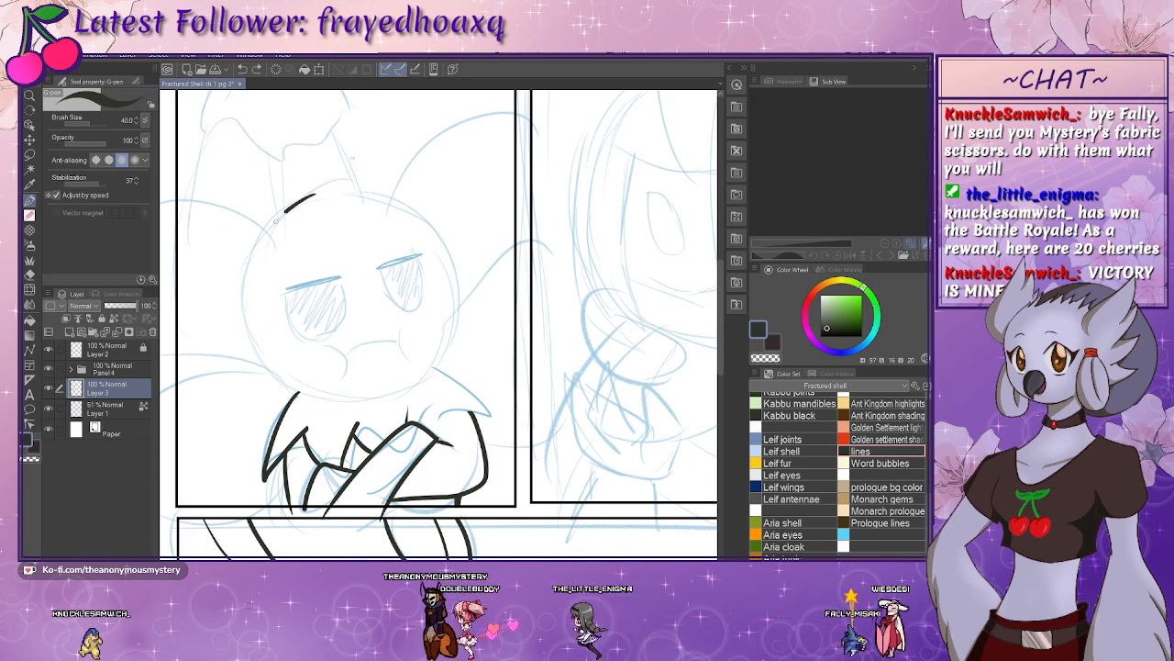
drag(276, 221, 303, 389)
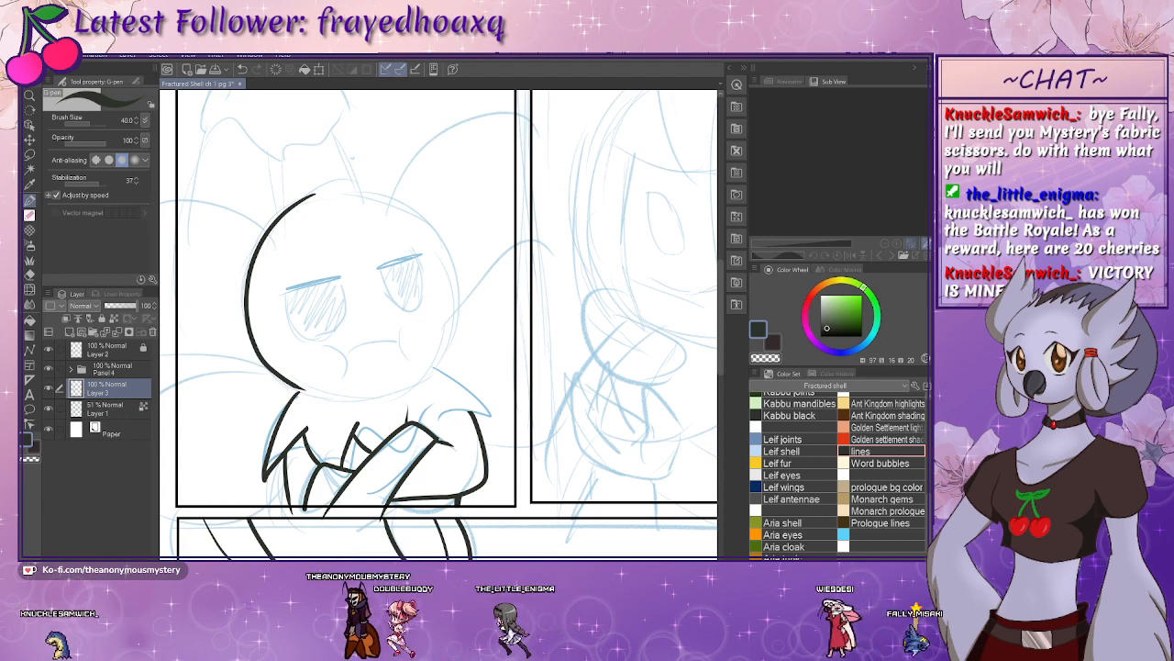
key(minus)
key(minus)
key(minus)
key(minus)
key(minus)
key(minus)
key(minus)
key(minus)
key(minus)
key(minus)
key(minus)
key(minus)
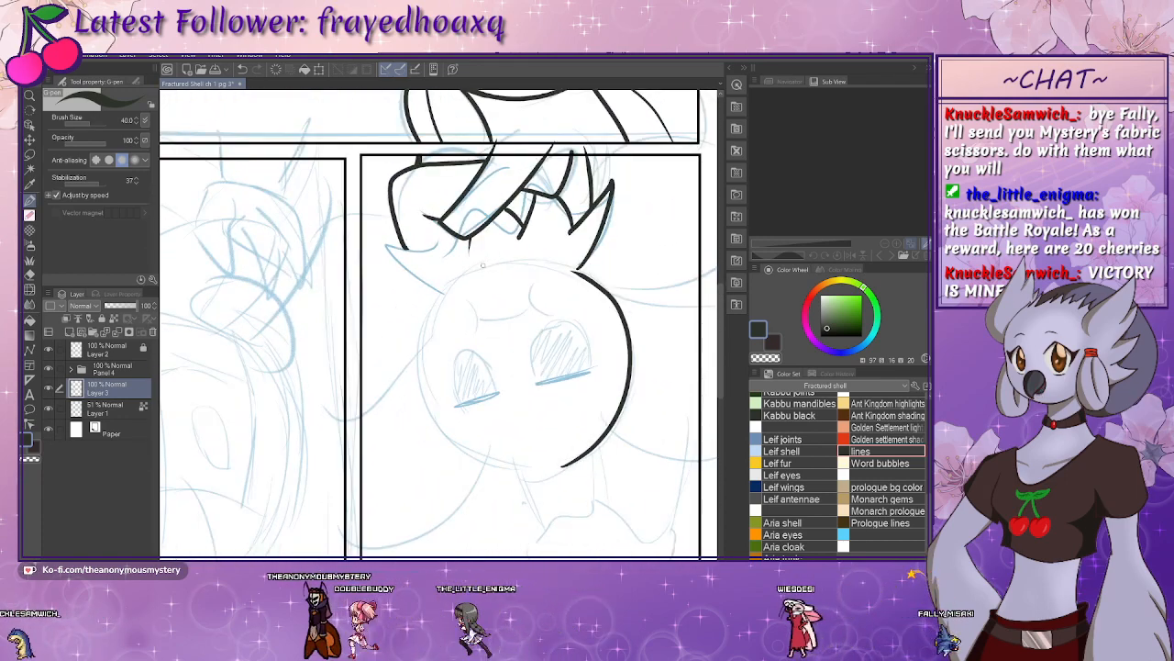
mouse_move(422, 338)
mouse_down()
mouse_move(483, 274)
mouse_move(576, 269)
mouse_up()
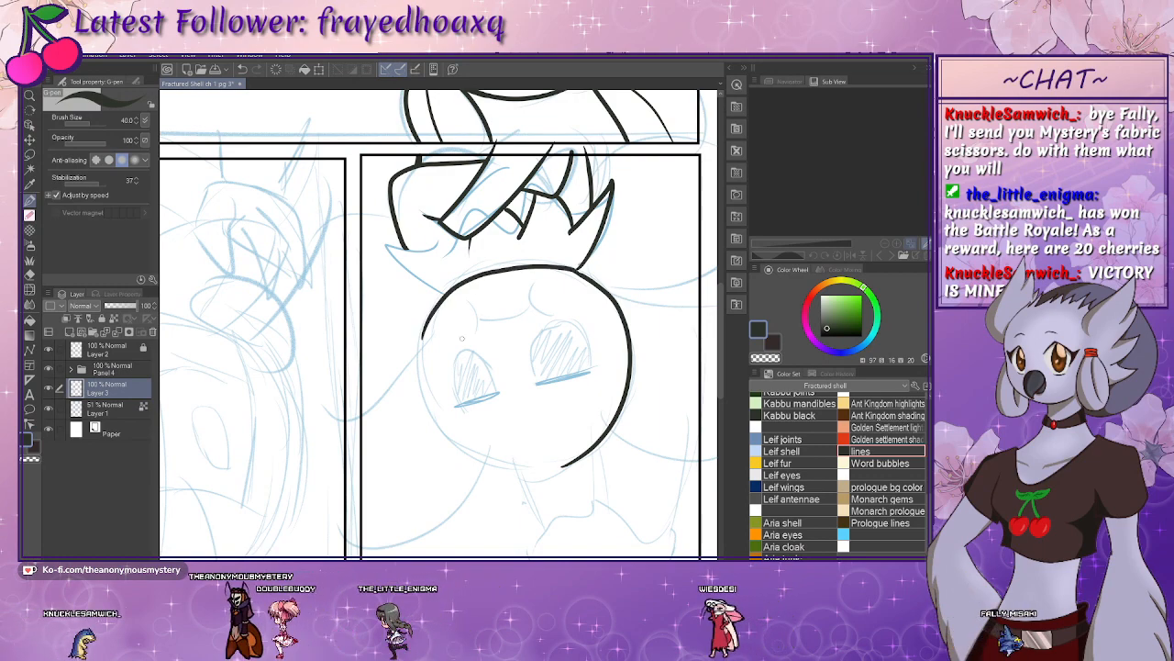
key(ctrl+z)
key(ctrl+z)
- Ink the rest of the round head outline along the chin, the narrow-eye side and the crown, closing the shape
key(asciicircum)
key(asciicircum)
key(asciicircum)
key(asciicircum)
key(asciicircum)
key(asciicircum)
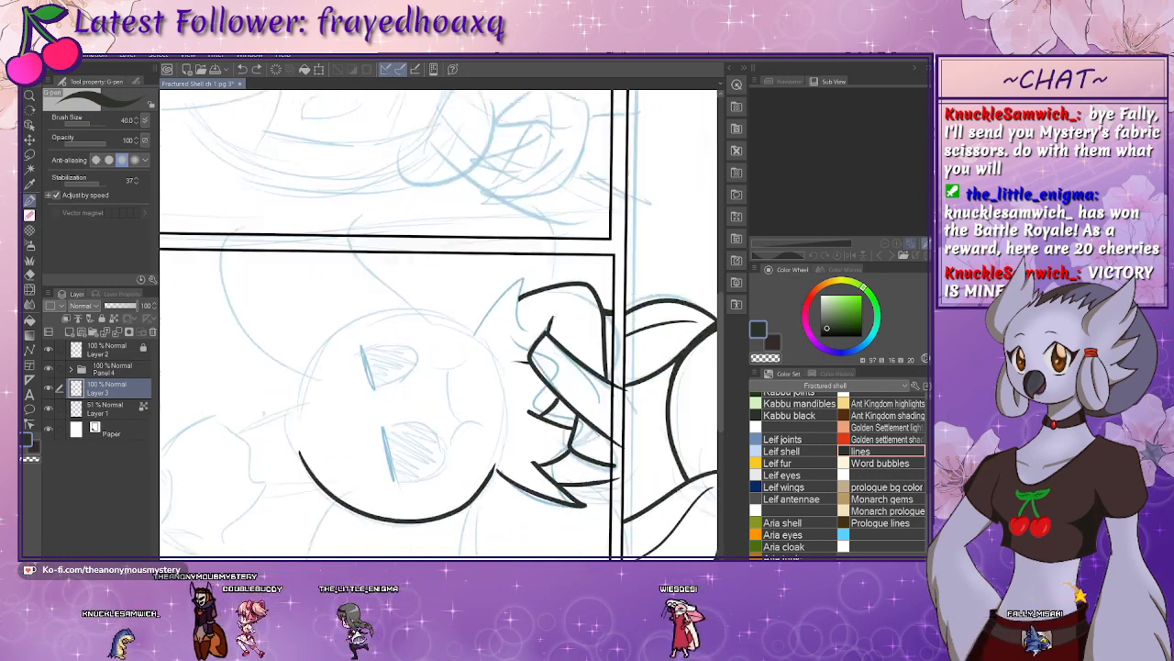
drag(550, 287, 333, 375)
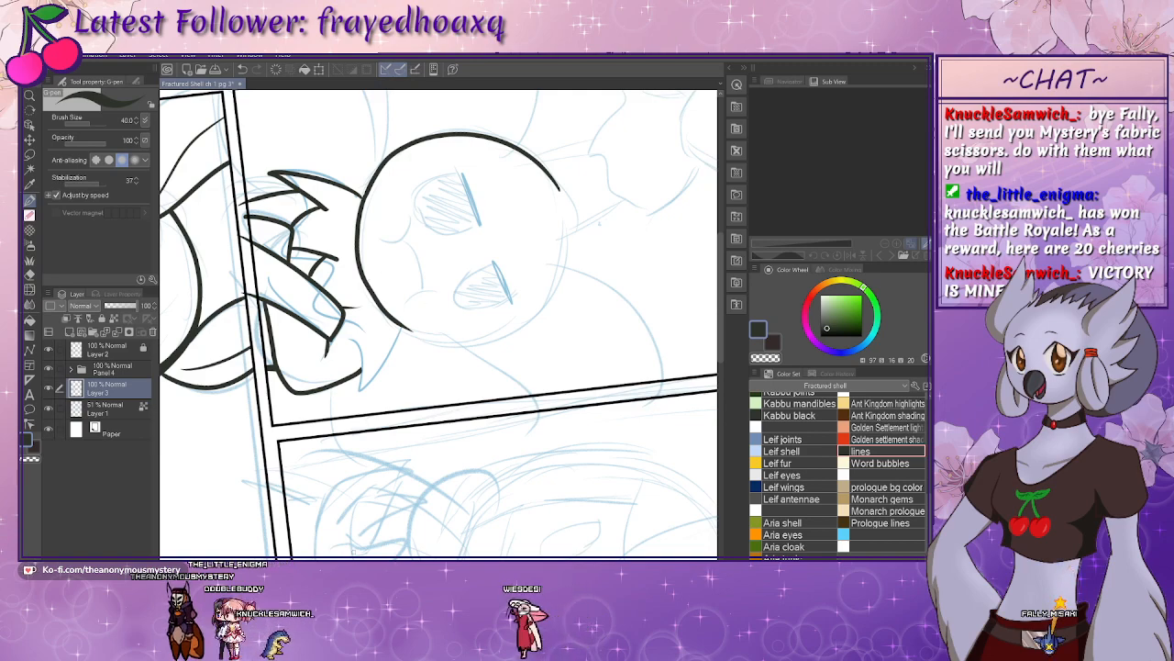
drag(358, 367, 404, 238)
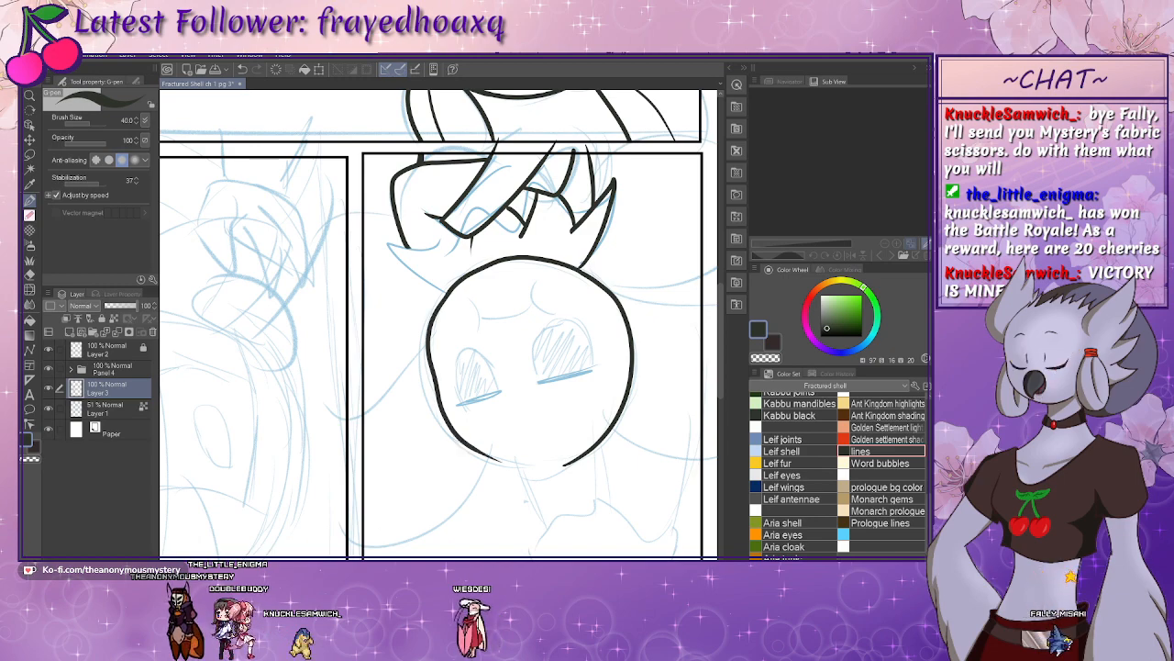
drag(532, 404, 315, 389)
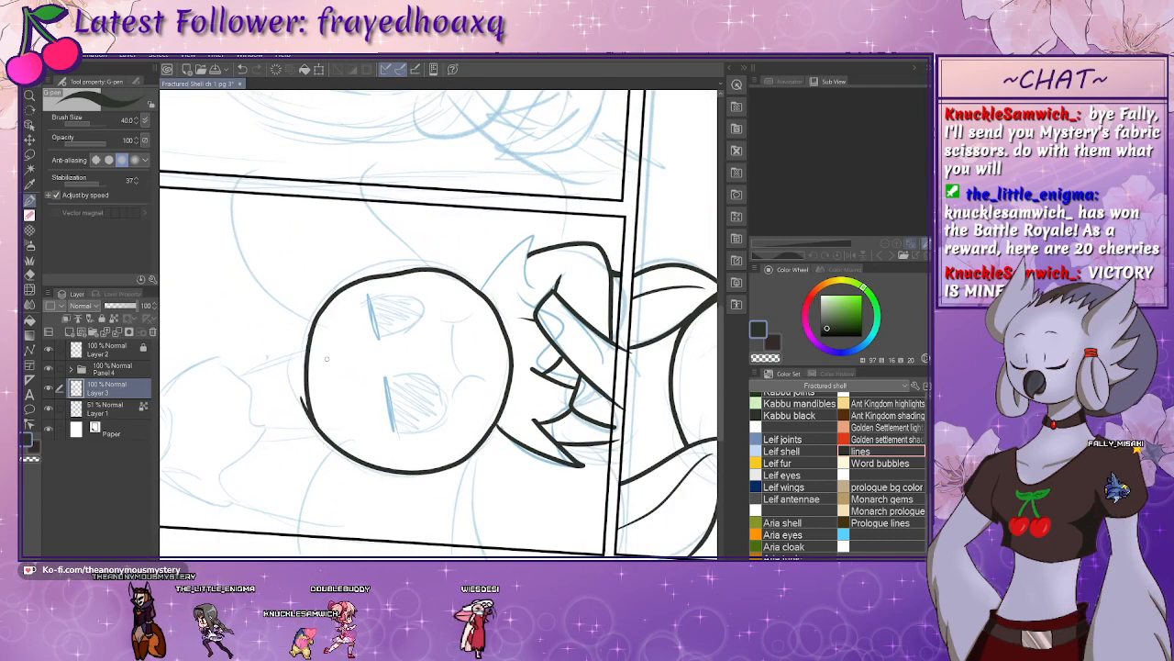
key(ctrl+z)
mouse_move(323, 304)
mouse_down()
mouse_move(305, 385)
mouse_move(345, 459)
mouse_up()
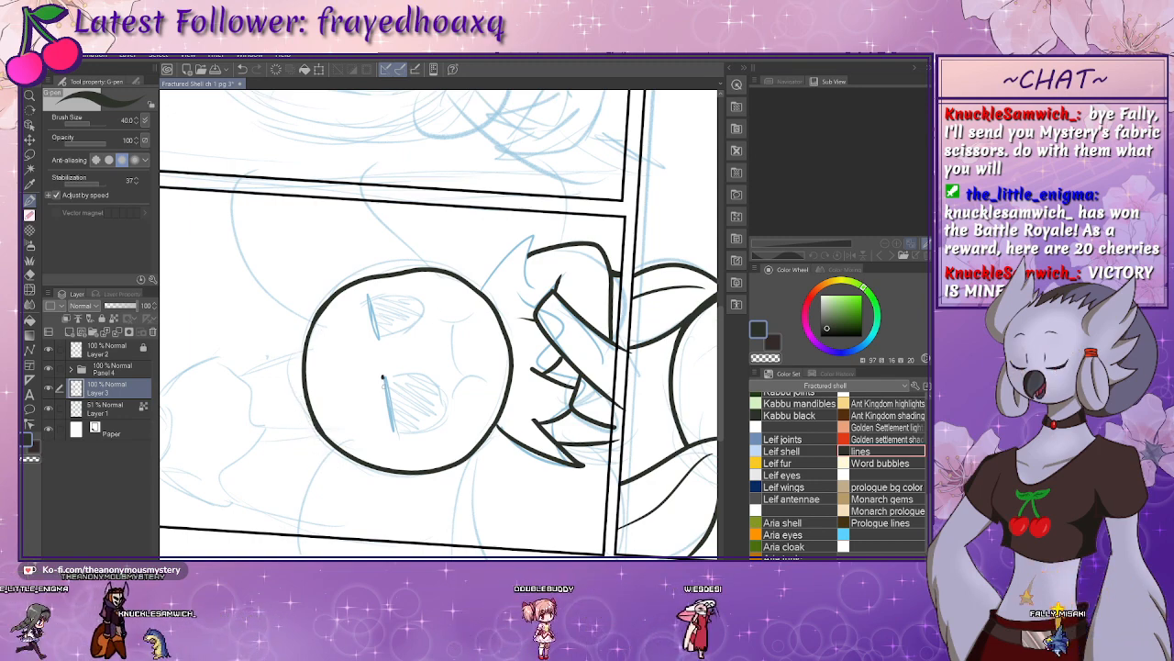
- Ink the two half-lidded eyes with flat slanted upper lids and the small frowning mouth
drag(382, 375, 393, 436)
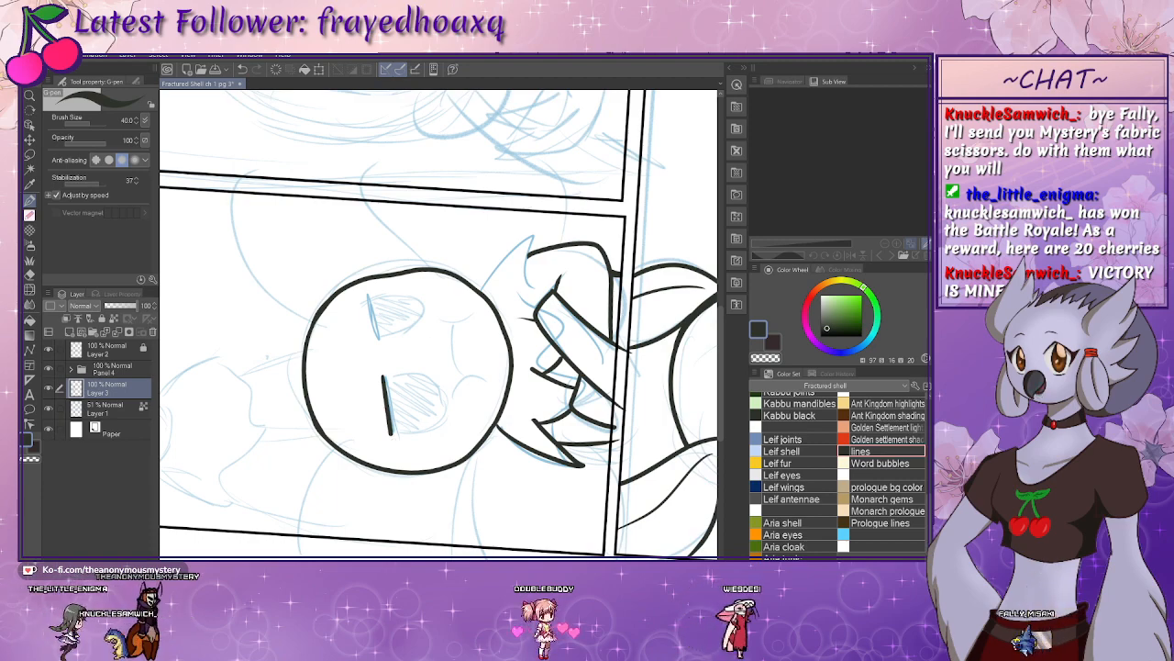
key(ctrl+at)
drag(419, 323, 430, 370)
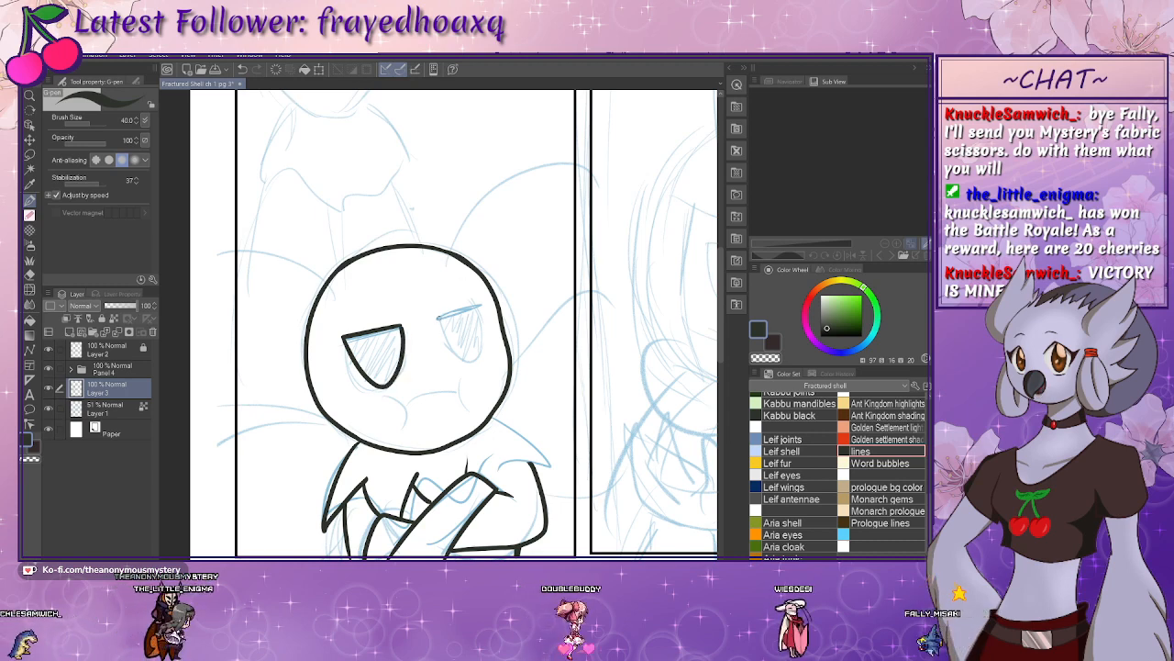
drag(438, 316, 456, 351)
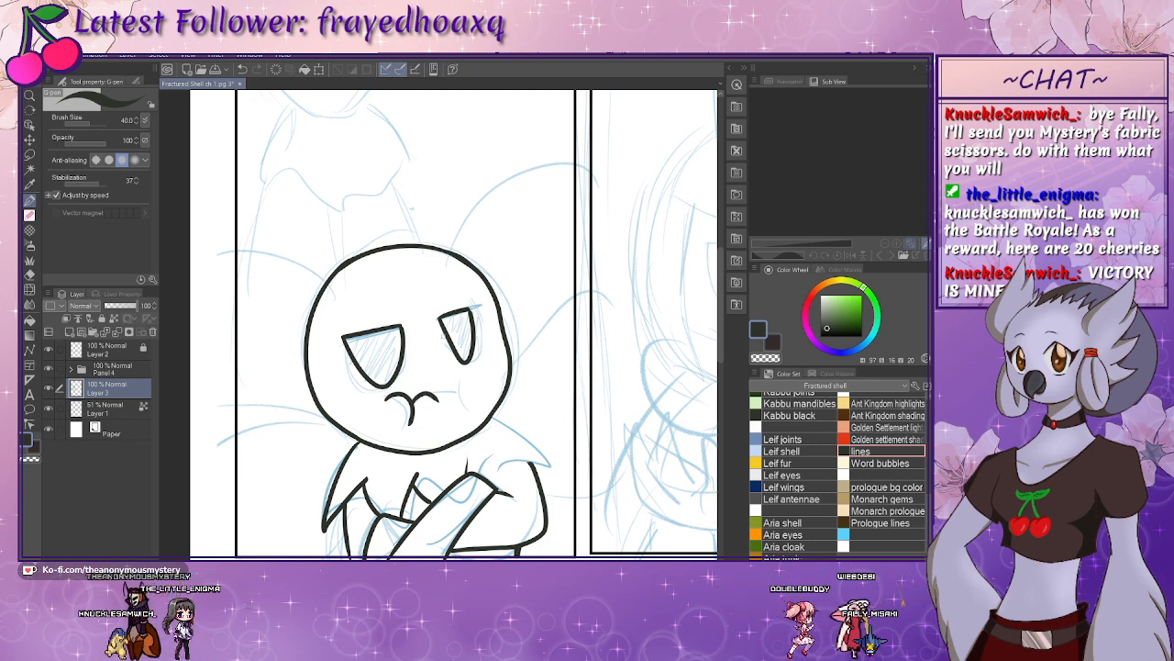
- Ink both curved antennae with rounded bases on the head, extending their tips past the panel's side borders
drag(437, 265, 414, 367)
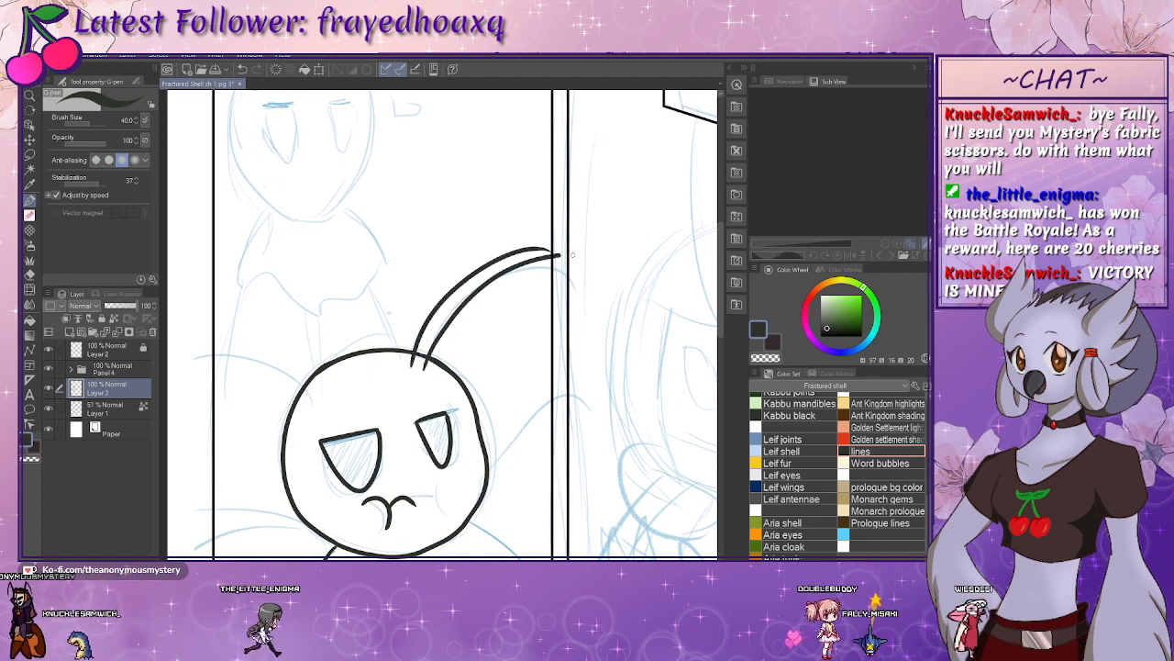
drag(412, 365, 461, 381)
mouse_move(353, 307)
mouse_down()
mouse_move(441, 456)
mouse_move(461, 467)
mouse_move(409, 409)
mouse_up()
mouse_move(469, 349)
mouse_down()
mouse_move(439, 421)
mouse_move(467, 499)
mouse_up()
mouse_move(478, 357)
mouse_down()
mouse_move(454, 470)
mouse_move(474, 498)
mouse_up()
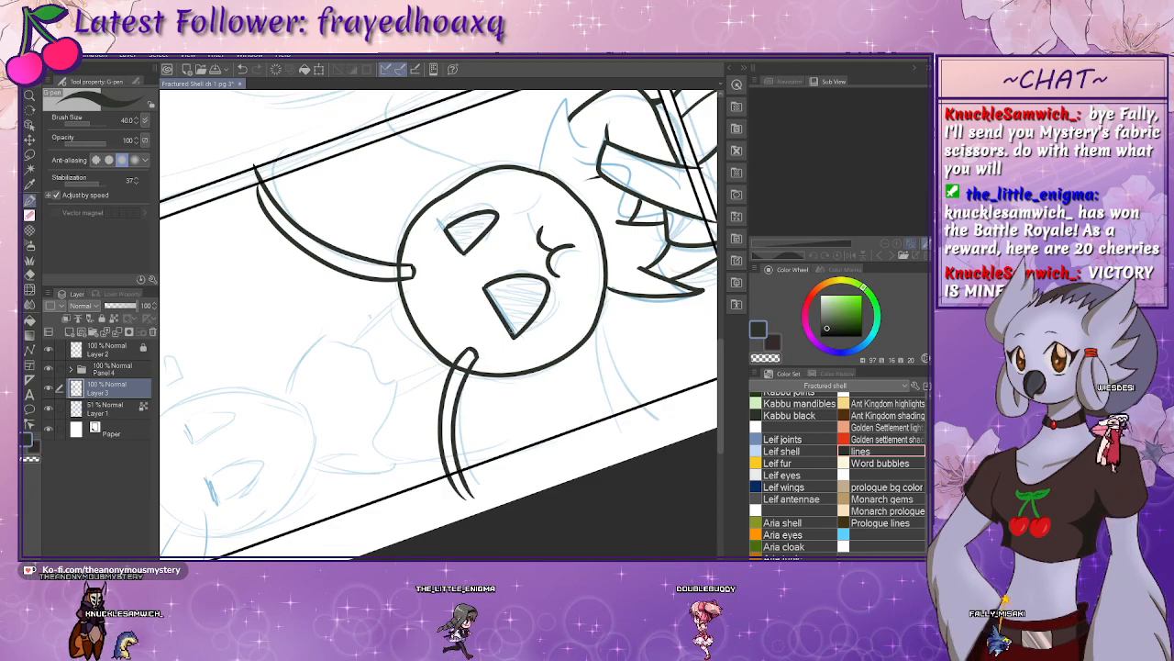
- Touch up the inked face up close around the eyes and the antenna bases
drag(503, 350, 462, 435)
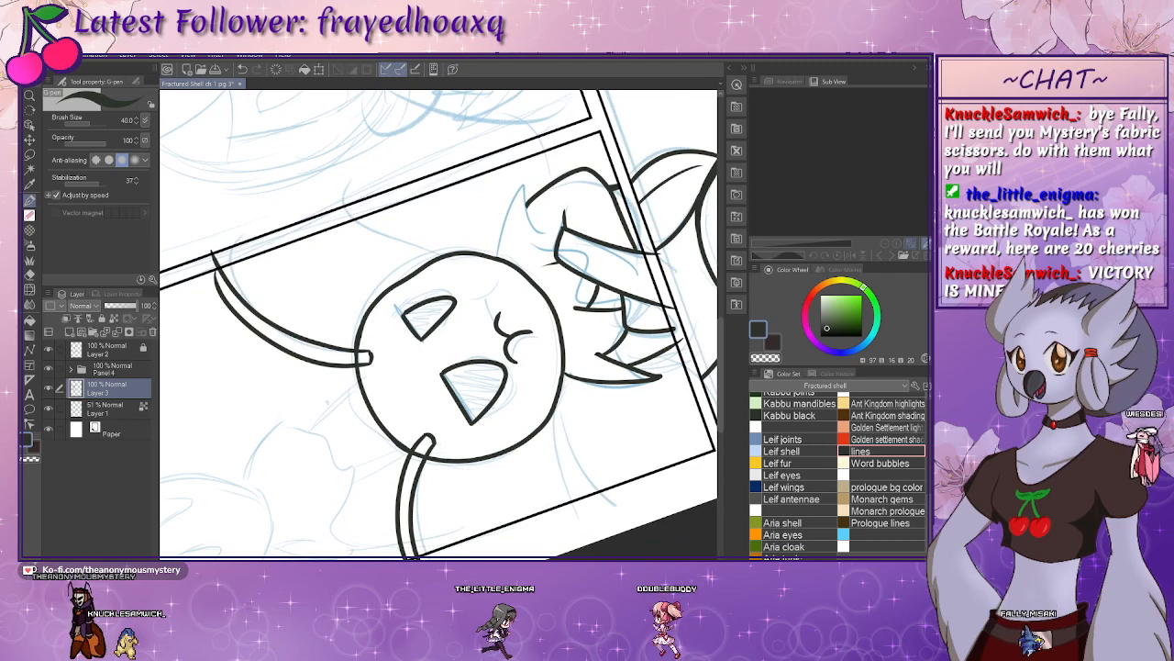
key(ctrl+at)
drag(448, 384, 431, 410)
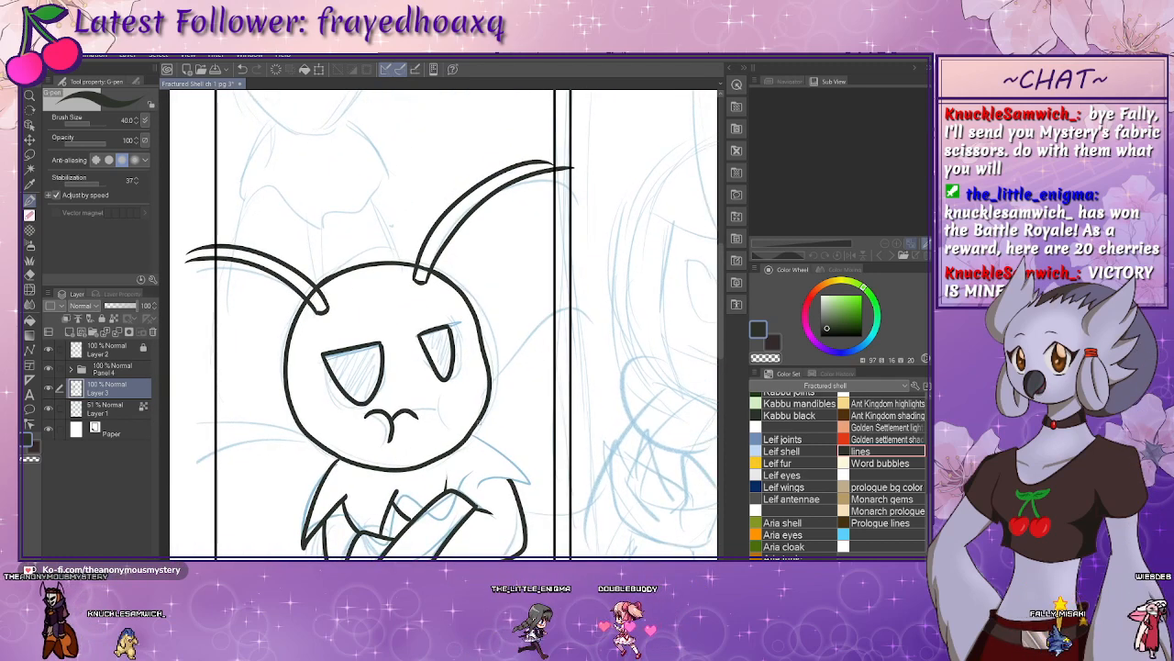
drag(431, 409, 378, 382)
key(ctrl+plus)
key(ctrl+plus)
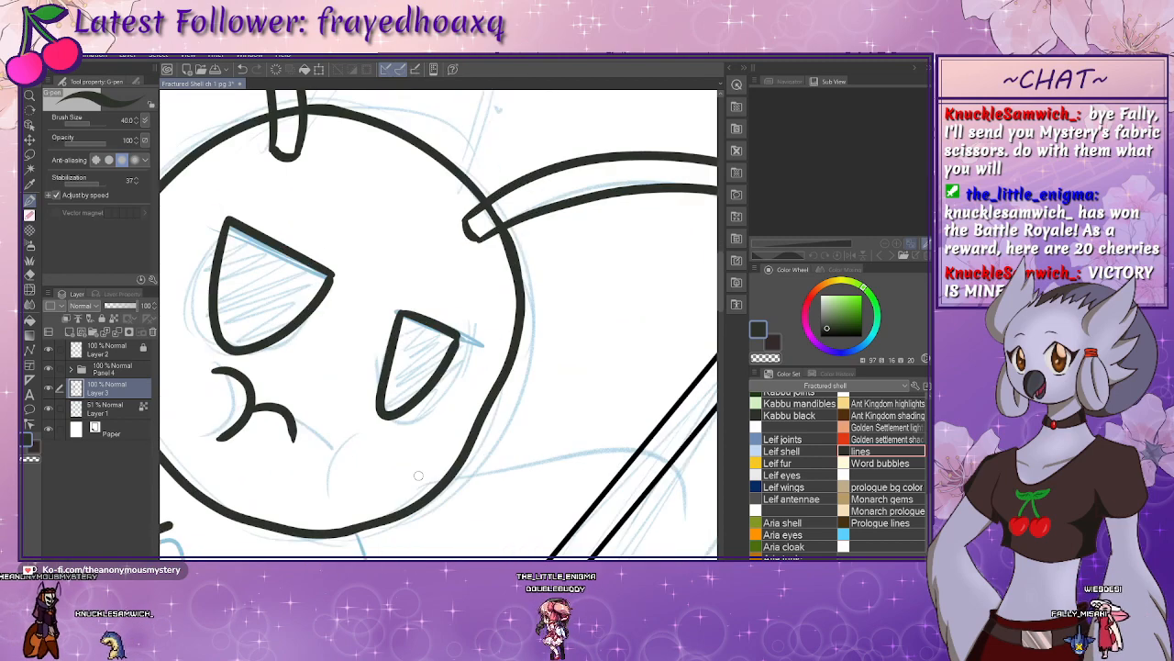
drag(615, 326, 294, 480)
drag(396, 258, 370, 410)
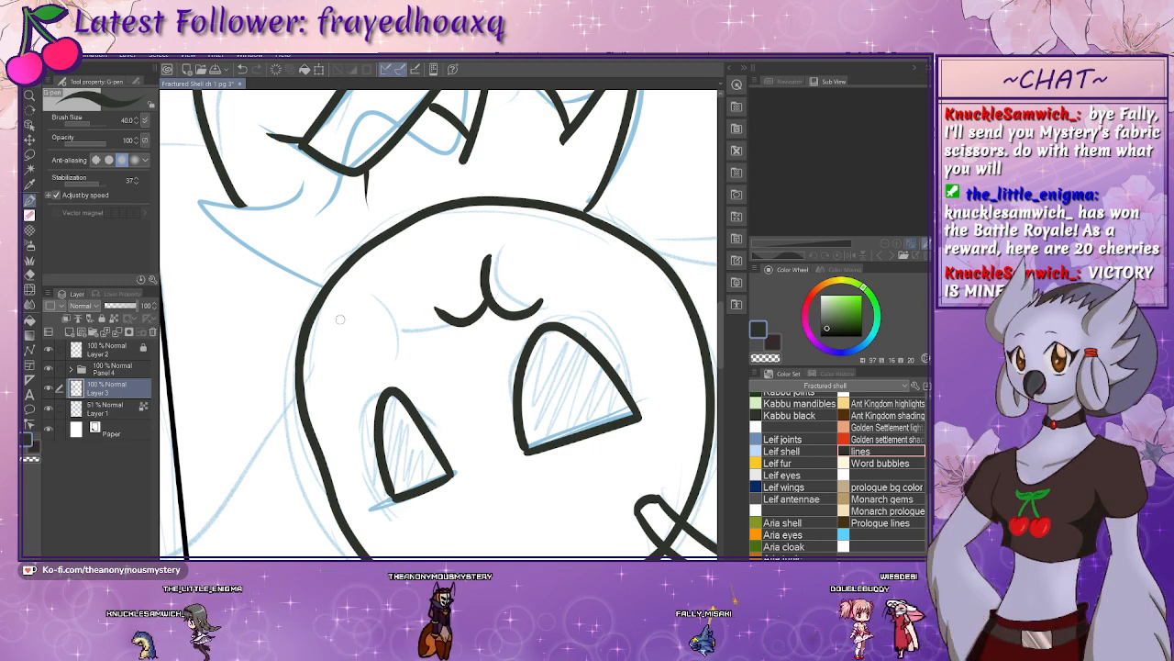
drag(455, 480, 448, 433)
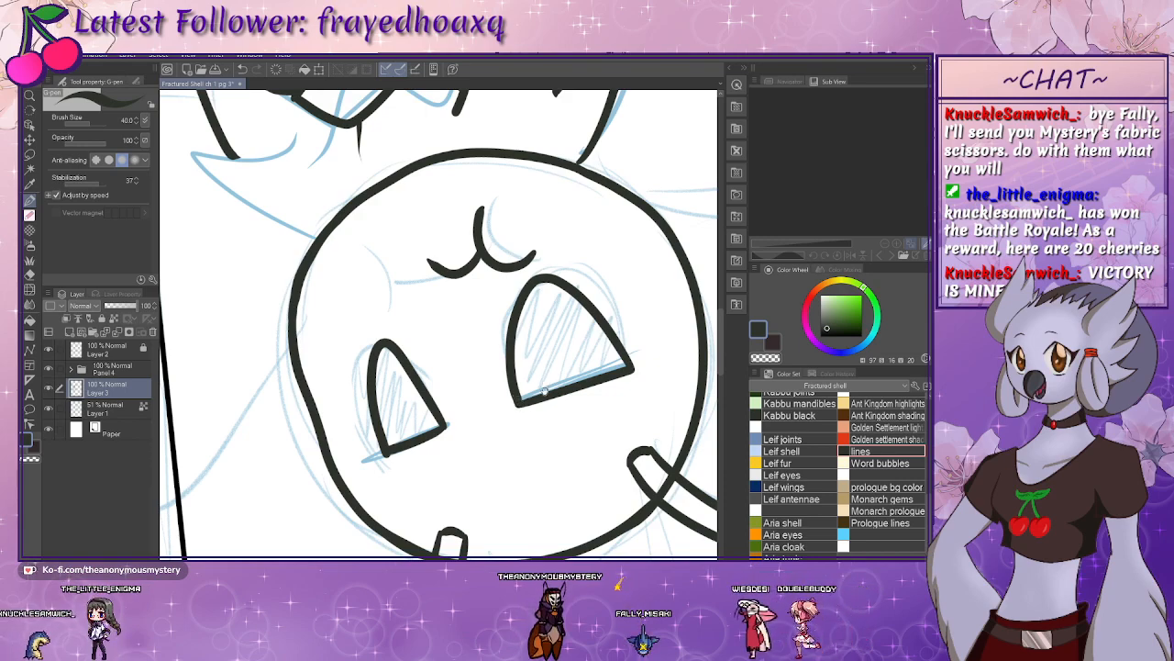
drag(544, 392, 535, 398)
drag(491, 538, 507, 381)
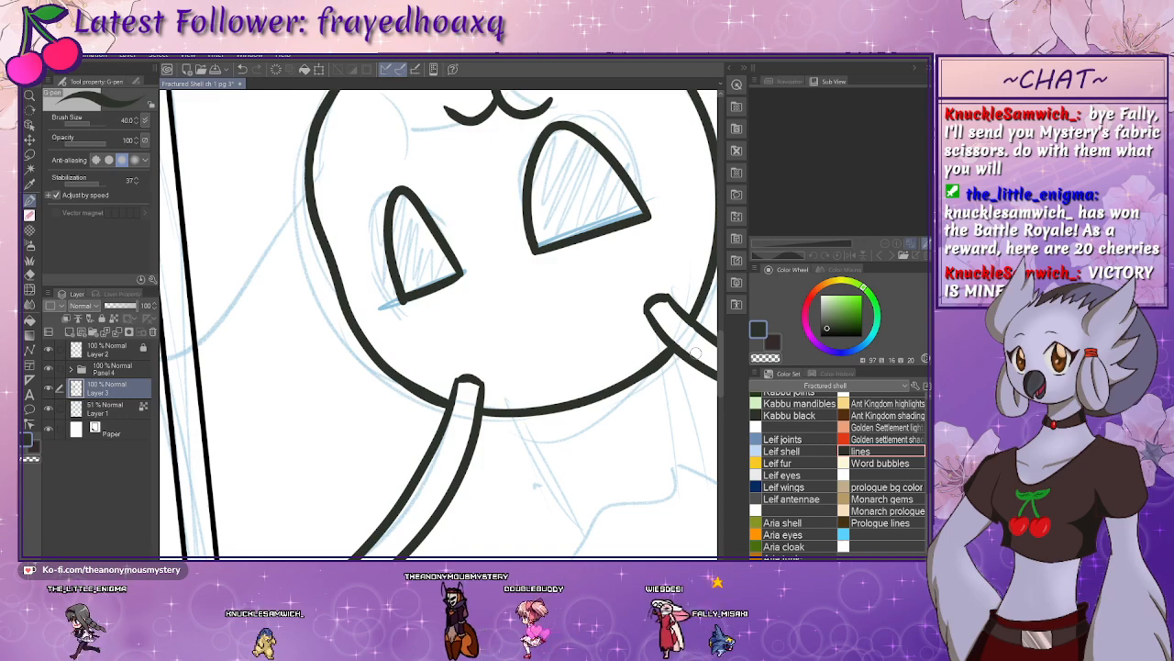
- Ink the wing edge curving out from the head on the narrow-eye side along the sketch
mouse_move(503, 293)
mouse_down()
mouse_move(491, 423)
mouse_move(569, 425)
mouse_up()
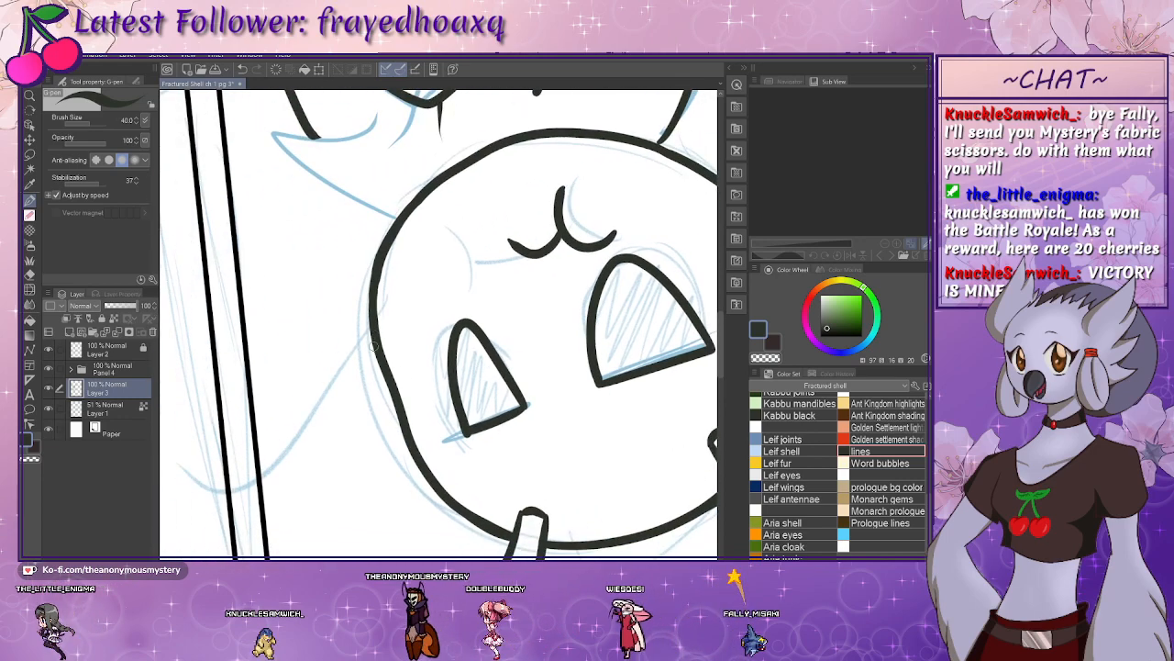
drag(374, 341, 256, 491)
mouse_move(354, 302)
mouse_down()
mouse_move(332, 341)
mouse_move(321, 506)
mouse_move(320, 465)
mouse_up()
- Ink the collar's pointed flap over the shoulder on the narrow-eye side, from beneath the head to its tip
key(ctrl+at)
drag(523, 380, 404, 411)
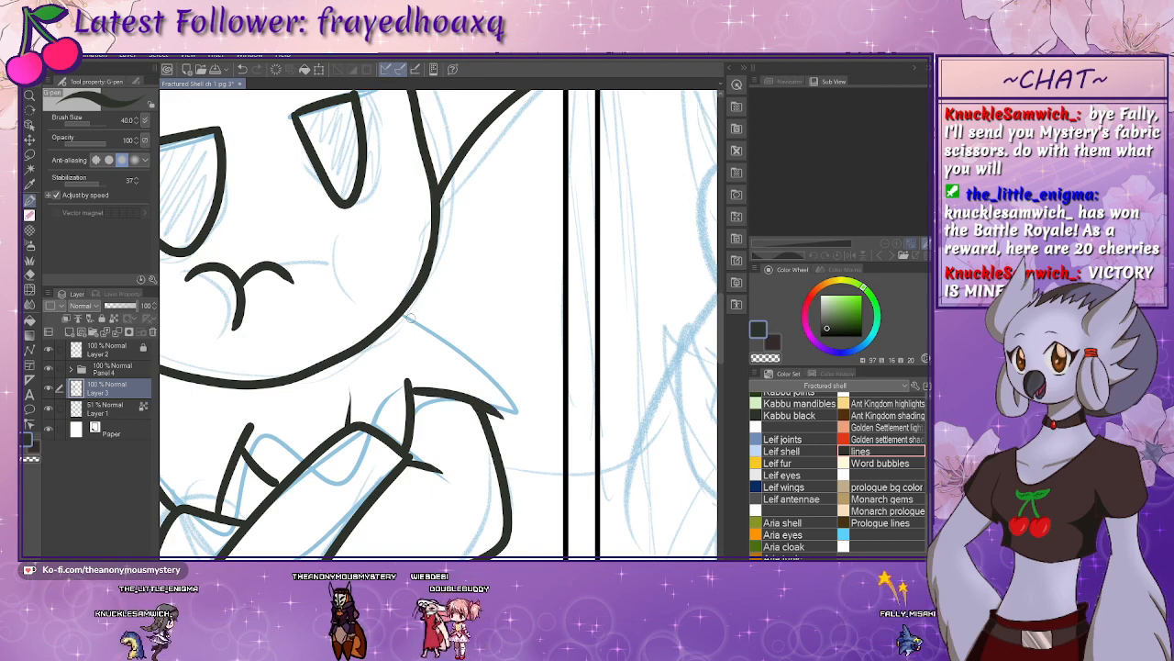
mouse_move(403, 315)
mouse_down()
mouse_move(500, 415)
mouse_move(466, 356)
mouse_up()
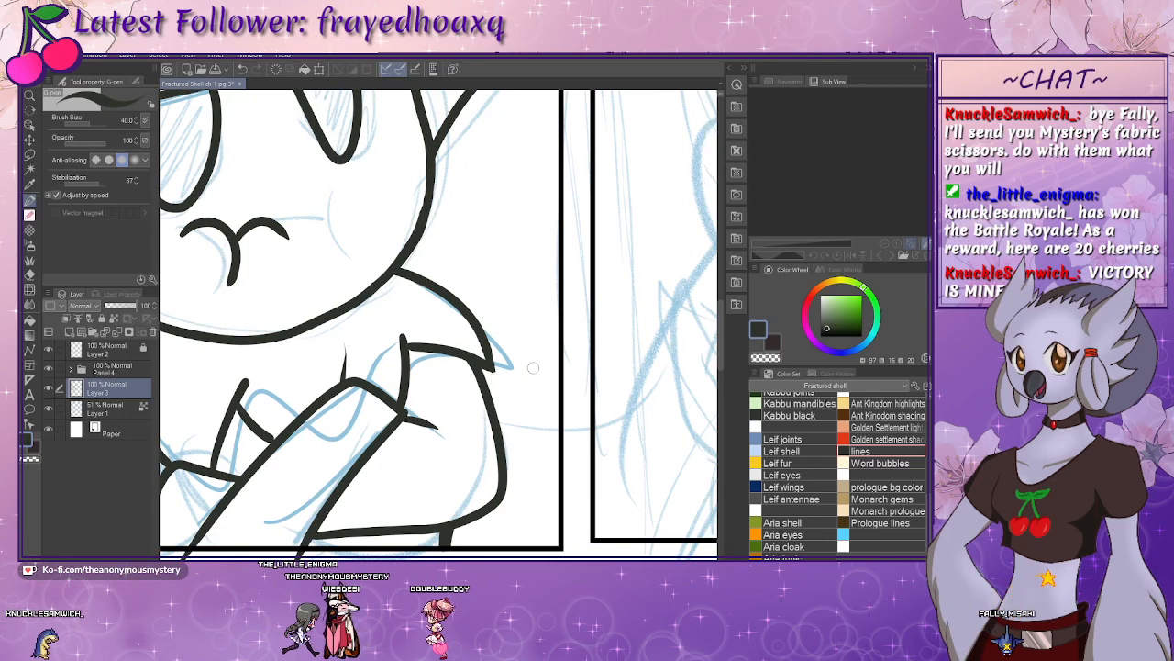
mouse_move(513, 410)
mouse_down()
mouse_move(630, 469)
mouse_move(569, 421)
mouse_move(498, 404)
mouse_move(512, 455)
mouse_up()
mouse_move(500, 383)
mouse_down()
mouse_move(532, 474)
mouse_move(522, 350)
mouse_up()
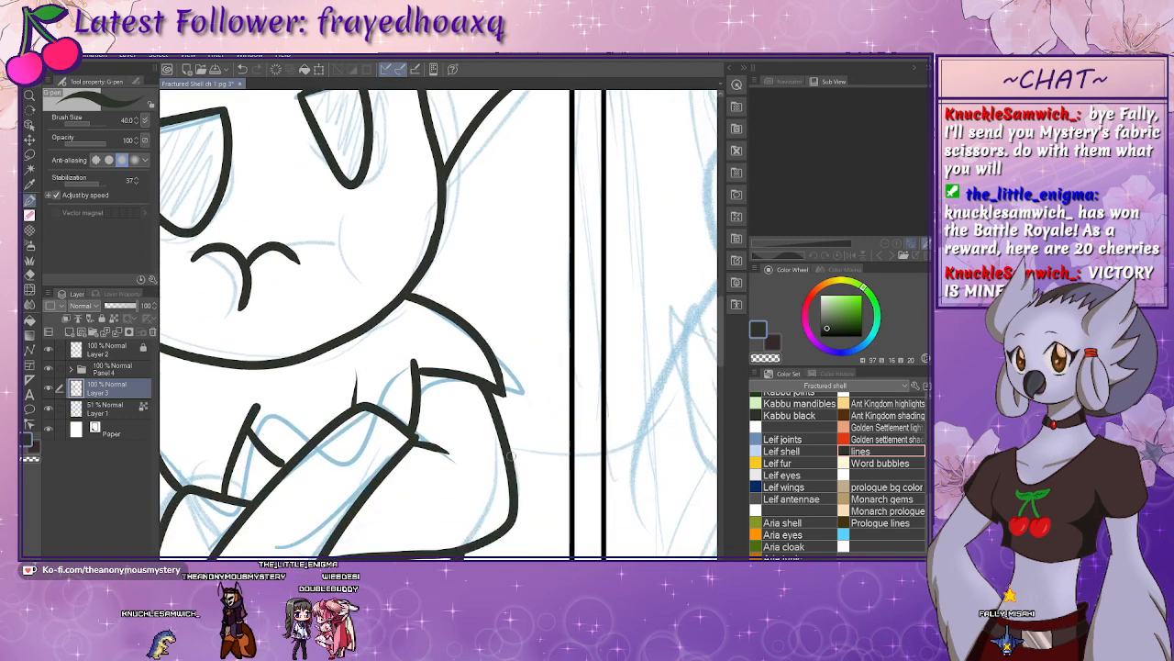
- Ink the lower wing edge beyond the folded arm on the narrow-eye side, plus the remaining wing edges on the opposite side
drag(547, 474, 518, 439)
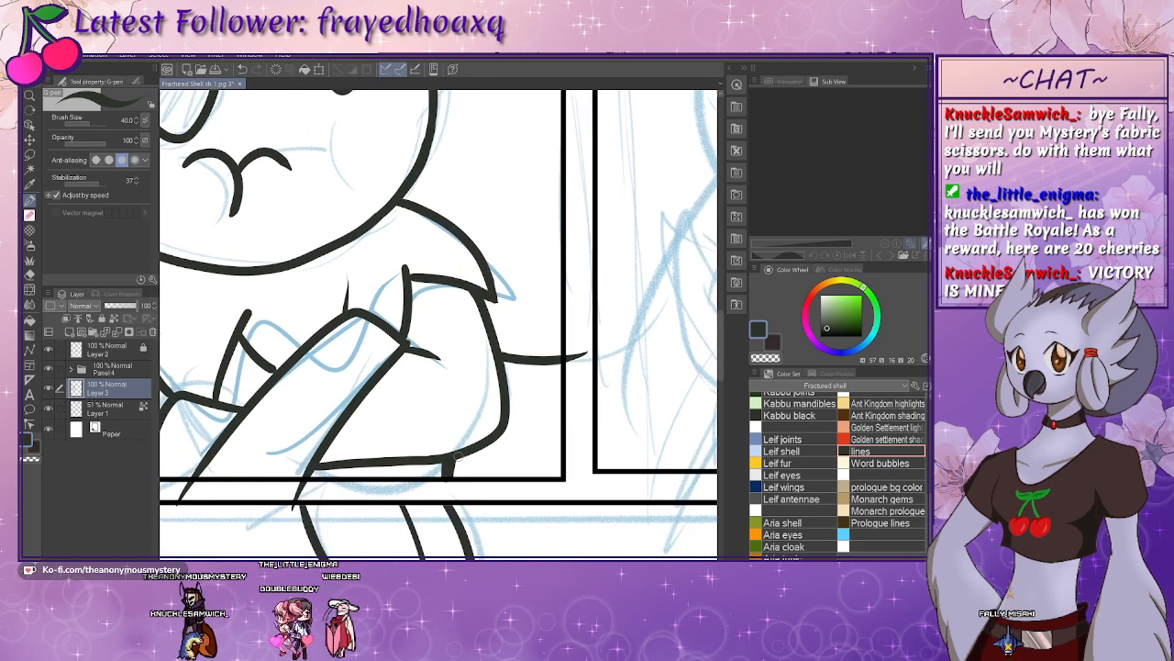
drag(376, 421, 708, 489)
drag(413, 307, 487, 382)
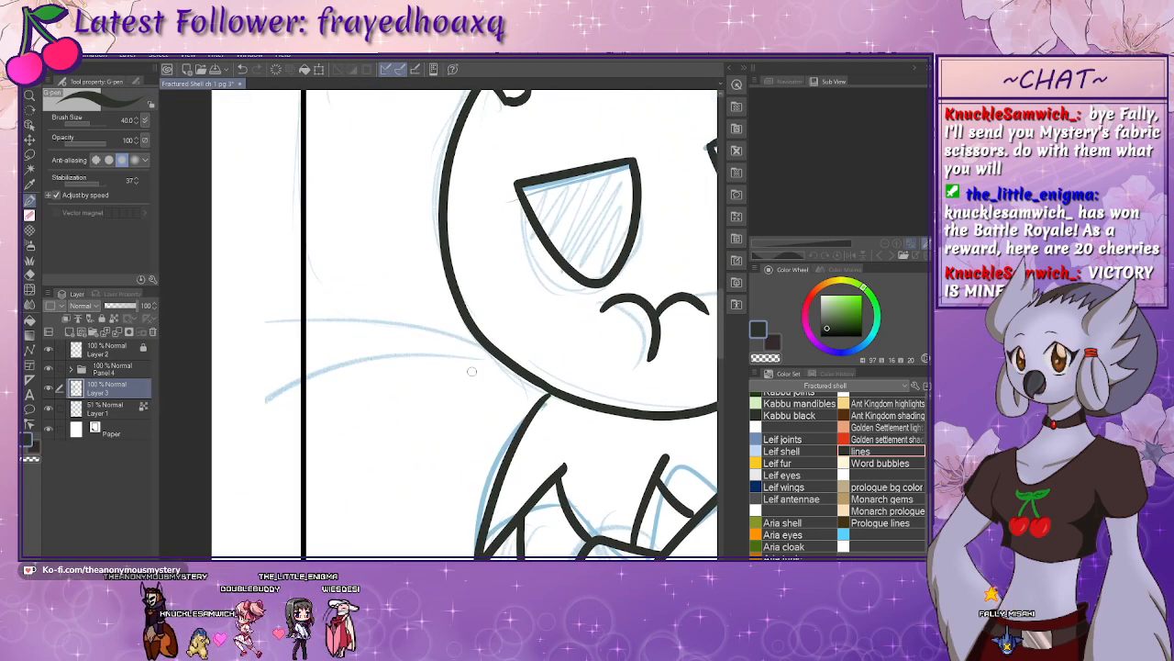
drag(478, 483, 393, 510)
drag(579, 312, 340, 430)
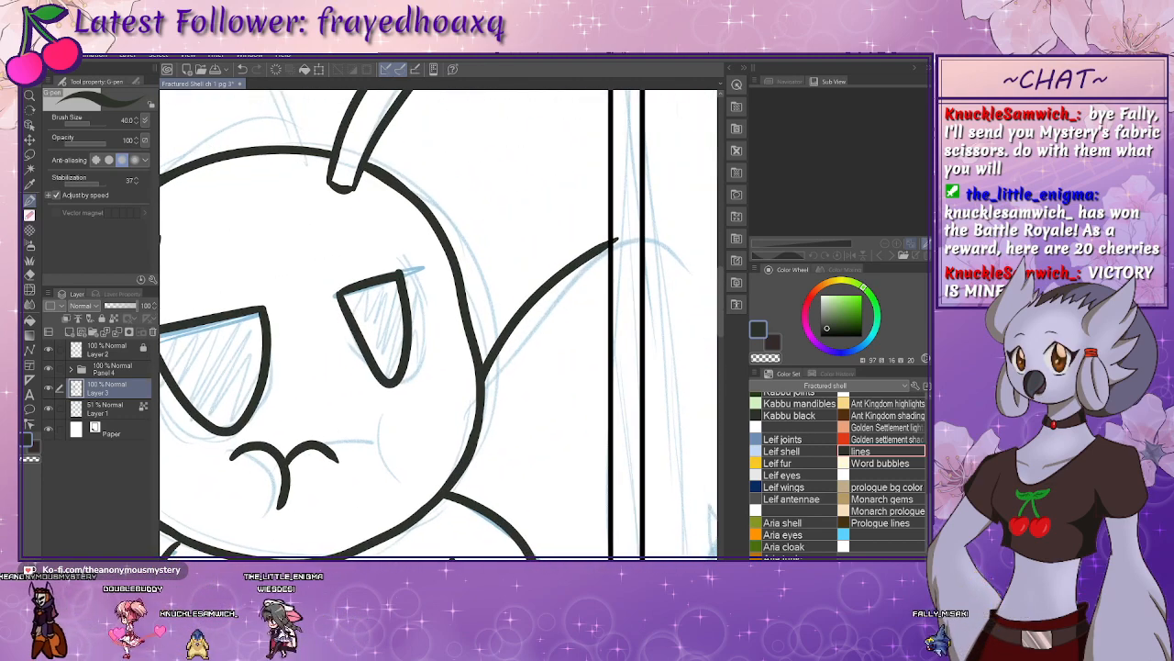
click(789, 81)
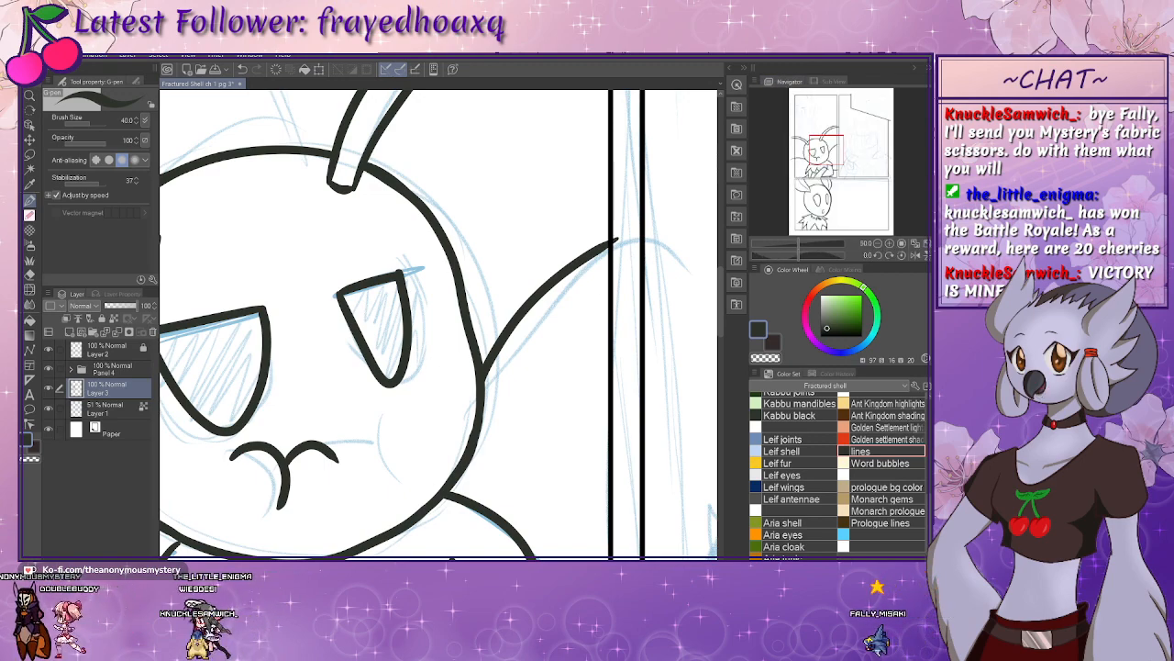
key(ctrl+minus)
key(ctrl+minus)
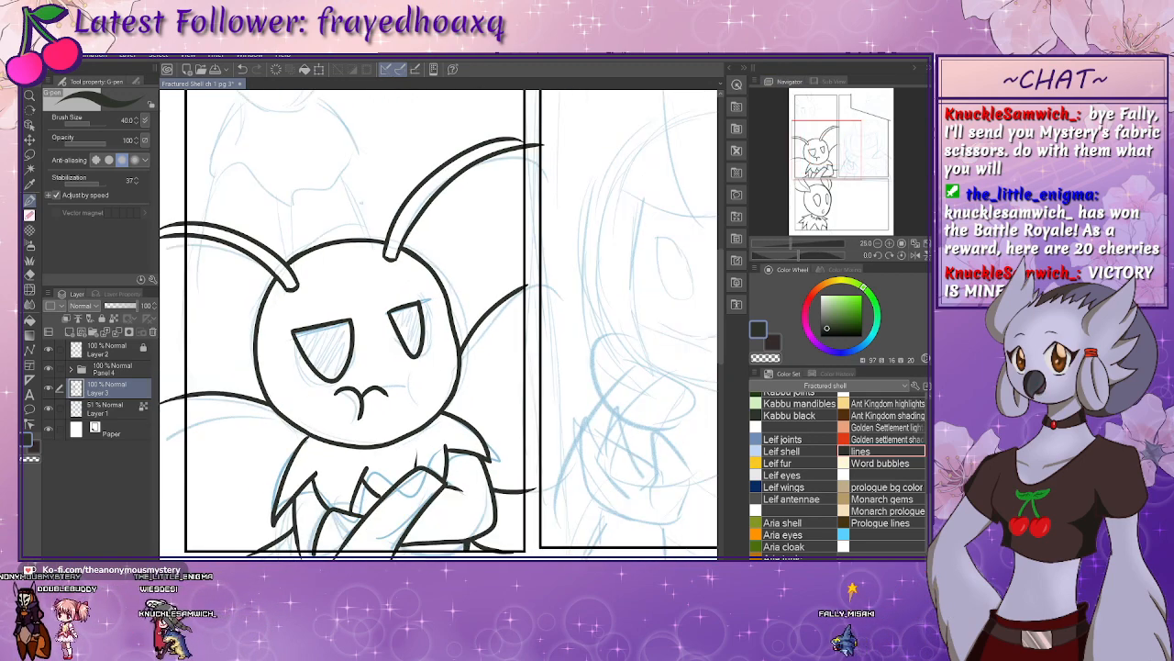
drag(304, 448, 359, 395)
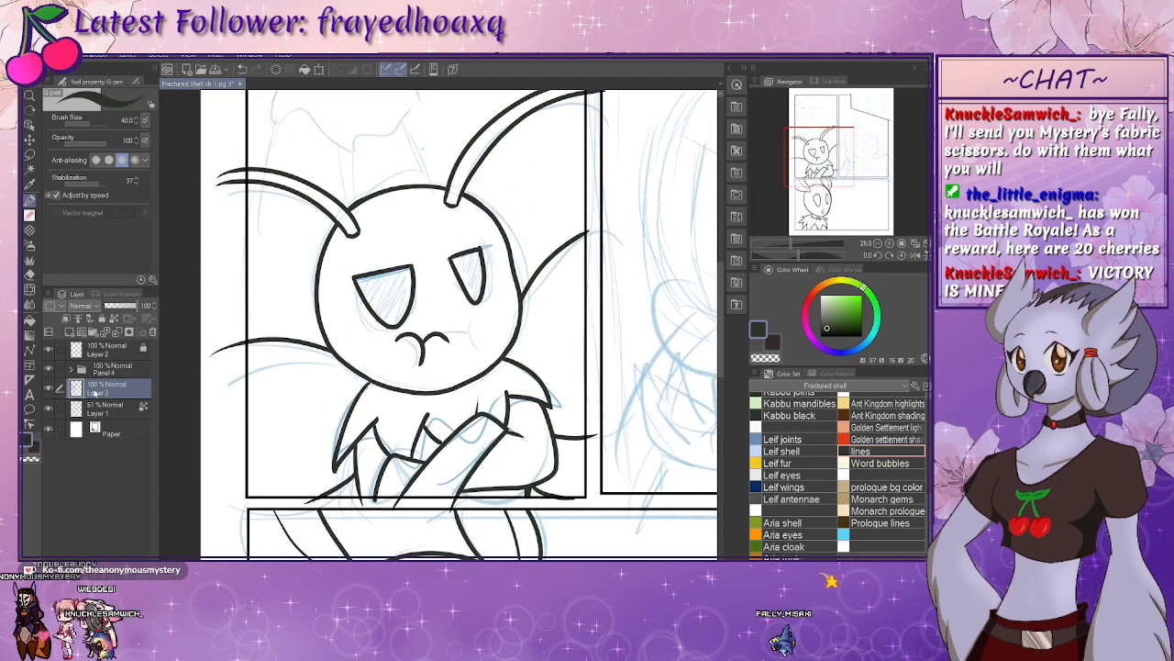
- Group Layer 3 into a folder, set the folder's blending mode to Through and name it Panel 3 vi lines
key(ctrl+g)
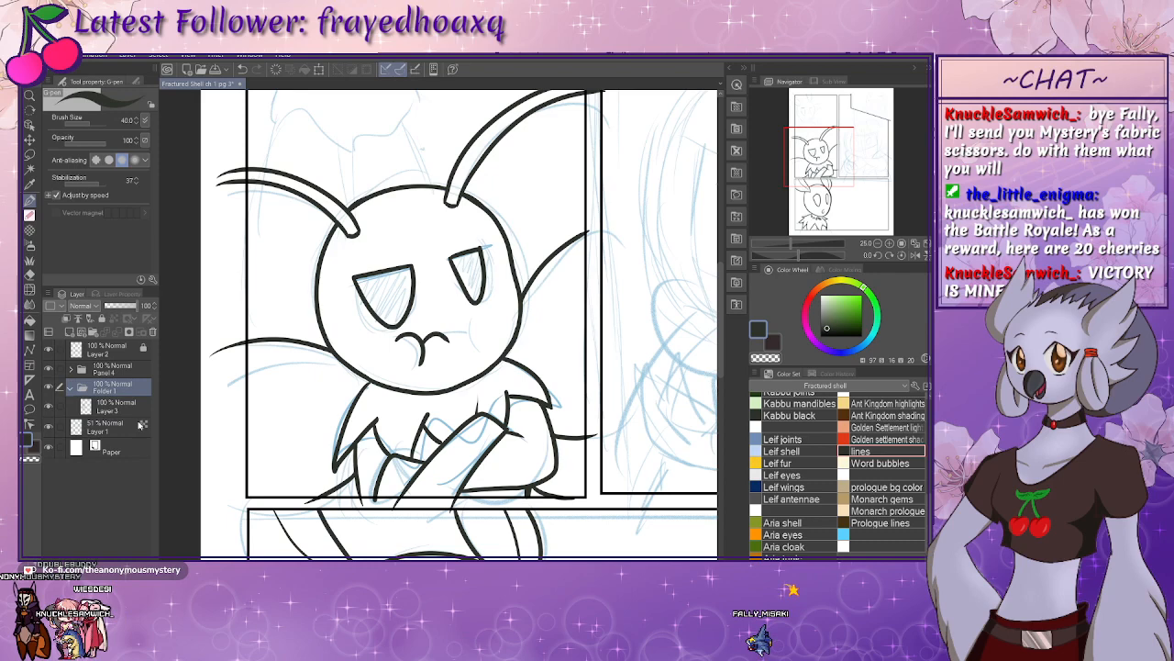
click(116, 371)
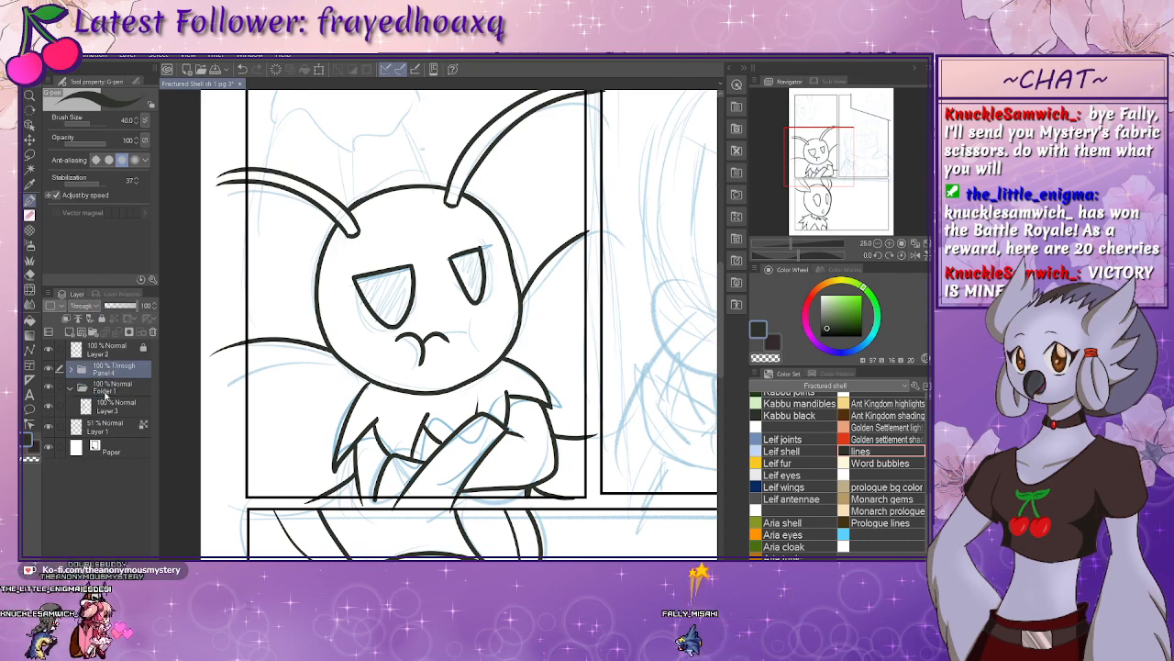
click(108, 389)
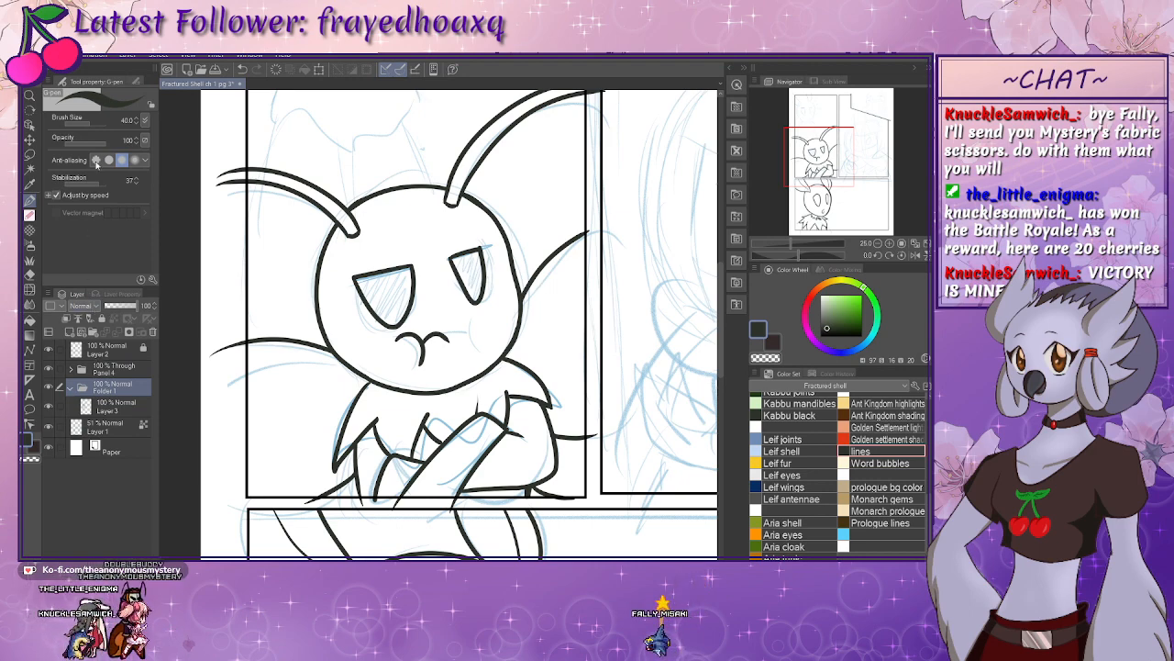
click(115, 407)
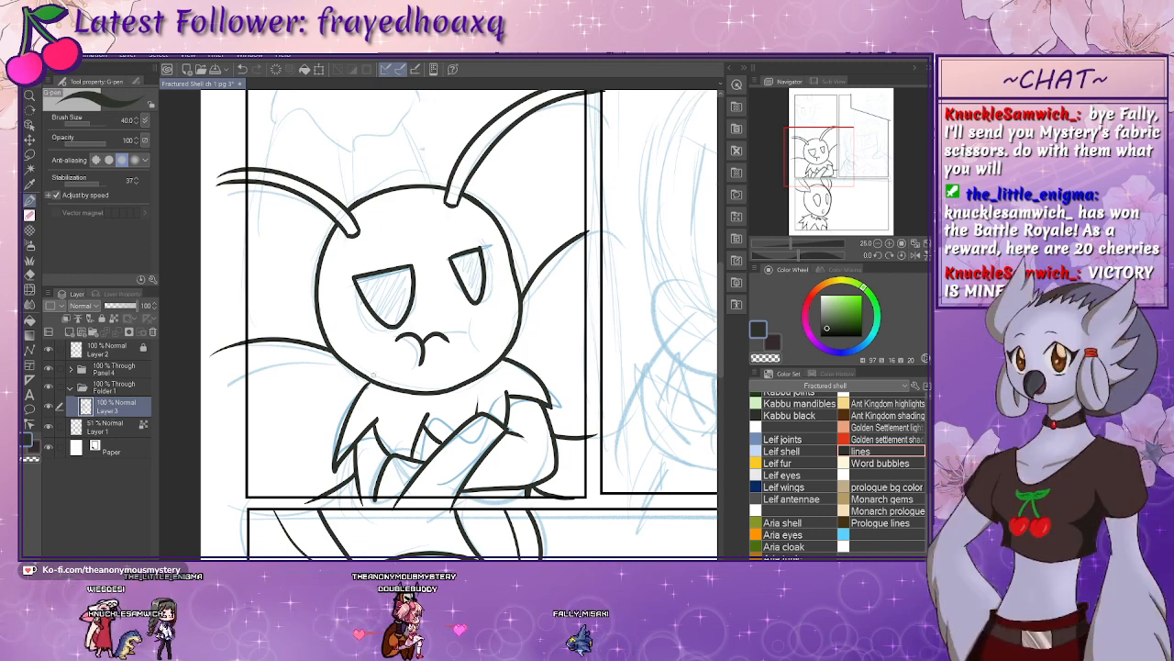
mouse_move(444, 329)
mouse_down()
mouse_move(390, 395)
mouse_move(452, 481)
mouse_move(437, 408)
mouse_move(447, 402)
mouse_up()
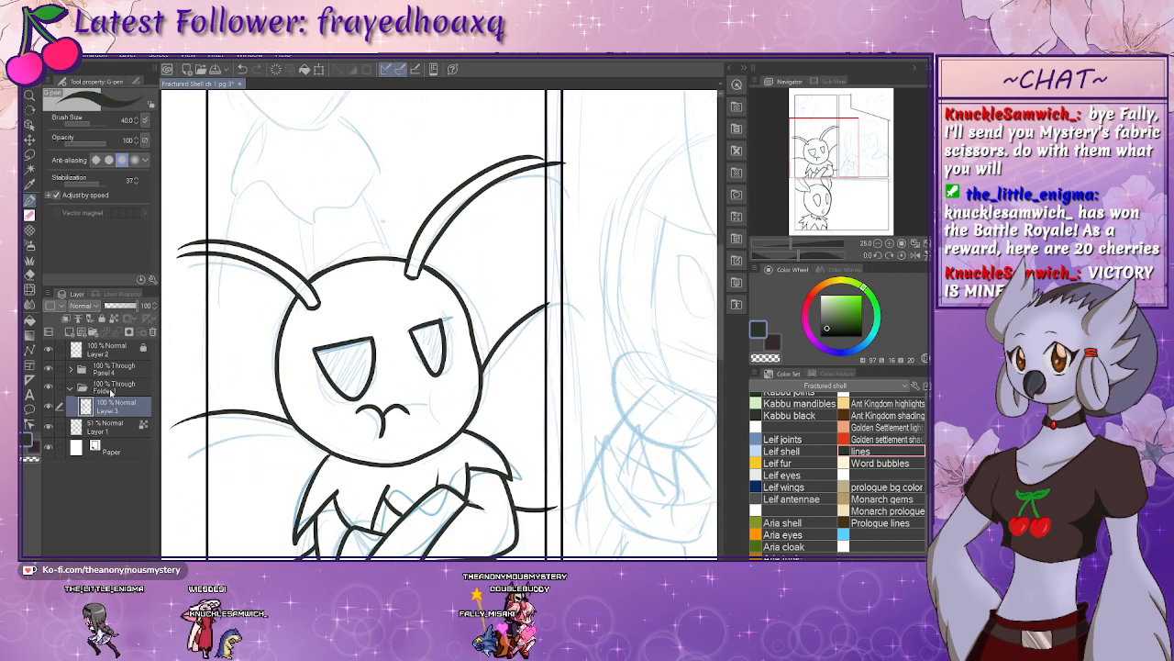
click(111, 390)
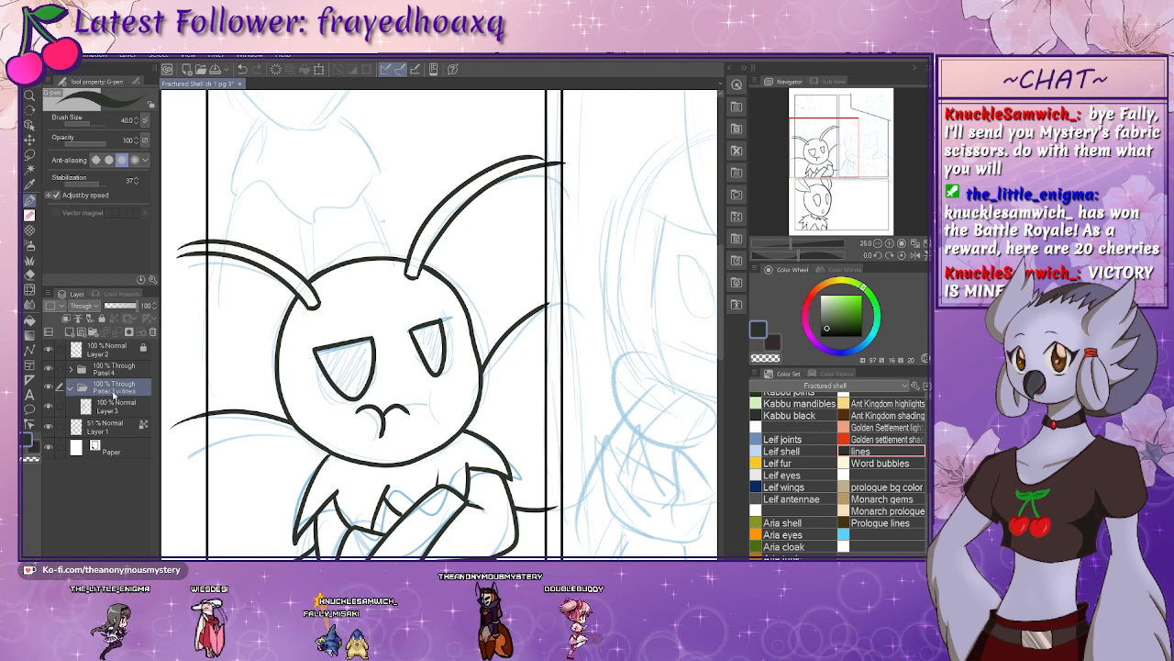
- Auto-select the character's panel area on Layer 2 and clear the Layer 3 line art that extends outside the panel borders
click(110, 350)
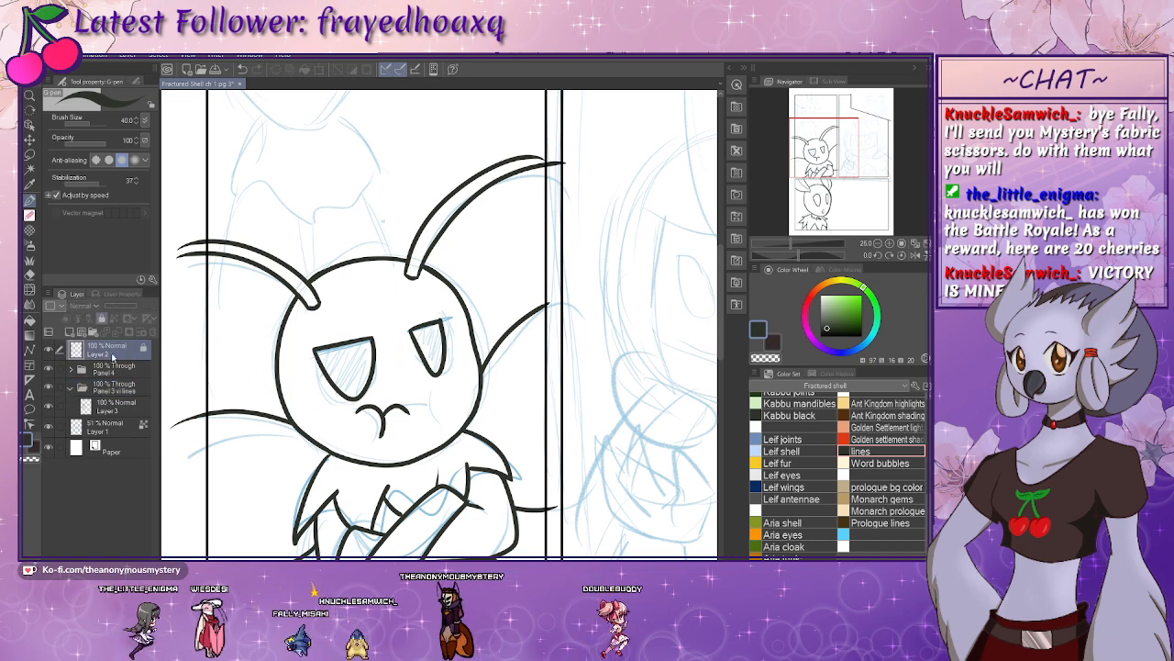
key(w)
click(250, 353)
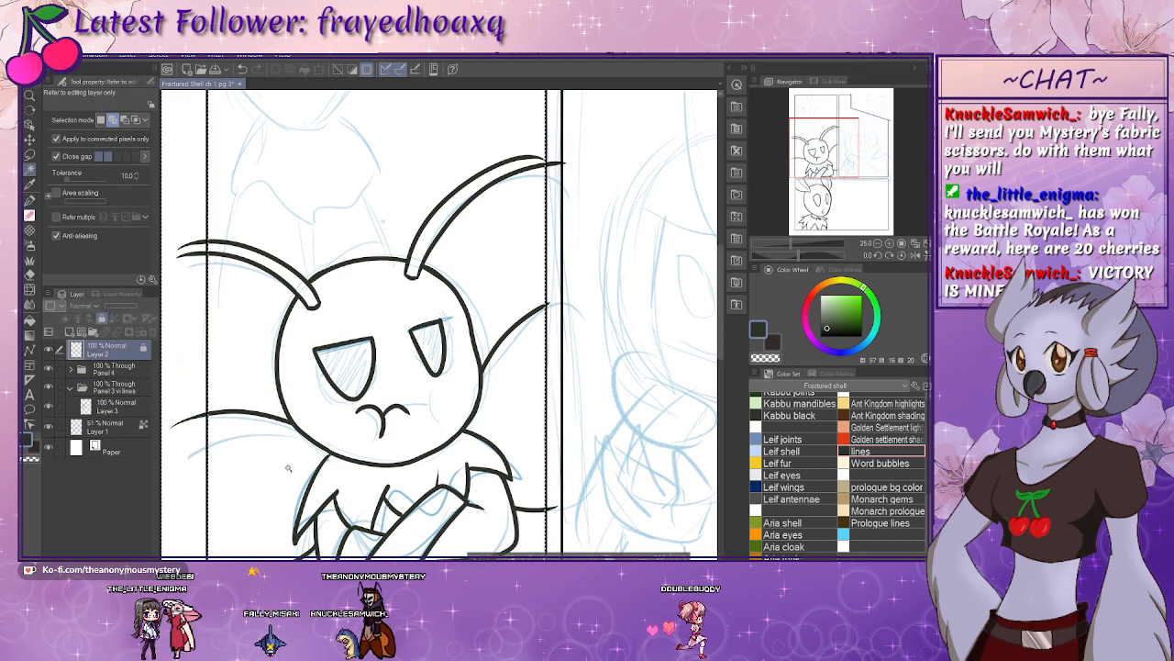
click(143, 412)
key(Delete)
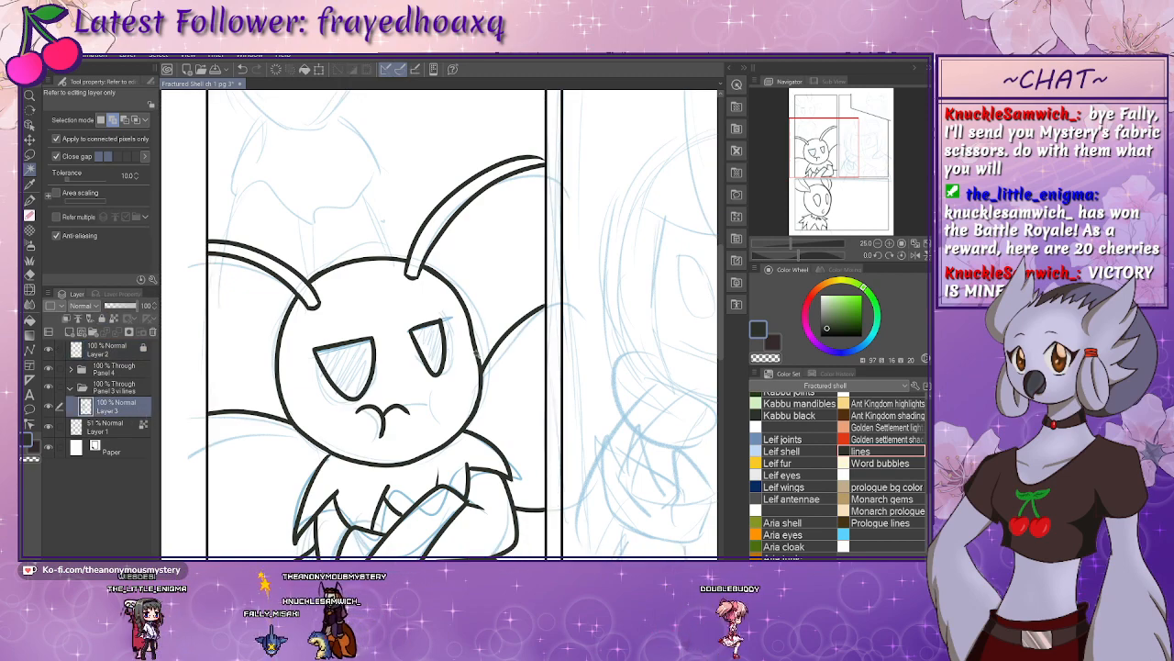
drag(416, 424, 384, 374)
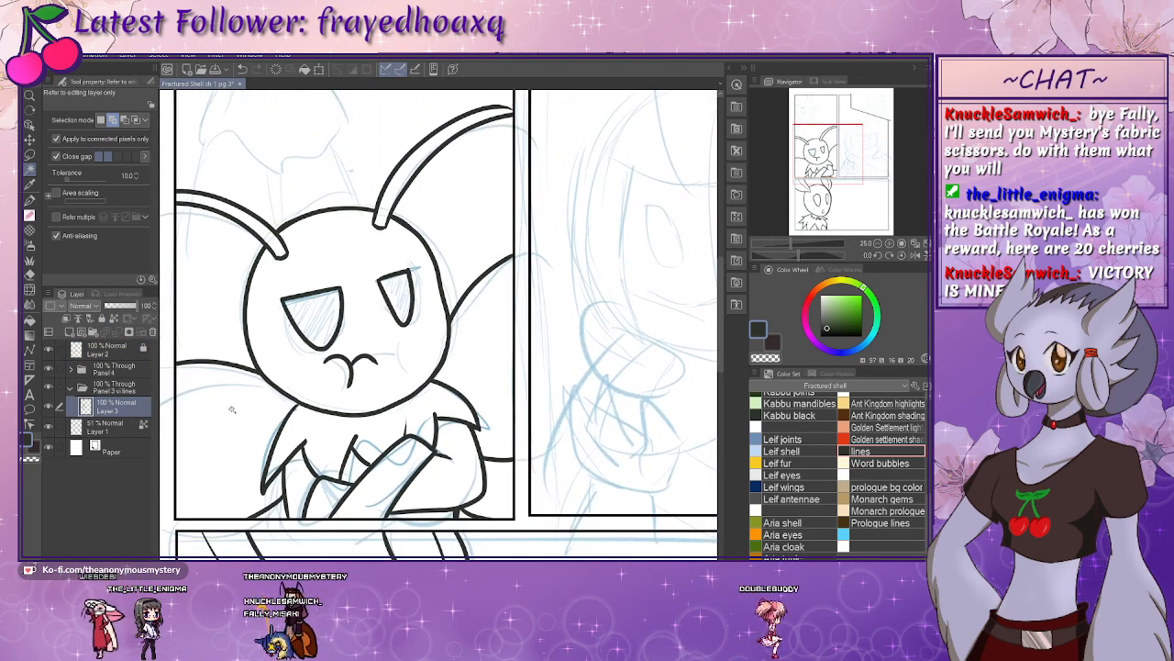
- Hide the blue sketch on Layer 1 and add a new layer beneath Layer 3 inside the folder
click(49, 427)
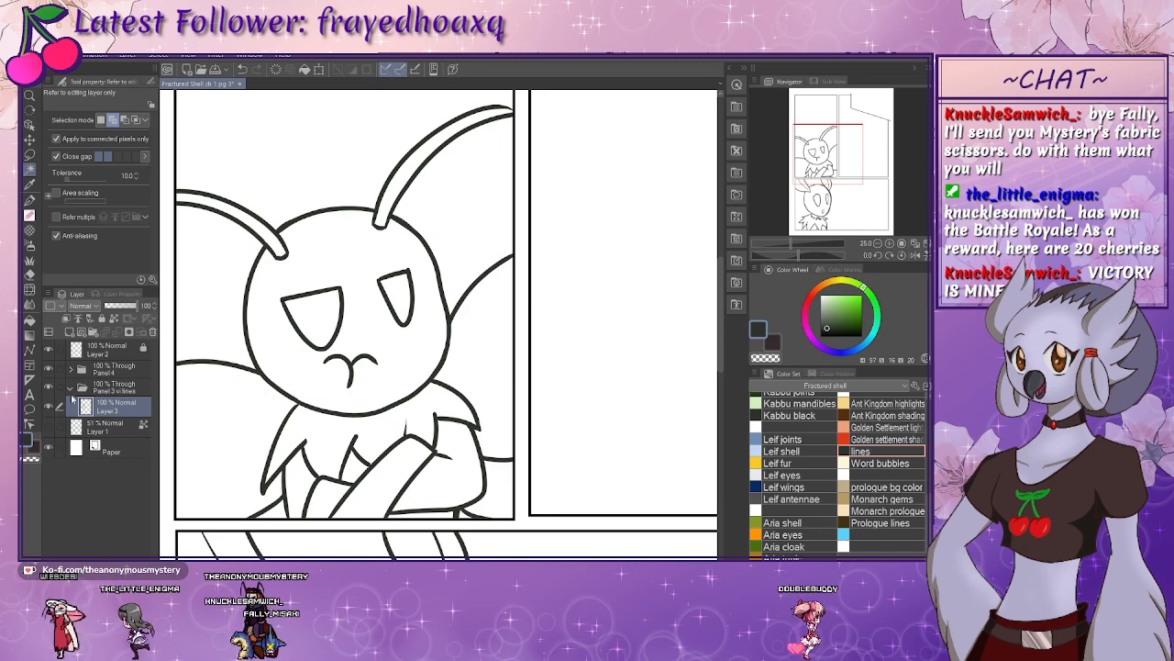
click(75, 321)
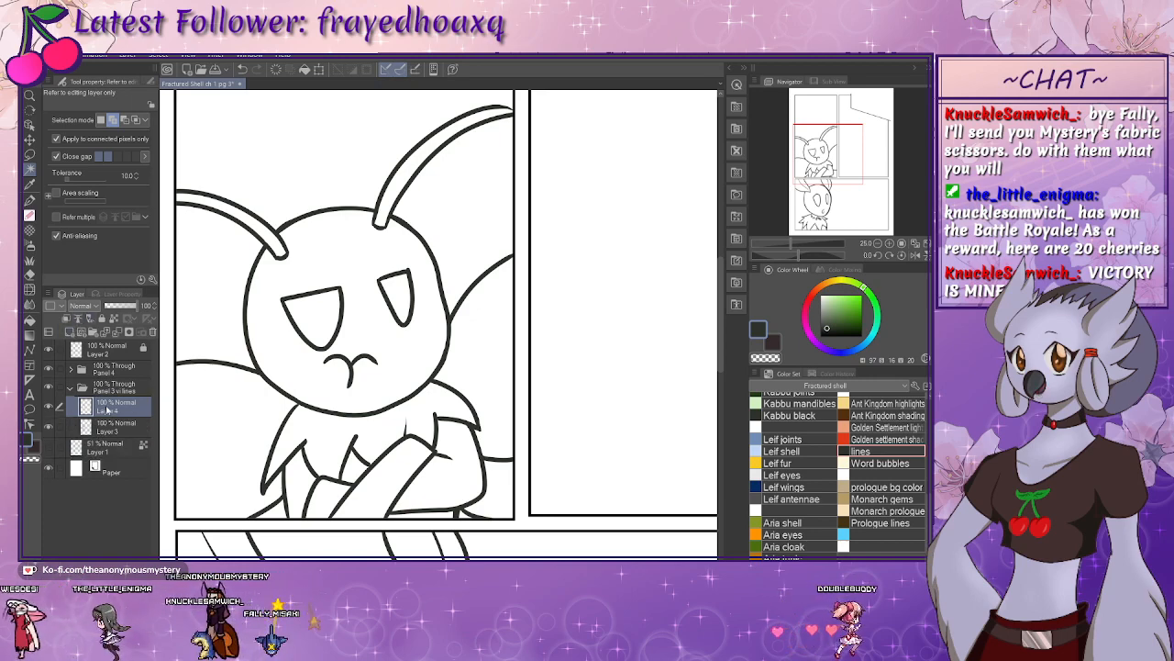
drag(108, 409, 114, 431)
click(112, 413)
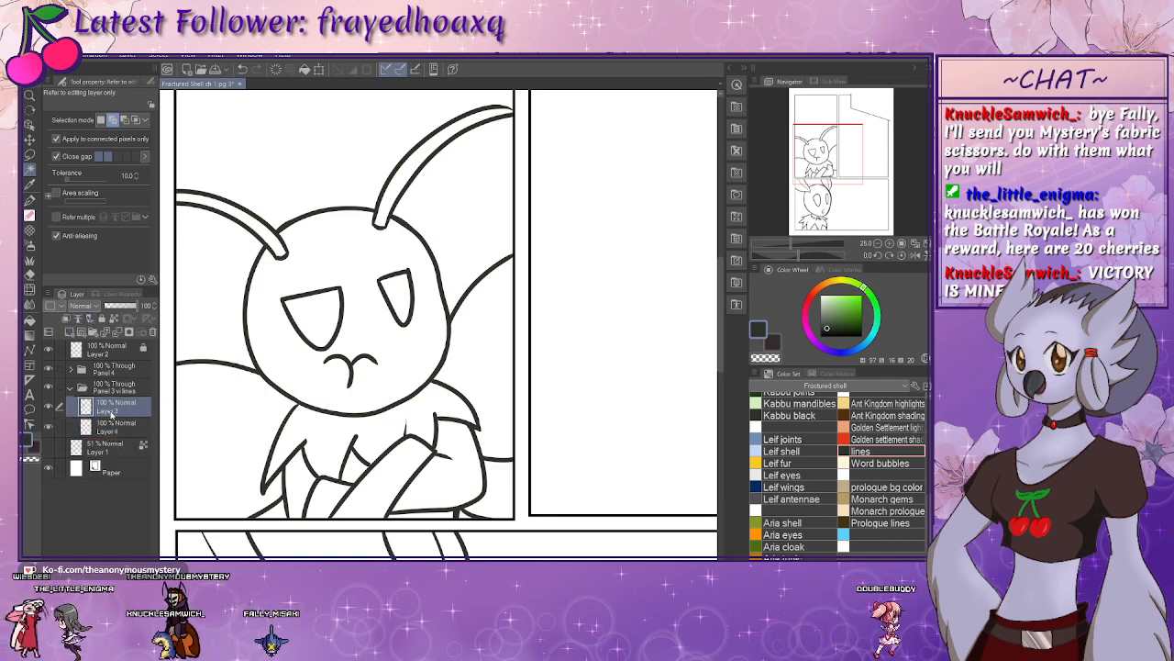
- Rename the folder as Panel 3 and the line art layer inside it as Panel 3 vi lines
click(126, 393)
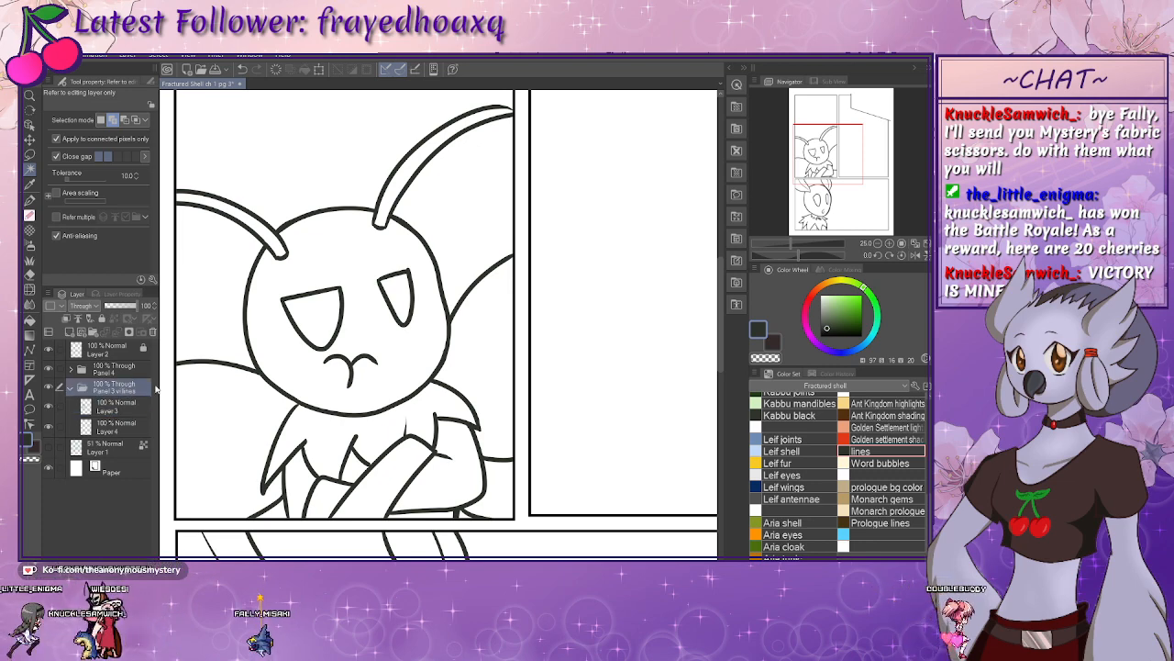
click(111, 408)
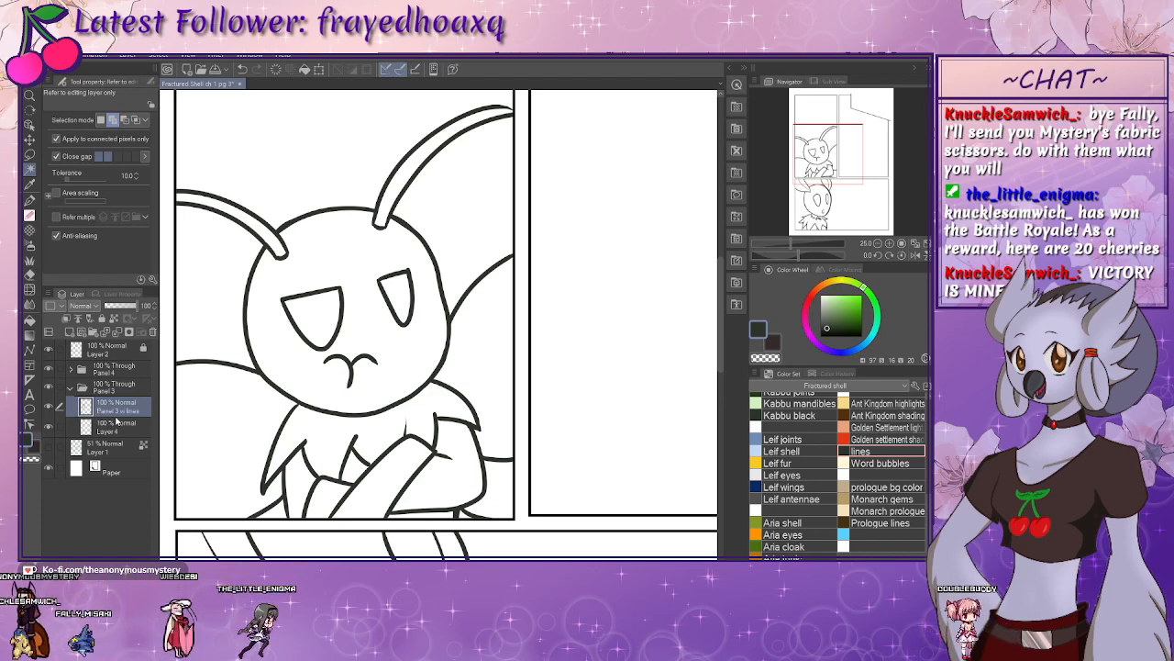
- Fill the head and the small chest area between the arms with Vi yellow on Layer 4, using the Refer other layers fill
click(108, 427)
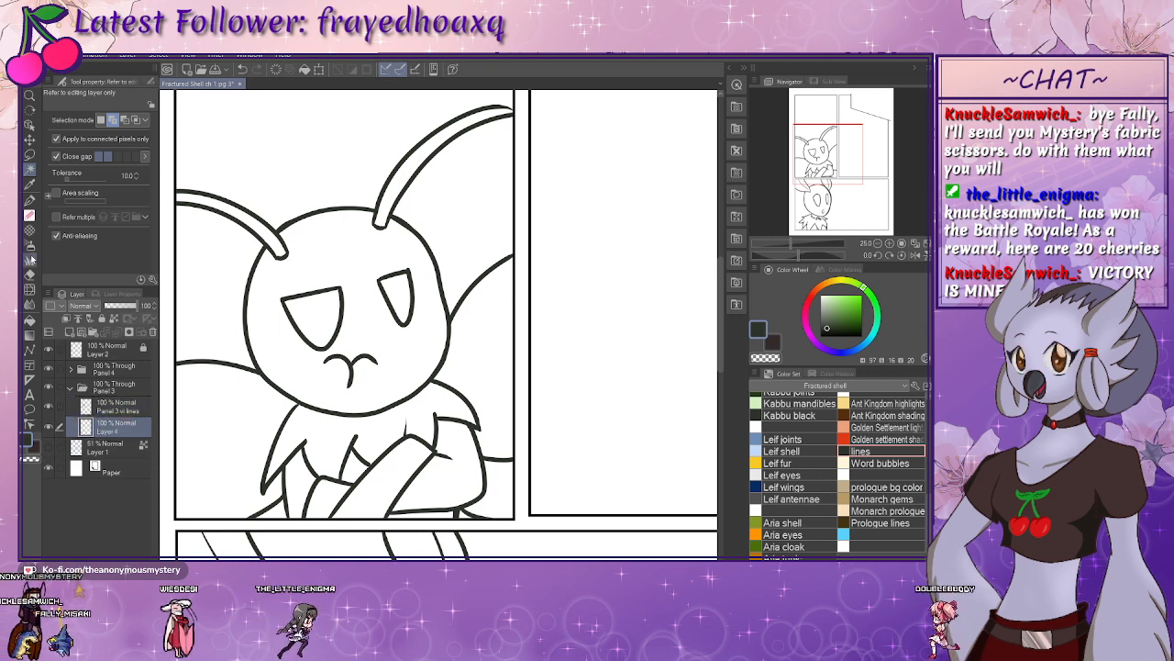
click(31, 321)
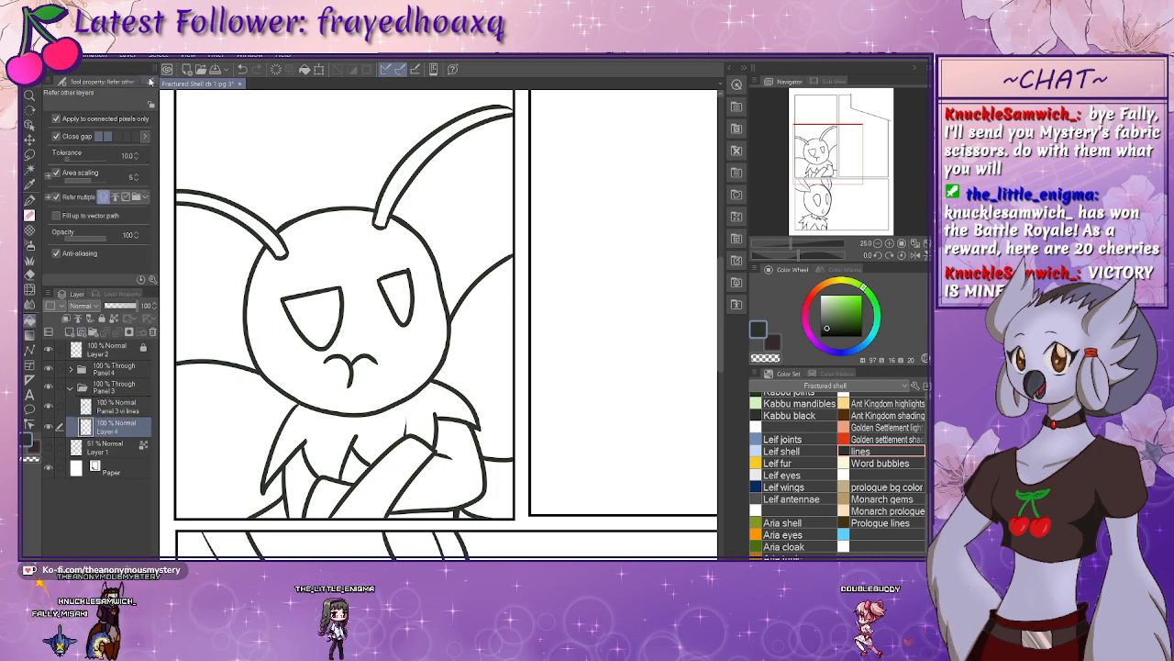
click(119, 82)
click(63, 83)
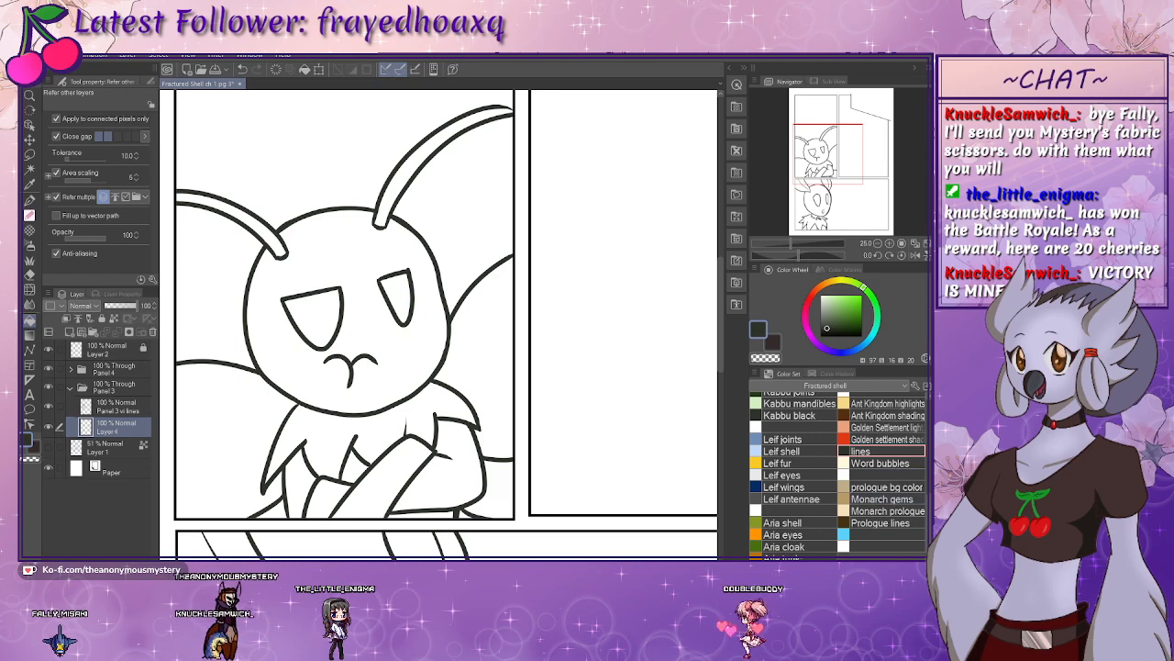
scroll(881, 499, down, 5)
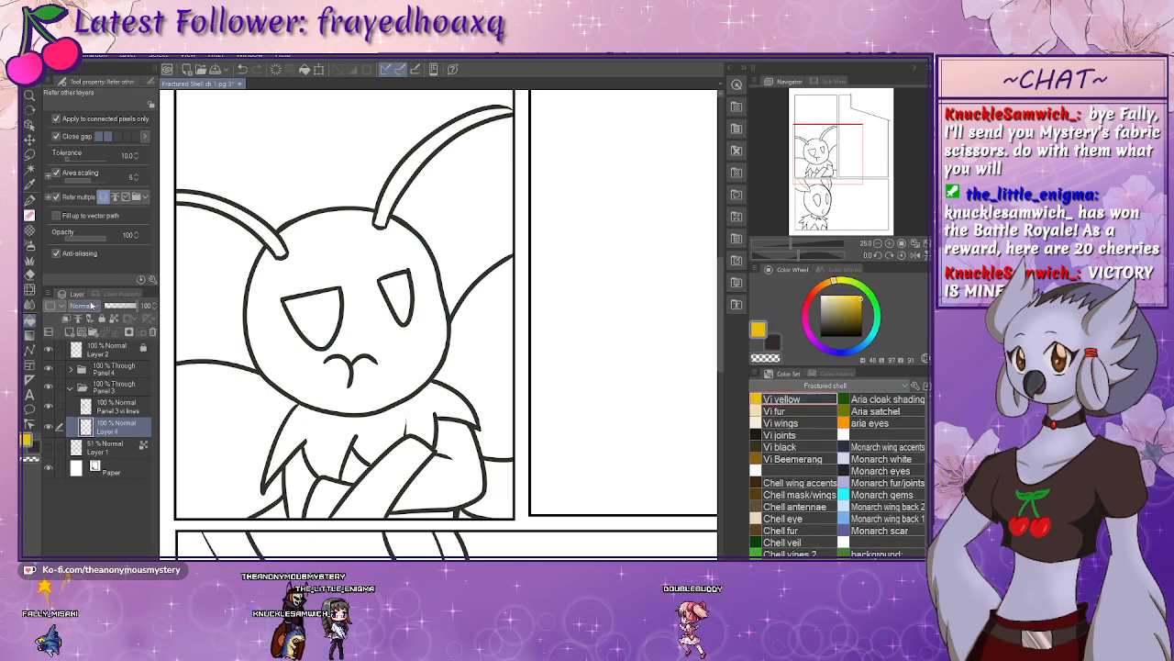
click(366, 321)
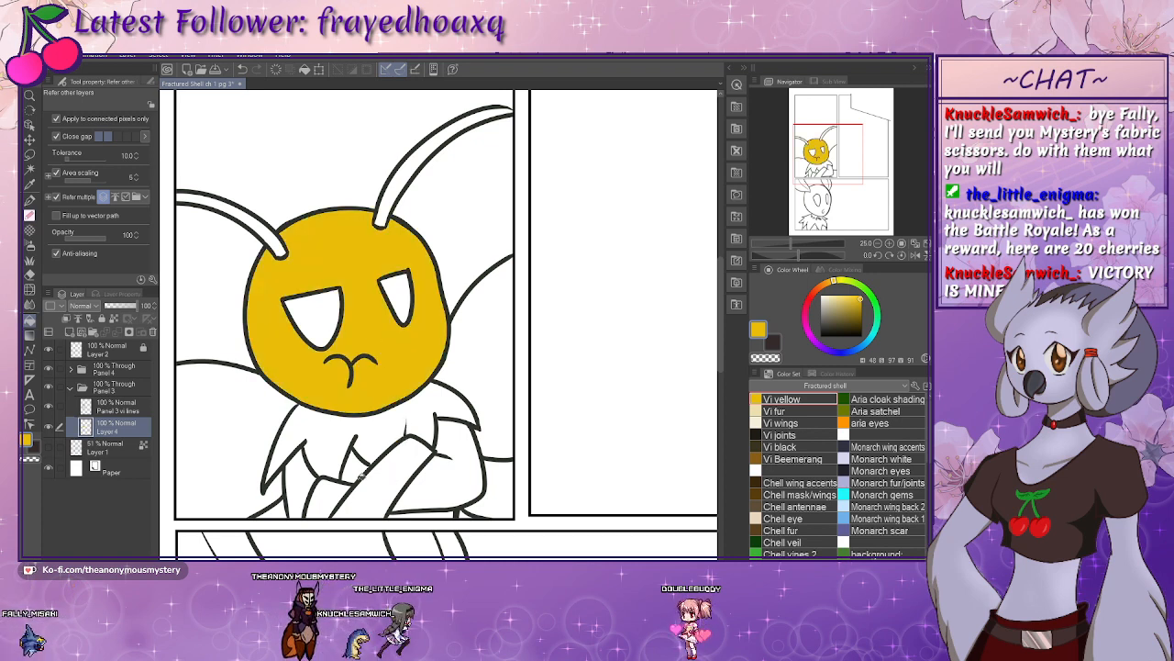
click(356, 465)
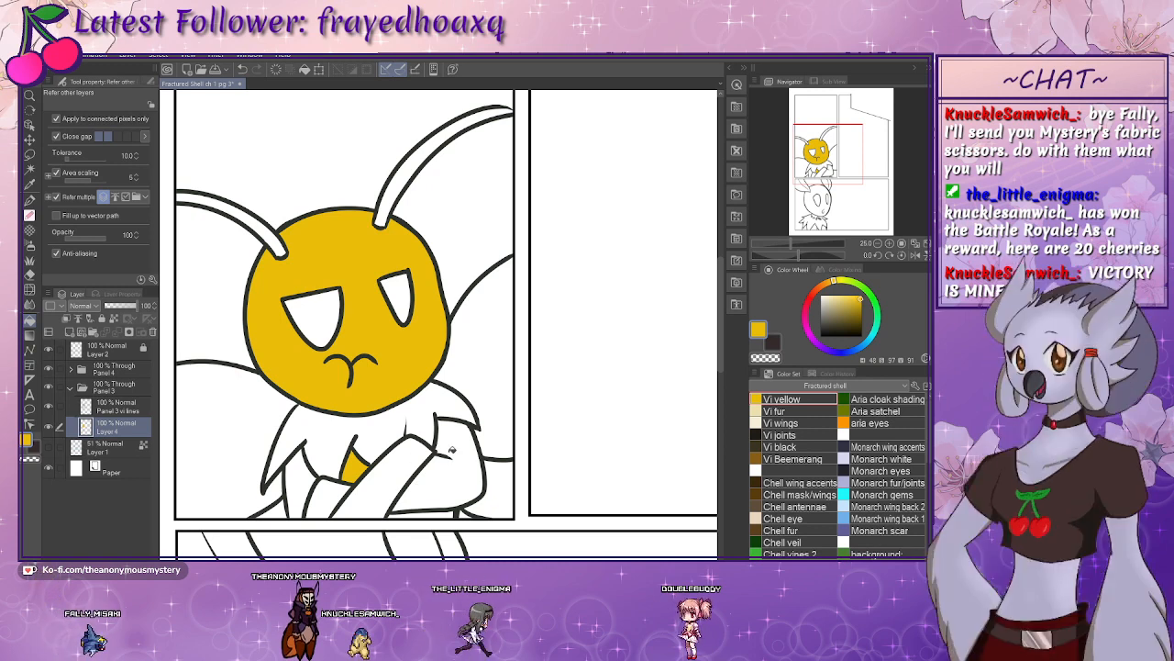
- Fill the fluffy collar with Vi fur and the wing areas on both sides of the body with Vi wings
click(785, 411)
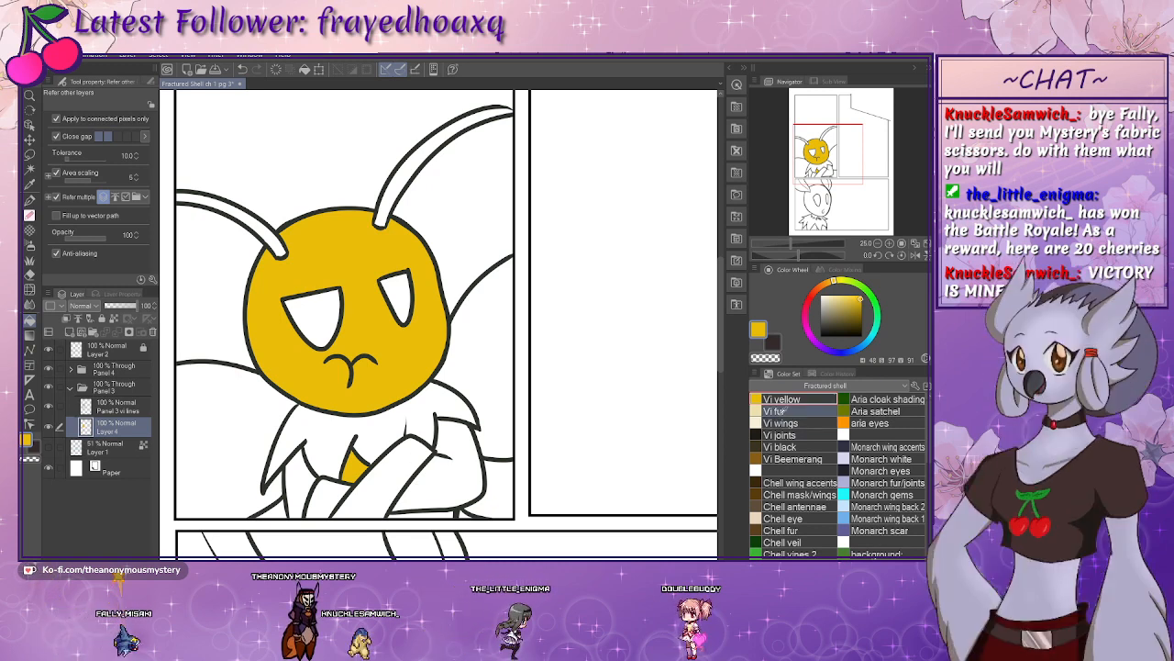
click(423, 415)
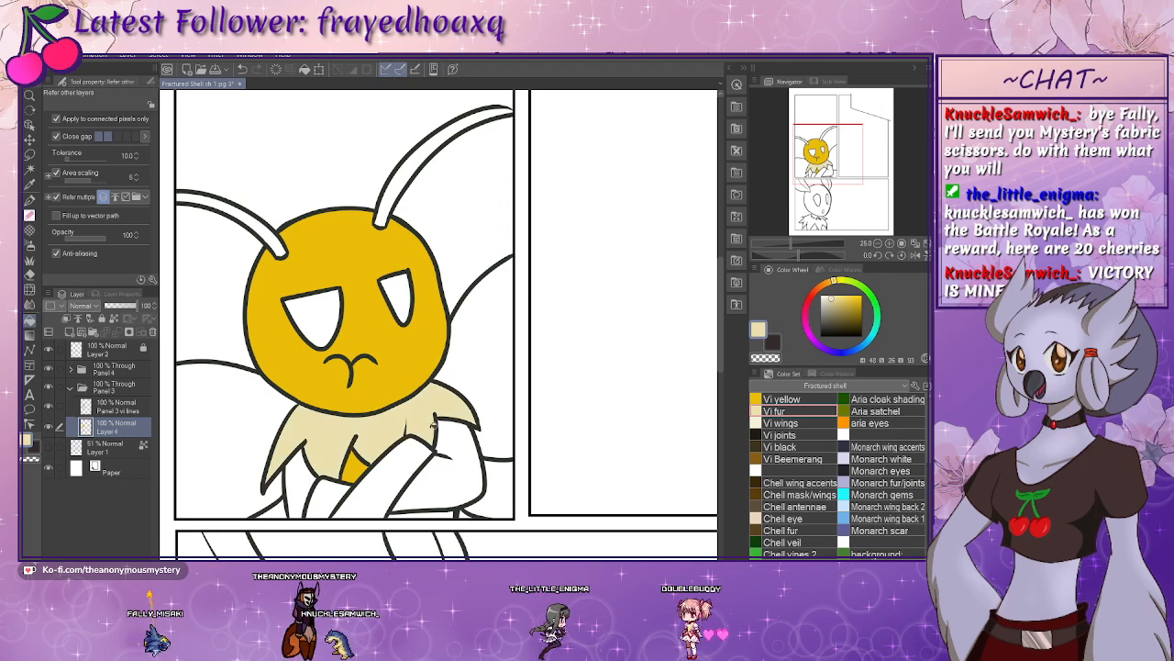
click(780, 423)
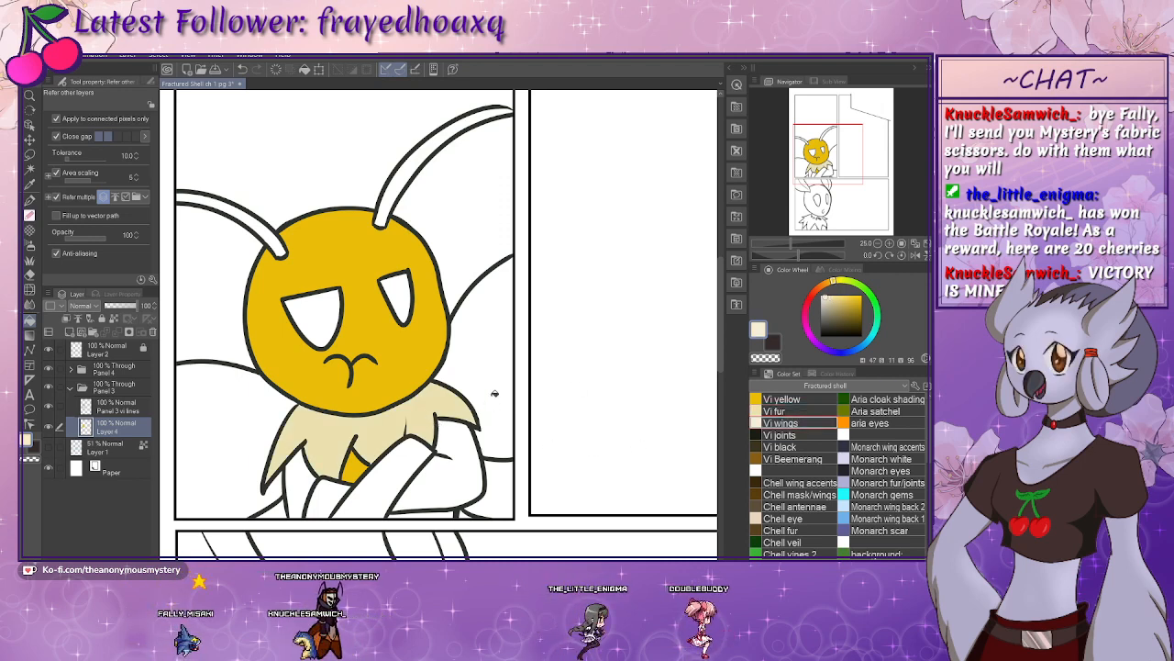
click(497, 387)
click(490, 481)
click(230, 469)
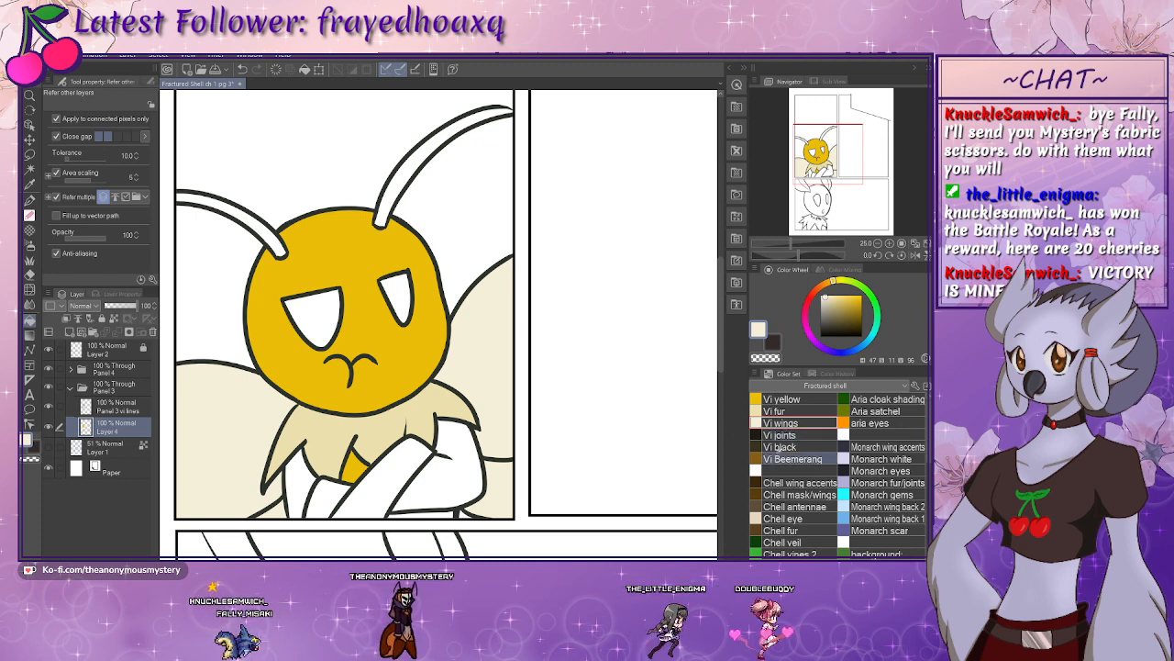
- Fill both crossed arms with Vi black
click(779, 447)
click(441, 459)
click(321, 491)
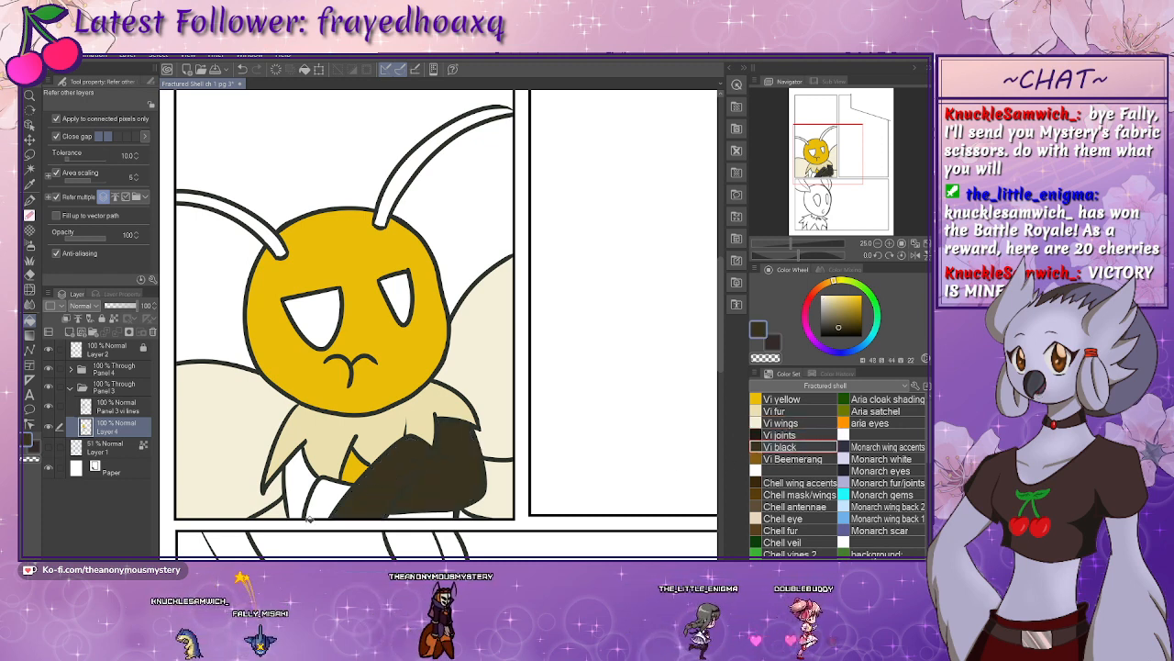
click(303, 487)
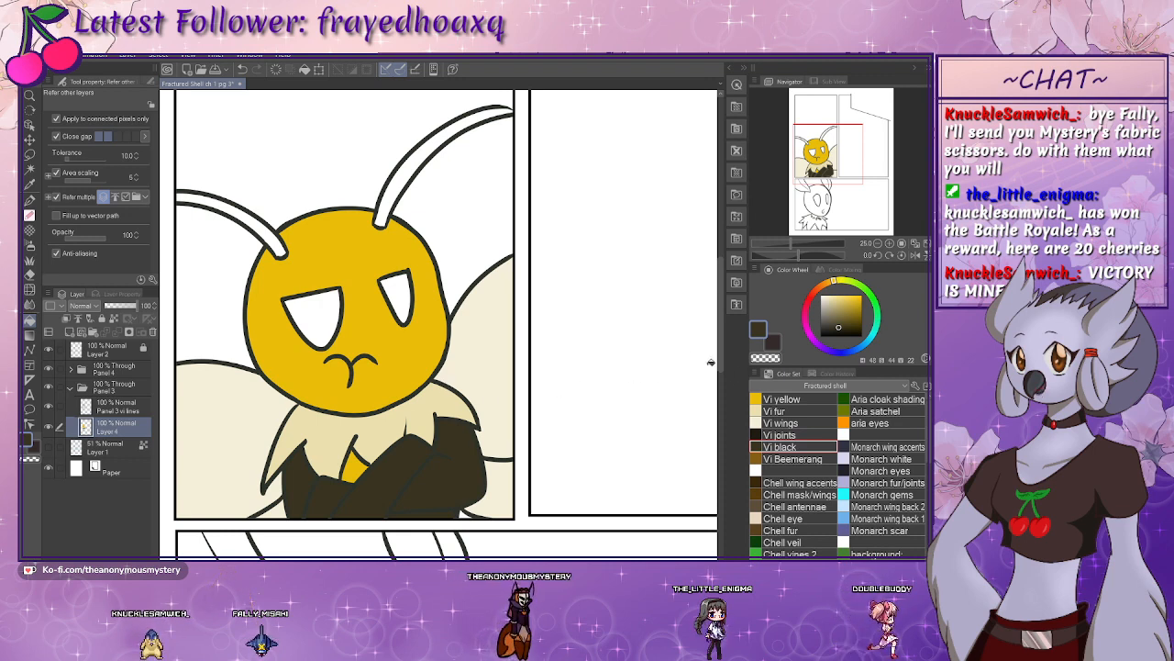
- Fill both eyes with Vi joints, and reselect Vi black as the drawing colour
click(796, 431)
click(397, 295)
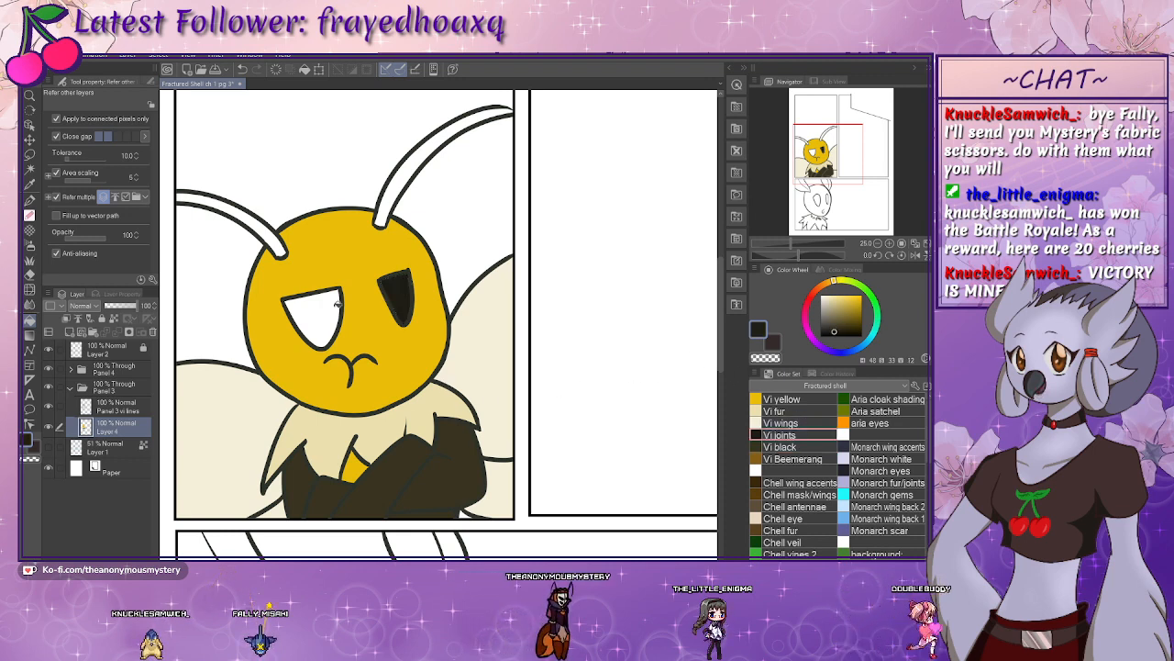
click(328, 313)
click(784, 447)
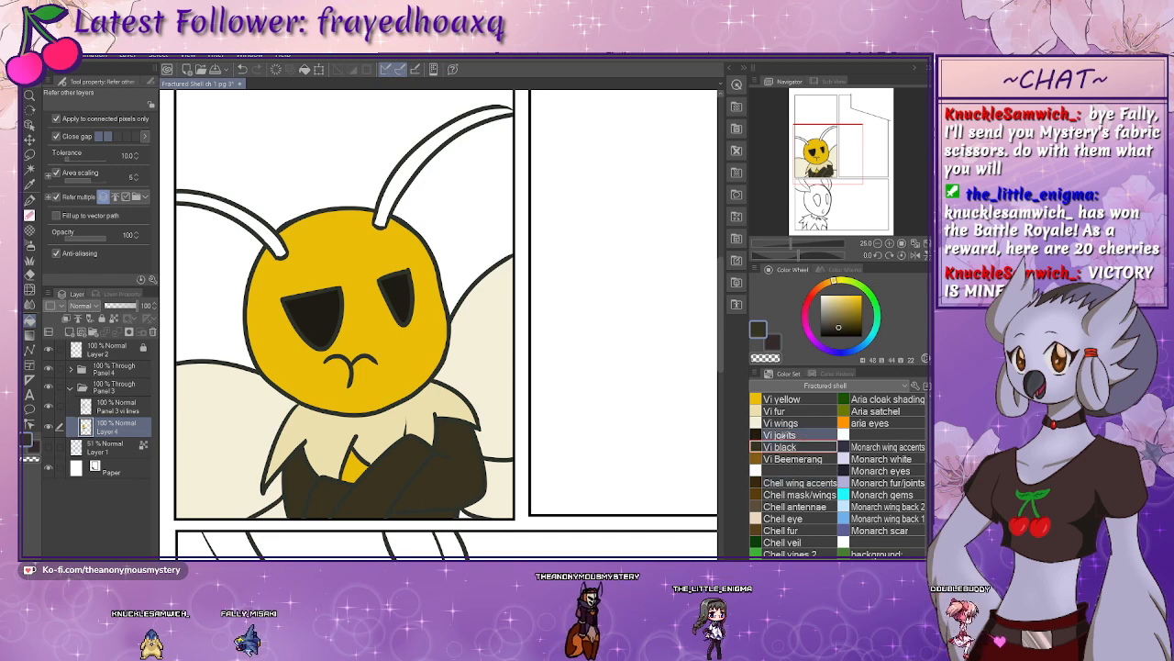
- Refill both of Vi's eyes and fill both antennae with Vi black on Layer 4
click(399, 280)
click(316, 314)
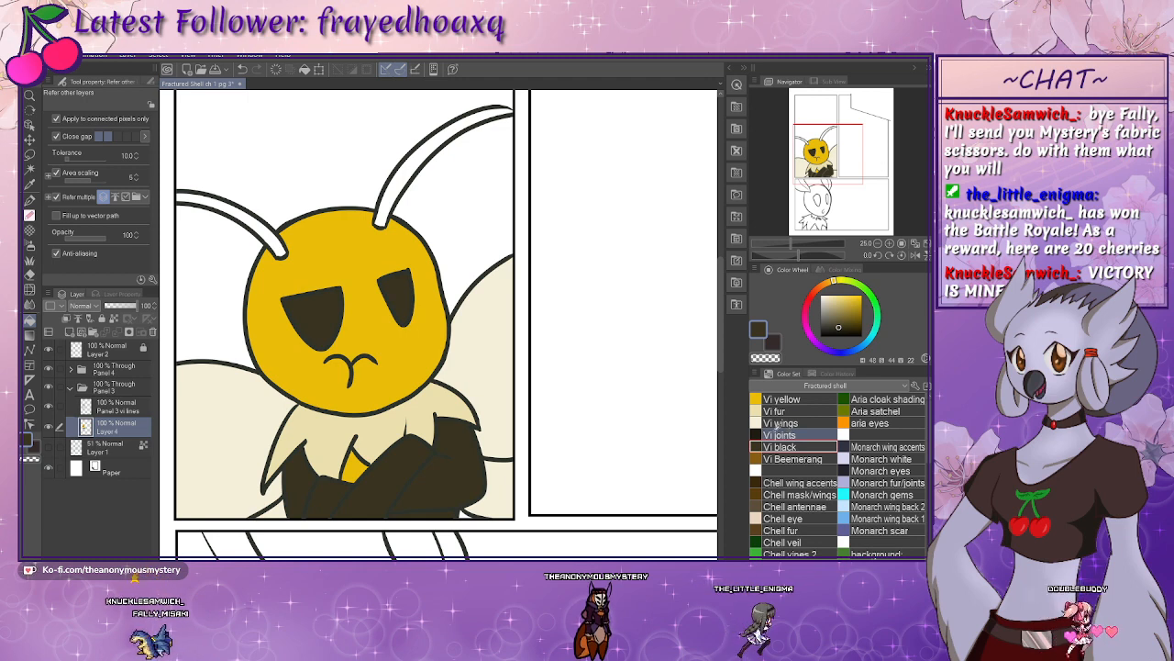
click(396, 165)
click(230, 214)
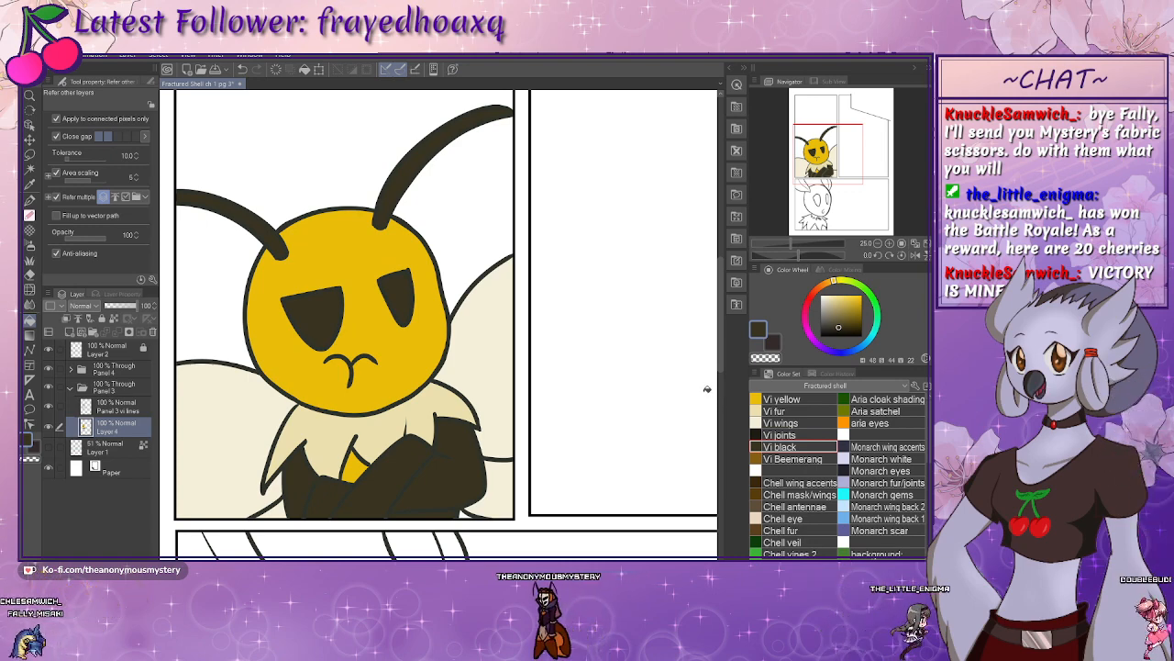
- Paint the elbow joint of the crossed arms in Vi joints with the G-pen, checking Vi's colouring on page 2 for reference
drag(452, 402, 488, 438)
click(795, 434)
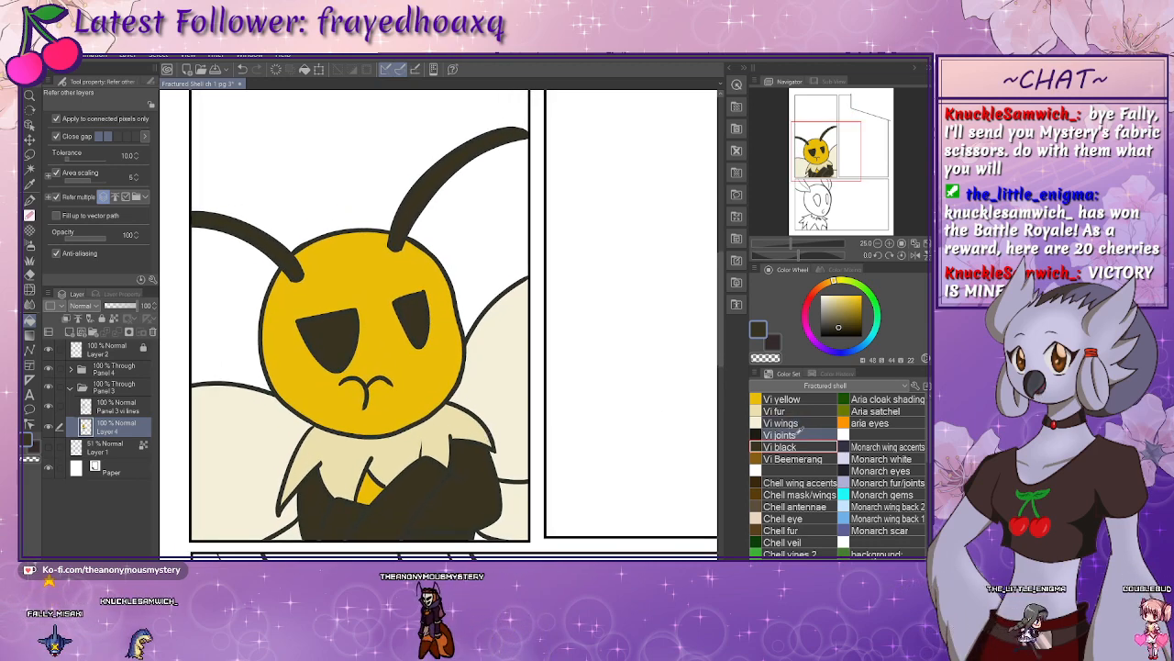
click(29, 212)
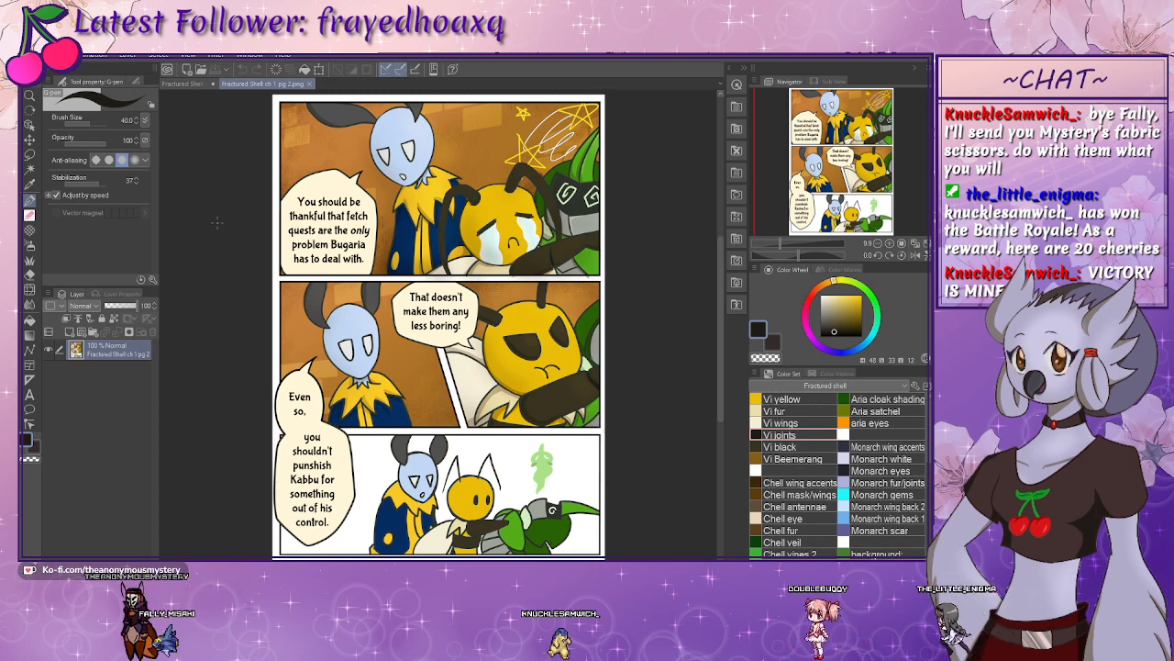
click(199, 85)
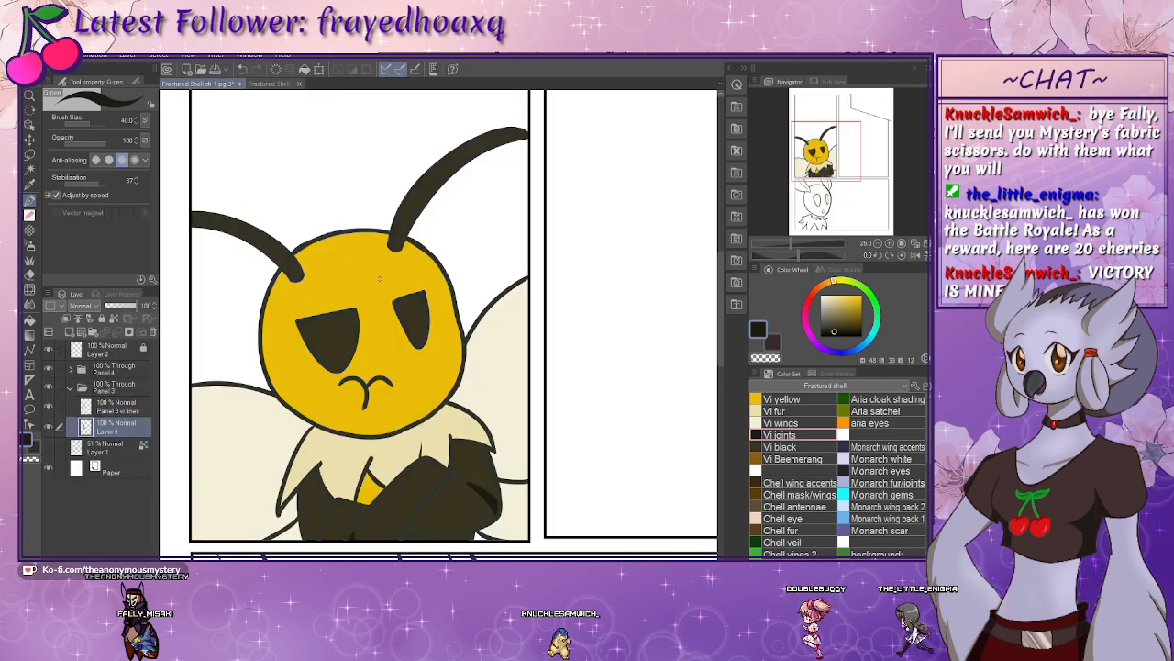
drag(448, 439, 461, 395)
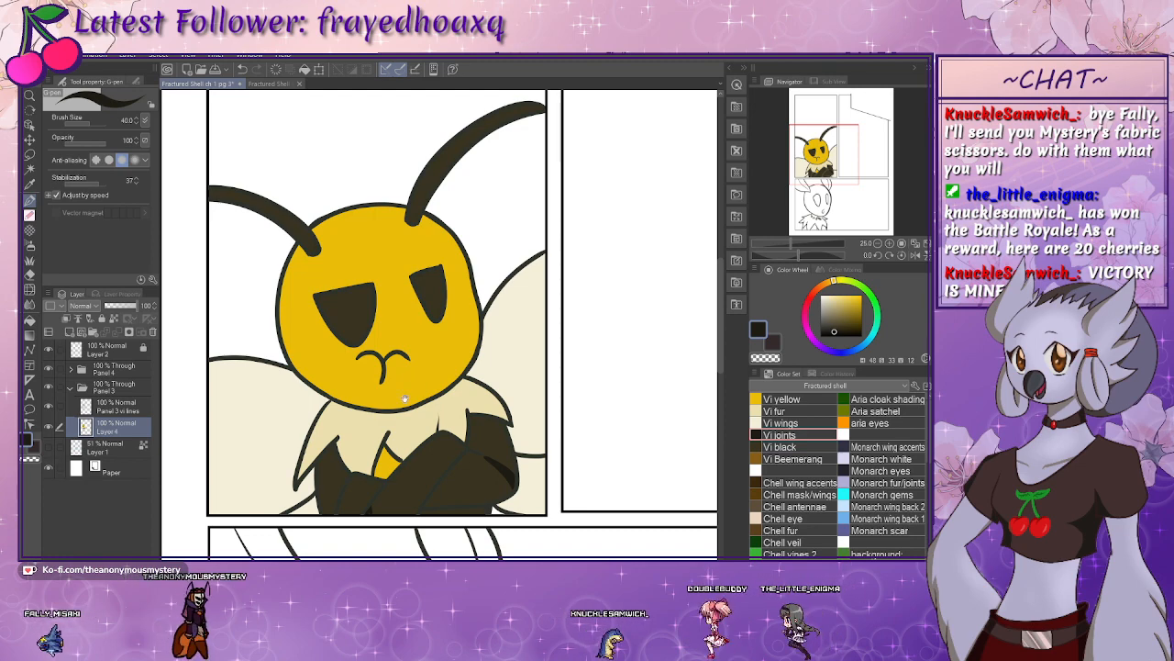
- Show the blue sketch on Layer 1 and add a new layer beneath Layer 4 inside the Panel 3 folder
scroll(432, 417, up, 3)
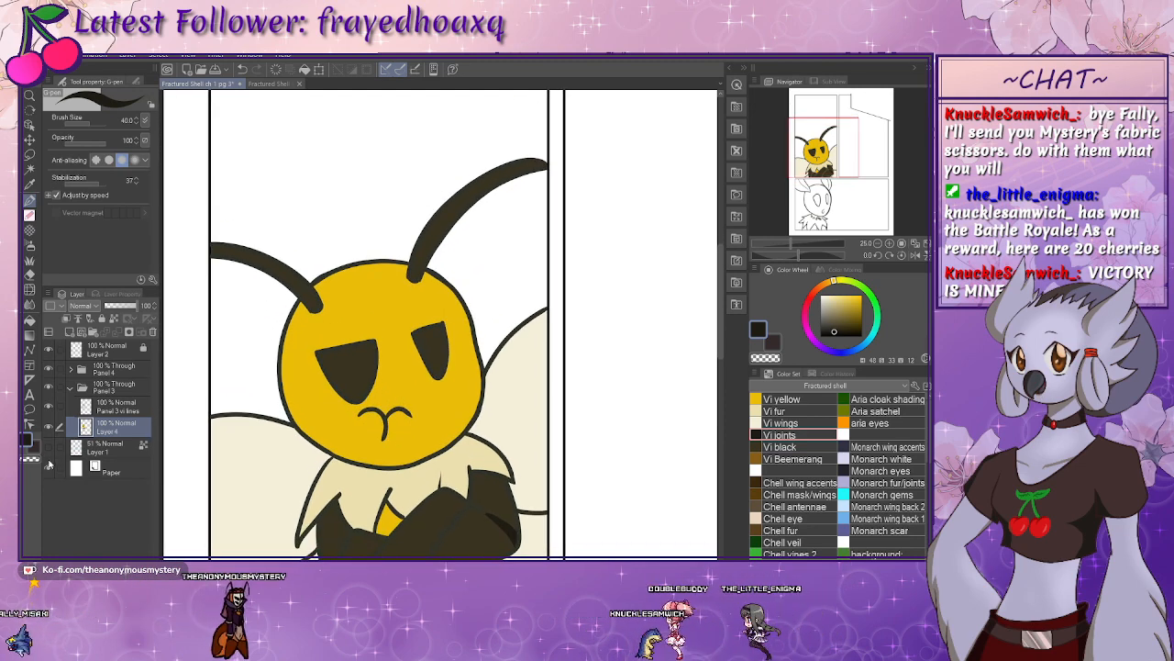
click(49, 446)
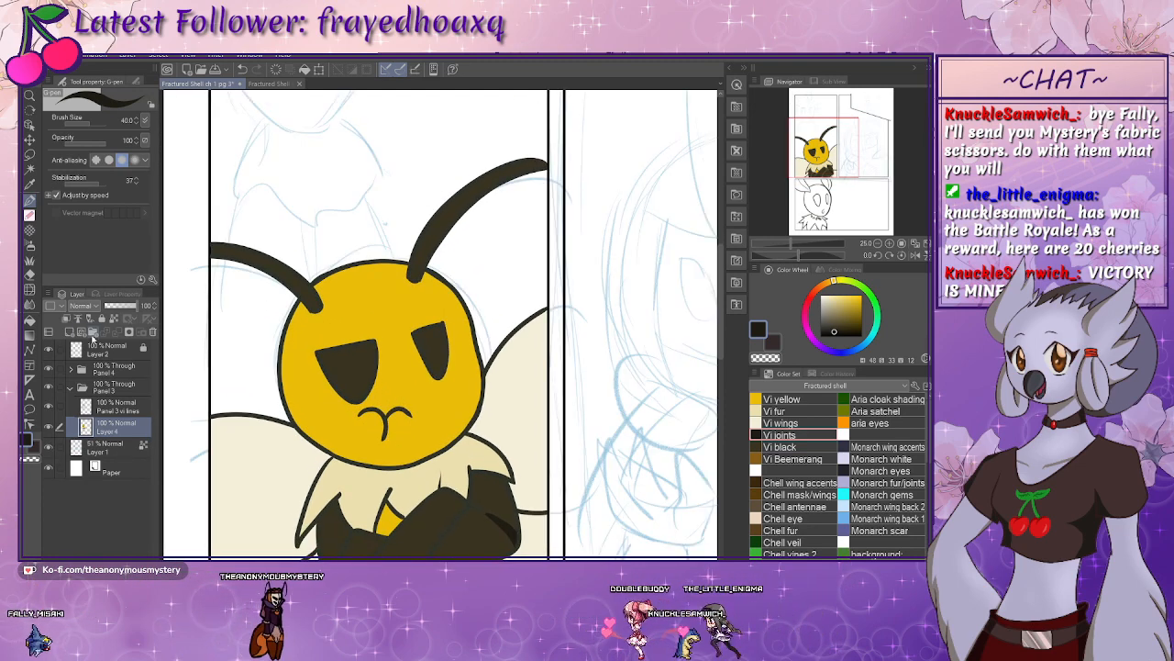
click(70, 332)
drag(101, 424, 101, 450)
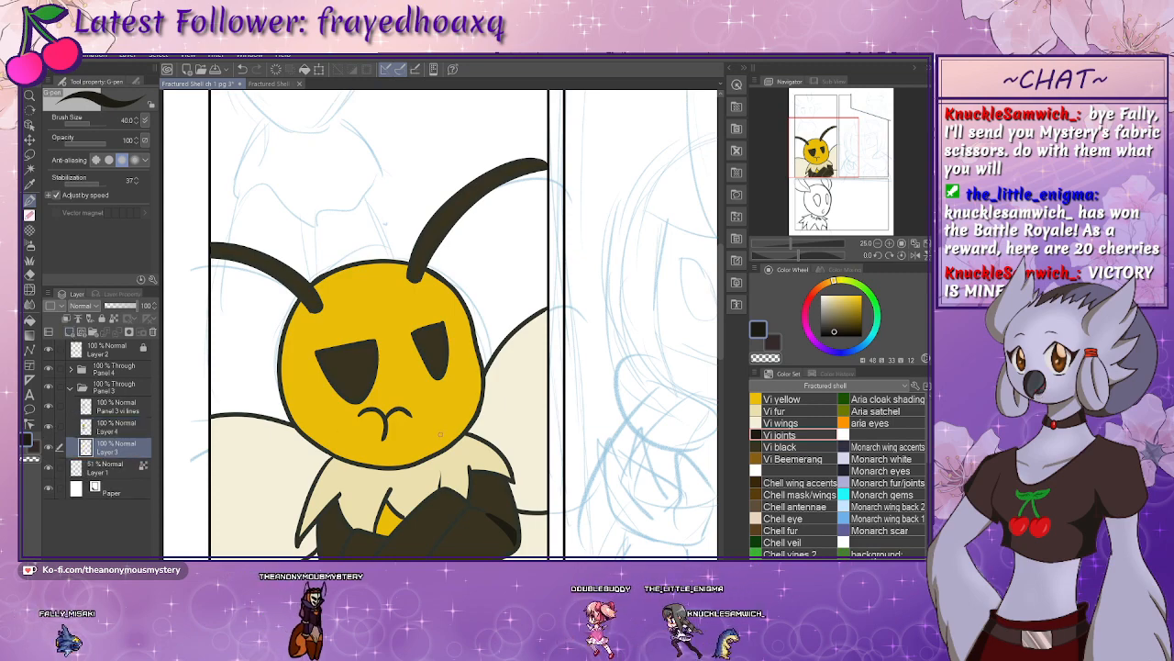
- Ink the egg-shaped head outline of the character behind the bee, following the sketch in the "lines" colour
drag(930, 444, 931, 539)
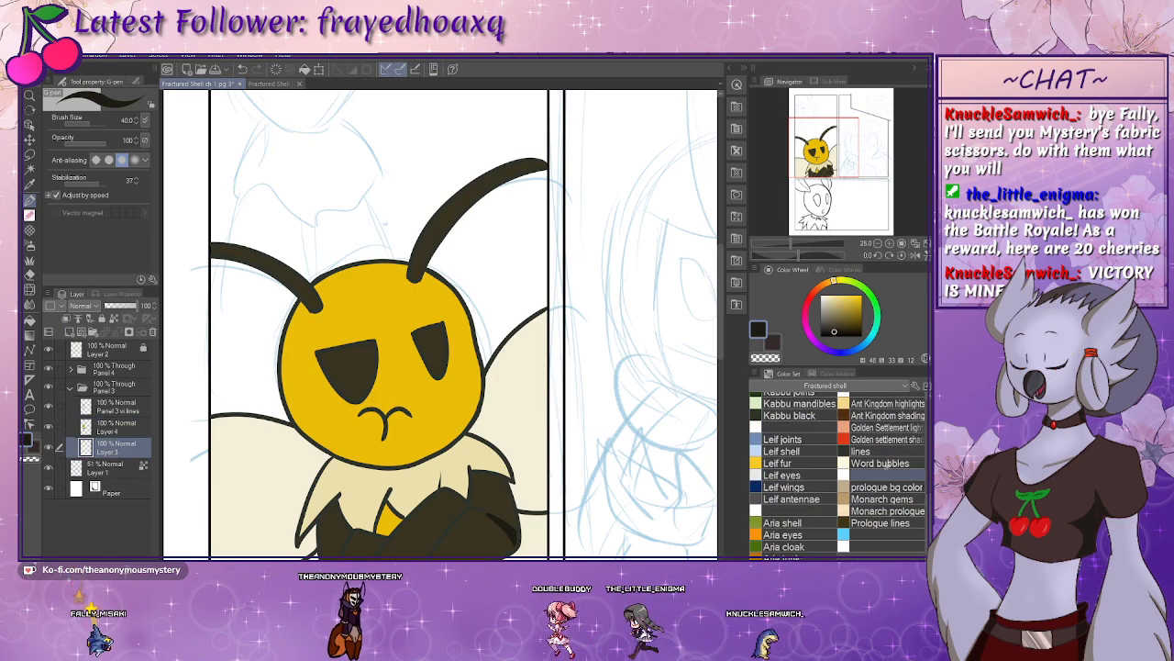
click(880, 452)
drag(332, 171, 375, 395)
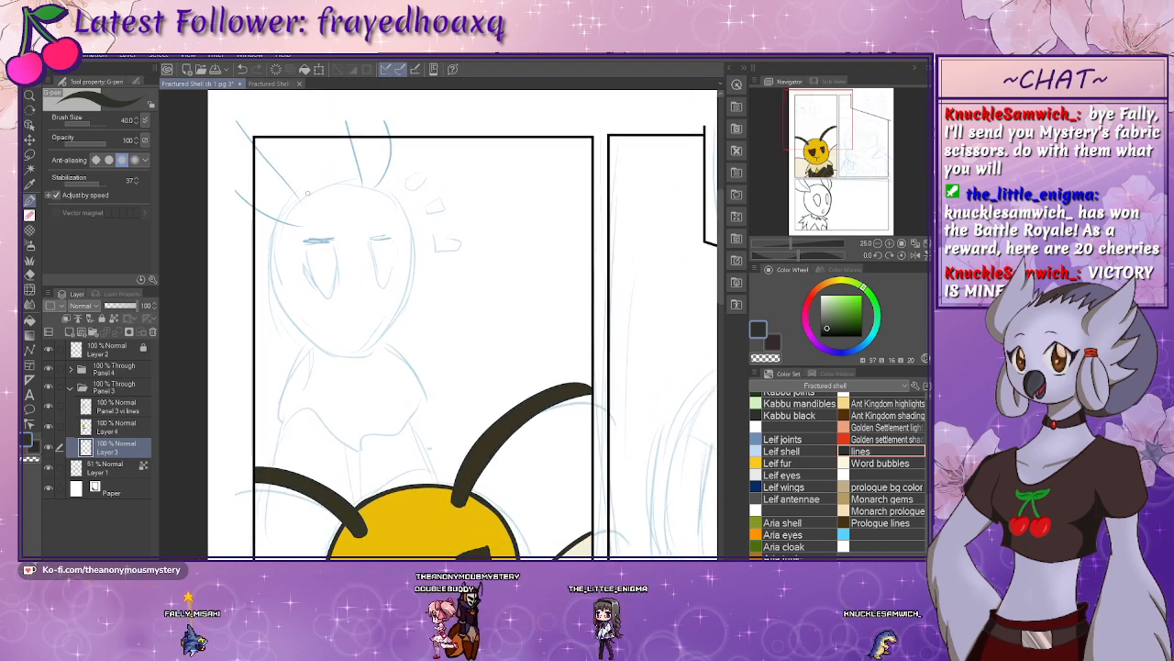
mouse_move(312, 189)
mouse_down()
mouse_move(281, 239)
mouse_move(292, 315)
mouse_move(330, 352)
mouse_move(362, 361)
mouse_up()
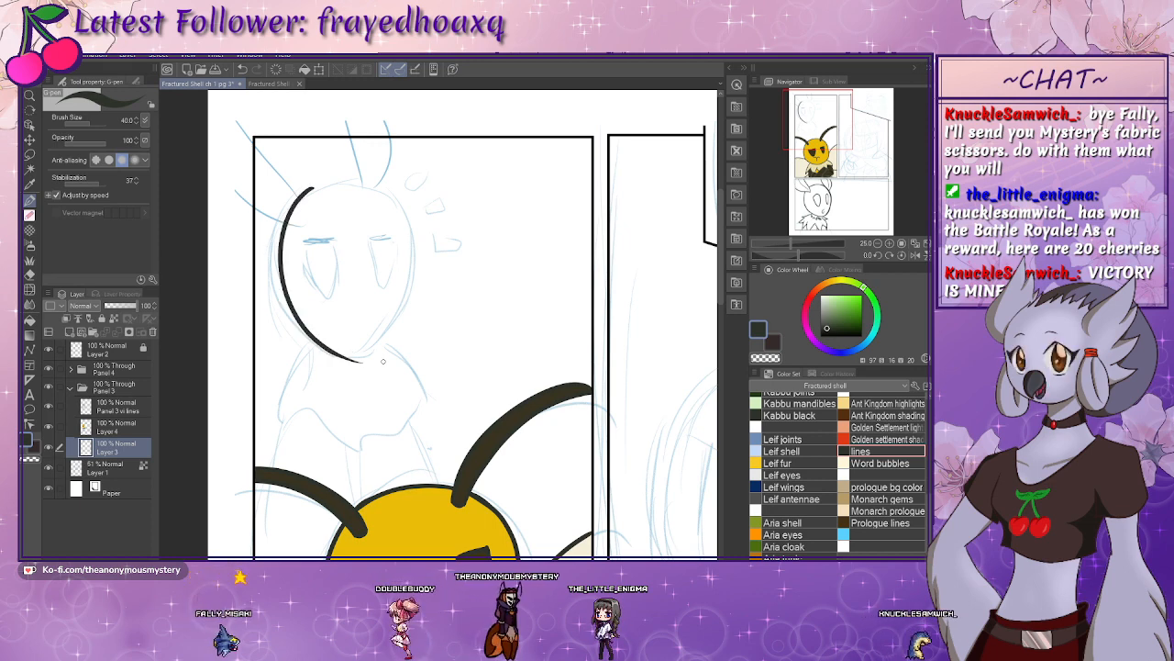
key(ctrl+z)
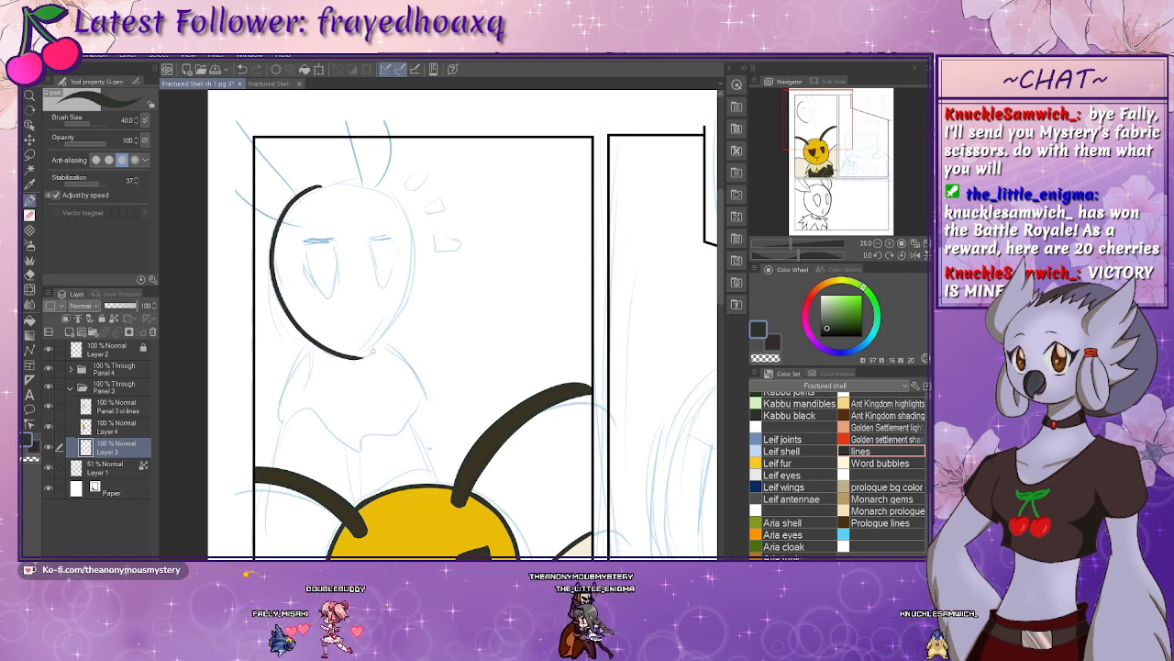
drag(363, 360, 439, 265)
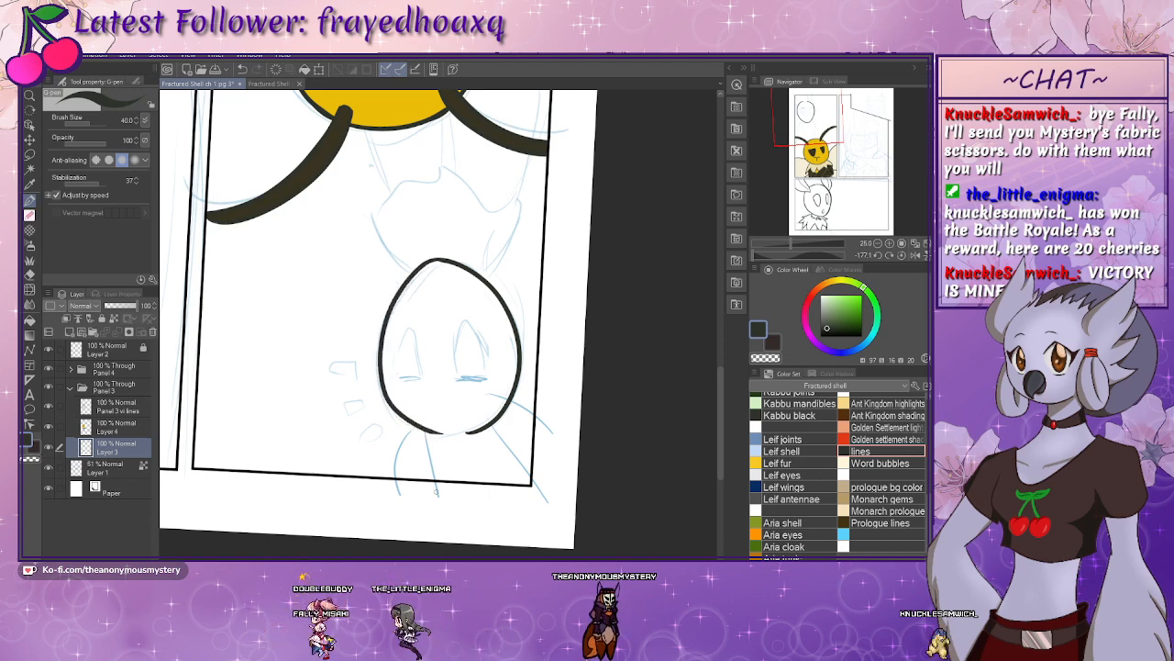
drag(541, 397, 274, 542)
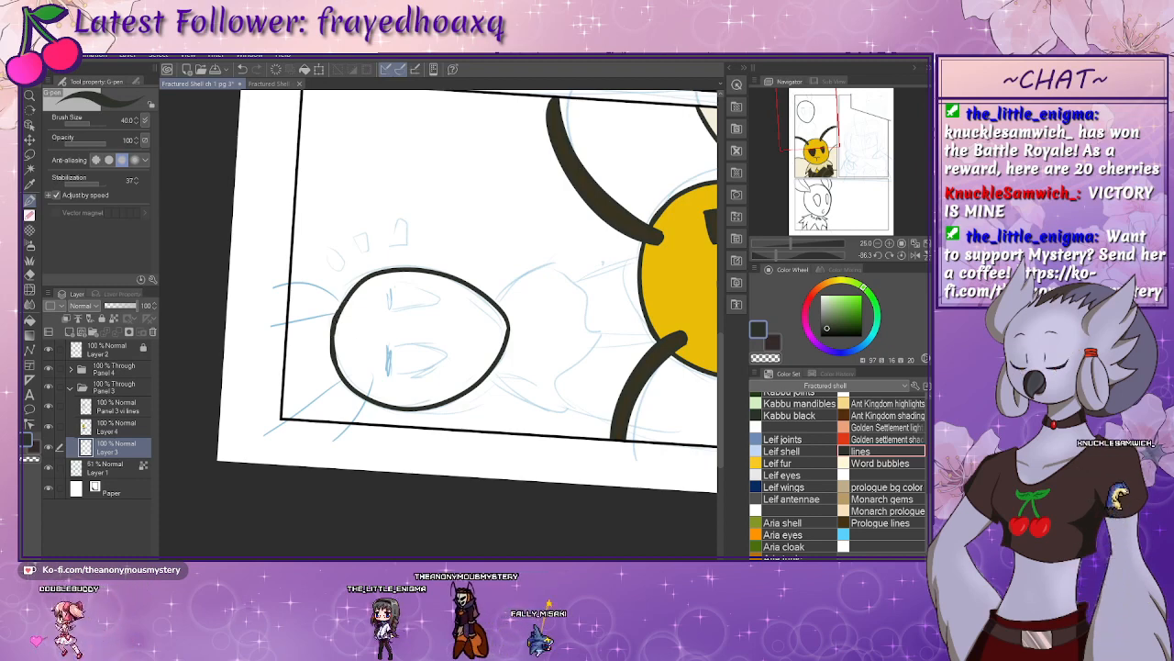
key(ctrl+at)
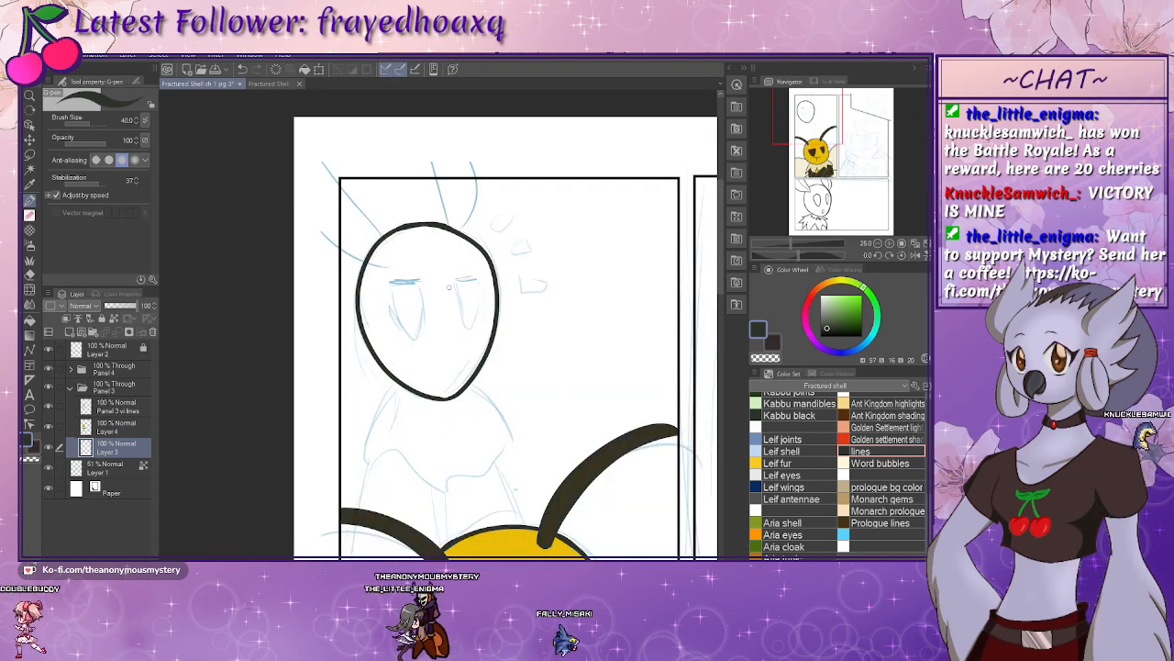
- Ink the small jagged tuft under the chin and the wider ragged fur collar around the neck
drag(454, 305, 454, 243)
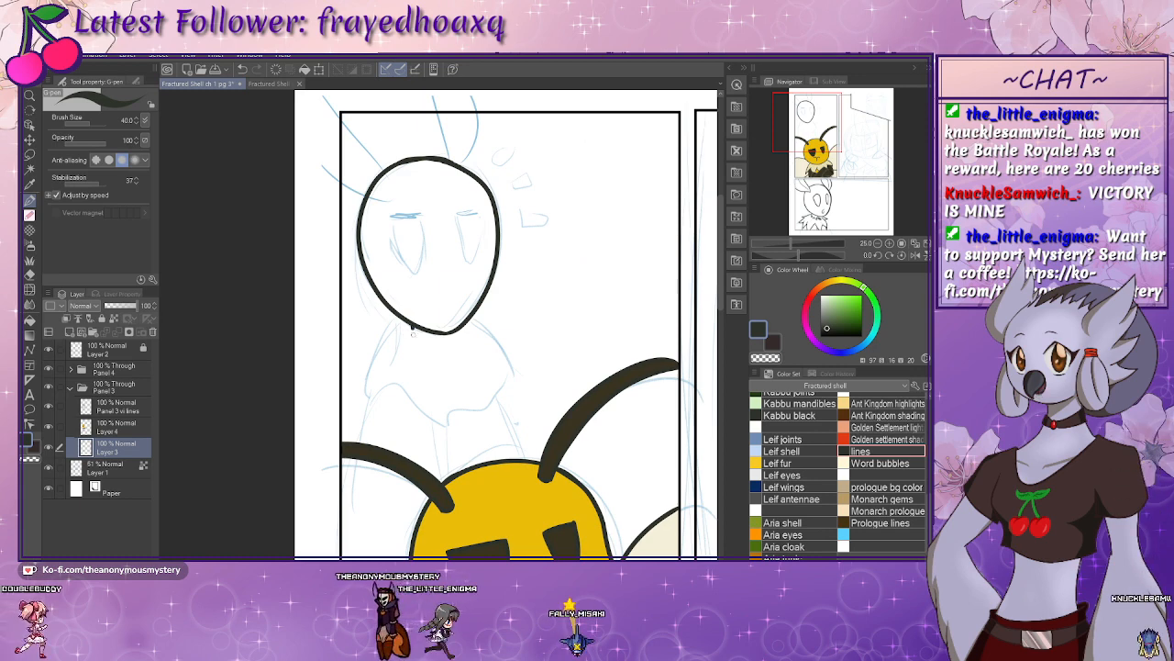
mouse_move(411, 329)
mouse_down()
mouse_move(409, 342)
mouse_move(452, 346)
mouse_up()
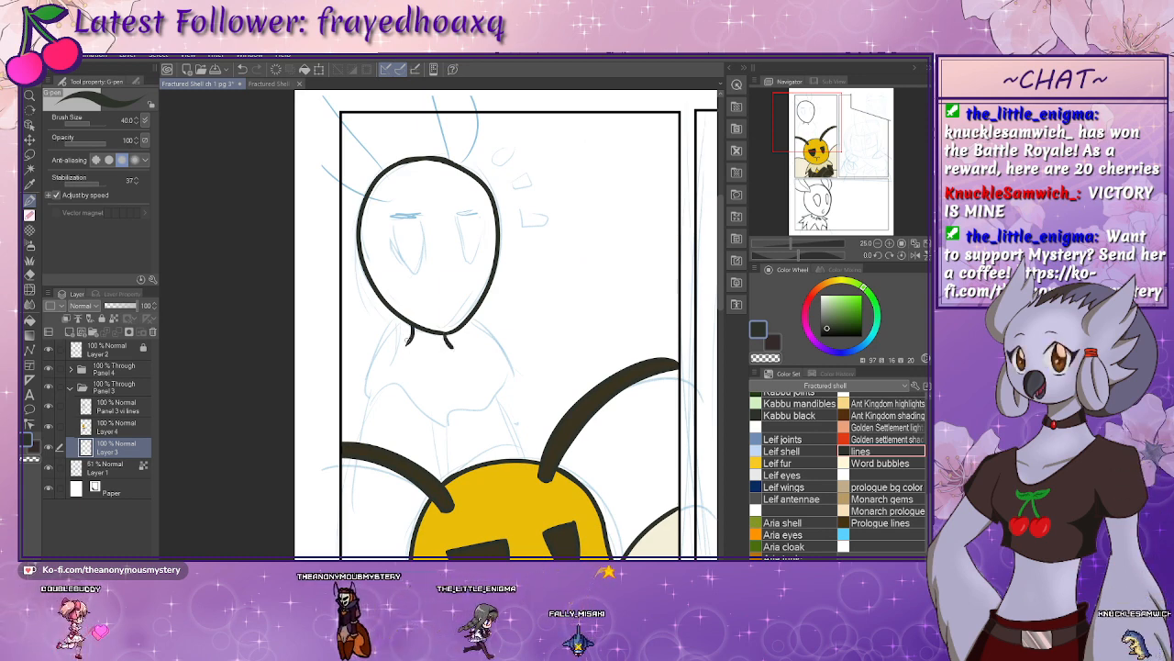
drag(405, 347, 463, 347)
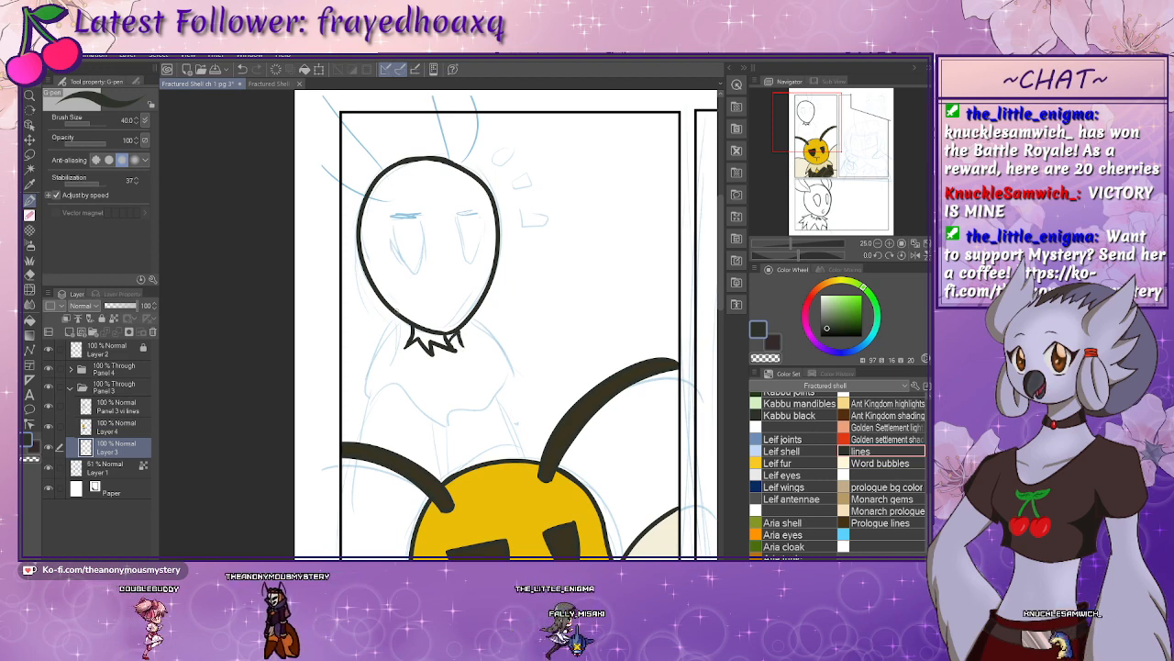
key(ctrl+z)
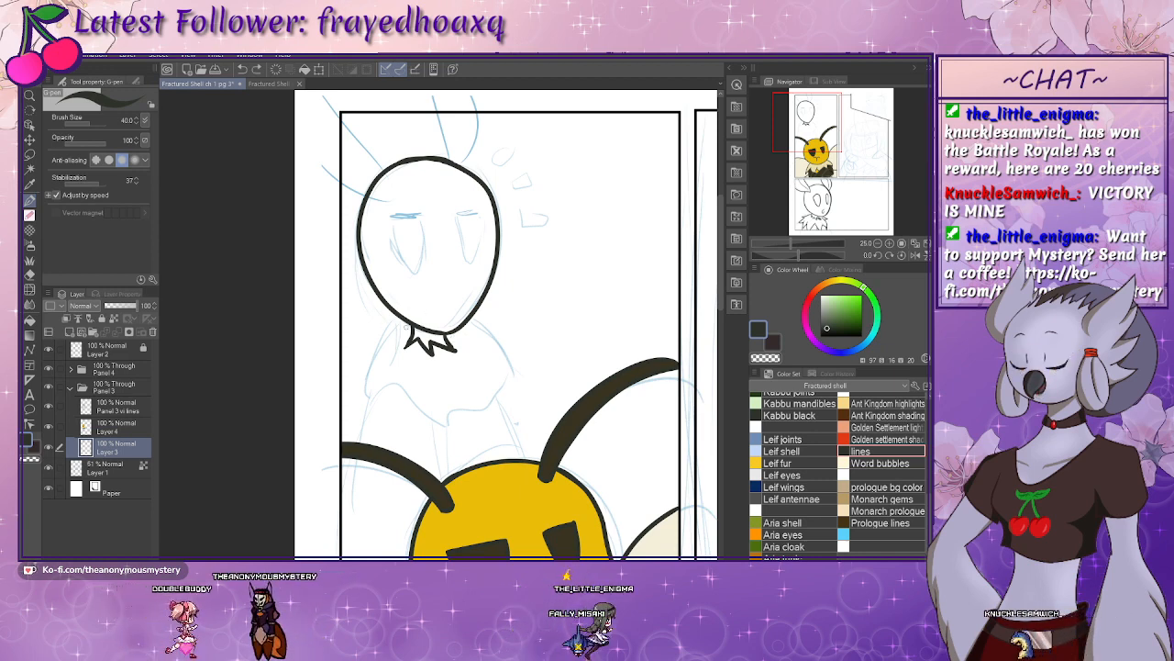
mouse_move(412, 329)
mouse_down()
mouse_move(358, 367)
mouse_move(375, 358)
mouse_move(367, 405)
mouse_move(396, 380)
mouse_move(418, 420)
mouse_move(436, 382)
mouse_up()
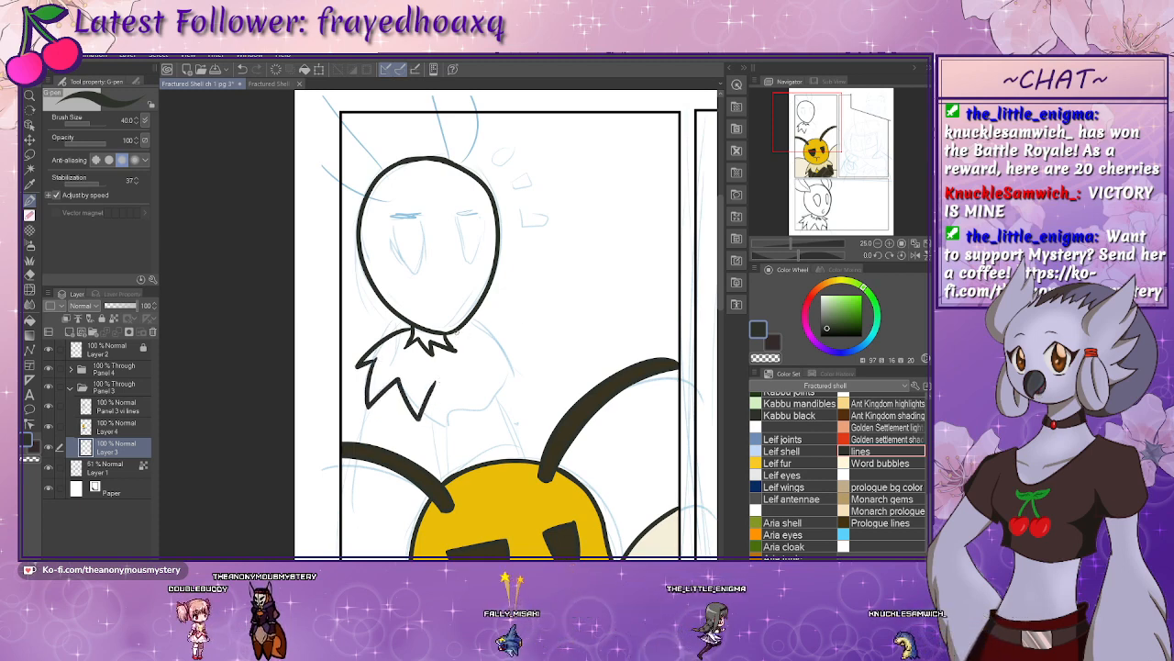
mouse_move(456, 338)
mouse_down()
mouse_move(489, 348)
mouse_move(500, 401)
mouse_up()
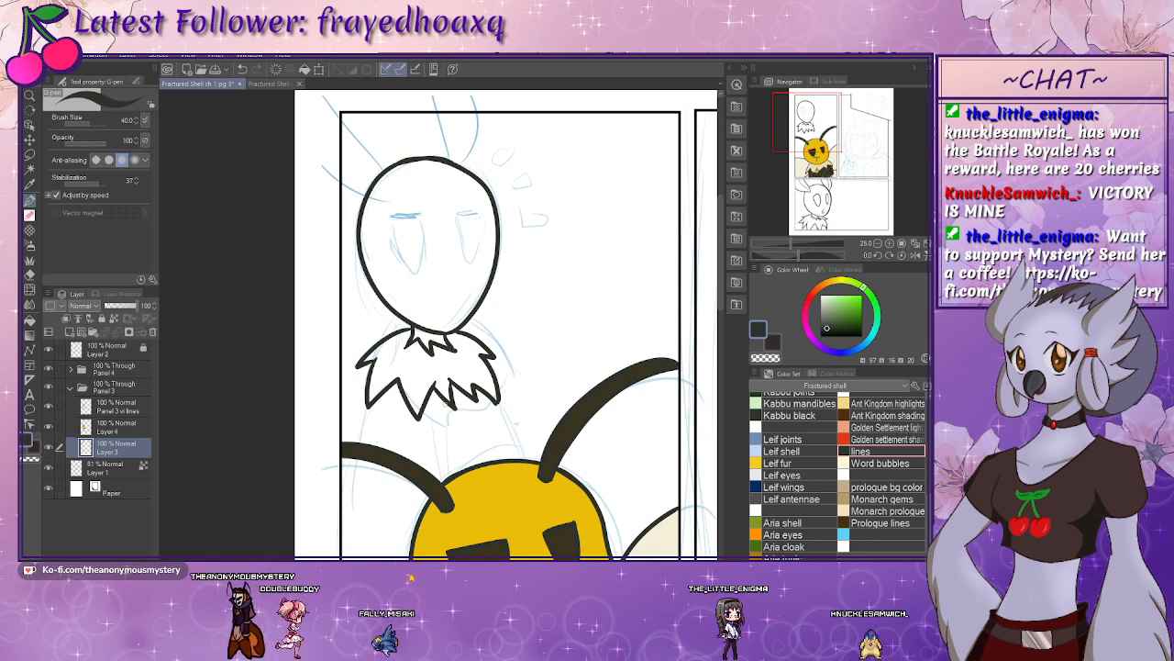
- Ink the curved outer wing outlines and the body lines running from the fur collar down behind the bee
mouse_move(358, 412)
mouse_down()
mouse_move(401, 356)
mouse_move(410, 299)
mouse_move(384, 341)
mouse_move(381, 425)
mouse_move(391, 439)
mouse_move(443, 453)
mouse_up()
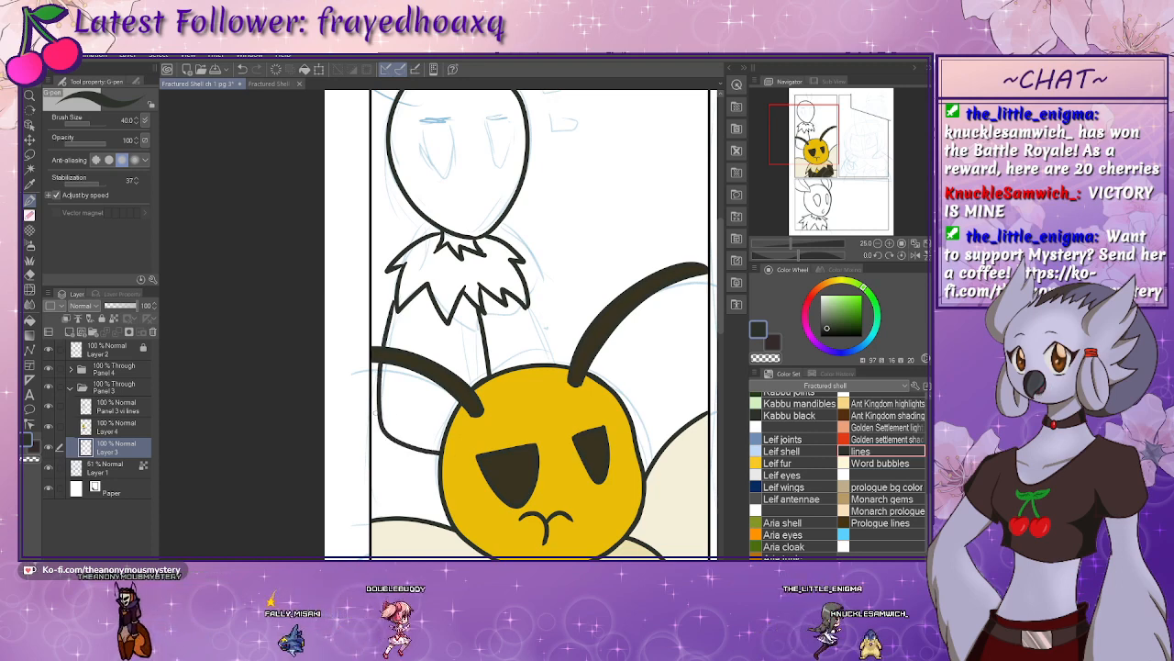
mouse_move(379, 382)
mouse_down()
mouse_move(379, 451)
mouse_move(443, 477)
mouse_up()
drag(465, 295, 476, 383)
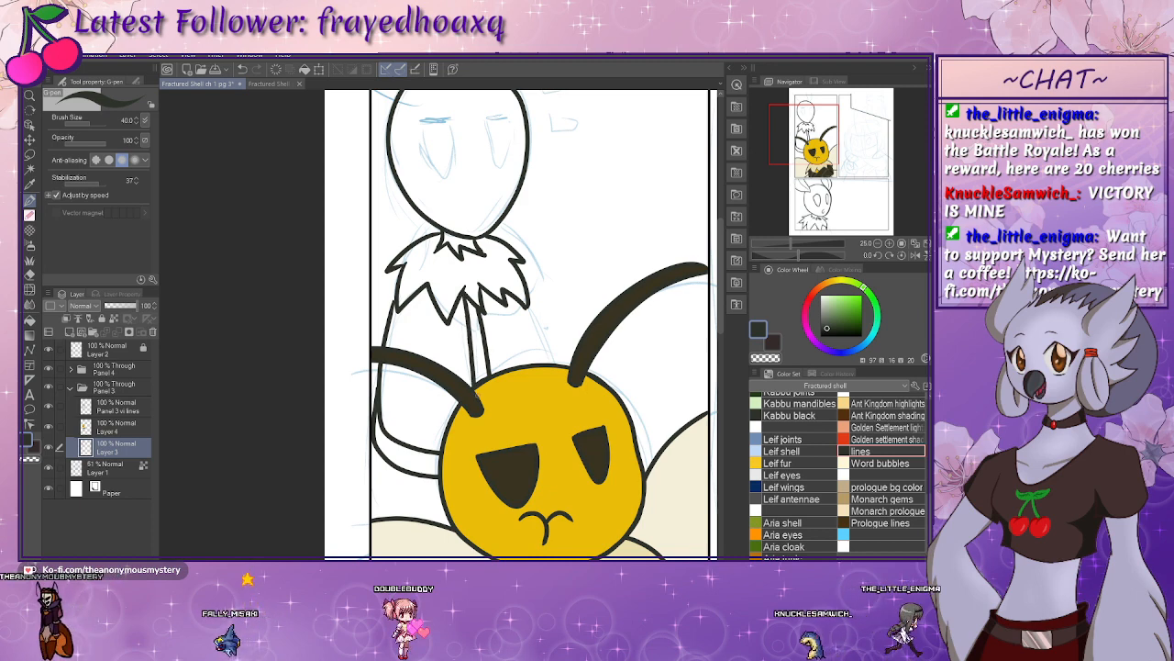
drag(486, 293, 502, 376)
drag(529, 305, 549, 370)
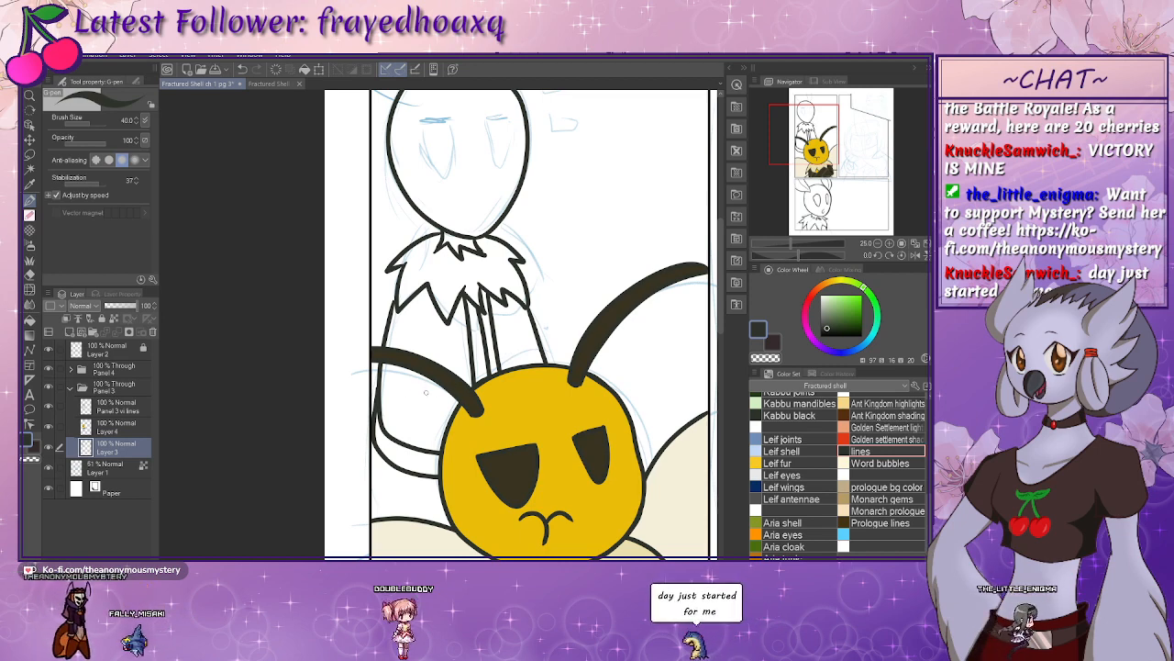
- Ink a double-oval spot on the wing and a smaller double arc just above the bee's wing
mouse_move(425, 389)
mouse_down()
mouse_move(409, 411)
mouse_move(424, 389)
mouse_up()
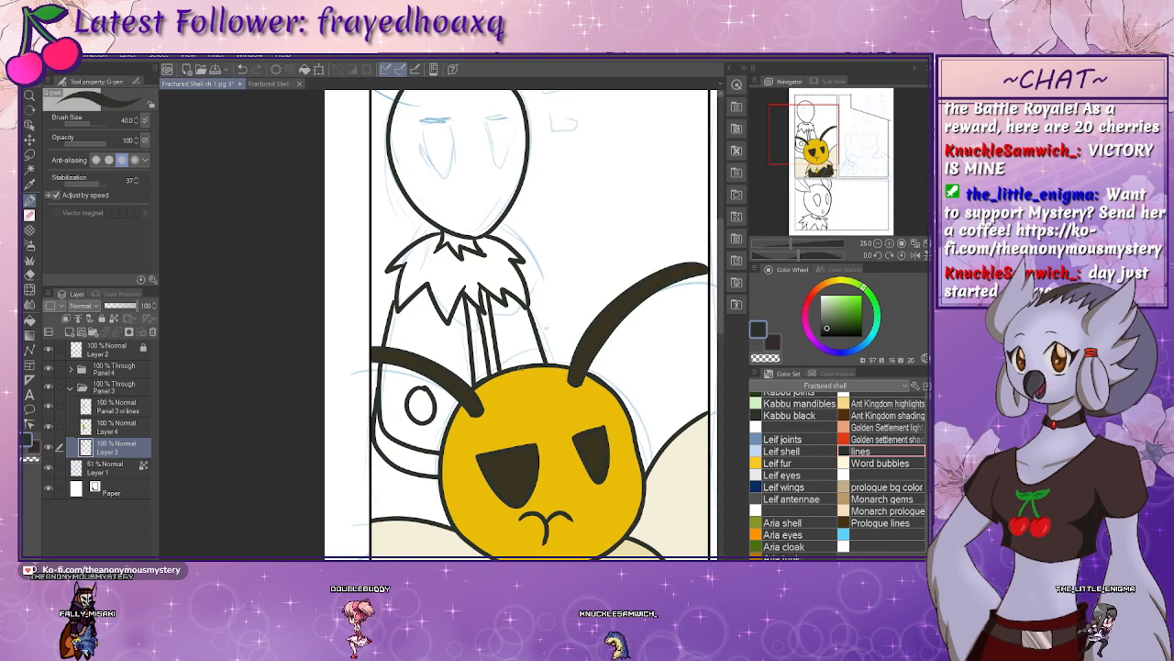
scroll(365, 352, down, 3)
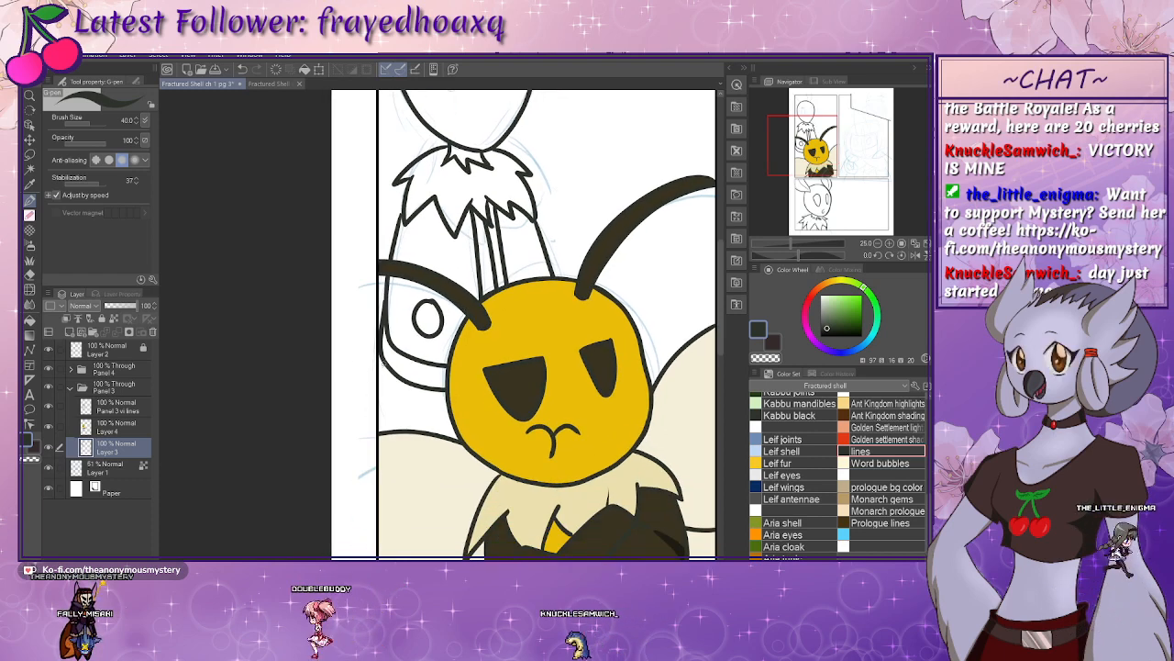
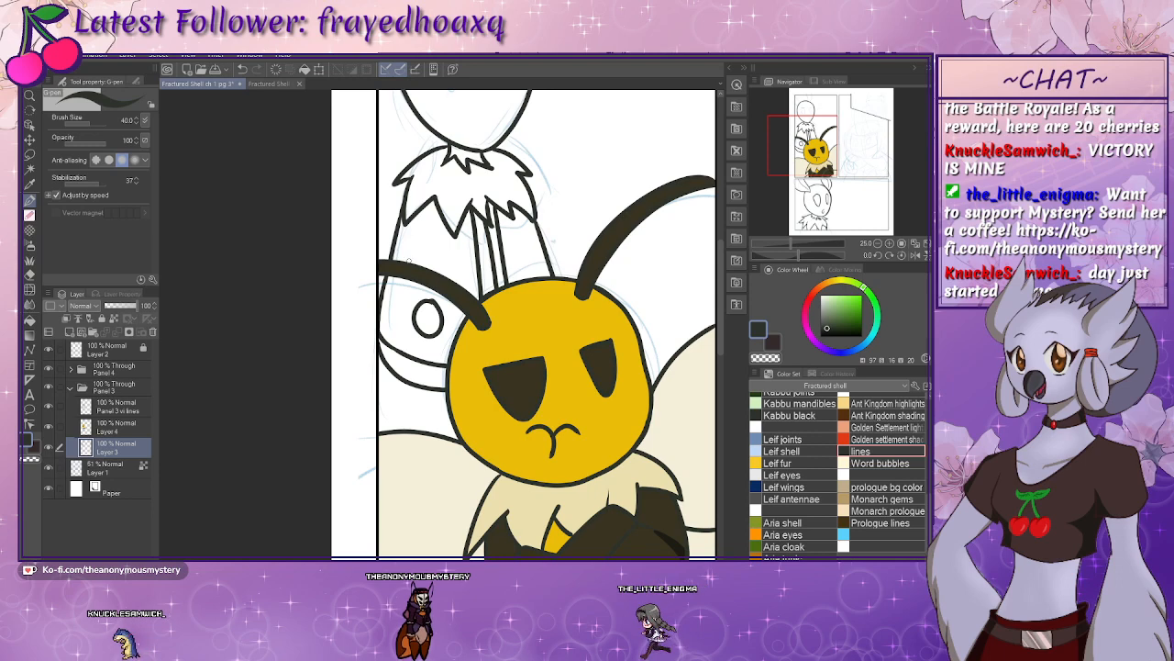
scroll(407, 260, down, 2)
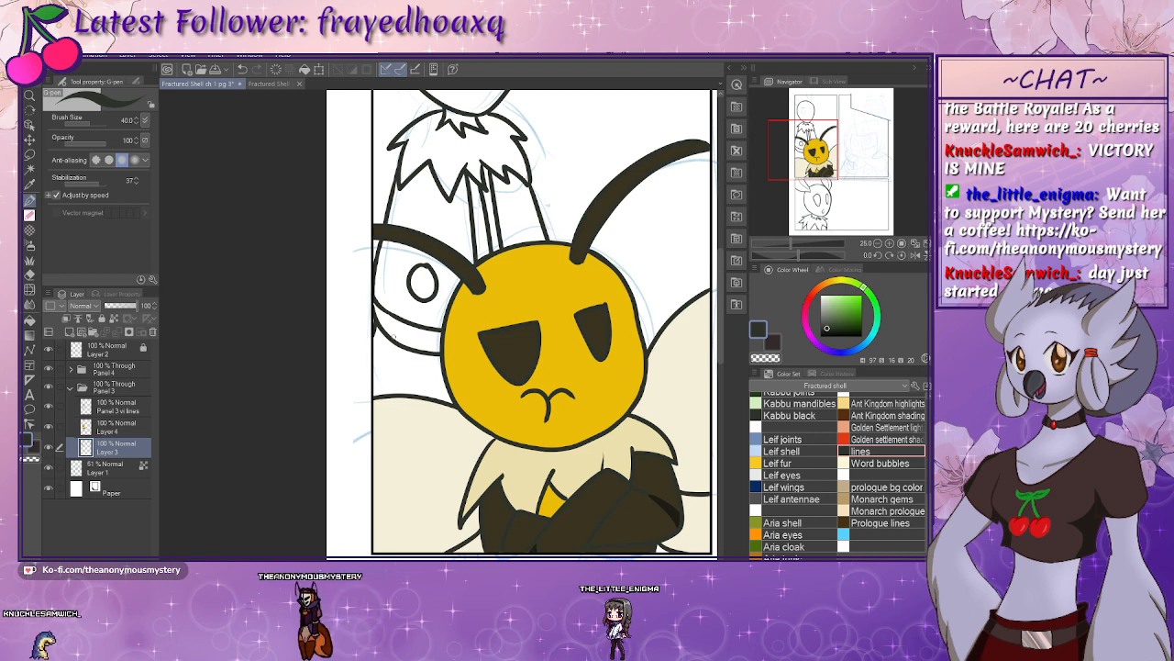
drag(389, 391, 405, 384)
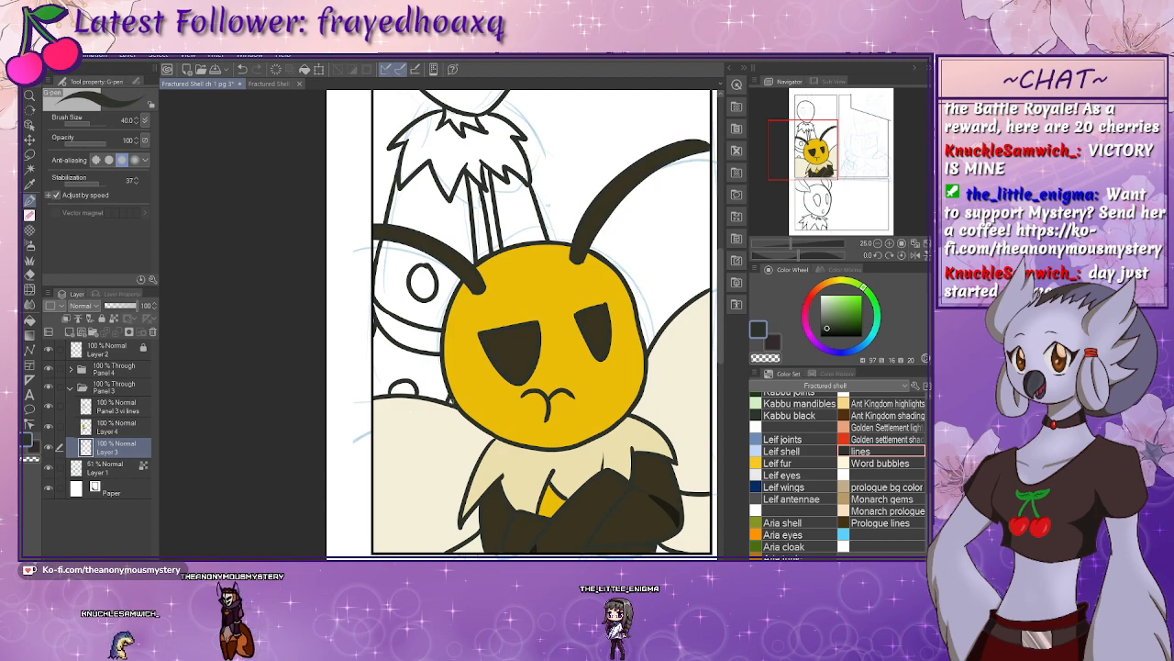
- Ink the two flat-topped, rounded eye outlines on the rear character's face
drag(516, 139, 493, 356)
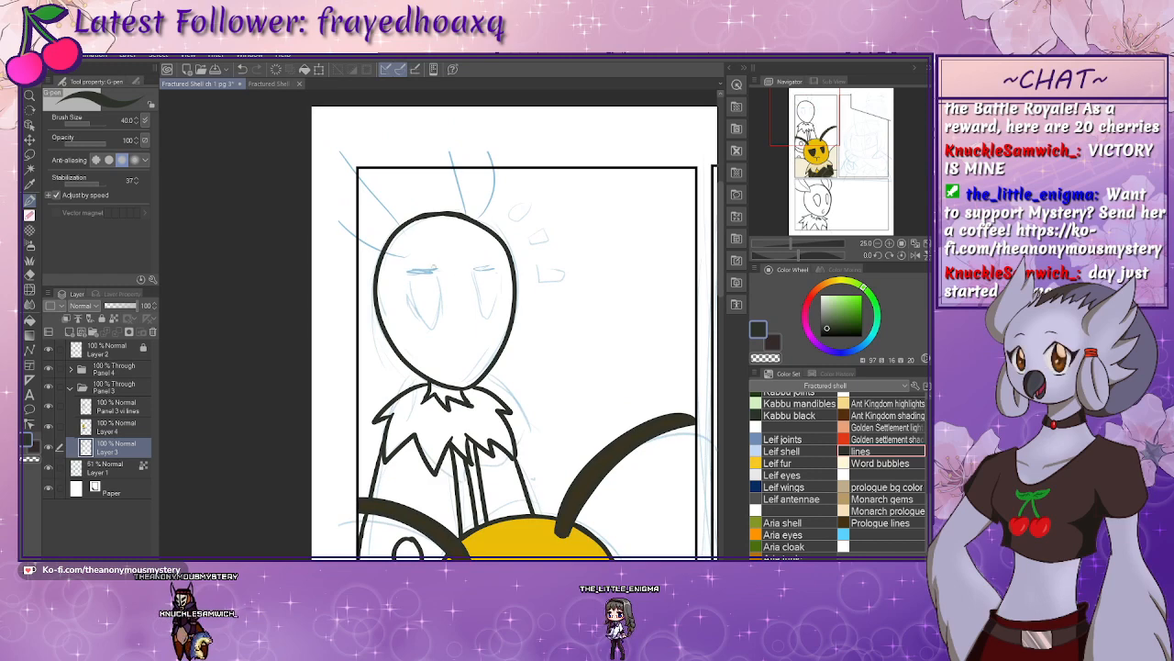
drag(411, 297, 431, 332)
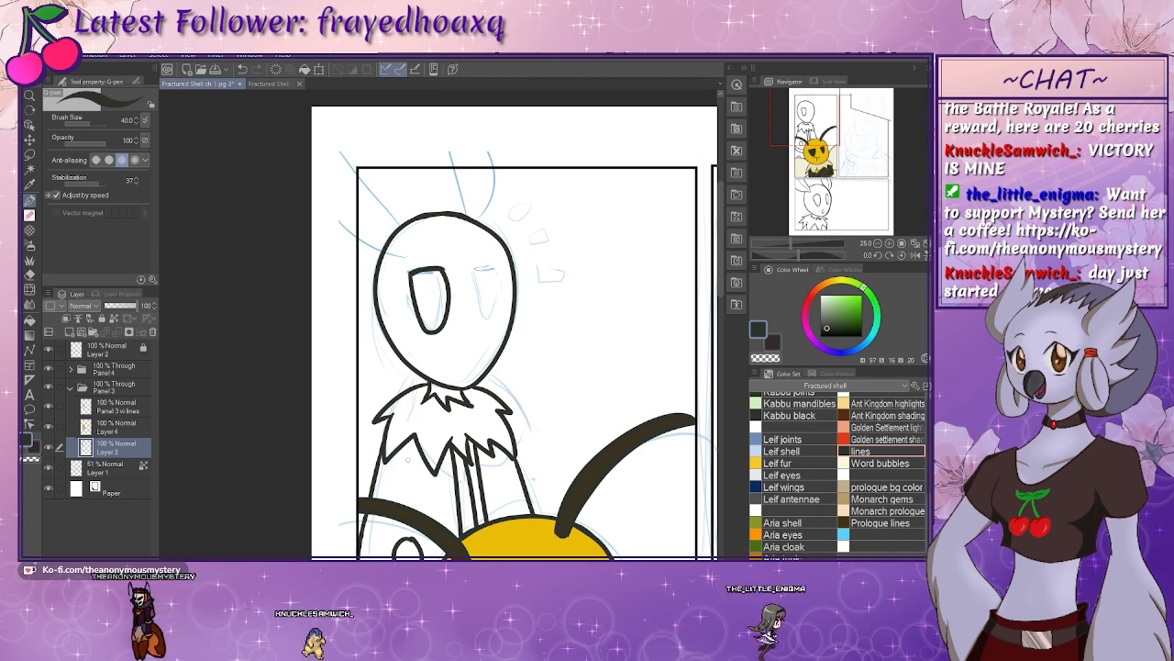
drag(426, 266, 423, 389)
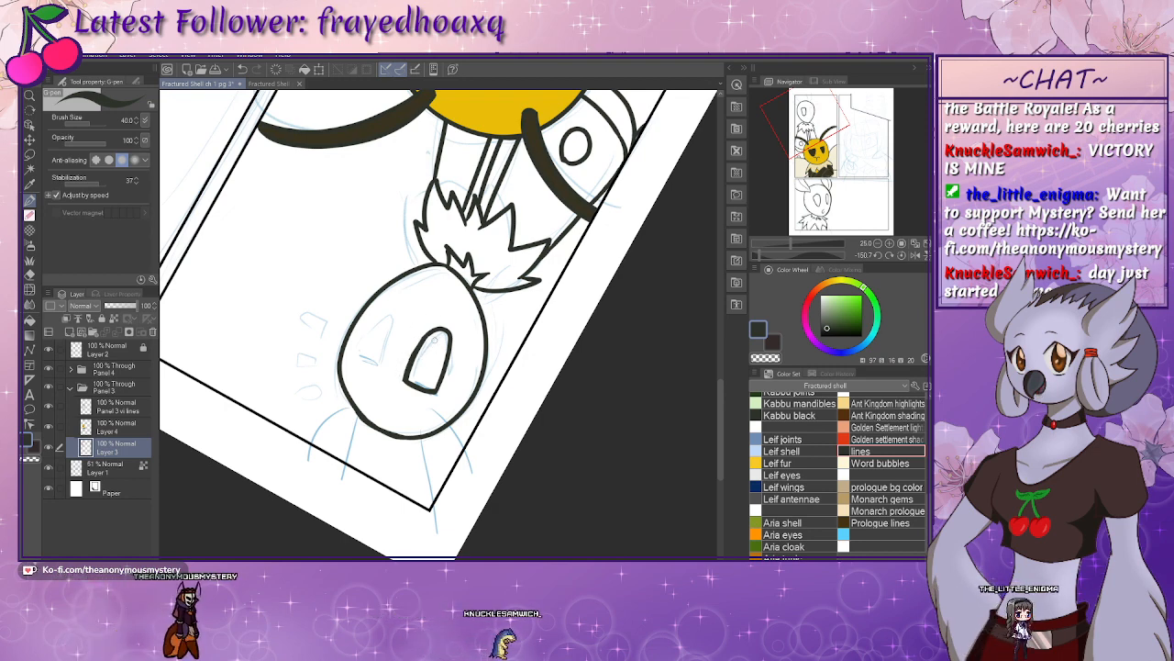
key(ctrl+at)
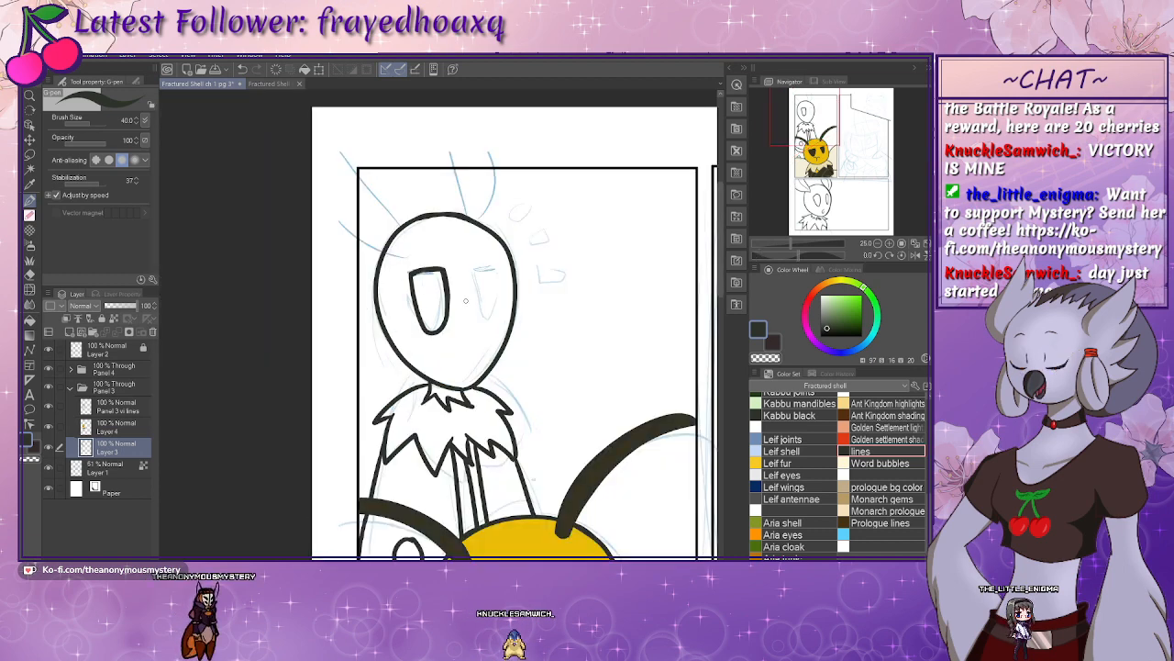
drag(477, 309, 458, 363)
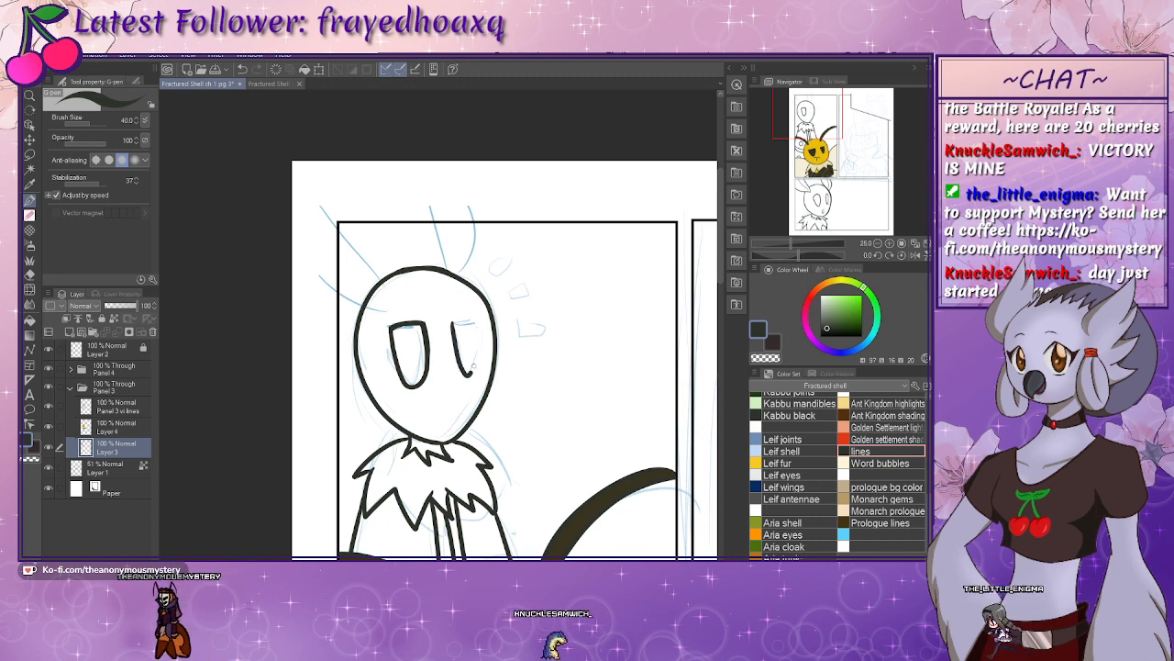
drag(473, 365, 453, 321)
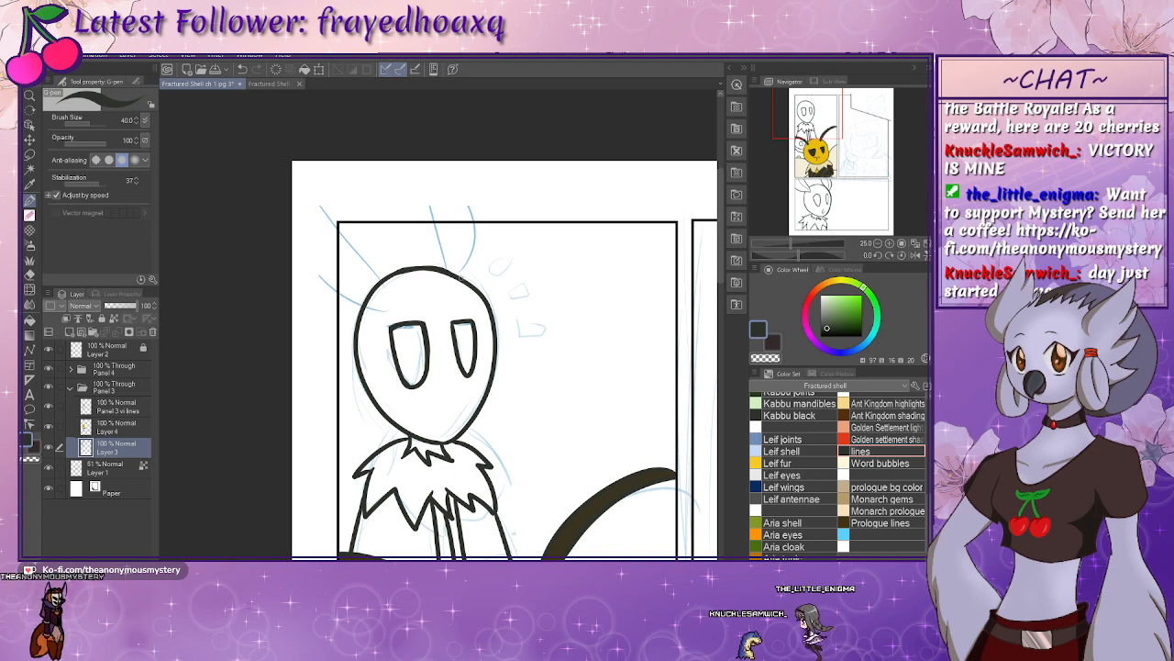
- Ink the two feathery antennae rising from the rear character's head past the panel border
mouse_move(462, 278)
mouse_down()
mouse_move(483, 238)
mouse_move(476, 205)
mouse_up()
drag(448, 268, 426, 207)
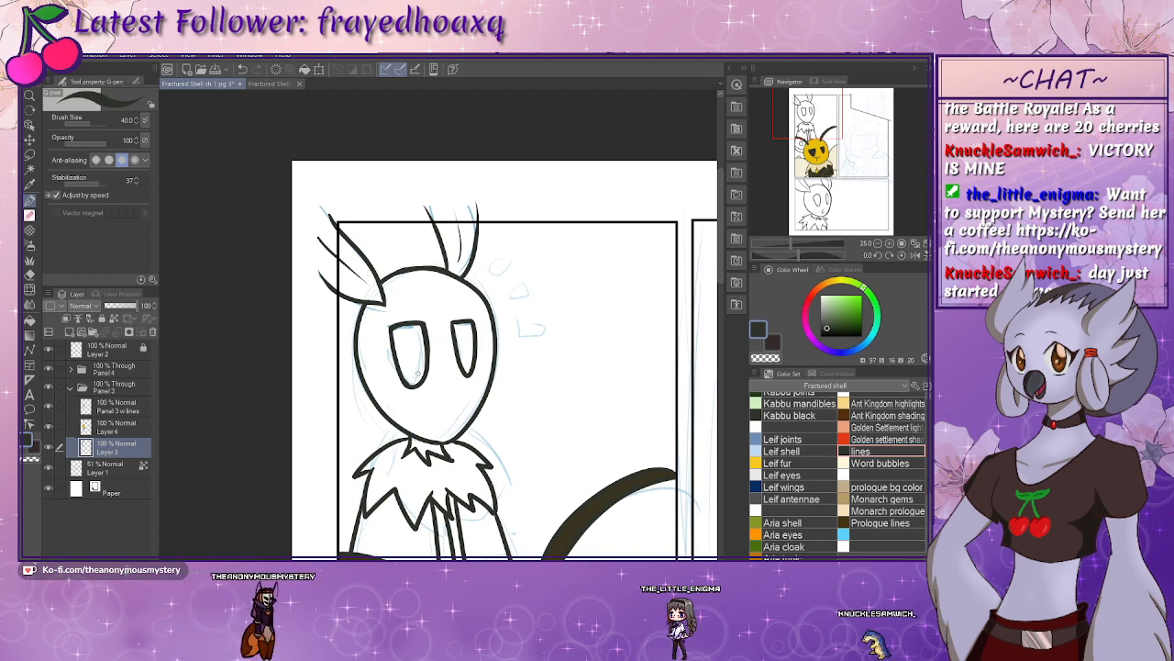
scroll(417, 376, down, 5)
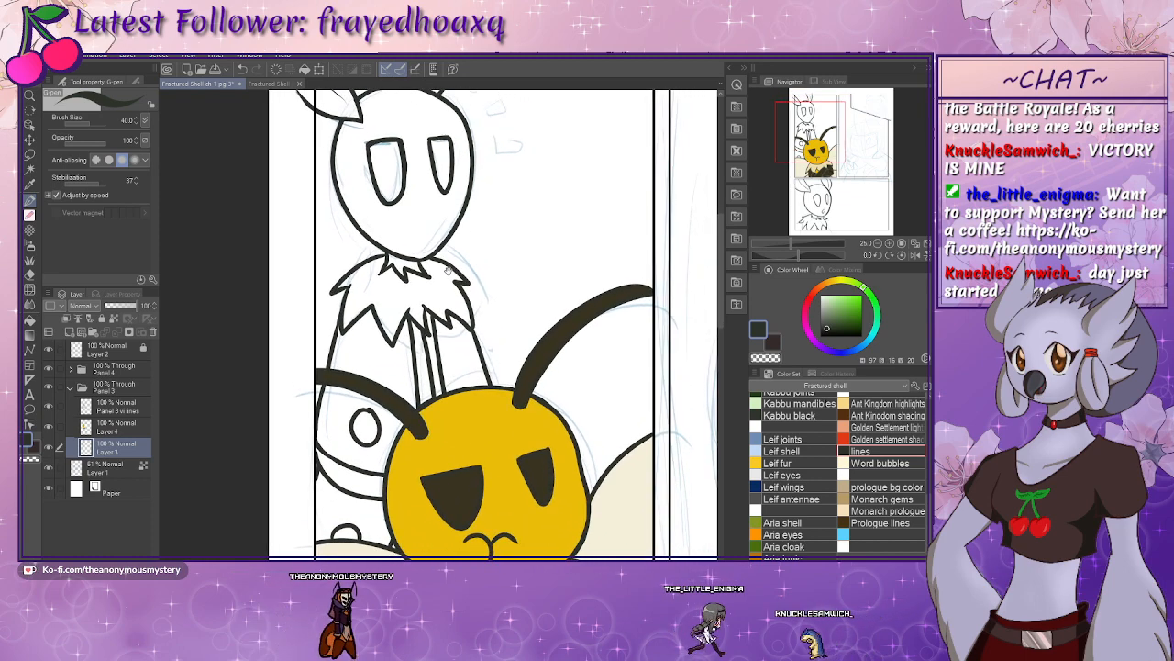
scroll(464, 347, down, 1)
drag(464, 347, 460, 349)
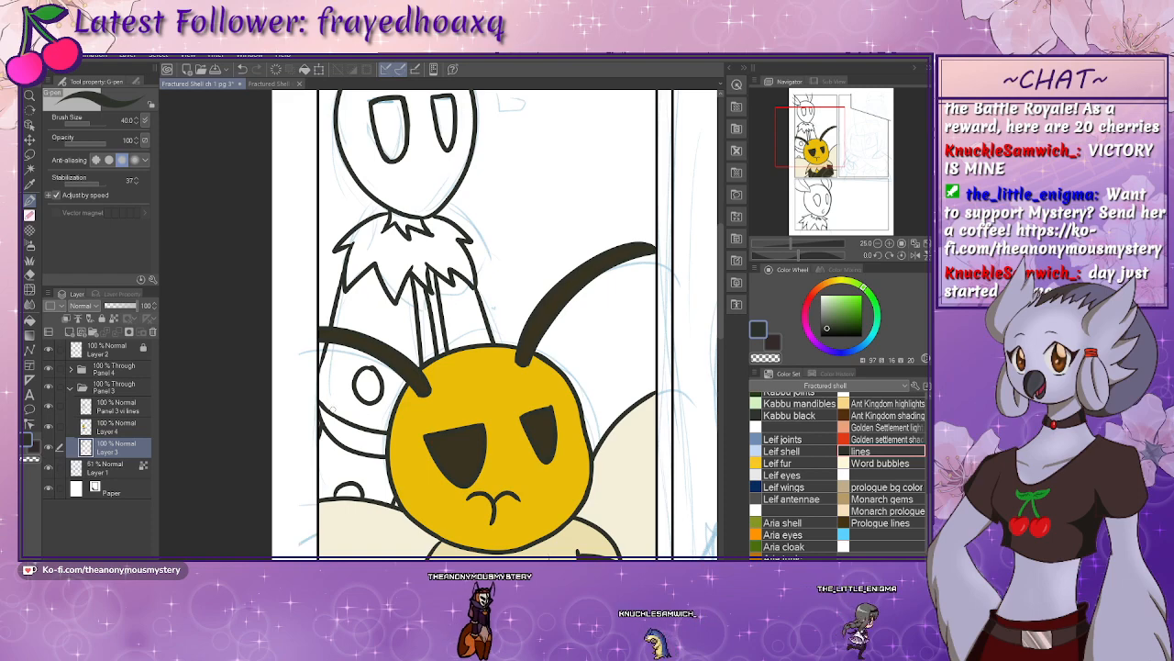
- Select the panel interior on Layer 2, invert the selection, delete the antenna lines extending beyond the panel border, and deselect
drag(391, 190, 385, 434)
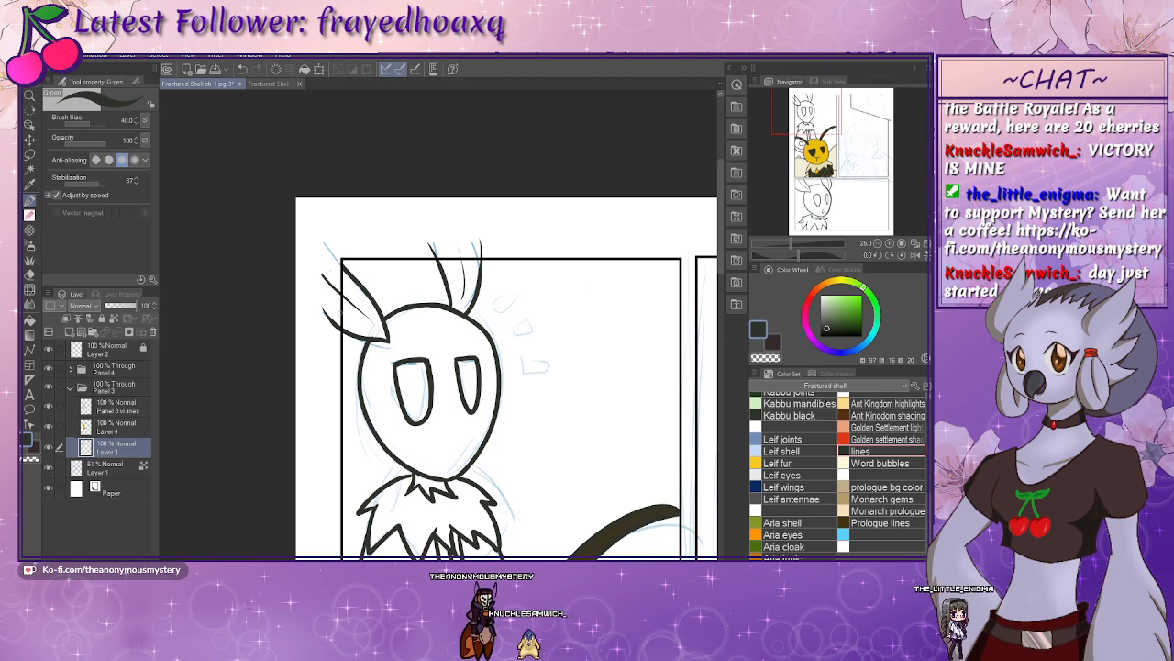
click(112, 351)
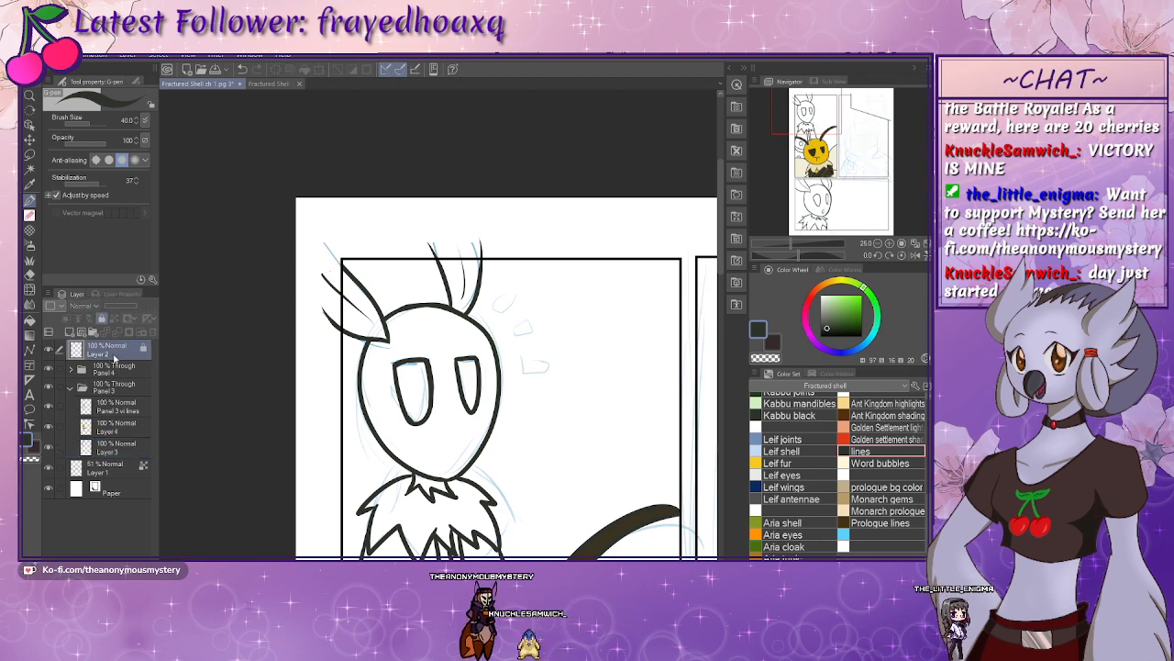
key(w)
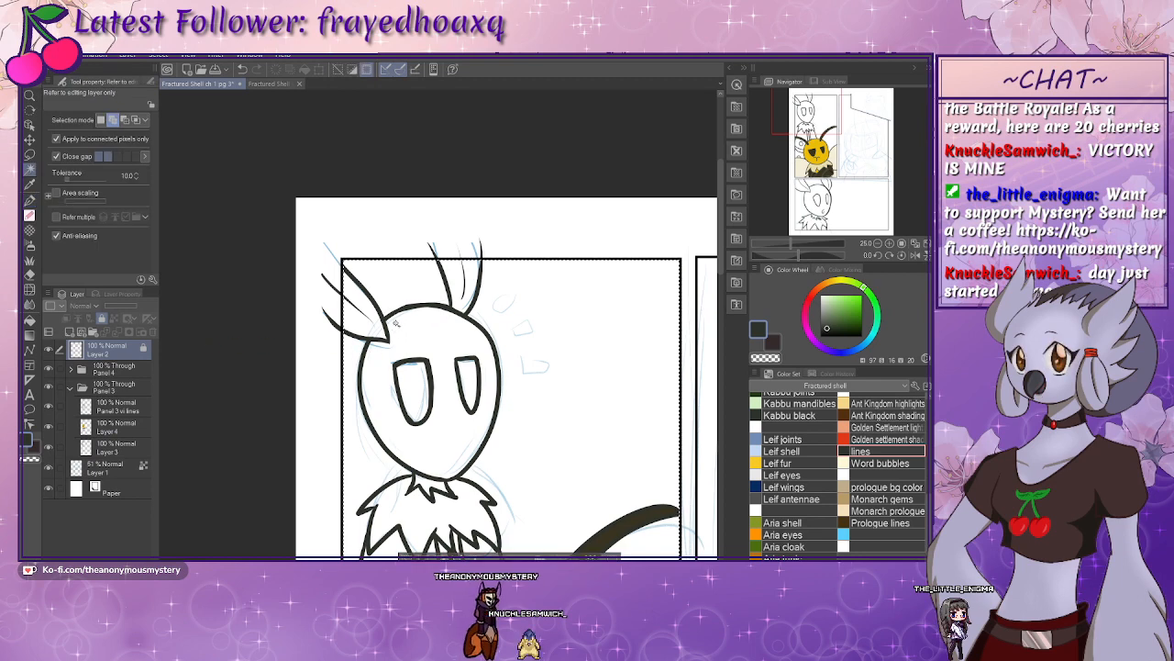
key(ctrl+shift+i)
click(117, 412)
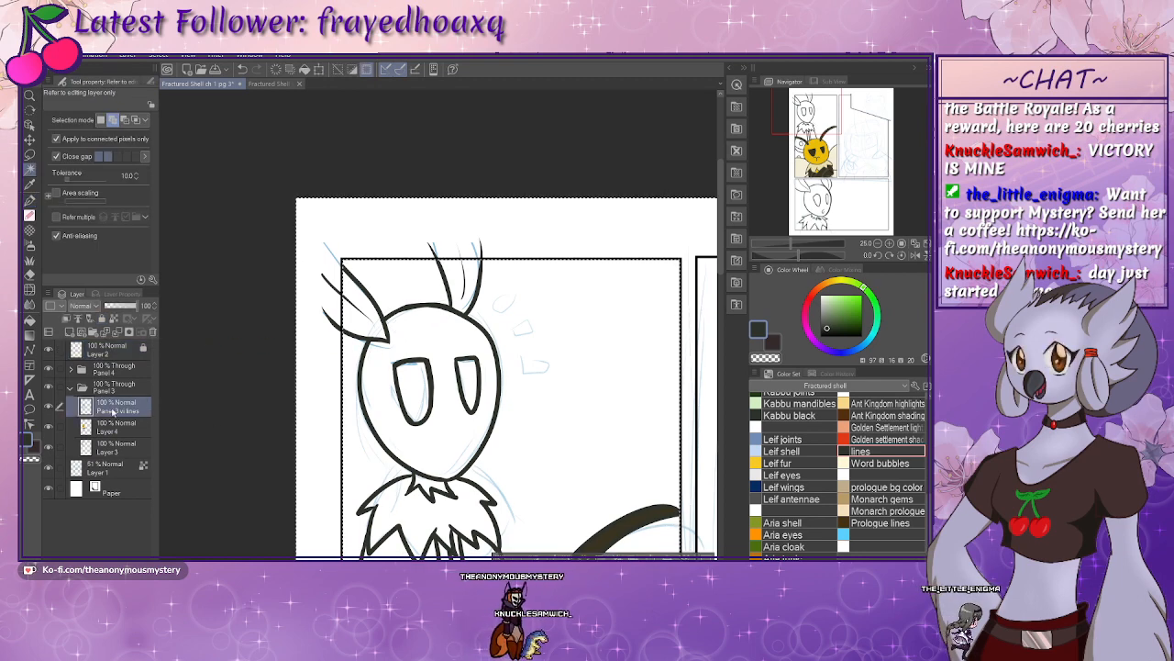
key(Delete)
click(122, 451)
key(ctrl+d)
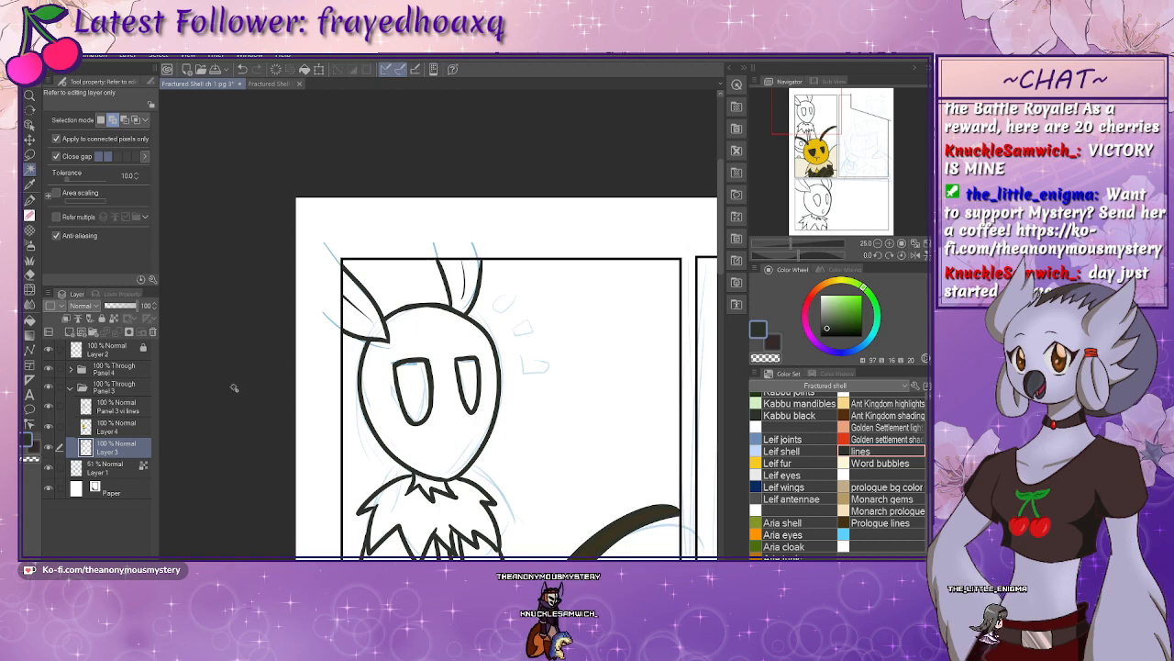
- Hide the blue sketch on Layer 1 and ready the Fill tool with the Leif shell colour
mouse_move(433, 526)
mouse_down()
mouse_move(388, 374)
mouse_move(390, 452)
mouse_up()
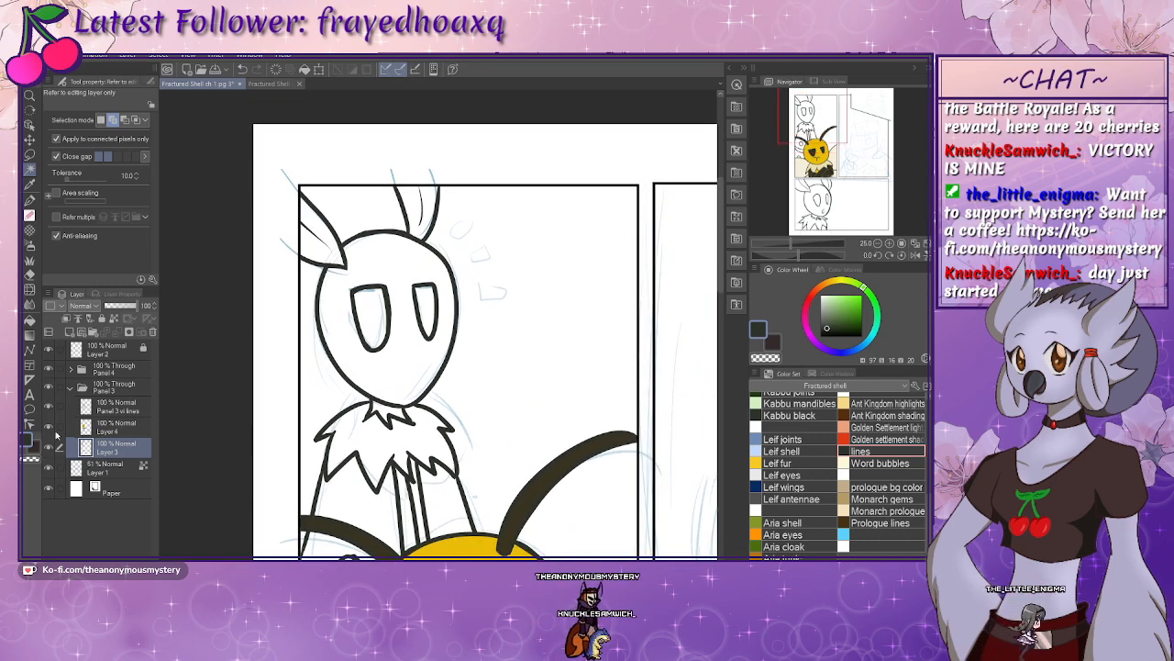
click(48, 468)
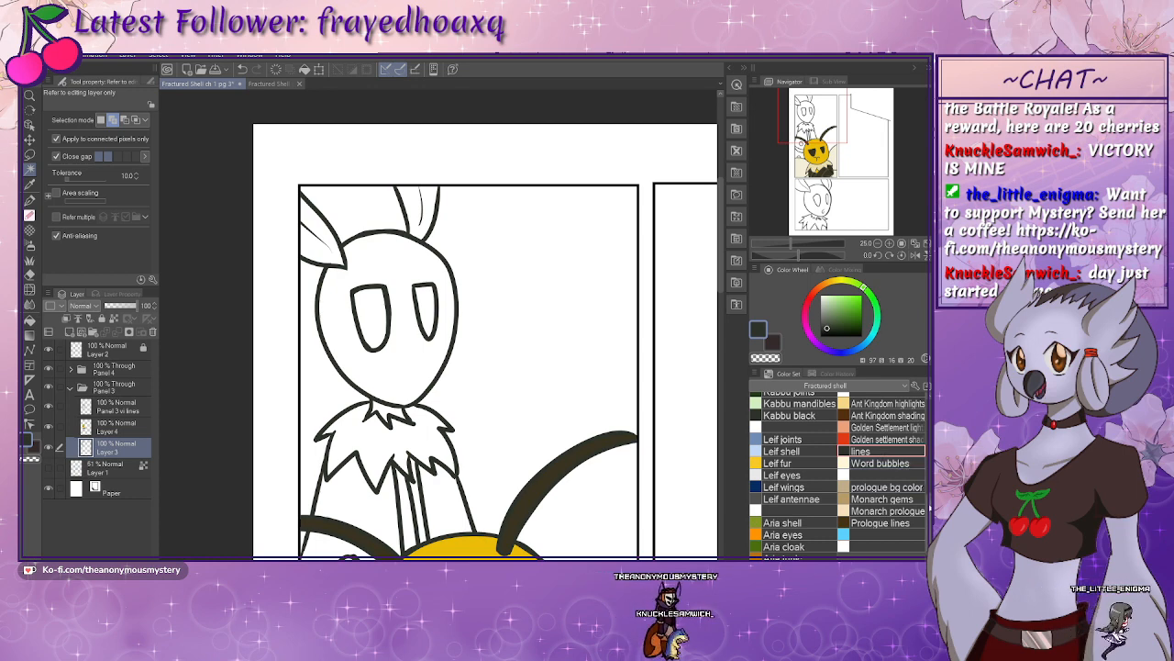
scroll(838, 473, up, 2)
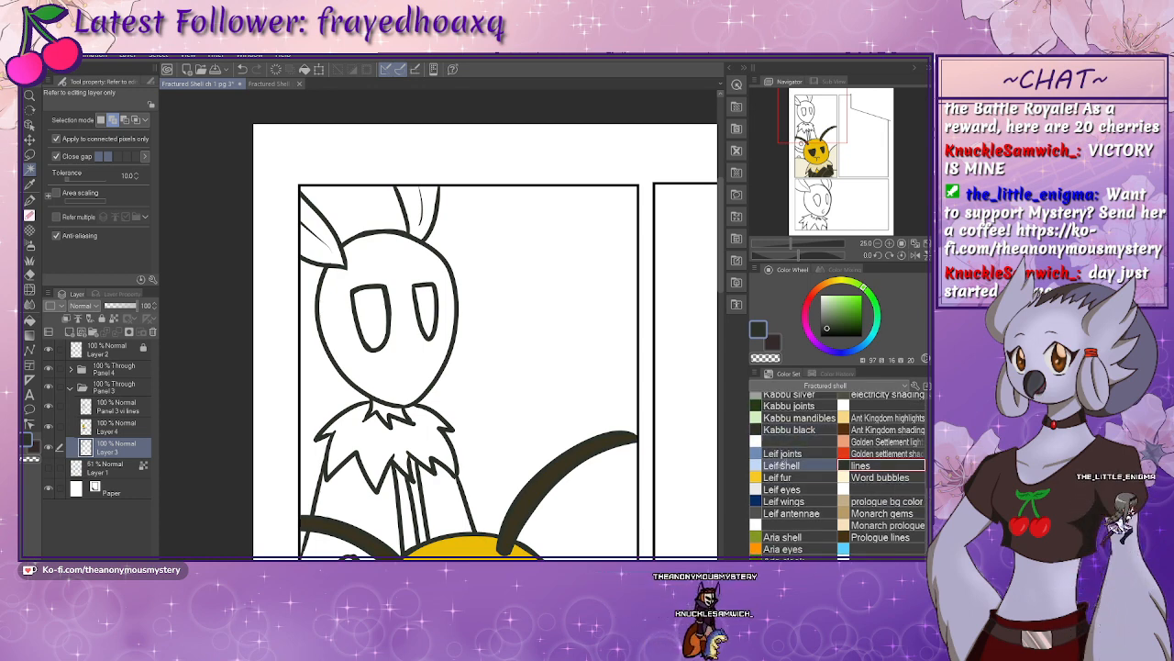
click(782, 465)
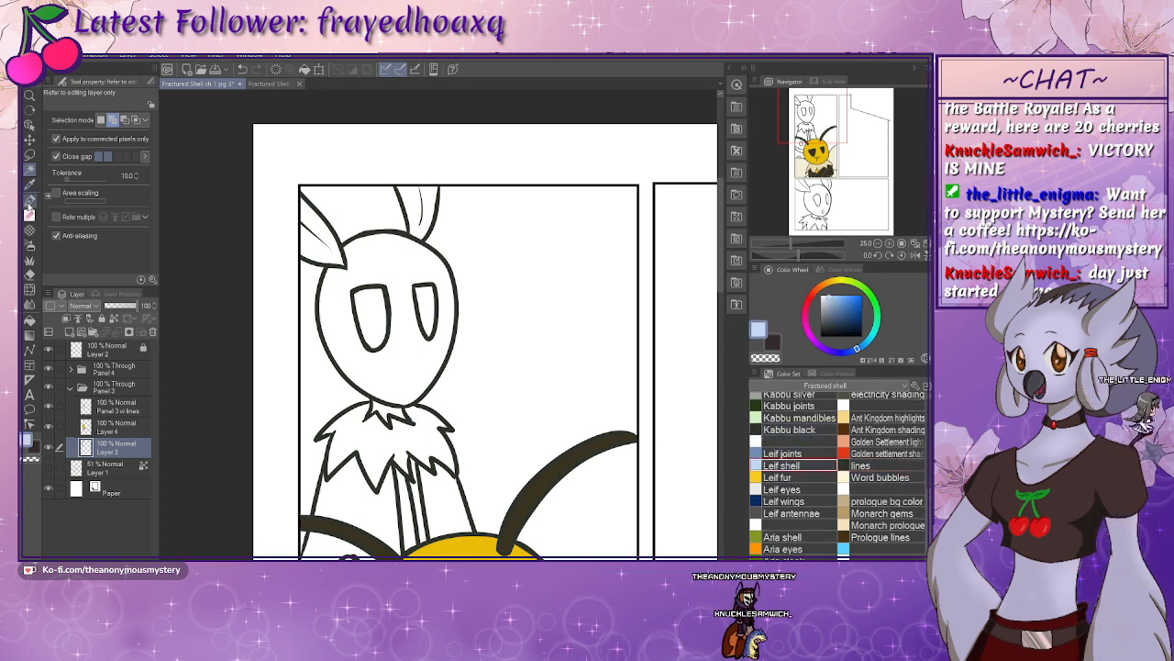
click(29, 320)
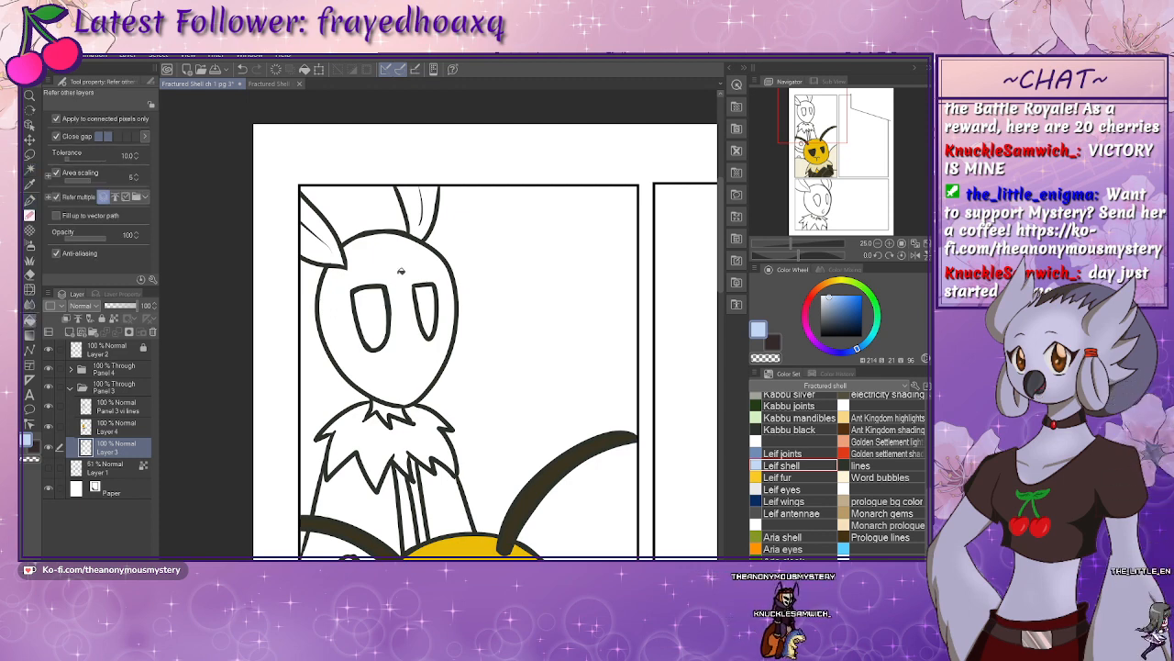
click(391, 284)
scroll(395, 408, down, 3)
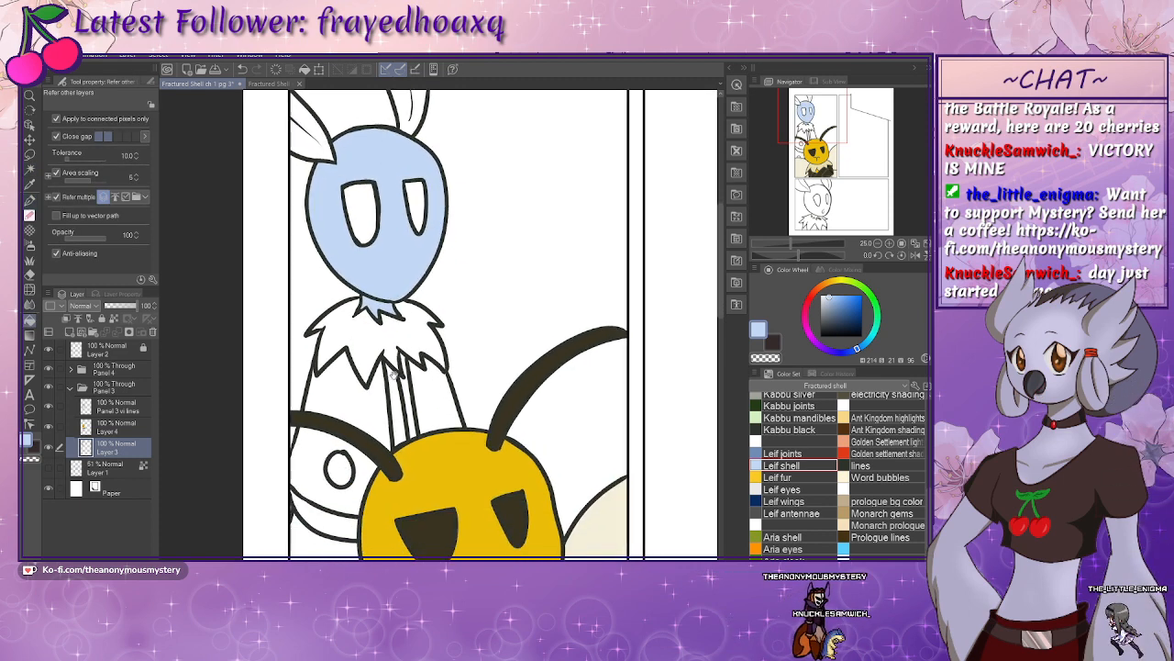
key(ctrl+z)
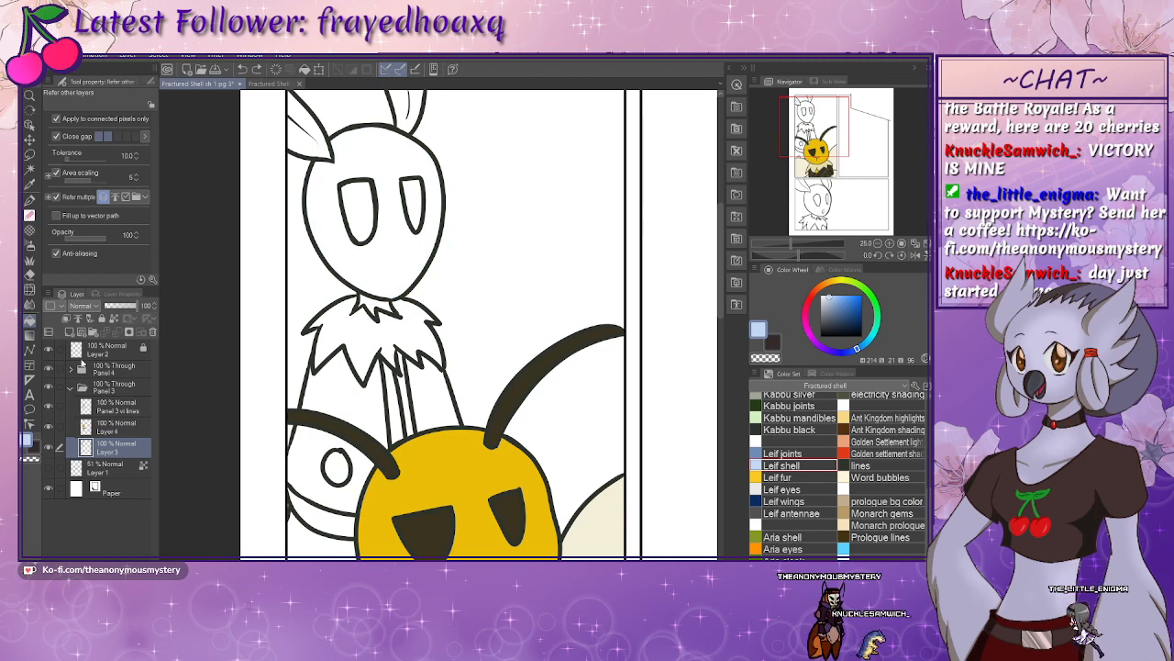
- Add a new raster layer directly beneath Layer 3 and fill the rear character's head and neck with Leif shell
click(76, 331)
drag(102, 469, 102, 474)
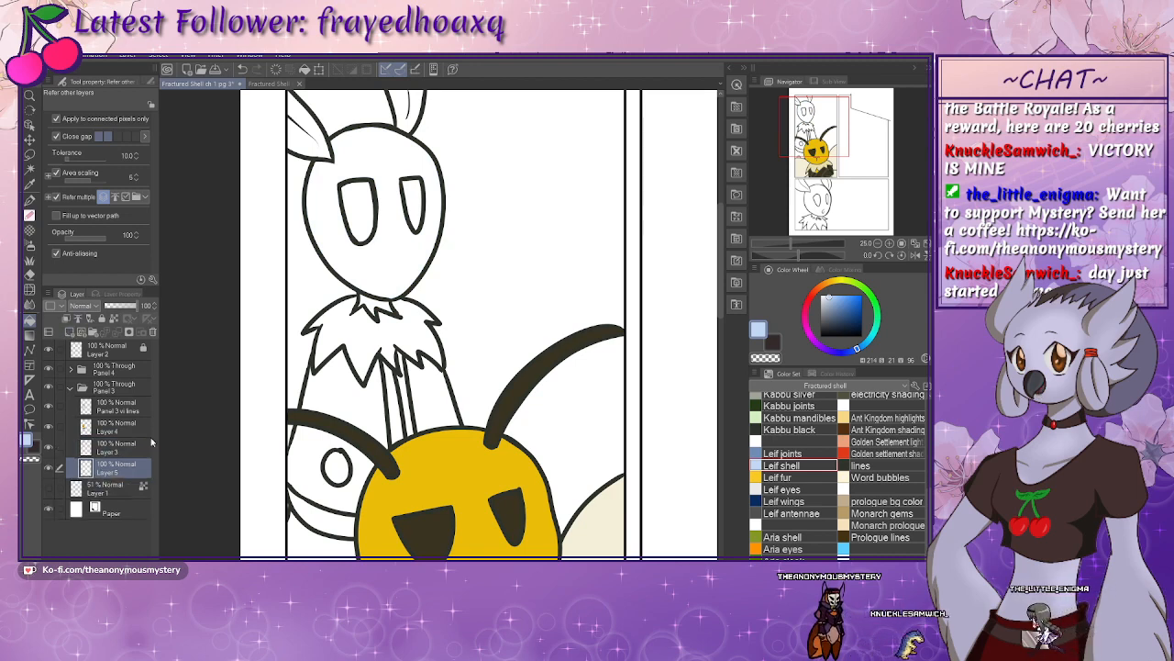
click(391, 217)
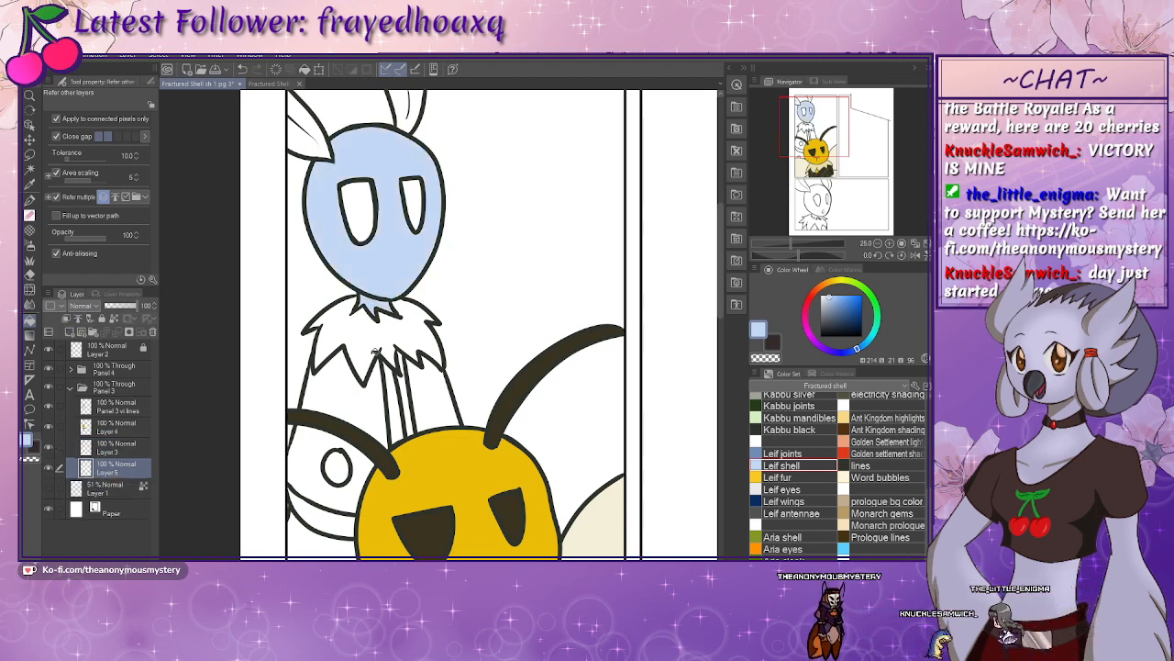
- Fill the rear character's fur collar, body stripes, oval wing spot and curved wing band with Leif fur
click(777, 477)
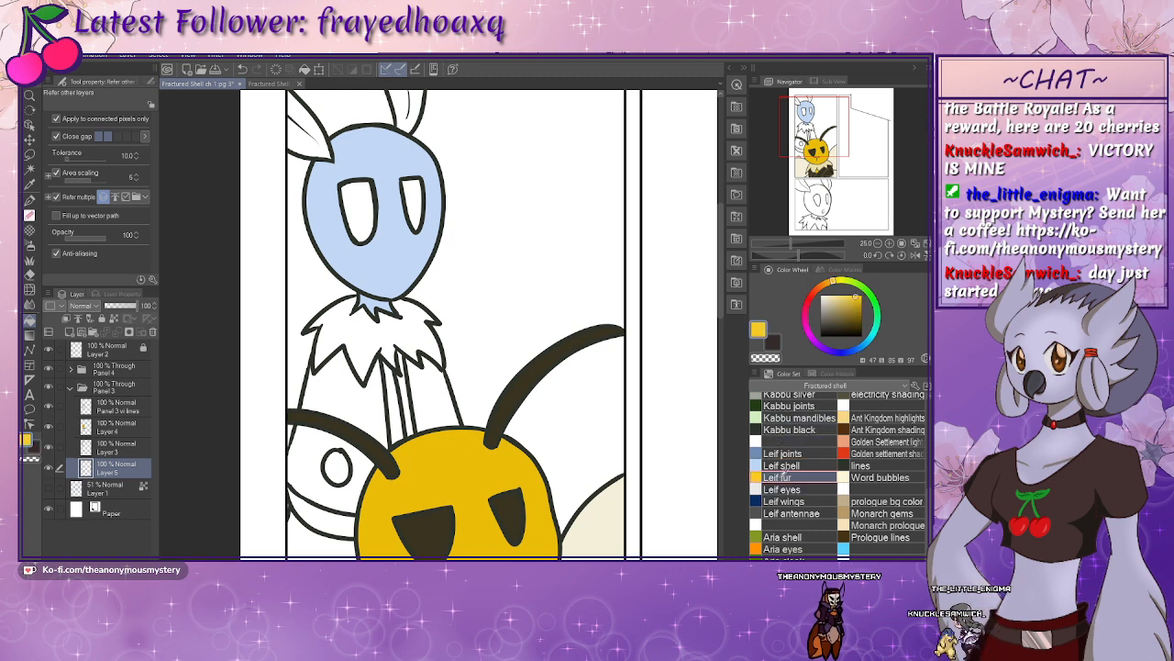
click(402, 322)
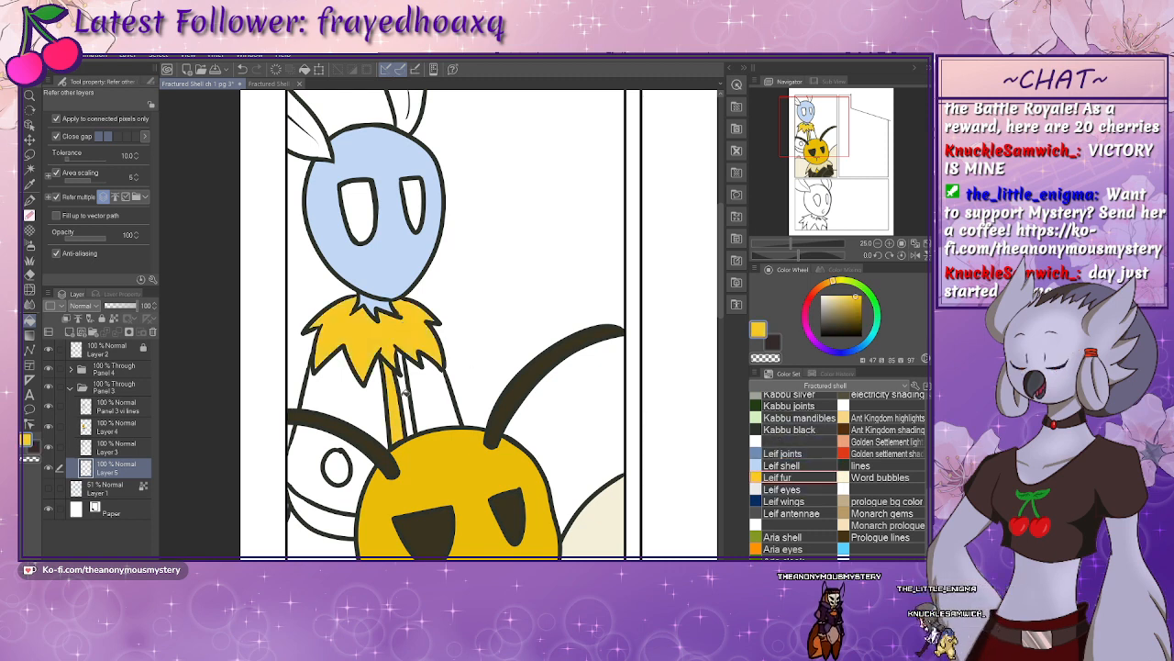
drag(337, 469, 362, 338)
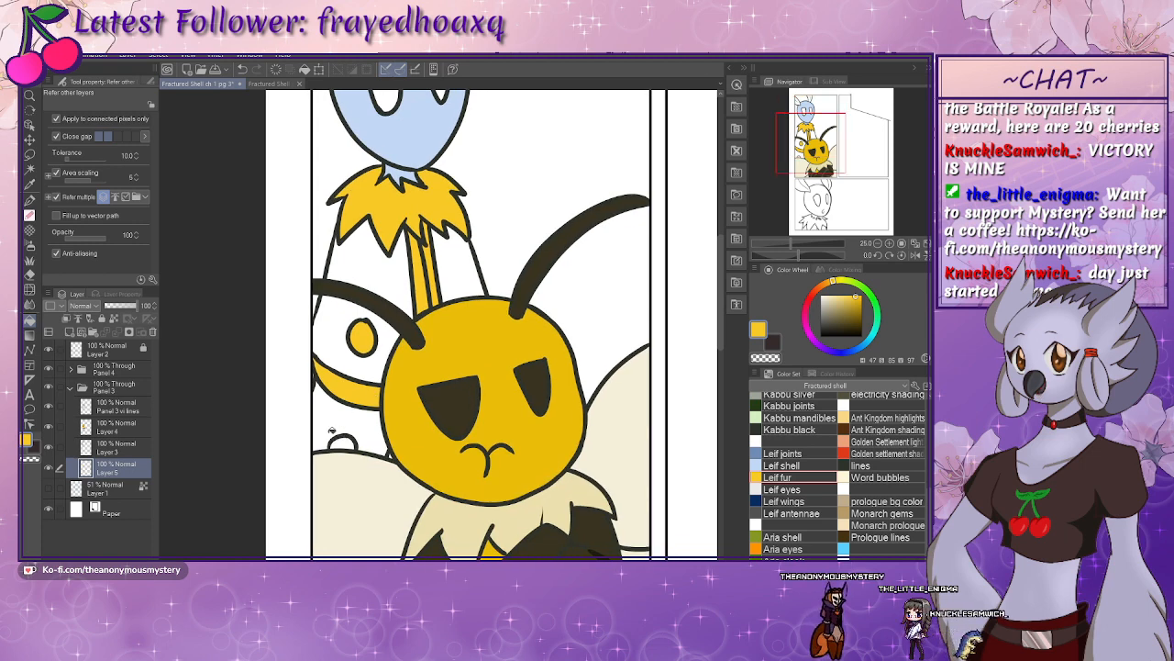
- Remove the small double arc above the bee's wing from the line art on Layer 3, and return to Layer 5
click(117, 449)
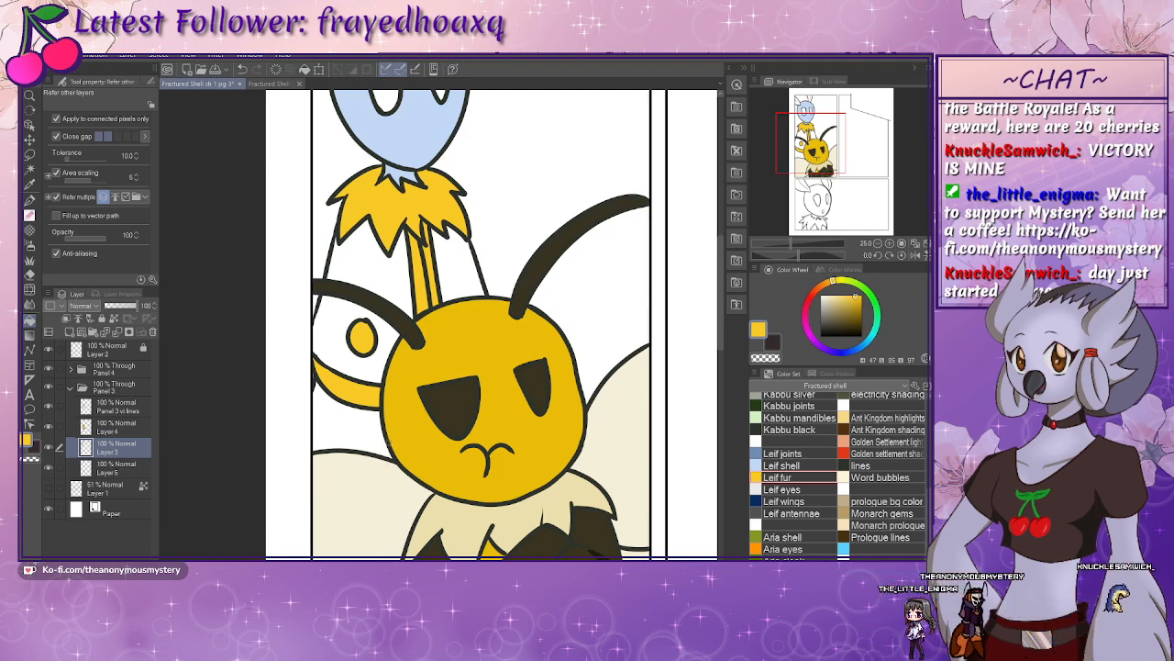
drag(461, 367, 455, 440)
click(108, 468)
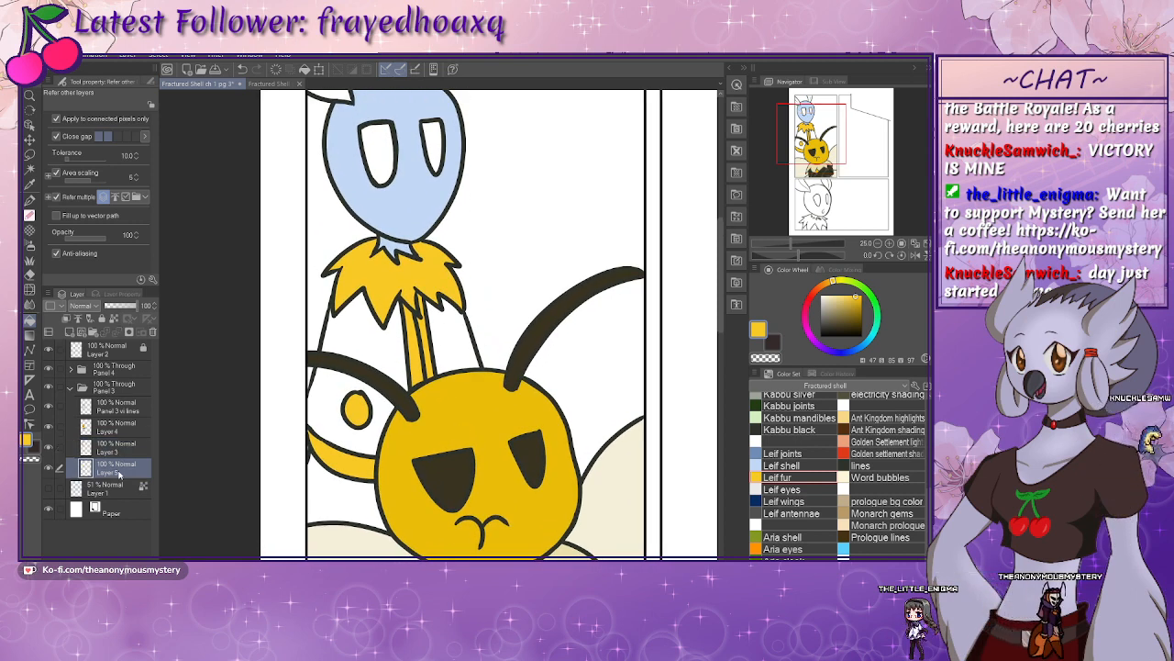
- Fill every wing section of the rear character around the stripes, spot and band with Leif wings
click(782, 501)
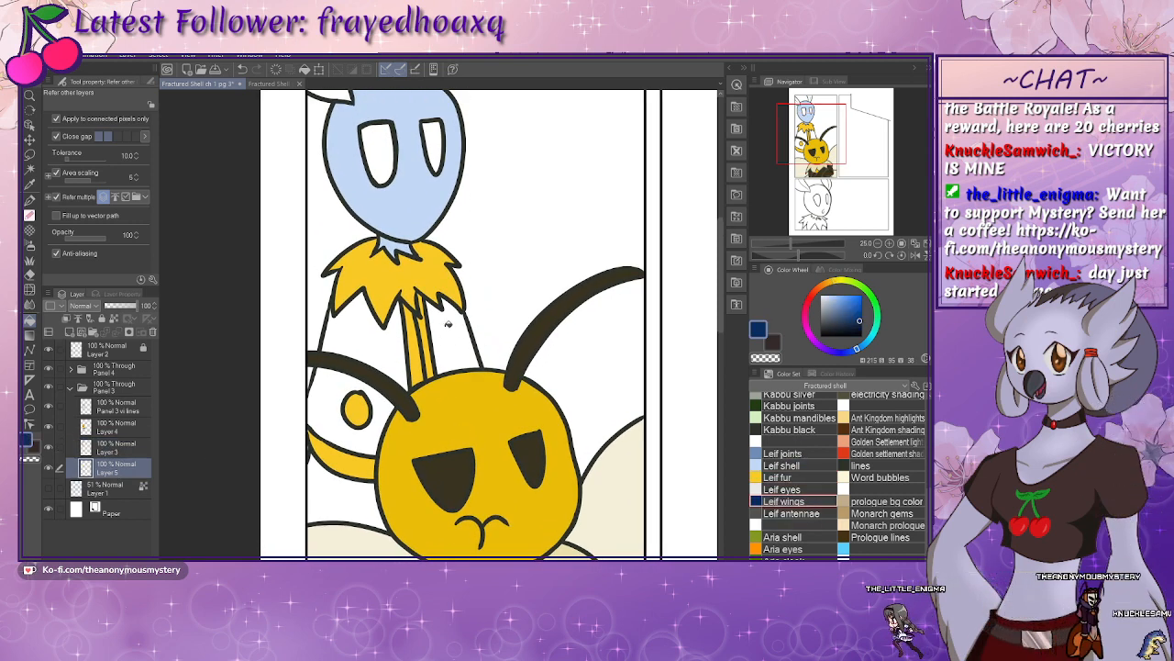
click(449, 335)
click(367, 349)
click(328, 390)
click(341, 497)
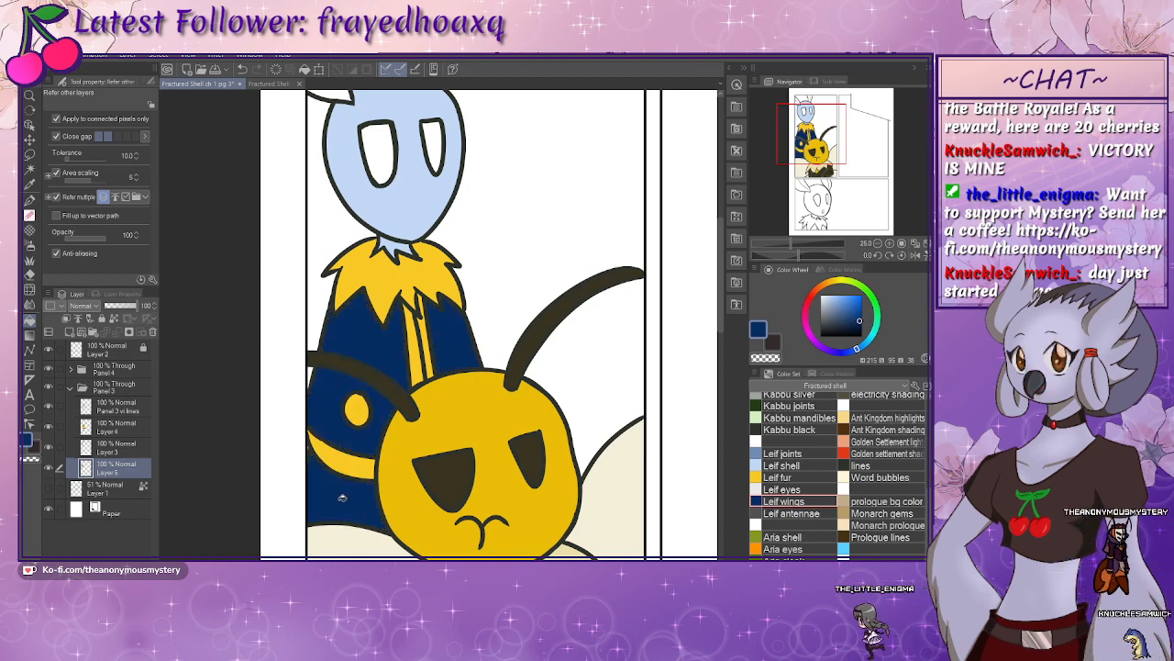
- Fill the rear character's eyes with Leif eyes and both antennae with Leif antennae
scroll(410, 422, up, 3)
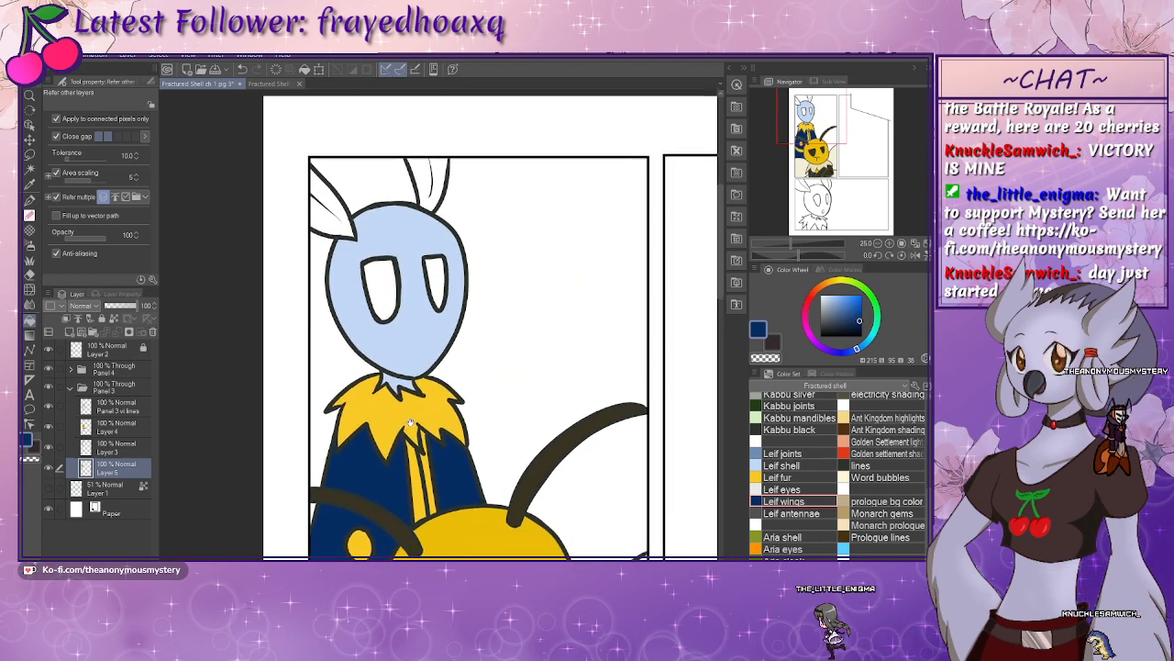
click(781, 489)
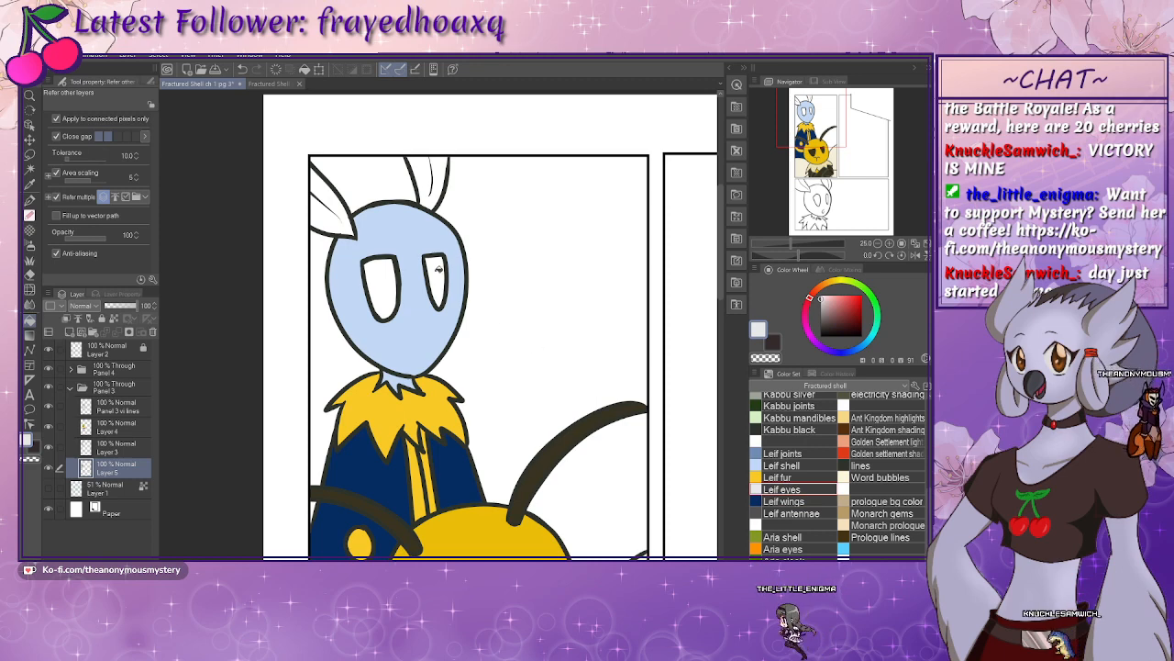
click(380, 287)
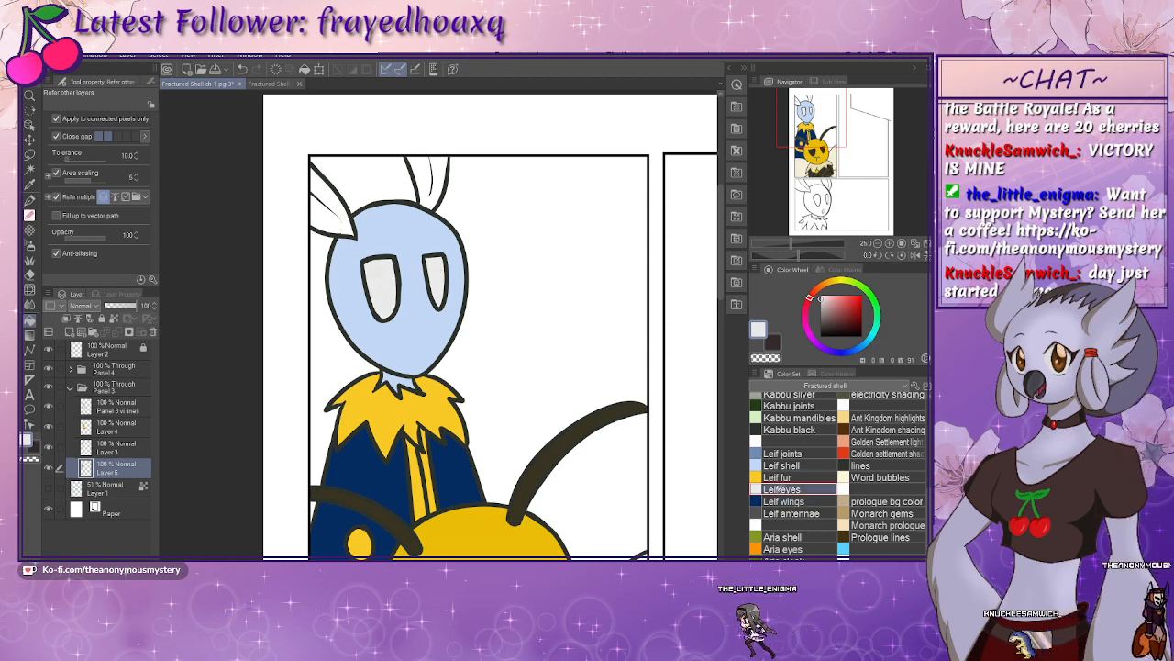
click(791, 513)
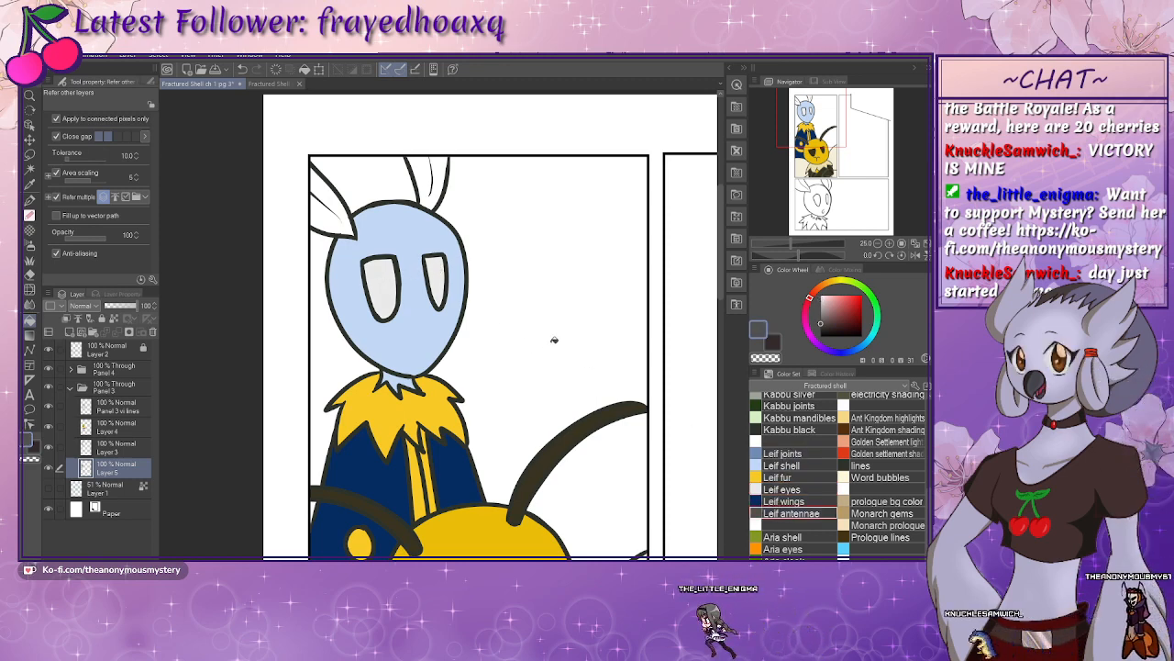
click(424, 168)
click(337, 203)
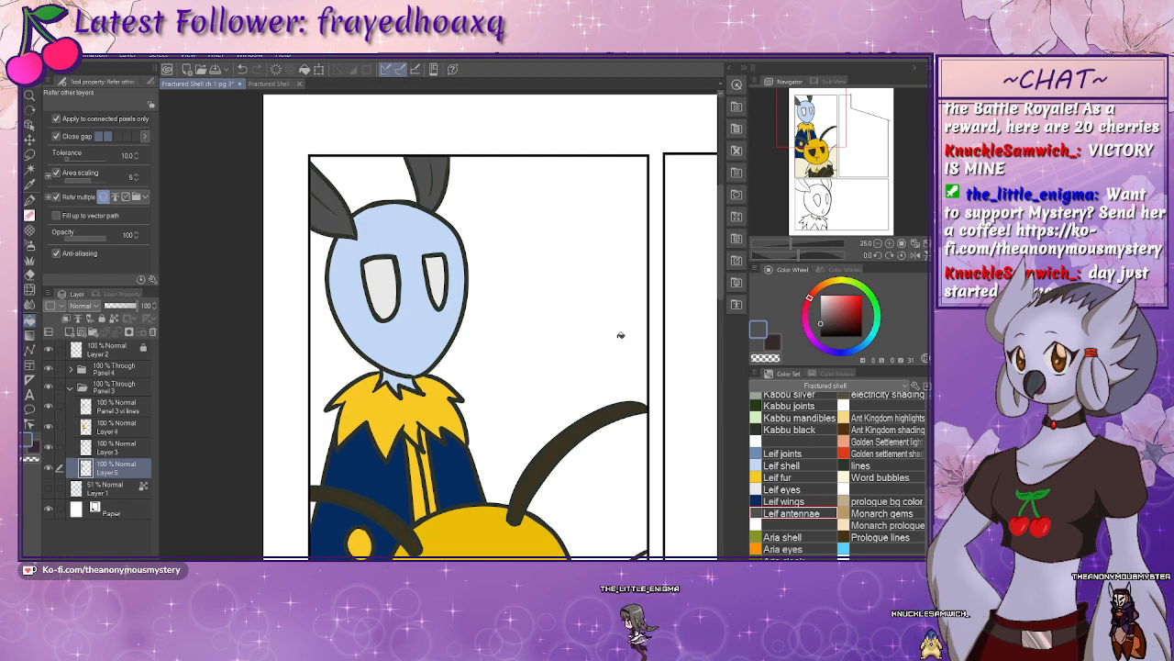
drag(569, 418, 542, 378)
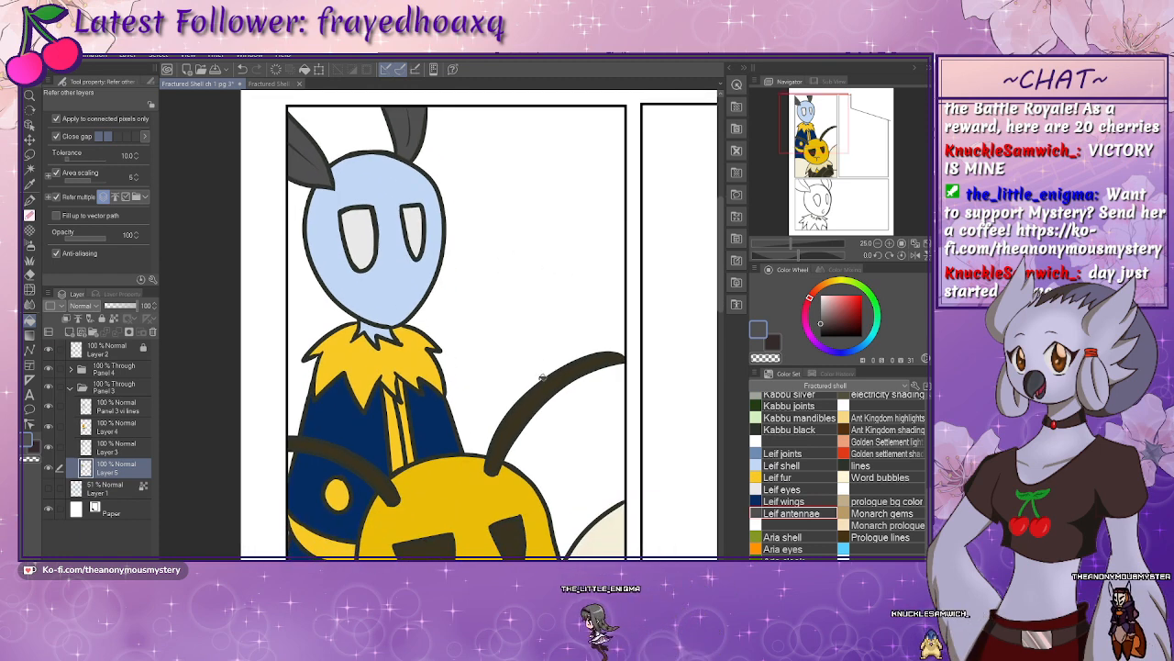
drag(420, 385, 407, 309)
mouse_move(523, 374)
mouse_down()
mouse_move(457, 307)
mouse_move(487, 213)
mouse_move(499, 397)
mouse_up()
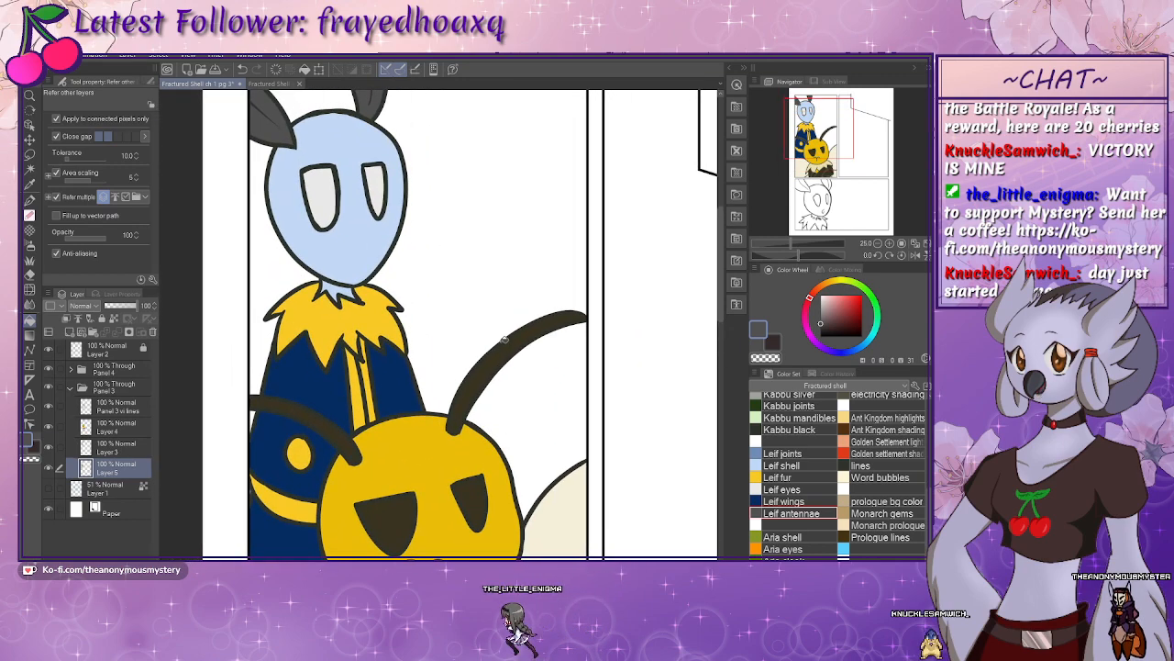
mouse_move(451, 357)
mouse_down()
mouse_move(467, 439)
mouse_move(447, 378)
mouse_up()
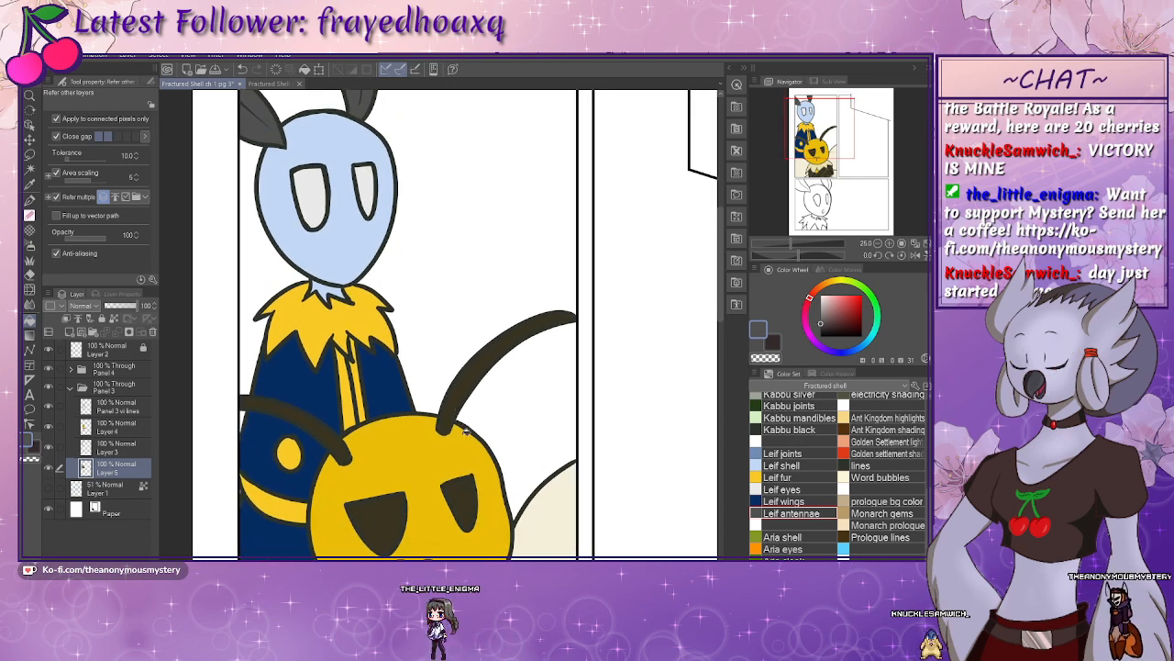
mouse_move(465, 430)
mouse_down()
mouse_move(454, 441)
mouse_move(441, 367)
mouse_move(435, 432)
mouse_move(438, 399)
mouse_move(425, 424)
mouse_up()
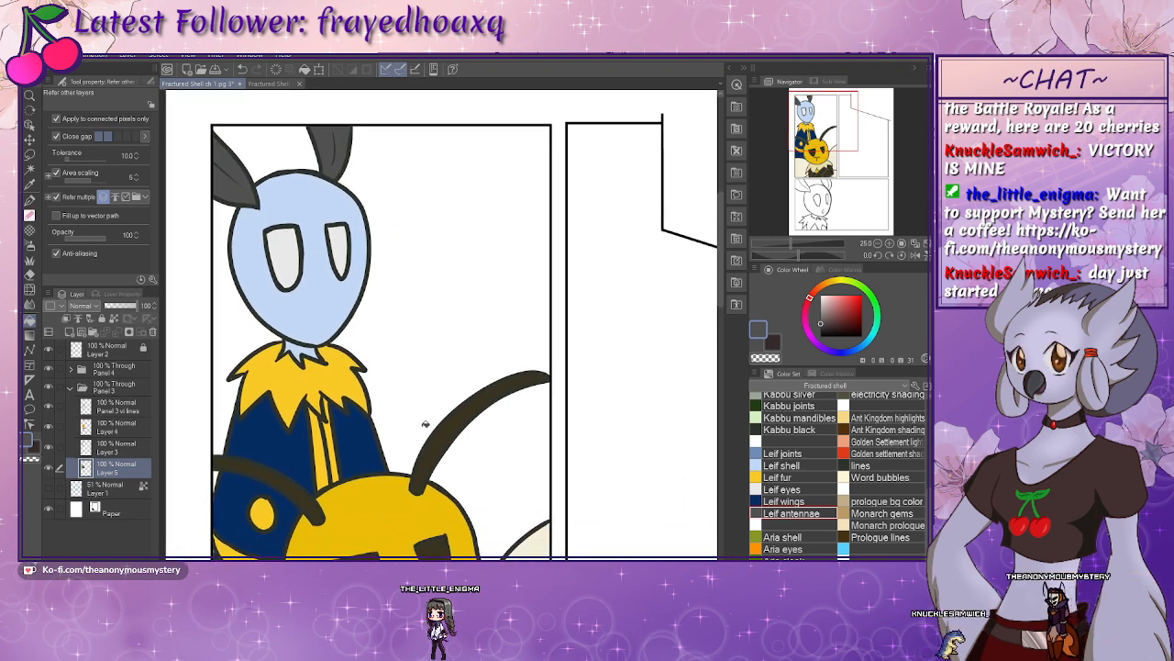
click(69, 333)
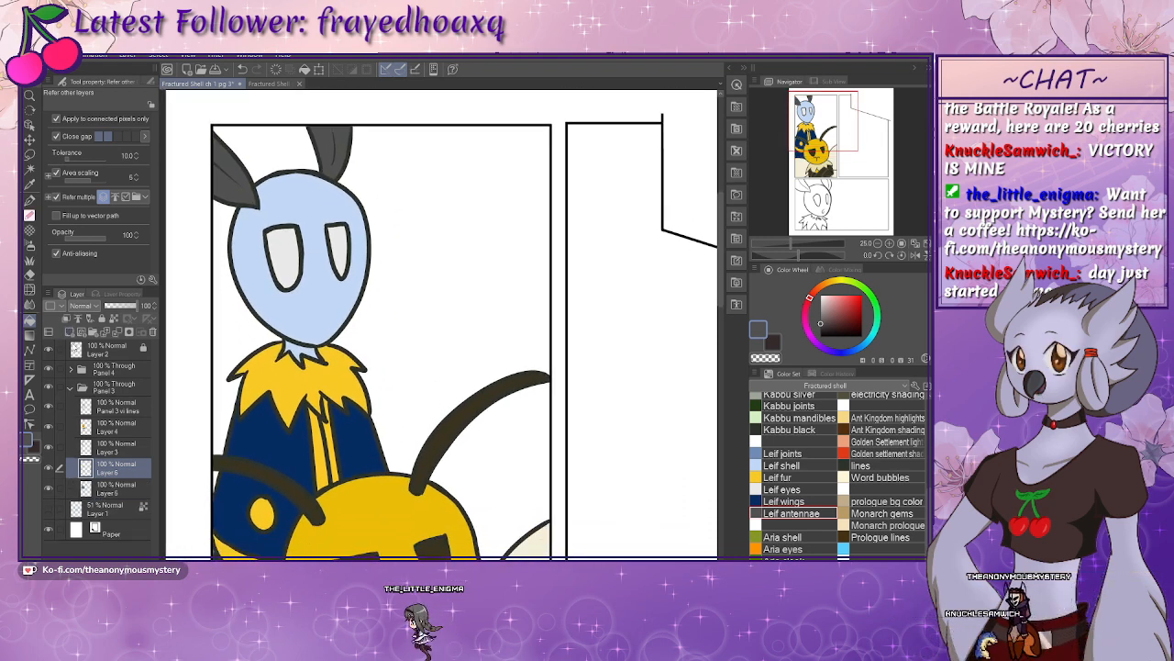
key(ctrl+z)
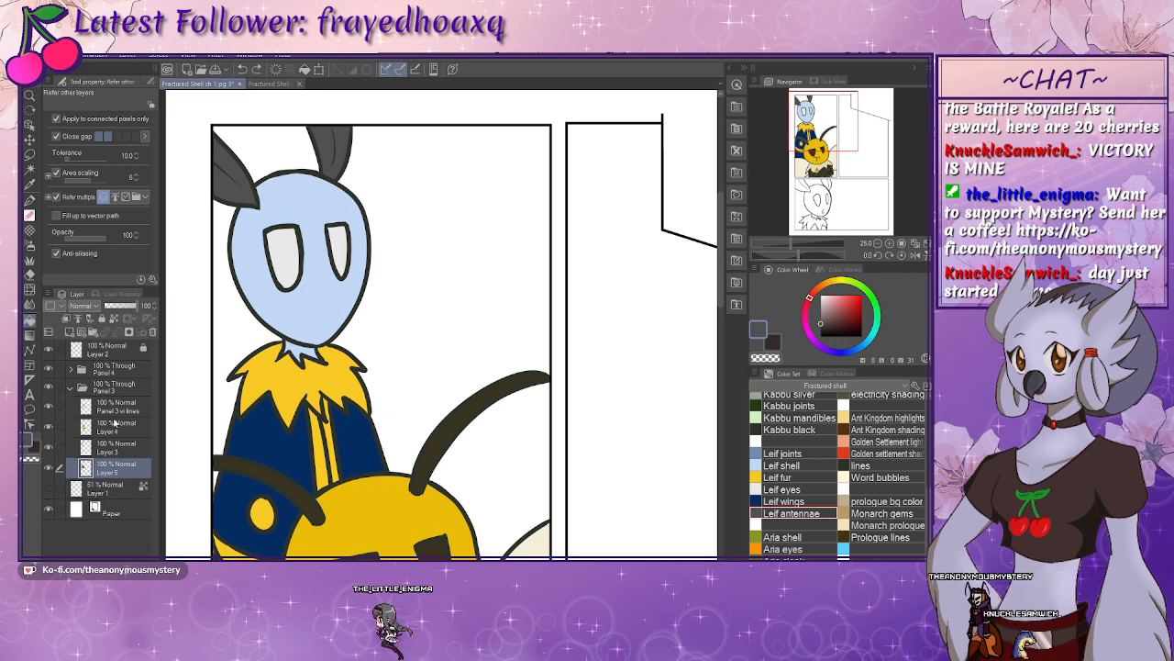
- Show the blue sketch on Layer 1 again across the comic page
click(49, 488)
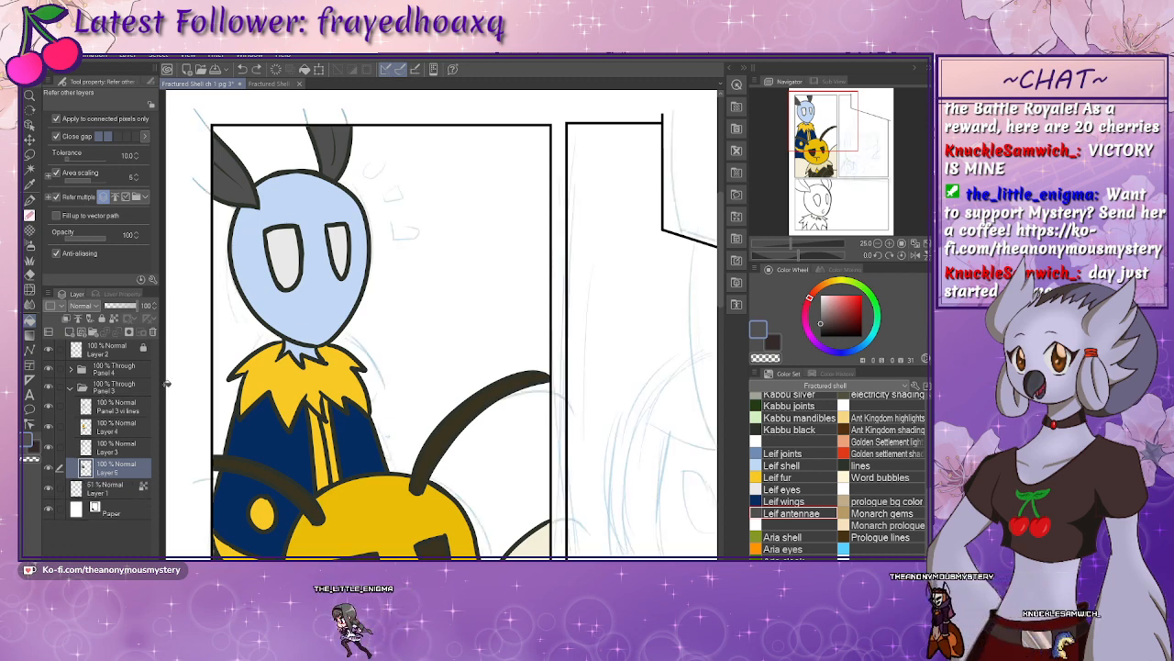
drag(413, 294, 375, 351)
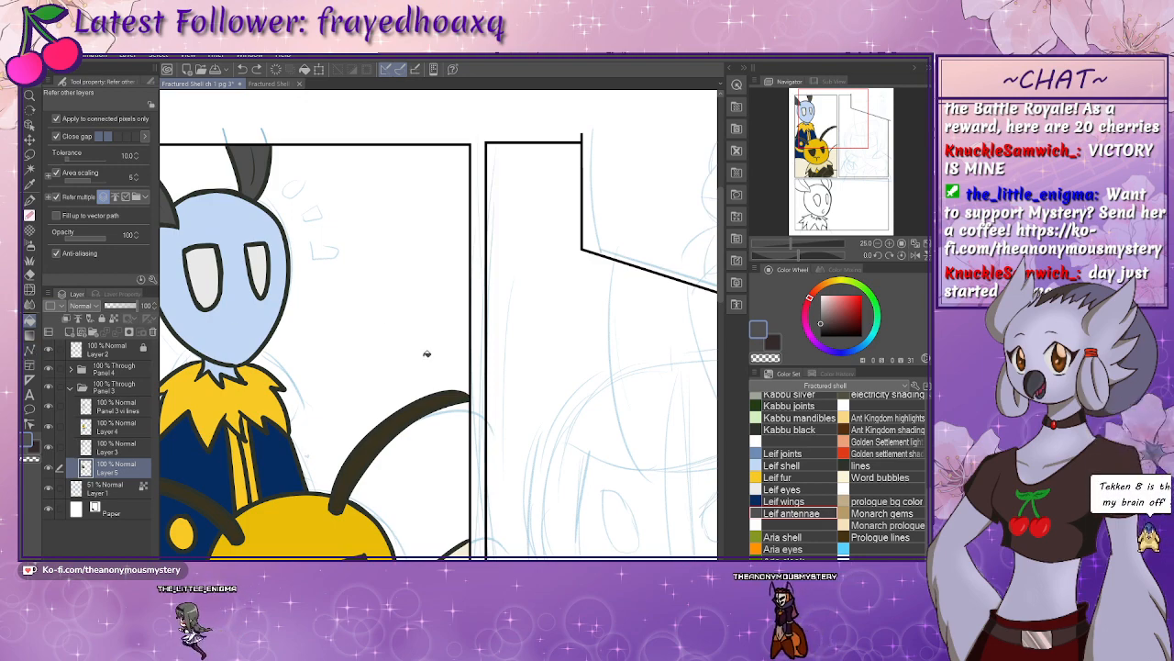
key(ctrl+minus)
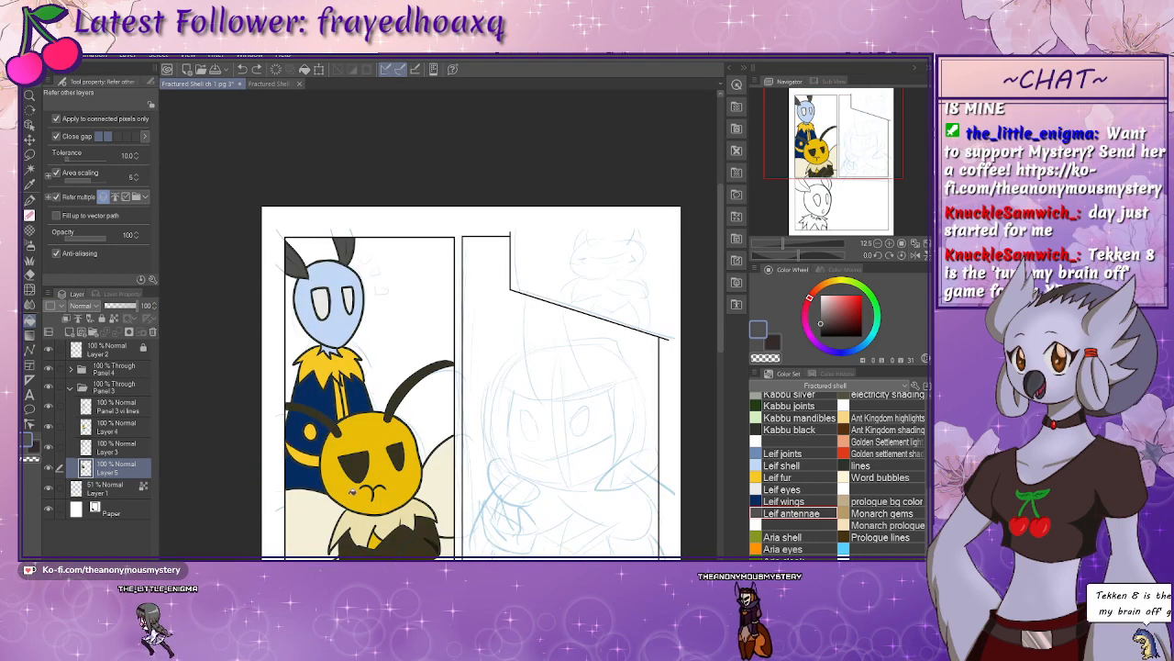
- Add a new layer inside the Panel 4 folder and place it beneath the Panel 4 lines layer
drag(355, 476, 332, 446)
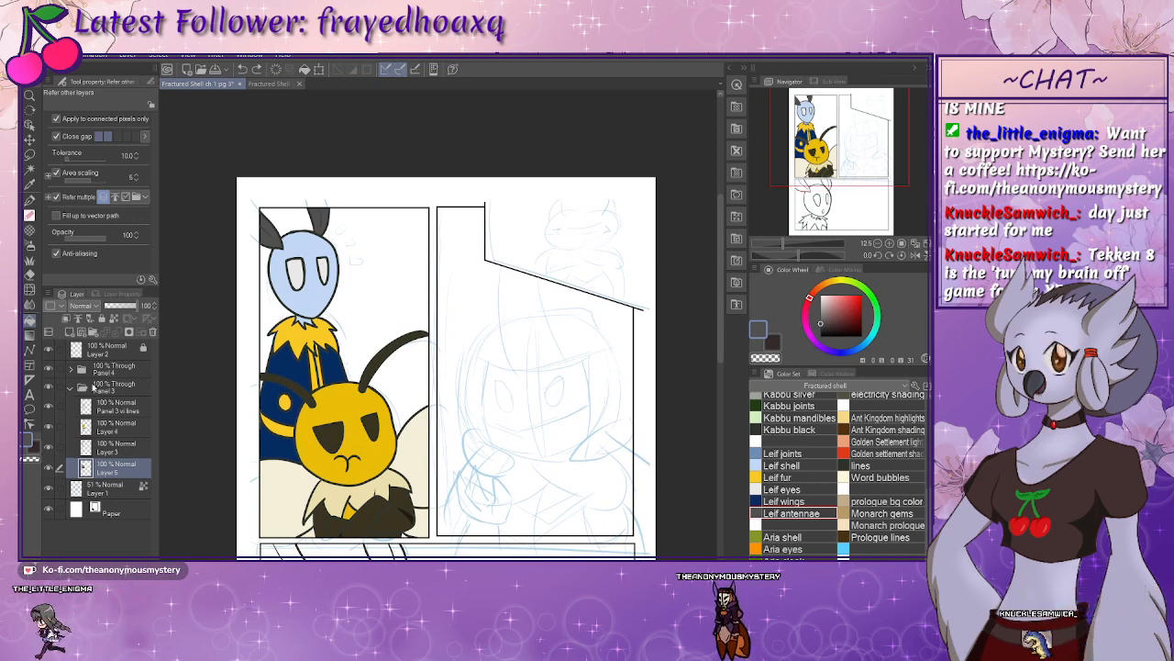
click(70, 387)
click(70, 368)
click(108, 389)
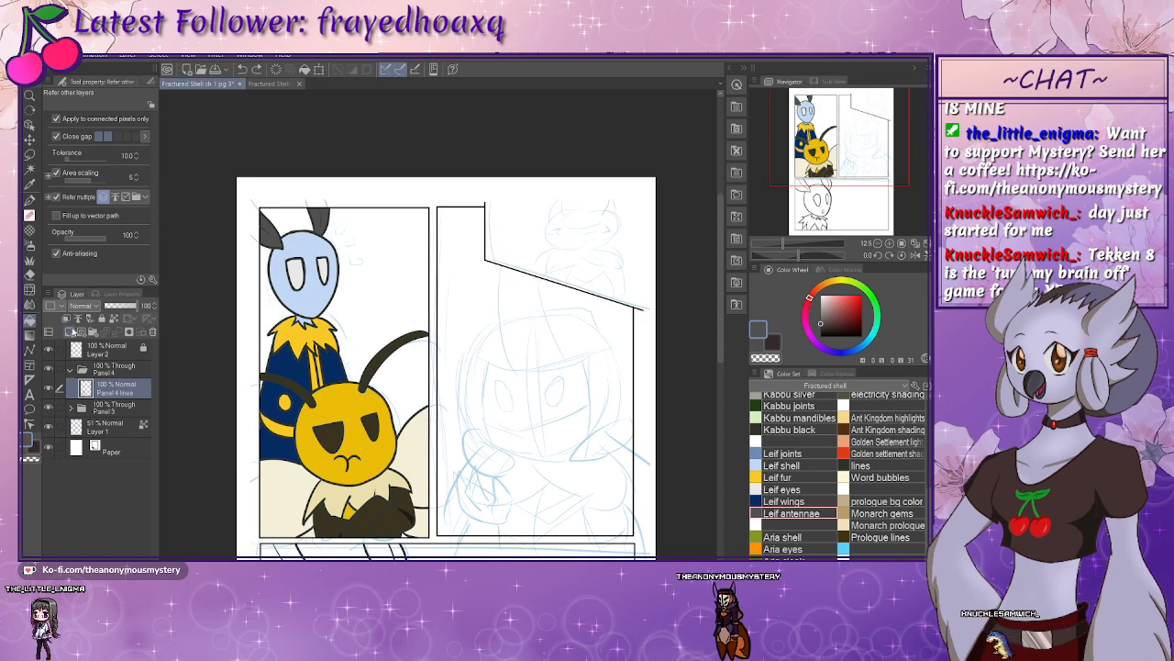
click(73, 331)
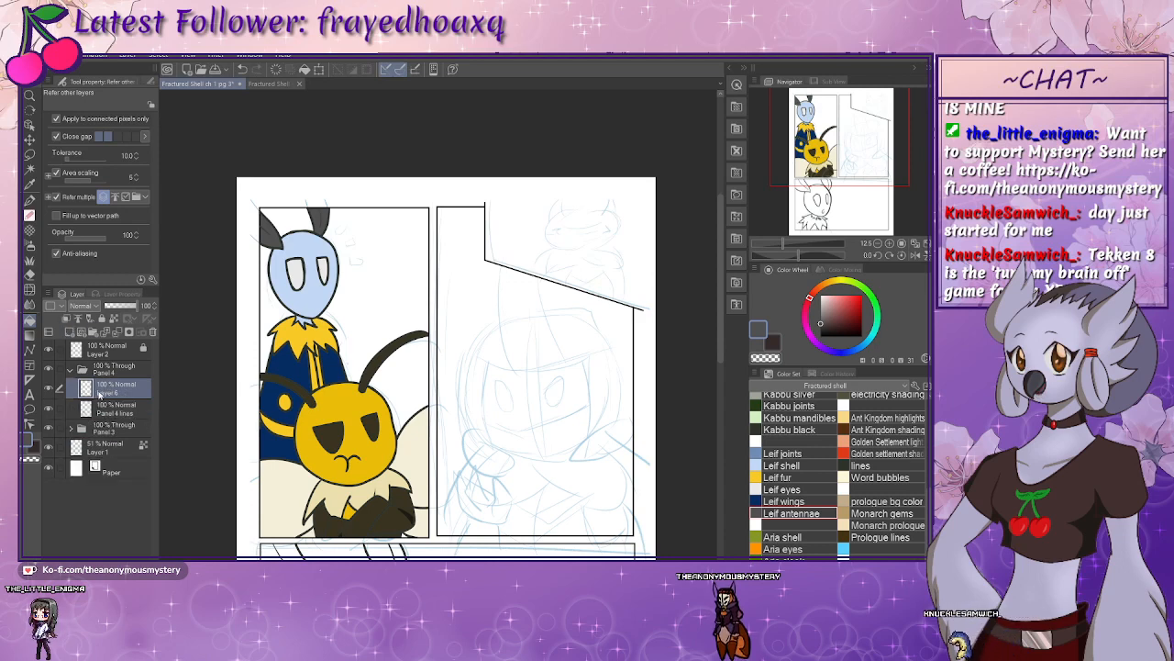
drag(93, 415, 88, 419)
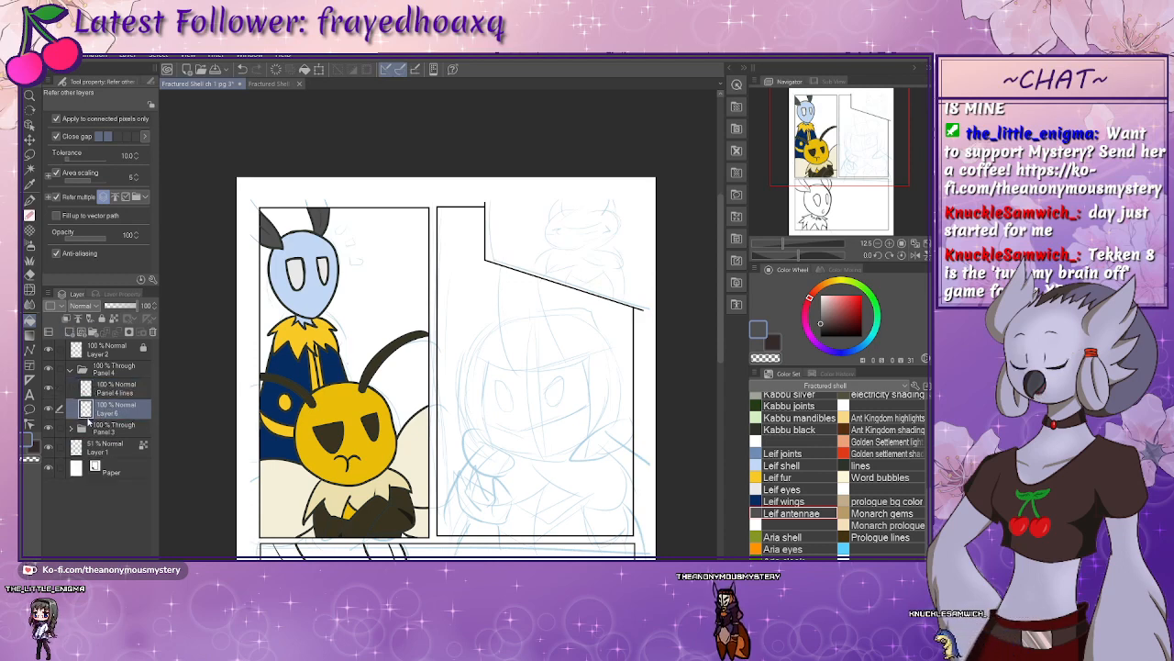
click(73, 370)
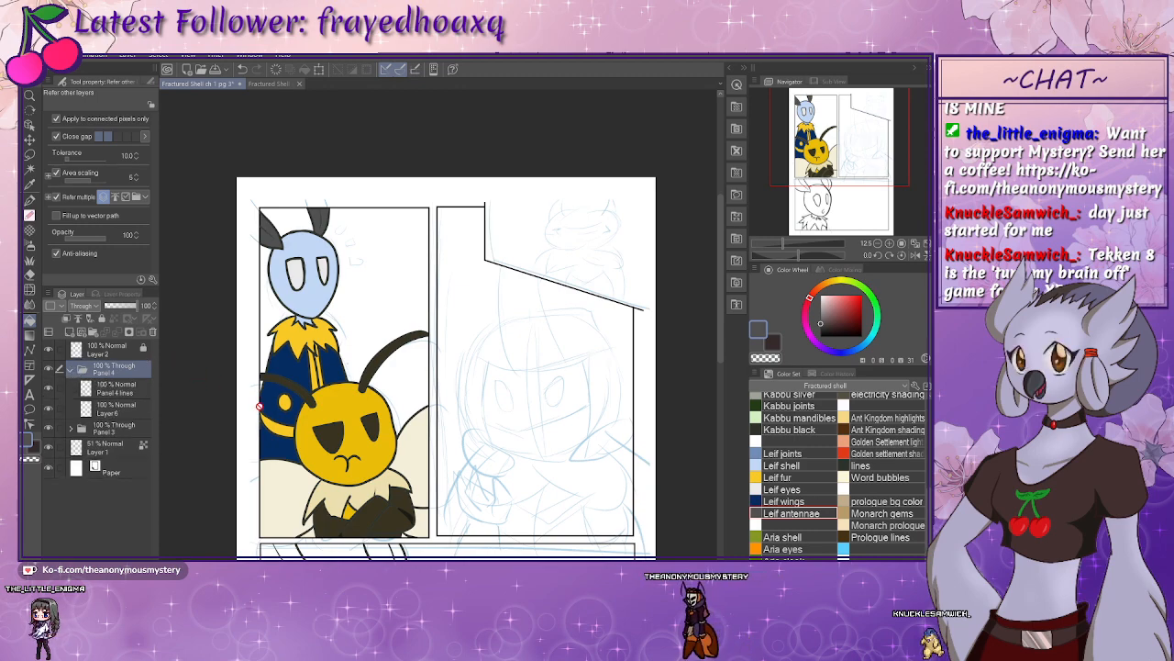
- On Layer 6, hide the Layer 1 sketch and fill the Panel 4 character's head and neck with Leif shell
scroll(259, 406, down, 5)
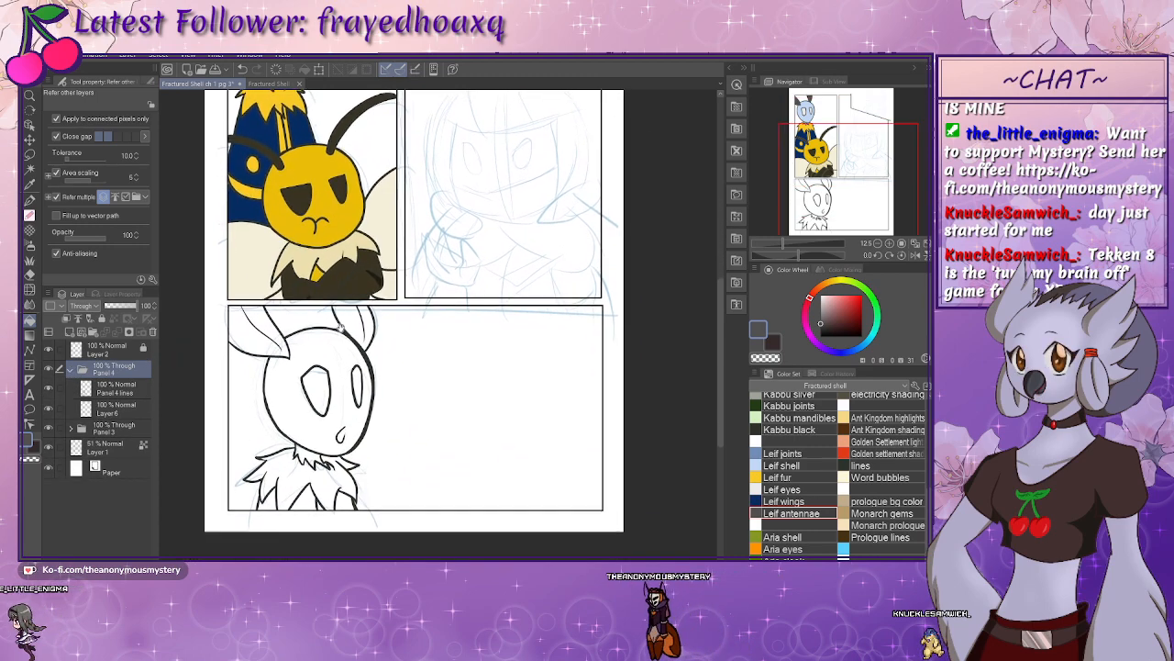
click(98, 407)
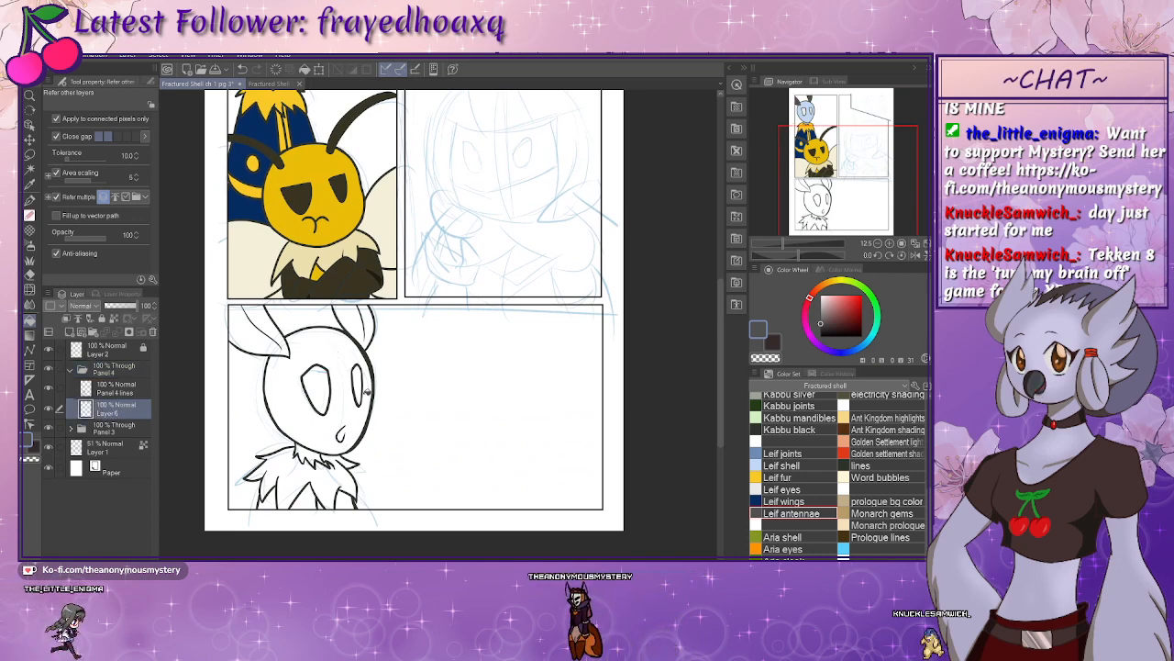
click(786, 465)
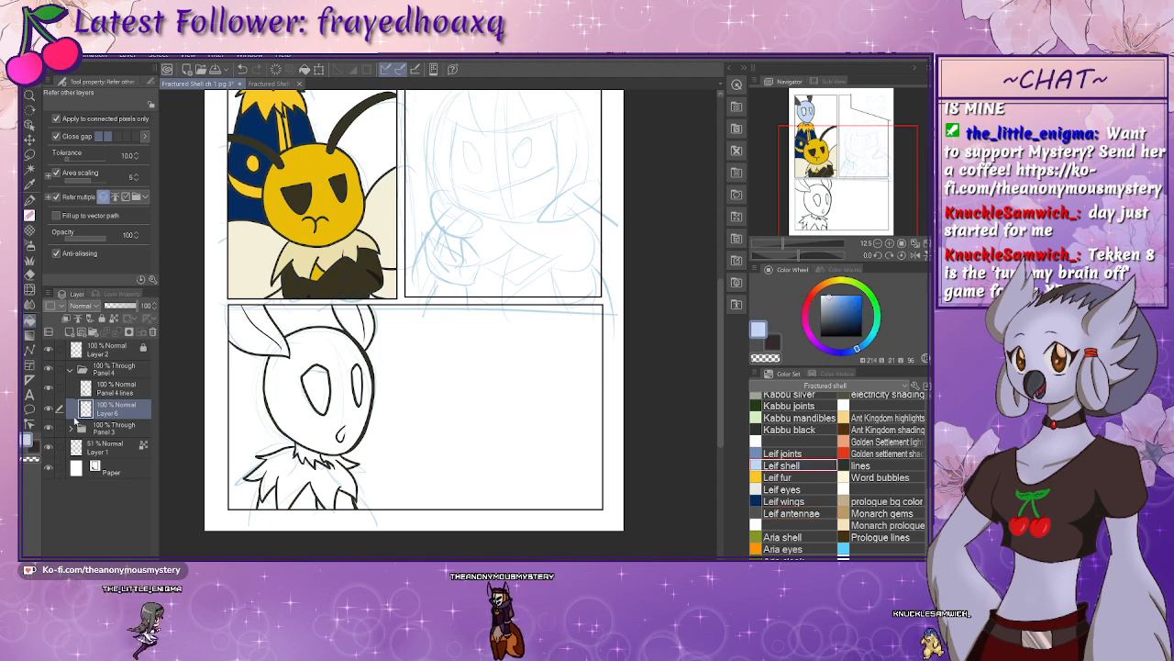
click(48, 447)
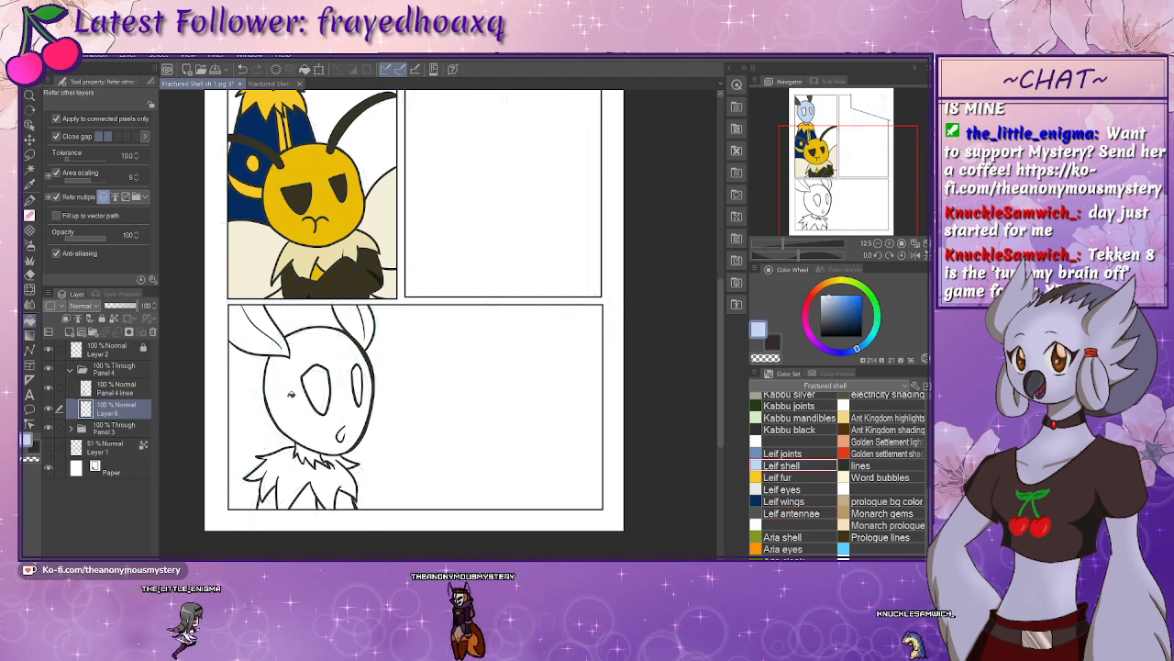
click(292, 394)
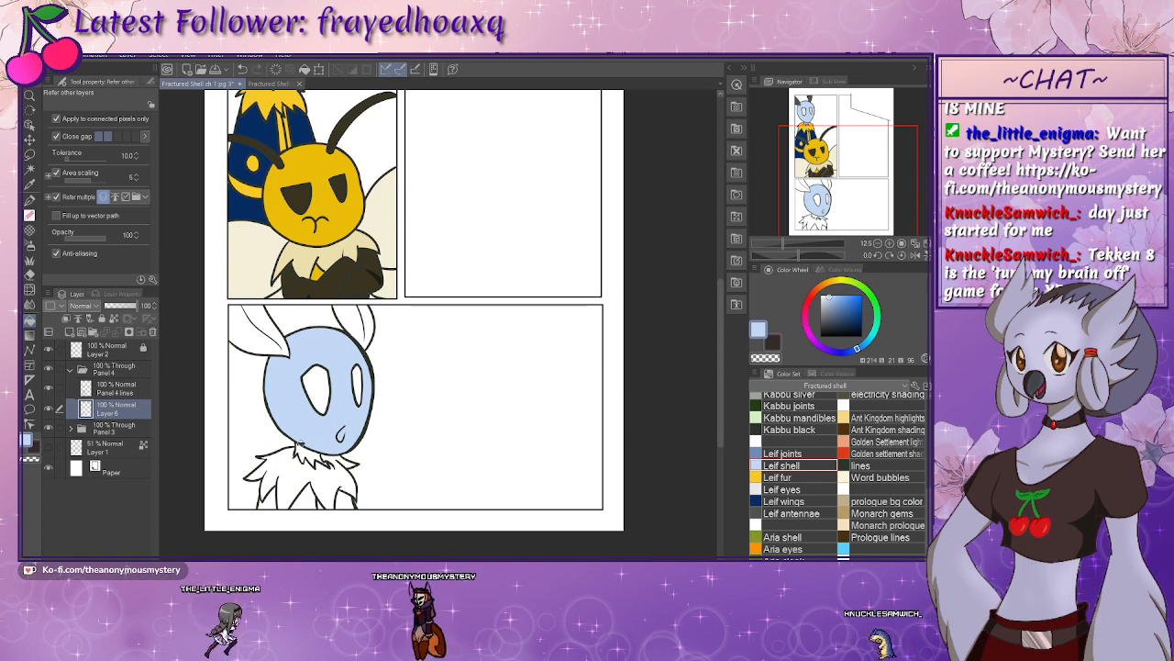
click(309, 450)
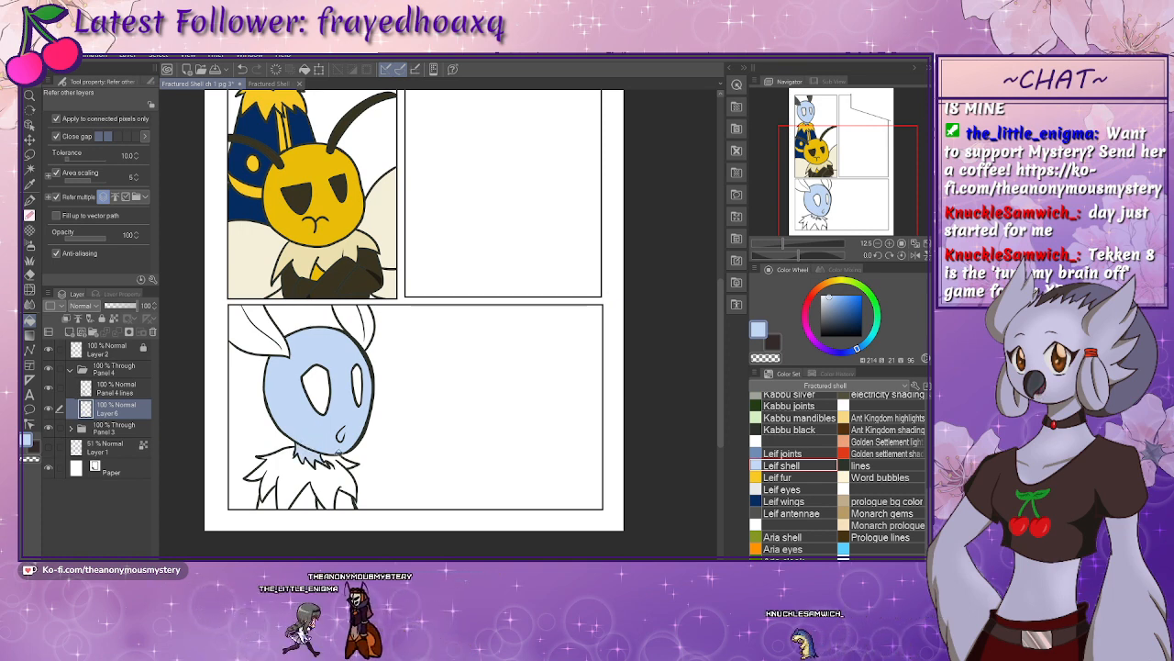
- Flat-colour the Panel 4 character with Leif antennae, Leif eyes, Leif fur on the collar and Leif wings below it
click(795, 513)
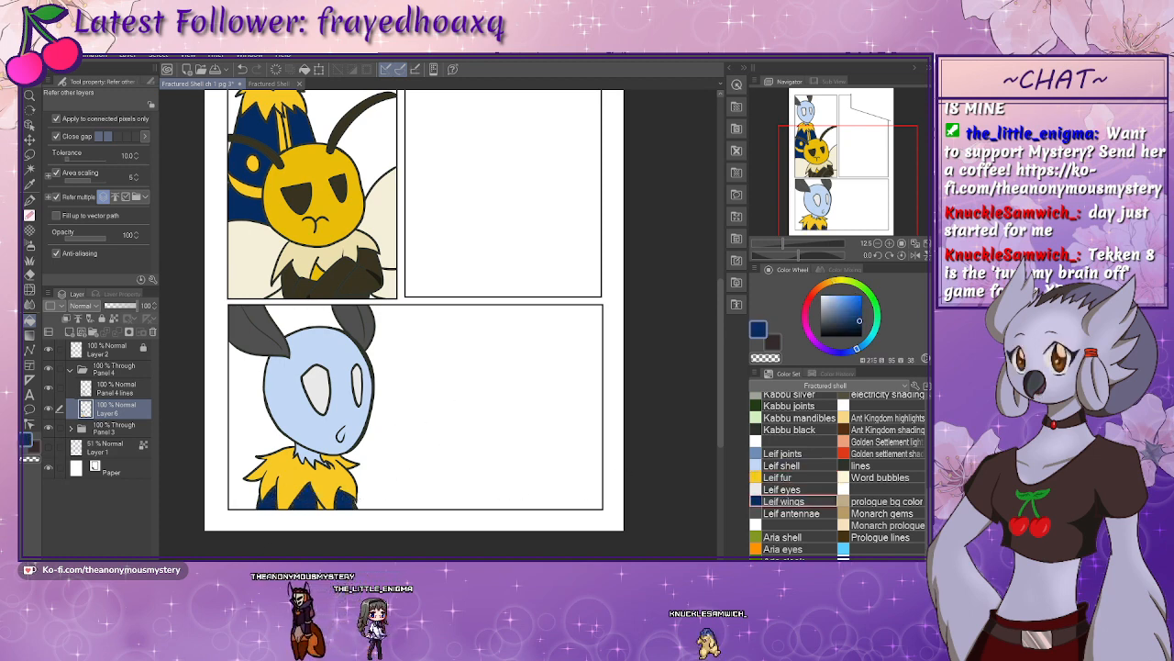
key(asciicircum)
key(minus)
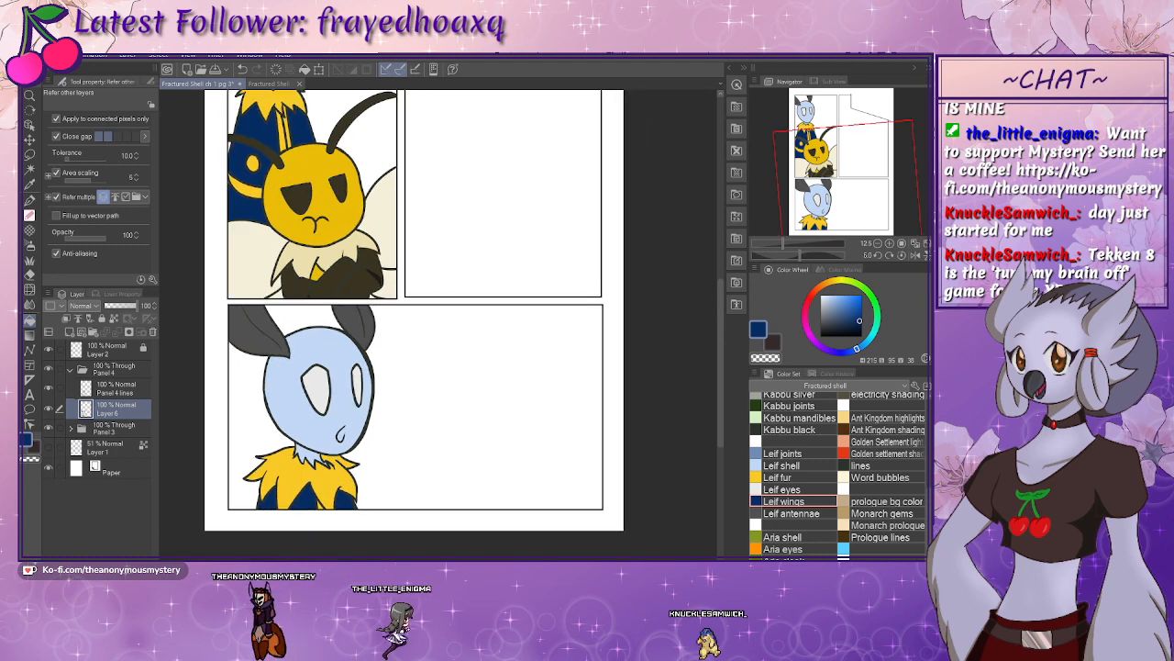
- Paint the inside of the Panel 4 character's mouth with the eyes' off-white using the G-pen
key(ctrl+plus)
key(ctrl+plus)
key(ctrl+plus)
drag(367, 440, 484, 302)
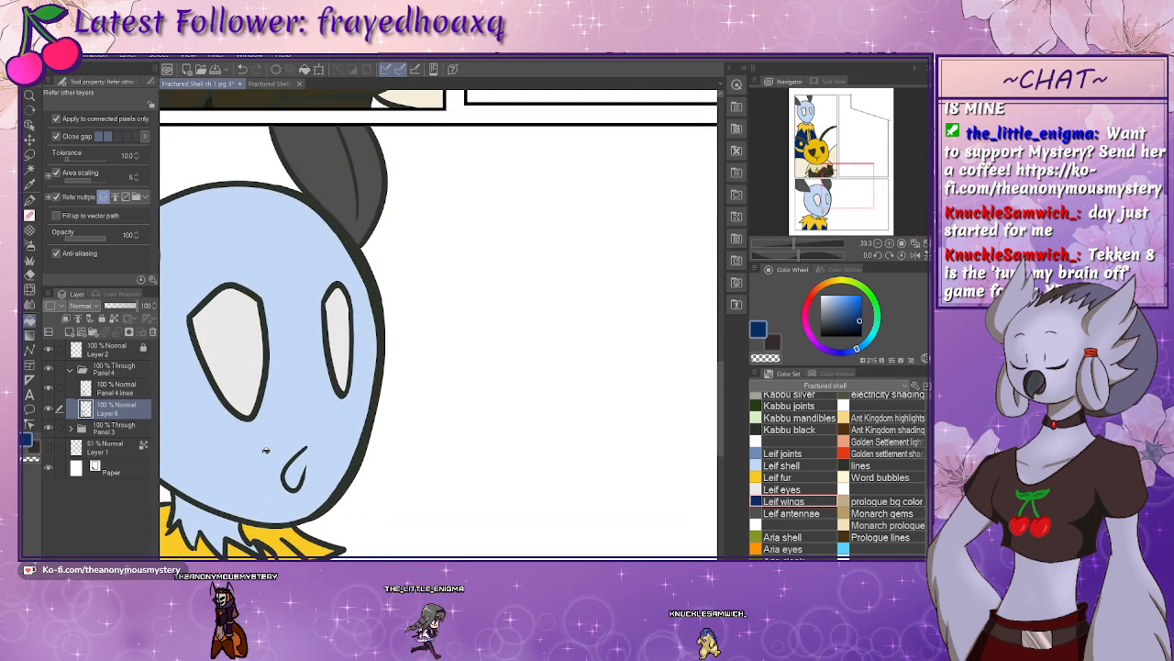
key(ctrl+plus)
drag(226, 436, 348, 370)
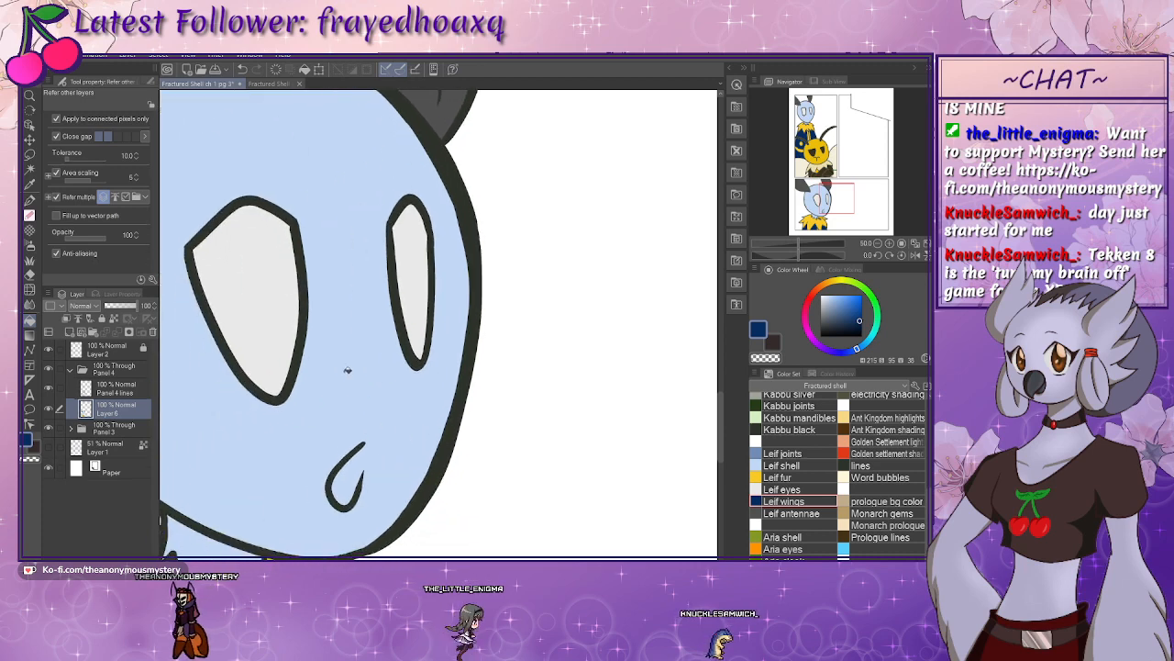
alt+click(283, 326)
drag(349, 437, 341, 386)
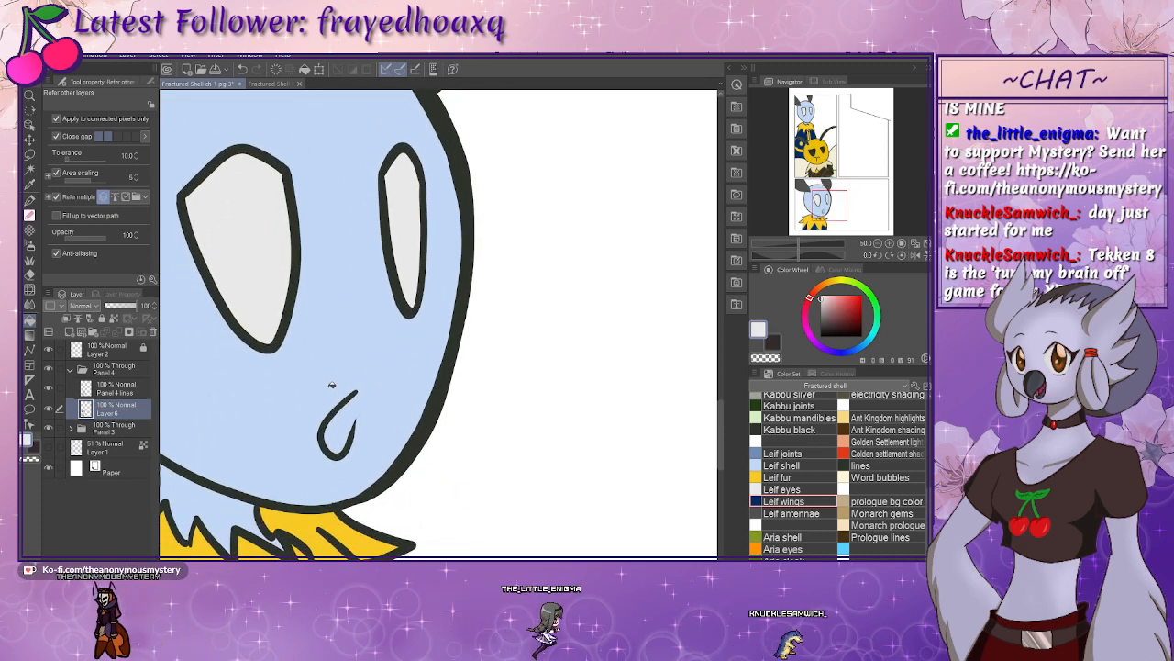
key(p)
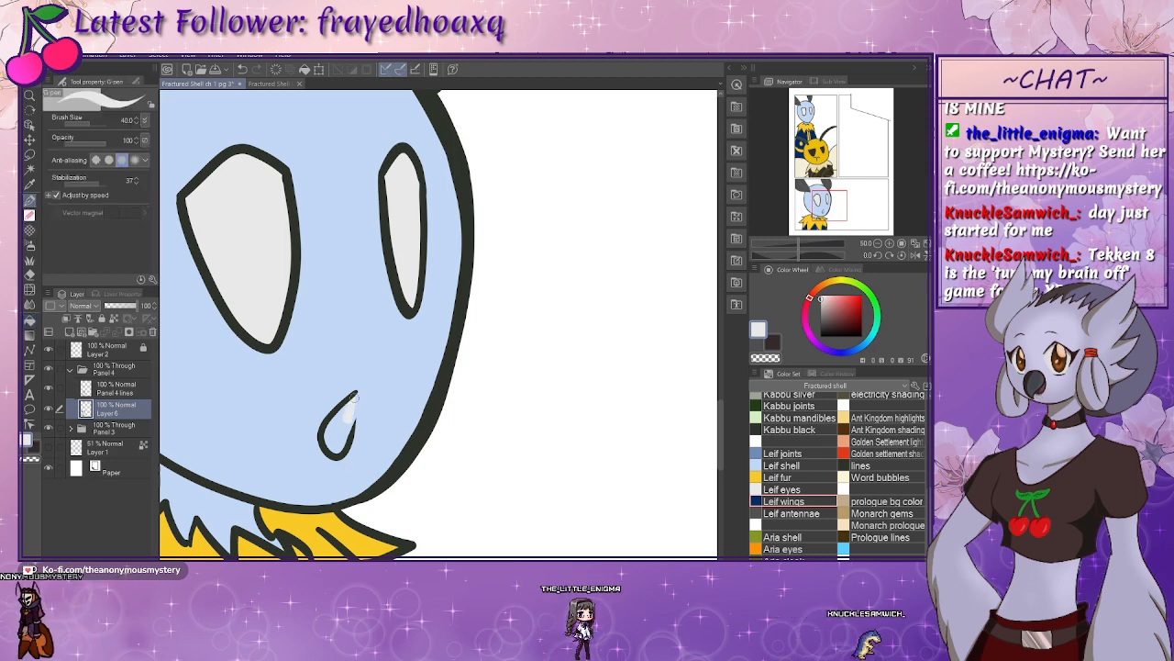
drag(344, 446, 336, 452)
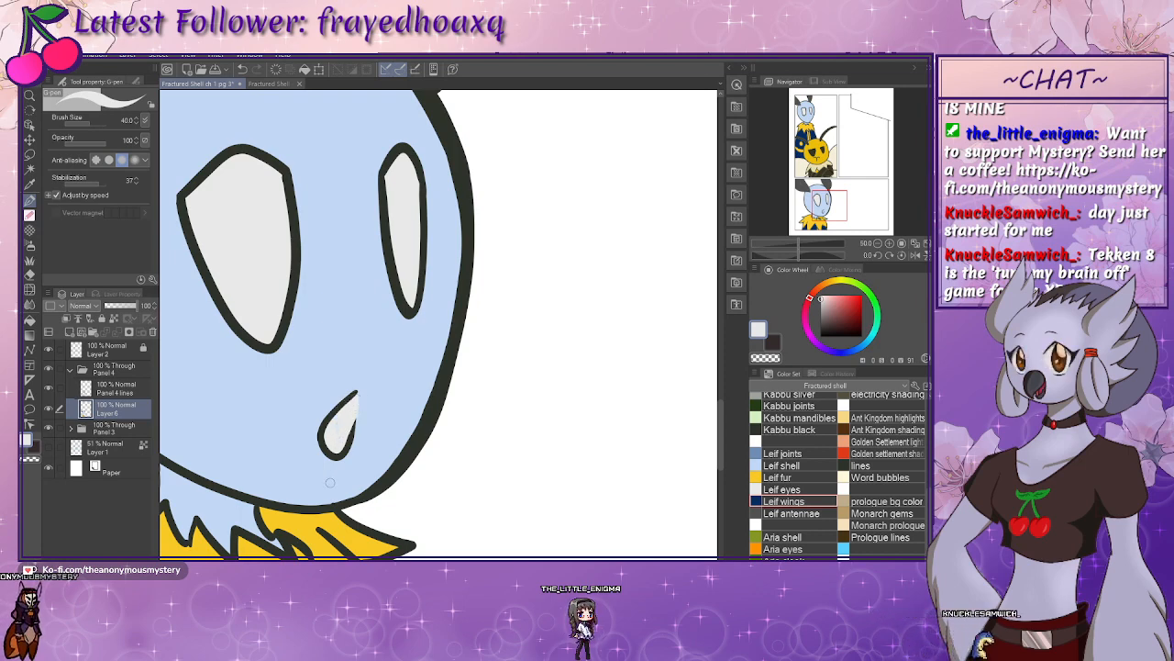
- Clean up the open edge of the mouth by painting over the spill with the face's light blue
mouse_move(345, 391)
mouse_down()
mouse_move(363, 467)
mouse_move(430, 409)
mouse_move(429, 384)
mouse_move(410, 388)
mouse_move(300, 287)
mouse_move(314, 366)
mouse_move(345, 386)
mouse_up()
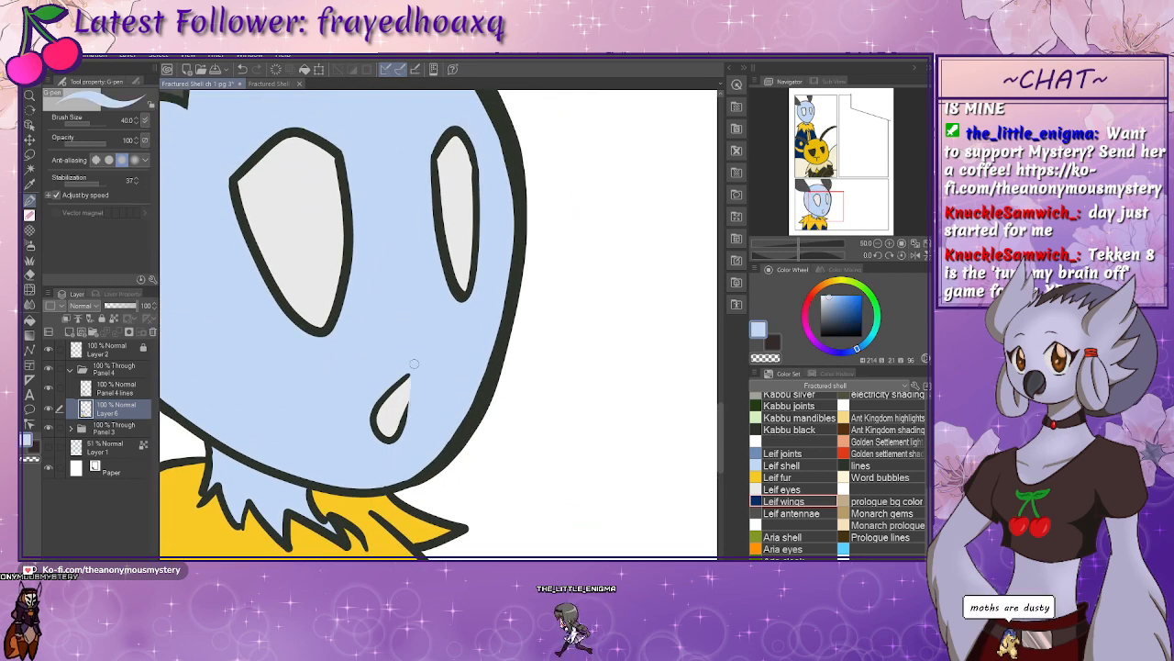
drag(414, 364, 400, 447)
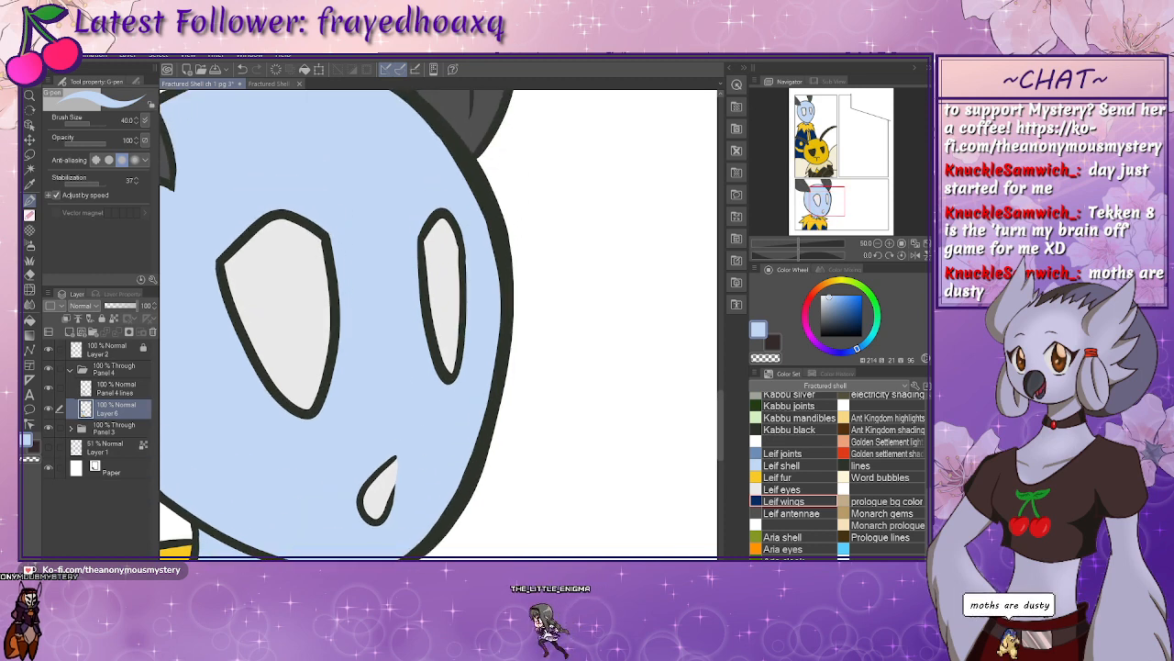
scroll(290, 390, down, 4)
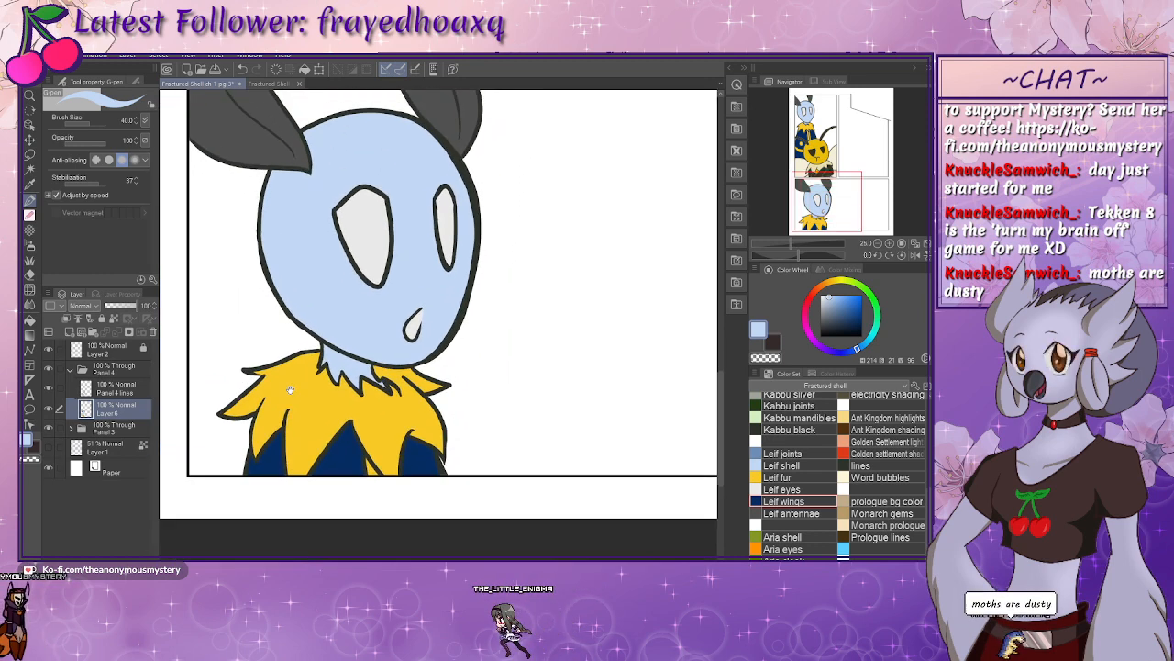
- Examine the flat colours of the characters in Panels 3 and 4 across the page
drag(290, 390, 278, 420)
mouse_move(355, 283)
mouse_down()
mouse_move(313, 383)
mouse_move(310, 448)
mouse_up()
drag(323, 355, 302, 556)
drag(307, 314, 334, 509)
drag(315, 404, 327, 496)
mouse_move(307, 390)
mouse_down()
mouse_move(328, 456)
mouse_move(349, 406)
mouse_move(300, 392)
mouse_up()
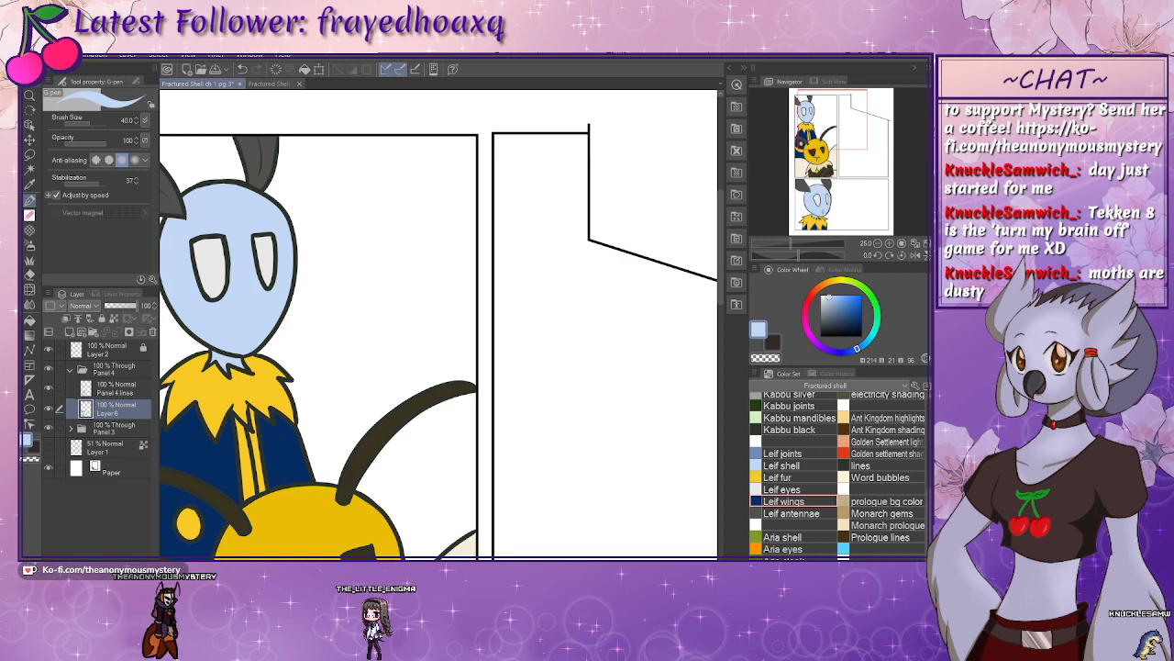
click(837, 243)
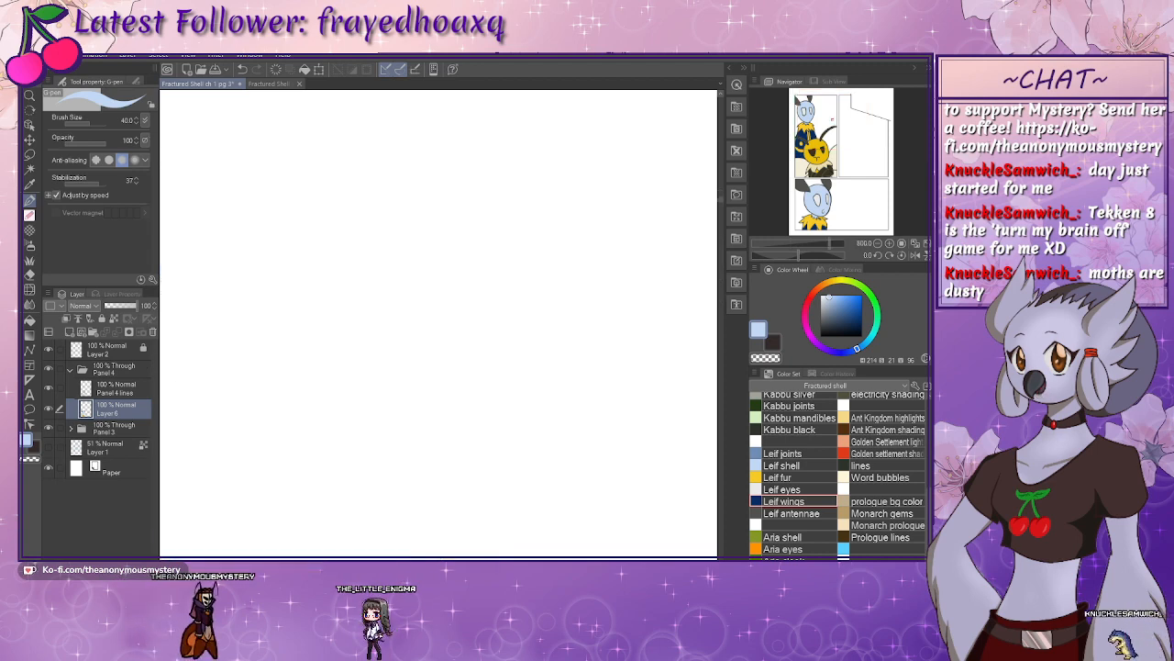
drag(831, 243, 783, 243)
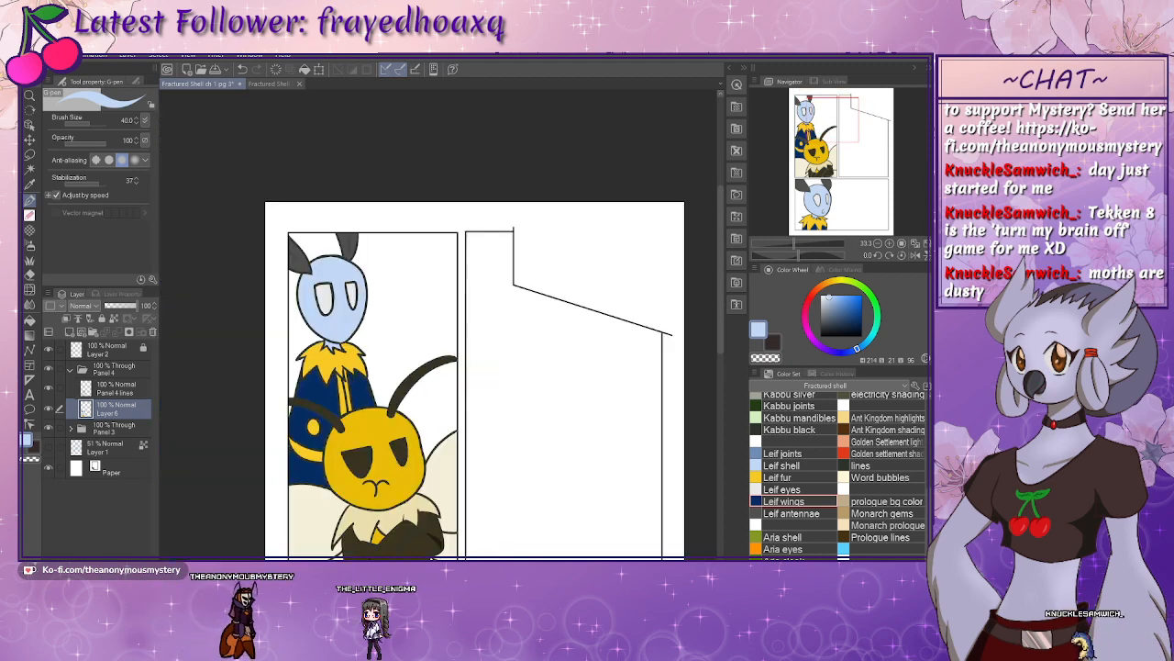
drag(333, 470, 341, 354)
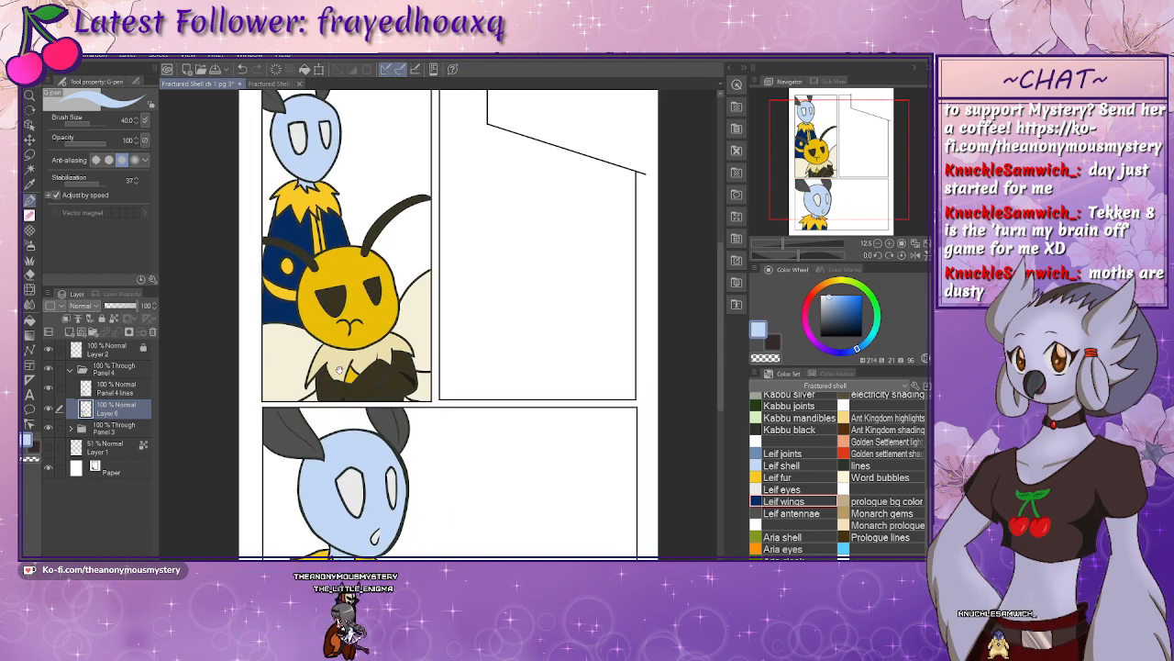
drag(483, 404, 284, 496)
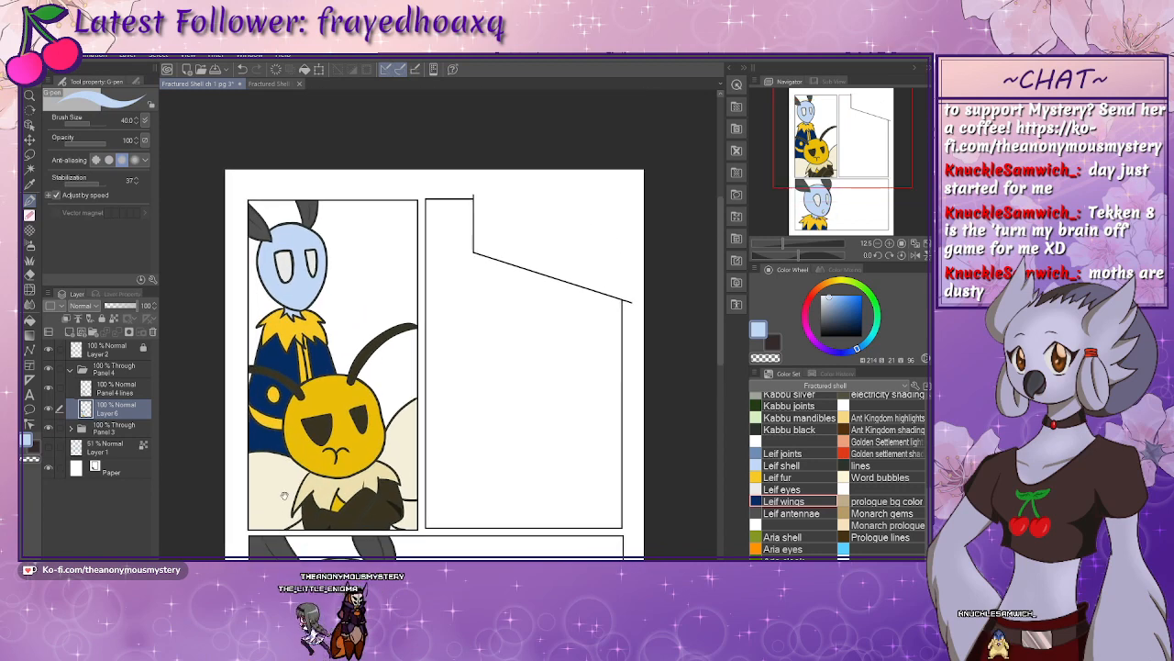
- Turn the Layer 1 sketch back on to reveal the small guide shapes beside Leif's head in Panel 3
click(49, 445)
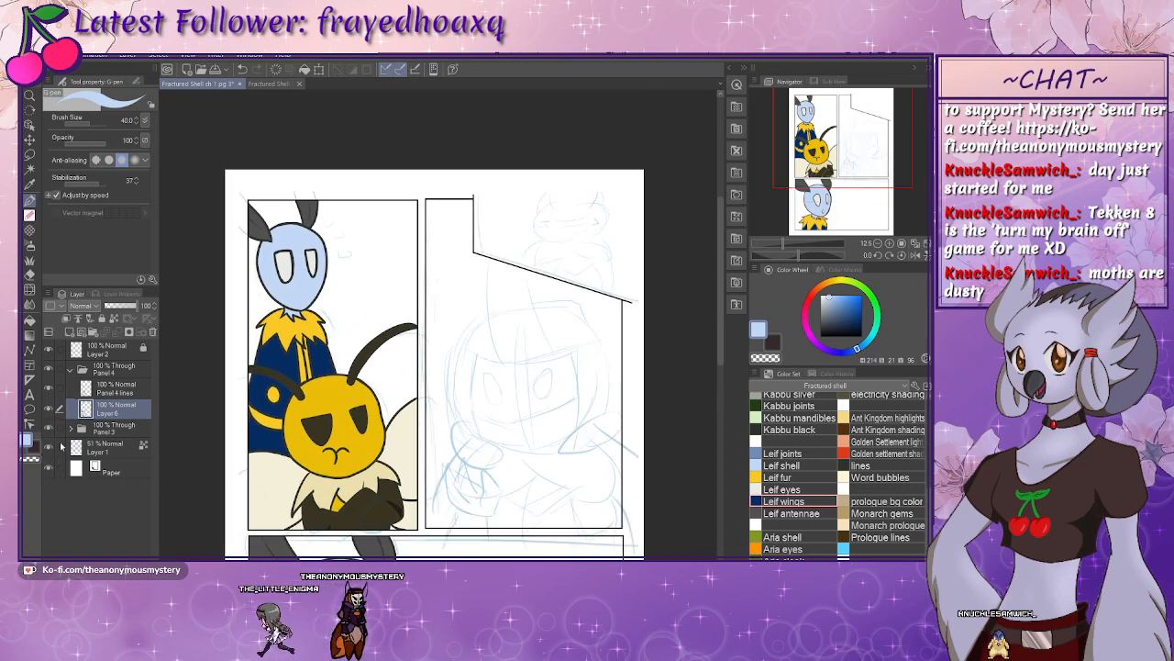
drag(308, 293, 312, 346)
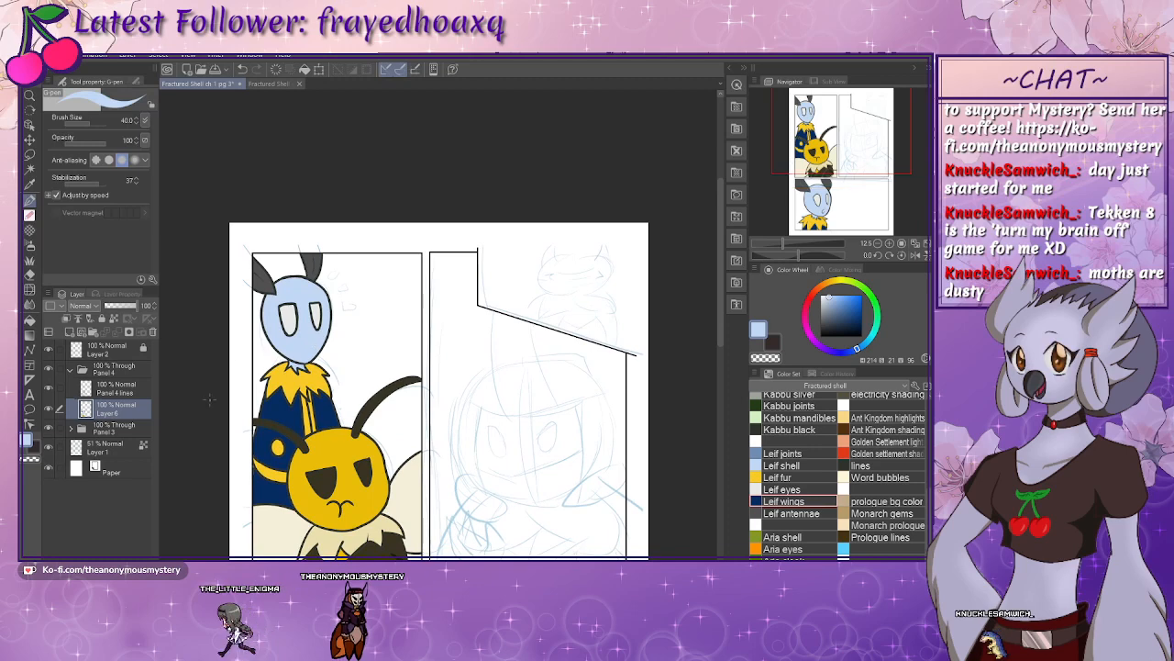
scroll(438, 327, up, 3)
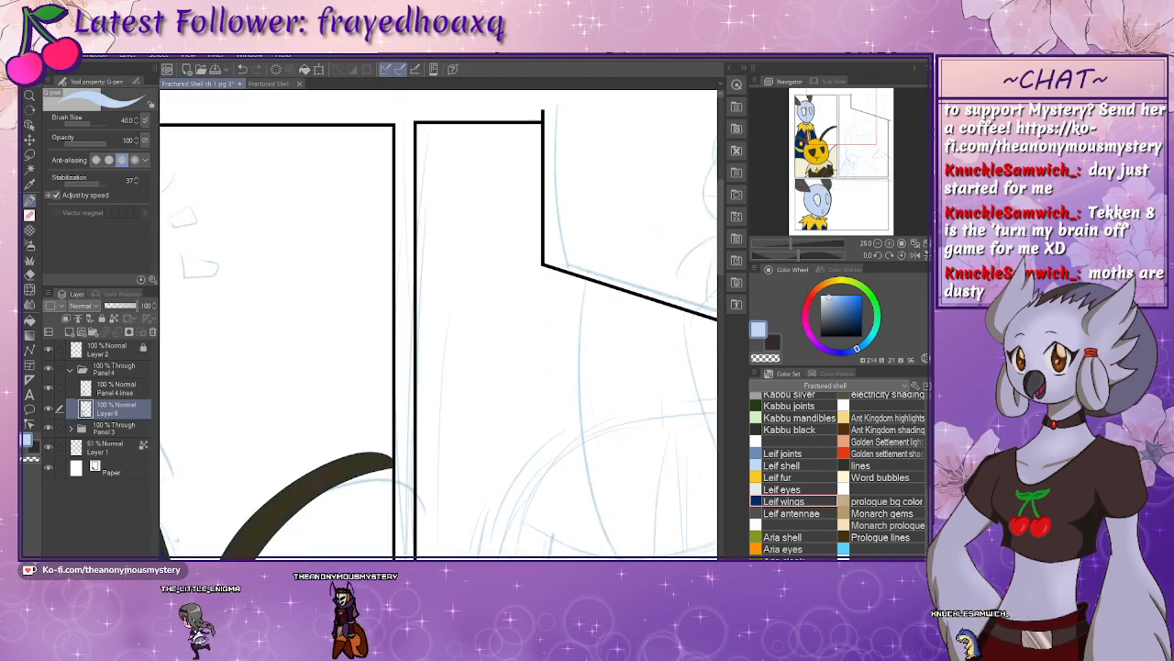
drag(233, 398, 312, 495)
scroll(312, 494, up, 1)
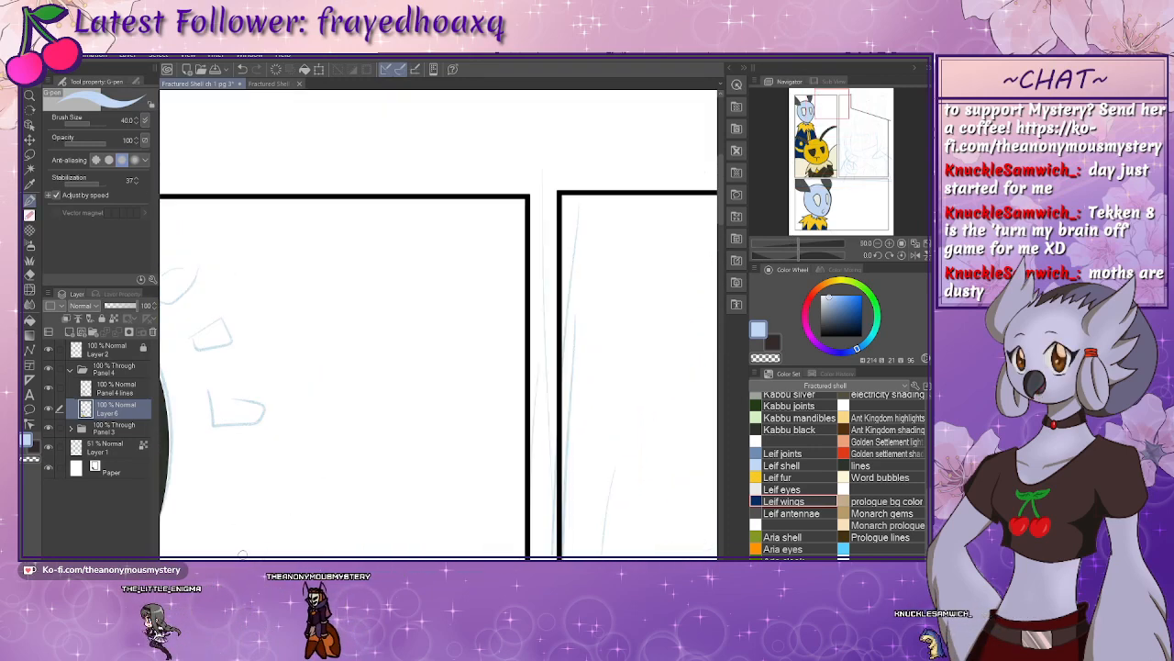
key(minus)
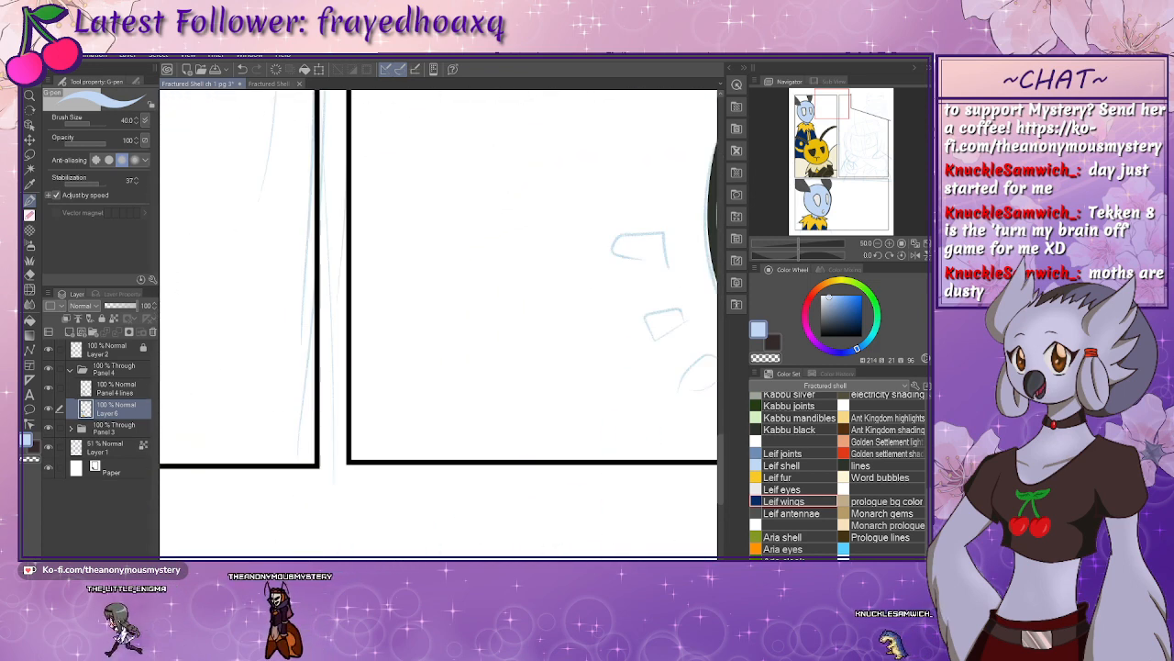
drag(461, 386, 142, 450)
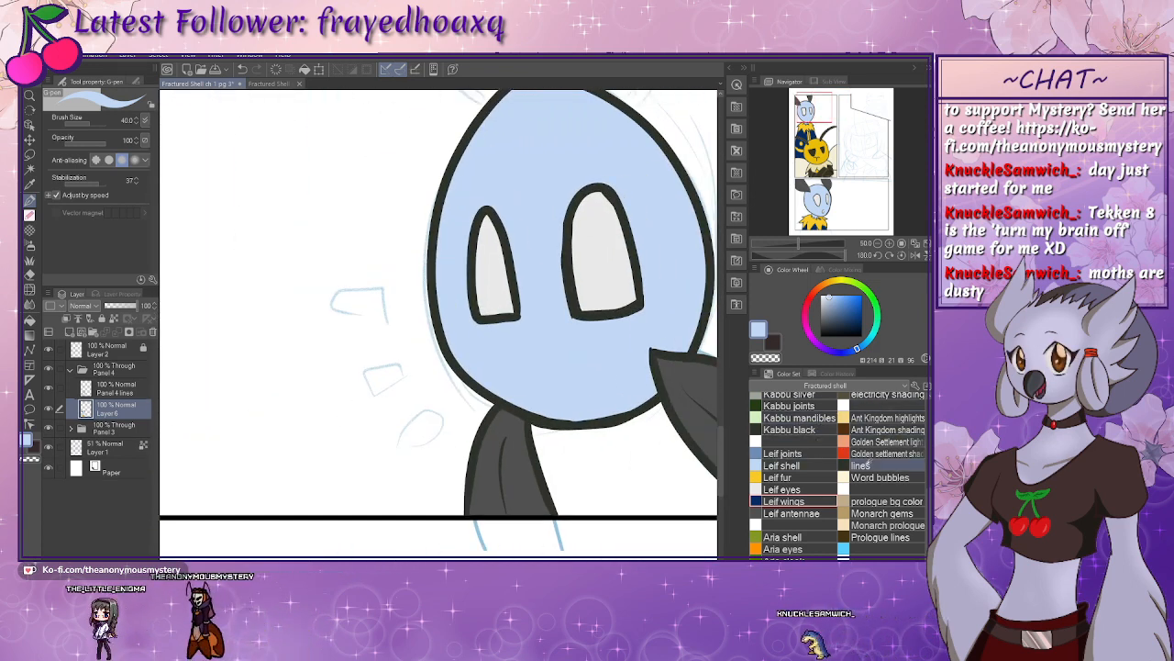
- Choose the lines colour and rename Layer 3 in the Panel 3 folder as "Panel 3 leif lines"
click(876, 465)
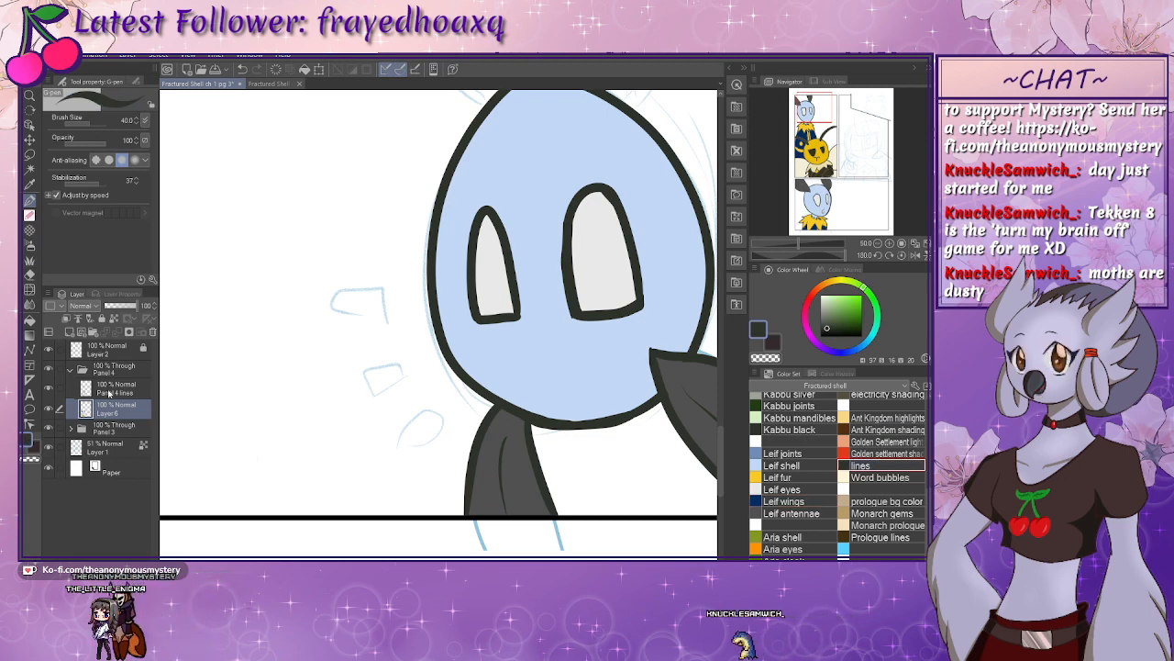
click(110, 393)
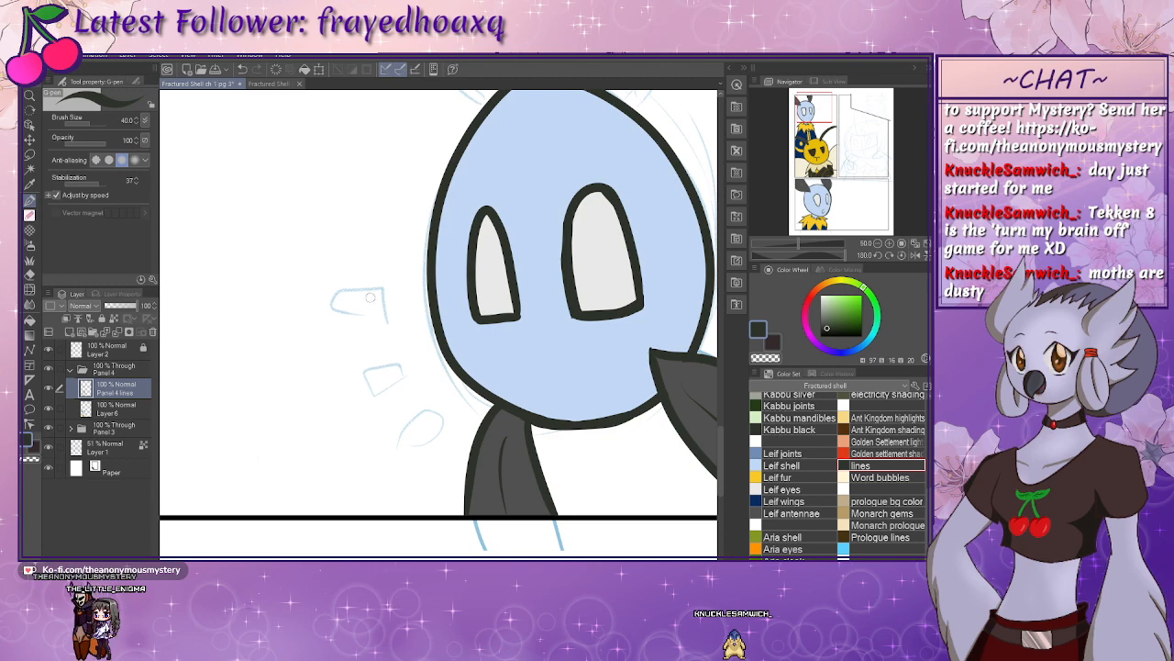
click(71, 369)
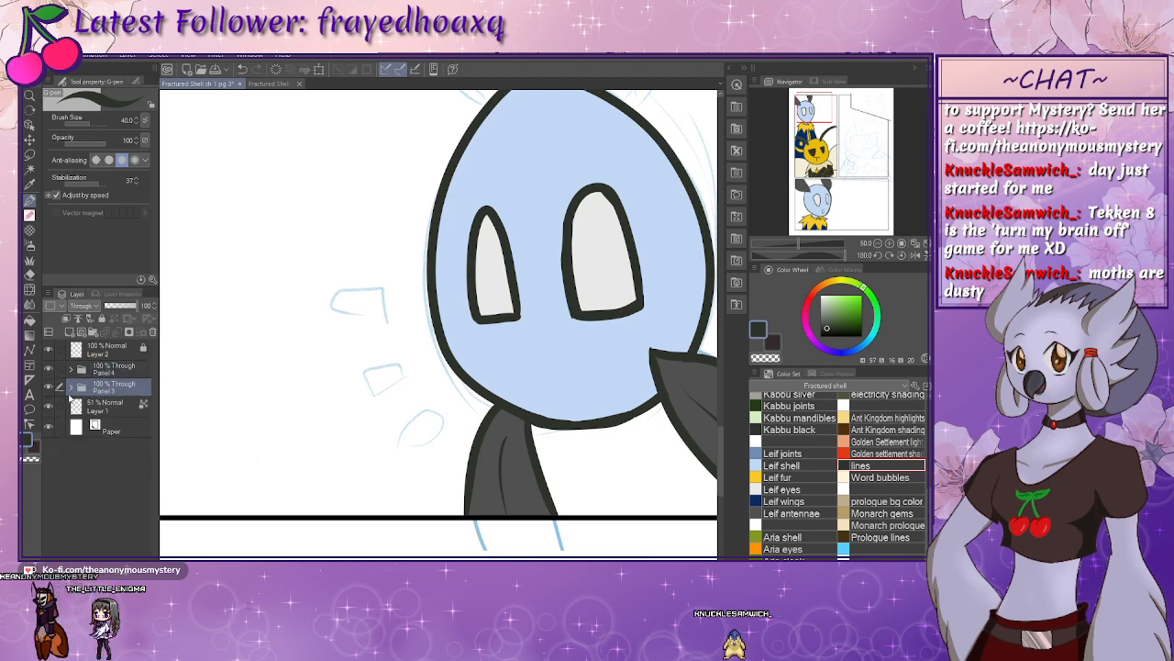
click(70, 388)
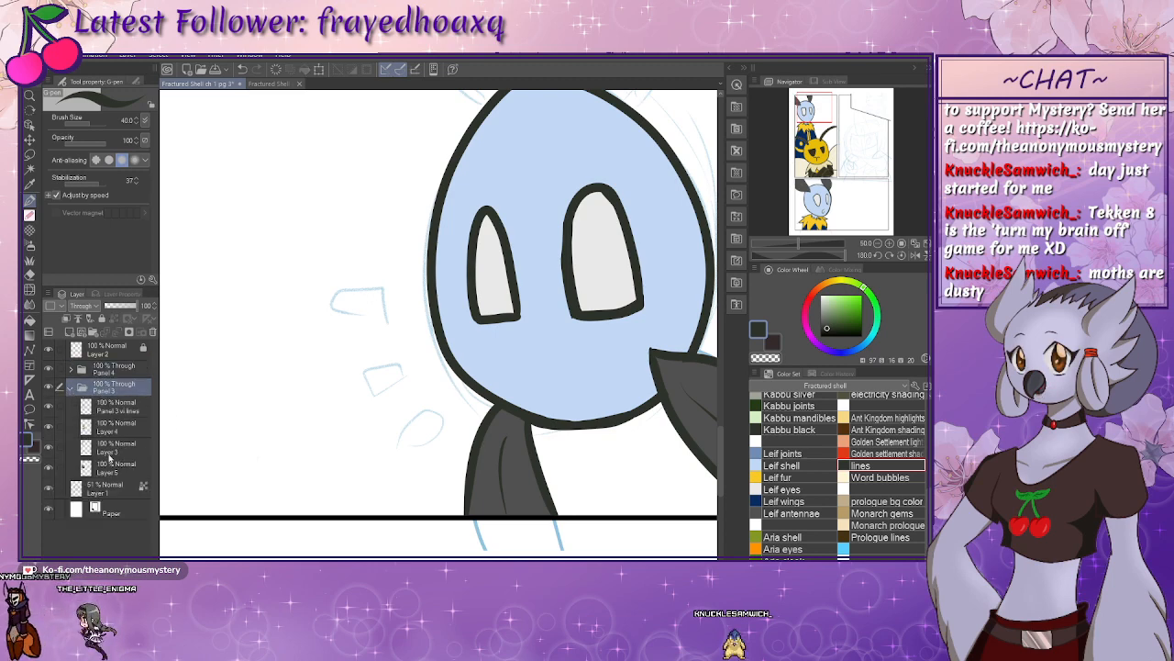
click(109, 450)
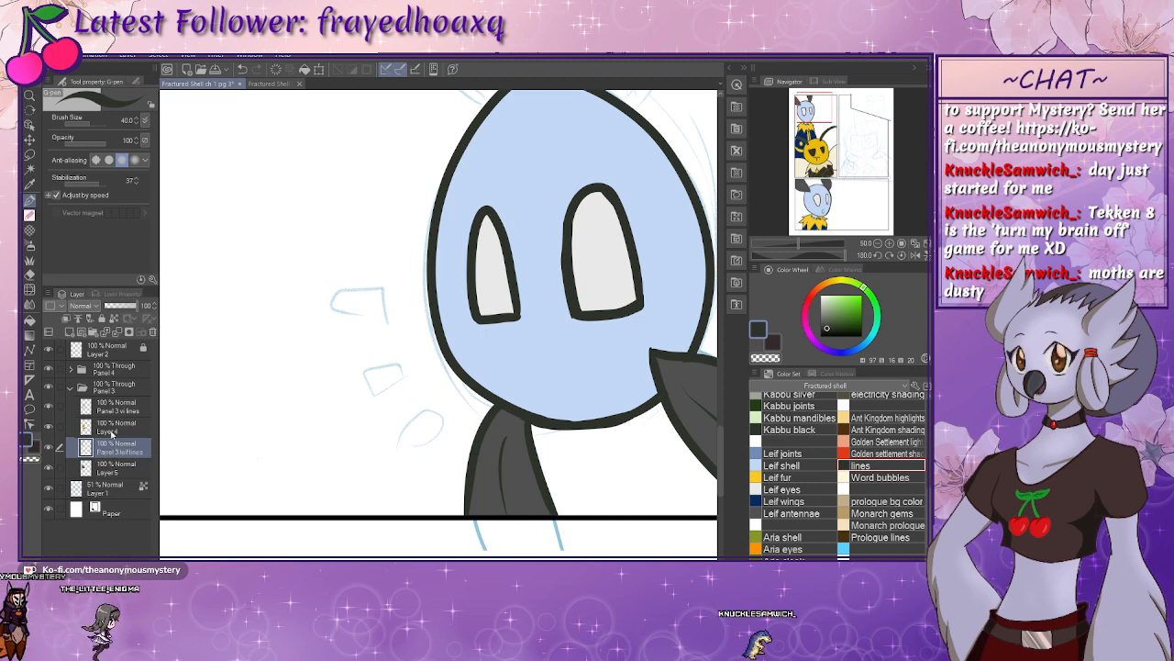
- Rename Layer 4 in the Panel 3 folder as "Vi colors"
click(112, 431)
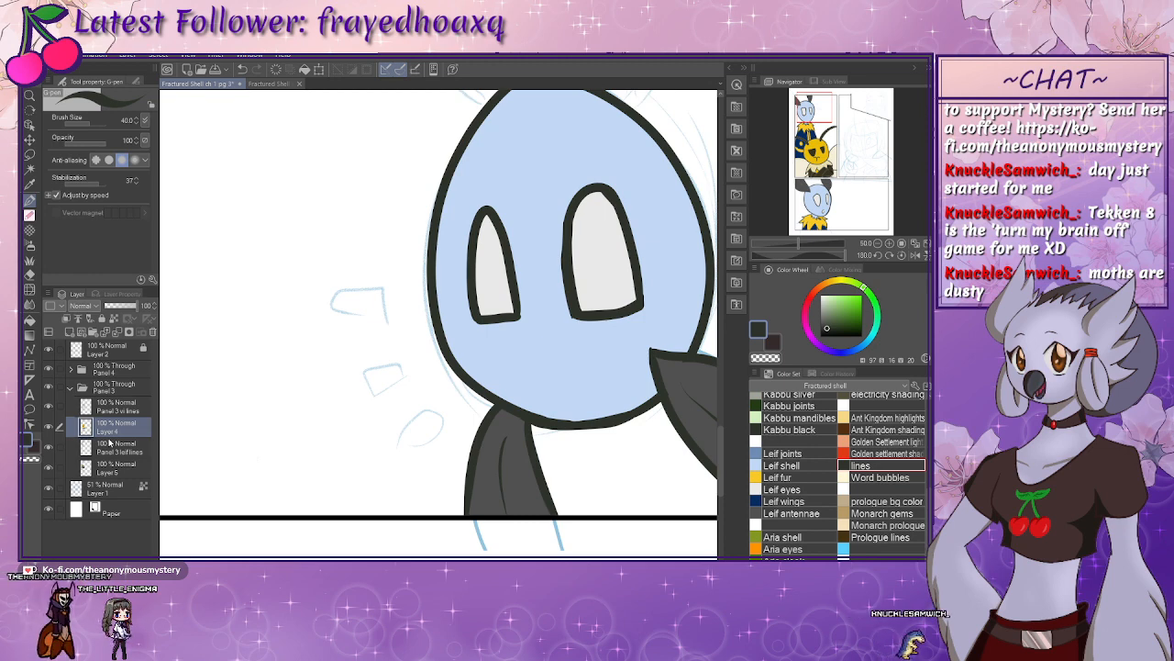
key(o)
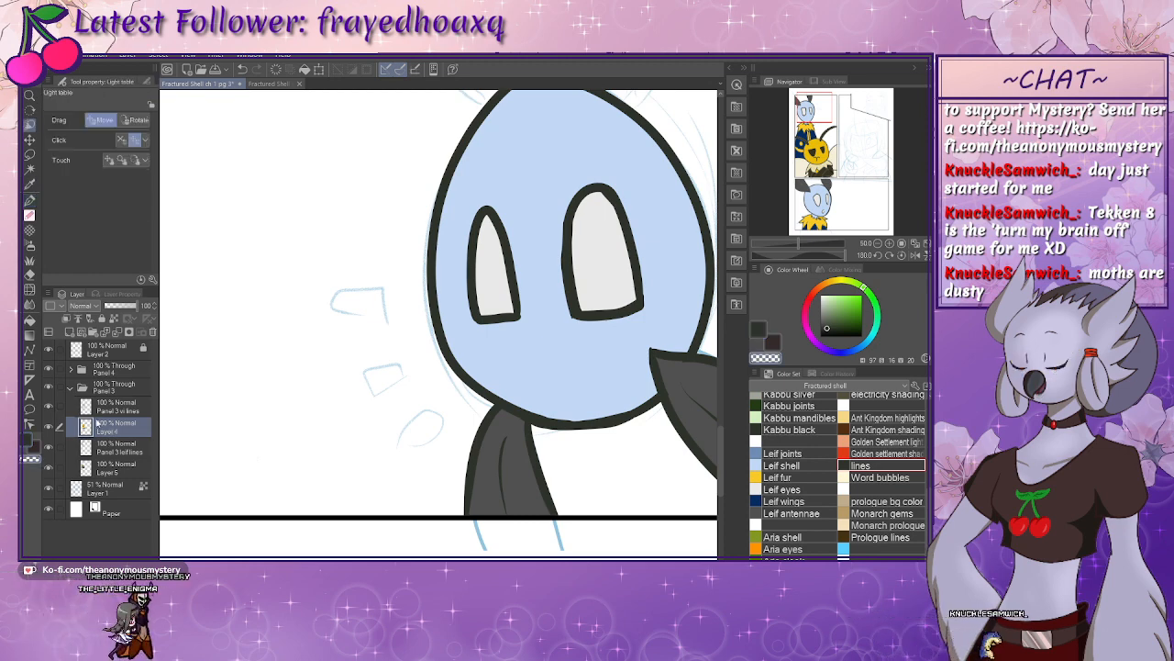
double_click(104, 429)
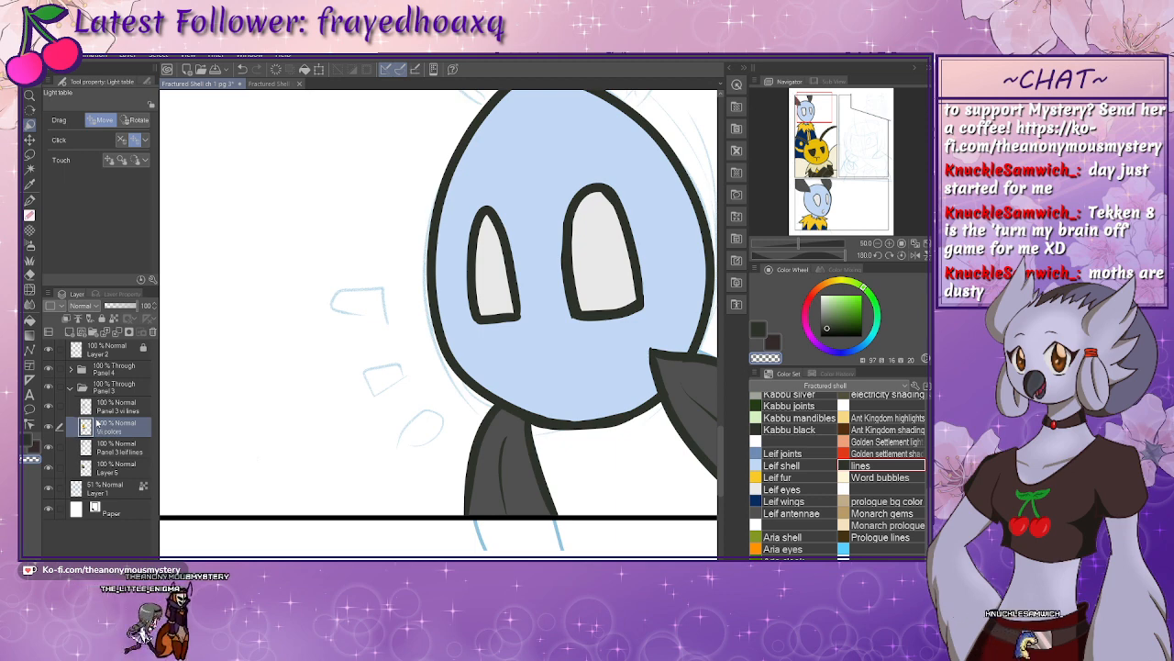
text(Vi colors)
key(Return)
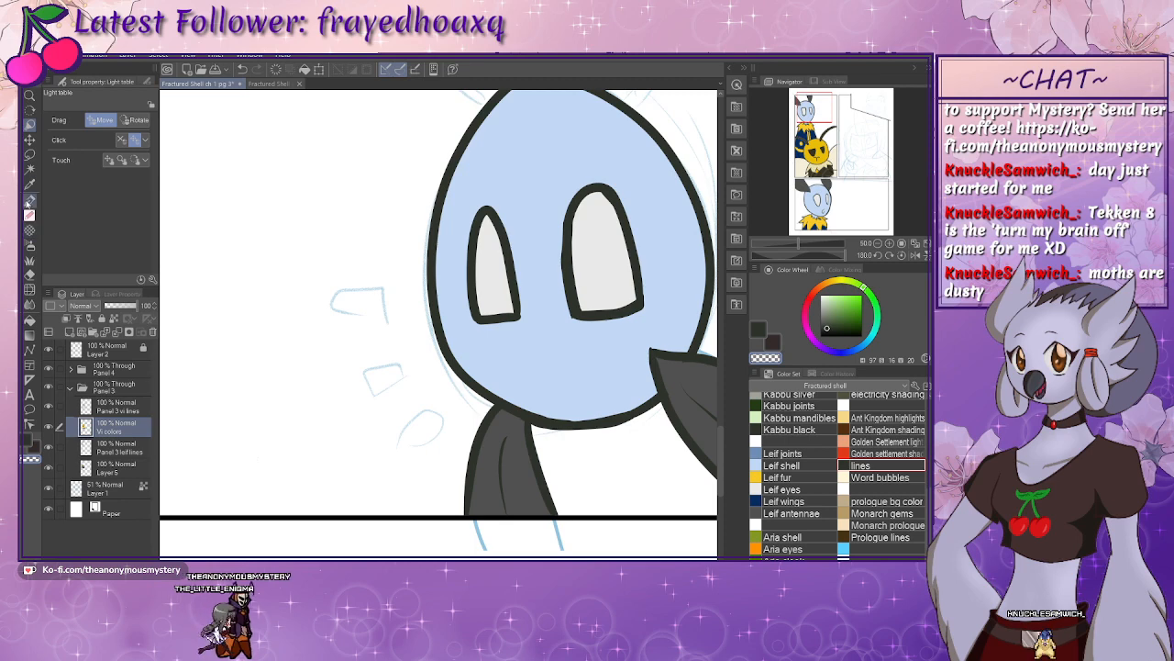
- Rename Layer 5 in the Panel 3 folder as "leif colors" and the blue sketch's Layer 1 as "sketch"
click(29, 199)
click(112, 473)
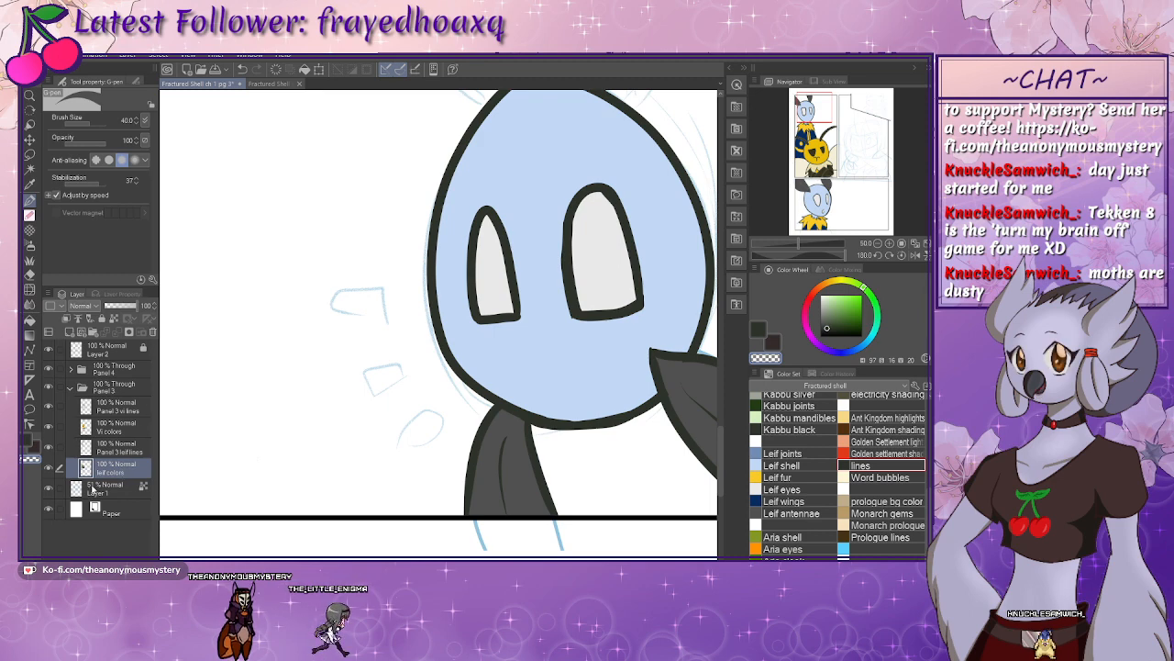
click(138, 487)
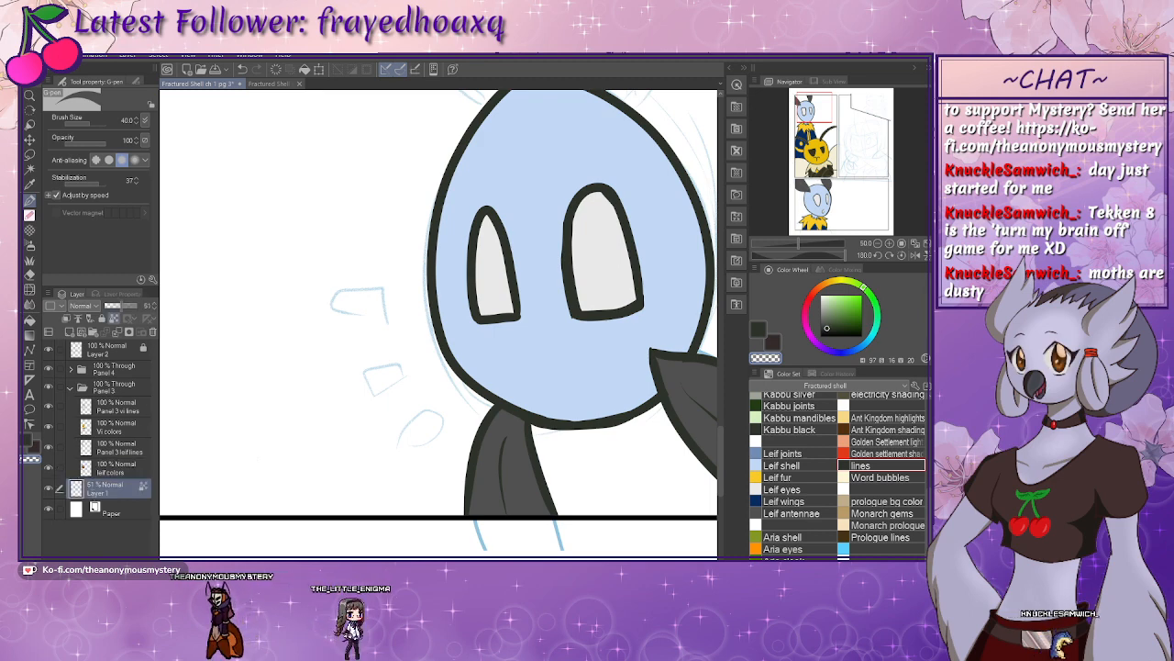
double_click(98, 493)
text(sketch)
key(Return)
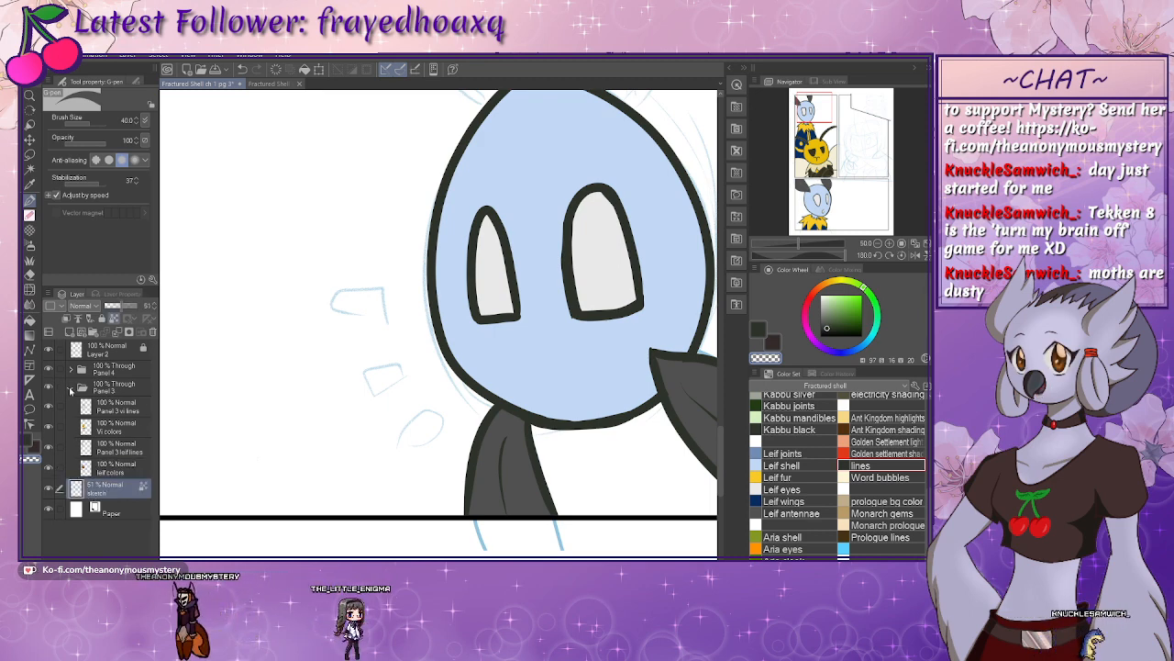
- Rename Layer 6 in the Panel 4 folder as "leif colors"
click(70, 388)
click(78, 369)
click(71, 370)
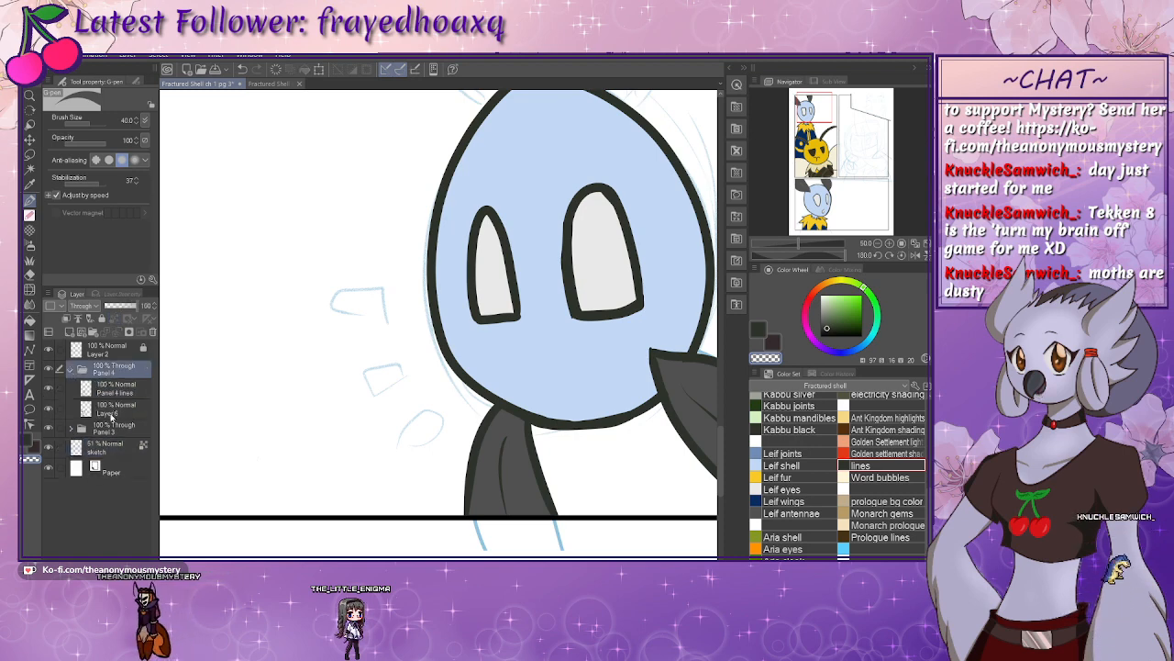
click(110, 412)
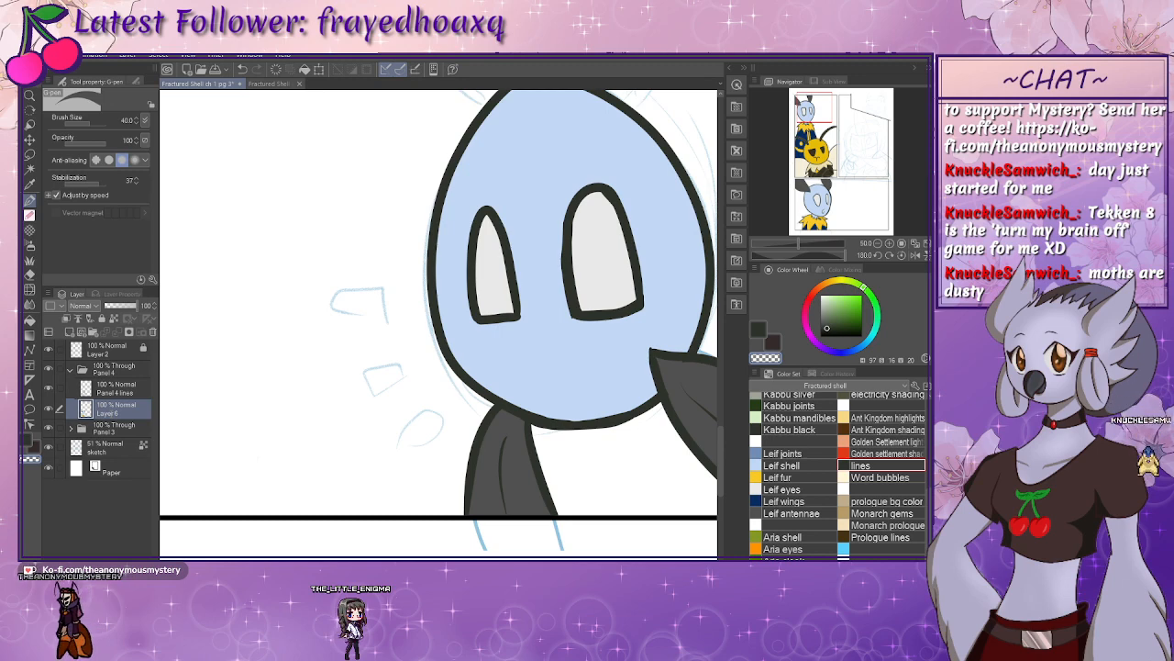
double_click(111, 413)
text(leif colors)
key(Return)
click(74, 372)
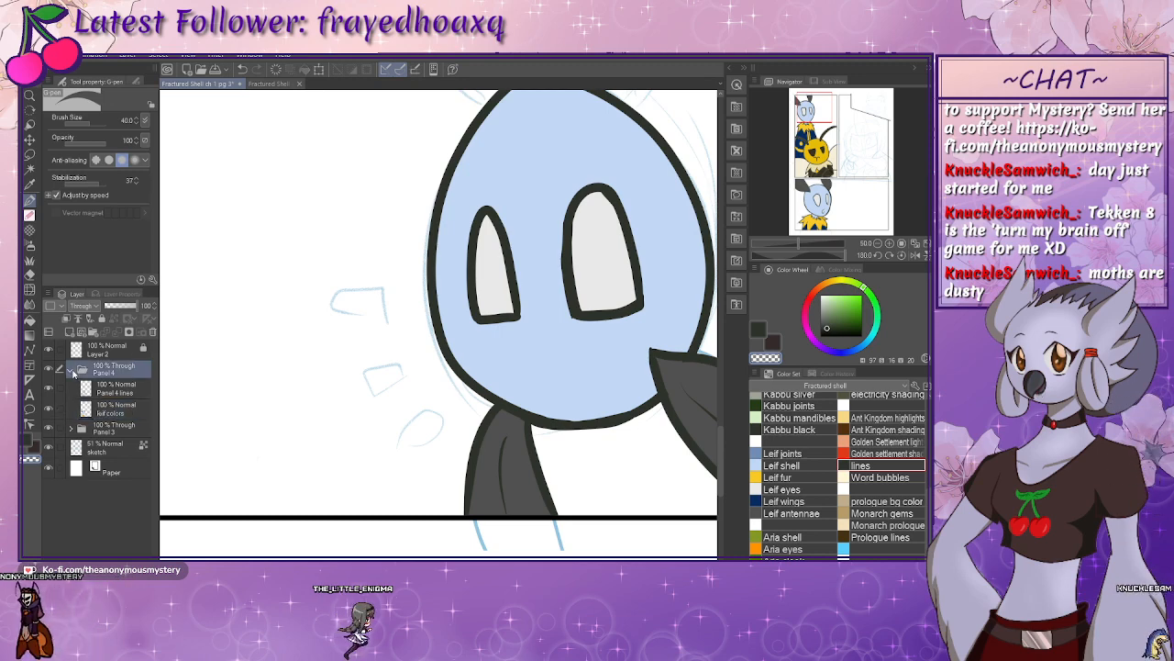
- Add a new layer inside the Panel 3 folder for the marks beside Leif's head
click(71, 370)
click(71, 388)
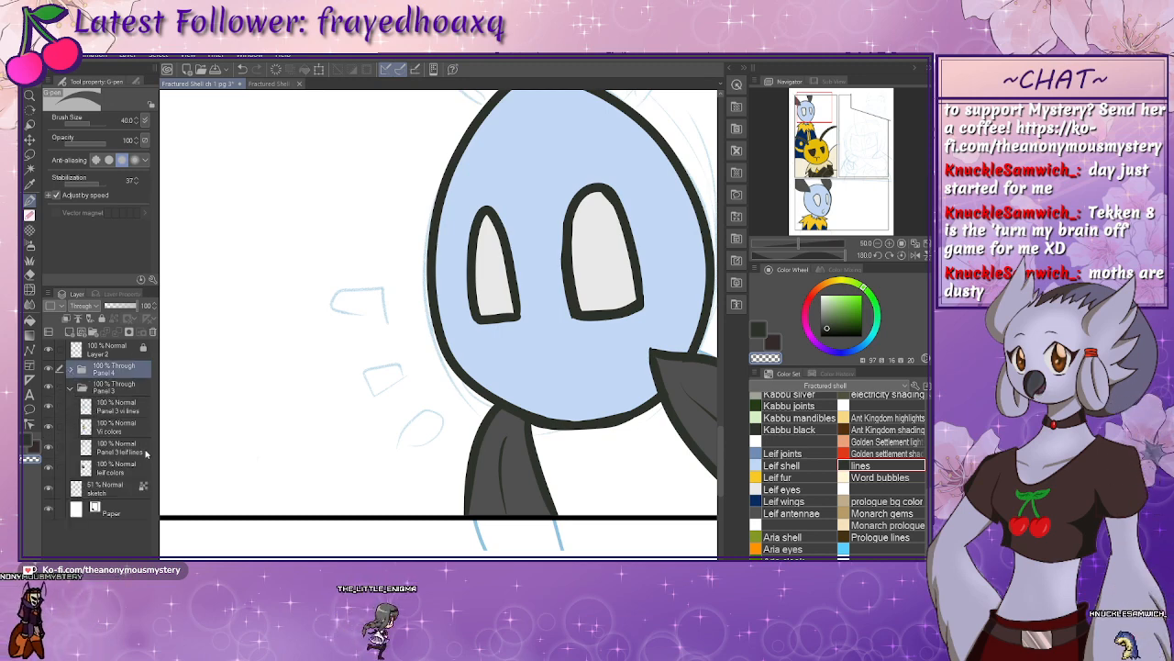
click(117, 468)
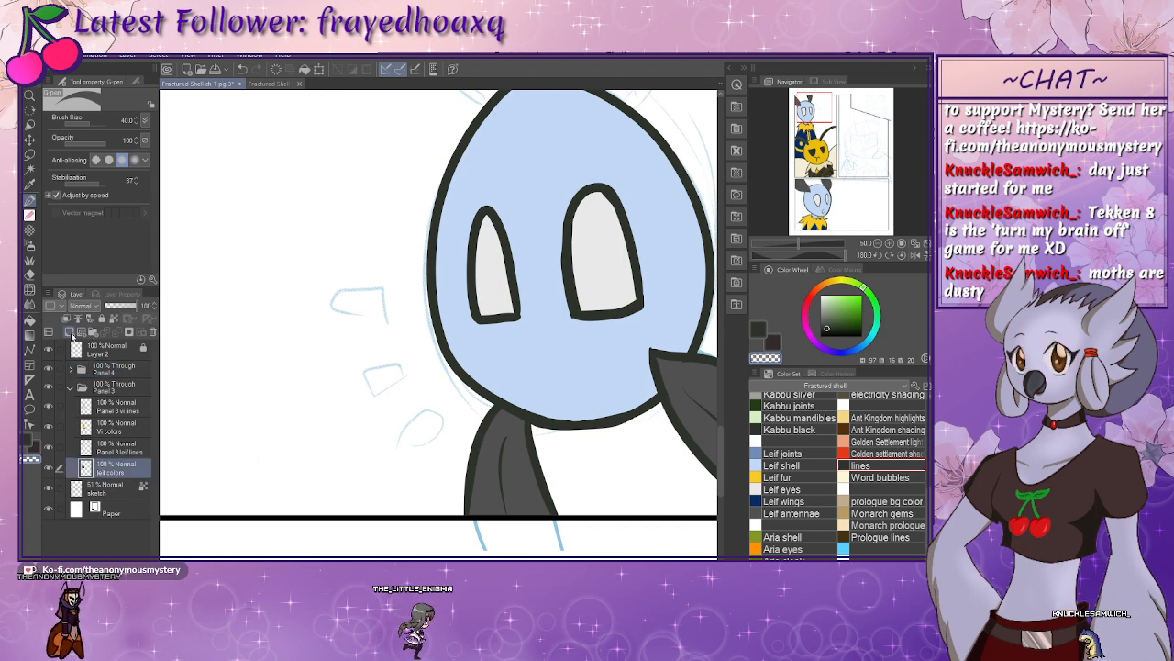
click(70, 332)
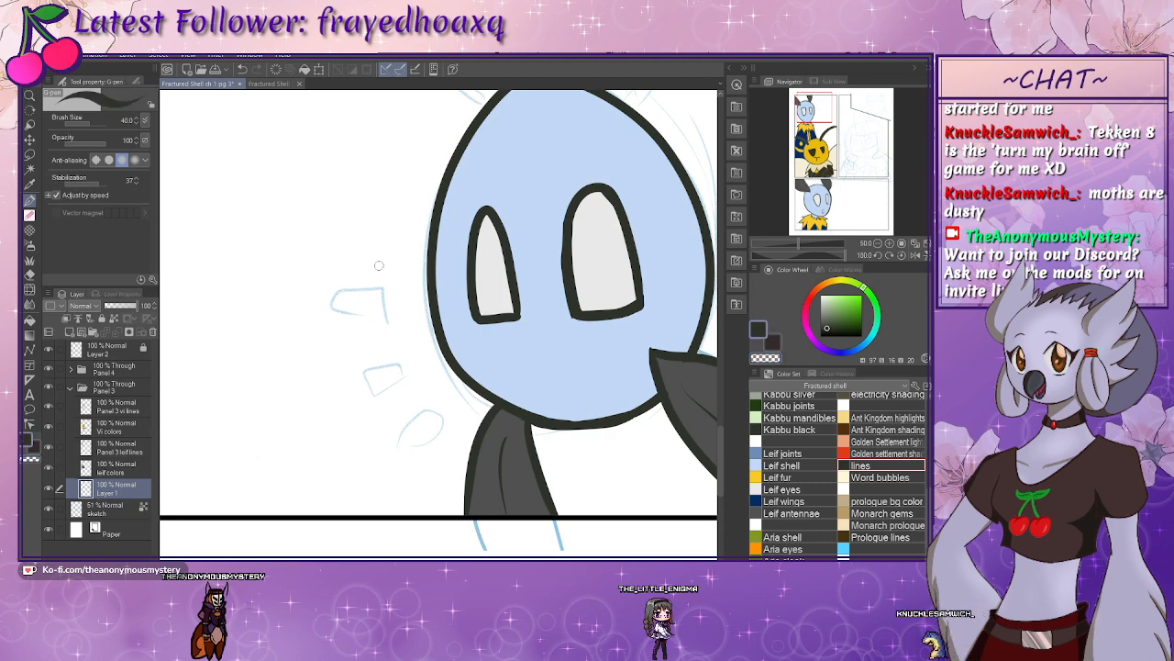
- Ink two curved lines crossed by six rungs beside Leif's head, and erase the excess to leave three separate small boxes
drag(378, 246, 460, 465)
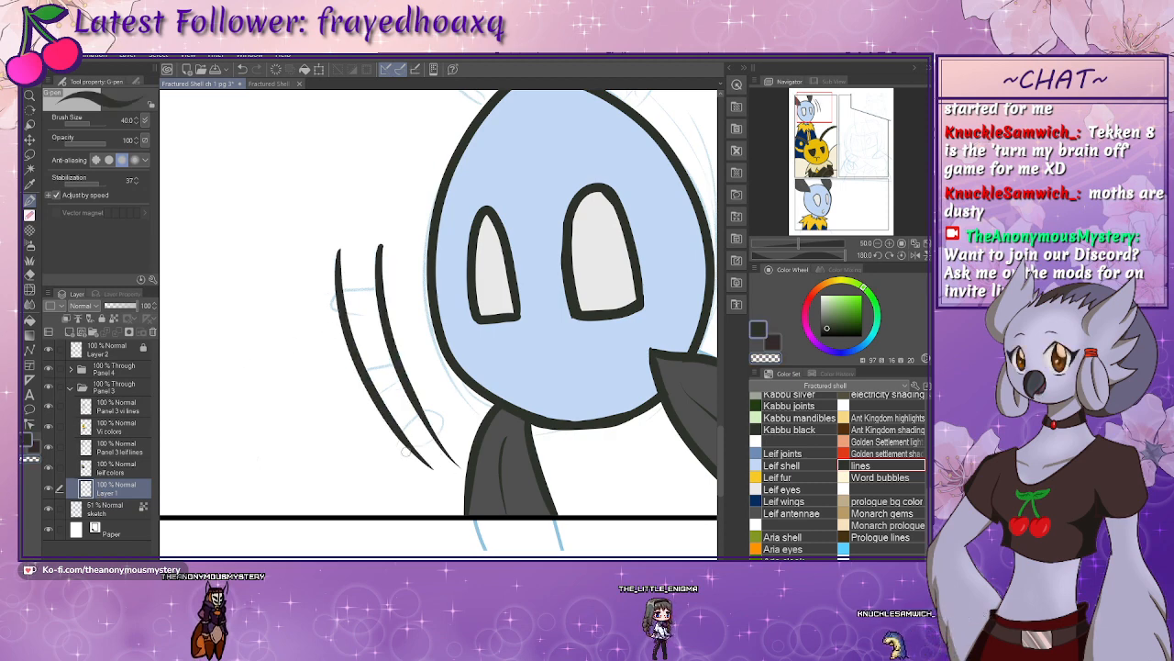
mouse_move(339, 290)
mouse_down()
mouse_move(380, 286)
mouse_move(400, 316)
mouse_up()
drag(354, 365, 413, 353)
drag(370, 391, 417, 380)
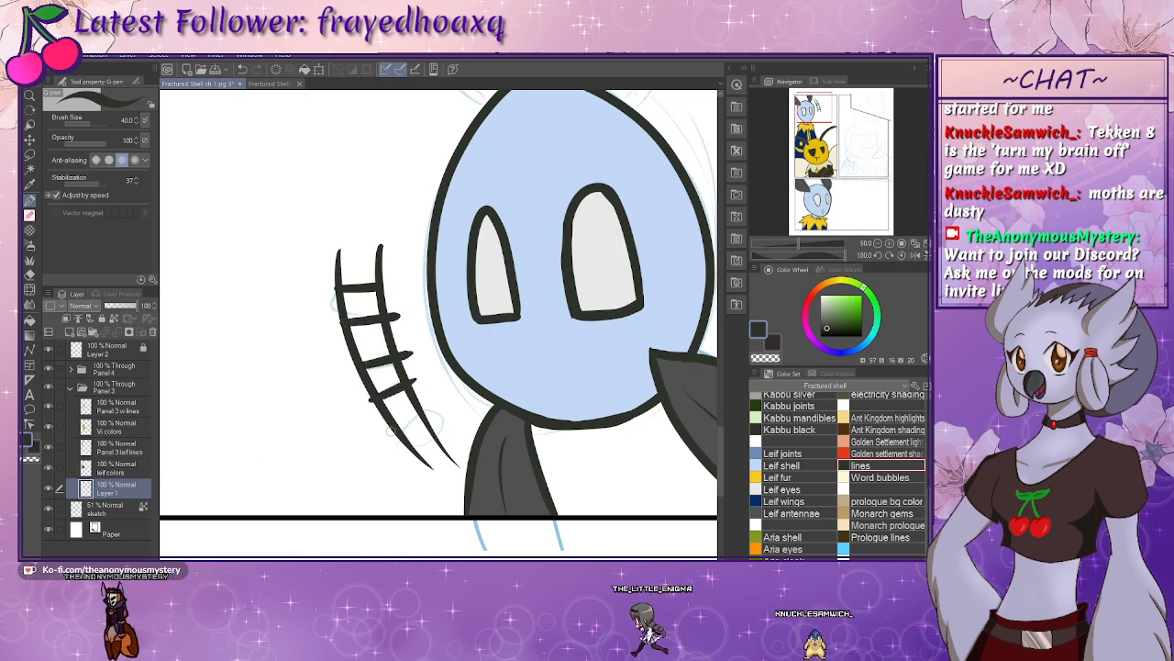
drag(391, 431, 437, 413)
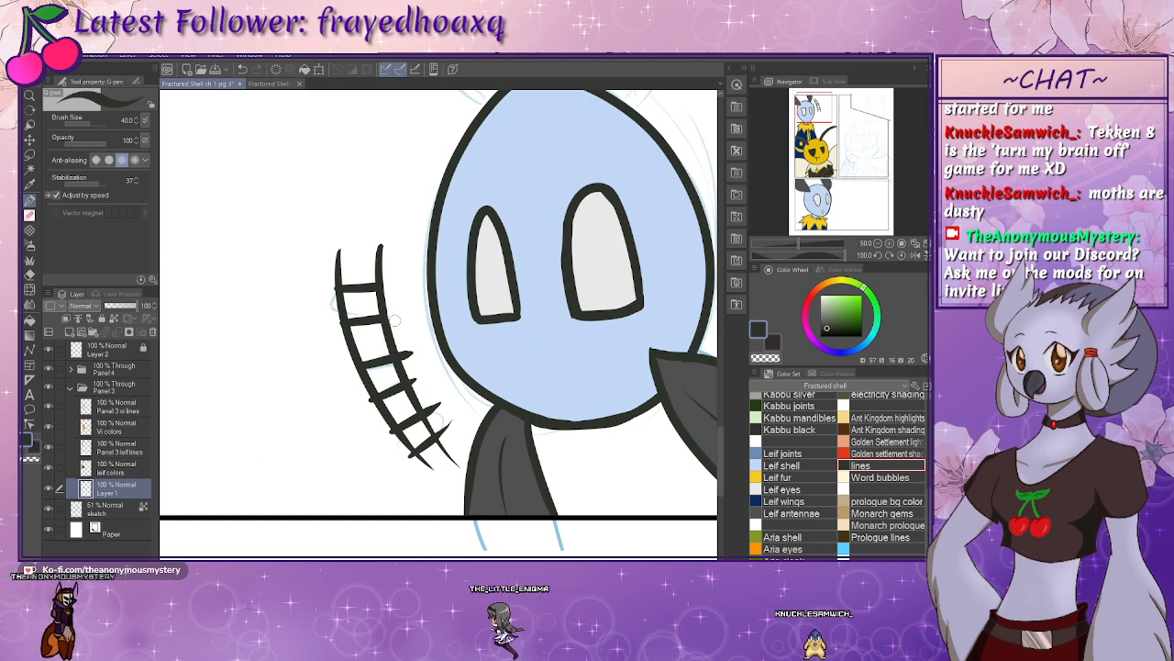
drag(389, 323, 391, 332)
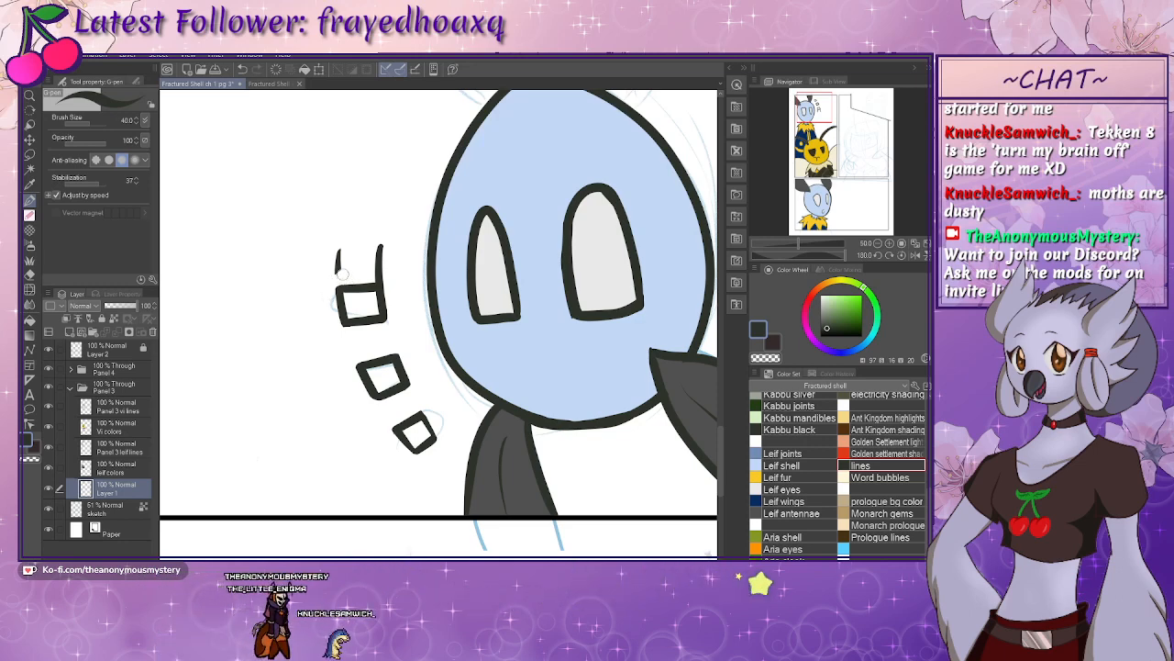
mouse_move(337, 275)
mouse_down()
mouse_move(341, 245)
mouse_move(390, 286)
mouse_move(378, 248)
mouse_up()
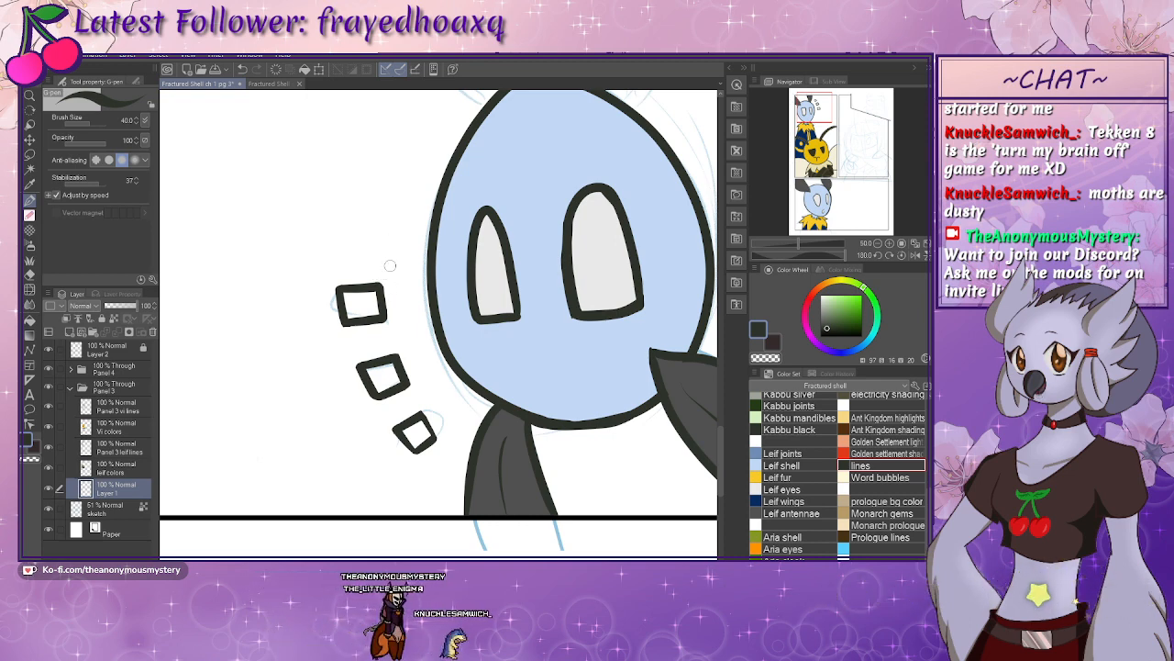
- Free-transform the three boxes so they stretch and fan outward from Leif's head, with the corner near the antenna pulled slightly inward
key(ctrl+at)
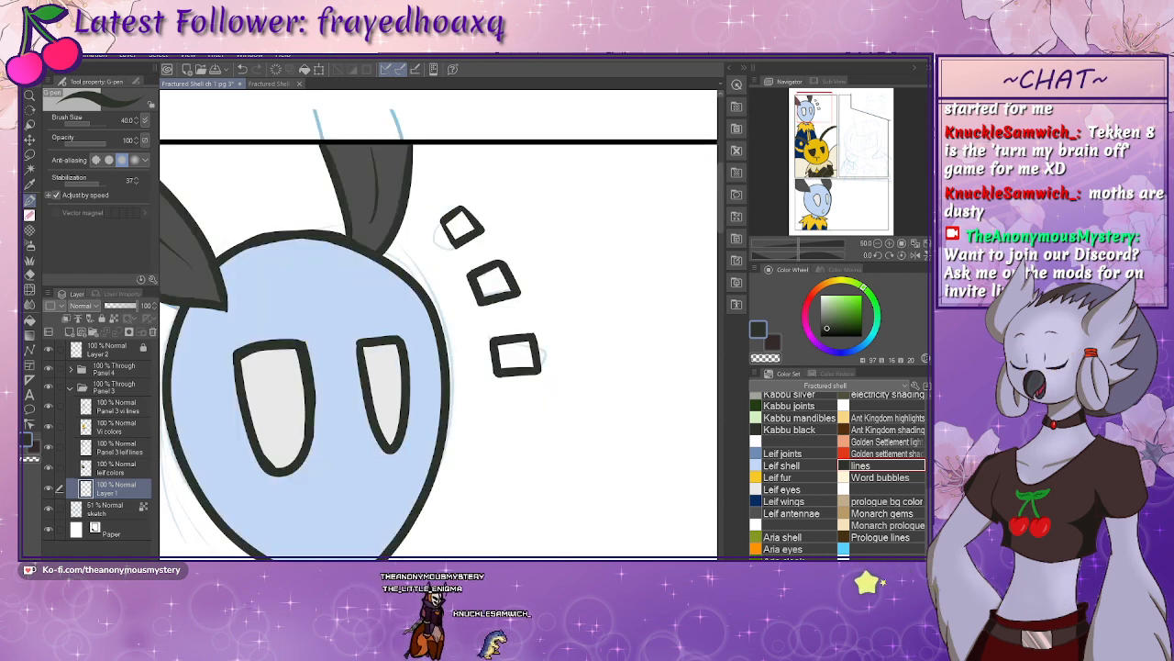
drag(482, 391, 456, 369)
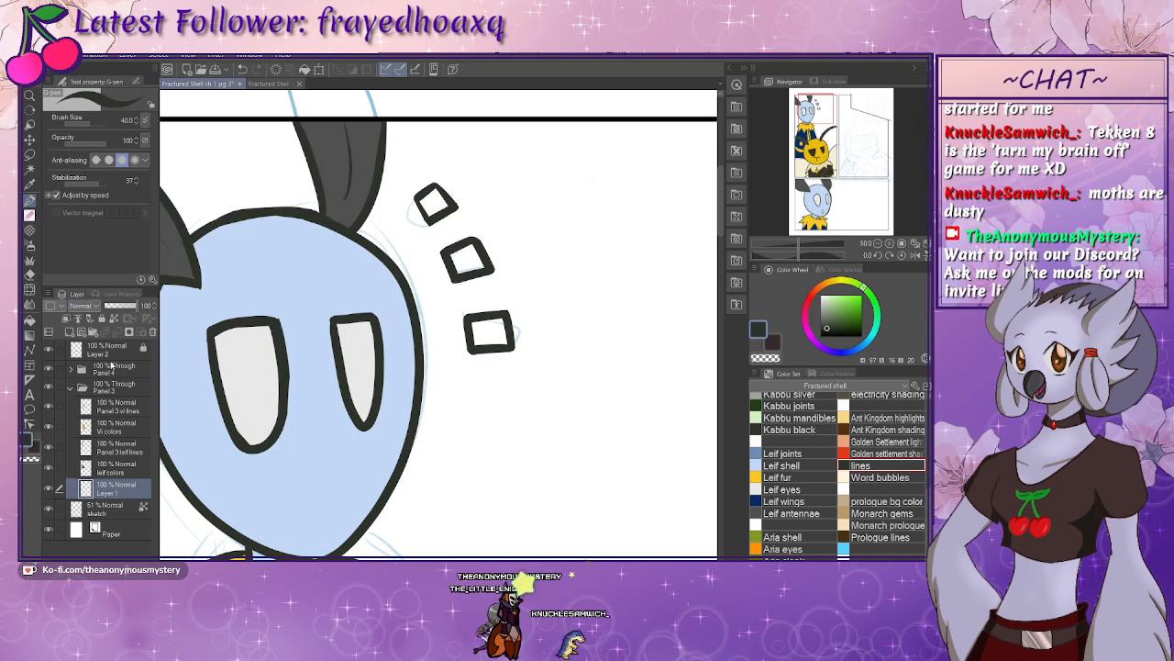
click(319, 69)
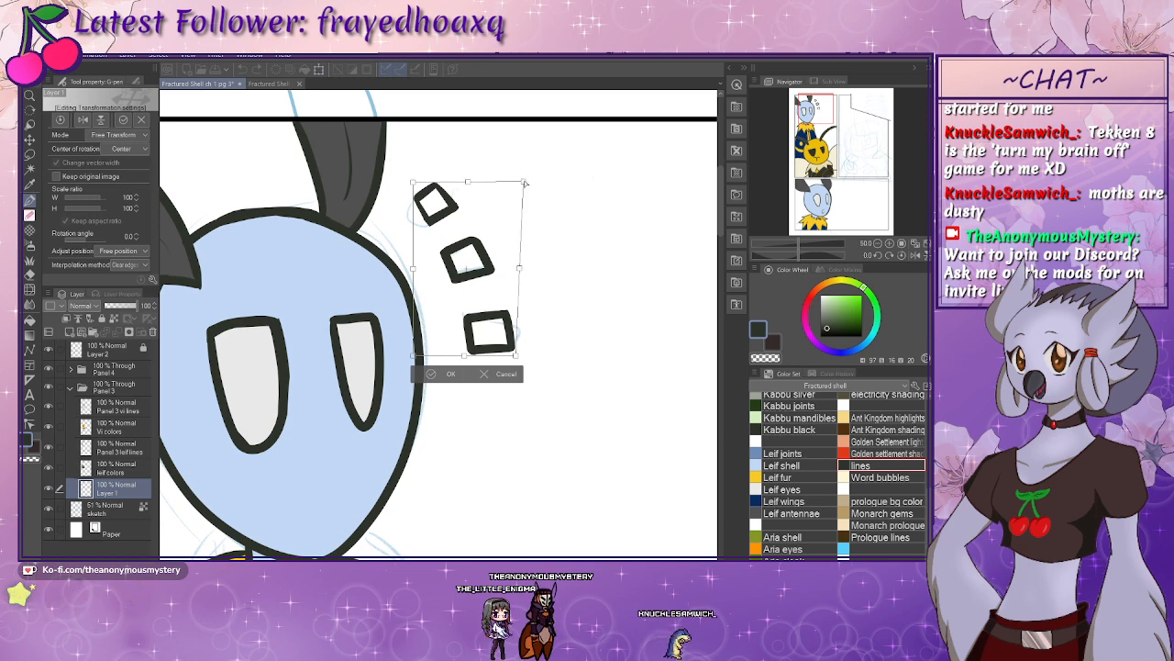
drag(525, 184, 626, 108)
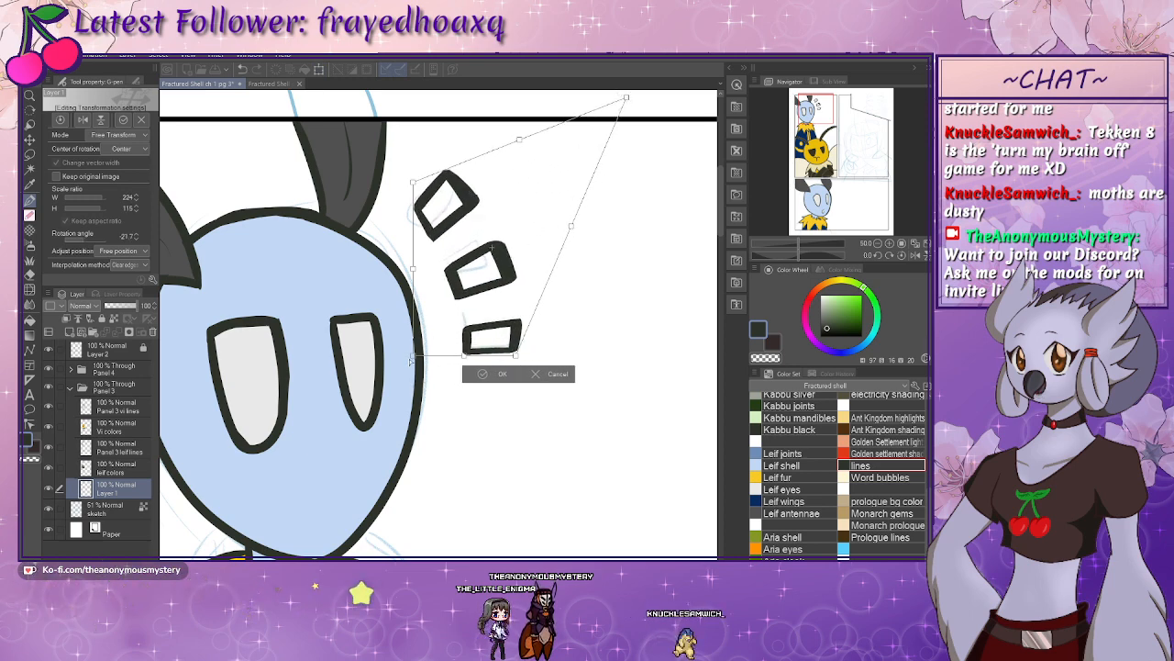
mouse_move(410, 361)
mouse_down()
mouse_move(402, 397)
mouse_move(408, 341)
mouse_up()
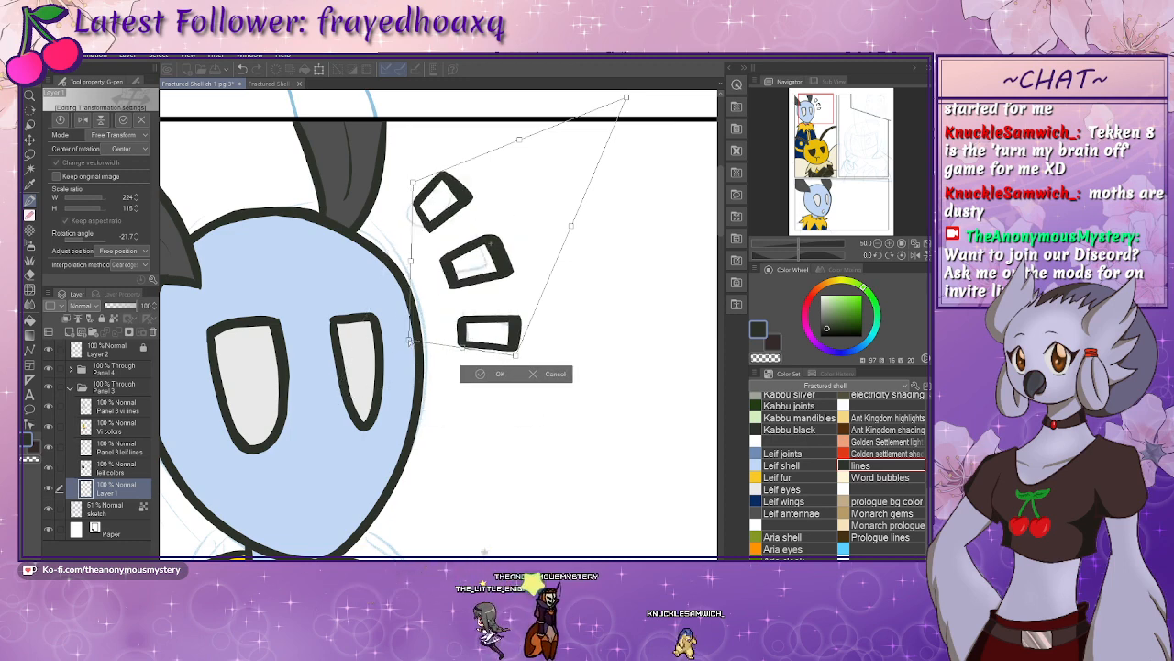
key(ctrl+z)
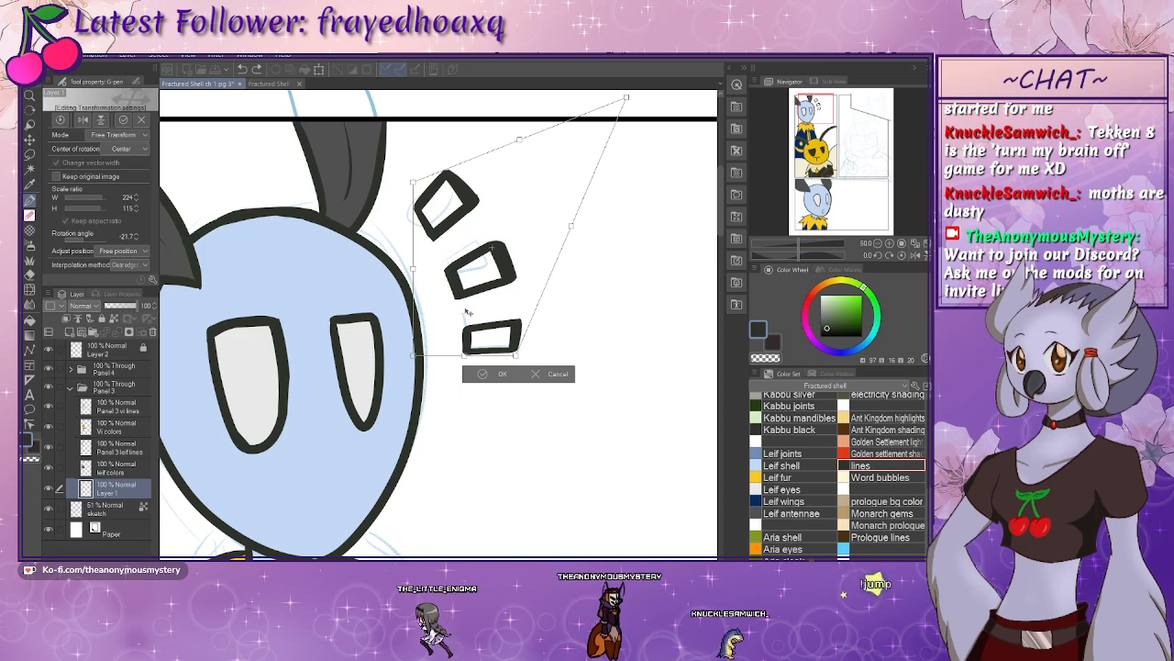
drag(418, 188, 425, 207)
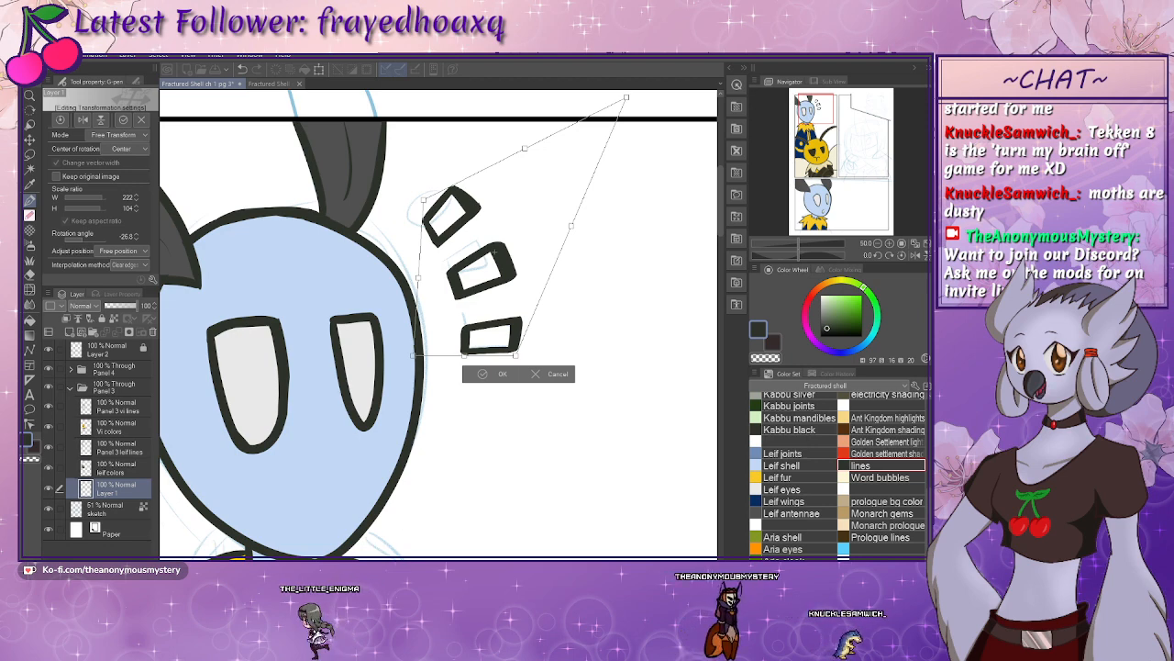
key(ctrl+minus)
drag(562, 175, 607, 129)
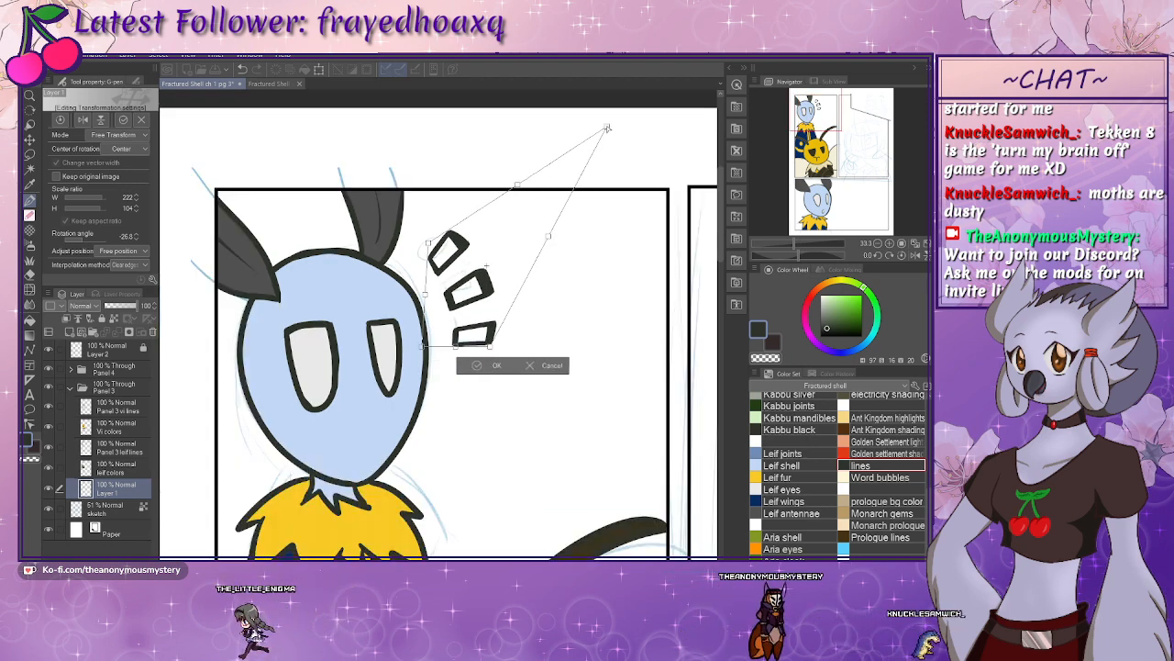
click(496, 366)
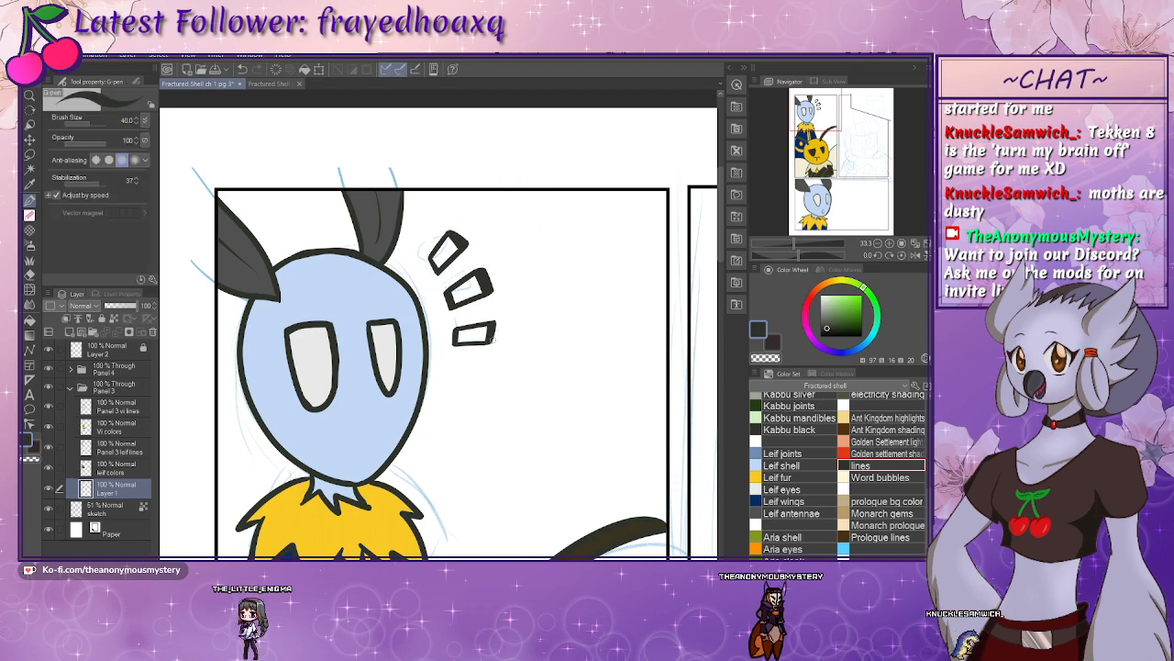
- Erase the excess thickness from the outer edges of the three boxes beside Leif's head so their outlines are even
mouse_move(541, 194)
mouse_down()
mouse_move(304, 418)
mouse_move(337, 453)
mouse_up()
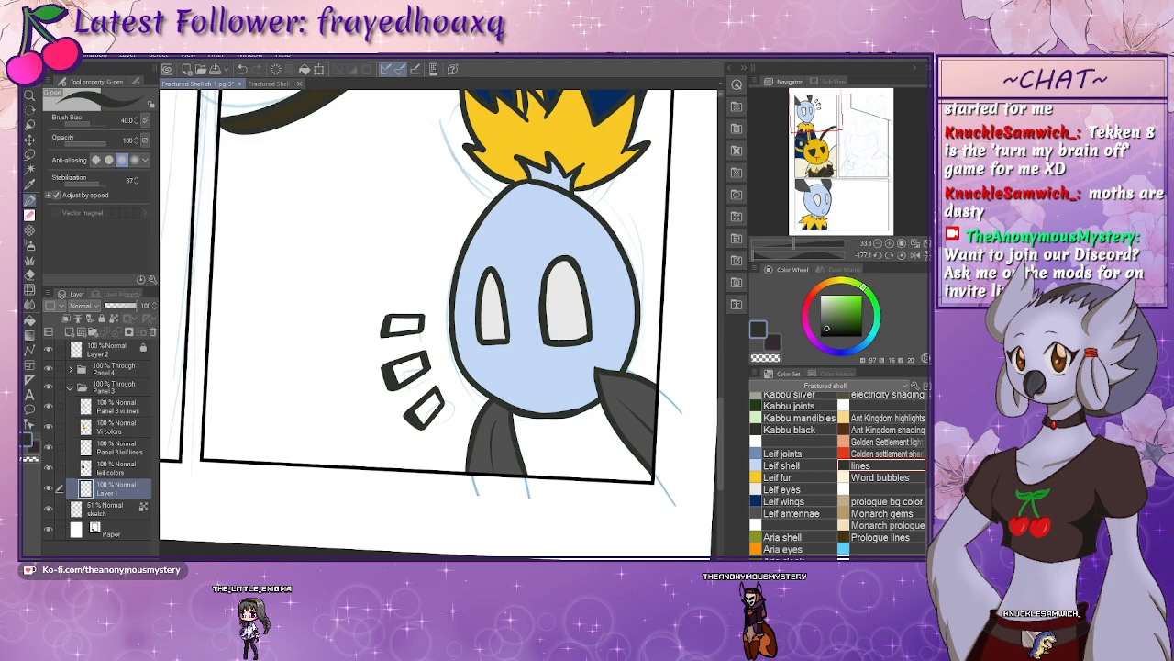
key(ctrl+plus)
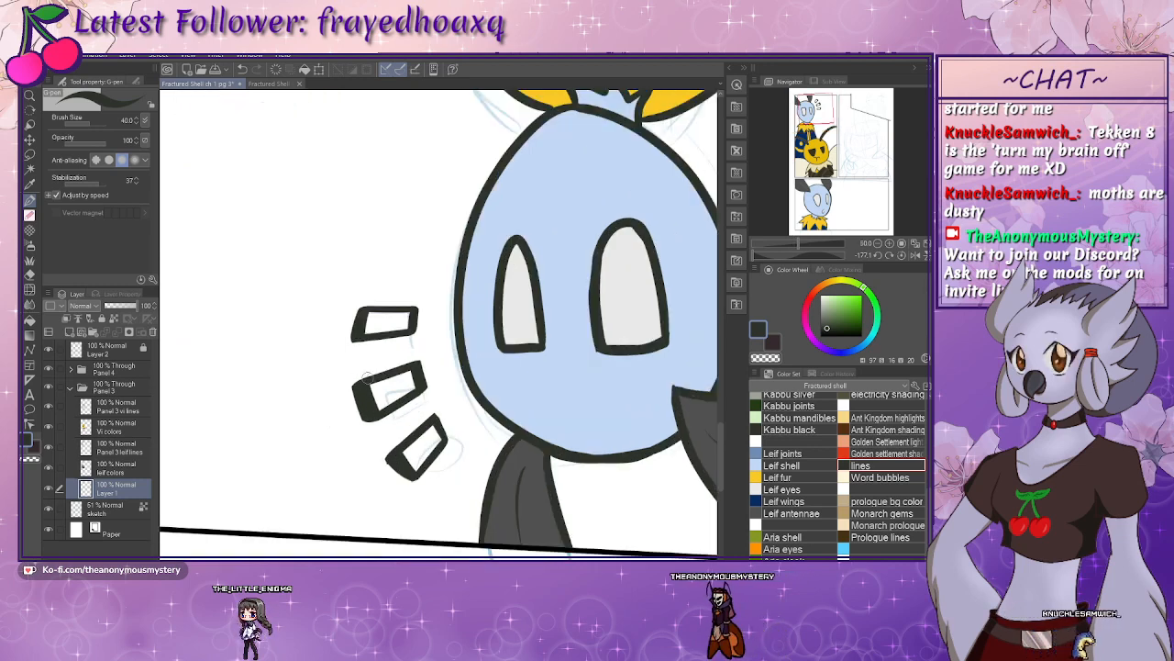
drag(351, 379, 402, 486)
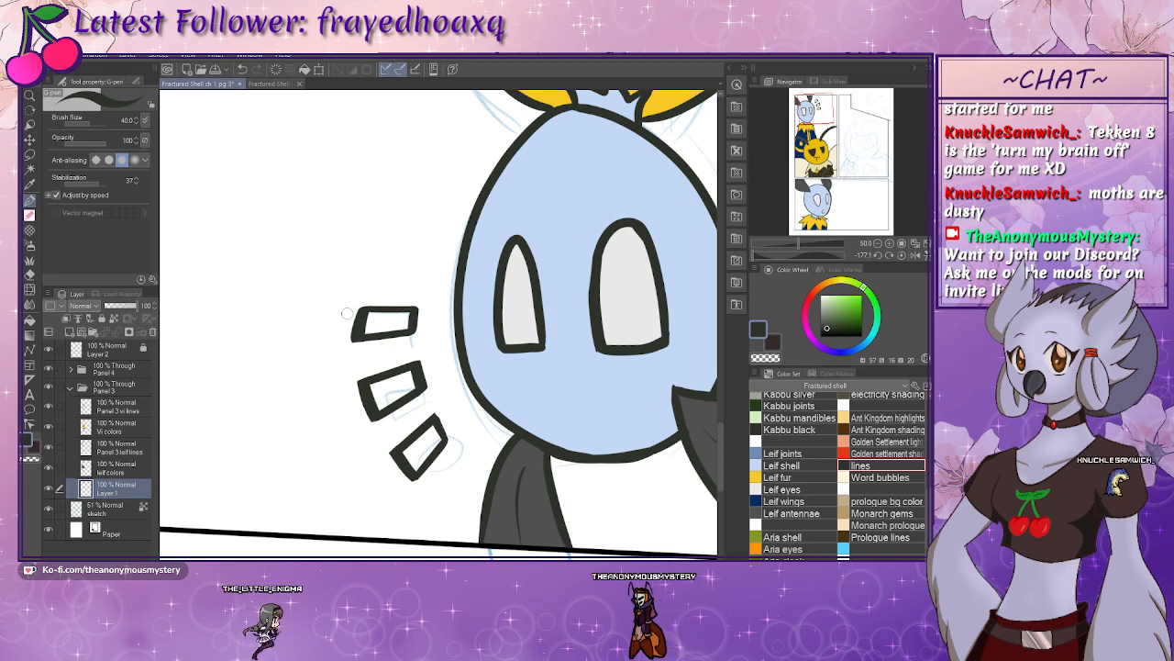
drag(357, 293, 350, 345)
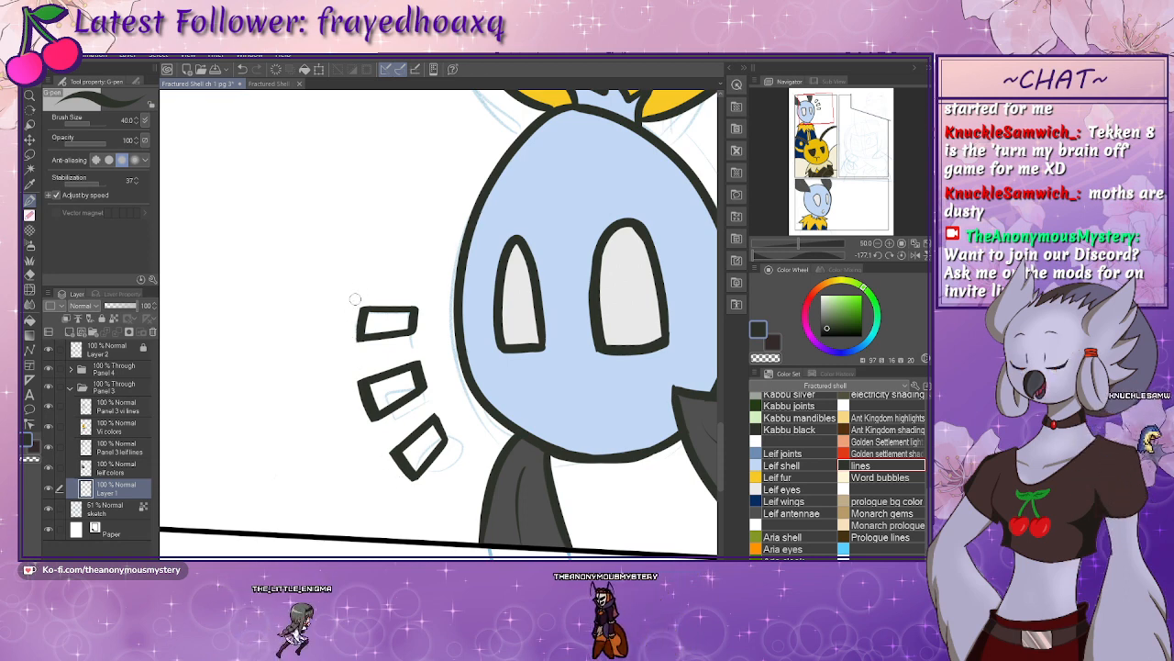
drag(450, 251, 419, 472)
drag(480, 359, 410, 458)
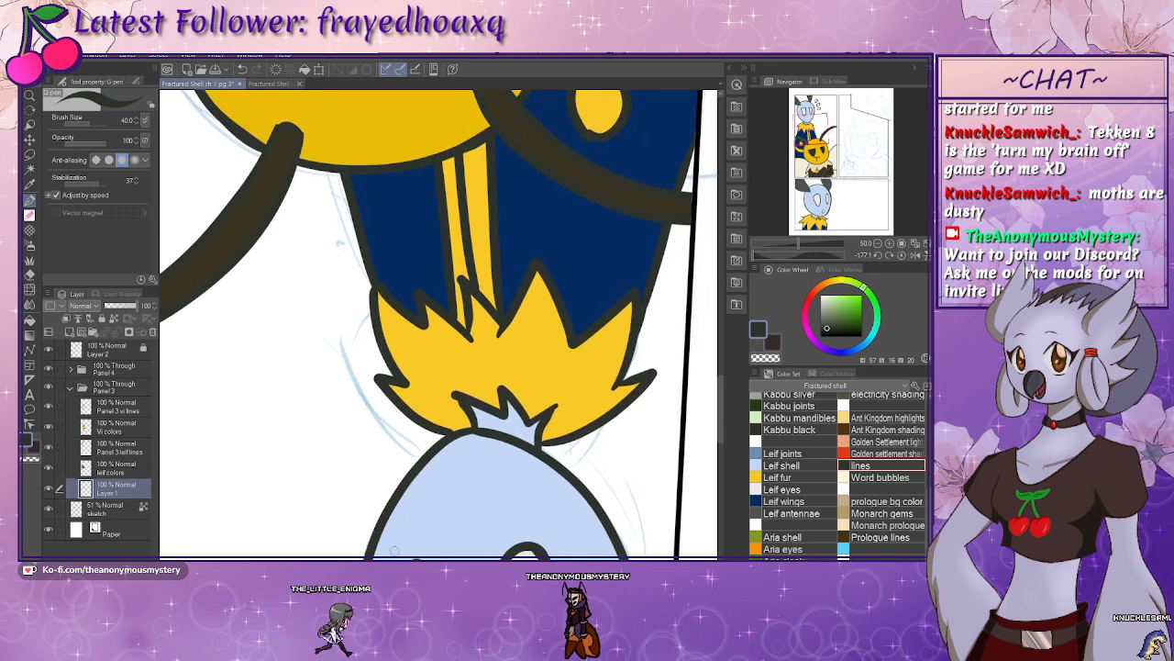
click(902, 255)
drag(483, 307, 401, 446)
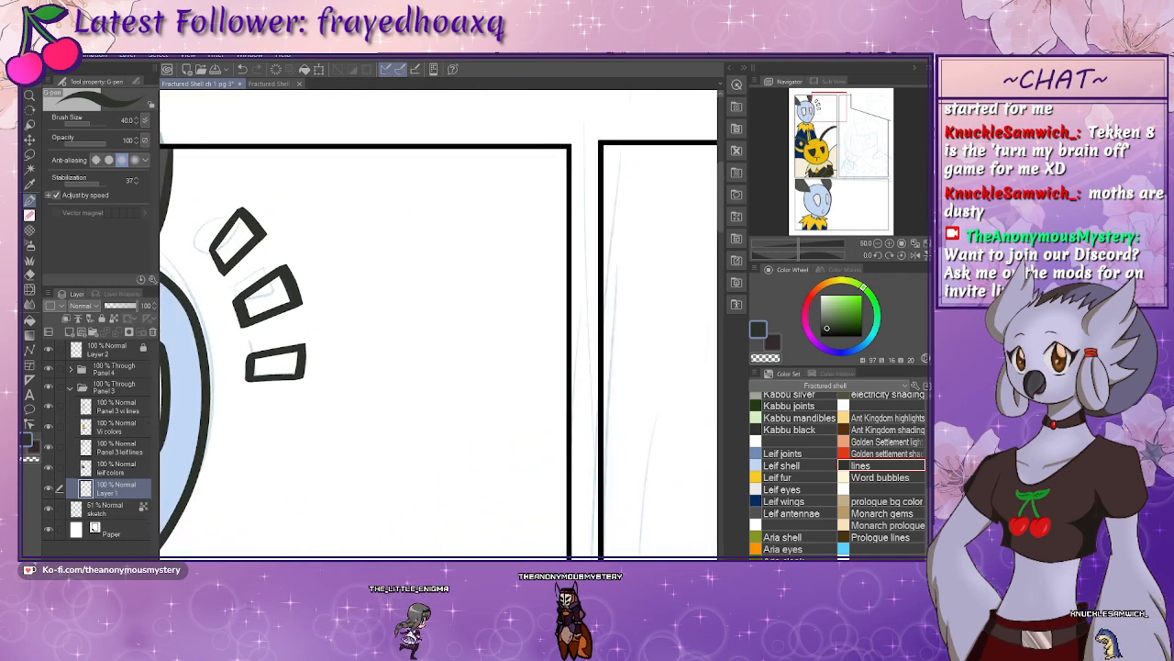
- Display the "KABBU!!!" reference page in the Sub View and enlarge the area showing its orange town background
key(ctrl+minus)
key(ctrl+minus)
mouse_move(387, 498)
mouse_down()
mouse_move(385, 471)
mouse_move(462, 343)
mouse_move(443, 333)
mouse_up()
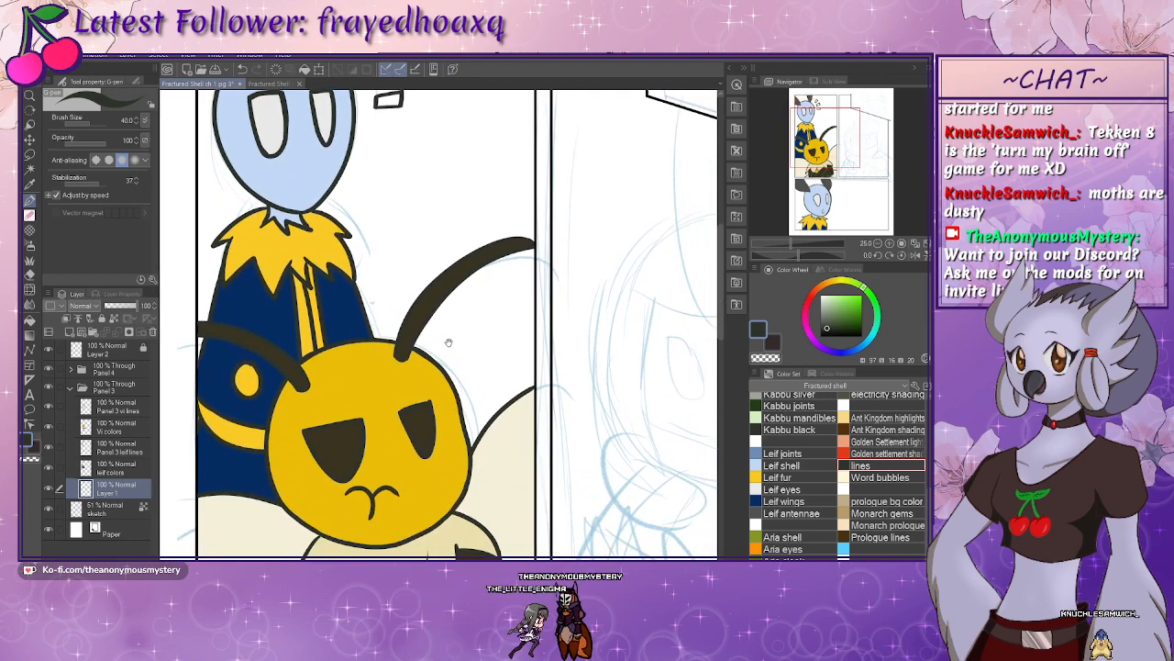
drag(422, 272, 410, 397)
click(835, 81)
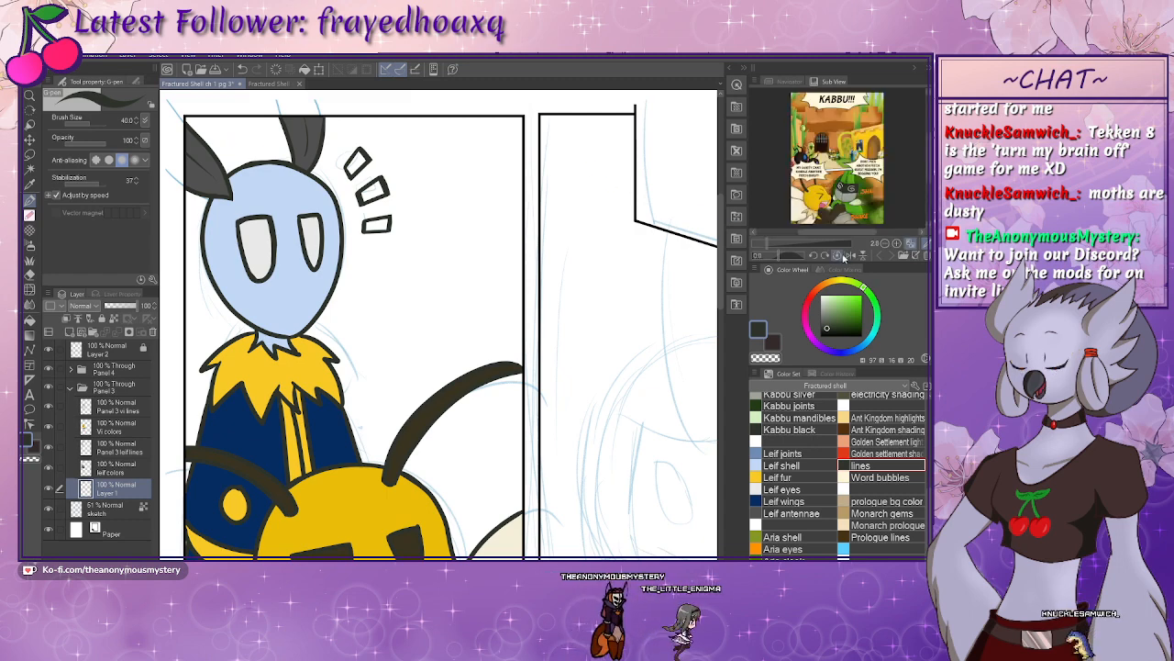
drag(767, 244, 780, 245)
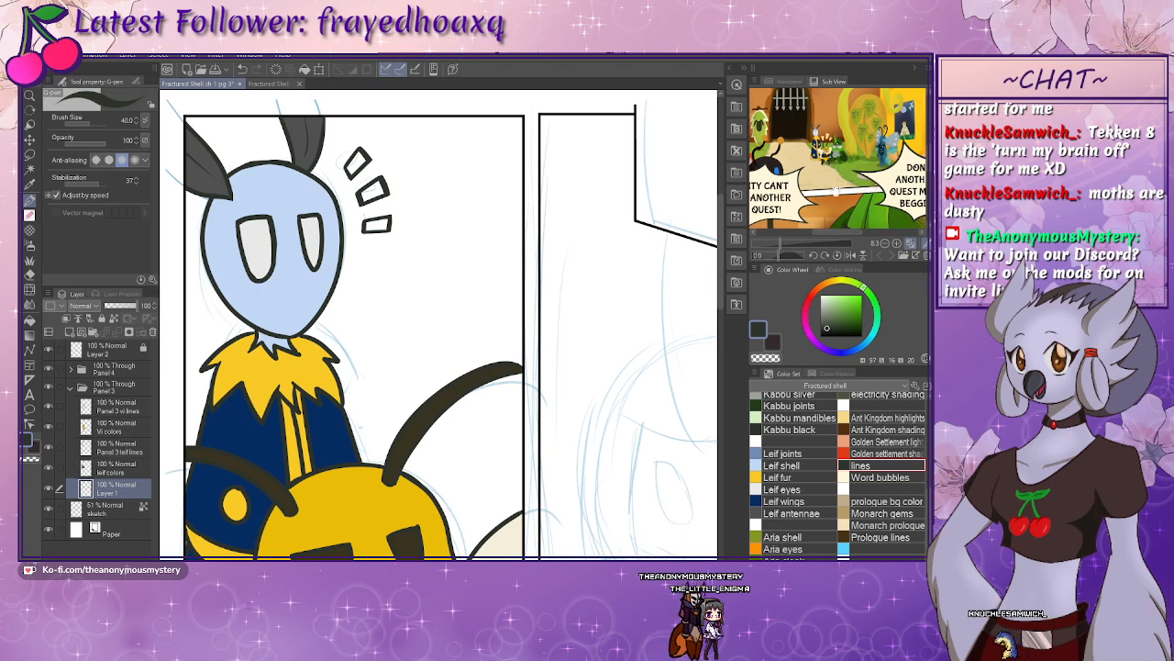
drag(837, 150, 835, 200)
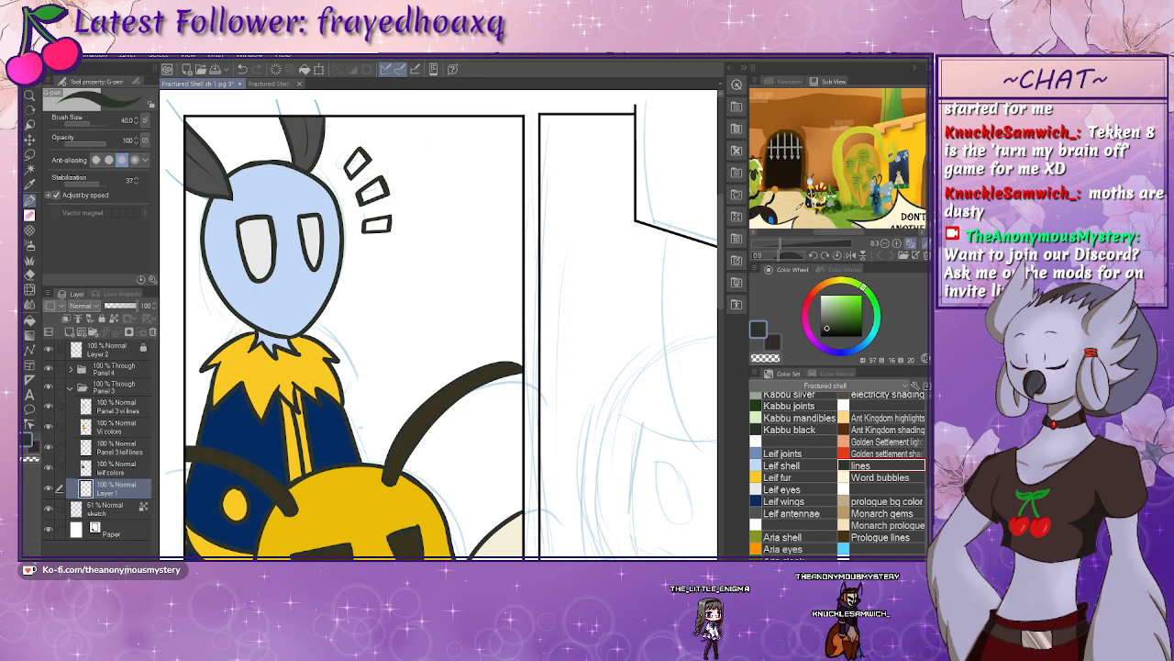
- Hide the sketch layer and check the inked and coloured panels across the whole page
click(50, 509)
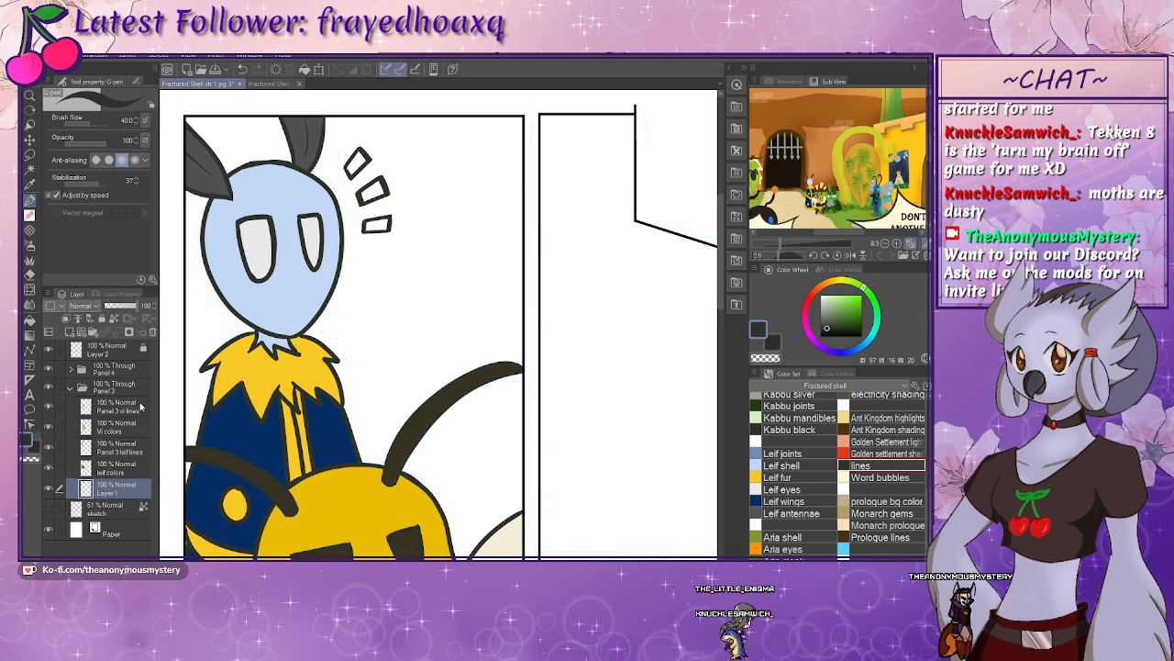
scroll(431, 350, down, 10)
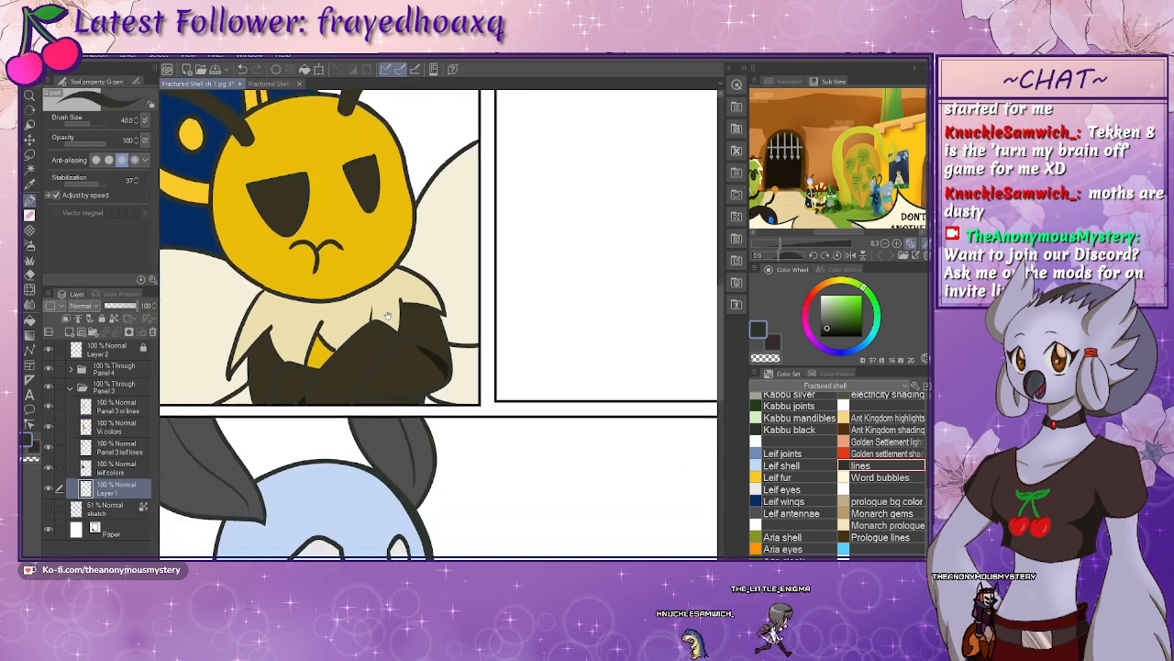
scroll(431, 350, down, 5)
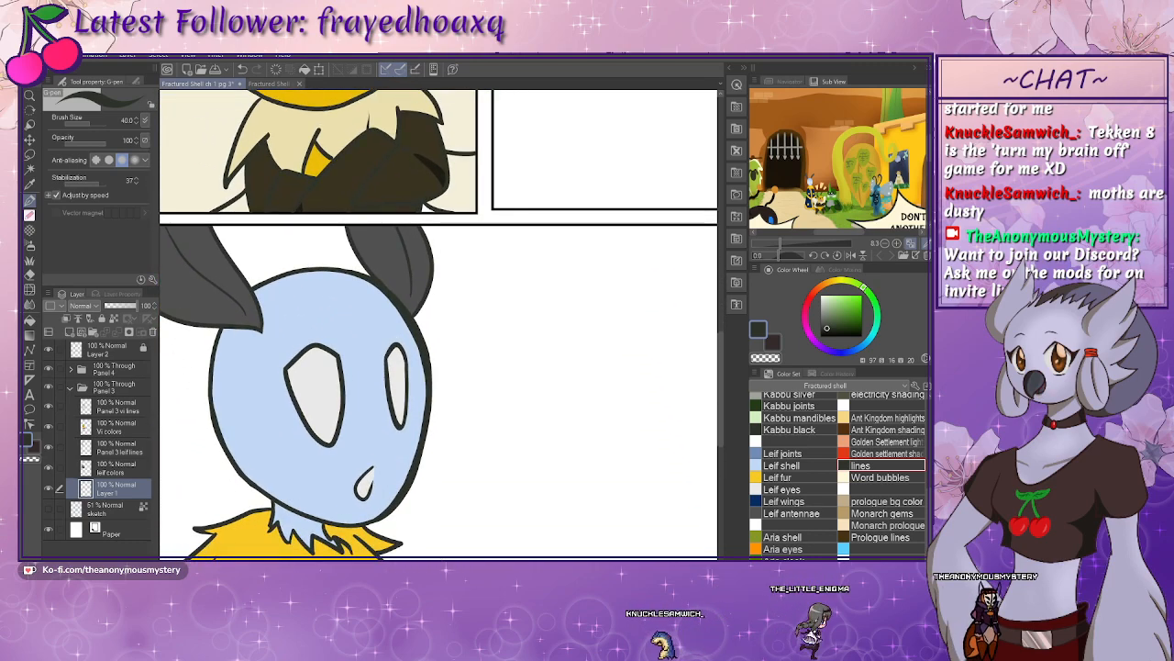
key(ctrl+minus)
drag(378, 285, 377, 410)
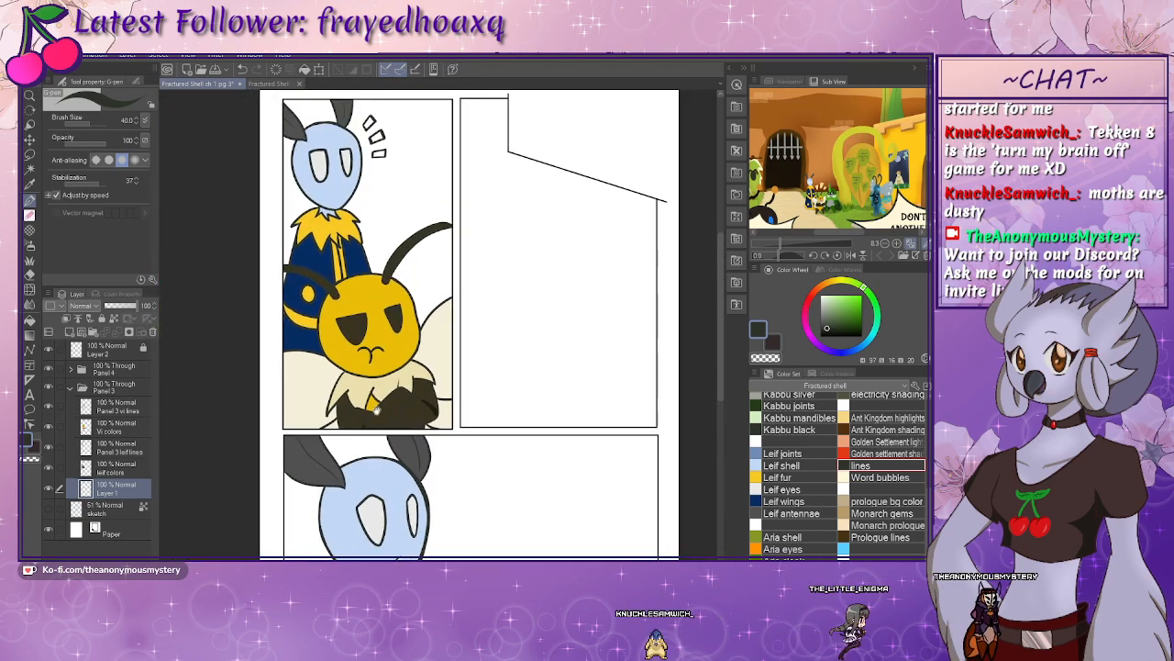
drag(391, 352, 372, 404)
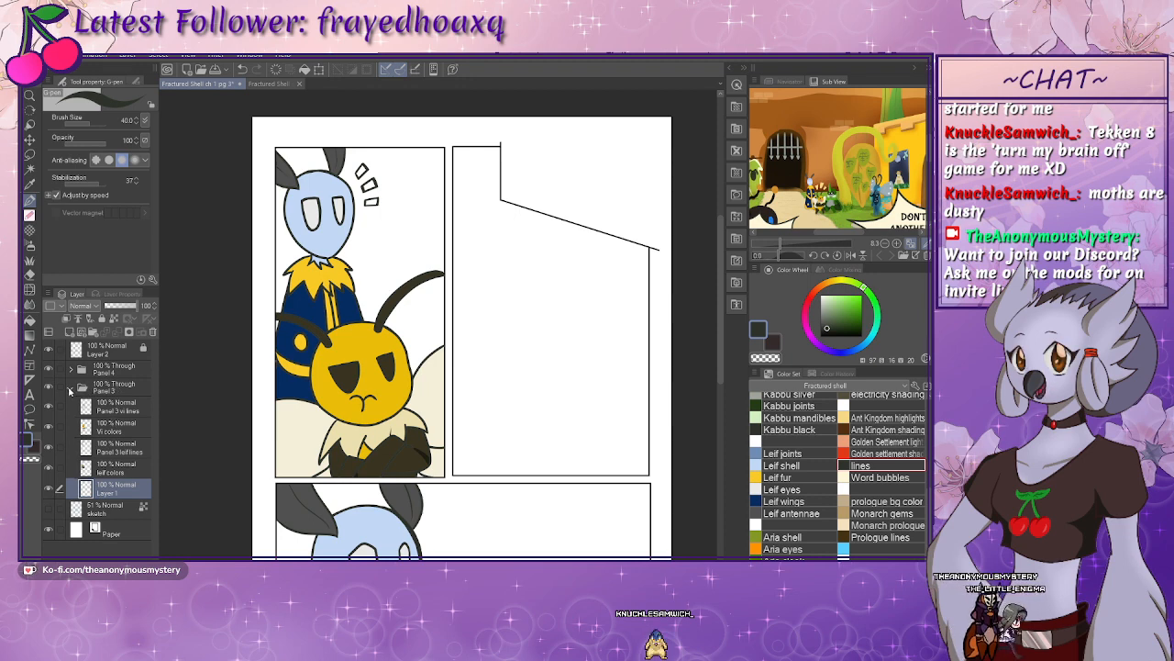
click(71, 389)
click(49, 387)
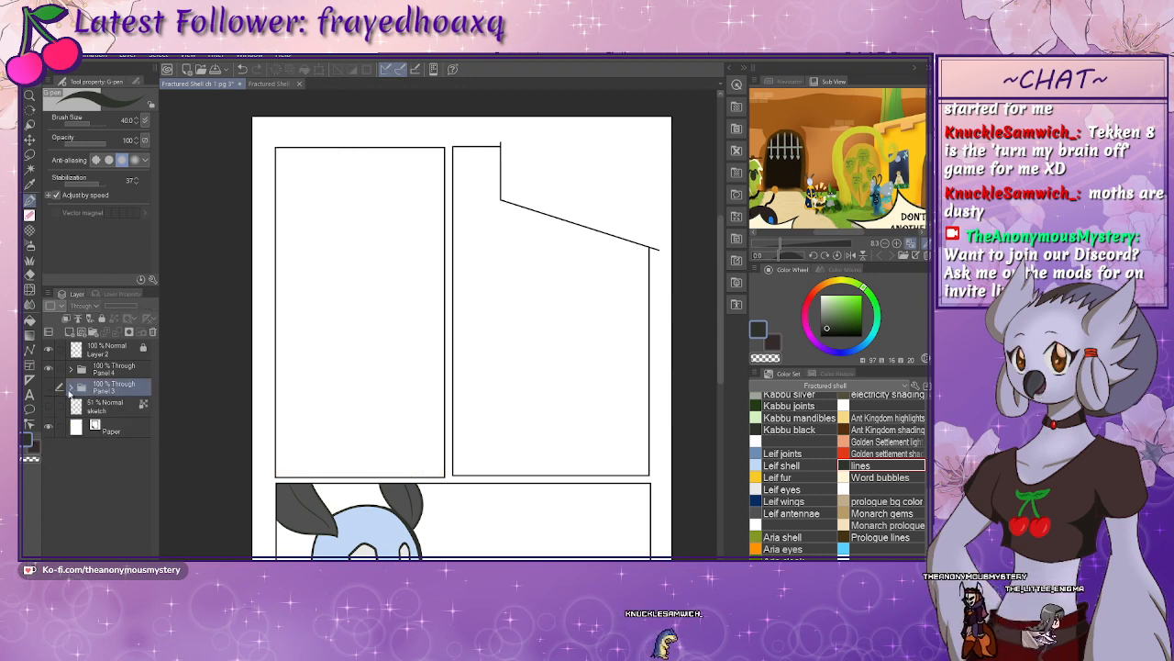
click(102, 406)
click(71, 387)
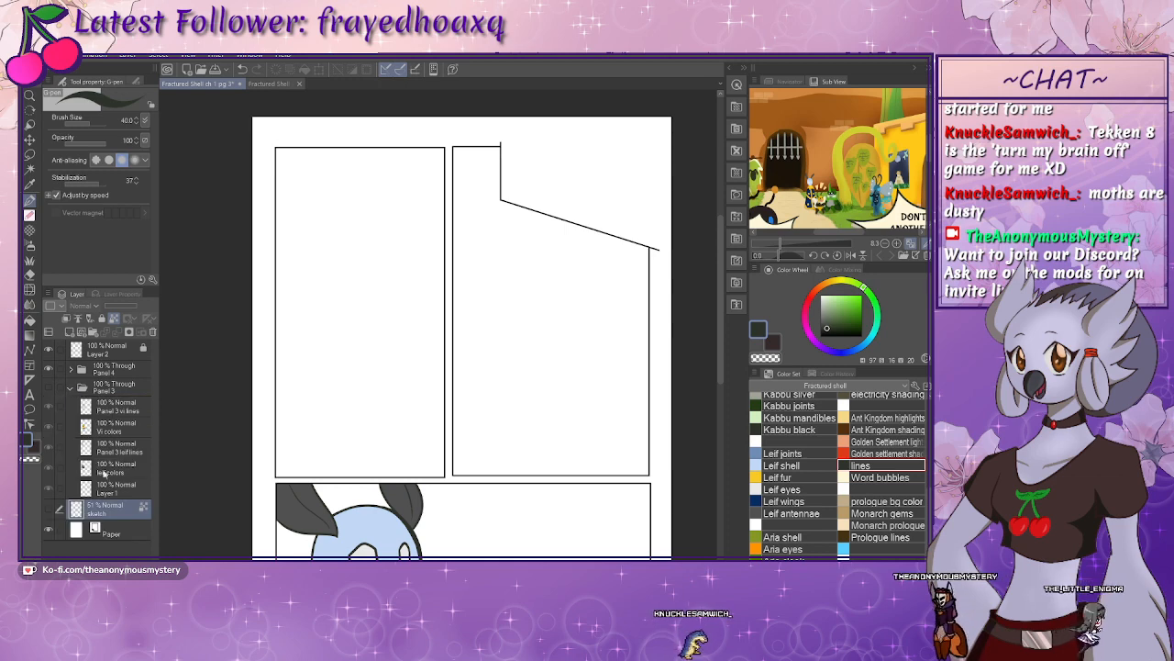
click(106, 490)
click(49, 387)
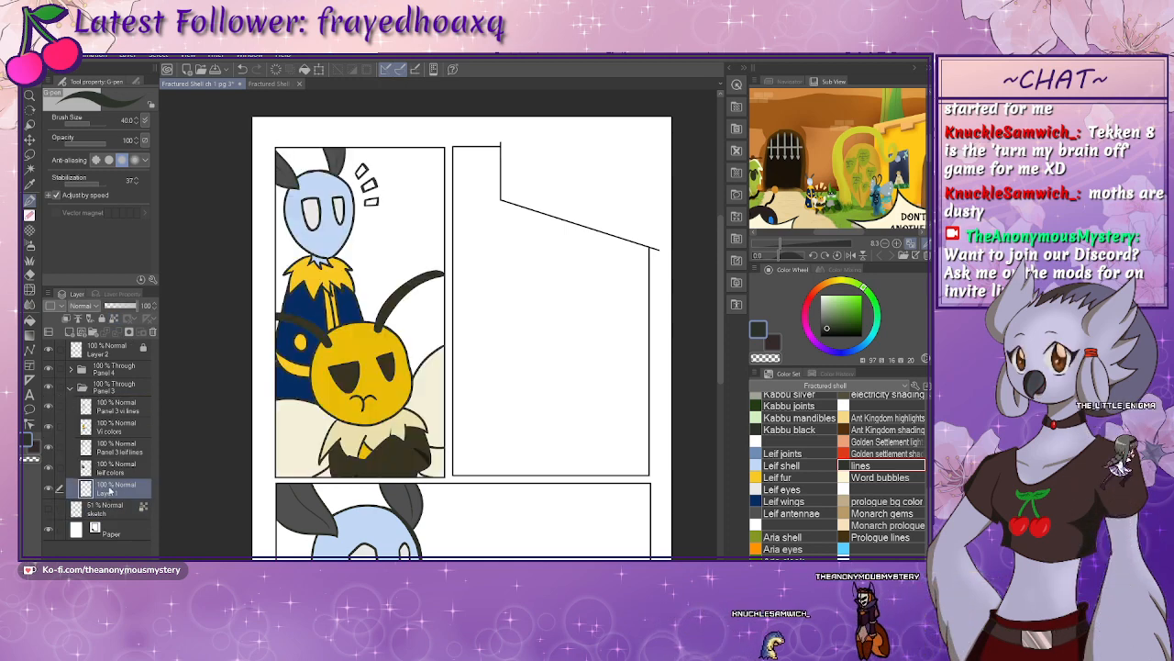
- Add a background layer at the bottom of the Panel 3 folder and move the emphasis-mark layer to the folder's top
click(90, 333)
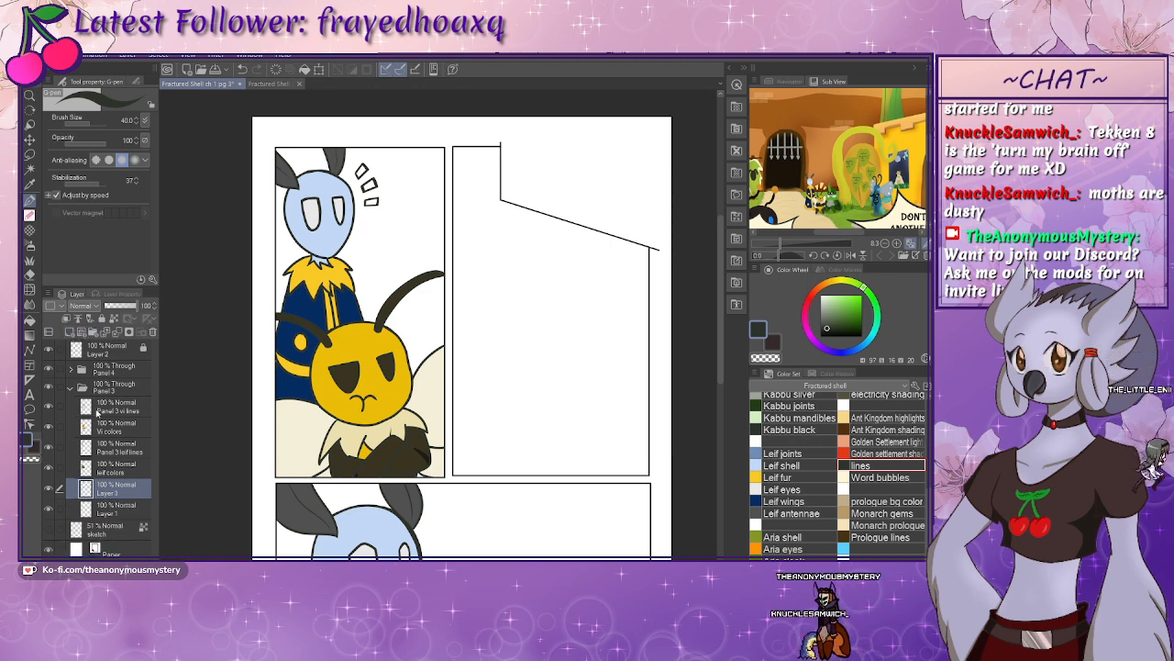
drag(110, 490, 117, 404)
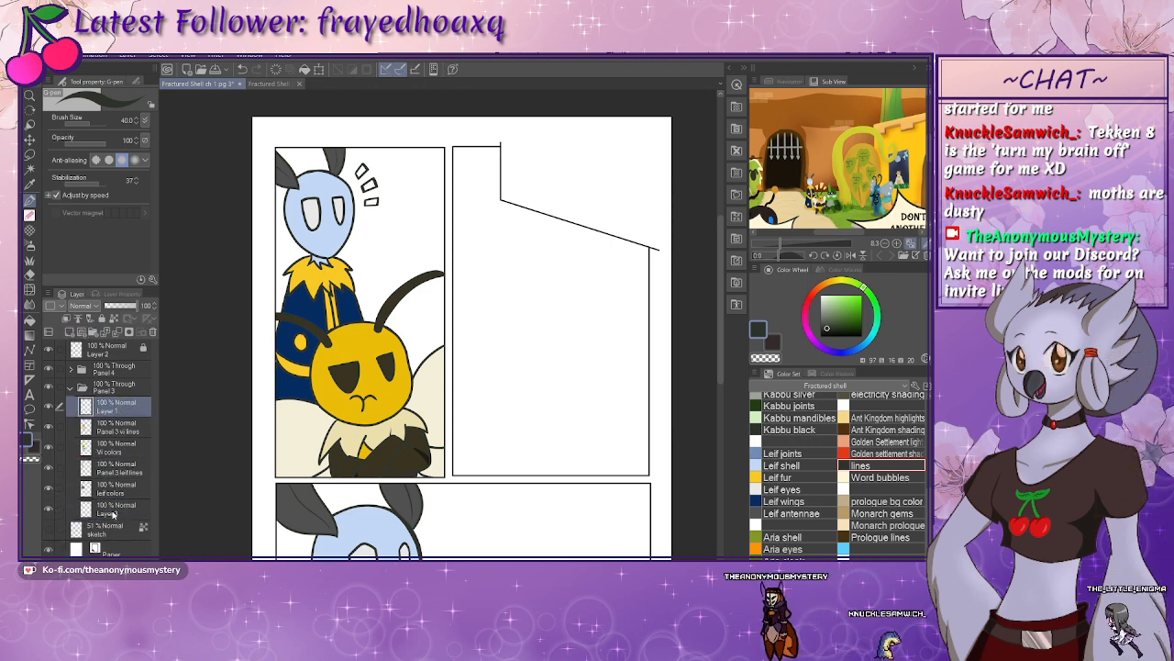
click(111, 506)
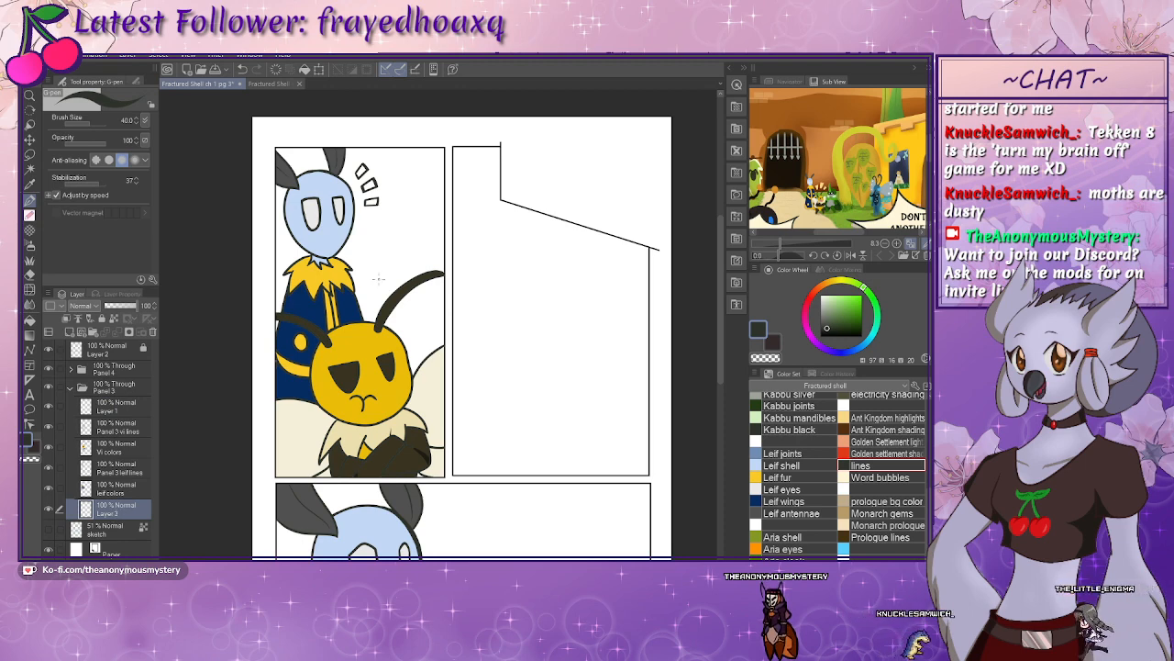
- Sample the orange of the reference background and auto-select Panel 3's interior from the panel-border layer, keeping the new background layer active
click(823, 140)
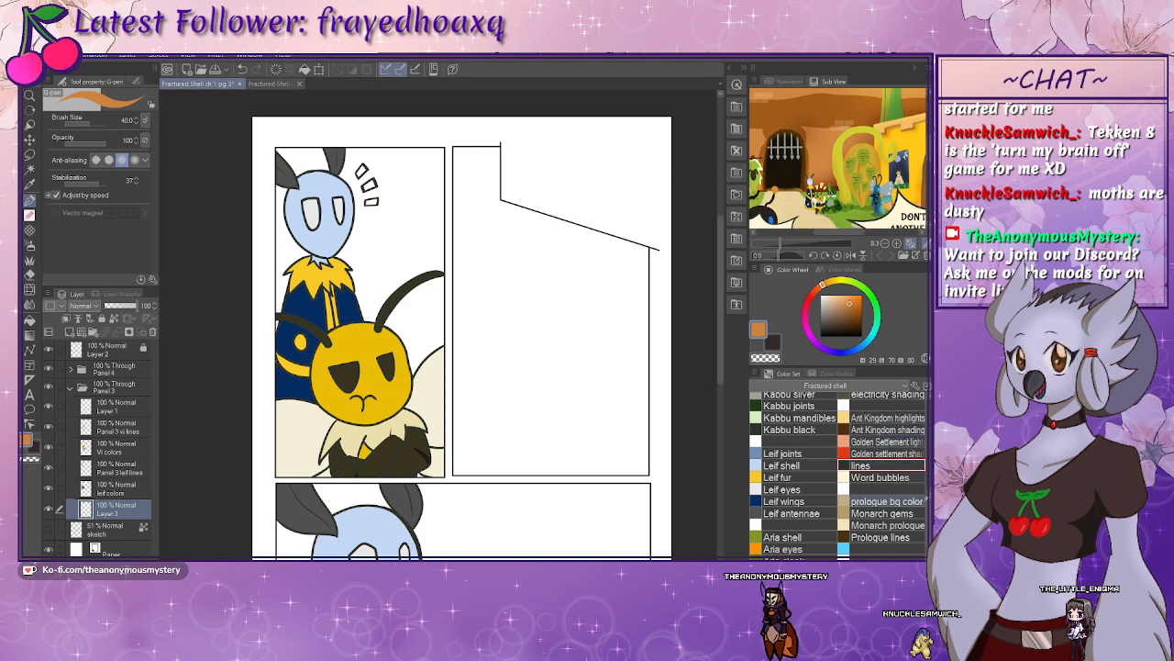
mouse_move(928, 499)
mouse_down()
mouse_move(928, 465)
mouse_move(929, 500)
mouse_up()
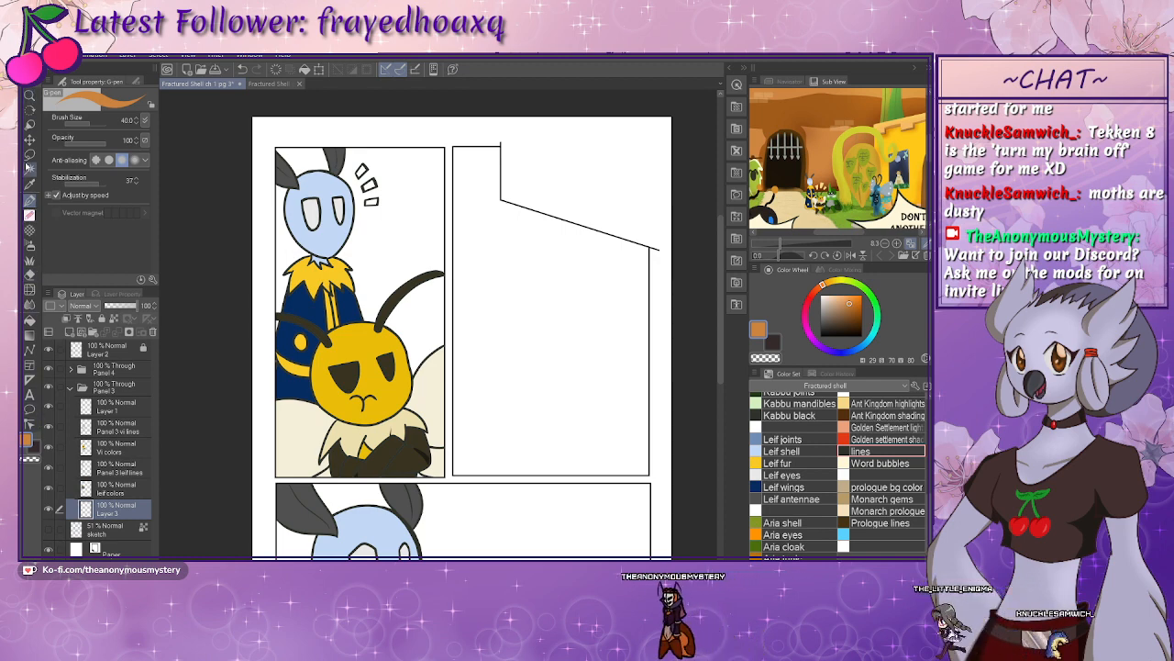
click(30, 151)
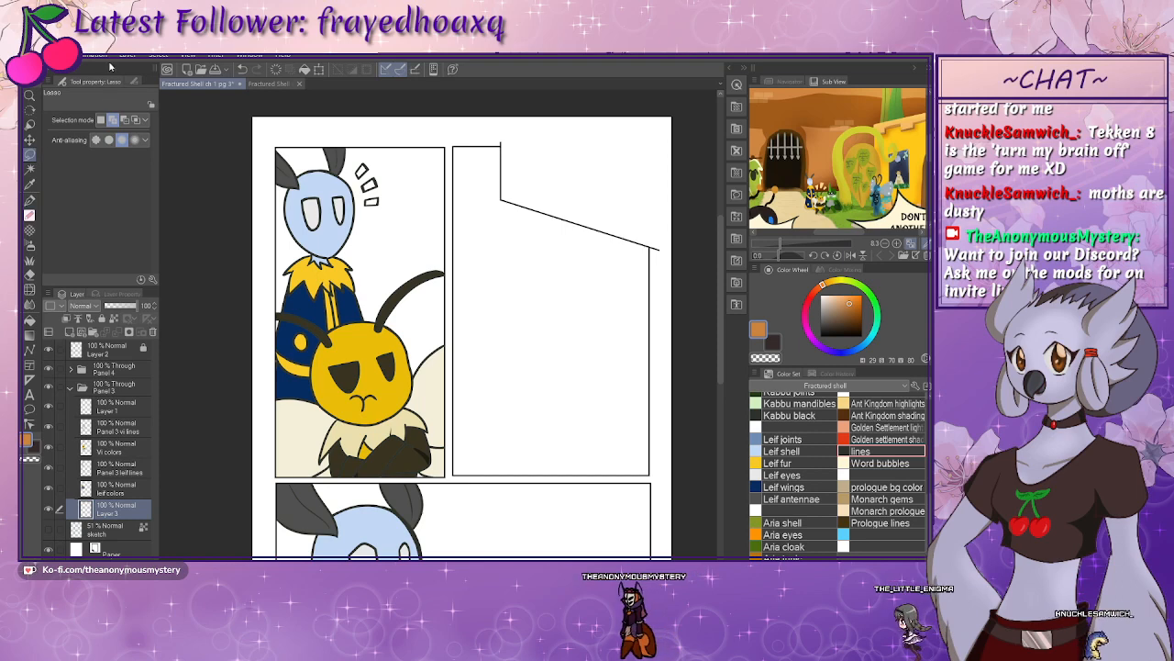
click(136, 82)
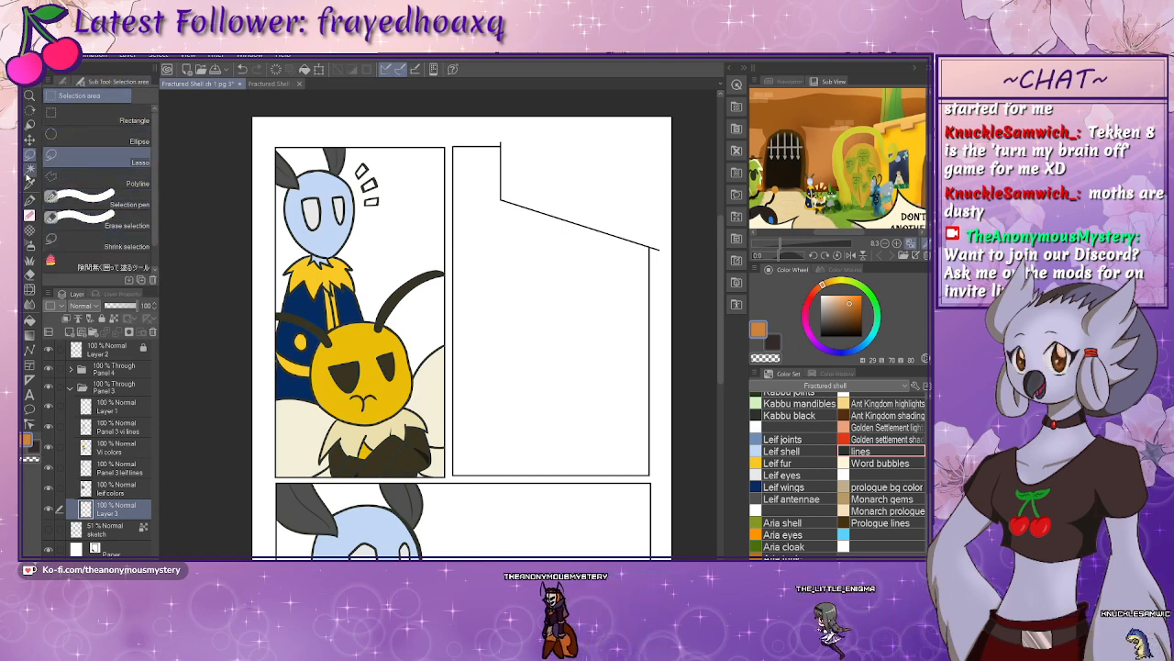
key(w)
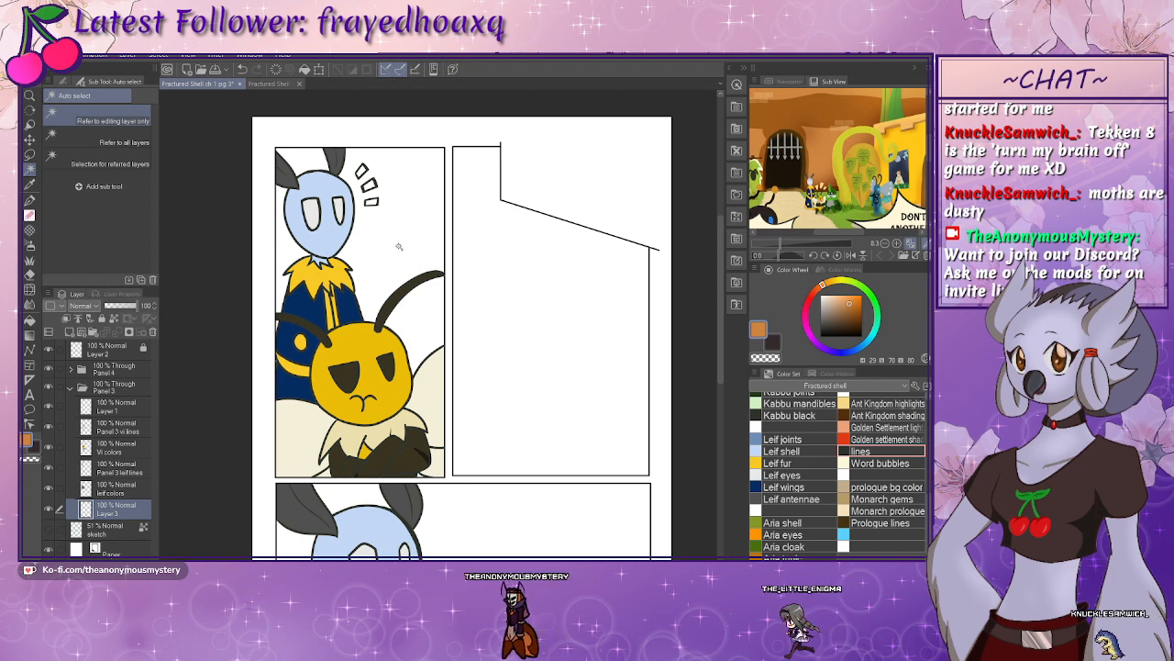
click(399, 241)
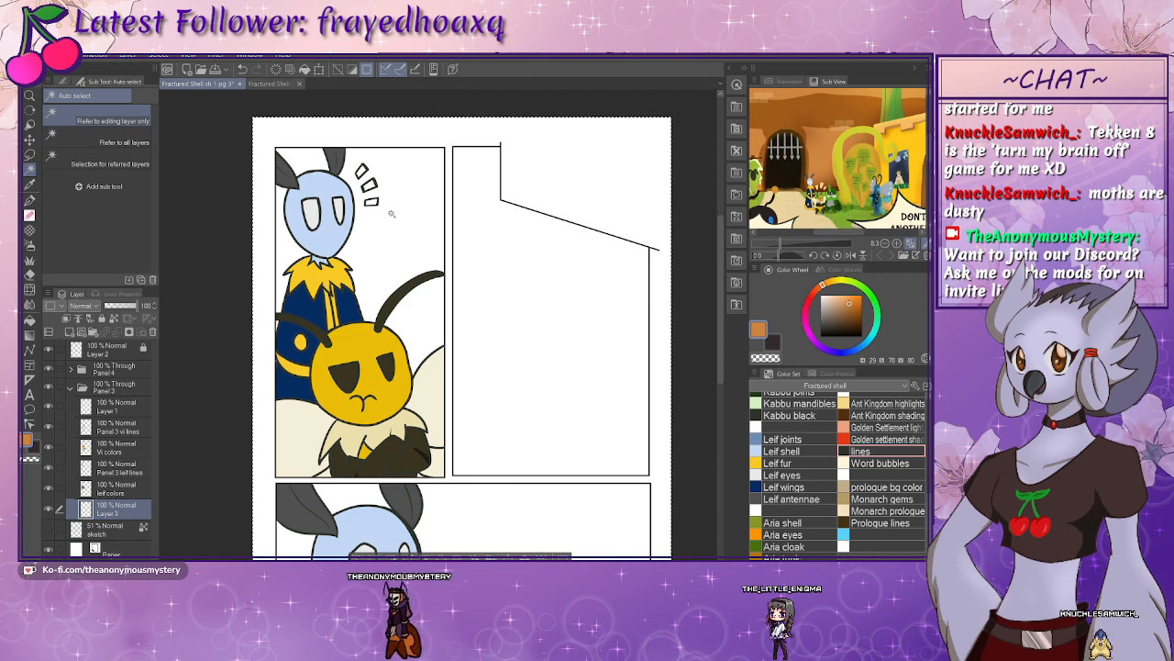
click(105, 350)
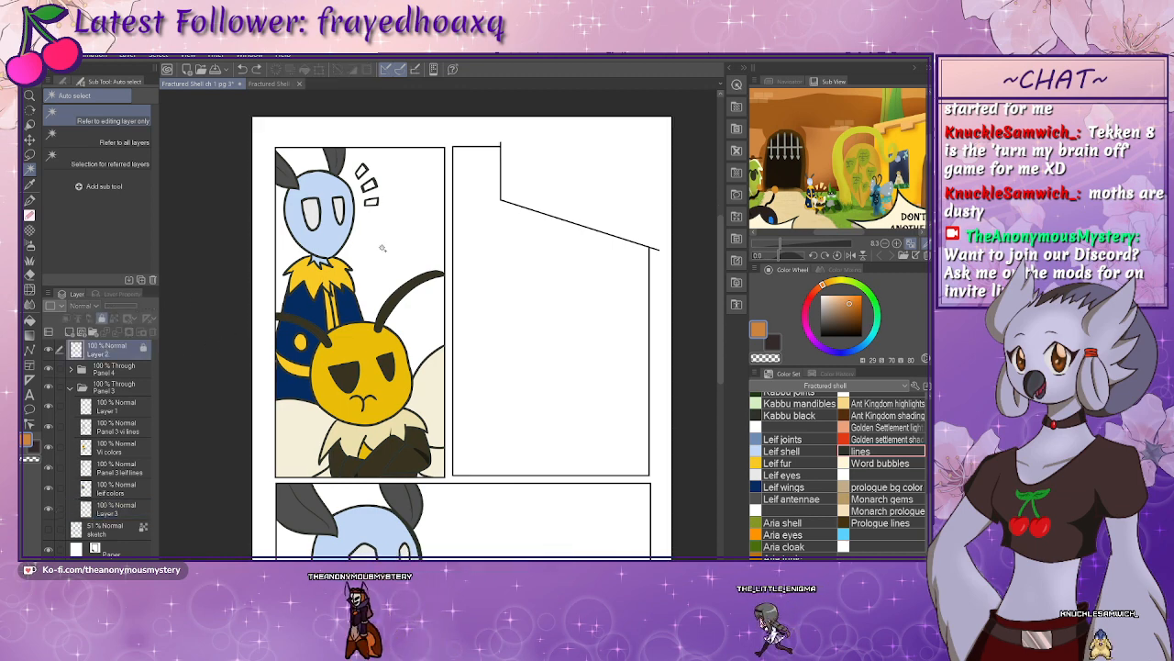
click(114, 507)
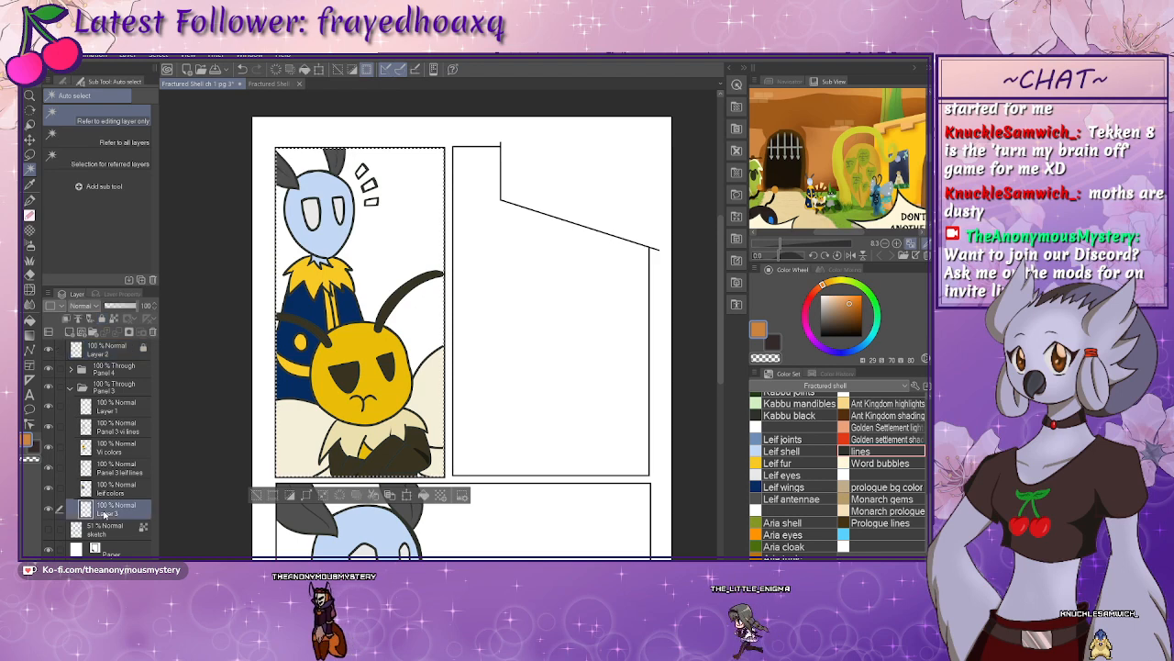
- Paint the selected Panel 3 background solid orange with the G-pen and clear the selection
key(p)
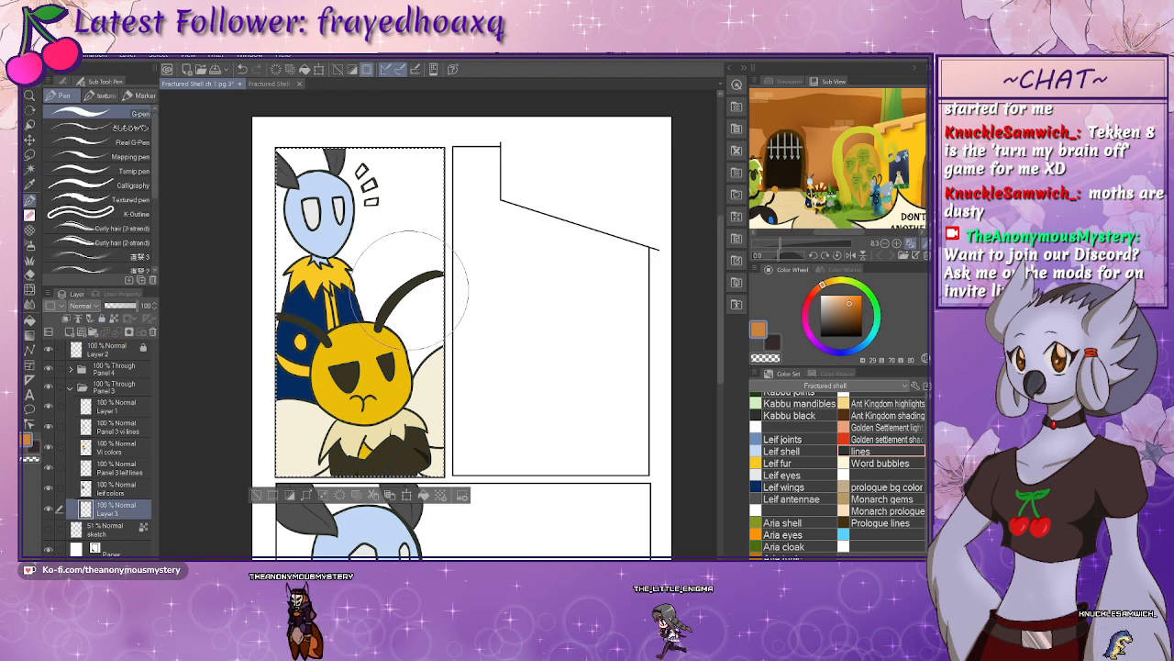
mouse_move(429, 215)
mouse_down()
mouse_move(410, 185)
mouse_move(295, 185)
mouse_move(379, 175)
mouse_move(450, 199)
mouse_move(246, 269)
mouse_move(487, 263)
mouse_move(275, 328)
mouse_up()
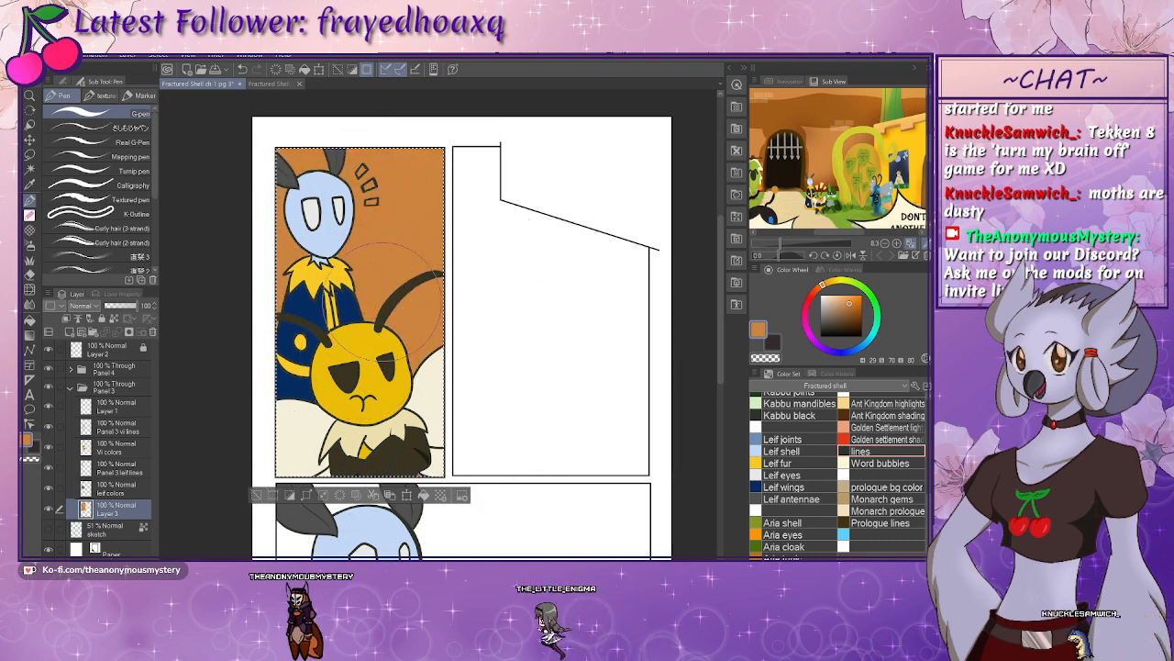
key(ctrl+d)
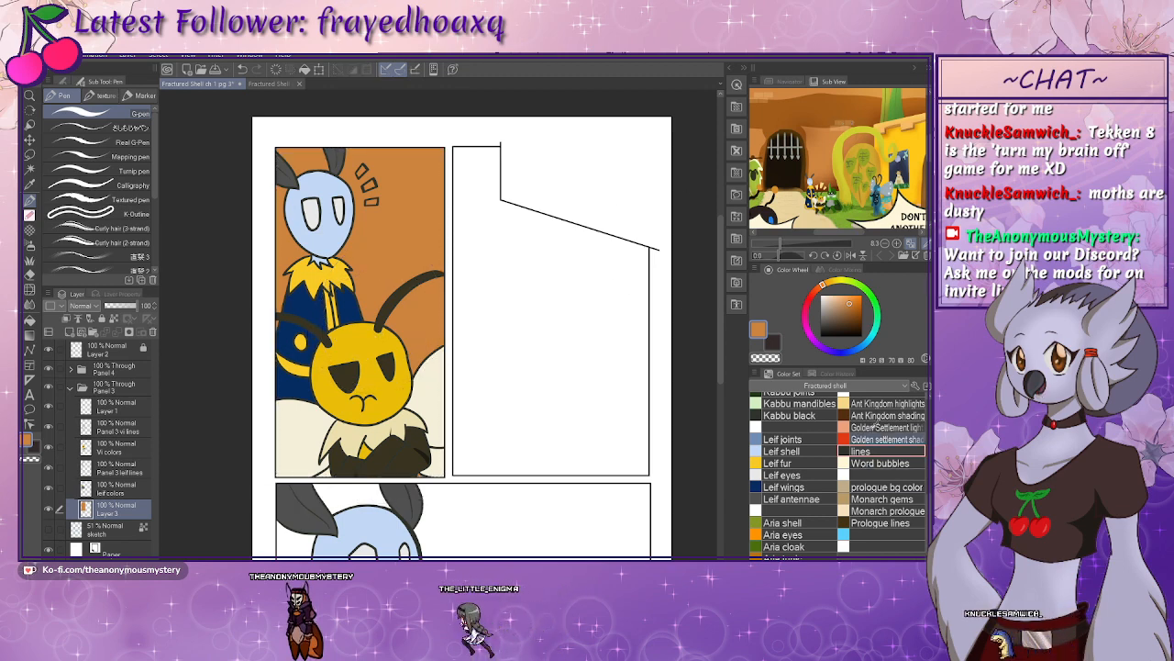
- Stamp brick clusters over Panel 3's orange background with the brick stamp on a new layer, with Ant Kingdom highlights as the drawing colour
click(881, 403)
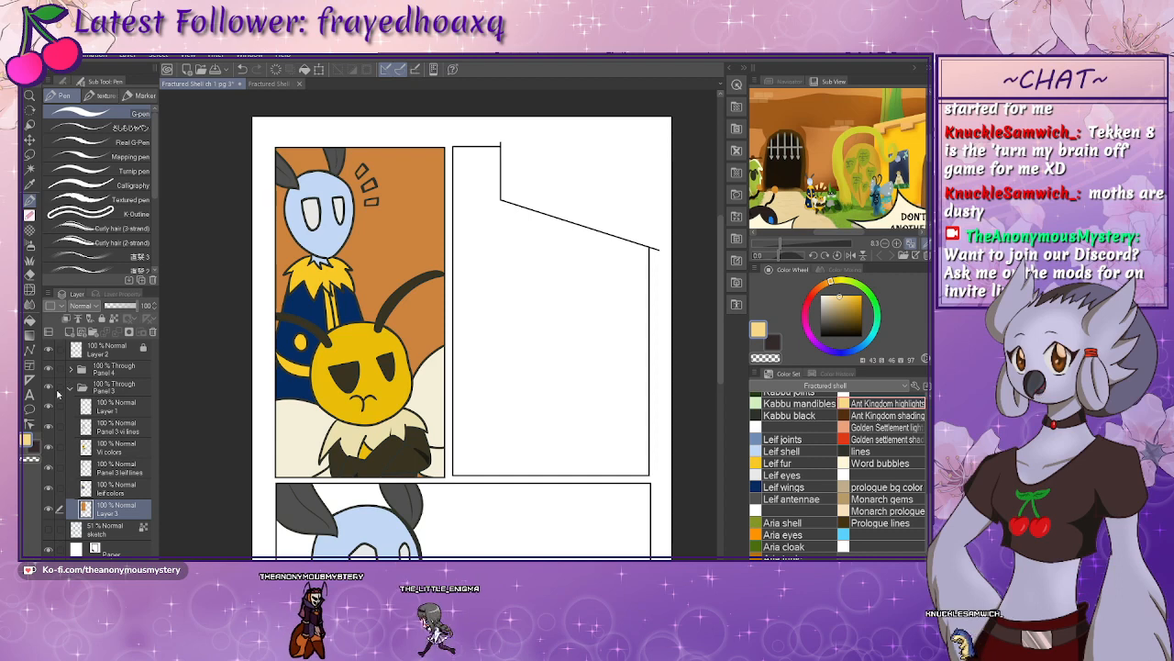
click(29, 230)
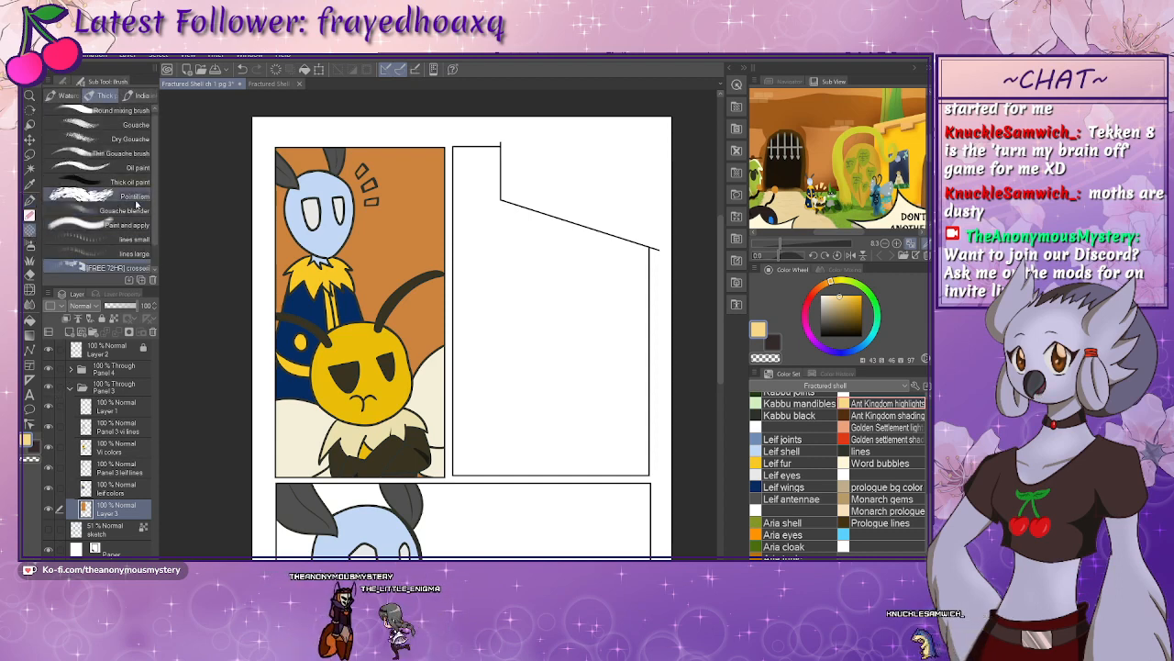
mouse_move(156, 225)
mouse_down()
mouse_move(155, 266)
mouse_move(156, 238)
mouse_up()
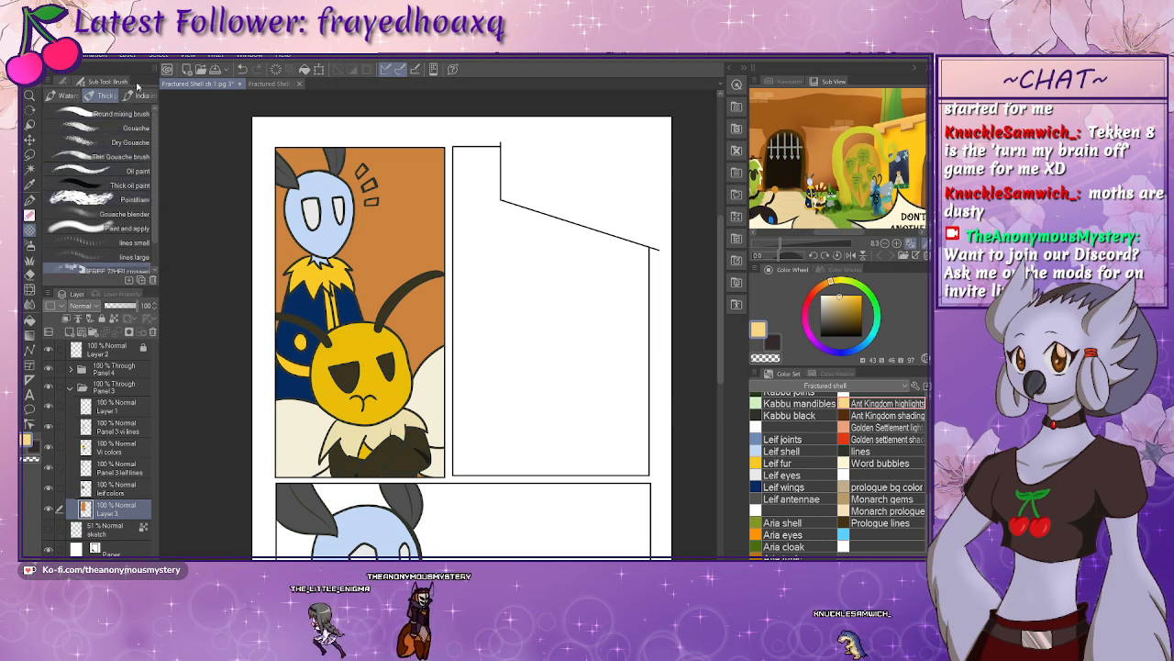
click(138, 96)
click(64, 96)
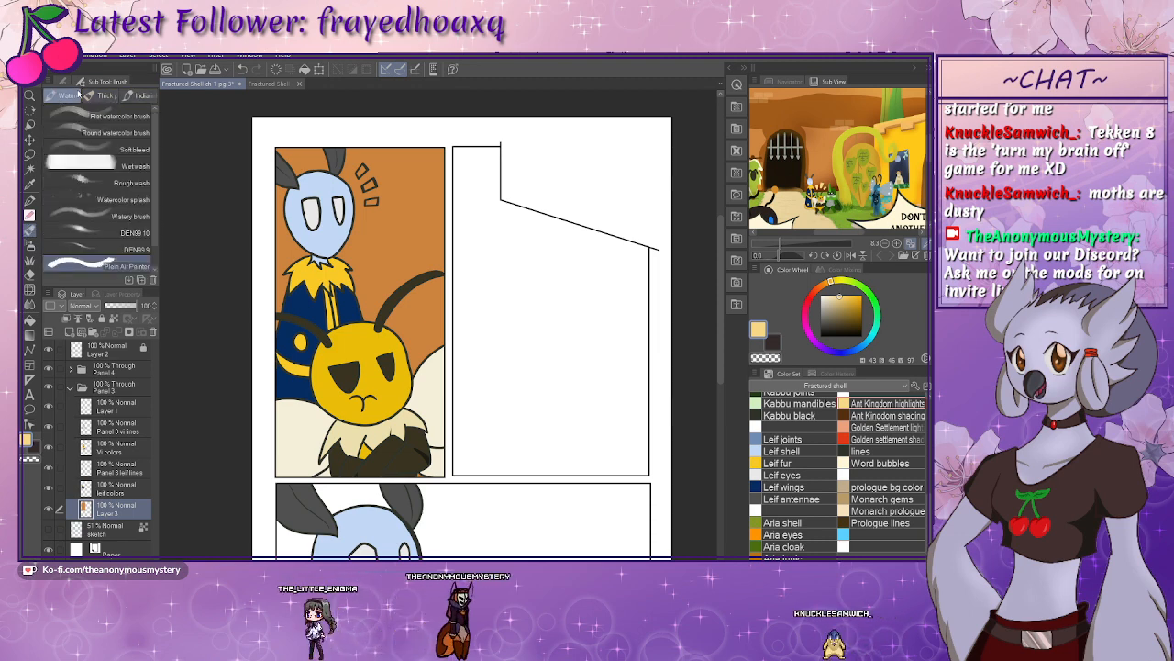
click(30, 260)
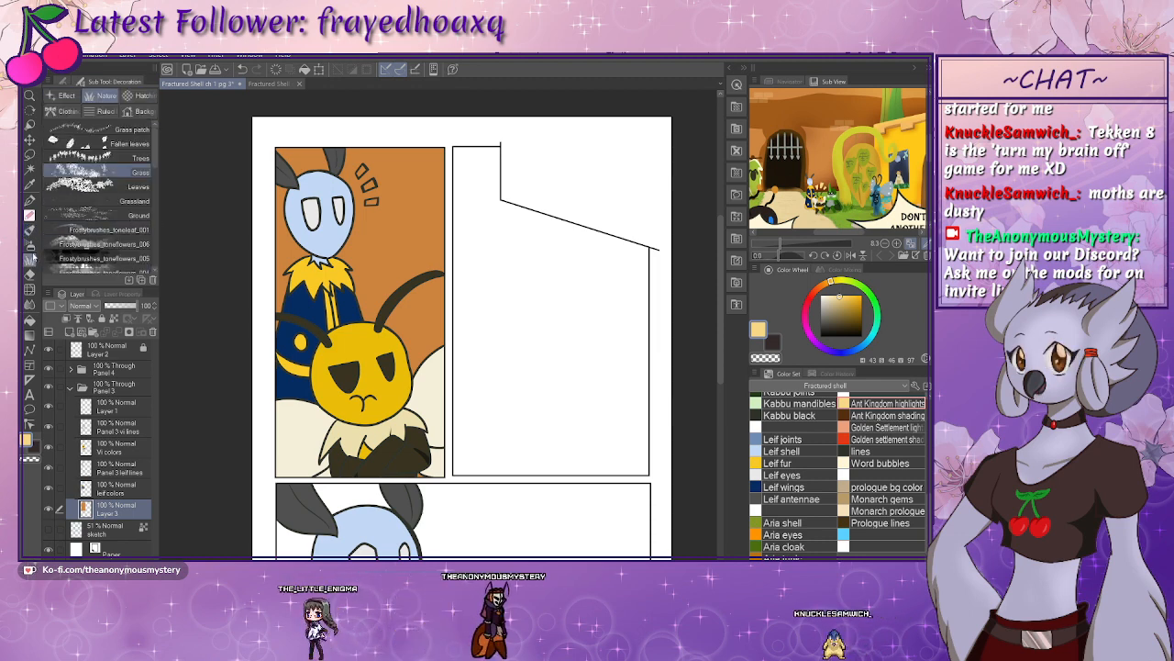
click(143, 111)
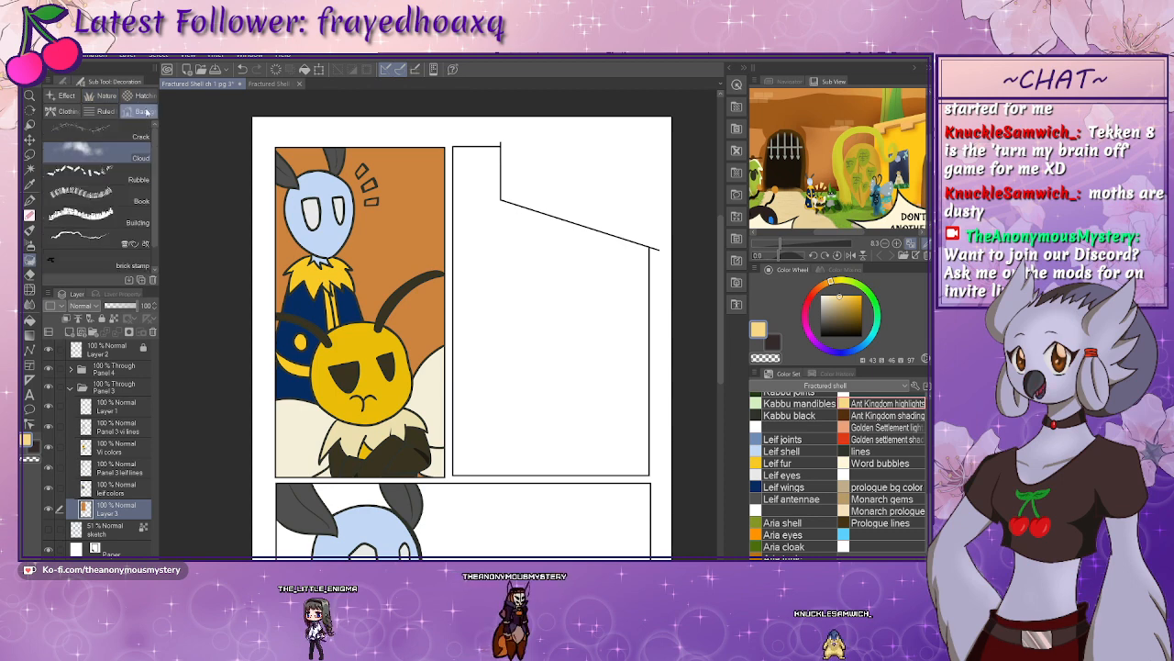
scroll(154, 220, down, 1)
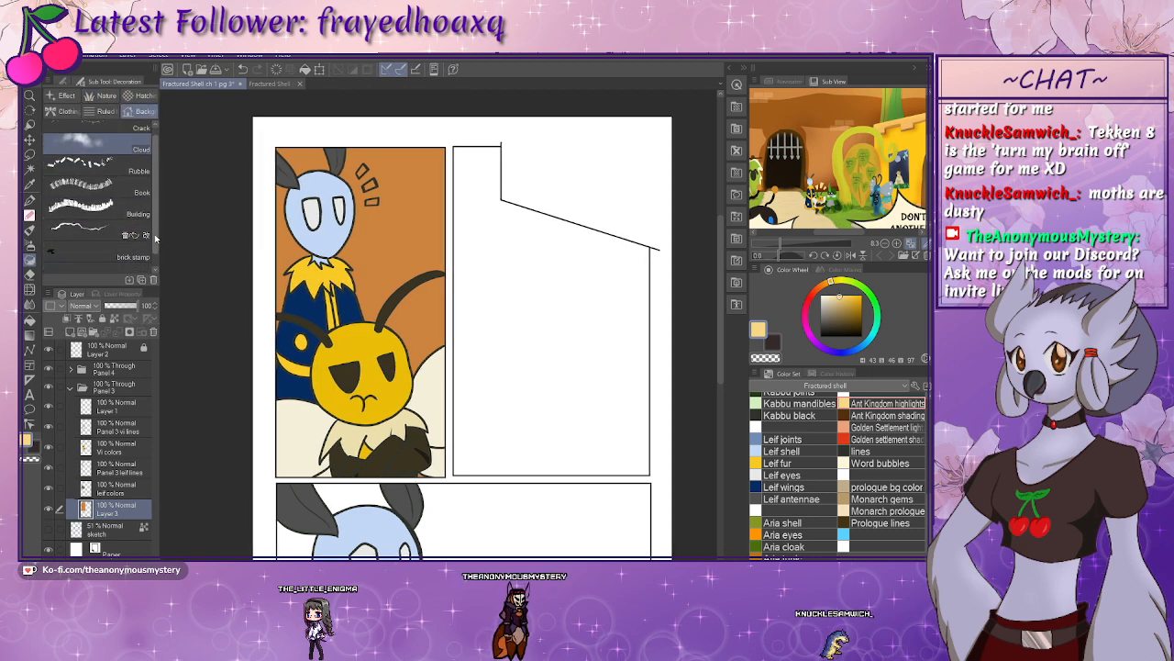
click(112, 246)
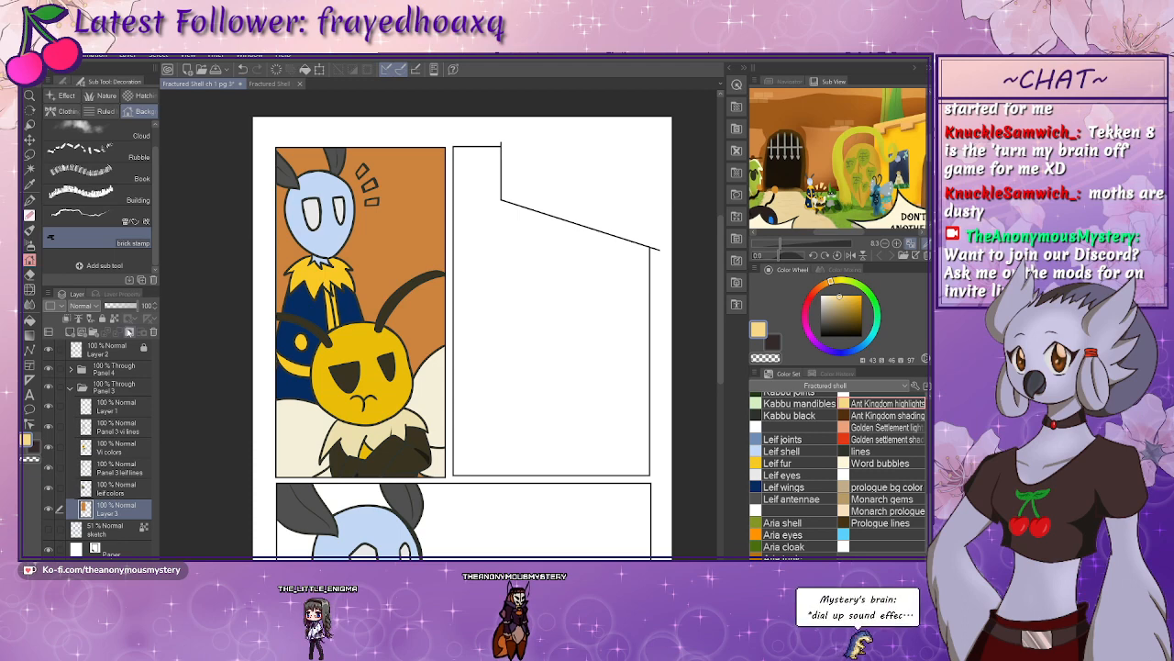
click(80, 332)
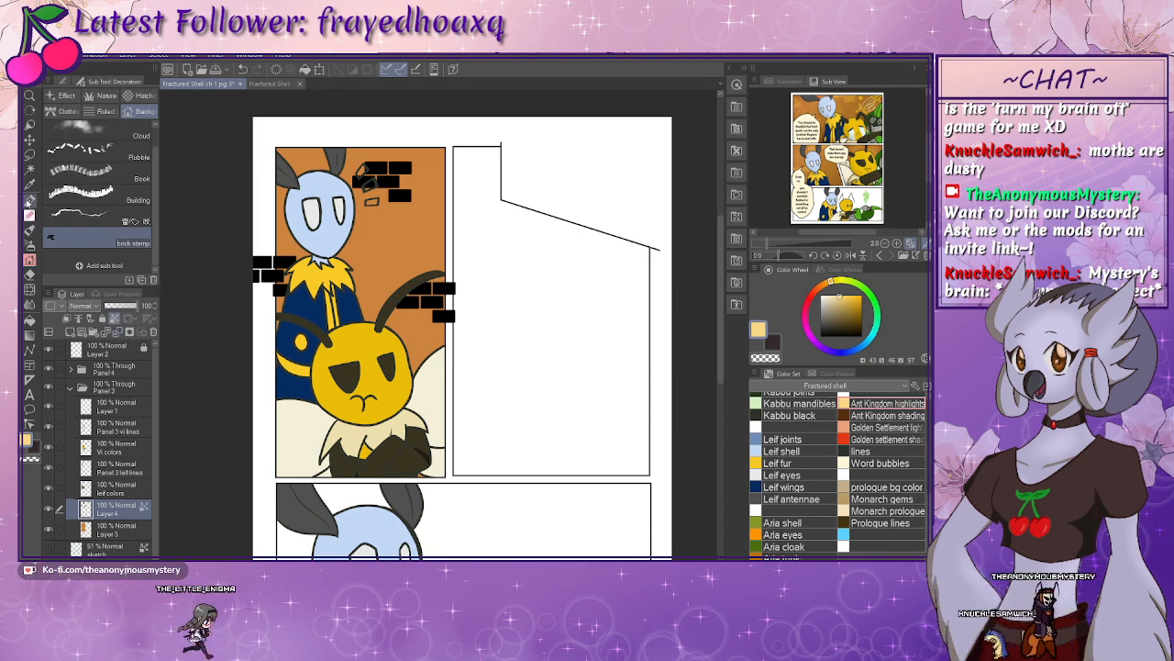
- Recolour the stamped bricks with the Ant Kingdom highlights colour using the G-pen and set their layer to Screen at 32% opacity
click(29, 201)
click(385, 169)
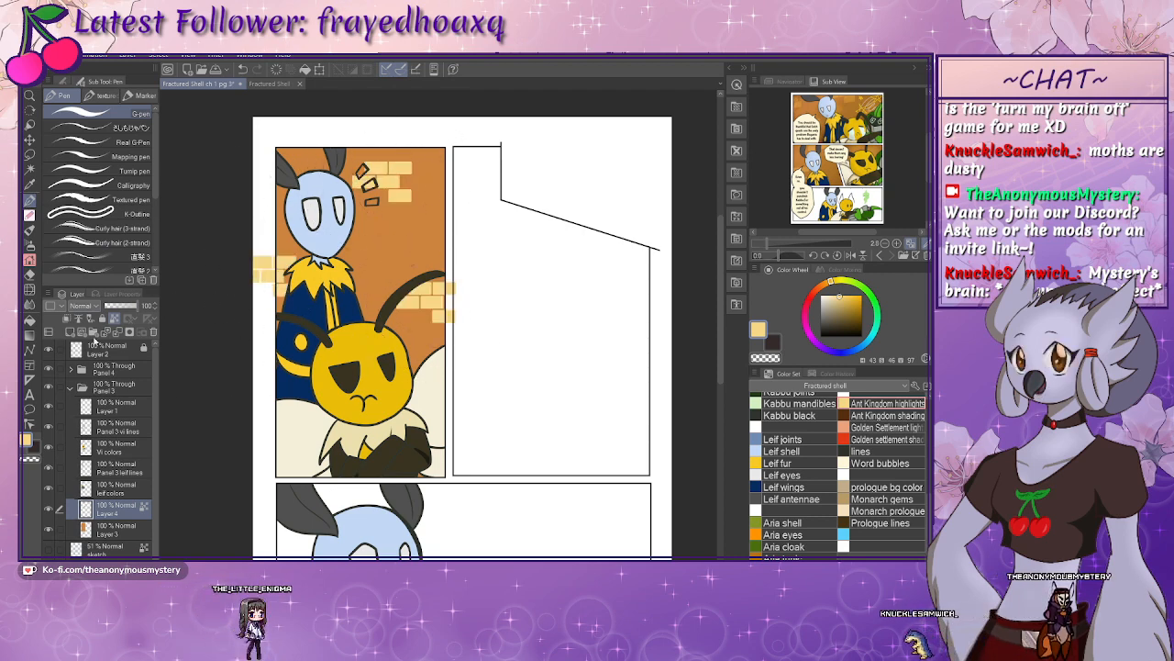
click(91, 126)
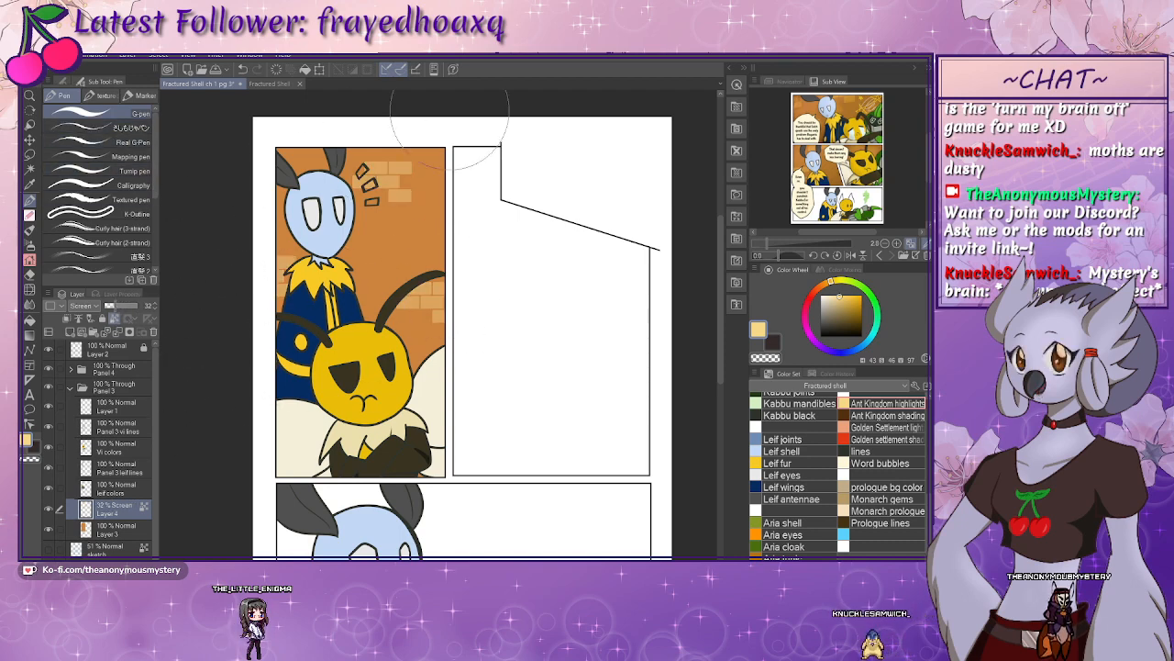
- Skew the bricks so their right side sits higher, and rename the brick layer bricks and the orange layer bg color
click(320, 70)
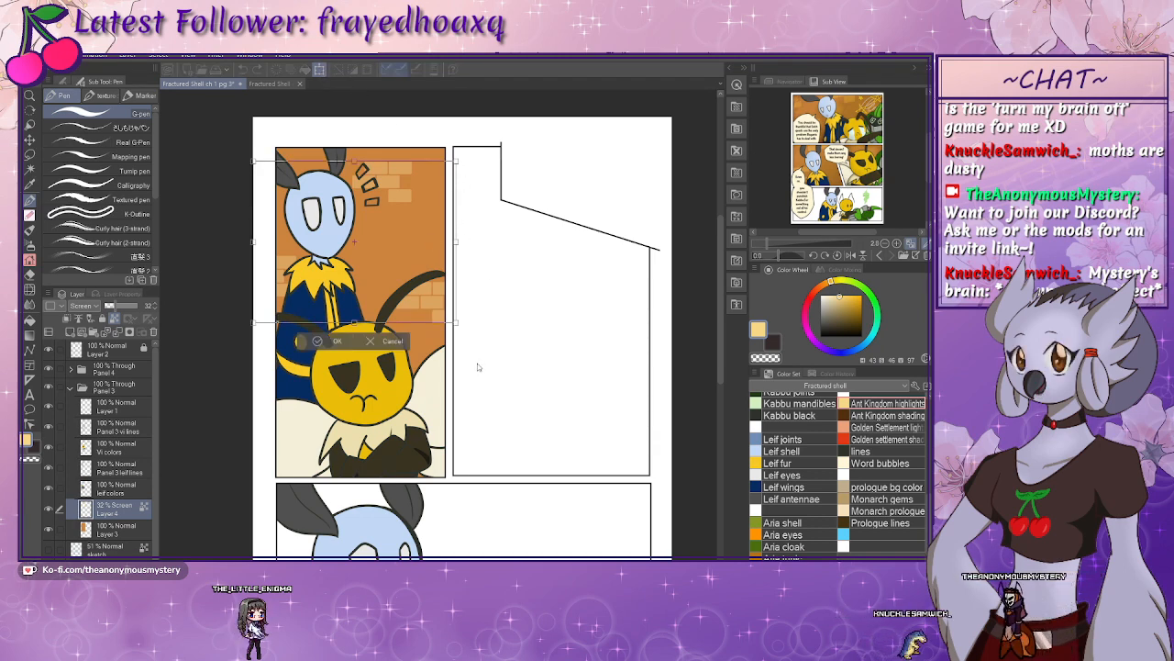
drag(469, 244, 475, 218)
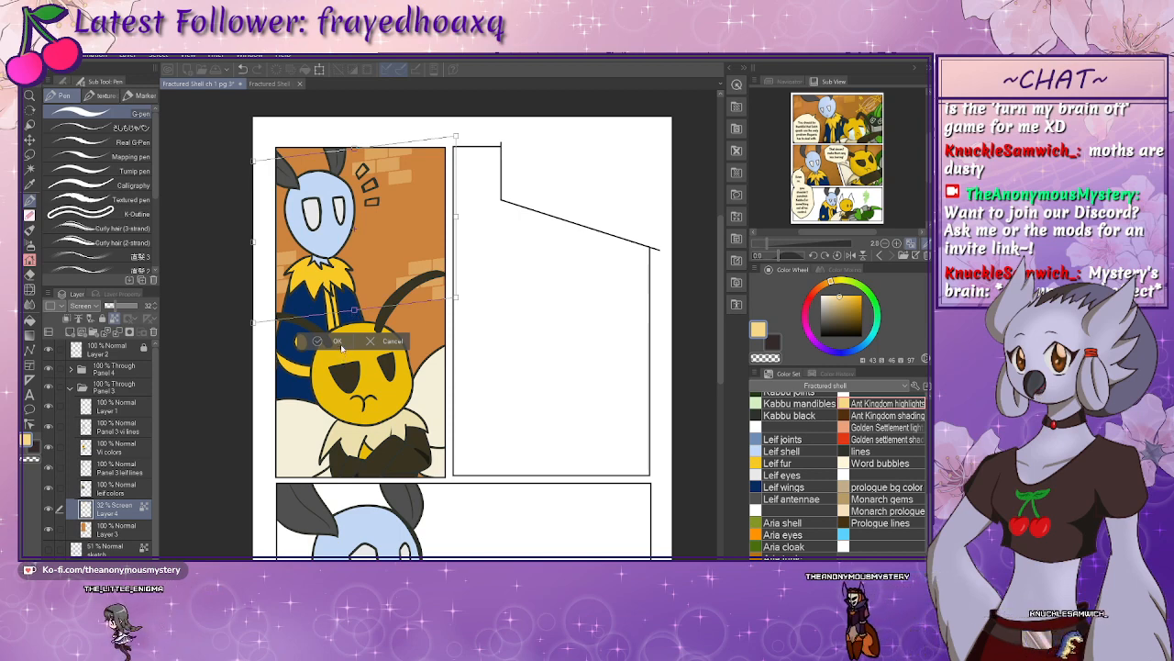
click(337, 340)
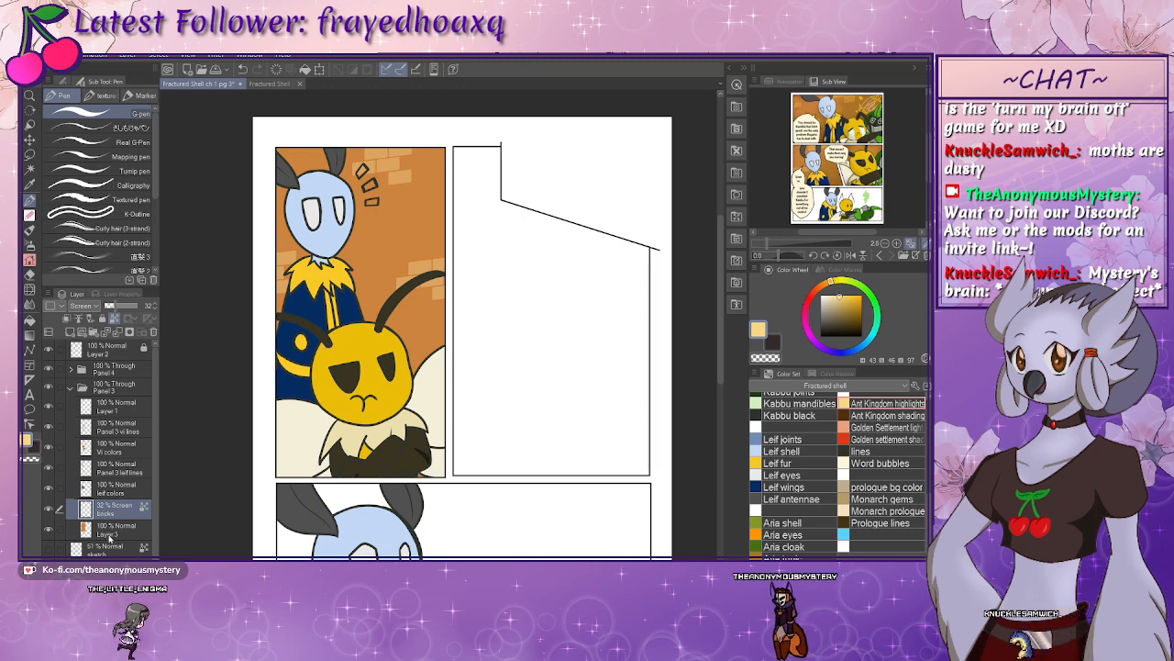
click(110, 530)
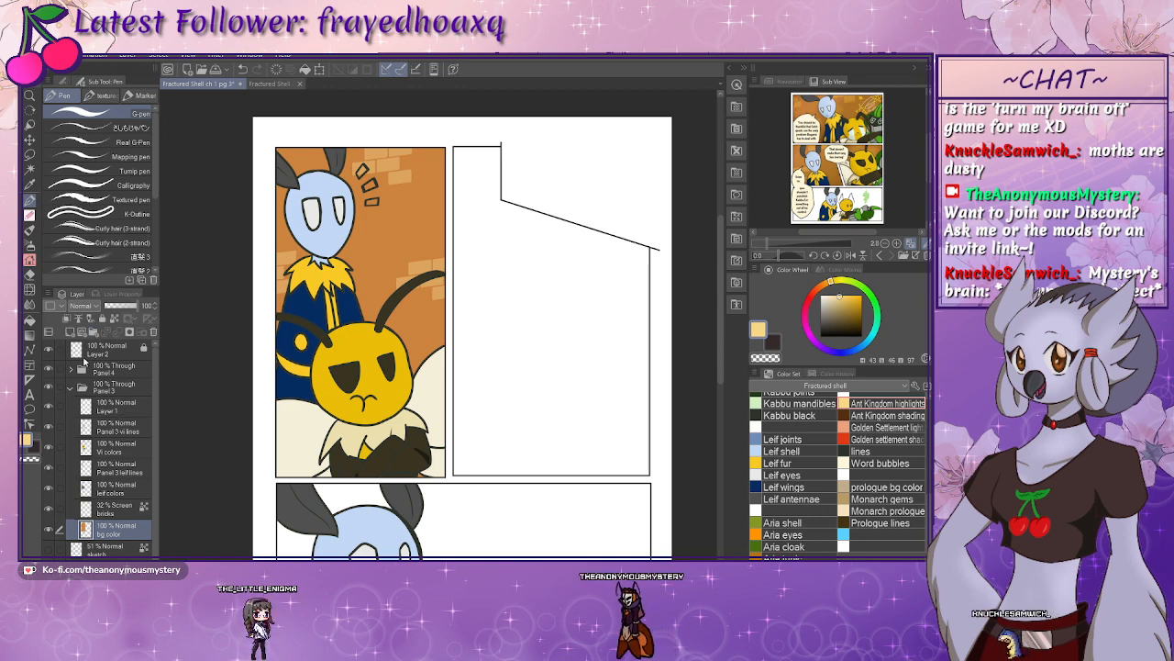
- Airbrush Ant Kingdom shading brown along the lower right of Panel 3's background with the Soft airbrush on a new layer above bg color
click(69, 332)
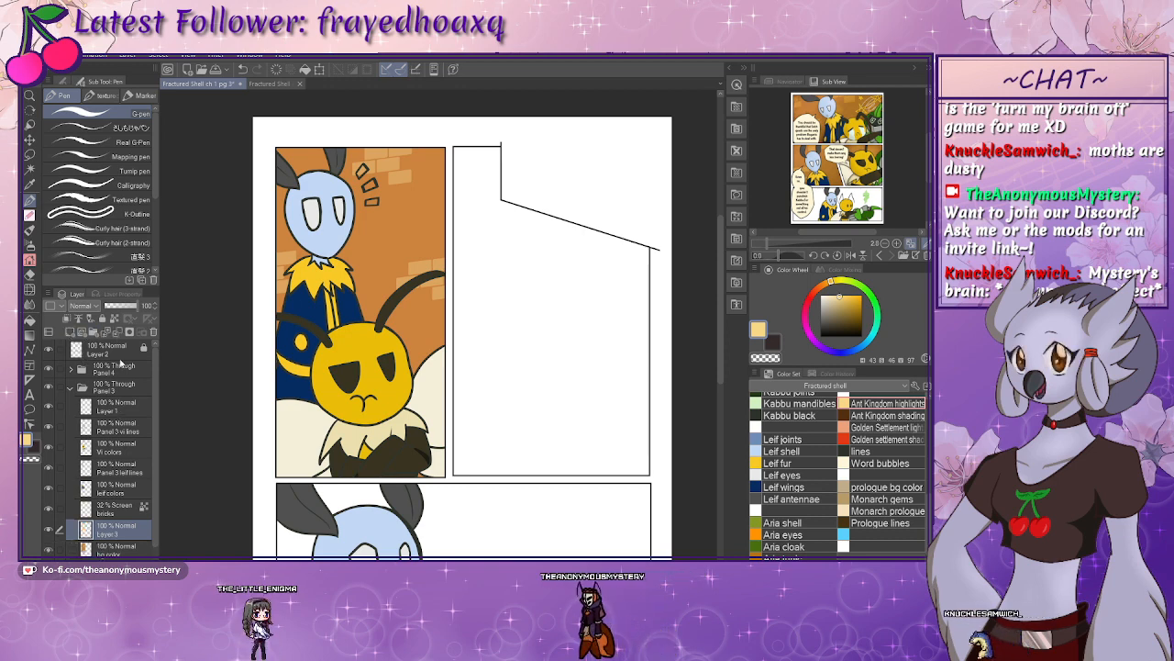
click(885, 415)
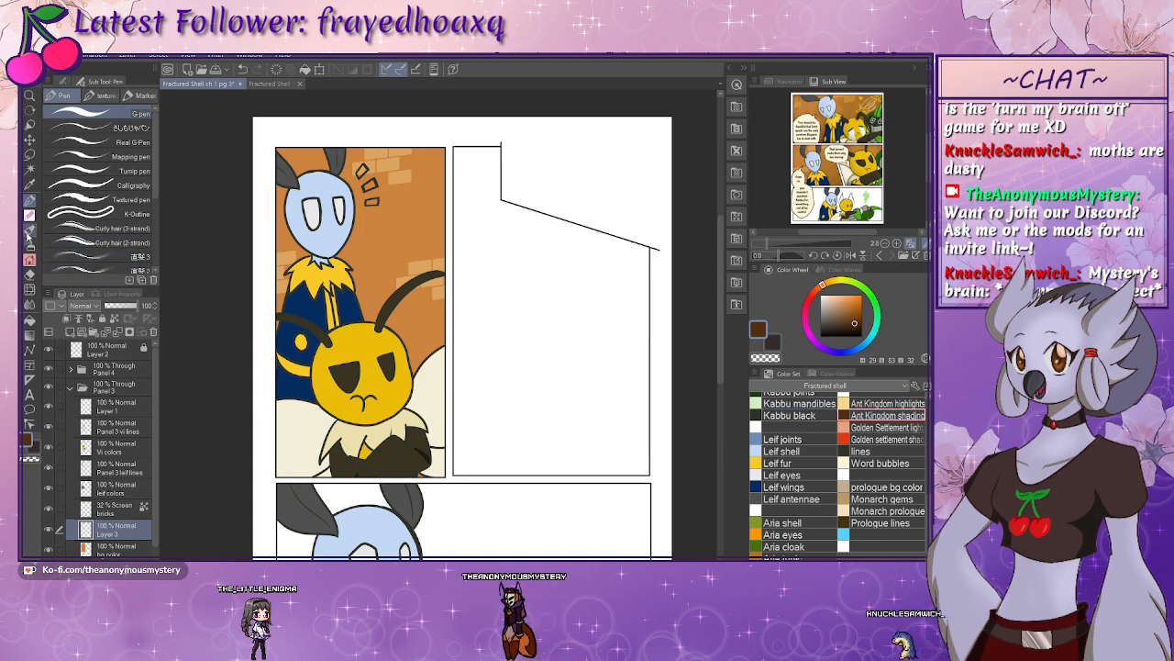
click(30, 214)
click(30, 245)
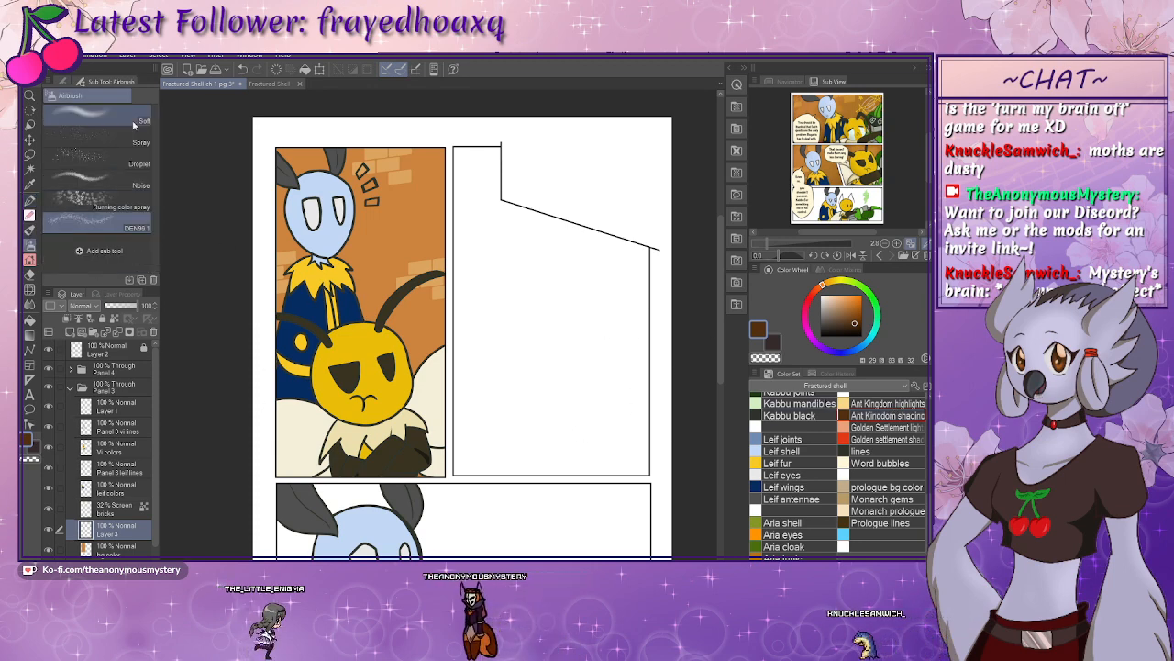
click(124, 122)
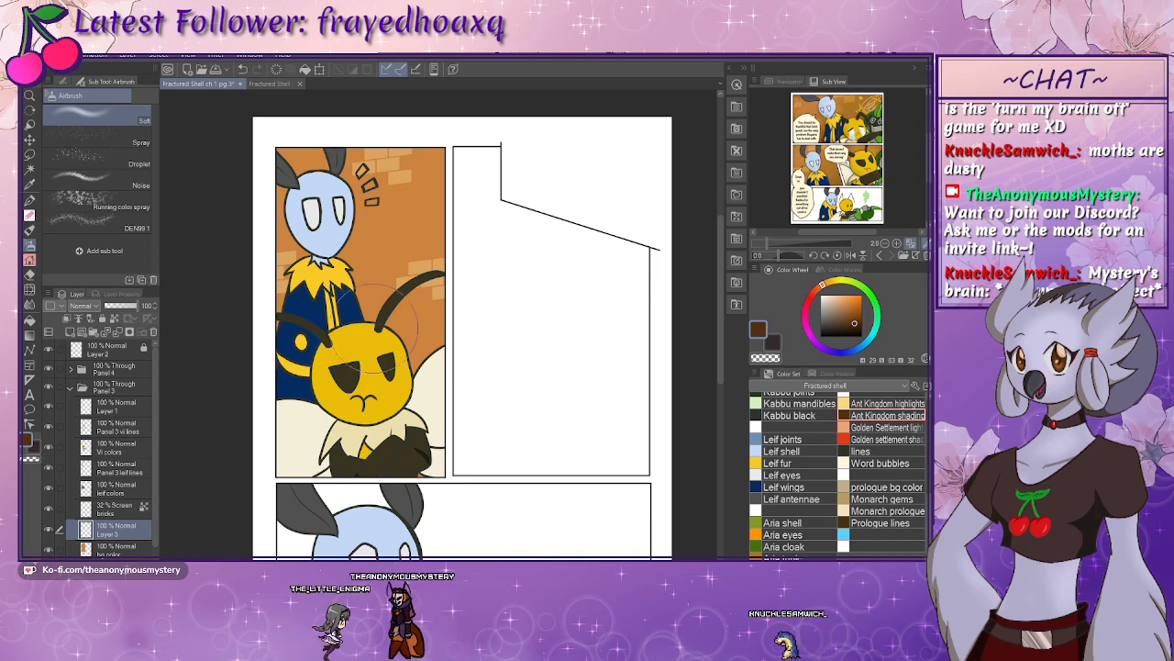
mouse_move(486, 358)
mouse_down()
mouse_move(459, 309)
mouse_move(413, 321)
mouse_move(442, 264)
mouse_up()
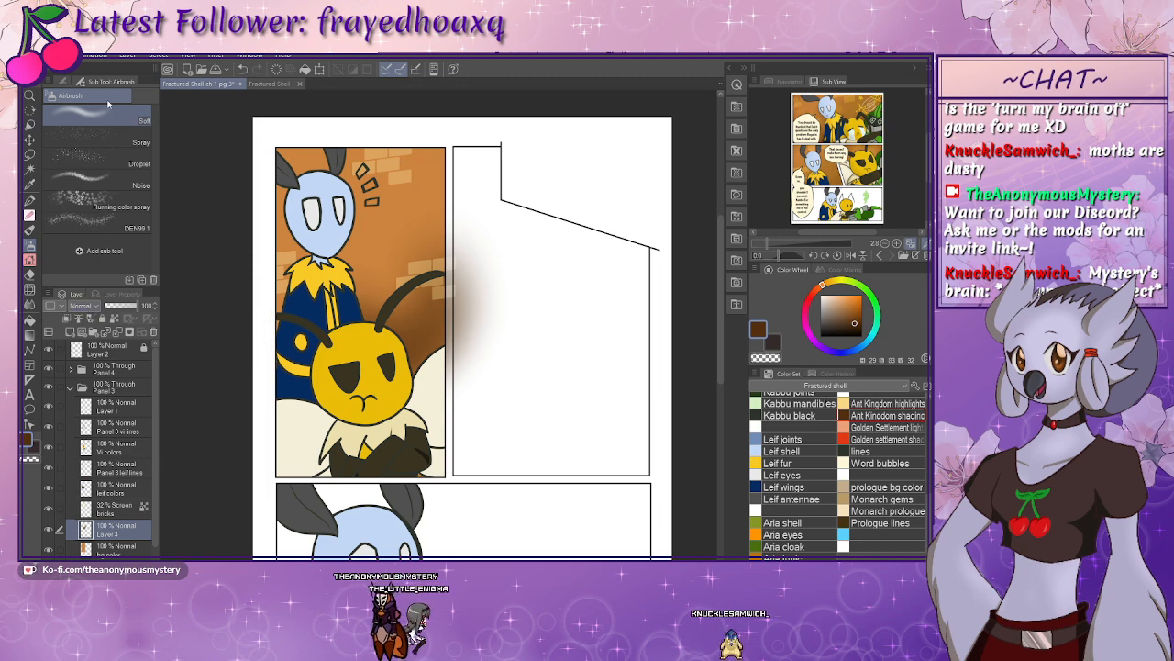
- Set the background shading layer to Multiply at 41% opacity and airbrush more shading along Panel 3's left and right edges
click(102, 78)
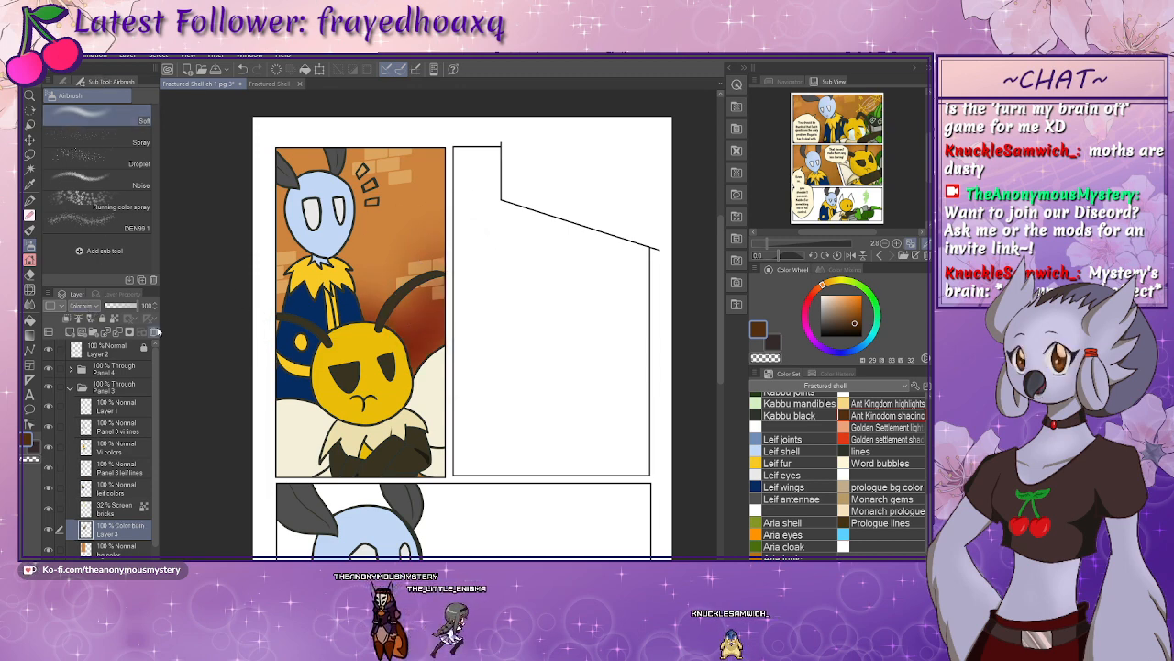
drag(115, 306, 118, 306)
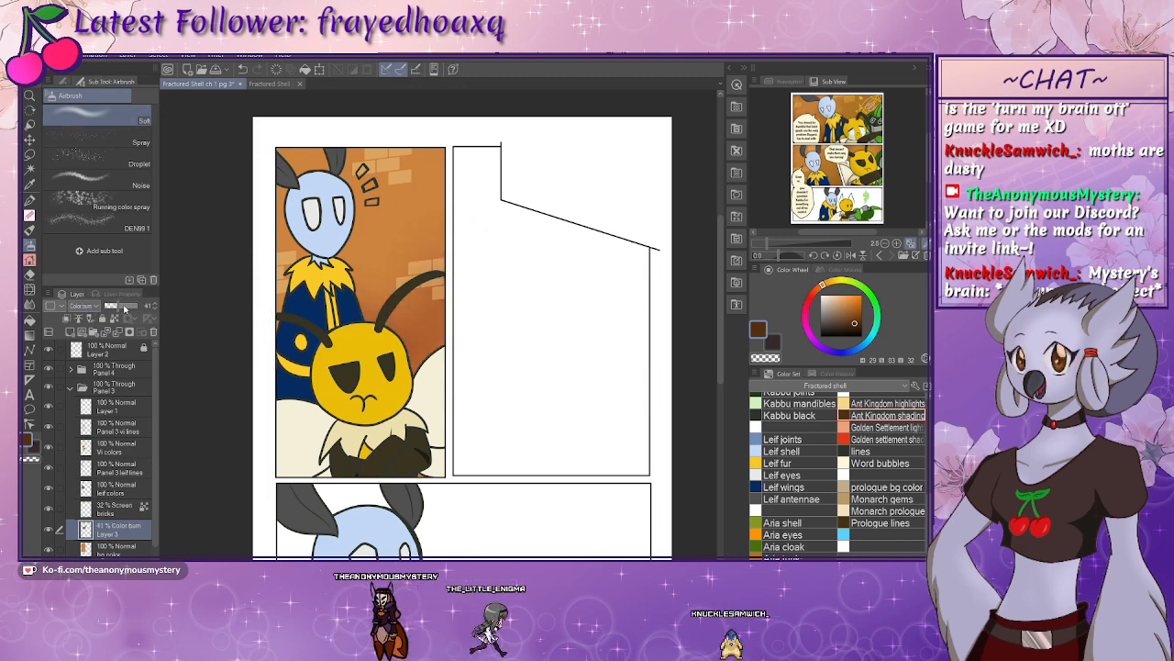
click(90, 68)
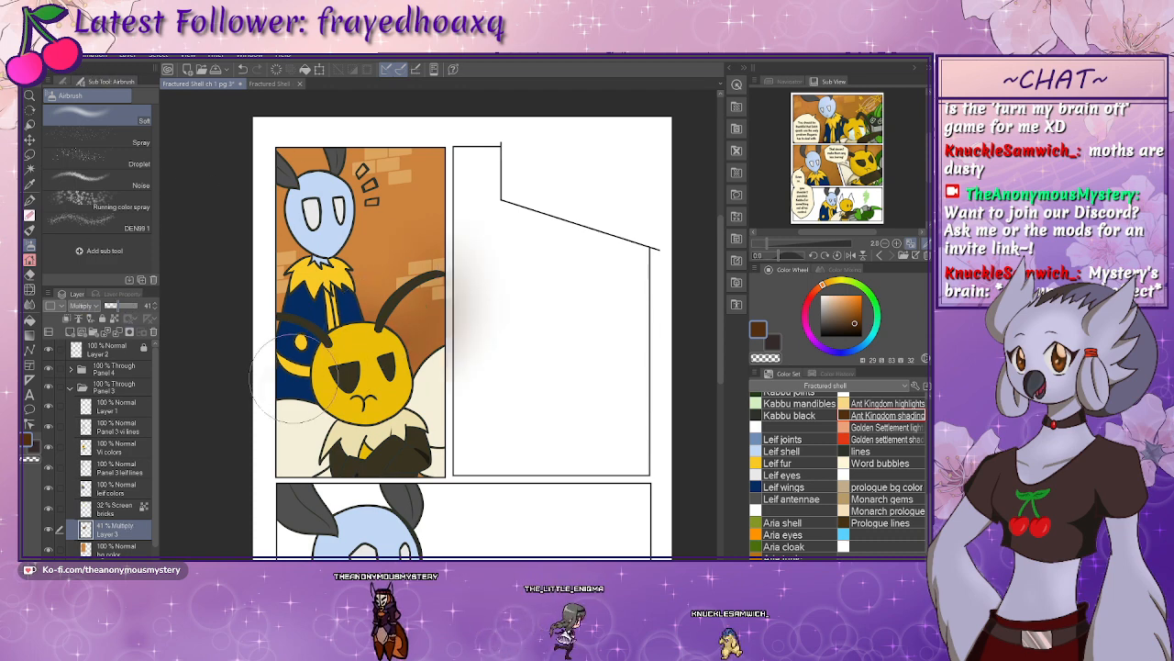
mouse_move(294, 378)
mouse_down()
mouse_move(262, 369)
mouse_move(266, 338)
mouse_up()
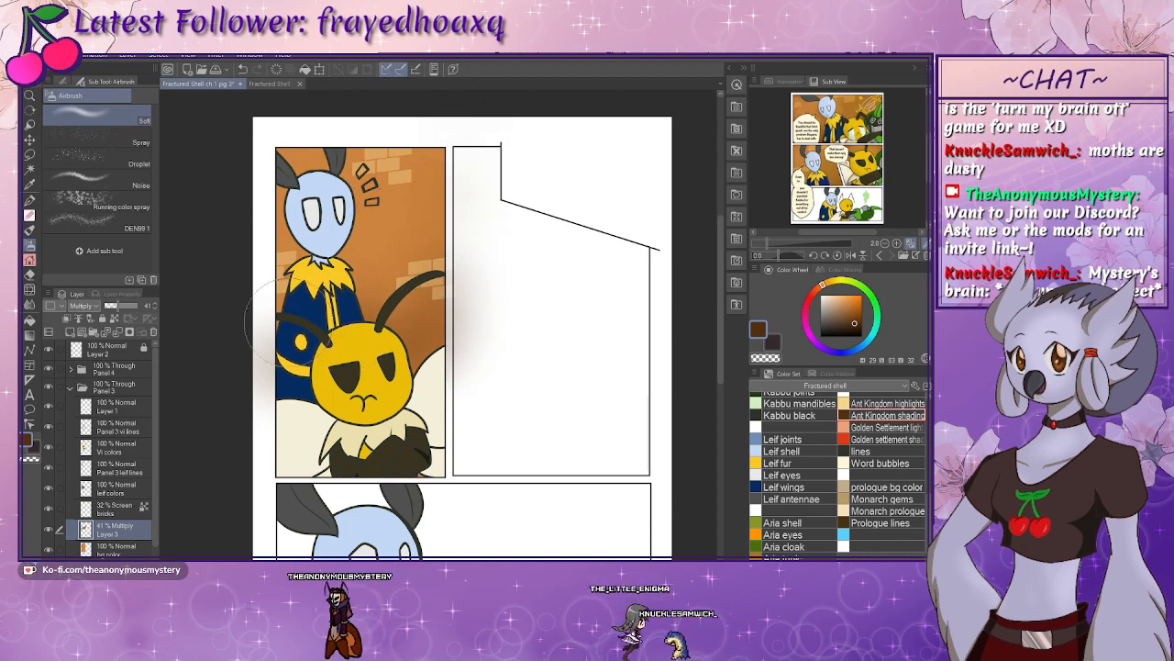
drag(460, 272, 431, 267)
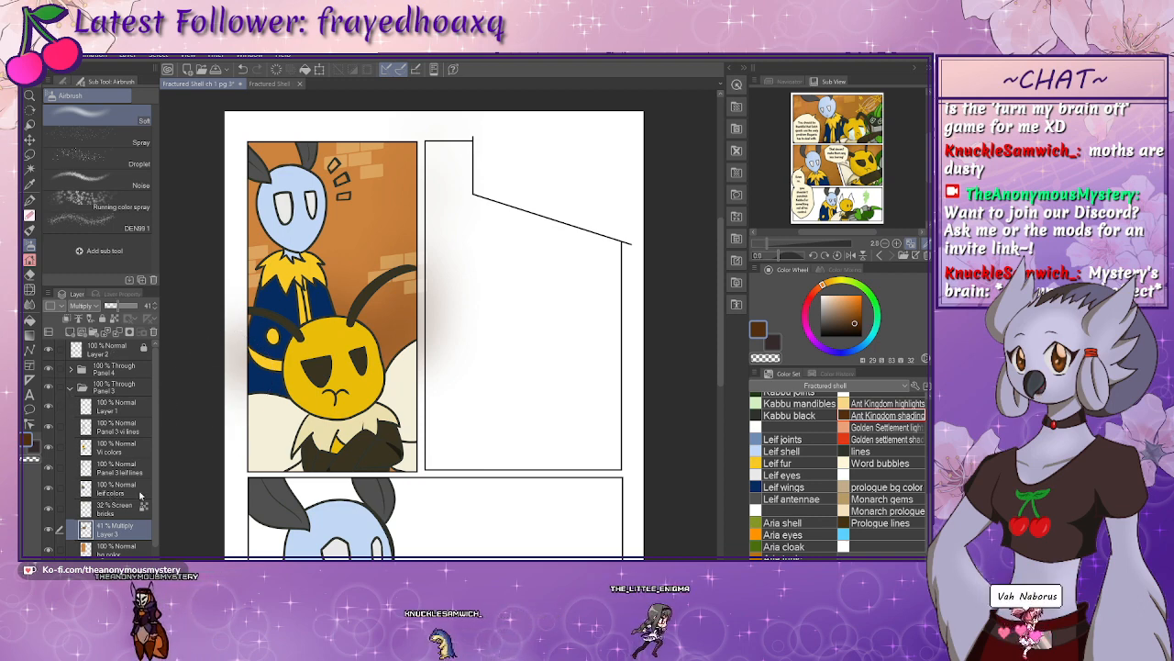
- Add a layer above Vi's line layer, set to Multiply at 32% opacity, and shade the left edge of Vi's head with a small G-pen
key(ctrl+plus)
key(ctrl+plus)
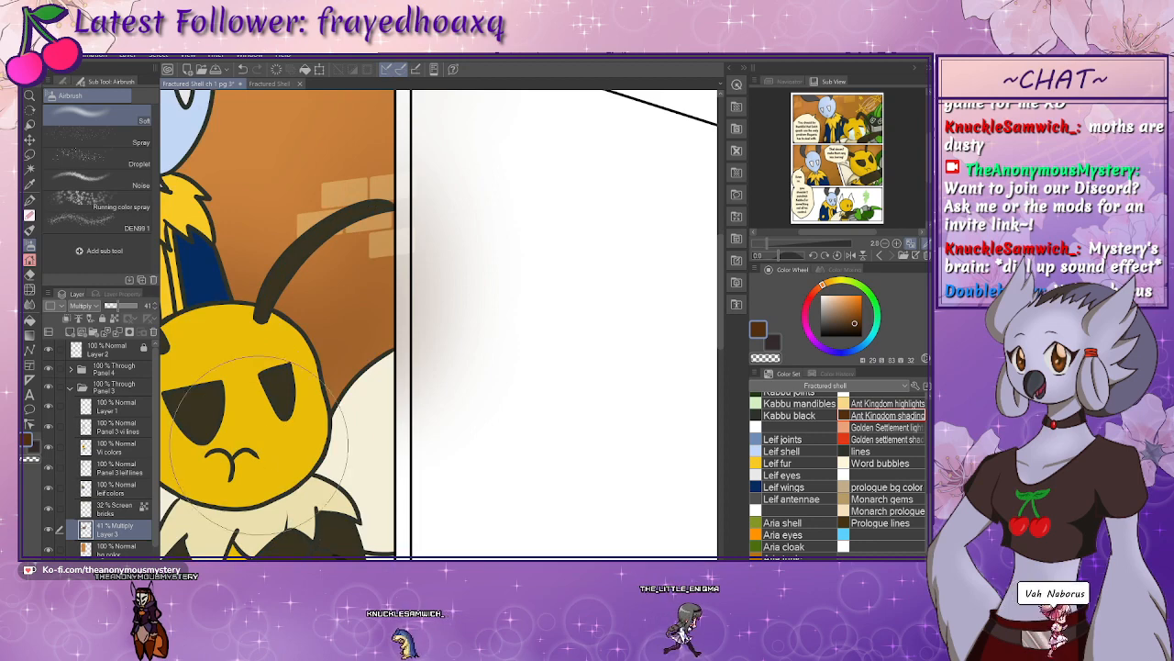
drag(404, 321, 509, 286)
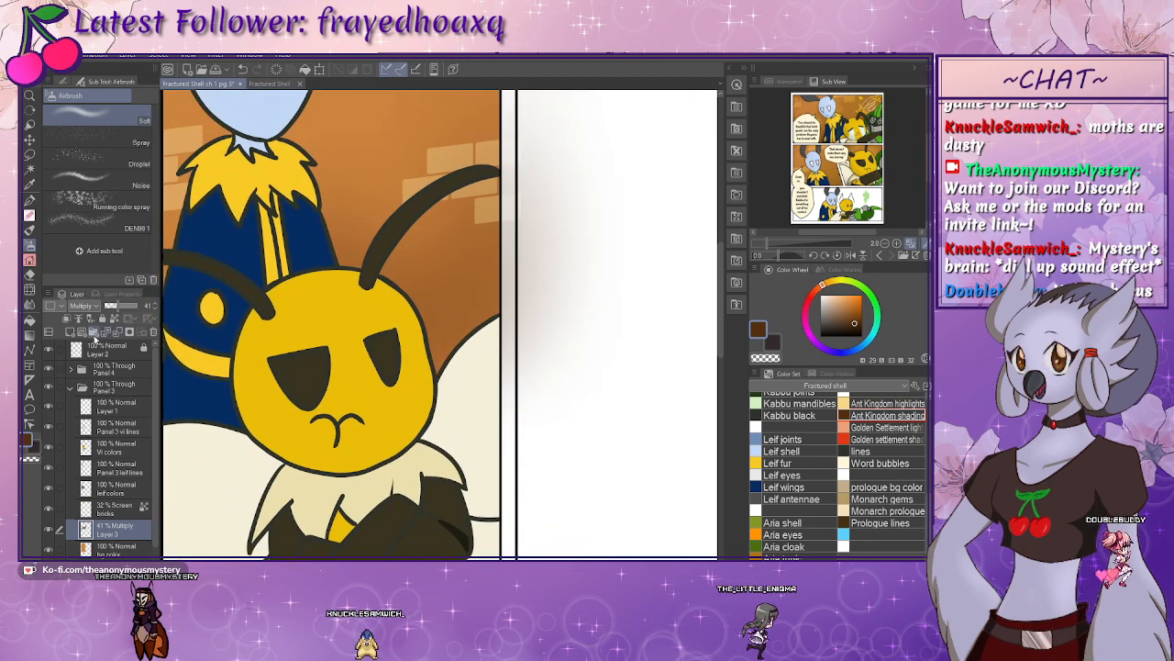
click(71, 333)
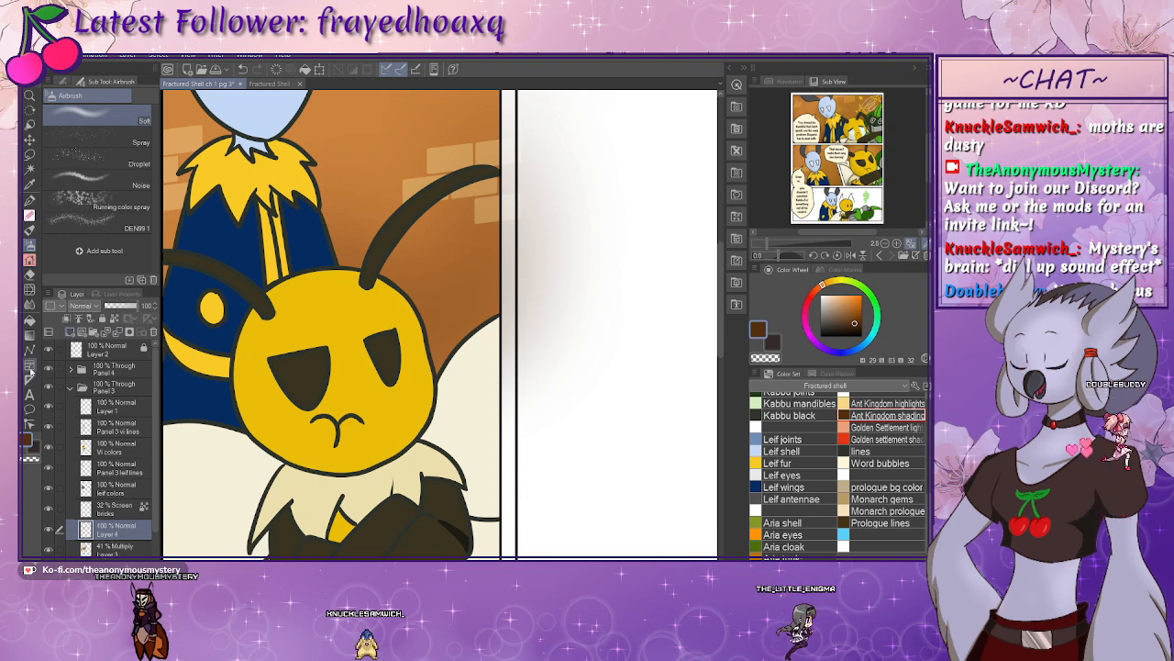
click(29, 200)
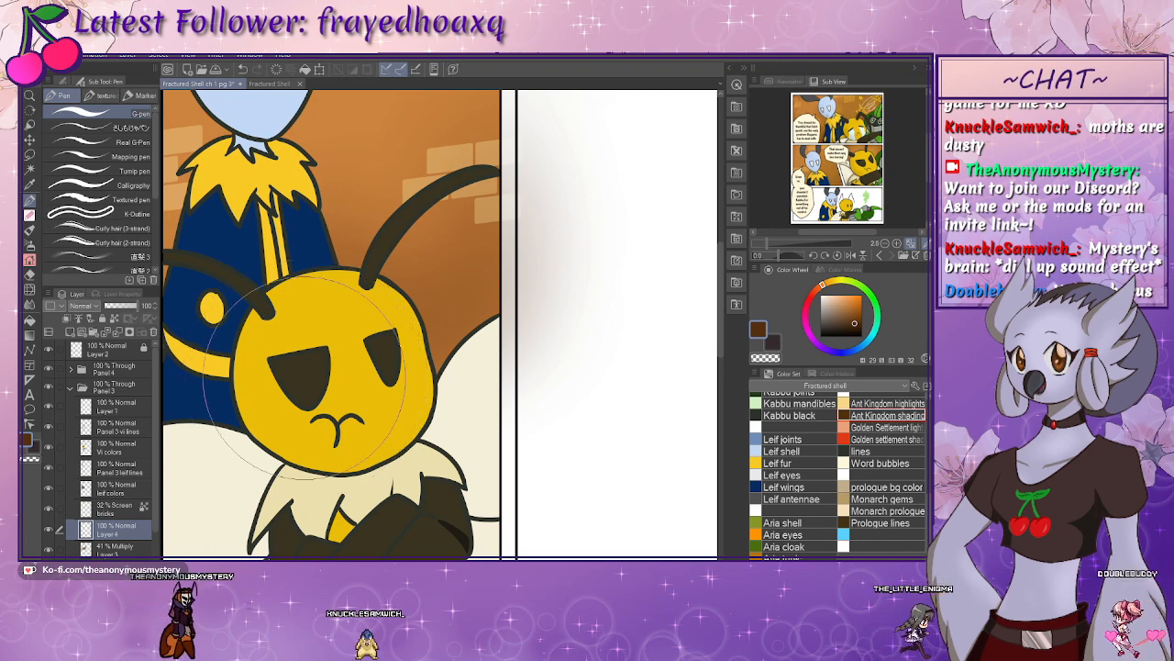
key(bracketleft)
key(bracketleft)
key(bracketleft)
key(bracketleft)
key(bracketleft)
key(bracketleft)
key(bracketleft)
key(bracketleft)
key(bracketleft)
key(bracketleft)
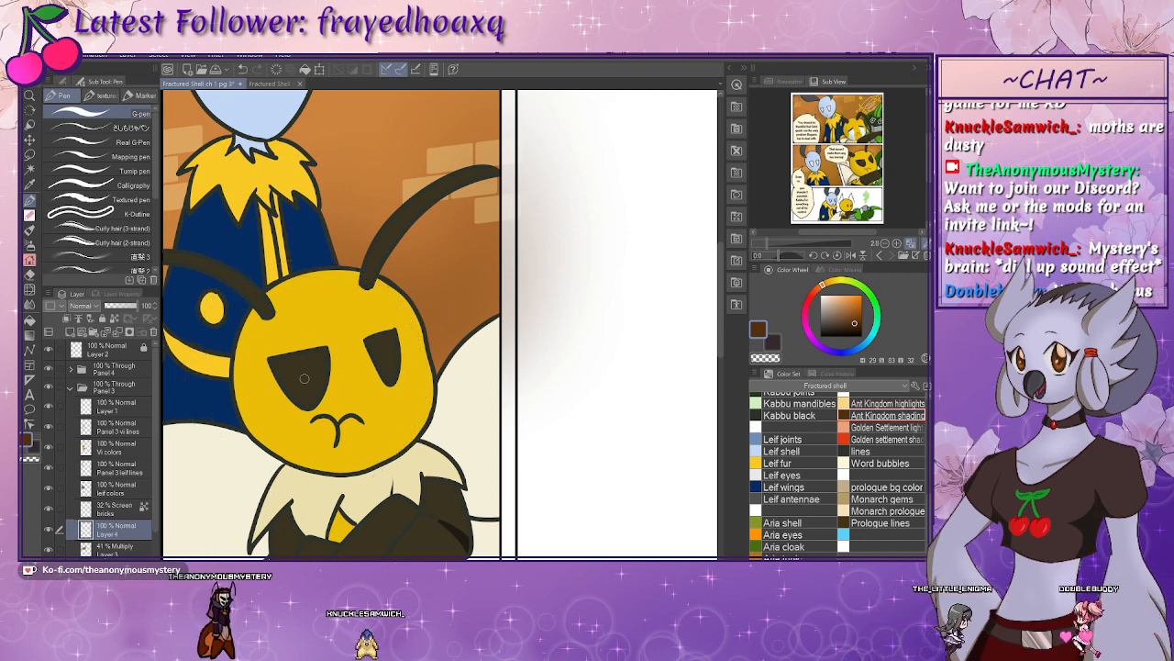
mouse_move(197, 513)
mouse_down()
mouse_move(256, 327)
mouse_move(258, 343)
mouse_move(351, 416)
mouse_move(348, 438)
mouse_up()
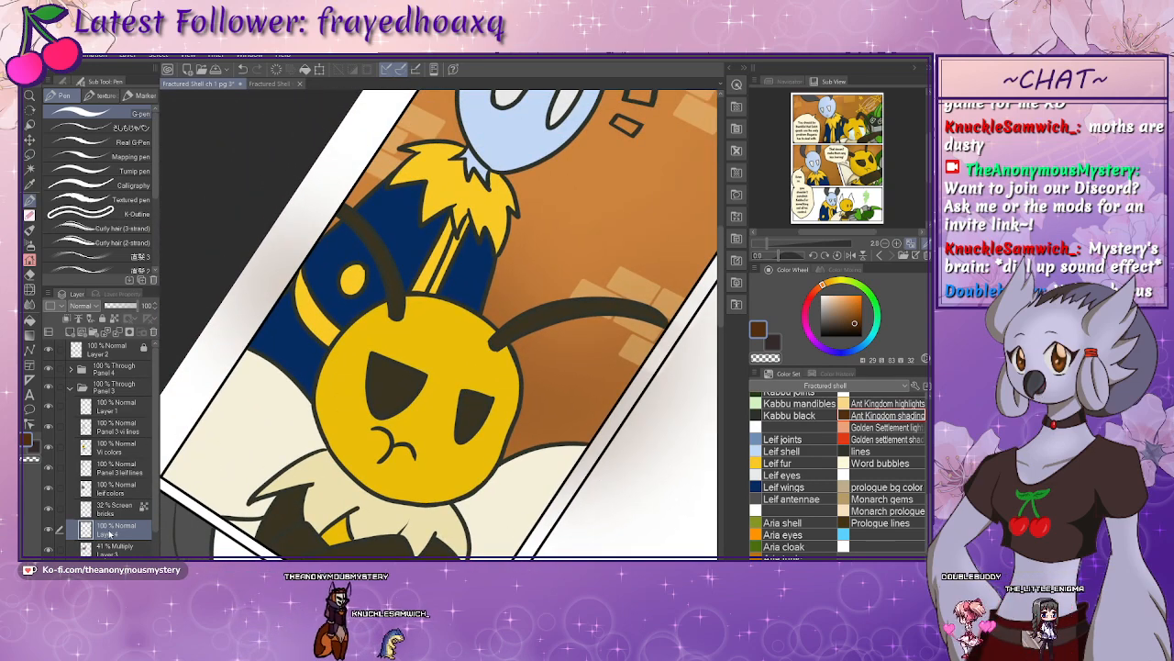
drag(110, 528, 109, 414)
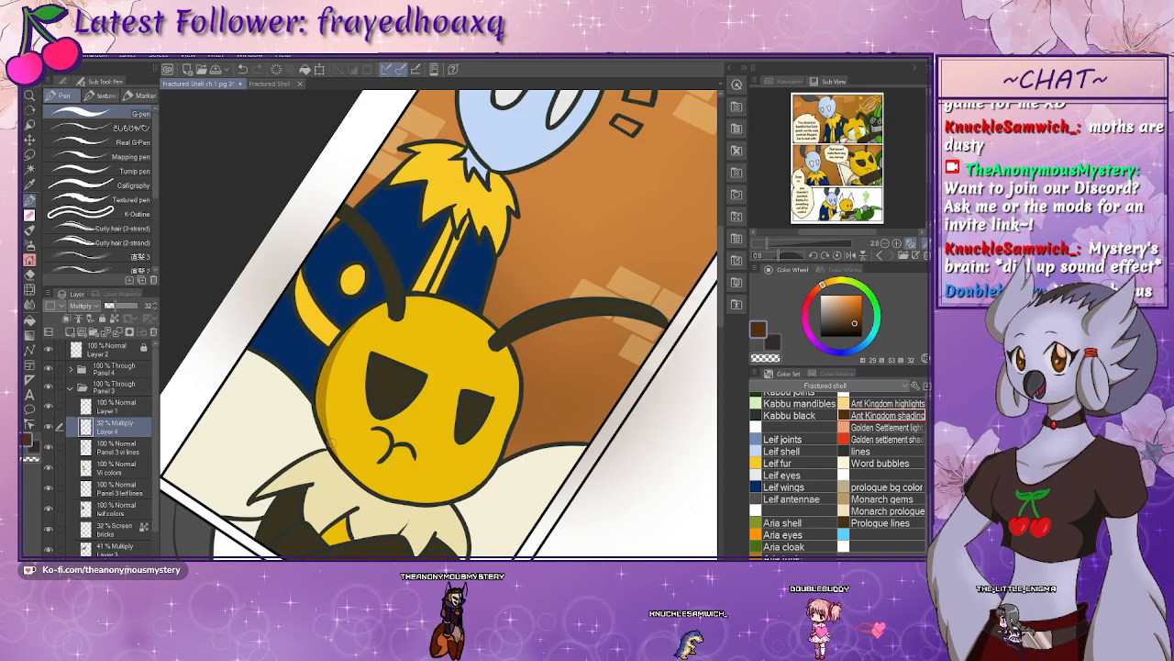
- Shade the fluff below Vi's chin, her crossed arms and her wings on the Multiply layer with the G-pen
drag(332, 448, 290, 431)
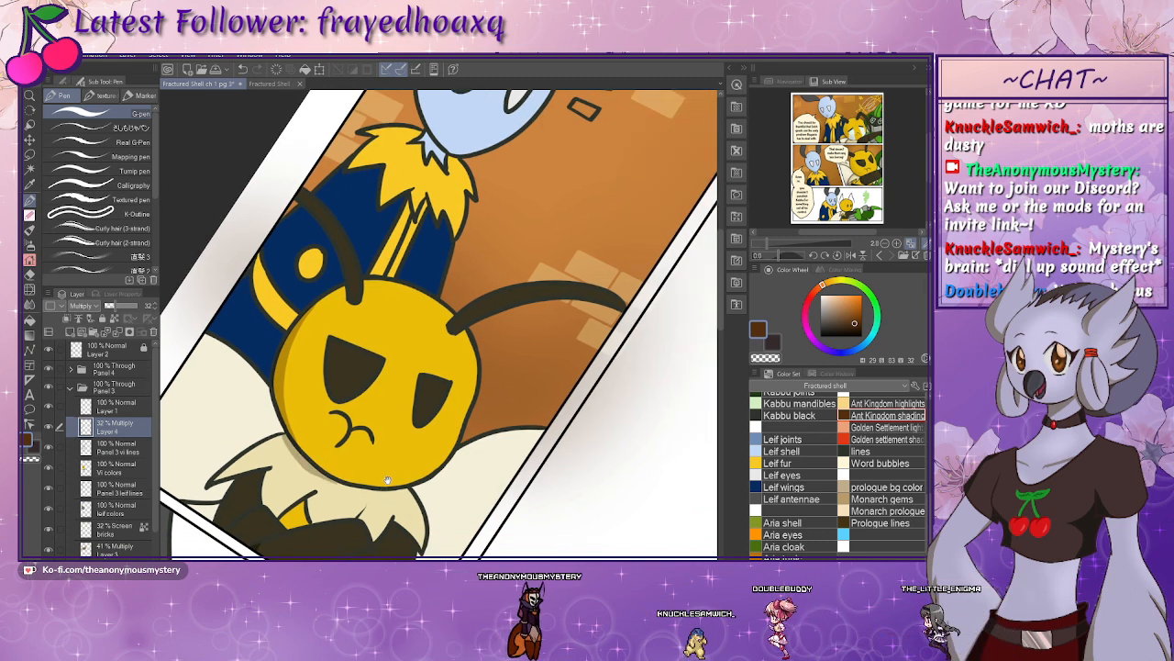
drag(387, 479, 321, 393)
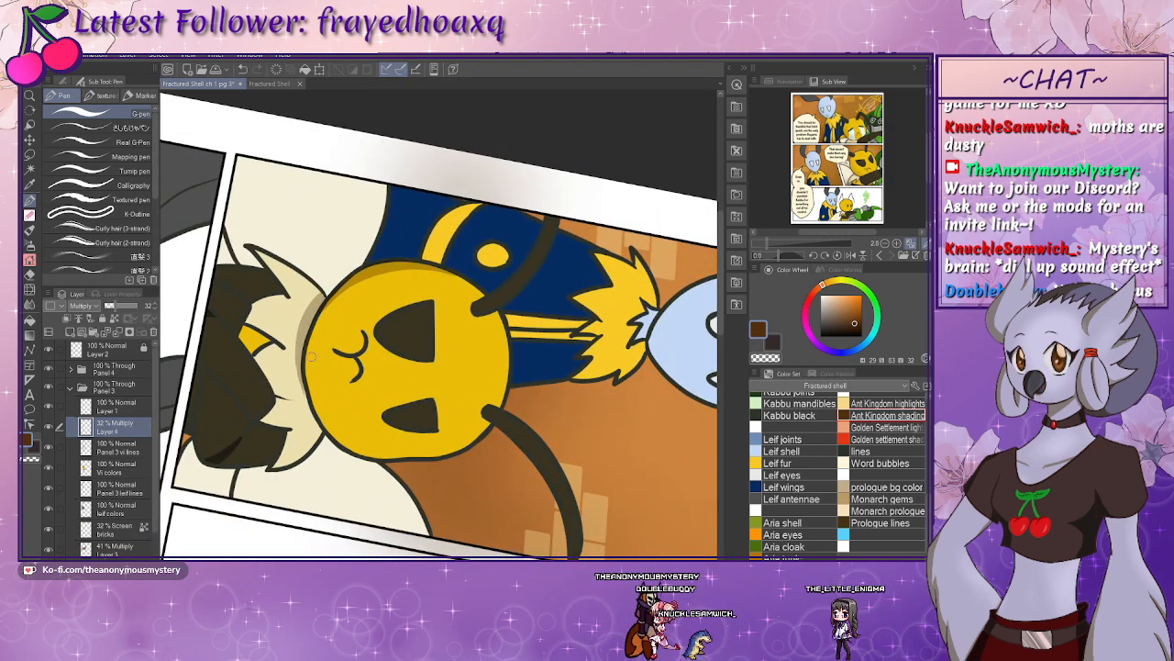
drag(388, 486, 409, 519)
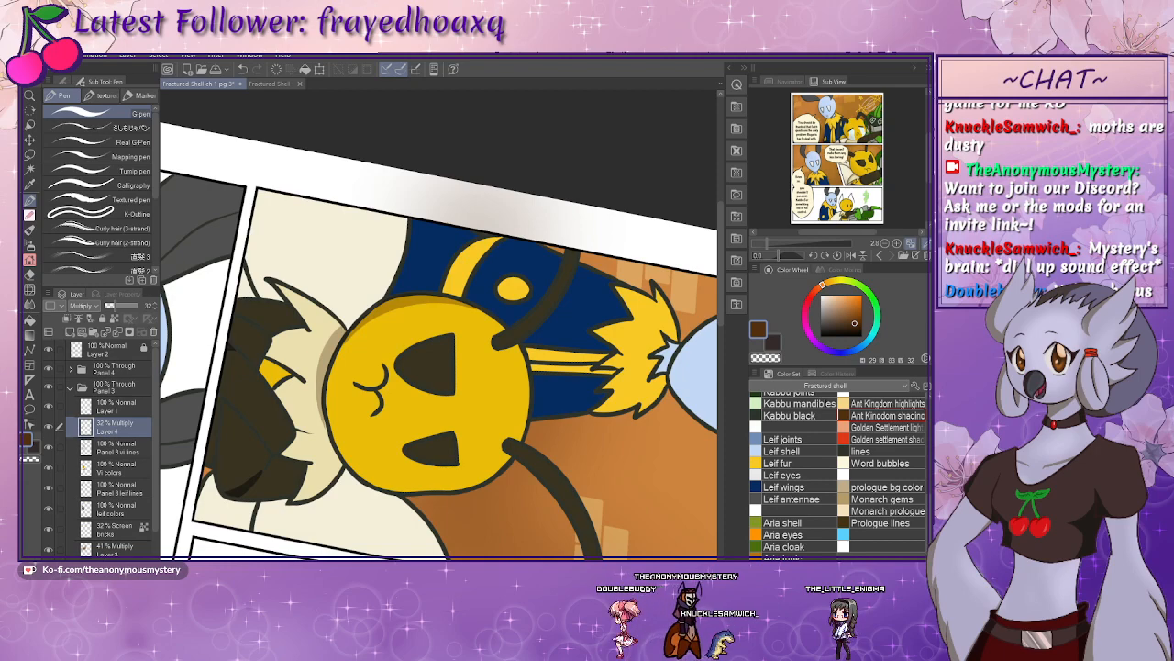
key(ctrl+@)
drag(426, 420, 412, 349)
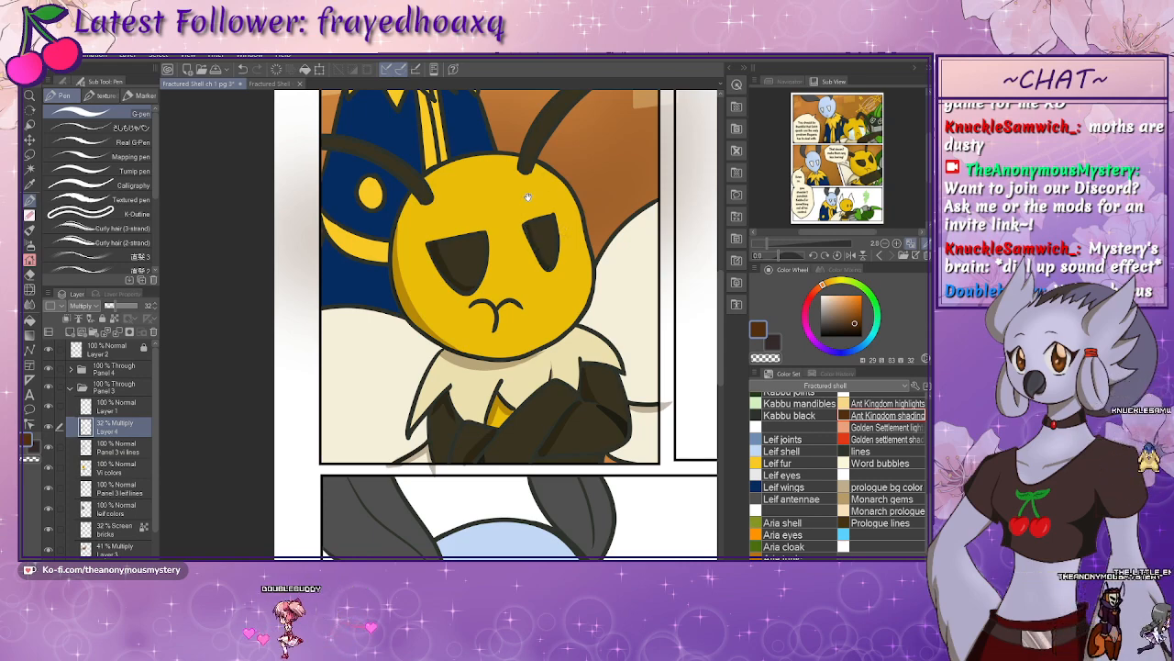
scroll(527, 197, up, 3)
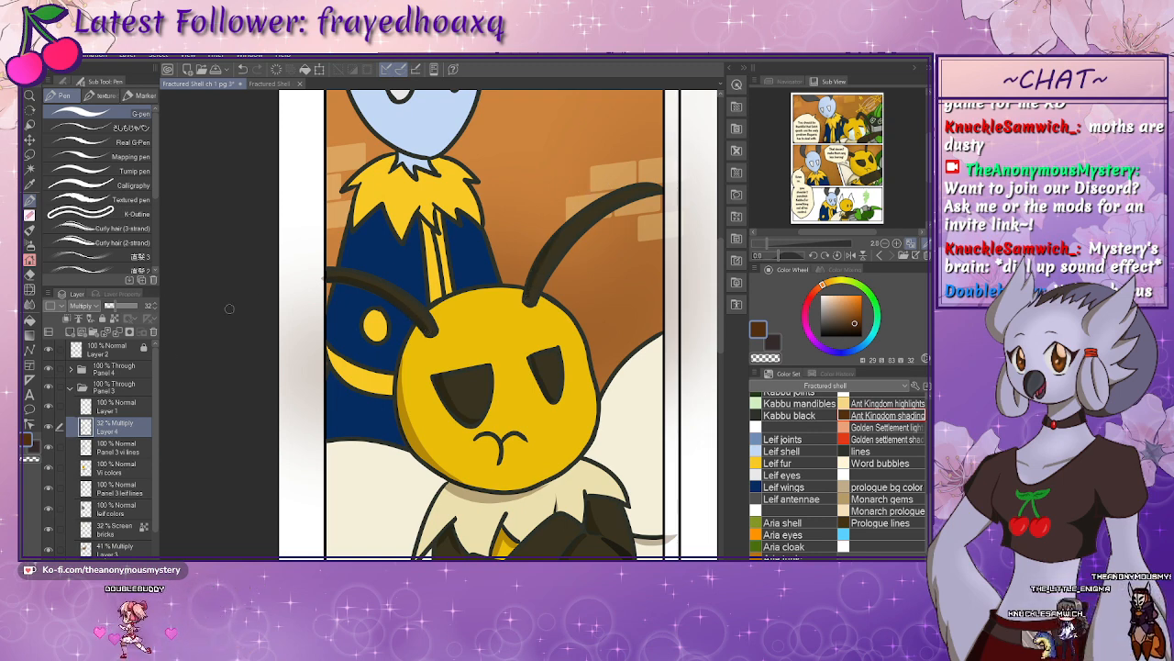
- Select the area outside Vi using the Vi colors layer and clear the spilled shading there from the Multiply layer
click(107, 407)
click(106, 427)
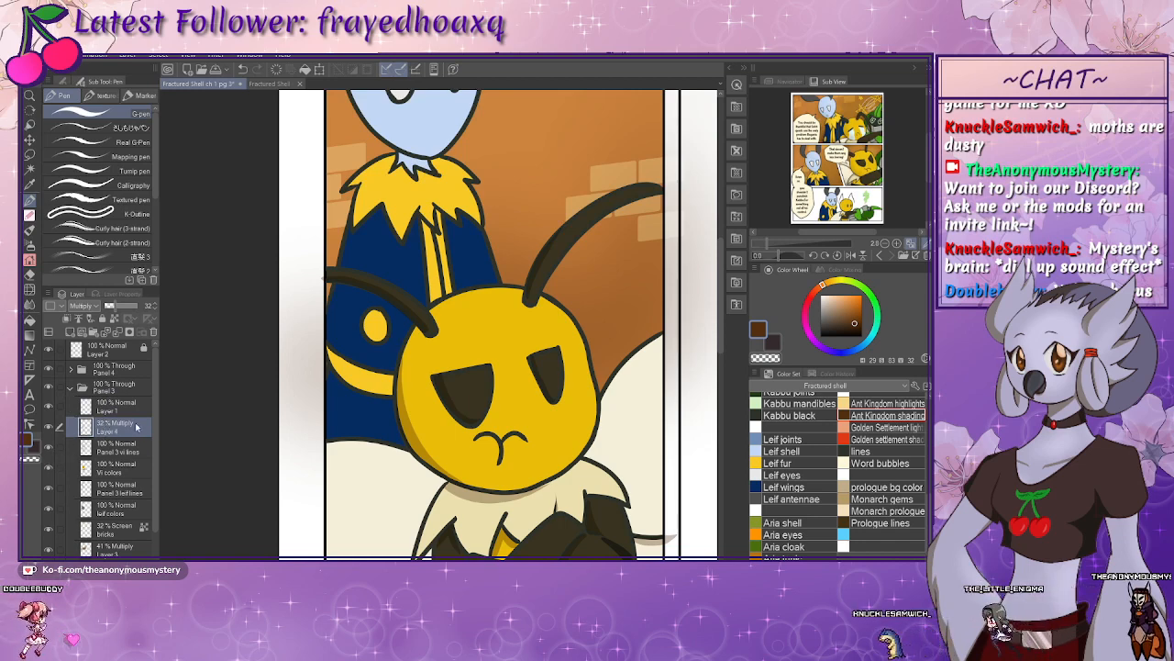
click(117, 468)
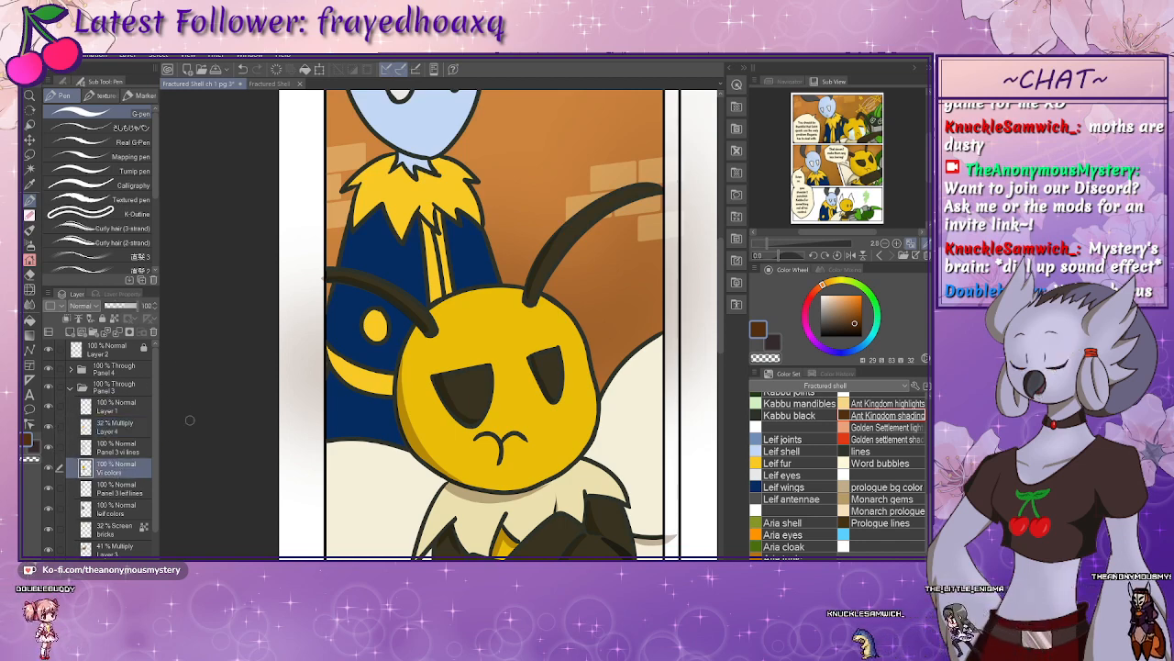
key(w)
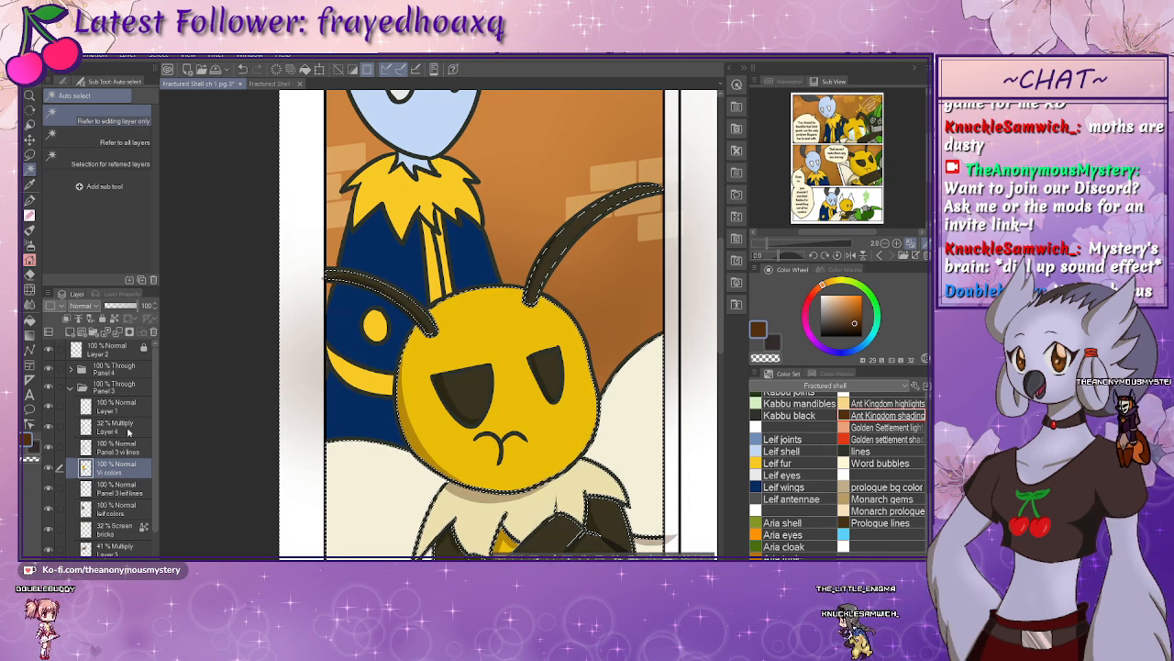
click(126, 429)
key(ctrl+d)
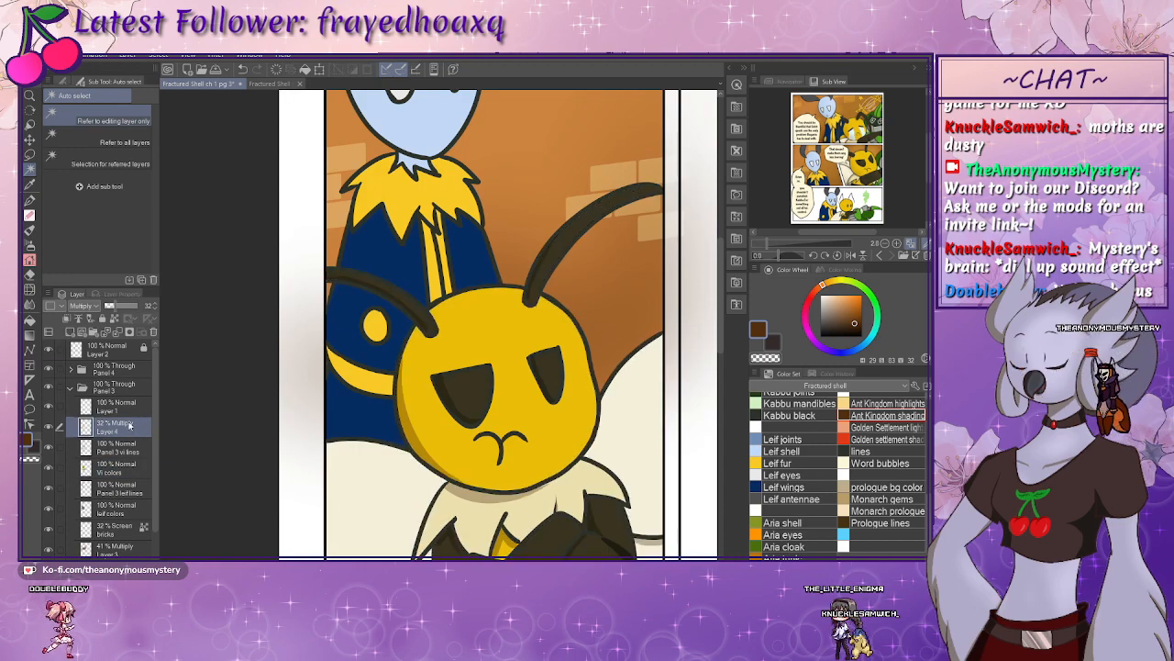
- Rename Vi's Multiply layer vi shadows hard and add a Color burn layer at 49% opacity above it
drag(608, 453, 500, 370)
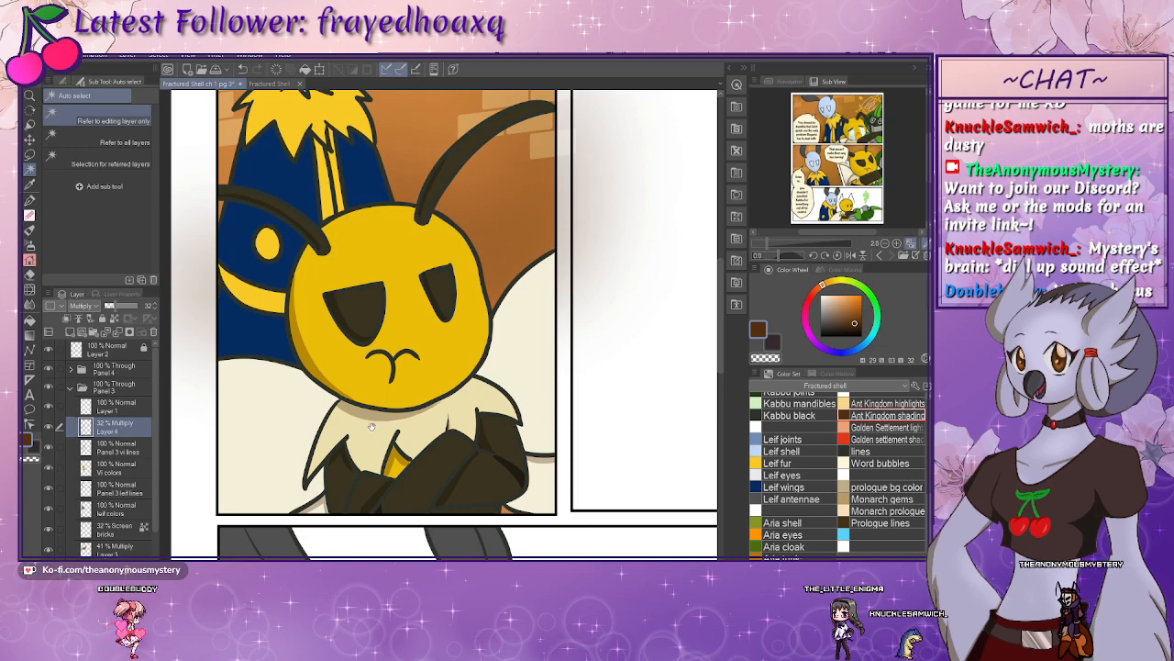
drag(356, 414, 388, 546)
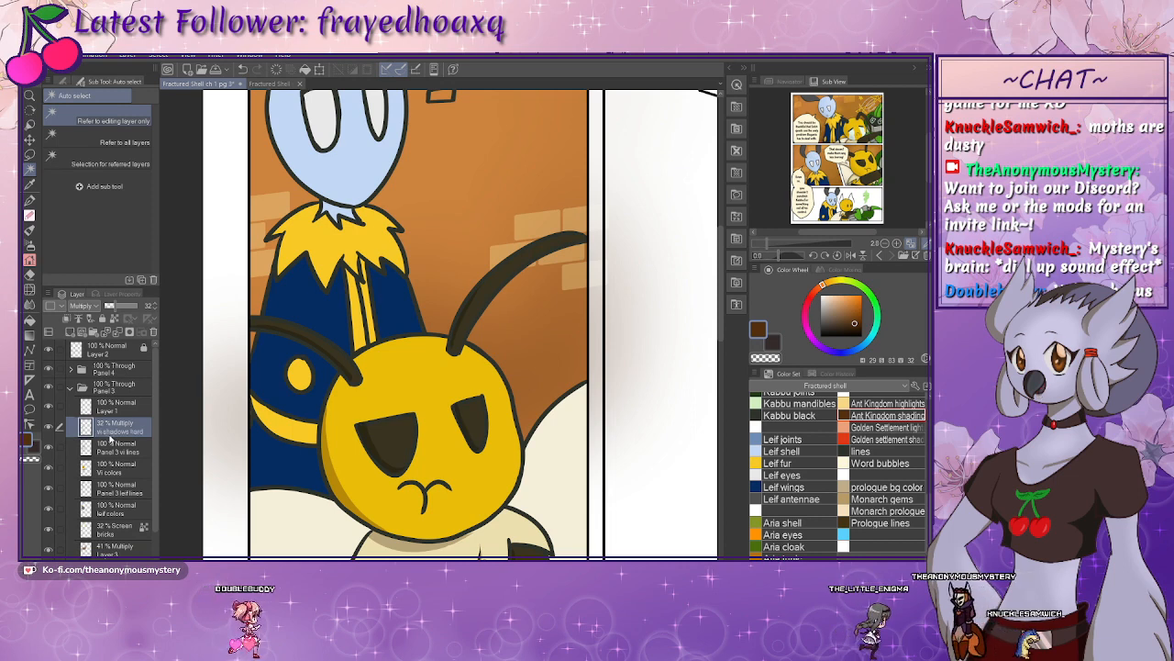
click(69, 331)
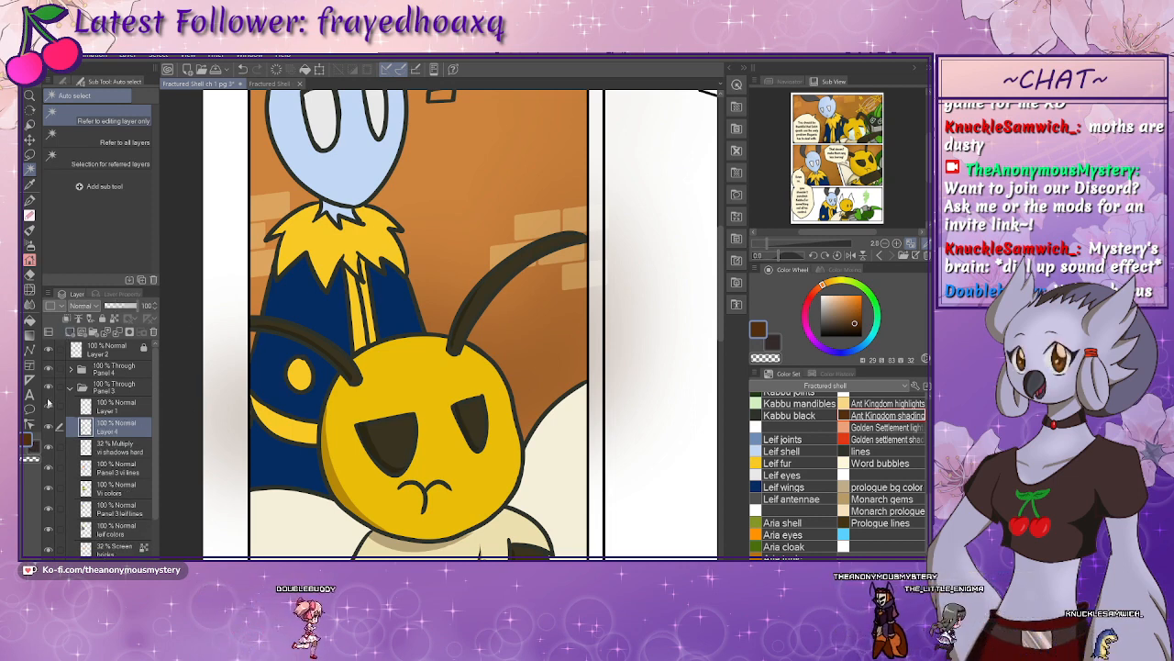
click(97, 306)
click(99, 80)
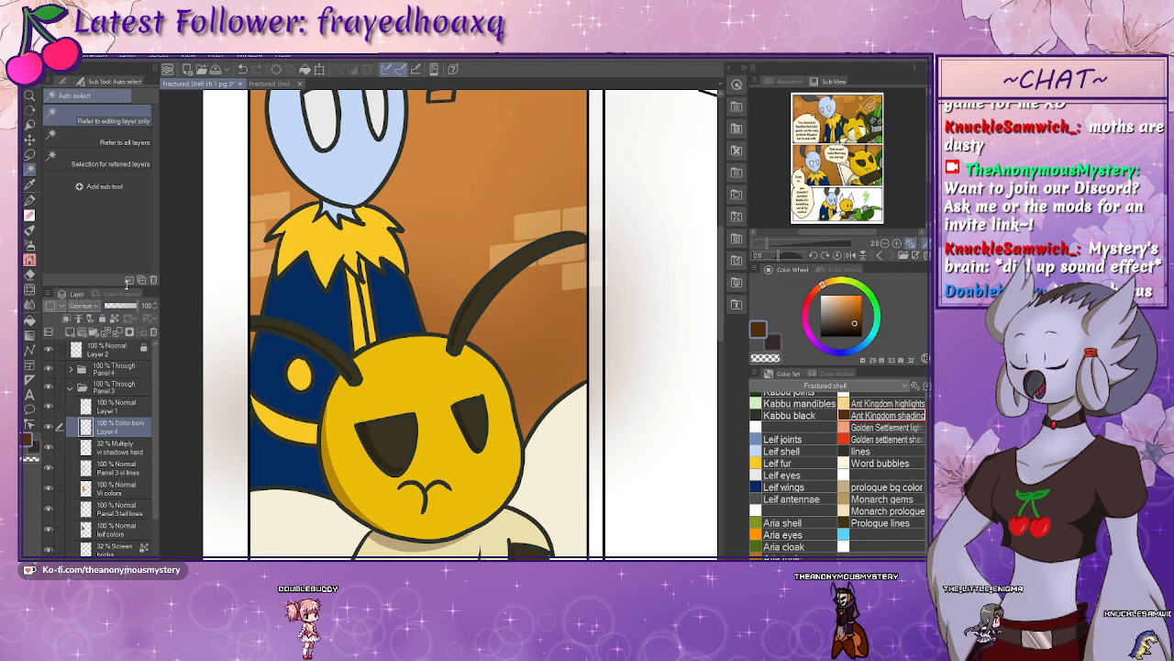
click(121, 306)
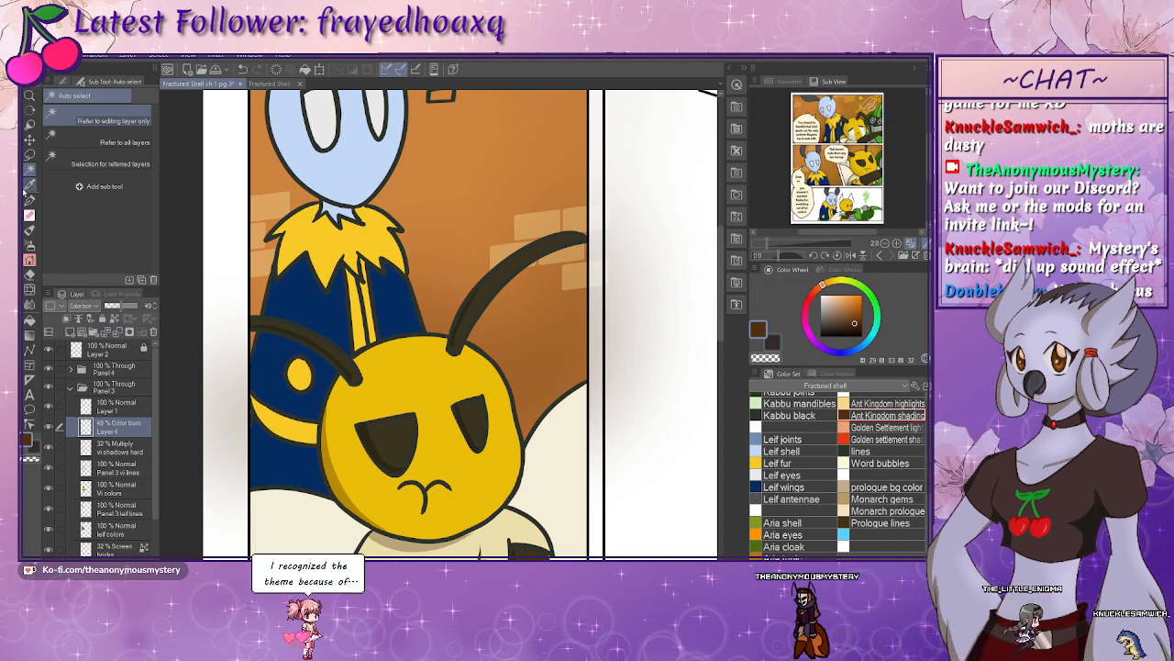
- With a smaller Soft airbrush, shade Vi's face, fluff and wings in brown and her antennae in the dark secondary colour
click(30, 261)
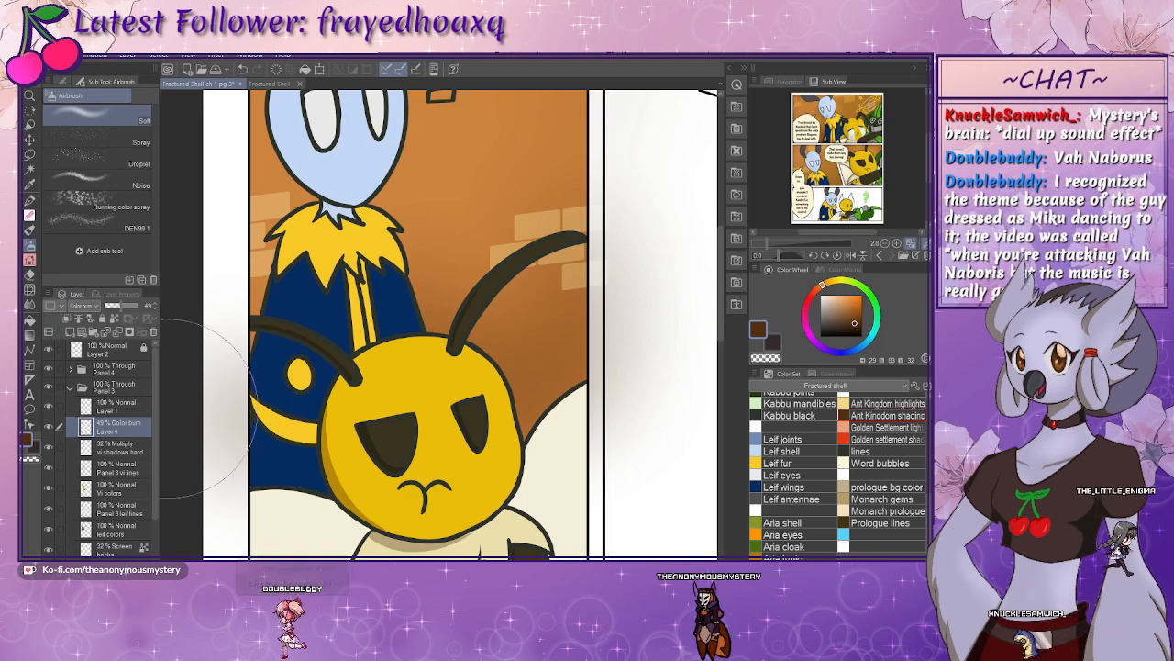
key(bracketleft)
key(bracketleft)
key(bracketleft)
key(bracketleft)
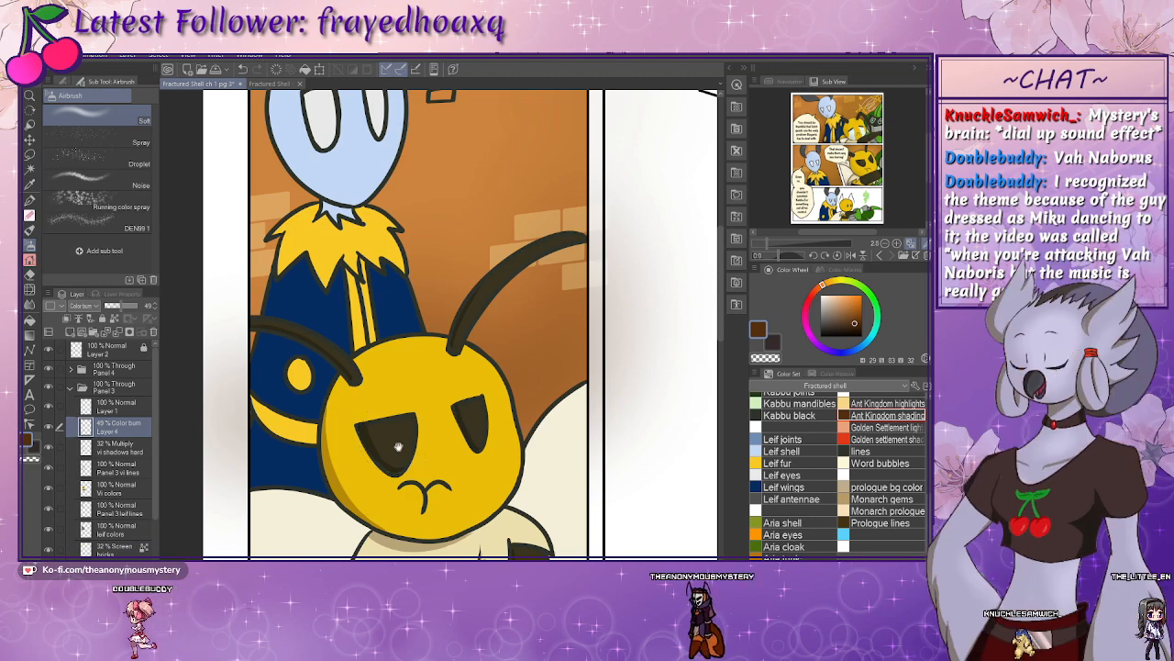
drag(394, 438, 323, 350)
drag(263, 390, 305, 421)
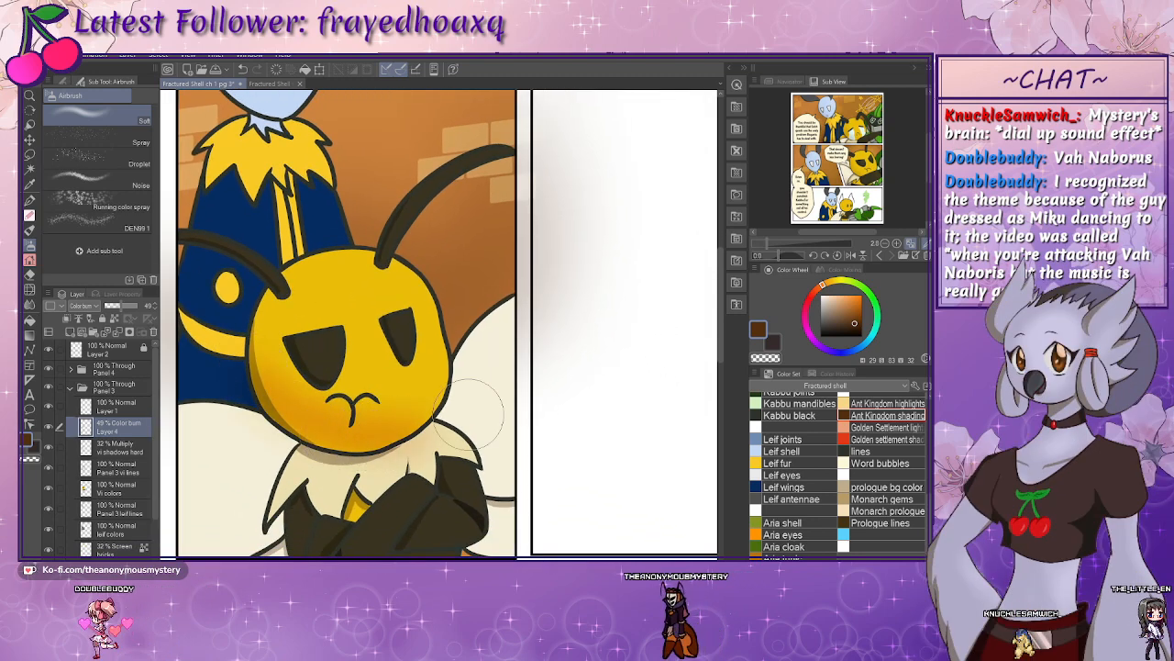
key(ctrl+z)
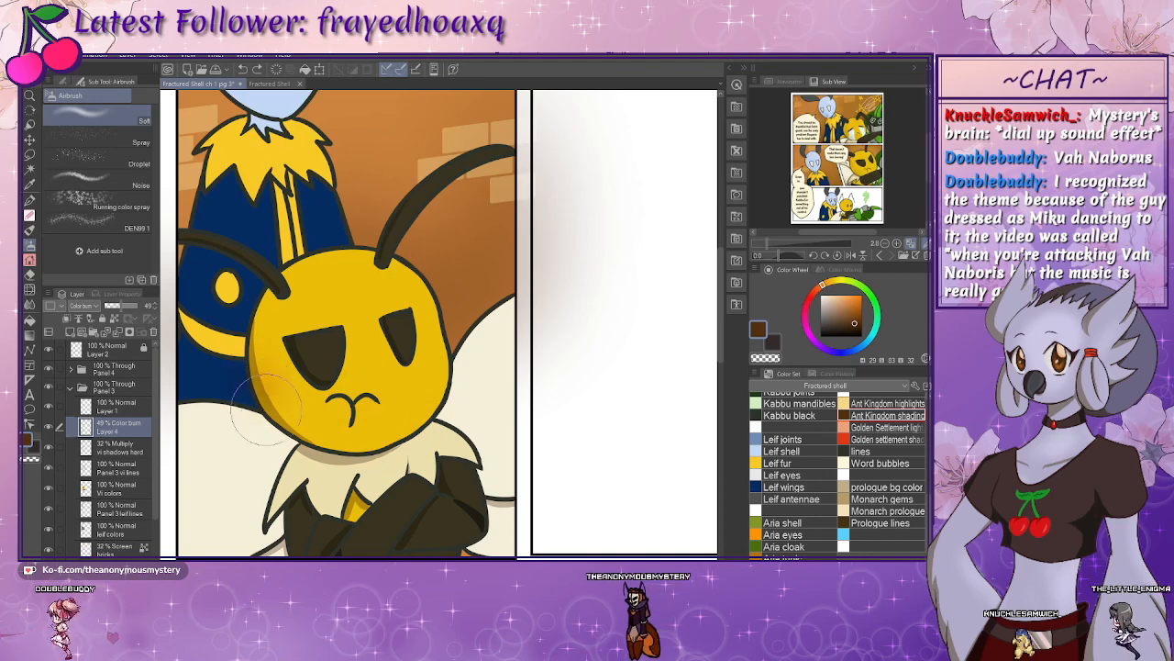
drag(269, 391, 432, 439)
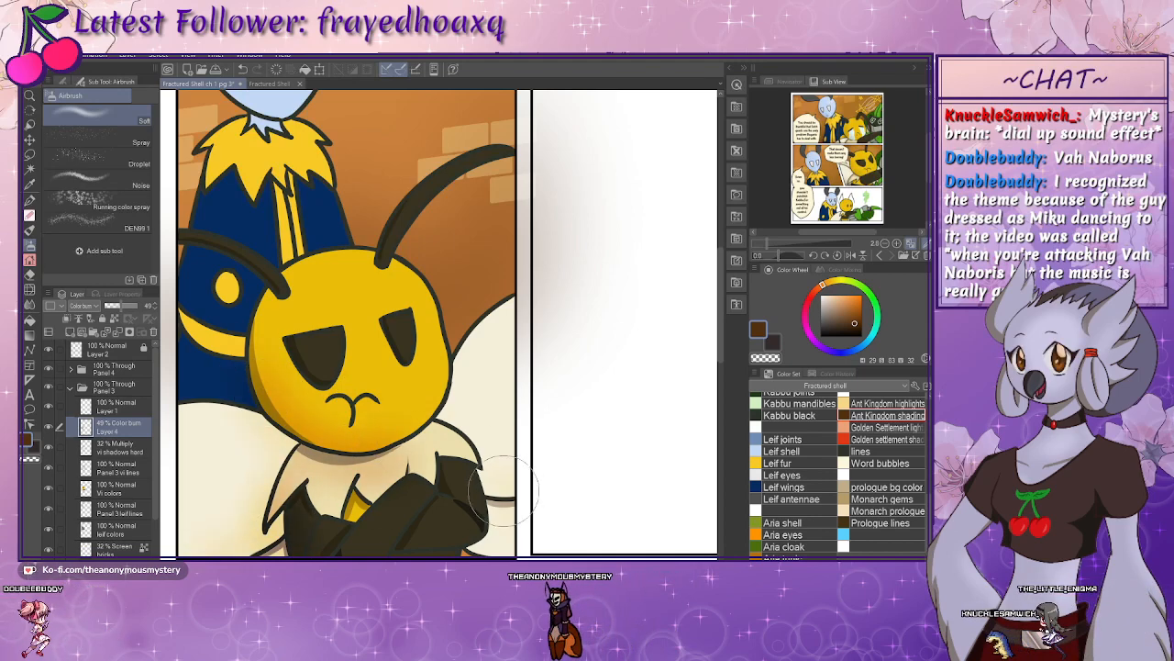
drag(530, 479, 507, 562)
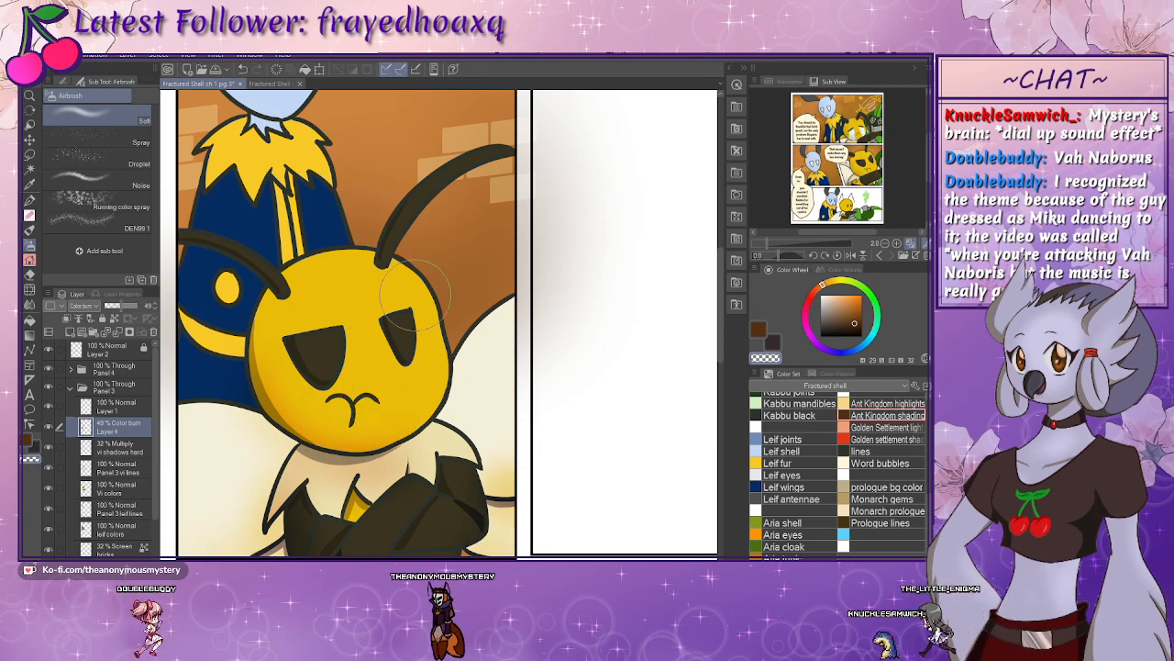
key(x)
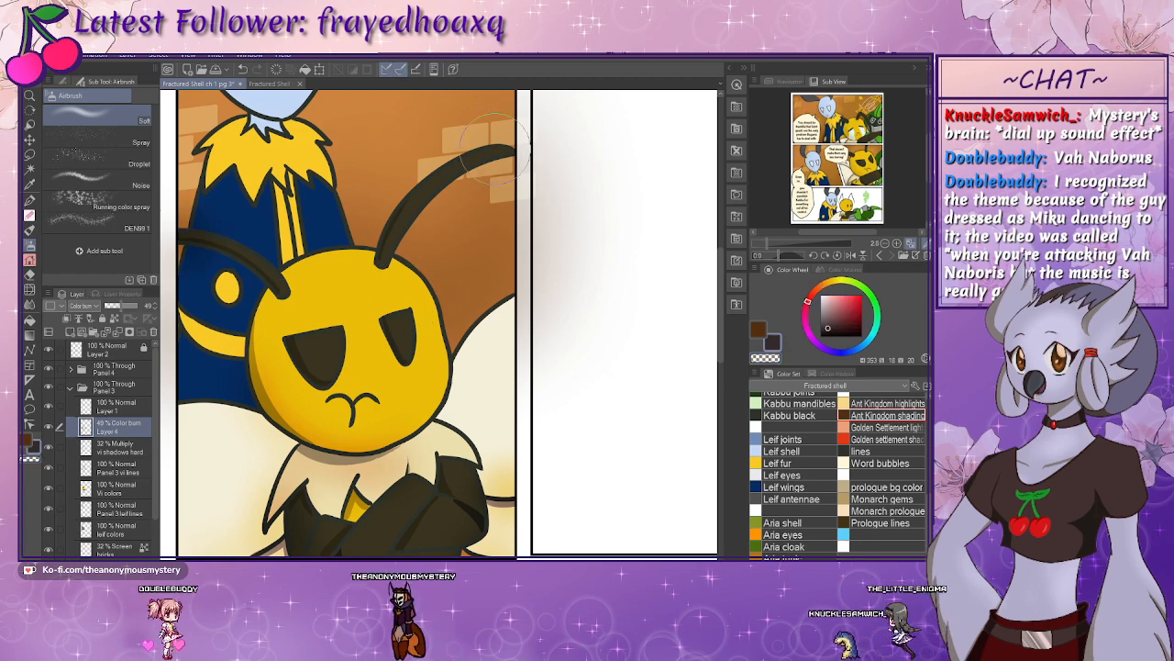
drag(463, 173, 510, 146)
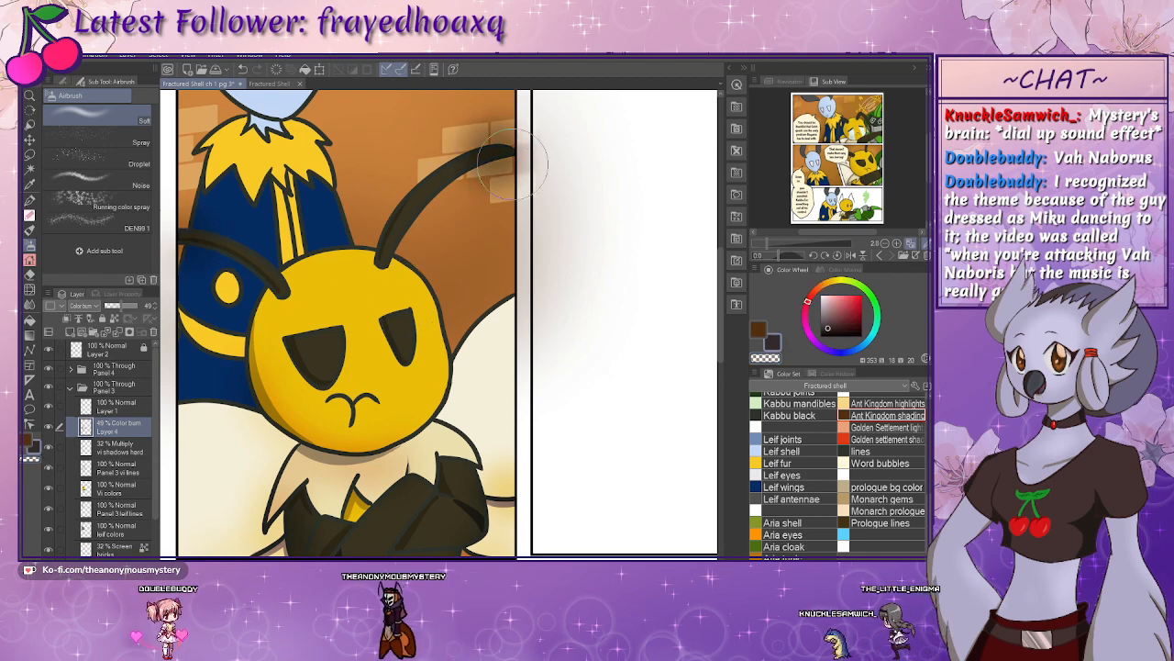
- Clear the airbrush spill outside Vi using the Vi colors layer's selection, and set the Color burn layer to 38% opacity
click(119, 447)
click(117, 468)
key(w)
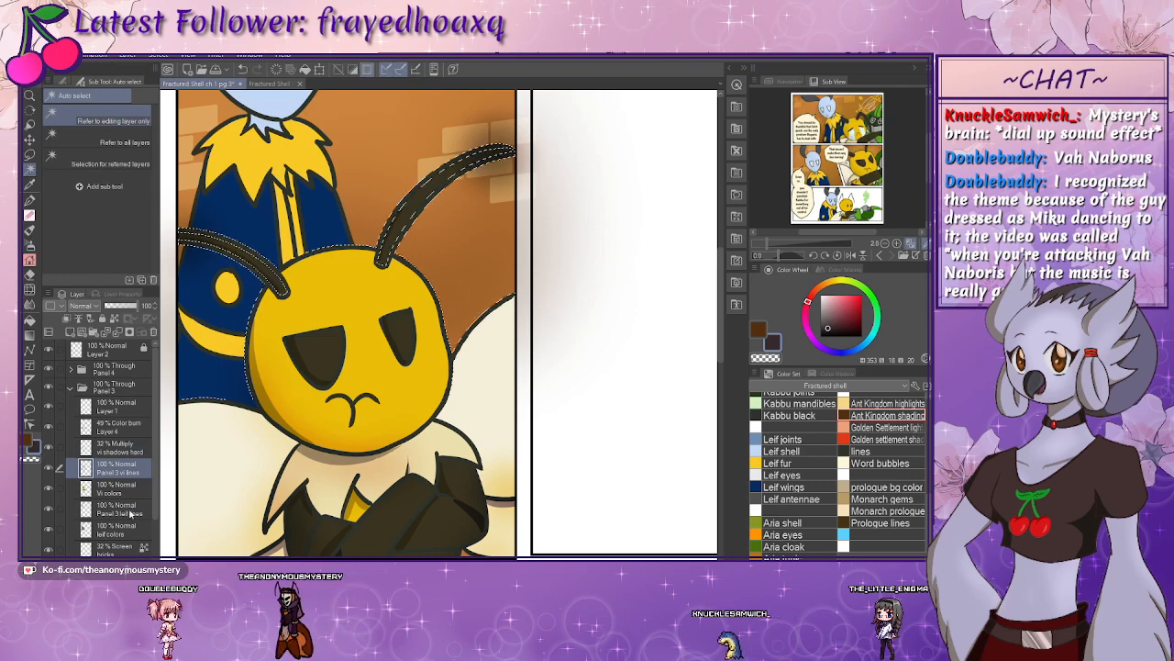
key(ctrl+d)
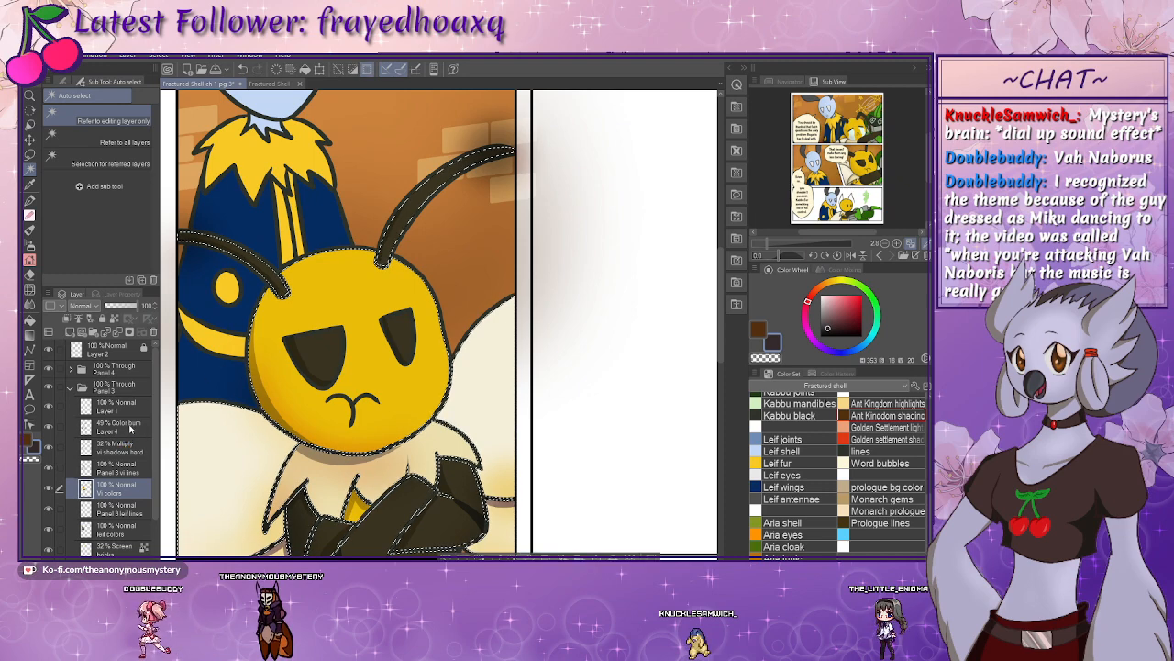
click(131, 430)
key(ctrl+d)
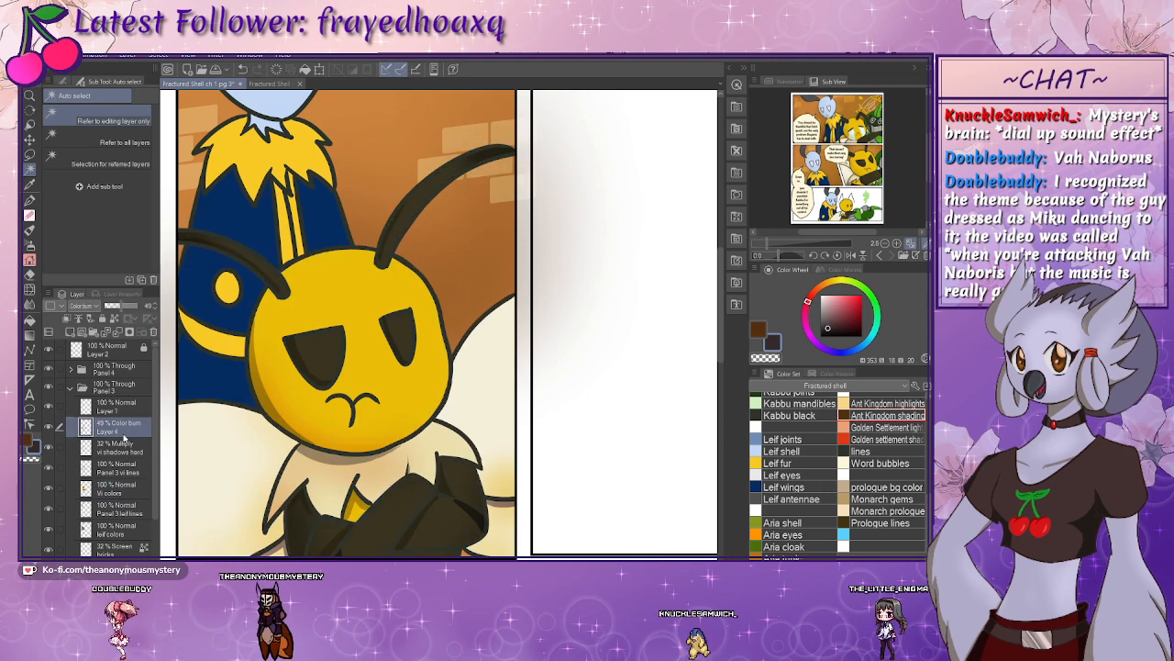
drag(120, 305, 116, 306)
- Add a Multiply layer at 41% opacity above the leif colors layer and shade Leif's neck under the head with the G-pen
drag(336, 198, 348, 437)
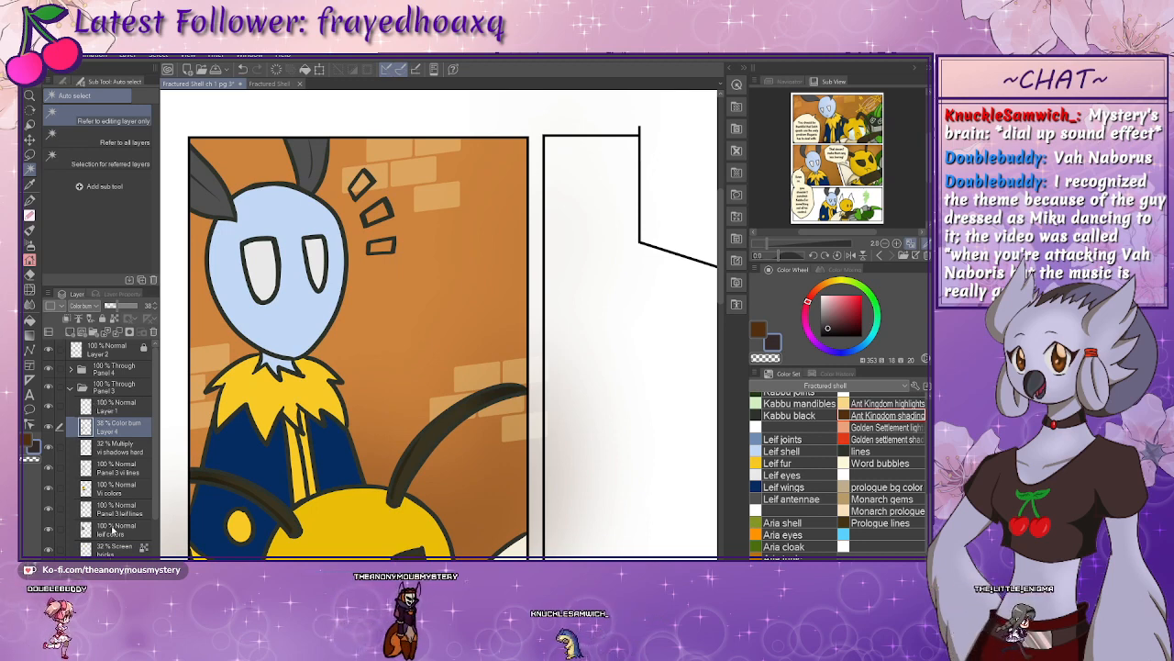
click(110, 529)
click(129, 330)
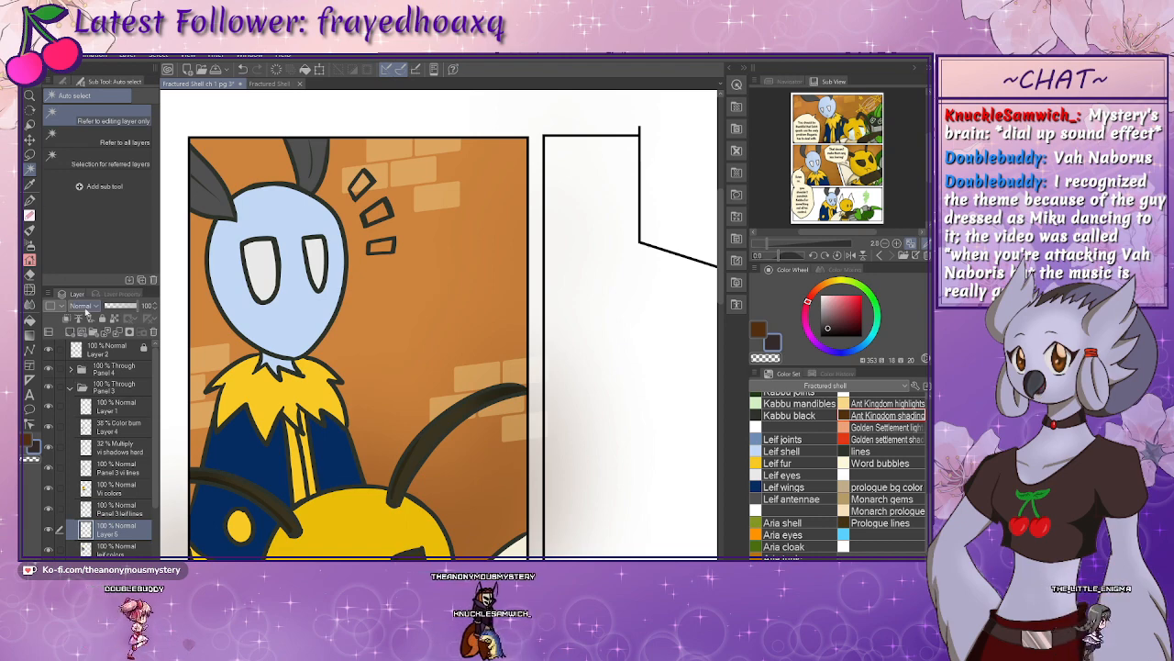
click(98, 73)
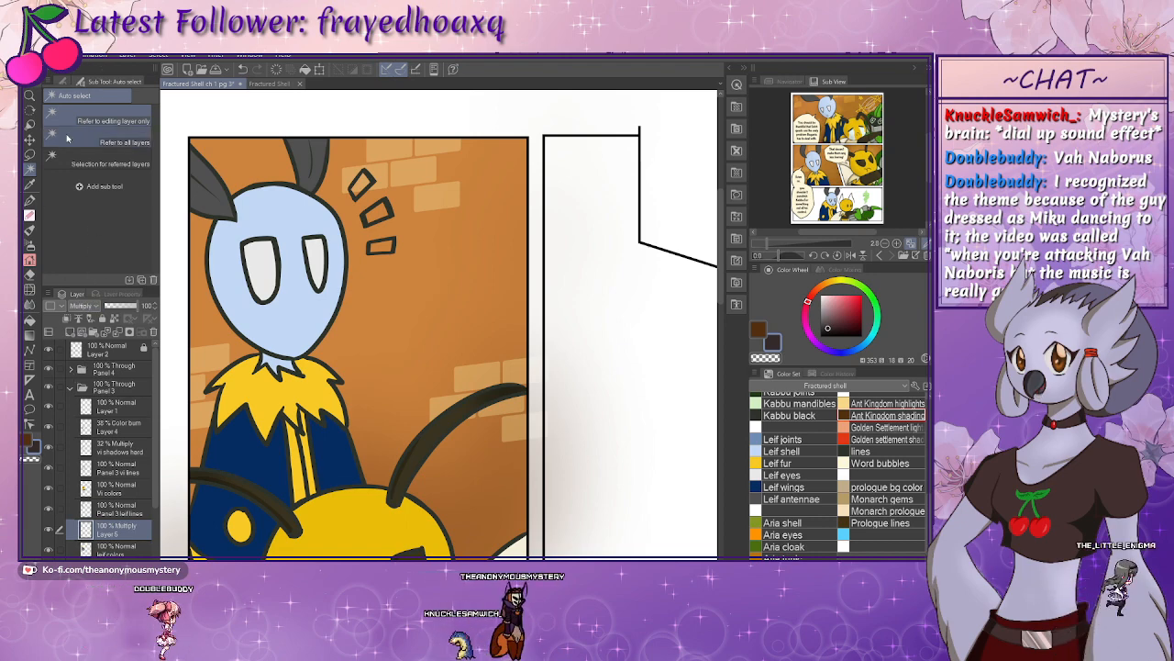
click(31, 200)
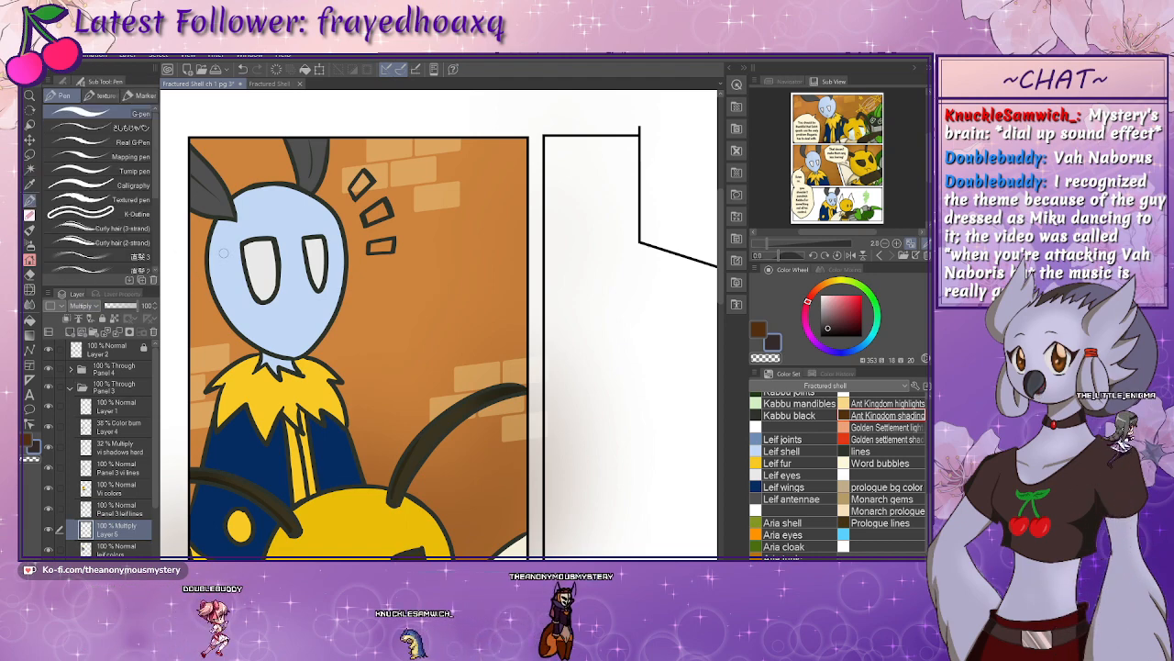
mouse_move(266, 356)
mouse_down()
mouse_move(297, 362)
mouse_move(334, 303)
mouse_up()
click(117, 306)
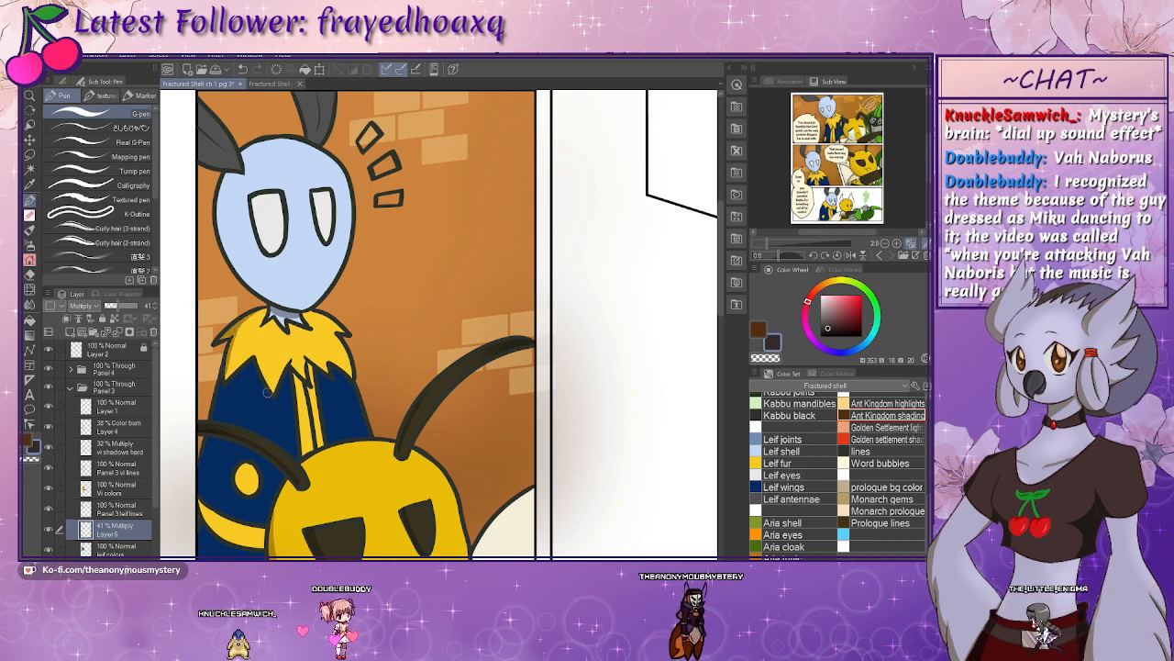
- Shade Leif's collar fur and wings, compare with the reference page, and set the Multiply layer to 23% opacity
drag(267, 391, 255, 332)
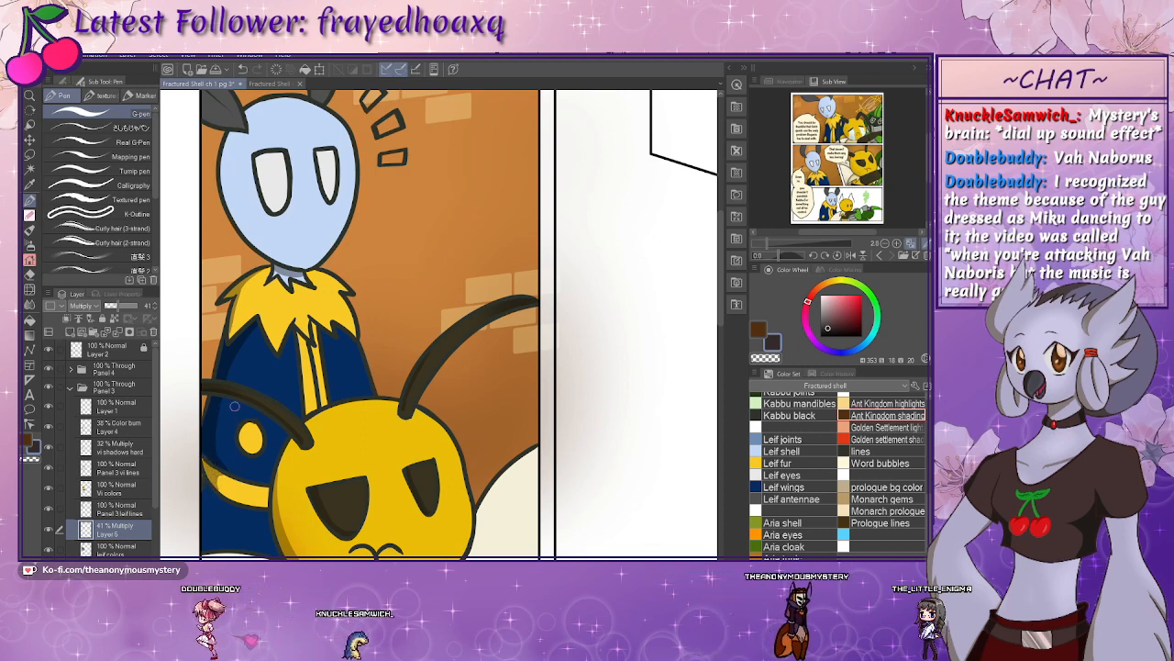
scroll(840, 149, up, 5)
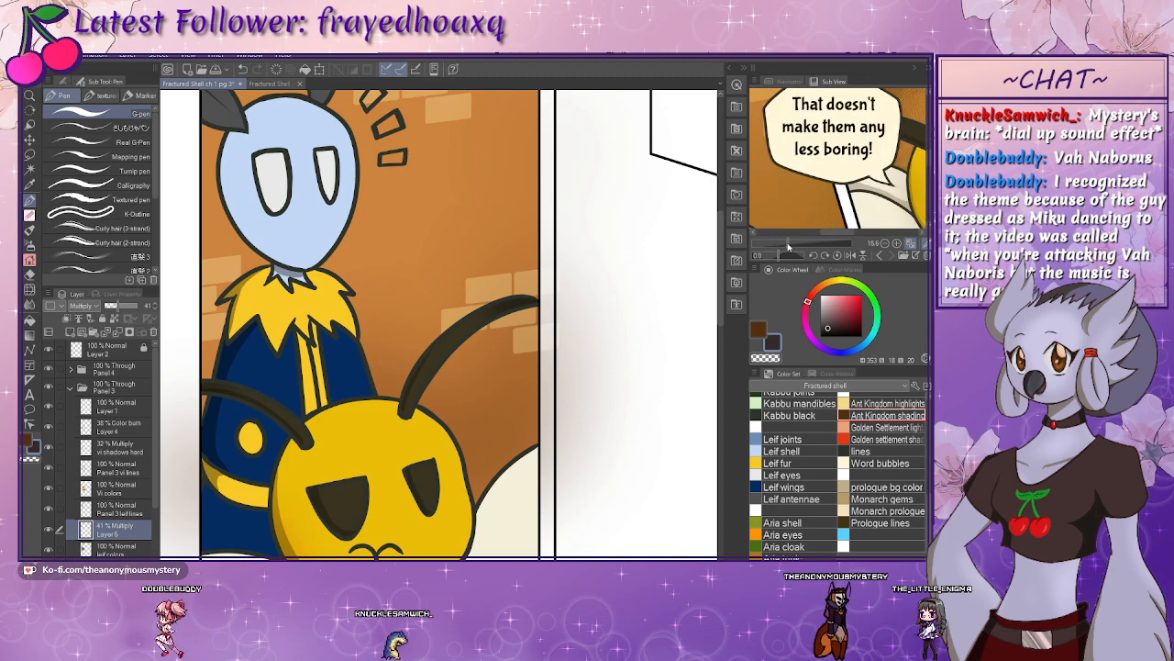
drag(842, 149, 812, 96)
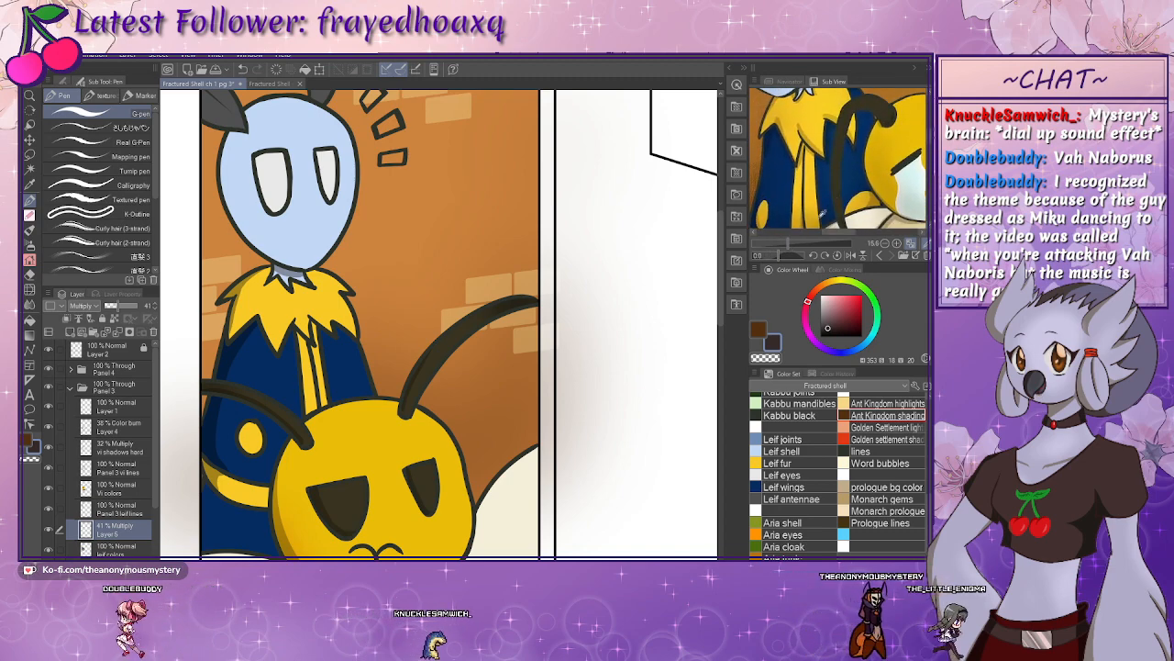
drag(787, 246, 761, 240)
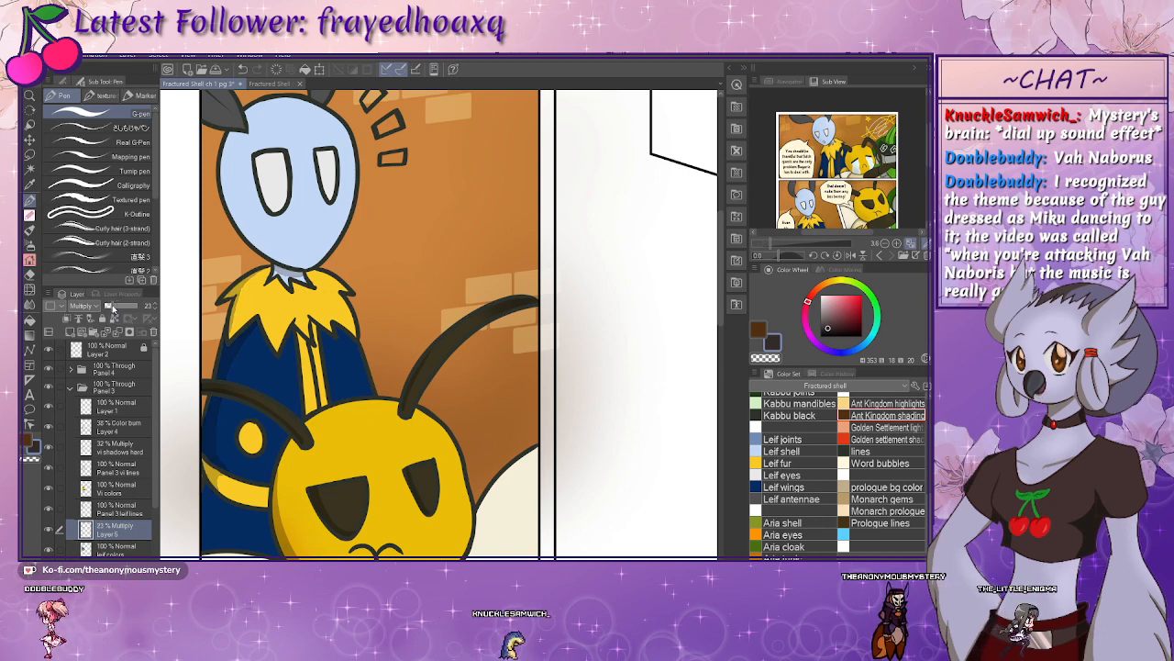
drag(117, 305, 111, 306)
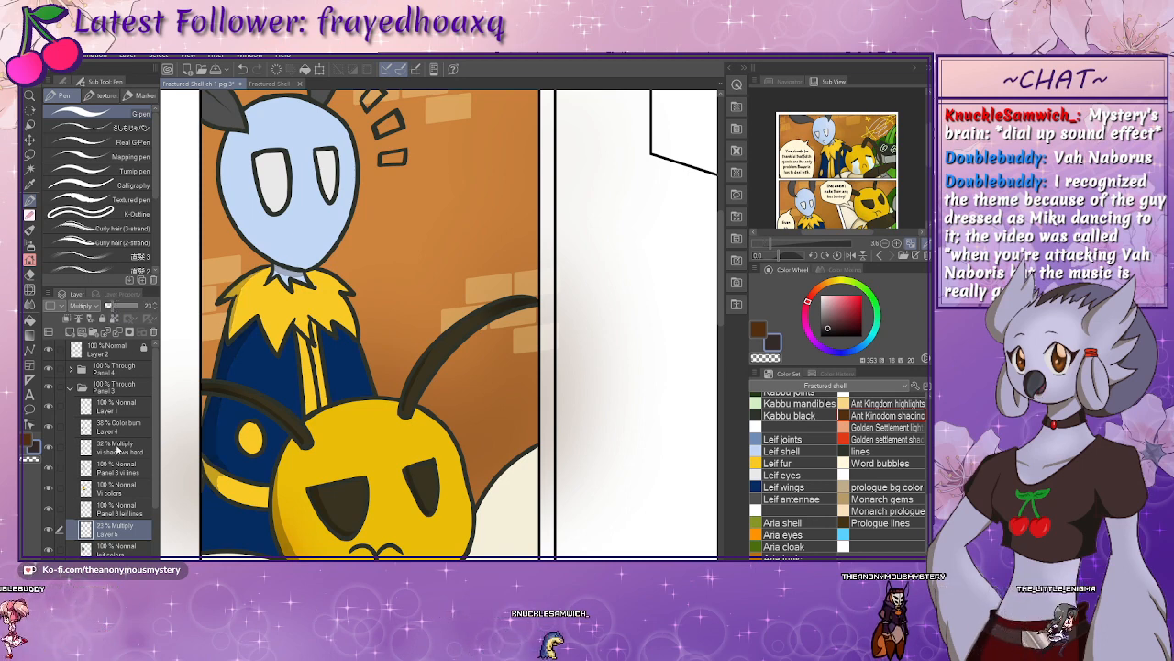
- Set the vi shadows hard Multiply layer to 20% opacity
click(119, 445)
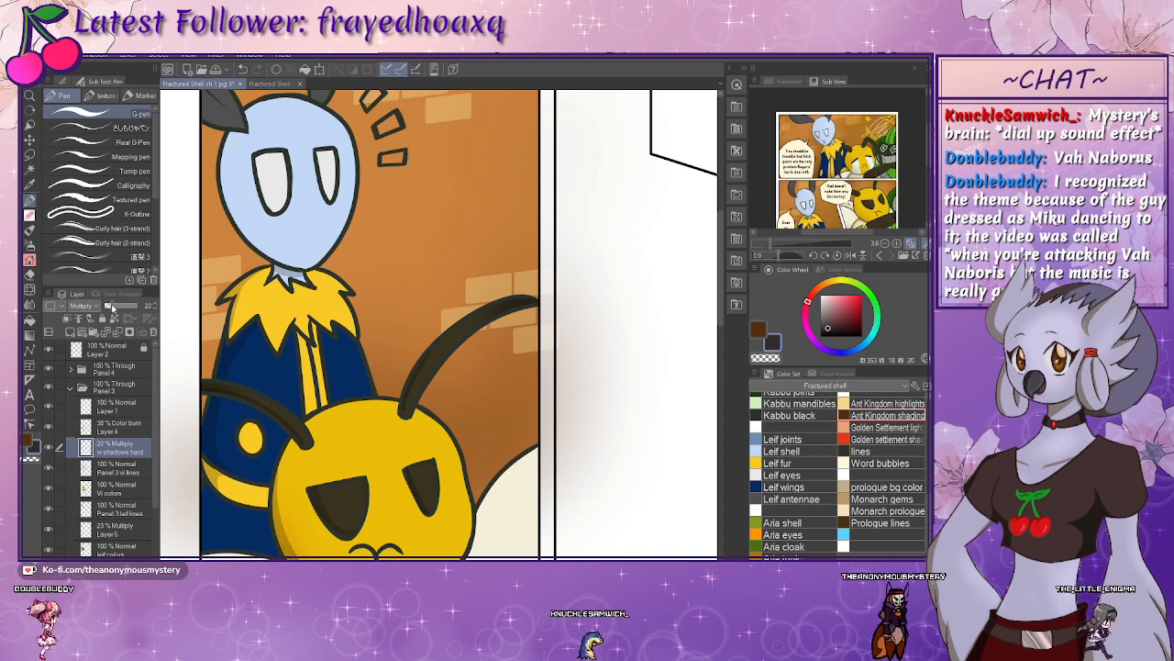
drag(114, 306, 107, 305)
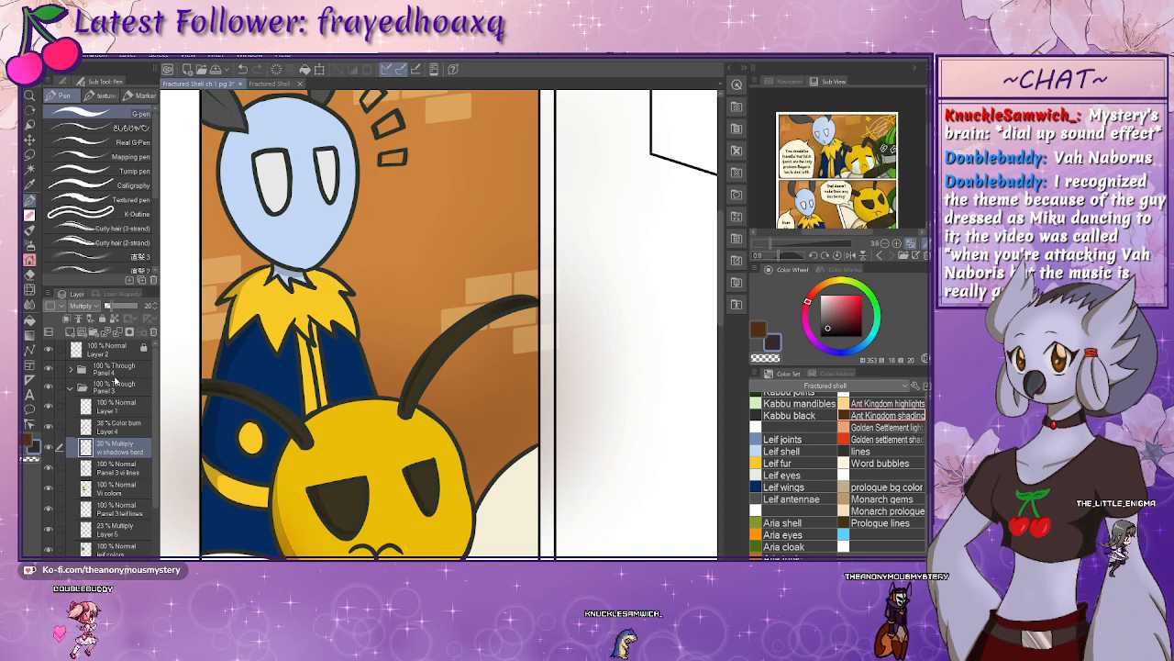
- Rename Layer 4 as shading gradient, Layer 1 as shock lines and Layer 2 as panels
click(120, 424)
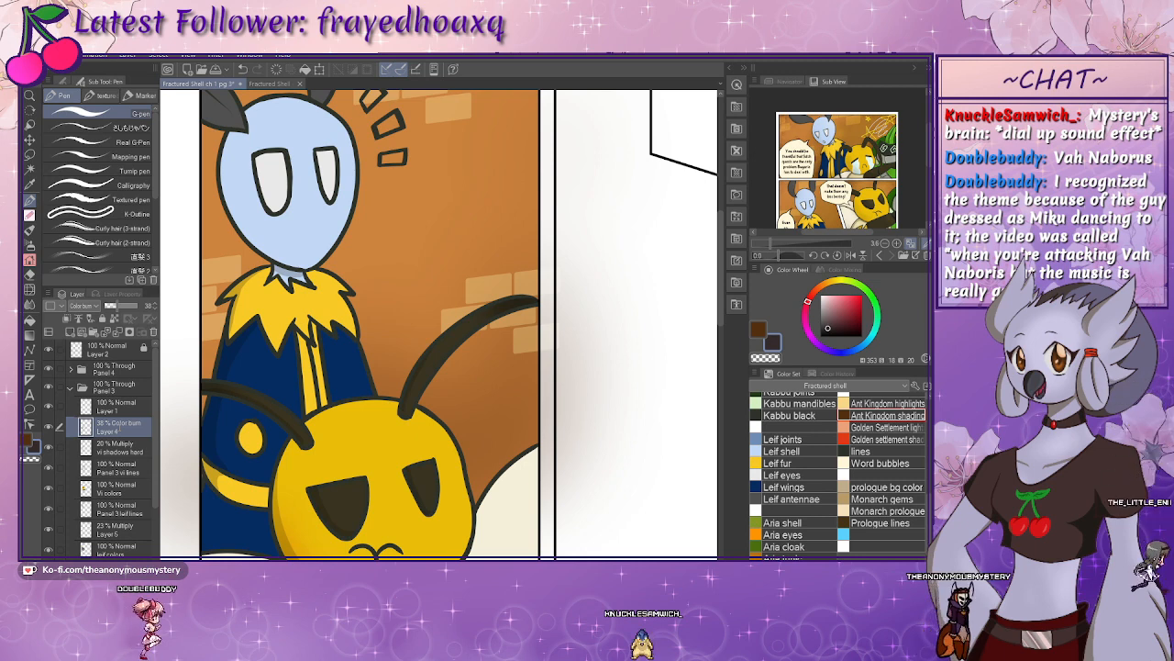
click(112, 408)
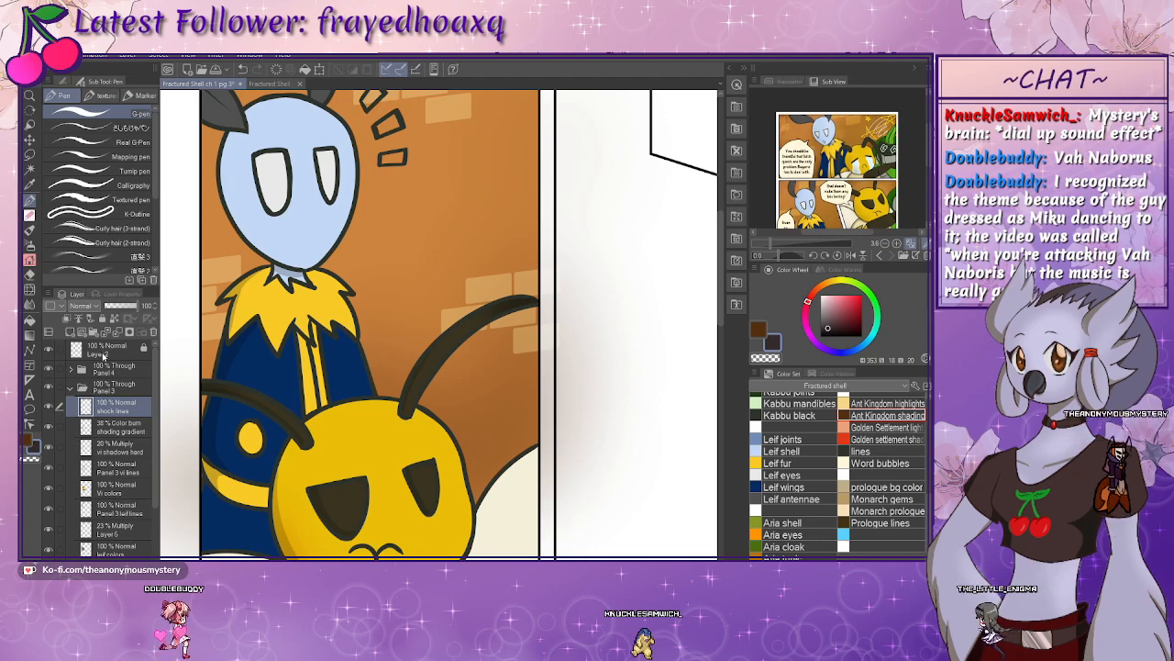
click(103, 352)
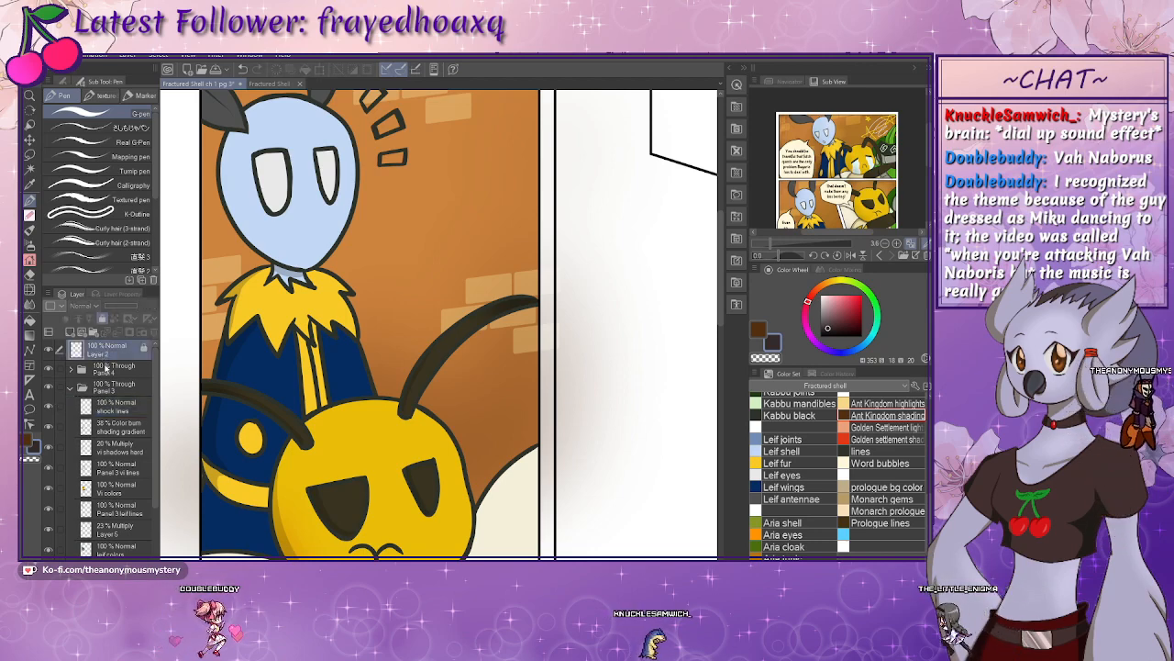
double_click(101, 354)
text(panels)
key(Return)
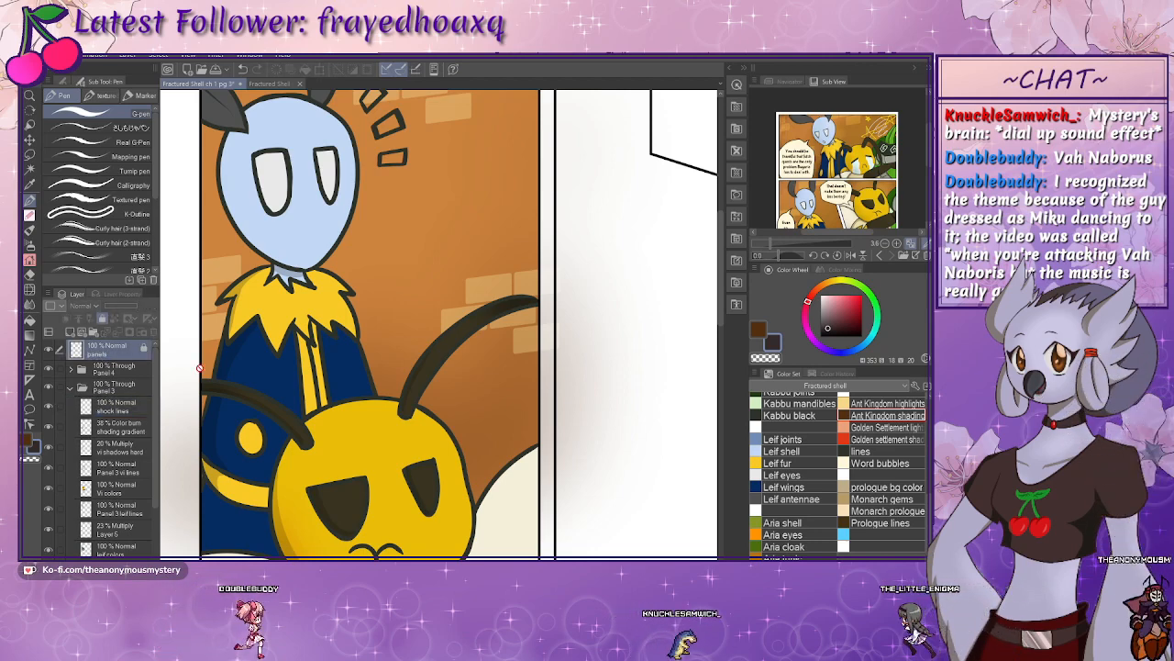
- Rename the background's Multiply layer, Layer 3, as bg gradient
scroll(157, 482, down, 3)
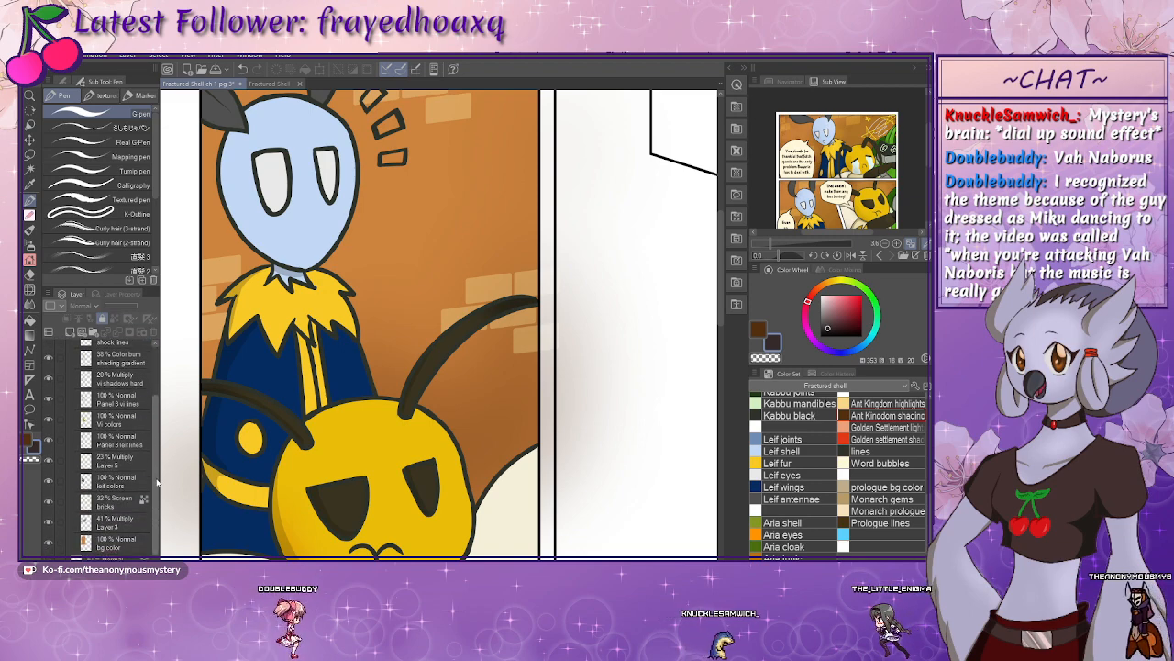
click(110, 527)
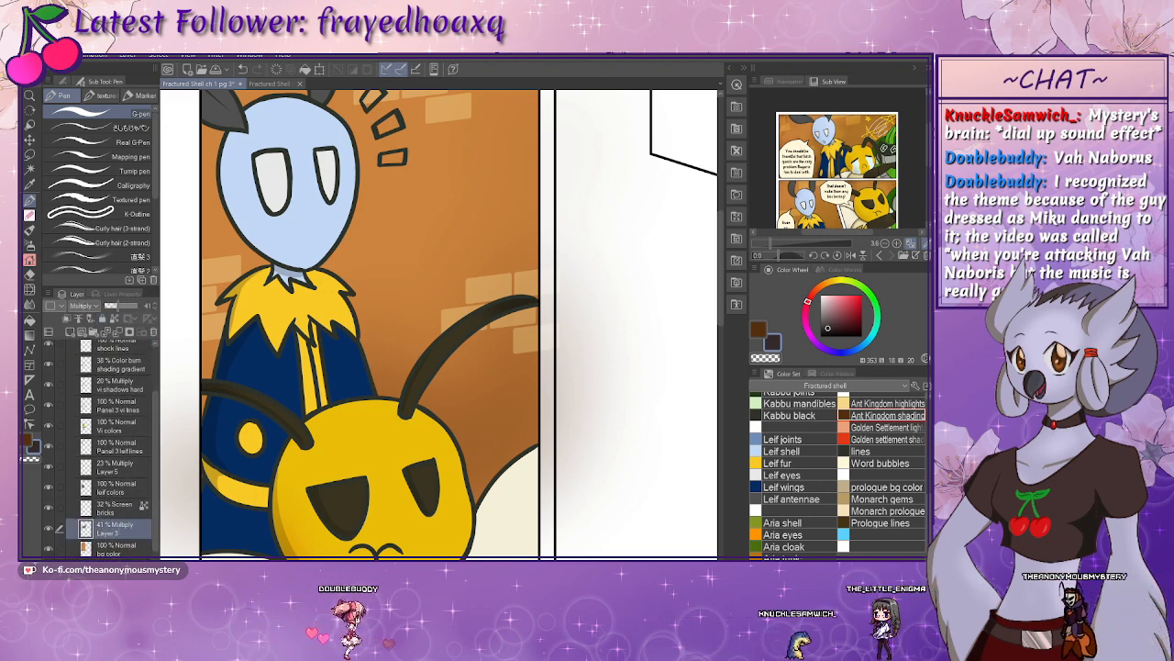
double_click(118, 533)
text(bg gradient)
key(Return)
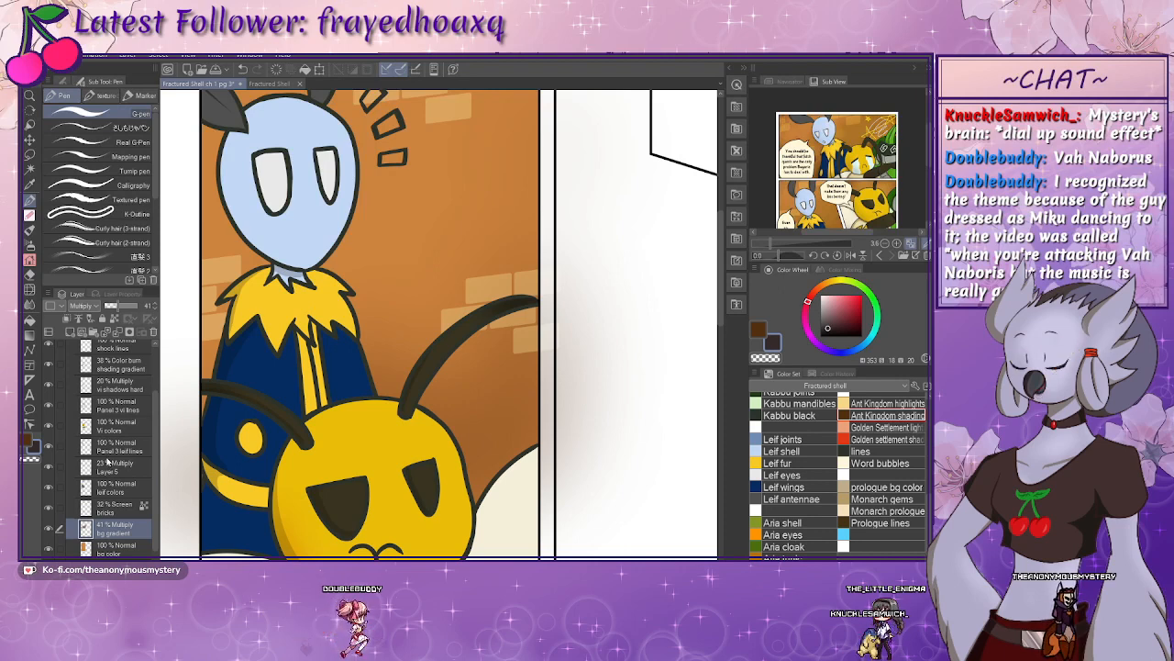
- Shade the edge of Leif's face and his antennae on the 23% Multiply layer with the G-pen
click(108, 466)
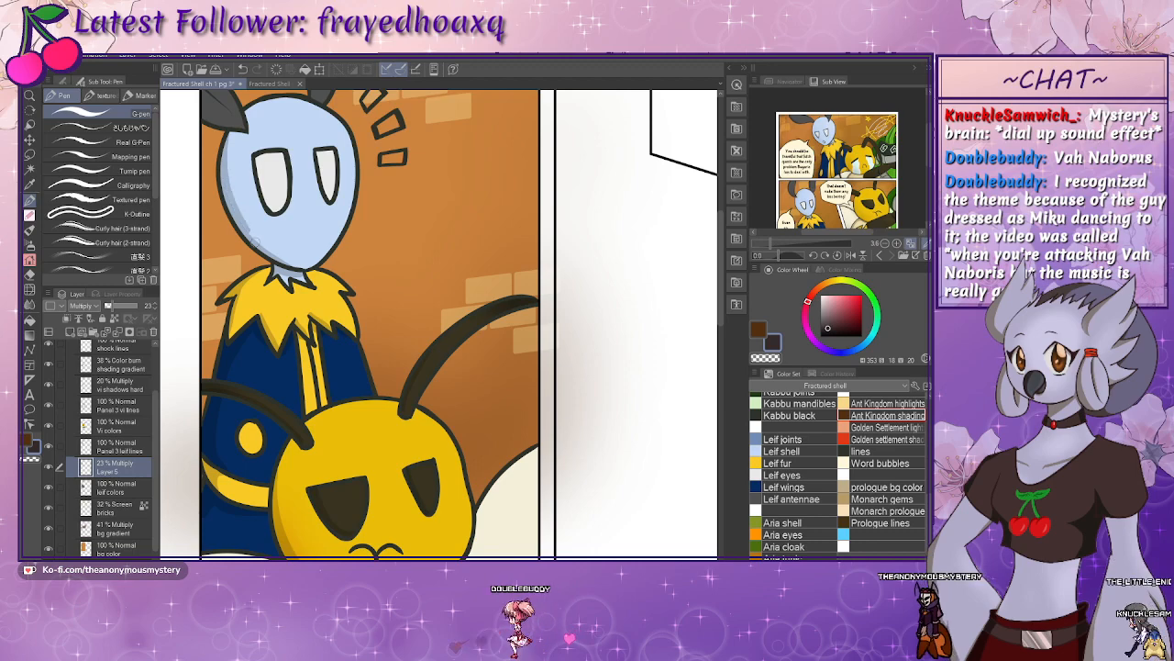
drag(254, 154, 290, 294)
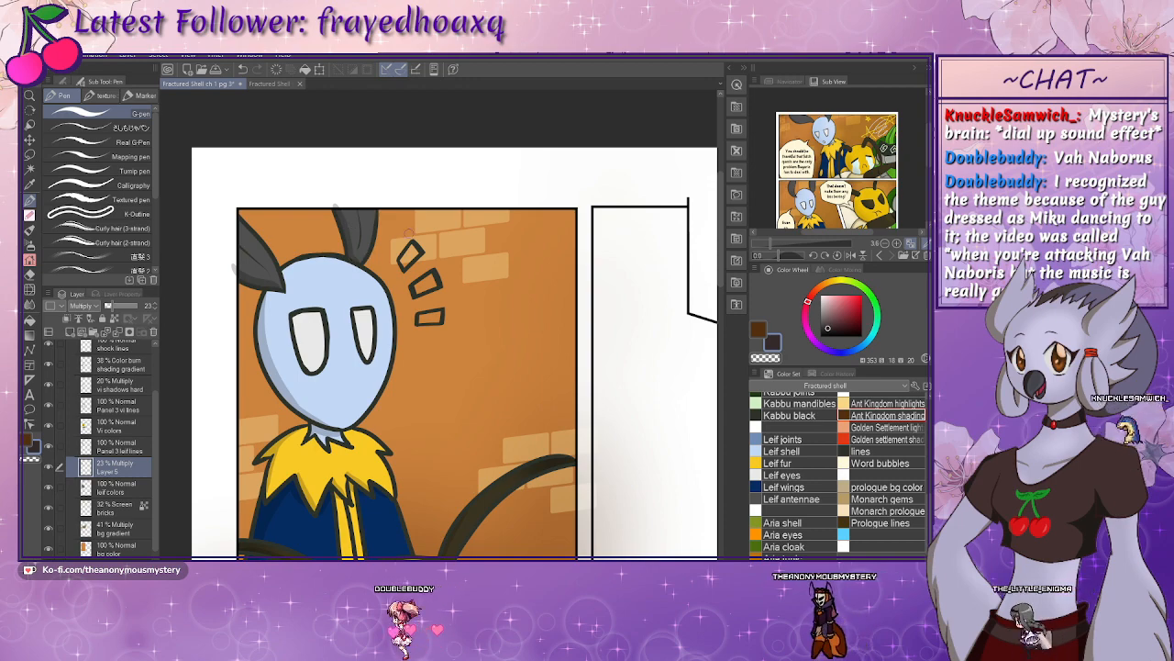
drag(404, 413, 398, 256)
drag(406, 325, 412, 246)
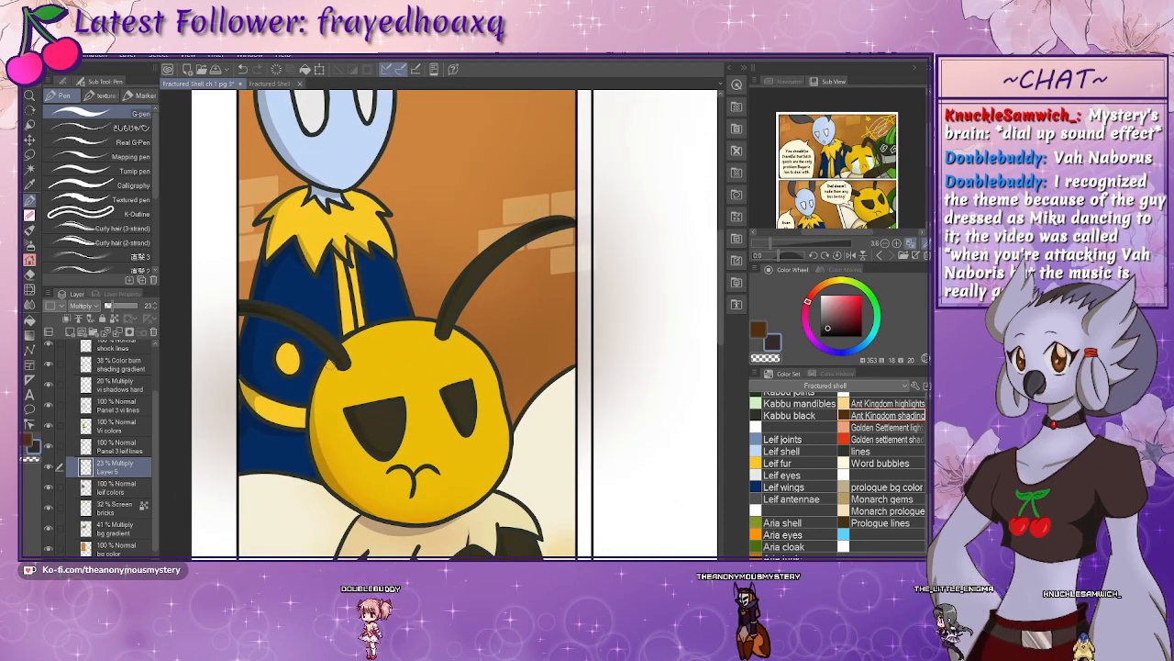
drag(357, 358, 347, 403)
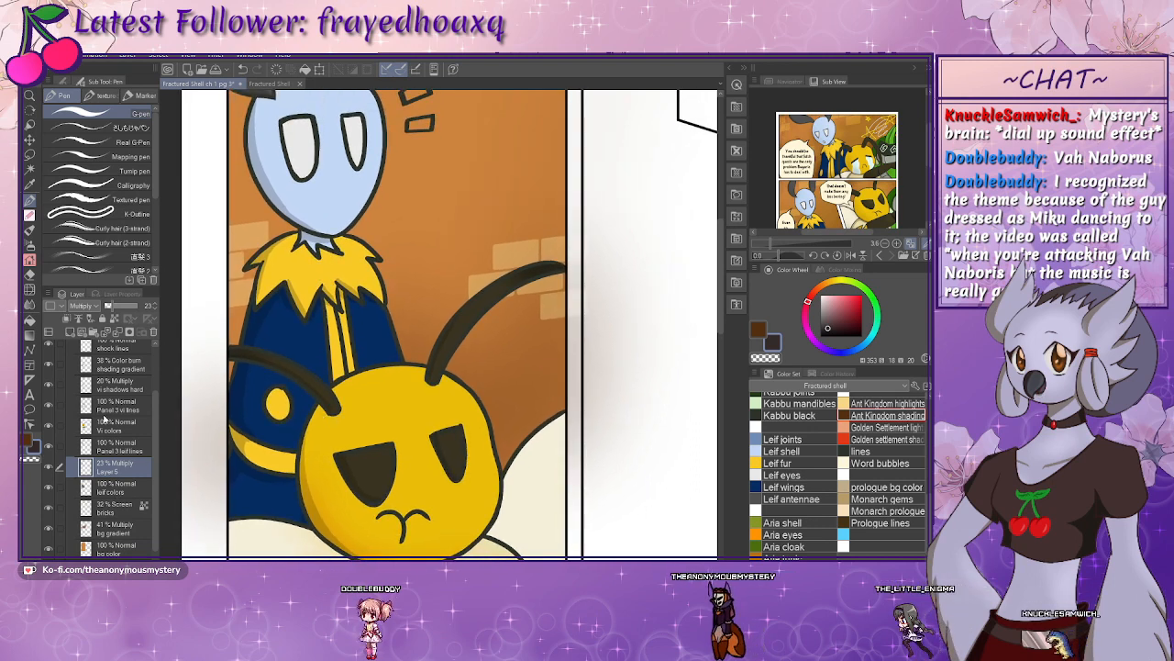
- Add a layer named gradient shadows leif above Leif's Multiply layer, and rename the Multiply layer as hard shadows leif
click(71, 332)
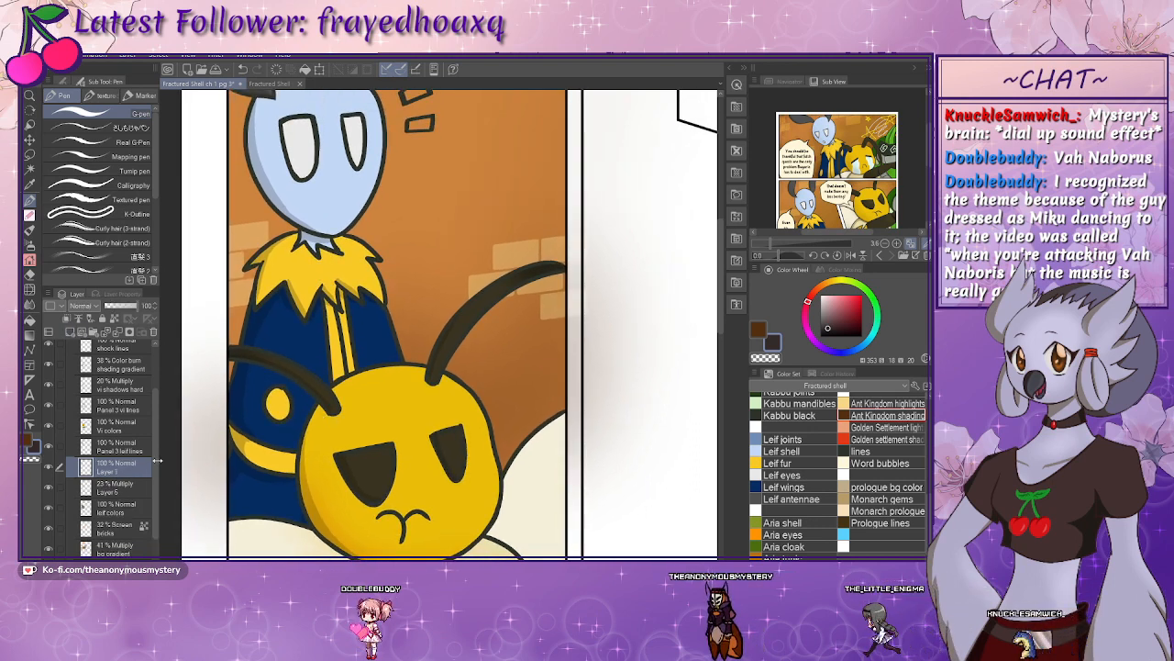
click(107, 489)
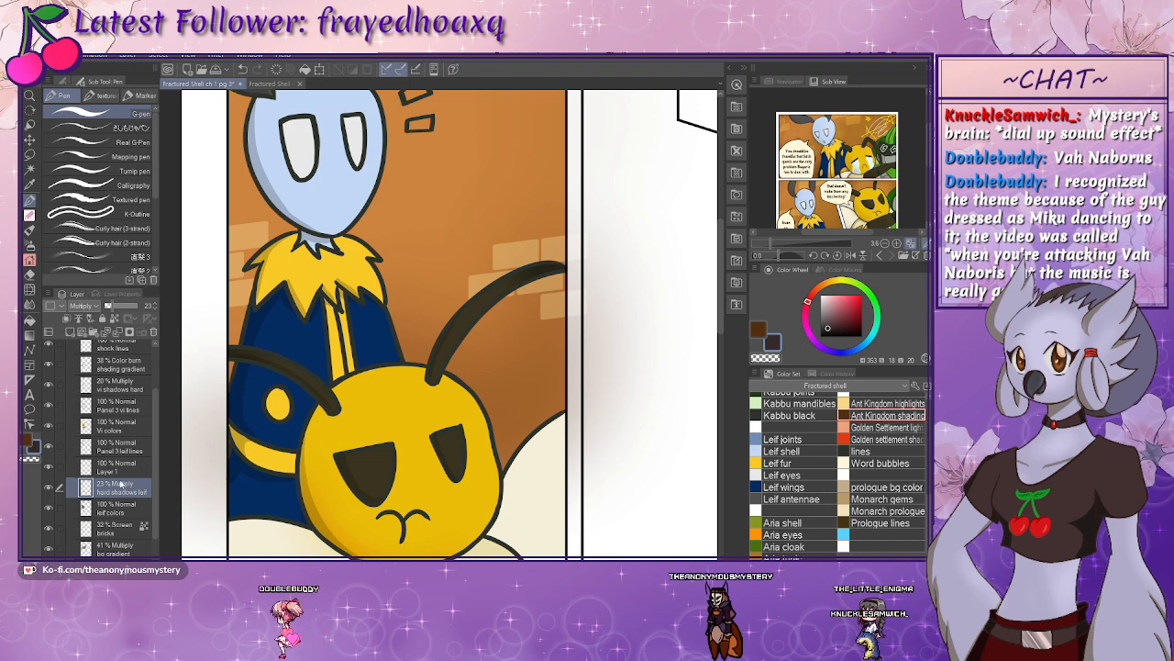
click(110, 469)
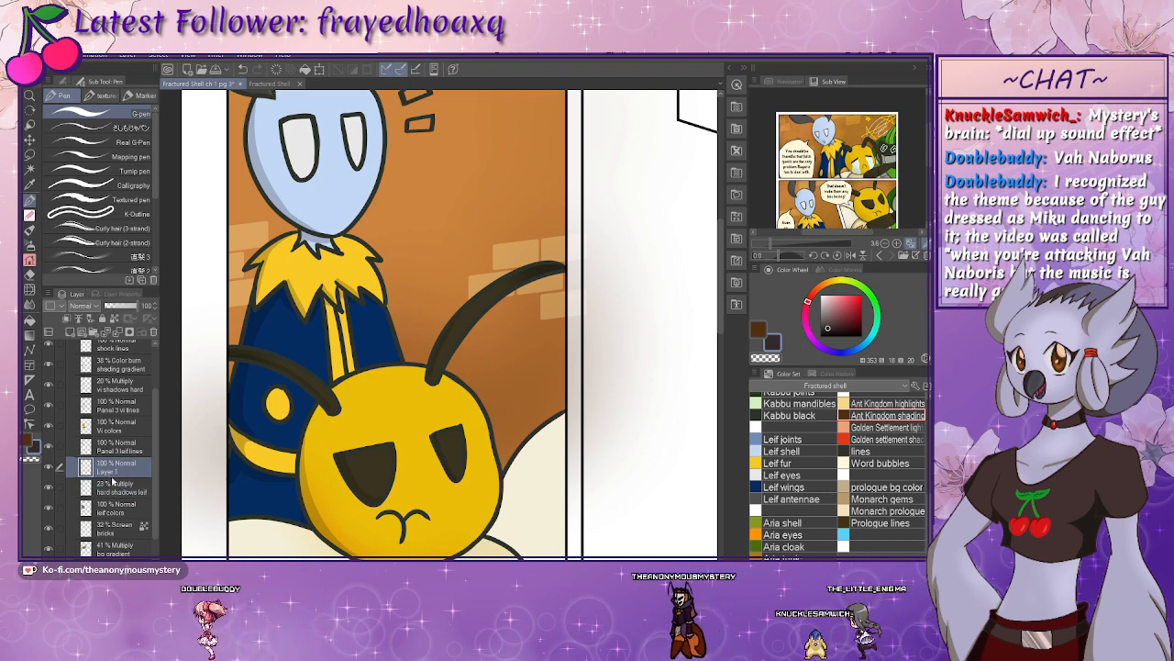
text(gradient shadows leif)
key(Return)
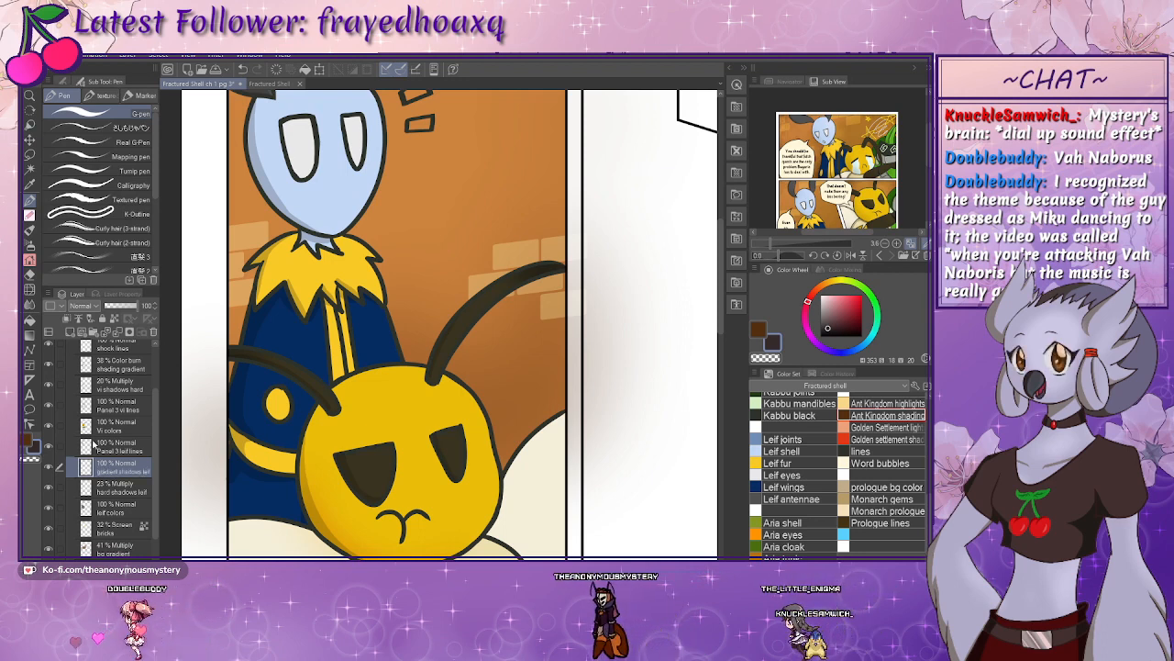
- Set the gradient shadows leif layer to Color burn at 45% opacity and shade Leif's wings and collar with the Soft airbrush
key(b)
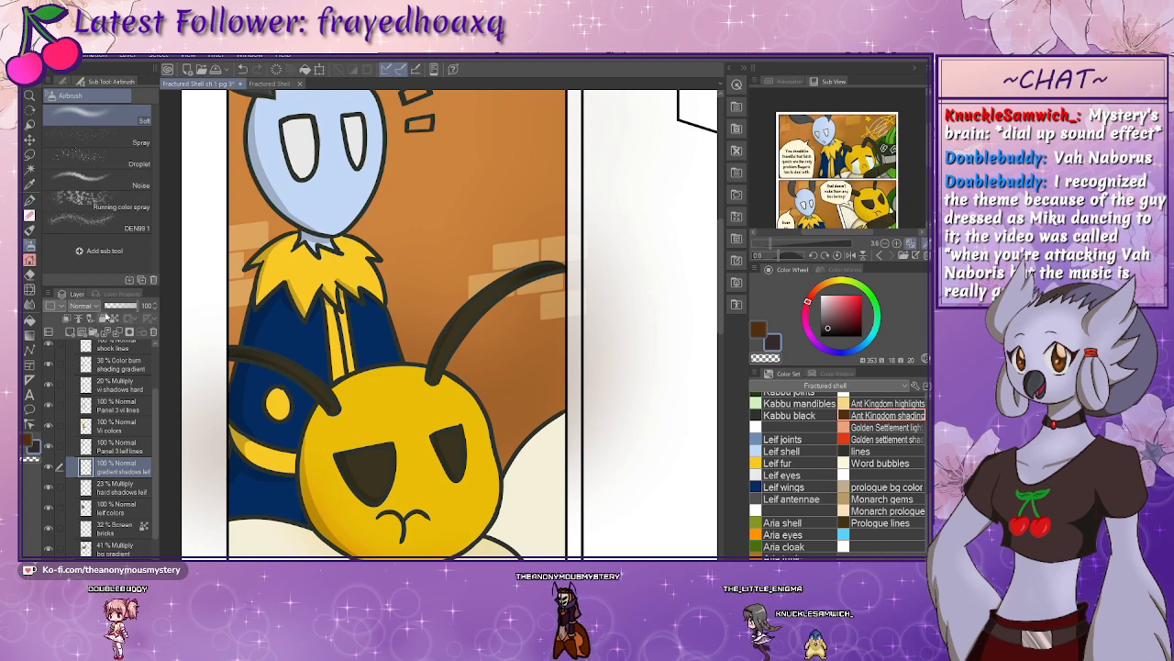
click(92, 72)
click(120, 306)
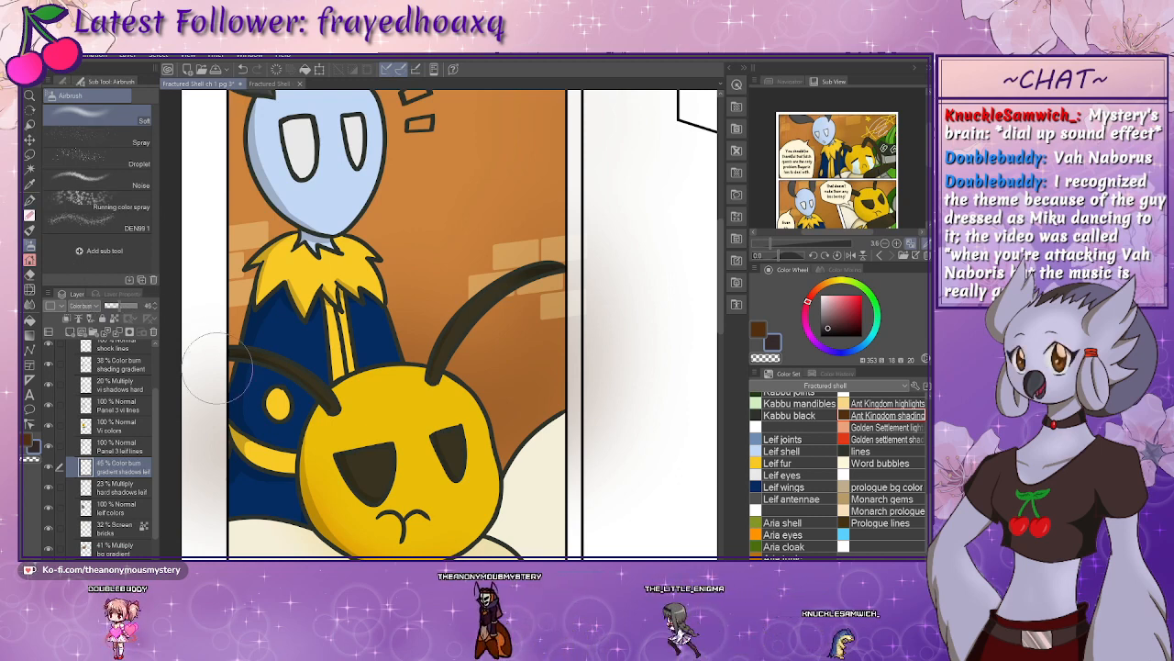
mouse_move(217, 367)
mouse_down()
mouse_move(266, 487)
mouse_move(264, 514)
mouse_up()
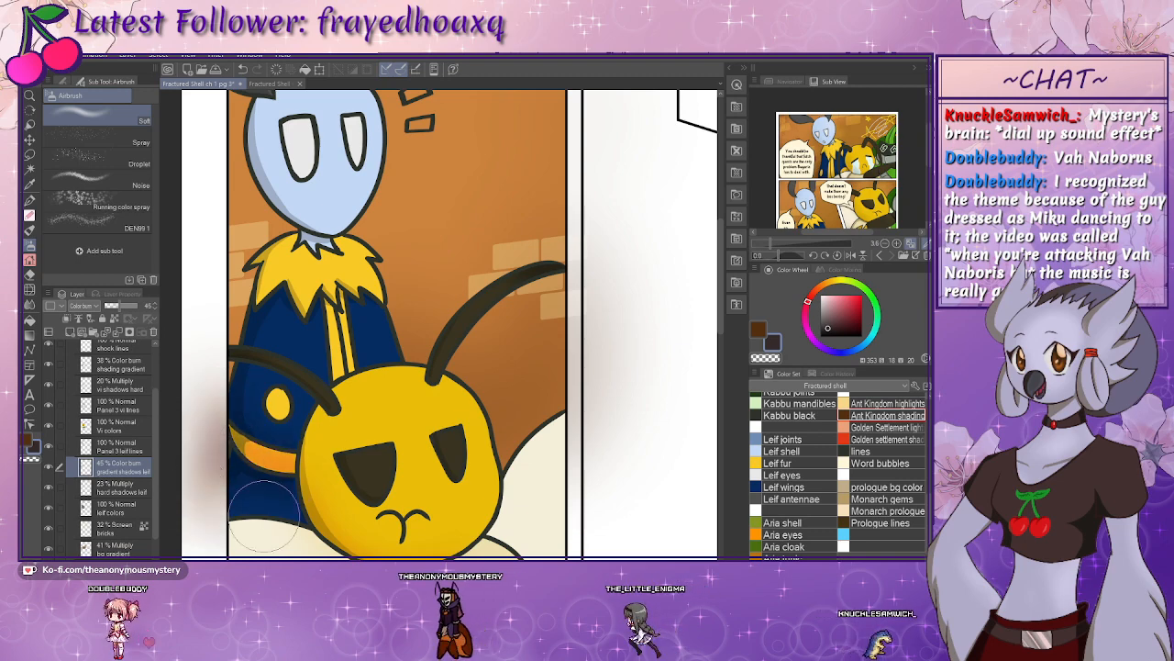
drag(255, 259, 263, 333)
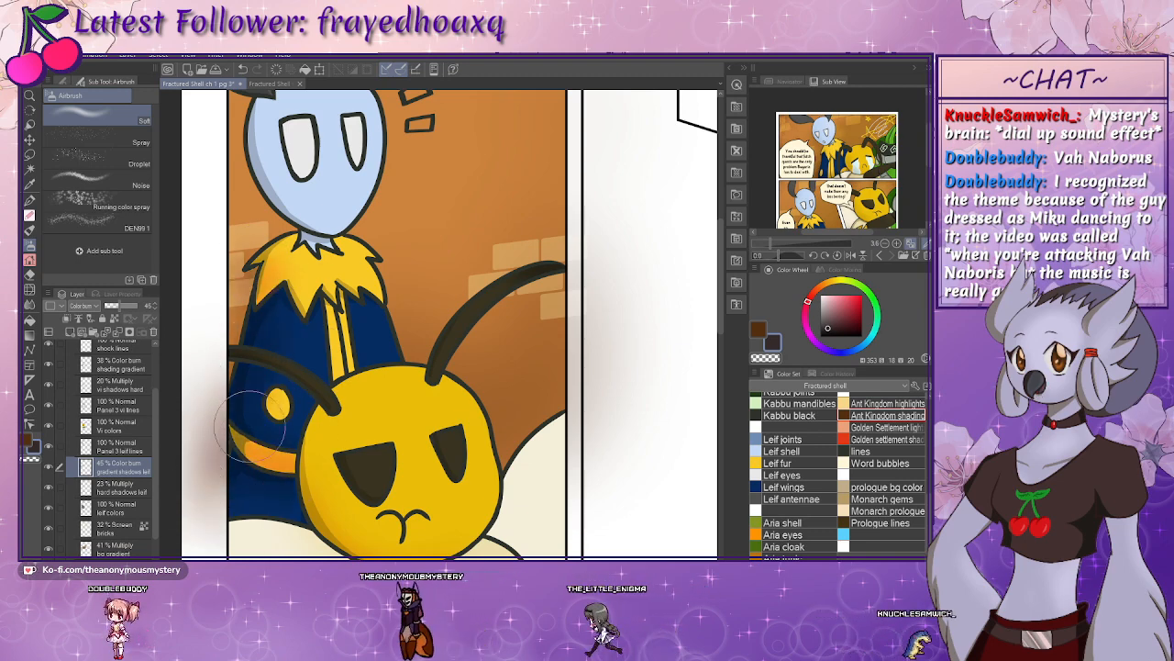
- Airbrush soft shading along the edge of Leif's head, undoing the stray stroke, and touch up his body shading in brown
scroll(225, 203, up, 3)
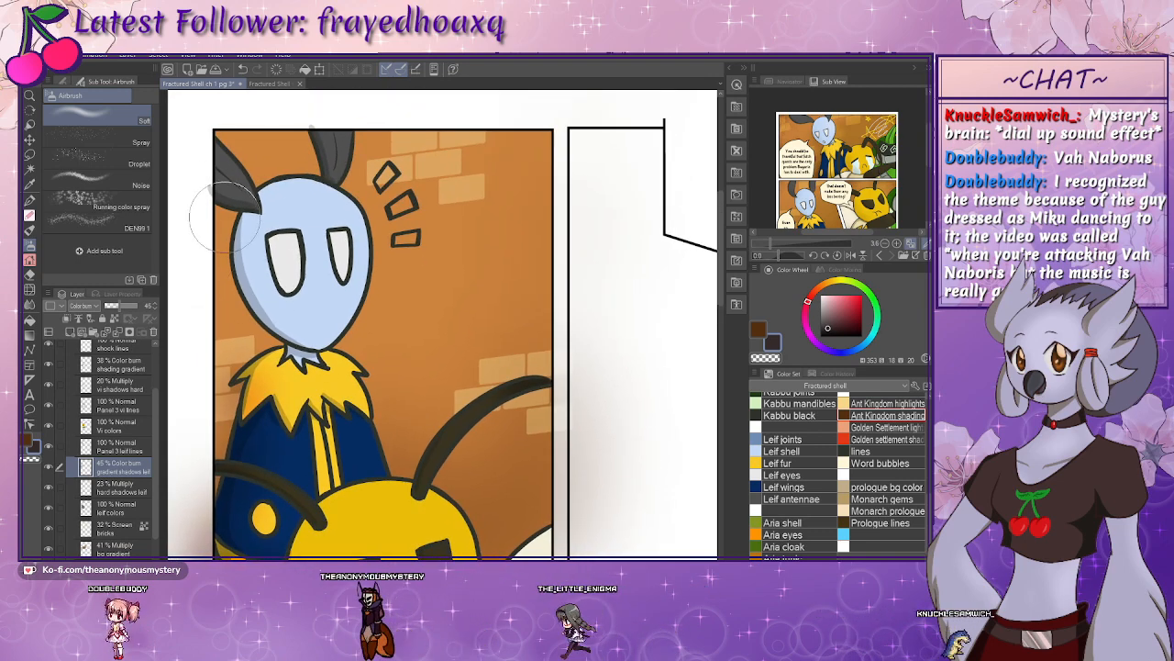
drag(228, 207, 241, 218)
drag(323, 165, 324, 195)
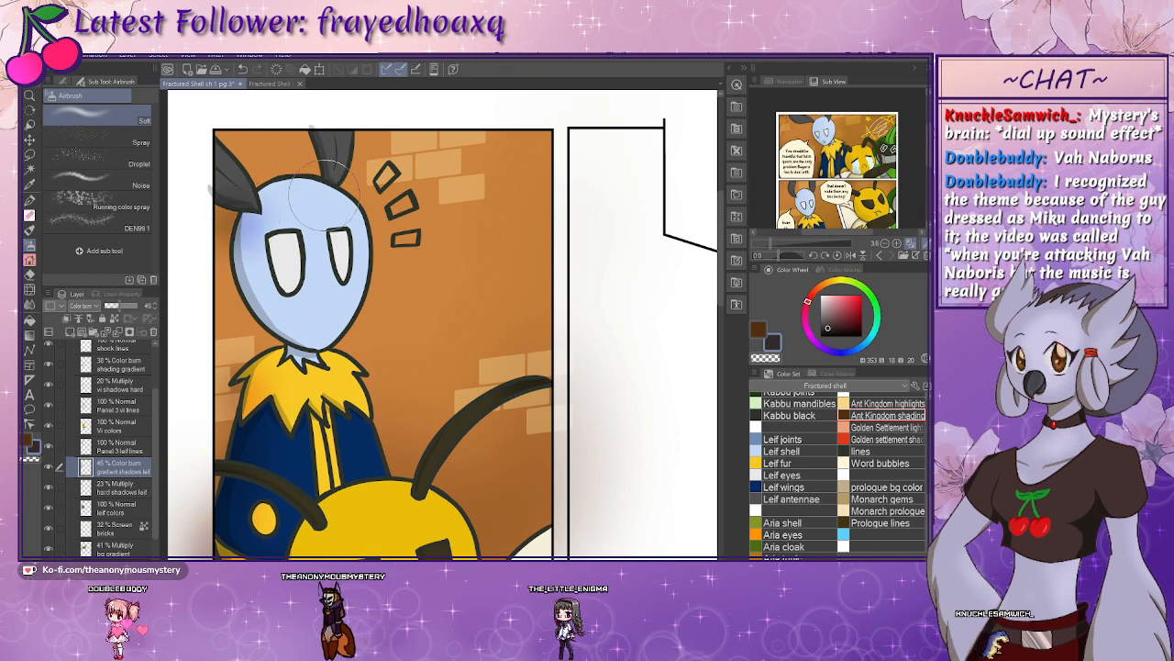
key(ctrl+z)
mouse_move(224, 231)
mouse_down()
mouse_move(228, 309)
mouse_move(226, 298)
mouse_move(251, 345)
mouse_up()
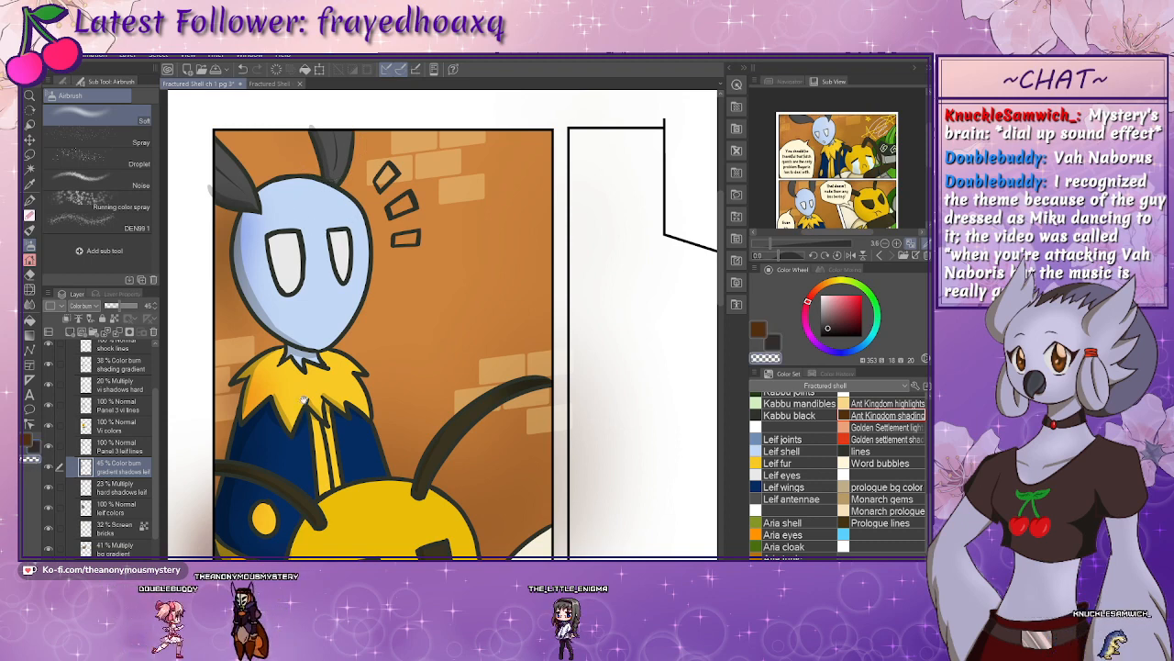
scroll(303, 400, down, 3)
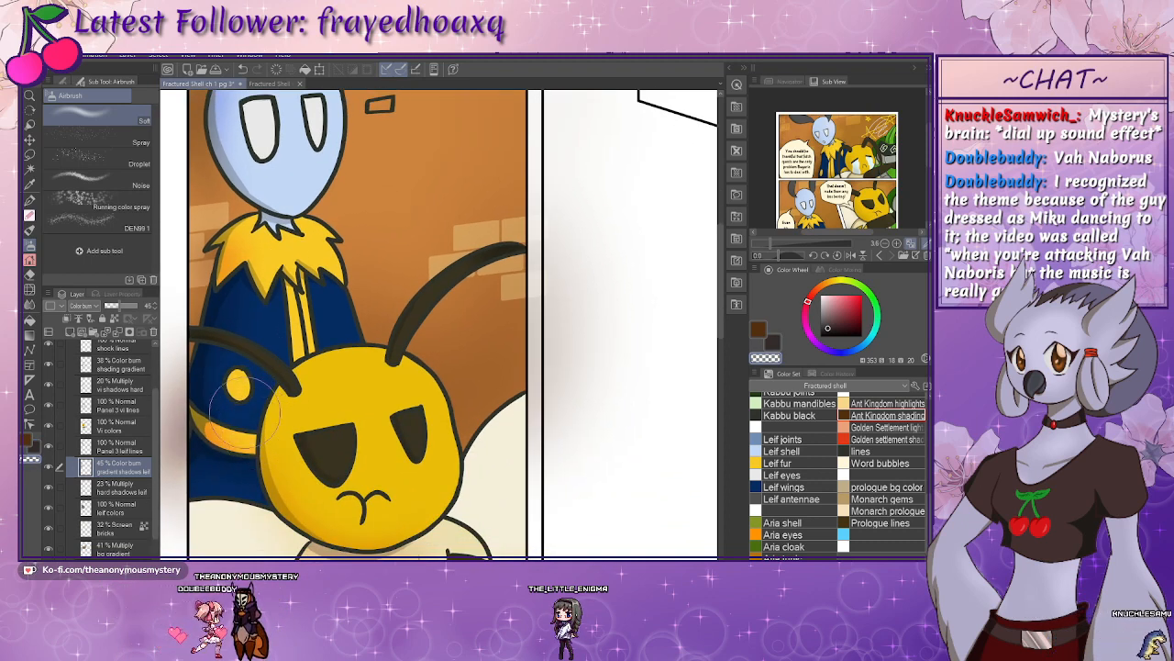
scroll(296, 311, up, 2)
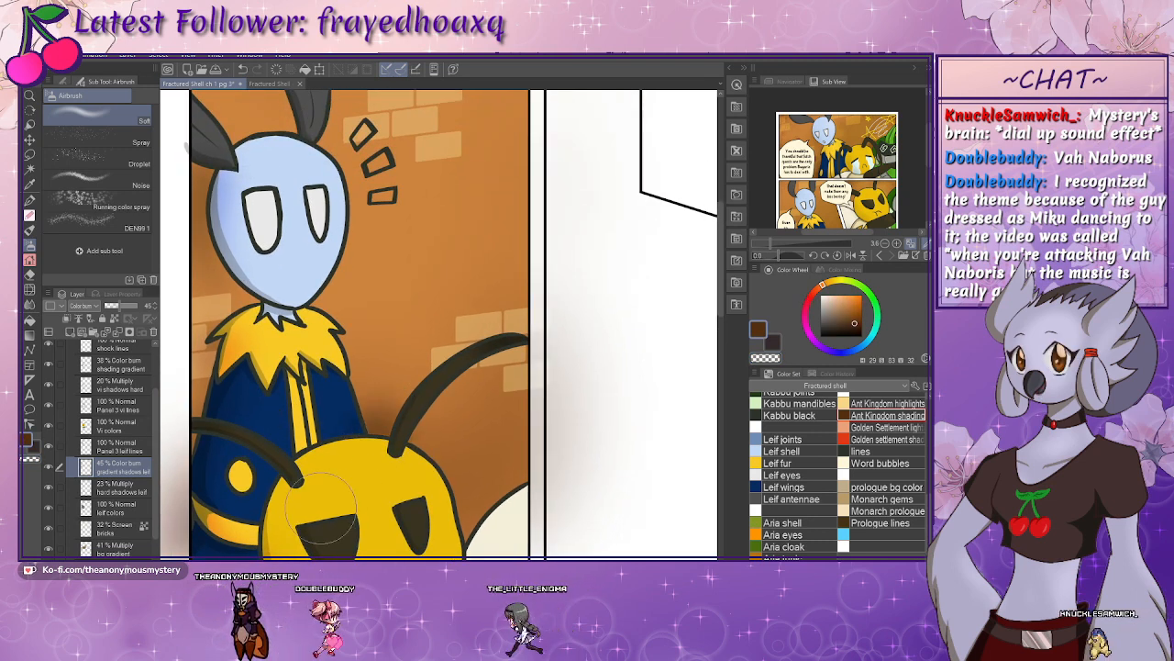
scroll(336, 345, up, 2)
scroll(372, 445, down, 2)
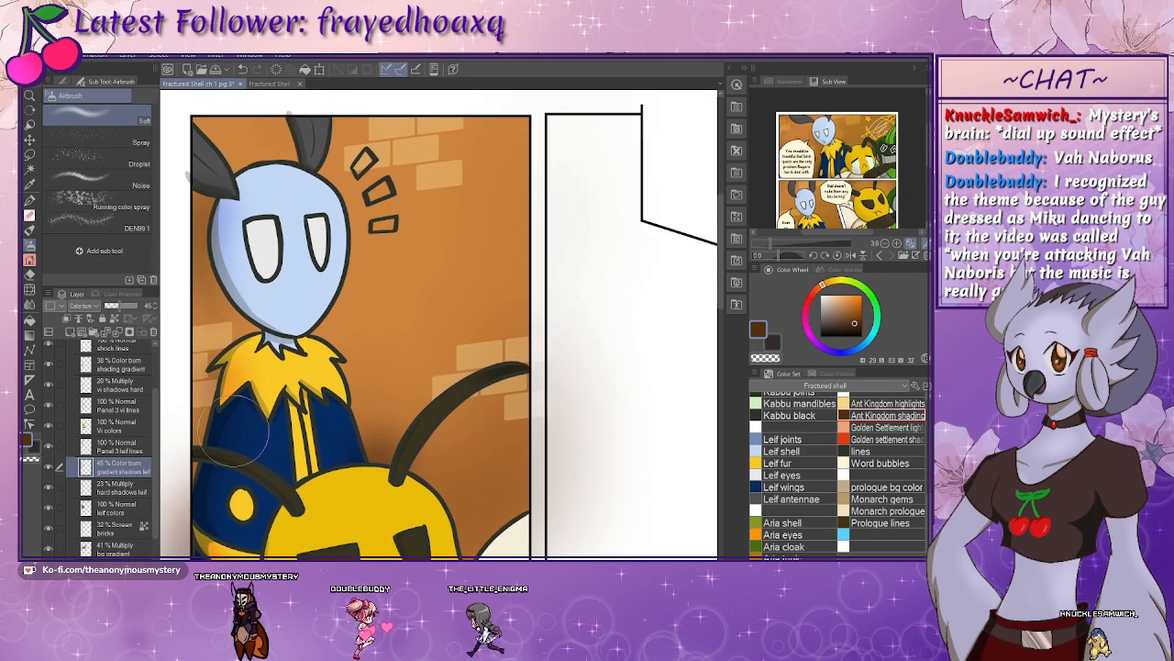
- Clear the airbrush spill outside Leif using the leif colors layer's selection, and set his Color burn layer to 28% opacity
click(117, 506)
key(w)
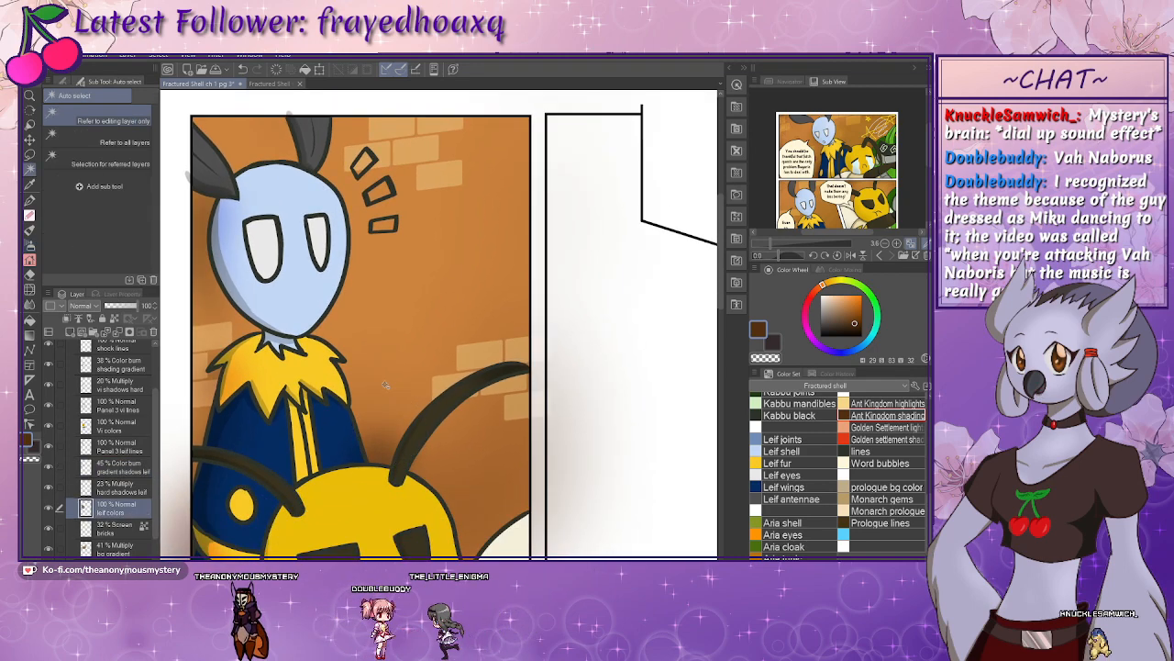
click(201, 484)
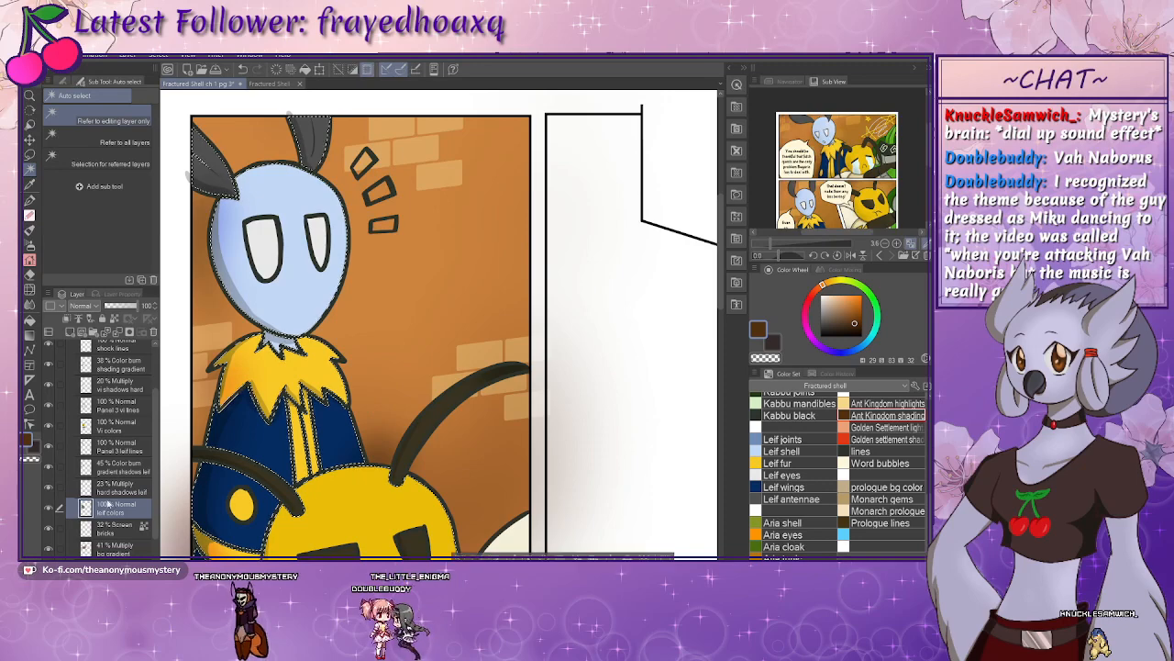
click(119, 487)
click(123, 470)
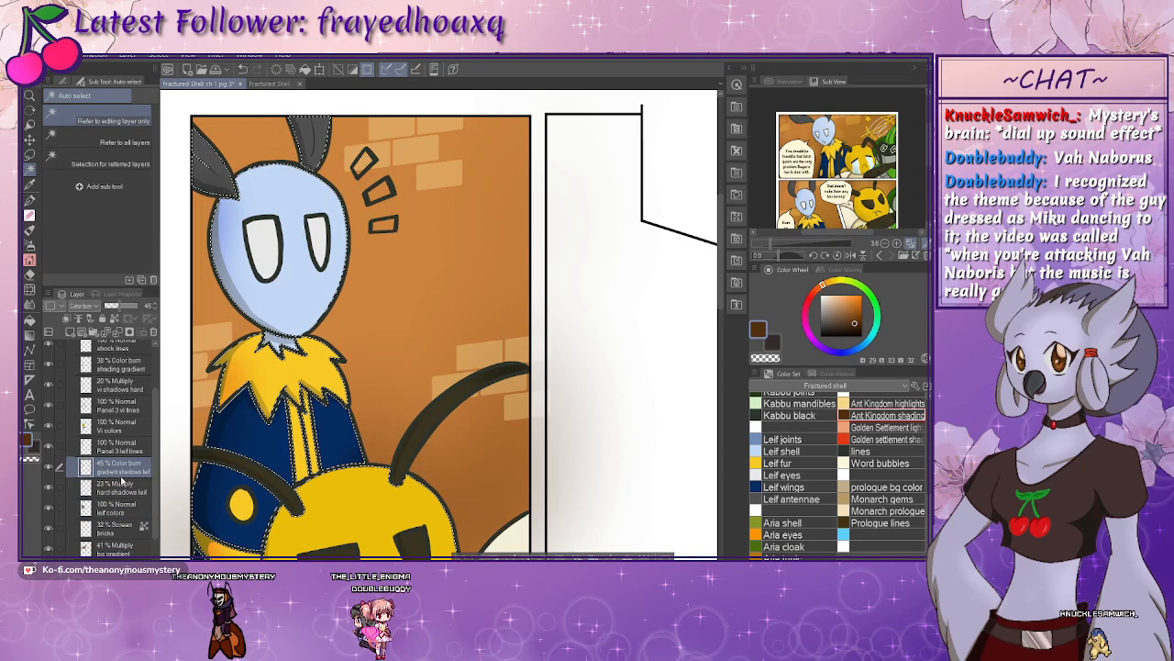
key(ctrl+d)
drag(411, 524, 415, 464)
drag(117, 305, 109, 306)
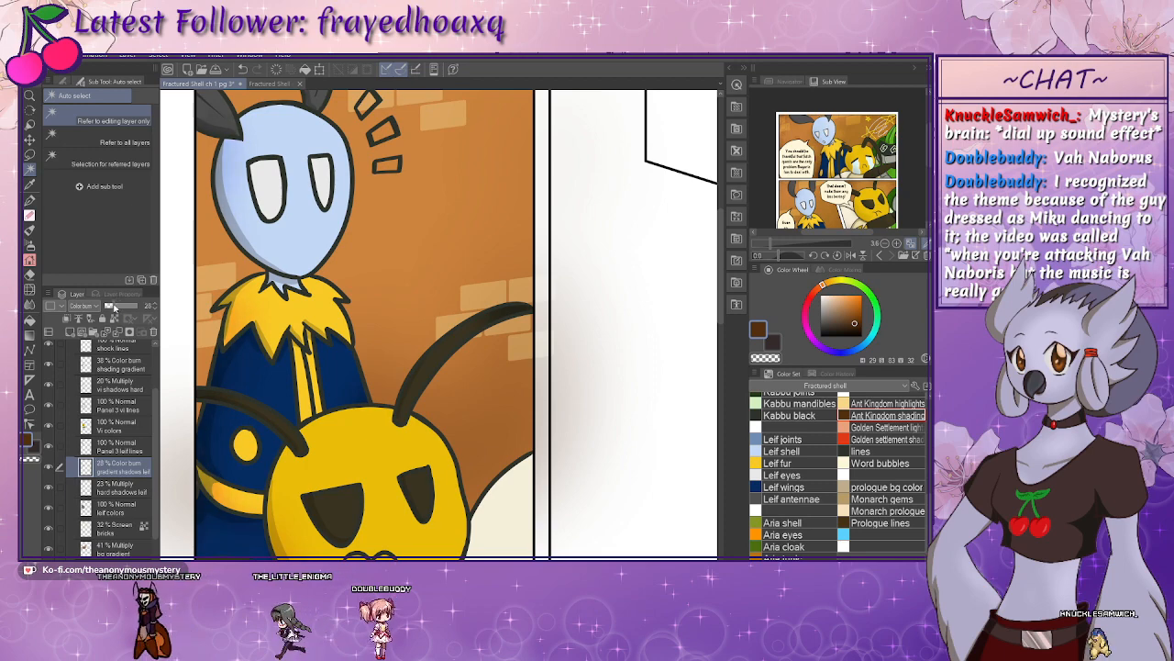
- Add a new layer directly above the shading gradient layer in the Panel 3 folder
drag(352, 455, 319, 273)
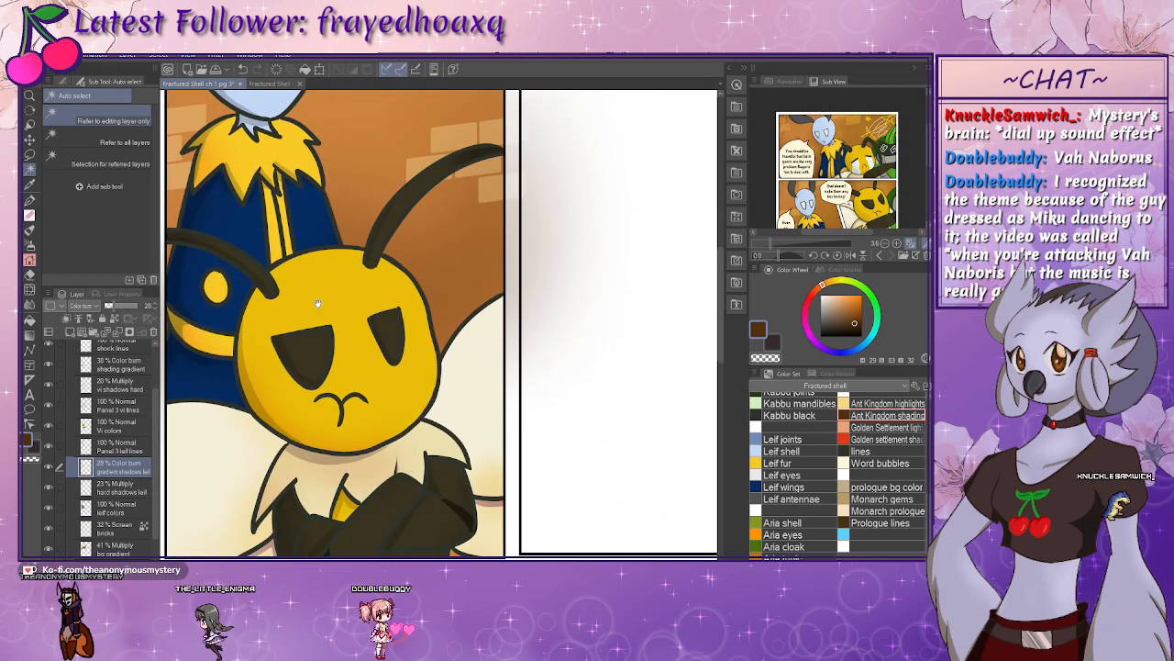
scroll(156, 447, down, 1)
scroll(156, 456, down, 2)
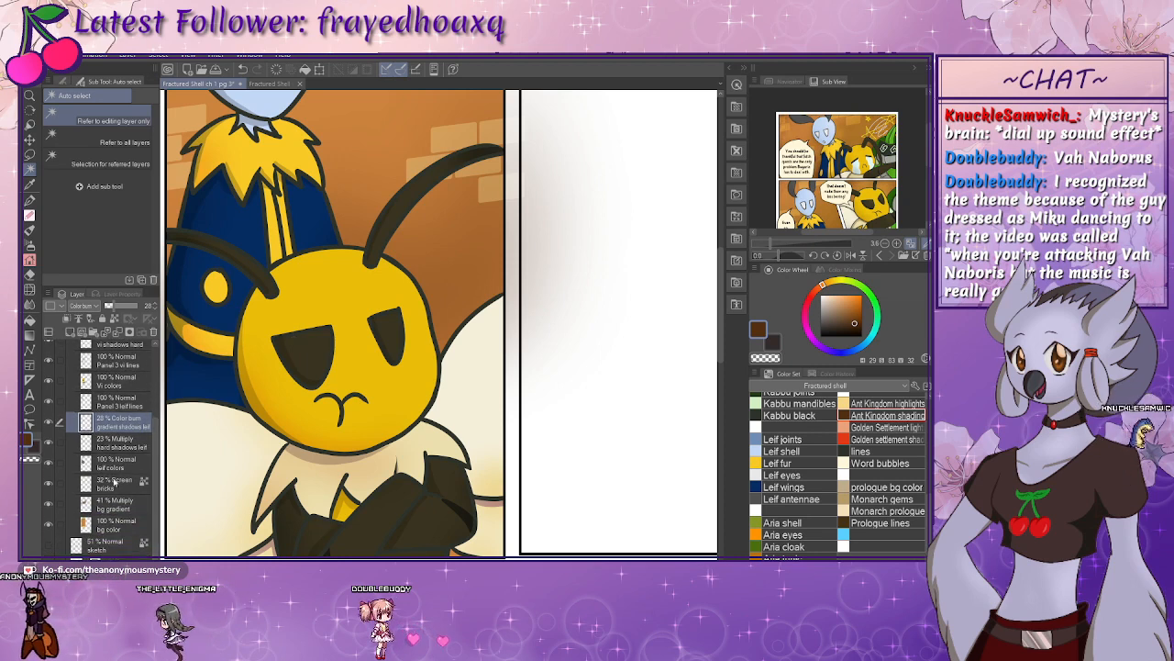
scroll(114, 441, up, 5)
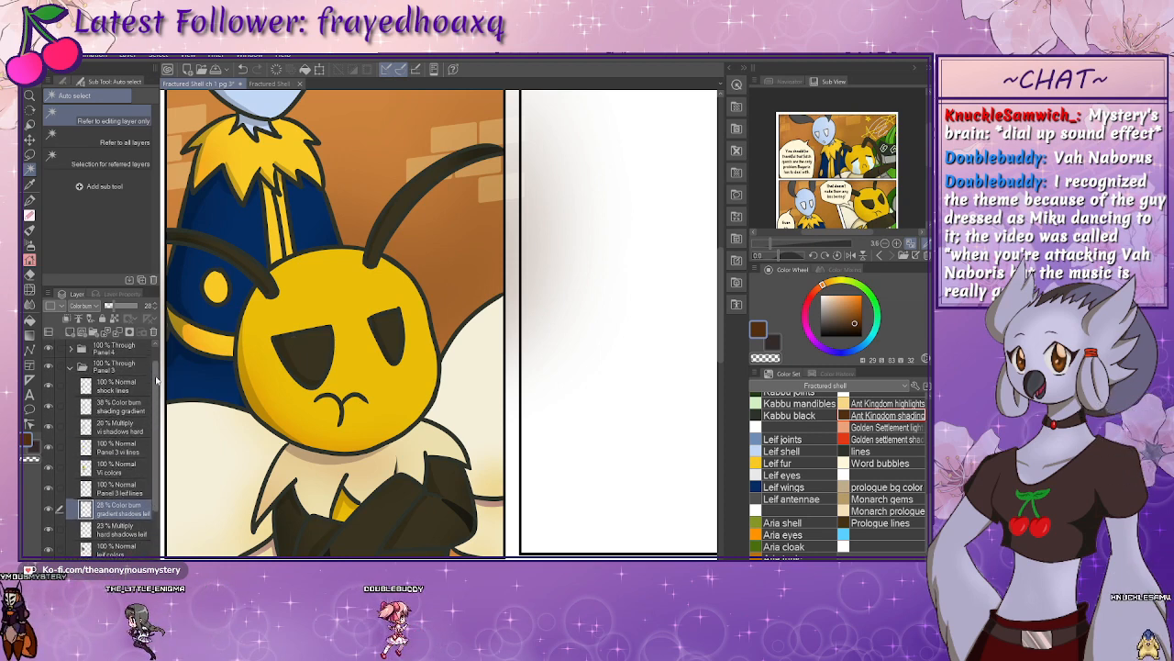
click(111, 404)
click(114, 422)
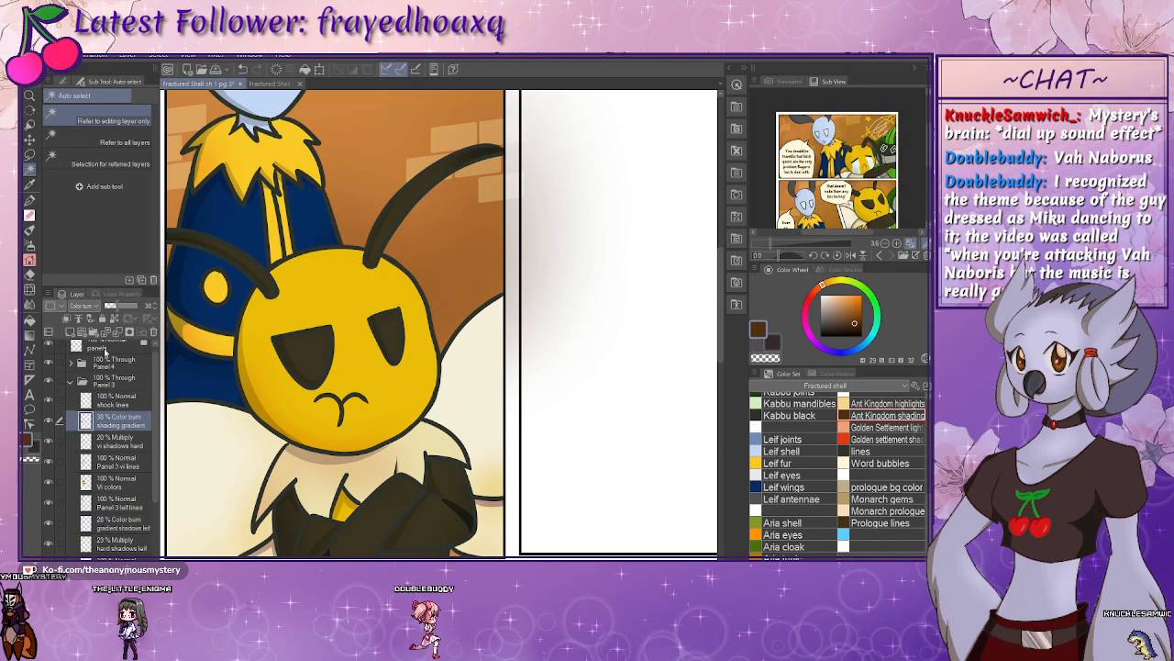
click(70, 332)
- On the shock lines layer, auto-select the interiors of the three shock marks beside Leif's head
drag(348, 224, 333, 394)
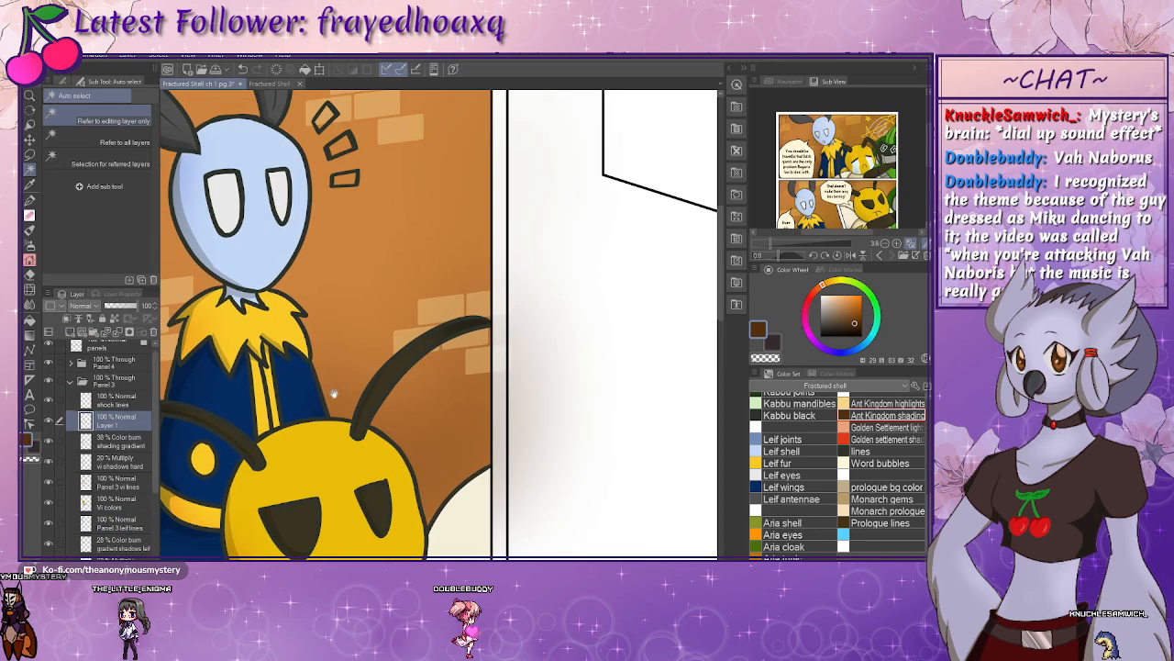
mouse_move(323, 251)
mouse_down()
mouse_move(318, 371)
mouse_move(342, 377)
mouse_up()
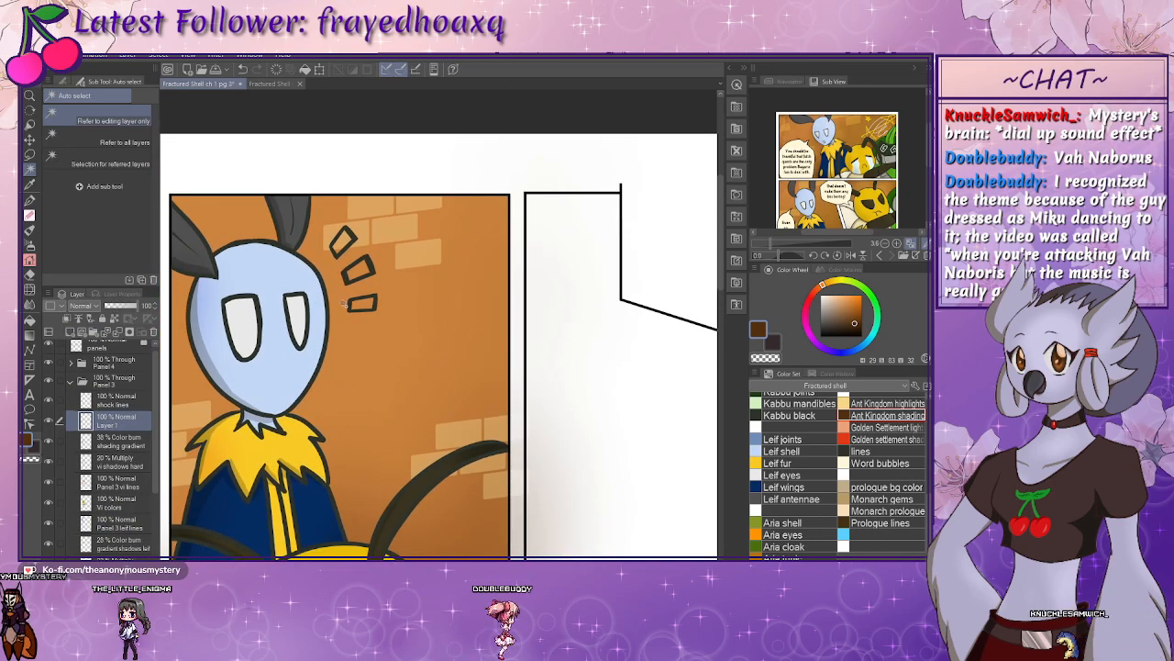
click(127, 405)
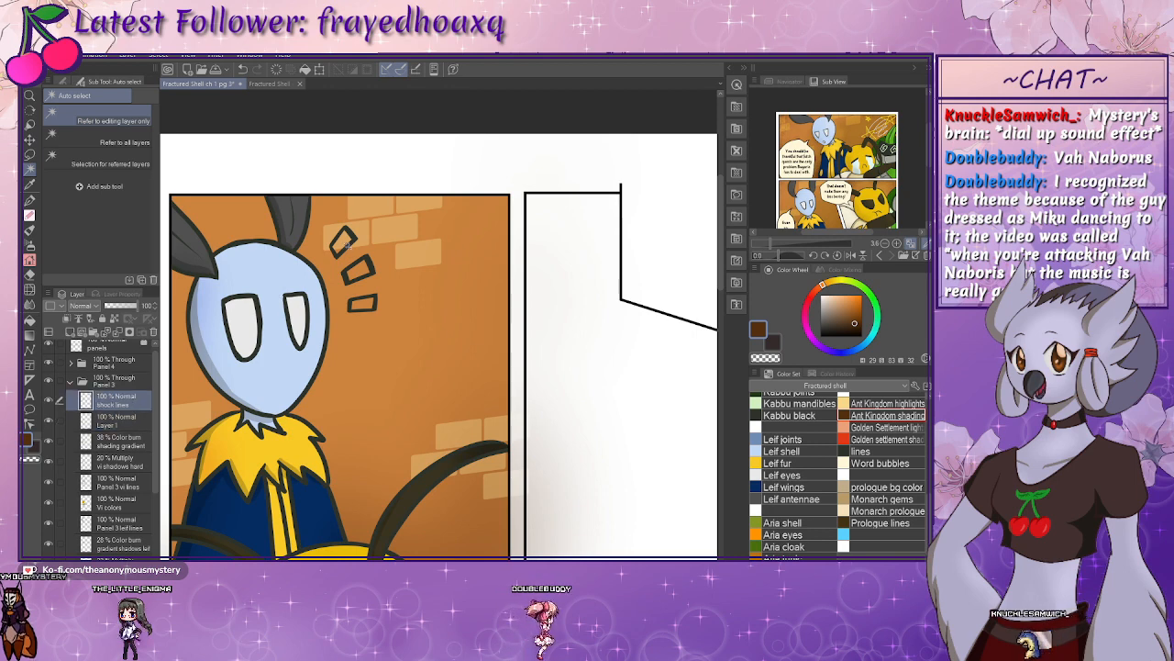
click(344, 243)
click(363, 304)
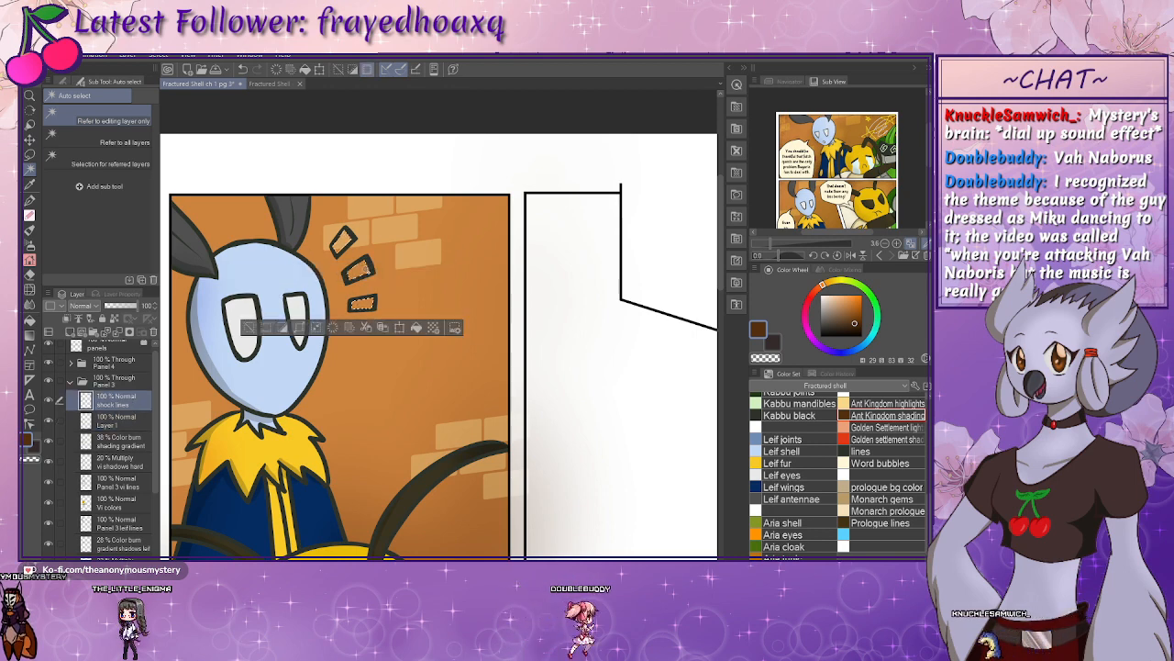
- Fill the selected shock marks with the yellow sampled from Leif's collar using an enlarged G-pen, and clear the selection
alt+click(325, 431)
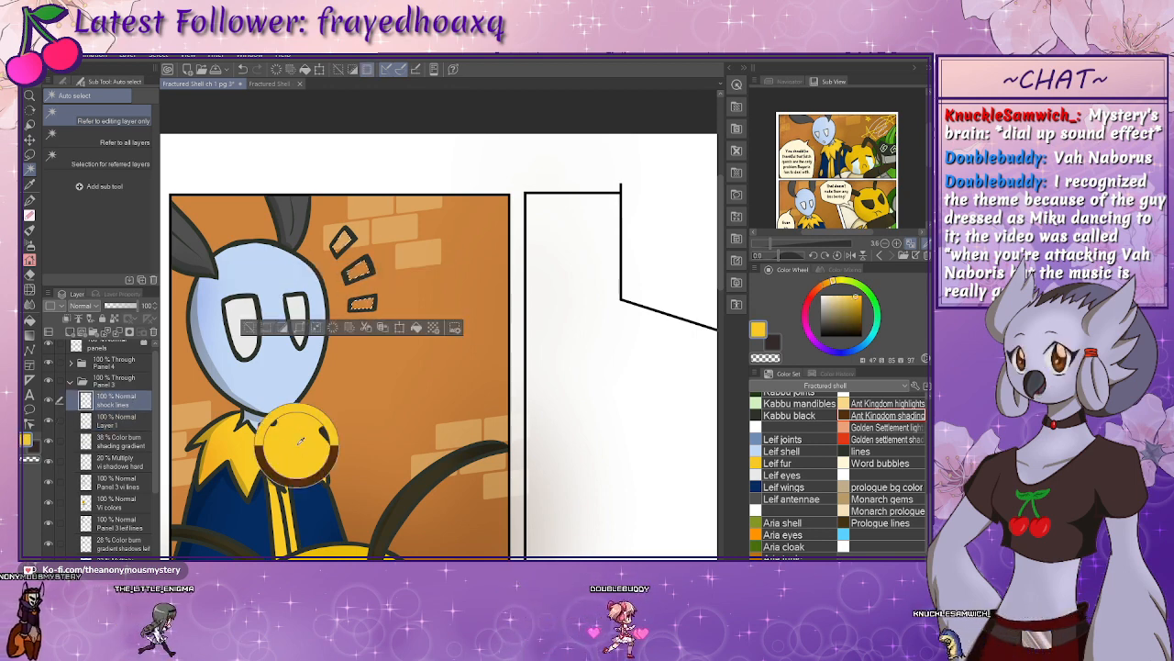
key(p)
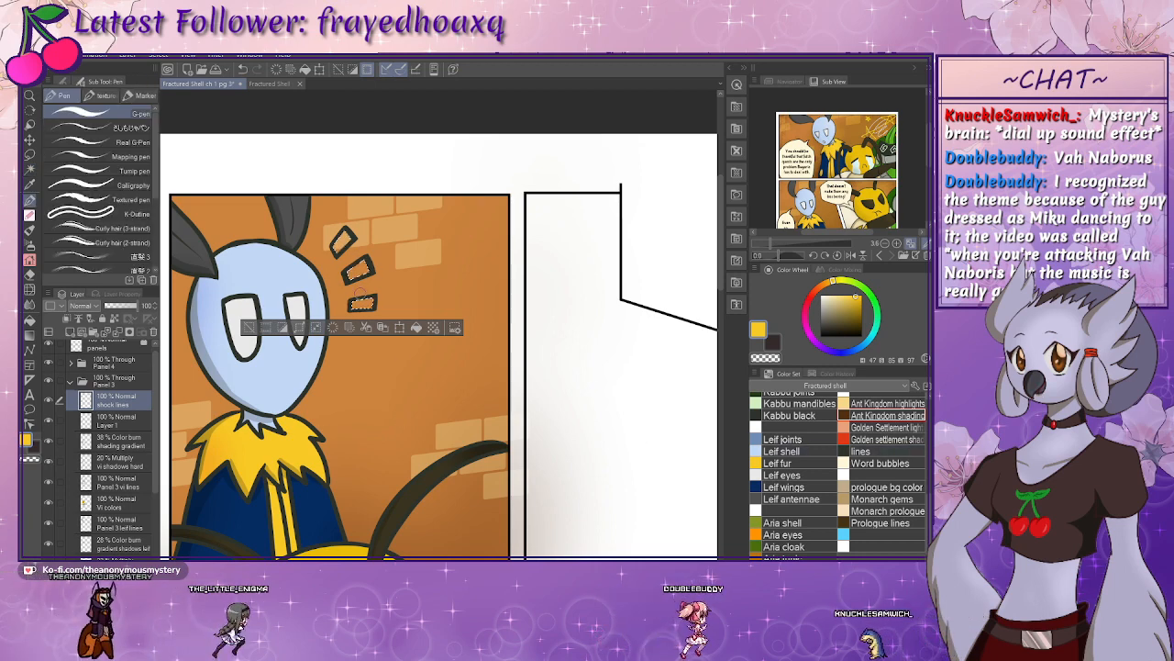
key(bracketright)
key(bracketright)
key(bracketright)
key(bracketright)
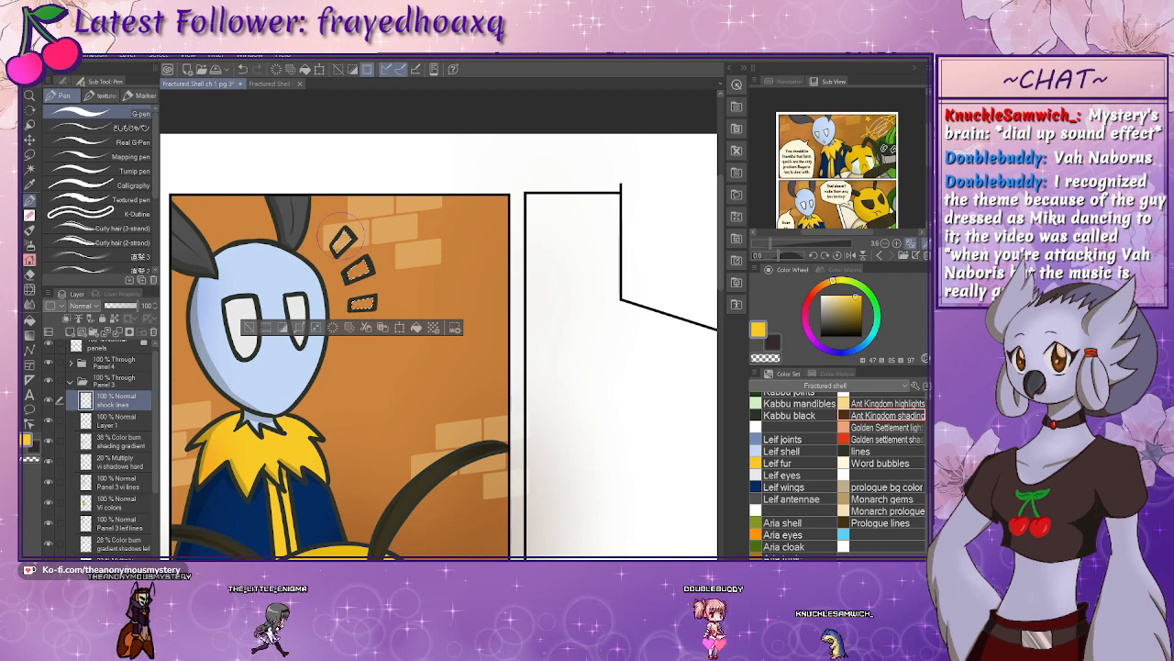
drag(343, 241, 354, 333)
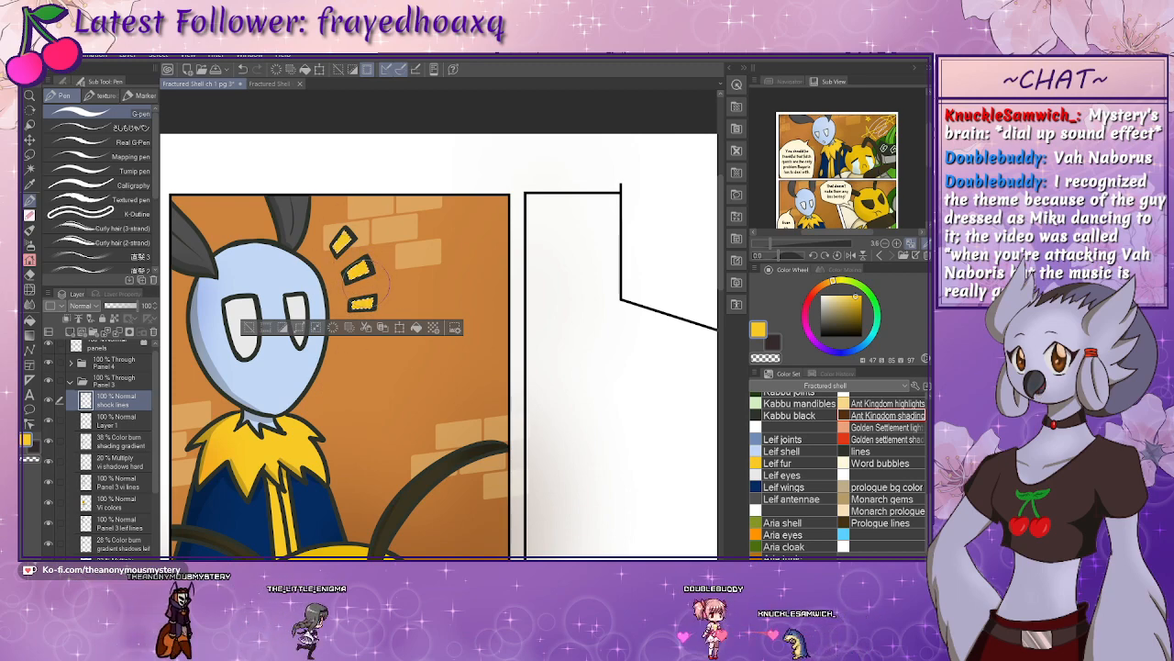
key(ctrl+d)
- Collapse the Panel 3 folder and show the sketch layer
drag(436, 491, 425, 221)
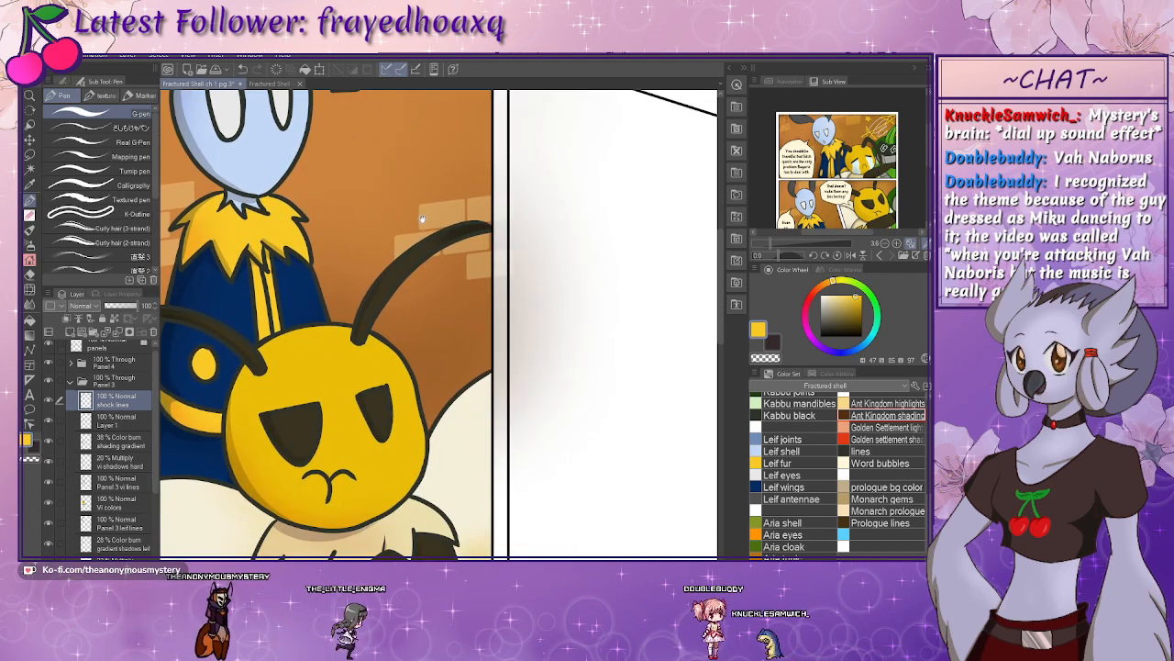
drag(469, 292, 461, 144)
mouse_move(470, 318)
mouse_down()
mouse_move(453, 236)
mouse_move(461, 310)
mouse_move(423, 286)
mouse_move(443, 280)
mouse_move(440, 392)
mouse_move(405, 338)
mouse_up()
key(ctrl+space)
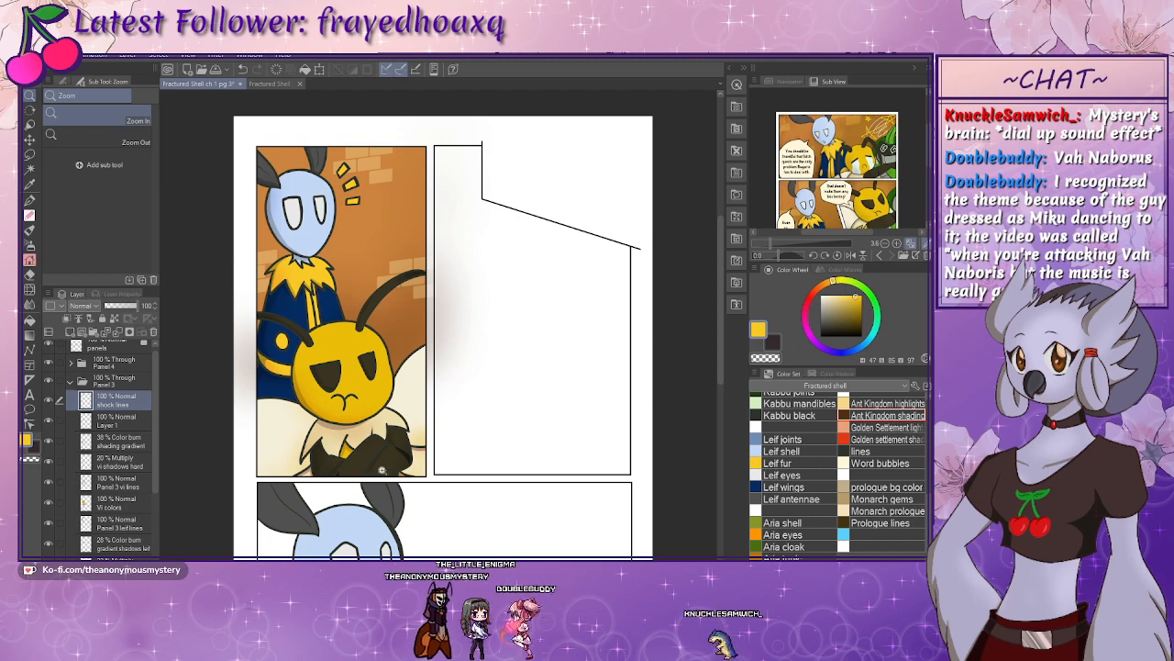
click(72, 380)
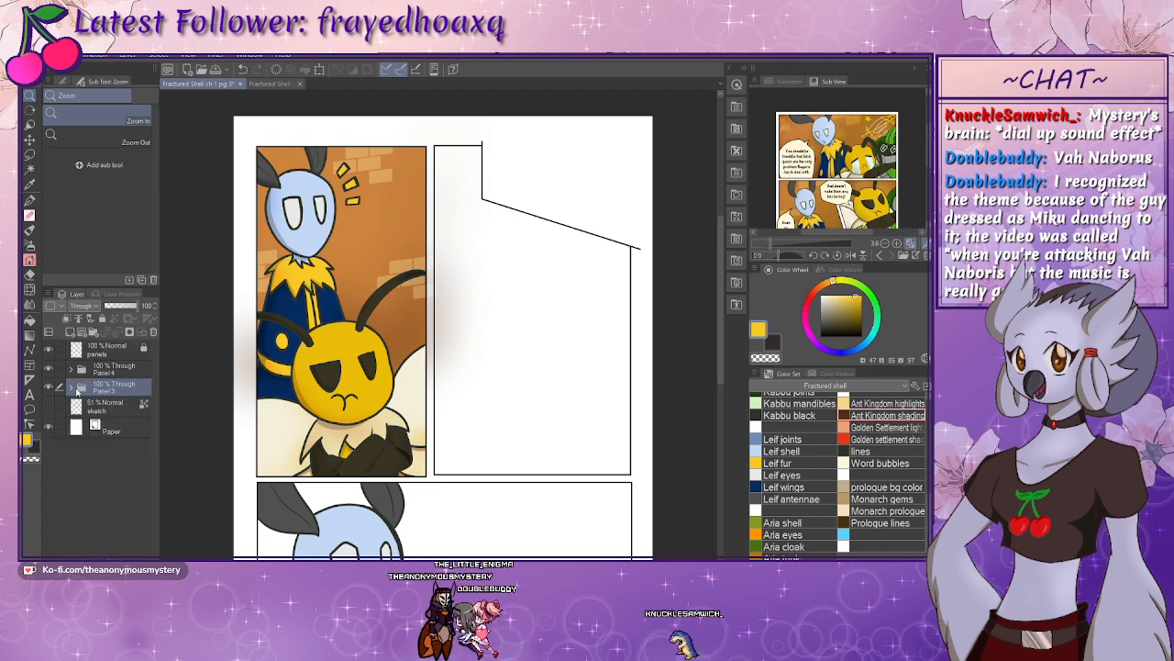
click(48, 407)
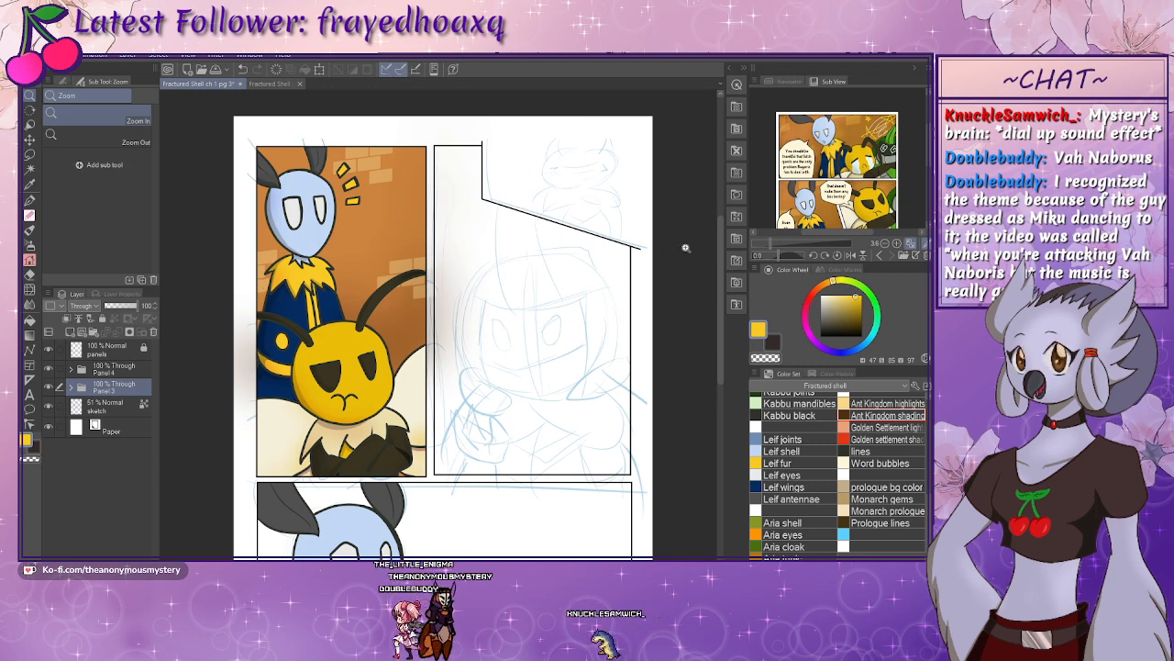
- Choose the Straight line figure tool and set its brush size to 40
scroll(720, 330, up, 2)
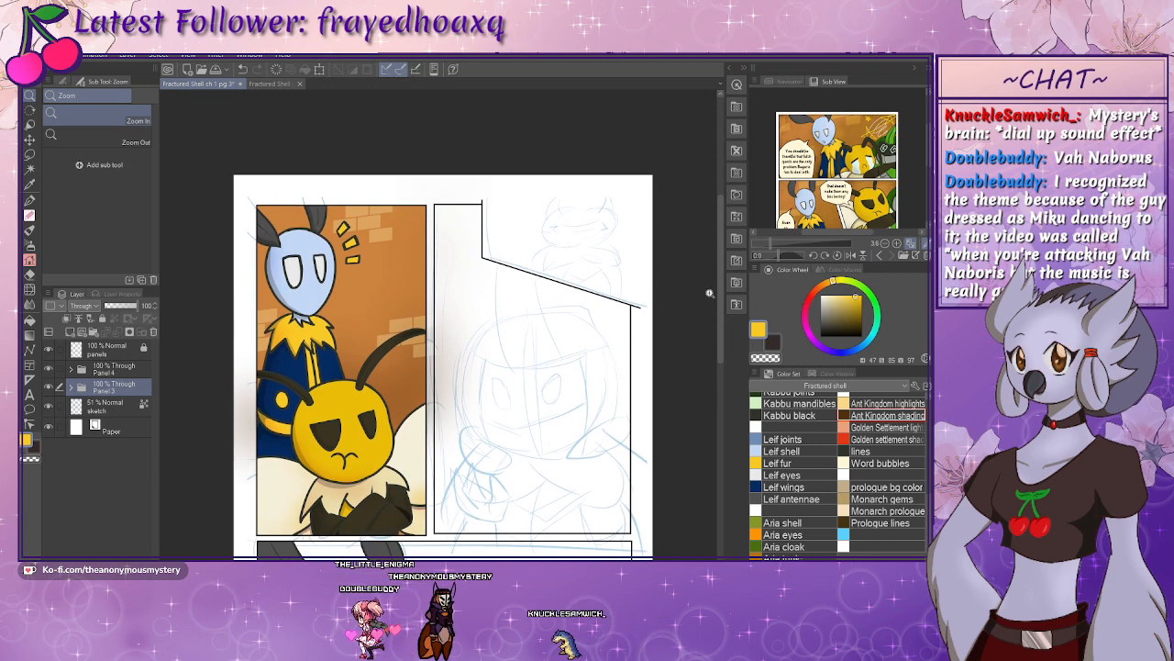
key(ctrl+plus)
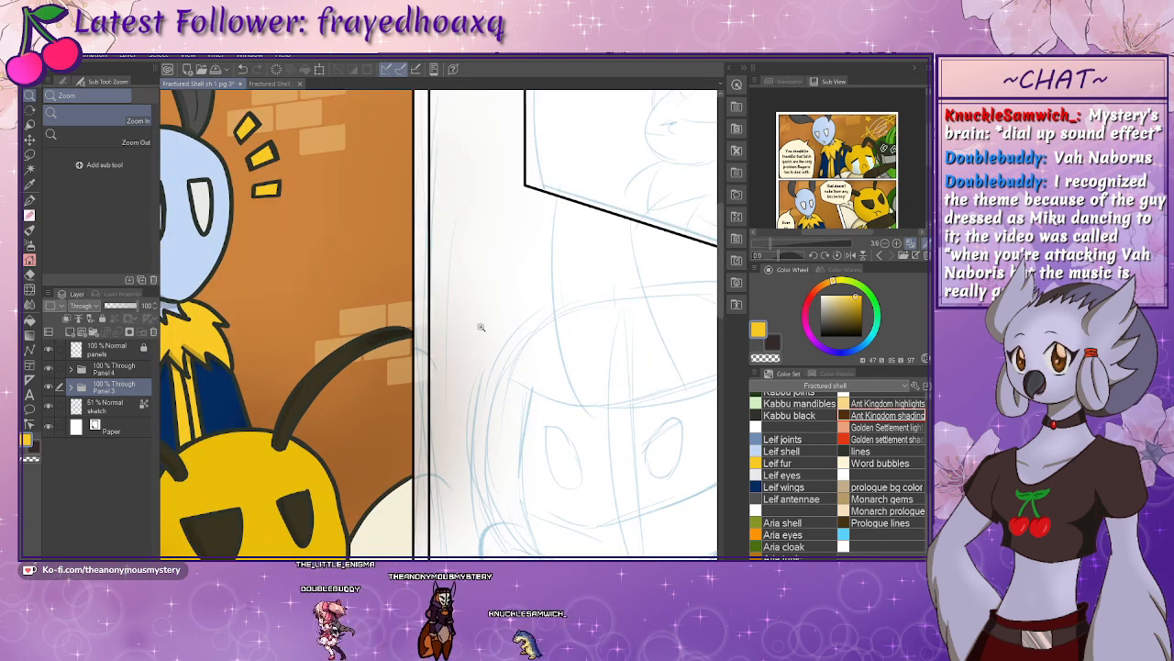
drag(500, 312, 301, 516)
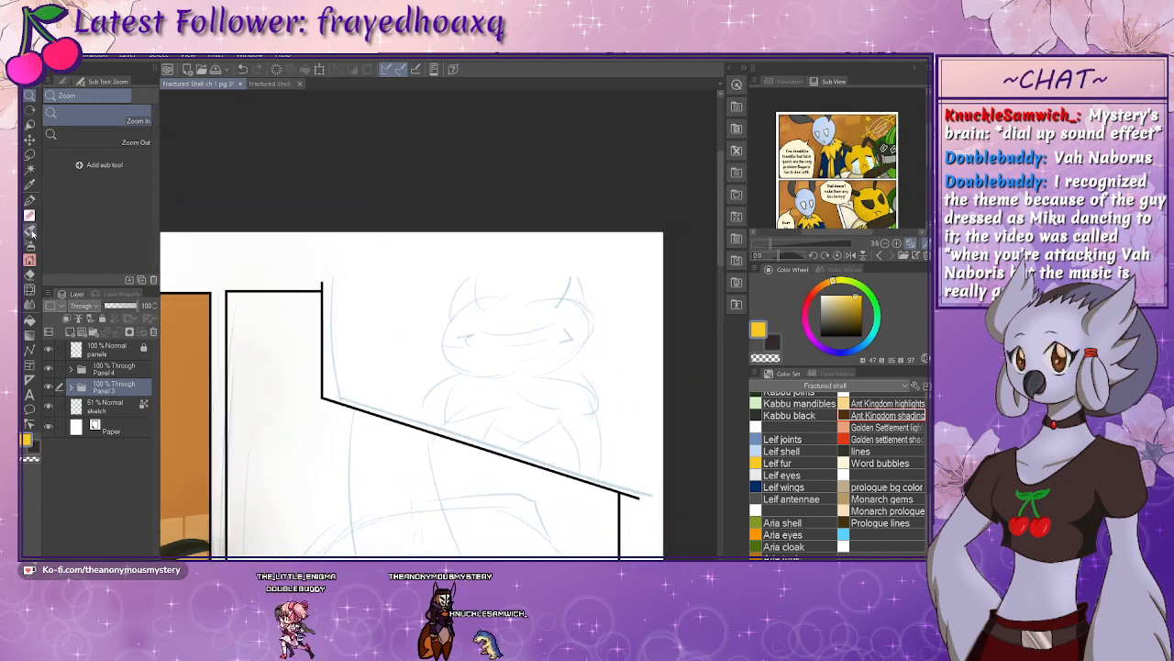
click(29, 349)
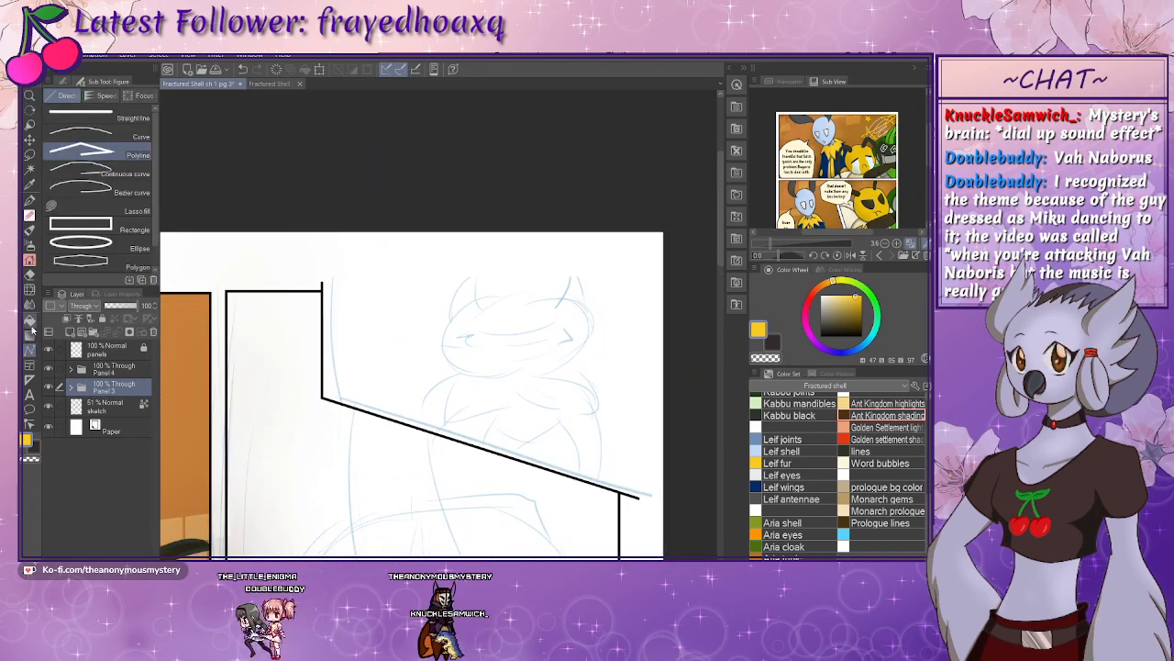
click(83, 117)
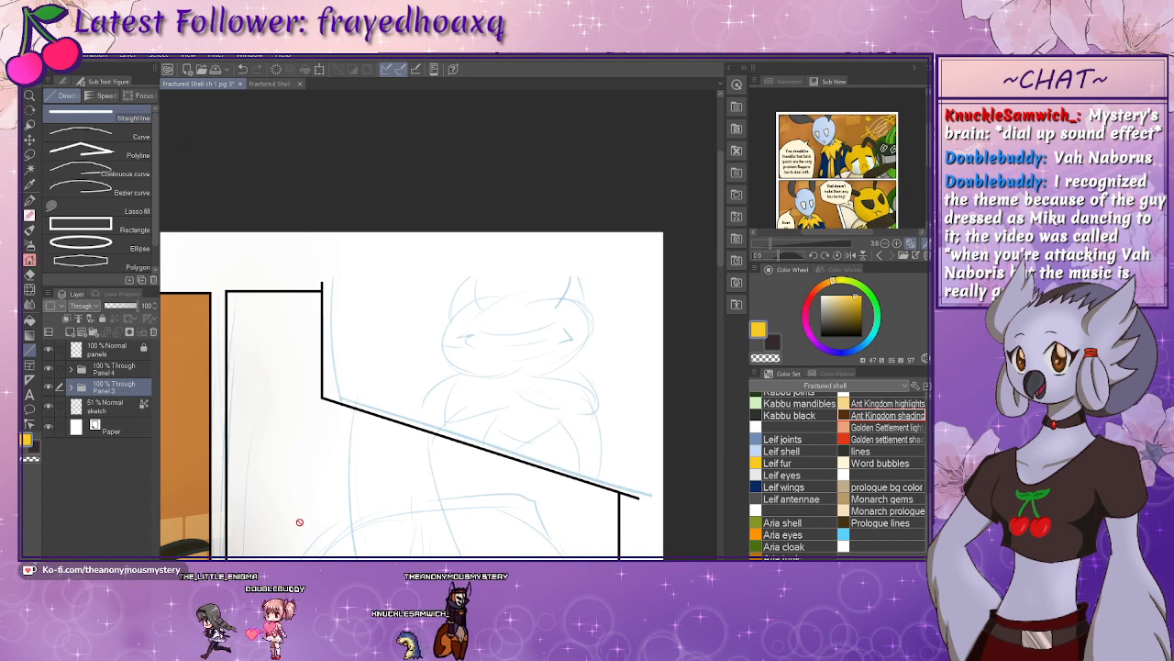
click(66, 83)
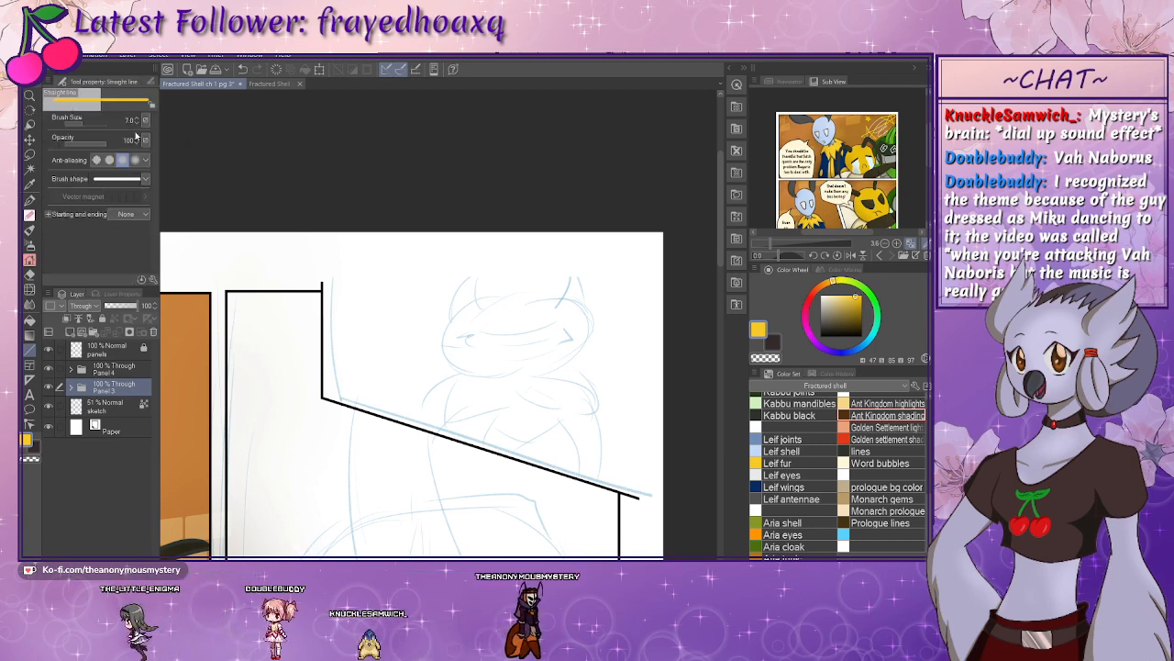
key(bracketright)
key(bracketright)
key(bracketright)
key(bracketright)
key(bracketright)
key(bracketright)
key(bracketright)
key(bracketright)
key(bracketright)
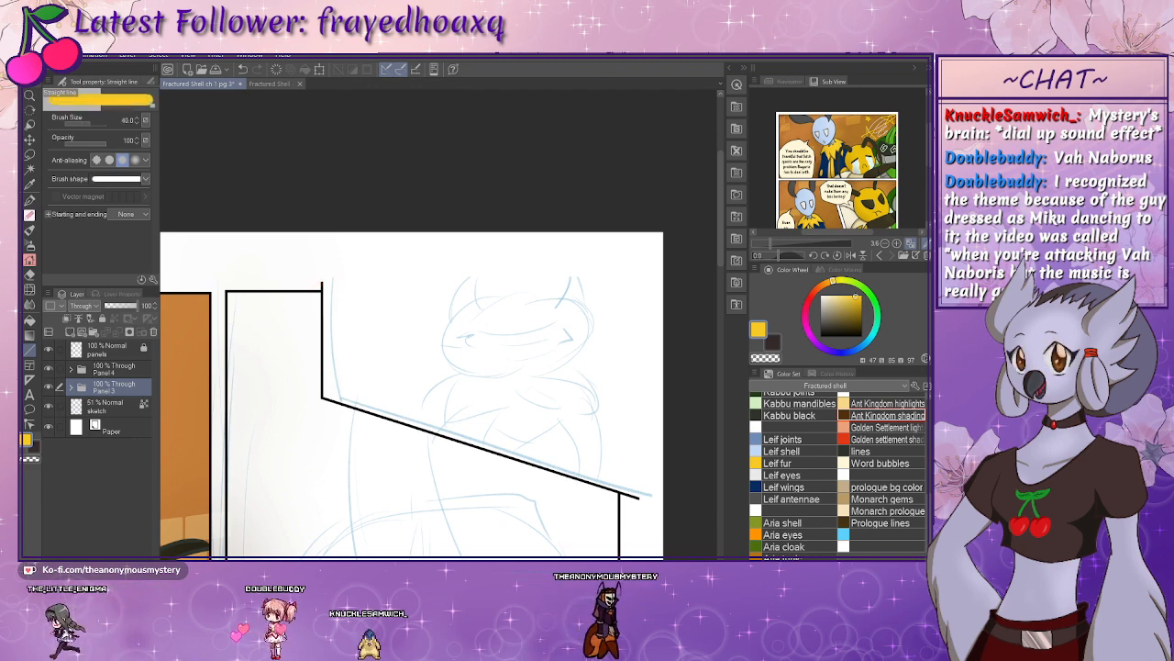
- Add a new layer above the panels layer and sample the black of the panel border
key(ctrl+plus)
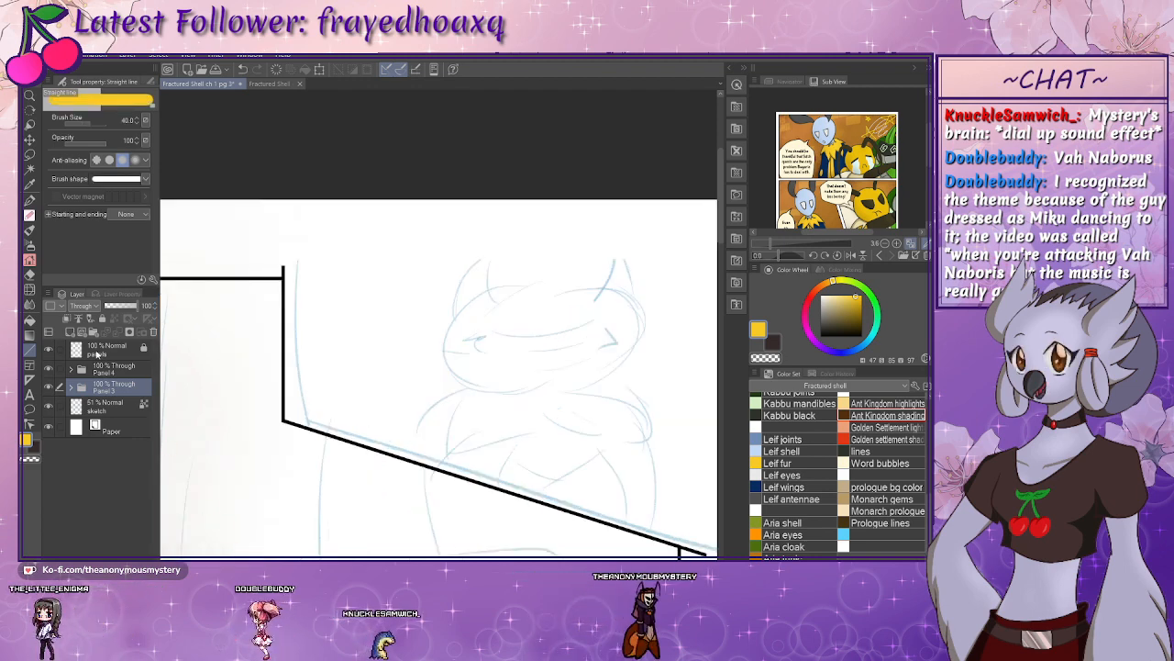
click(97, 353)
click(70, 333)
alt+click(284, 266)
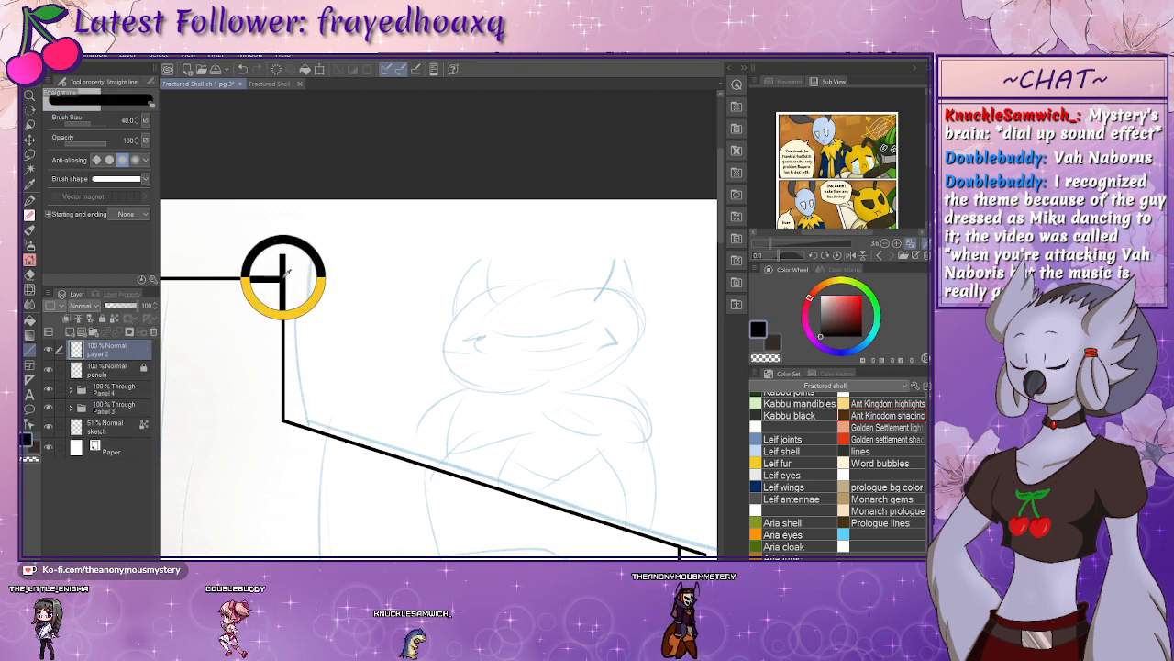
- Try extending the vertical panel border up to the page's top edge at size 40, undo it, and sample the border's black again
drag(284, 266, 283, 156)
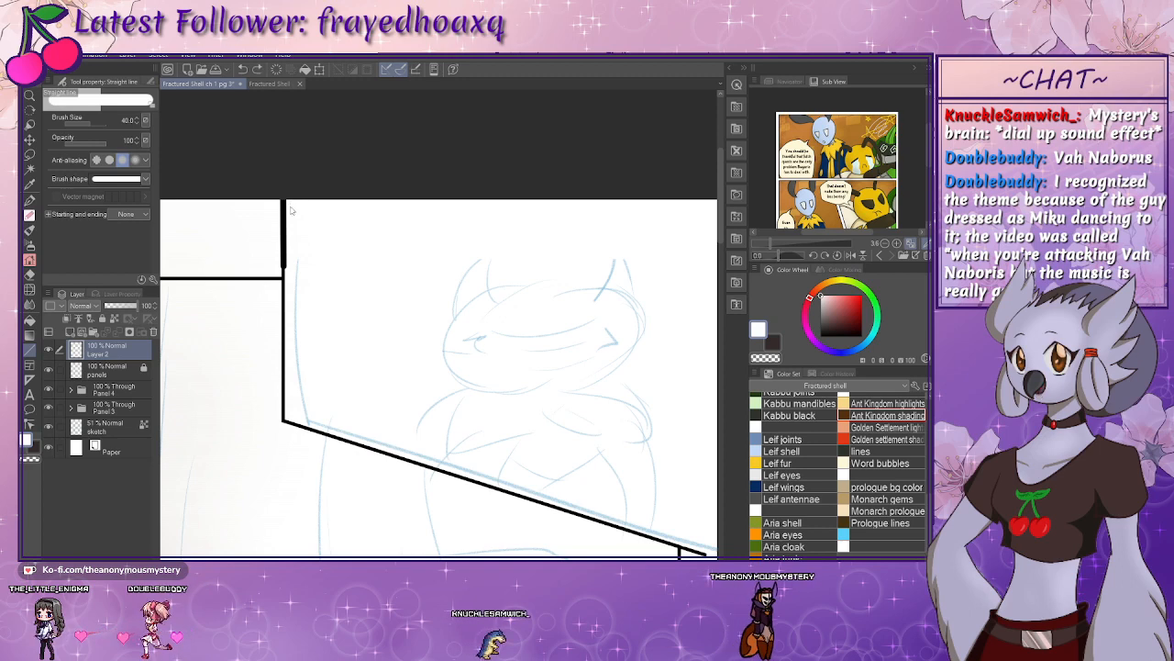
key(ctrl+z)
alt+click(283, 276)
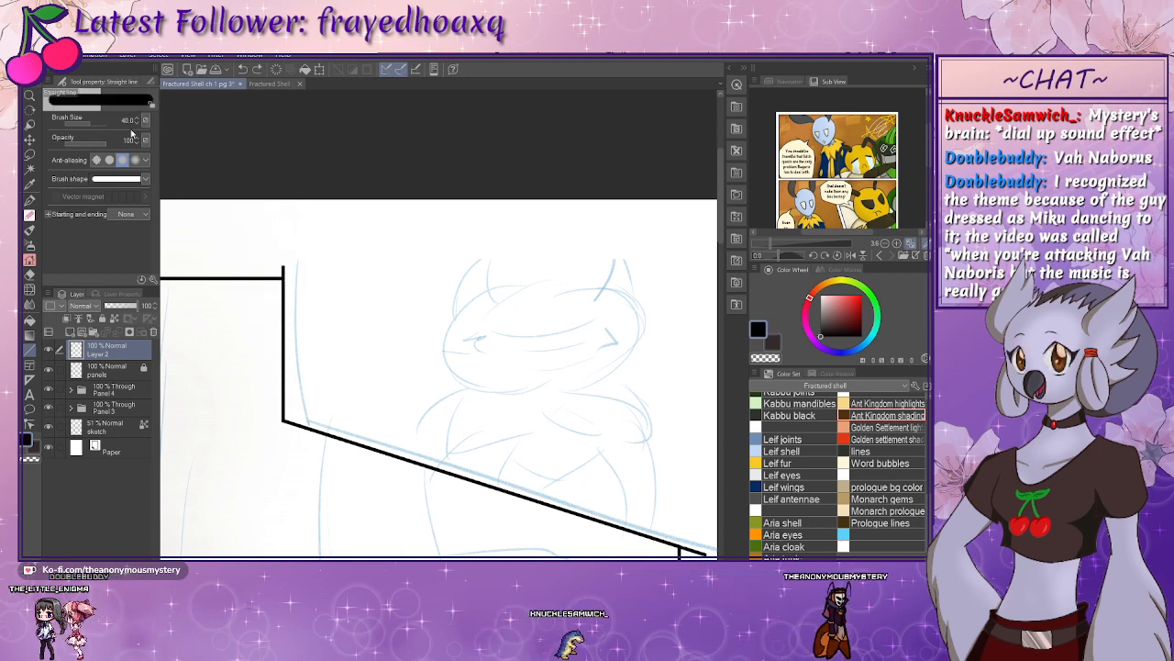
- Set the line's brush size to 20, extend the vertical panel border to the page's top edge, and align it using Move layer
key(bracketleft)
key(bracketleft)
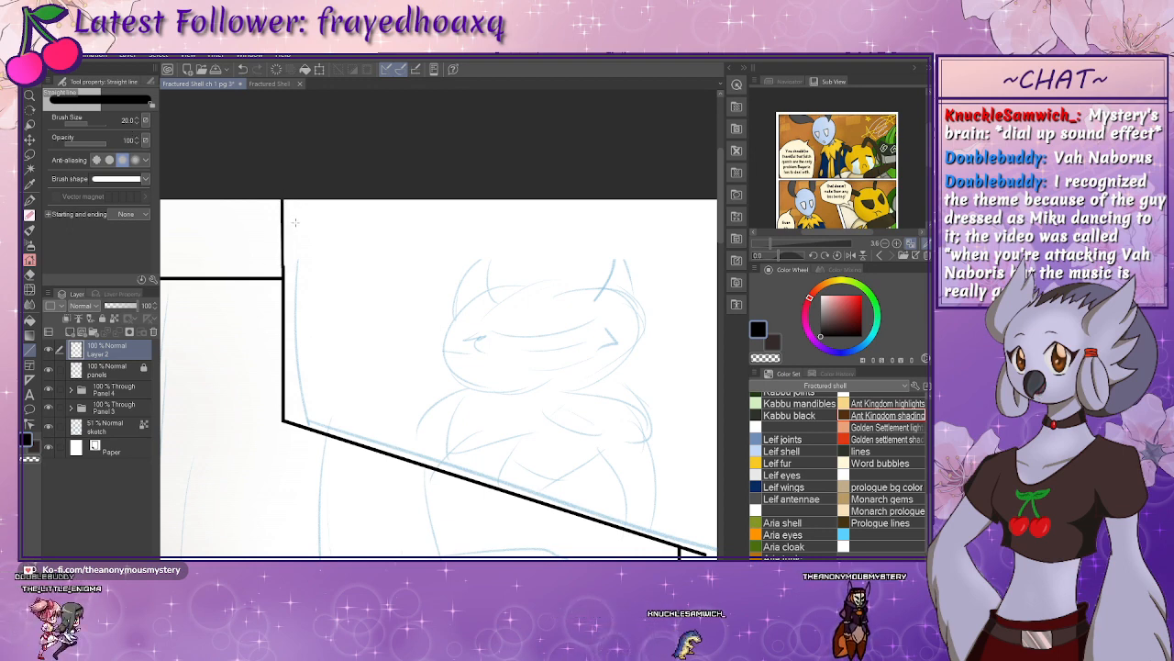
key(k)
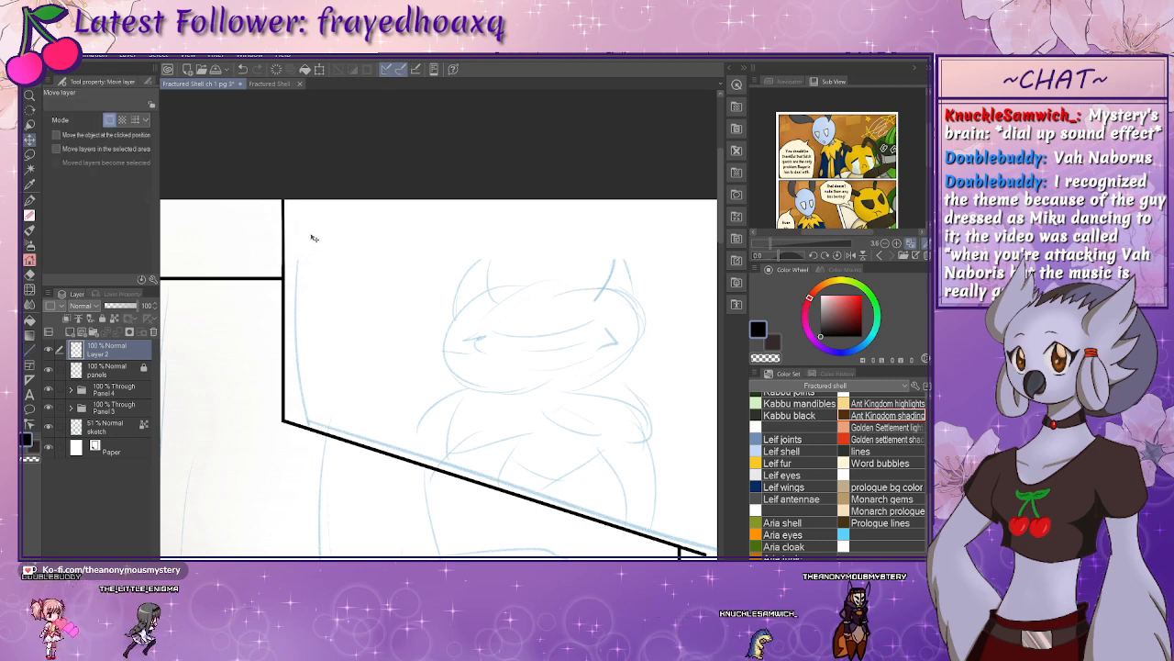
- Extend the diagonal panel border with a straight line to the page's right edge
drag(468, 404, 326, 297)
drag(413, 332, 303, 262)
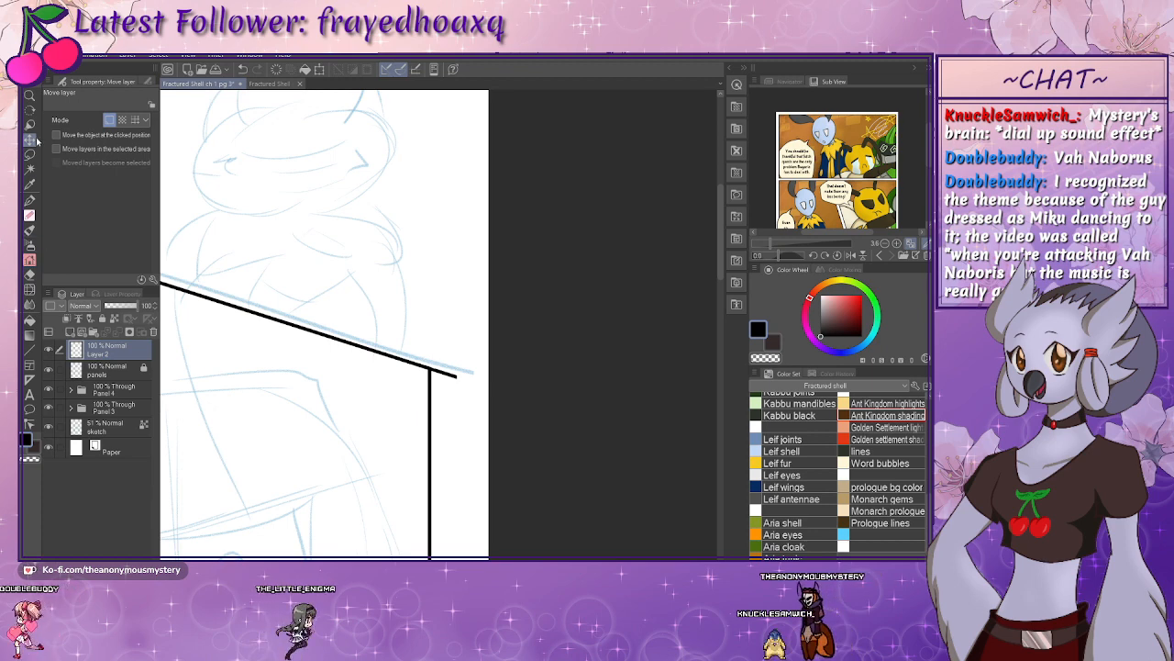
click(30, 215)
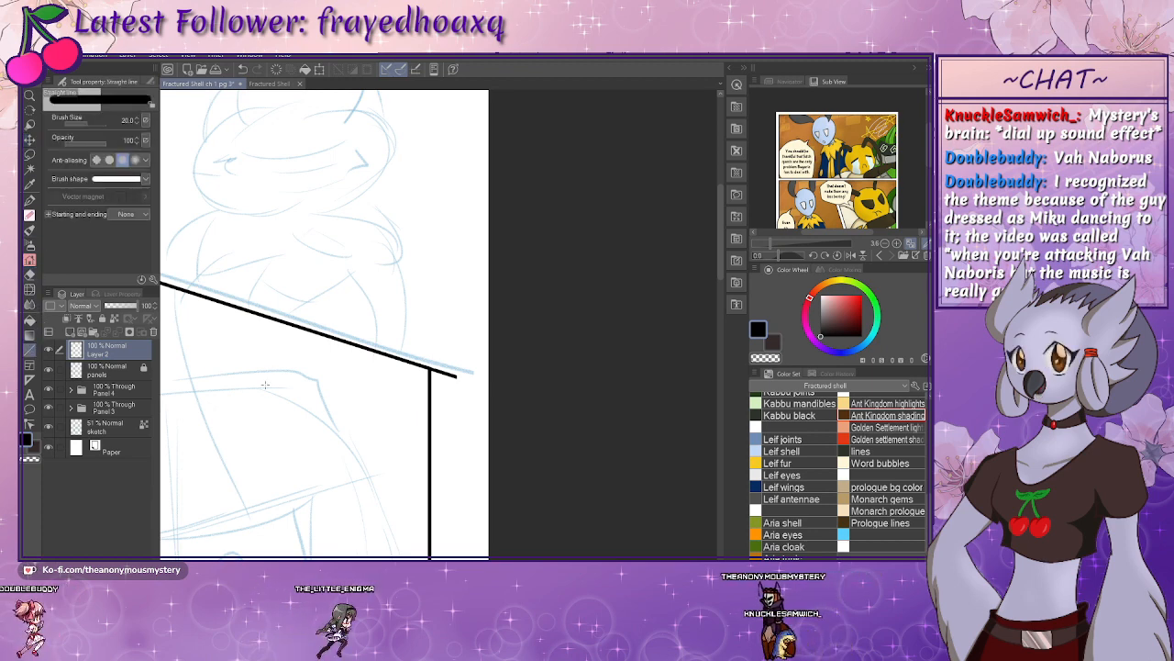
drag(455, 376, 496, 392)
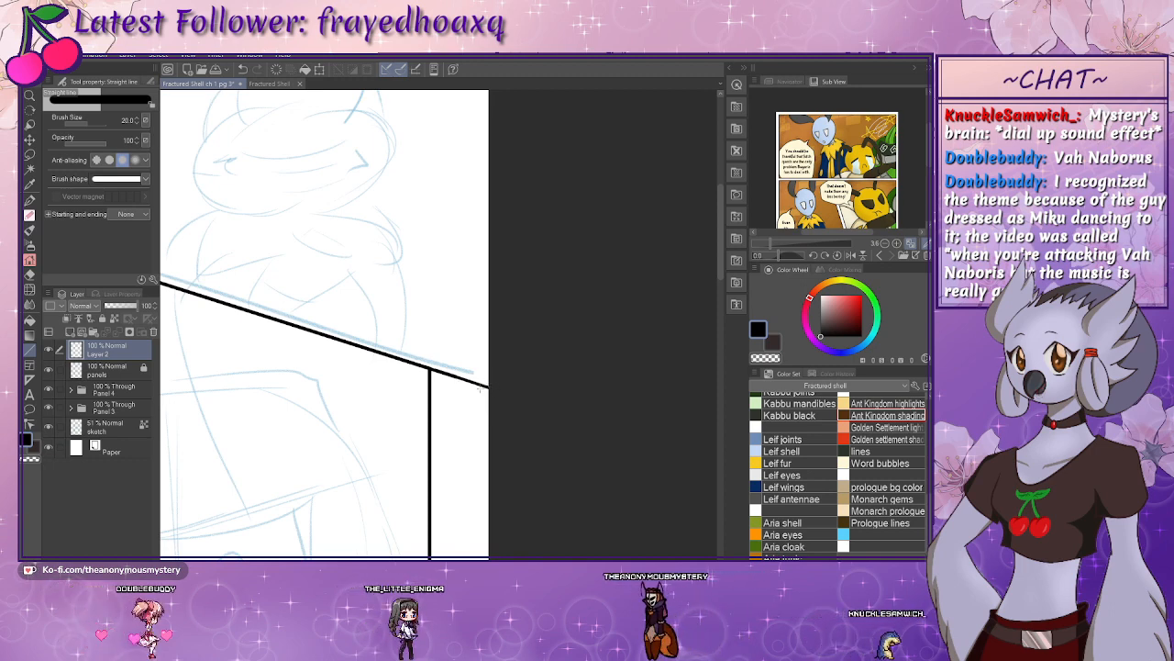
mouse_move(440, 461)
mouse_down()
mouse_move(458, 432)
mouse_move(441, 471)
mouse_move(469, 387)
mouse_move(453, 373)
mouse_move(493, 435)
mouse_up()
drag(419, 406, 477, 380)
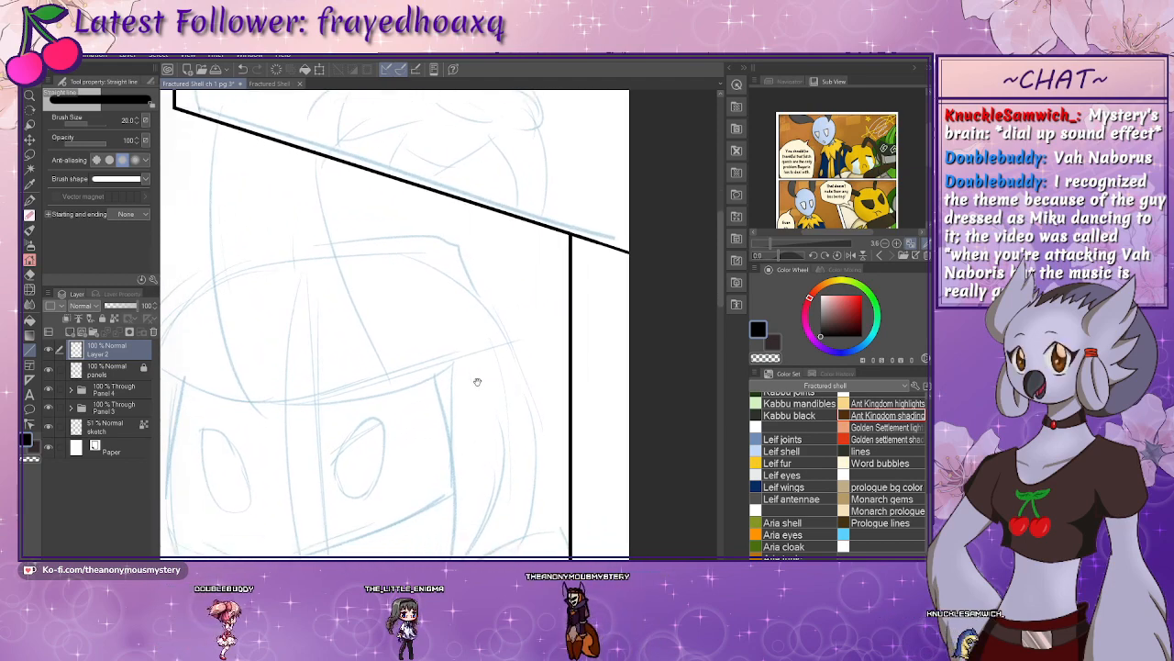
mouse_move(377, 397)
mouse_down()
mouse_move(501, 373)
mouse_move(450, 369)
mouse_move(447, 397)
mouse_move(412, 407)
mouse_move(422, 406)
mouse_move(417, 425)
mouse_move(465, 375)
mouse_move(446, 362)
mouse_move(444, 391)
mouse_move(469, 383)
mouse_up()
key(ctrl+space)
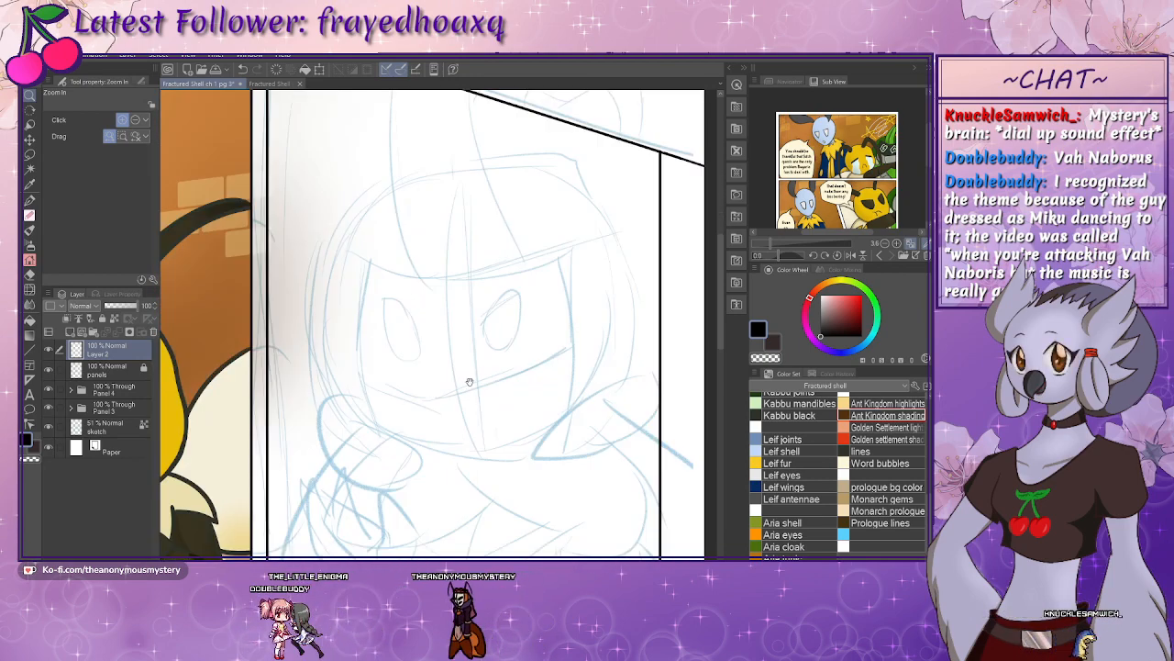
drag(483, 238, 410, 422)
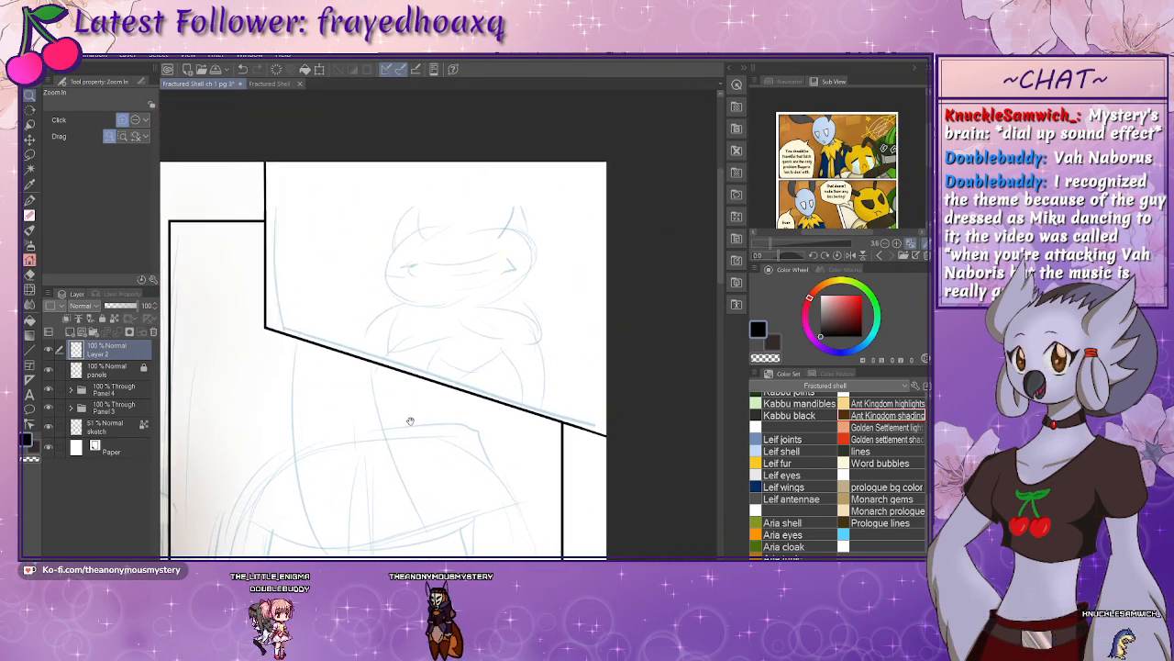
- Ink the figure's head, horns, eyes and mandibles over the upper panel's sketch with the G-pen at size 40
click(31, 199)
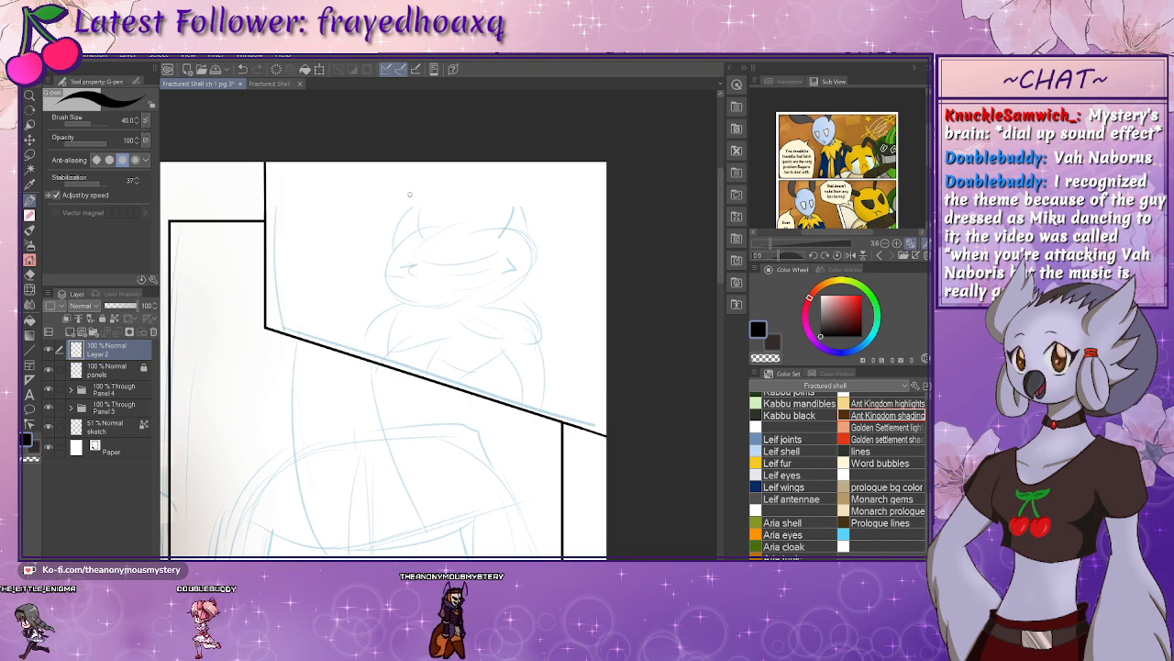
mouse_move(393, 252)
mouse_down()
mouse_move(397, 295)
mouse_move(448, 294)
mouse_up()
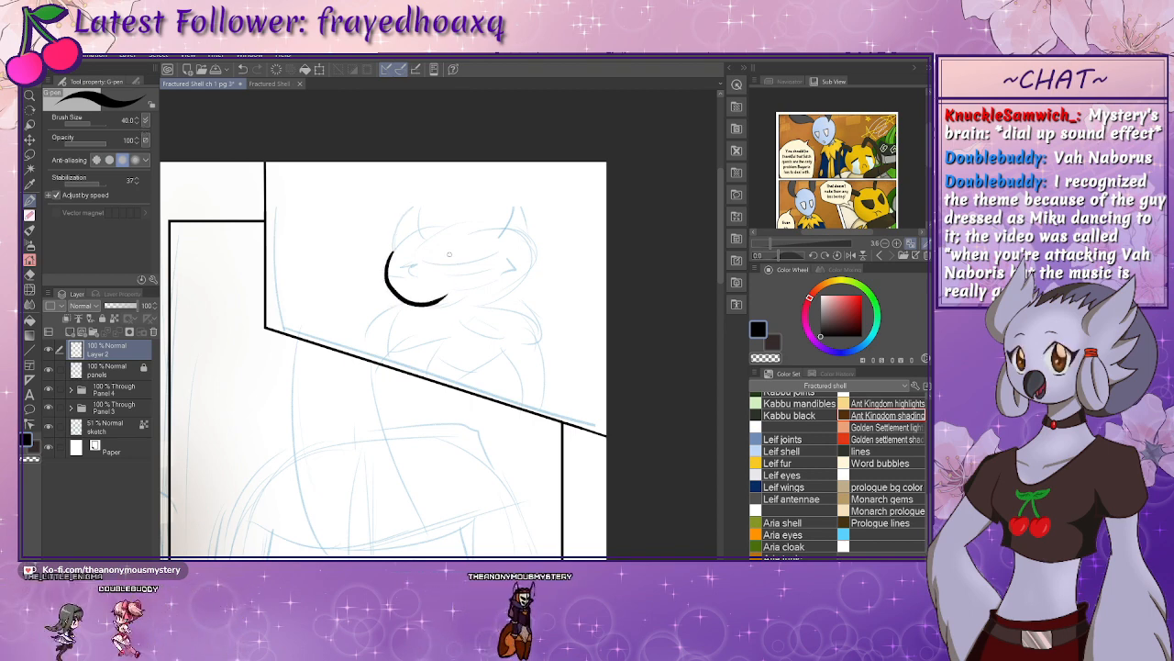
drag(396, 250, 424, 190)
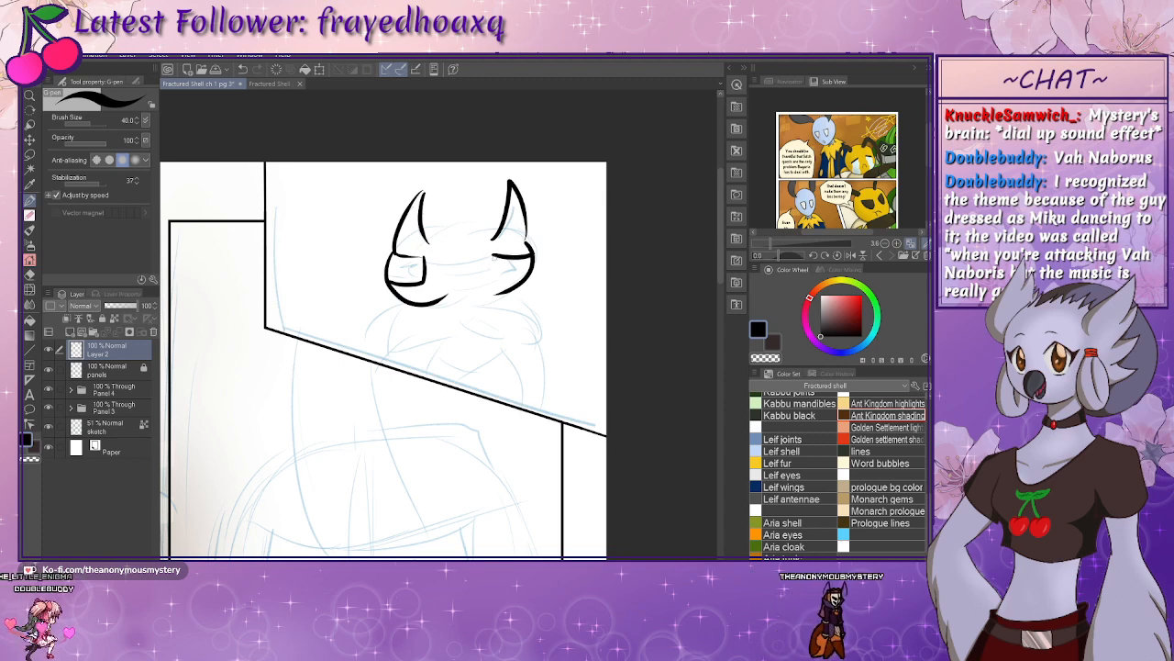
drag(509, 276, 530, 274)
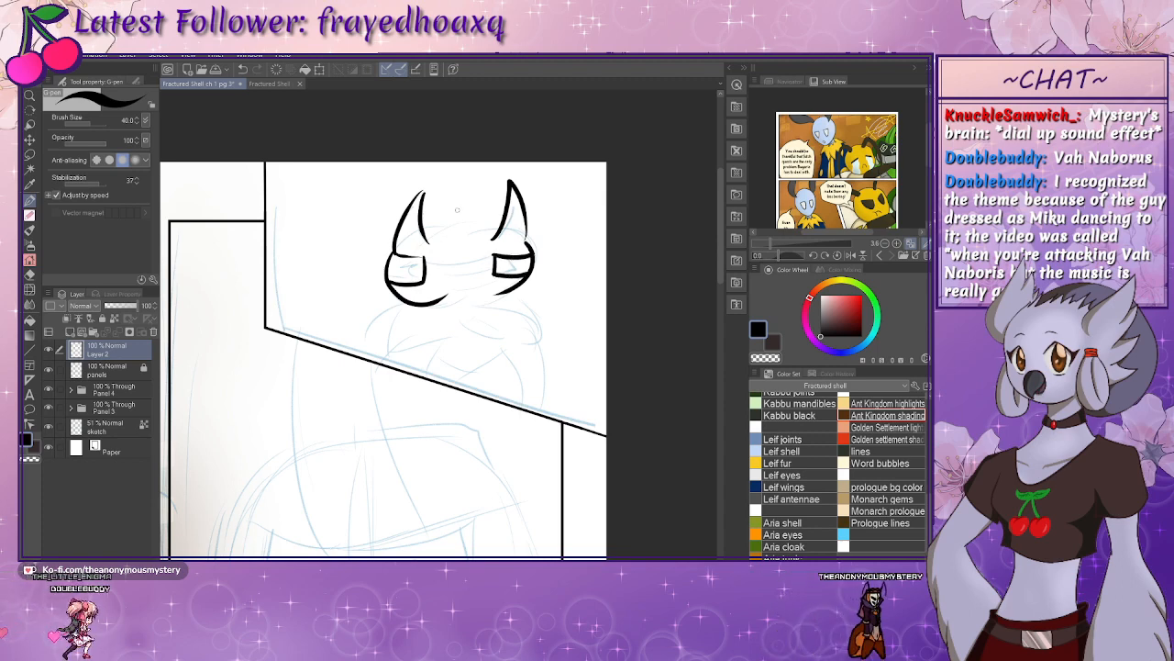
drag(423, 229, 500, 227)
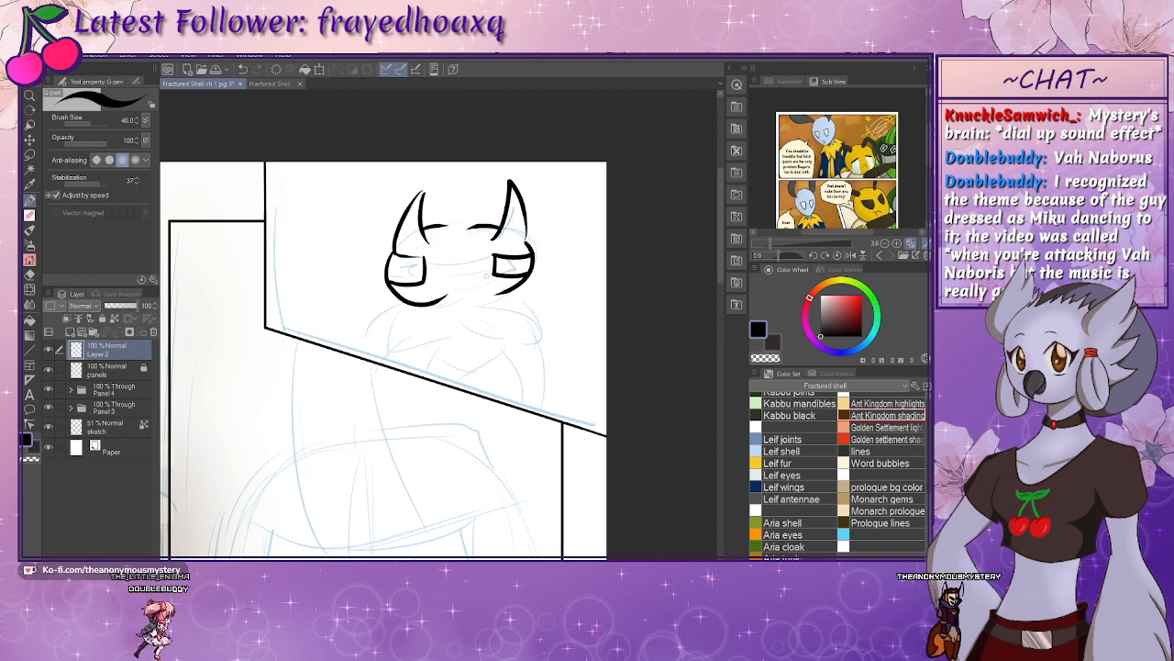
drag(487, 308, 505, 290)
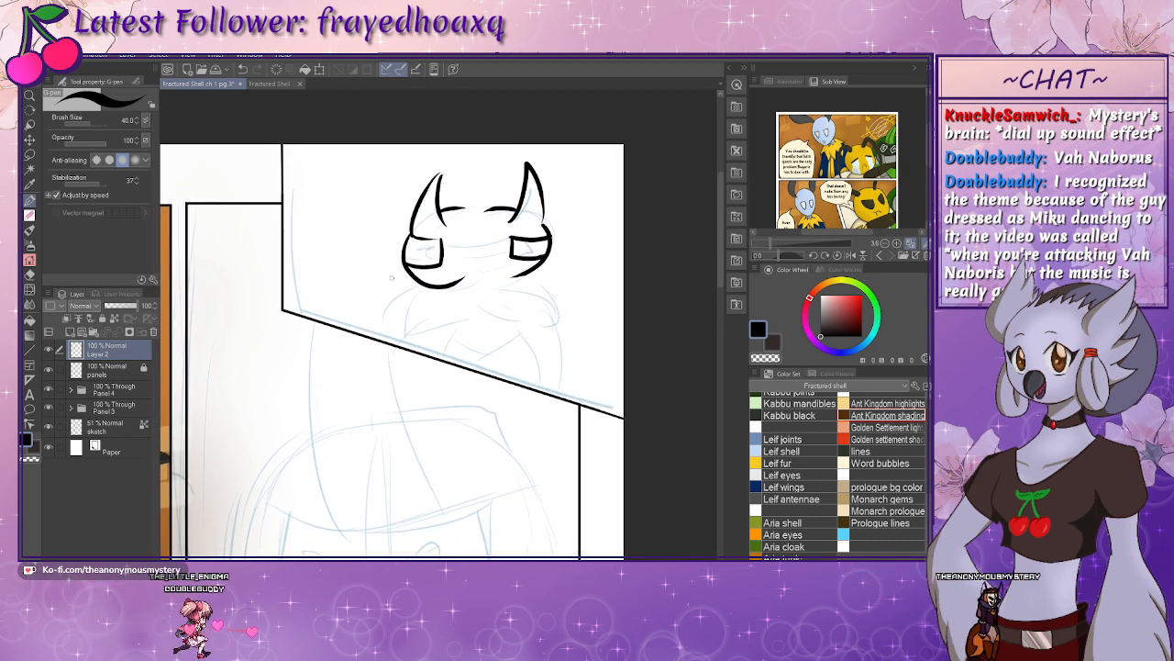
mouse_move(411, 268)
mouse_down()
mouse_move(399, 280)
mouse_move(430, 286)
mouse_up()
mouse_move(545, 263)
mouse_down()
mouse_move(552, 274)
mouse_move(525, 274)
mouse_up()
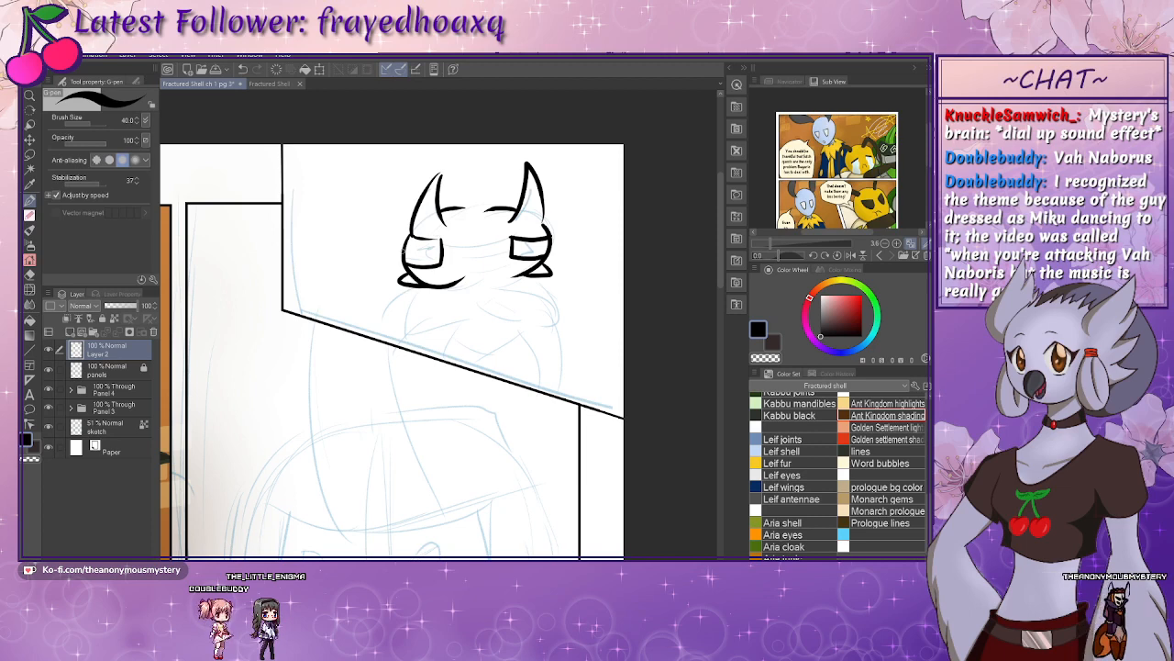
drag(488, 280, 479, 321)
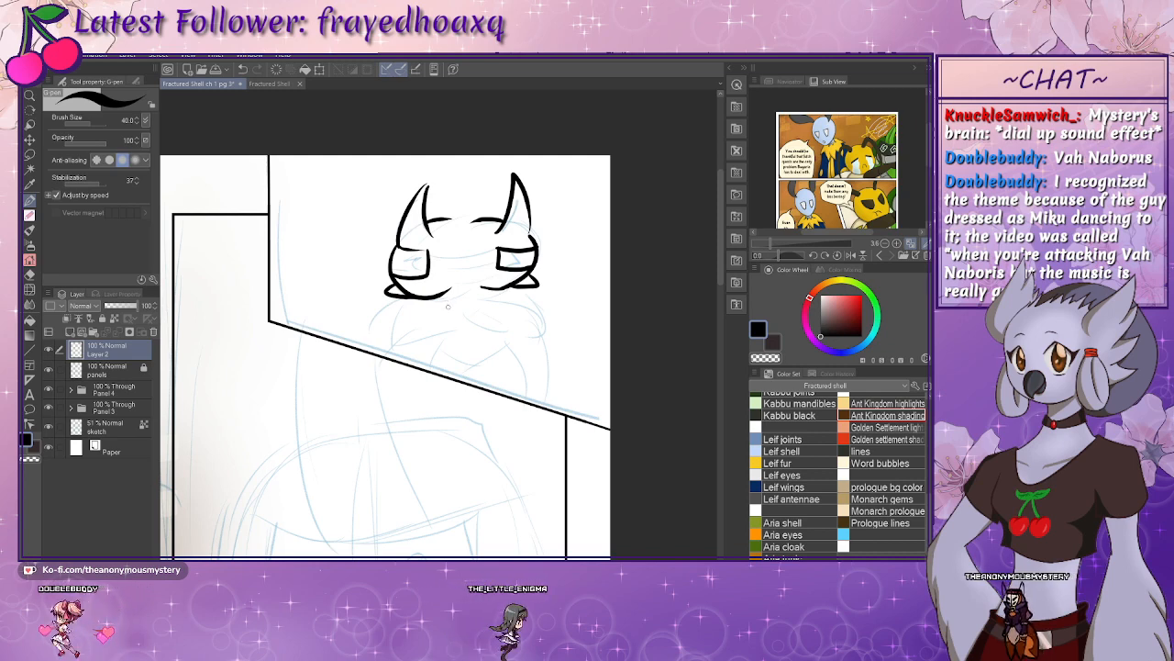
drag(396, 296, 386, 330)
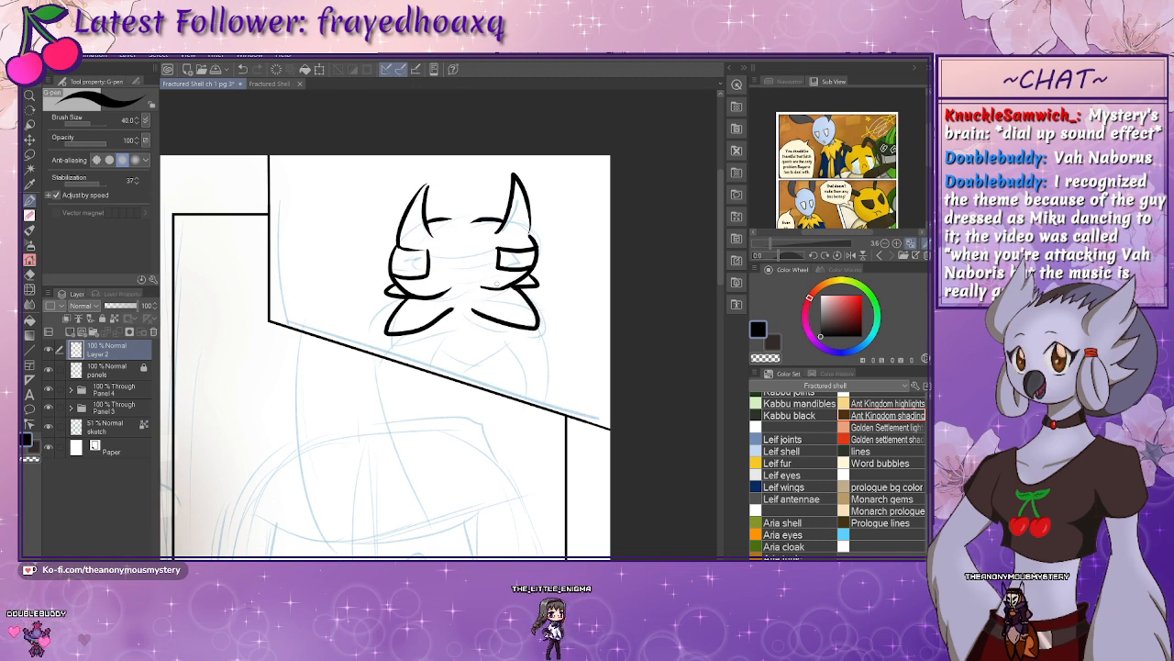
drag(485, 292, 469, 275)
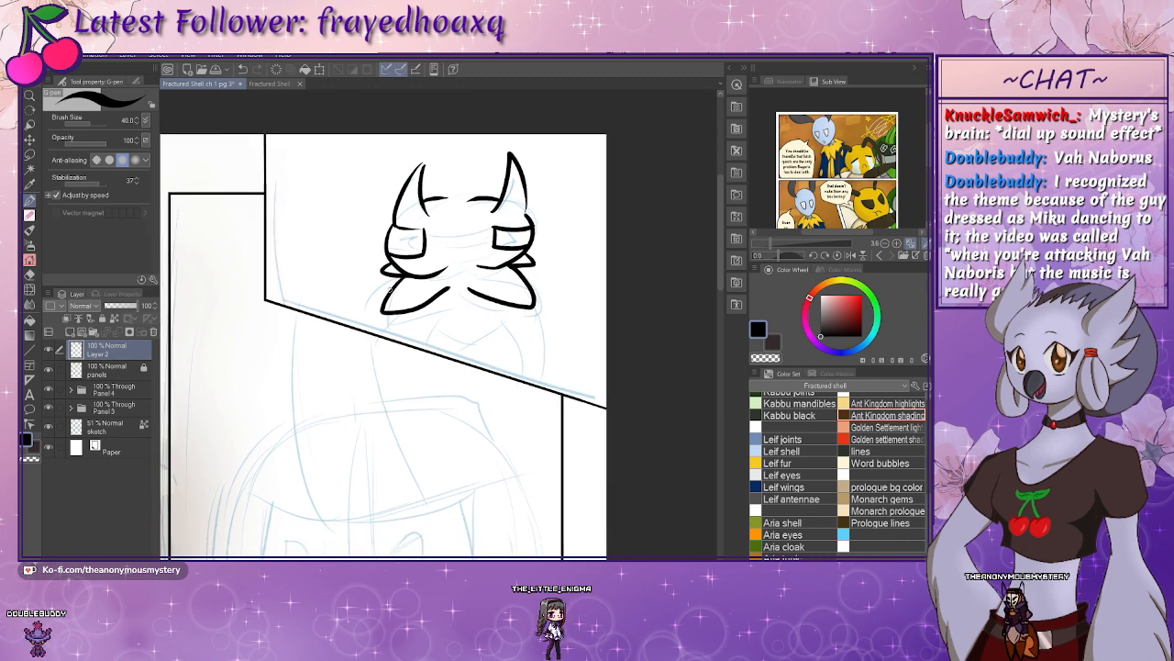
key(ctrl+z)
key(ctrl+z)
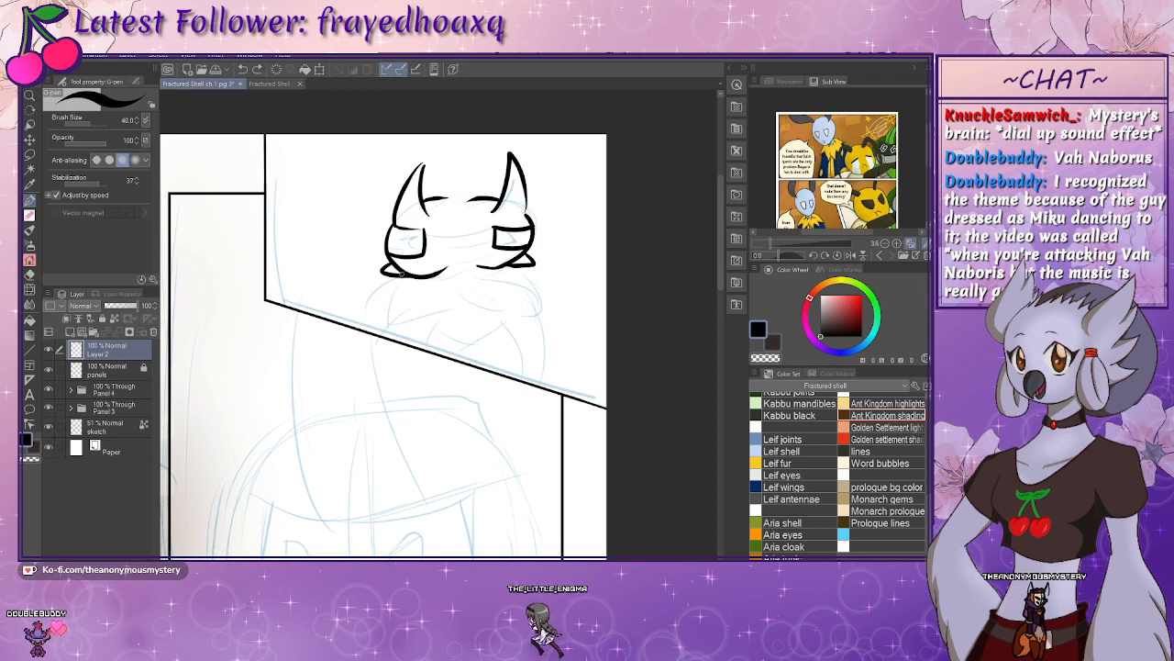
- Ink the figure's rounded fluffy collar, the arm and outer wing line on its left side, and the upper chest lines
mouse_move(393, 276)
mouse_down()
mouse_move(380, 303)
mouse_move(403, 309)
mouse_move(463, 271)
mouse_move(486, 296)
mouse_move(536, 286)
mouse_up()
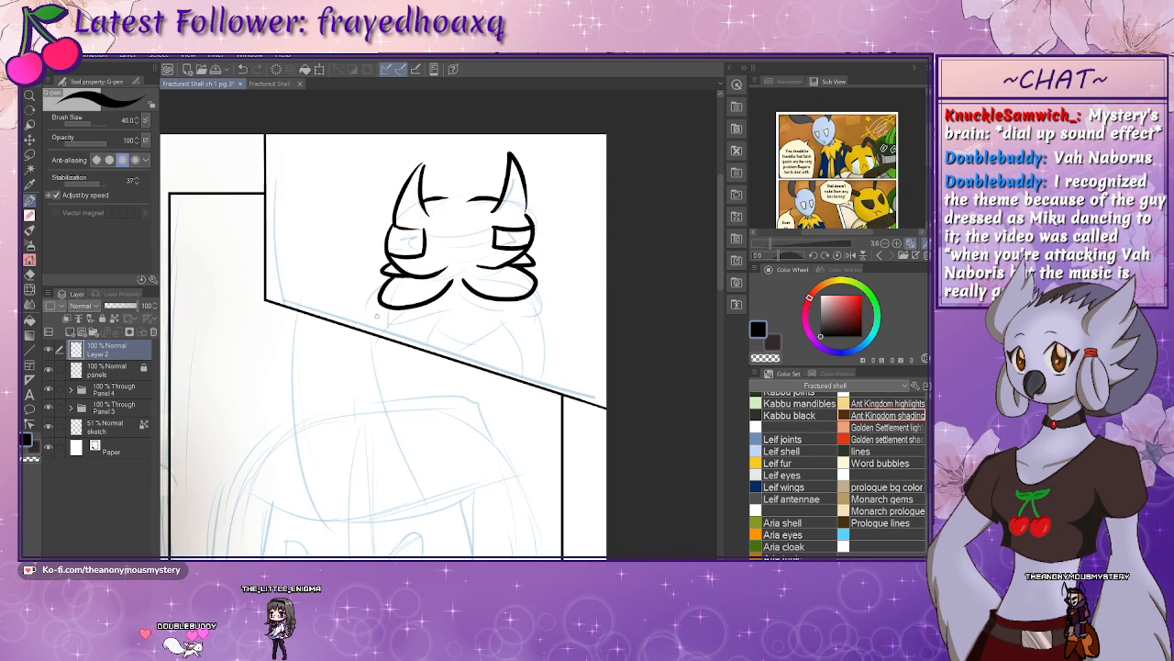
mouse_move(382, 283)
mouse_down()
mouse_move(355, 327)
mouse_move(376, 315)
mouse_move(389, 336)
mouse_move(425, 335)
mouse_up()
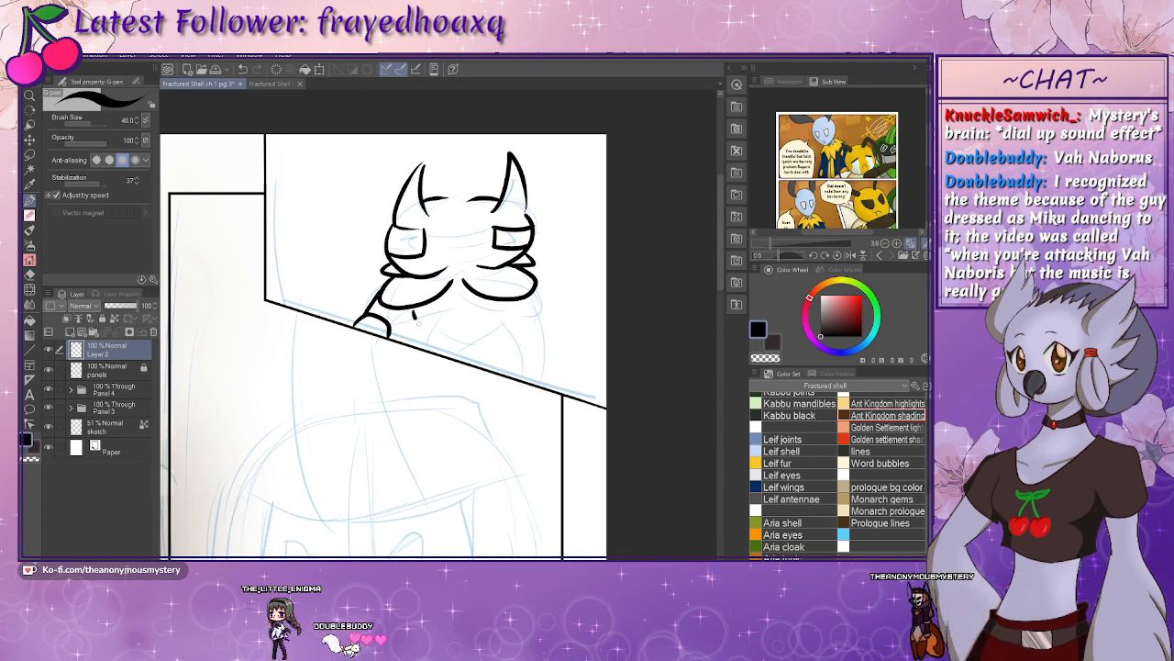
drag(500, 301, 484, 338)
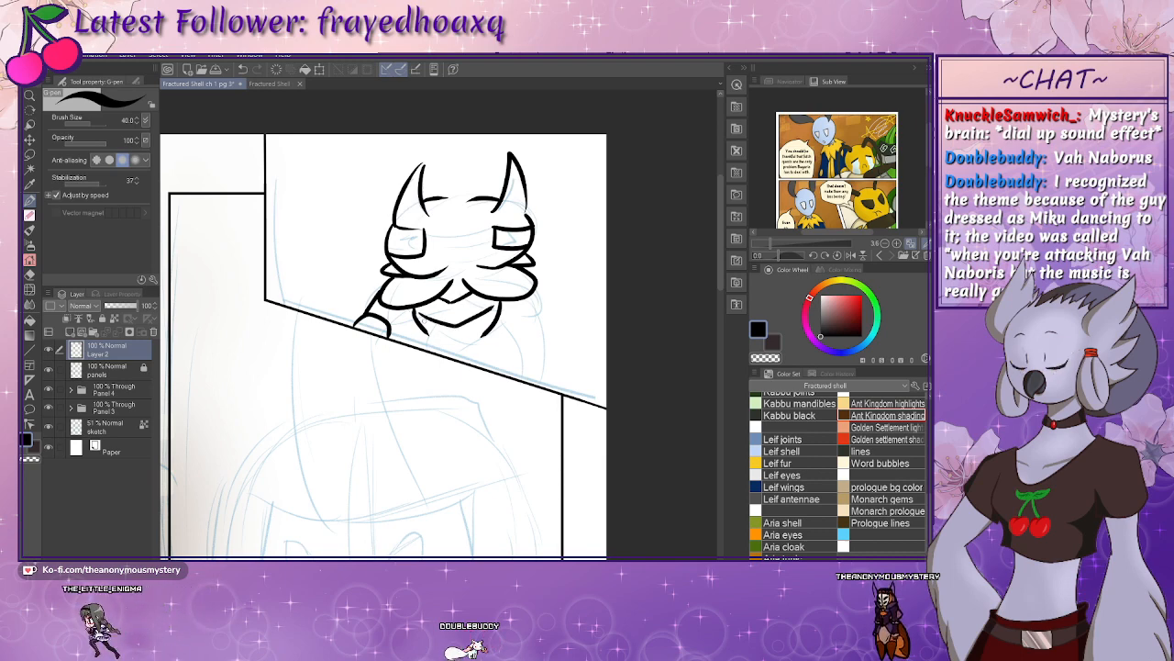
drag(391, 279, 332, 339)
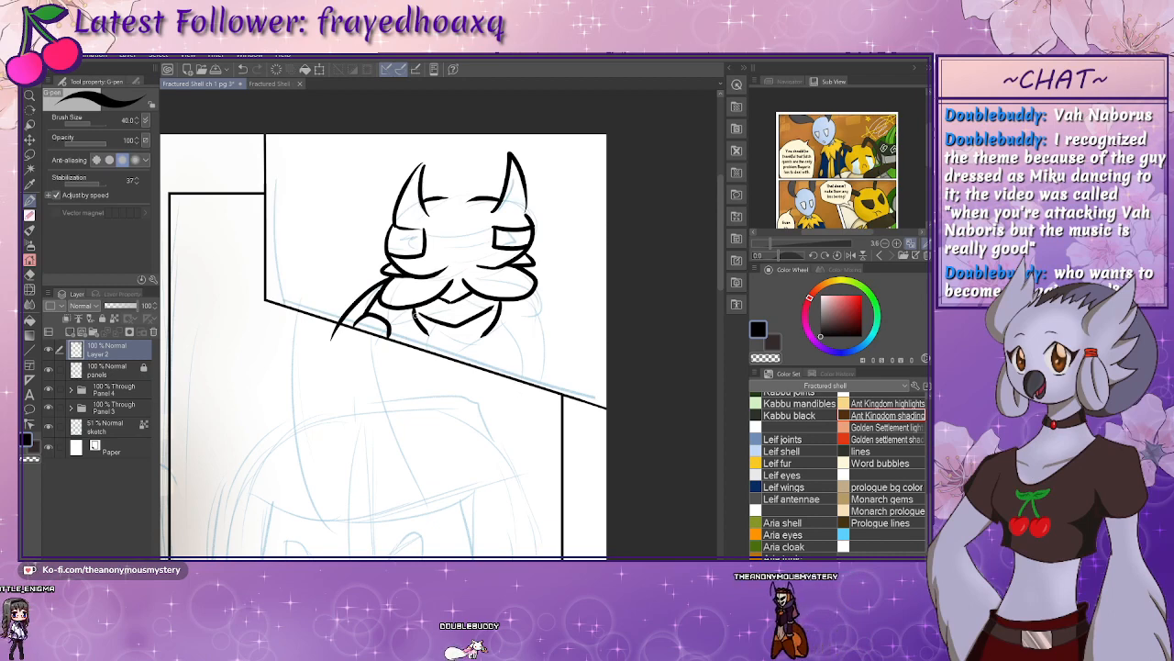
- Ink the figure's torso, the arm with round hand on its right side, and the long curved wing edge down to the diagonal border
drag(413, 310, 423, 341)
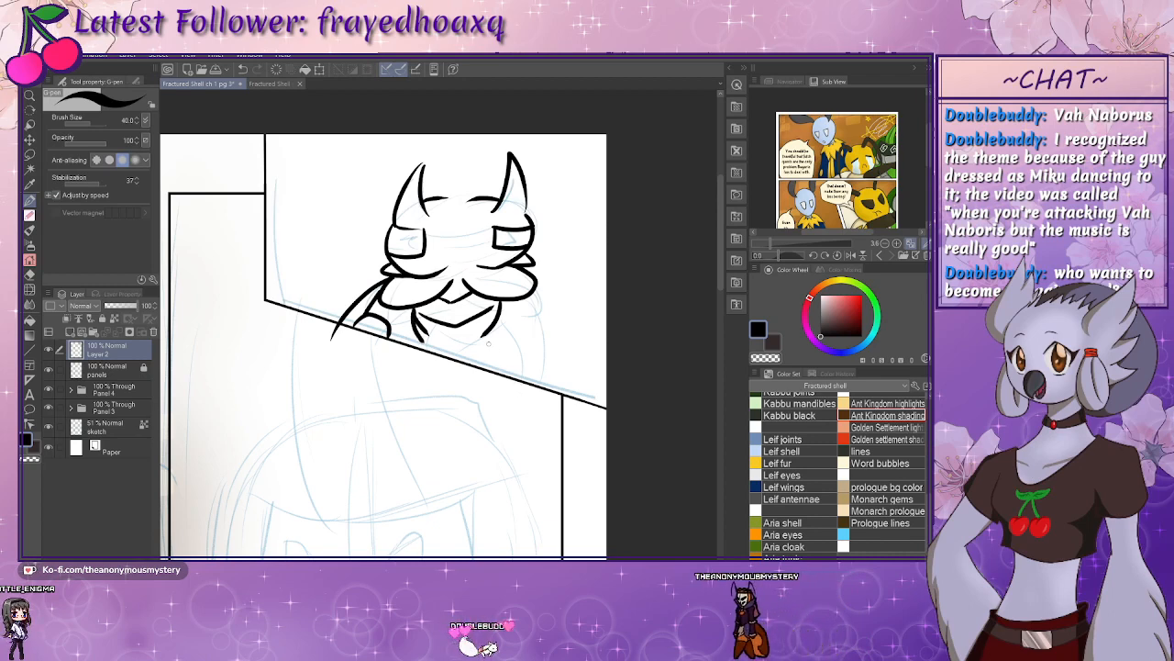
drag(501, 304, 487, 351)
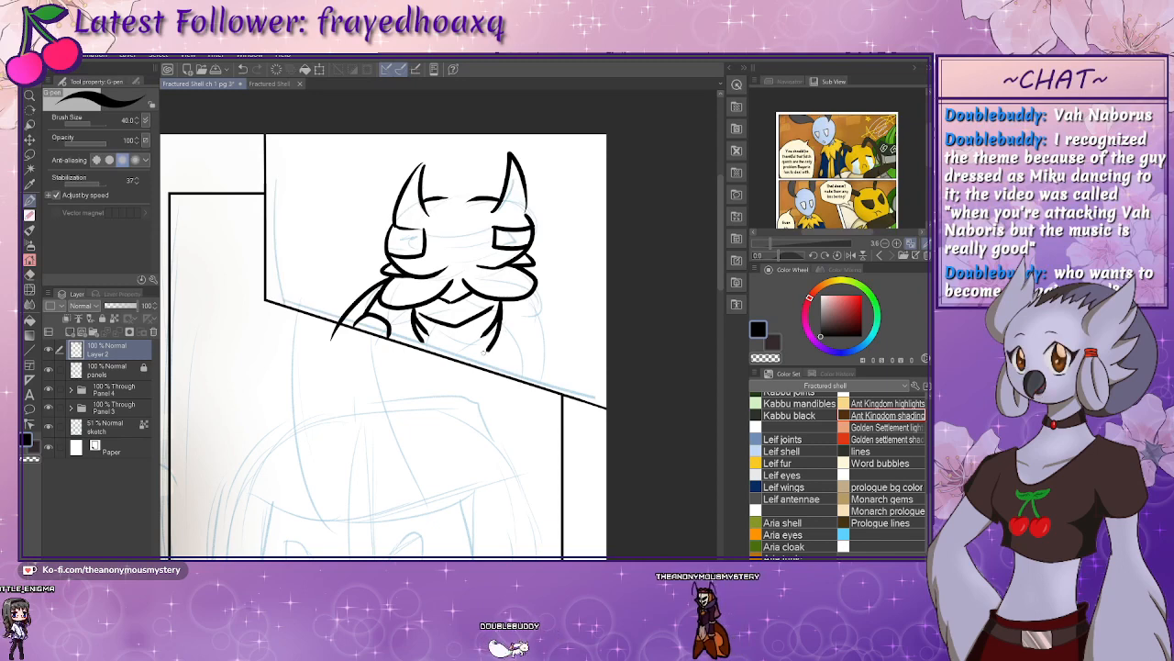
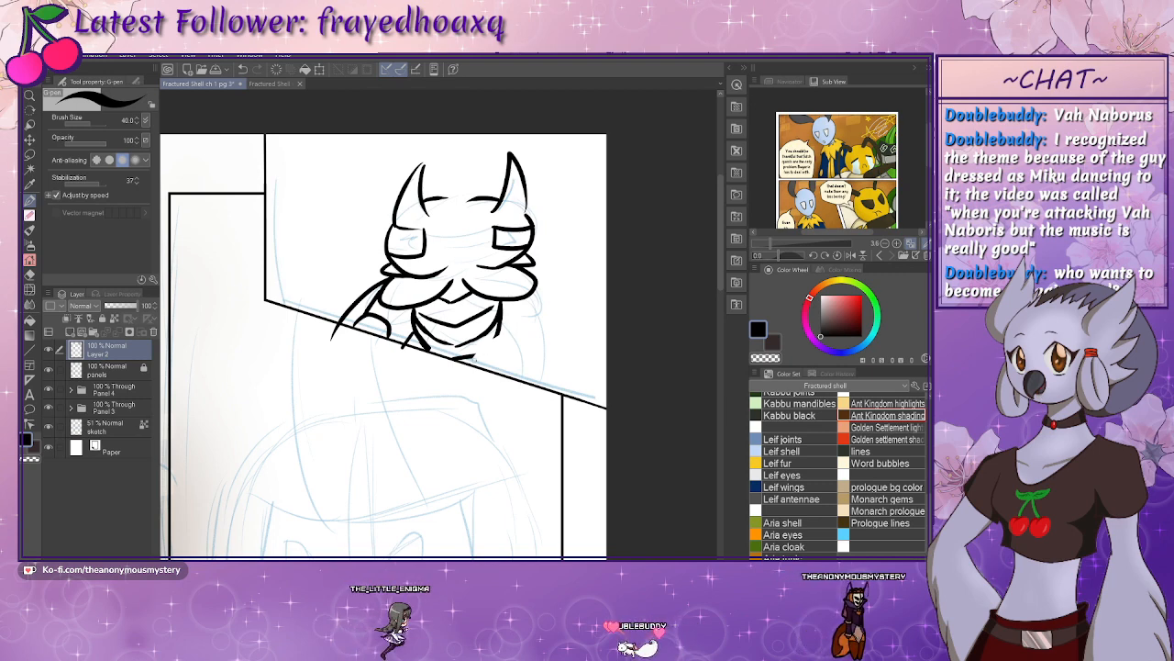
mouse_move(502, 336)
mouse_down()
mouse_move(518, 377)
mouse_move(474, 370)
mouse_up()
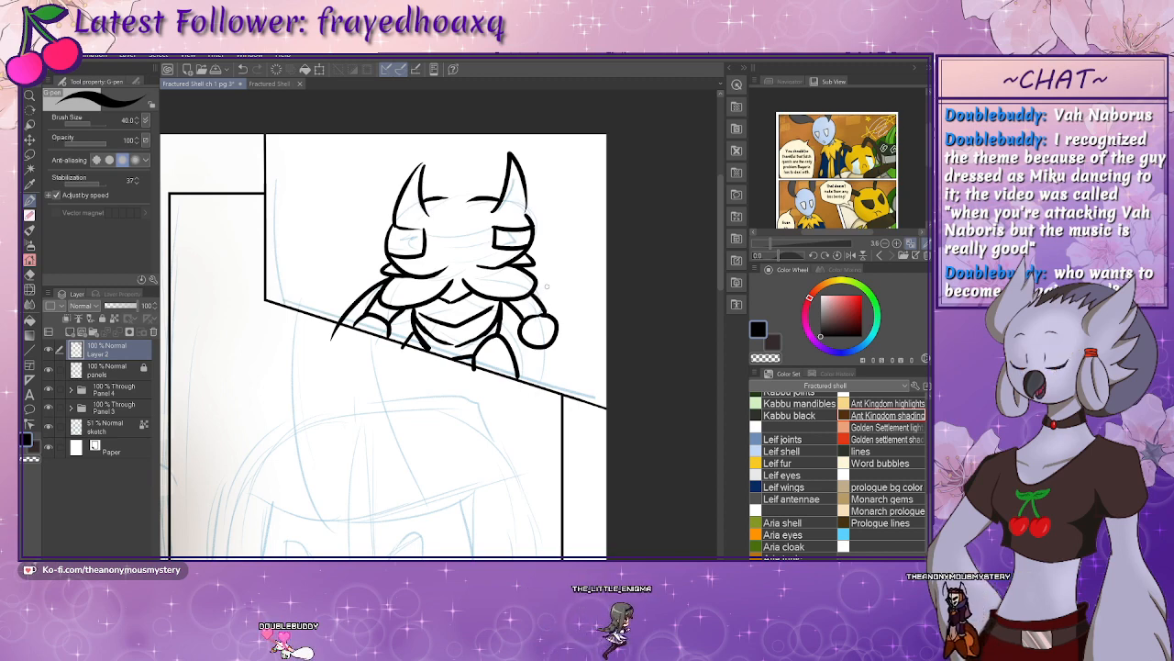
mouse_move(540, 286)
mouse_down()
mouse_move(595, 350)
mouse_move(563, 405)
mouse_up()
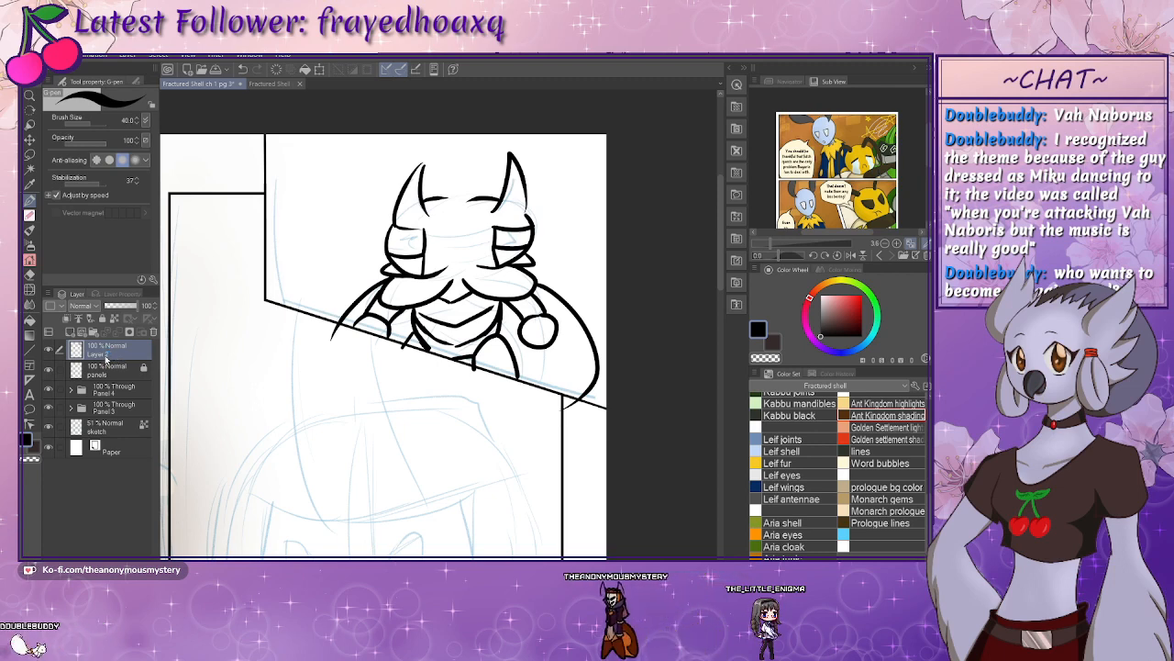
- Lasso the vertical and diagonal border extensions, cut and paste them onto their own layer, and hide the figure's line art layer
key(m)
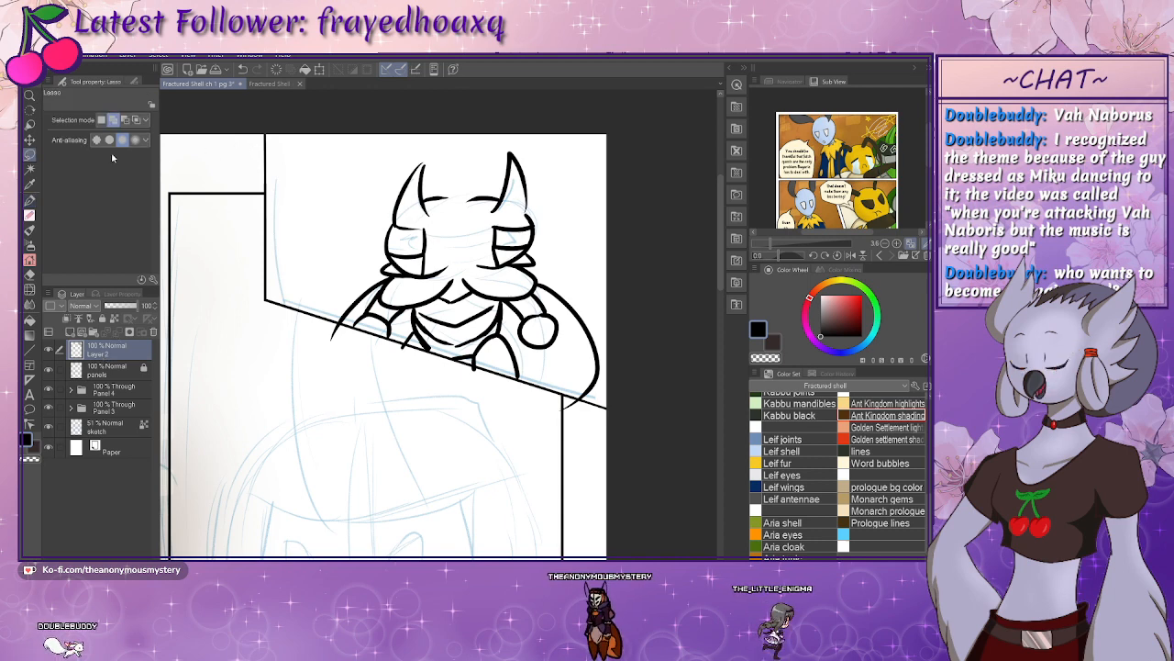
drag(291, 152, 289, 156)
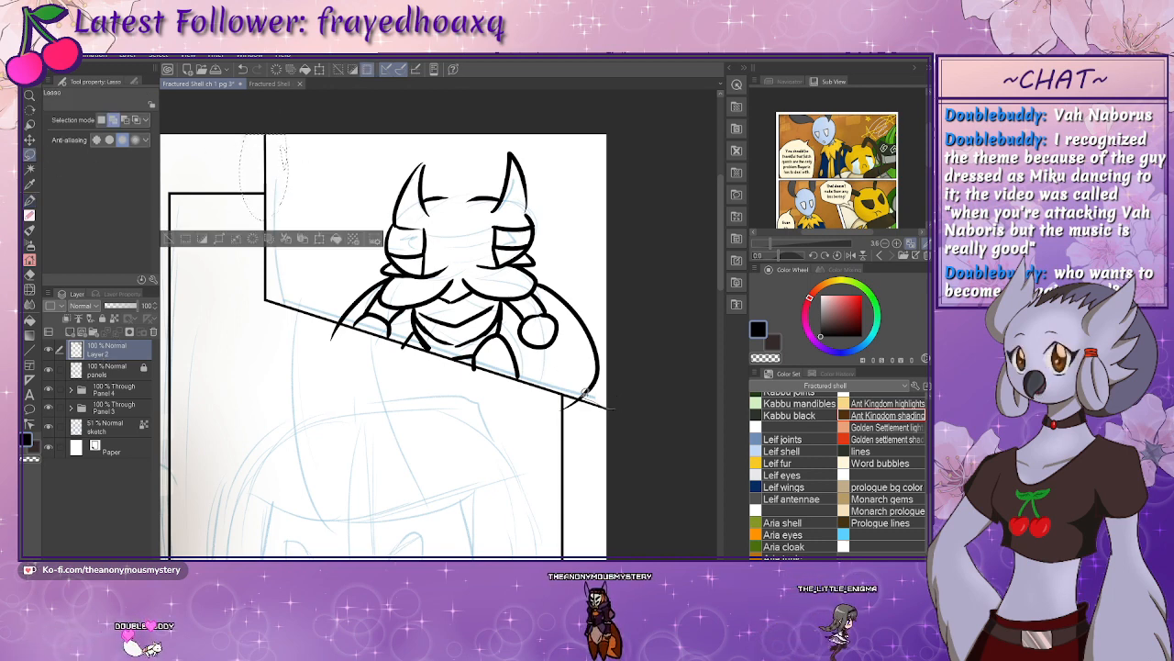
drag(611, 414, 613, 410)
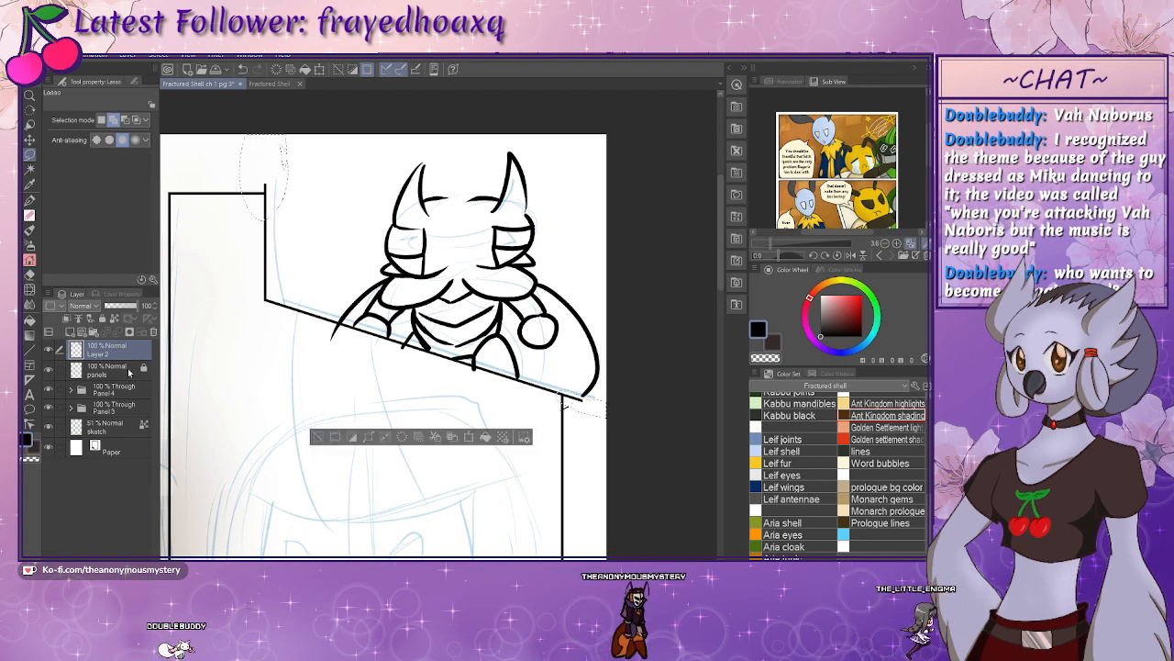
key(ctrl+v)
click(100, 373)
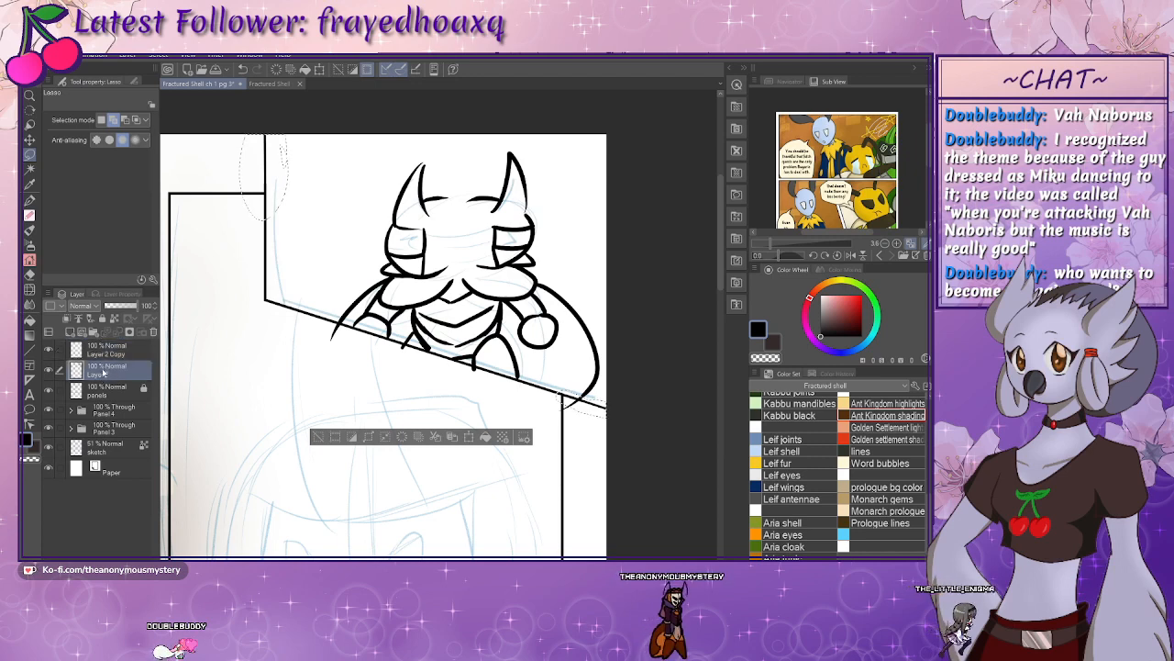
click(99, 353)
click(48, 371)
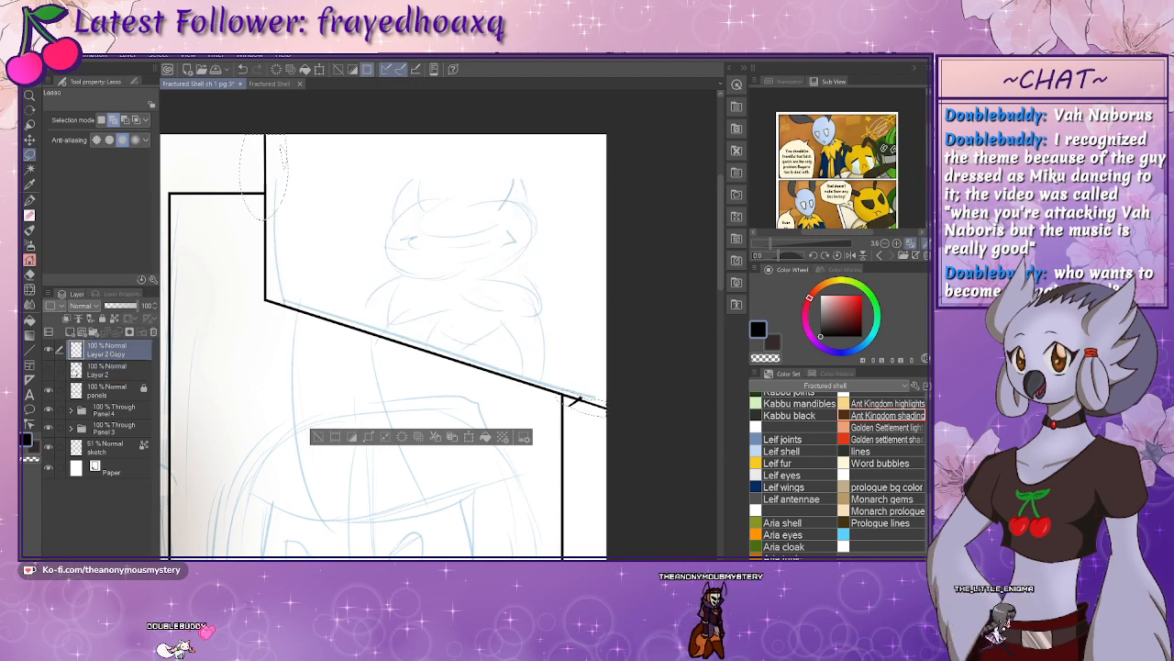
key(ctrl+d)
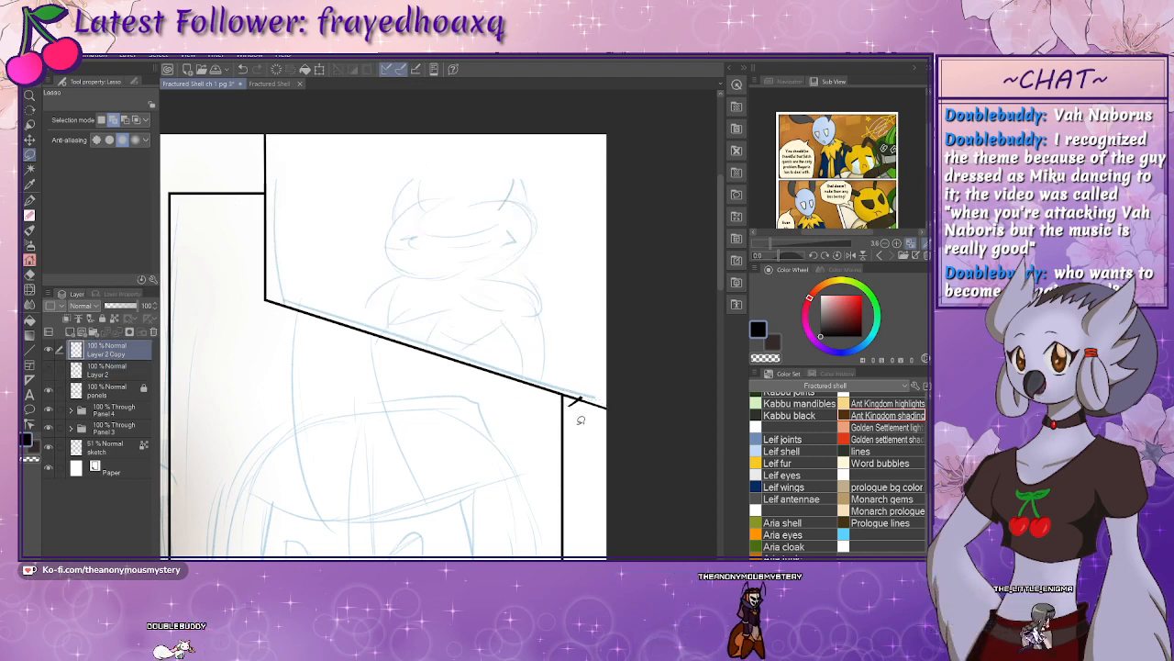
- Delete the stray wing stroke below the diagonal border on the pasted layer using a Polyline selection, and deselect
key(ctrl+space)
drag(558, 421, 277, 401)
click(29, 154)
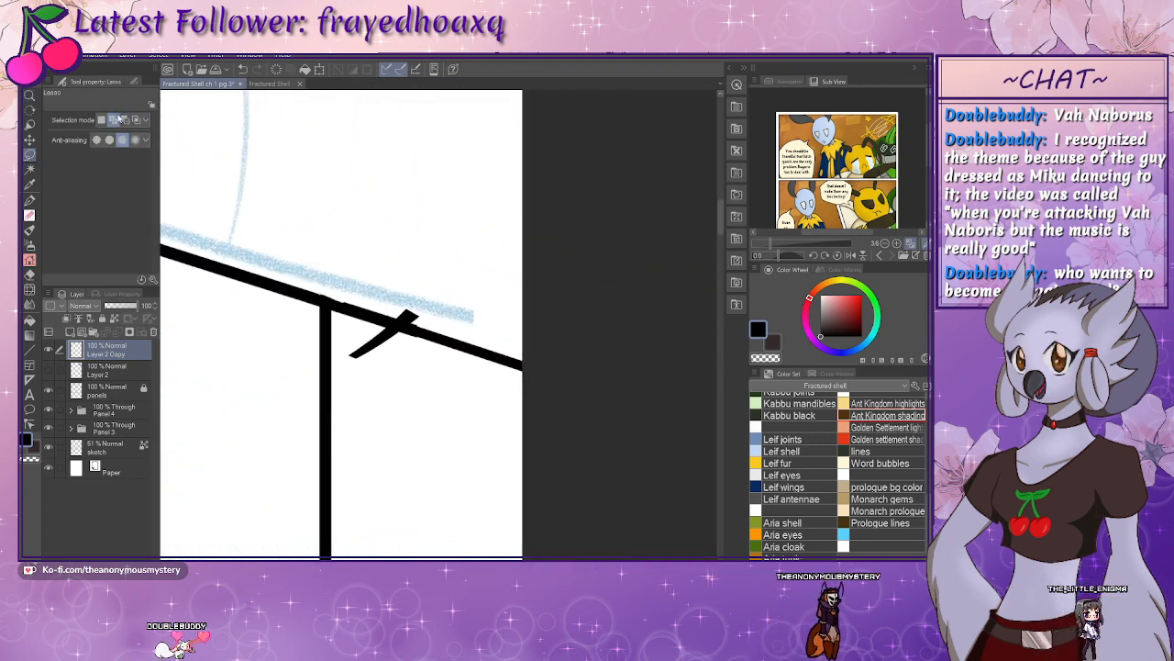
click(128, 81)
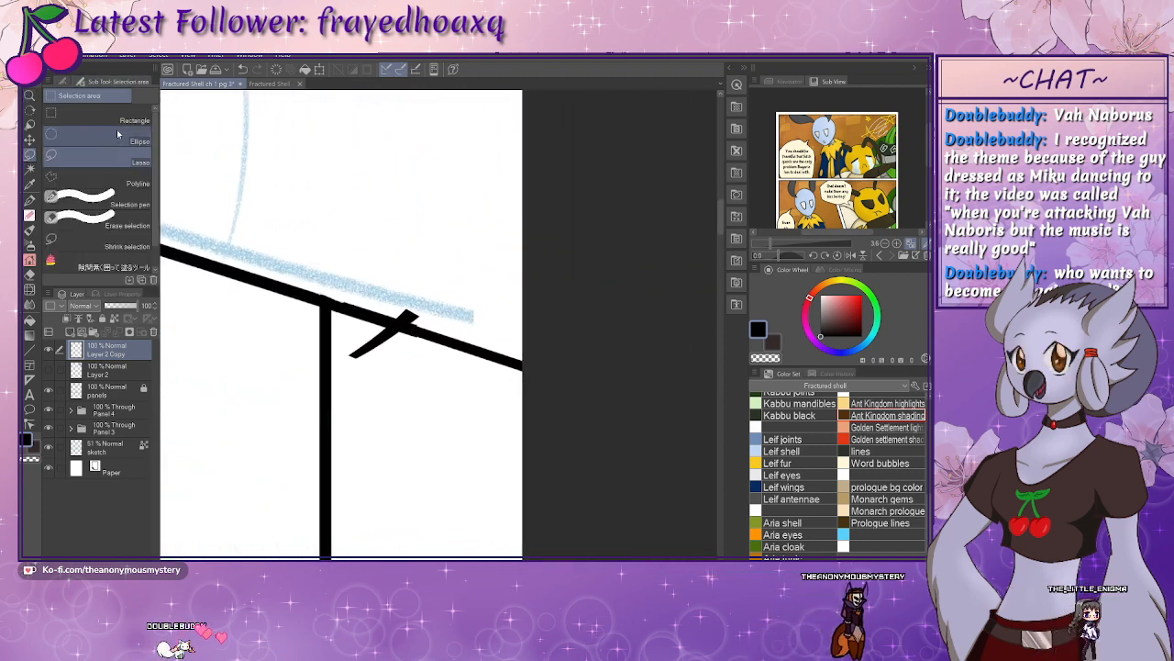
click(101, 178)
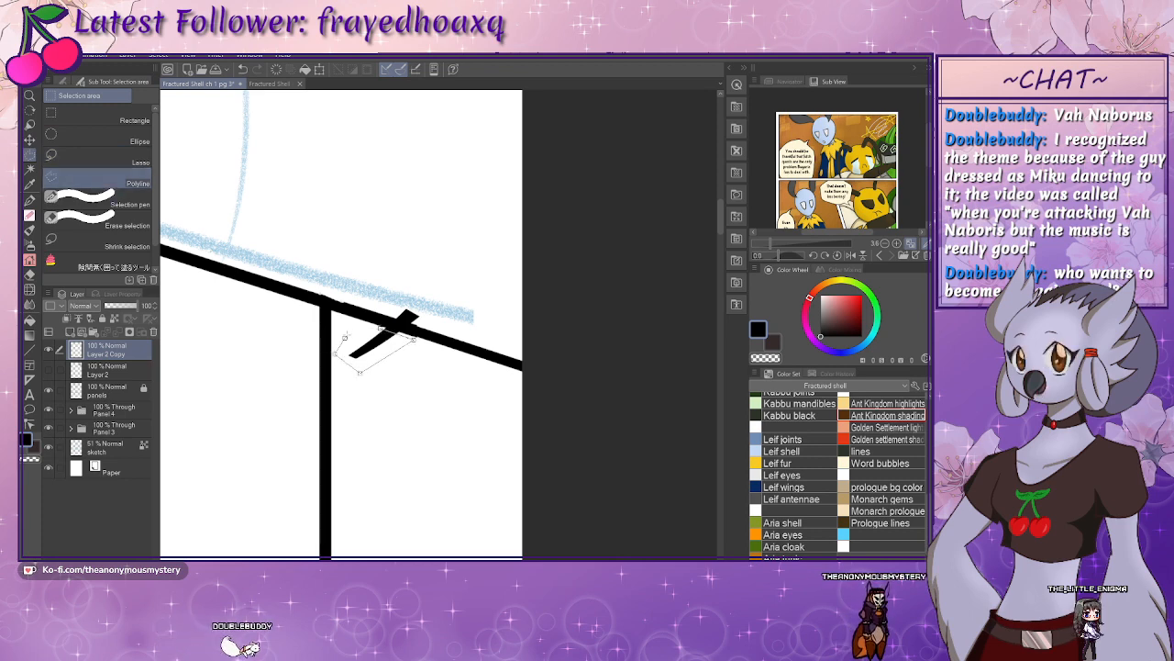
click(380, 328)
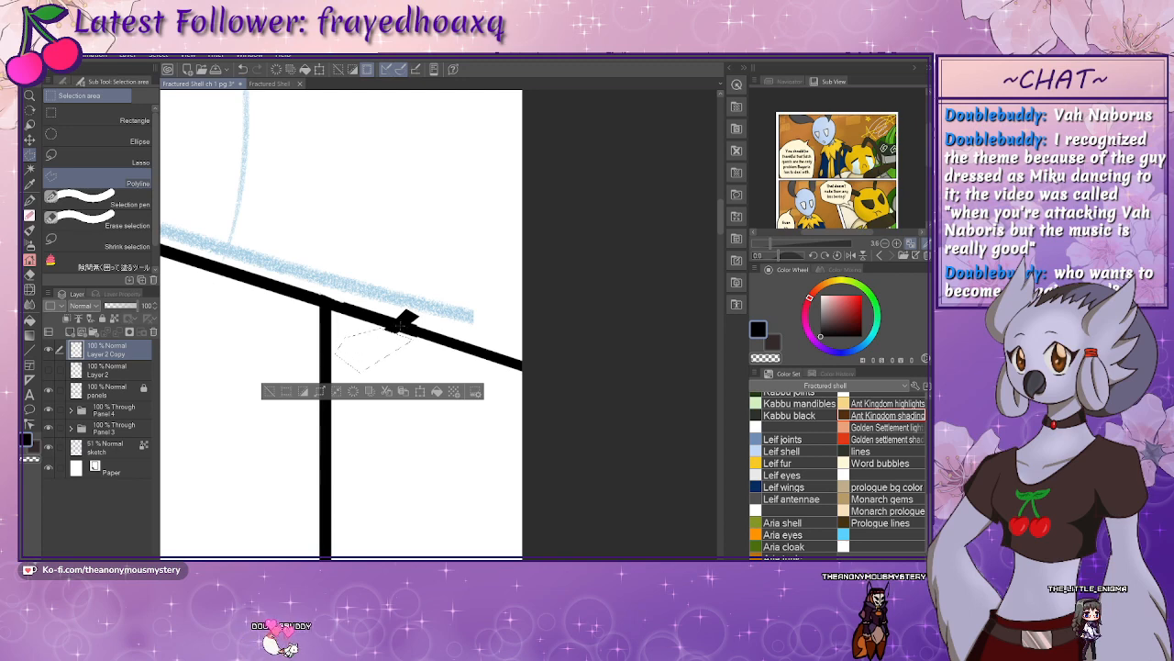
key(ctrl+d)
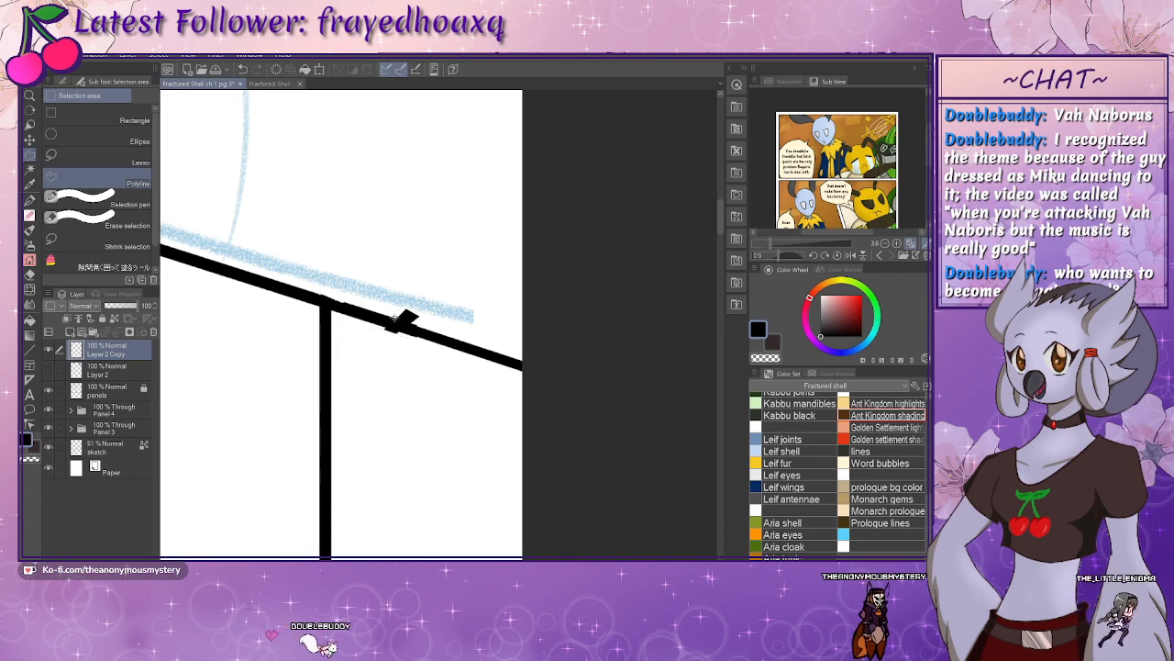
- Outline the stray stroke's stub above the diagonal border with a Polyline selection, delete it, and deselect
click(431, 310)
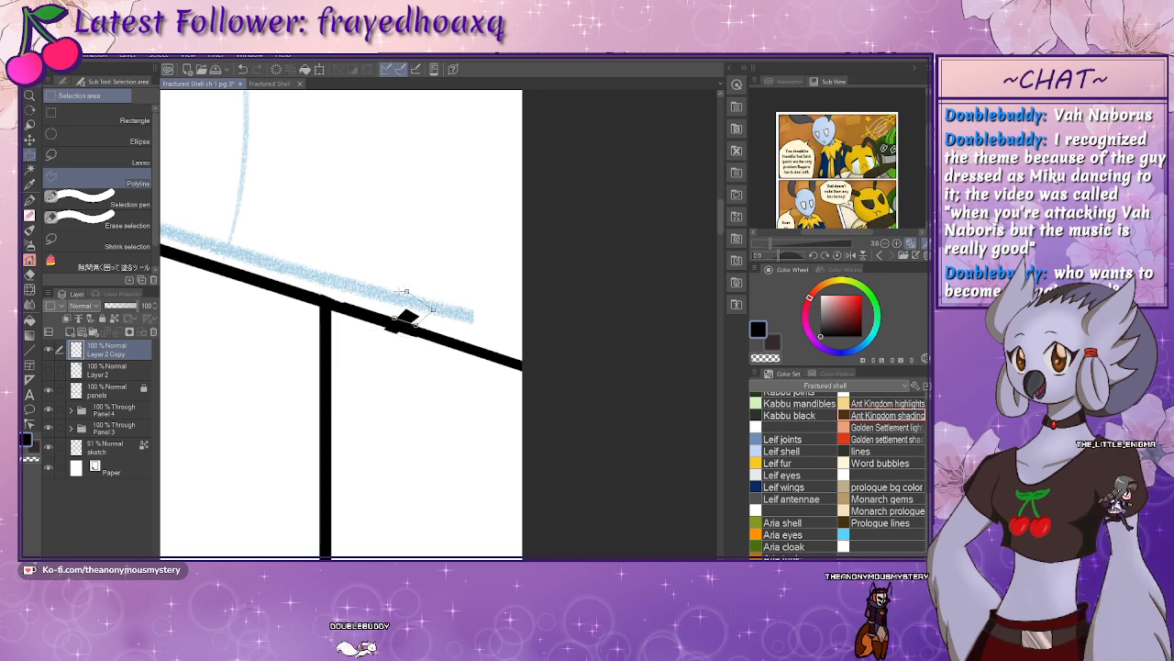
click(406, 293)
click(385, 303)
click(395, 318)
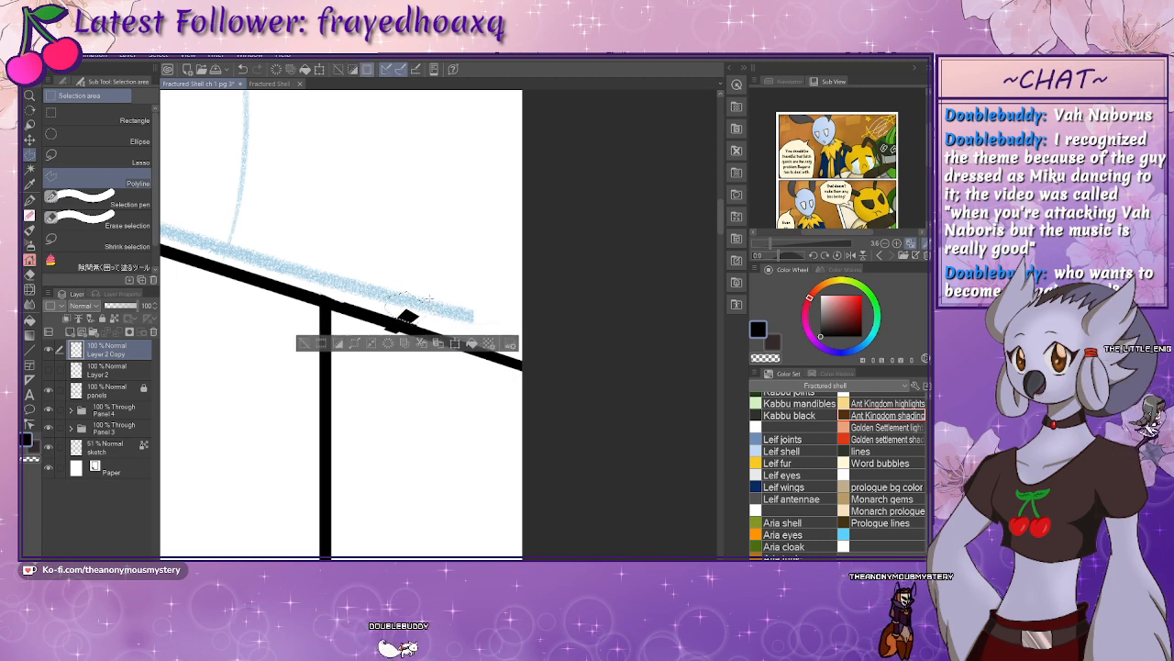
key(Delete)
key(ctrl+d)
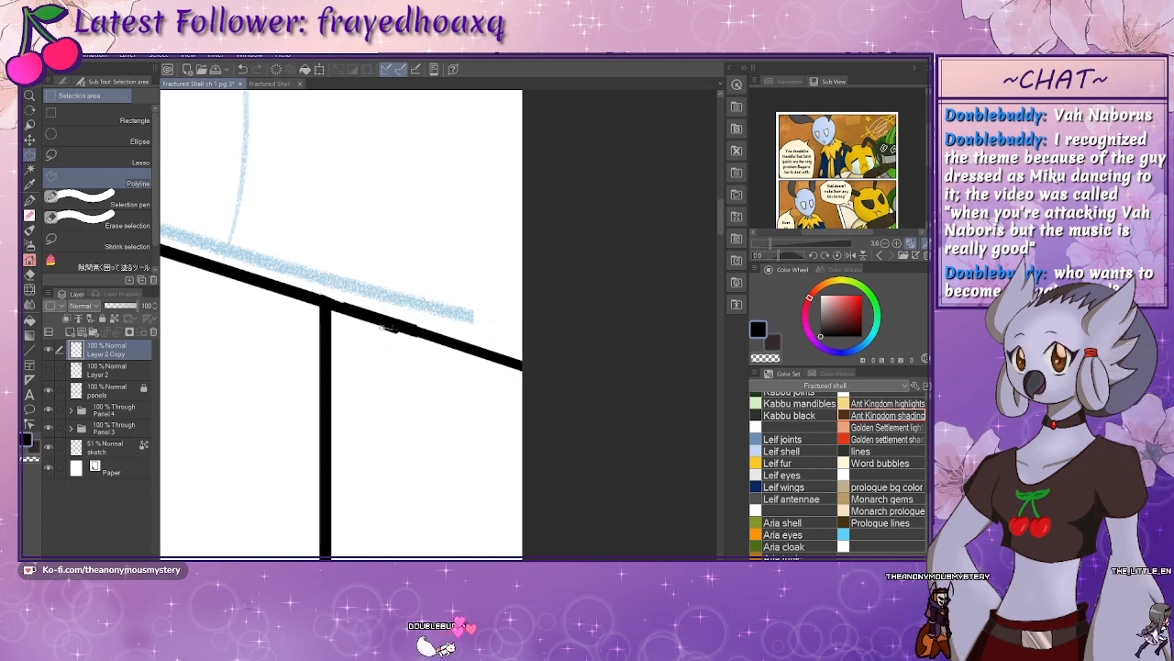
- Select the leftover speck under the diagonal border with a Polyline selection, delete it, and deselect
click(404, 338)
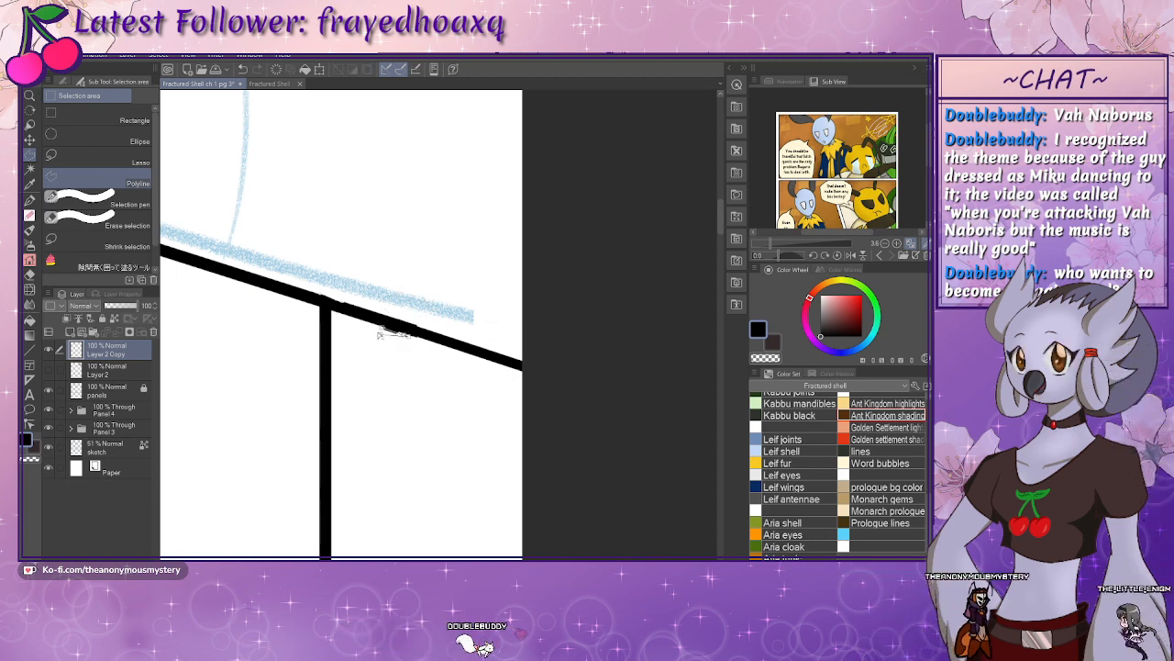
click(382, 329)
key(Delete)
key(ctrl+d)
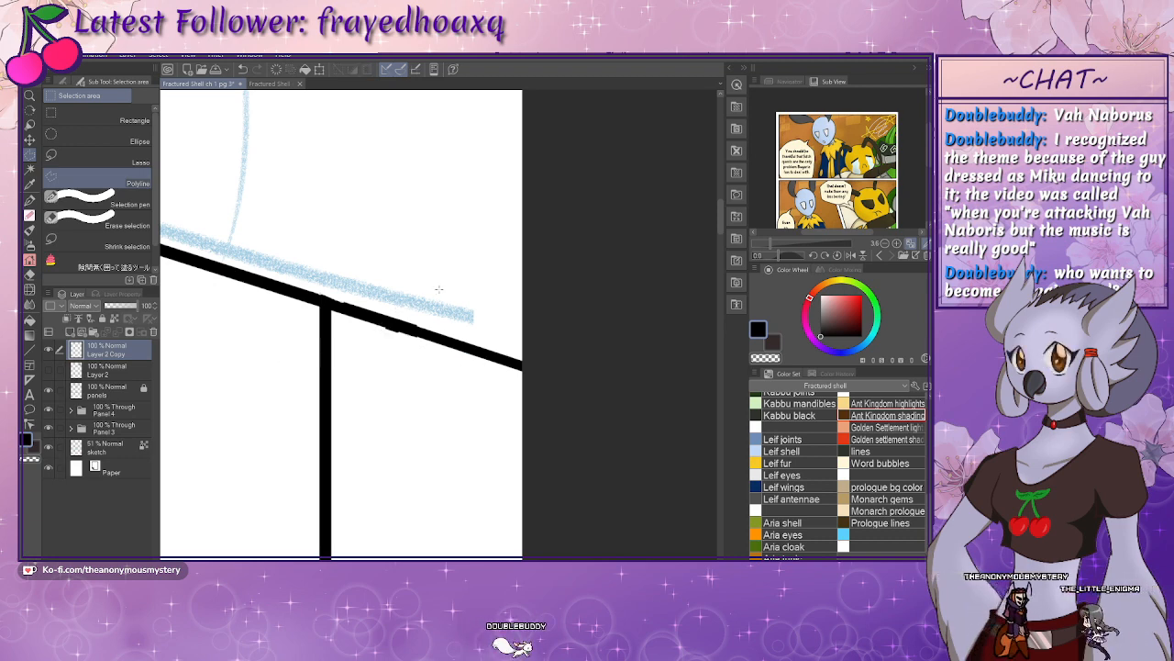
- Move the cleaned border layer below Layer 2, unlock the panels layer, merge the border layer into it, and lock its transparent pixels
key(ctrl+space)
drag(402, 357, 478, 407)
click(354, 352)
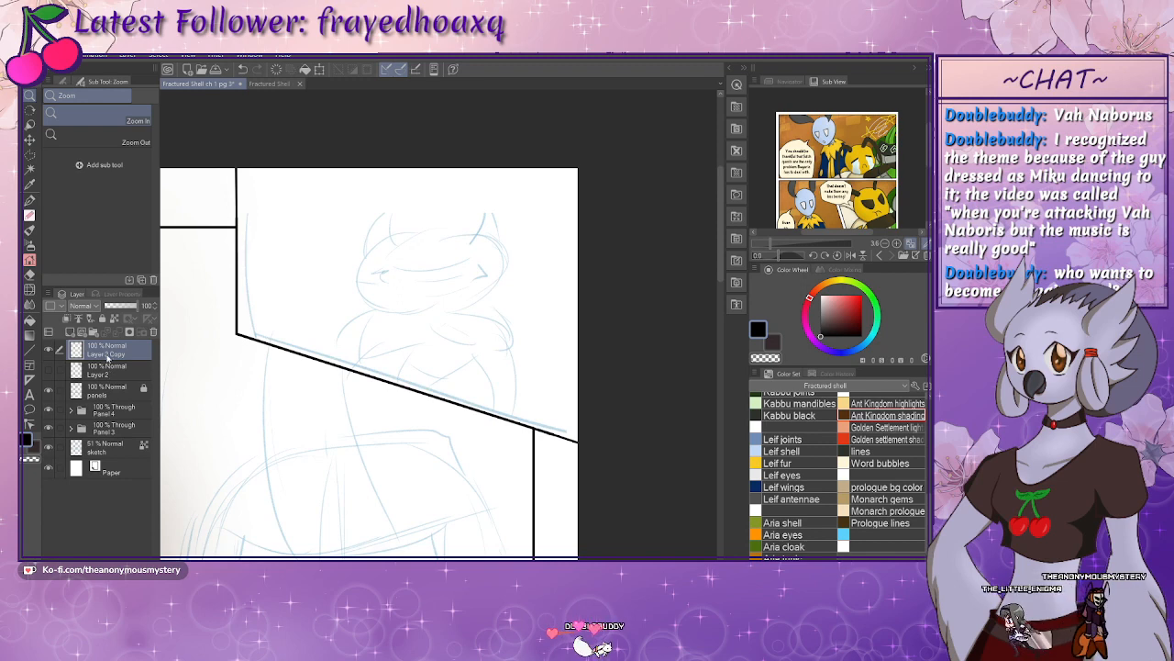
drag(108, 354, 112, 381)
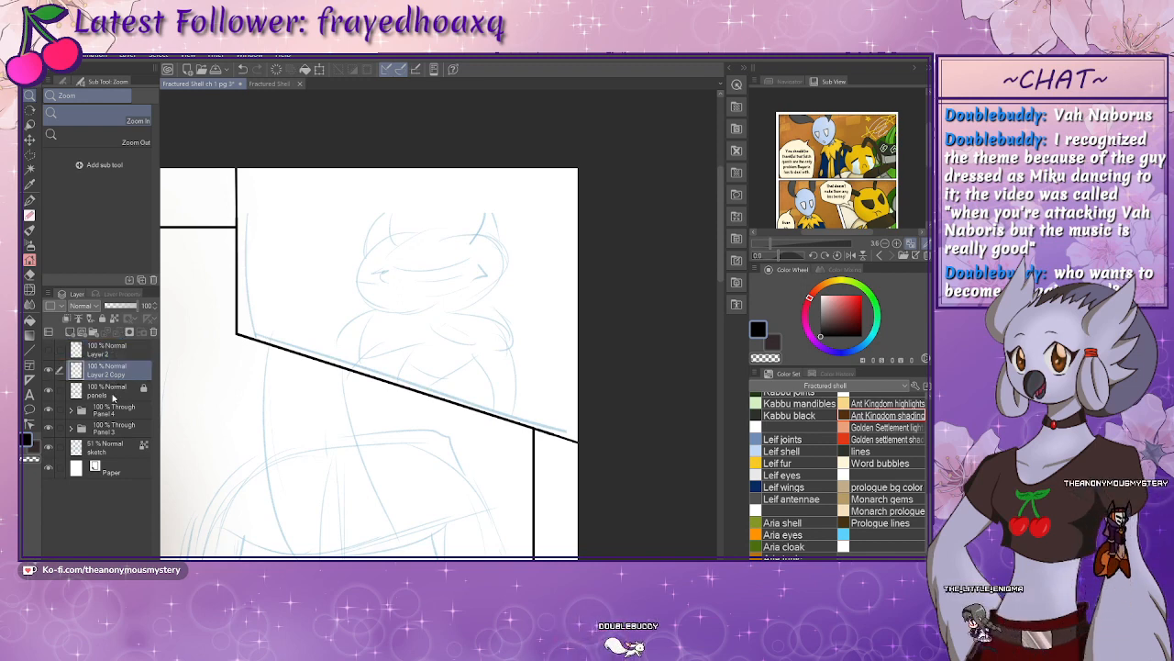
click(106, 390)
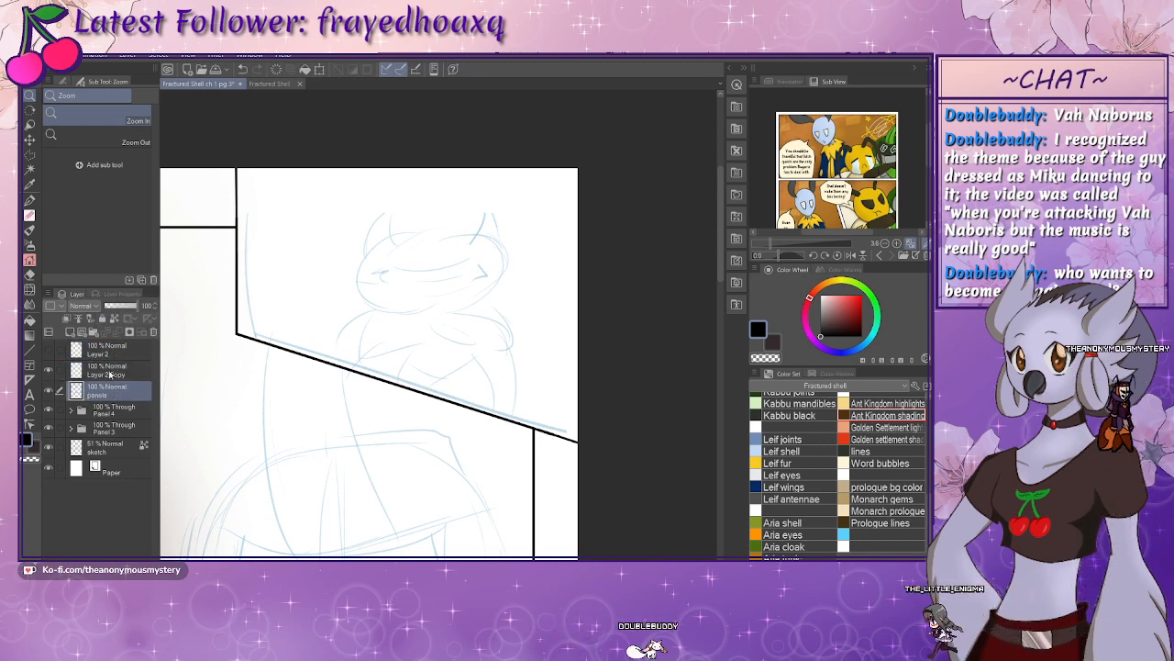
click(107, 369)
click(116, 334)
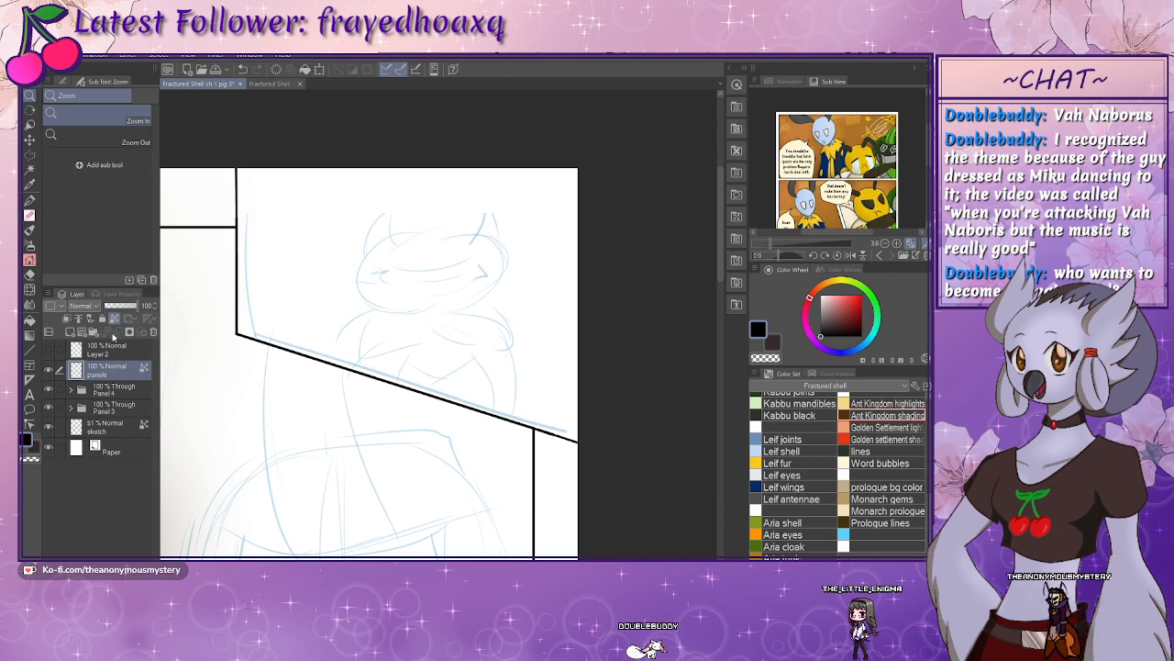
- Show the figure's line art on Layer 2 again and place the panels layer above it
drag(399, 323, 388, 349)
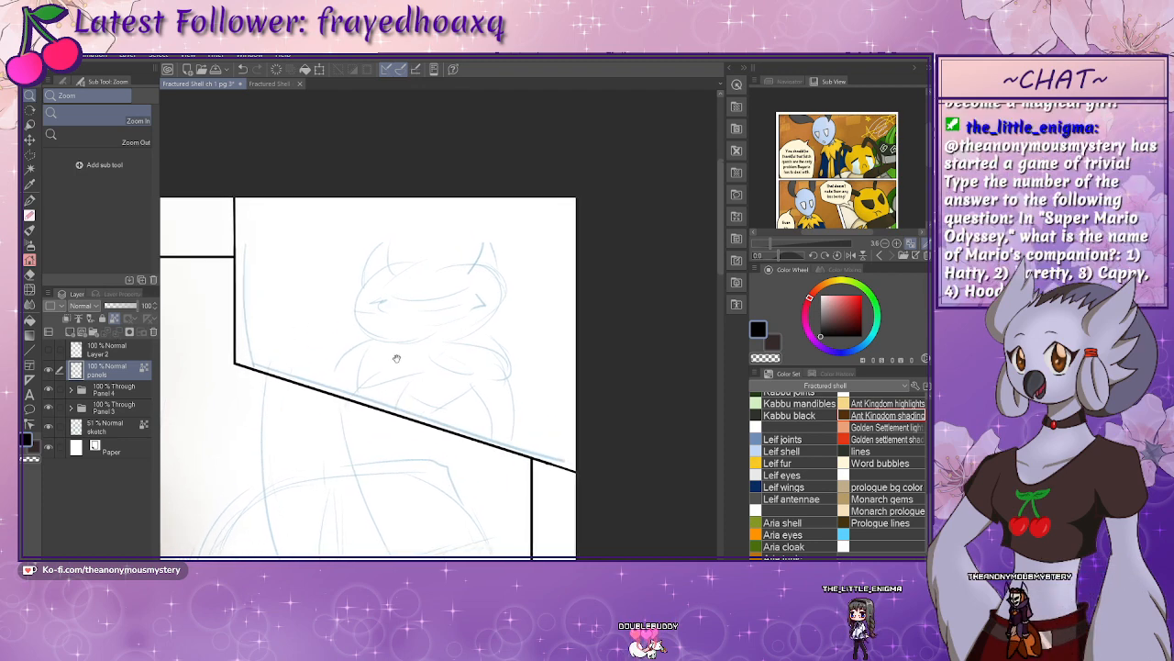
click(49, 350)
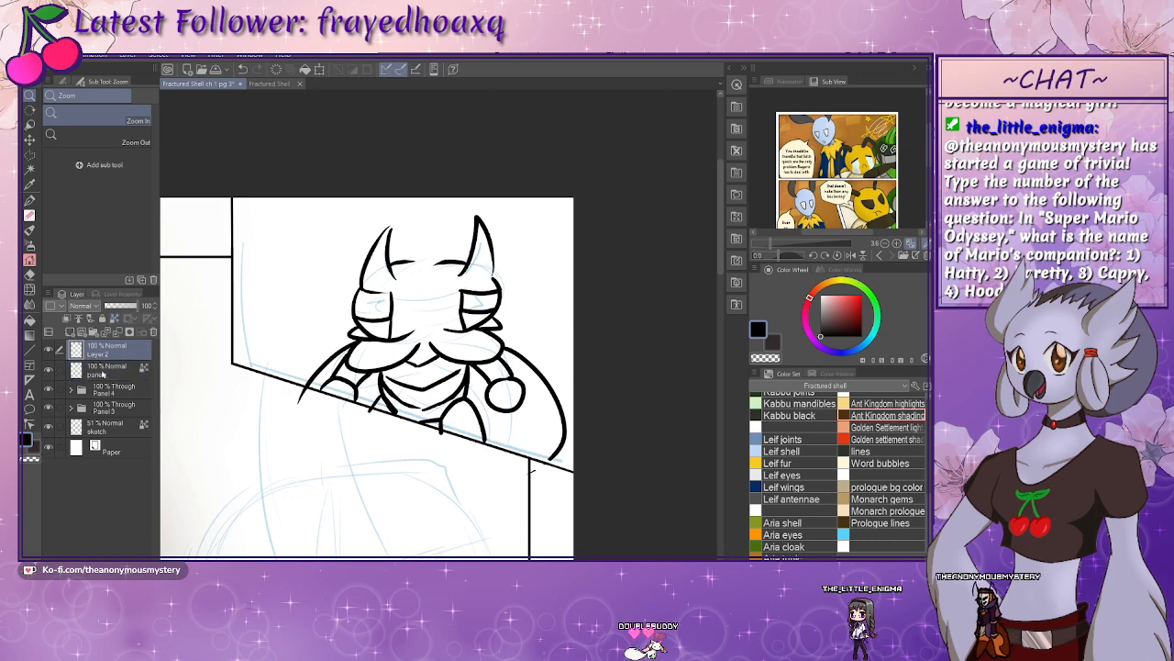
drag(102, 373, 108, 393)
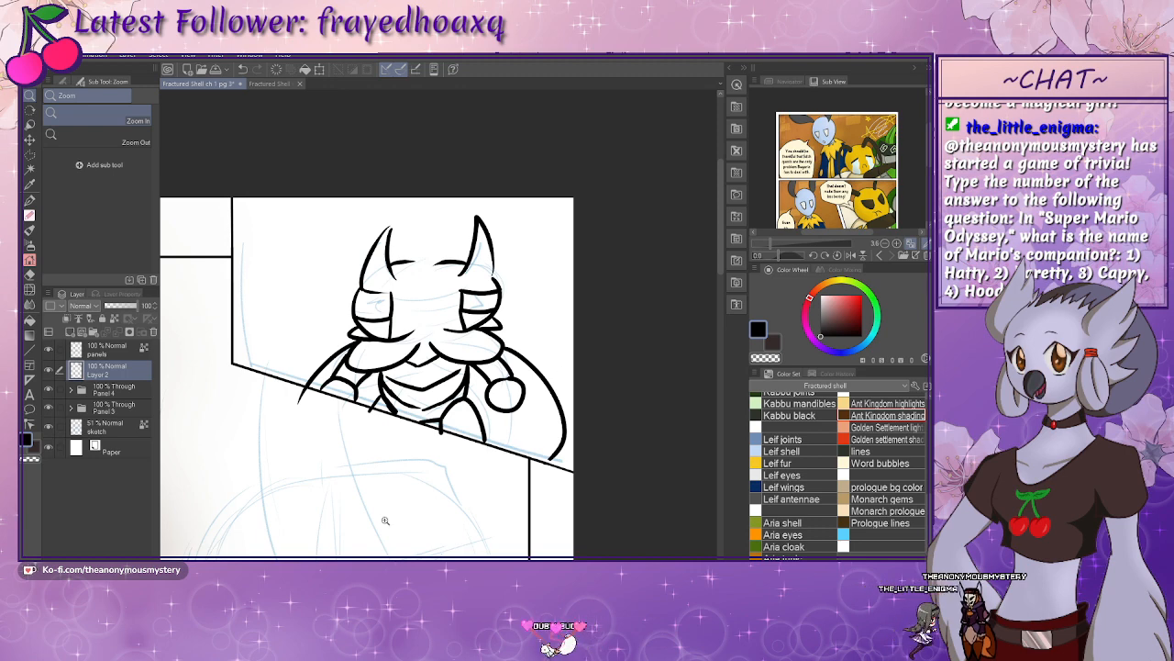
- Extend the lower end of the figure's long wing edge to the diagonal border with the G-pen on Layer 2
key(ctrl+plus)
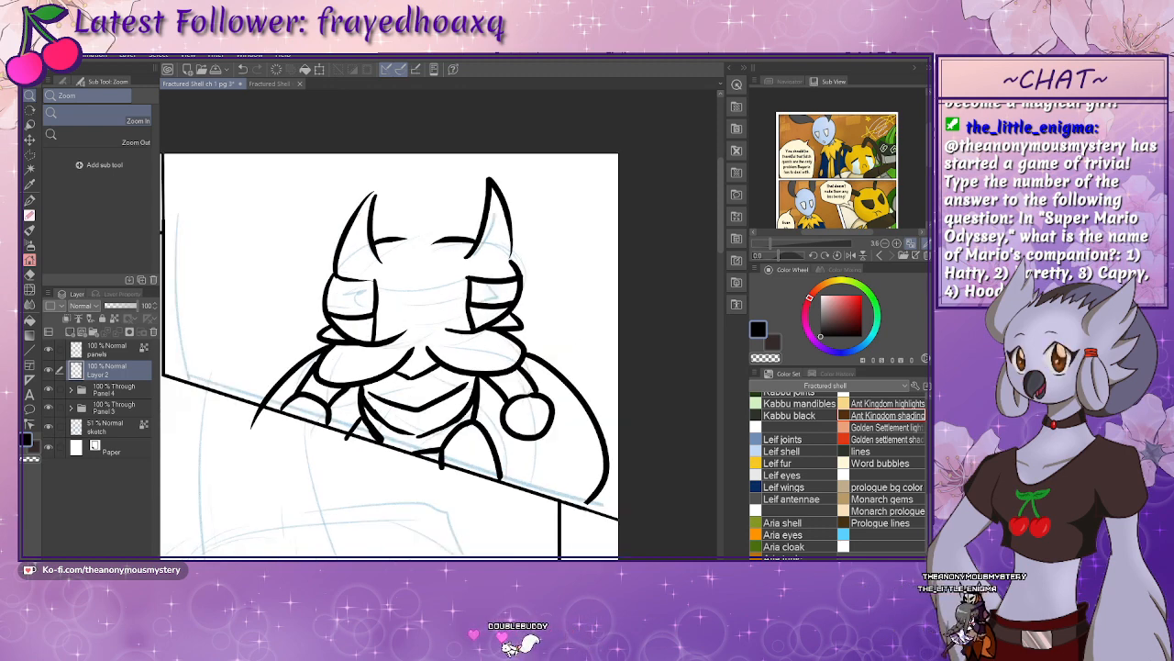
key(ctrl+plus)
drag(596, 513, 390, 355)
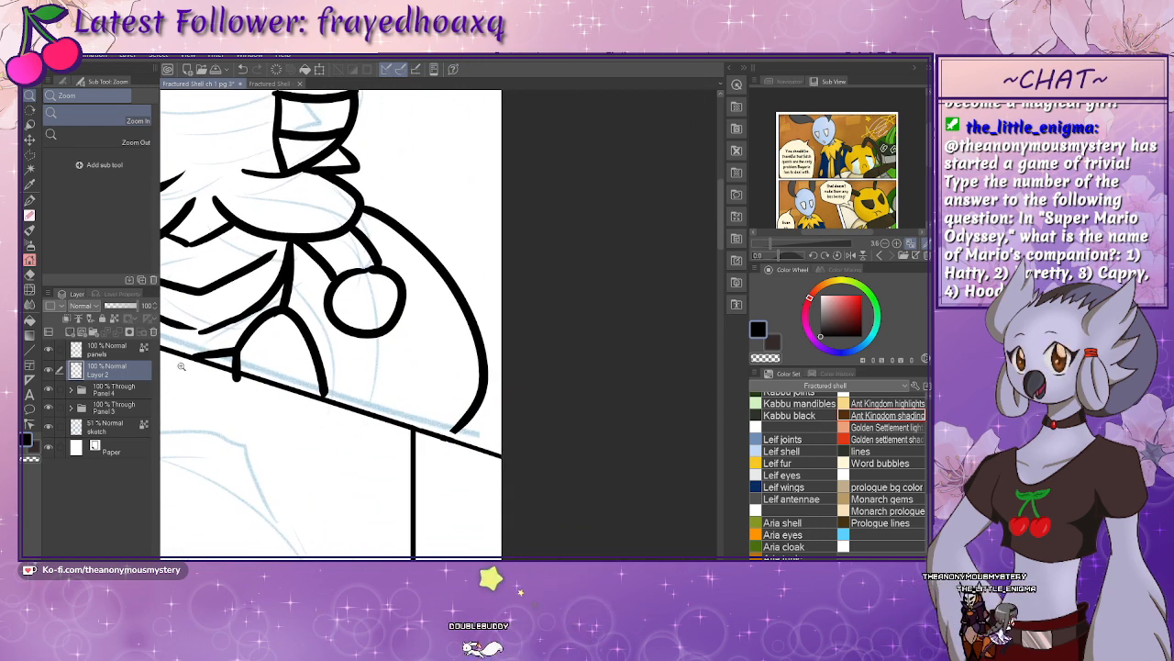
key(p)
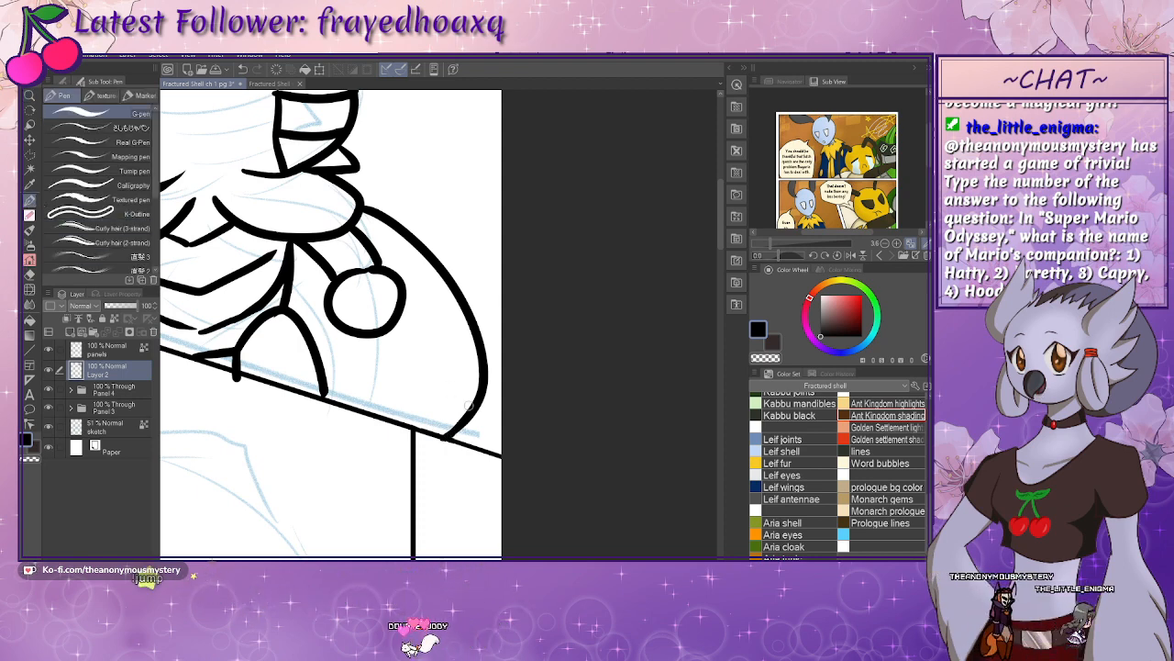
drag(403, 378, 456, 443)
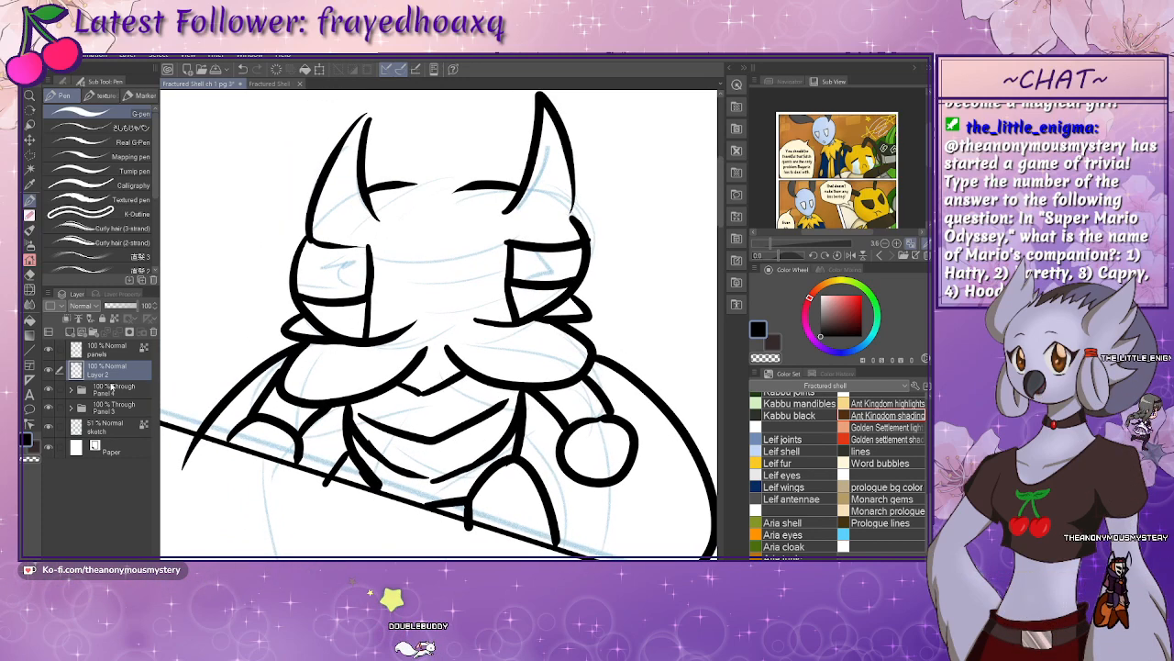
- Group Layer 2 in a folder named "panel 1" with Through blending, and rename the layer "kabbu lines"
key(ctrl+g)
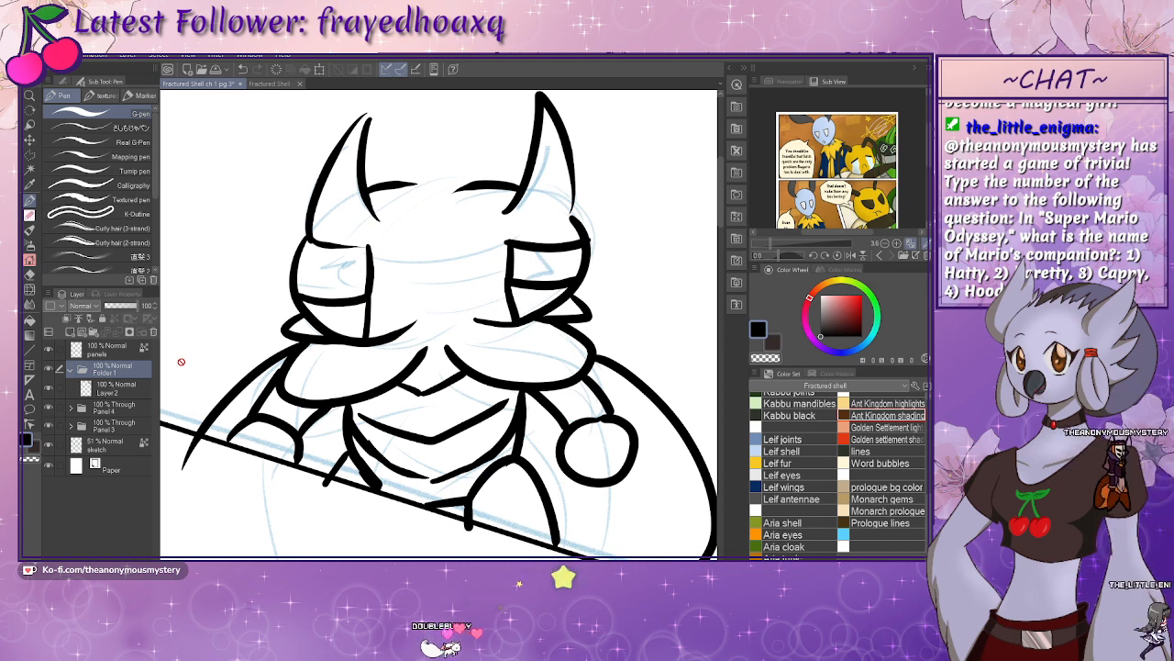
click(104, 263)
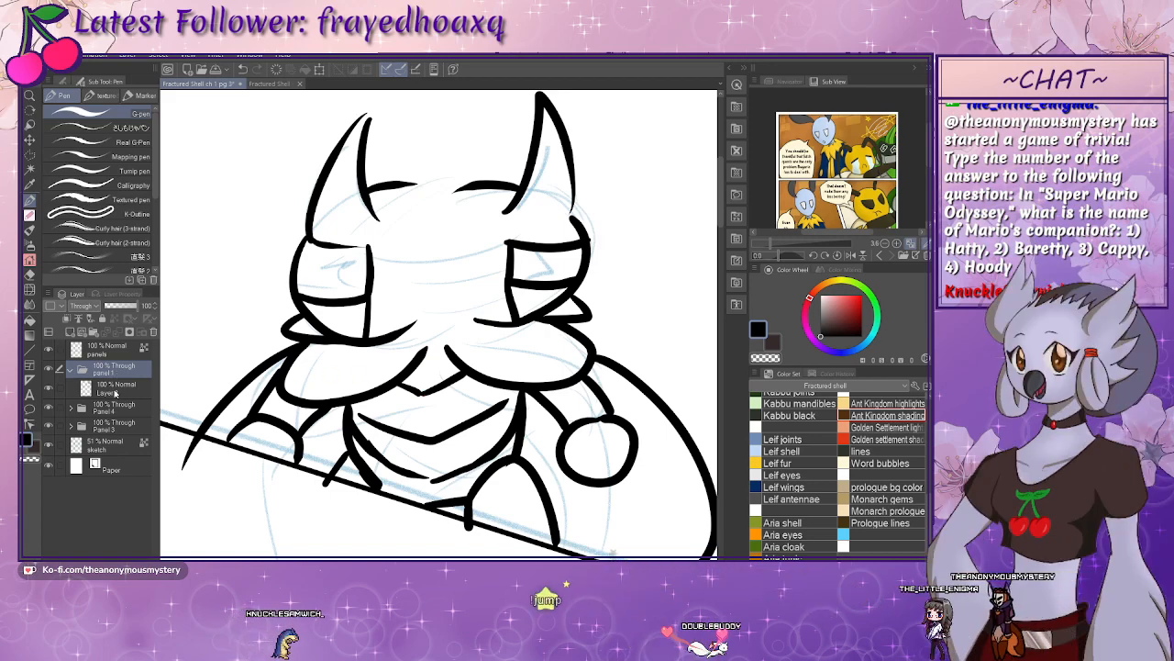
click(117, 393)
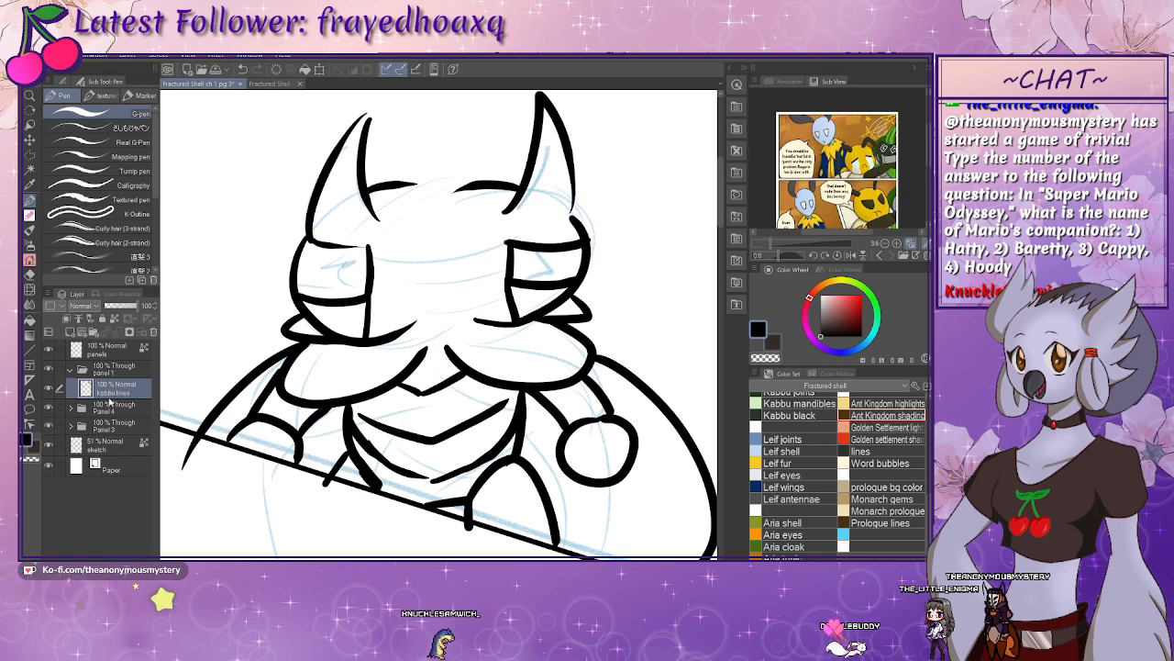
- Add a layer above kabbu lines and, with the G-pen at size 34, ink the thin curved parallel lines across the figure's face
click(70, 332)
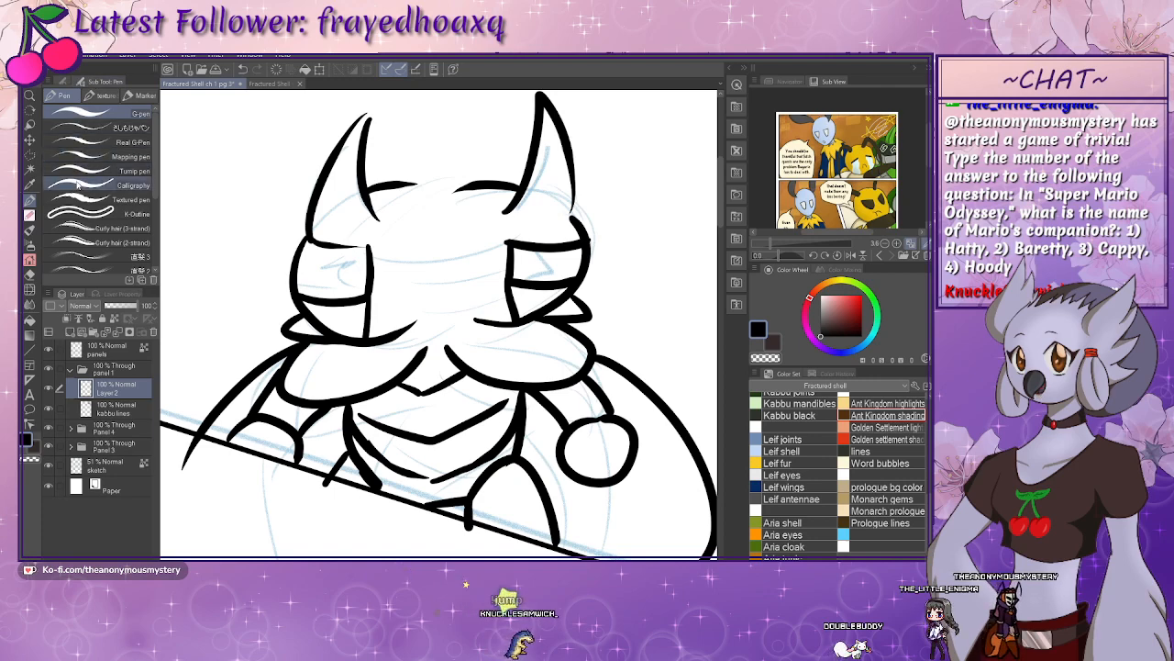
click(65, 84)
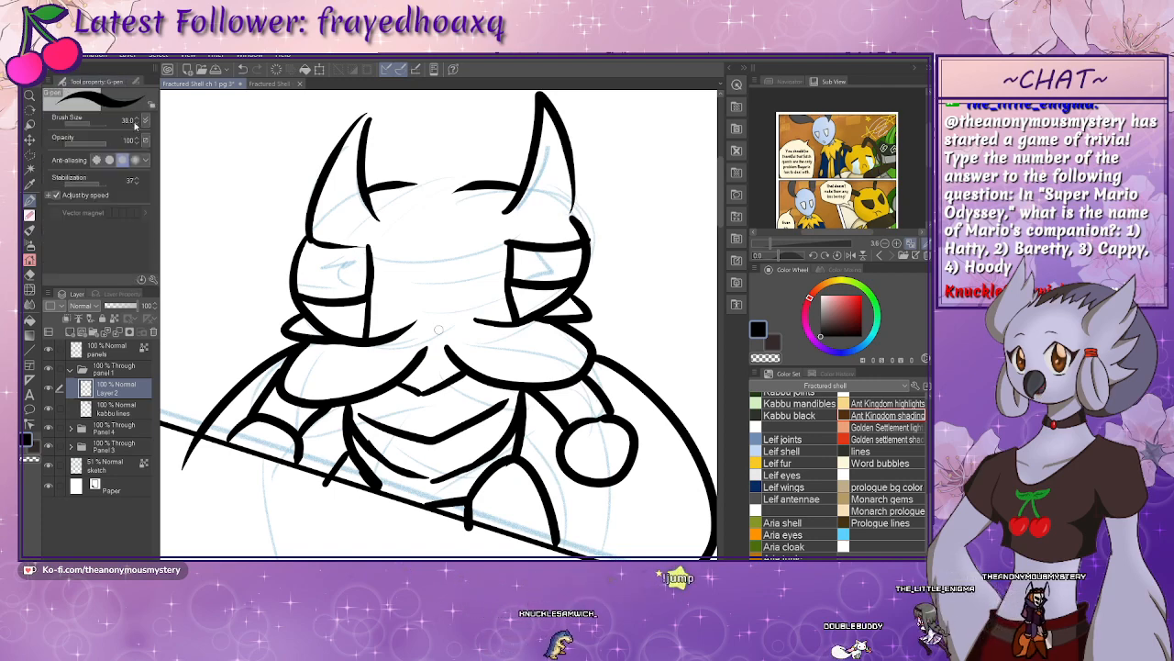
mouse_move(396, 238)
mouse_down()
mouse_move(449, 236)
mouse_move(535, 316)
mouse_move(532, 297)
mouse_move(461, 412)
mouse_up()
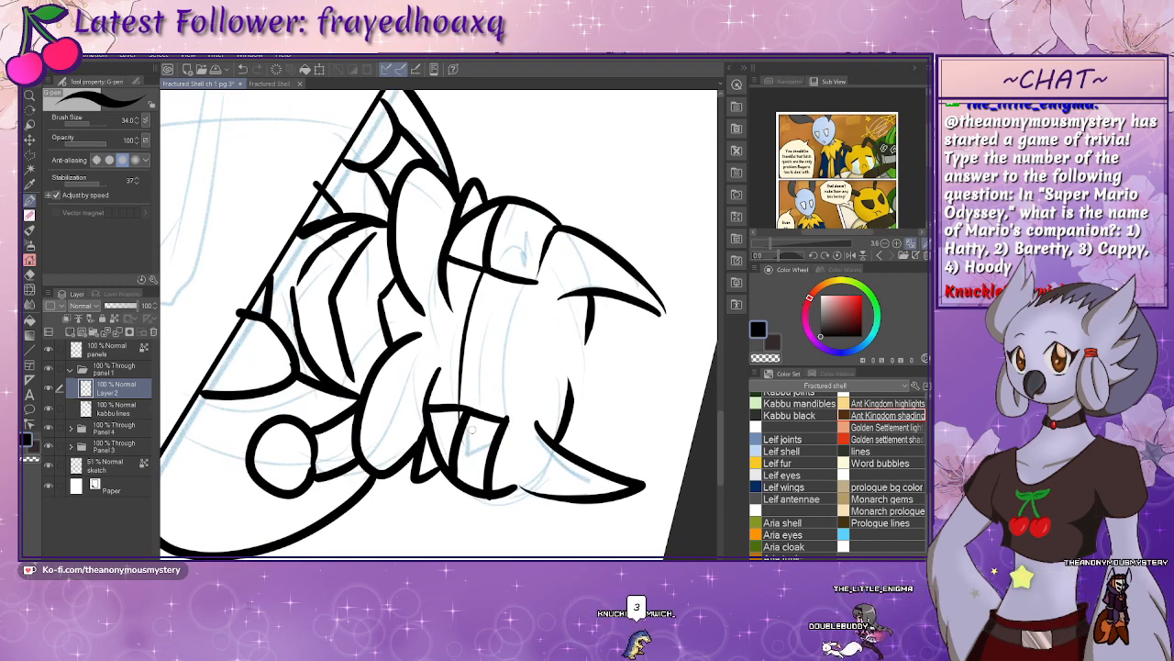
mouse_move(511, 241)
mouse_down()
mouse_move(476, 448)
mouse_move(489, 438)
mouse_up()
mouse_move(518, 266)
mouse_down()
mouse_move(503, 433)
mouse_move(517, 463)
mouse_up()
drag(467, 267, 448, 429)
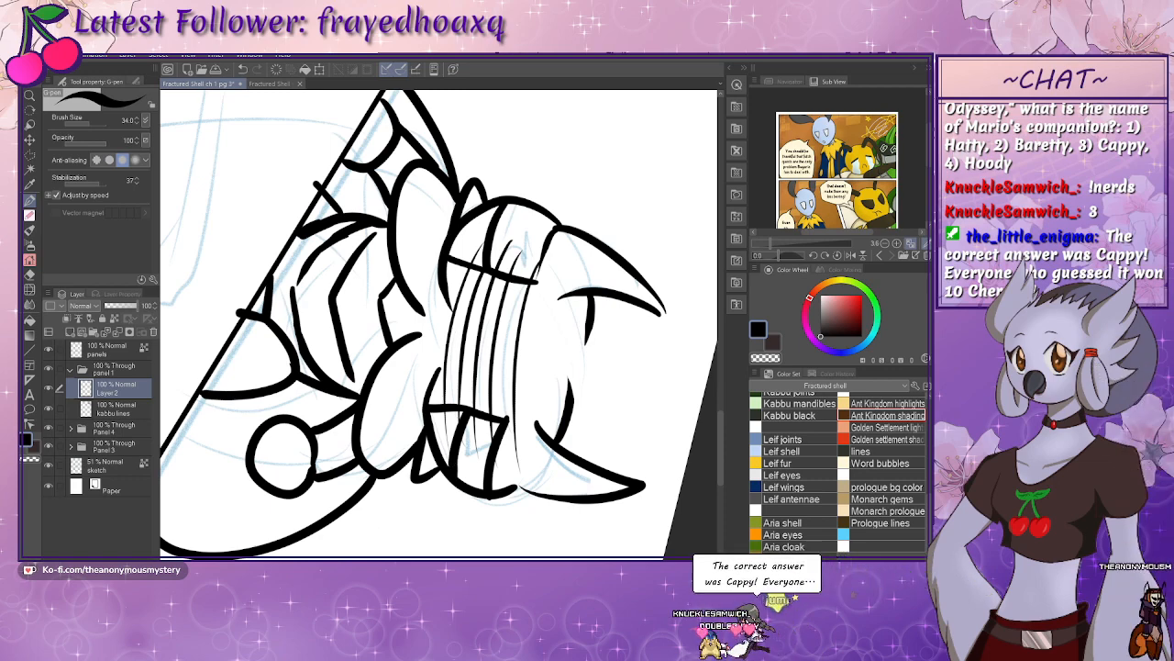
- Ink the missing base lines of both horns on the kabbu lines layer
key(ctrl+@)
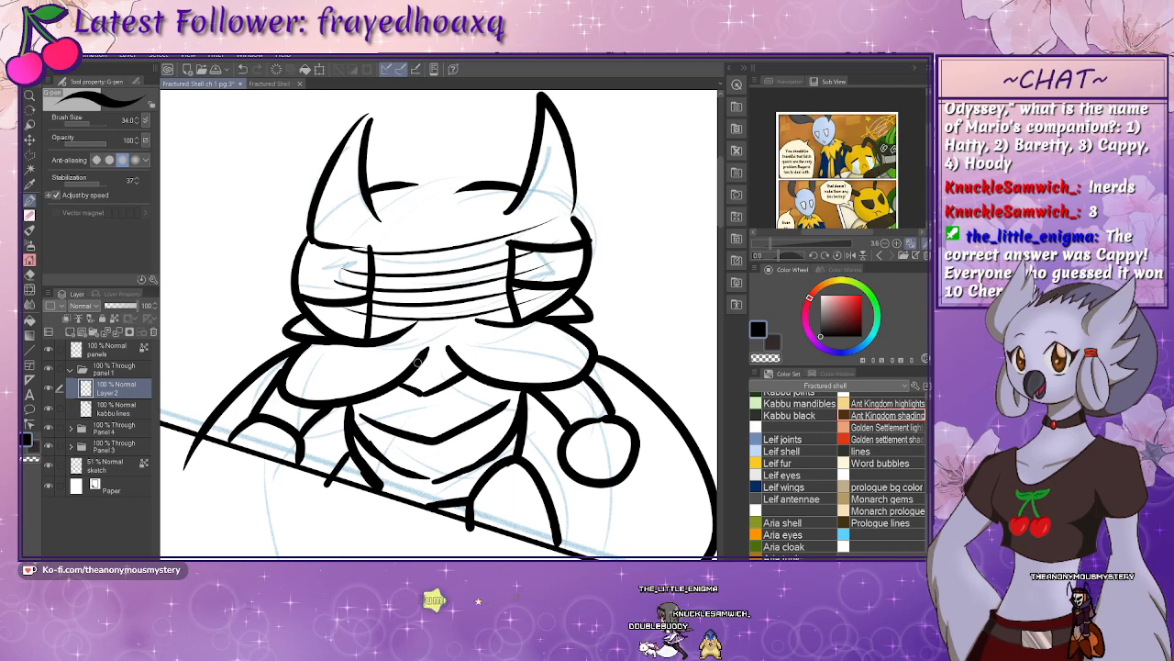
mouse_move(418, 363)
mouse_down()
mouse_move(399, 415)
mouse_move(398, 397)
mouse_up()
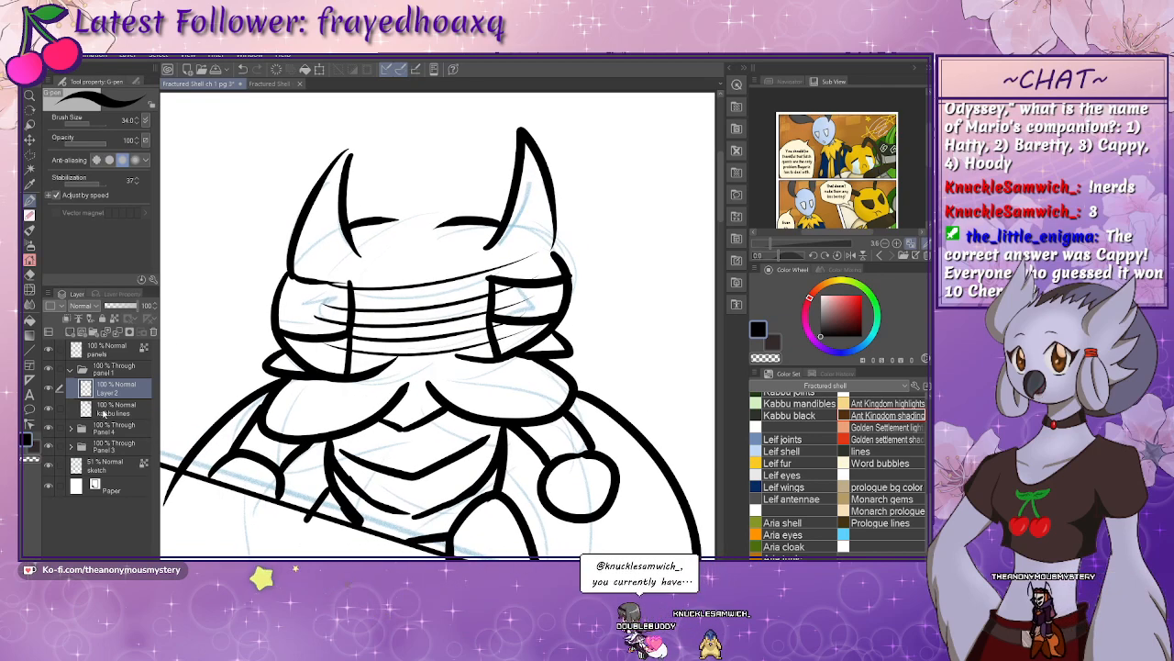
click(104, 411)
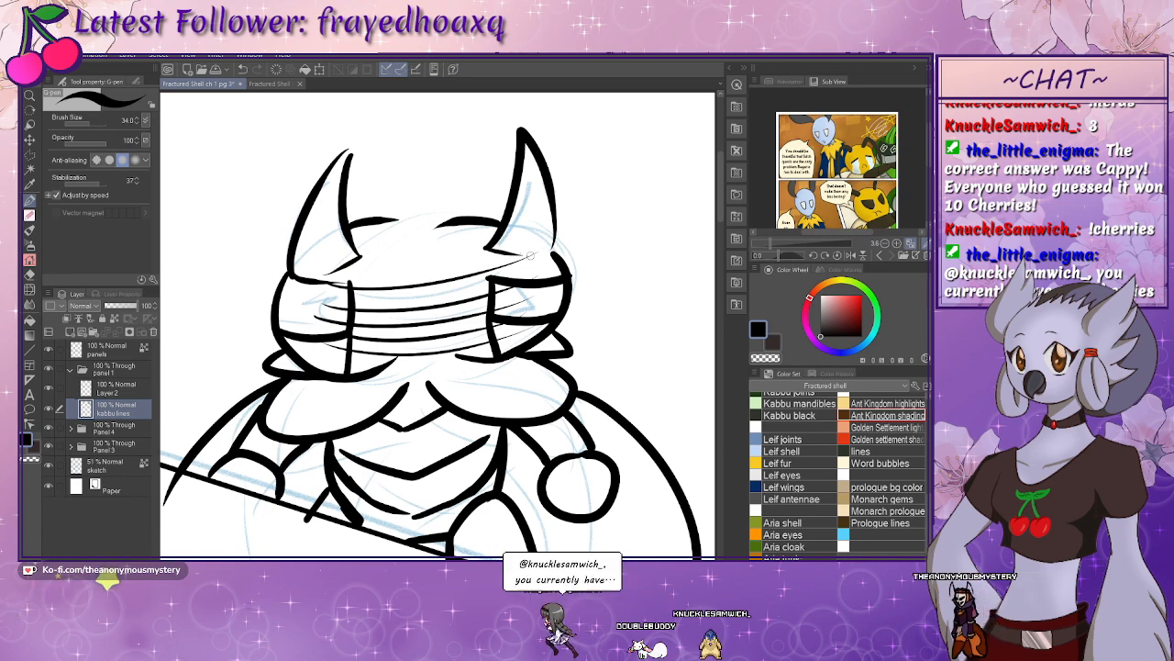
mouse_move(433, 364)
mouse_down()
mouse_move(428, 319)
mouse_move(424, 352)
mouse_move(445, 349)
mouse_up()
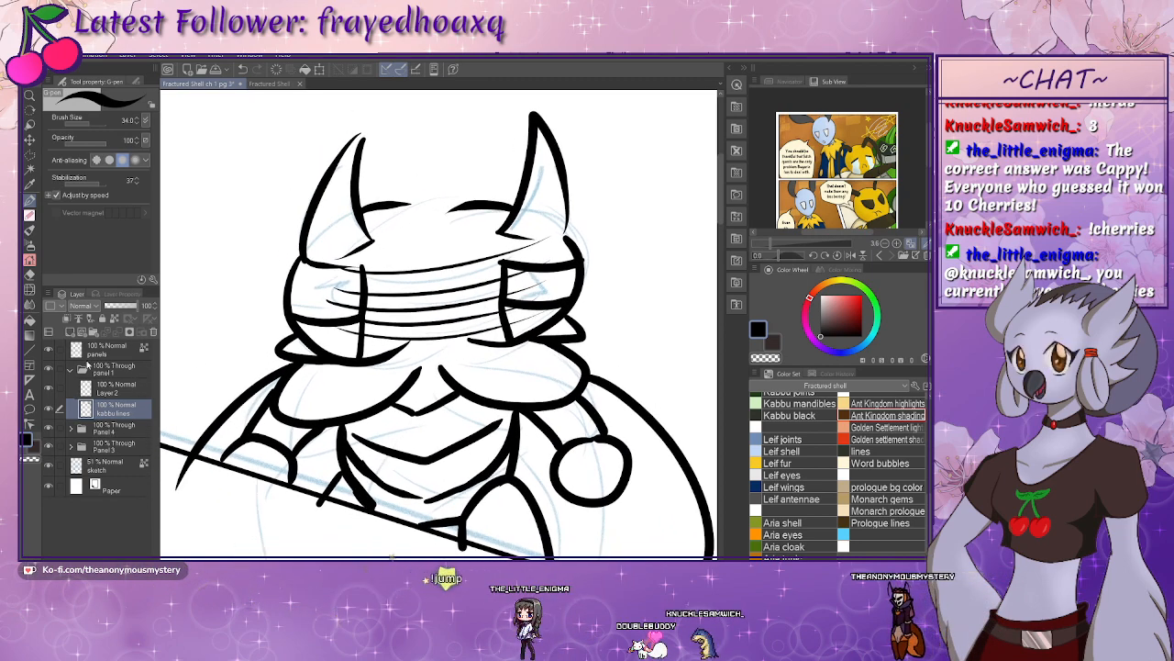
- Add a new raster layer inside the panel 1 folder, directly beneath the kabbu lines layer
click(114, 393)
key(ctrl+shift+n)
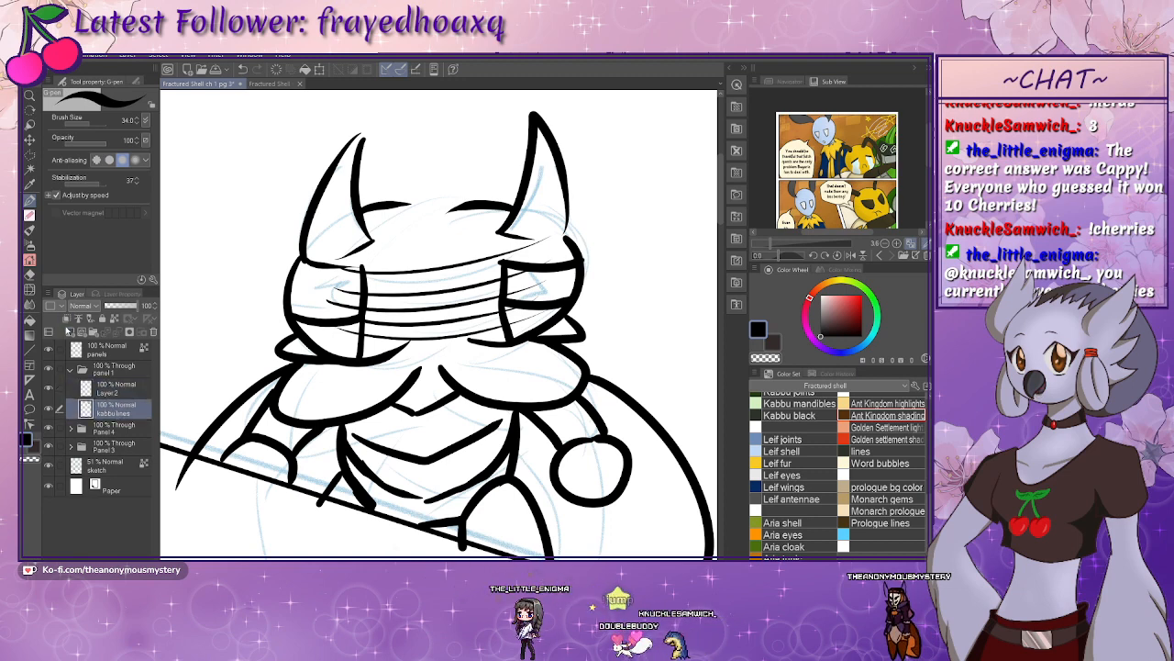
drag(116, 439, 113, 443)
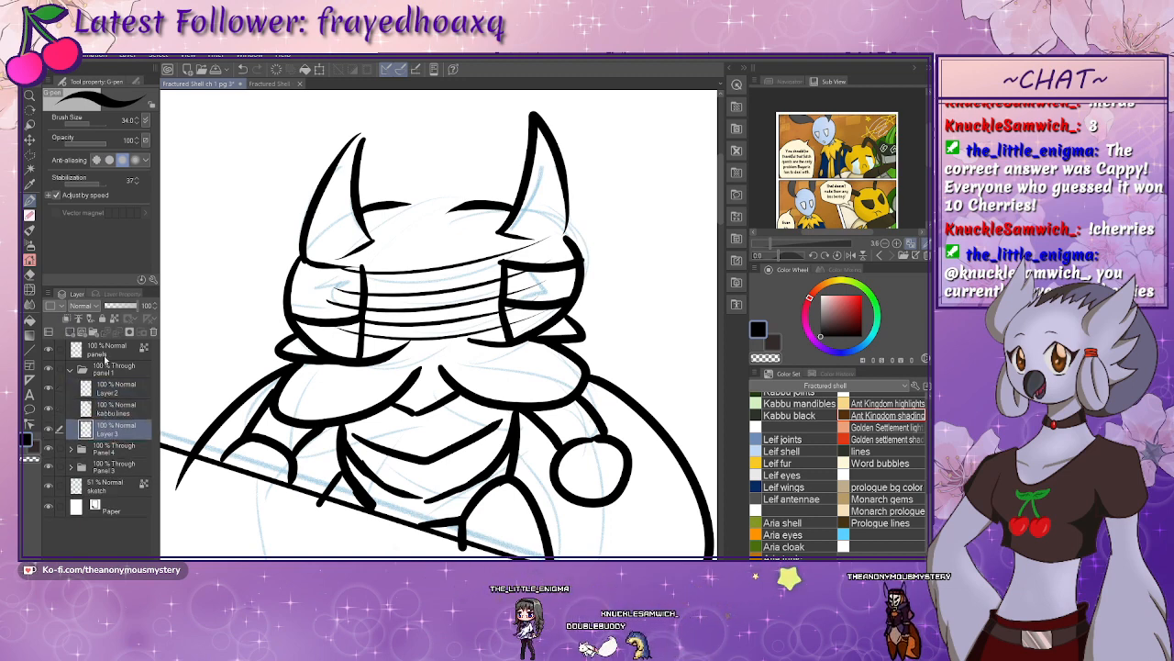
- Check Layer 1 in the Panel 3 folder by toggling its visibility, and delete that layer
click(71, 468)
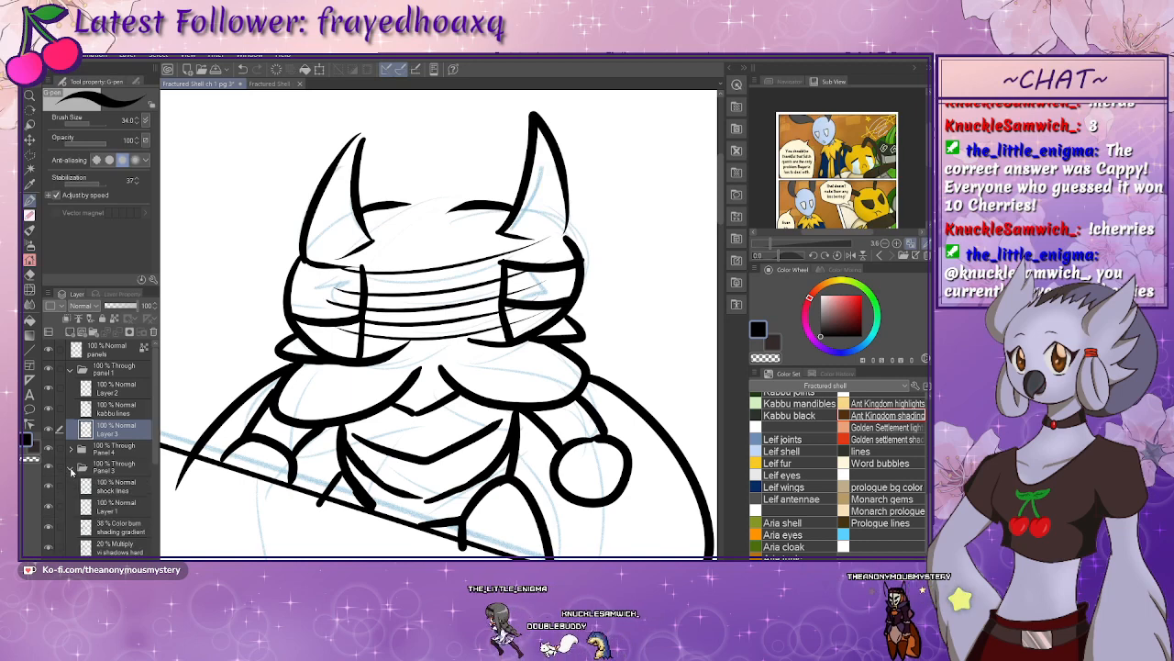
click(105, 505)
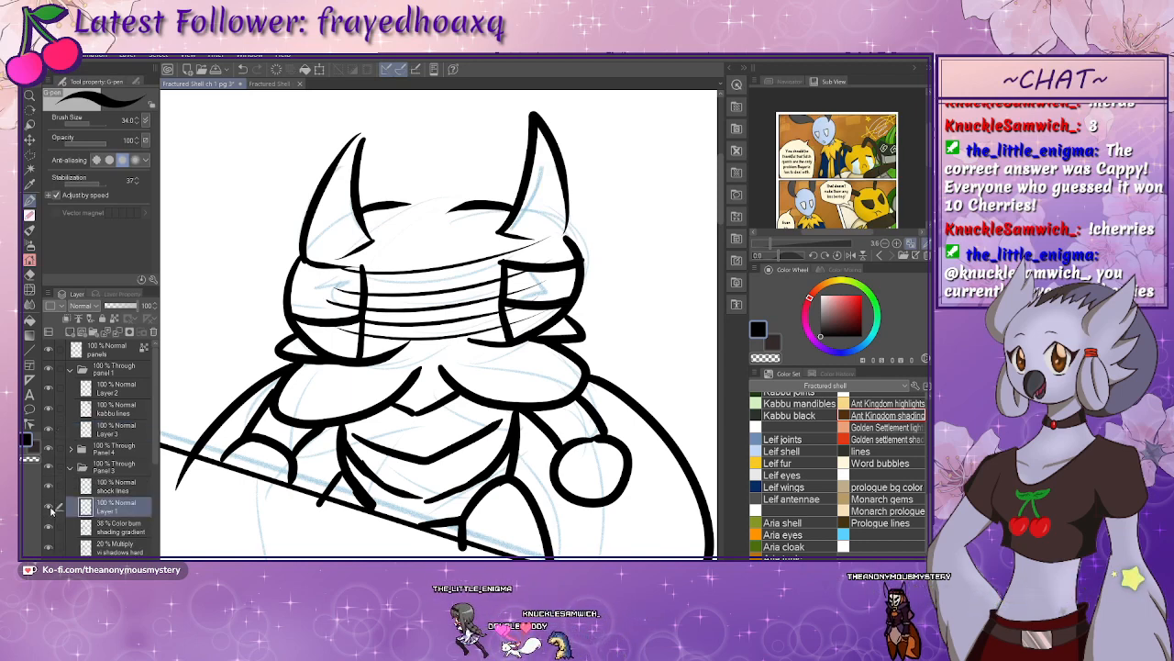
click(780, 82)
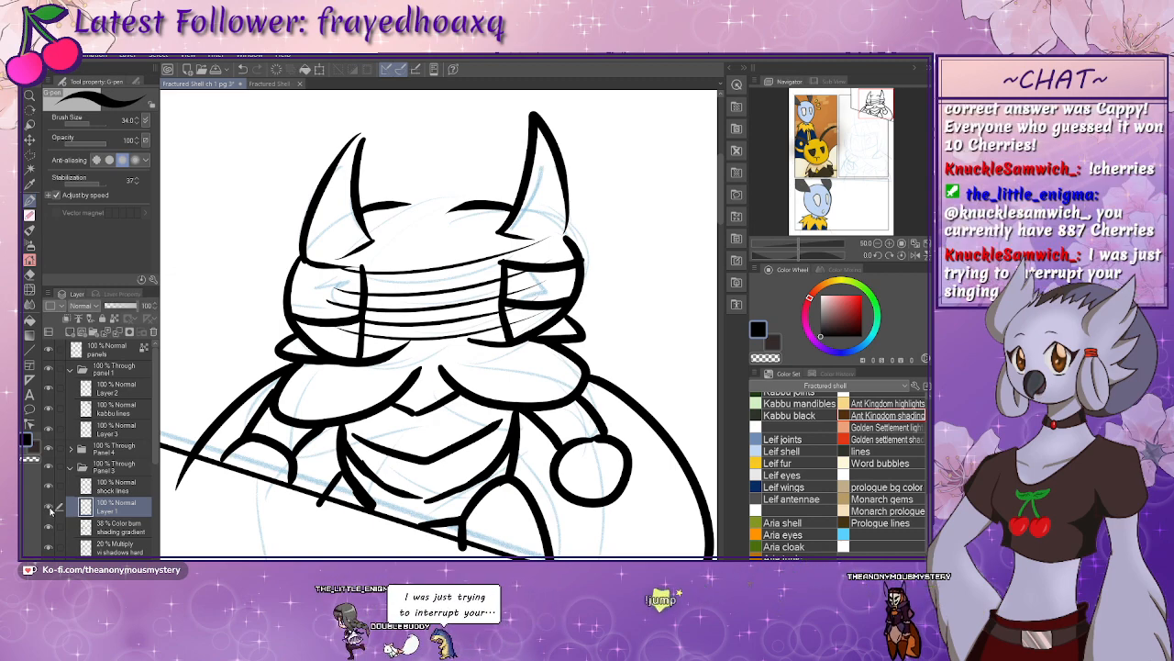
scroll(391, 343, up, 8)
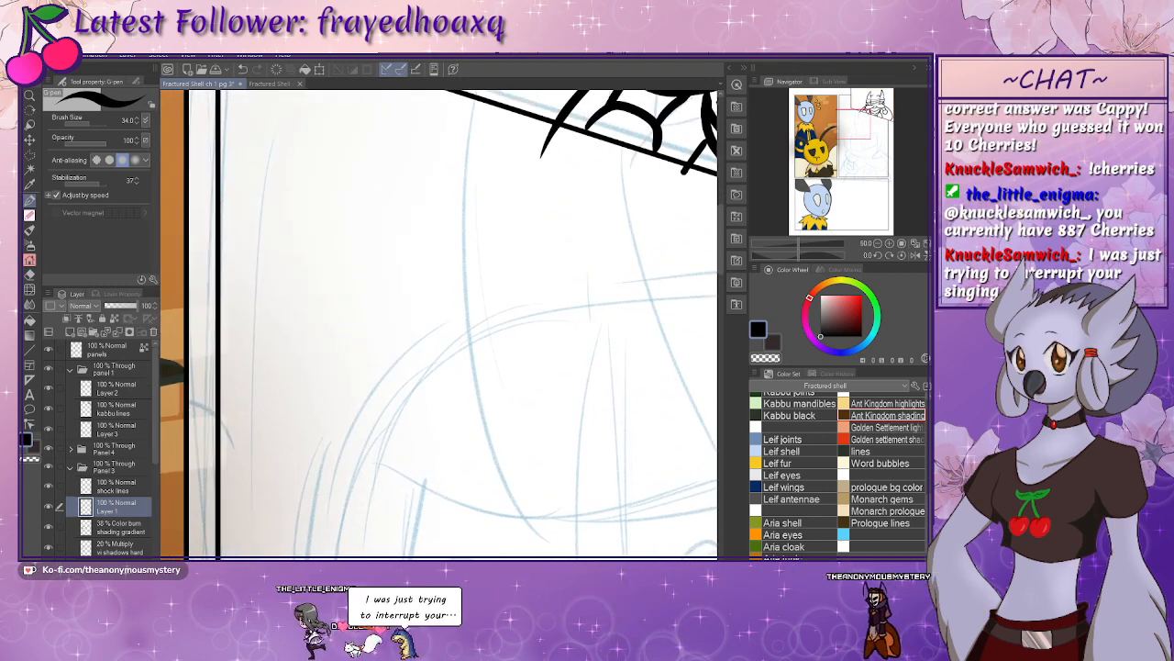
scroll(221, 517, down, 4)
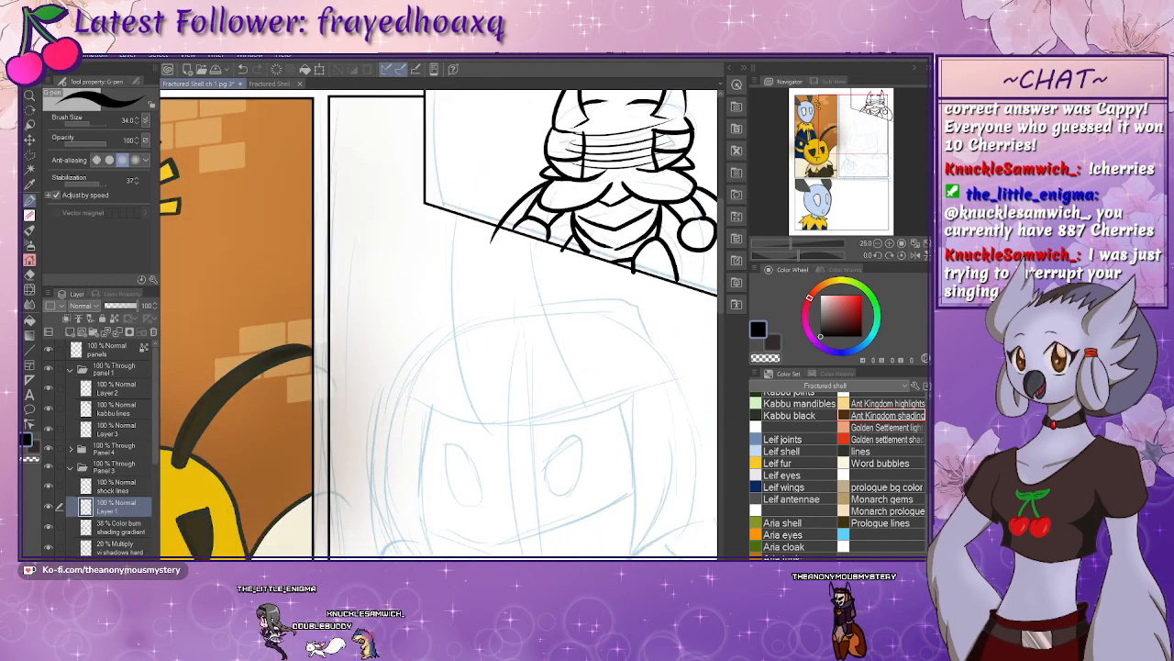
key(ctrl+minus)
click(49, 508)
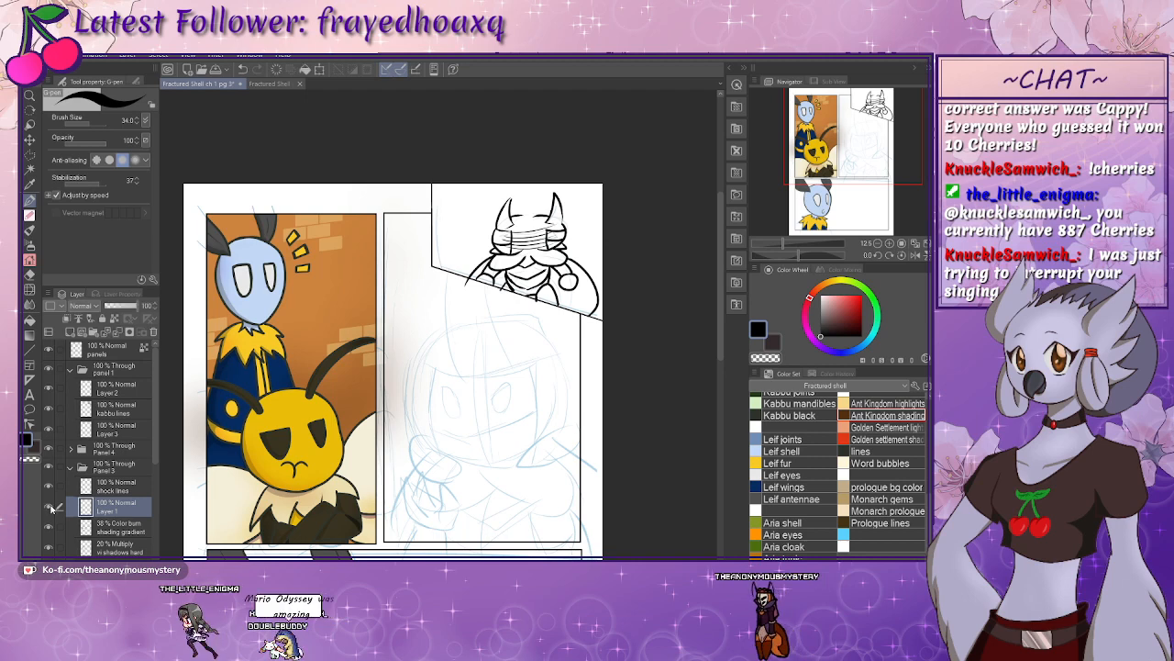
click(50, 510)
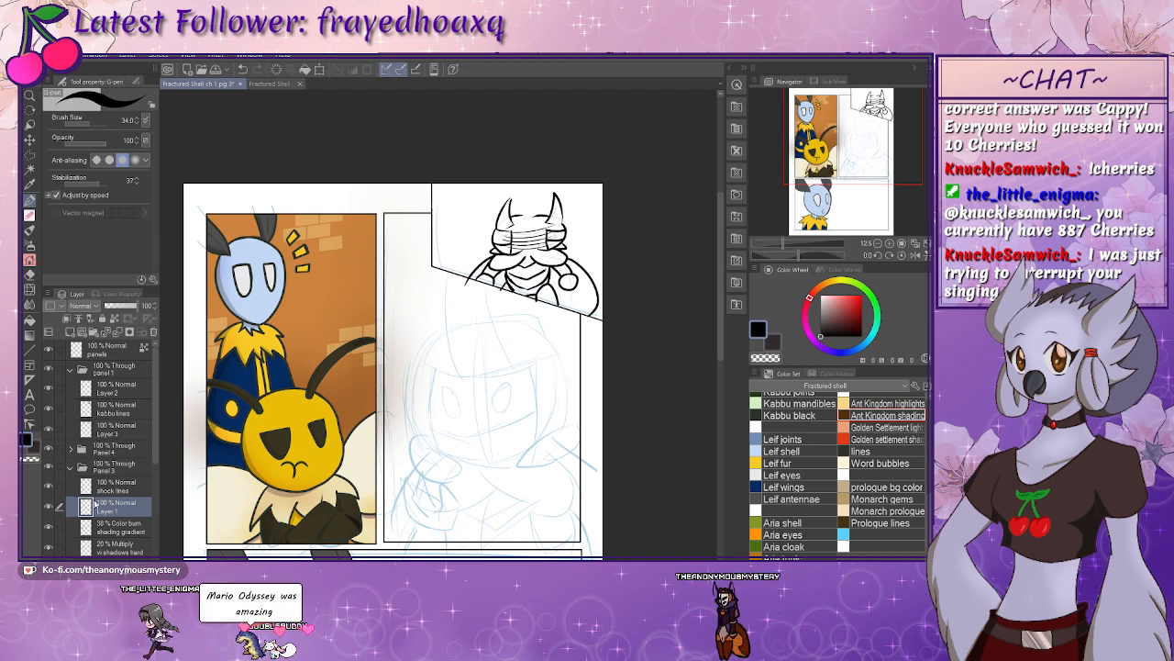
click(153, 332)
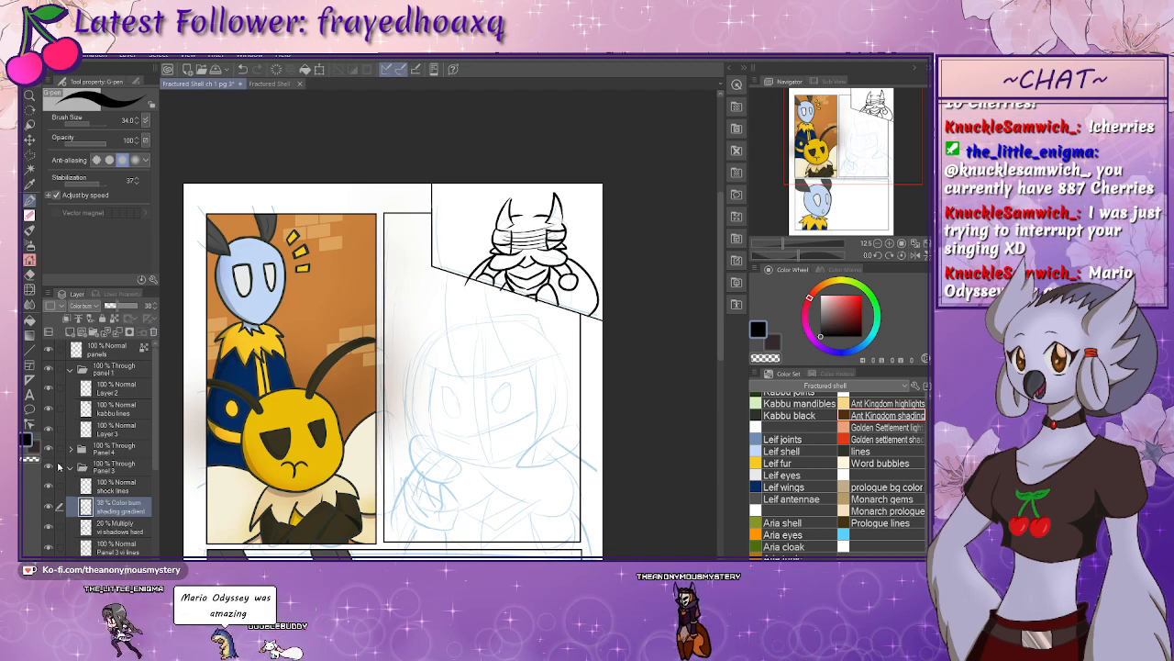
click(70, 468)
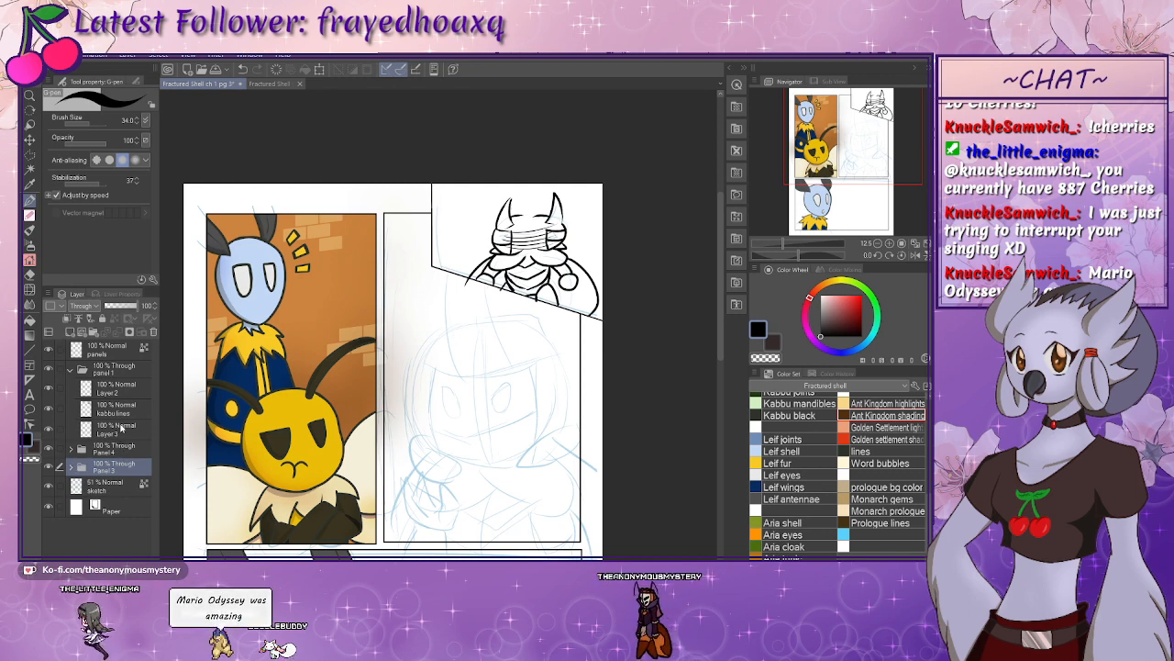
- Make Layer 3 under the kabbu lines active and choose the Kabbu shell green from the Fractured shell colour set
click(121, 428)
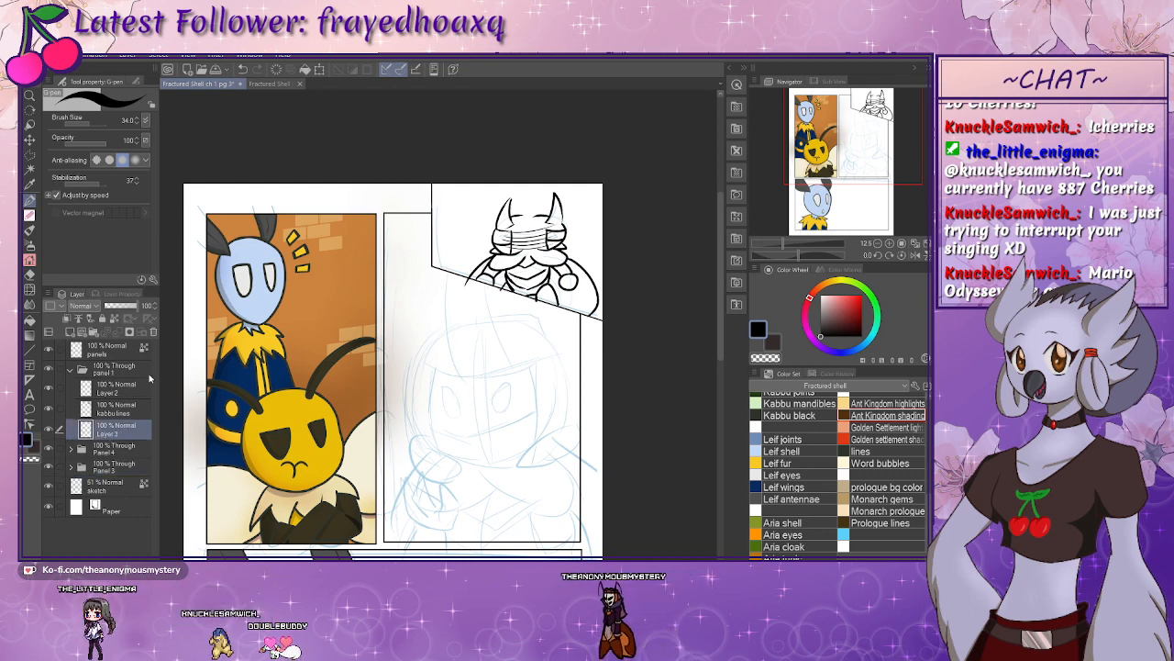
drag(445, 267, 356, 340)
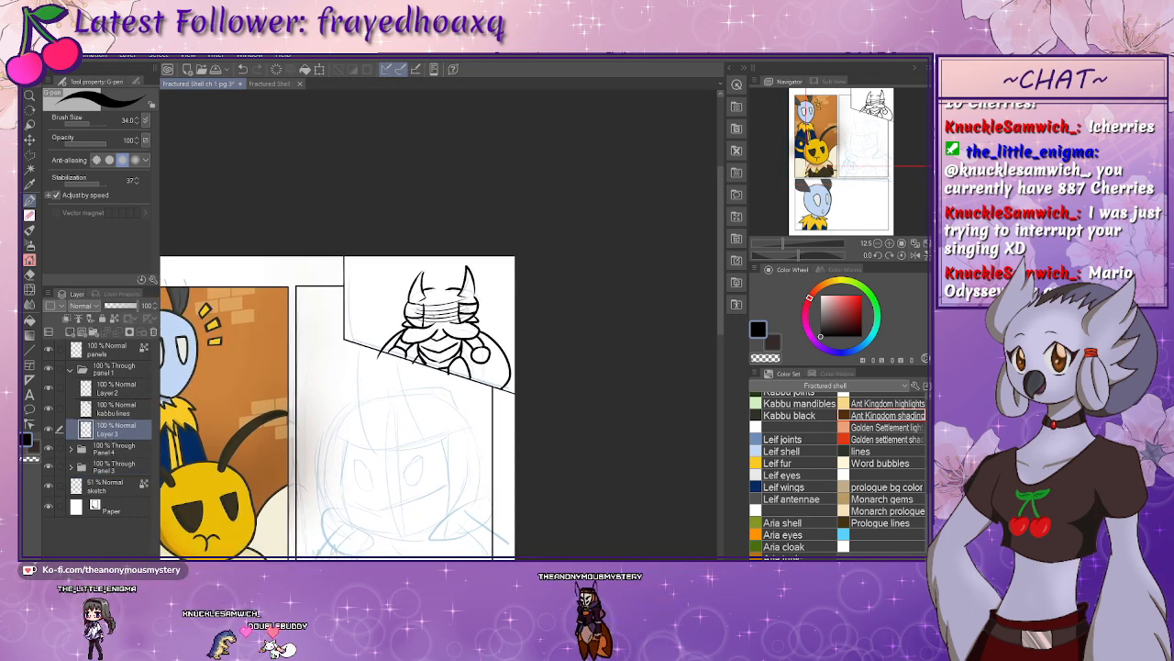
key(ctrl+plus)
key(ctrl+plus)
key(ctrl+plus)
key(ctrl+plus)
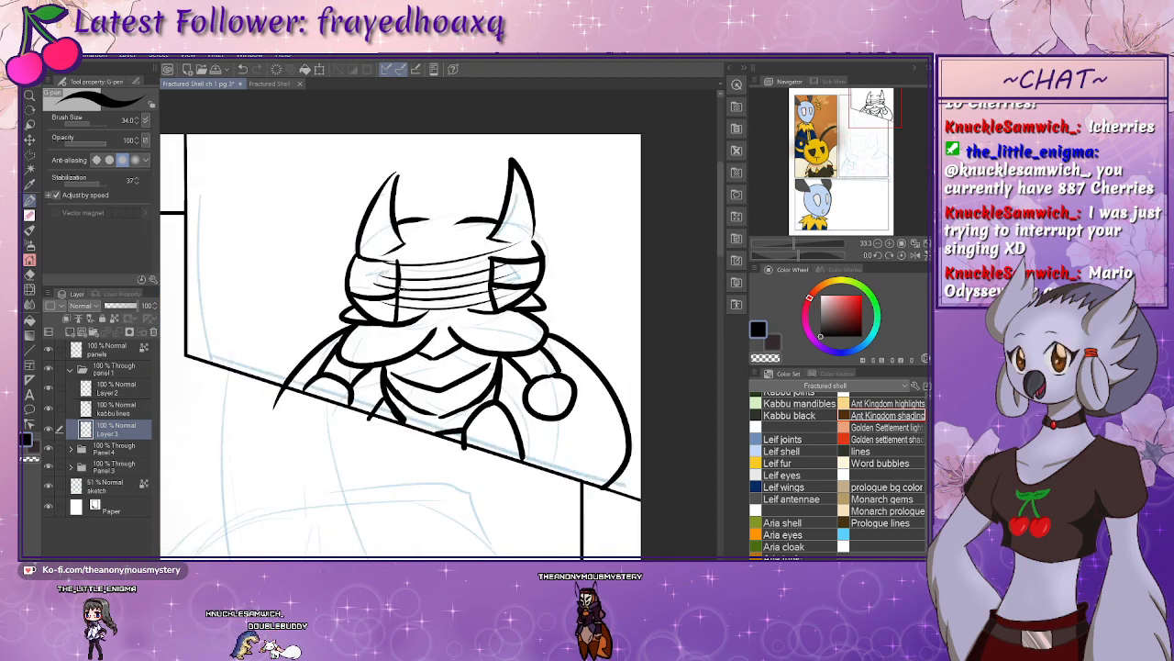
drag(458, 240, 399, 351)
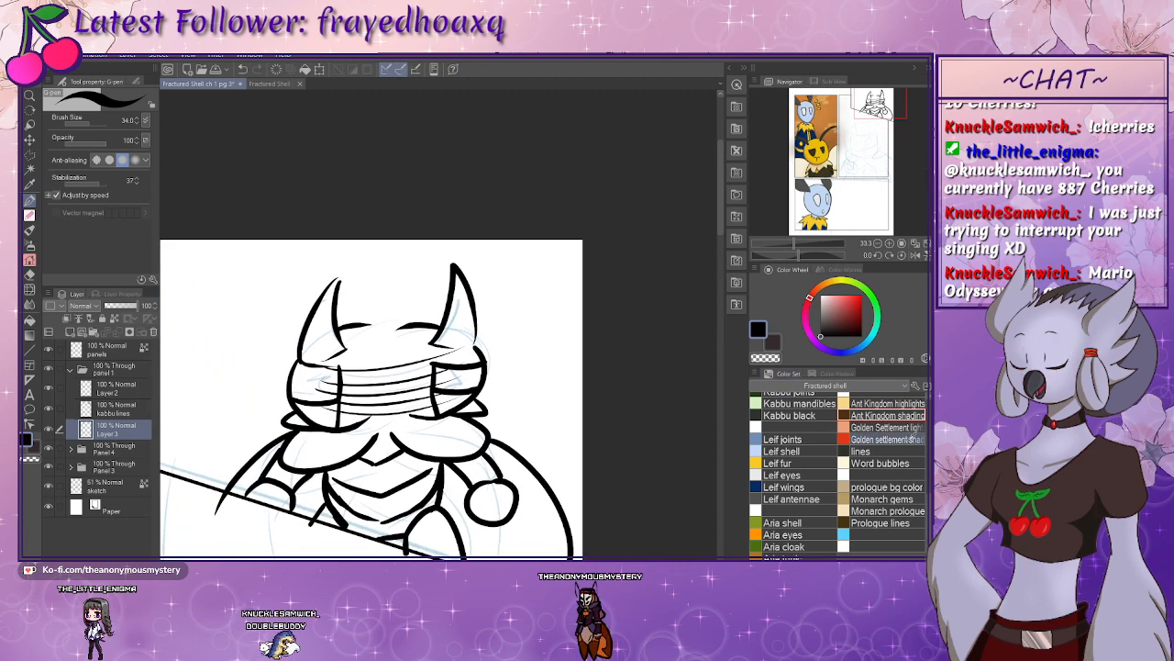
scroll(789, 477, up, 4)
click(788, 490)
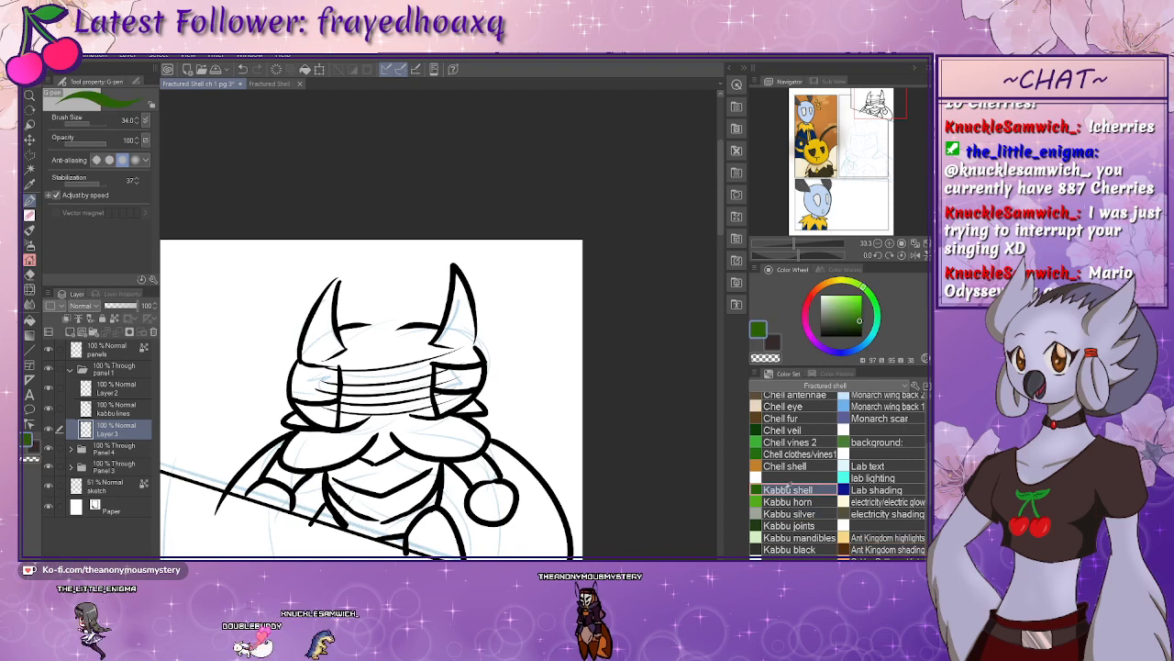
- Paint a green border with the G-pen just inside the edges of the head between the horns and the side pieces
key(ctrl+plus)
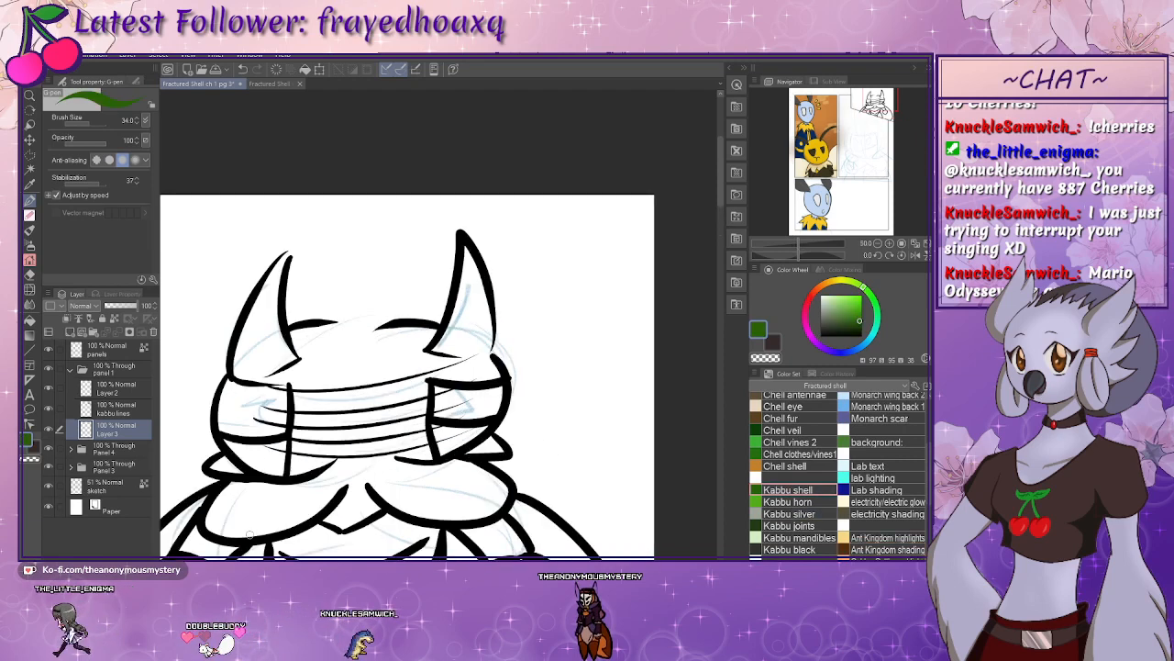
drag(292, 305, 260, 291)
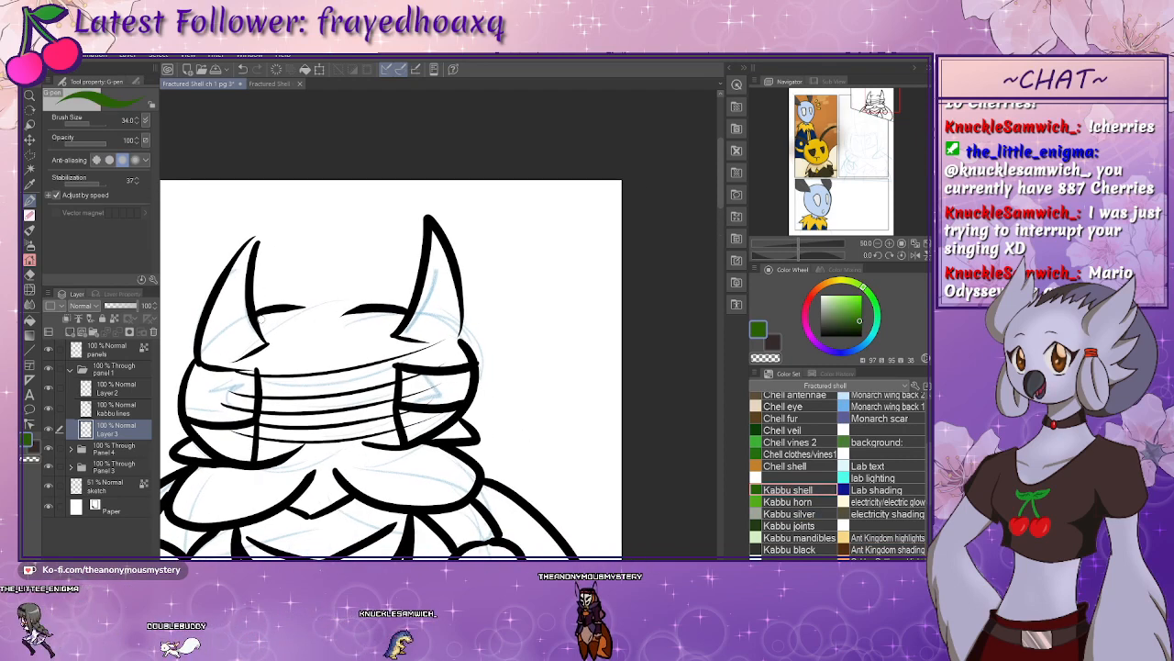
drag(320, 314, 349, 312)
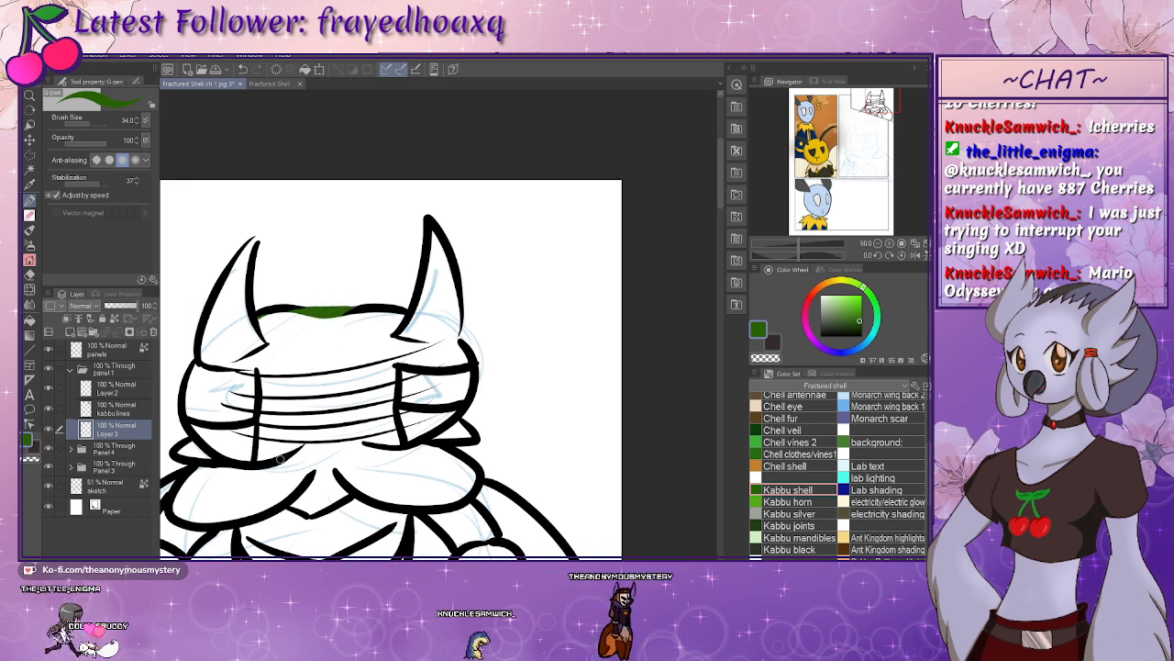
drag(298, 451, 354, 442)
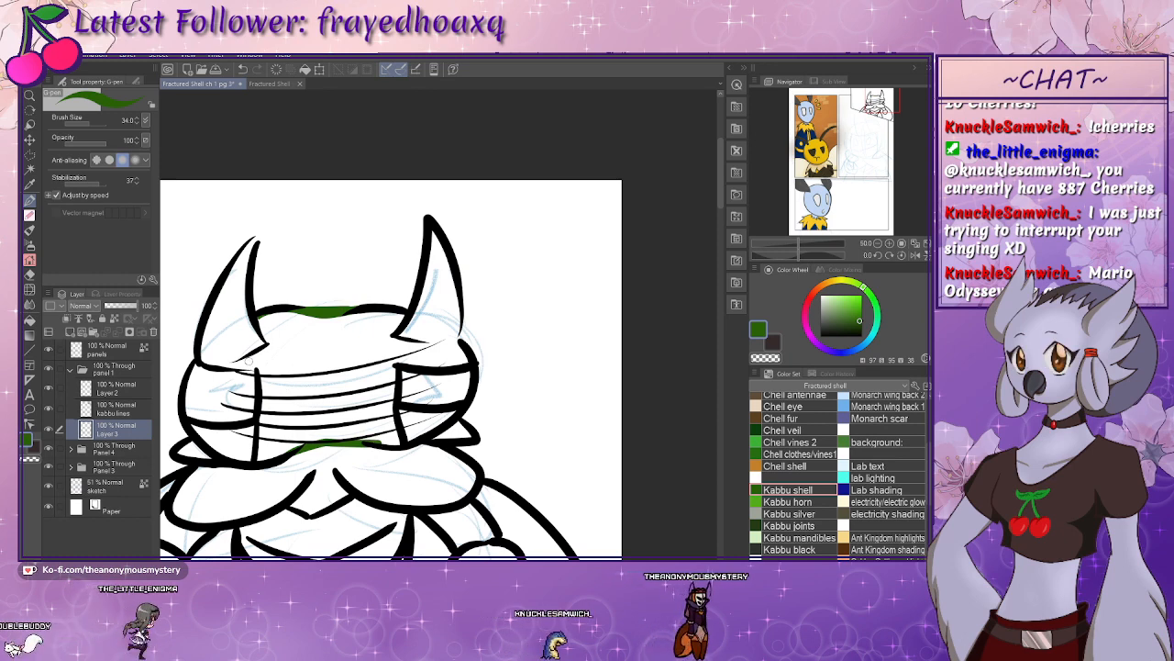
drag(226, 366, 273, 346)
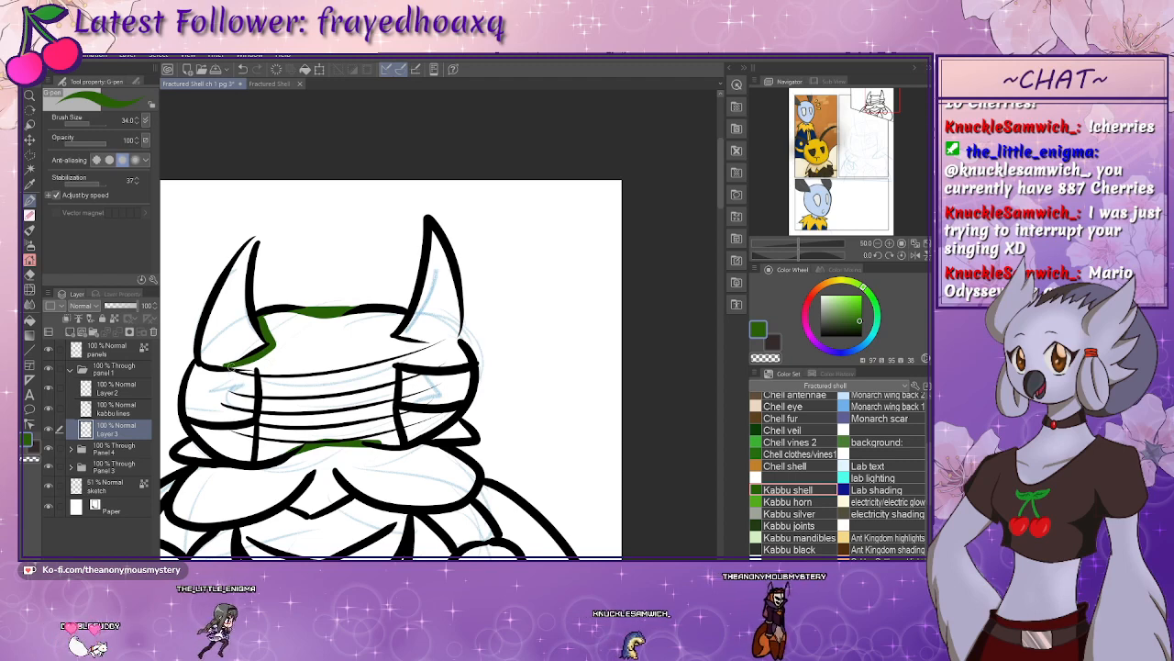
mouse_move(244, 366)
mouse_down()
mouse_move(264, 400)
mouse_move(262, 455)
mouse_move(301, 448)
mouse_up()
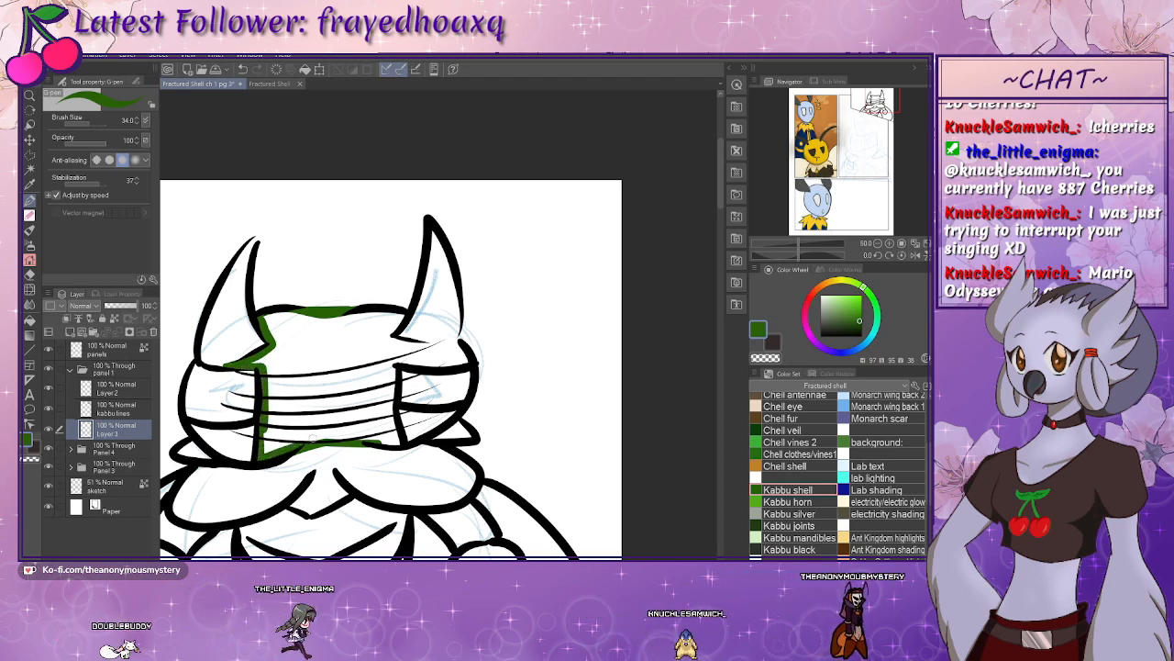
drag(396, 365, 387, 442)
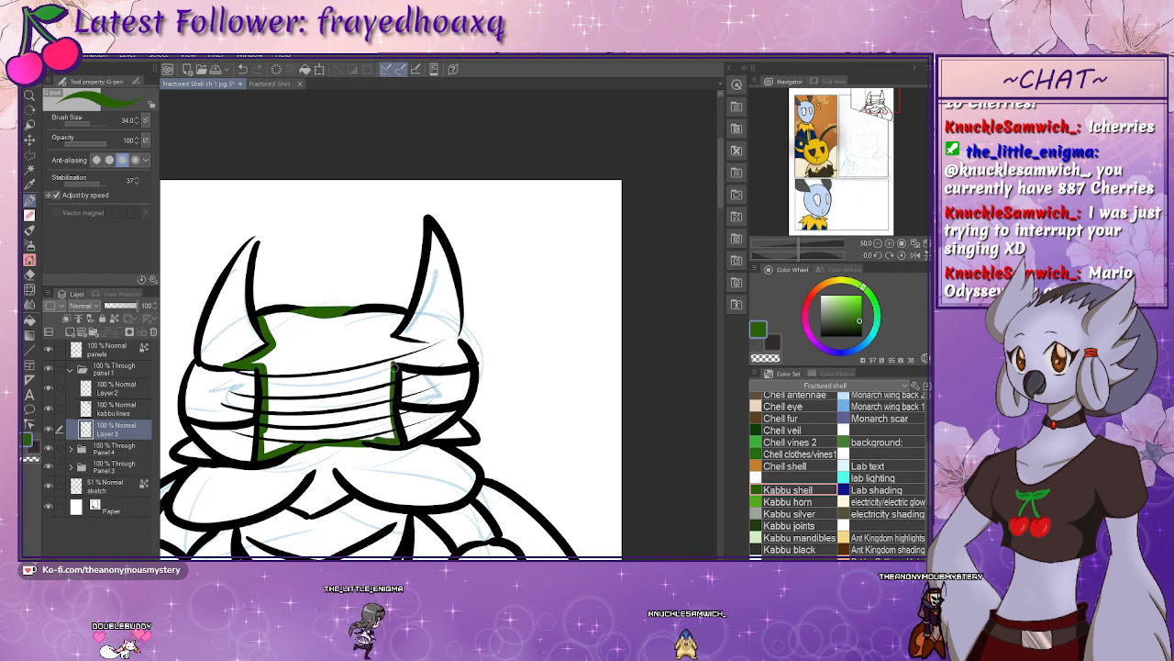
drag(396, 363, 467, 358)
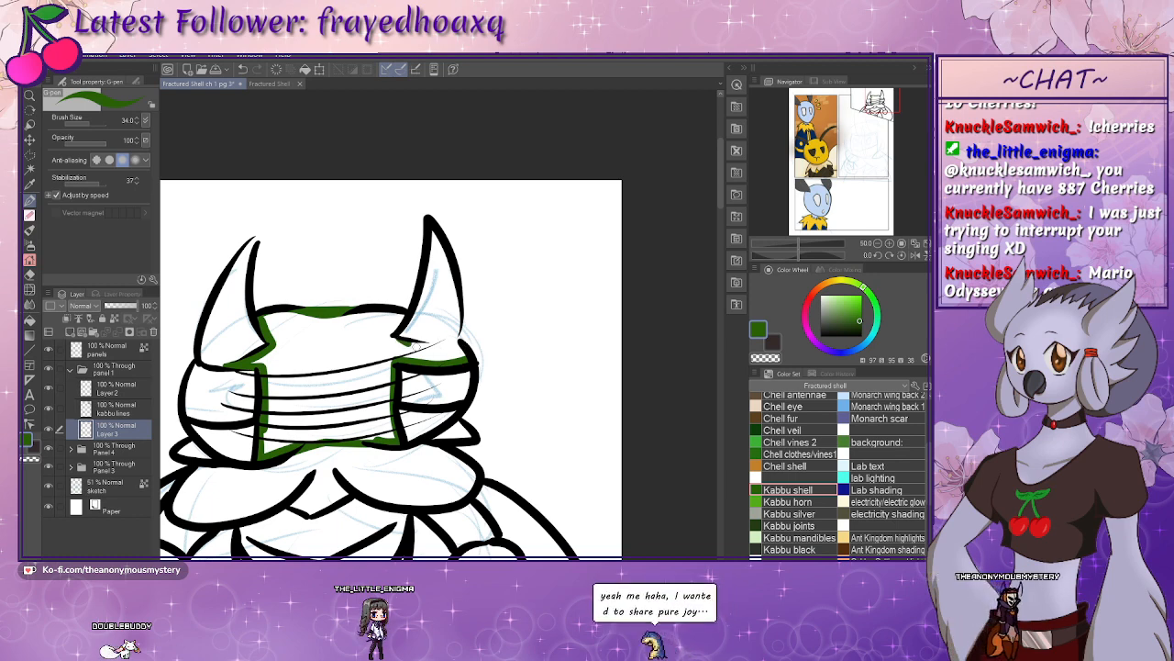
drag(398, 338, 455, 353)
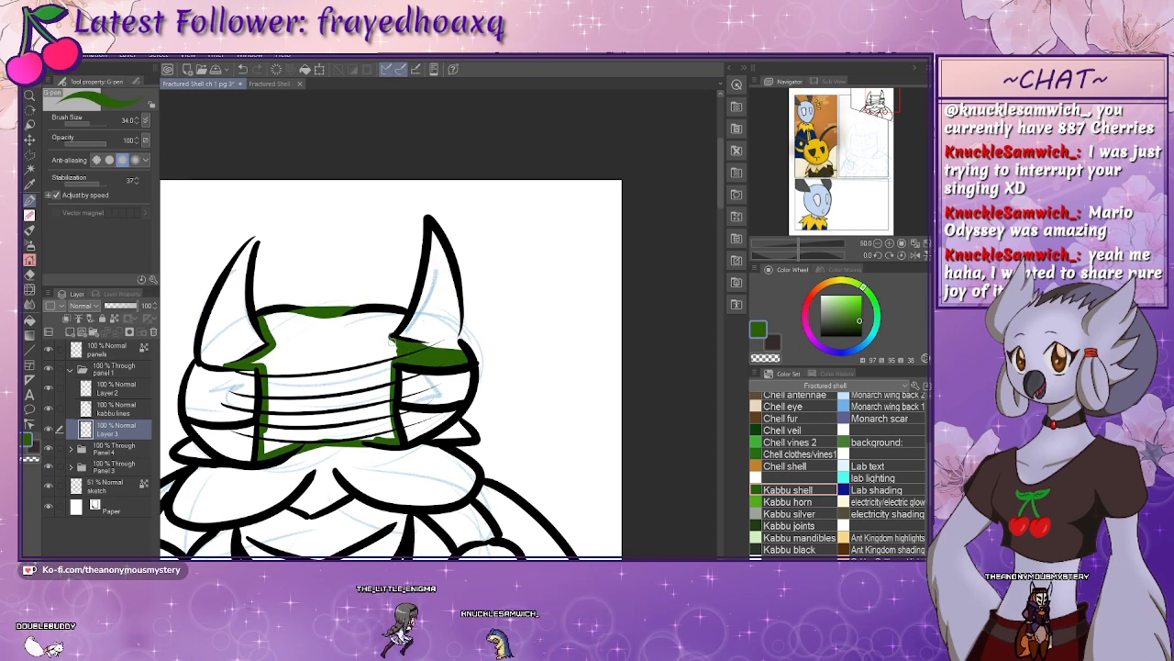
mouse_move(393, 363)
mouse_down()
mouse_move(386, 325)
mouse_move(399, 314)
mouse_move(346, 323)
mouse_up()
- Enlarge the brush to 70 and fill the rest of the head and the arm piece by the slanted panel border green
key(bracketright)
key(bracketright)
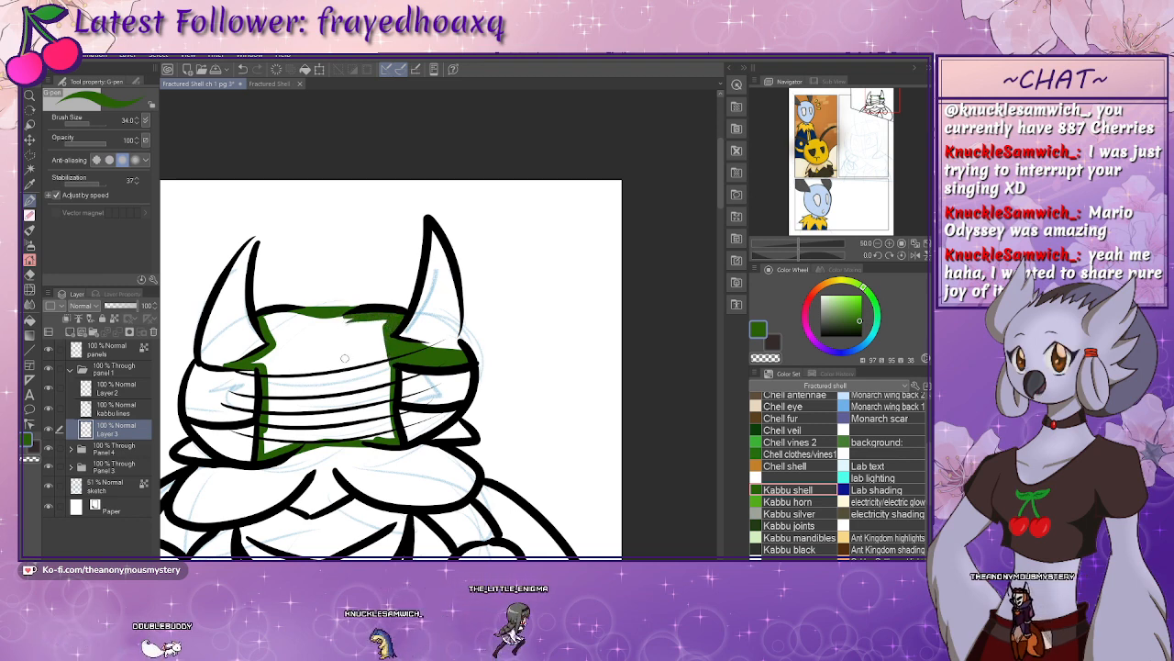
key(bracketright)
key(bracketright)
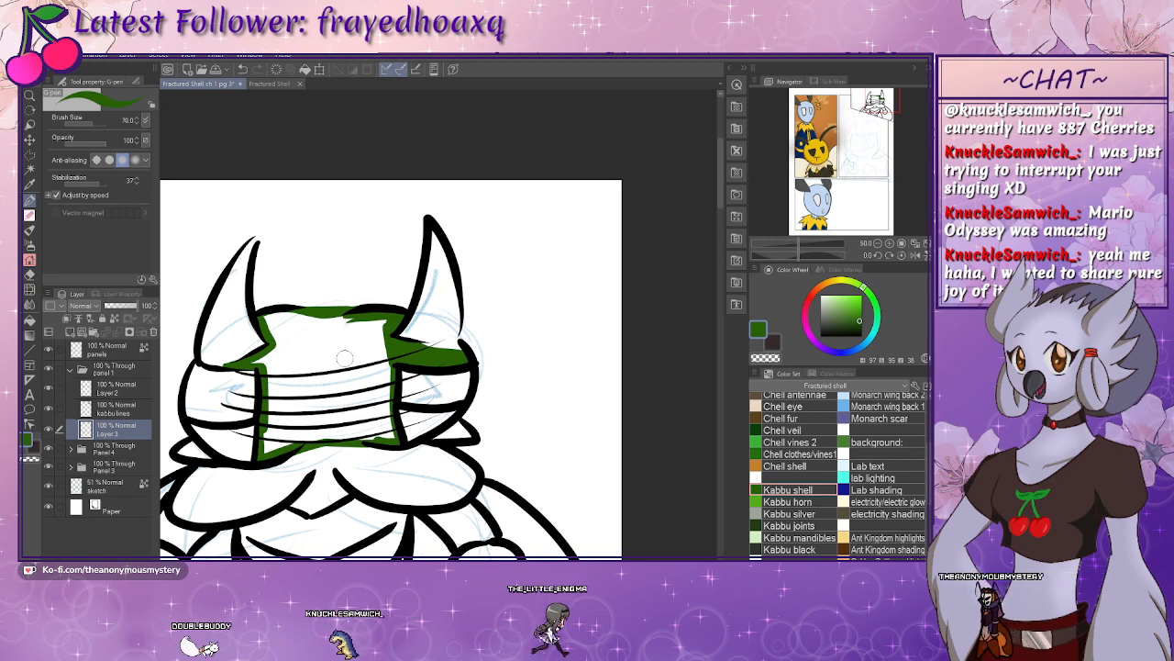
drag(280, 317, 372, 323)
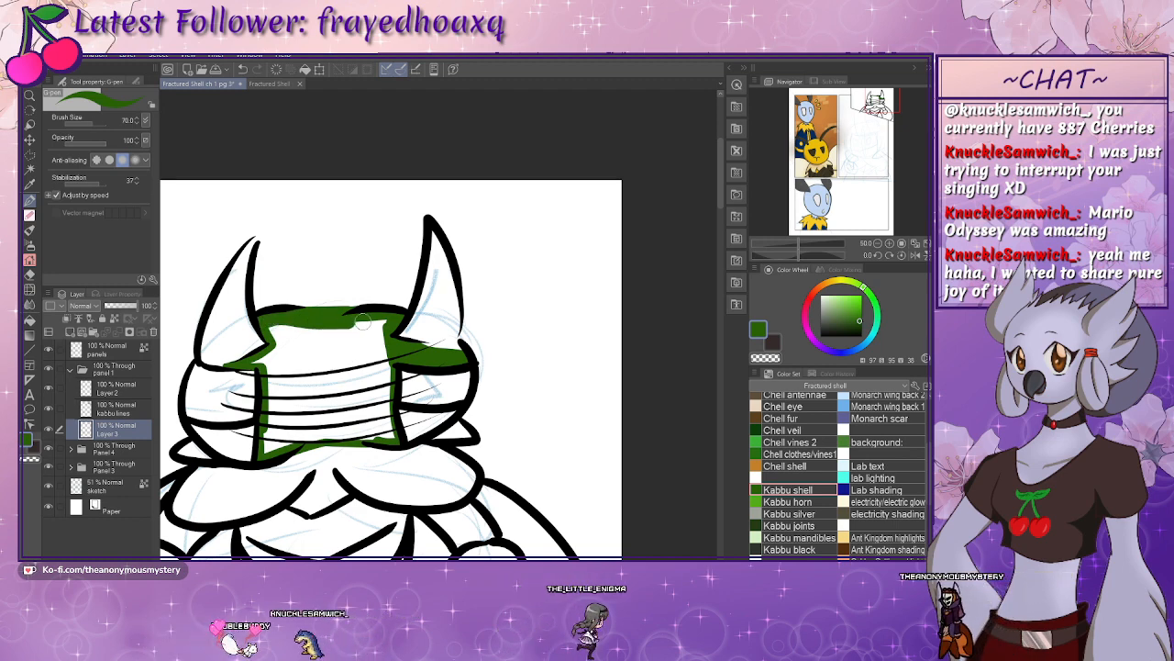
mouse_move(385, 374)
mouse_down()
mouse_move(353, 399)
mouse_move(267, 405)
mouse_move(268, 367)
mouse_move(256, 361)
mouse_move(279, 344)
mouse_move(272, 325)
mouse_move(358, 334)
mouse_up()
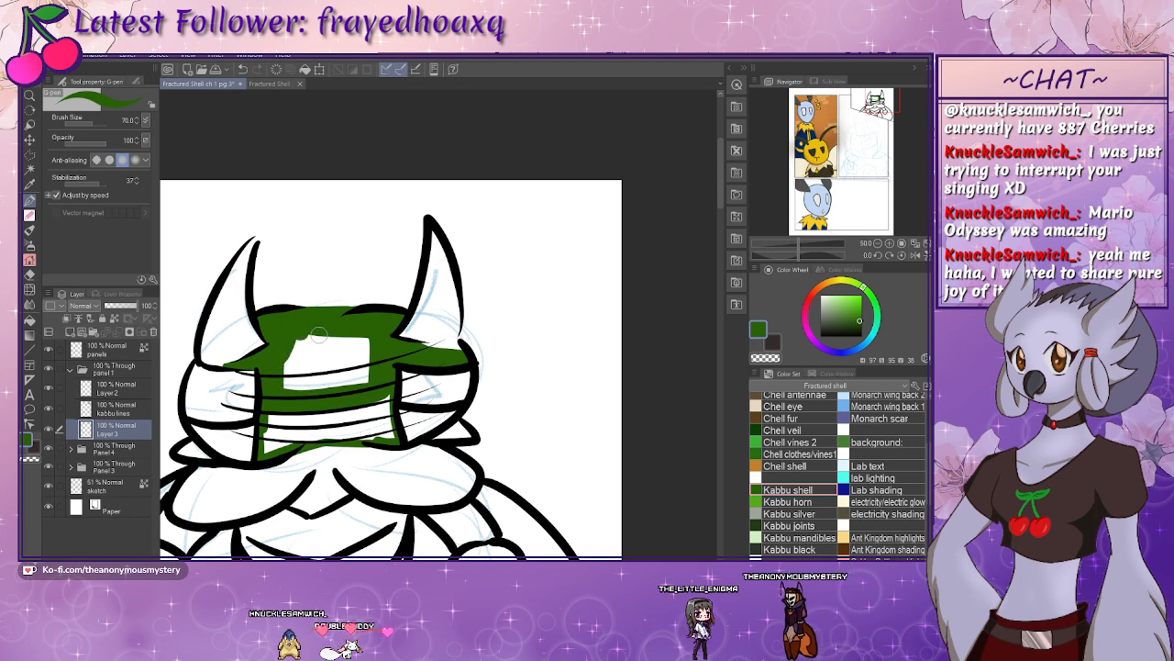
drag(353, 381, 316, 385)
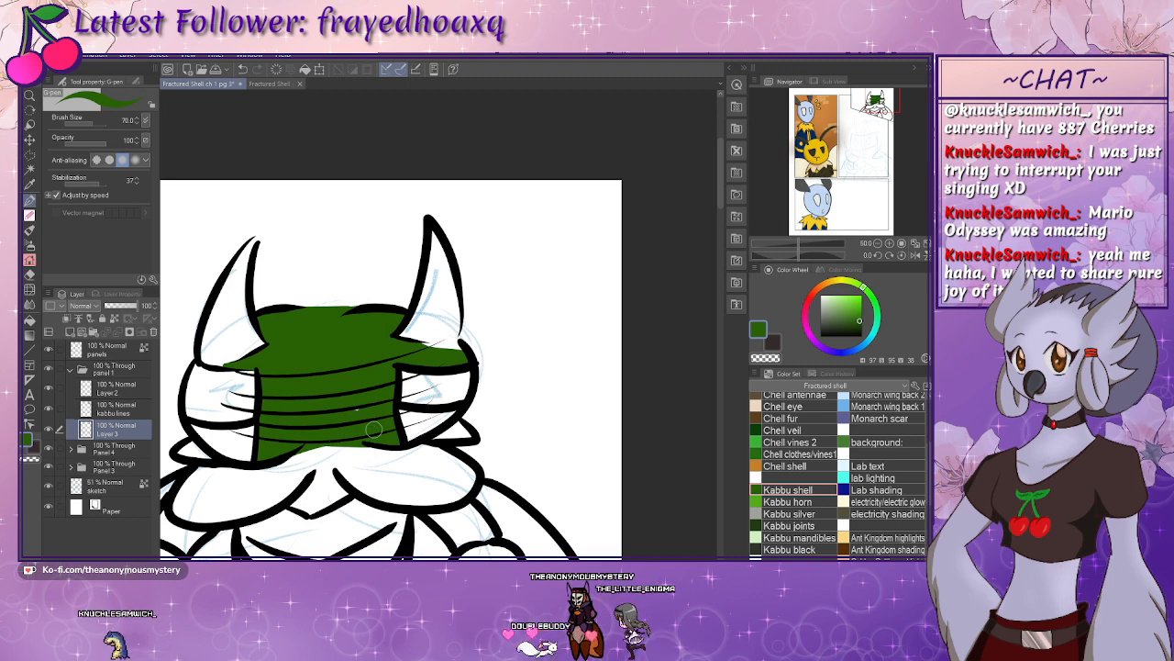
drag(362, 419, 416, 296)
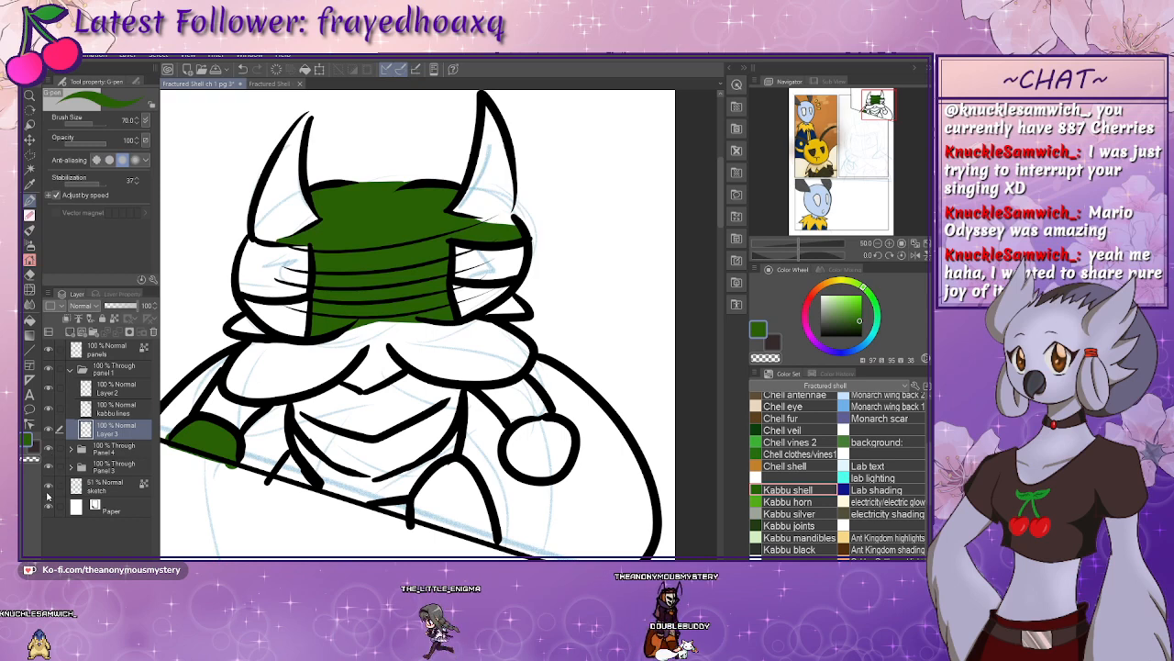
- Hide the sketch layer and fill both arms, the round hand and the legs with the Kabbu shell green
click(48, 487)
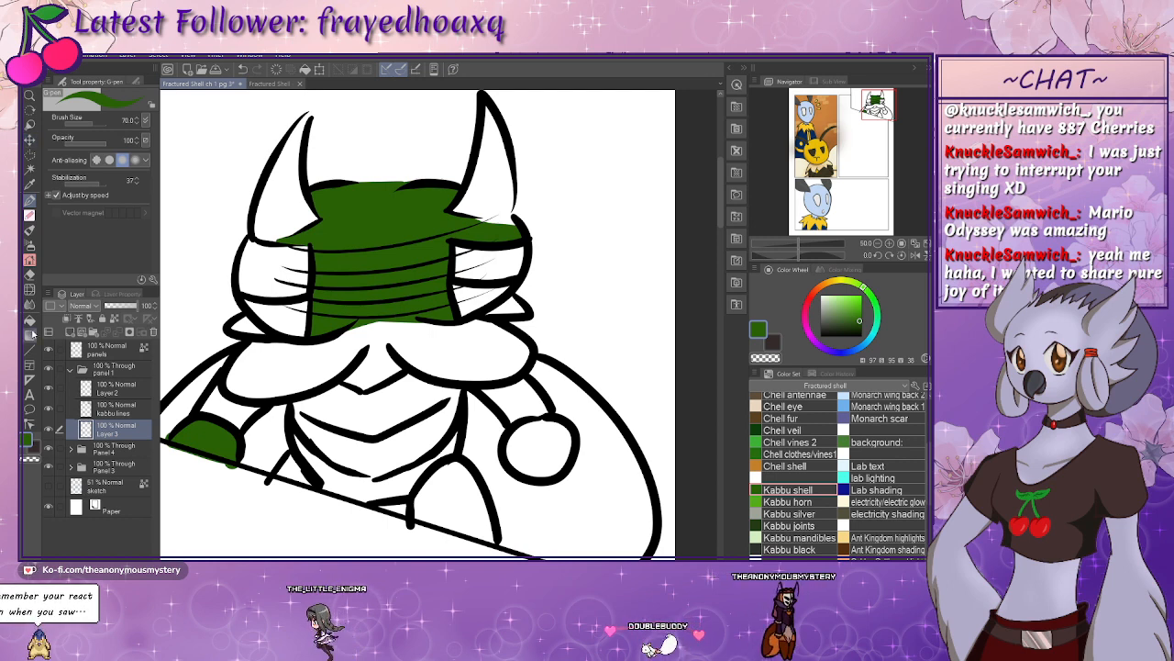
click(30, 139)
click(540, 433)
click(519, 402)
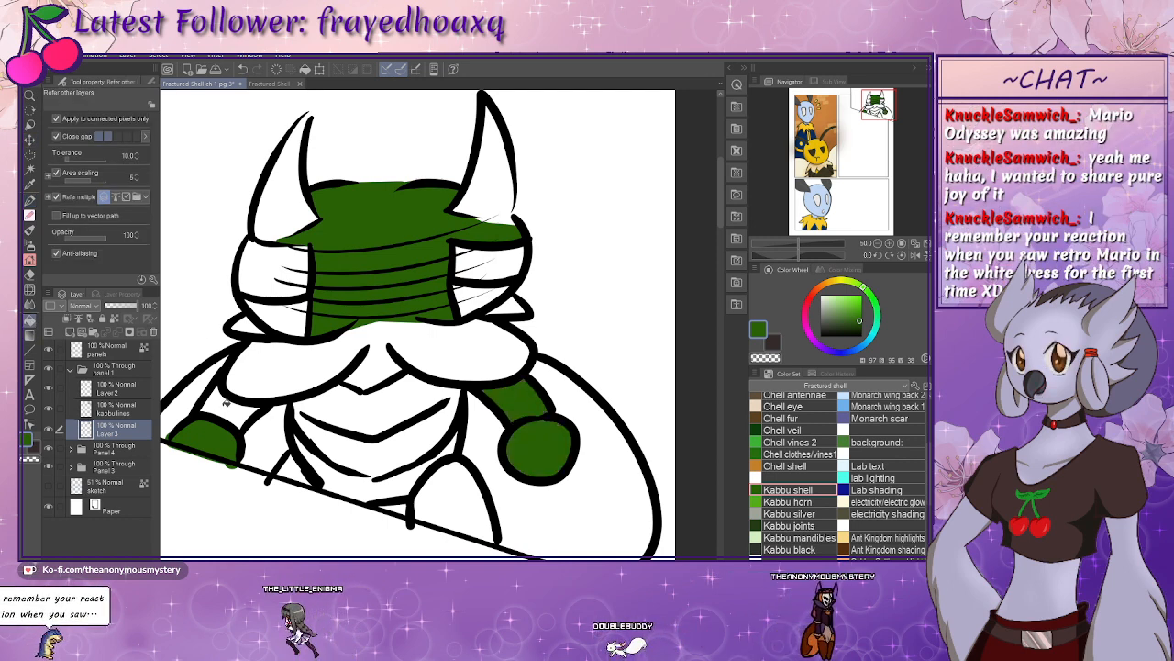
click(443, 500)
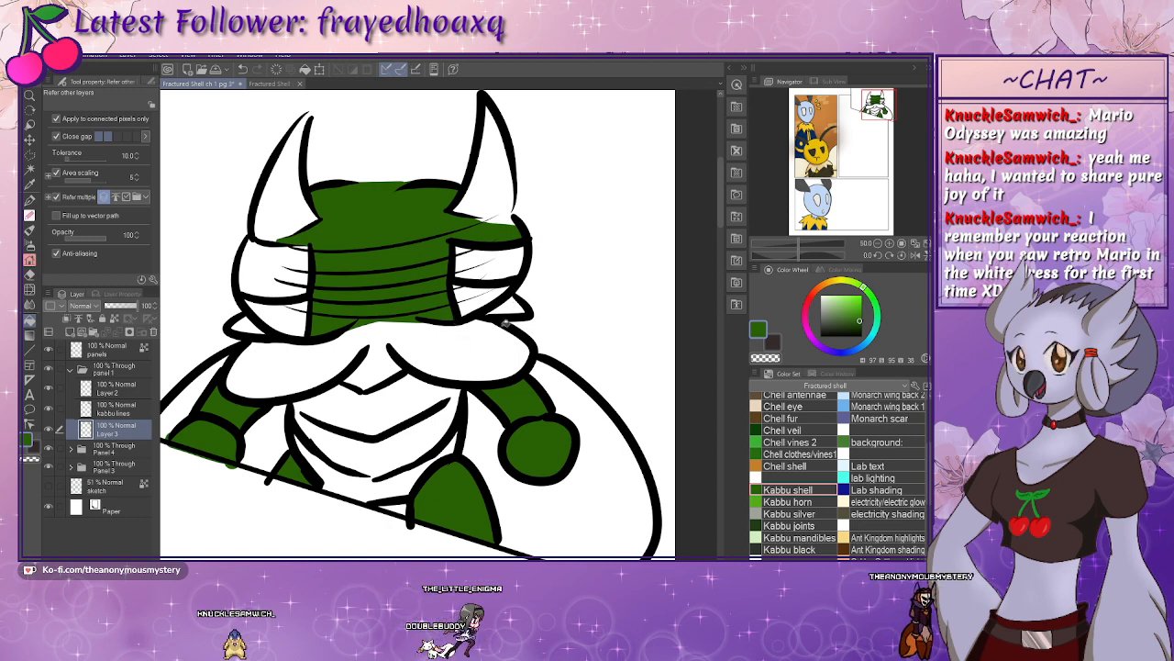
- Check the reference comic page in the Sub View and fill the large shell behind the body on both sides with the dark shell green
click(787, 502)
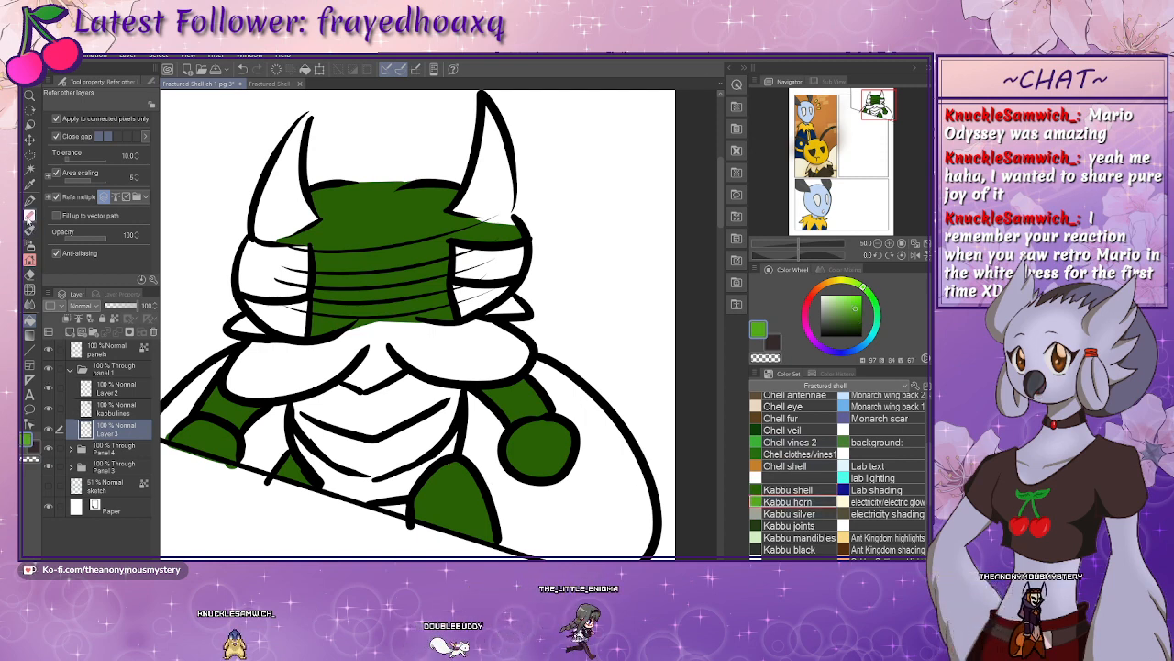
alt+click(204, 428)
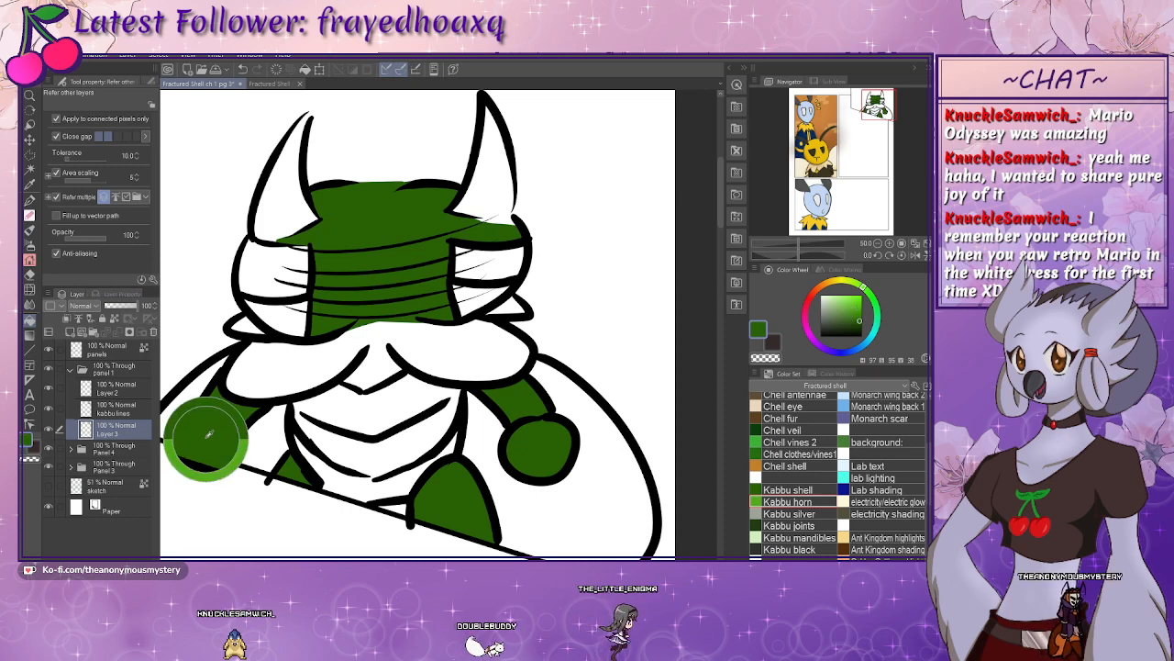
click(823, 83)
mouse_move(831, 208)
mouse_down()
mouse_move(847, 98)
mouse_move(810, 201)
mouse_up()
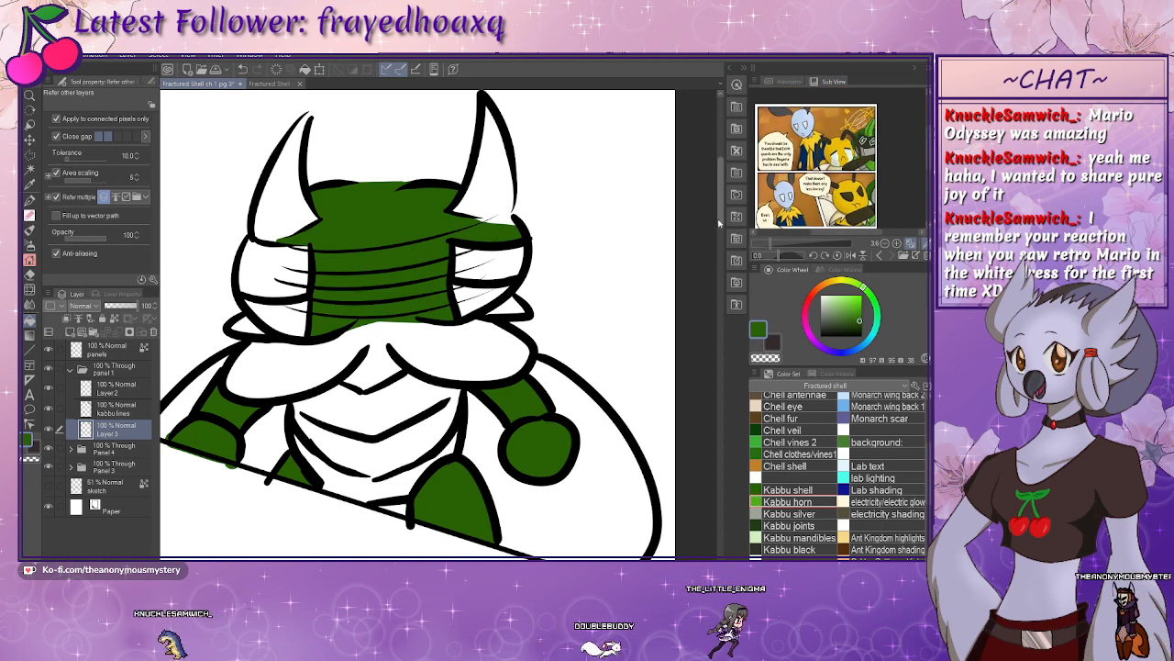
click(191, 396)
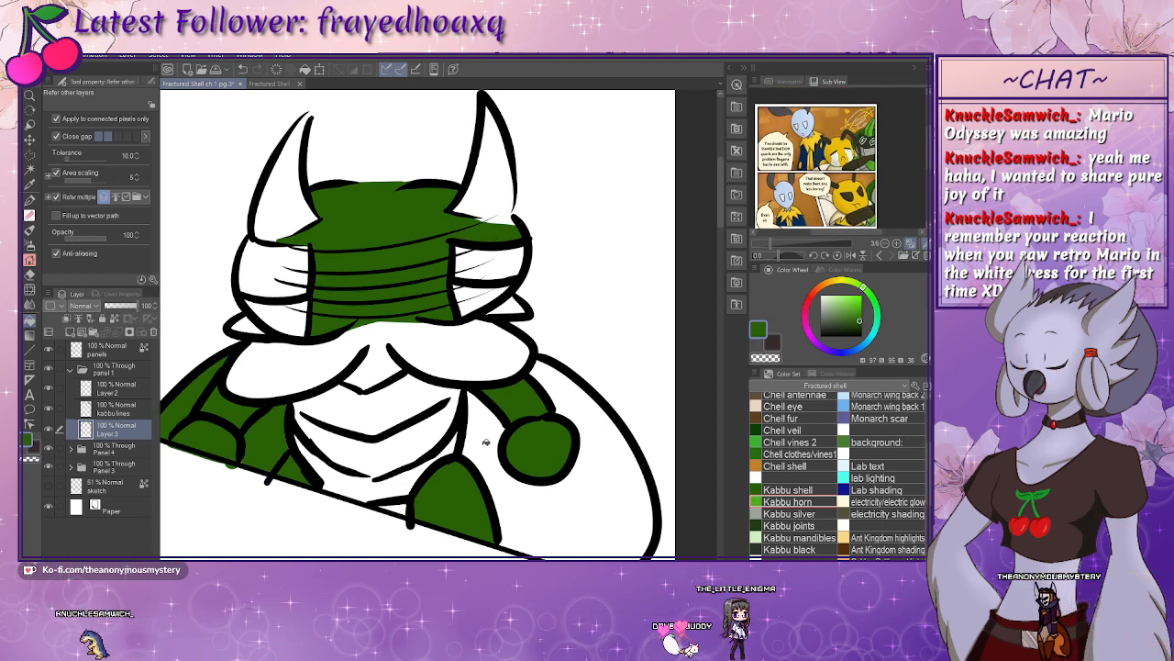
click(474, 409)
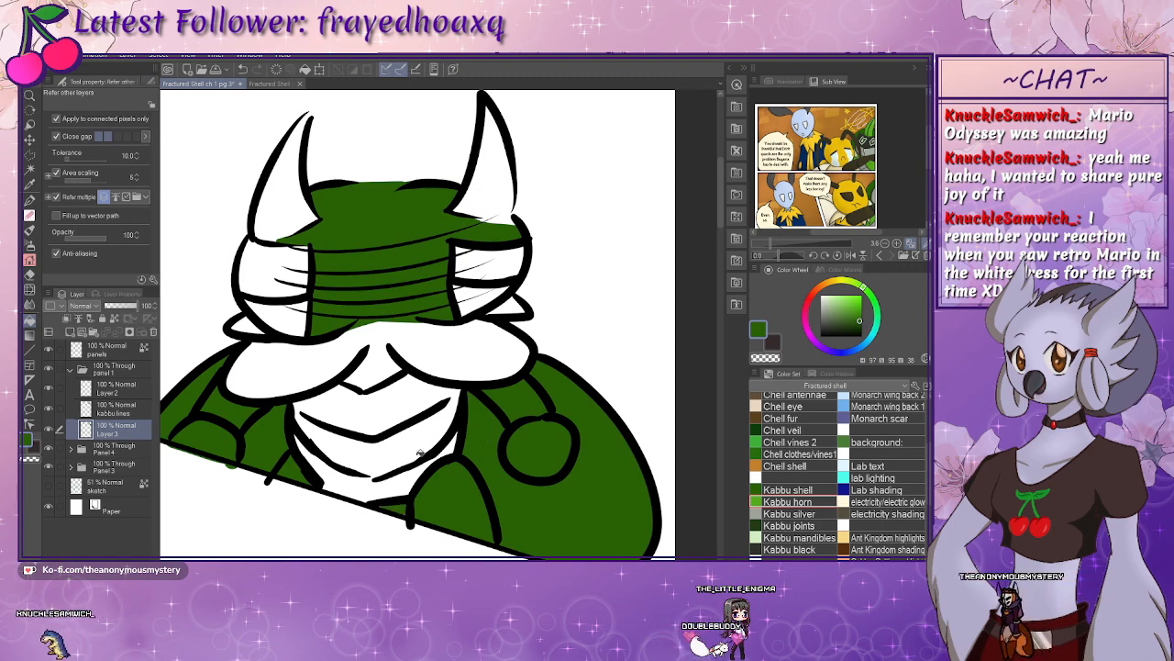
- Choose the Kabbu horn green and paint both horns with the G-pen at brush size 70
drag(444, 419, 439, 440)
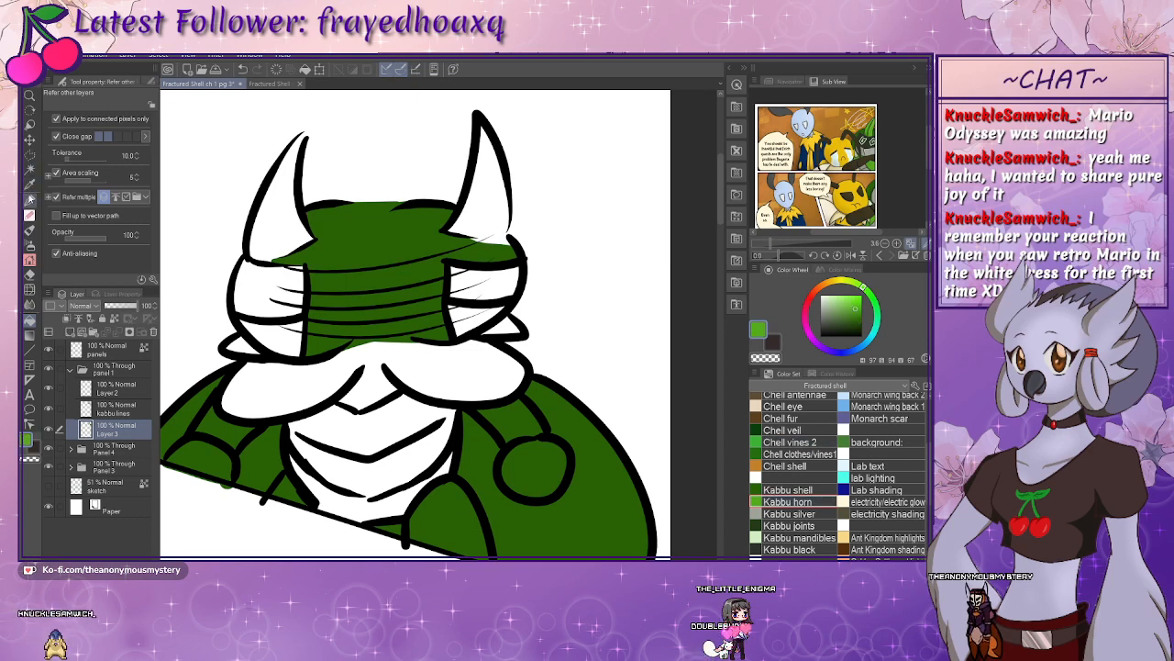
click(30, 199)
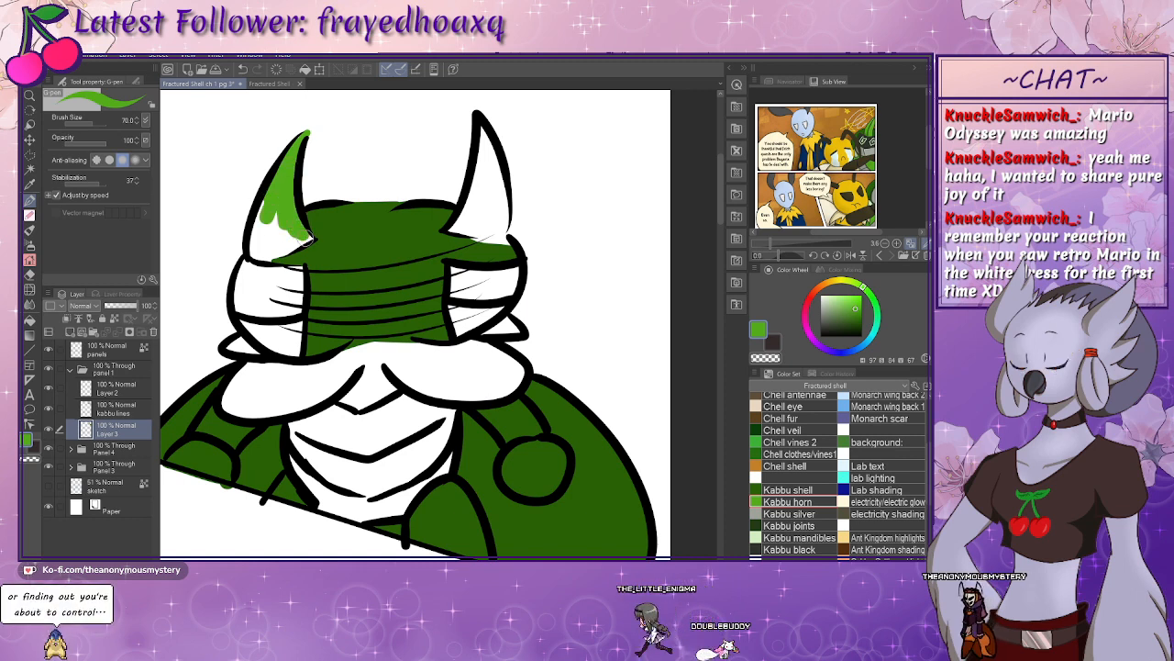
mouse_move(298, 244)
mouse_down()
mouse_move(257, 246)
mouse_move(265, 209)
mouse_move(290, 237)
mouse_up()
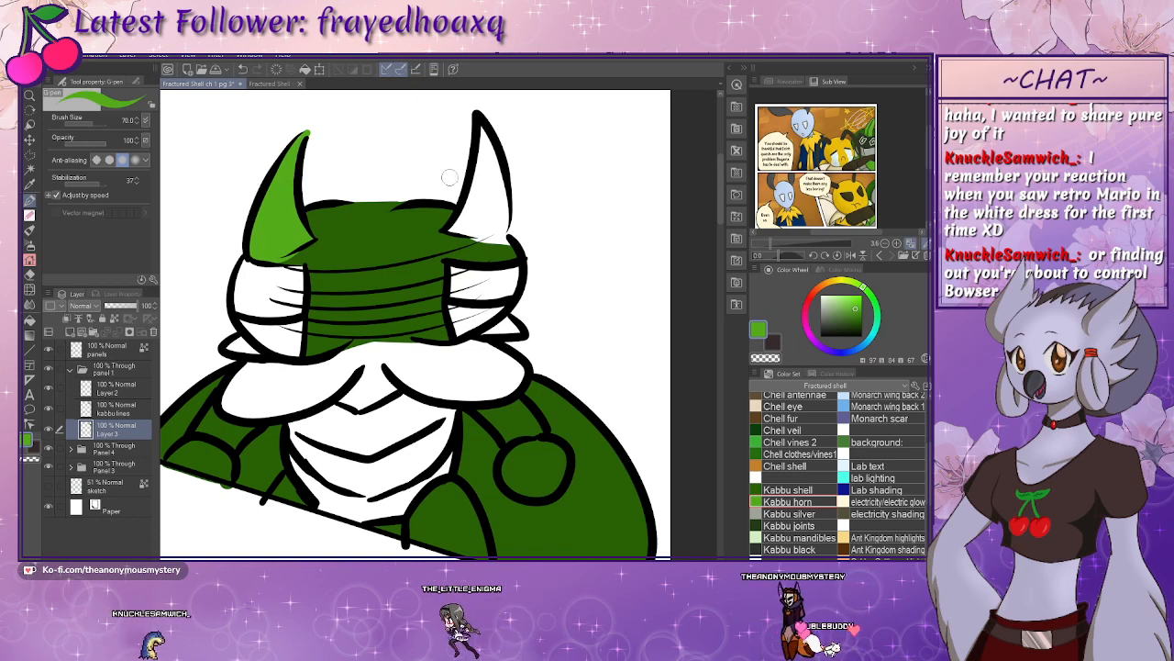
mouse_move(460, 227)
mouse_down()
mouse_move(455, 224)
mouse_move(506, 239)
mouse_move(480, 125)
mouse_move(472, 206)
mouse_move(456, 224)
mouse_move(488, 220)
mouse_up()
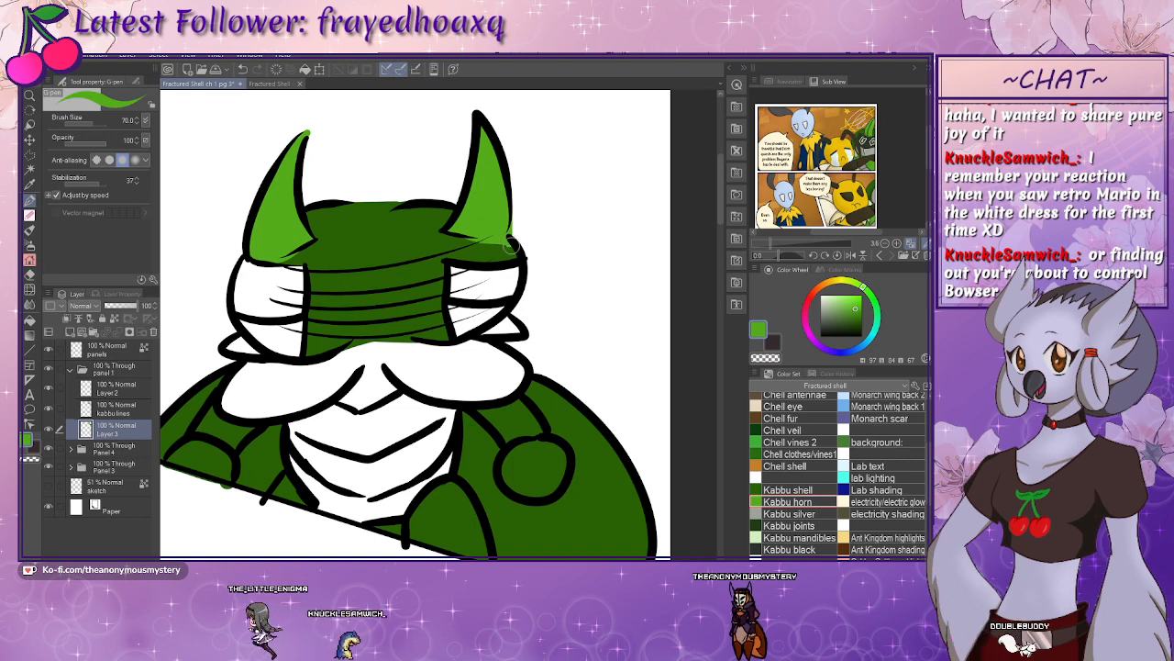
- Paint both lobes of the collar below the head in the Kabbu horn green and join them across the middle
drag(477, 333, 487, 305)
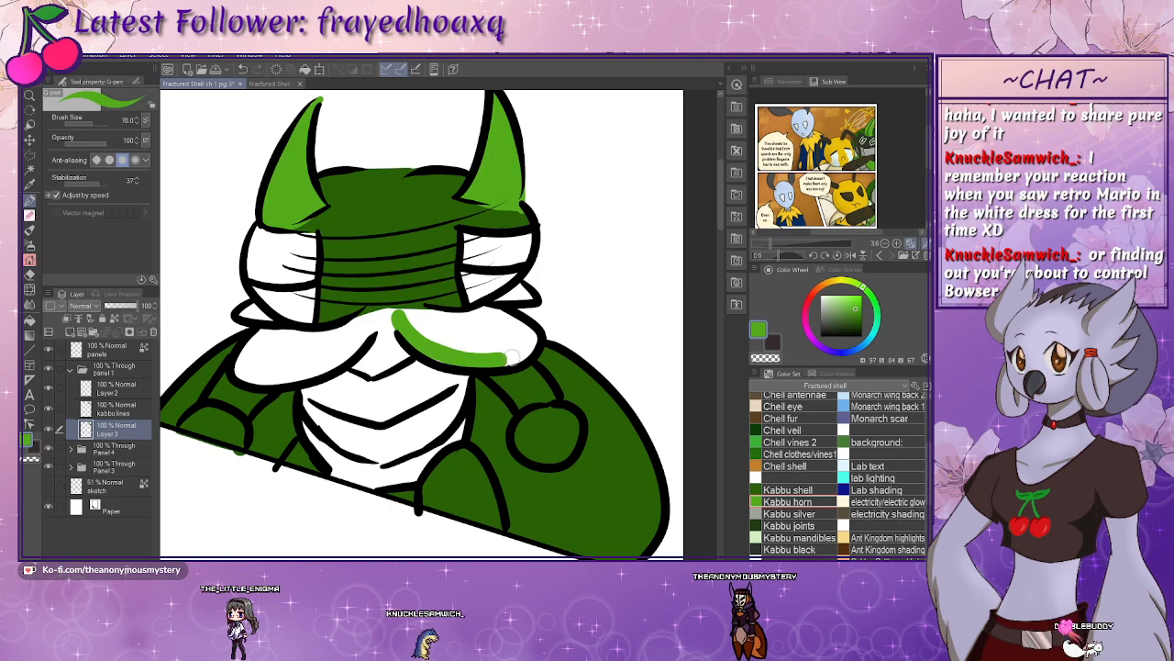
drag(532, 340, 501, 315)
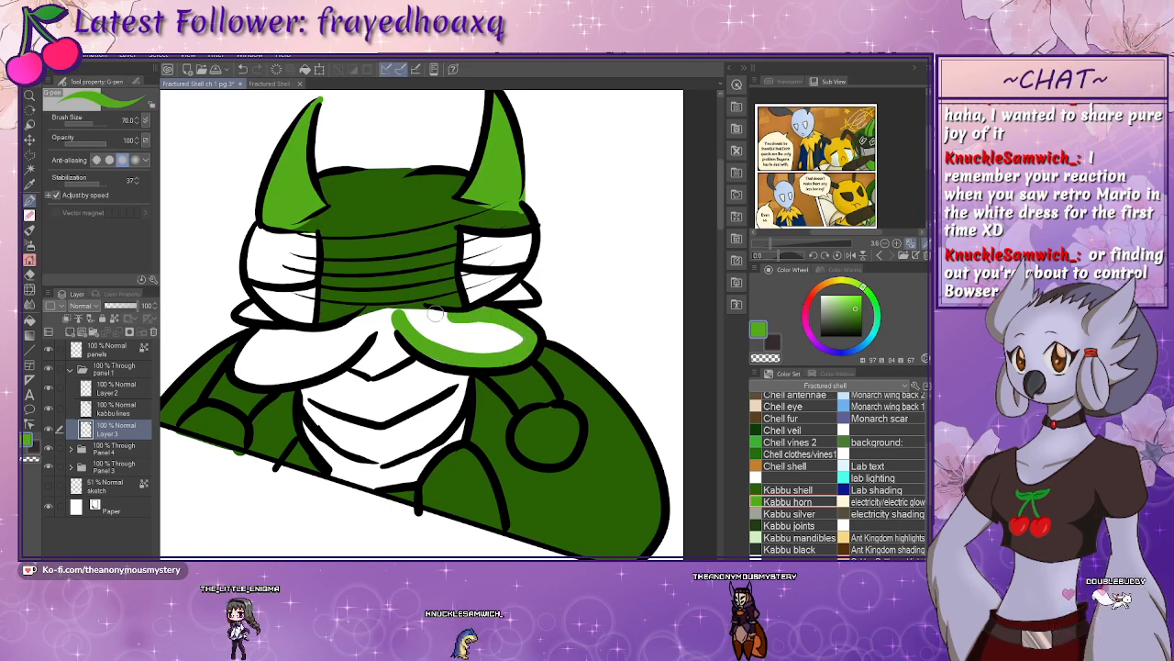
mouse_move(413, 313)
mouse_down()
mouse_move(482, 346)
mouse_move(517, 340)
mouse_move(469, 323)
mouse_move(495, 332)
mouse_move(469, 345)
mouse_up()
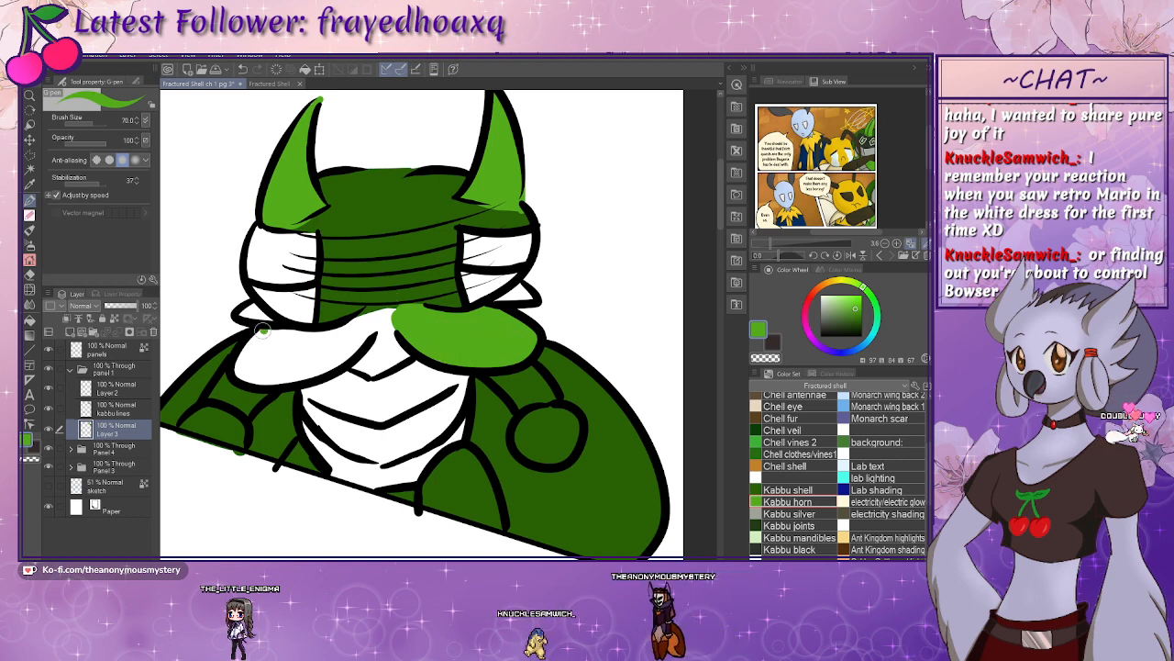
mouse_move(262, 331)
mouse_down()
mouse_move(245, 374)
mouse_move(356, 345)
mouse_up()
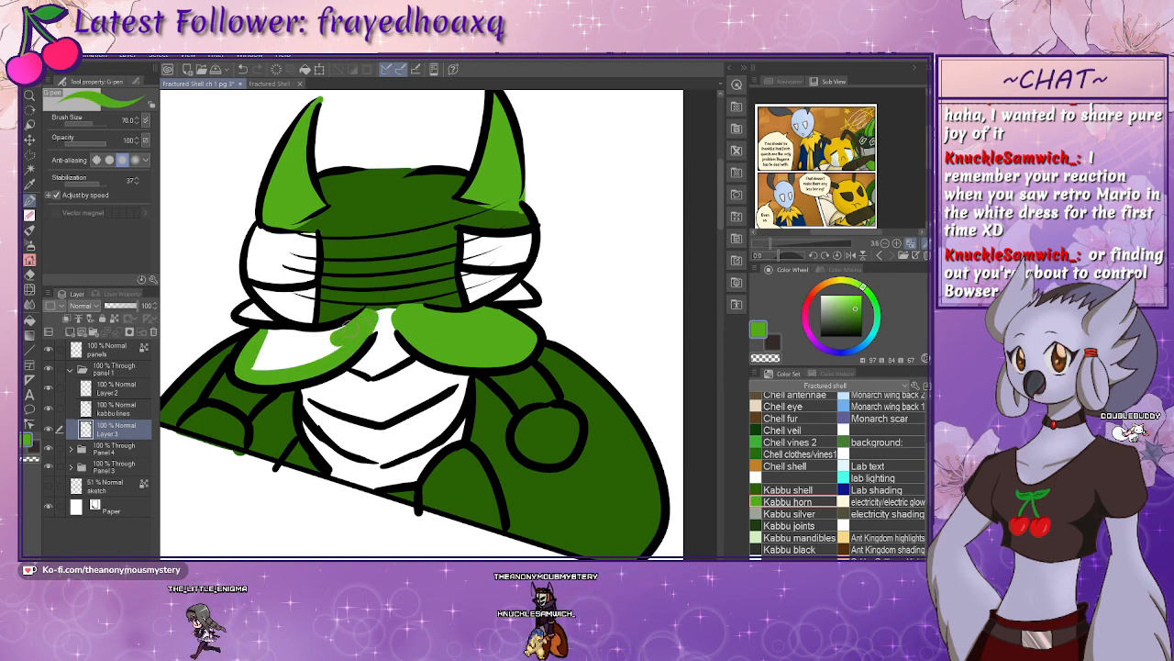
mouse_move(348, 327)
mouse_down()
mouse_move(262, 340)
mouse_move(259, 362)
mouse_move(317, 354)
mouse_up()
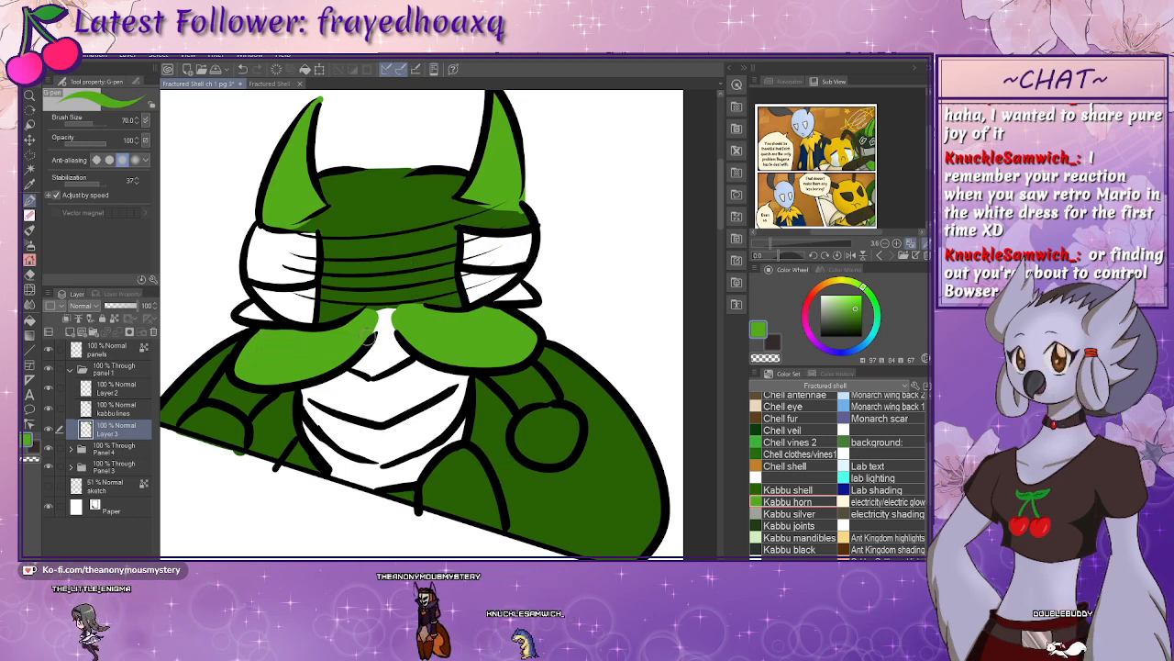
drag(373, 317, 398, 314)
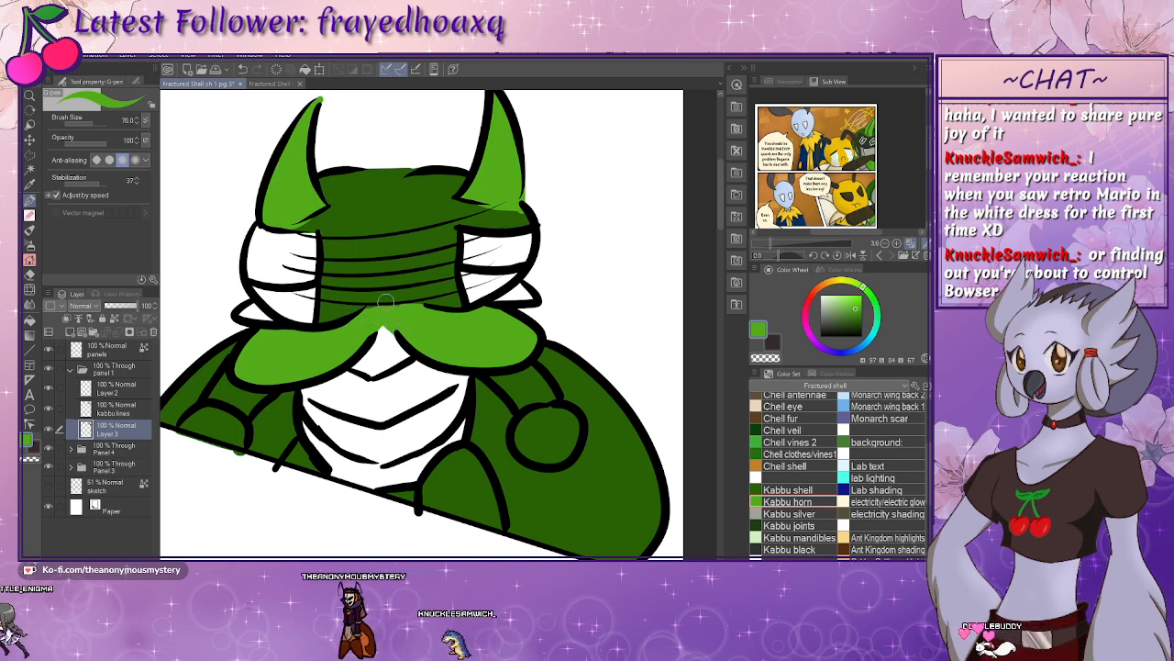
- Paint the upper part of both eyes Kabbu black and draw a white chevron pupil in each at brush size 30
alt+click(400, 275)
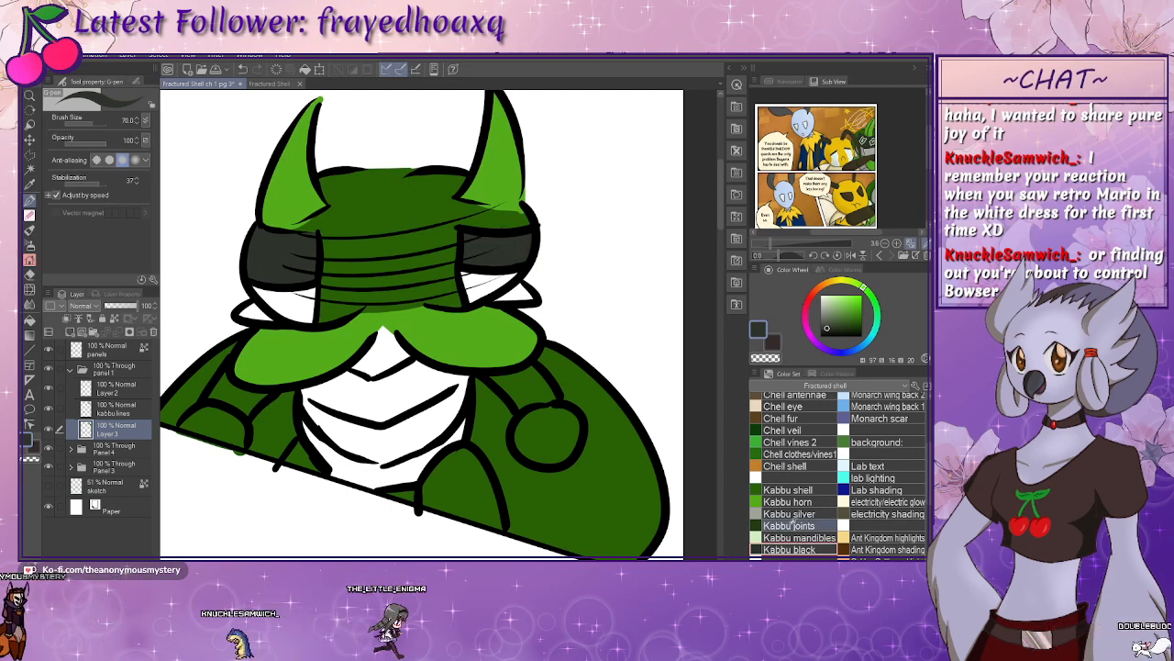
click(798, 477)
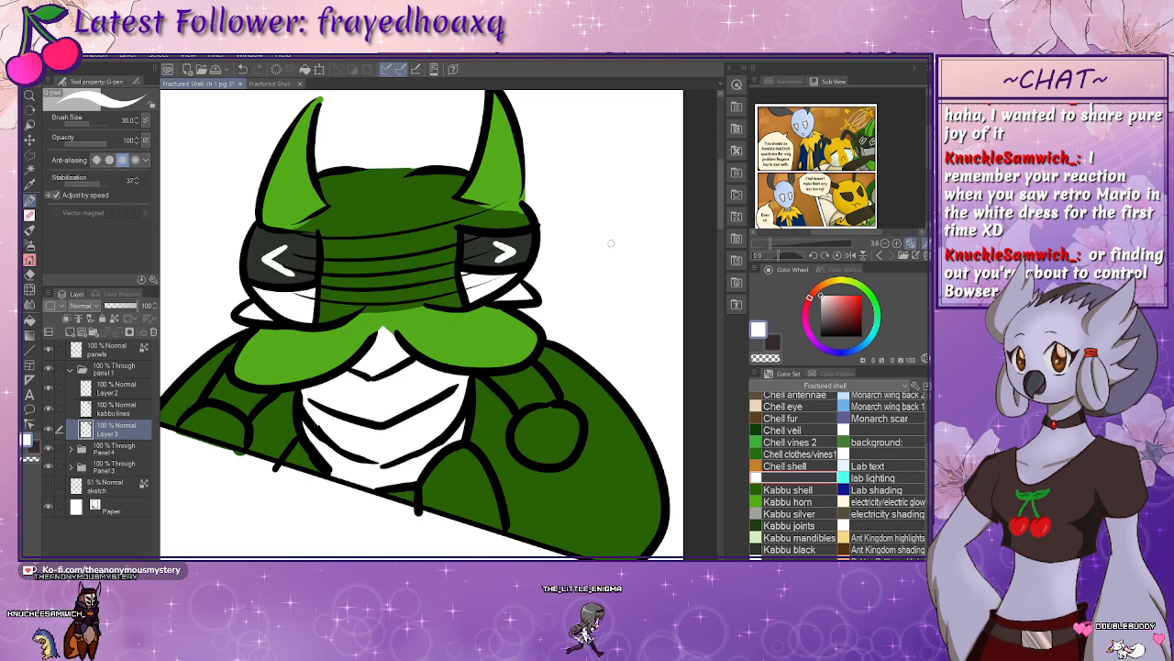
- Colour the chest, the belly plates and the lower part of both eyes with Kabbu silver
mouse_move(543, 341)
mouse_down()
mouse_move(486, 302)
mouse_move(556, 322)
mouse_up()
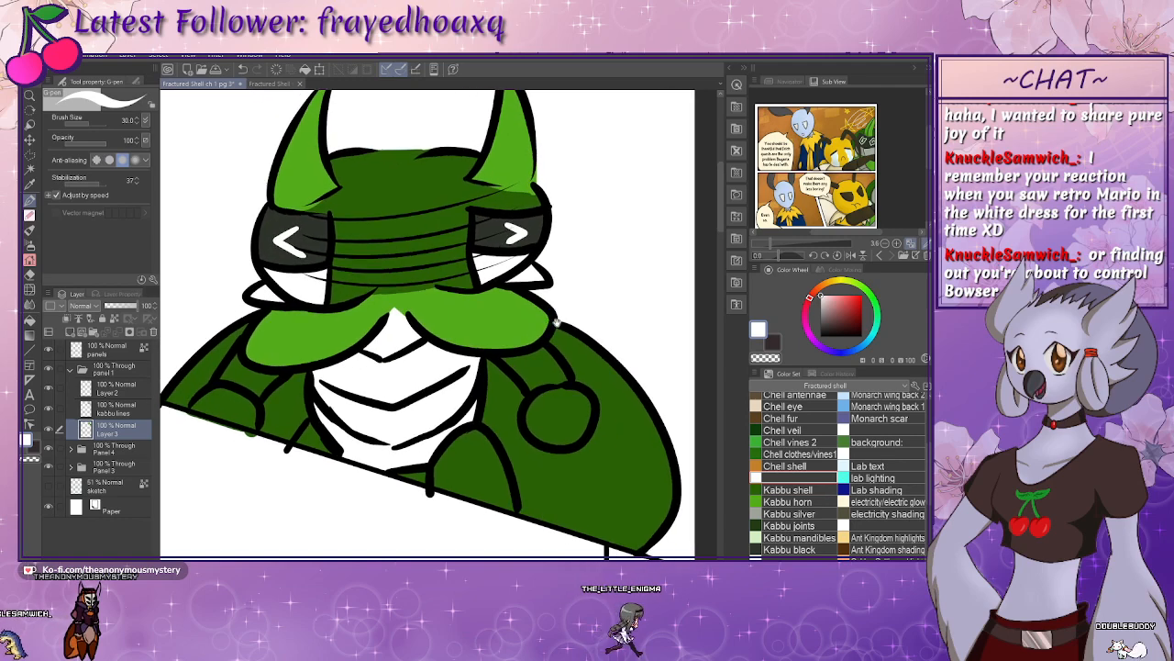
click(784, 513)
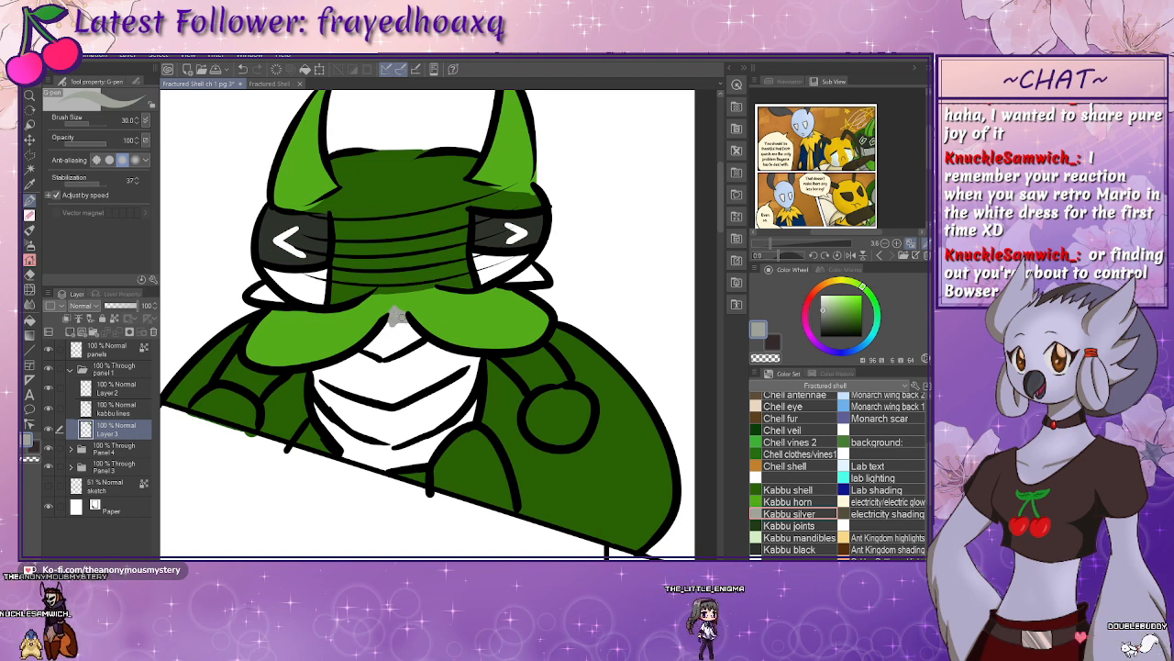
key(g)
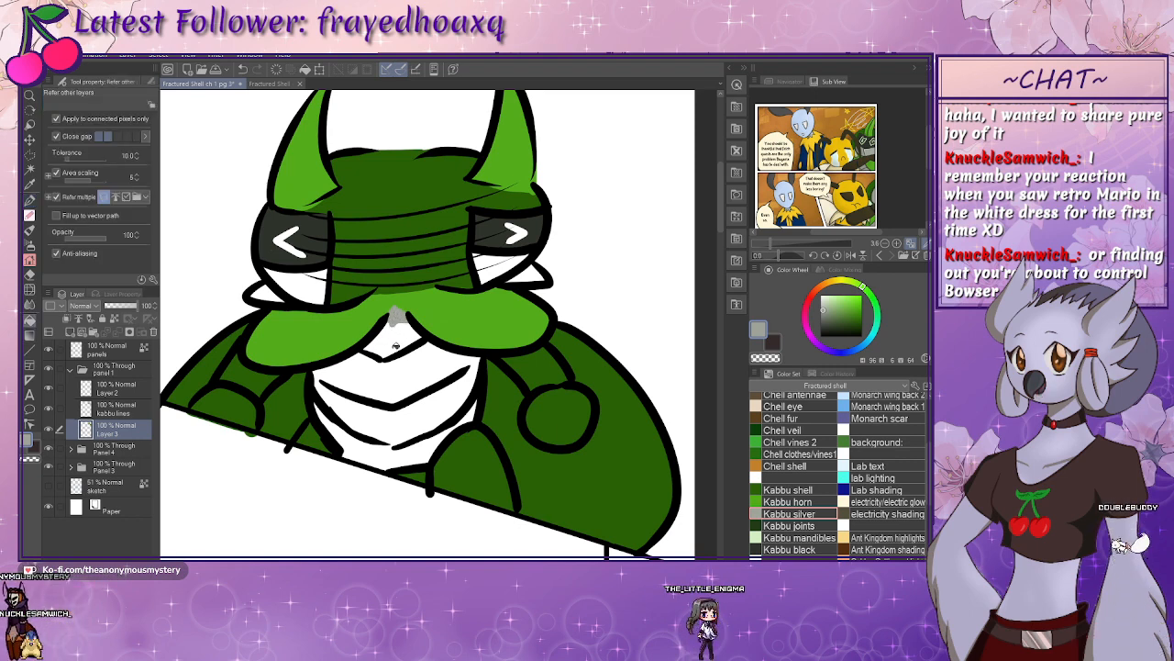
click(400, 376)
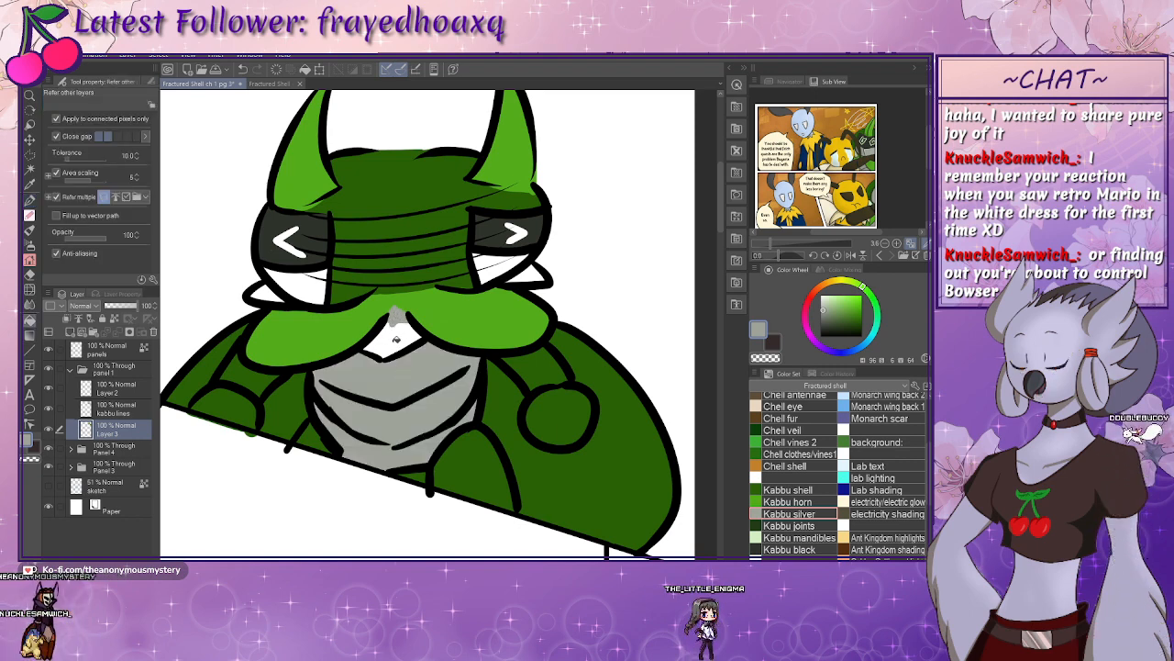
click(396, 341)
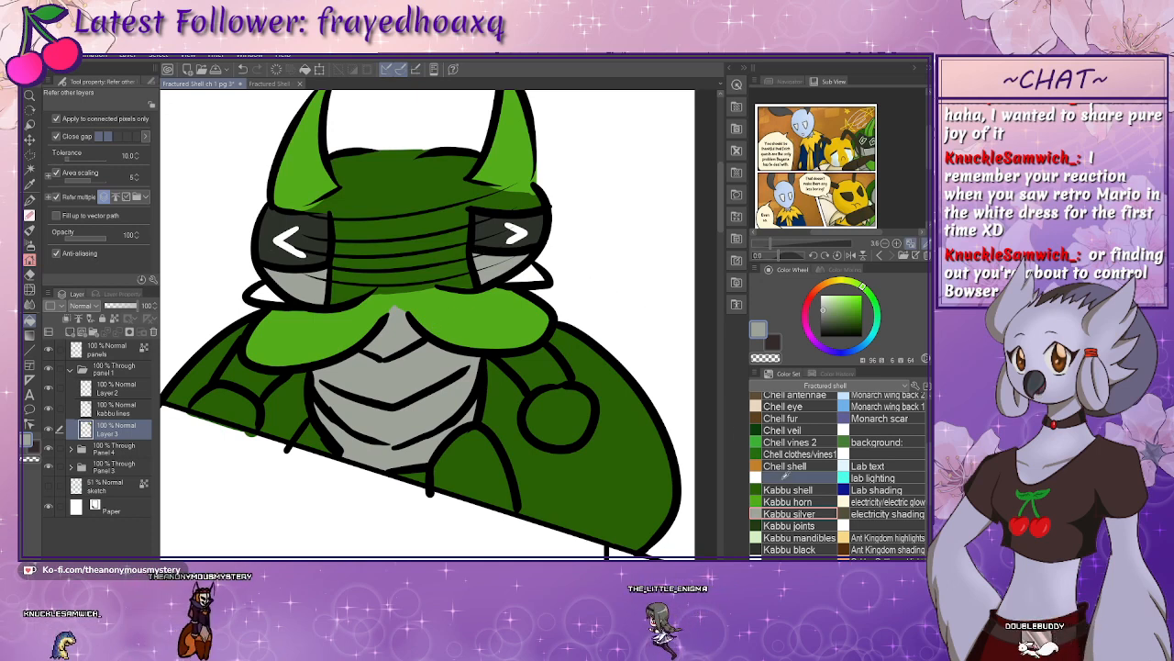
- Fill both mandibles beside the head and the two chevron pupils with the pale Kabbu mandibles green
click(811, 539)
click(533, 274)
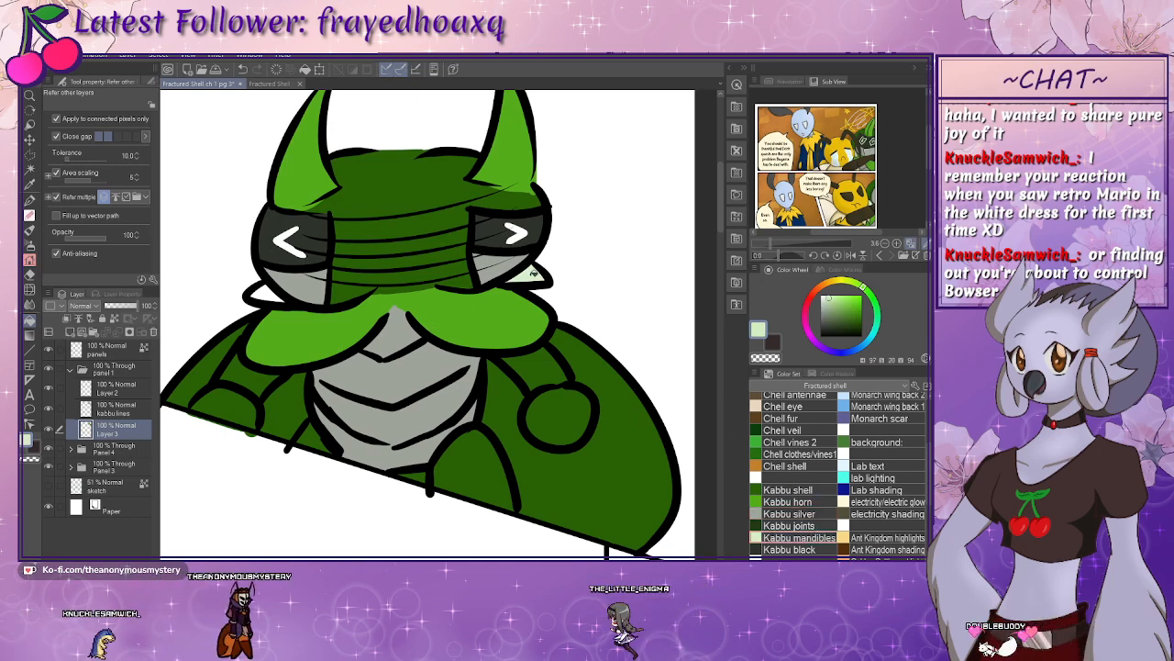
click(280, 292)
click(289, 241)
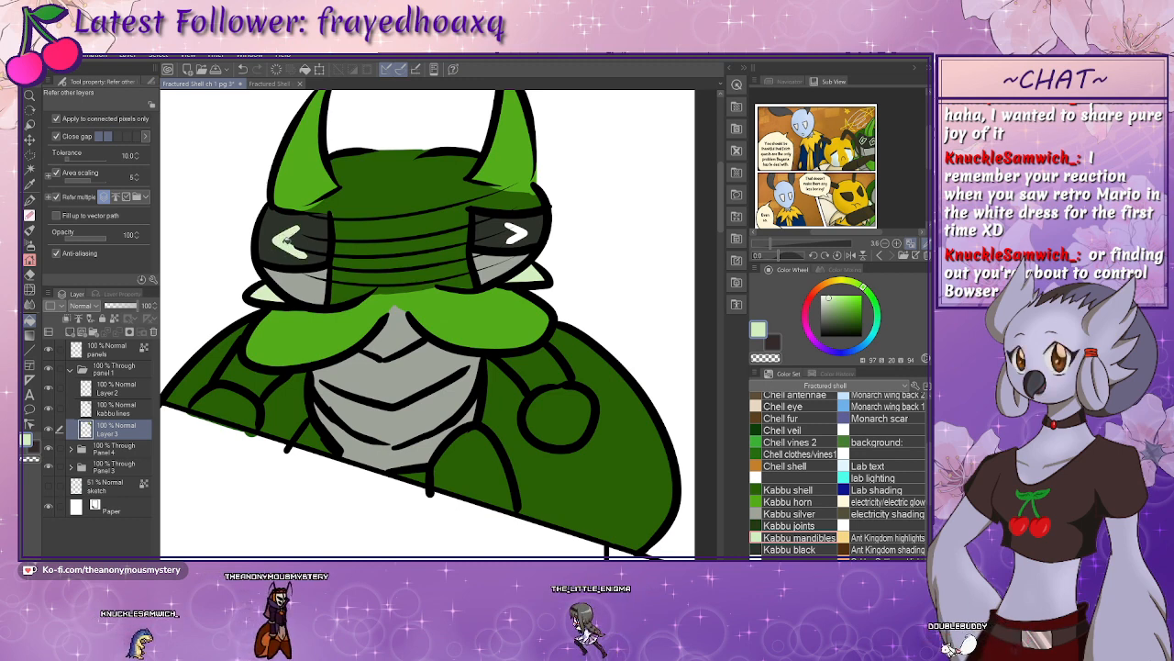
click(514, 231)
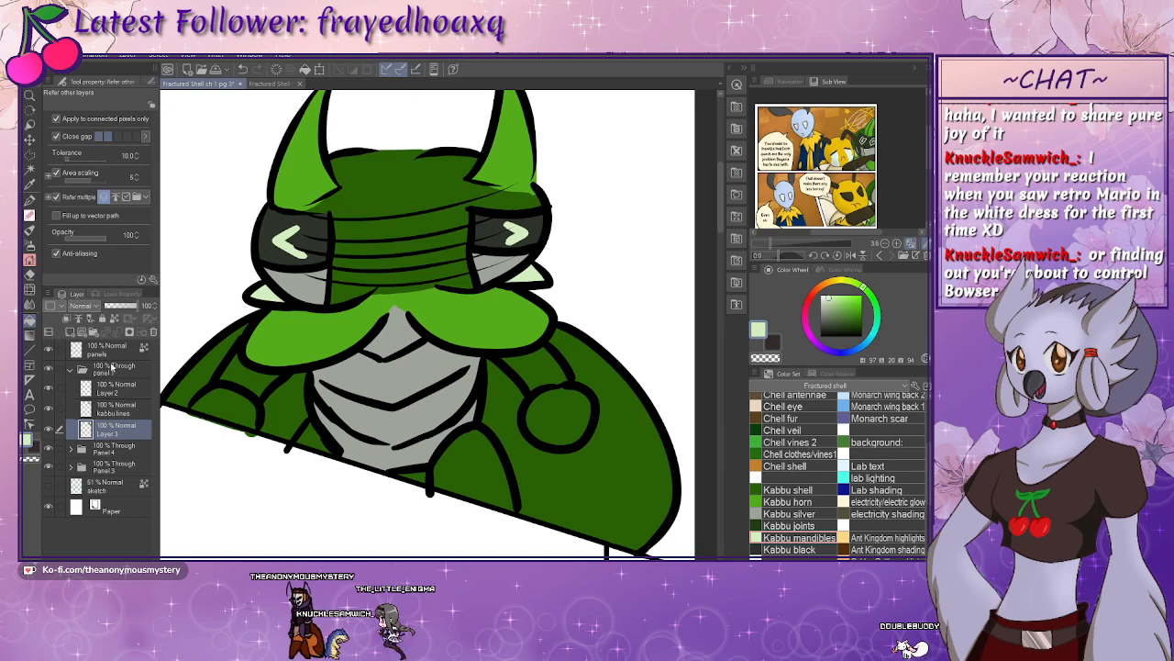
- Add a new layer above kabbu lines and paint a solid pale green oval on each lower side of the face with the G-pen at size 30
click(105, 410)
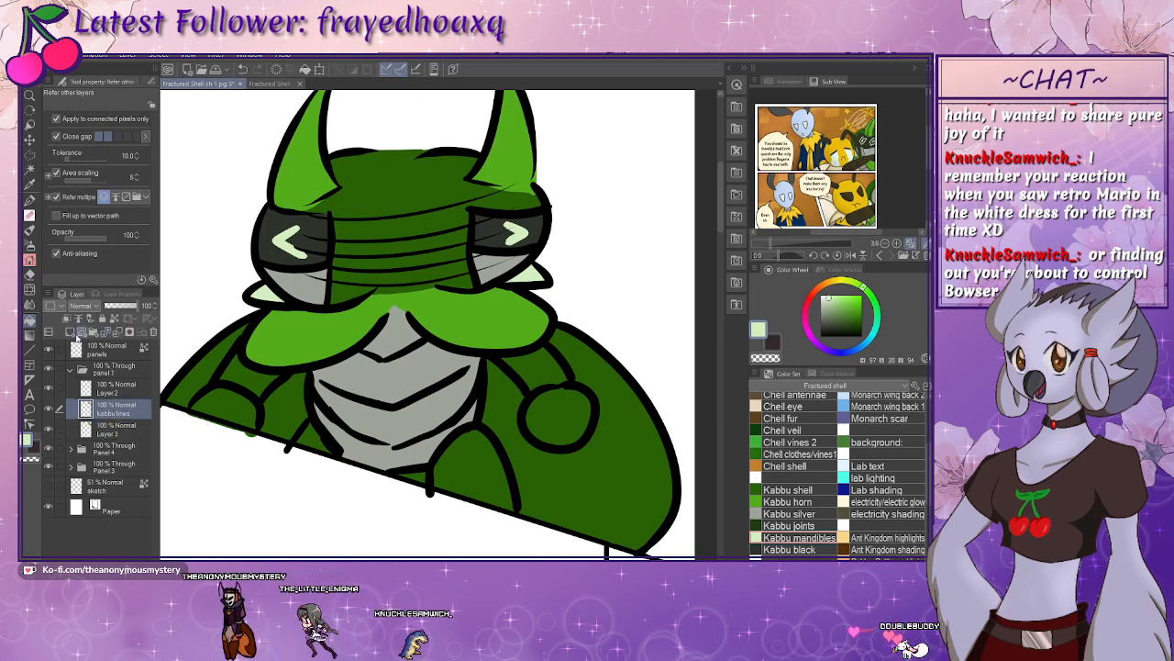
click(77, 333)
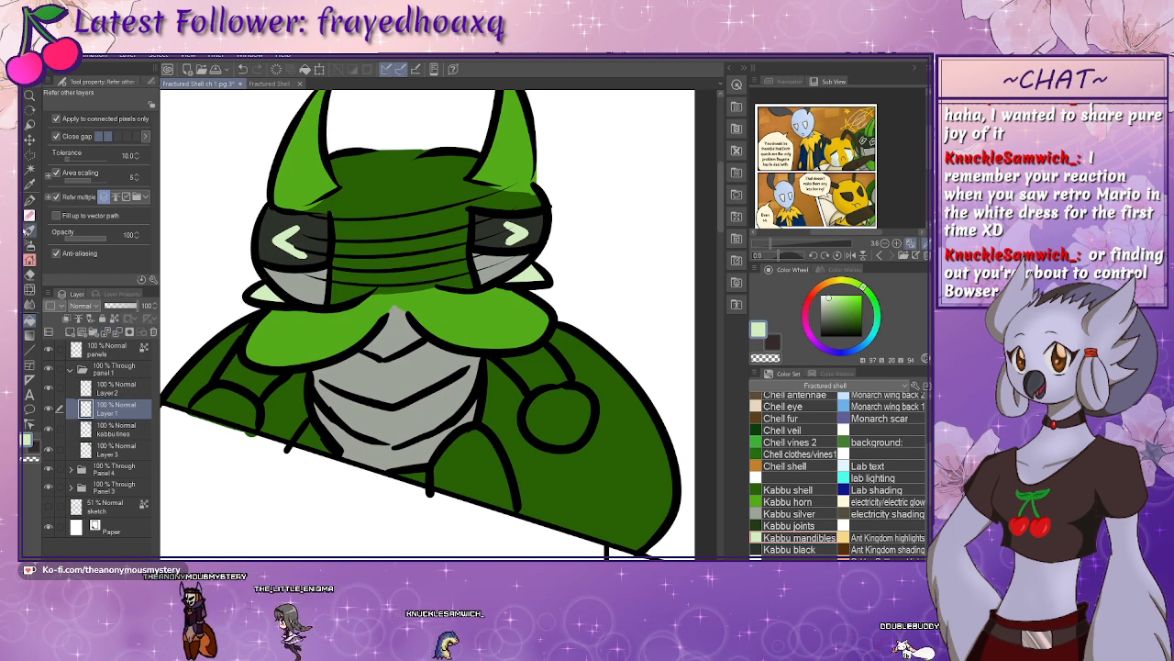
click(29, 198)
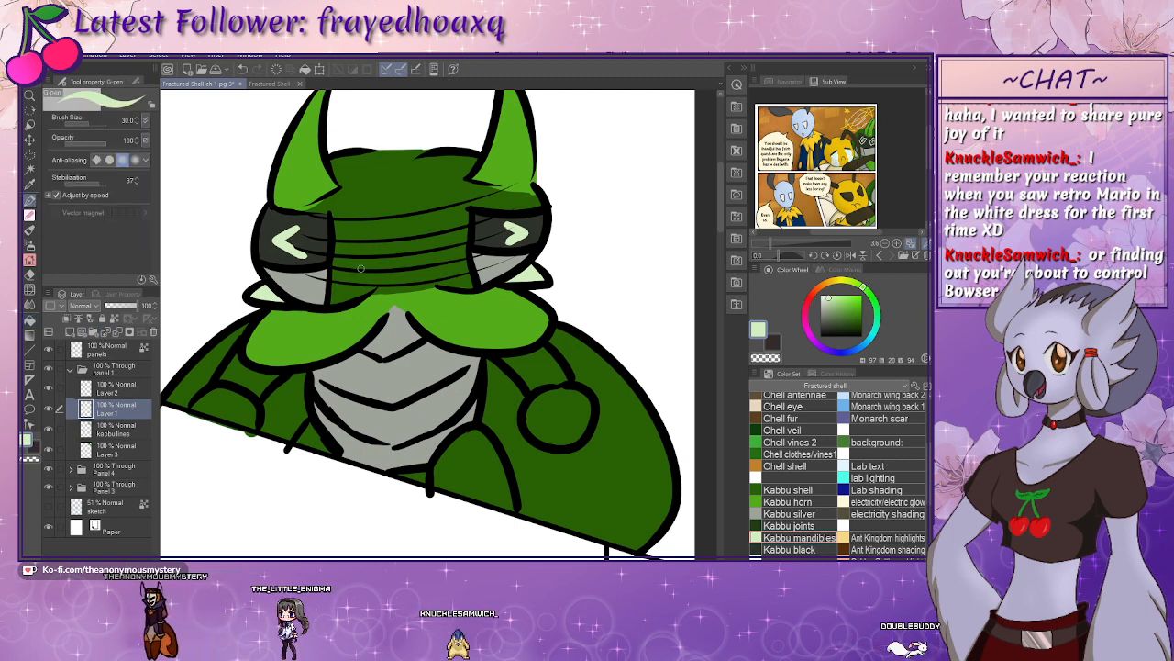
mouse_move(361, 268)
mouse_down()
mouse_move(325, 279)
mouse_move(350, 298)
mouse_move(354, 270)
mouse_up()
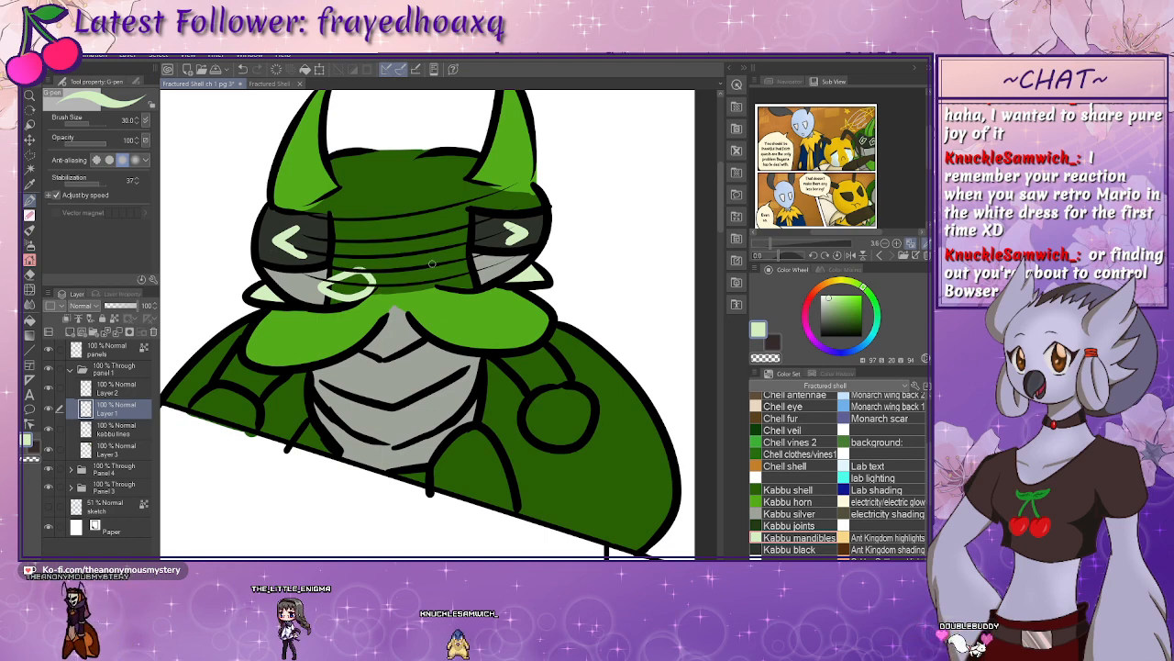
mouse_move(435, 264)
mouse_down()
mouse_move(487, 276)
mouse_move(453, 291)
mouse_move(424, 268)
mouse_up()
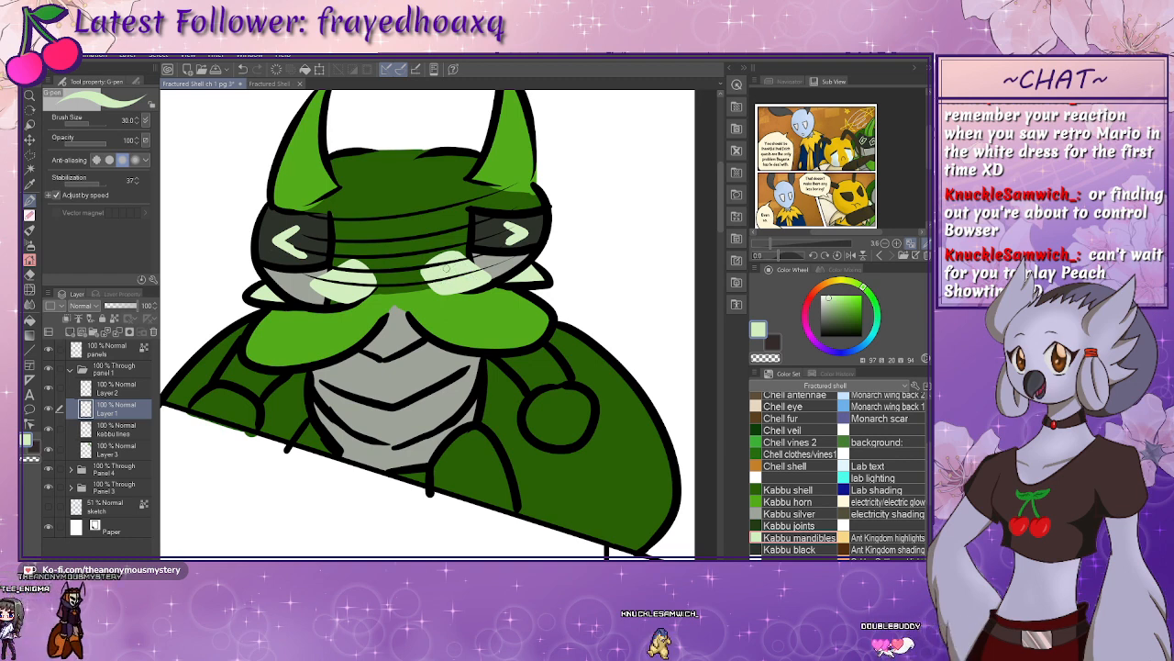
- Pick black from the line art, outline both pale green face shapes and add thin lines inside them
alt+click(345, 243)
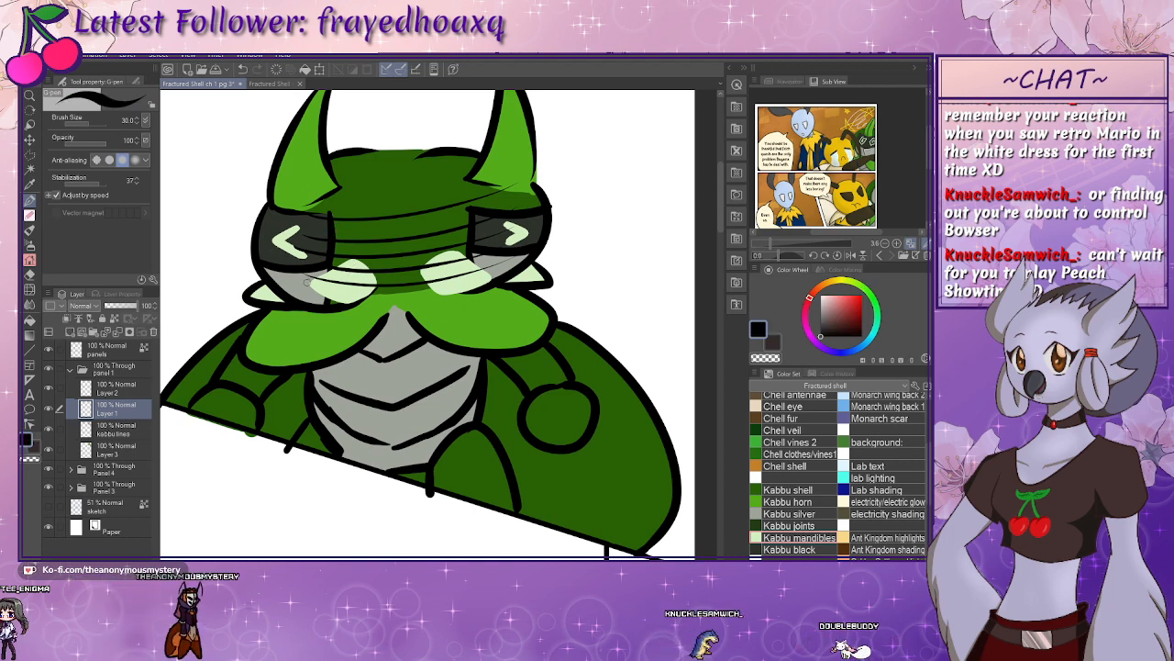
mouse_move(307, 283)
mouse_down()
mouse_move(354, 262)
mouse_move(368, 272)
mouse_up()
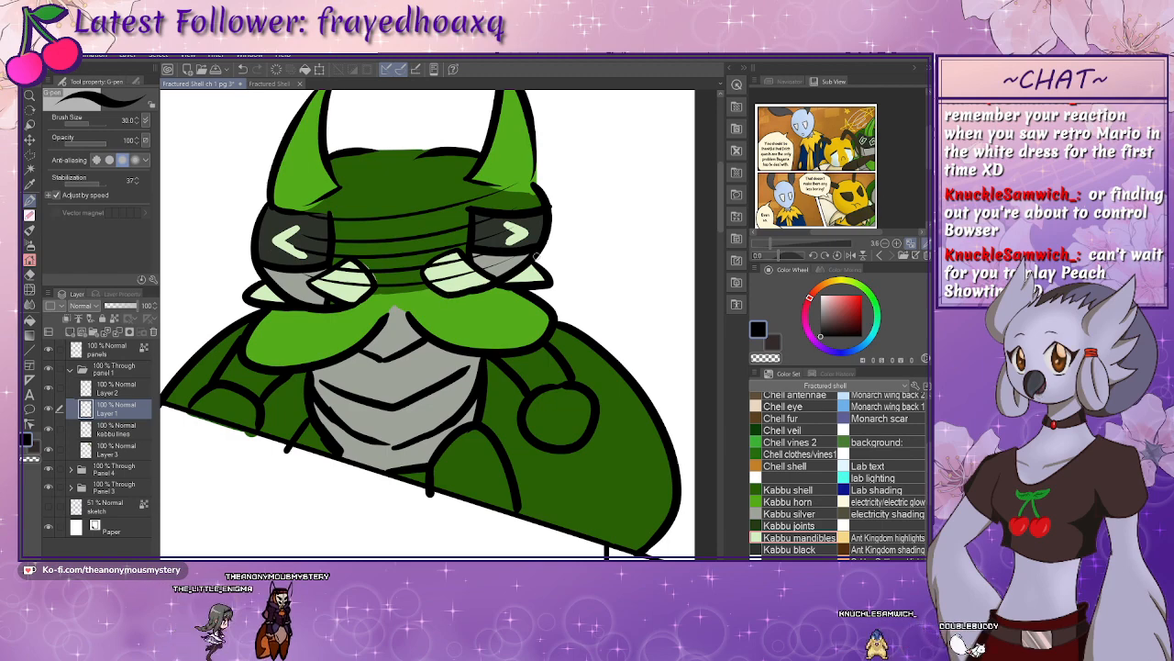
- Pick the dark green of the head for the G-pen and make the flat colour layer, Layer 3, active
drag(445, 214, 441, 339)
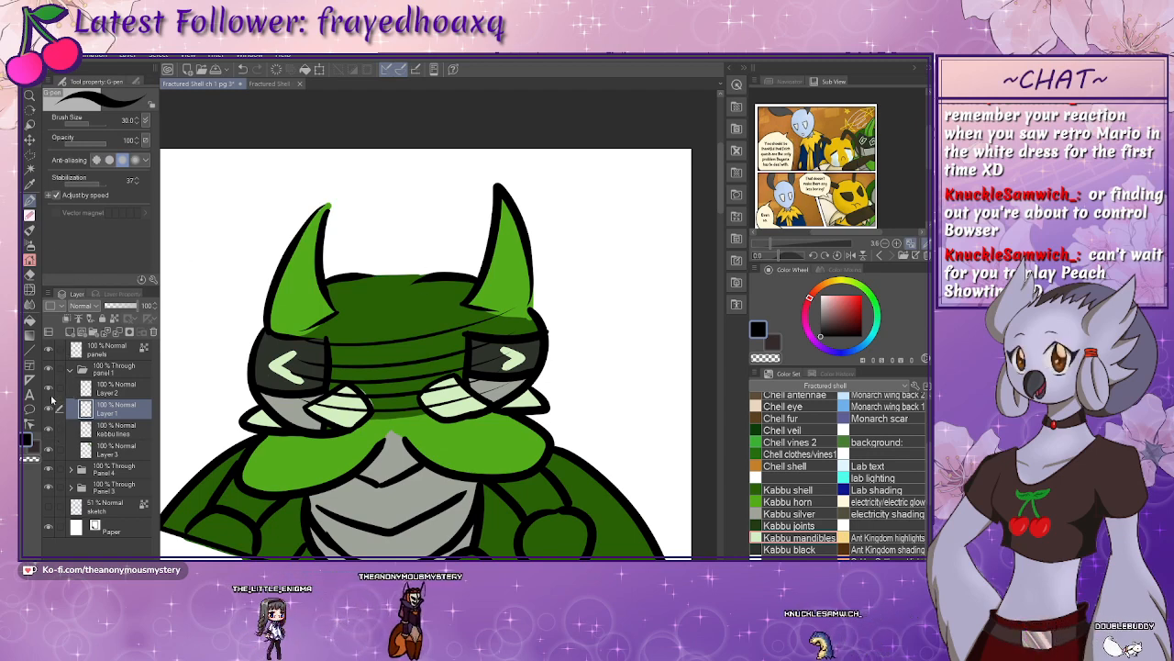
click(31, 246)
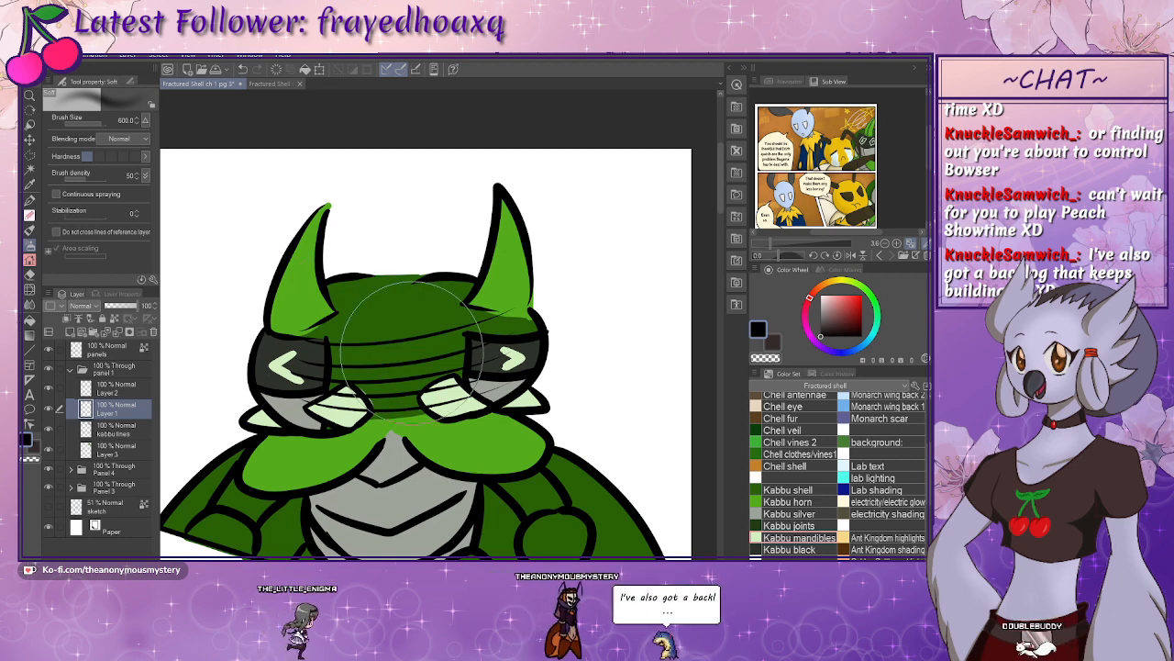
alt+click(395, 294)
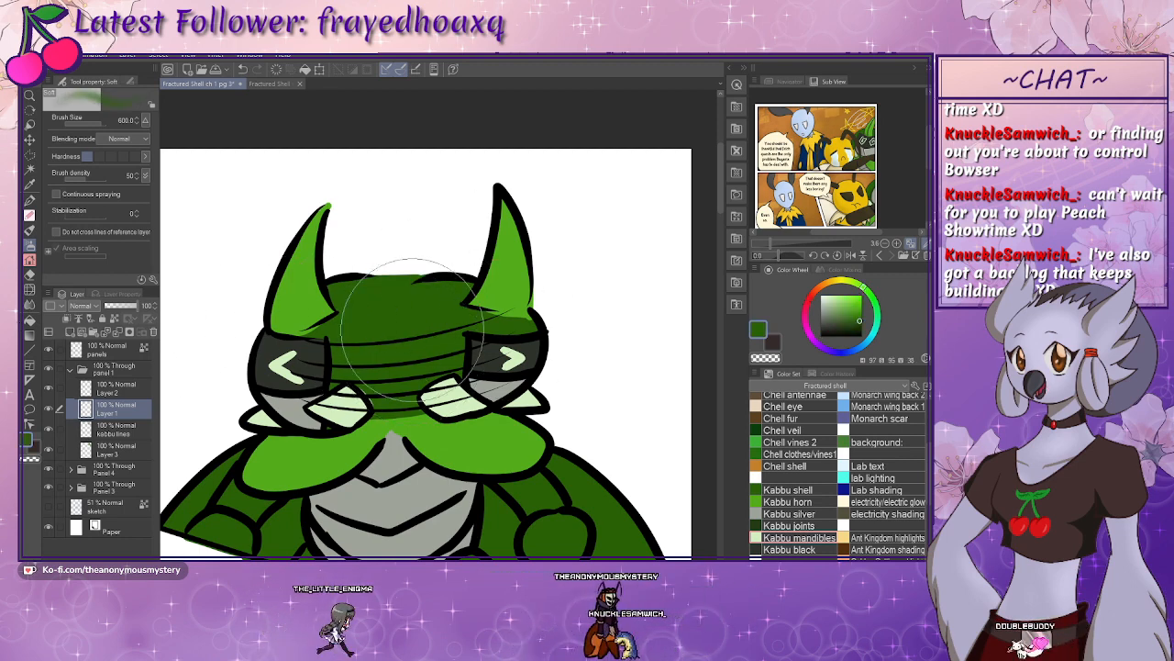
key(p)
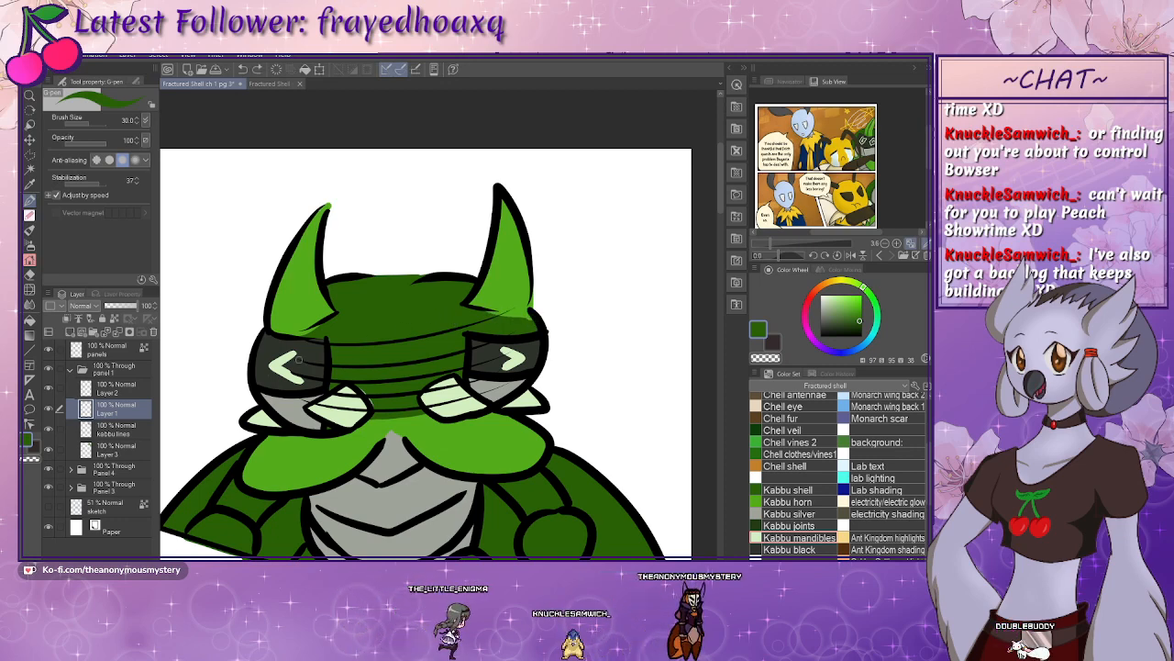
click(120, 453)
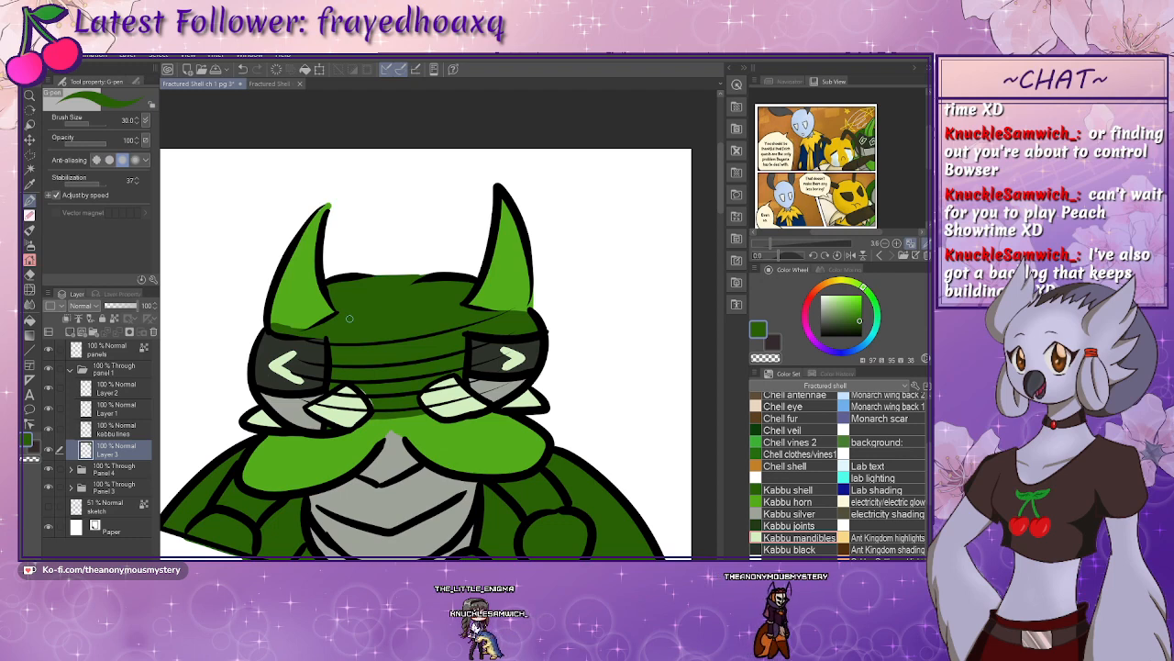
mouse_move(406, 366)
mouse_down()
mouse_move(409, 340)
mouse_move(452, 347)
mouse_move(455, 336)
mouse_up()
- Make a selection from the panels layer's border and clear the line art and flat colour spilling outside panel 1
click(107, 348)
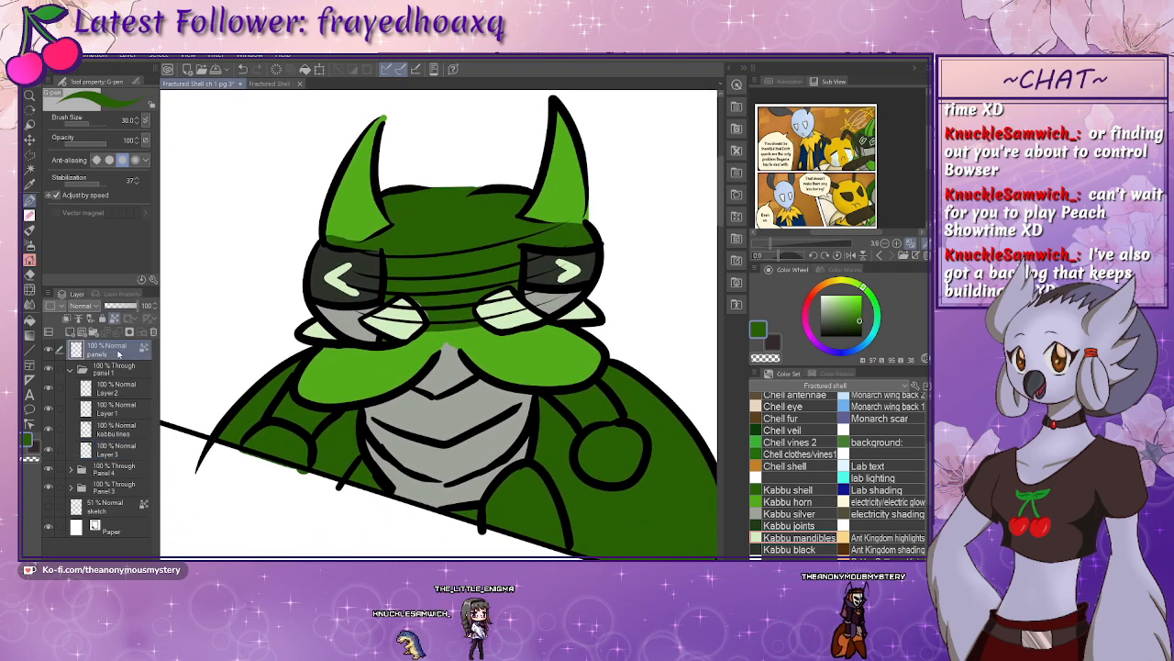
key(g)
click(275, 246)
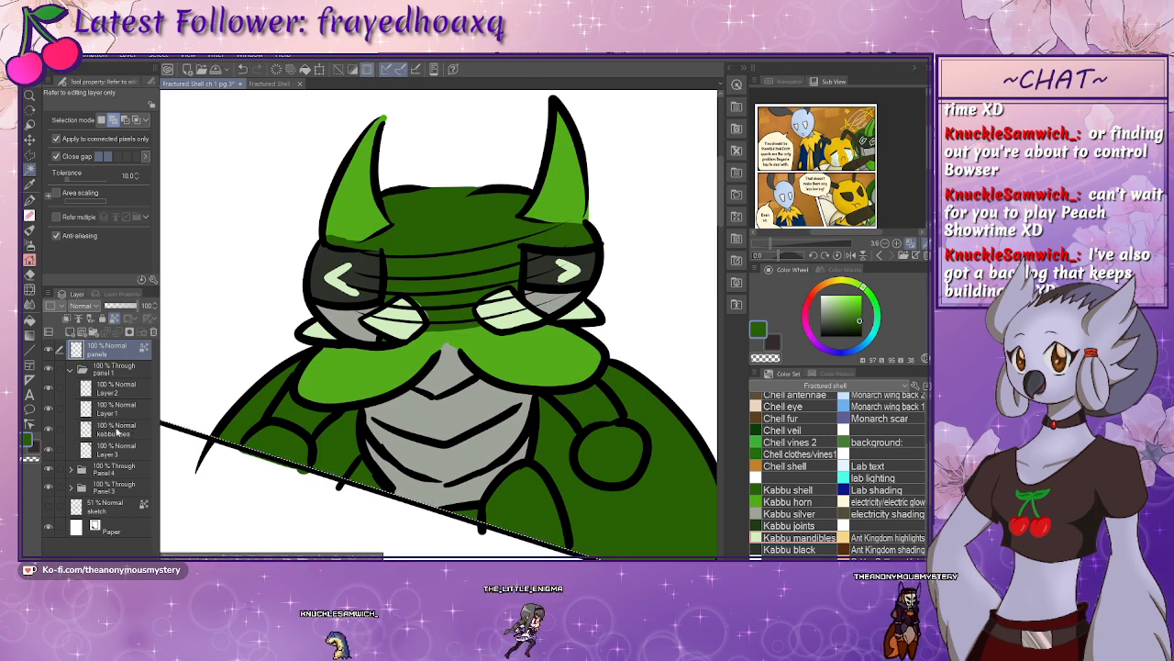
click(114, 449)
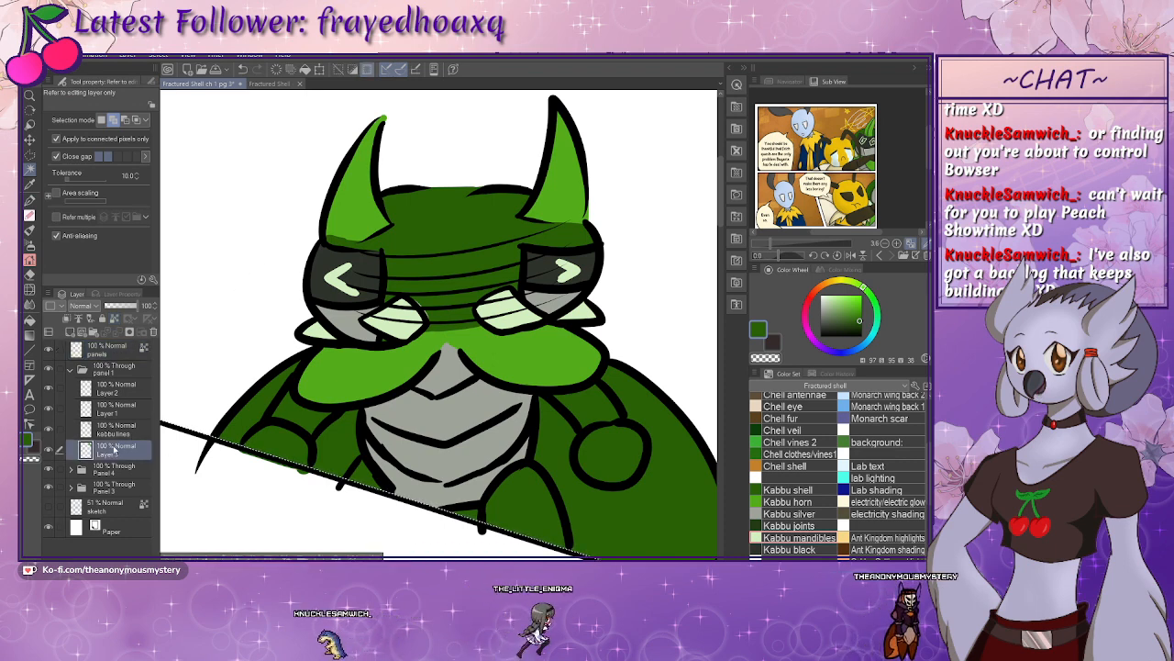
click(130, 390)
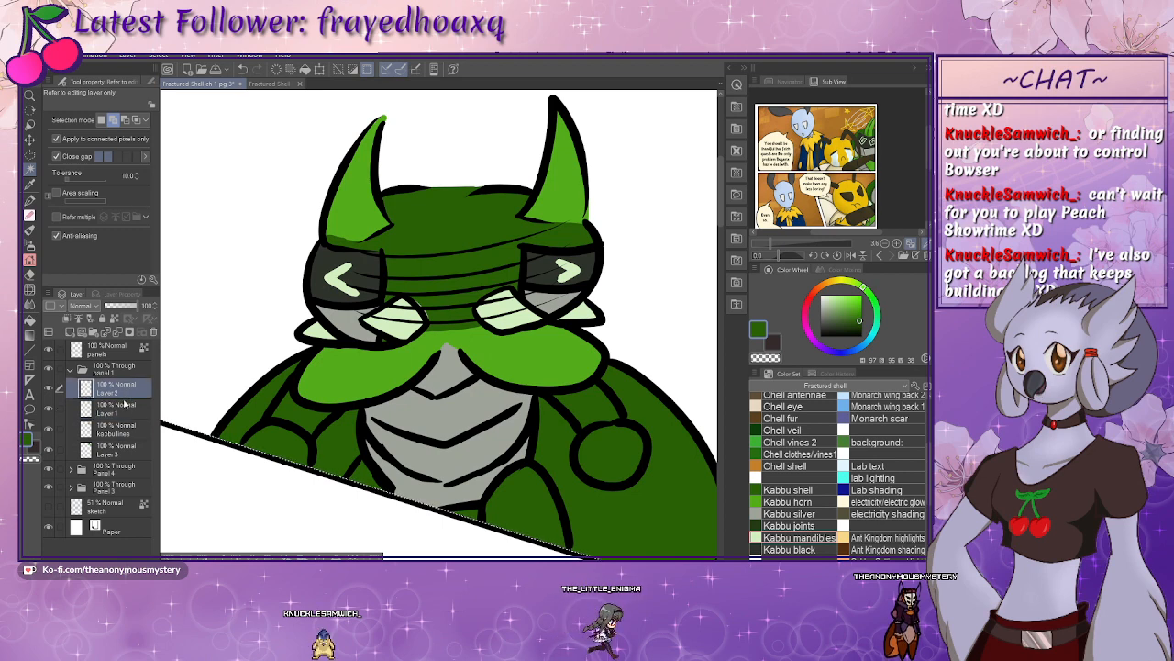
- Toggle Layer 2 to check it, then draw thin black curved lines across the head on it with the size 30 G-pen
click(30, 394)
click(51, 389)
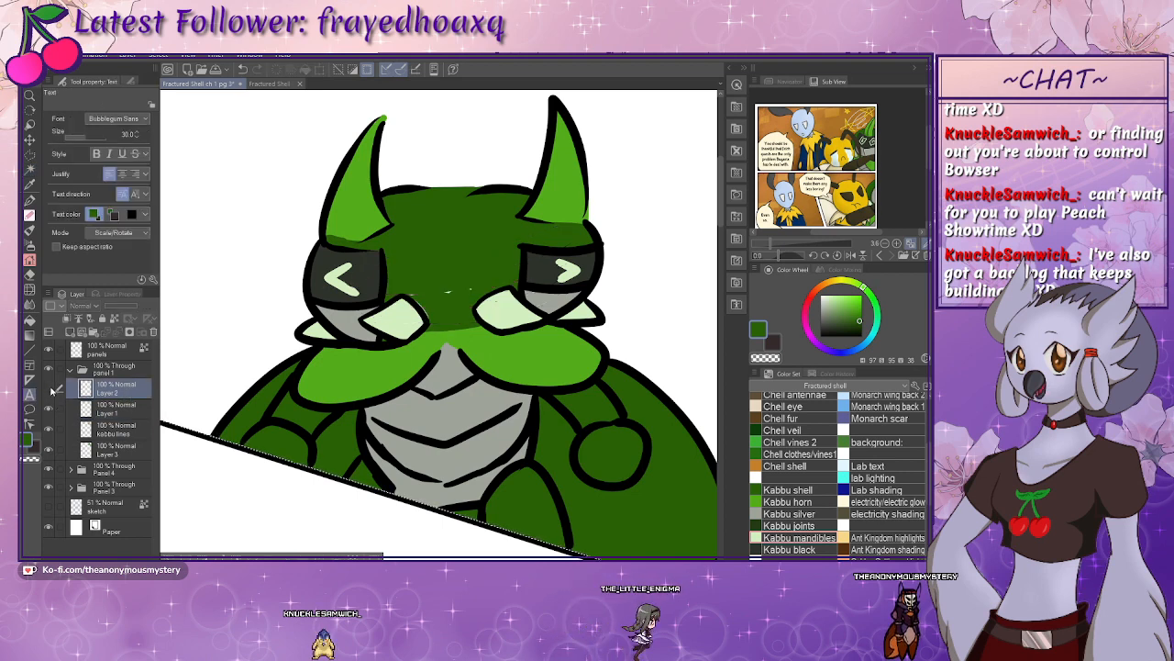
click(49, 388)
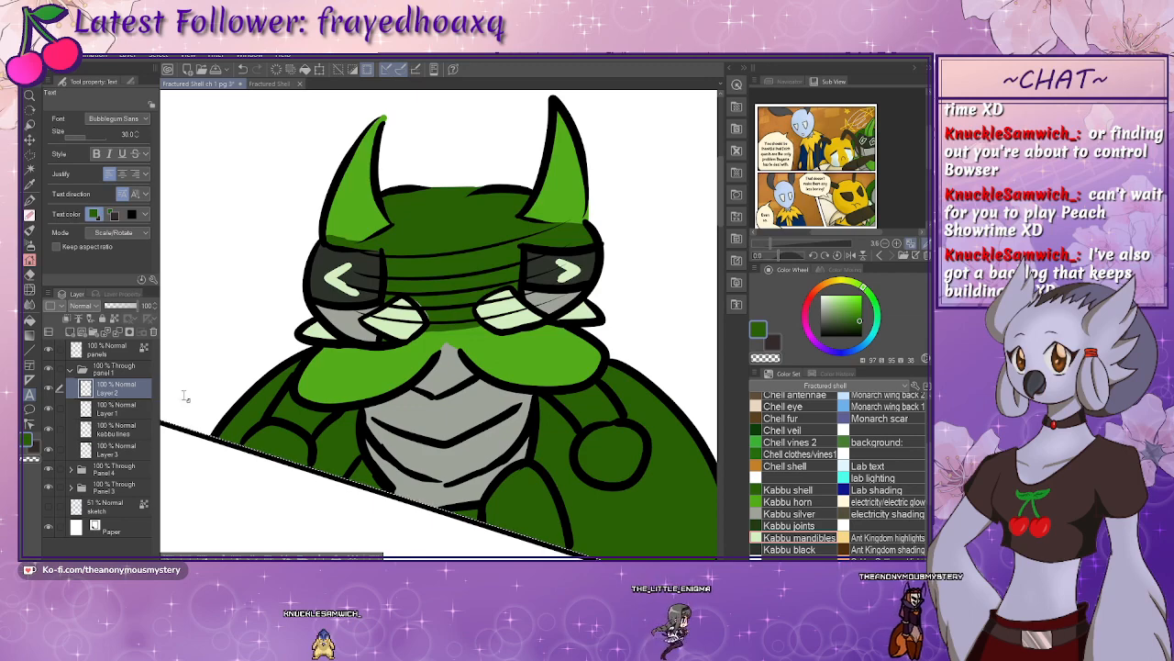
key(p)
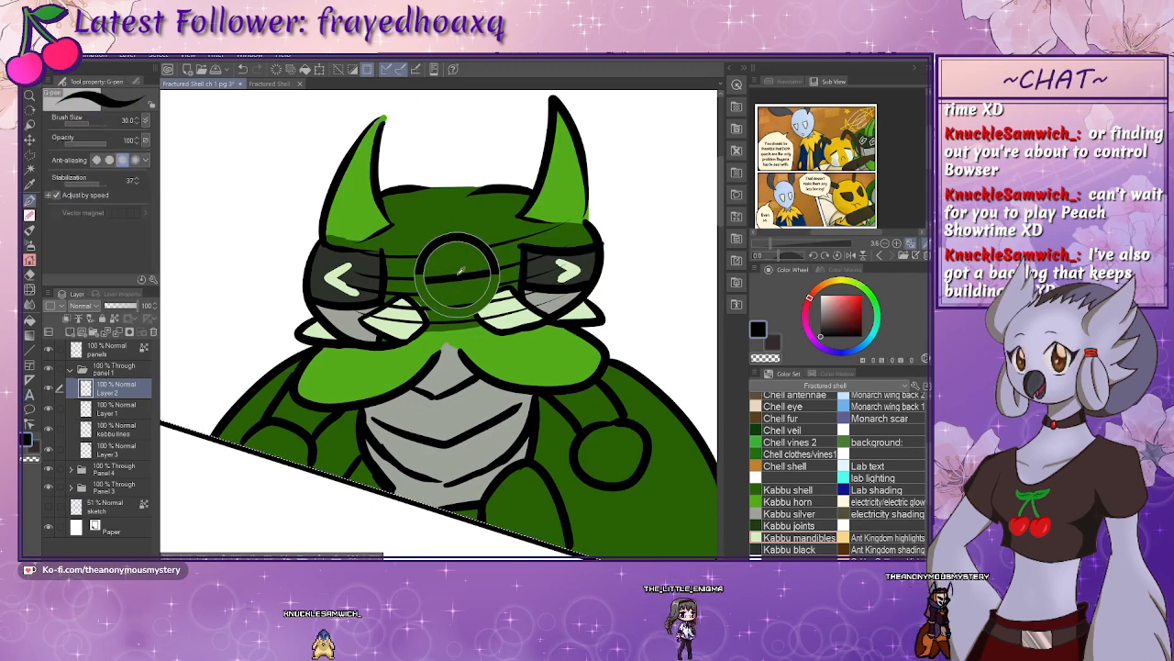
drag(440, 374, 410, 450)
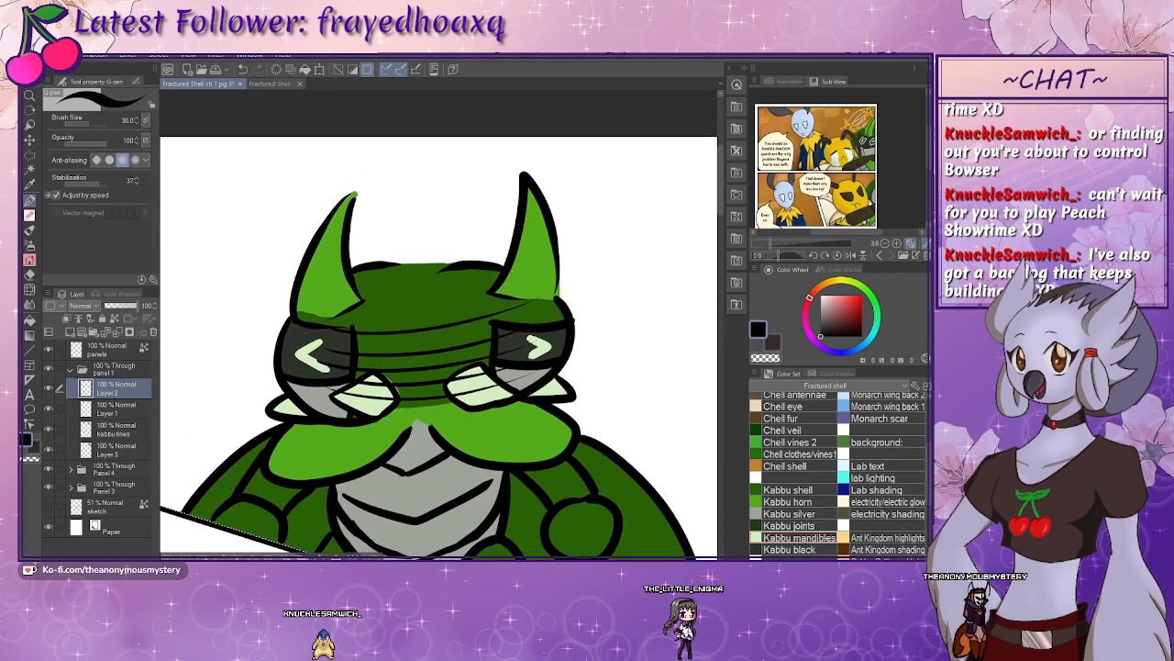
drag(607, 520, 311, 545)
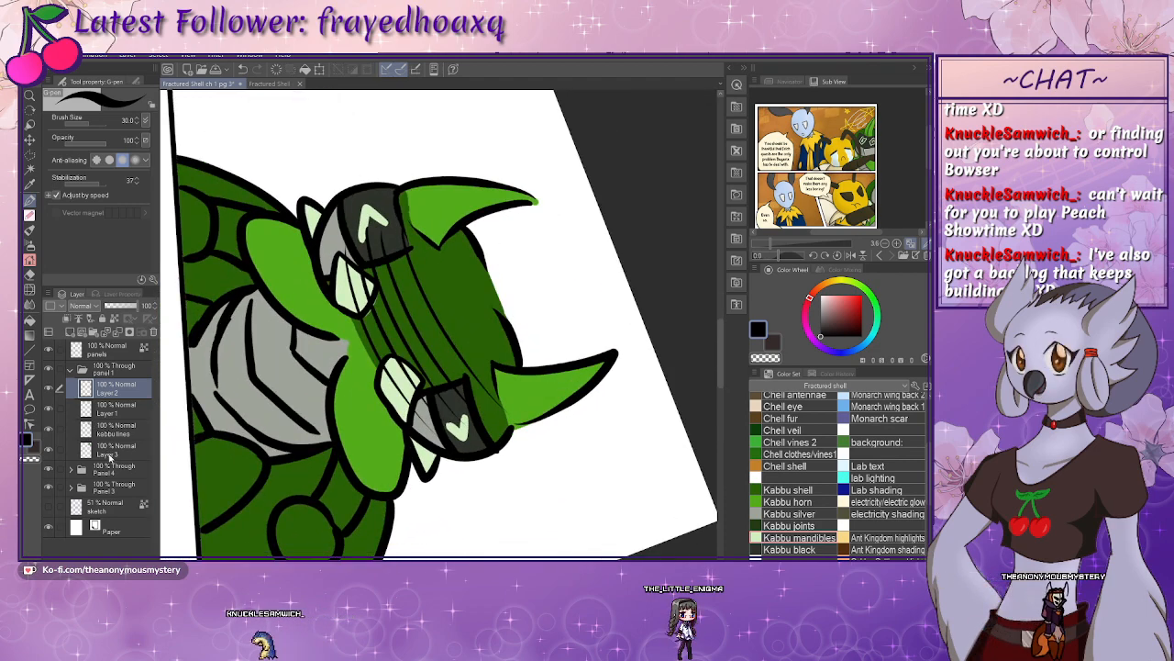
drag(533, 321, 459, 386)
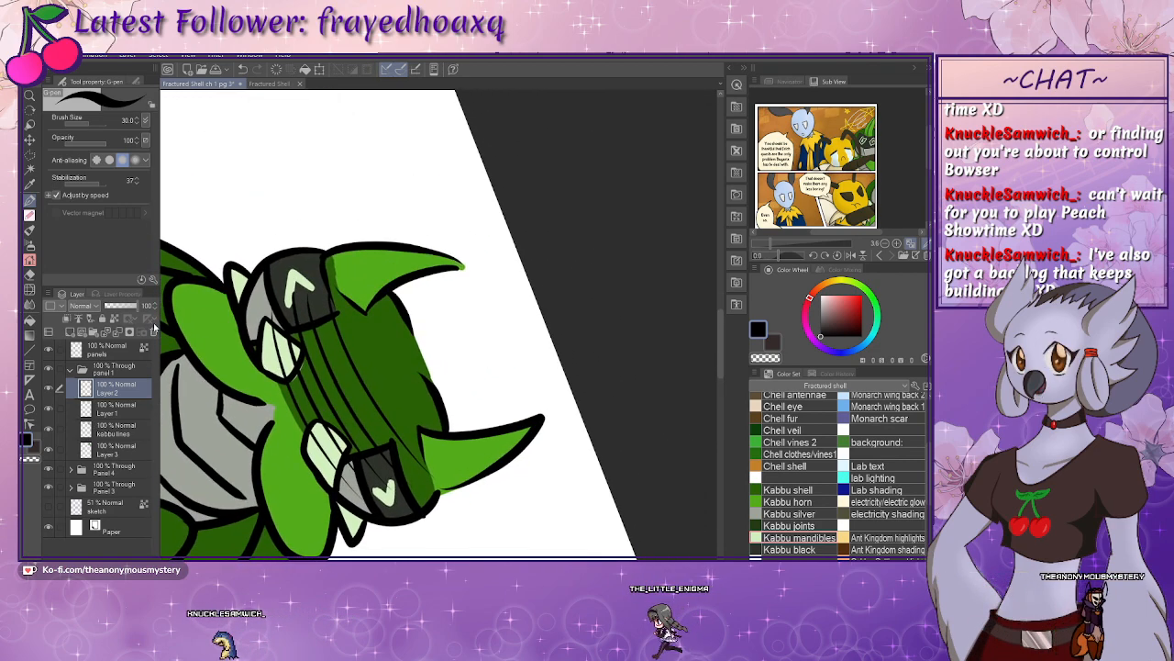
drag(316, 333, 374, 438)
drag(371, 281, 424, 429)
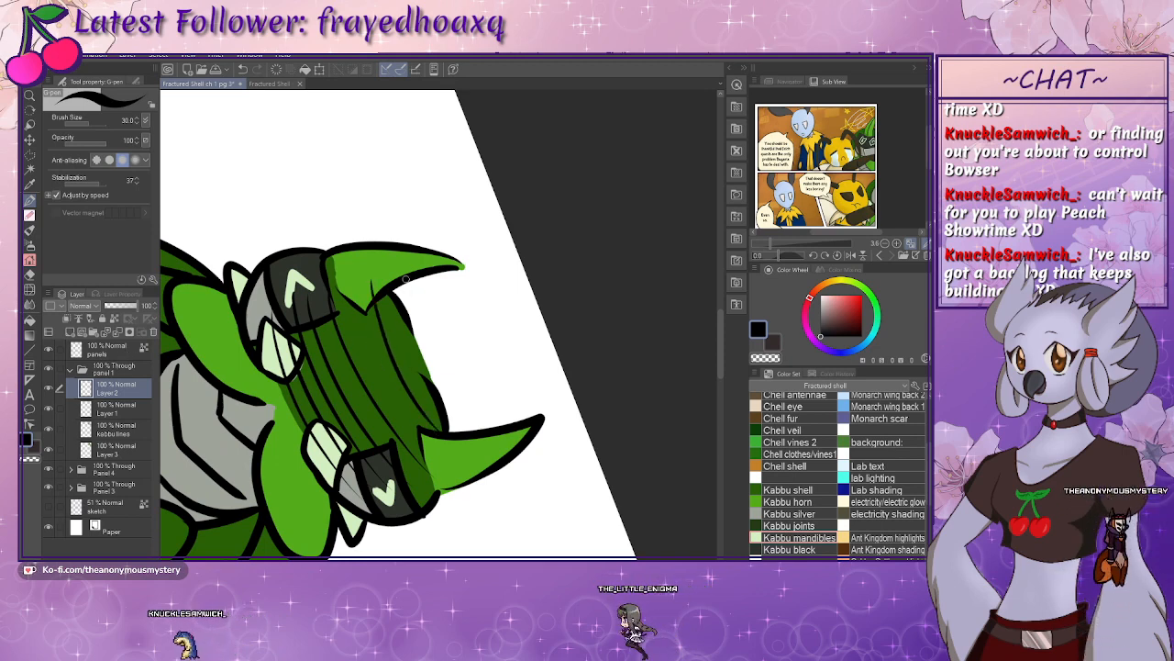
- Add thin black curved lines across the gap between the two horns, running over the horn edges
mouse_move(401, 273)
mouse_down()
mouse_move(501, 427)
mouse_move(439, 285)
mouse_move(508, 423)
mouse_up()
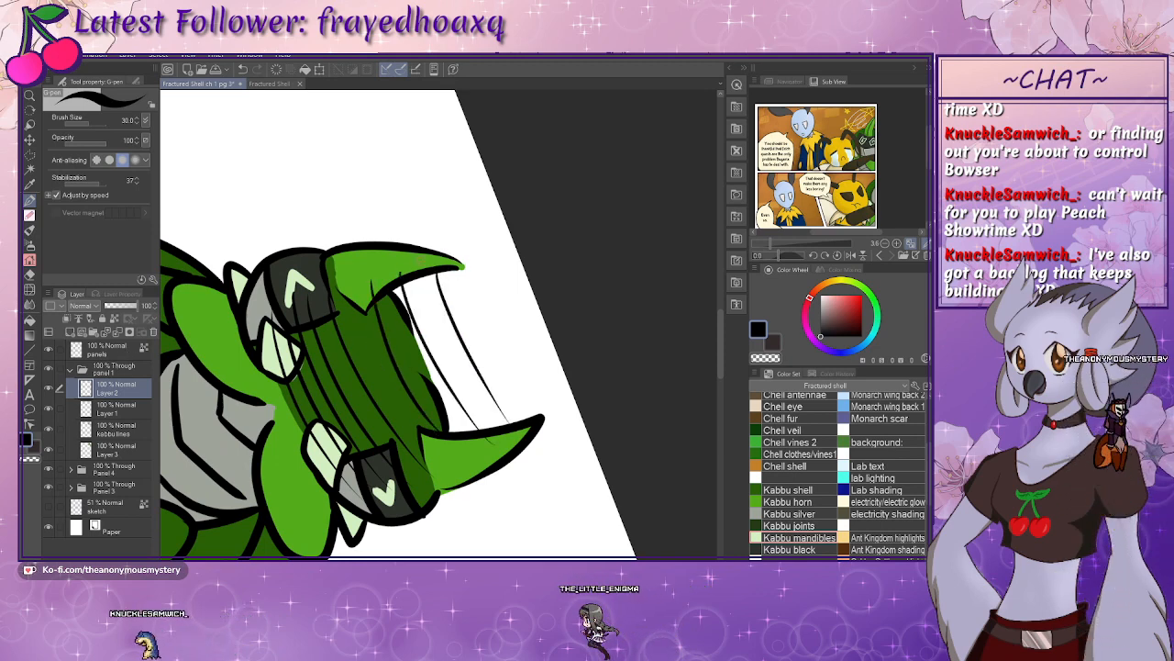
key(ctrl+z)
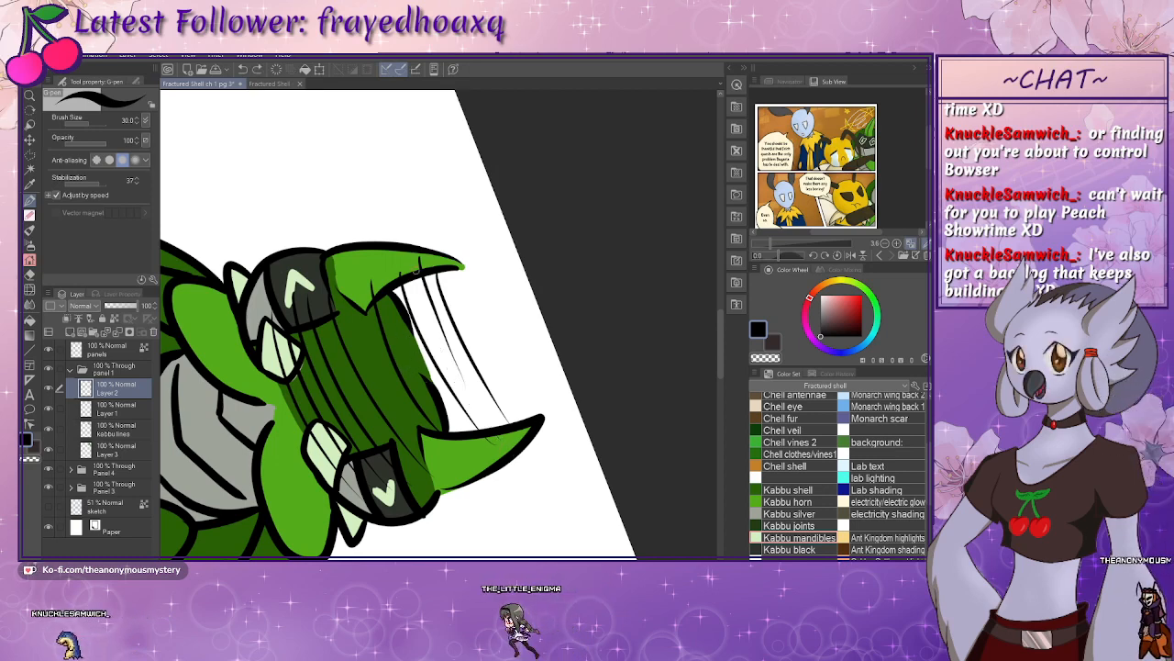
mouse_move(413, 229)
mouse_down()
mouse_move(471, 389)
mouse_move(530, 451)
mouse_up()
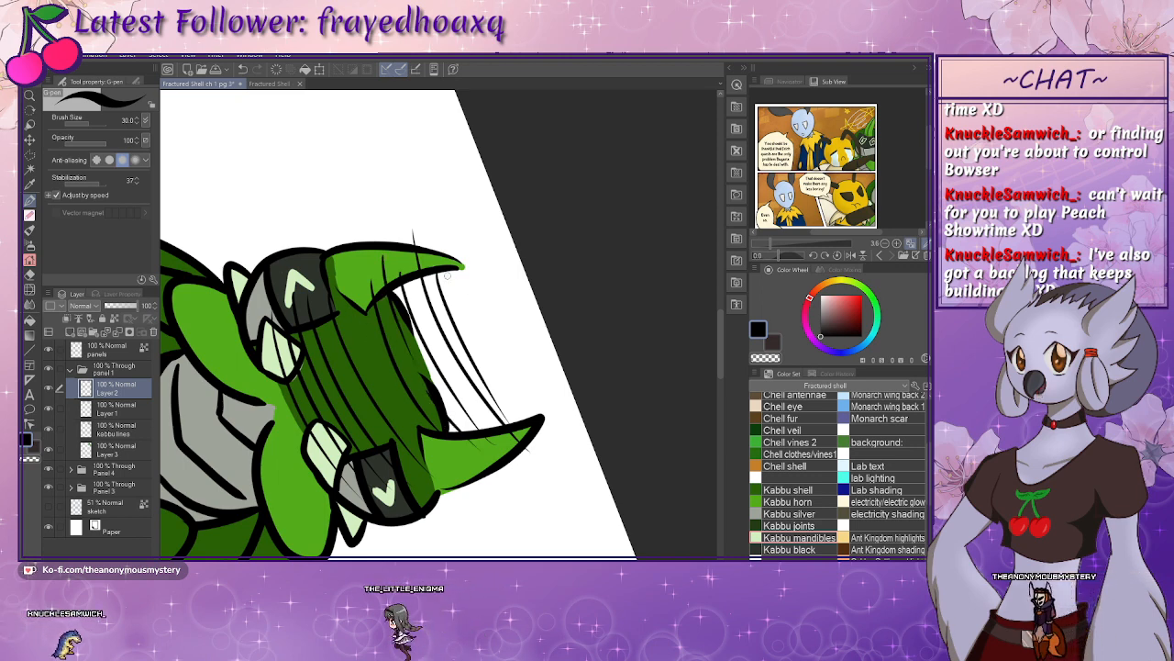
mouse_move(438, 236)
mouse_down()
mouse_move(487, 368)
mouse_move(547, 448)
mouse_up()
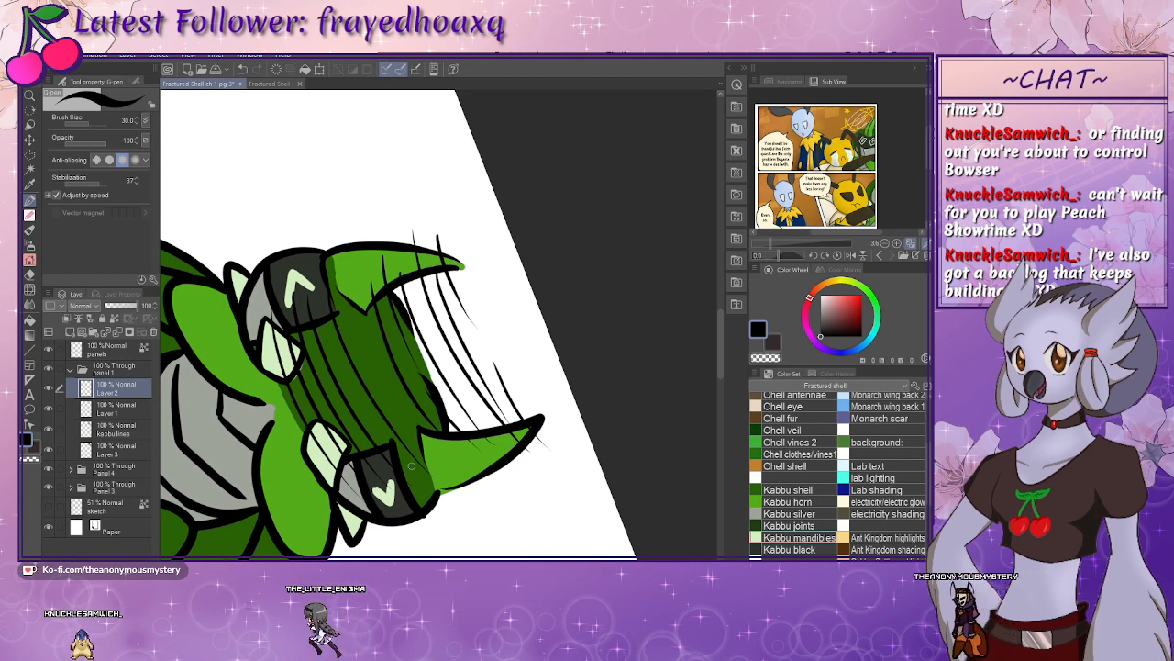
key(ctrl+at)
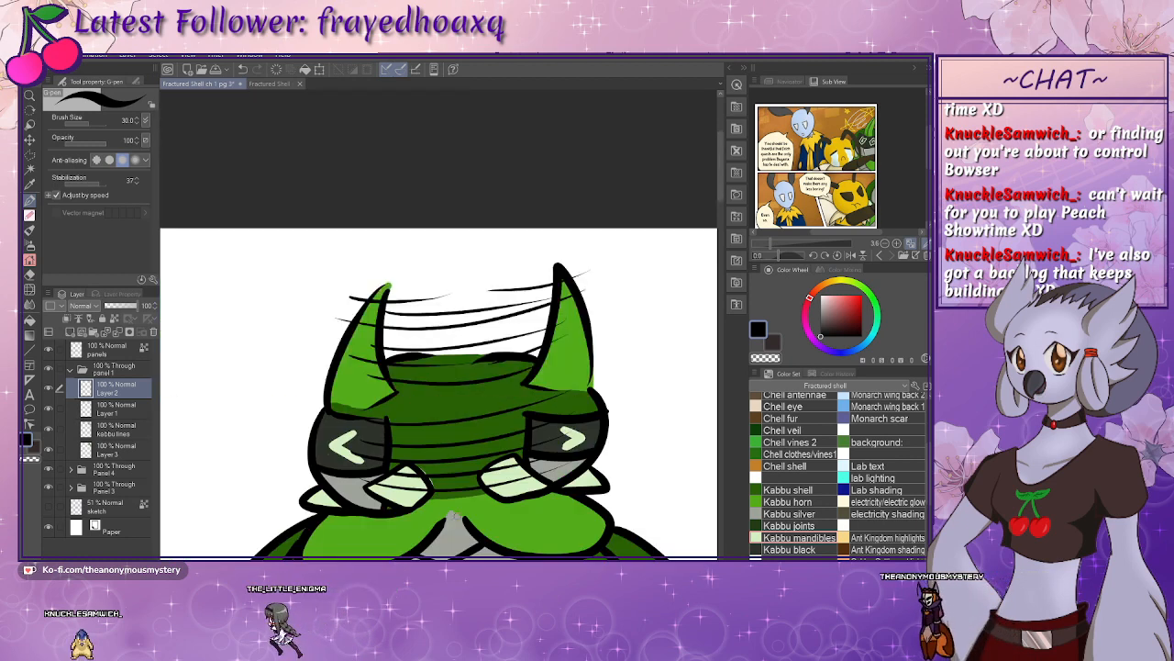
- Pick the silver from the belly and fill the uncoloured gap in the belly plates on Layer 3
mouse_move(436, 486)
mouse_down()
mouse_move(411, 427)
mouse_move(429, 439)
mouse_up()
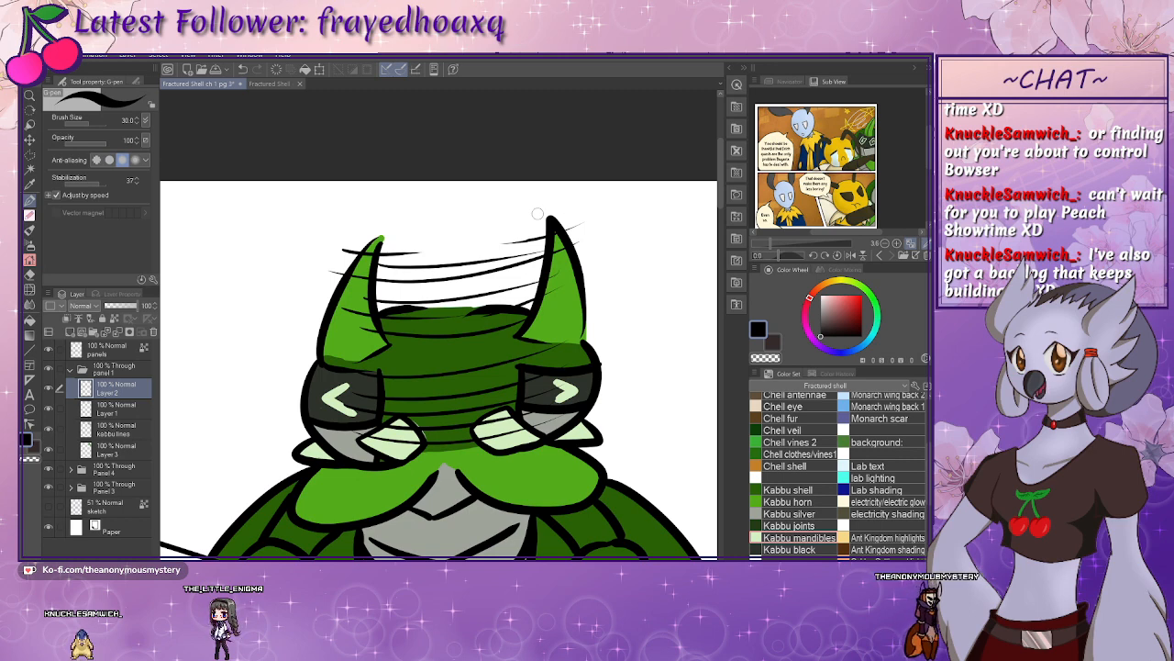
drag(419, 347, 430, 325)
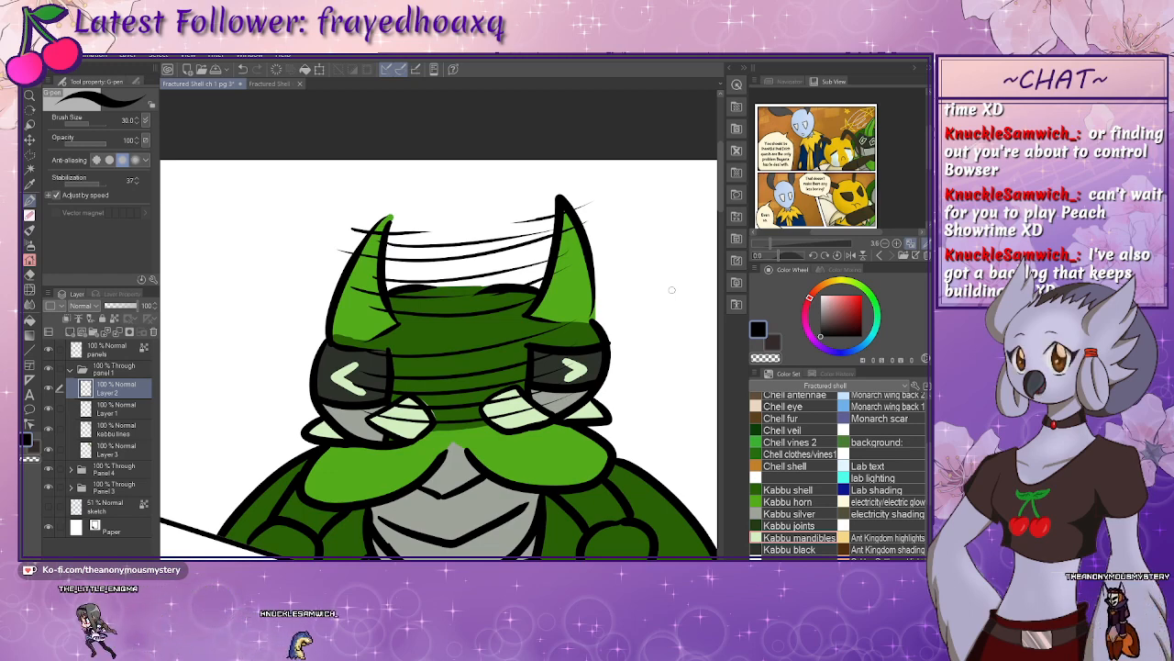
drag(447, 440, 417, 364)
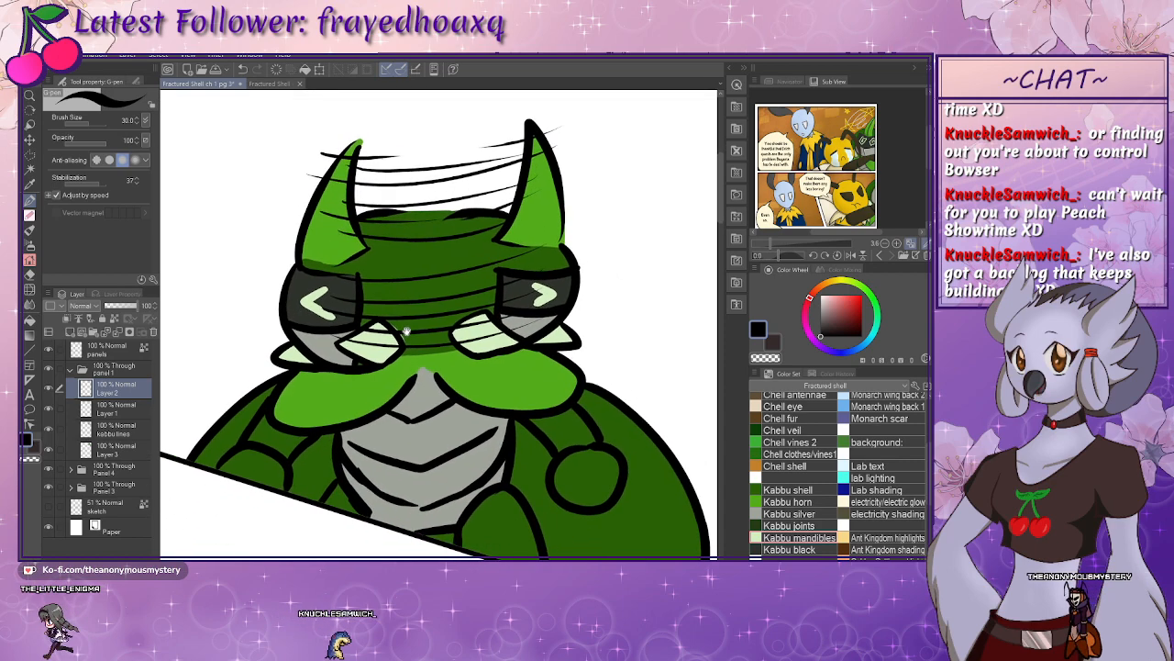
drag(447, 415, 406, 386)
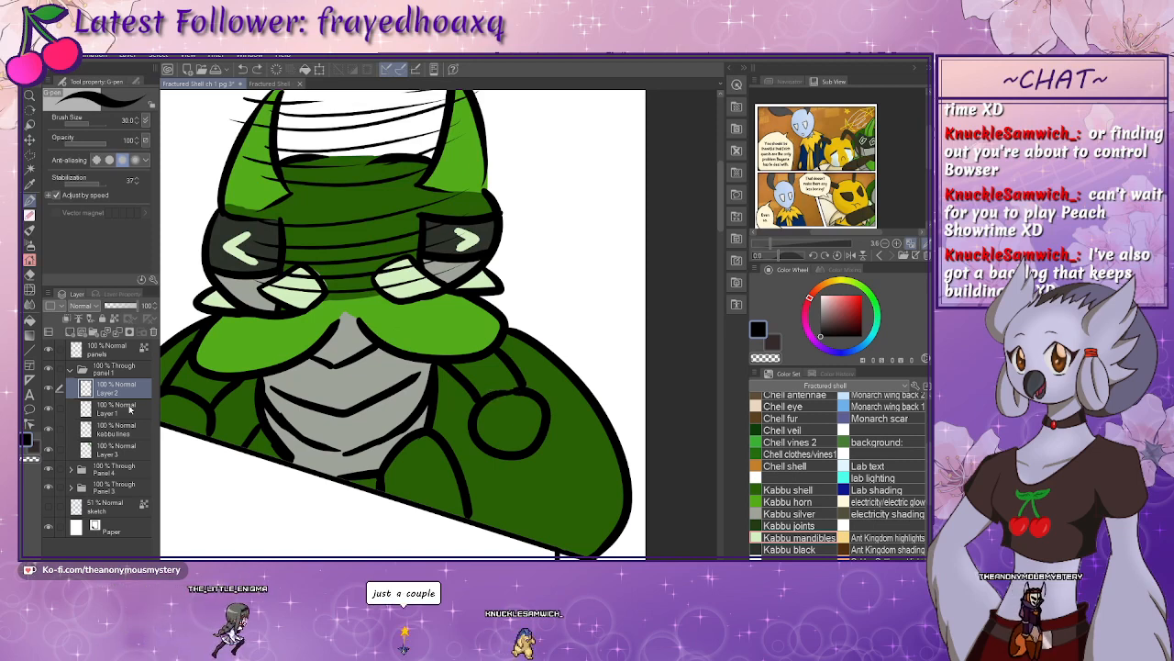
click(116, 430)
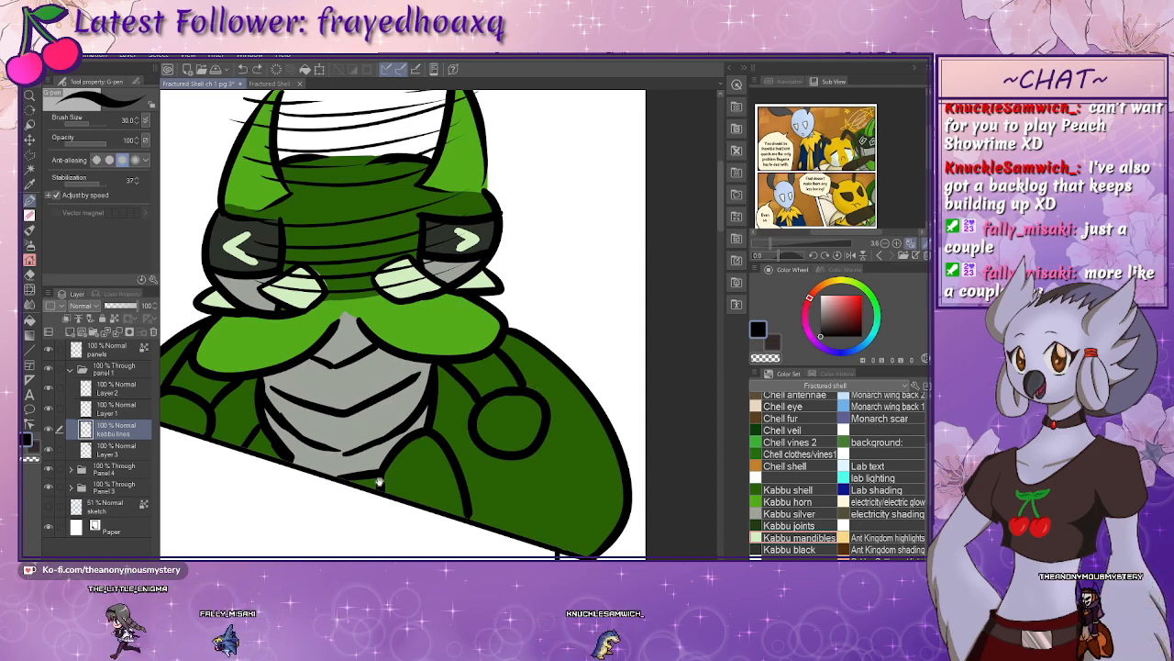
drag(379, 482, 388, 500)
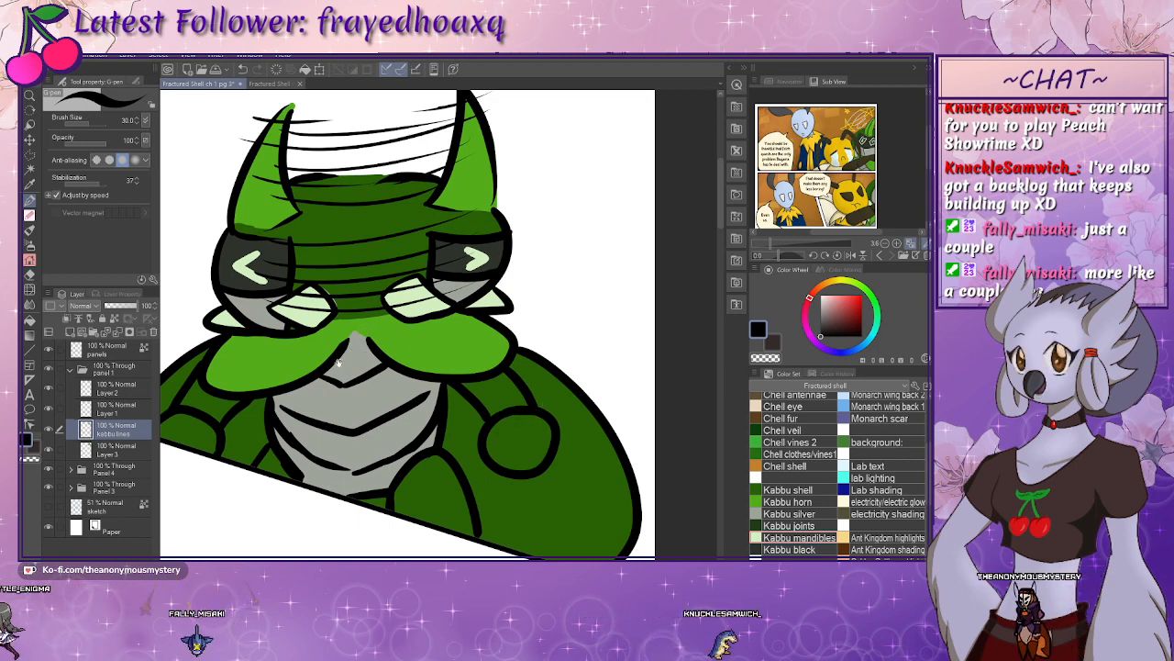
drag(339, 363, 434, 363)
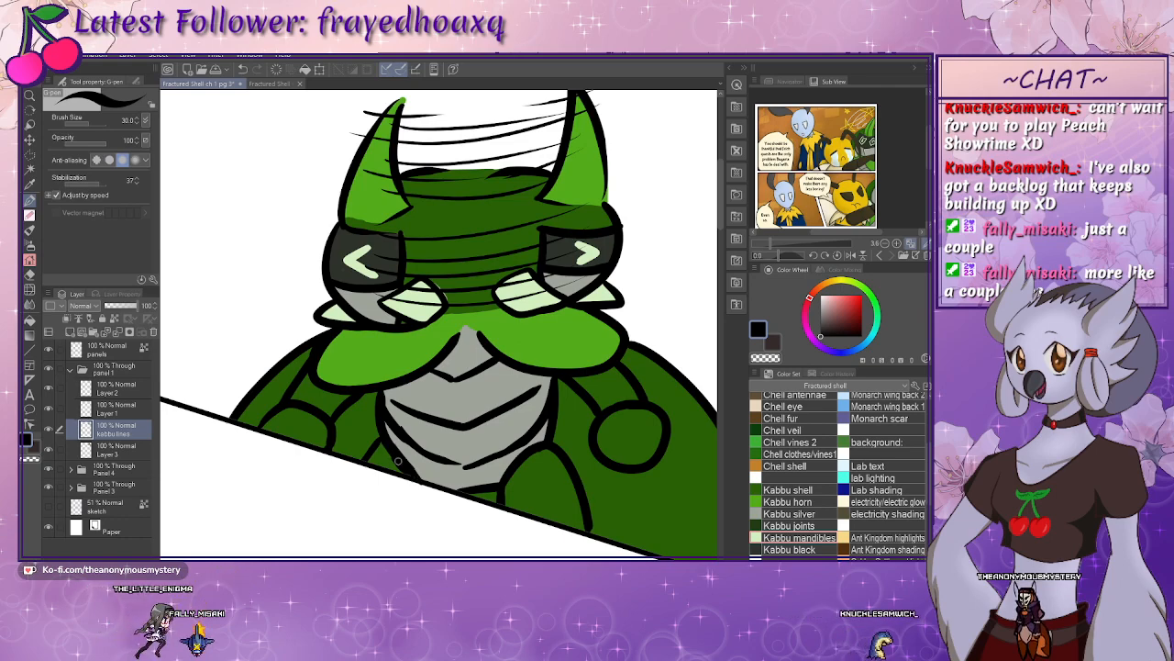
key(asciicircum)
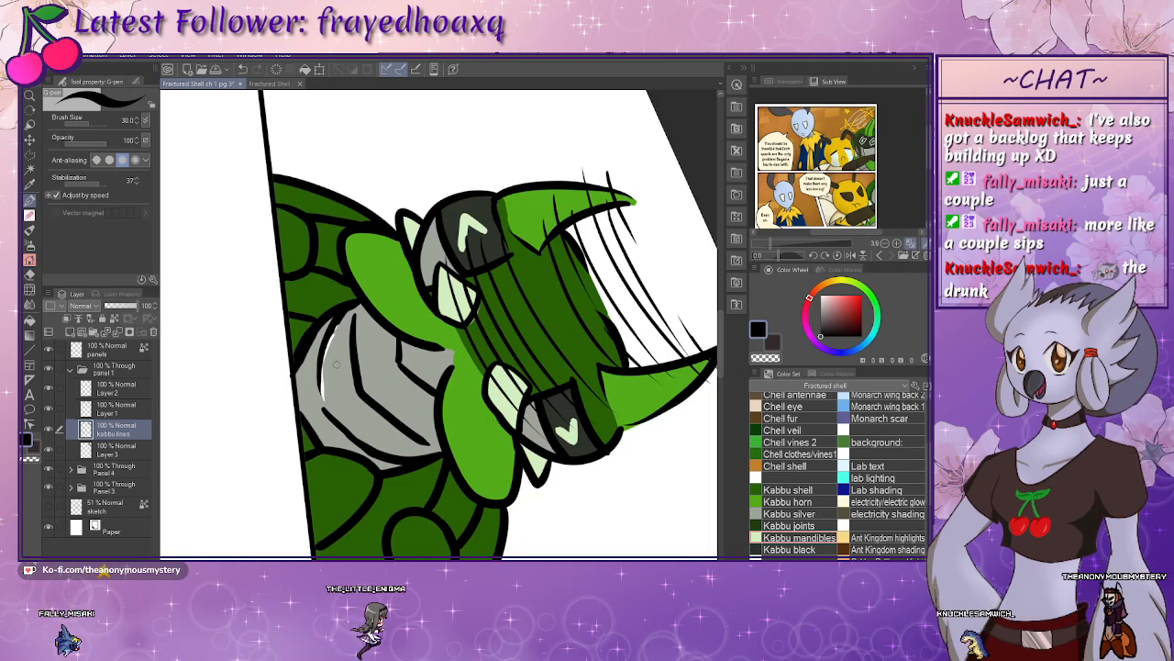
alt+click(336, 364)
click(126, 448)
drag(337, 326, 320, 385)
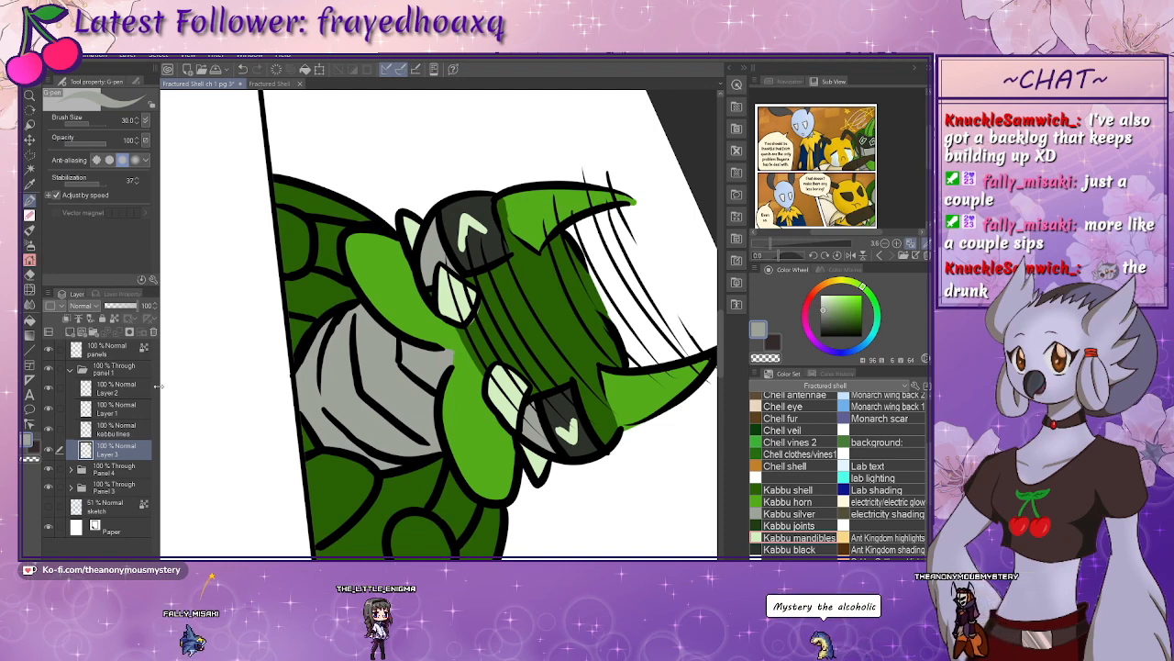
- Lock the transparent pixels of the kabbu lines layer and choose the "lines" colour from the Fractured shell colour set
click(95, 435)
alt+click(376, 403)
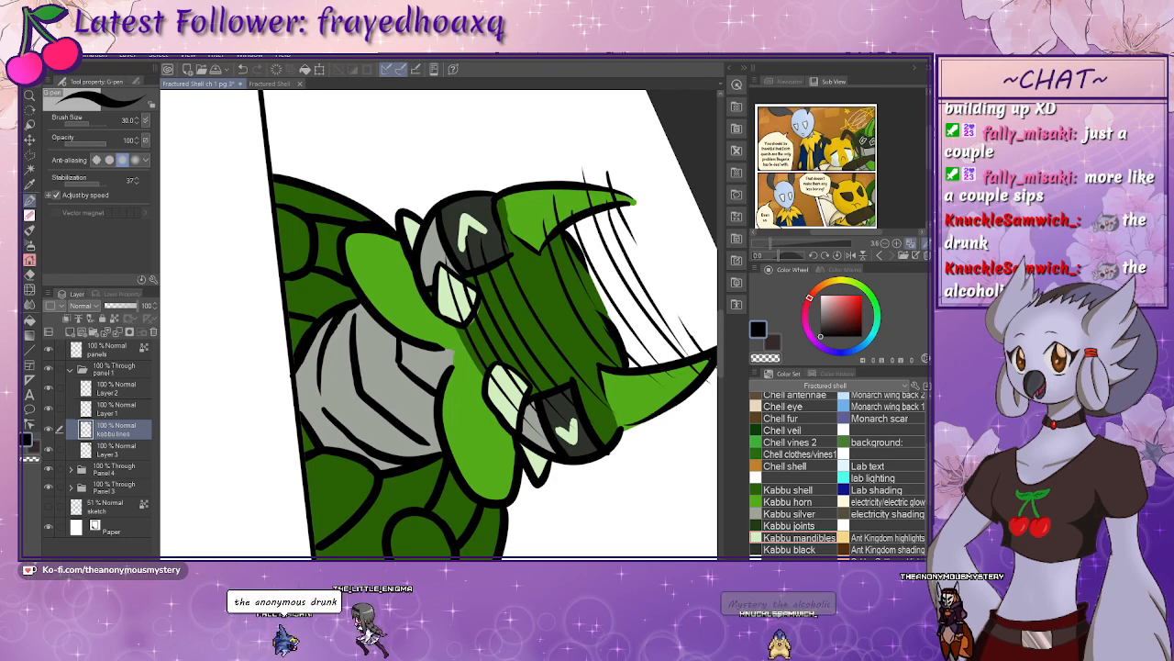
key(ctrl+at)
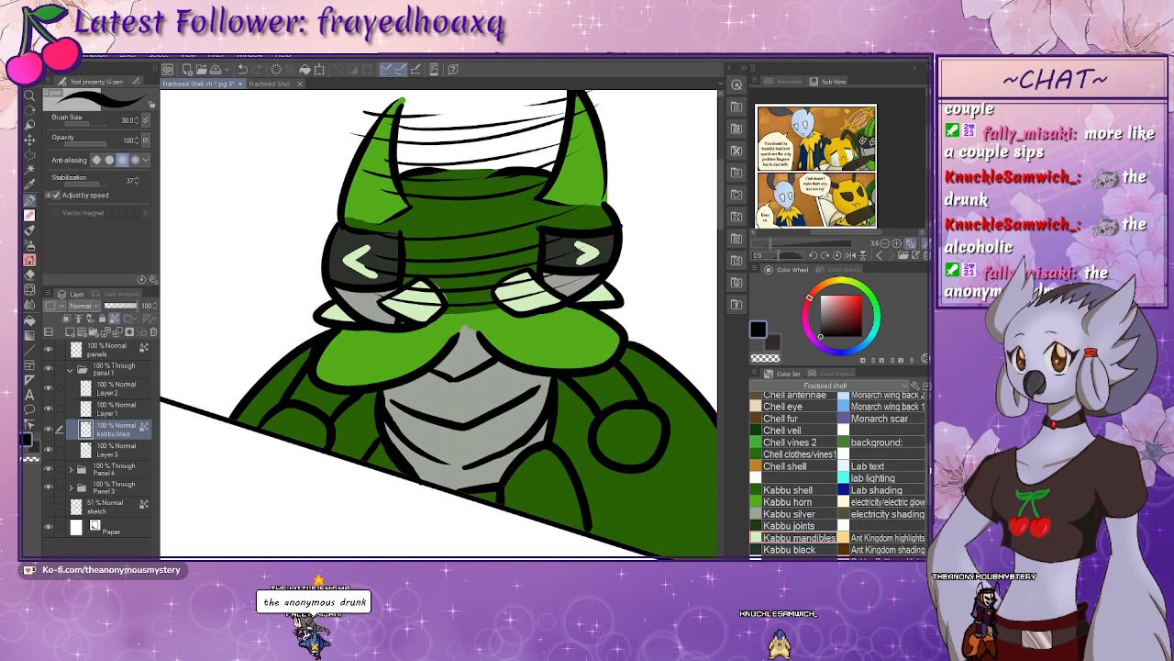
scroll(836, 459, down, 4)
click(838, 450)
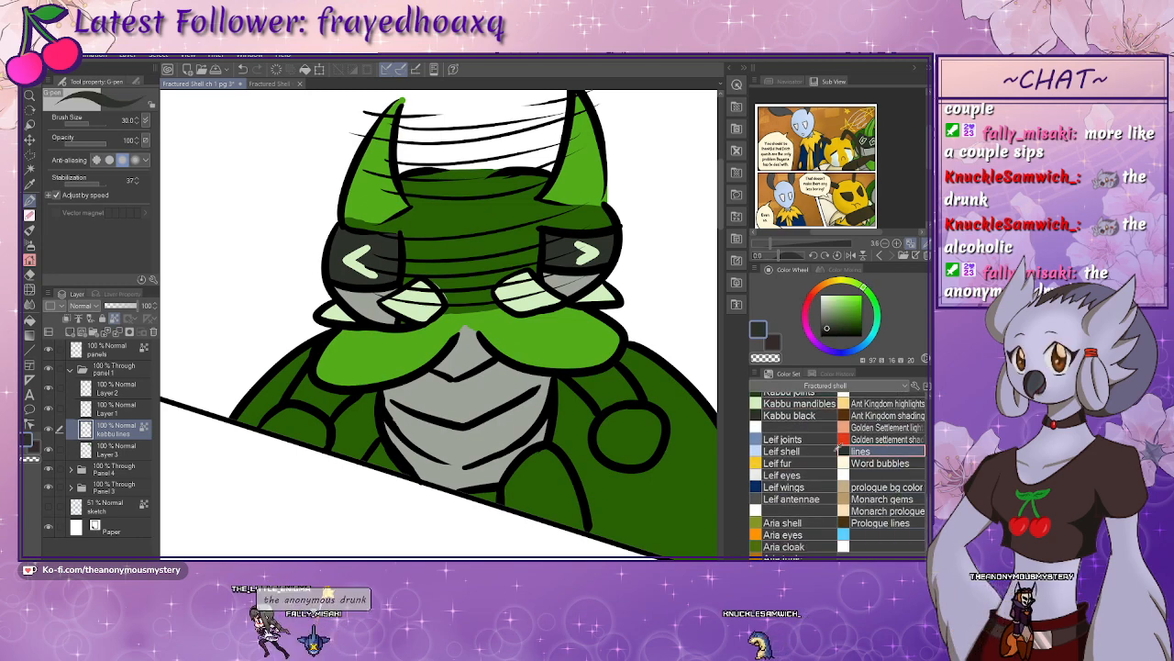
- Enlarge the G-pen to size 700 and recolour the beetle's line art on the kabbu lines layer with the chosen dark colour
key(bracketright)
key(bracketright)
key(bracketright)
key(bracketright)
key(bracketright)
key(bracketright)
key(bracketright)
key(bracketright)
key(bracketright)
key(bracketright)
key(bracketright)
key(bracketright)
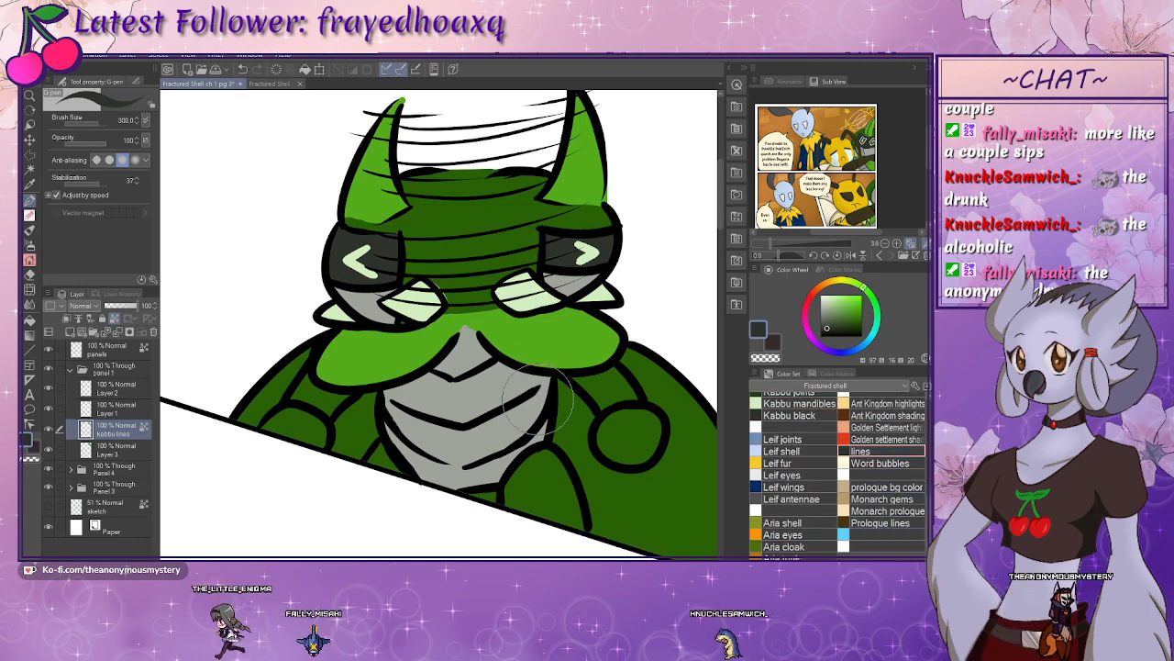
key(bracketright)
key(bracketright)
key(bracketright)
key(bracketright)
mouse_move(362, 189)
mouse_down()
mouse_move(537, 175)
mouse_move(321, 156)
mouse_move(612, 184)
mouse_move(262, 261)
mouse_move(517, 289)
mouse_move(307, 353)
mouse_move(373, 414)
mouse_move(604, 431)
mouse_move(461, 500)
mouse_move(704, 564)
mouse_up()
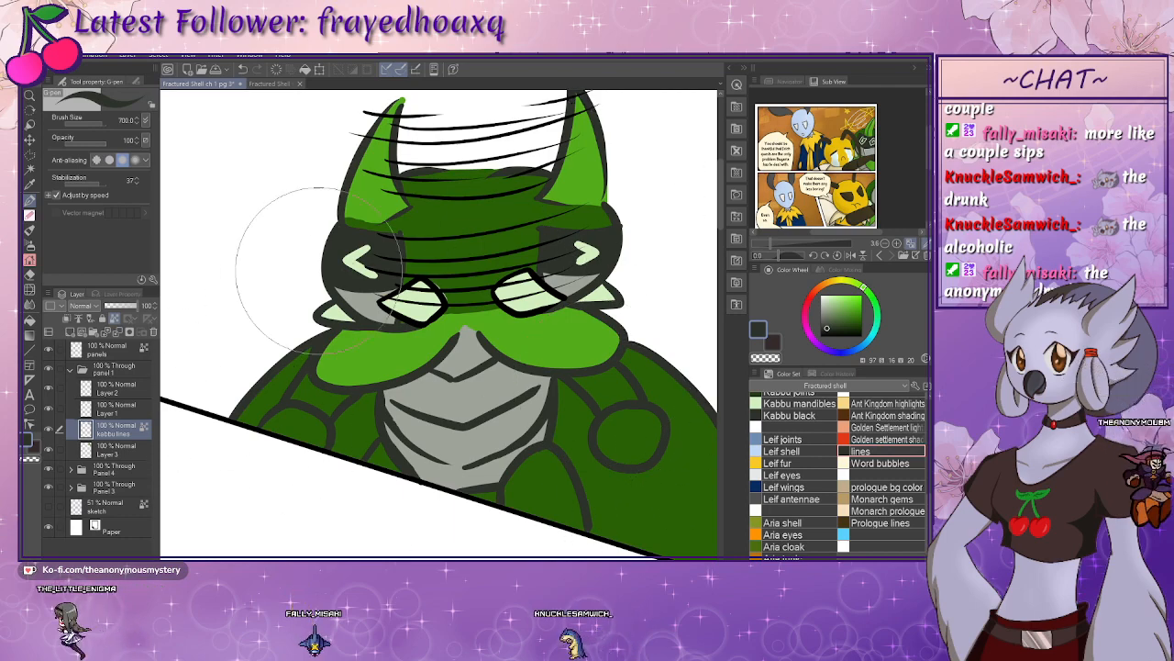
- Recolour the thin curved lines across the face and horns on Layer 2 with the dark "lines" colour using the G-pen
click(115, 387)
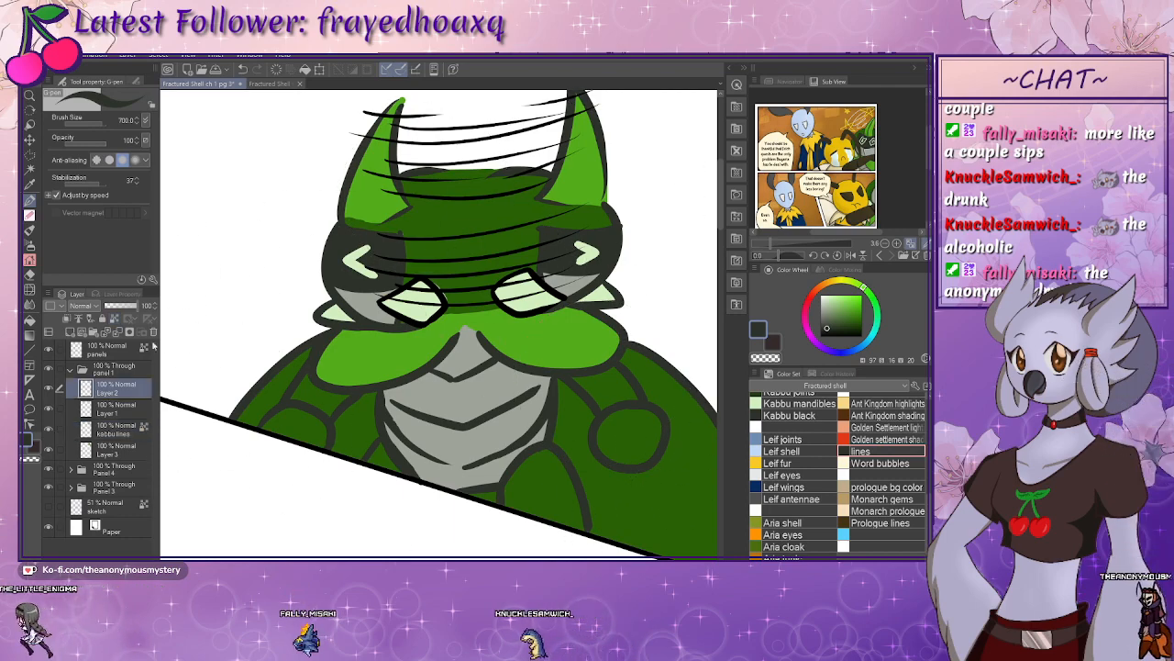
click(49, 388)
click(49, 388)
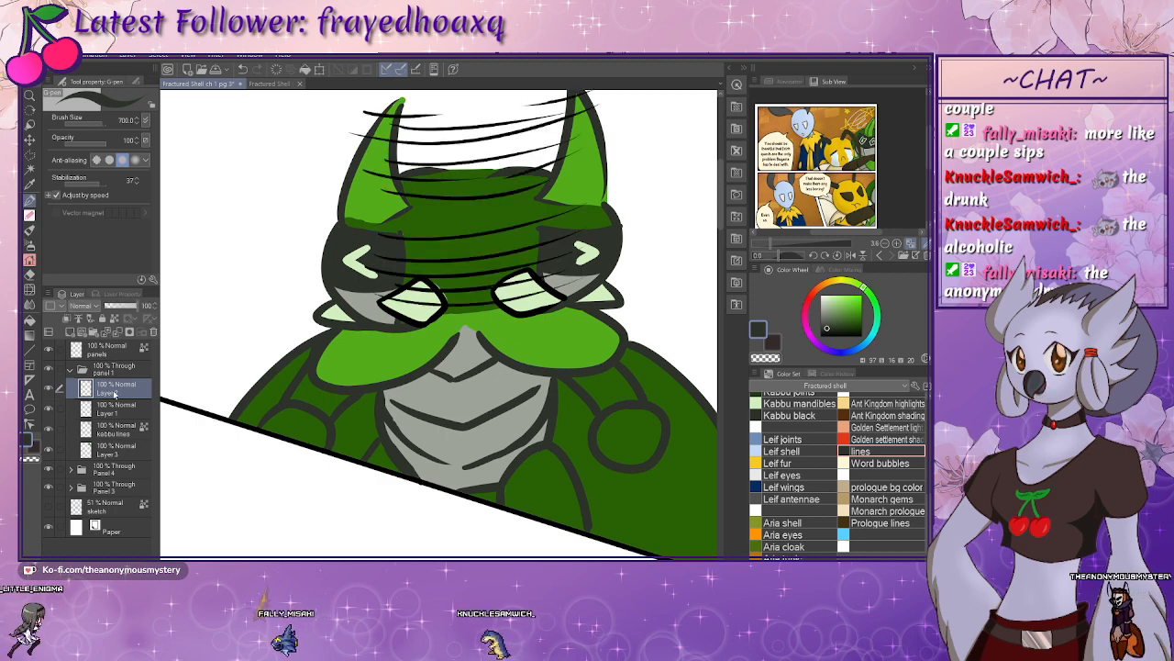
drag(435, 309, 401, 376)
mouse_move(359, 240)
mouse_down()
mouse_move(529, 205)
mouse_move(393, 341)
mouse_move(469, 363)
mouse_move(390, 366)
mouse_up()
drag(308, 468, 500, 207)
drag(436, 412, 633, 275)
drag(303, 262, 282, 392)
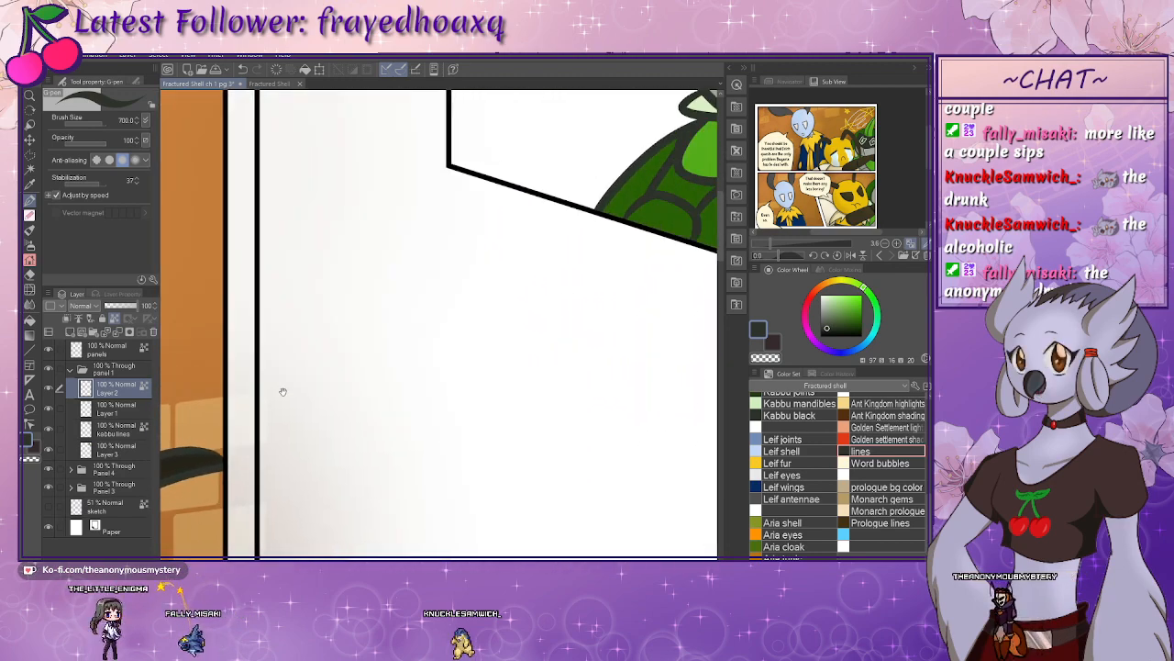
drag(647, 181, 339, 368)
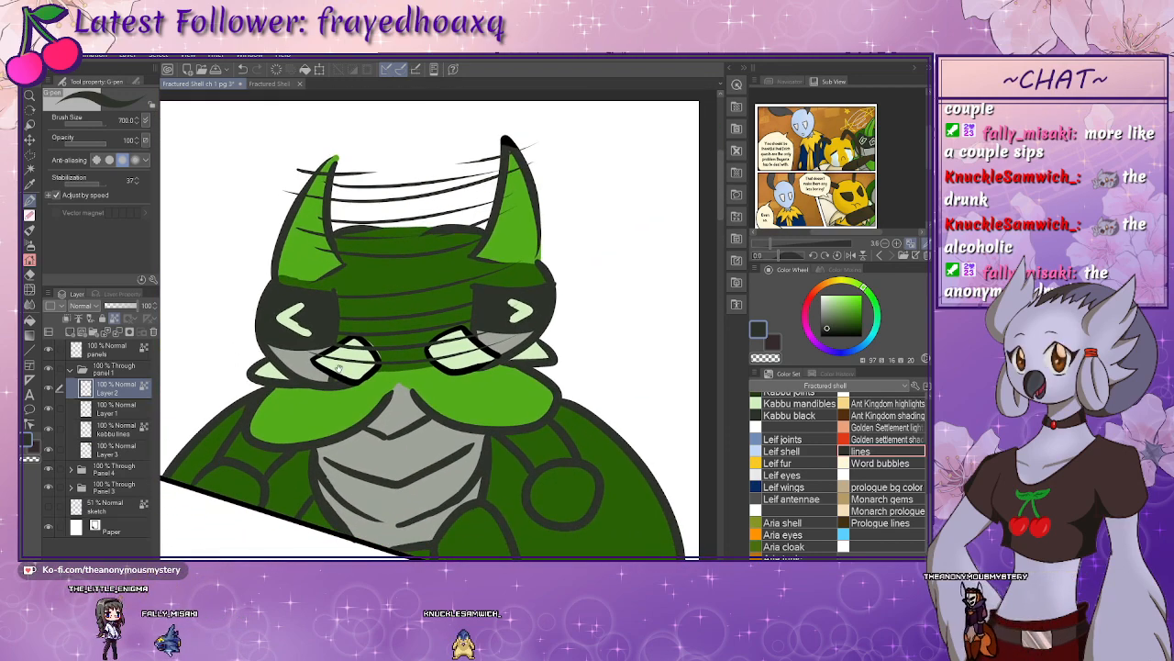
- Temporarily hide Layer 2 and fill the black outlines of the two pale green face shapes on Layer 1 with the dark "lines" colour
click(122, 407)
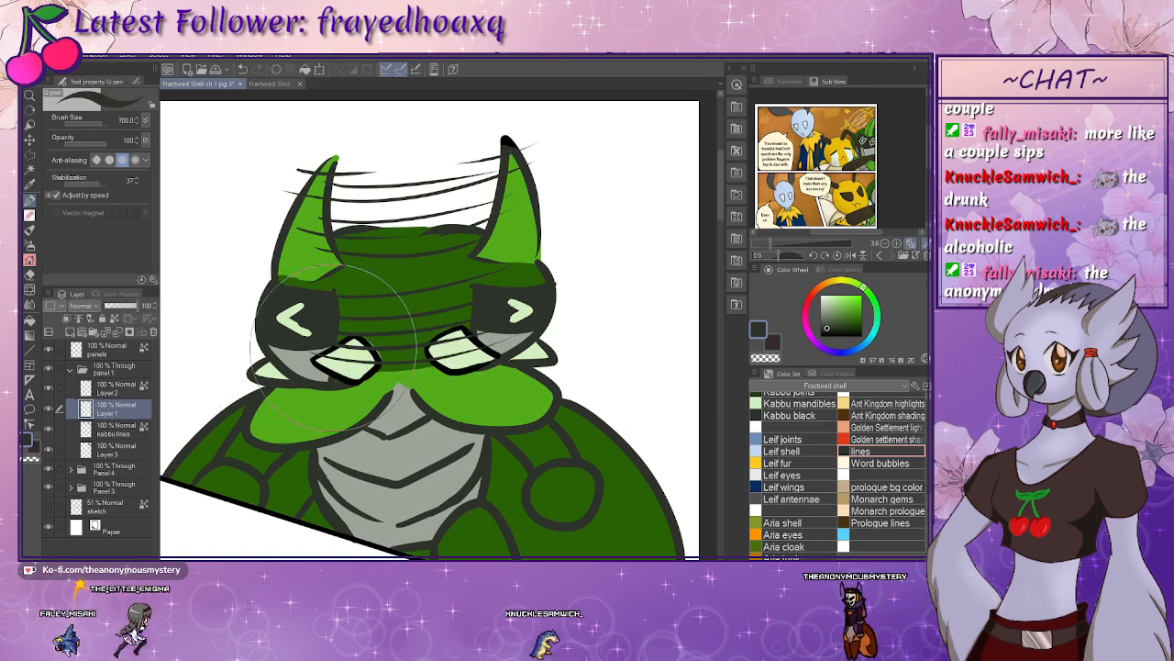
key(g)
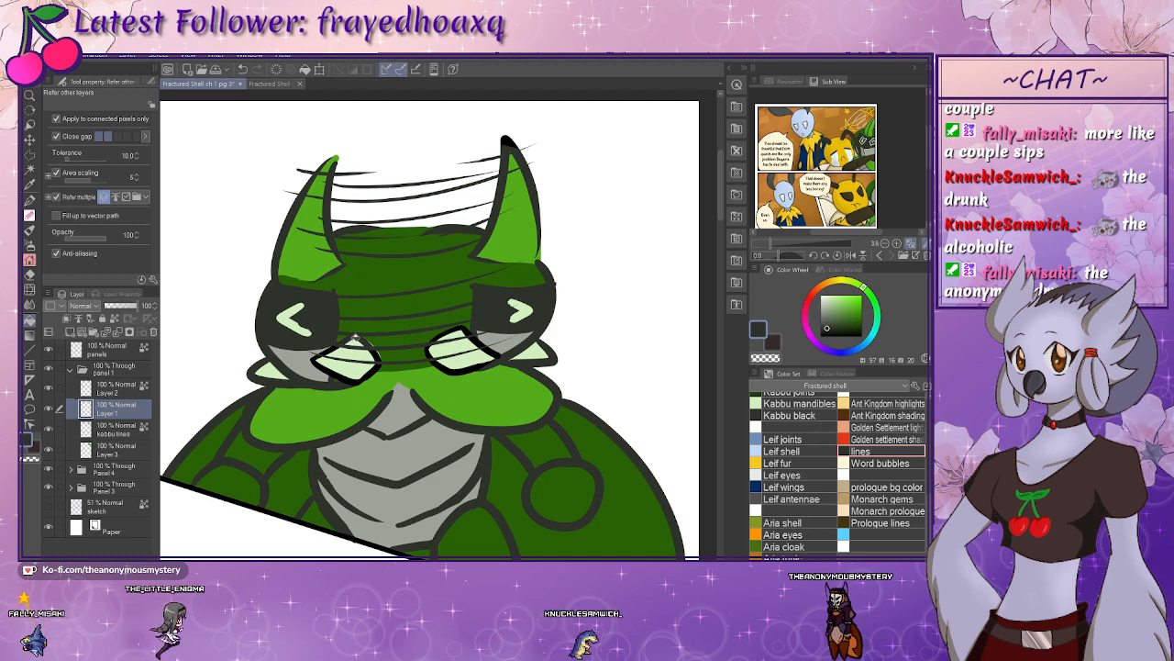
click(48, 388)
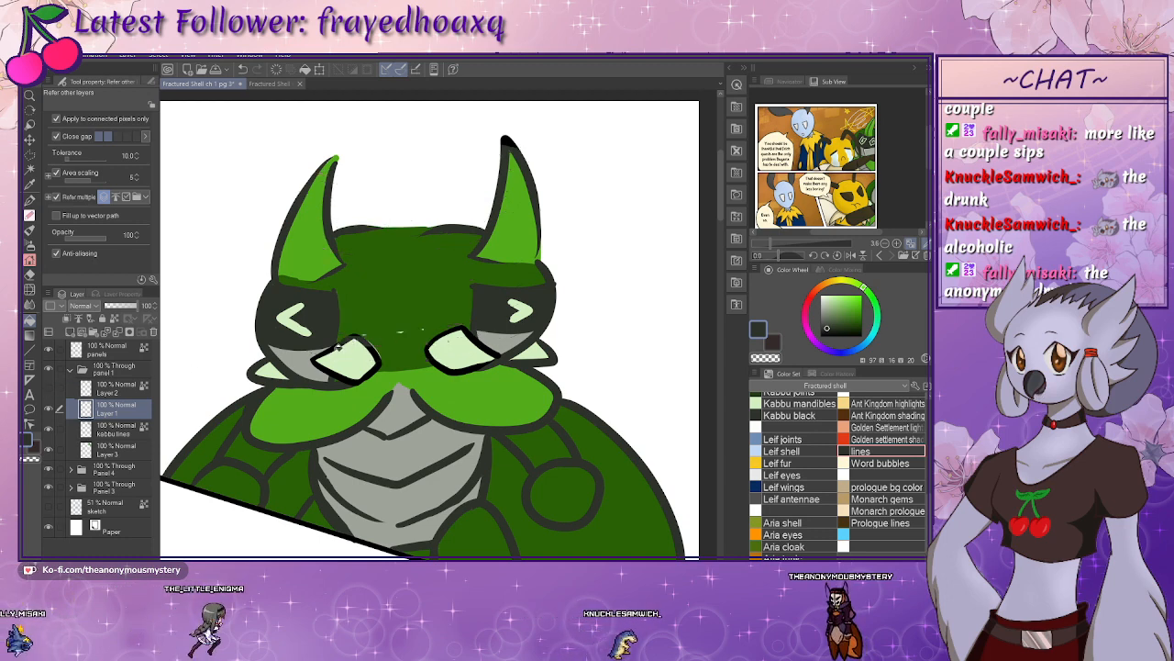
click(341, 343)
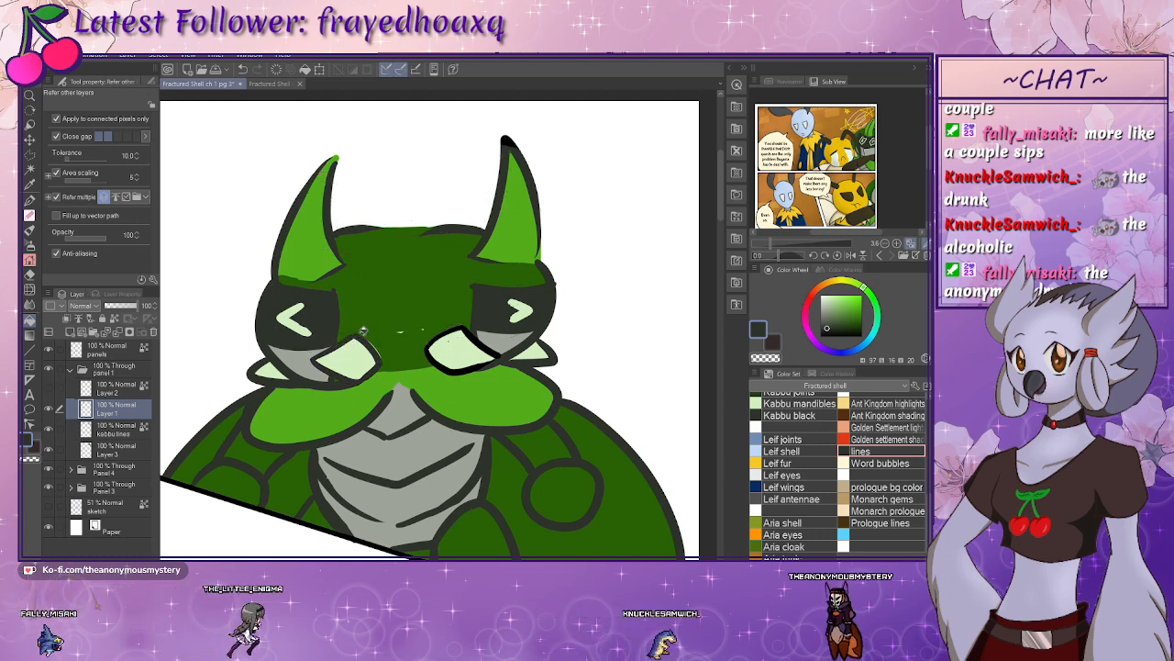
click(452, 332)
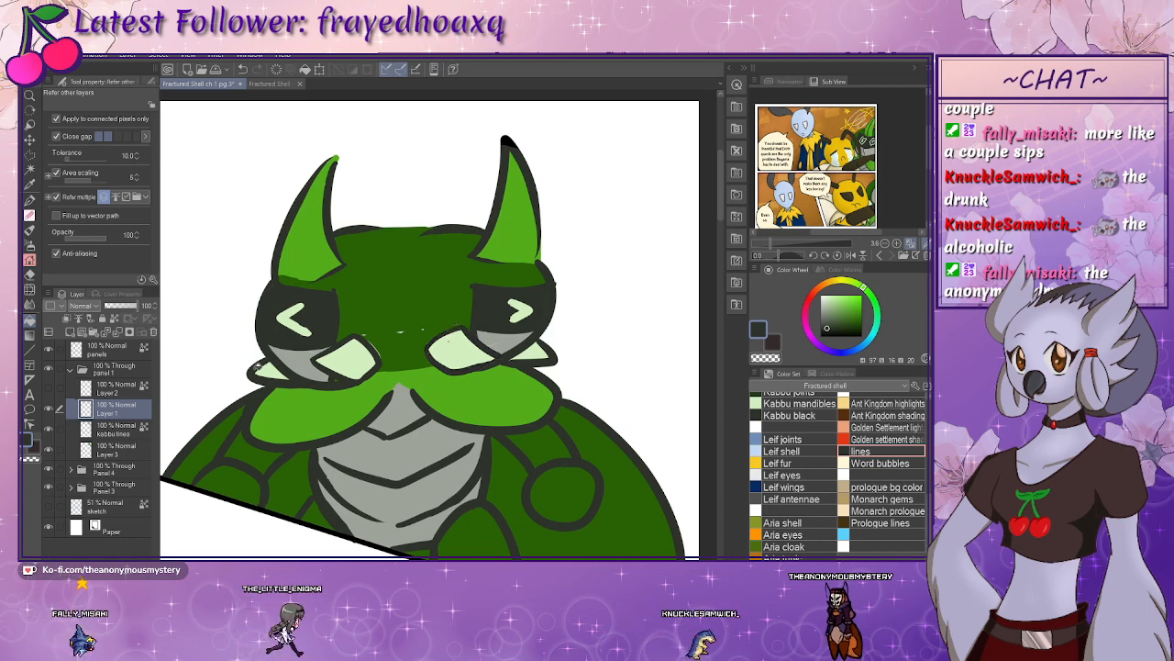
click(49, 388)
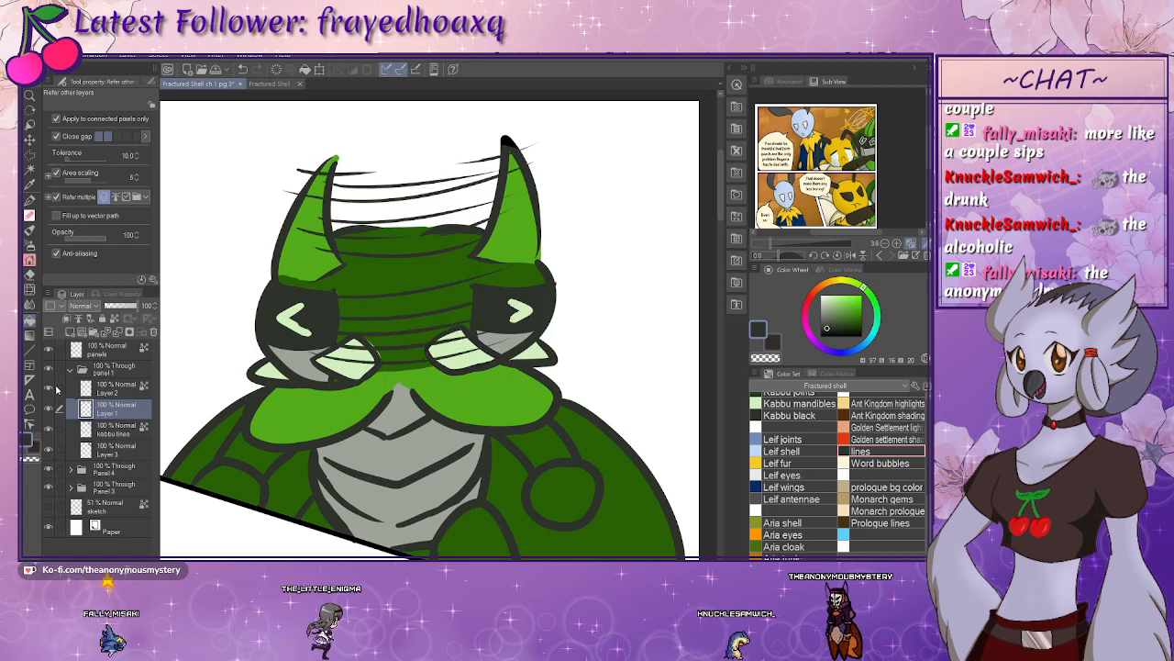
- Add a new raster layer to the panel 1 folder and place it between kabbu lines and Layer 3
key(ctrl+space)
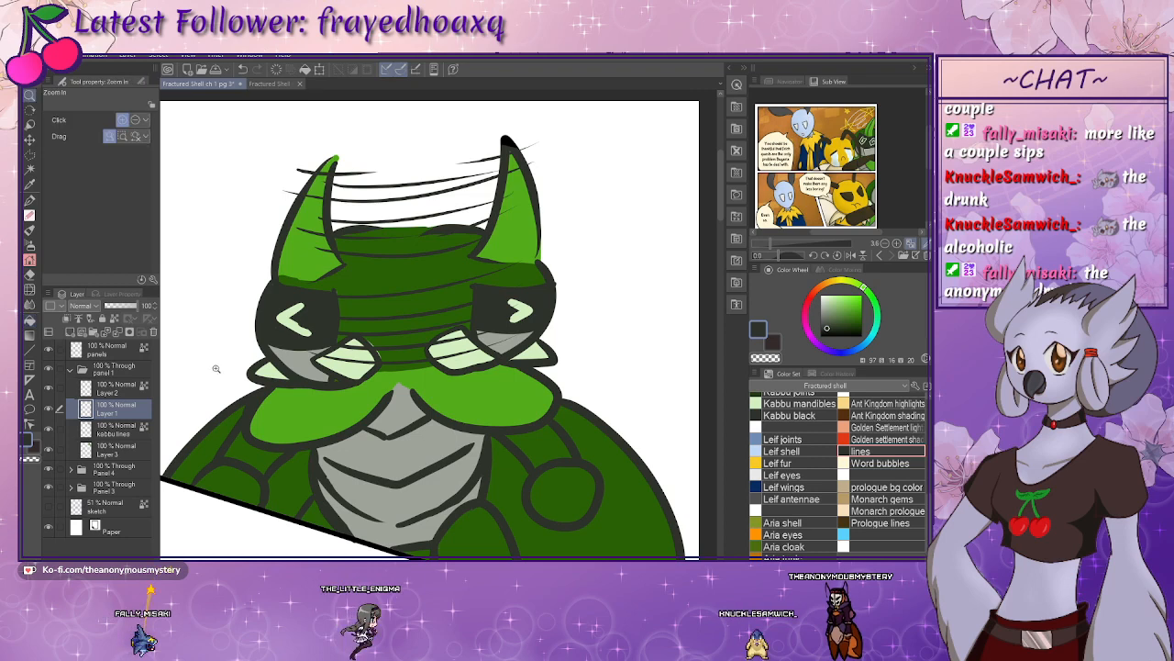
mouse_move(215, 370)
mouse_down()
mouse_move(176, 391)
mouse_move(210, 371)
mouse_up()
drag(284, 424, 418, 393)
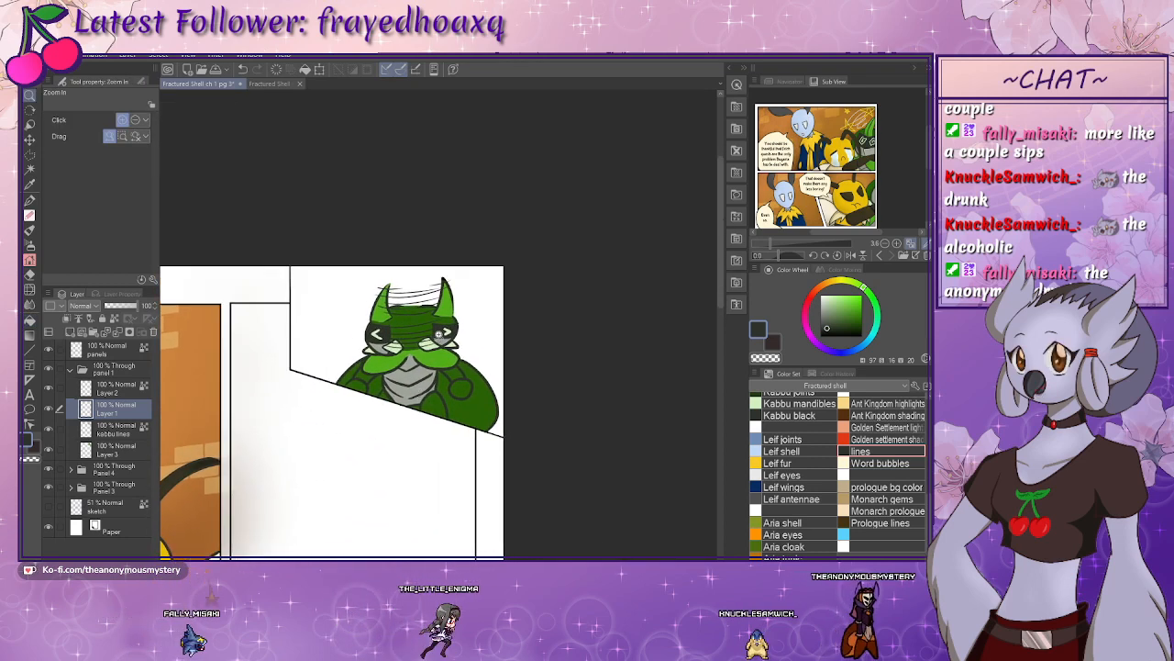
click(424, 347)
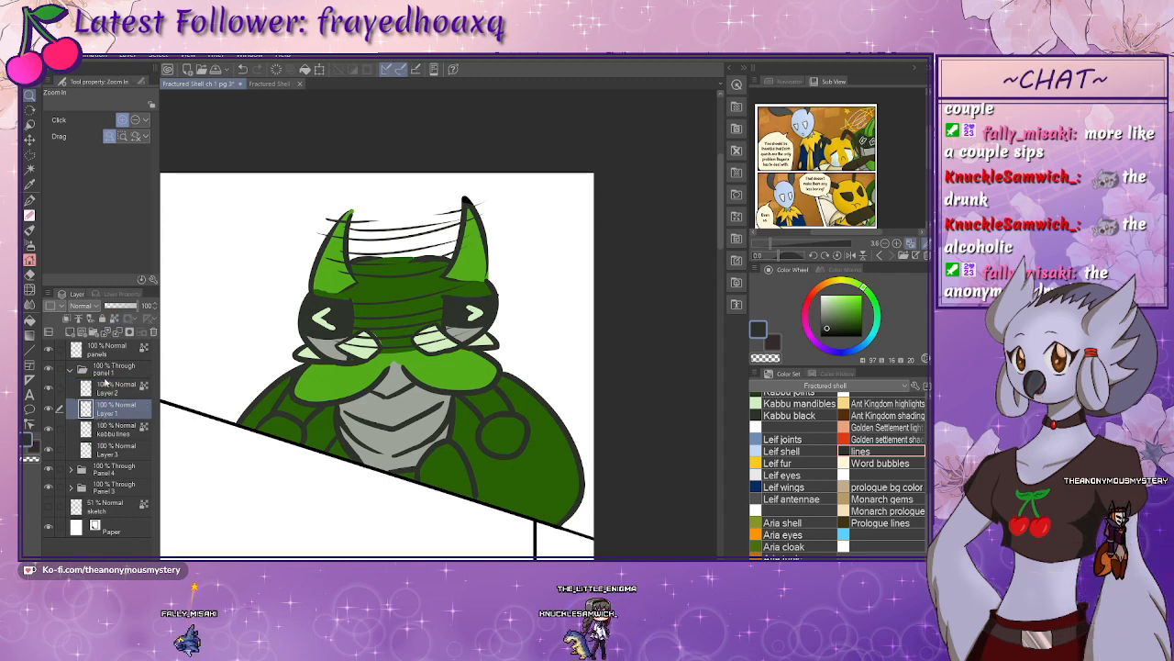
click(104, 393)
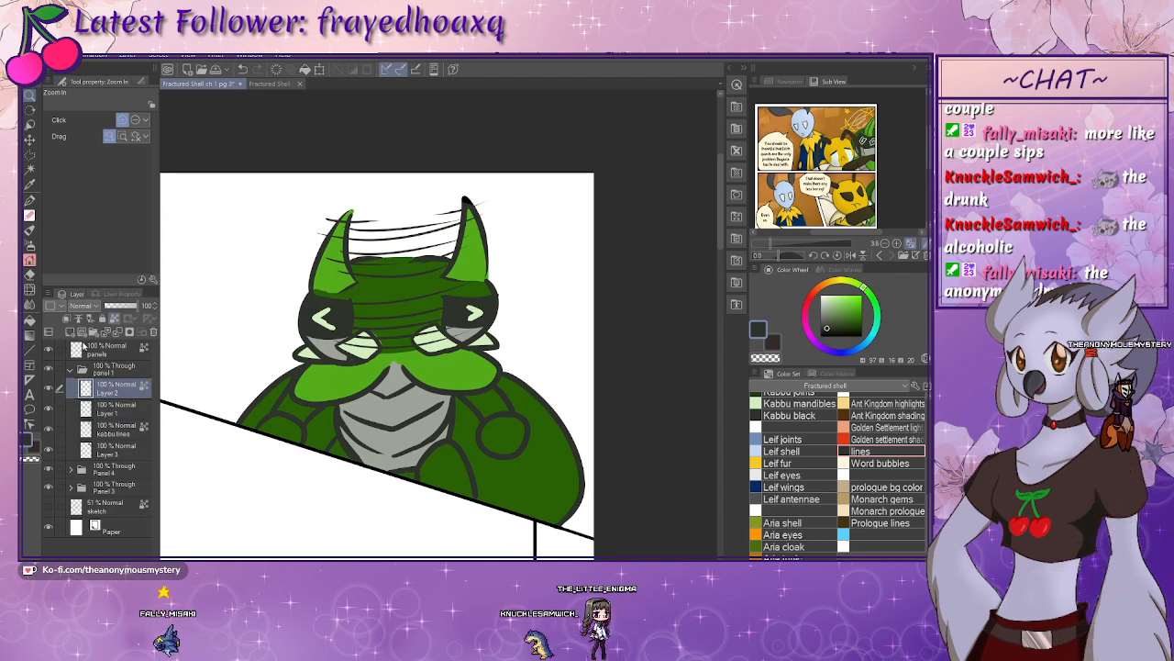
click(71, 332)
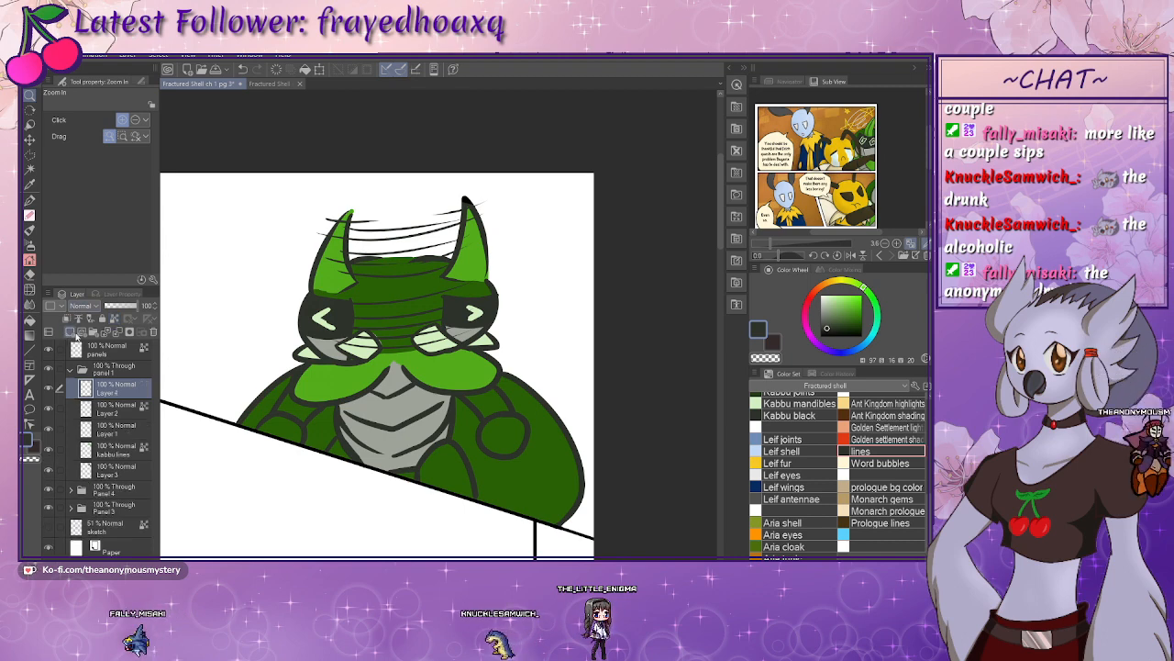
drag(126, 393, 110, 442)
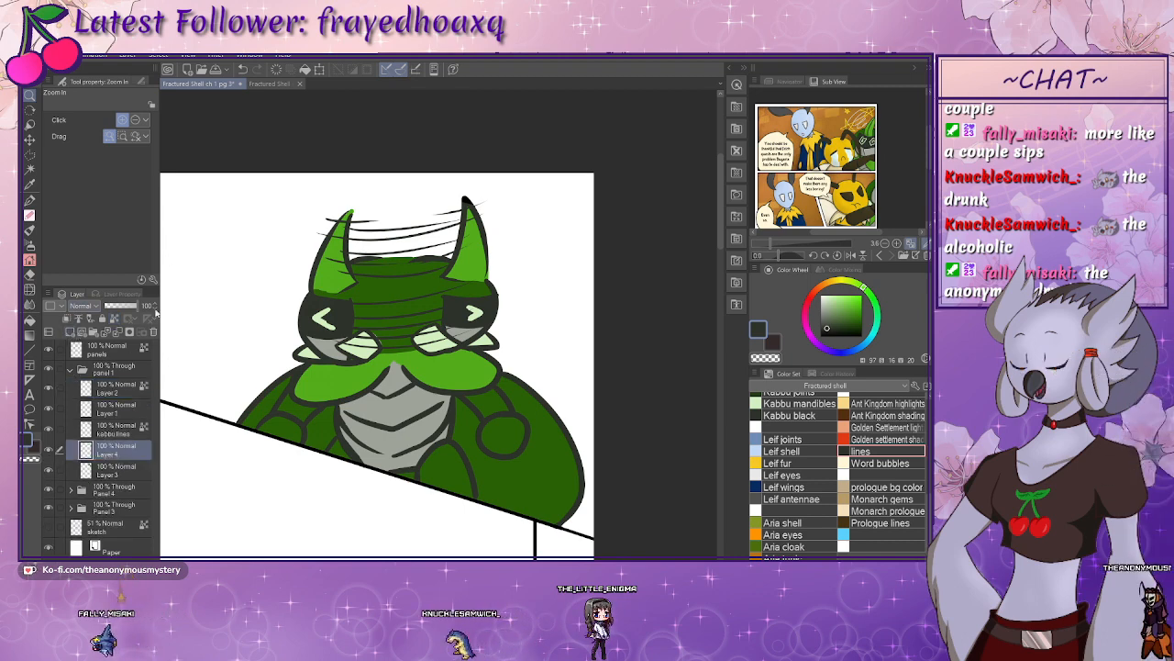
- Paint a soft vertical streak down the beetle's face with the Soft airbrush at size 200 in the "Ant Kingdom shading" colour
click(30, 245)
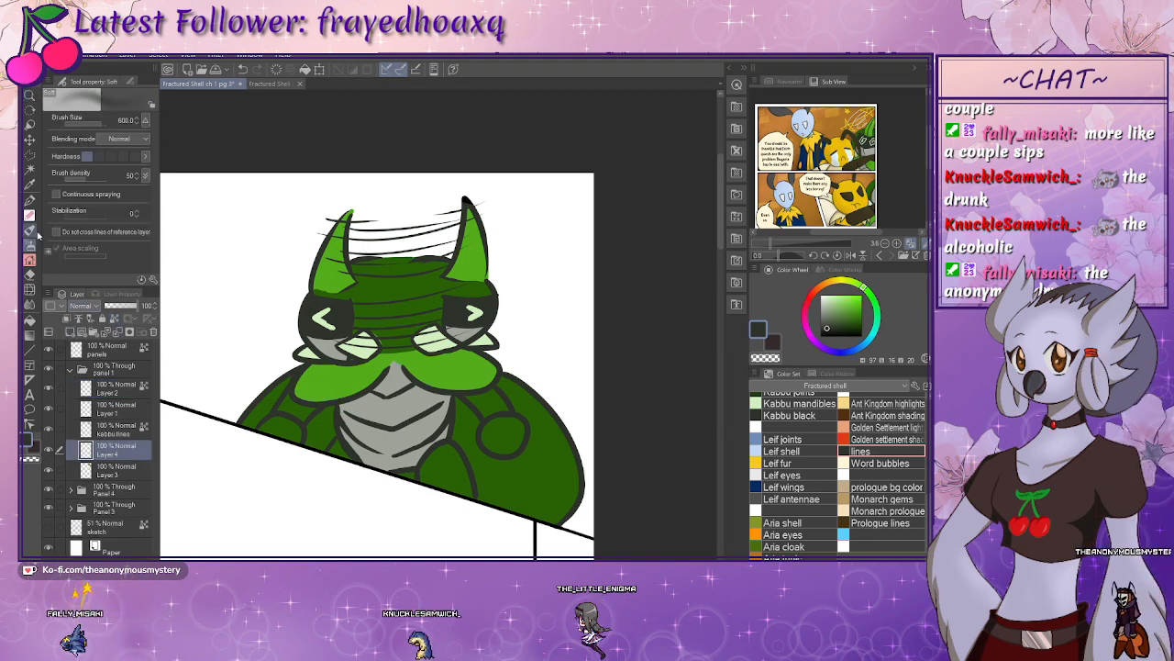
click(137, 123)
click(136, 123)
click(137, 123)
click(137, 123)
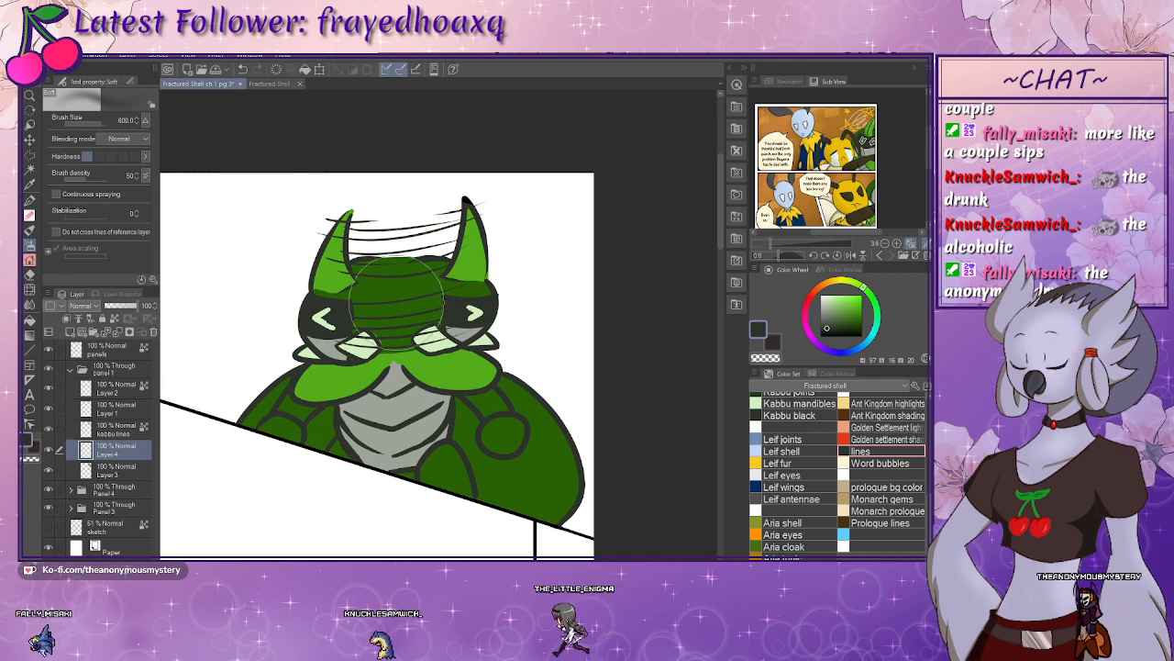
key(bracketleft)
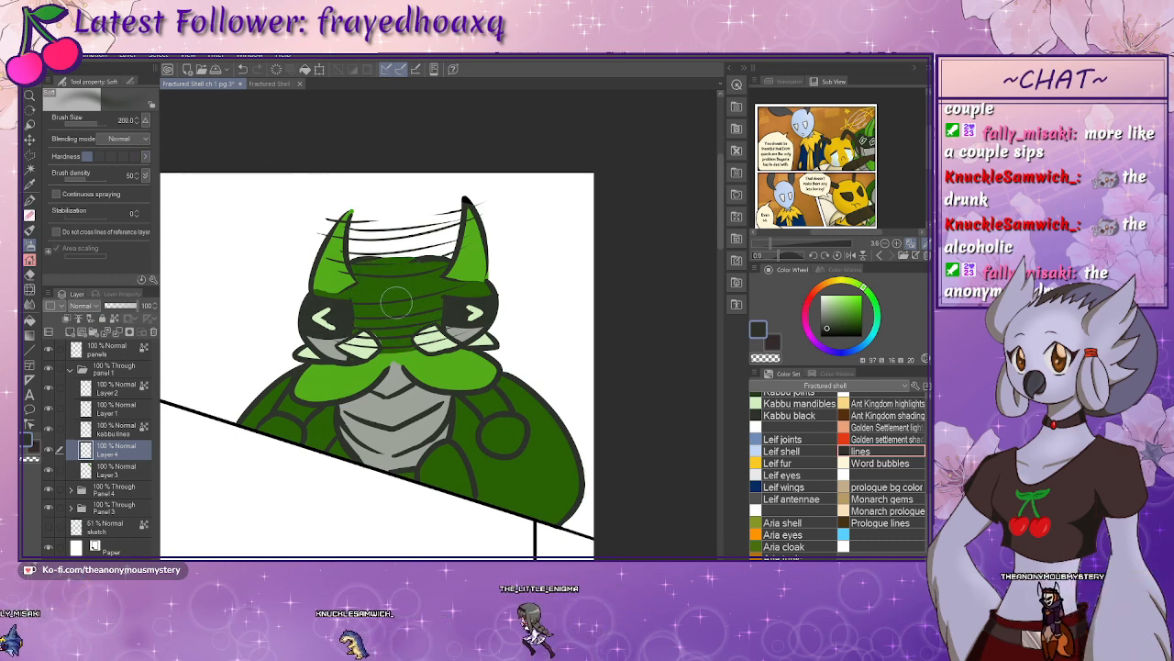
click(885, 415)
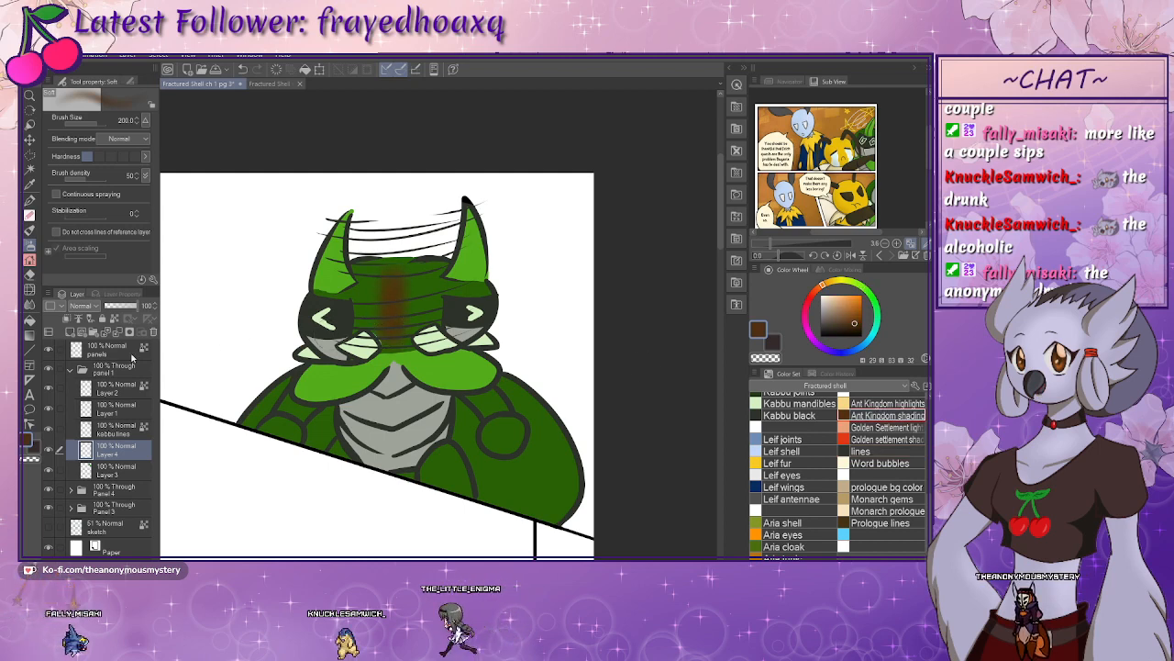
- Set the new shading layer's blending mode to Color burn and its opacity to 41%
click(86, 66)
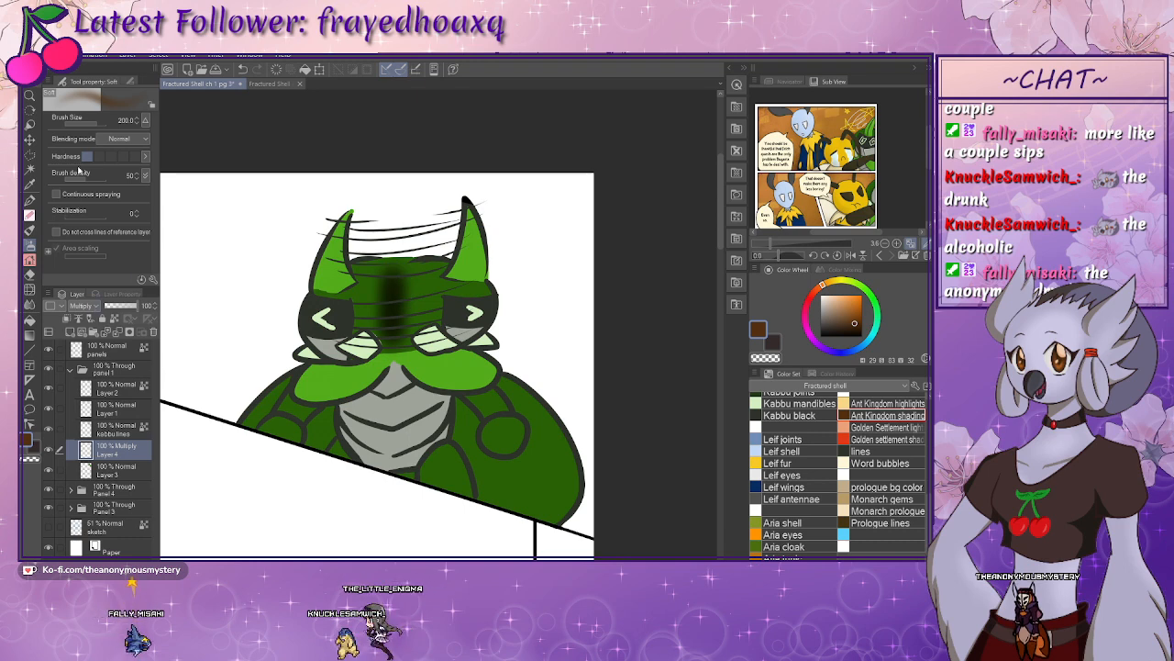
click(91, 80)
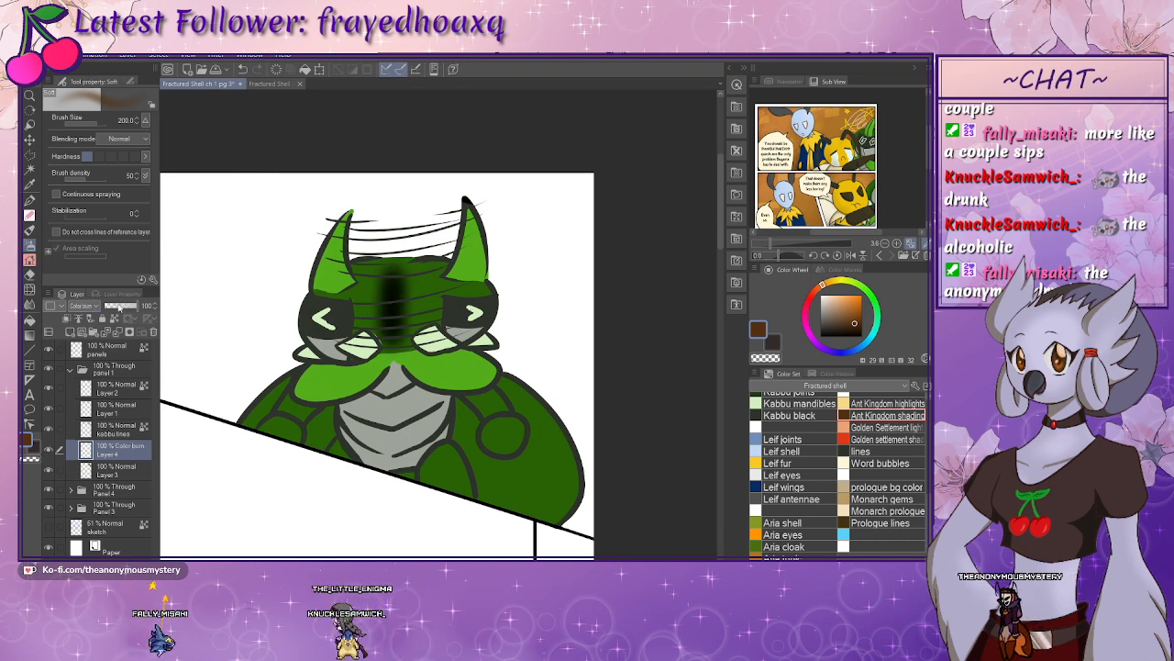
drag(117, 310, 118, 307)
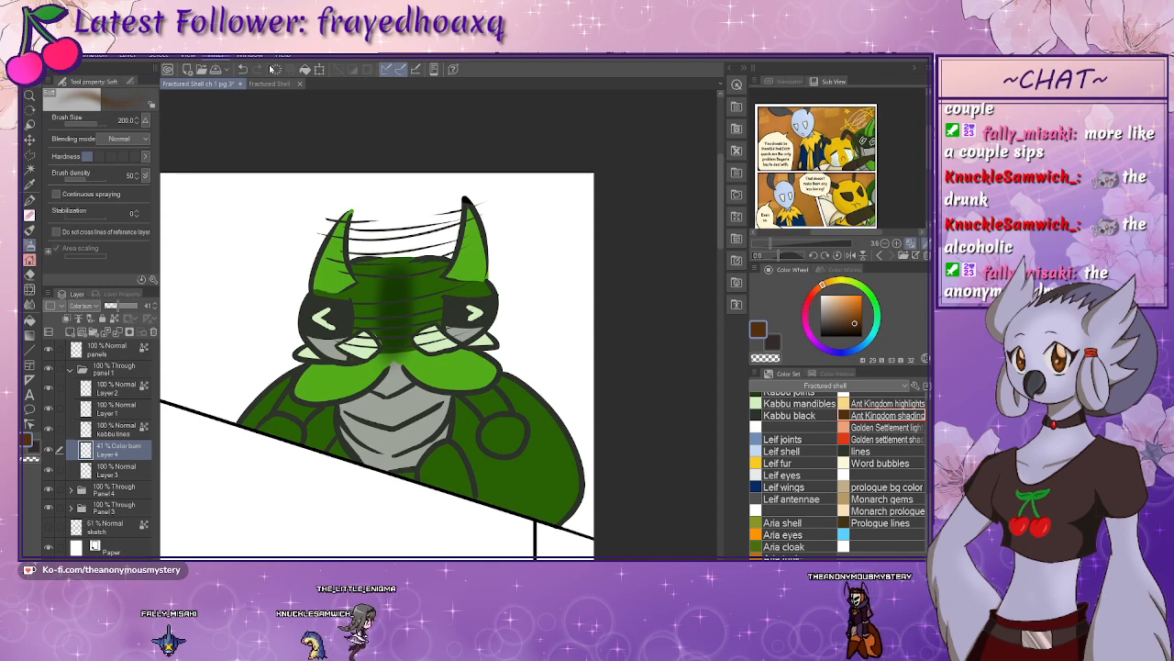
- Airbrush soft shading over the beetle's face, the upper belly and the sides of the shell on the Color burn layer
click(336, 116)
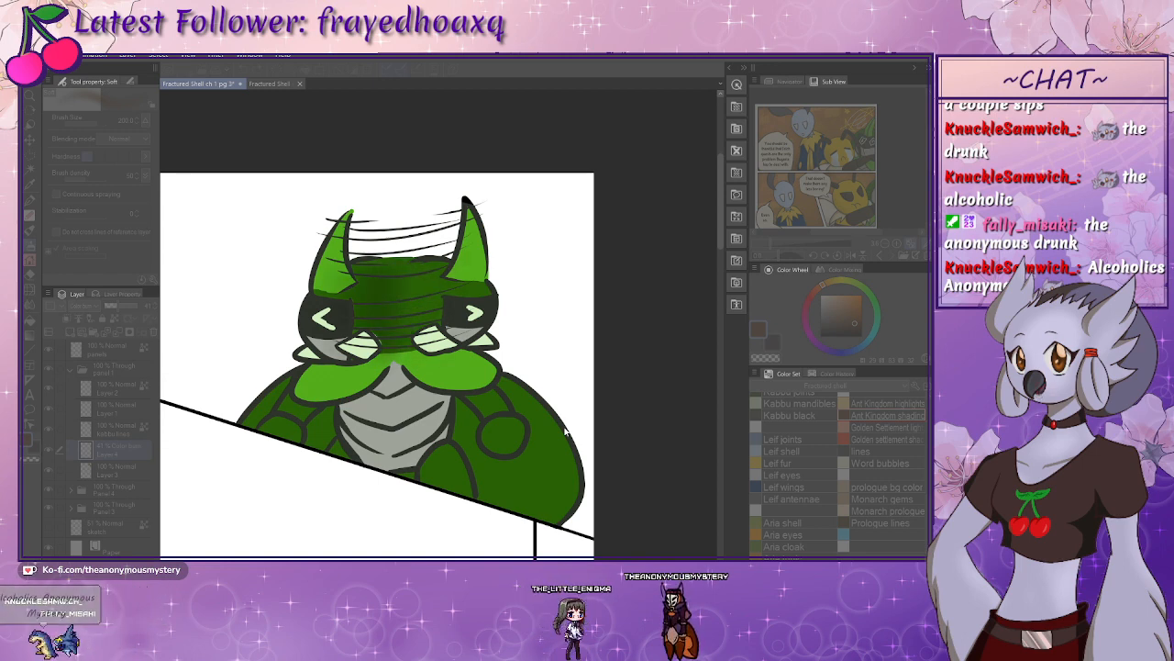
drag(374, 337, 370, 344)
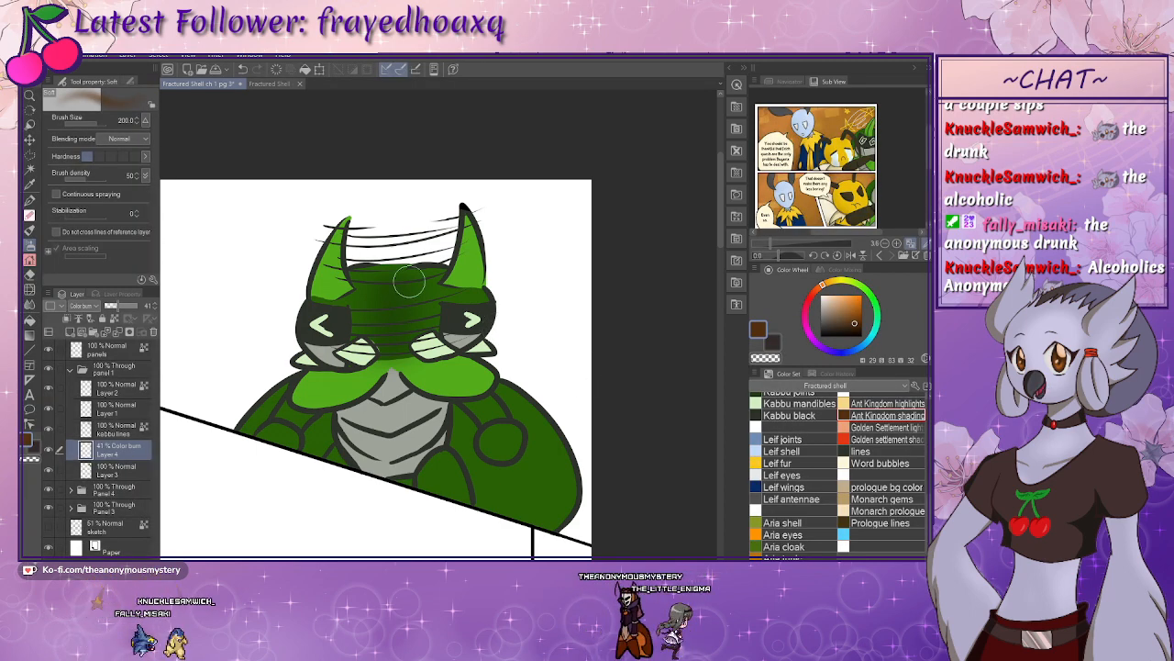
mouse_move(409, 282)
mouse_down()
mouse_move(392, 281)
mouse_move(404, 278)
mouse_move(386, 314)
mouse_move(405, 279)
mouse_move(412, 307)
mouse_move(394, 369)
mouse_up()
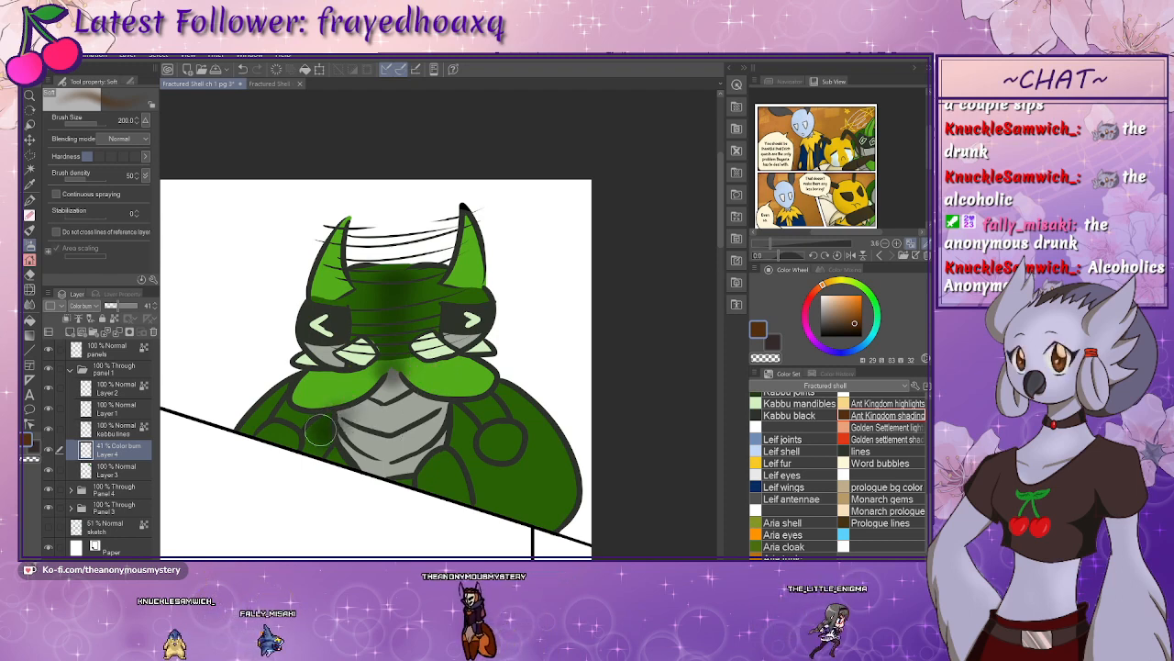
mouse_move(320, 430)
mouse_down()
mouse_move(439, 377)
mouse_move(408, 391)
mouse_move(463, 421)
mouse_move(474, 468)
mouse_up()
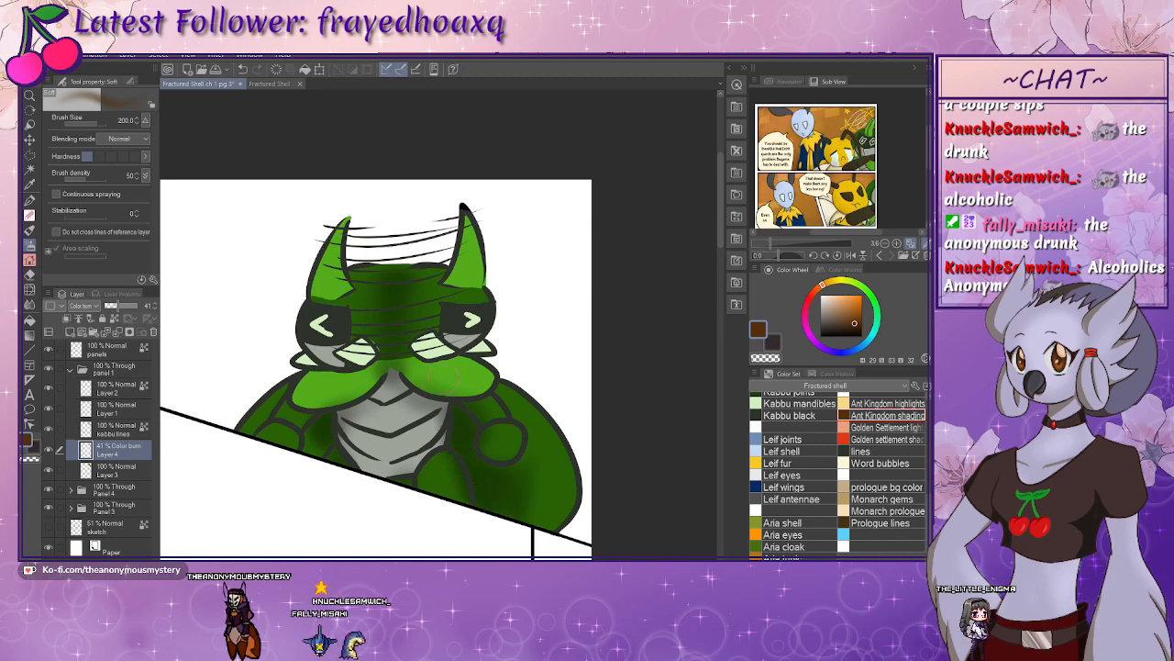
mouse_move(486, 420)
mouse_down()
mouse_move(532, 454)
mouse_move(536, 438)
mouse_move(517, 414)
mouse_move(509, 420)
mouse_up()
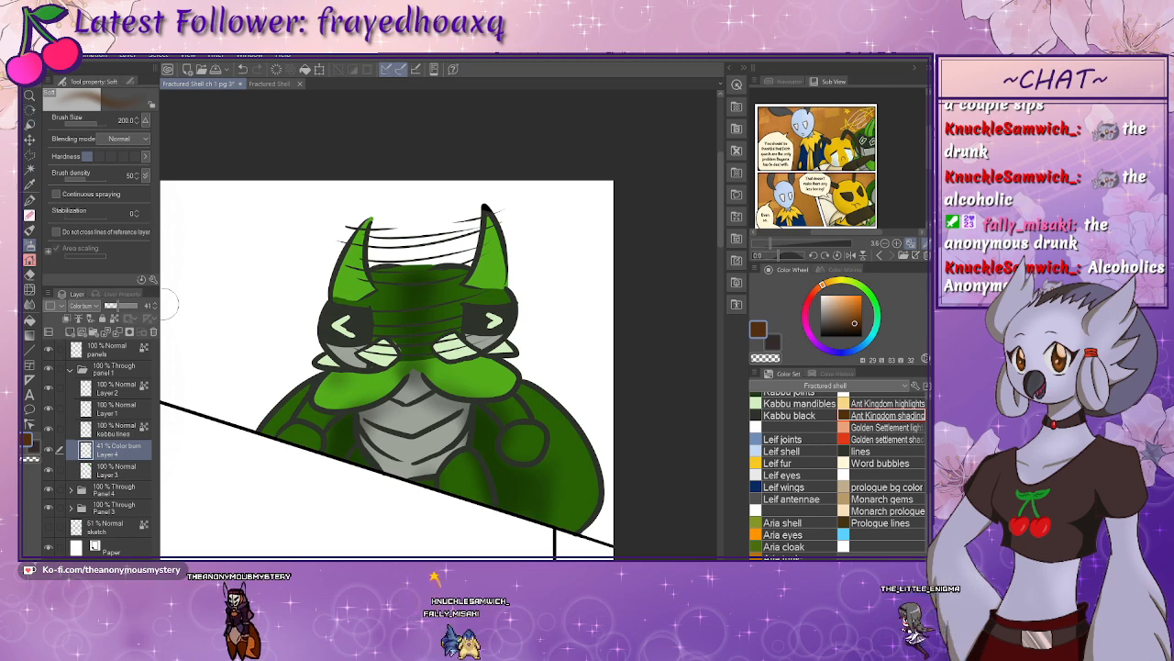
- Smudge the shading on the beetle's face into streaks with the Finger tip blending tool
click(33, 305)
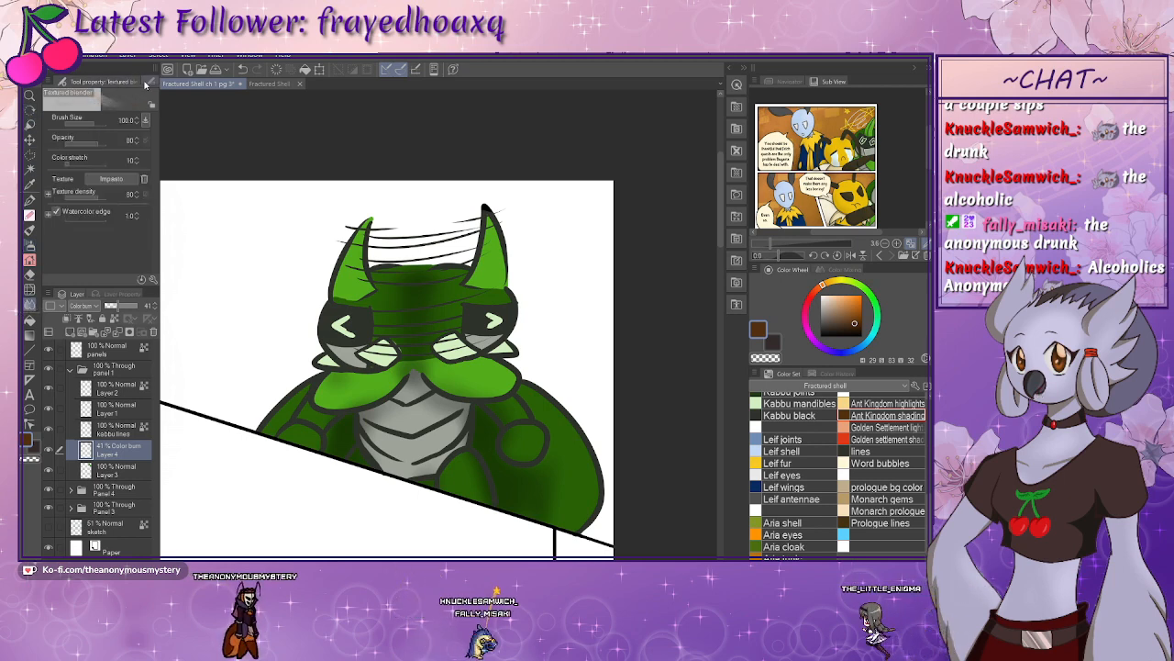
click(143, 81)
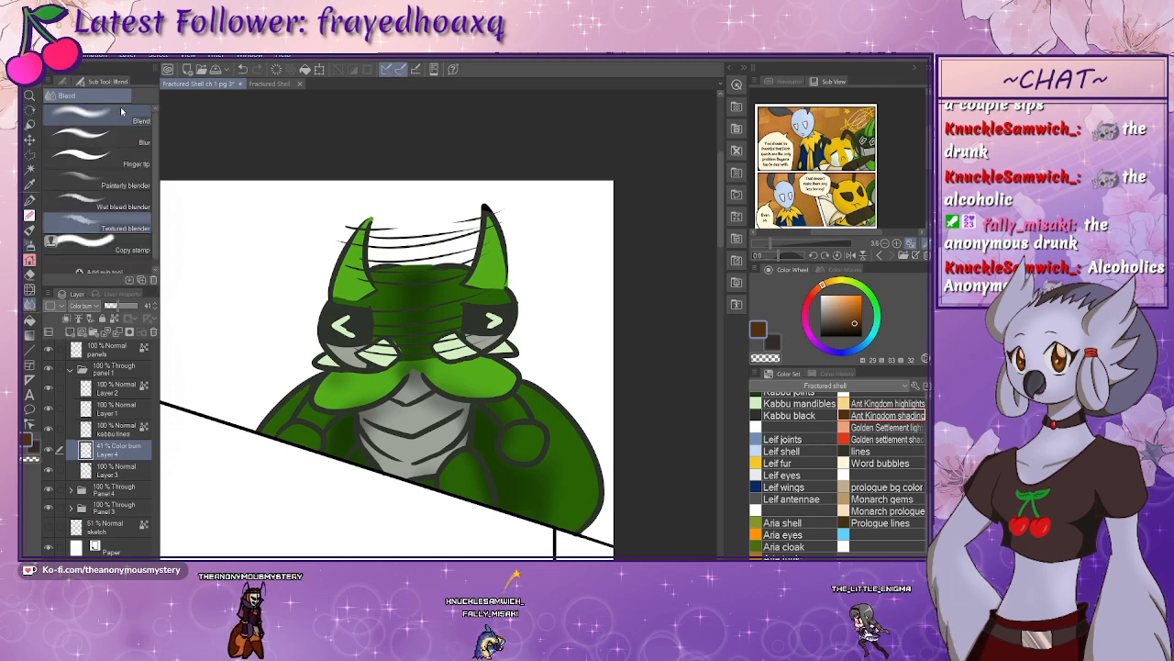
click(101, 158)
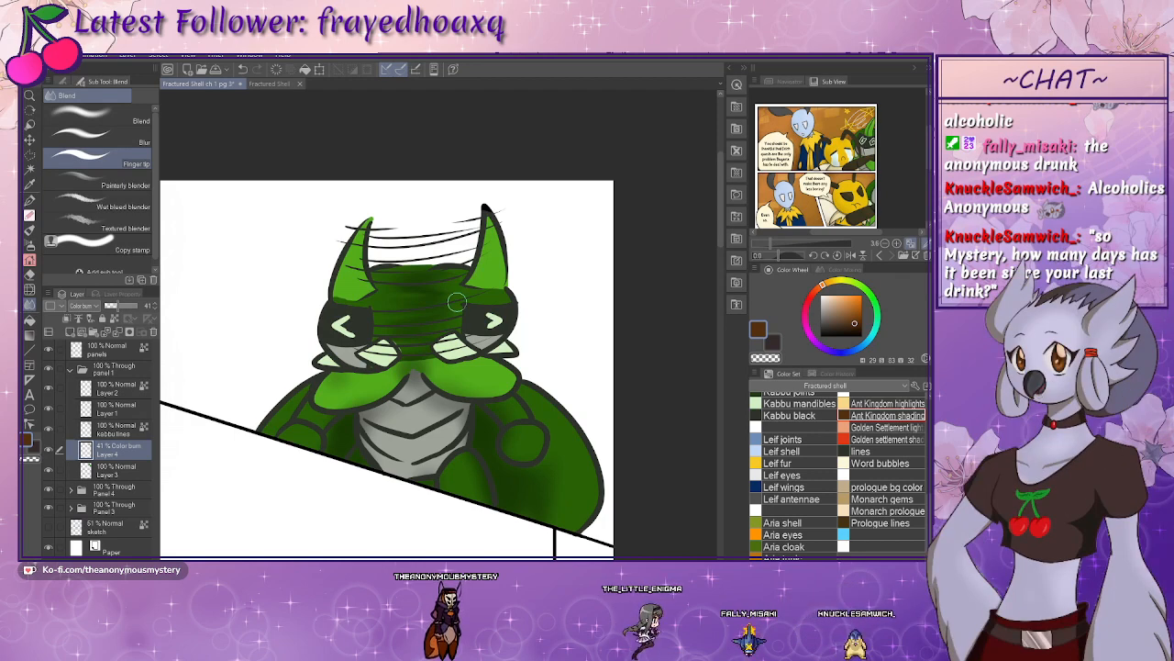
drag(413, 439, 406, 424)
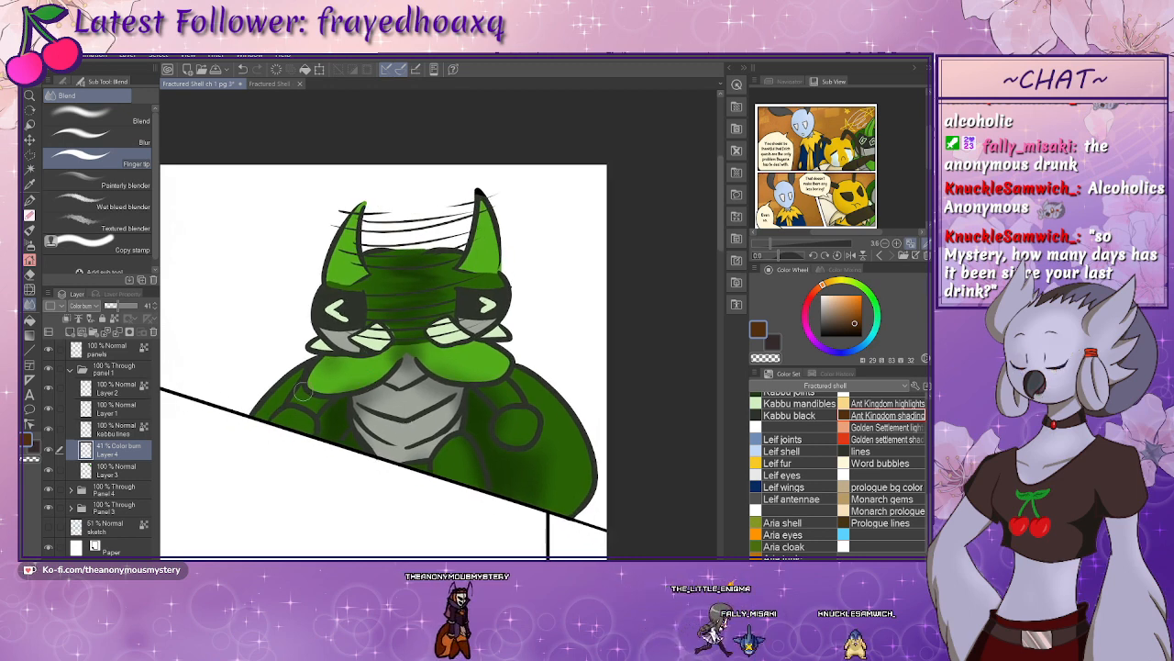
- Examine the shaded beetle up close and within the surrounding comic page
drag(234, 440, 395, 404)
mouse_move(215, 440)
mouse_down()
mouse_move(291, 435)
mouse_move(443, 317)
mouse_up()
mouse_move(420, 428)
mouse_down()
mouse_move(490, 413)
mouse_move(220, 404)
mouse_up()
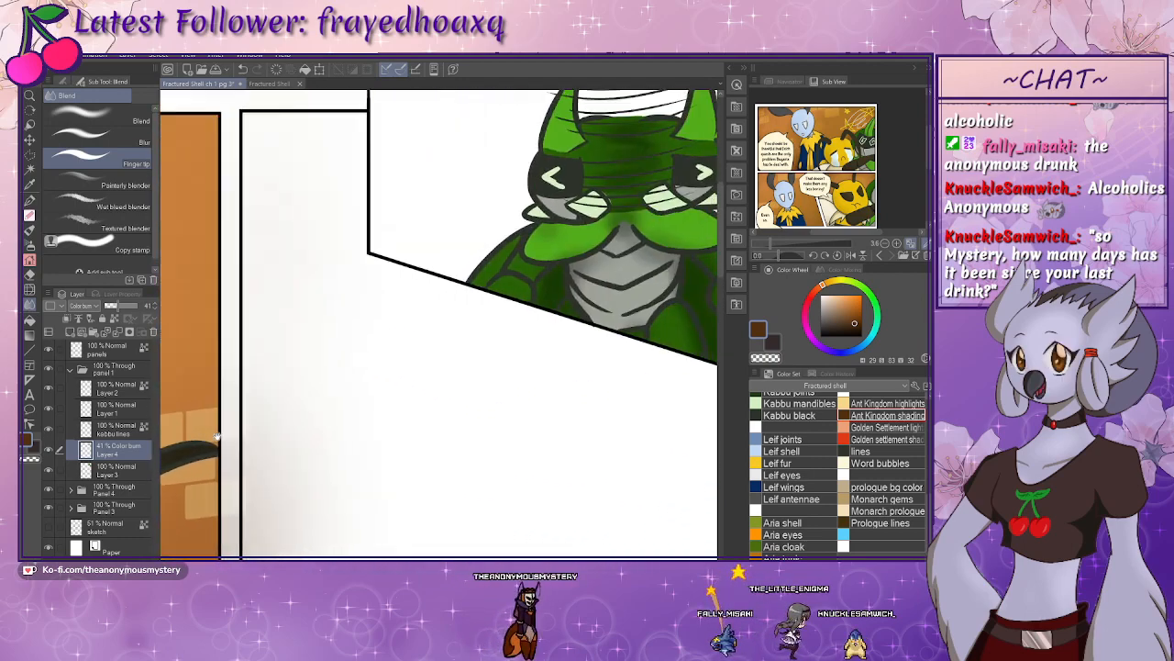
drag(450, 395, 390, 399)
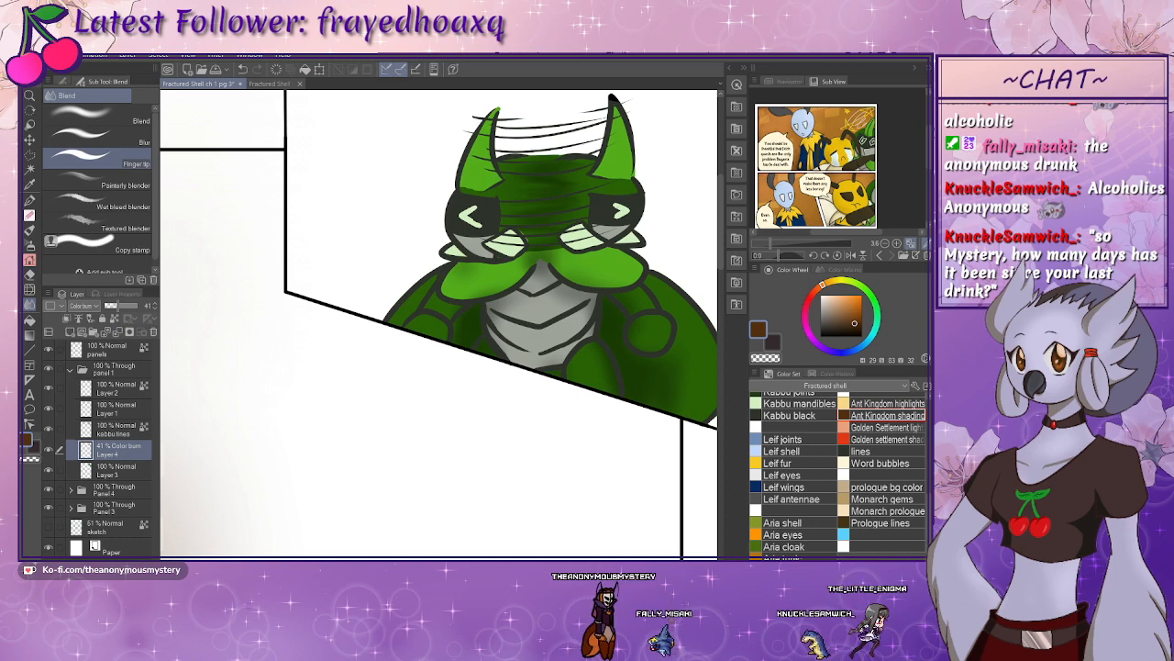
key(ctrl+minus)
key(ctrl+minus)
key(ctrl+minus)
drag(297, 453, 242, 483)
key(ctrl+plus)
key(ctrl+plus)
key(ctrl+plus)
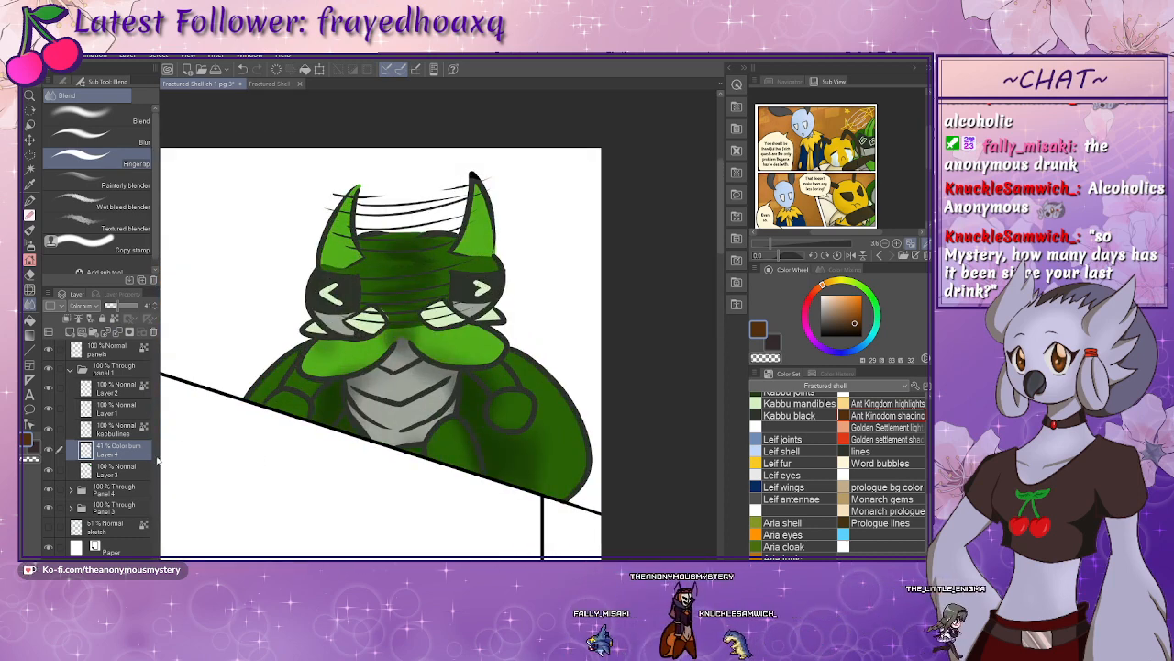
click(116, 471)
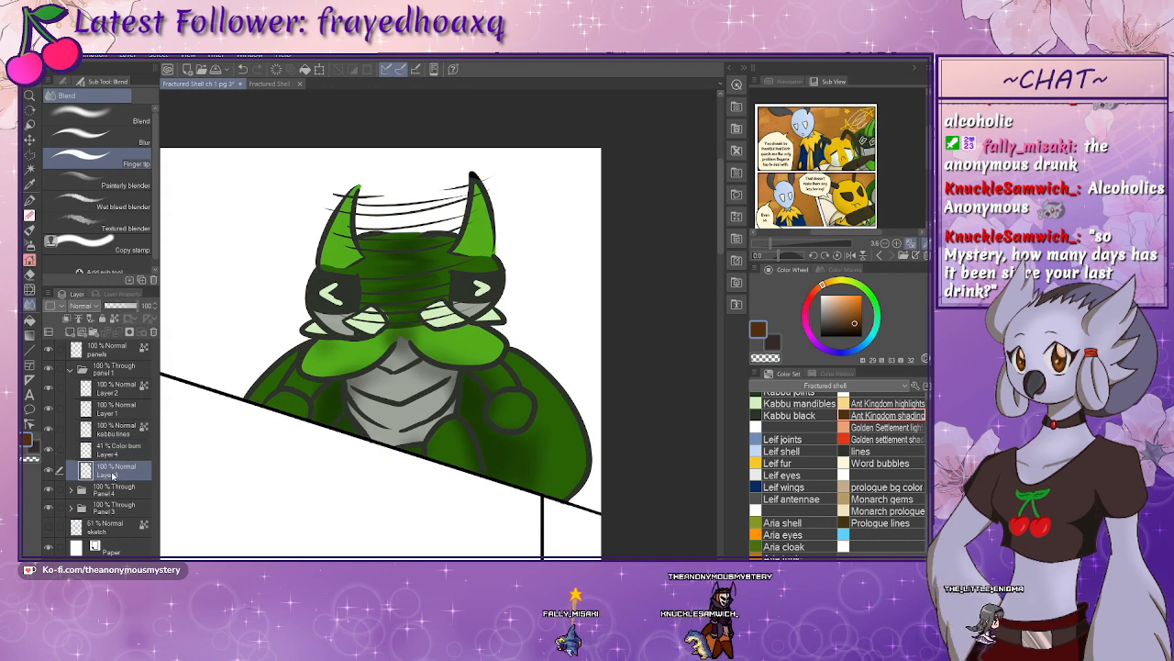
click(71, 368)
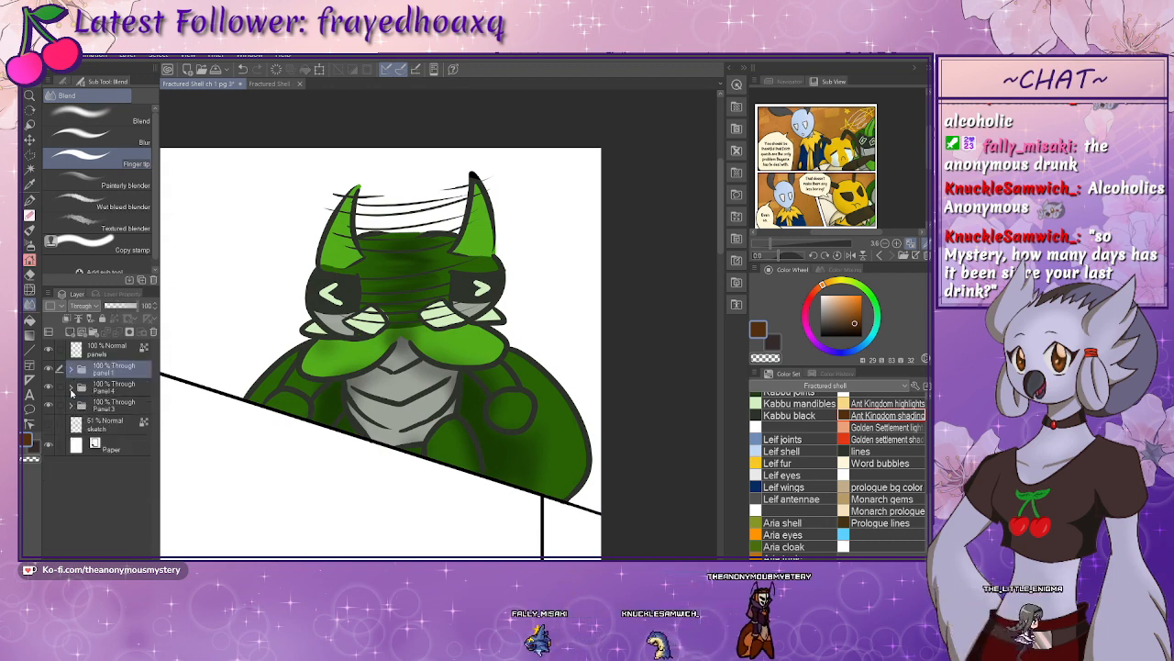
click(71, 388)
click(117, 428)
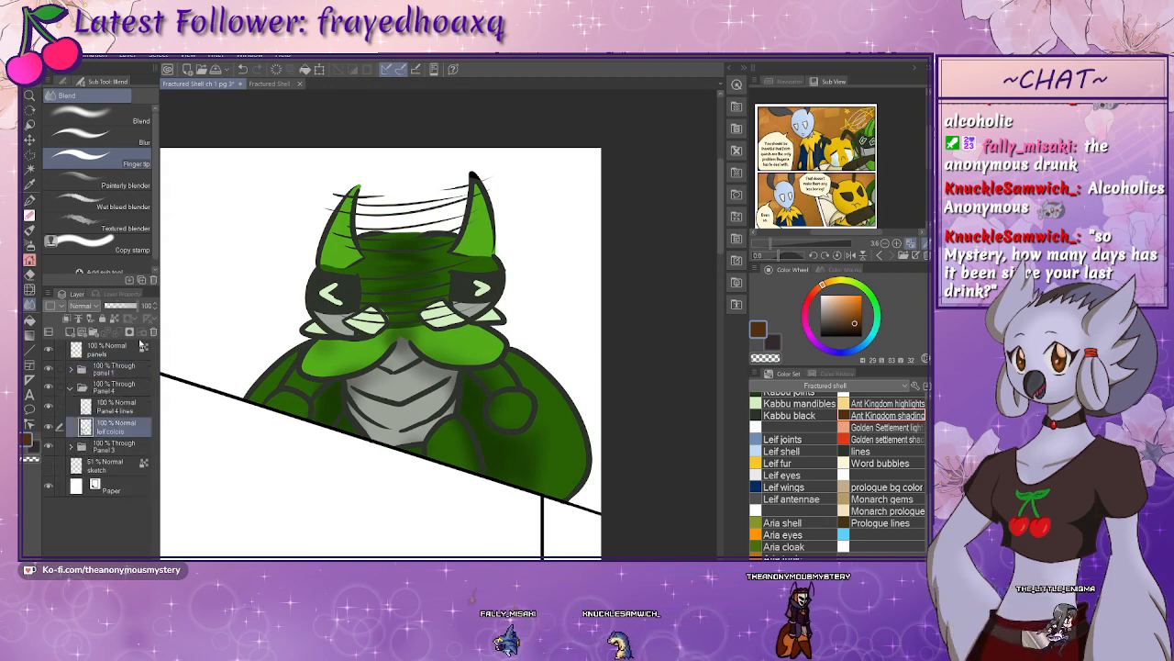
click(69, 334)
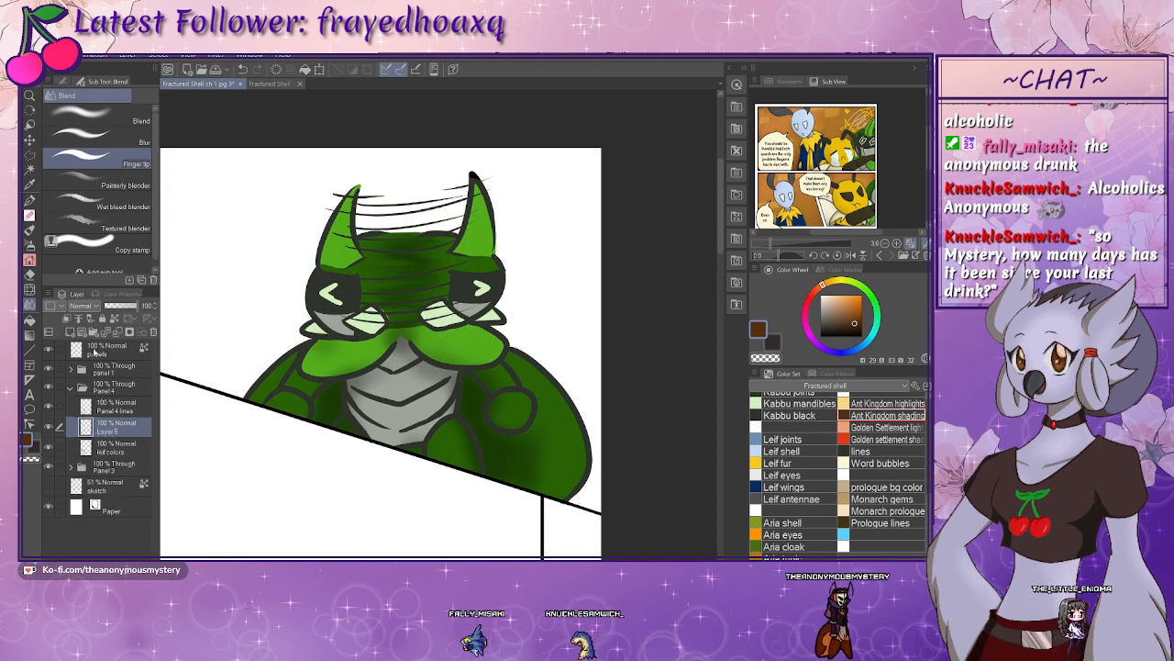
key(ctrl+z)
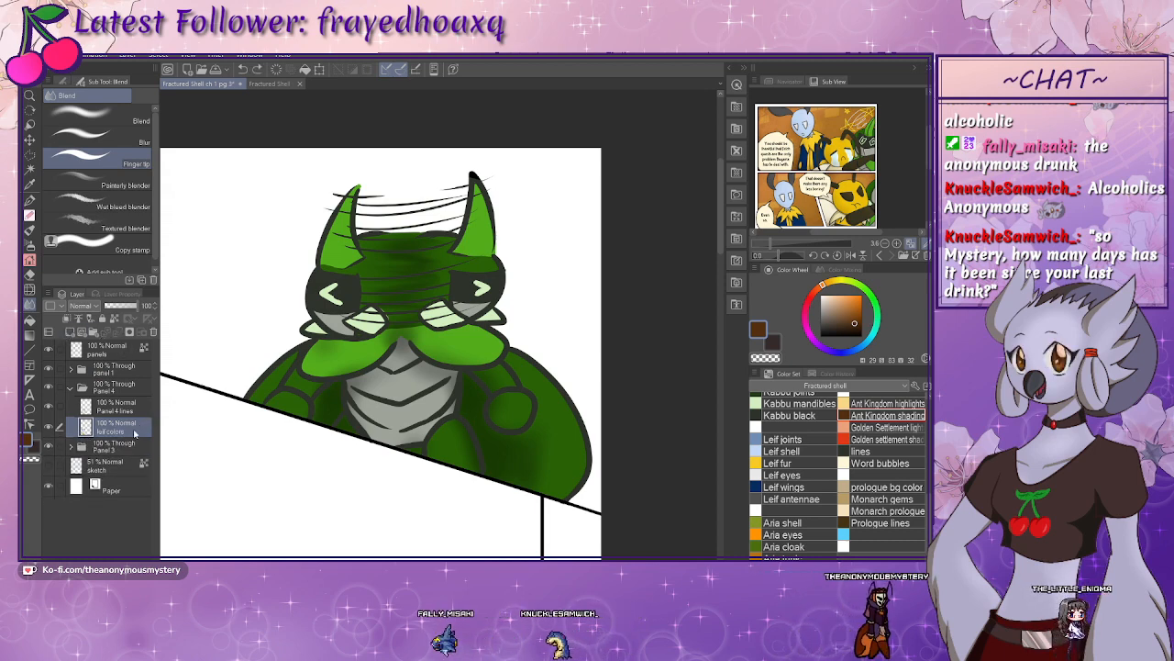
click(71, 385)
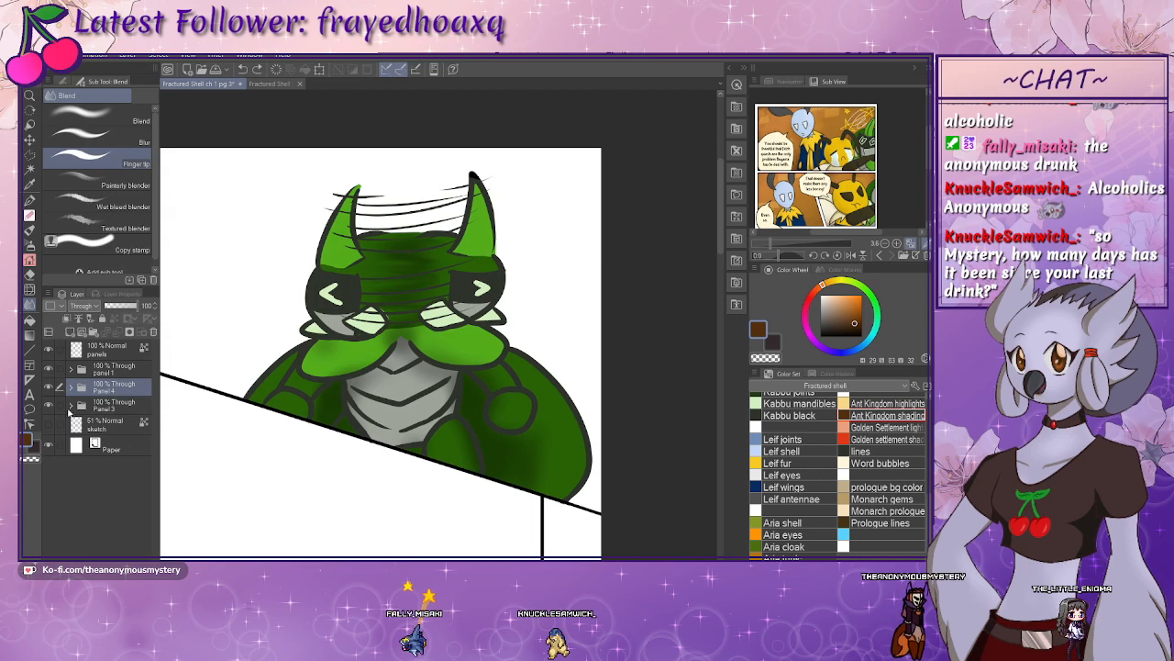
- Create a new layer in the Panel 3 folder directly above the shading gradient layer
click(71, 405)
drag(241, 425, 539, 341)
key(ctrl+minus)
key(ctrl+minus)
key(ctrl+minus)
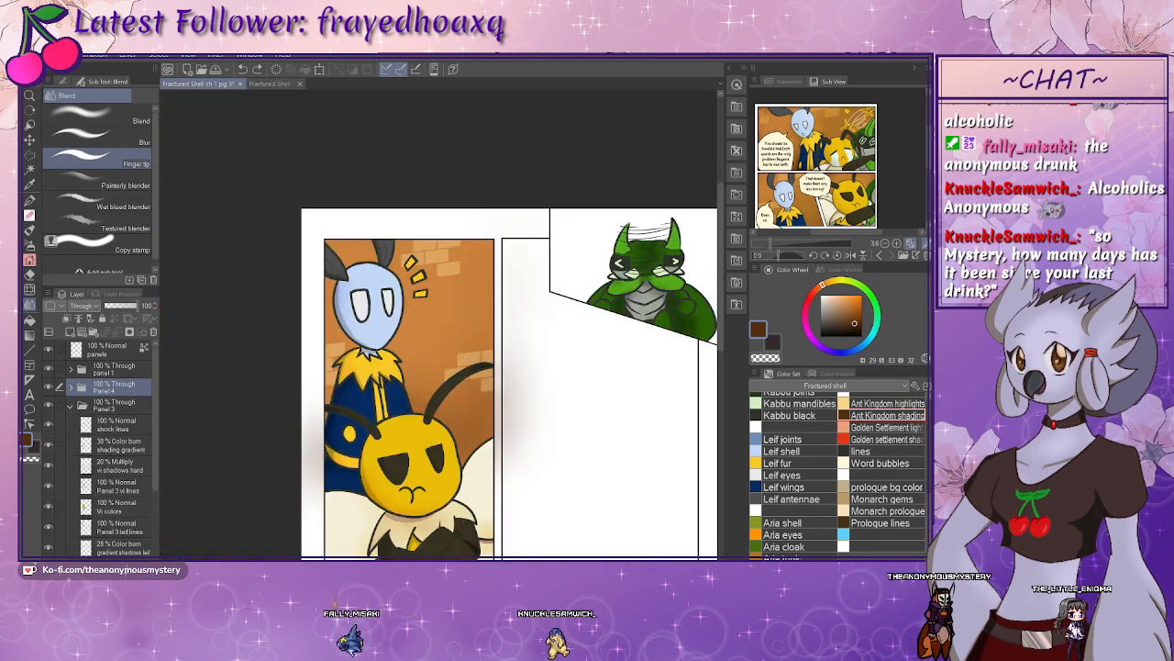
drag(292, 435, 227, 389)
click(129, 449)
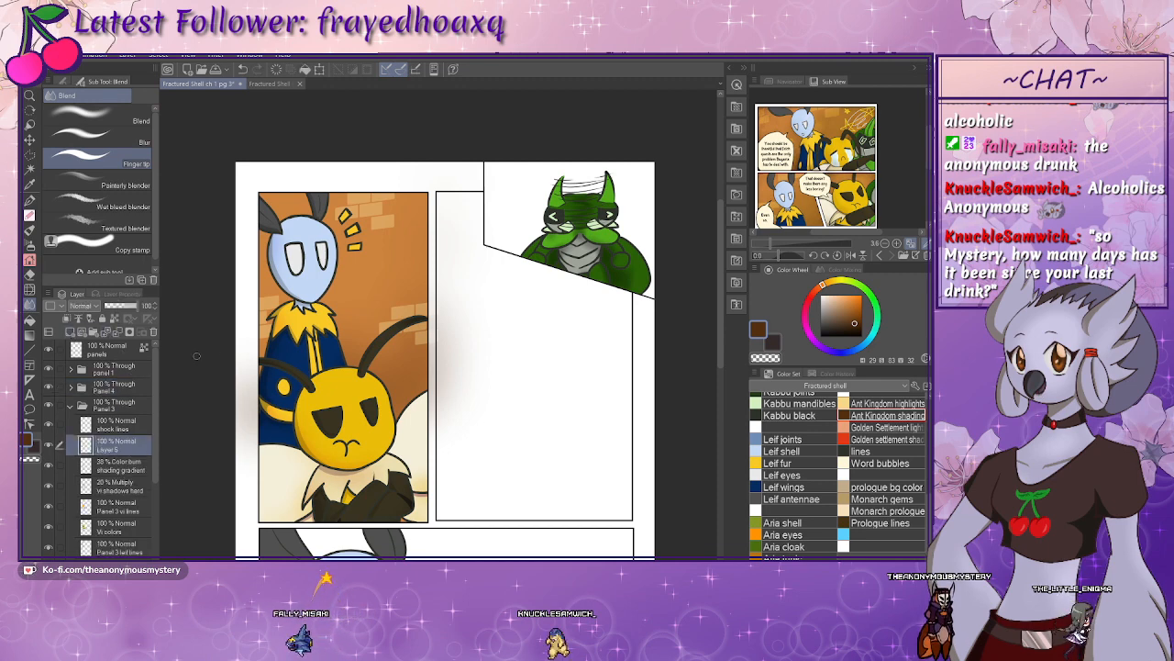
- Pick the Ant Kingdom highlights colour and set the new Panel 3 layer to Color dodge at 32% opacity
click(883, 403)
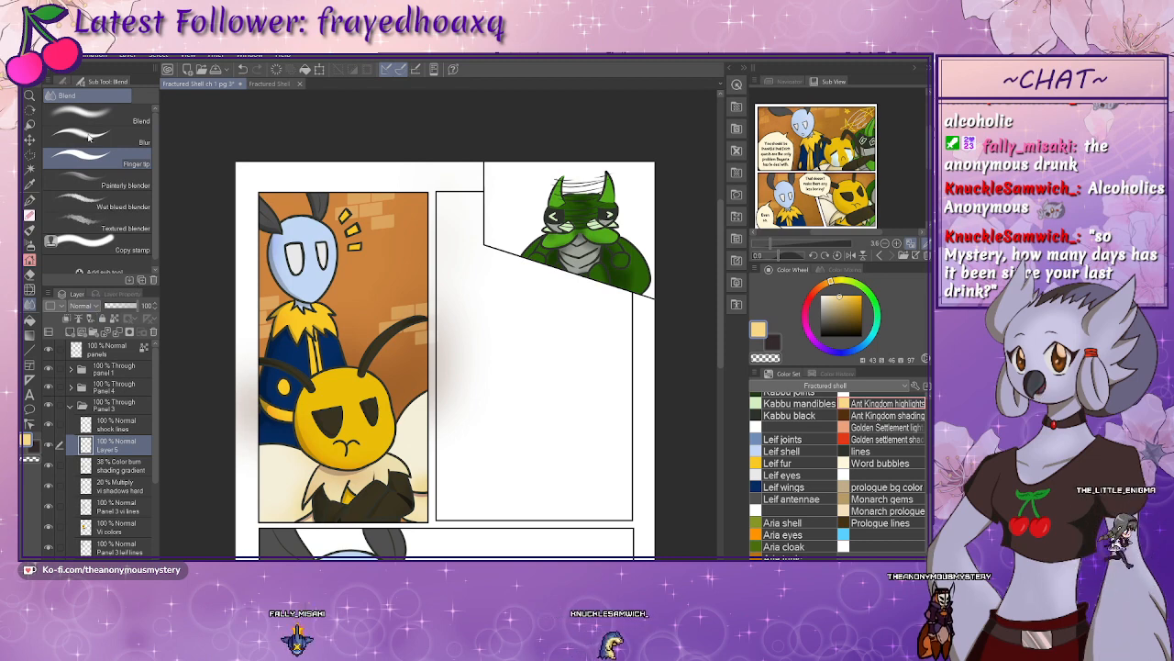
click(89, 139)
click(121, 306)
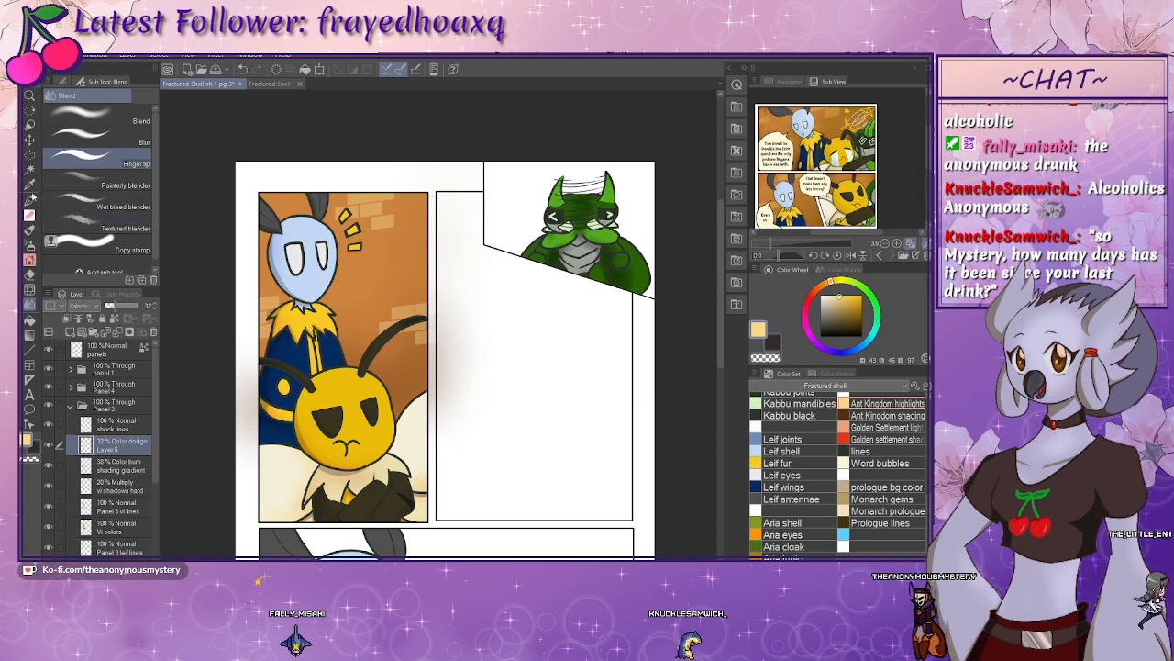
- Move the Color dodge layer directly above the Vi colors layer and airbrush soft highlights over the yellow bee
click(29, 245)
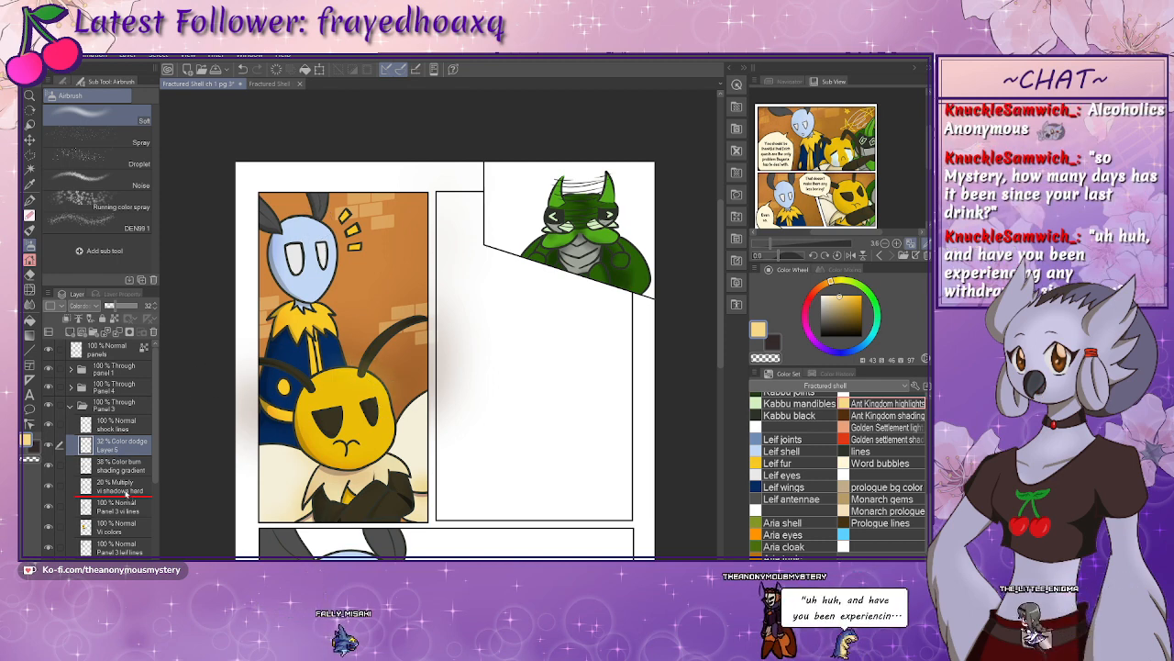
drag(115, 449, 122, 516)
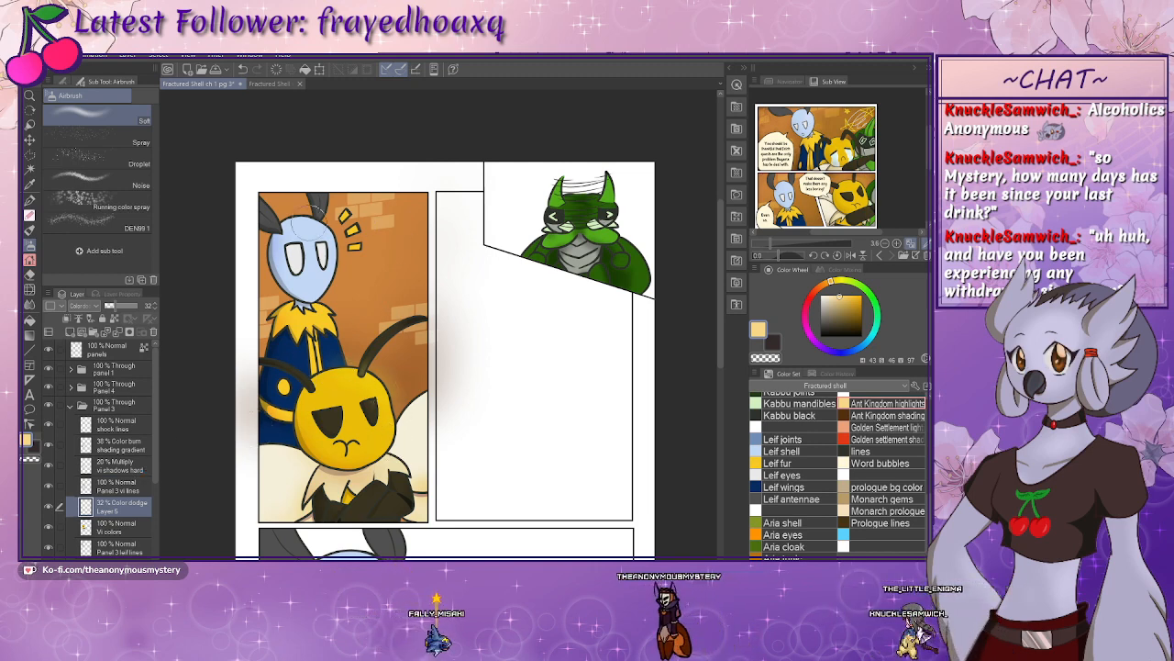
- Add a Color dodge layer at 30% opacity directly above leif colors and airbrush soft highlights over the blue moth
drag(156, 420, 157, 486)
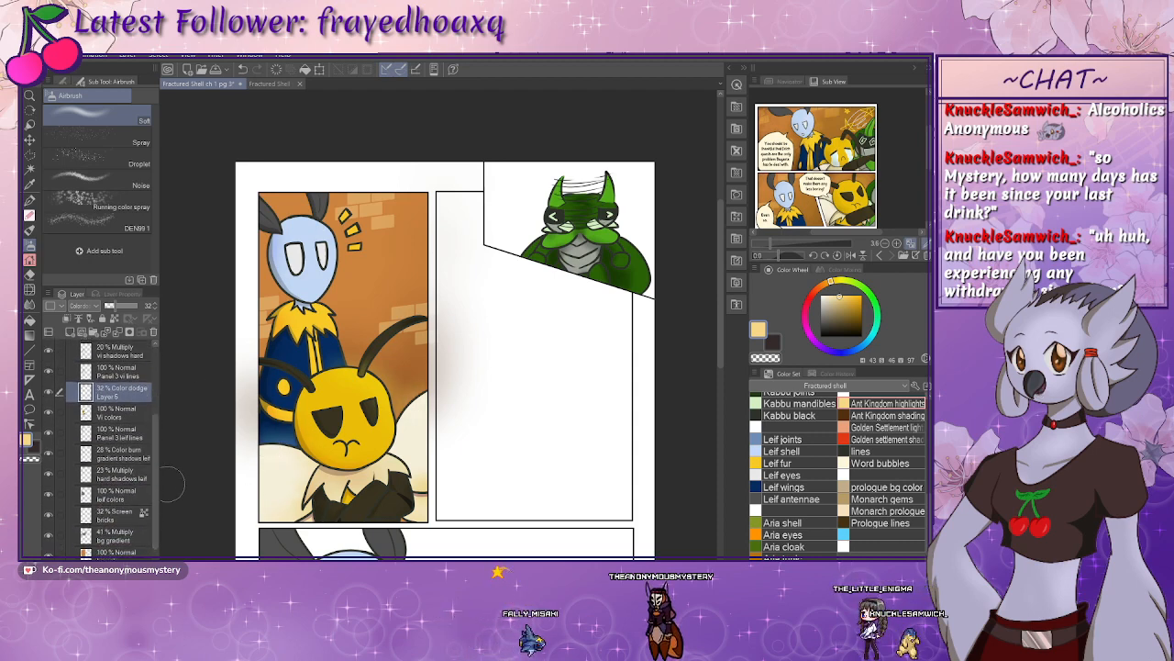
click(122, 500)
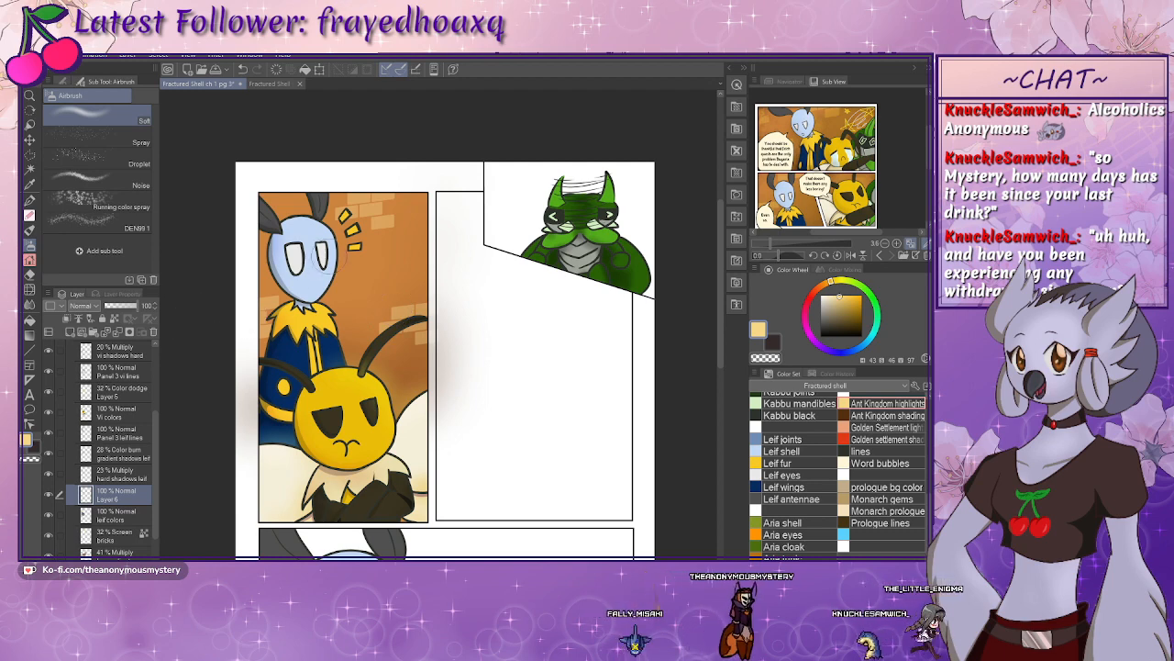
scroll(445, 358, up, 1)
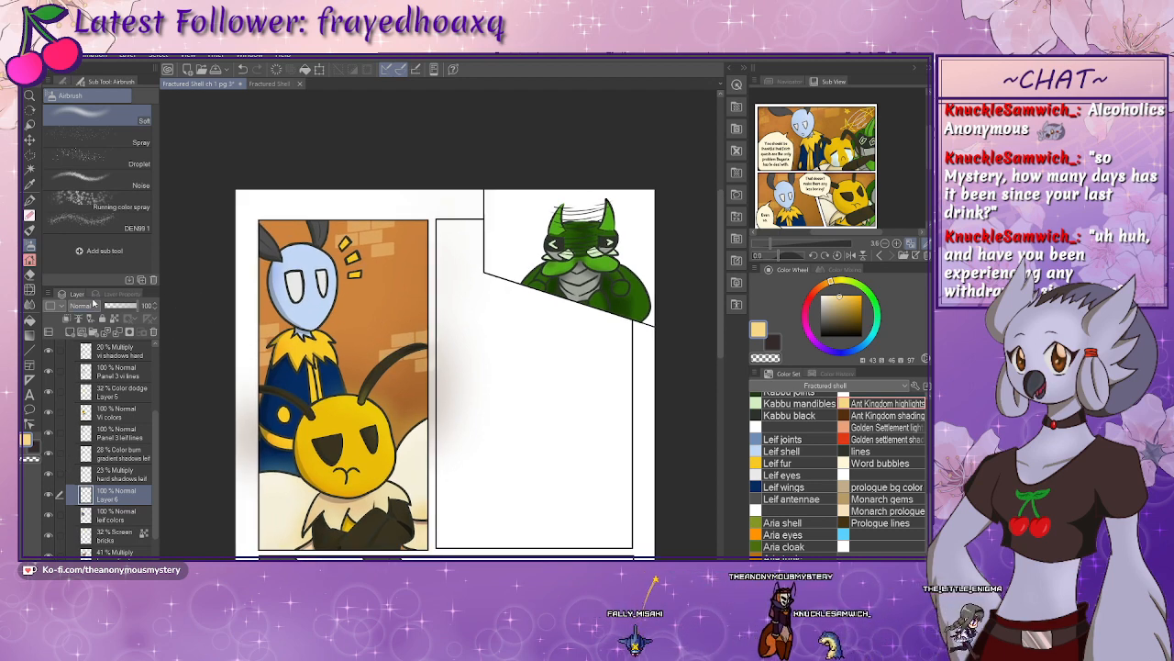
click(93, 304)
click(97, 167)
click(114, 307)
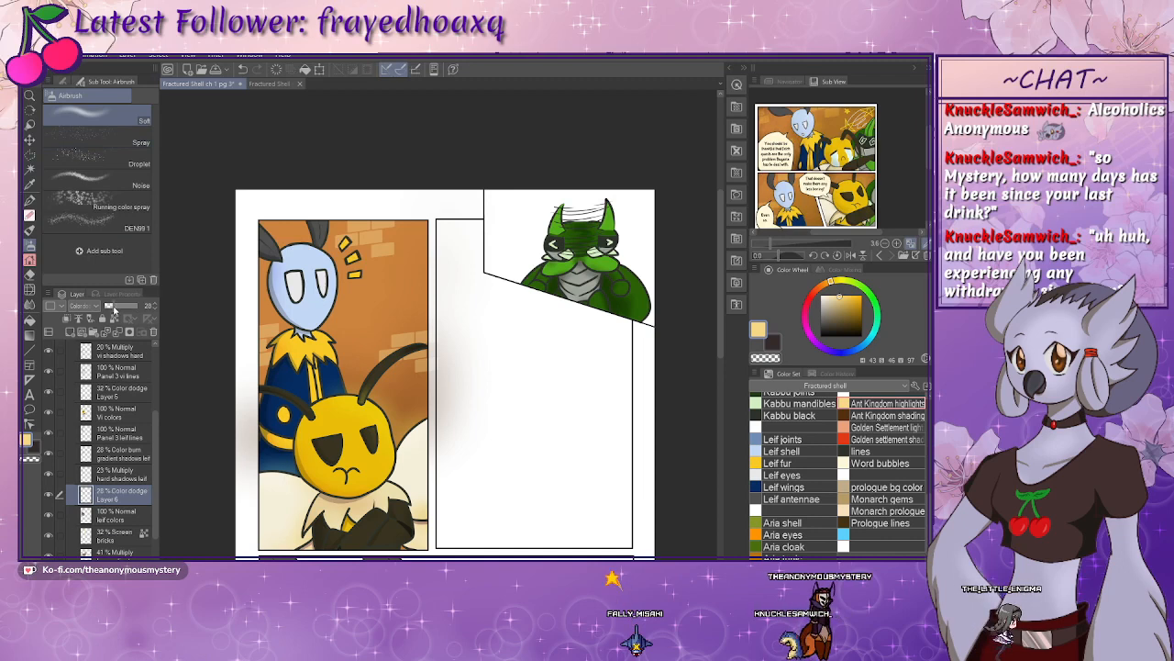
drag(114, 308, 114, 308)
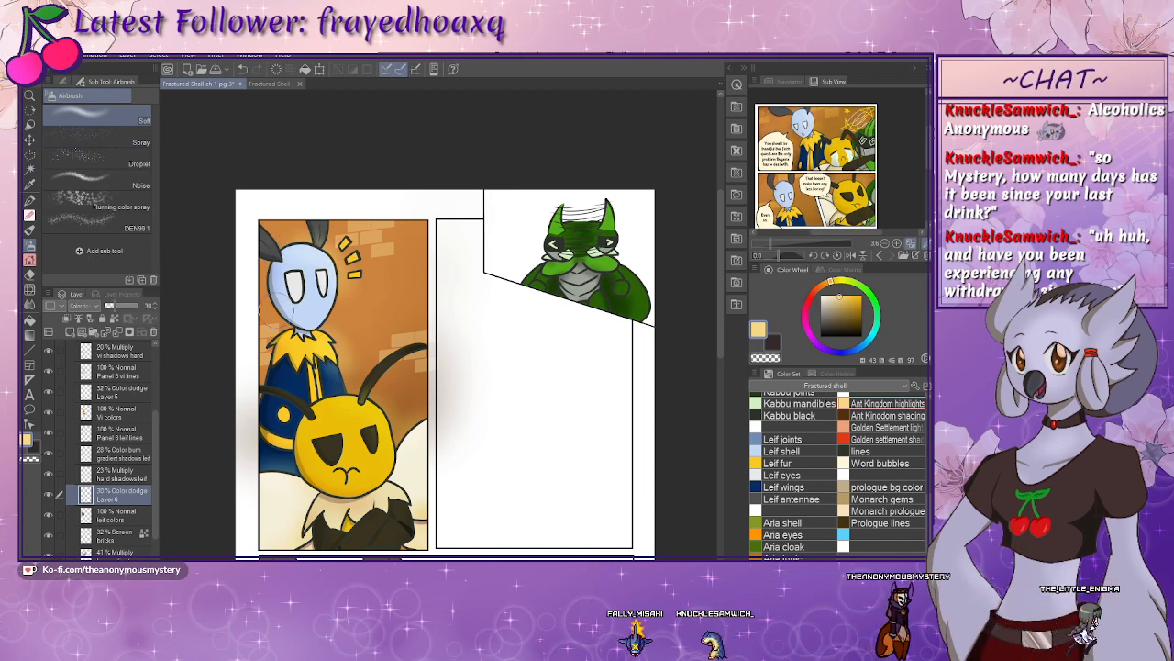
- Clear the highlight spill around the blue moth from its Color dodge layer, using an Auto select of the empty area on leif colors
click(111, 519)
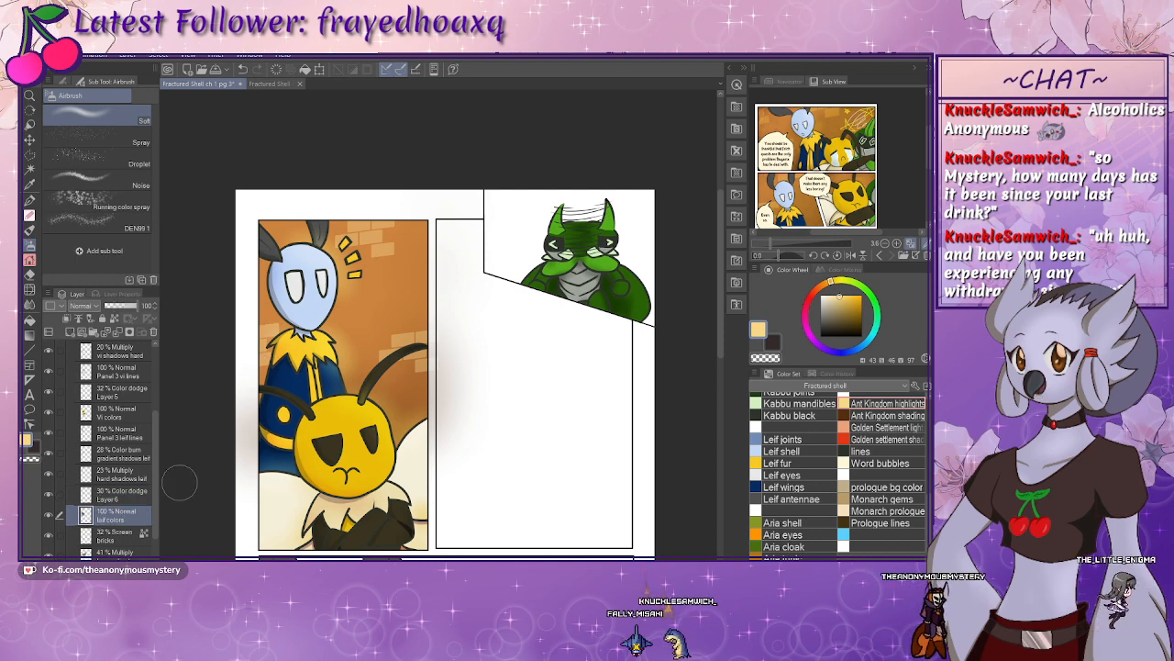
key(w)
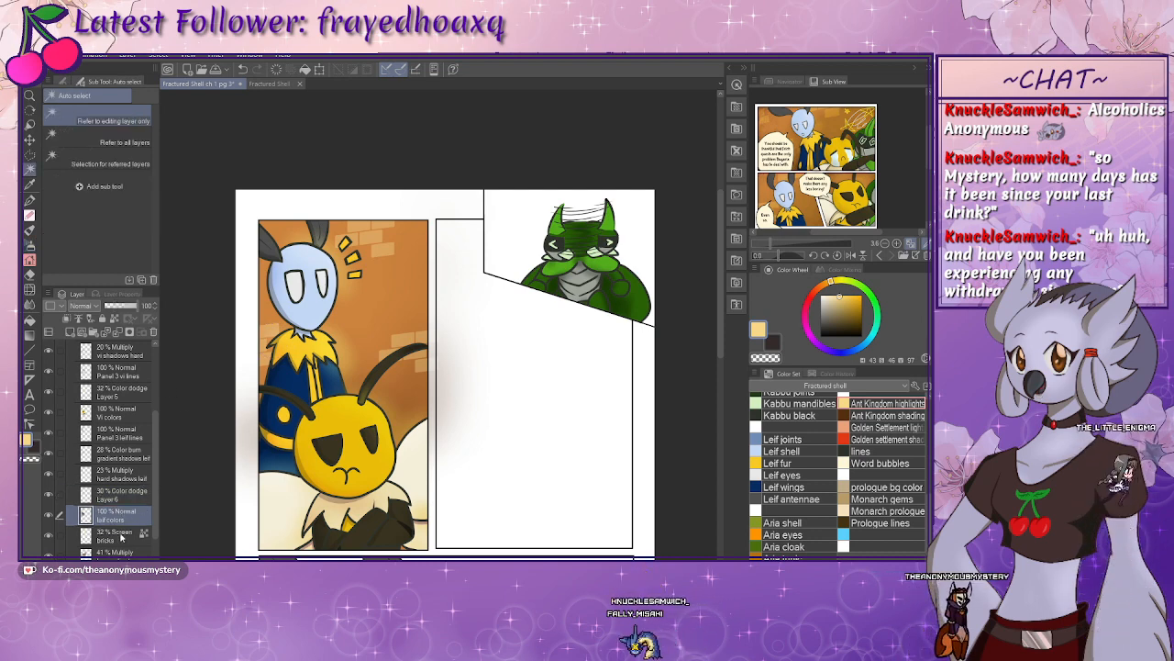
click(345, 349)
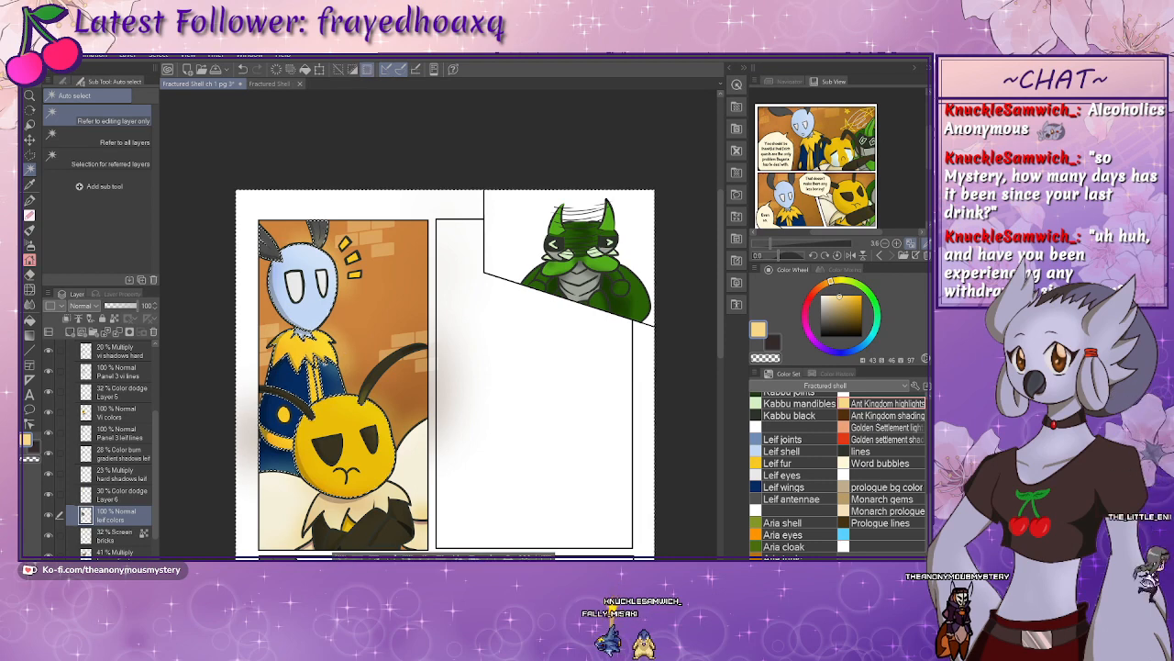
click(110, 497)
key(ctrl+d)
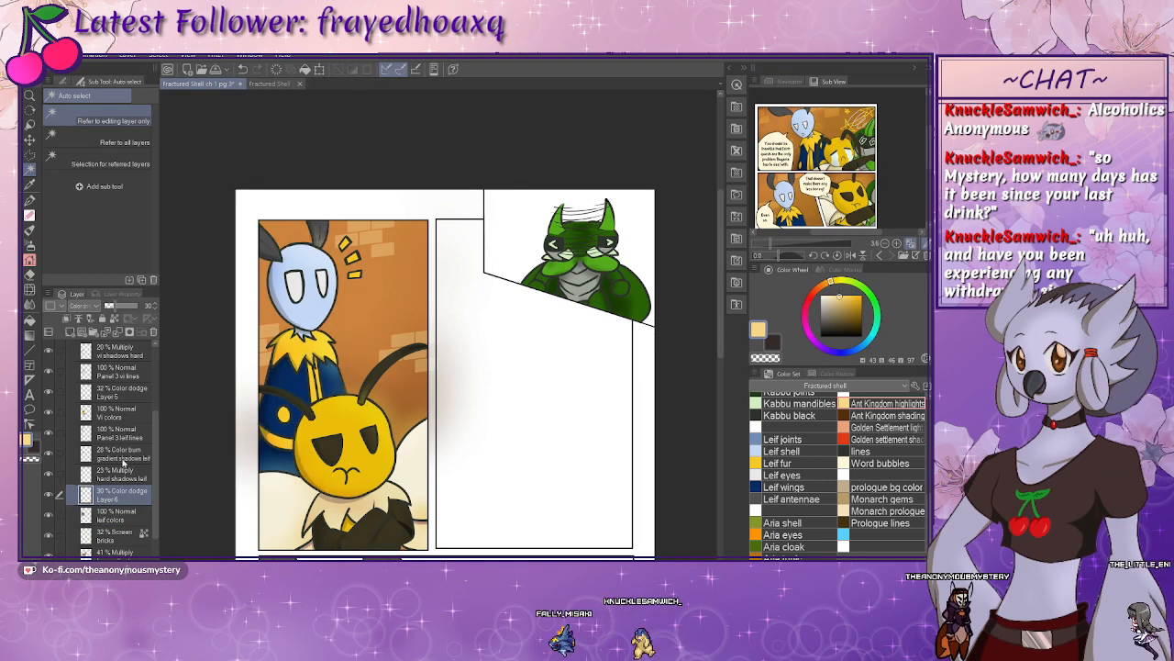
- Clear the highlight spill around the yellow bee from its Color dodge layer and set that layer's opacity to 17%
click(114, 413)
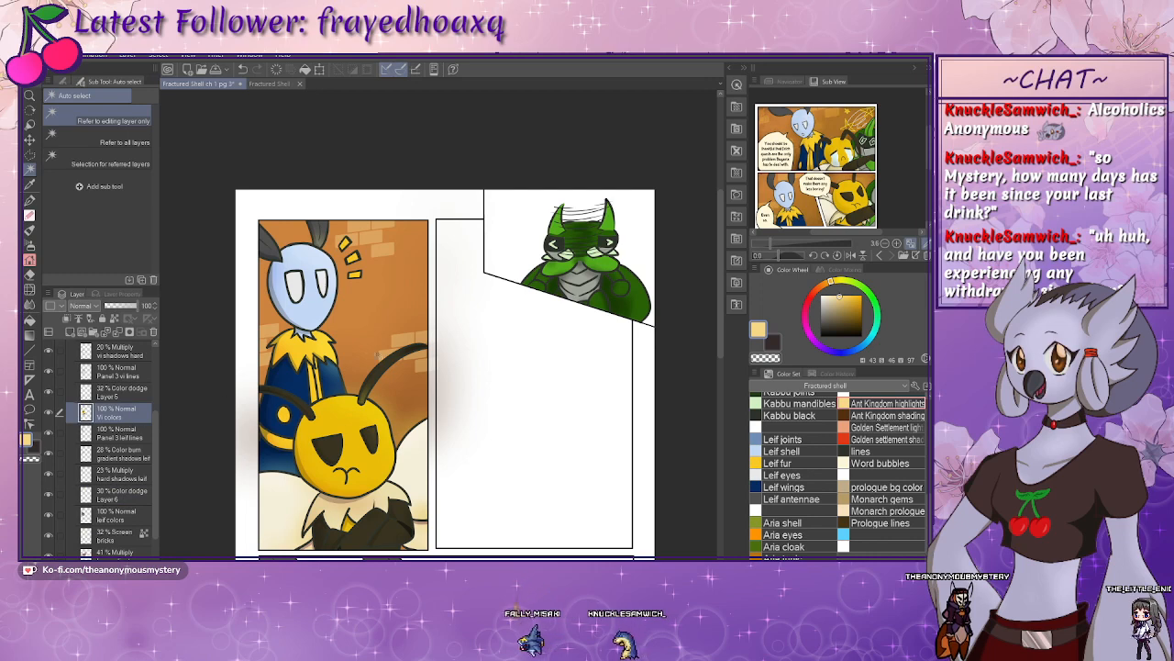
click(131, 398)
key(ctrl+d)
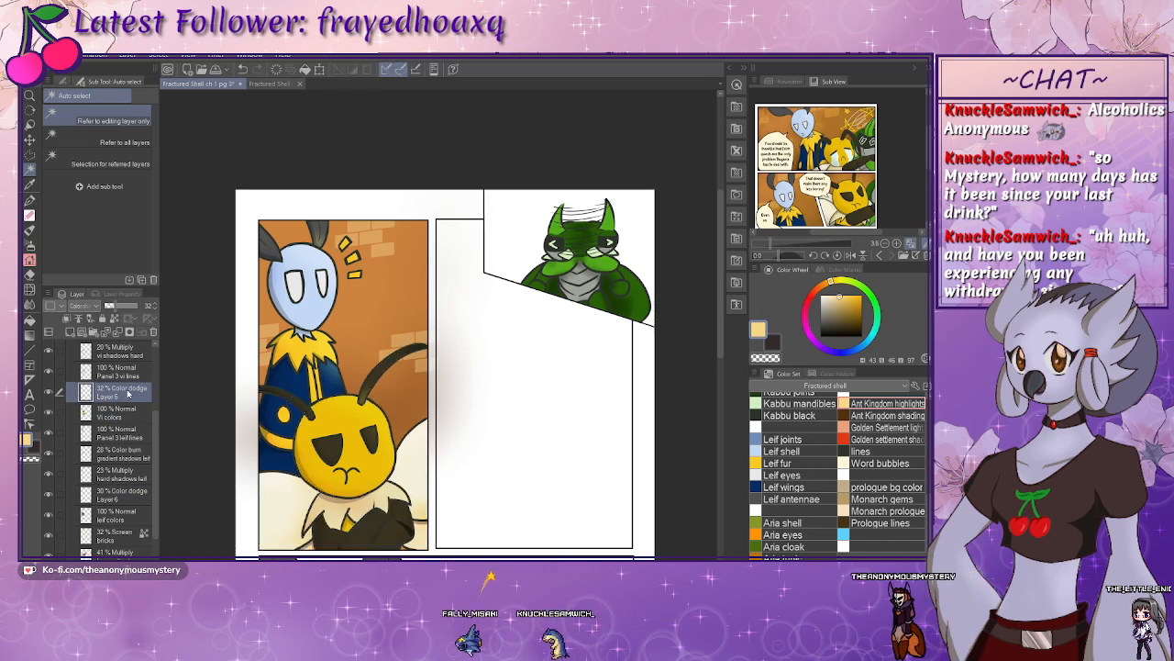
click(109, 306)
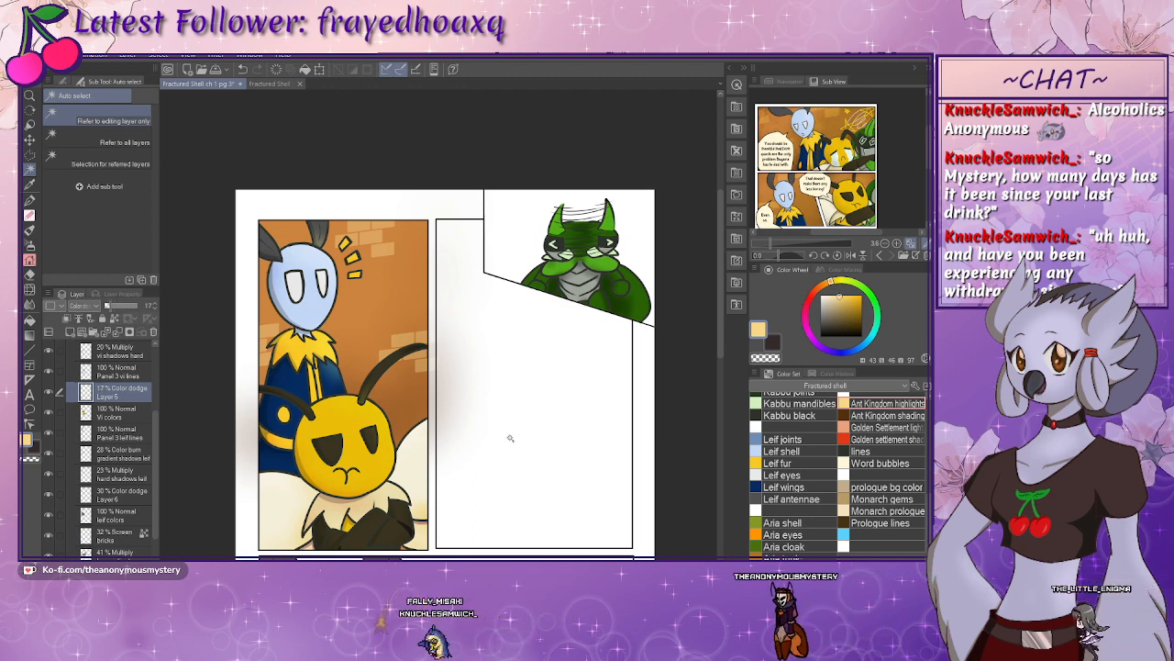
- Return to panel 1's Color burn layer and soften the shading on the beetle's moustache with the soft Airbrush set to transparent
mouse_move(502, 475)
mouse_down()
mouse_move(498, 429)
mouse_move(490, 482)
mouse_move(487, 463)
mouse_up()
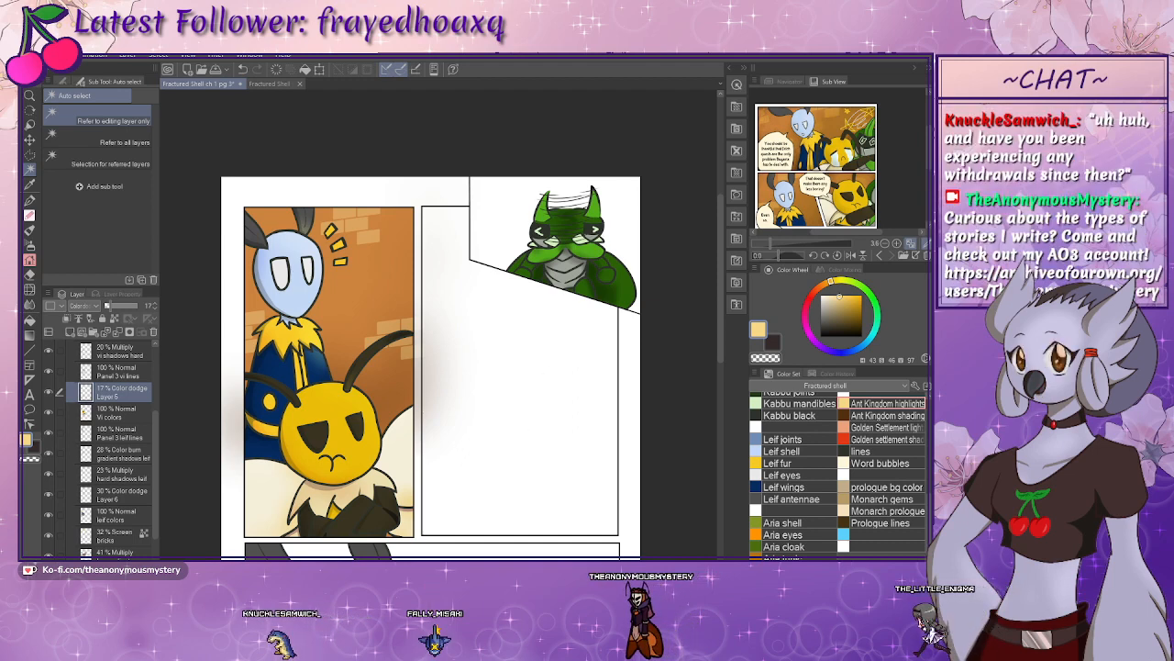
key(ctrl+plus)
key(ctrl+plus)
key(ctrl+plus)
drag(553, 328, 187, 542)
click(28, 230)
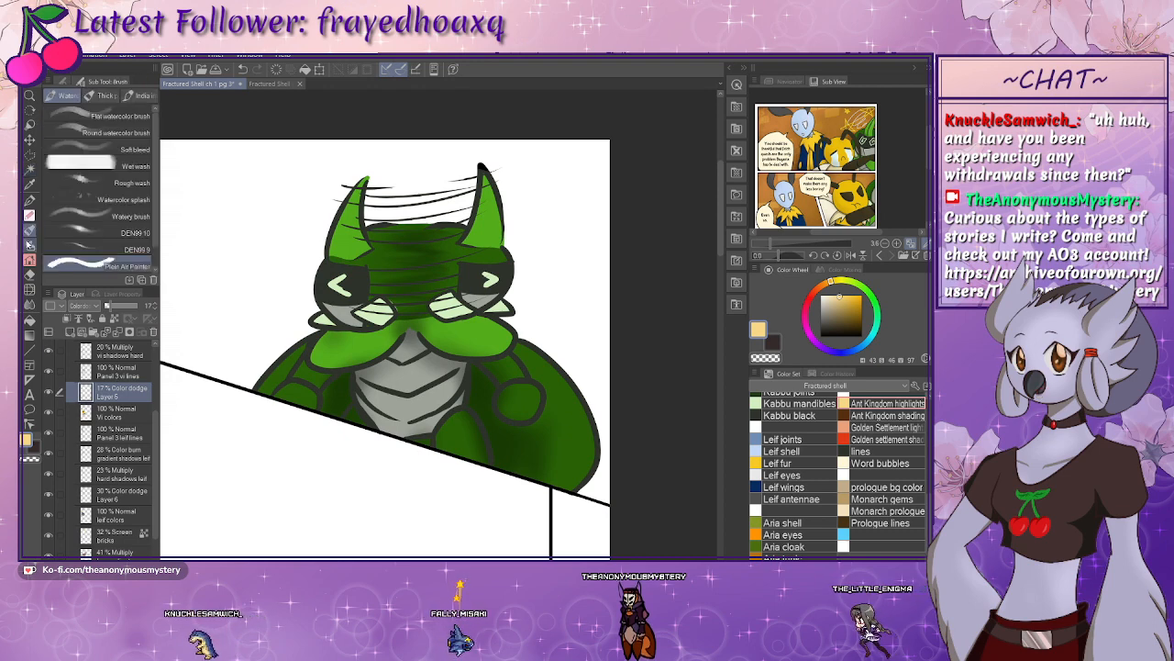
click(28, 245)
scroll(153, 422, up, 5)
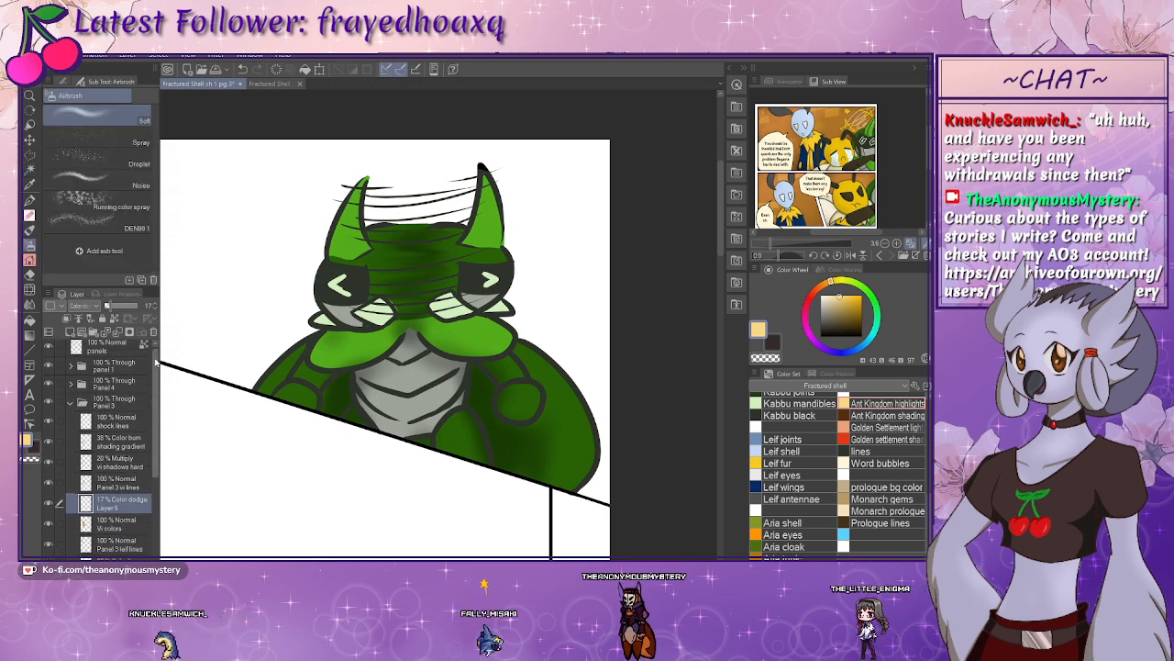
click(72, 405)
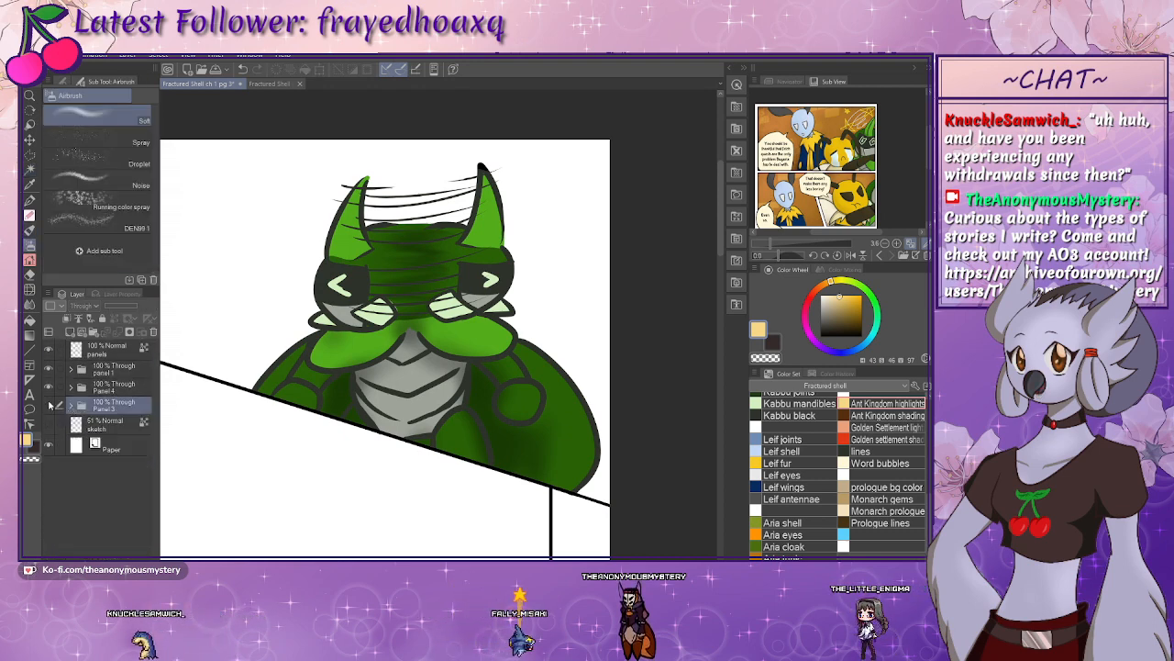
click(72, 371)
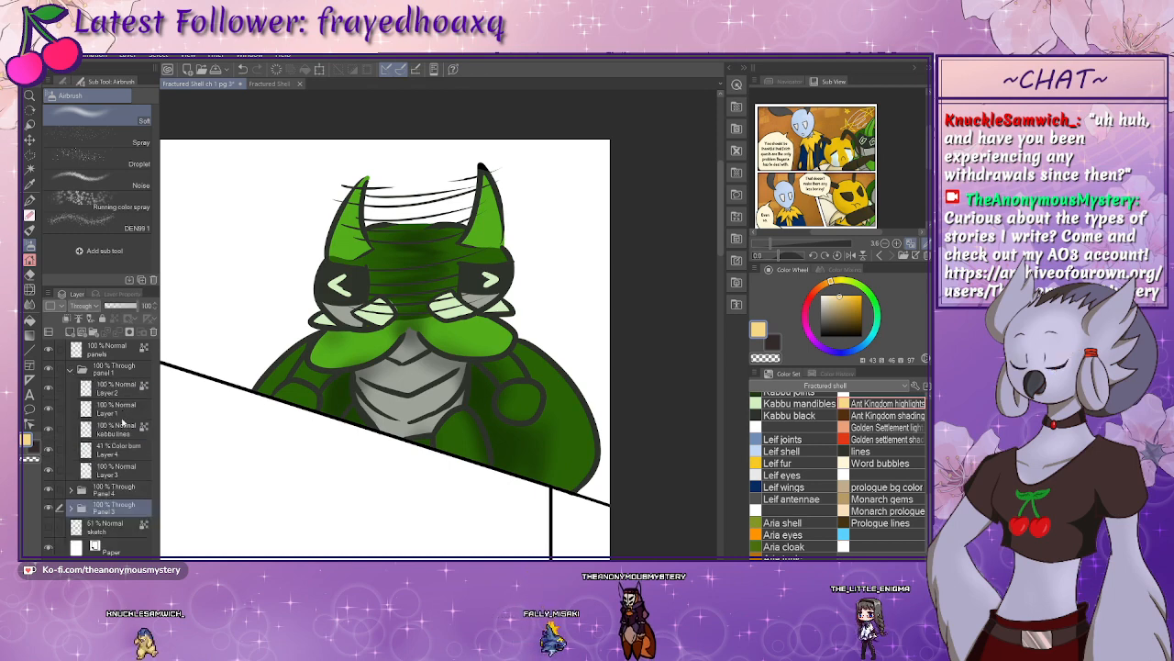
click(110, 455)
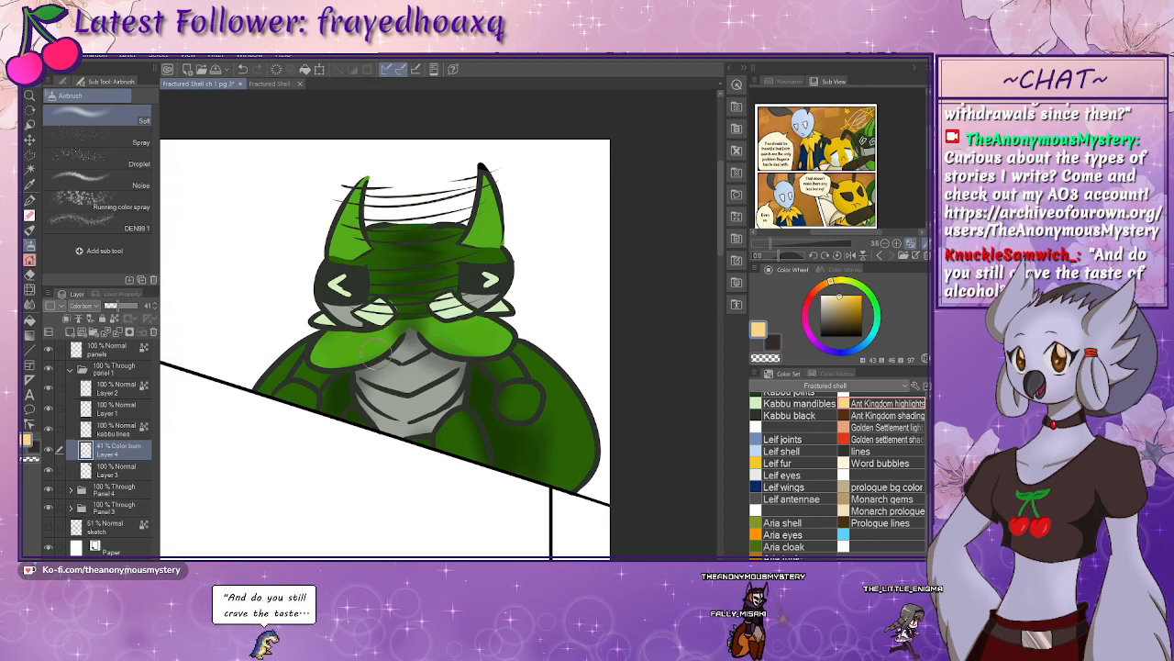
key(ctrl+z)
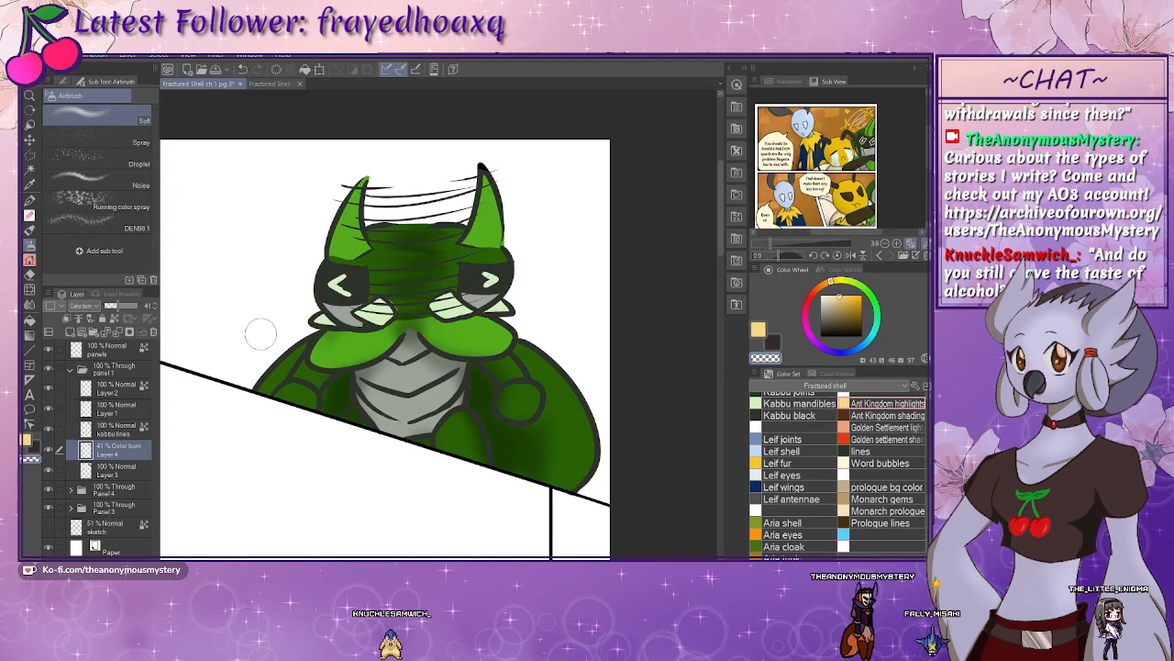
- Add a Color dodge layer at 32% above the beetle's Color burn layer and airbrush highlights on the horns, moustache and shell
click(70, 332)
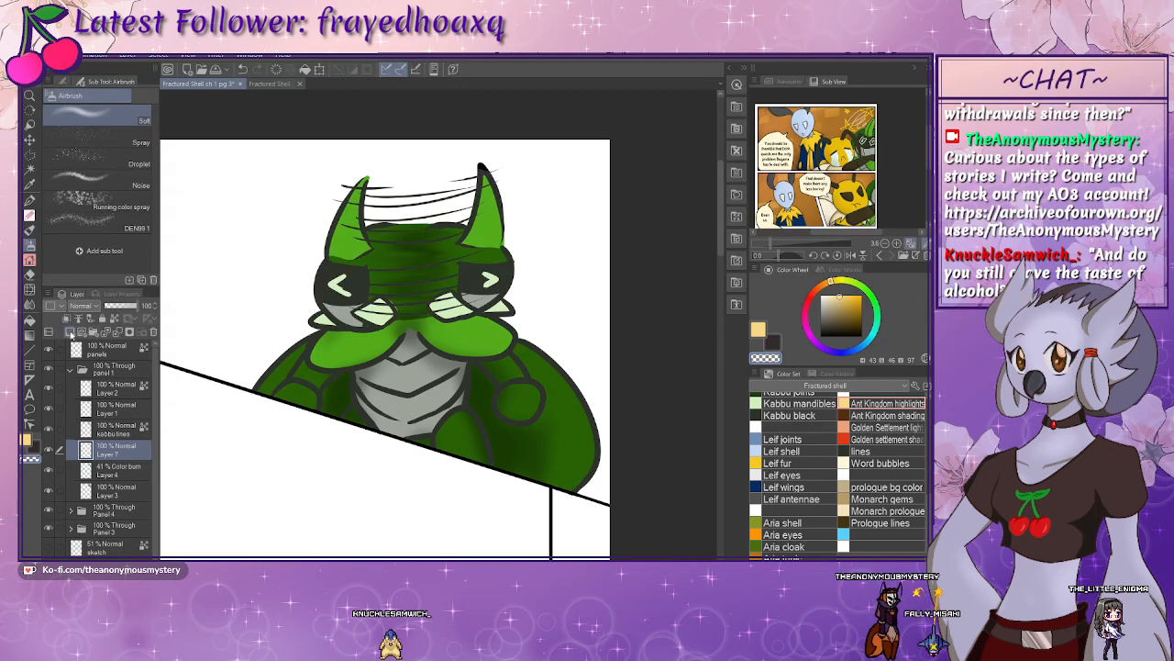
click(94, 140)
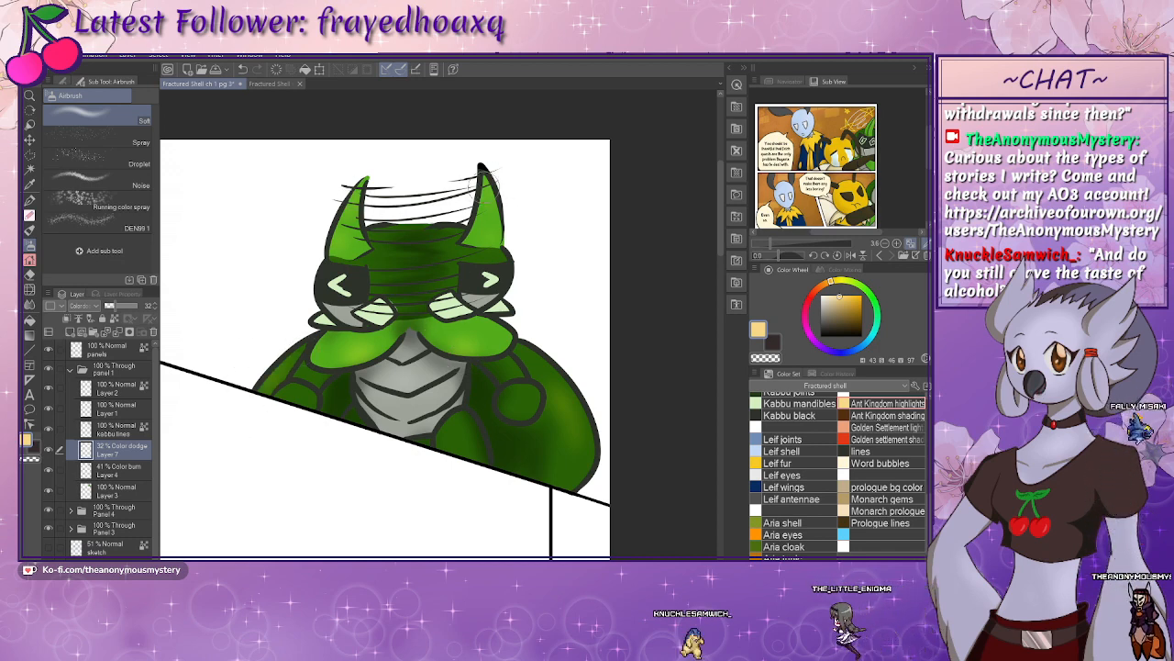
- Clear the highlight spill around the panel 1 beetle from its Color dodge layer, using an Auto select of the empty area on Layer 3
click(110, 490)
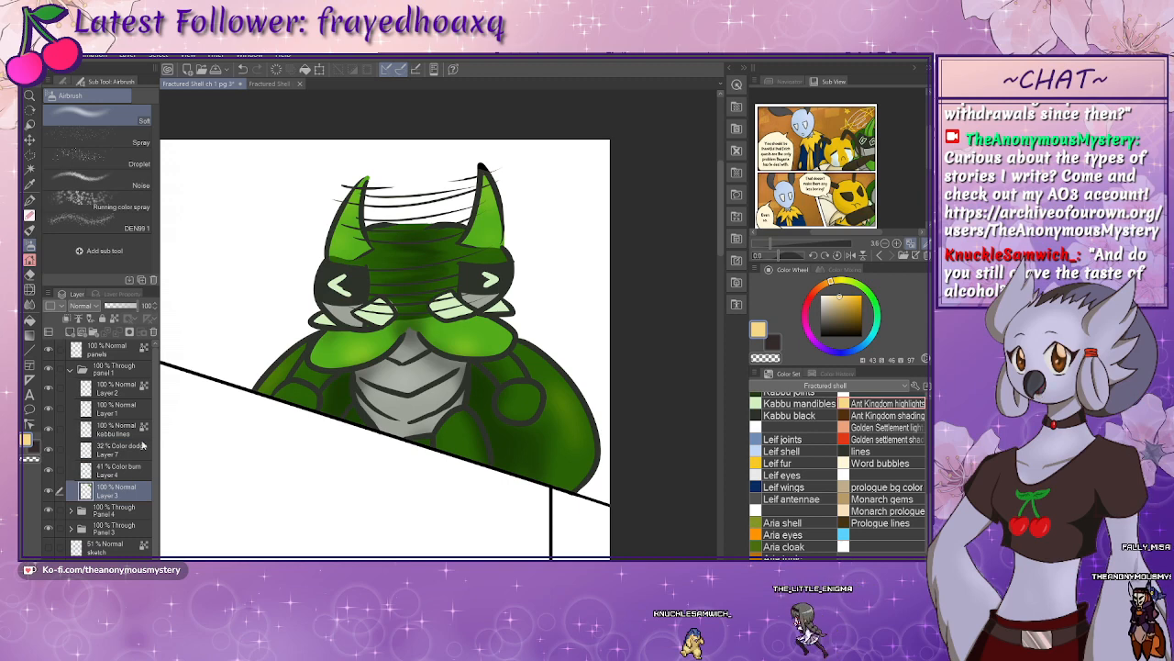
key(w)
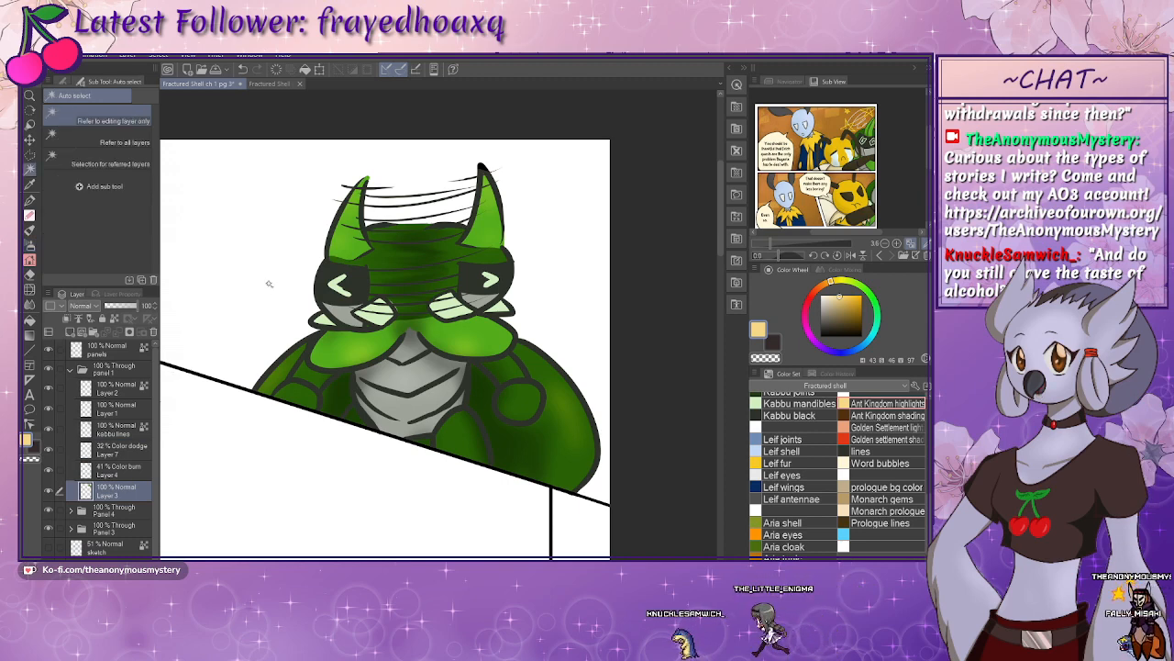
click(216, 344)
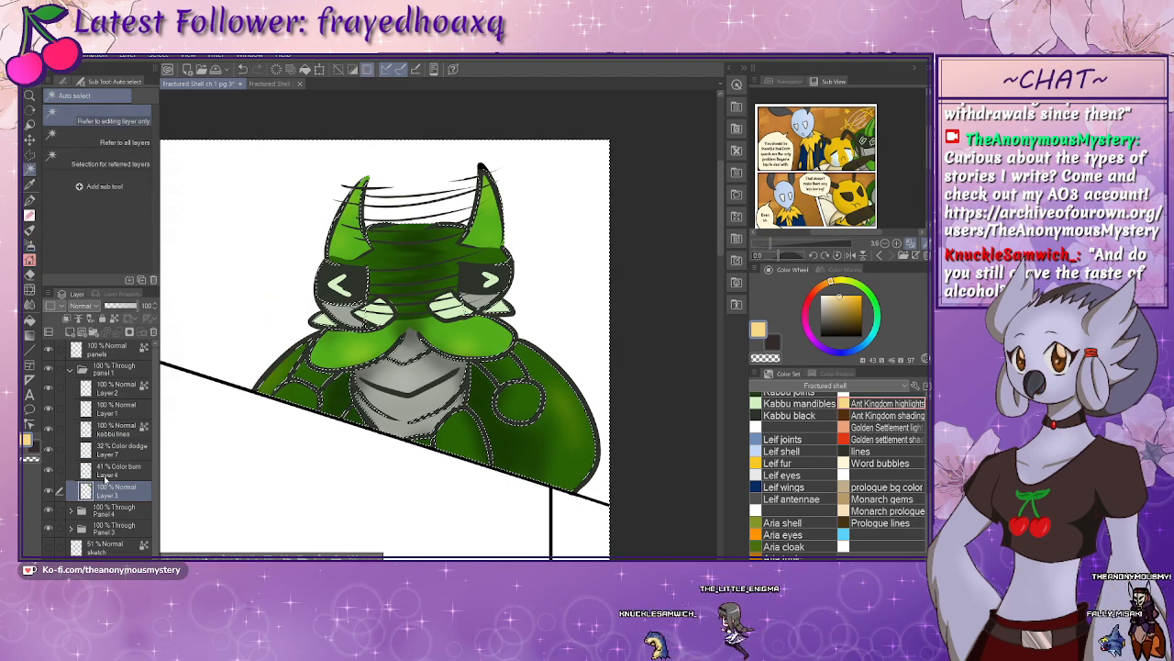
click(106, 445)
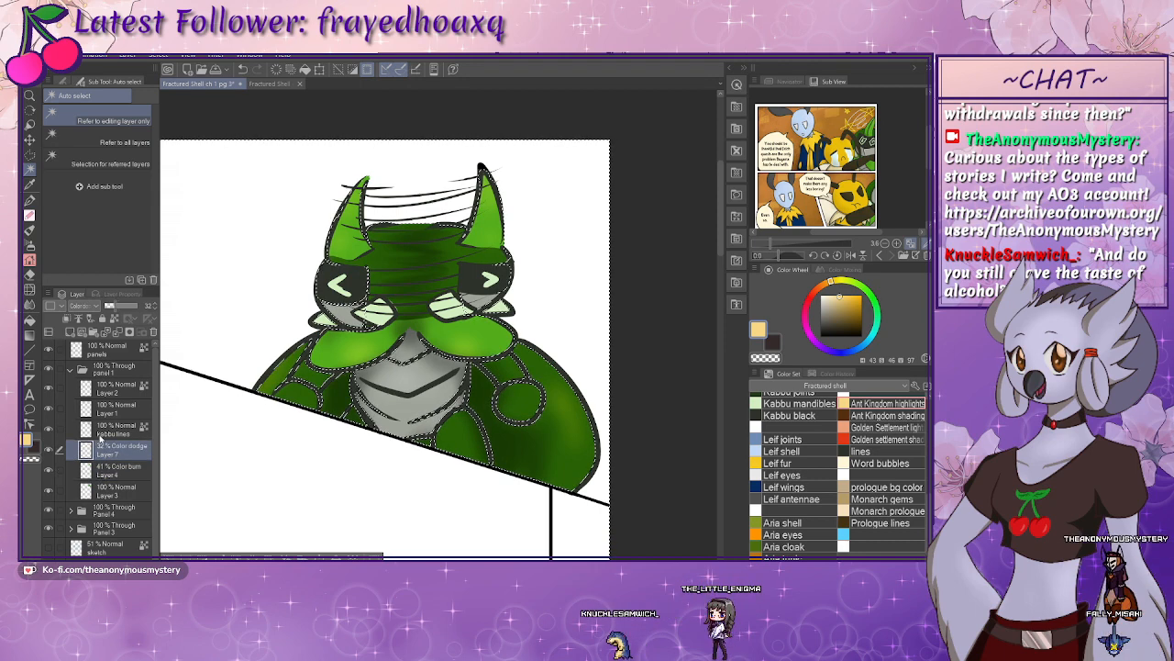
key(ctrl+d)
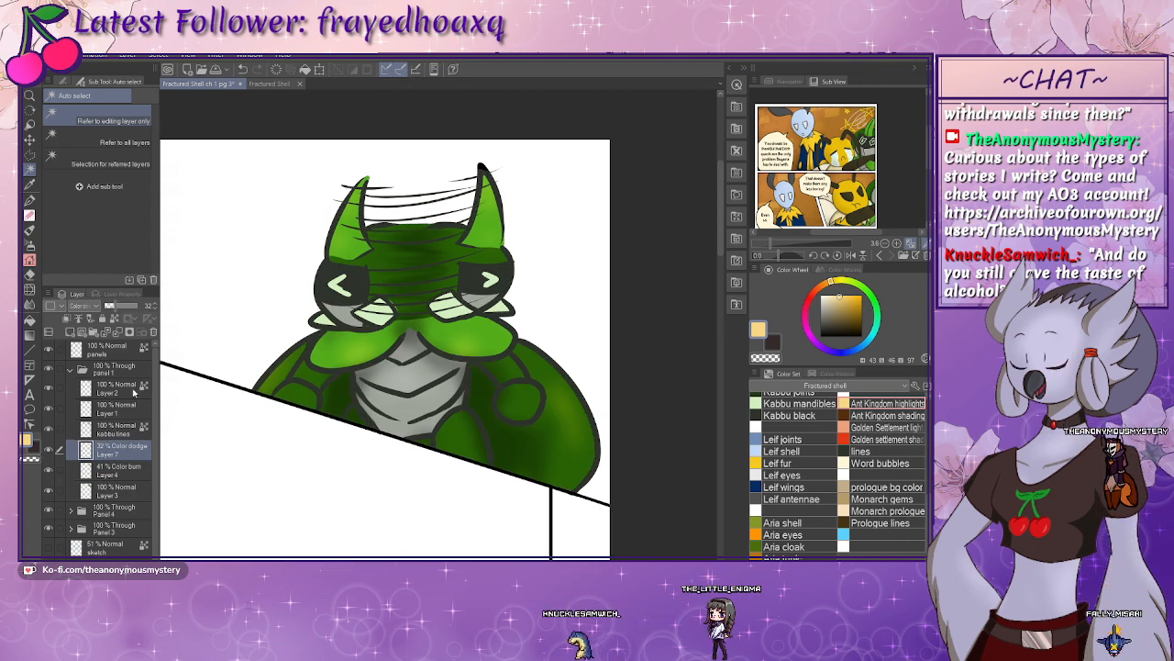
- Add a new layer in the panel 1 folder and place it beneath the beetle's flat colour layer, Layer 3
drag(477, 301, 459, 335)
key(ctrl+space)
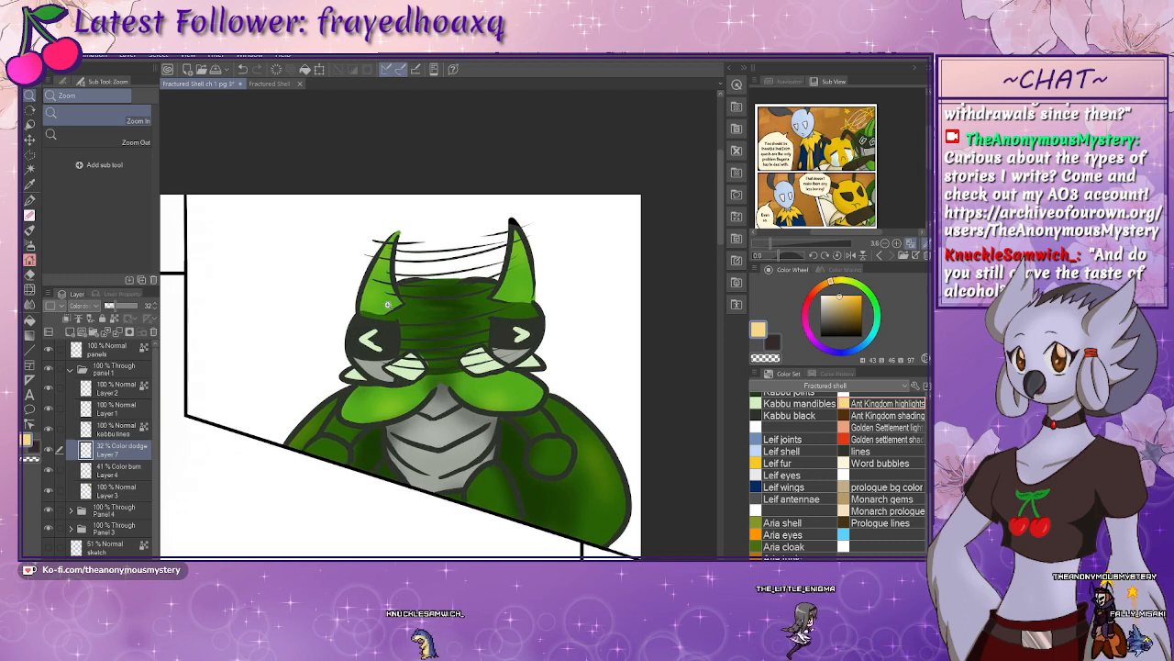
click(109, 493)
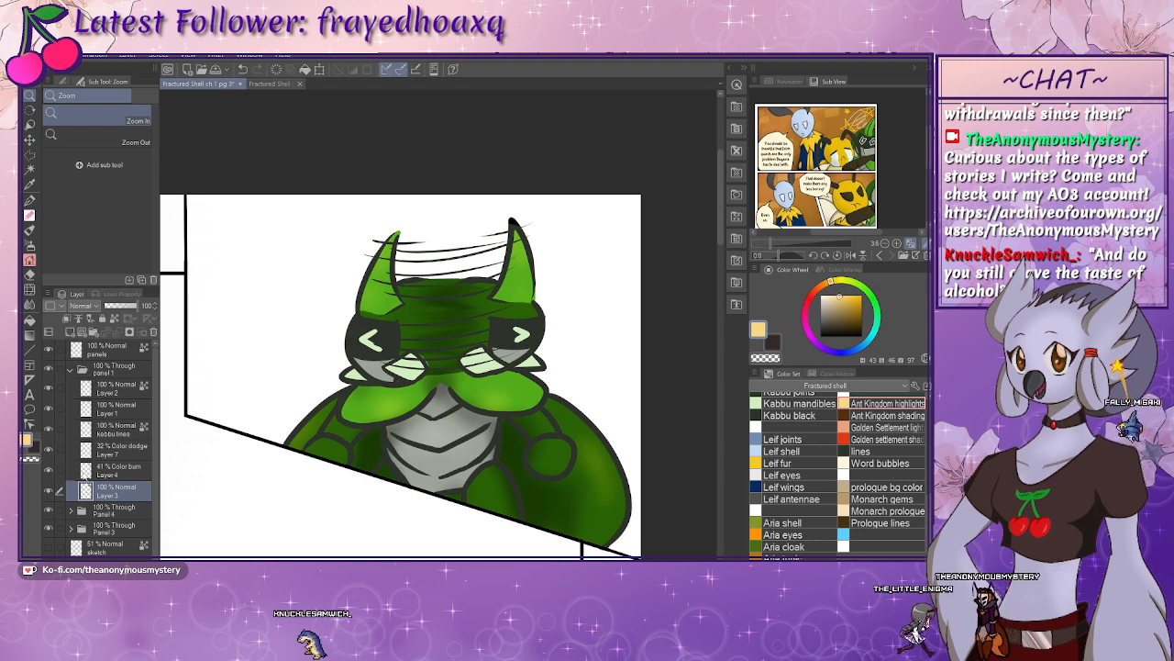
click(70, 333)
drag(99, 496, 102, 523)
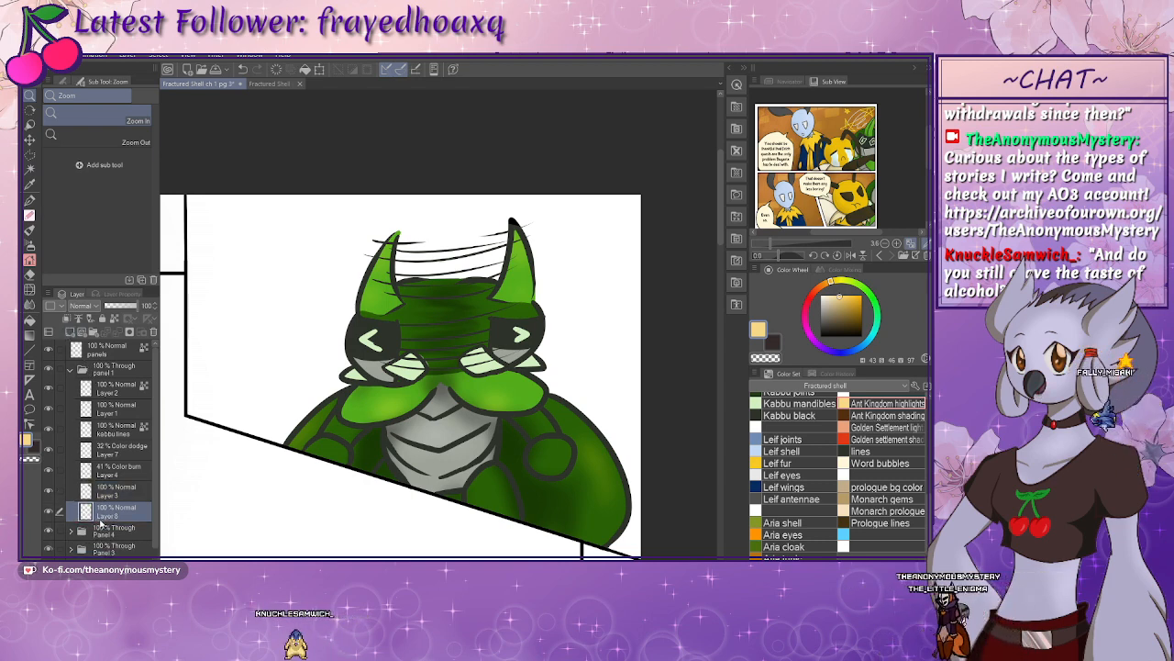
click(314, 324)
drag(324, 311, 310, 368)
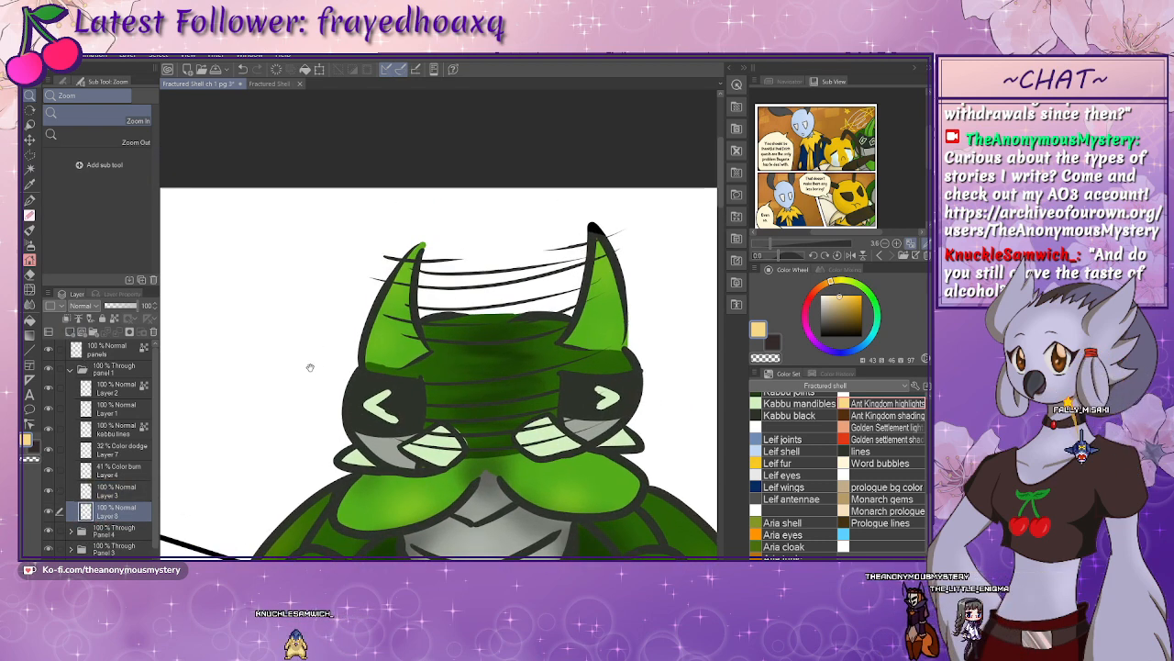
- Switch to the Pen tool and sample the dark colour of the beetle's line art as the drawing colour
click(30, 199)
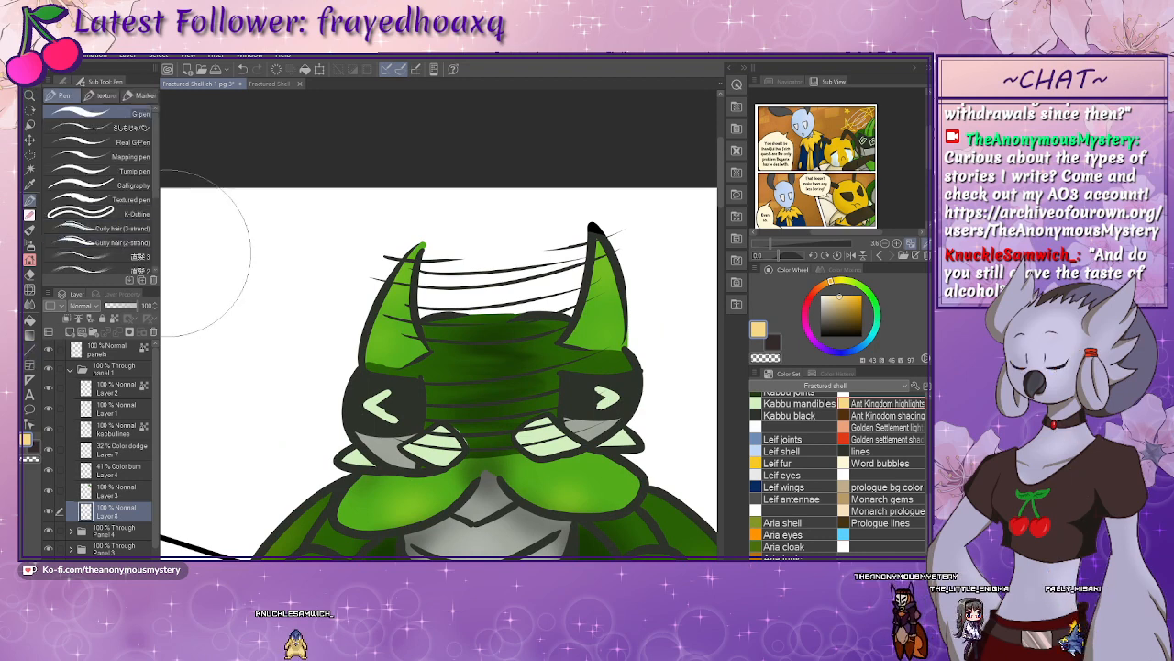
click(106, 95)
click(63, 96)
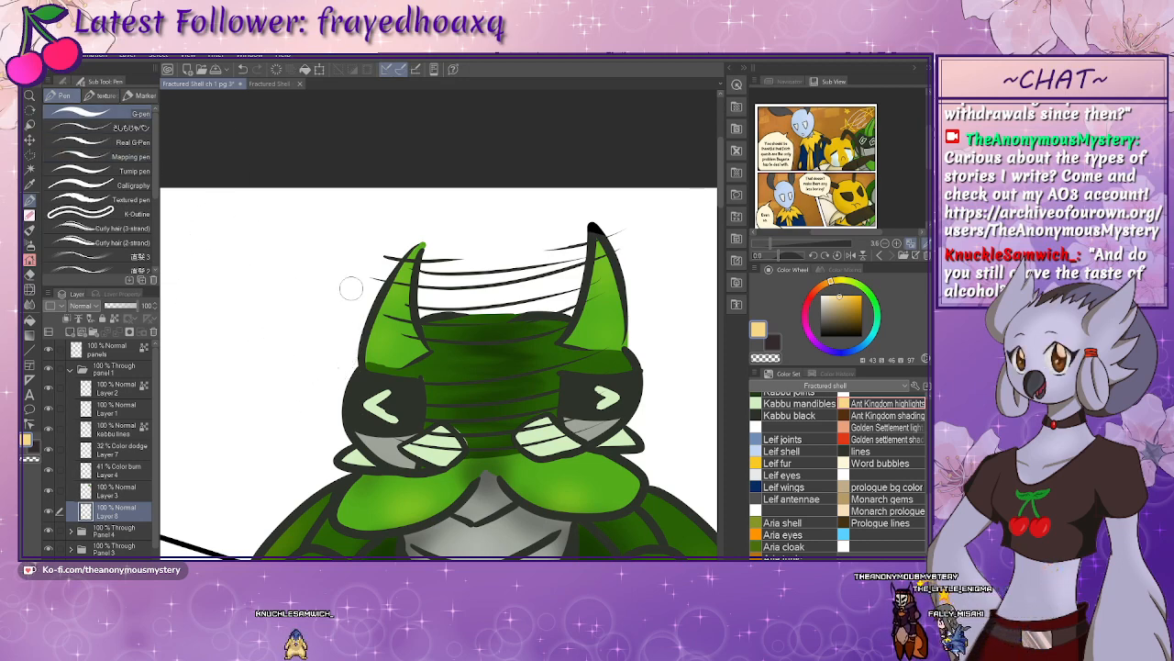
alt+click(588, 461)
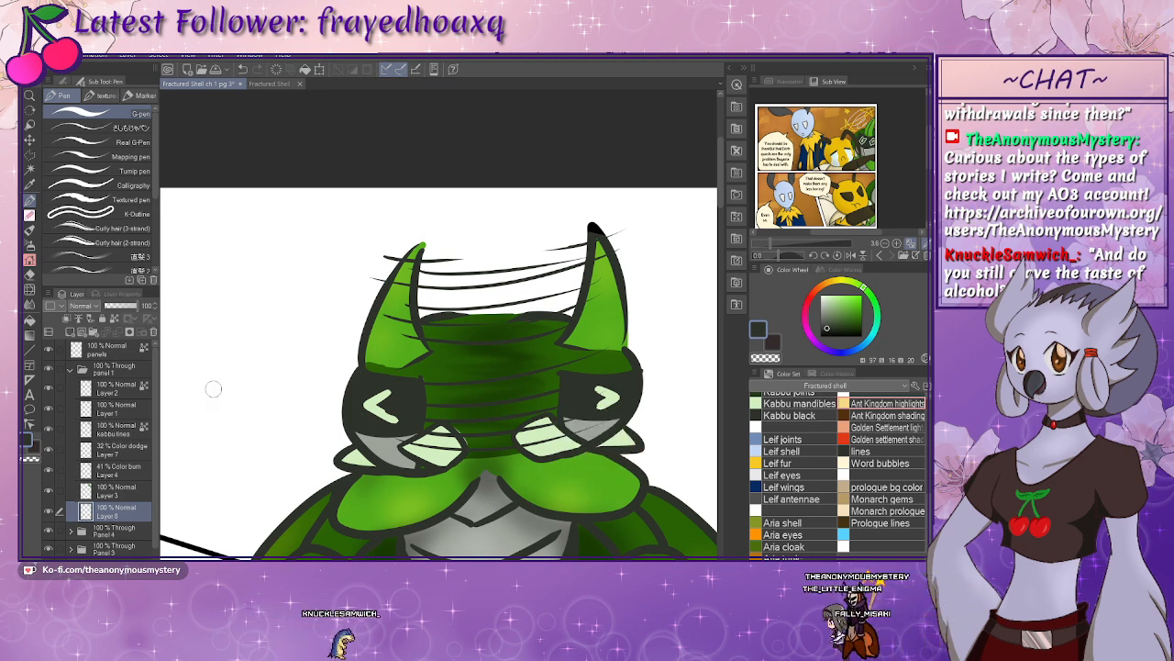
mouse_move(203, 383)
mouse_down()
mouse_move(219, 393)
mouse_move(241, 340)
mouse_up()
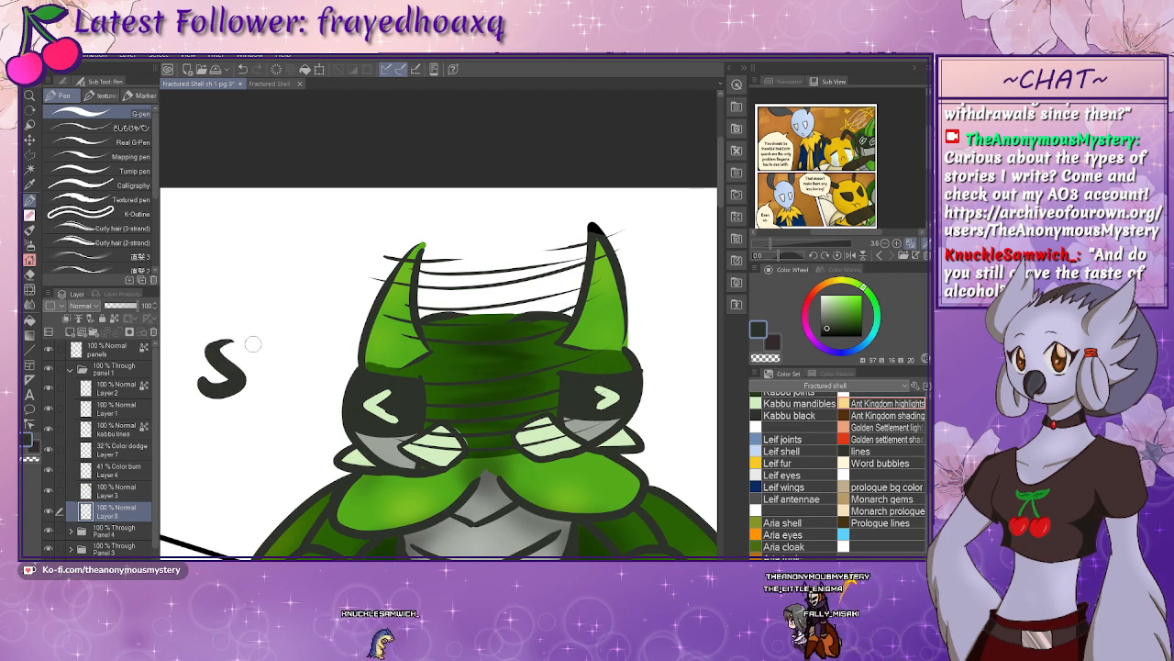
key(ctrl+z)
click(129, 143)
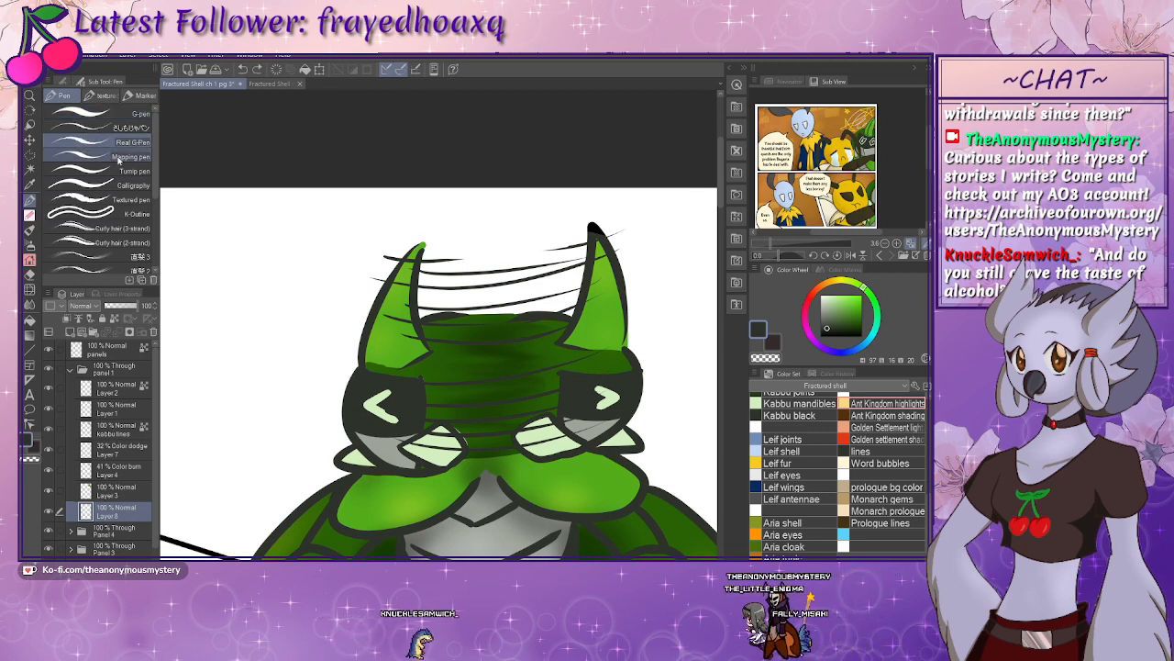
drag(238, 321, 203, 391)
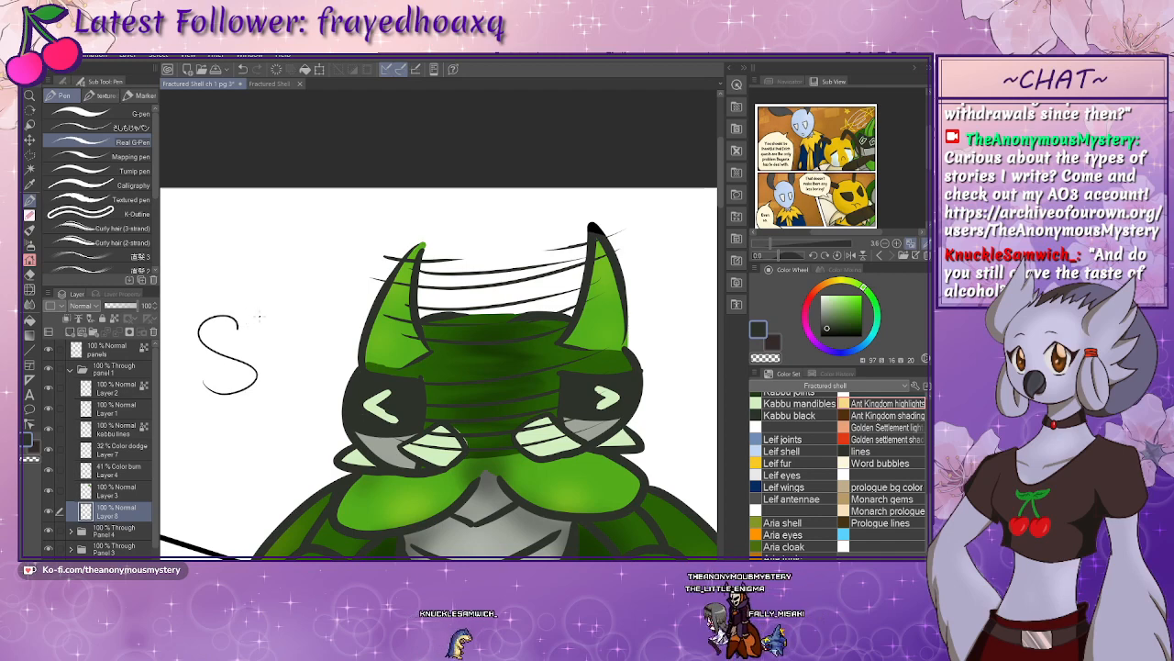
key(ctrl+z)
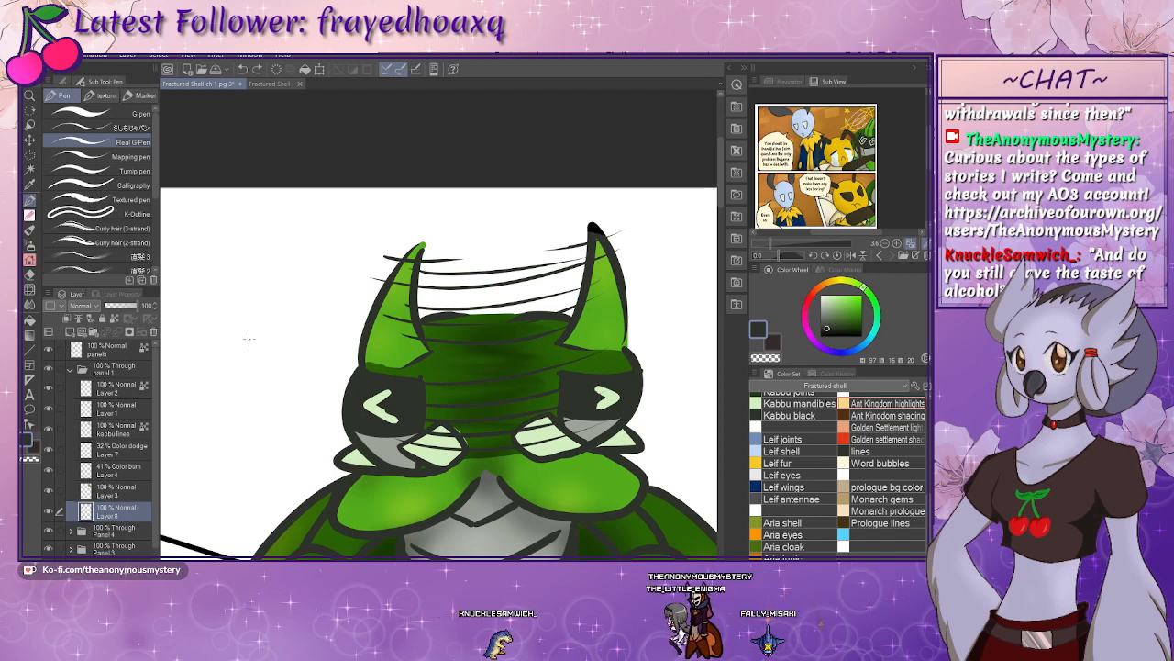
- Letter the word SHAKE with the K-Outline pen, slanting upward in the empty space beside the beetle's left horn
click(120, 213)
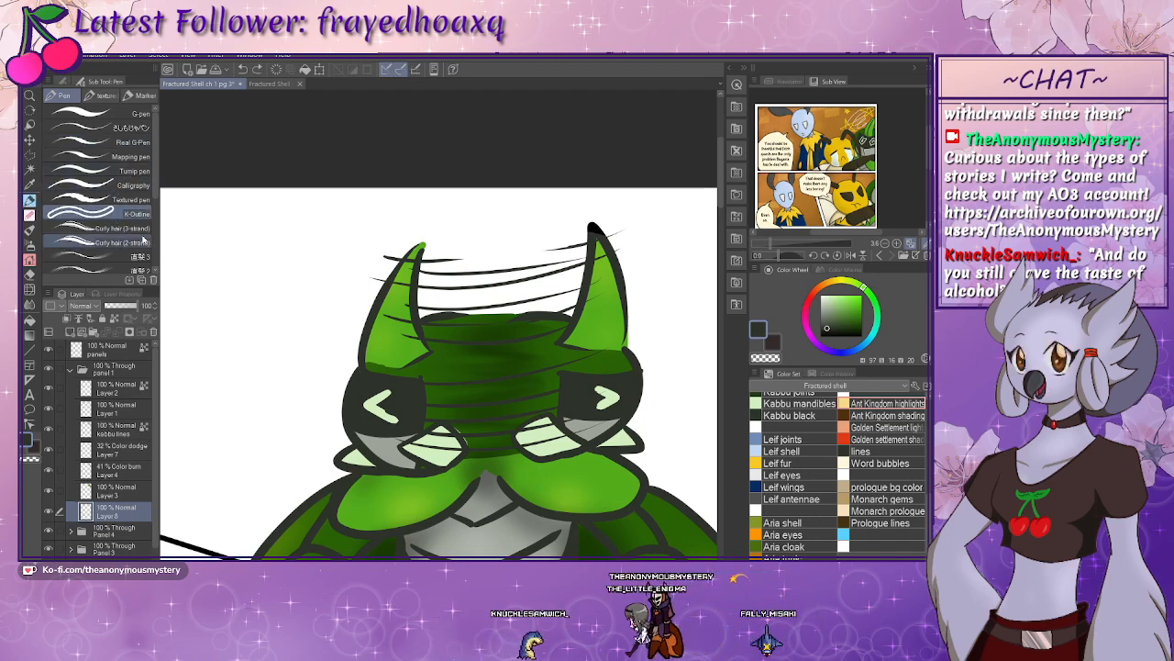
mouse_move(213, 395)
mouse_down()
mouse_move(257, 381)
mouse_move(245, 345)
mouse_move(261, 323)
mouse_up()
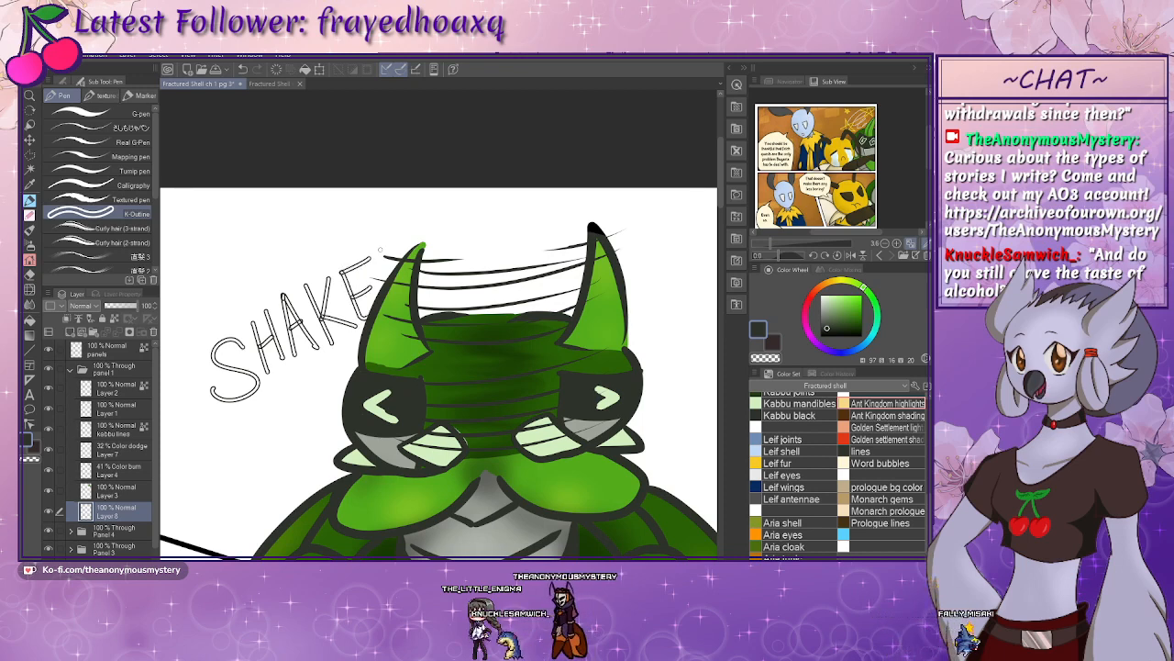
- Letter a second outlined SHAKE slanting upward beside the right side of the beetle's face, redoing its H and A
drag(647, 402, 477, 357)
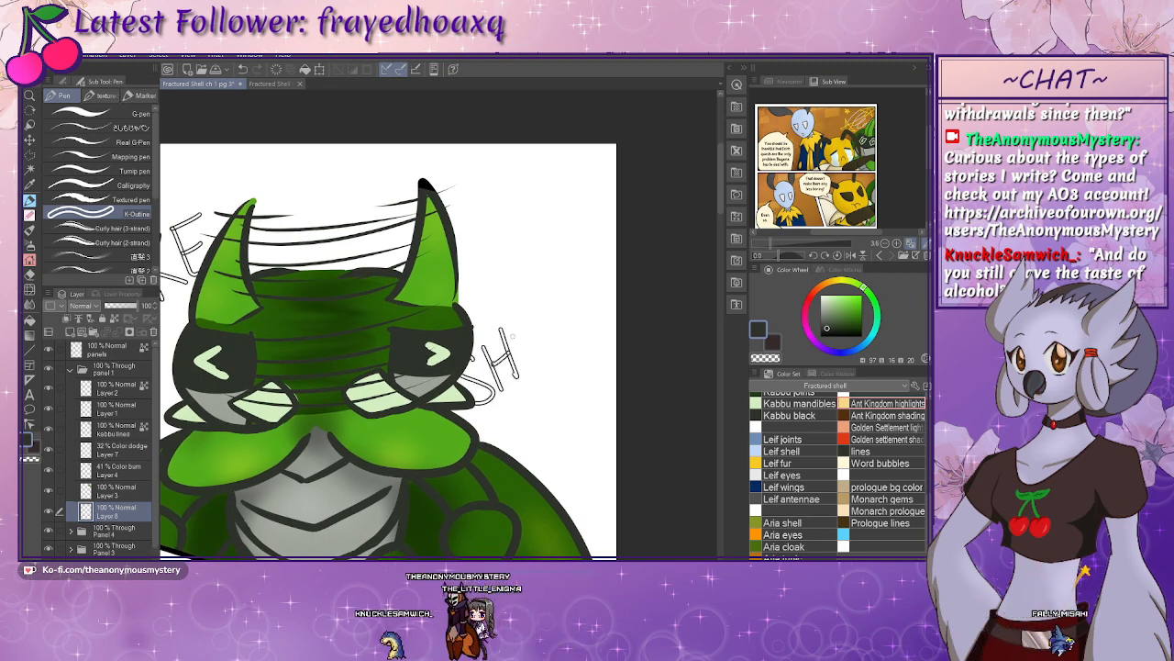
mouse_move(519, 317)
mouse_down()
mouse_move(514, 373)
mouse_move(521, 321)
mouse_move(552, 364)
mouse_up()
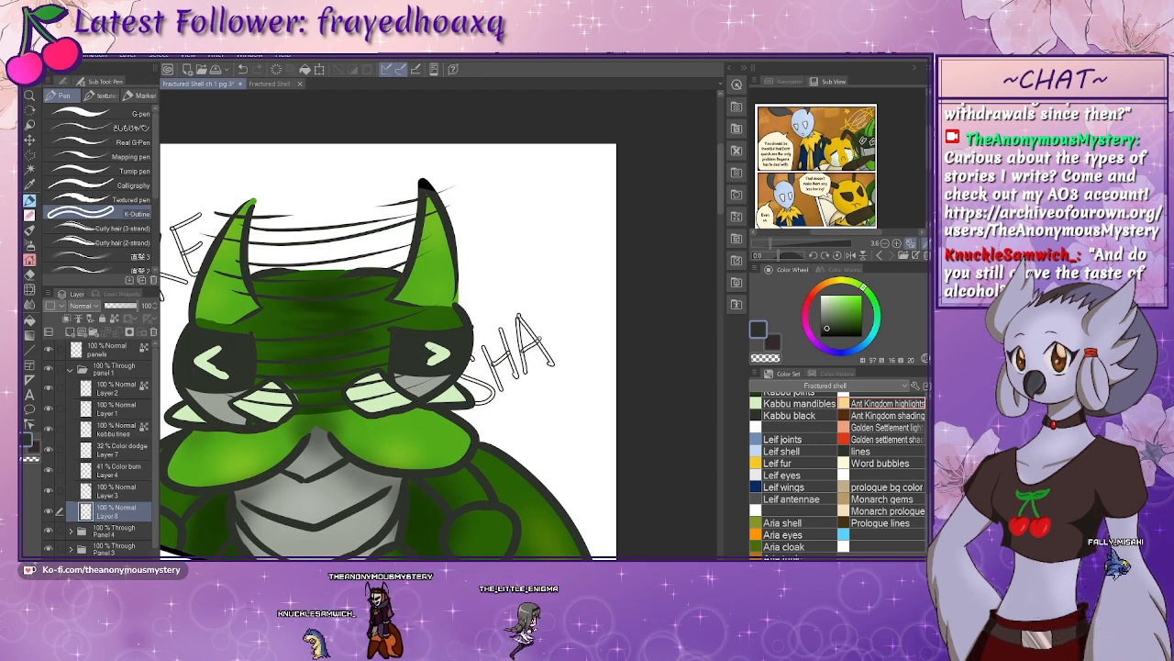
key(ctrl+z)
key(ctrl+z)
key(ctrl+z)
key(ctrl+z)
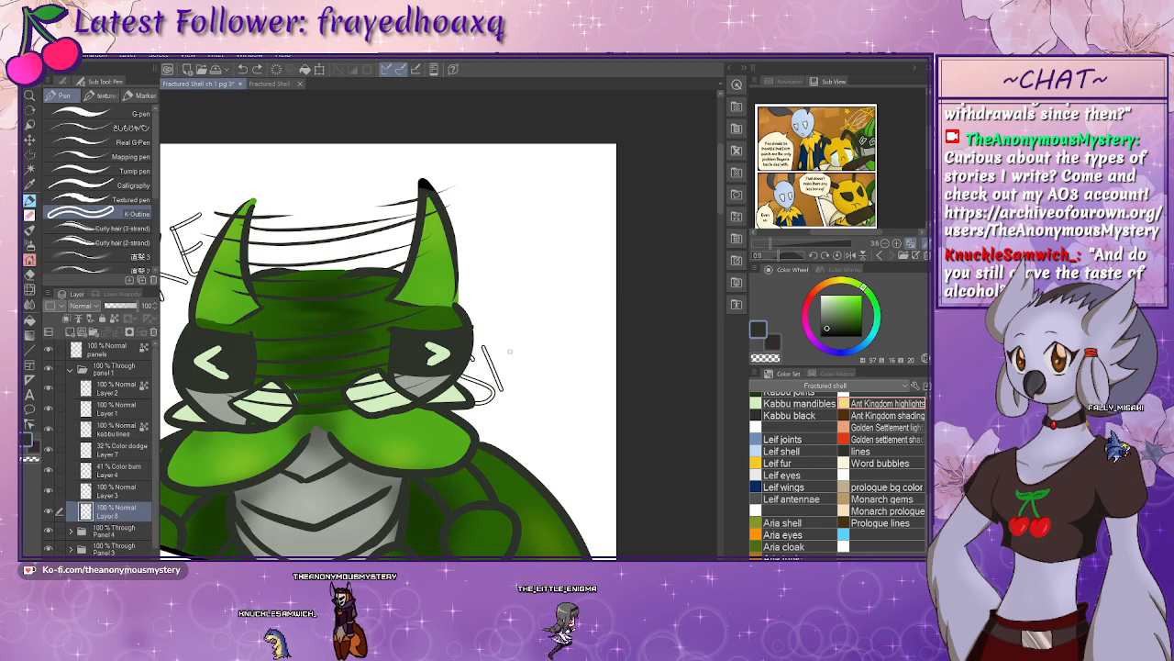
mouse_move(499, 334)
mouse_down()
mouse_move(518, 387)
mouse_move(509, 362)
mouse_up()
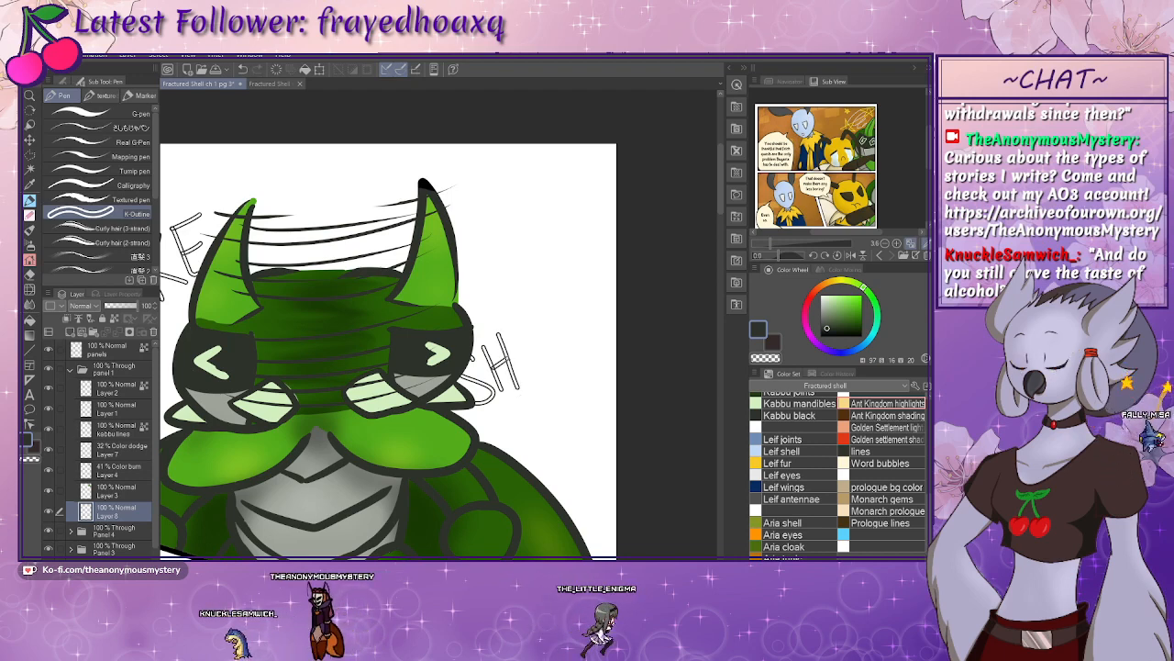
drag(518, 319, 527, 376)
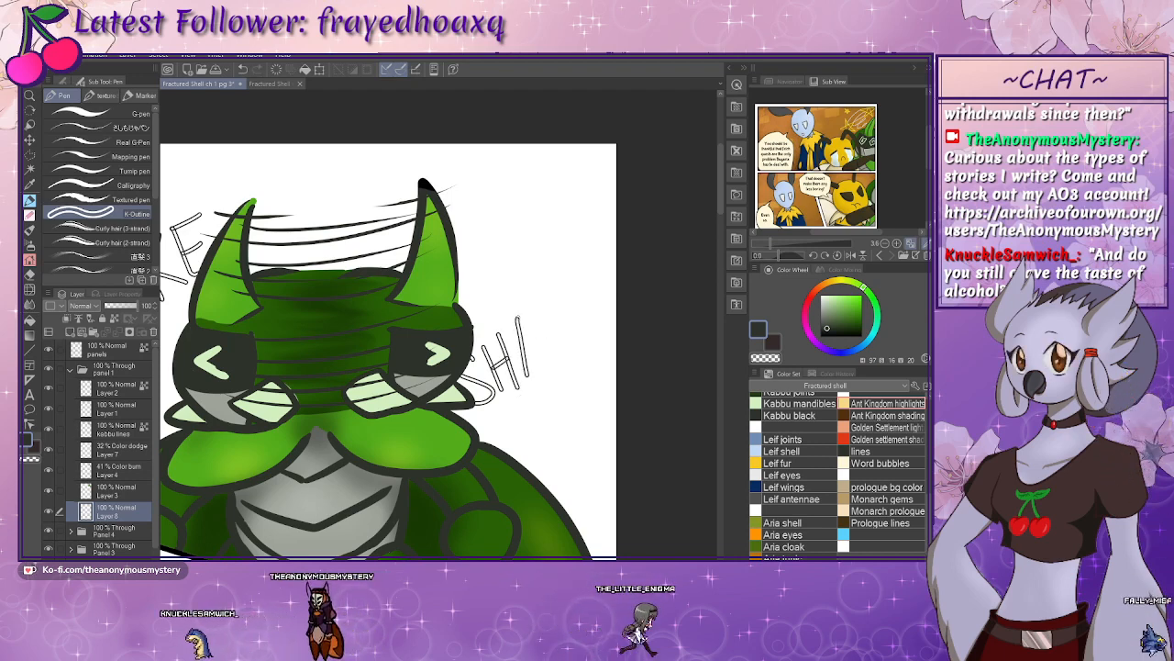
drag(518, 319, 551, 364)
drag(522, 355, 544, 344)
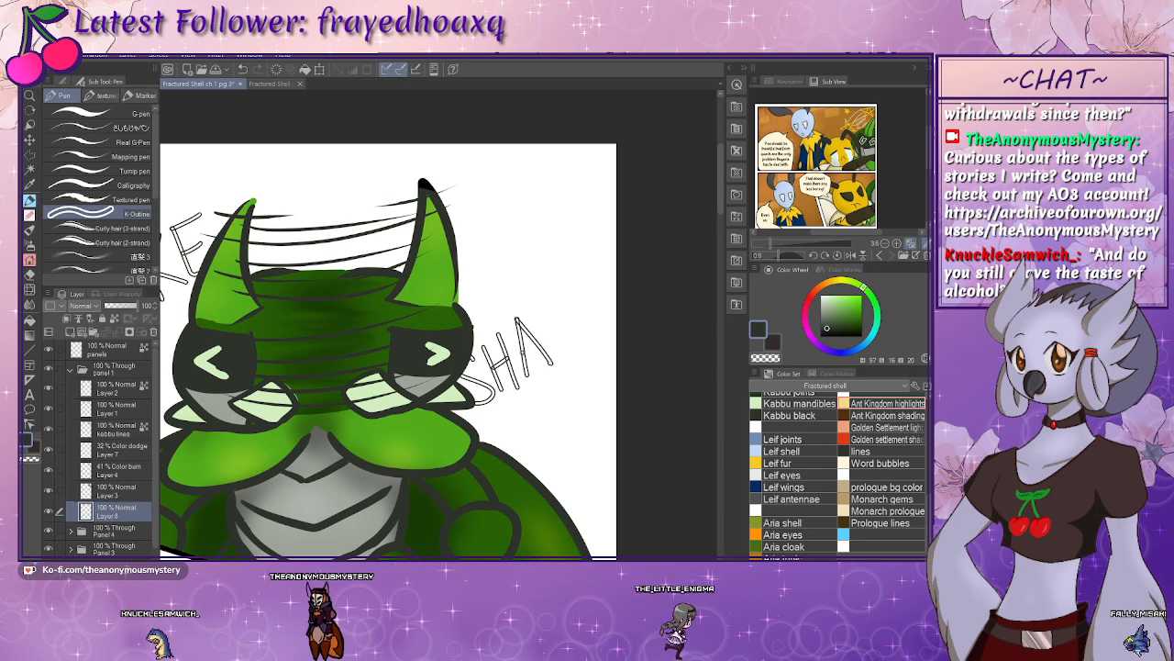
drag(550, 307, 556, 360)
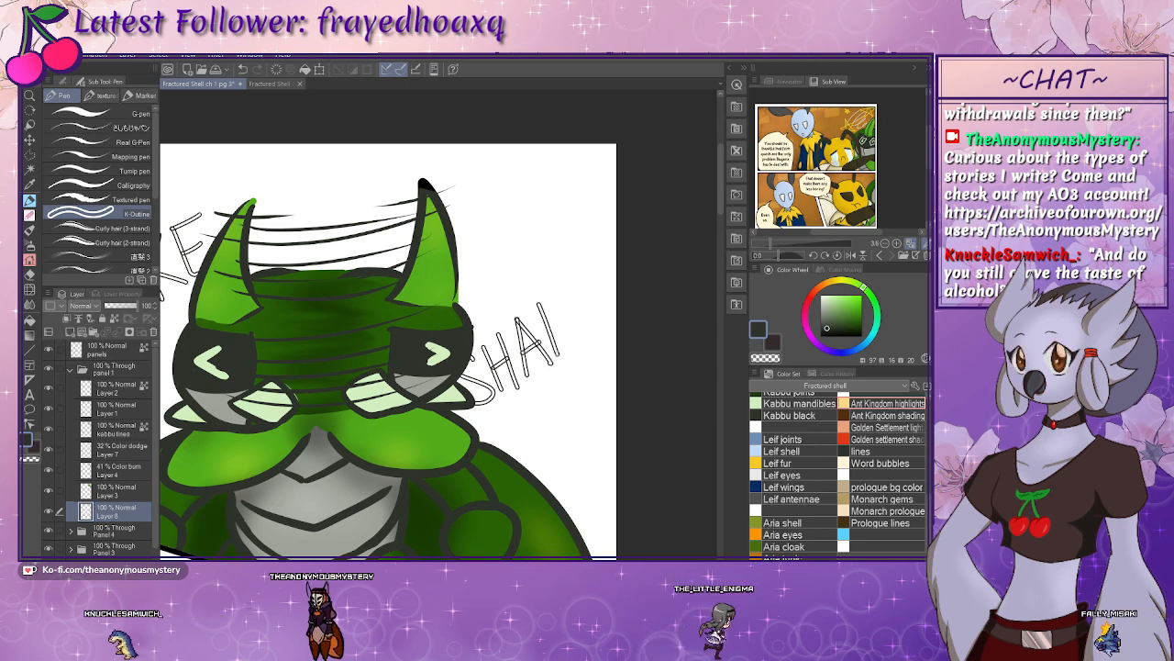
mouse_move(570, 302)
mouse_down()
mouse_move(551, 329)
mouse_move(588, 339)
mouse_move(606, 315)
mouse_up()
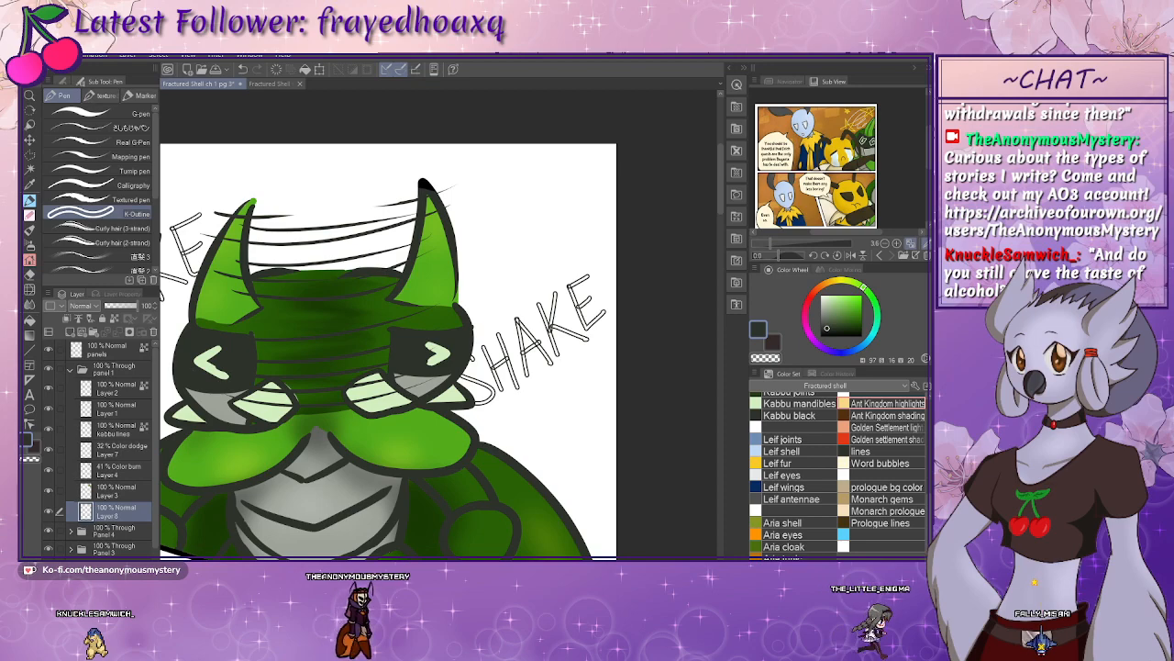
- Erase the overlapping outlines inside the K and E of the right-hand SHAKE with the Rough eraser
key(ctrl+plus)
key(ctrl+plus)
key(ctrl+plus)
drag(481, 390, 140, 399)
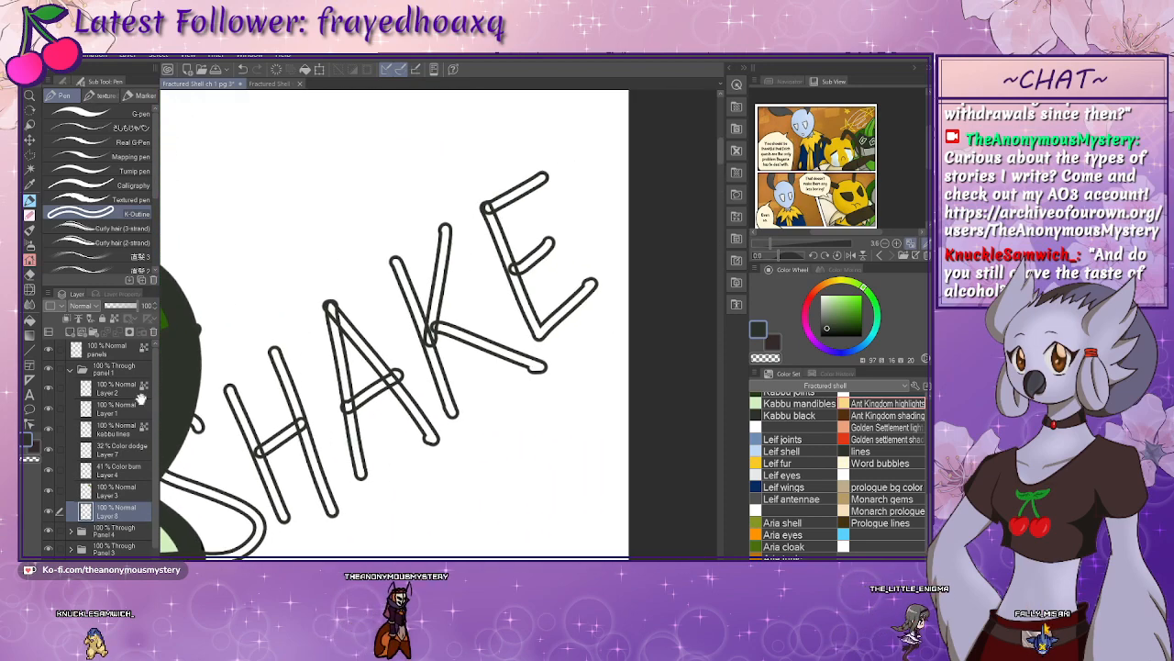
key(ctrl+plus)
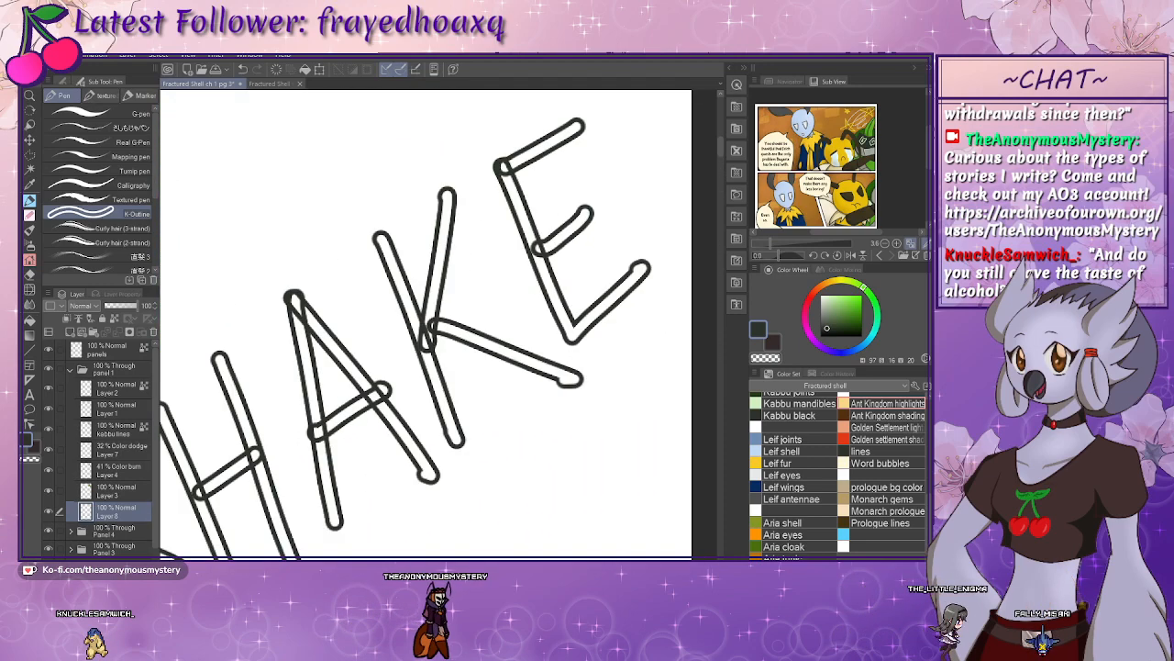
drag(477, 348, 327, 353)
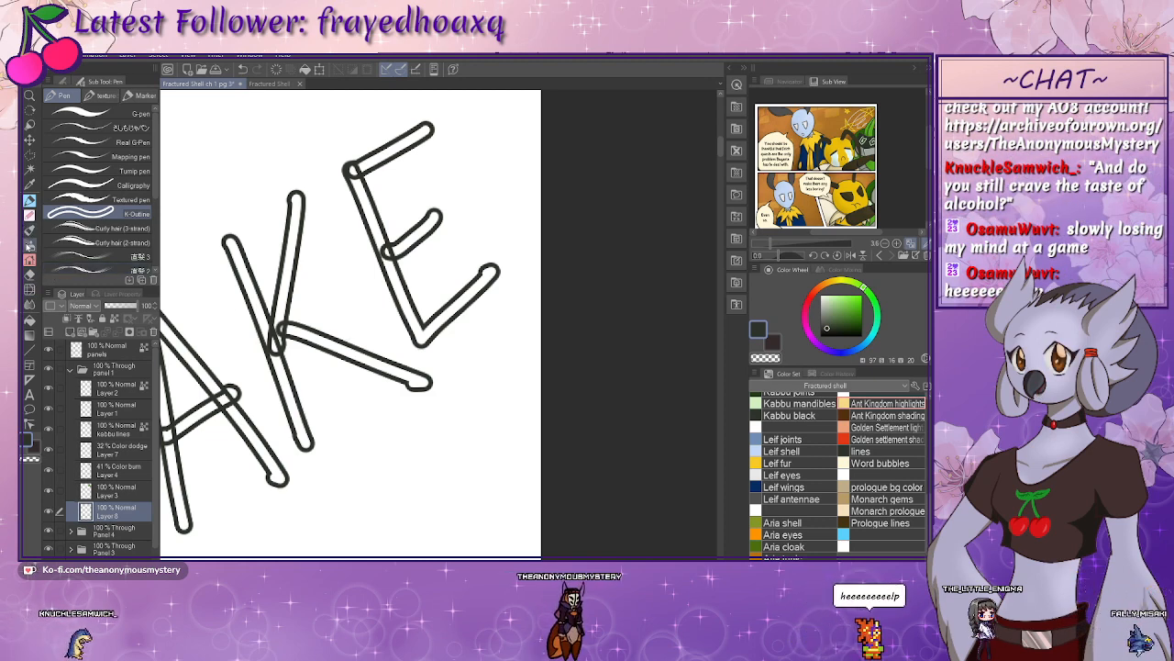
click(29, 274)
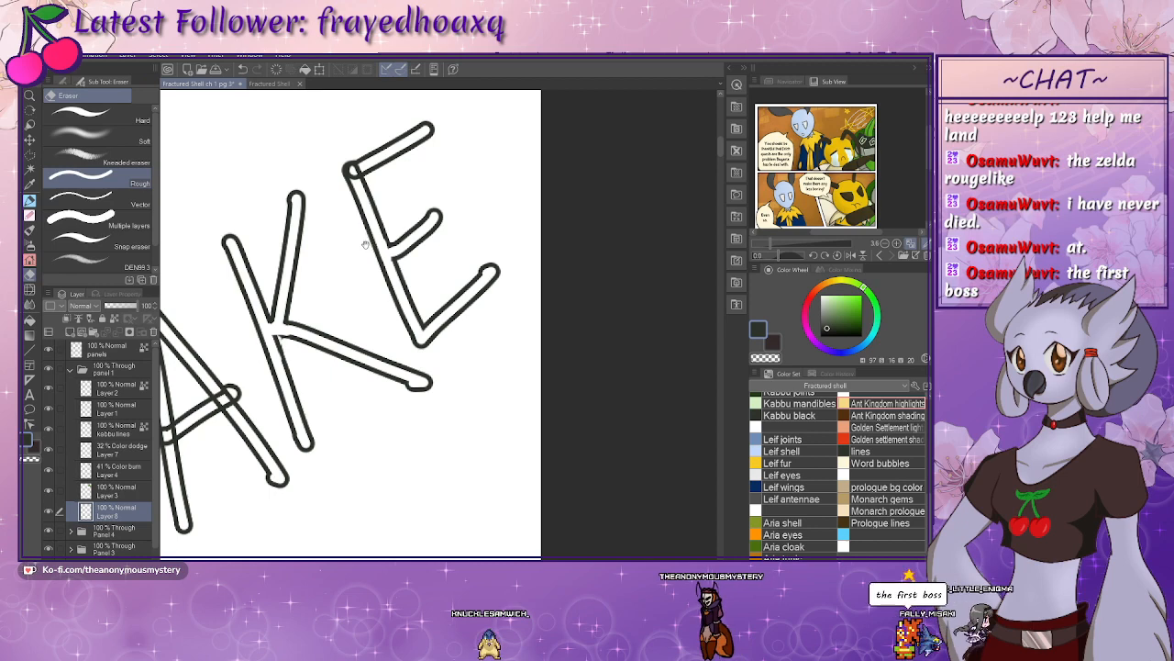
drag(367, 246, 377, 332)
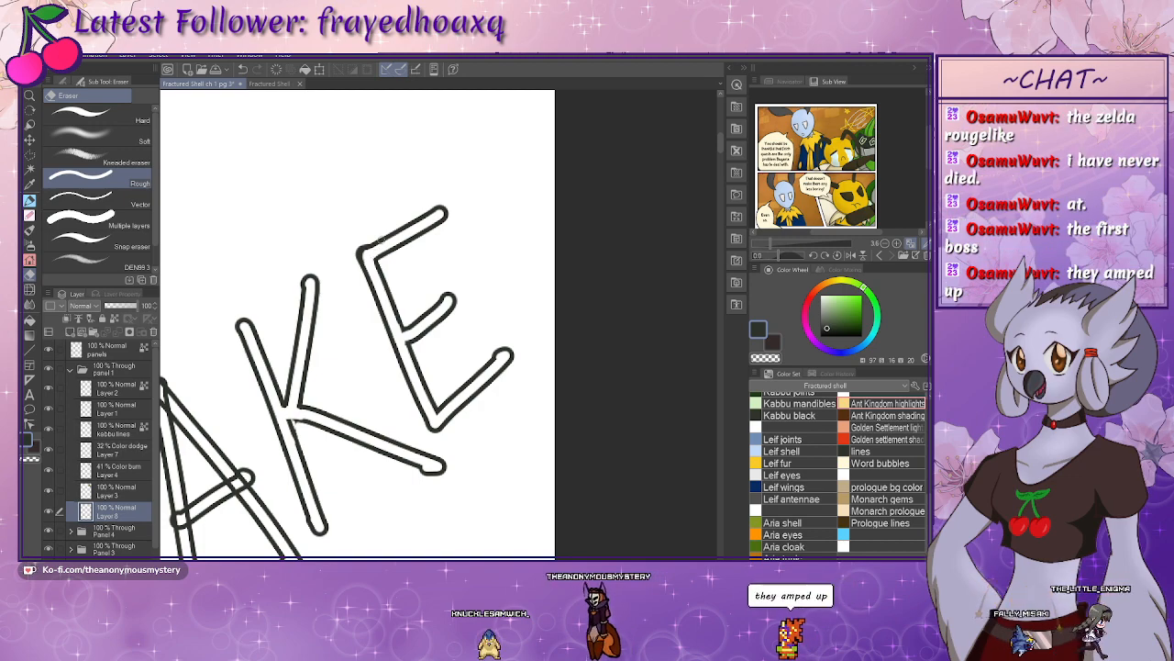
- Erase the overlapping outlines where the strokes join in the A and H of the right-hand SHAKE
drag(310, 313, 479, 315)
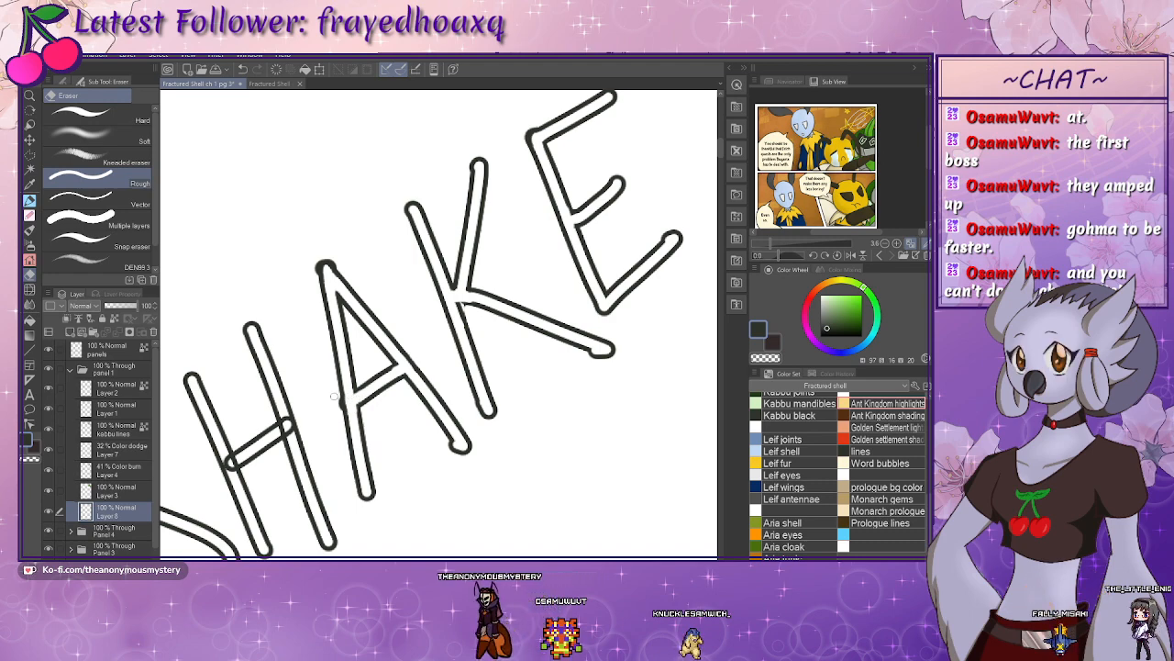
drag(351, 407, 354, 415)
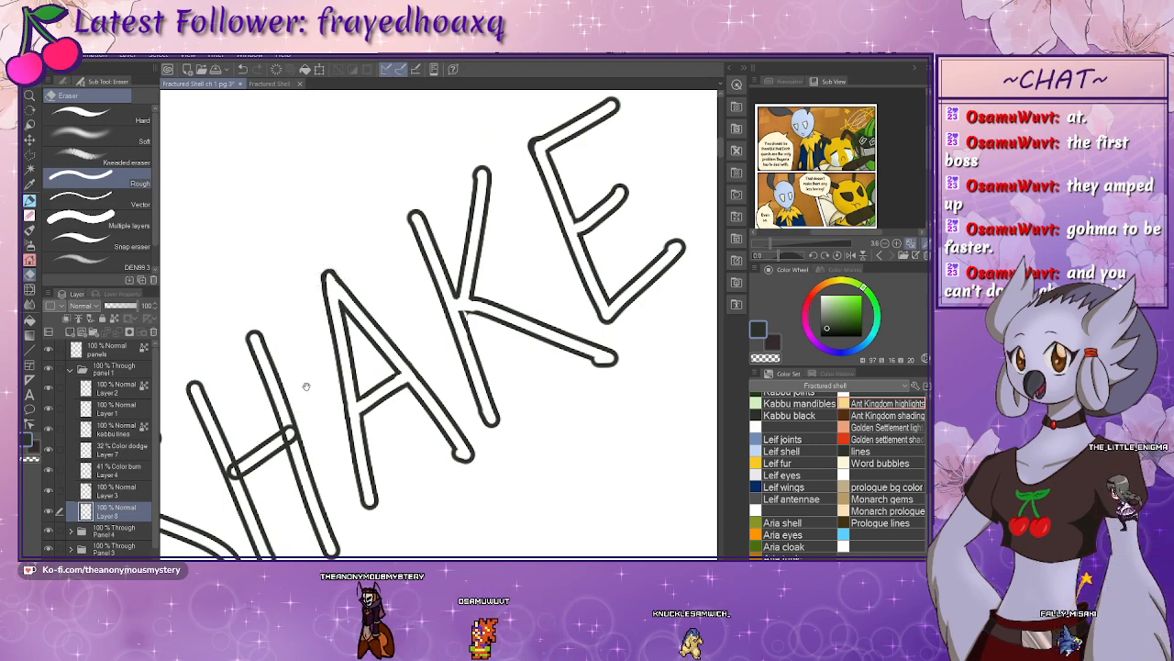
drag(306, 387, 321, 292)
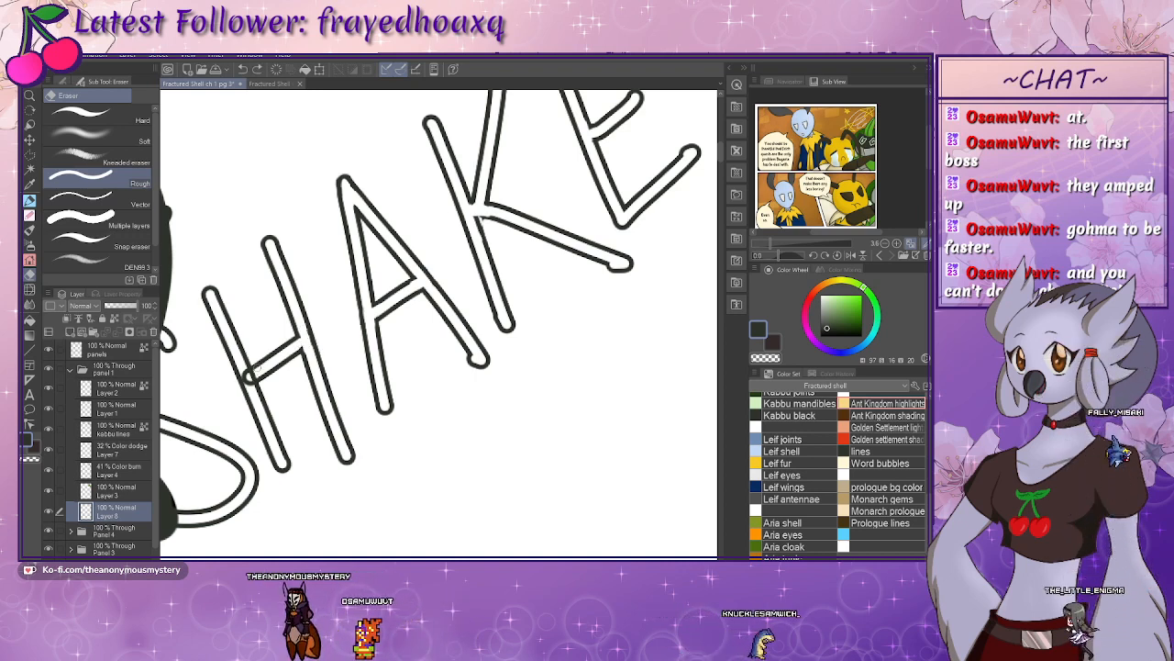
drag(250, 355, 263, 347)
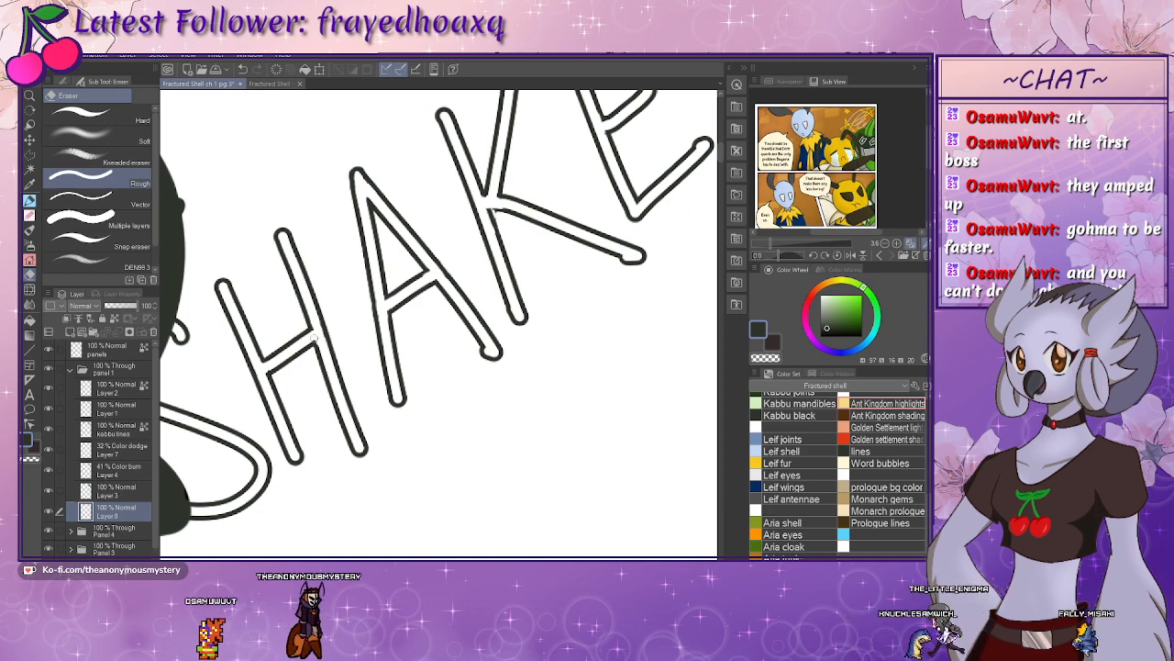
- Erase the overlapping outlines where the strokes join in the E, K, A and H of the left-hand SHAKE
scroll(225, 448, up, 10)
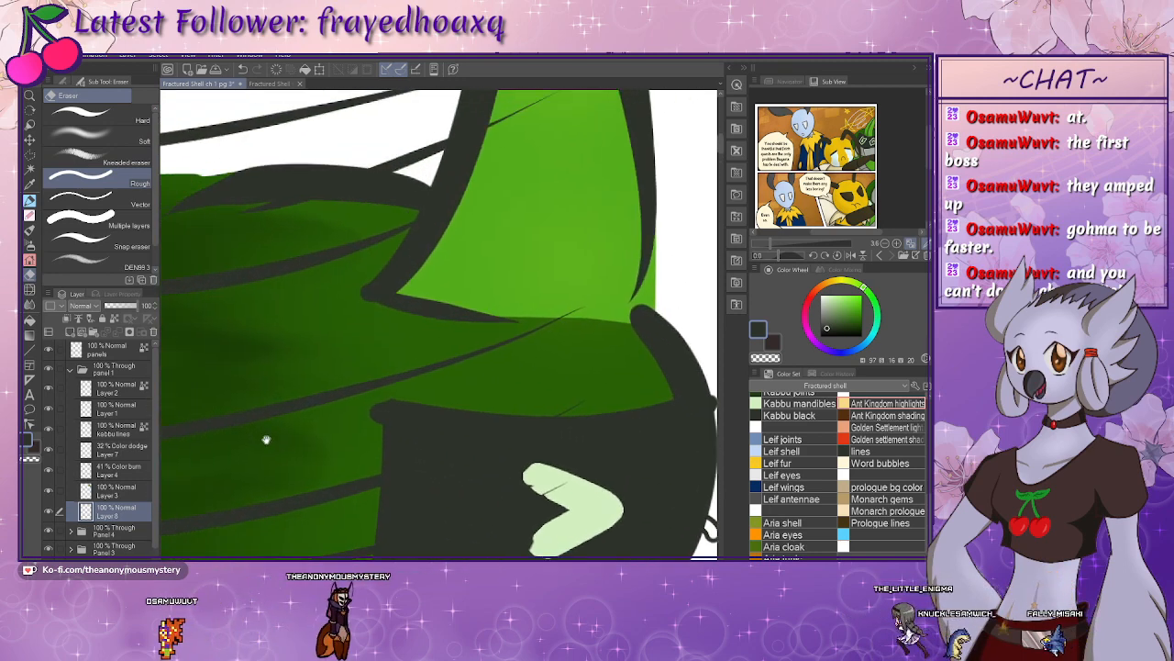
scroll(338, 427, down, 10)
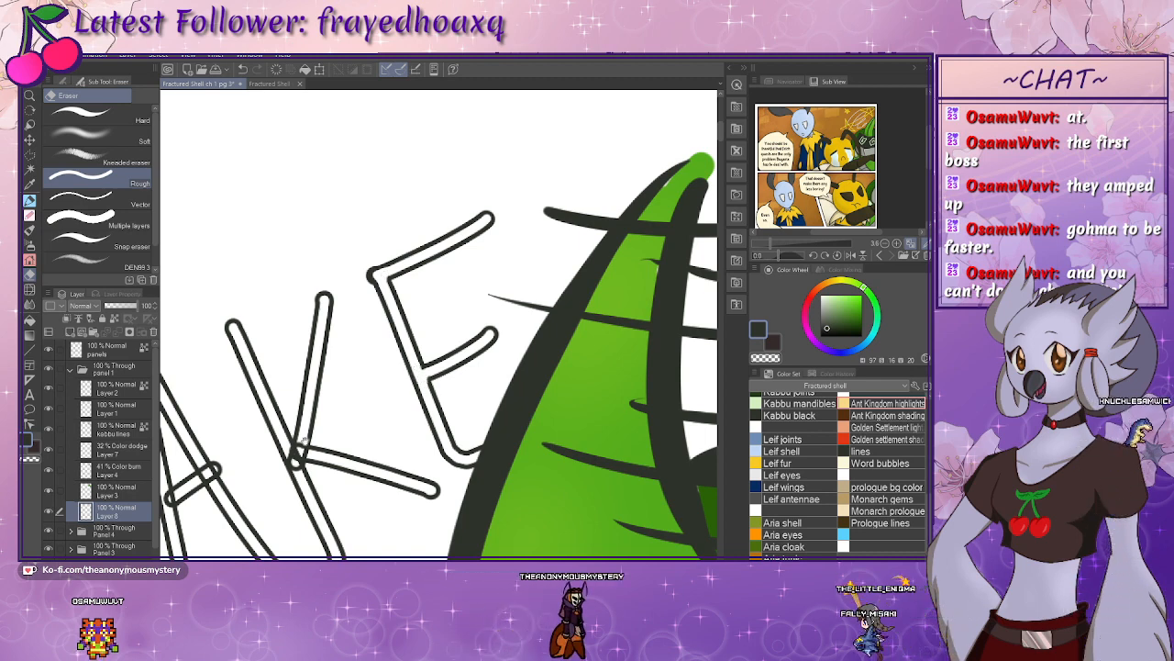
drag(424, 384, 479, 337)
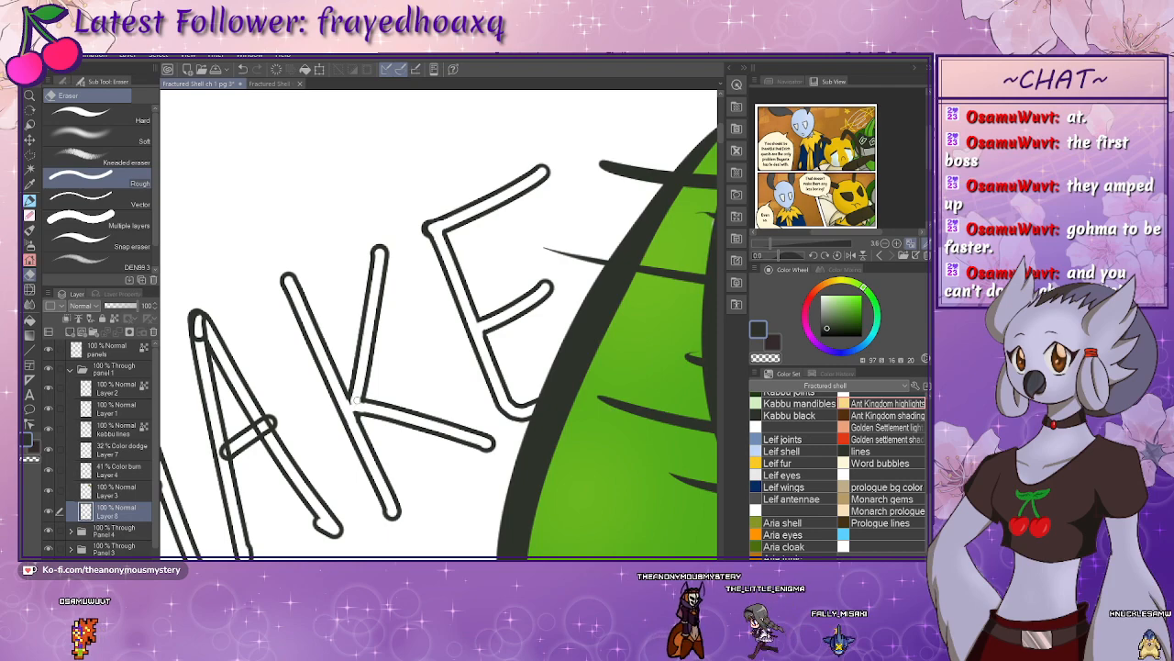
drag(361, 379, 460, 374)
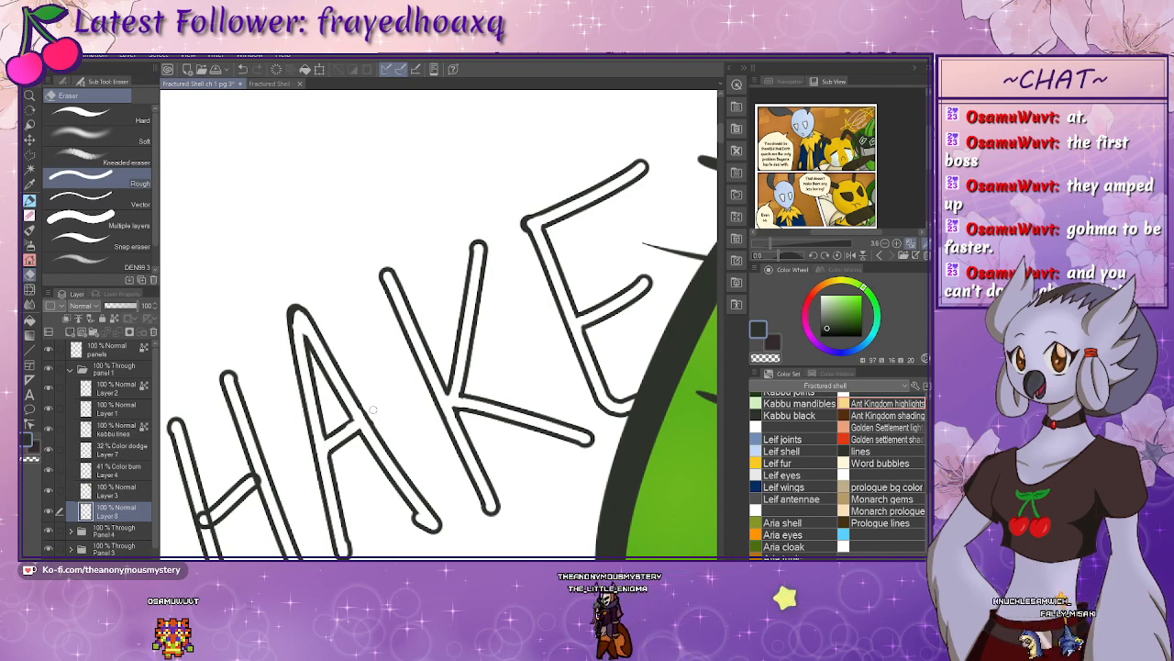
drag(284, 455, 336, 381)
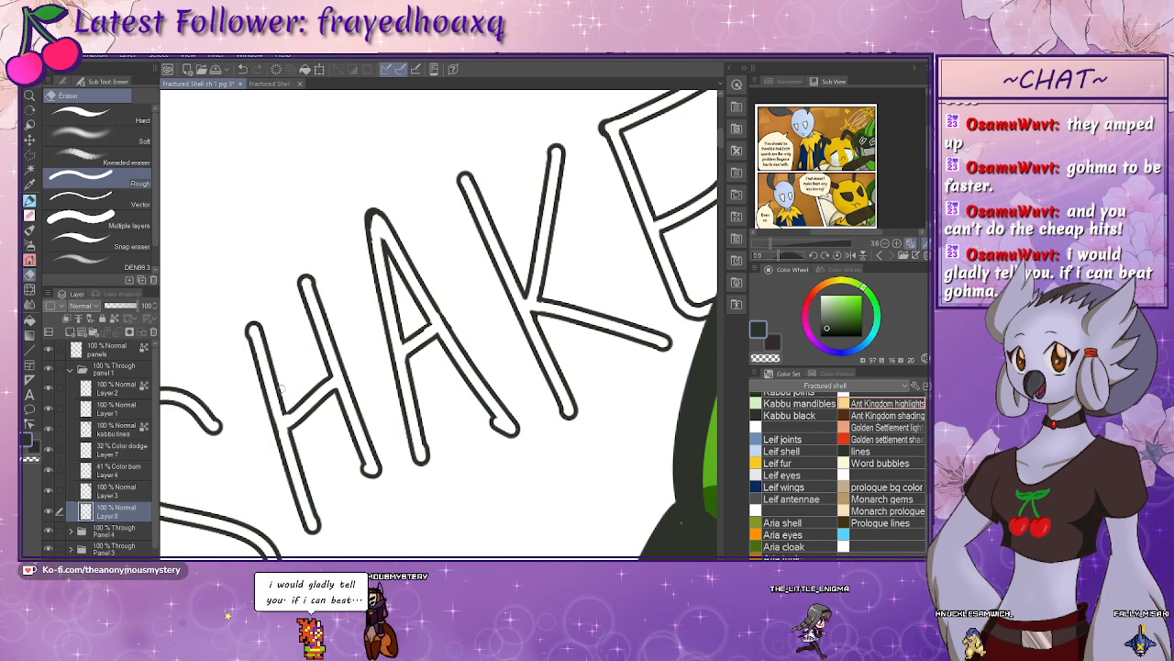
mouse_move(247, 475)
mouse_down()
mouse_move(358, 359)
mouse_move(337, 380)
mouse_up()
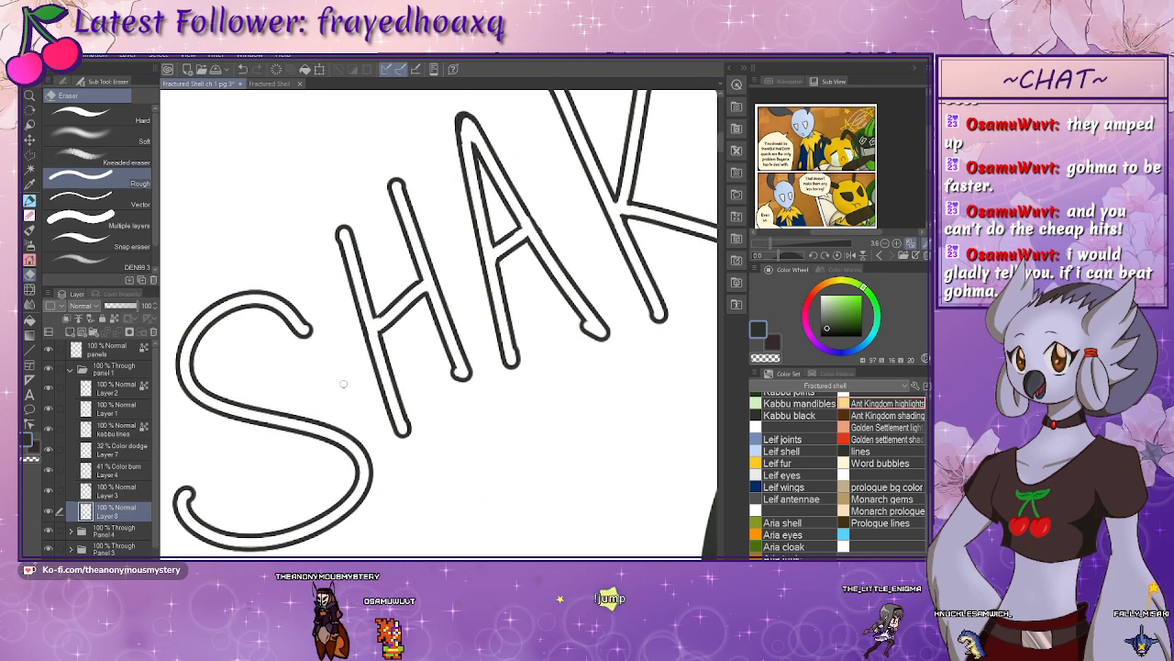
- Add a new layer directly beneath the SHAKE lettering layer in the panel 1 group
key(/)
drag(360, 383, 317, 382)
drag(548, 397, 462, 352)
click(290, 344)
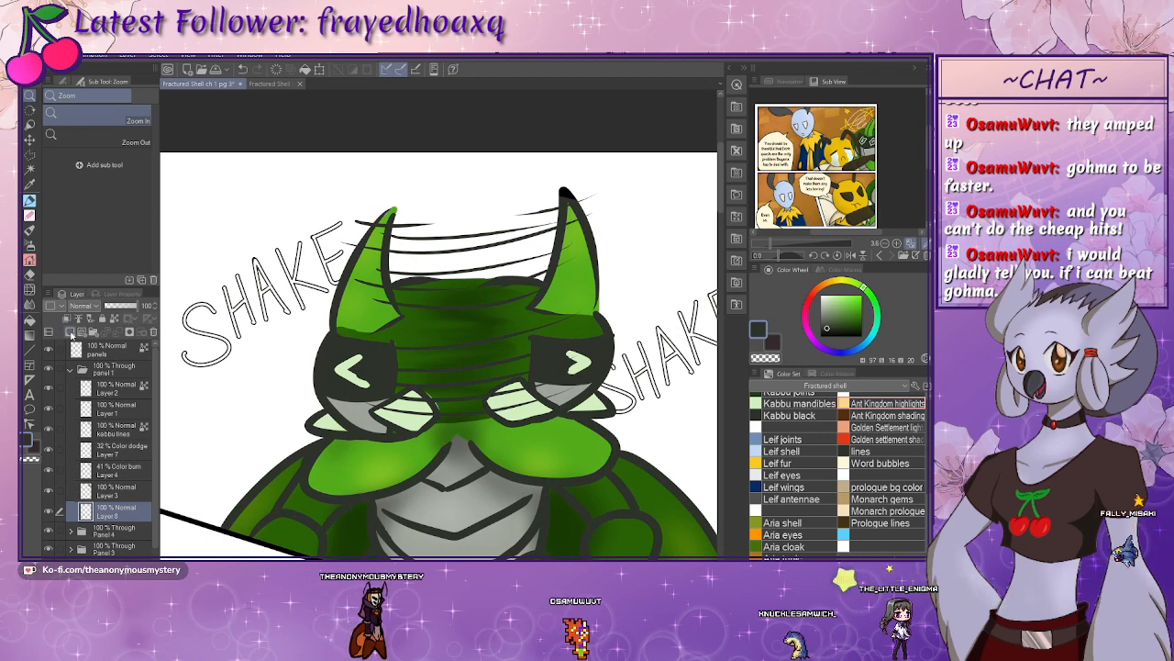
click(71, 331)
drag(105, 515, 106, 541)
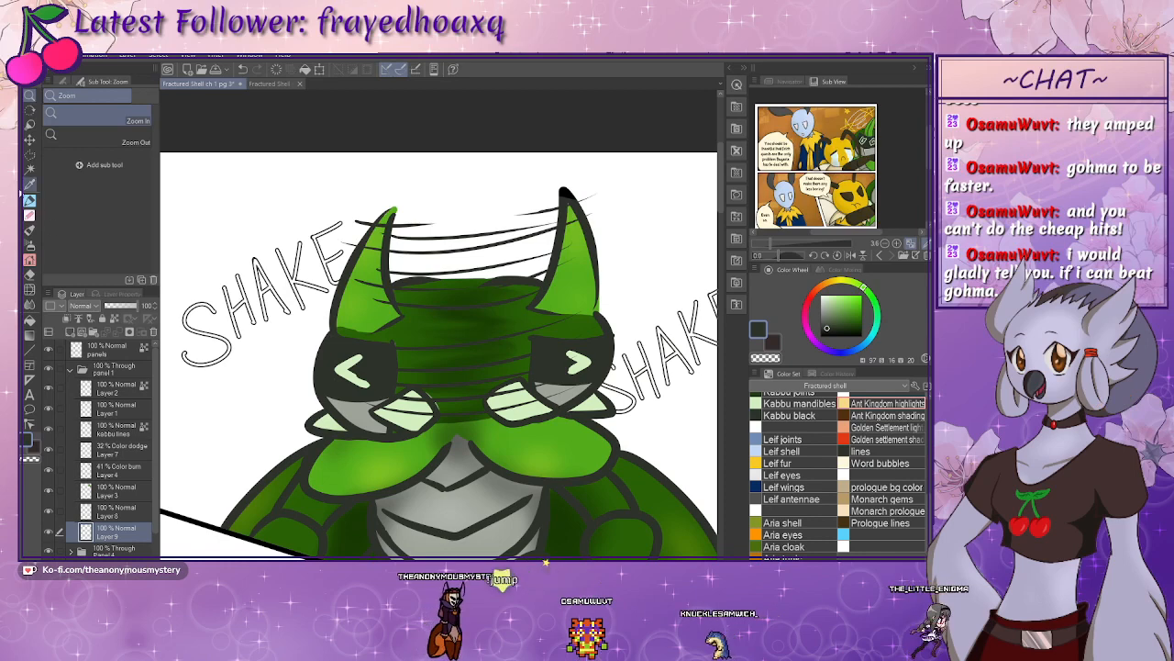
- Fill the letters of both SHAKE words with the yellow sampled from the surprise marks beside the blue character's head
key(g)
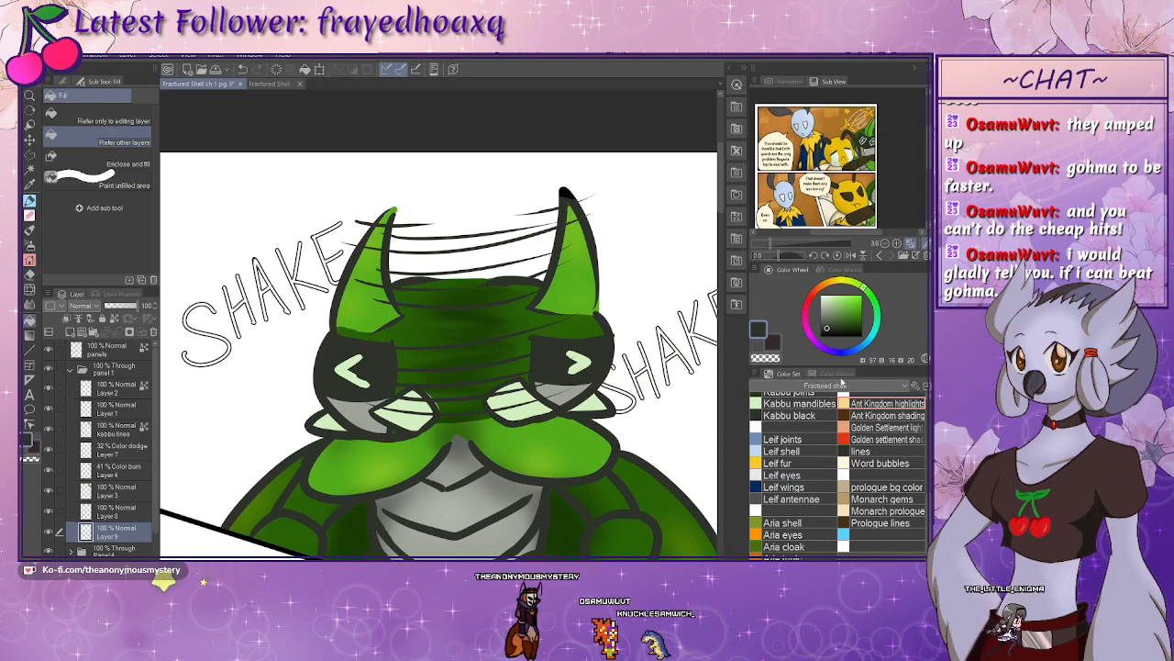
click(839, 280)
click(850, 309)
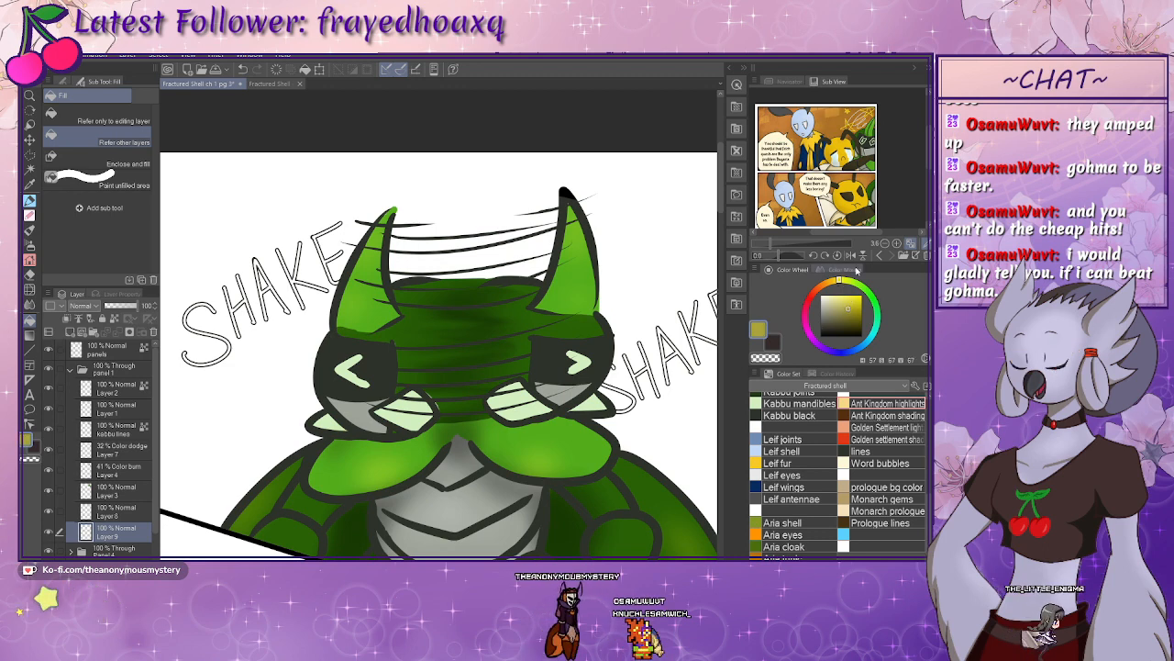
click(790, 81)
click(807, 110)
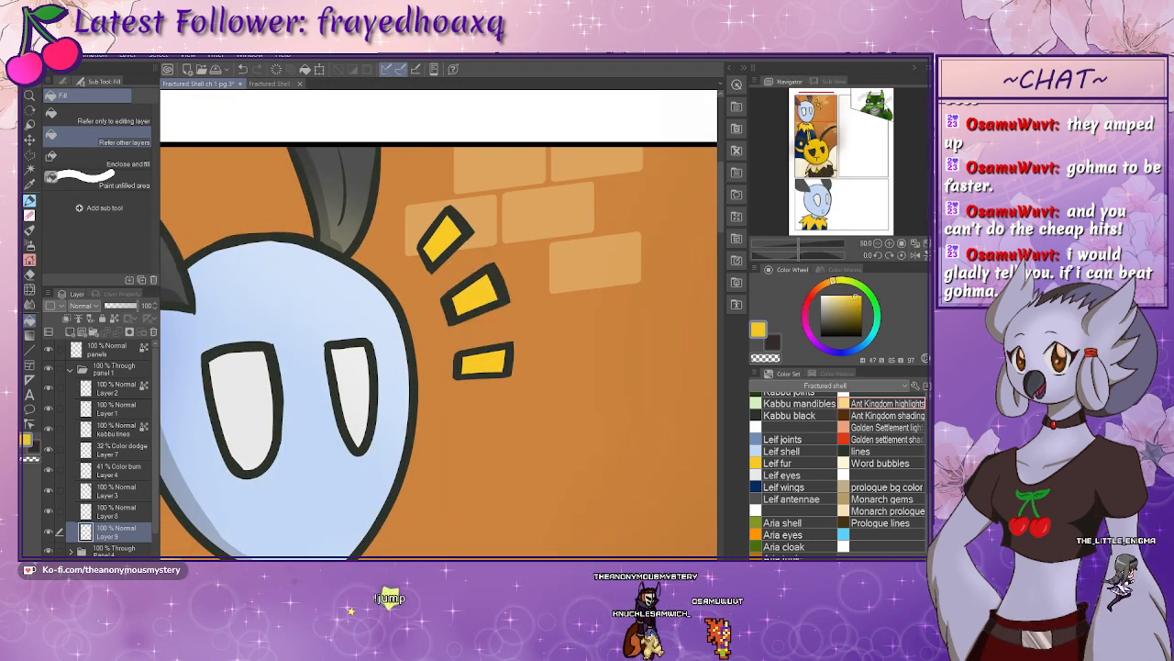
click(886, 101)
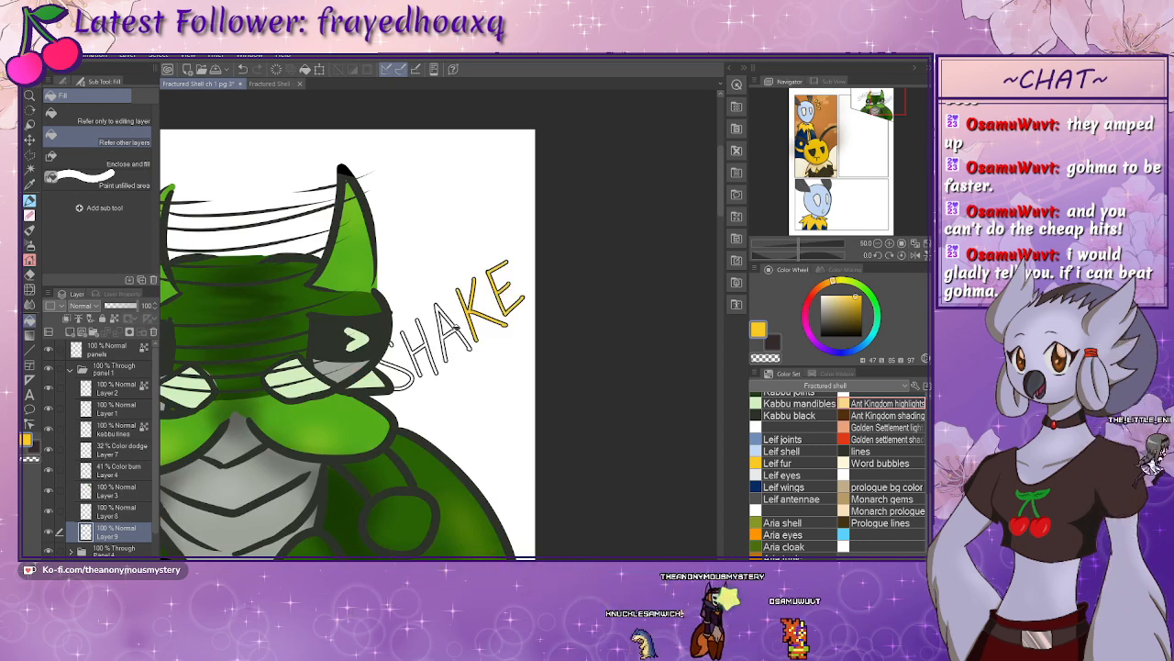
click(449, 337)
click(424, 343)
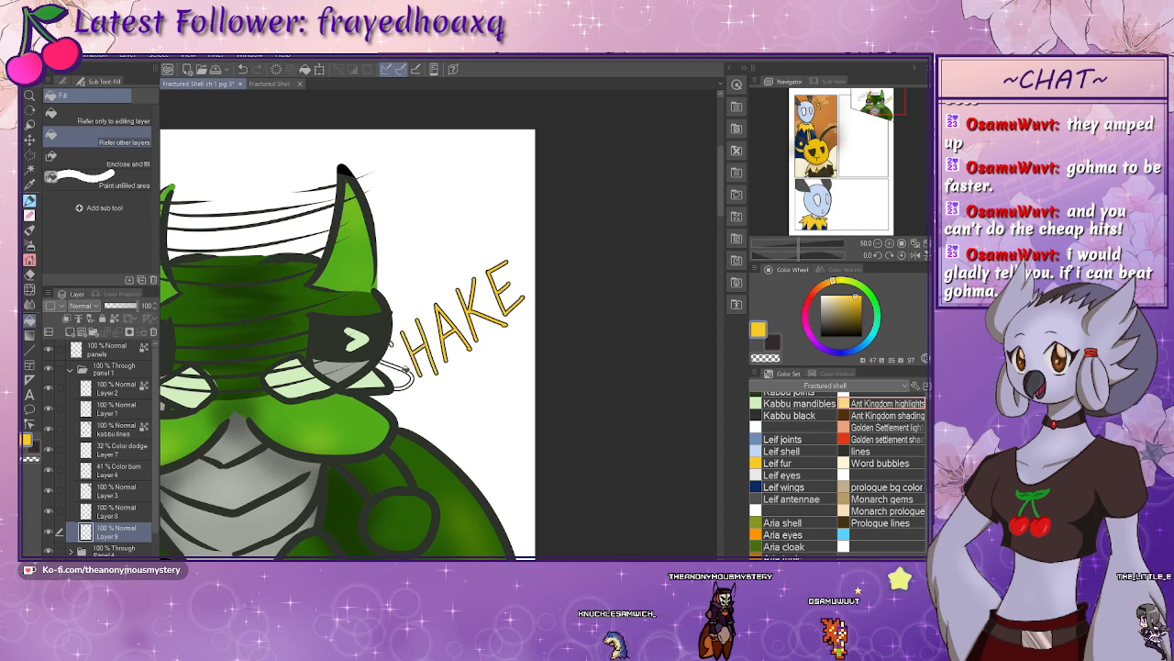
click(397, 370)
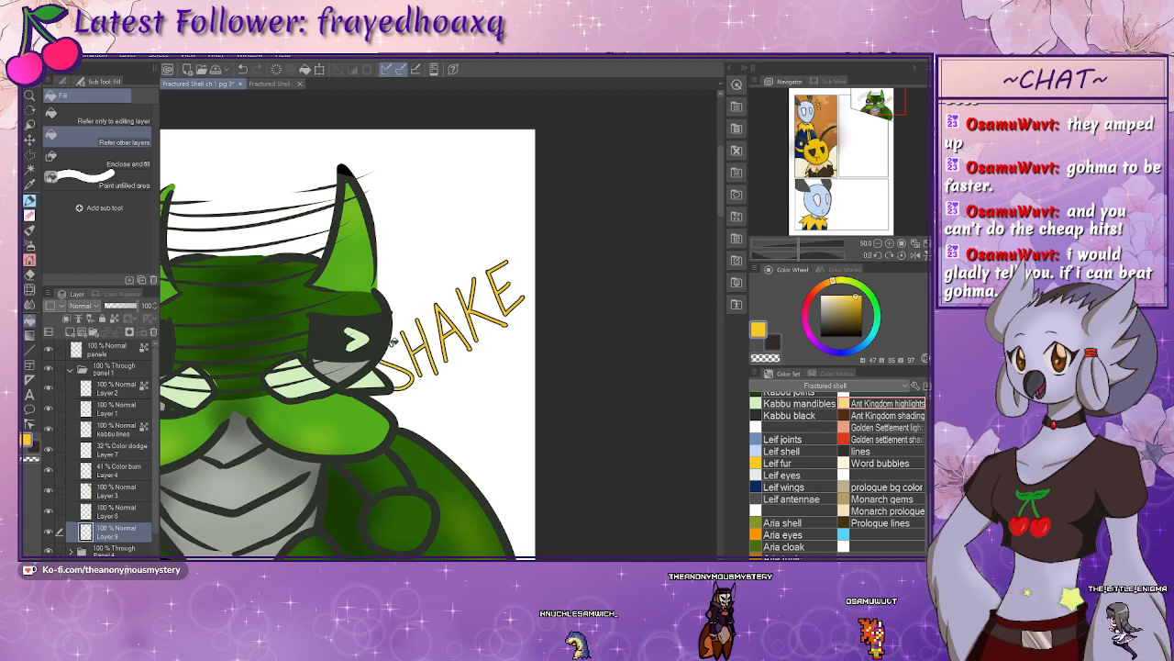
drag(342, 314, 640, 389)
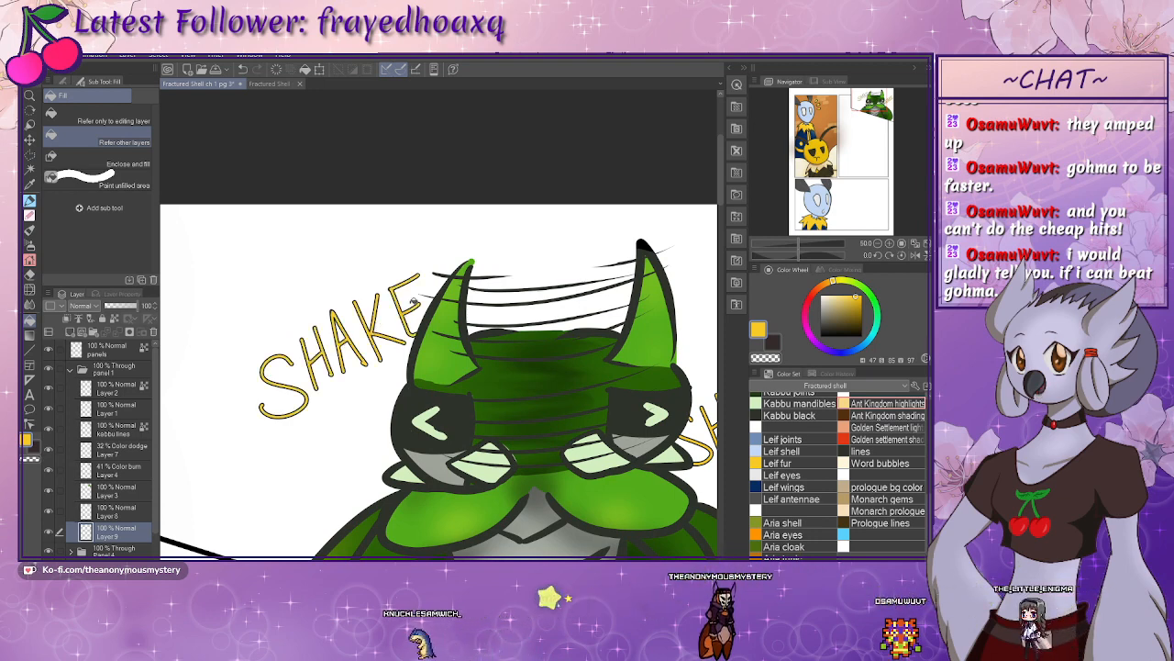
drag(385, 322, 373, 290)
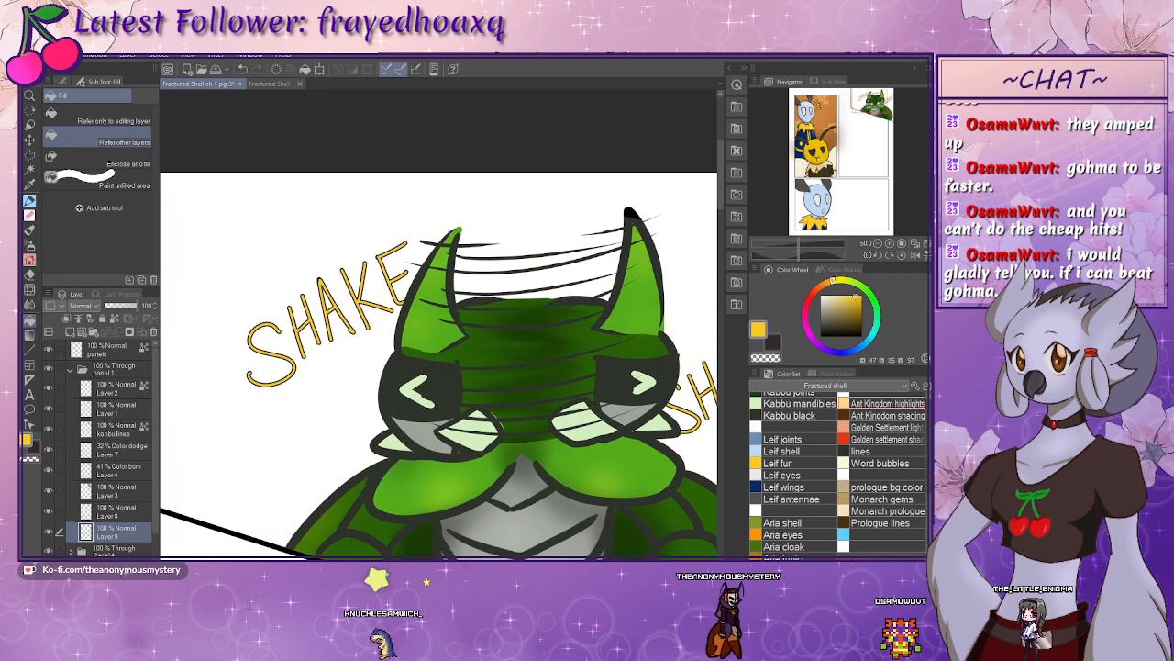
- Examine how the yellow SHAKE lettering reads around the beetle in panel 1 and beside the neighbouring panel
key(ctrl+minus)
key(ctrl+minus)
key(ctrl+minus)
key(ctrl+minus)
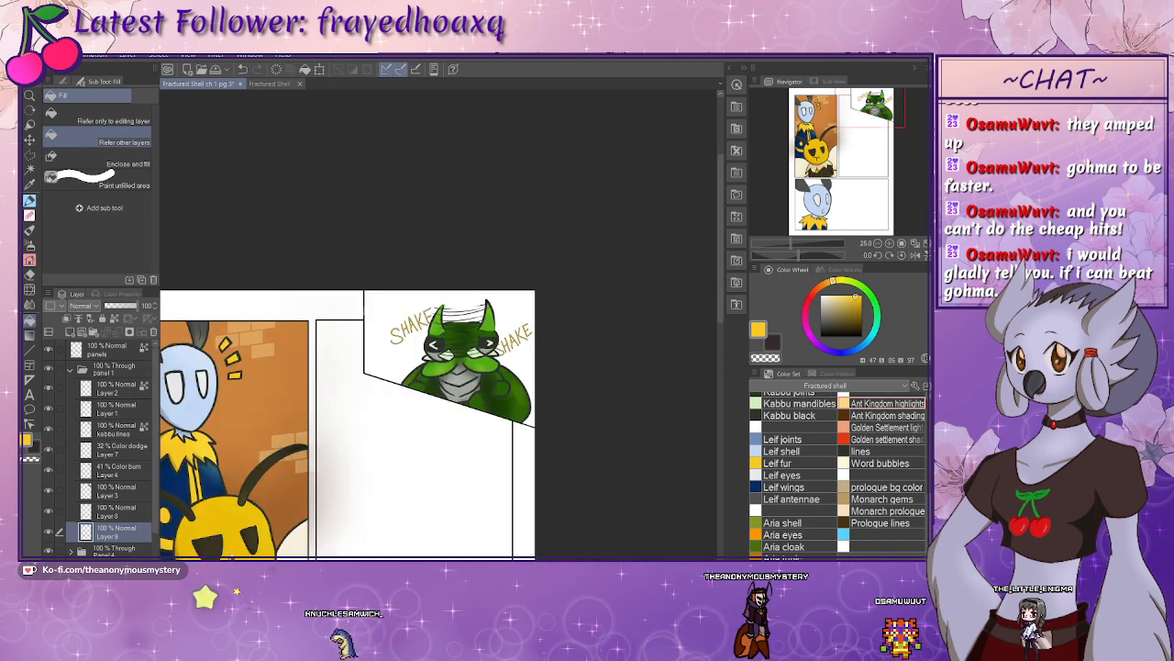
drag(389, 400, 356, 416)
key(ctrl+plus)
key(ctrl+plus)
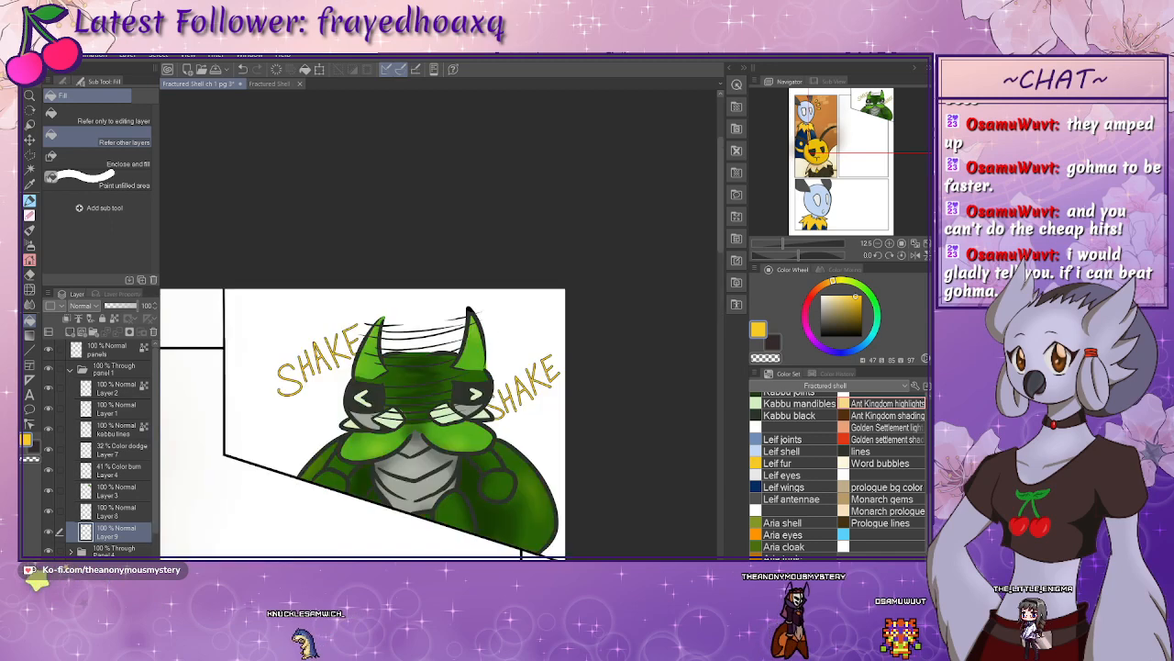
drag(315, 471, 302, 397)
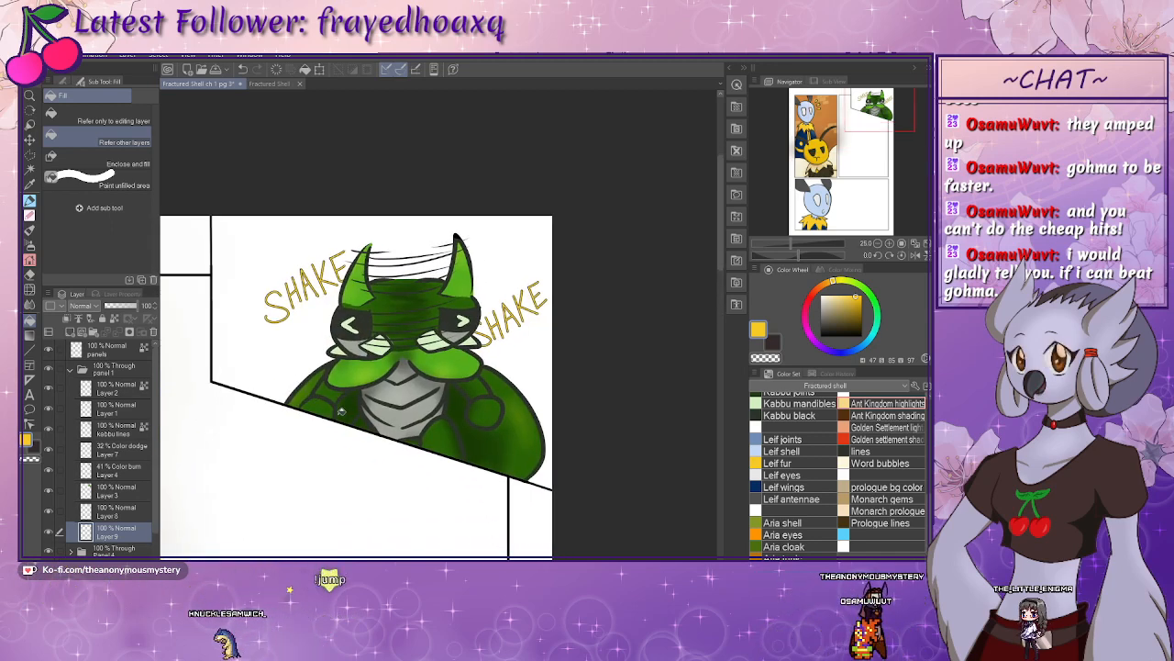
drag(346, 447, 370, 420)
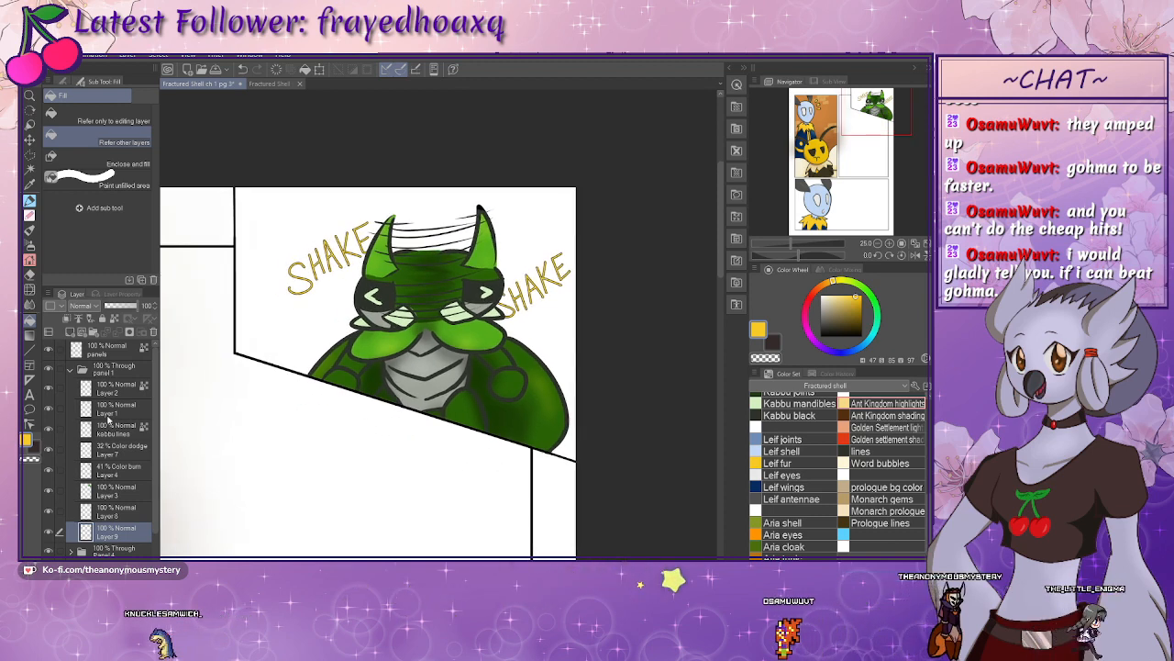
- Sample the neighbouring panel's orange wall colour and select panel 1's interior on a new layer beneath the panel's artwork
mouse_move(240, 398)
mouse_down()
mouse_move(624, 353)
mouse_move(220, 425)
mouse_up()
alt+click(399, 333)
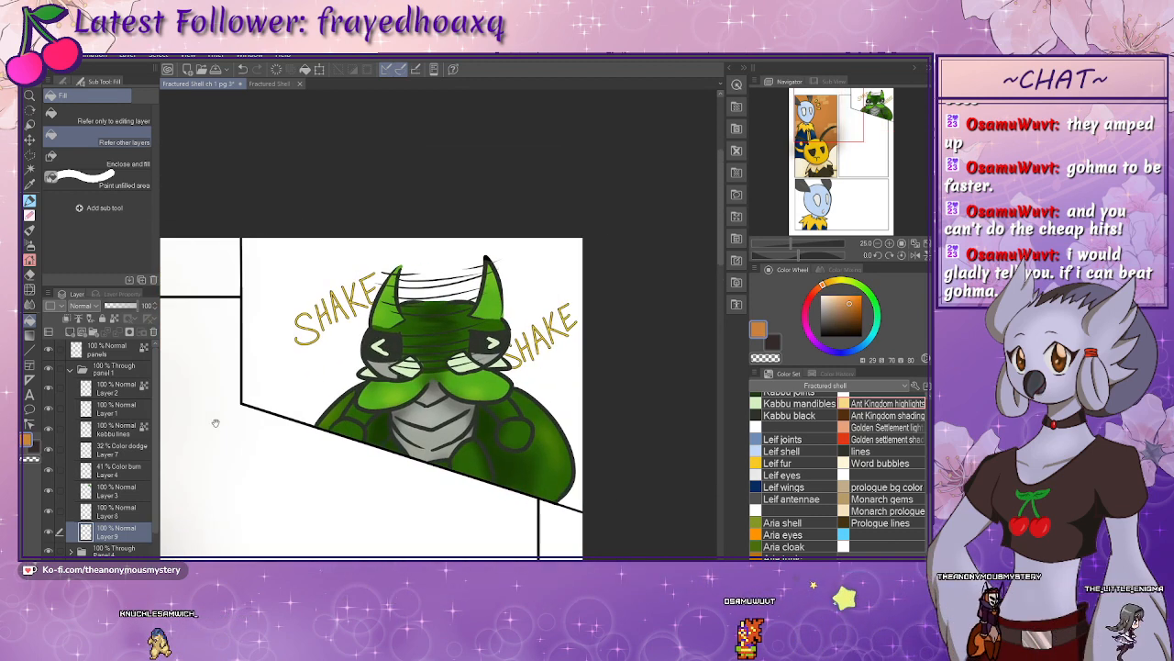
click(107, 353)
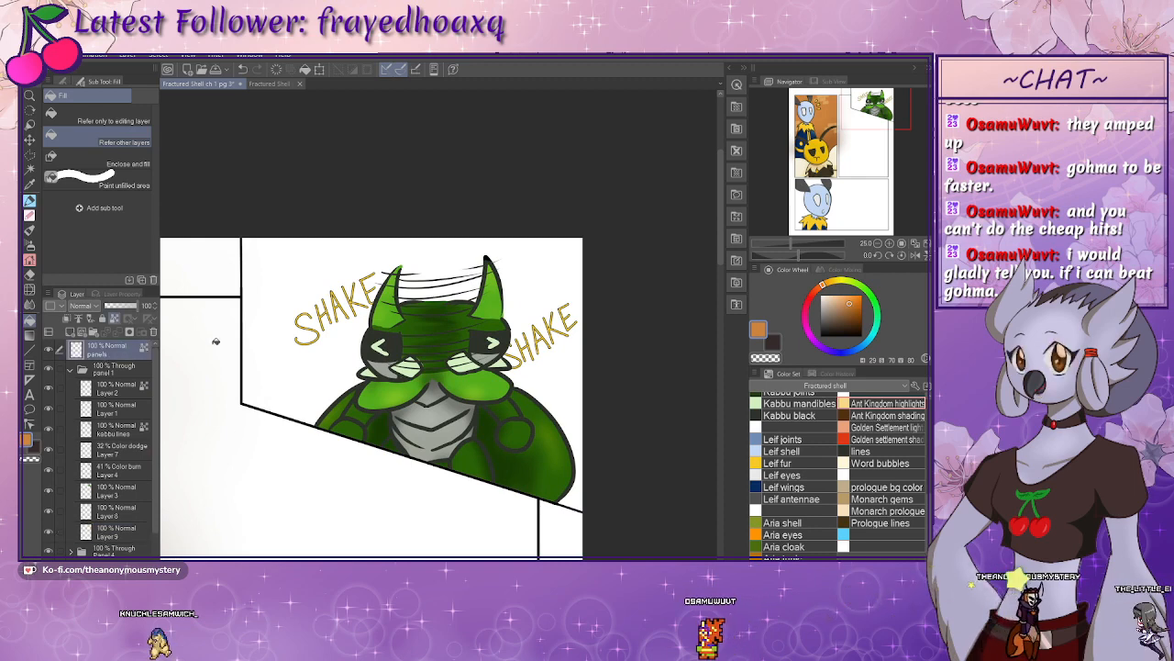
key(w)
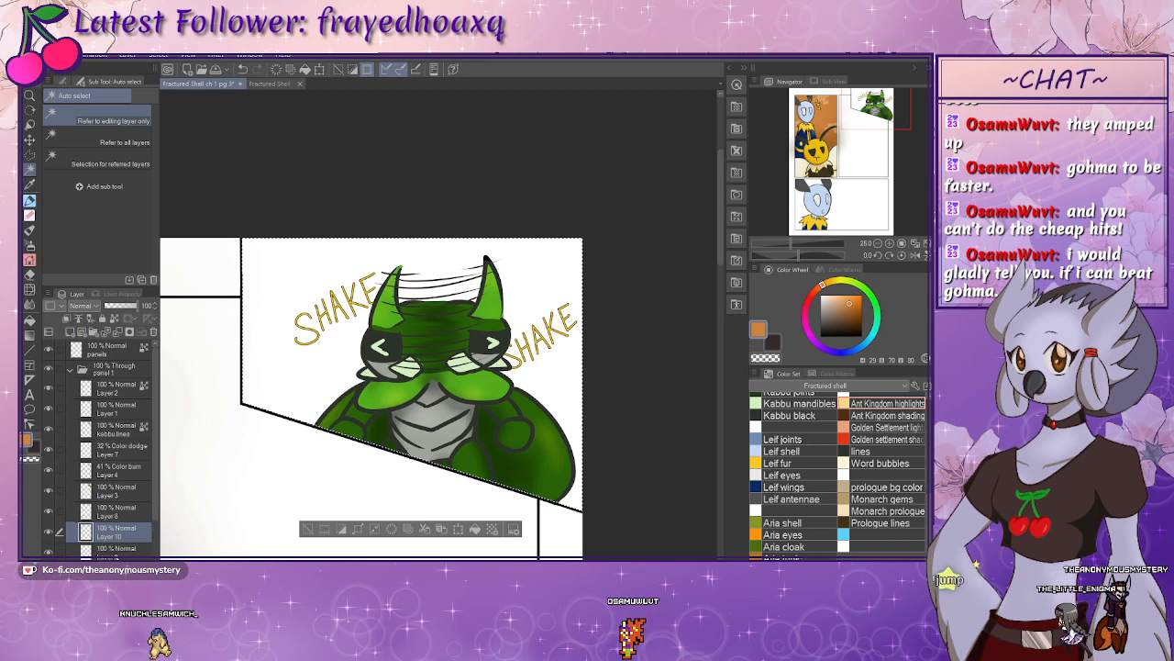
drag(111, 556, 136, 553)
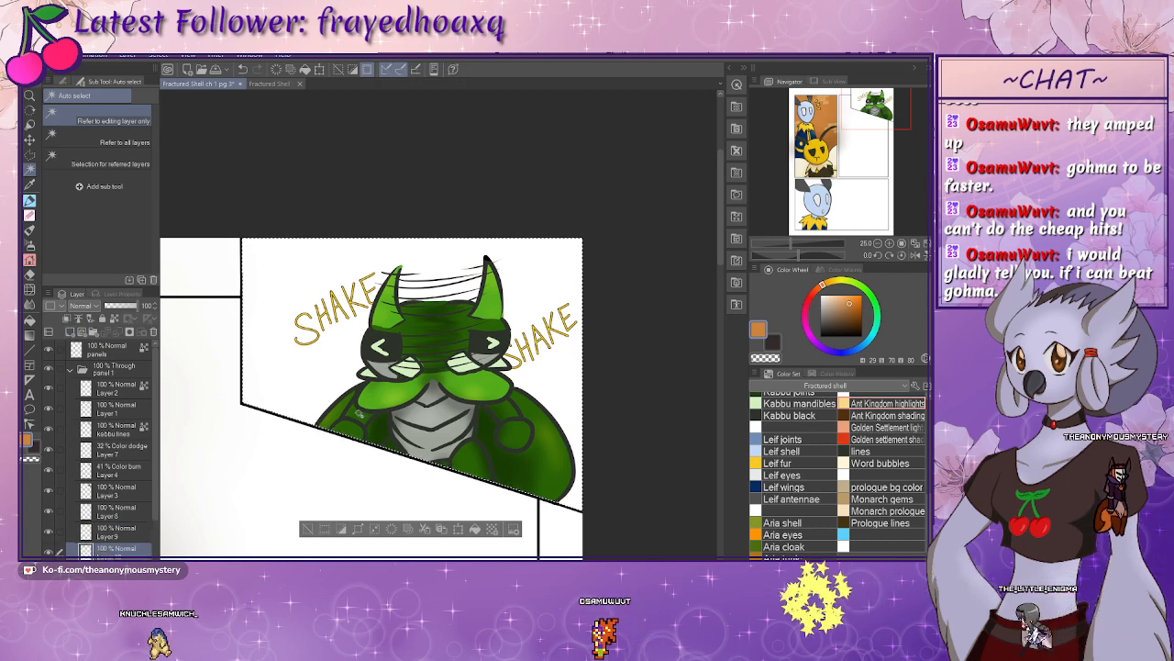
- Fill the selected panel 1 background and the gaps between the shake lines with orange, and clear the selection
key(g)
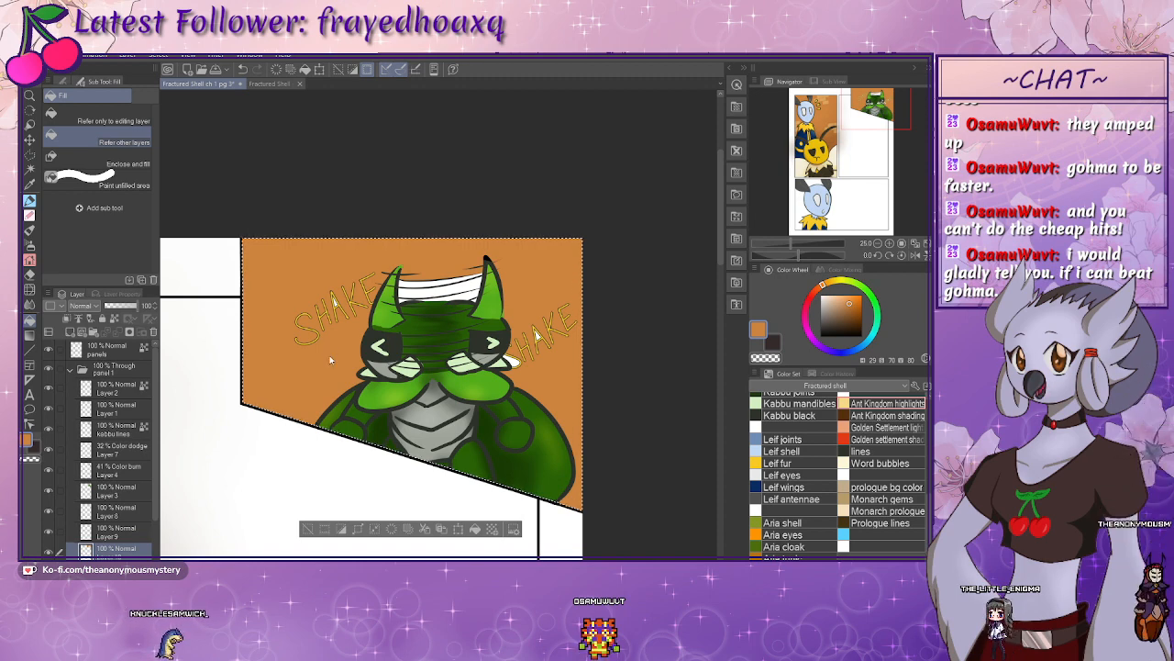
click(123, 120)
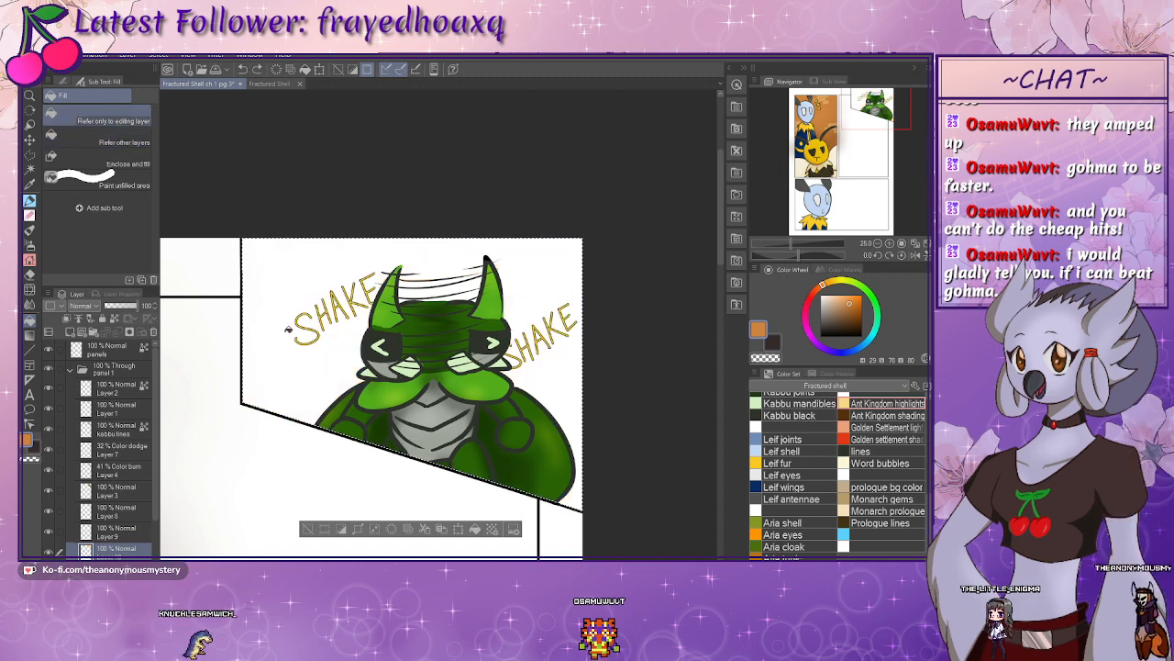
click(101, 147)
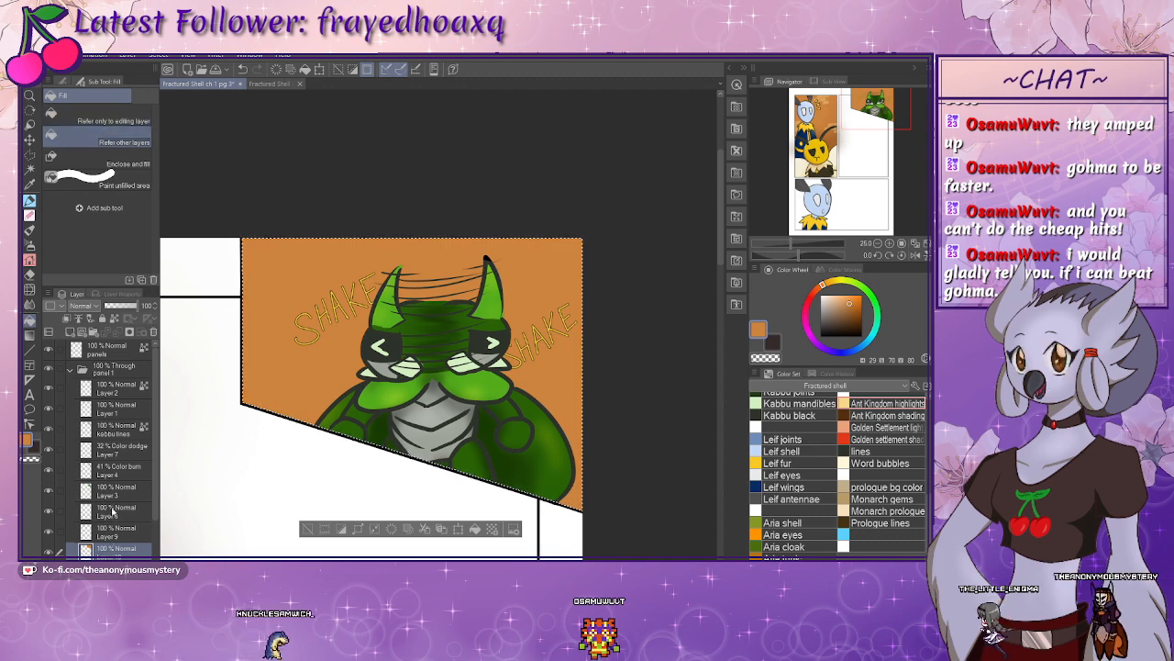
key(ctrl+d)
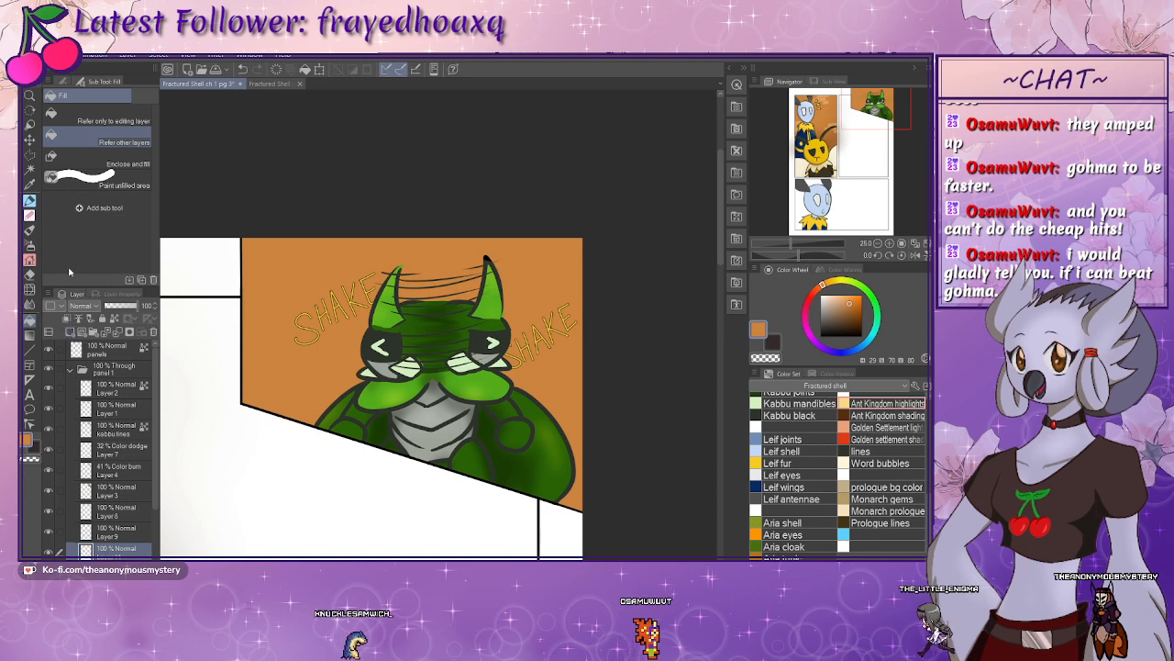
- Place brick stamp clusters on the orange wall beside the left-hand SHAKE and above the beetle's right horn
click(29, 246)
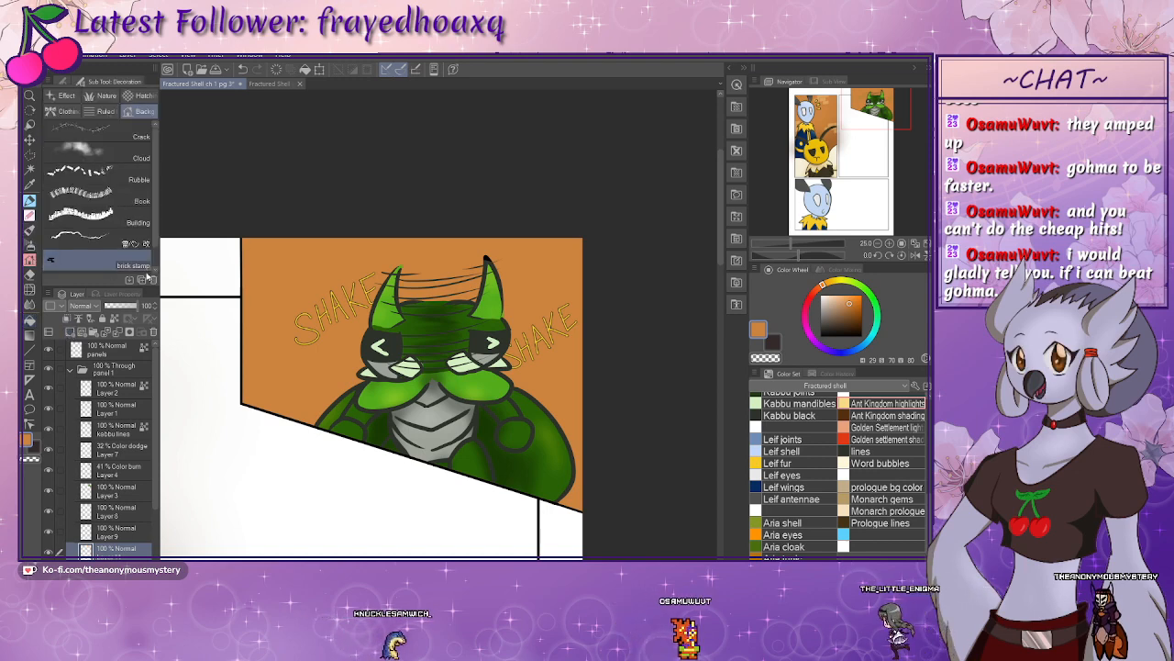
click(297, 319)
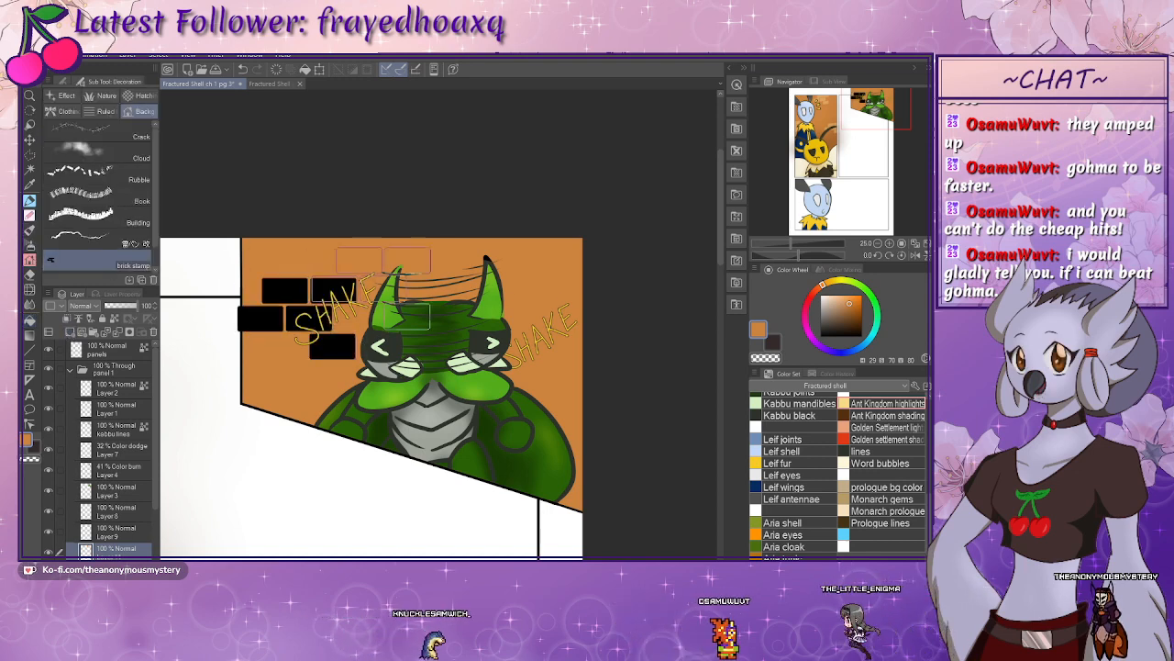
click(513, 258)
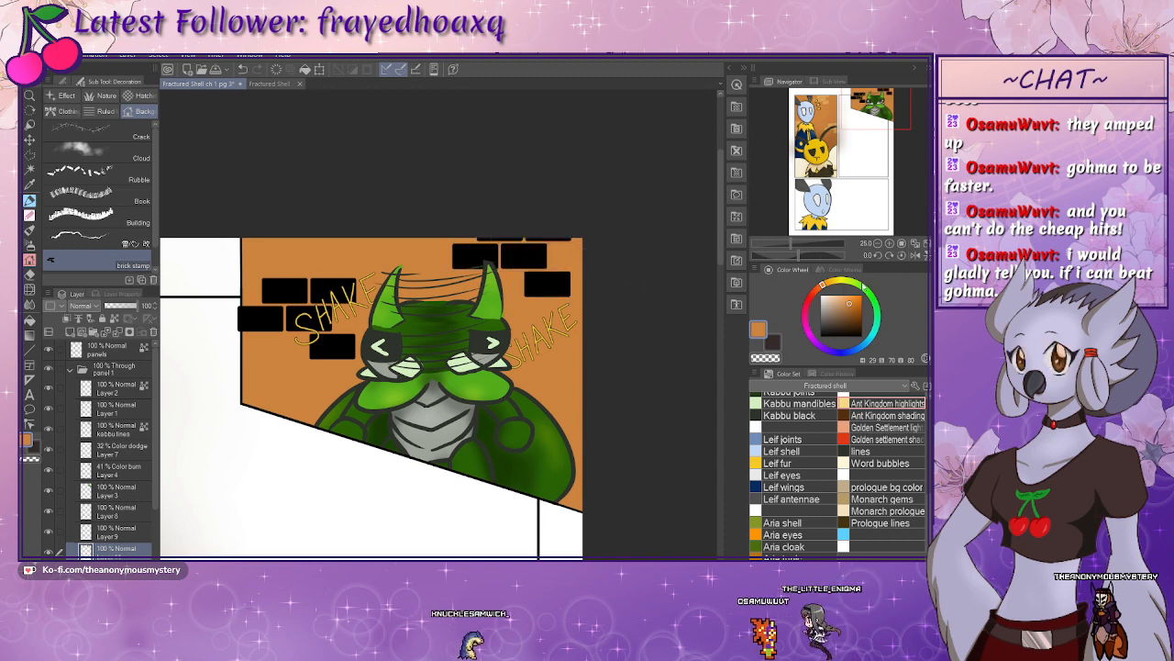
- Recolour the stamped black bricks with the Ant Kingdom highlights colour using the G-pen, keeping transparent pixels locked
click(854, 404)
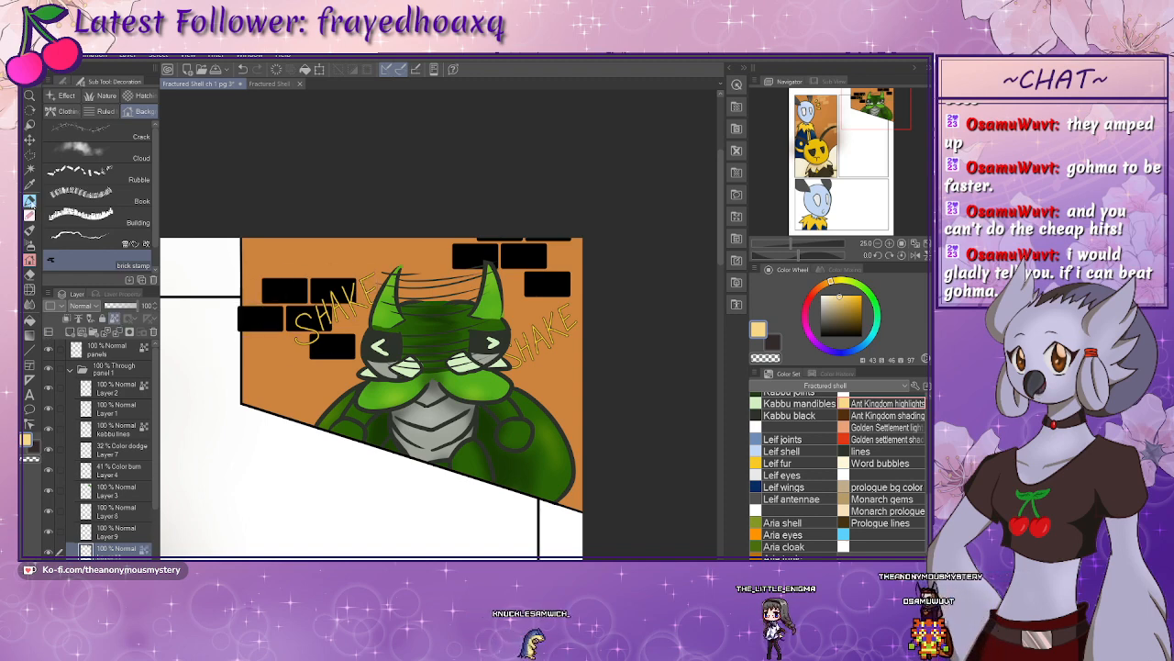
click(29, 202)
click(116, 138)
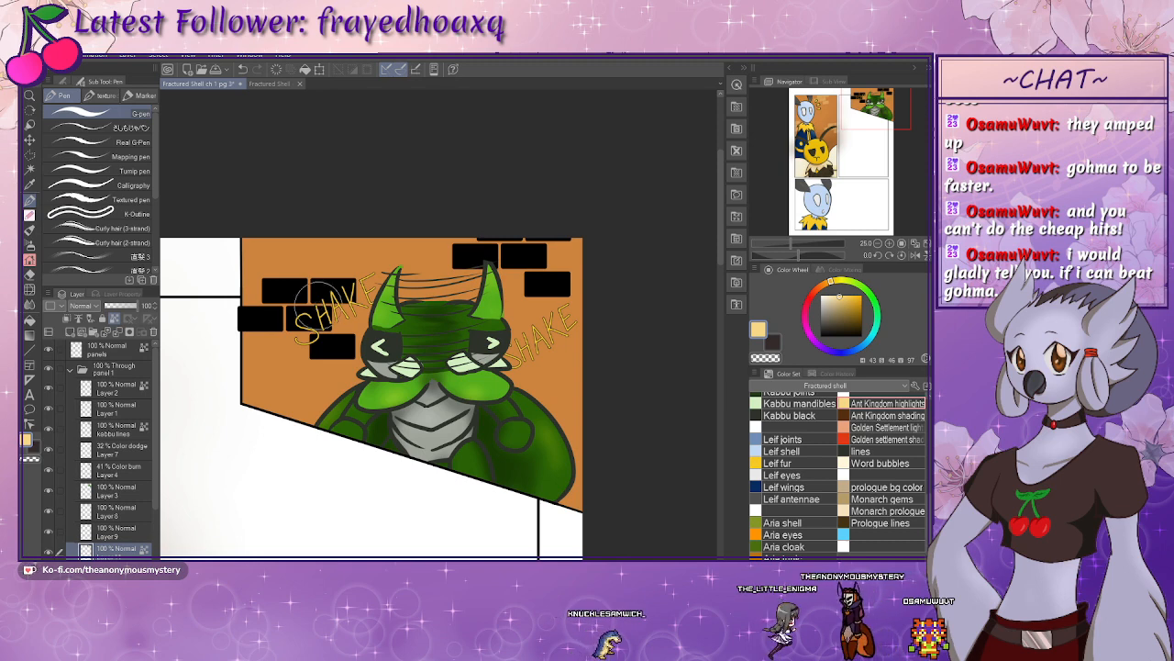
click(317, 321)
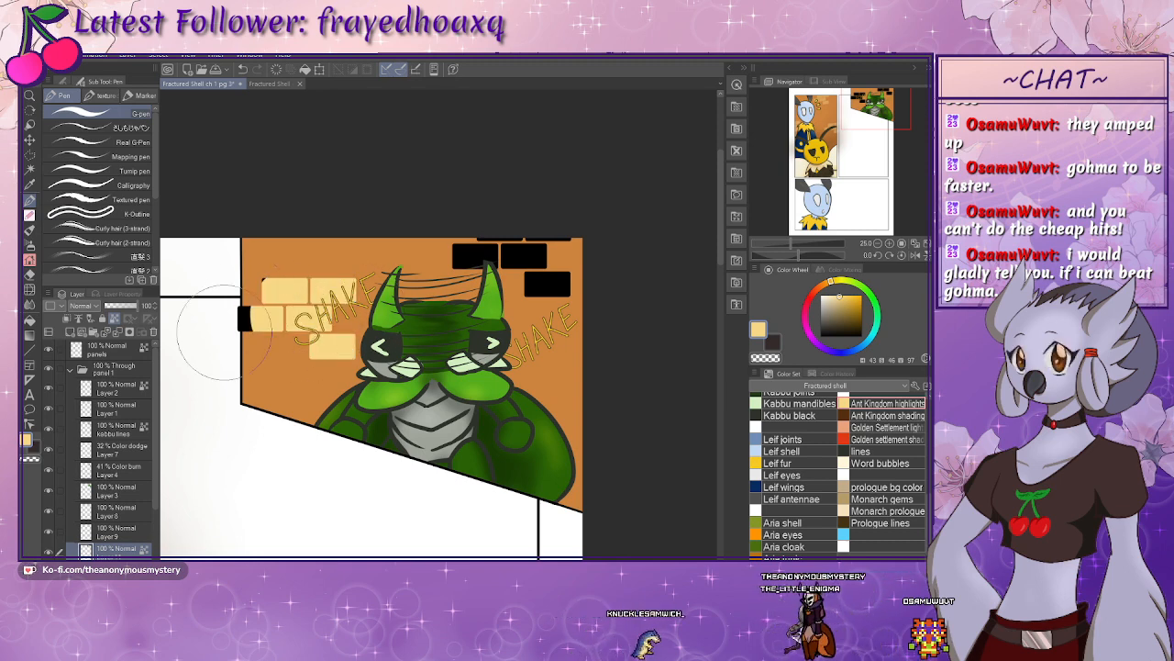
drag(225, 332, 241, 319)
drag(468, 250, 493, 244)
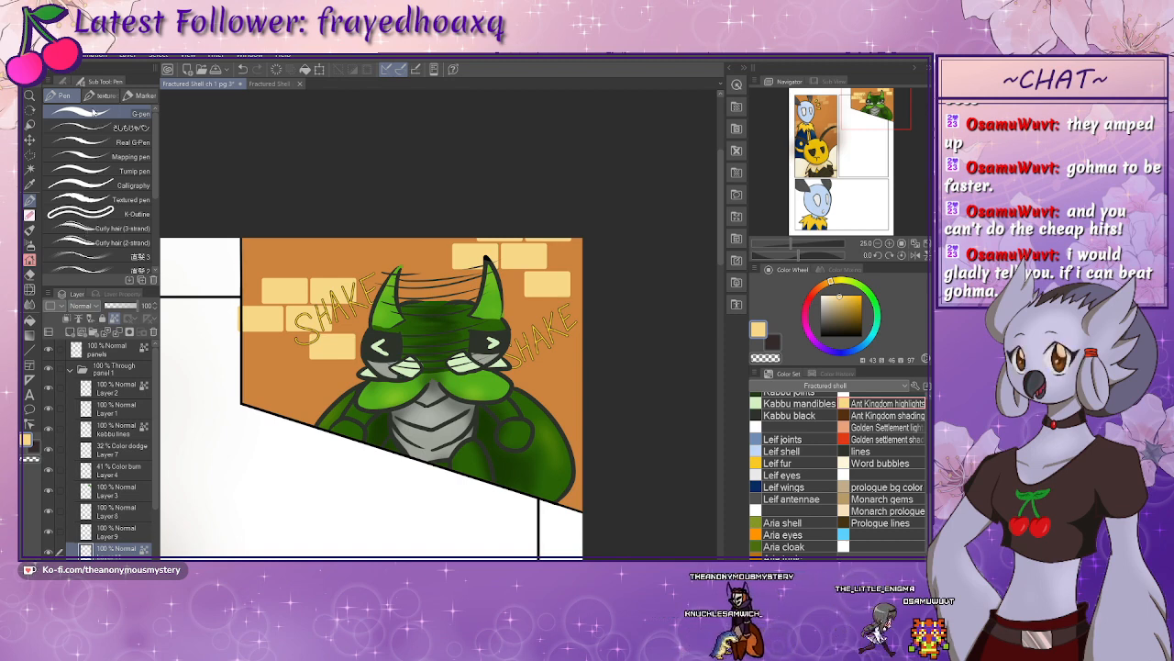
- Set the brick layer to Screen at 42% opacity and transform the bricks into a slanted perspective, shifted slightly up and left
click(92, 127)
click(119, 307)
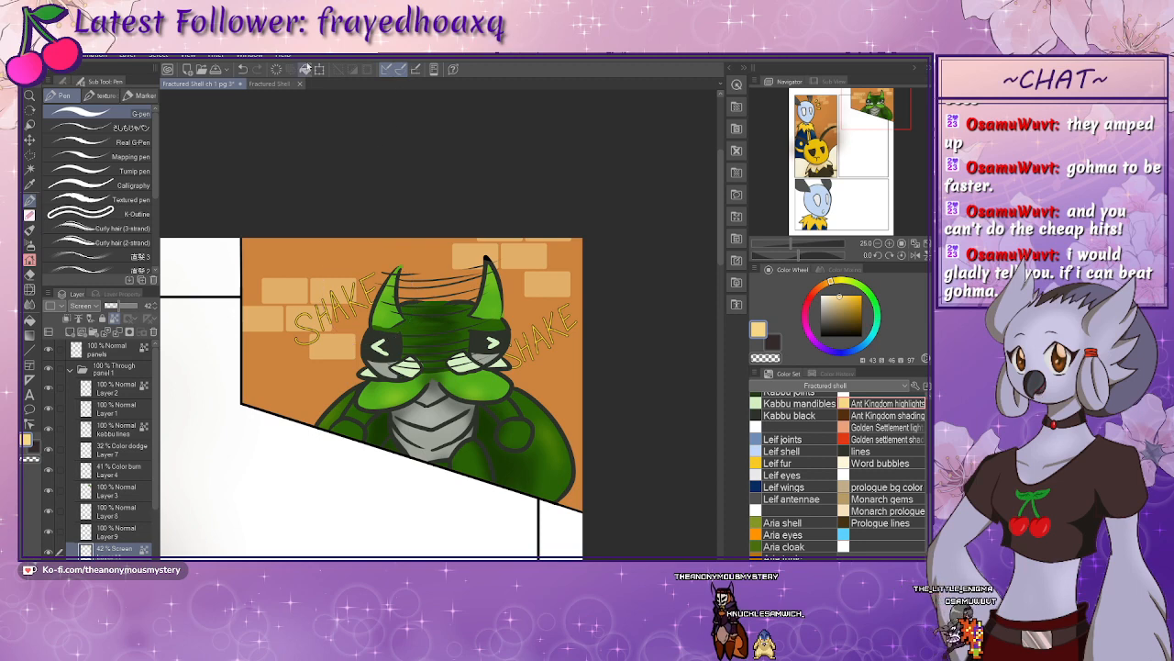
key(ctrl+t)
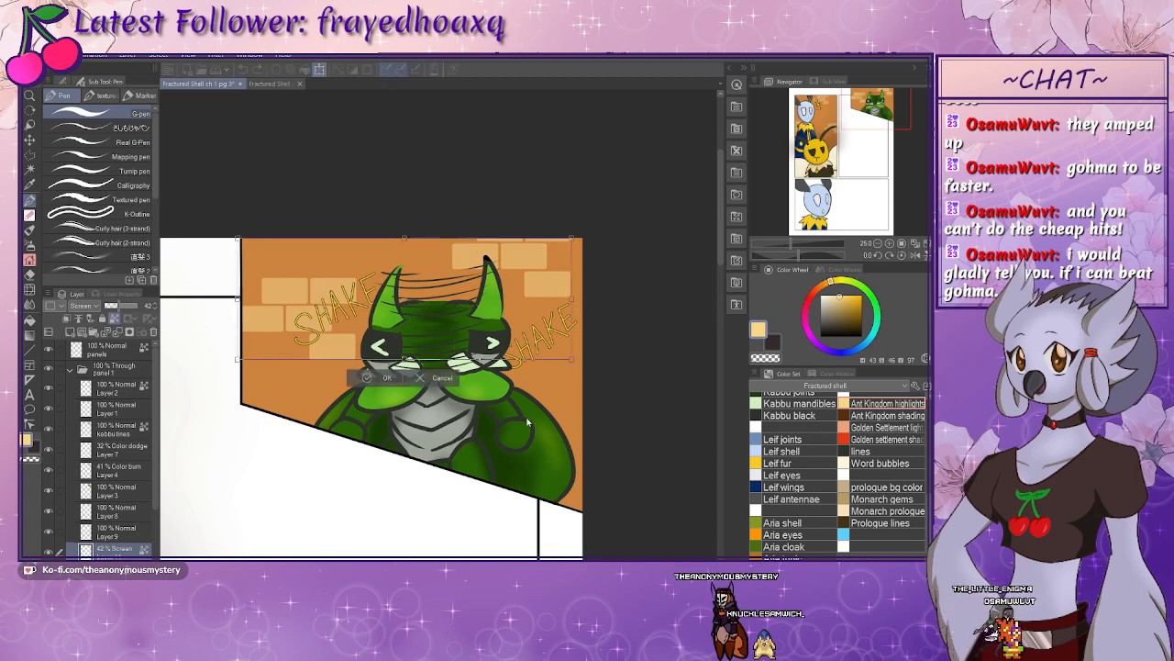
drag(576, 360, 590, 382)
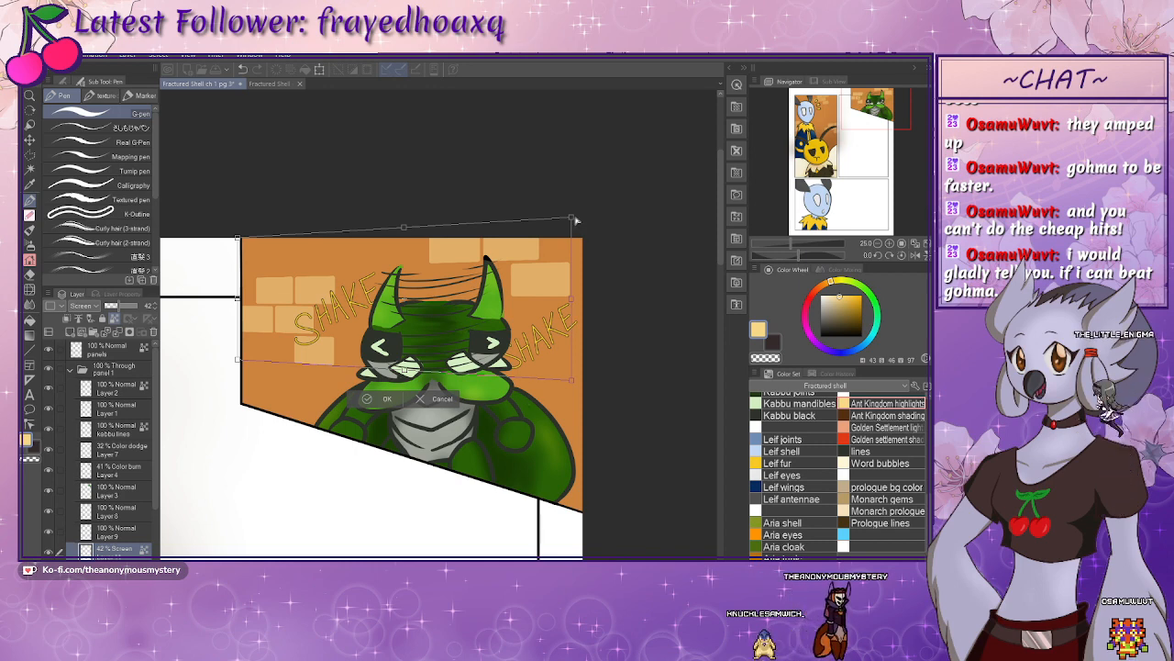
drag(571, 220, 546, 237)
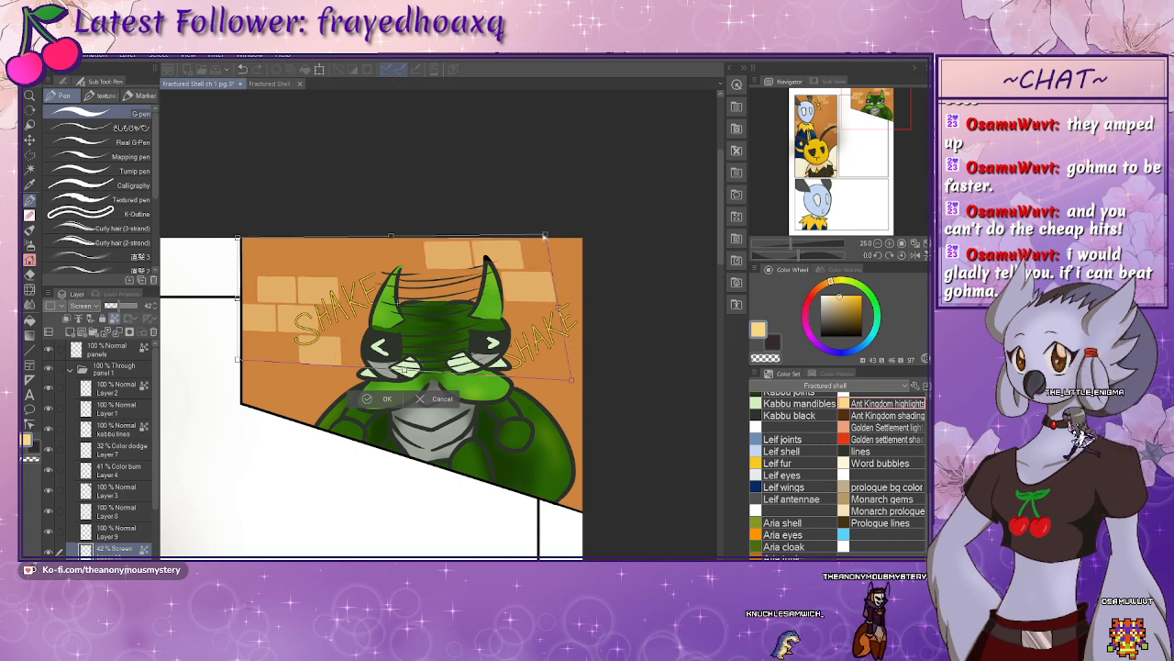
key(ctrl+z)
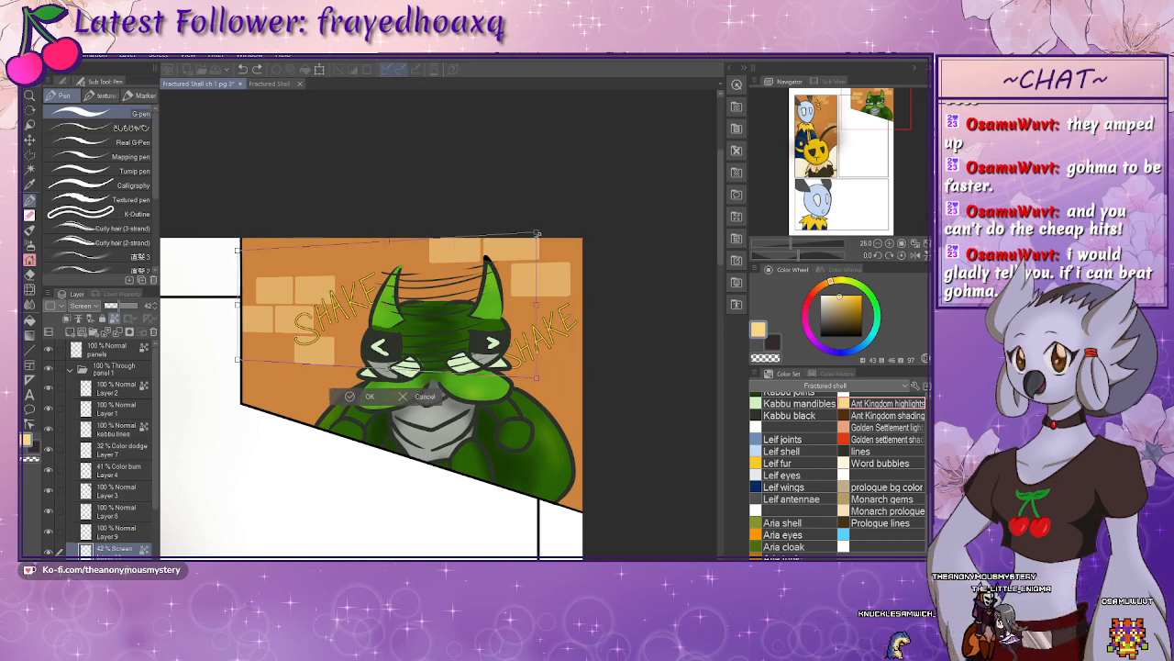
drag(537, 234, 523, 241)
drag(462, 312, 454, 285)
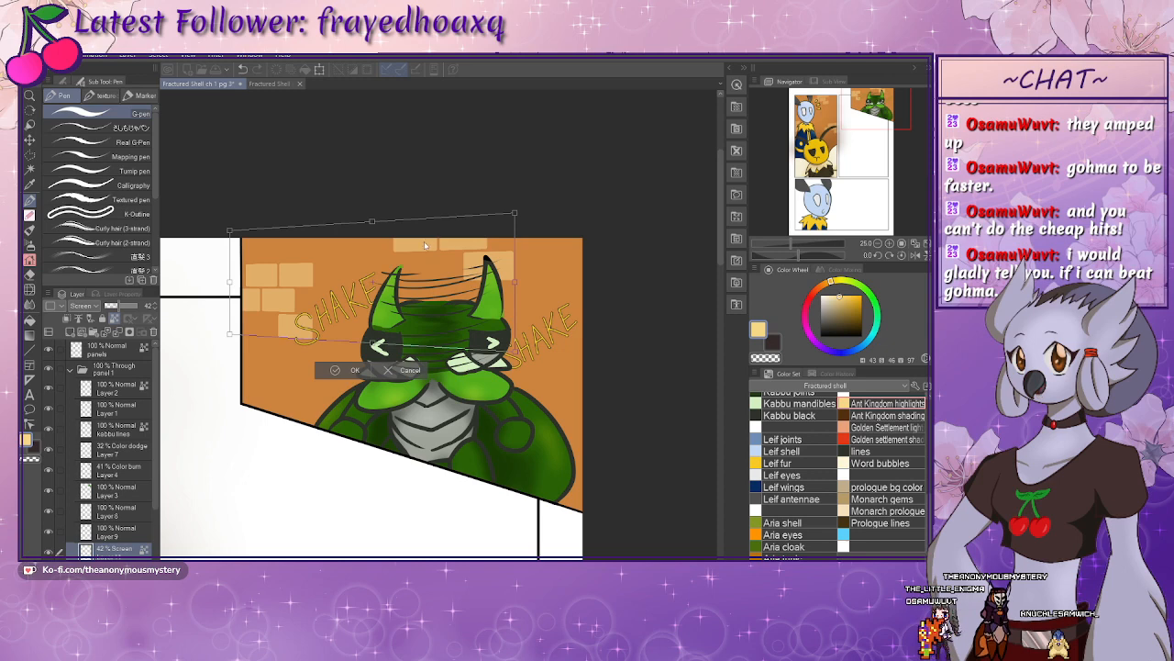
key(Return)
- Sample the light grass green from a reference page and paint a patch of it in panel 1's lower-right corner on the wall layer
click(120, 563)
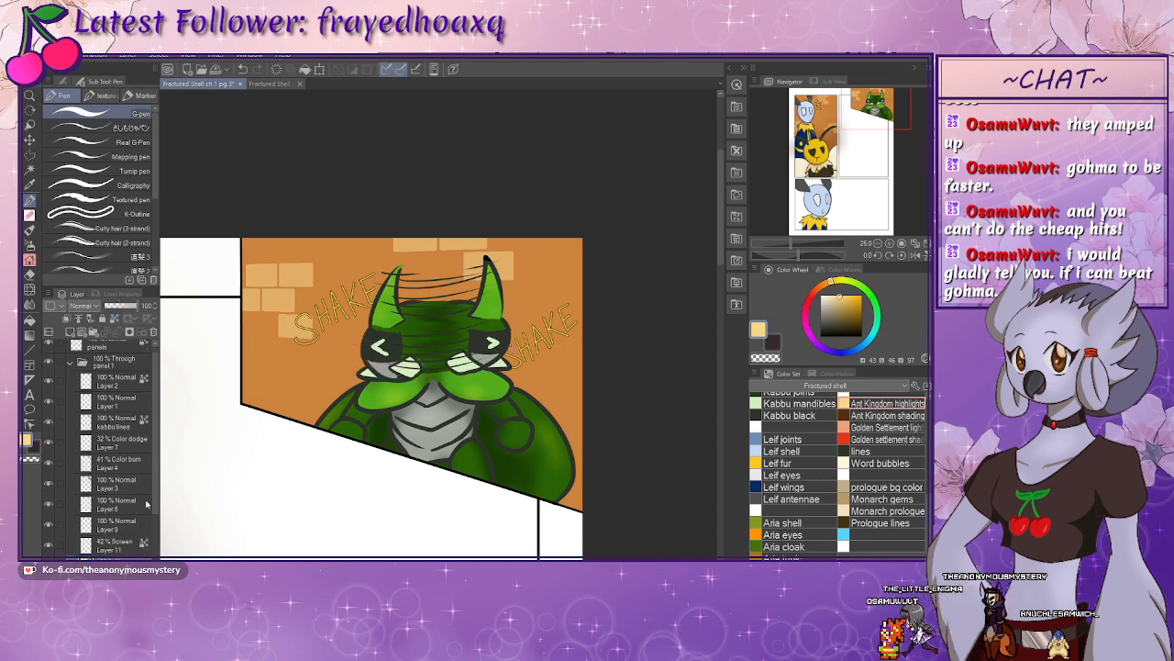
click(833, 81)
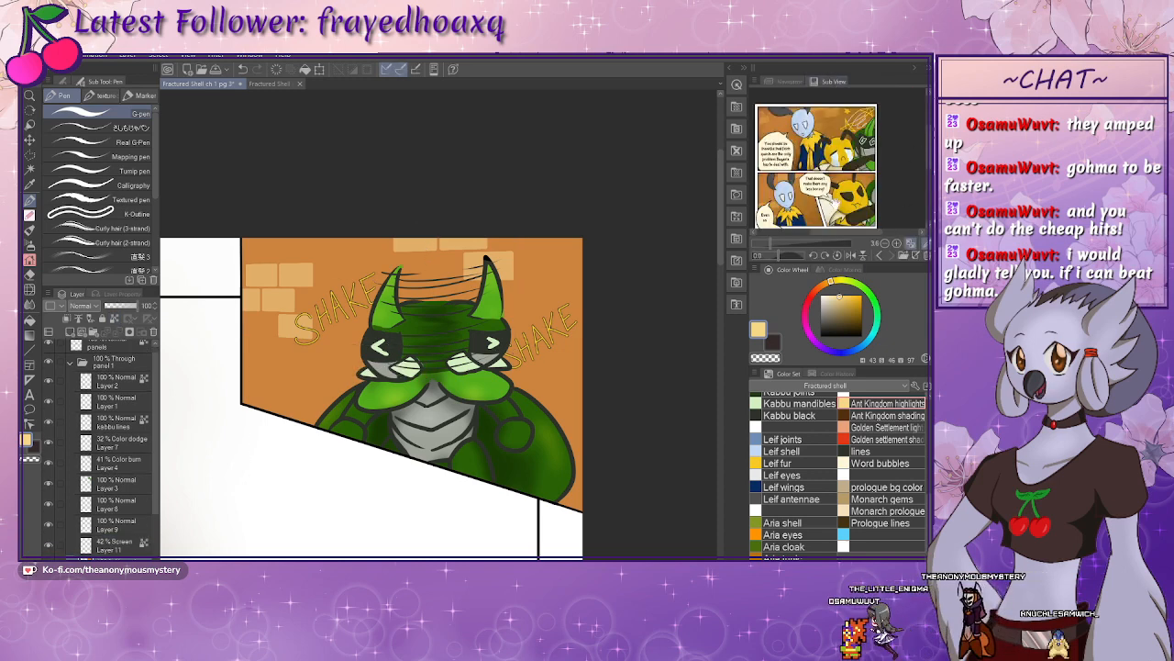
mouse_move(815, 189)
mouse_down()
mouse_move(815, 114)
mouse_move(804, 193)
mouse_up()
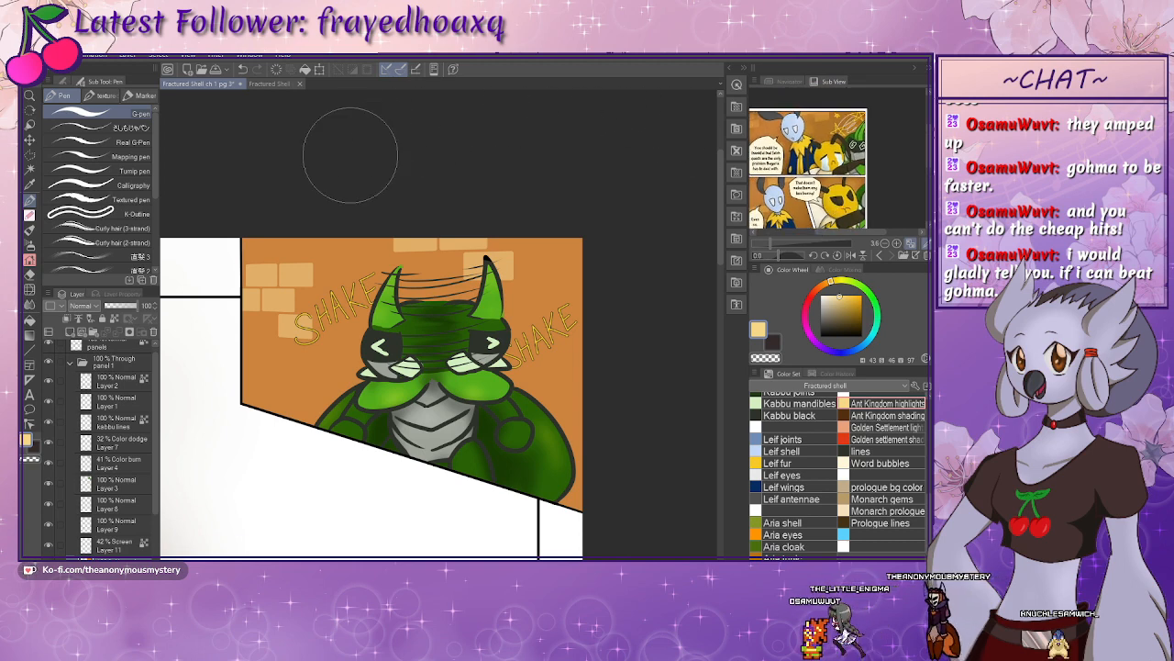
click(791, 82)
click(831, 82)
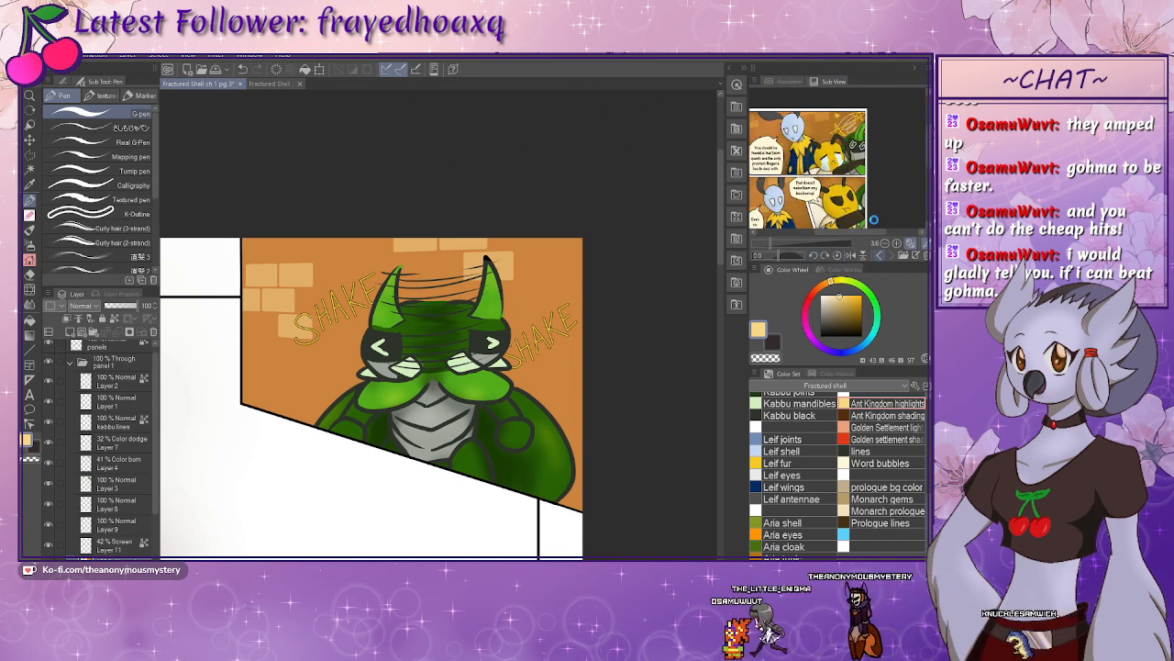
click(874, 254)
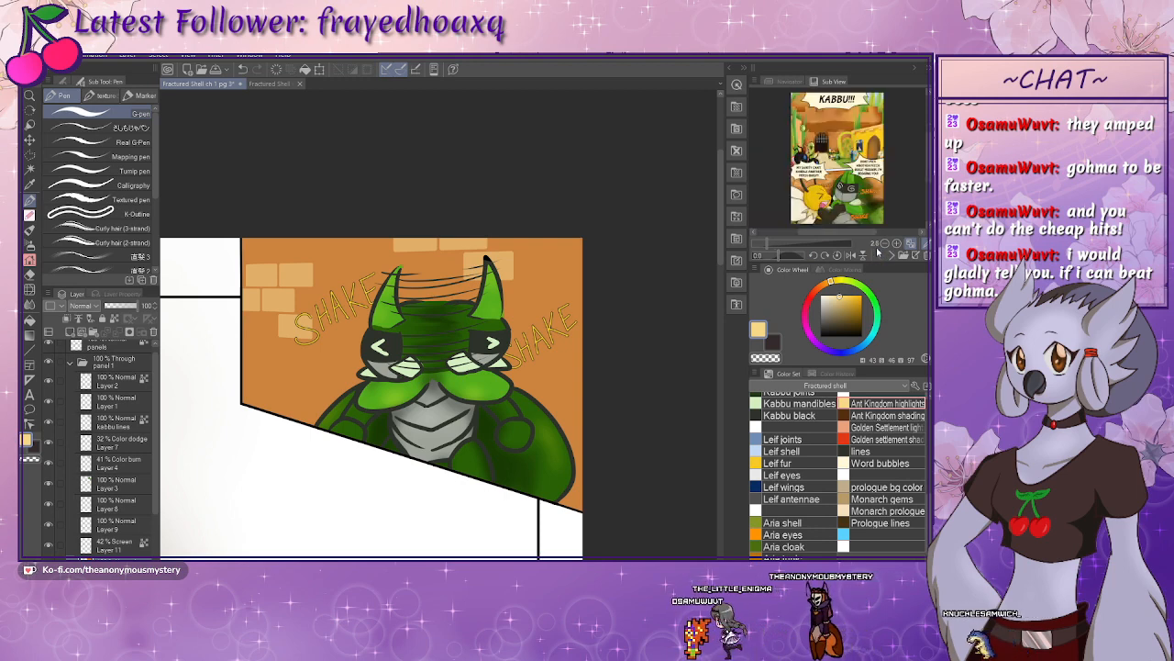
drag(787, 244, 797, 244)
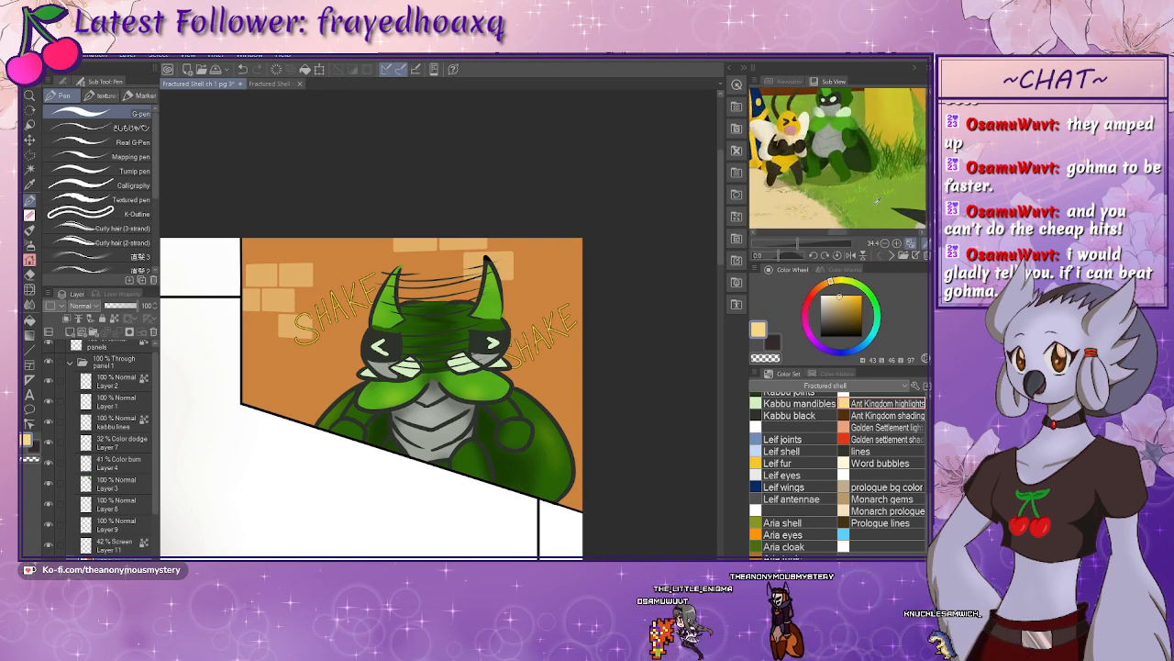
click(920, 191)
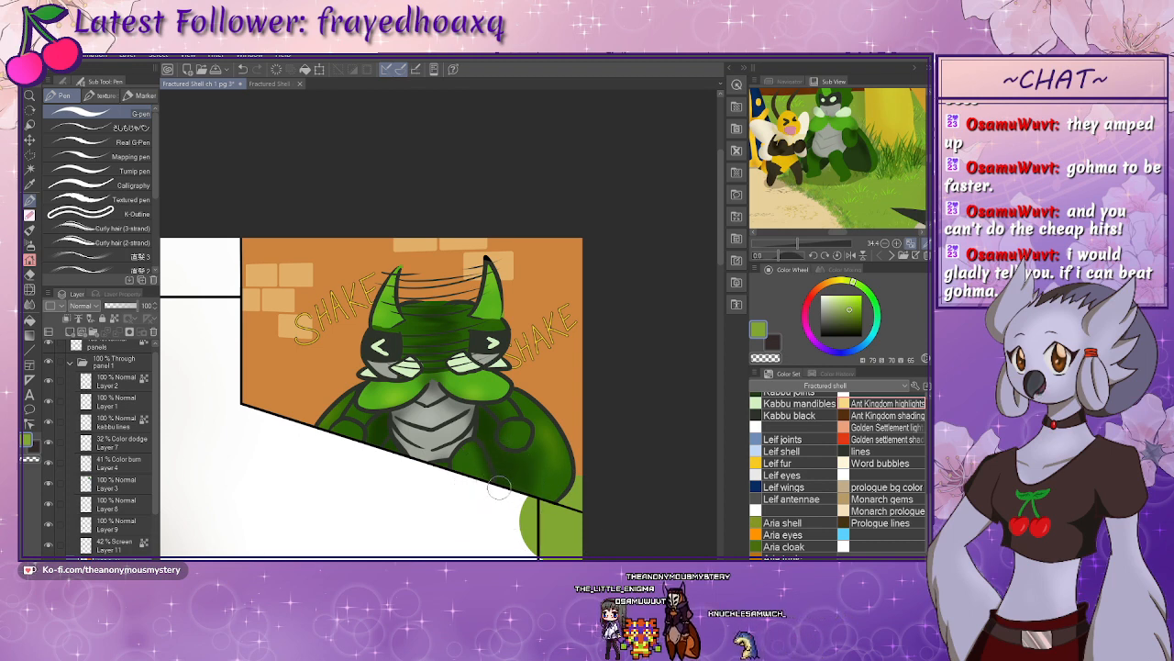
- Paint tufts over the green patch with the Grass decoration brush in a darker sampled green
click(30, 261)
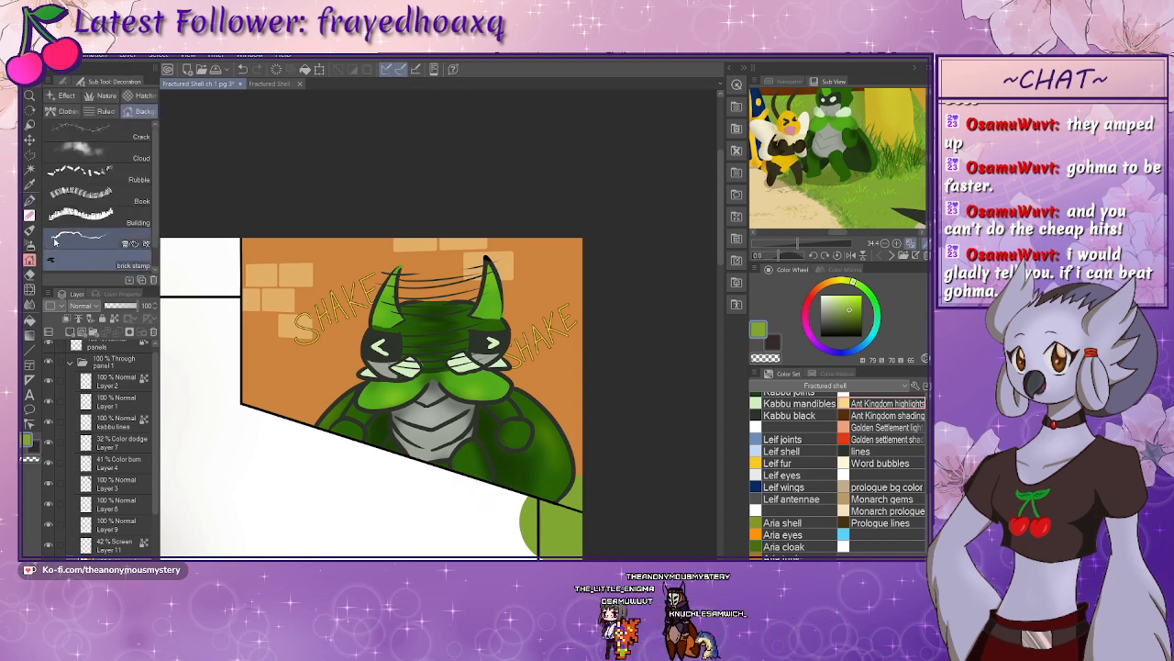
click(104, 96)
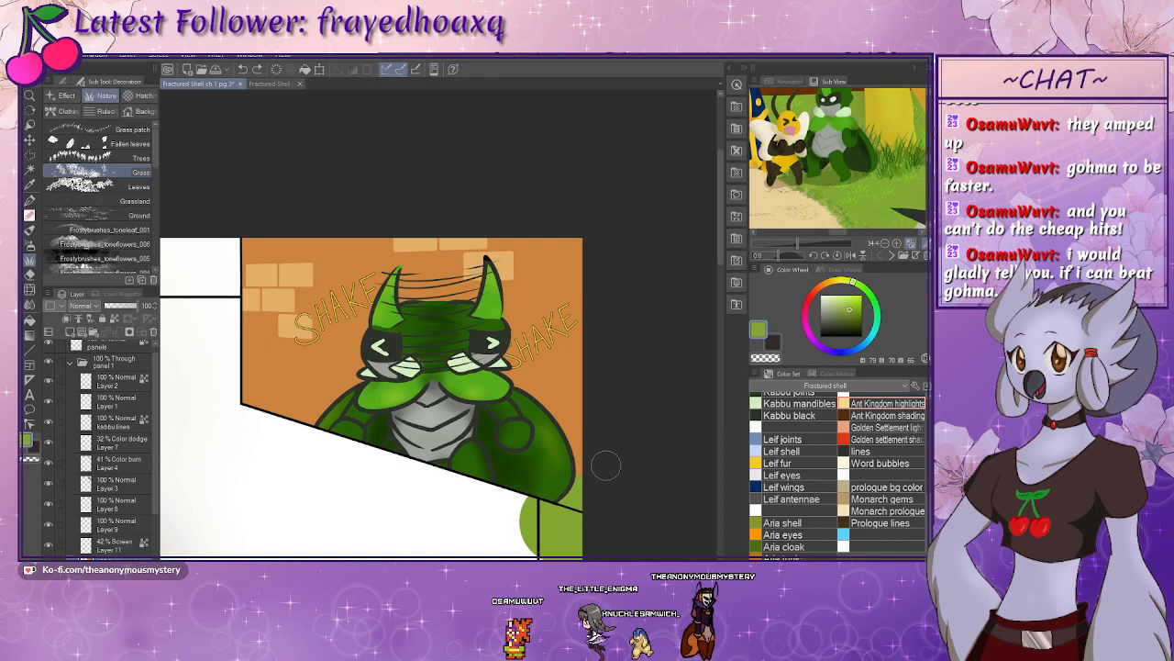
alt+click(574, 476)
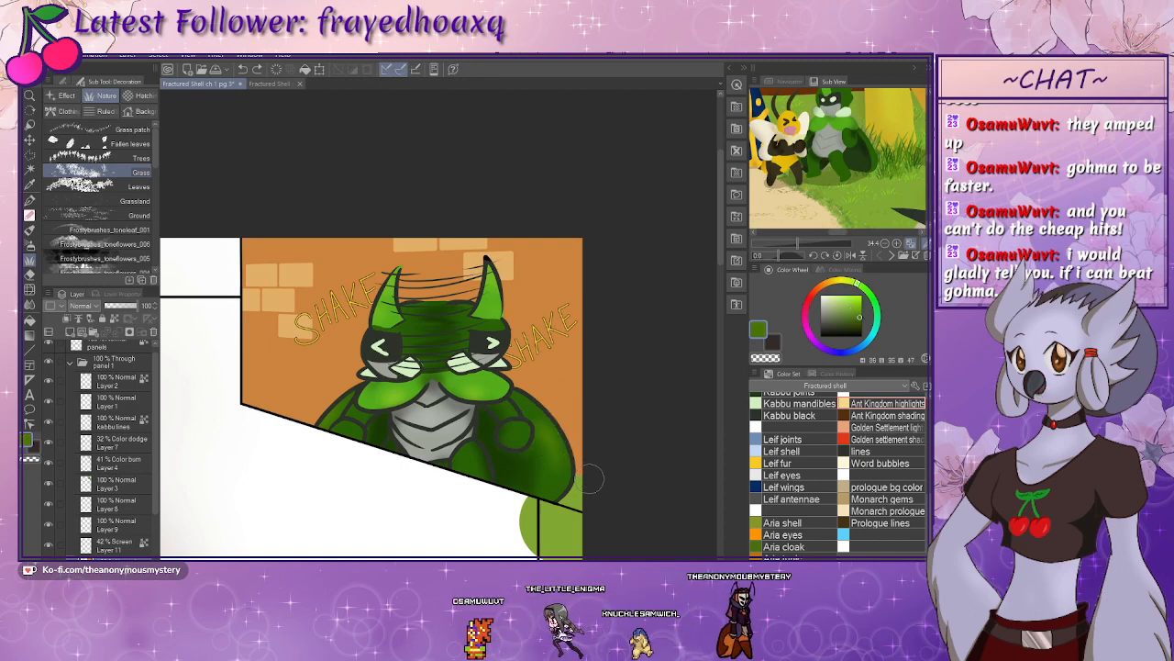
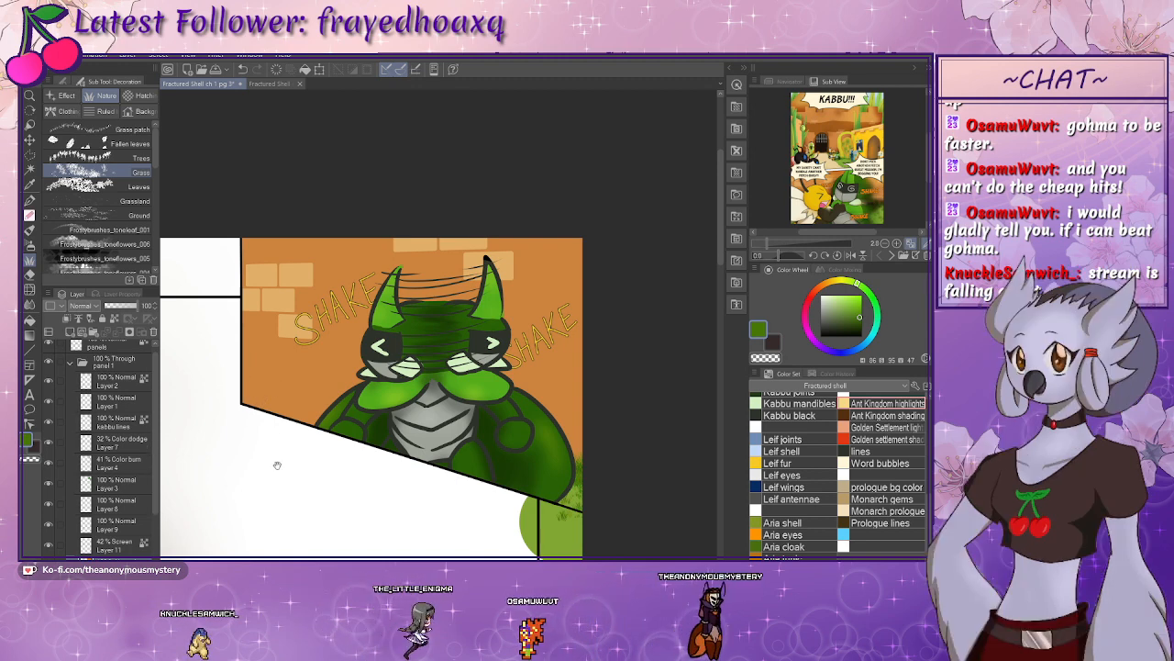
- Select the area outside panel 1 from the panels layer and delete the wall layer's green paint spilling beyond the border
drag(284, 446, 301, 418)
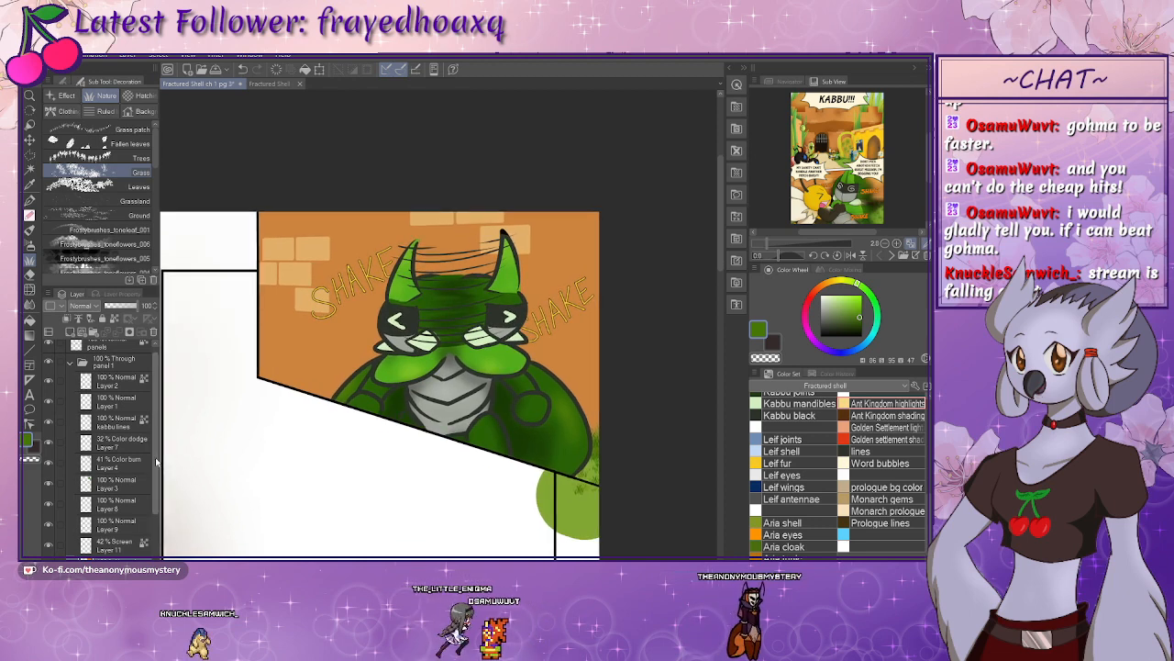
scroll(144, 438, down, 1)
scroll(145, 430, up, 2)
click(121, 349)
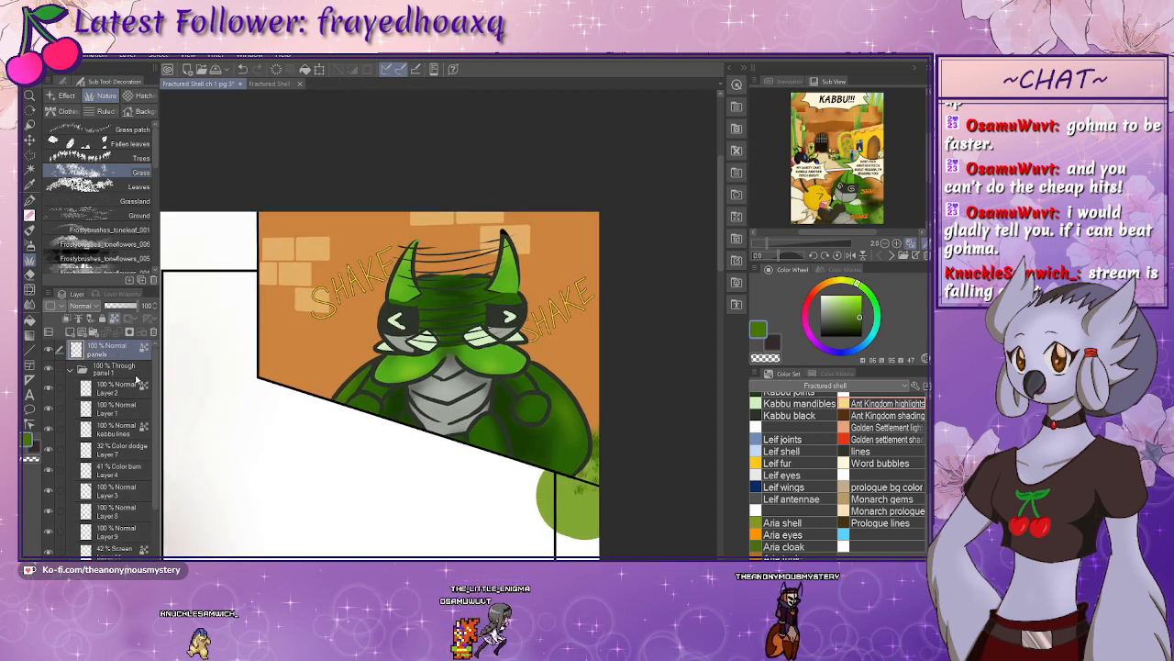
key(w)
click(198, 378)
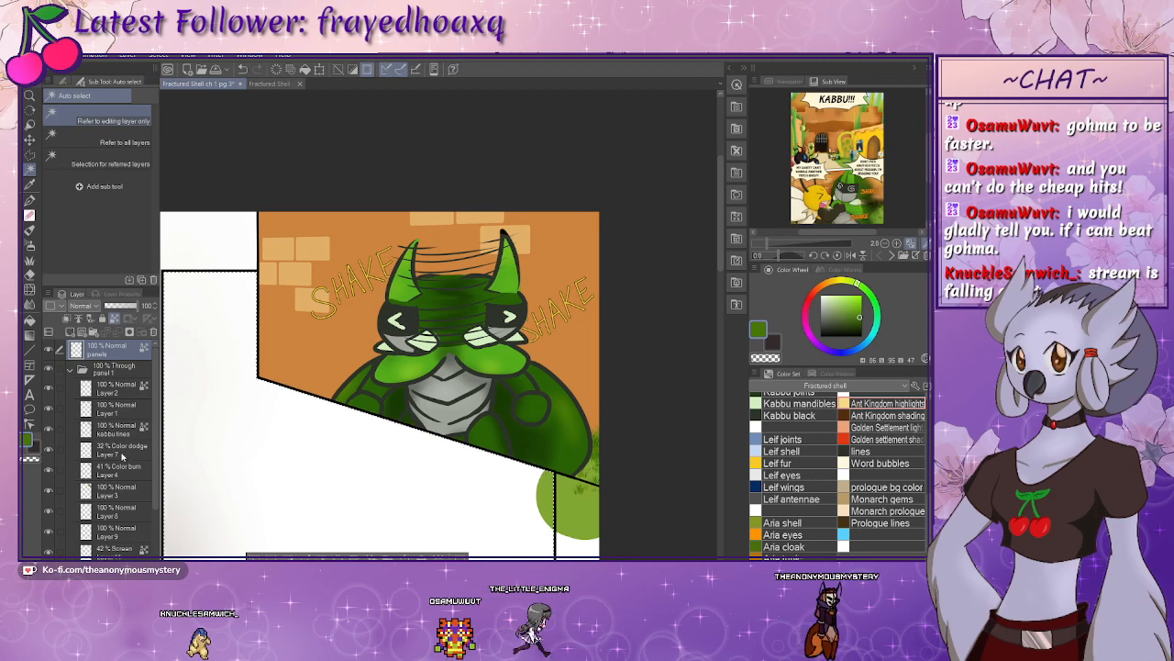
click(282, 322)
click(192, 445)
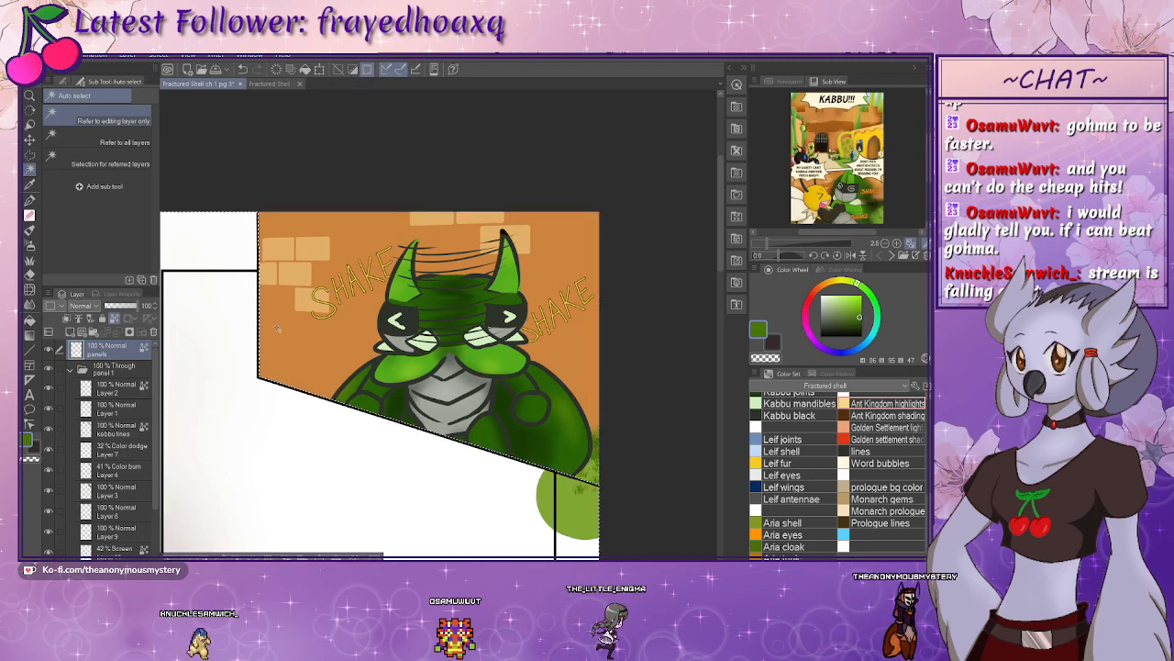
scroll(110, 459, down, 3)
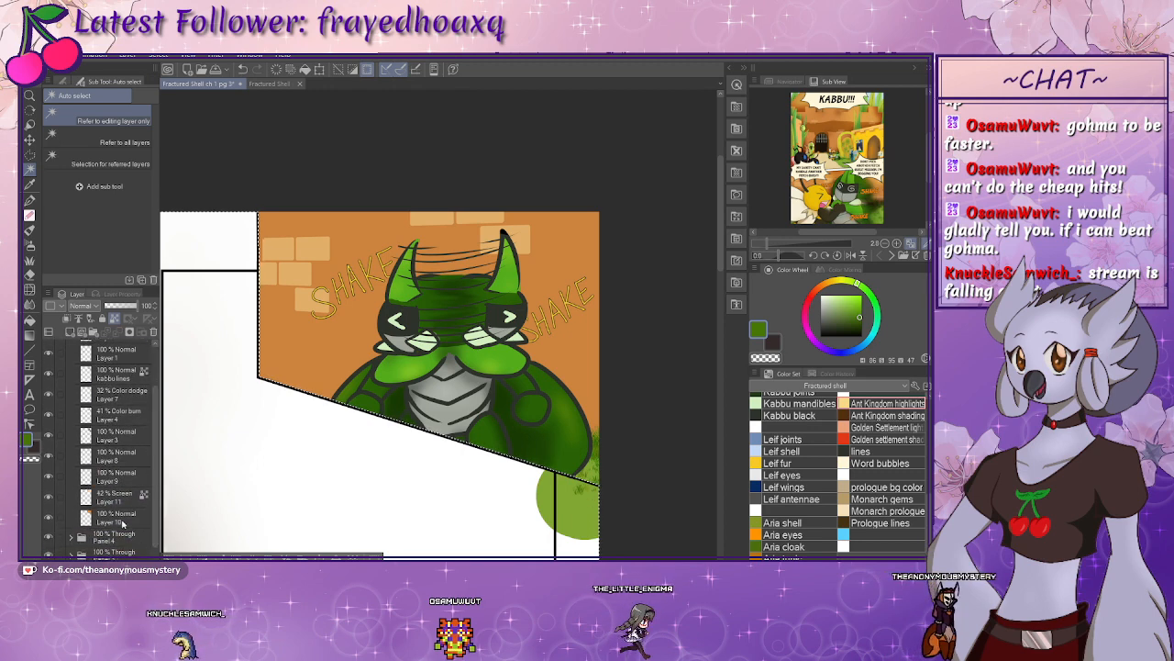
click(124, 521)
key(Delete)
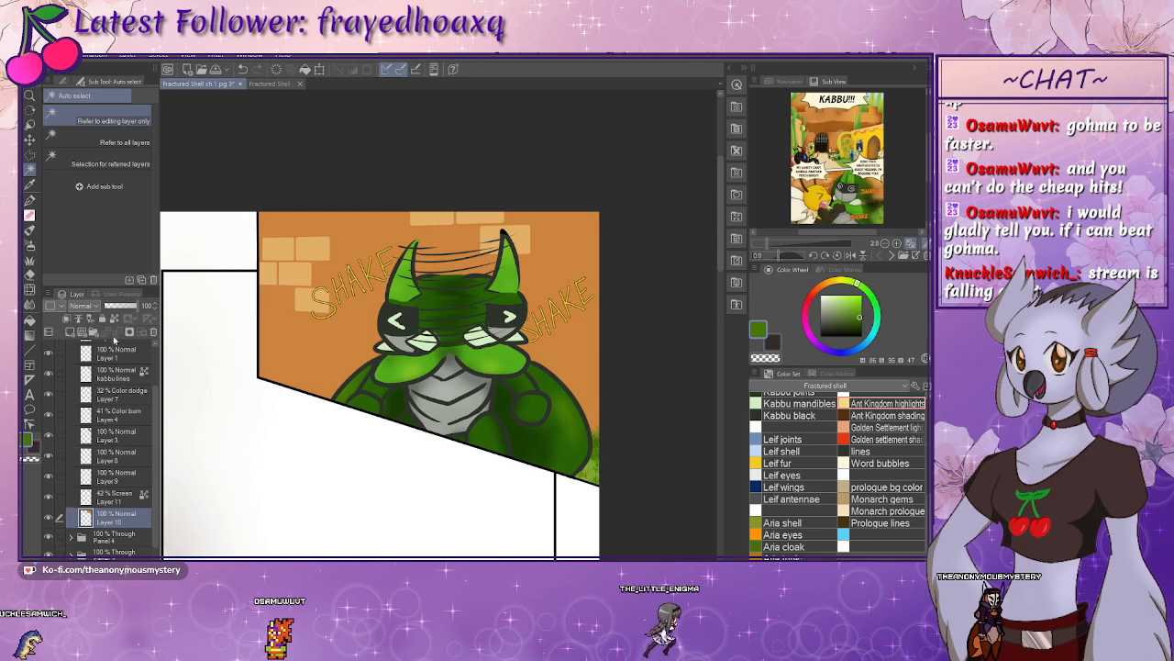
- Airbrush Ant Kingdom shading along the wall's lower corners and edges on a new Color burn layer at 33% opacity
click(70, 334)
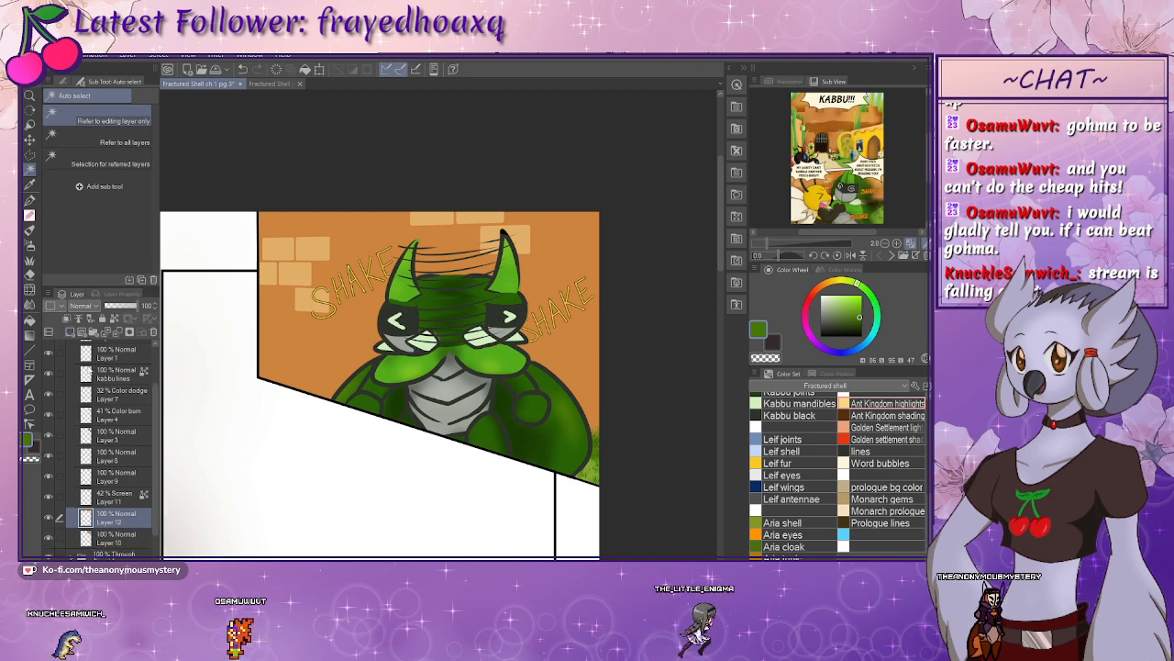
click(97, 101)
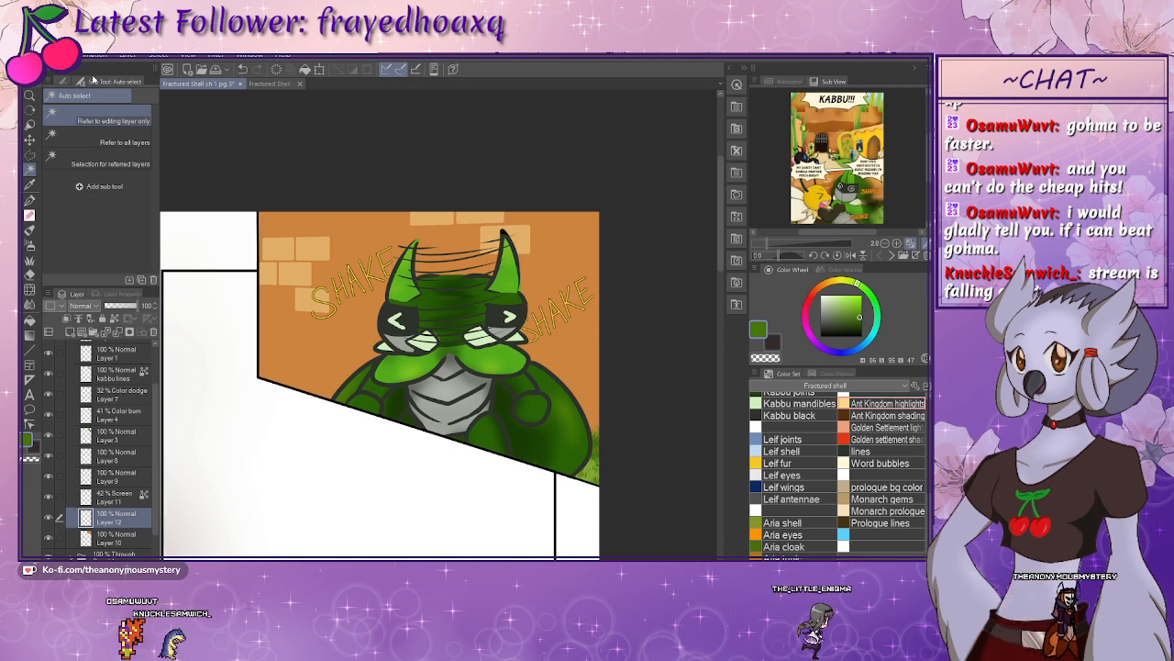
click(885, 413)
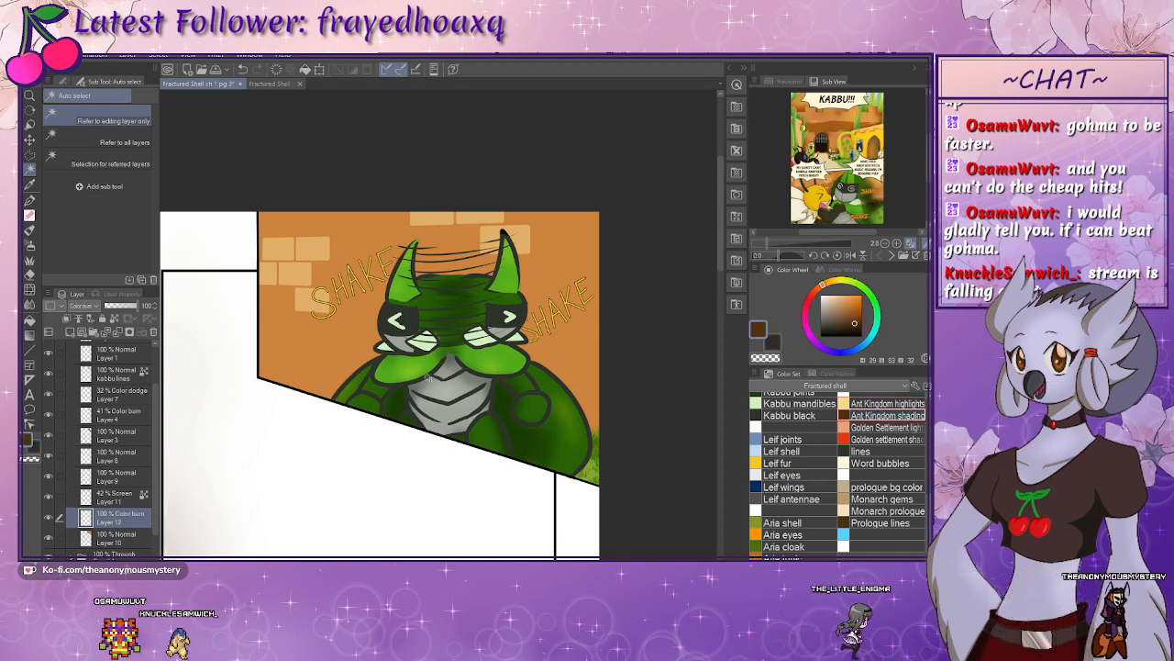
click(30, 245)
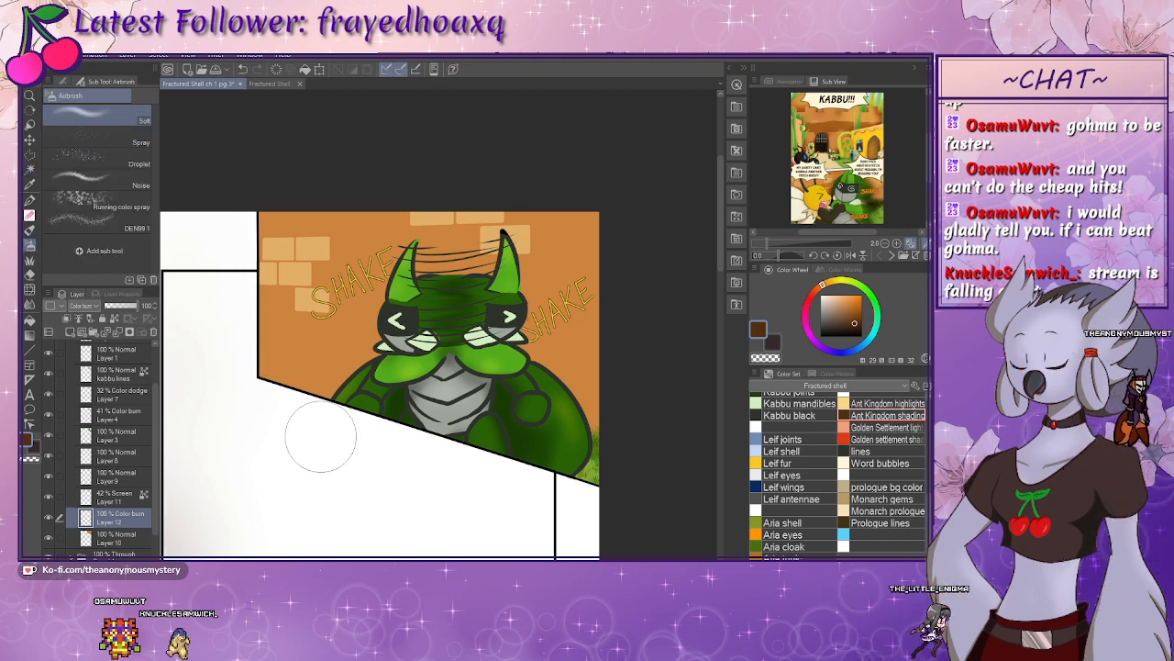
drag(273, 381, 310, 380)
drag(120, 307, 112, 307)
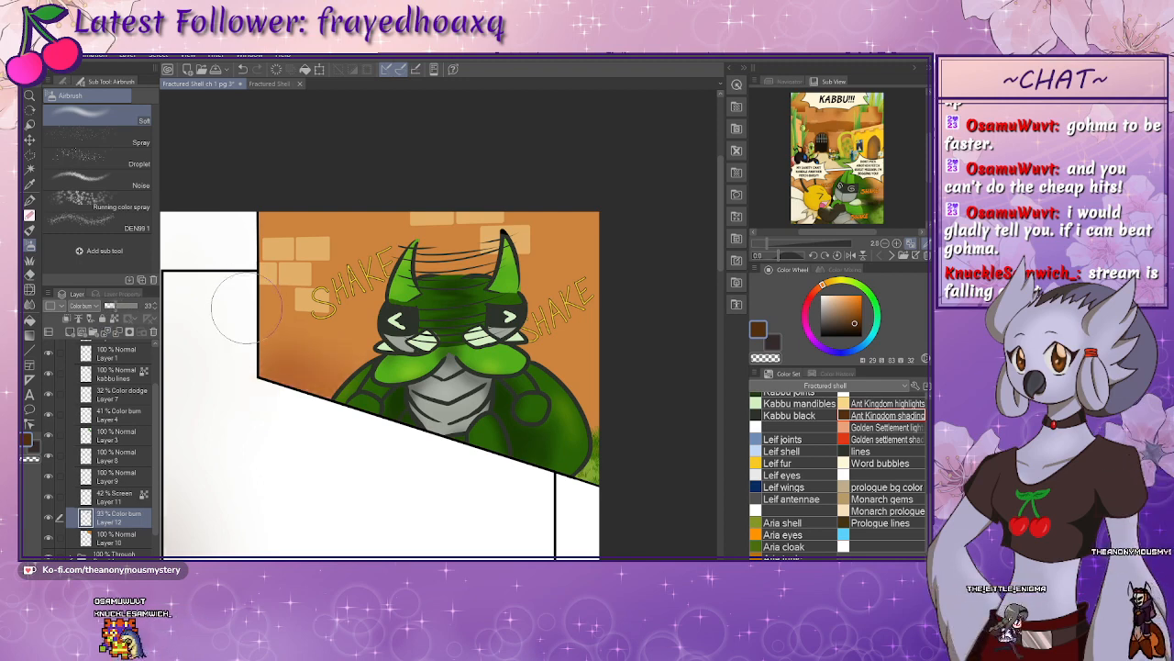
drag(640, 412, 608, 380)
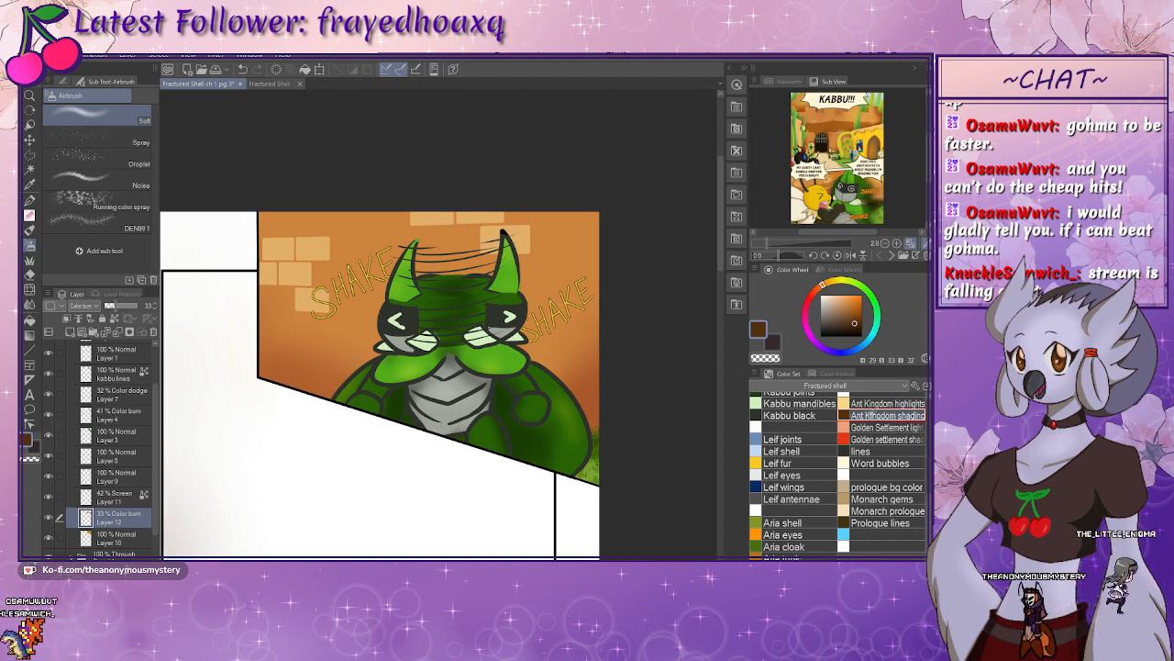
- Airbrush Ant Kingdom highlights along the wall's upper edge on a new Color dodge layer at 35% opacity
click(872, 404)
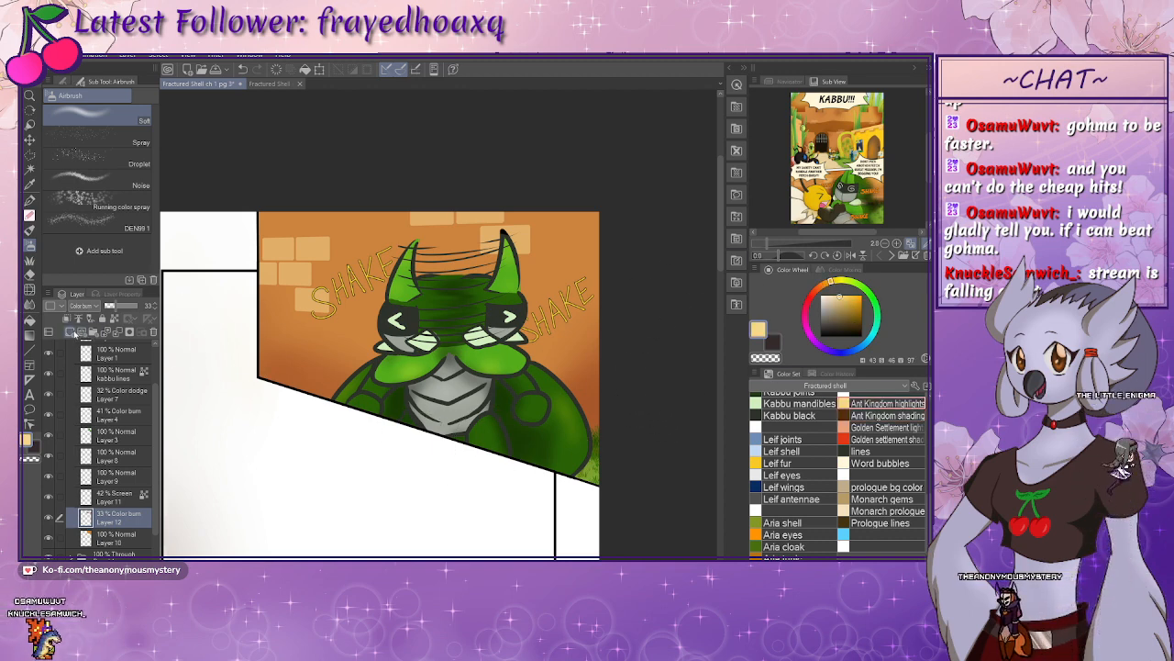
click(74, 333)
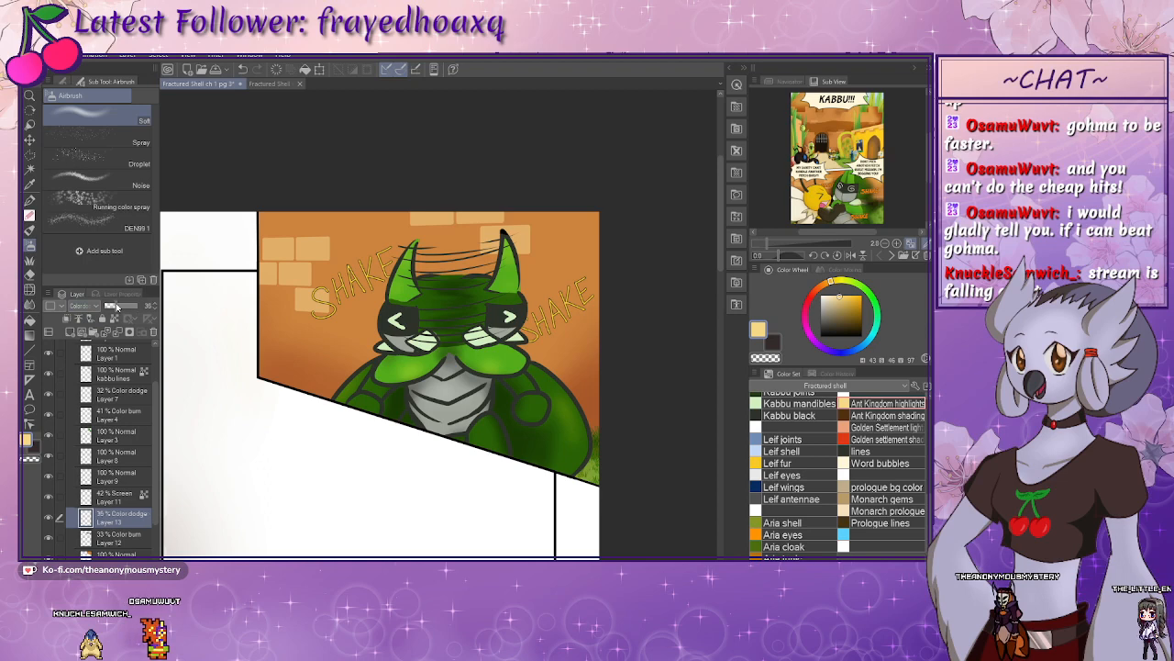
drag(381, 213, 647, 266)
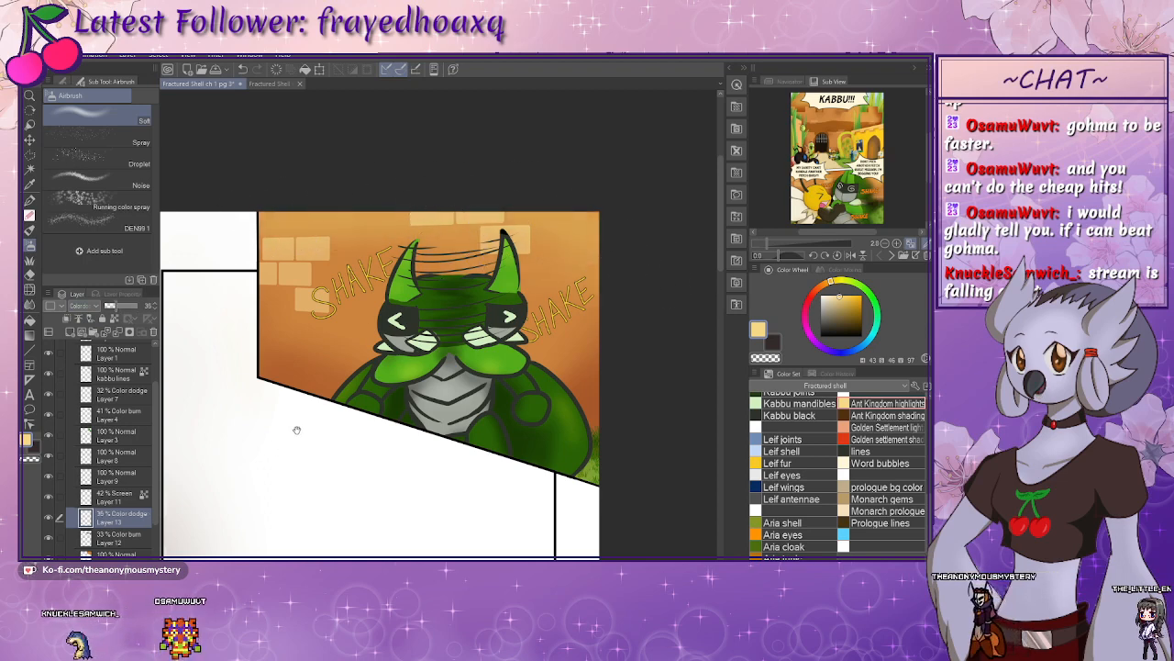
- Examine the whole page, comparing panel 1's background with the other panels
mouse_move(296, 429)
mouse_down()
mouse_move(529, 275)
mouse_move(599, 263)
mouse_up()
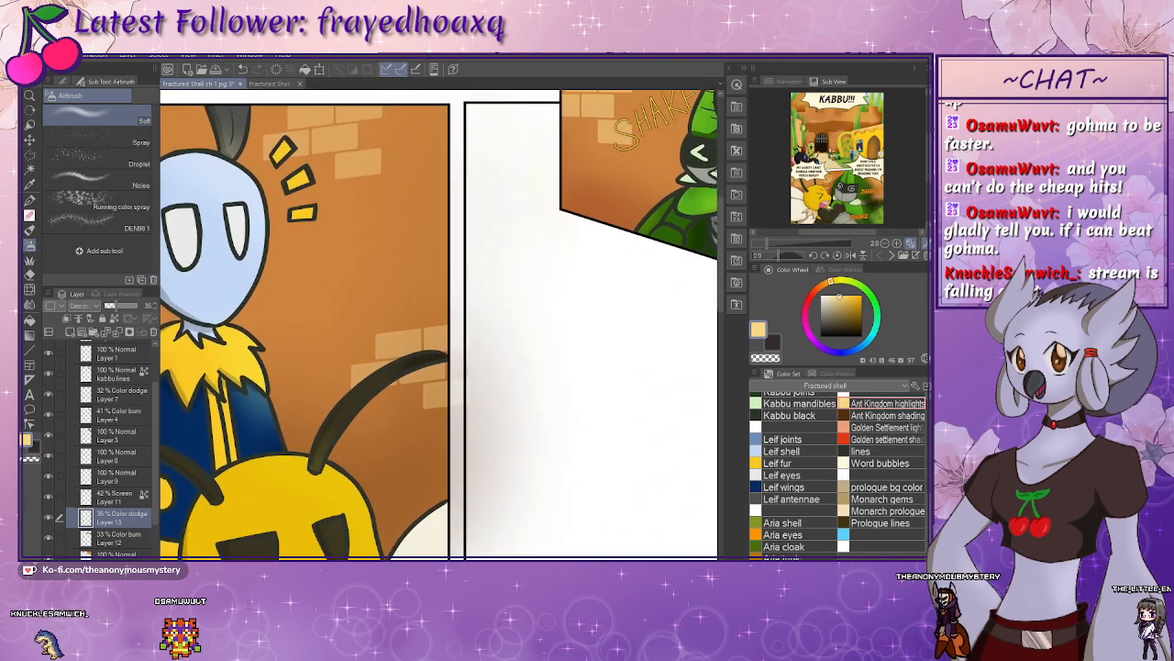
key(ctrl+minus)
key(ctrl+minus)
key(ctrl+minus)
key(ctrl+minus)
drag(281, 538, 261, 437)
key(ctrl+plus)
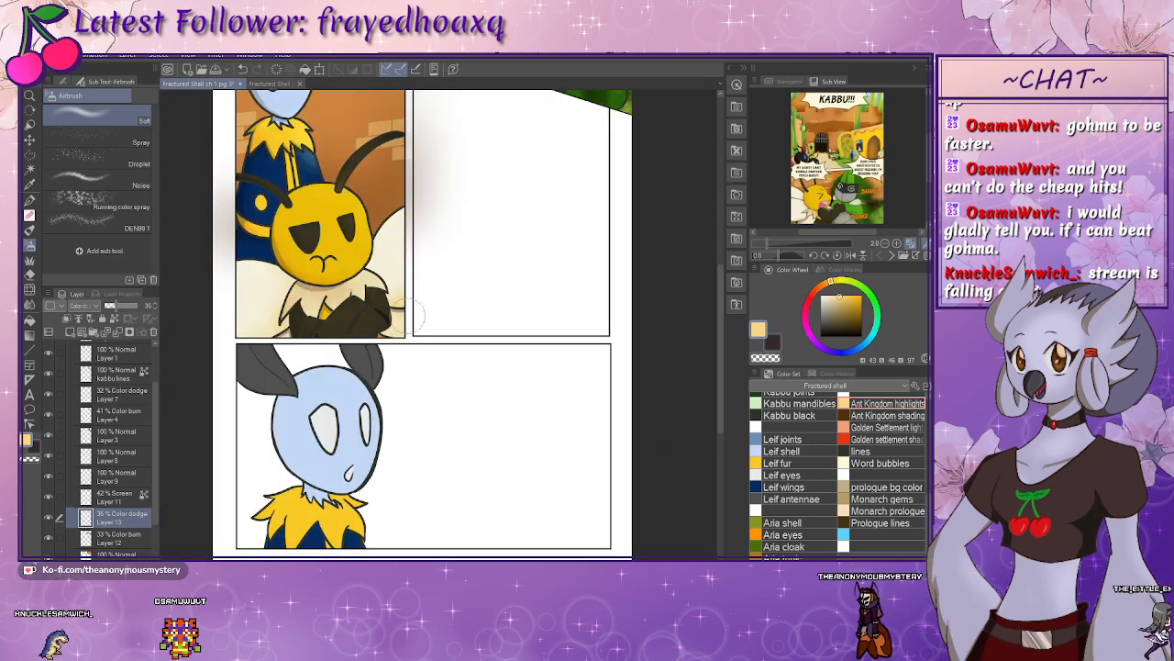
drag(444, 210, 409, 362)
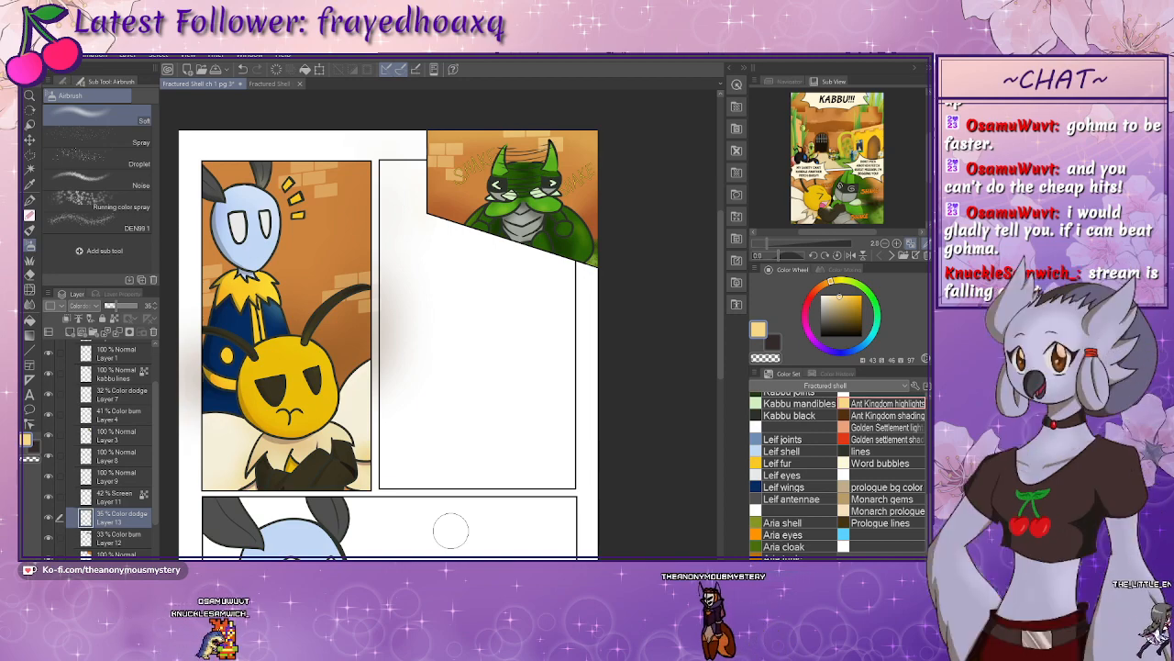
- Collapse the panel 1 layer folder to return to the page's main layer list
drag(369, 543, 347, 366)
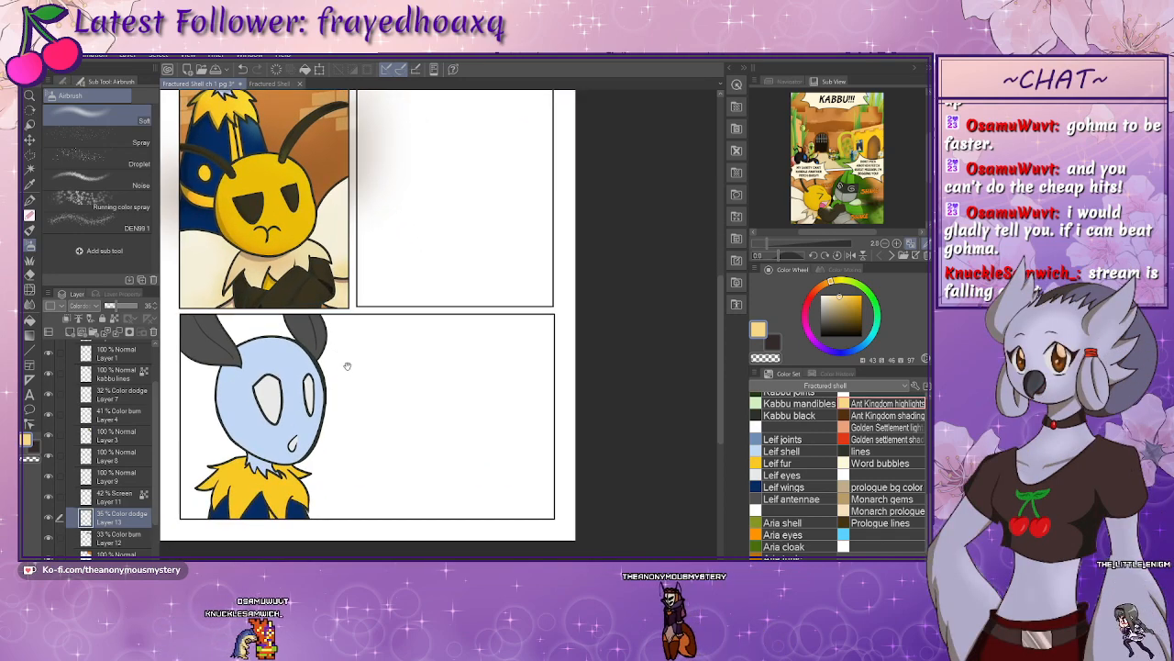
scroll(347, 366, up, 2)
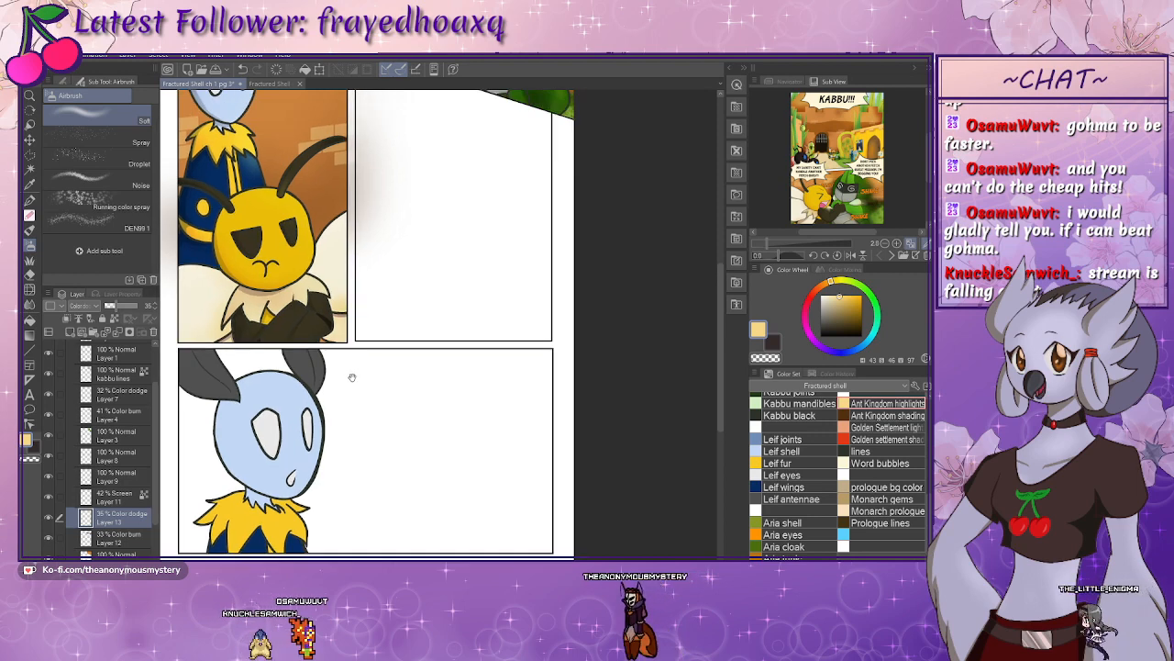
drag(361, 291, 348, 478)
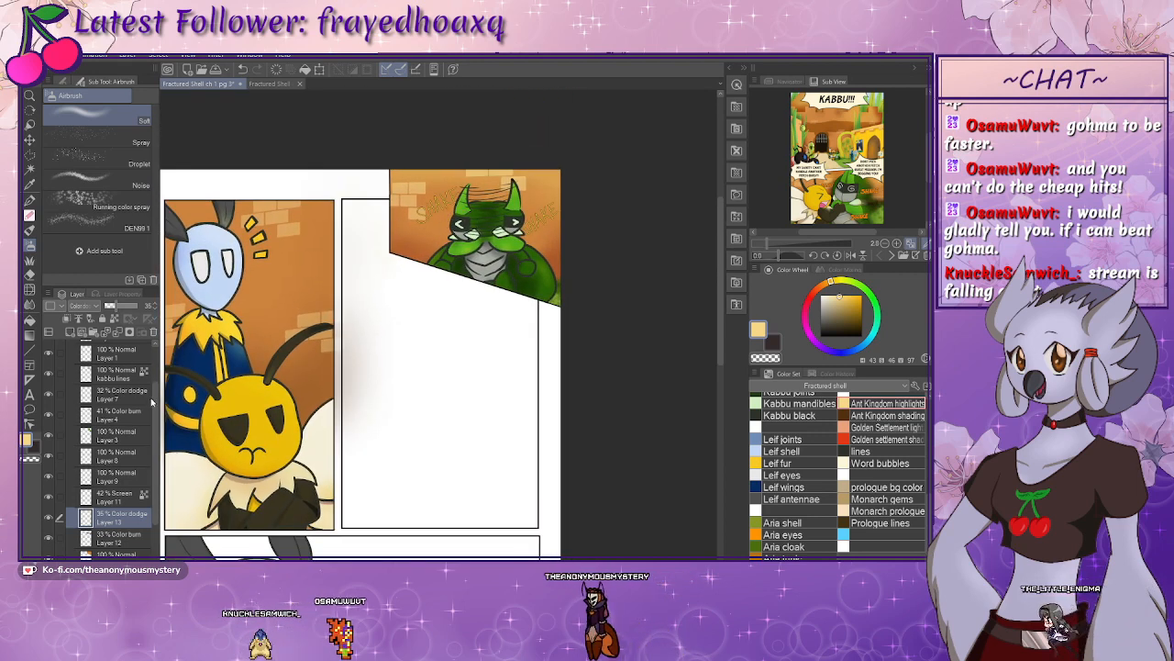
drag(155, 401, 154, 360)
click(72, 369)
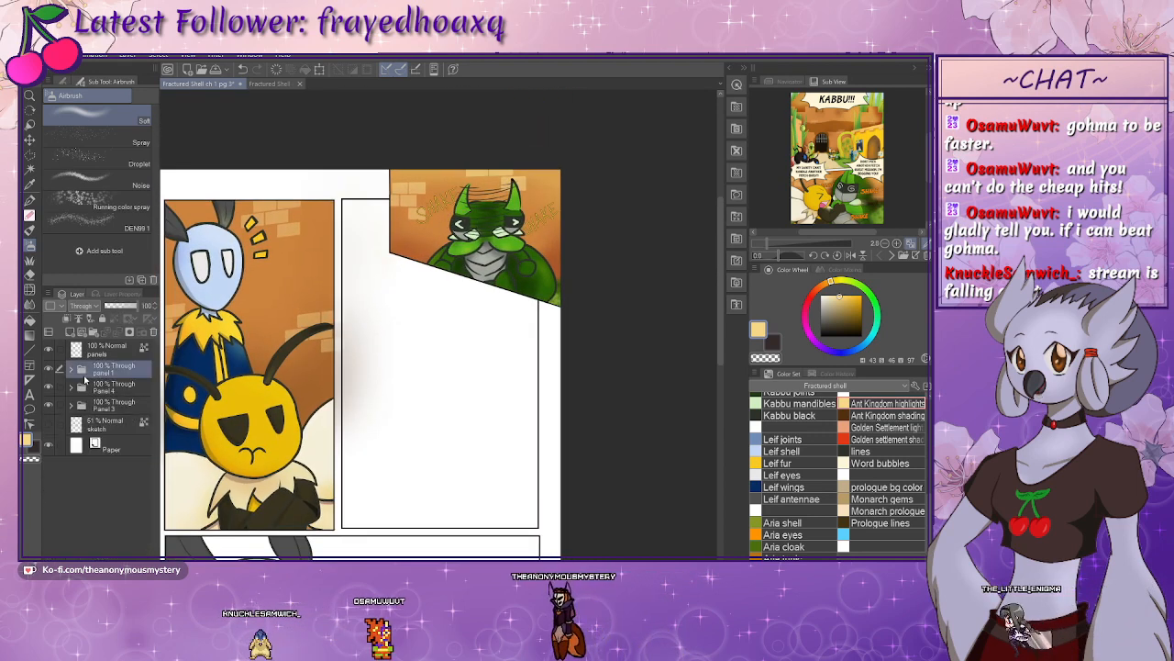
drag(368, 414, 407, 340)
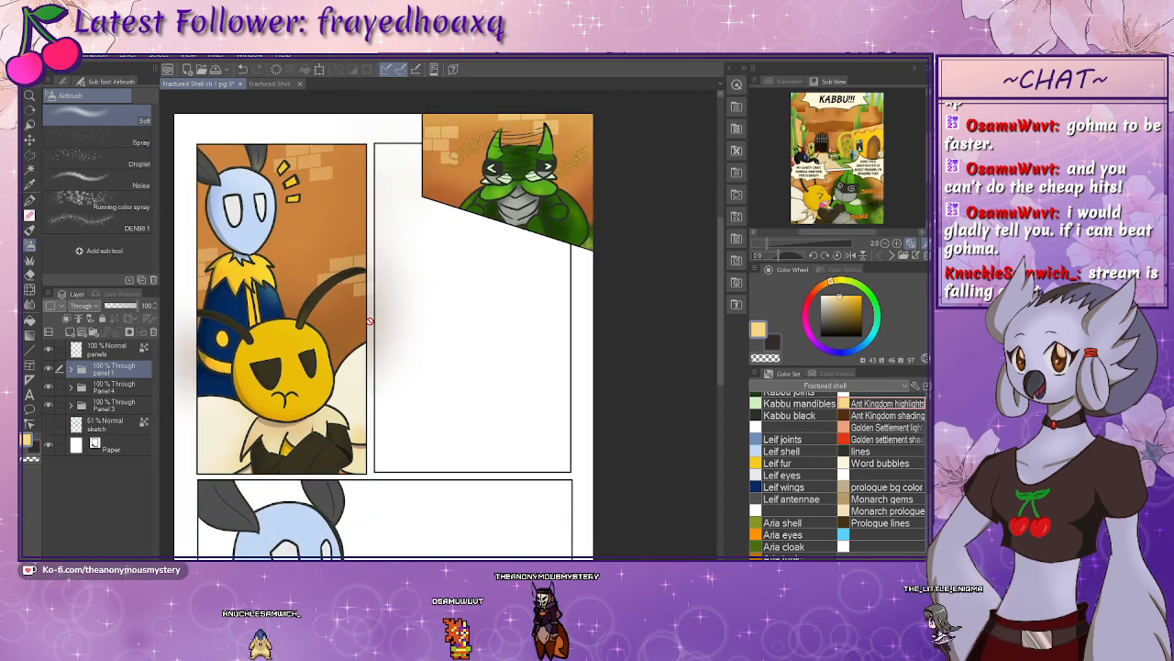
drag(375, 469, 352, 297)
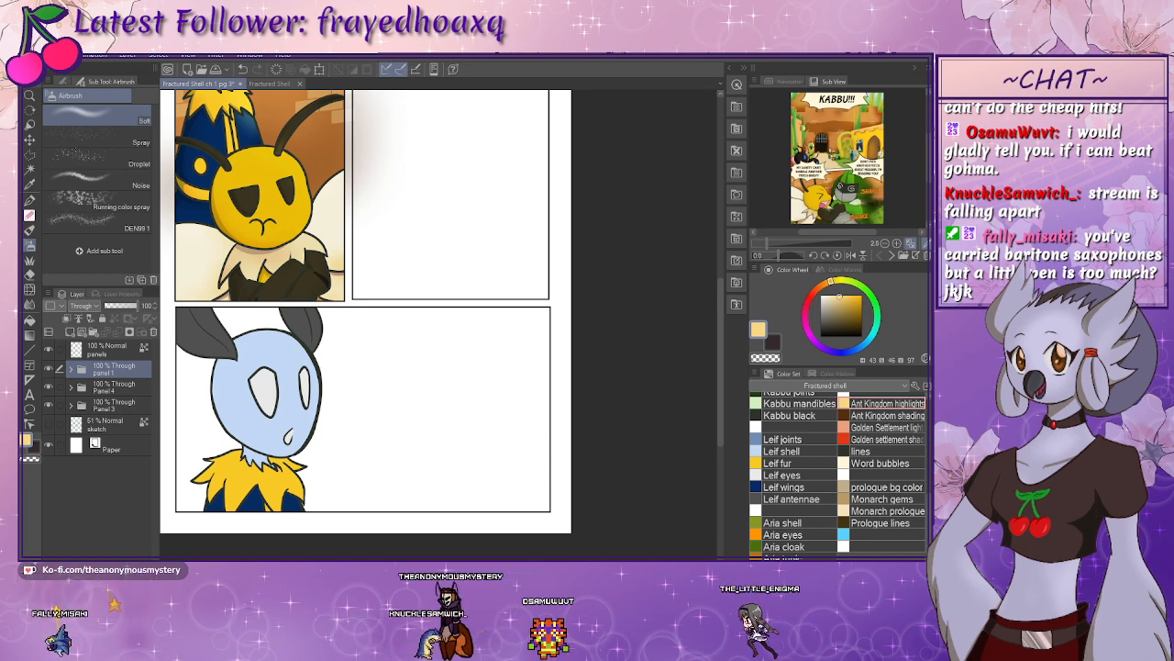
- Move the Panel 4 layer folder below Panel 3 and choose the Ant Kingdom shading color with the G-pen
key(ctrl+plus)
key(ctrl+plus)
drag(248, 477, 447, 365)
key(p)
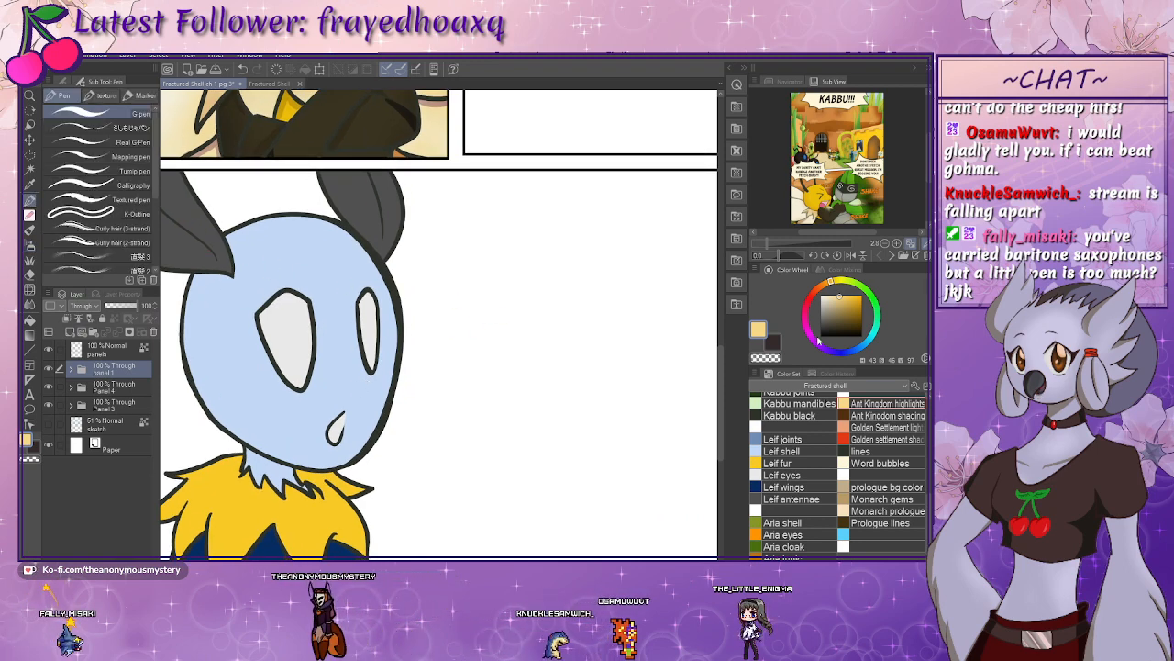
click(886, 415)
click(70, 406)
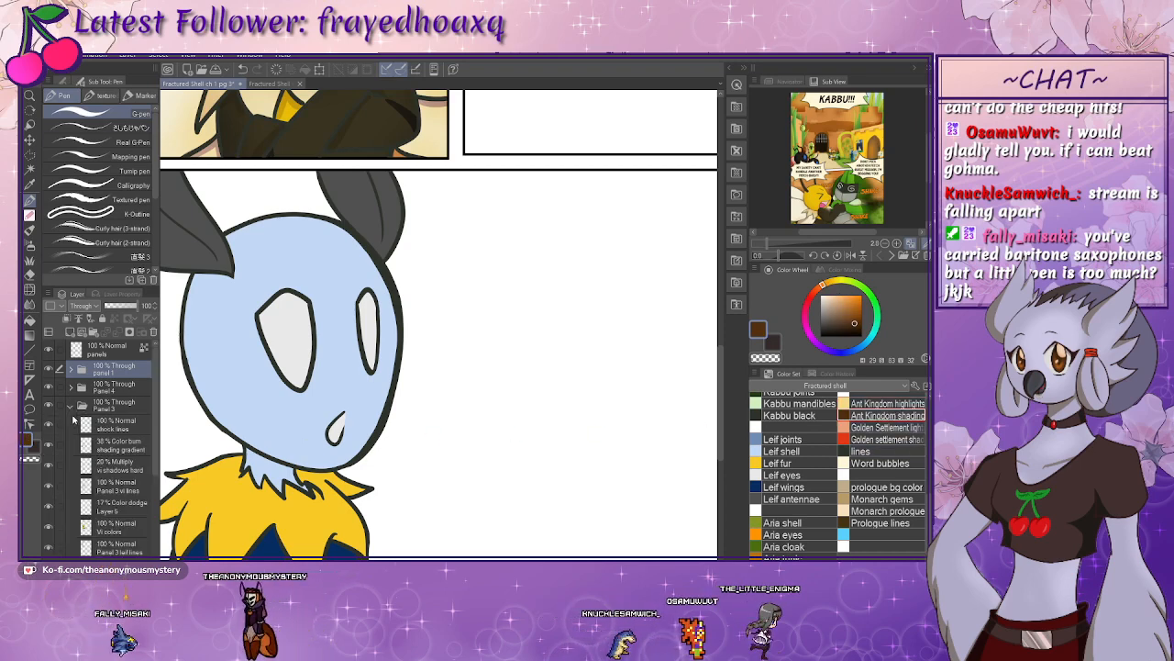
click(69, 407)
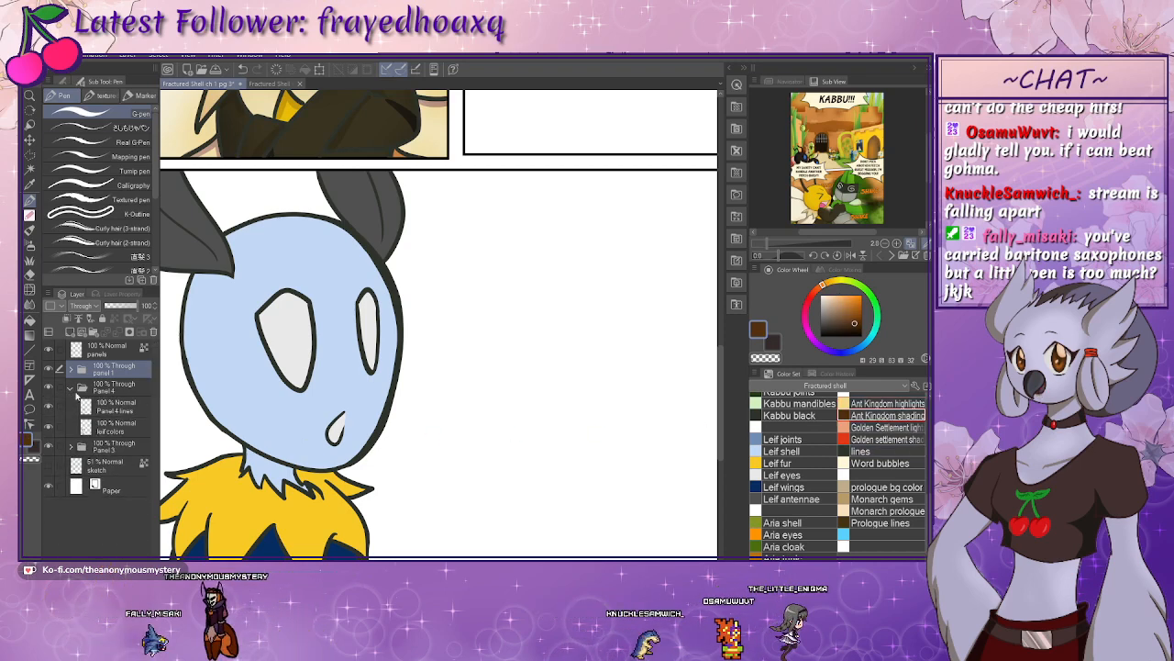
drag(76, 390, 77, 409)
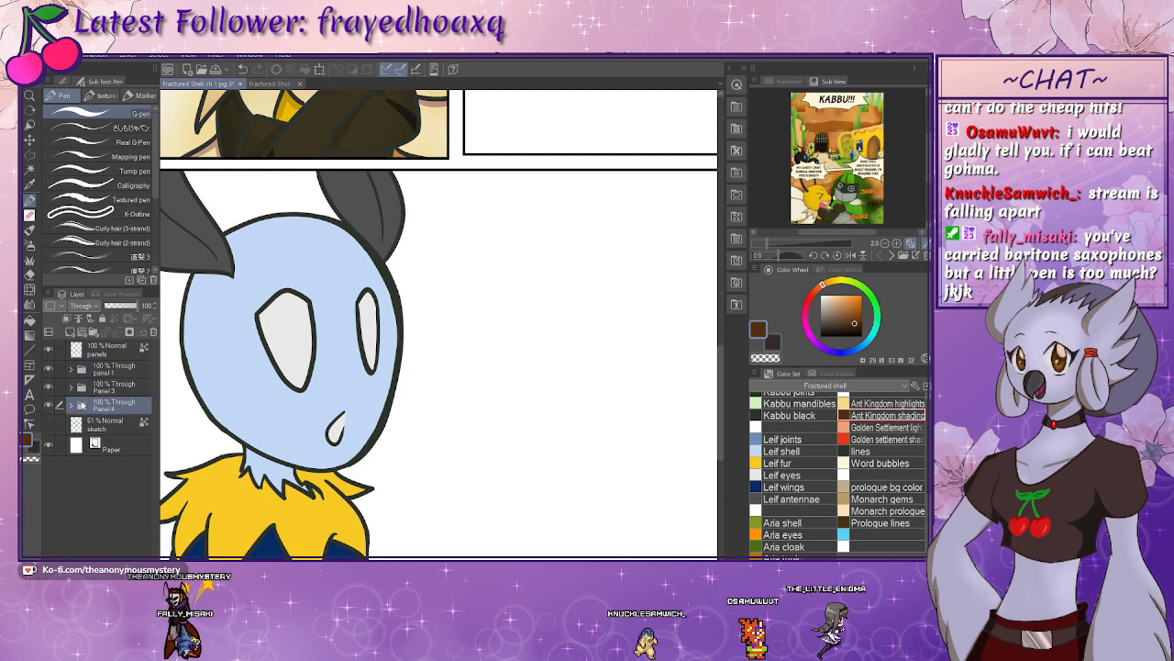
- Add a Multiply layer at 33% opacity above the leif colors layer and pen hard shadows on Leif's neck, fur collar and wings
click(121, 442)
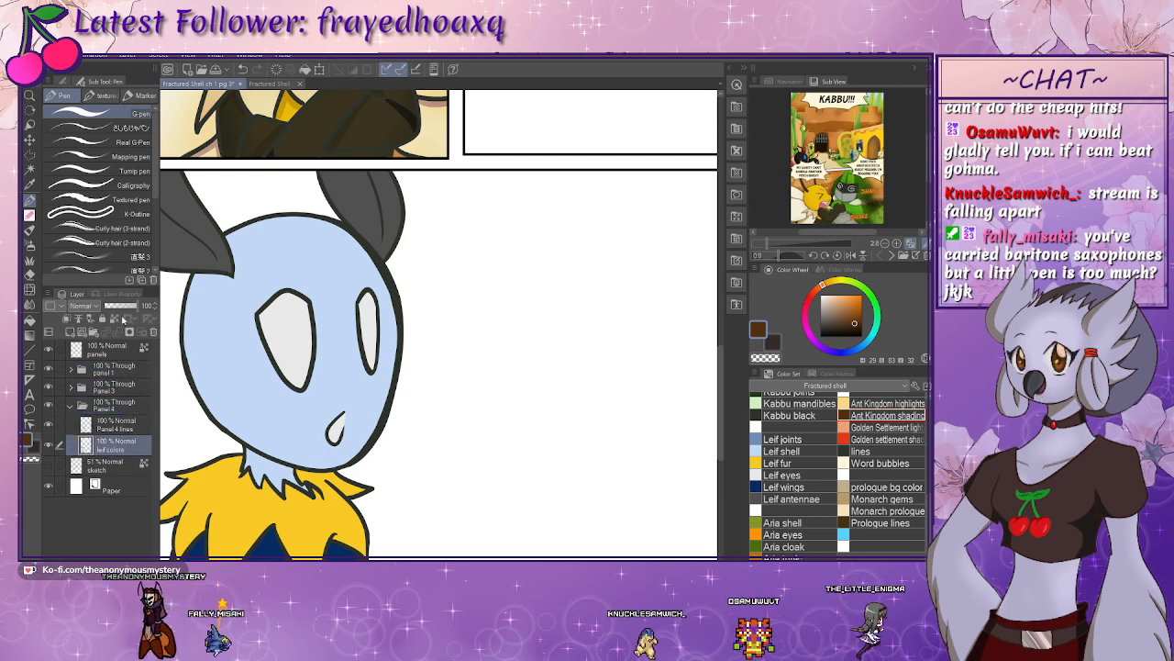
click(71, 334)
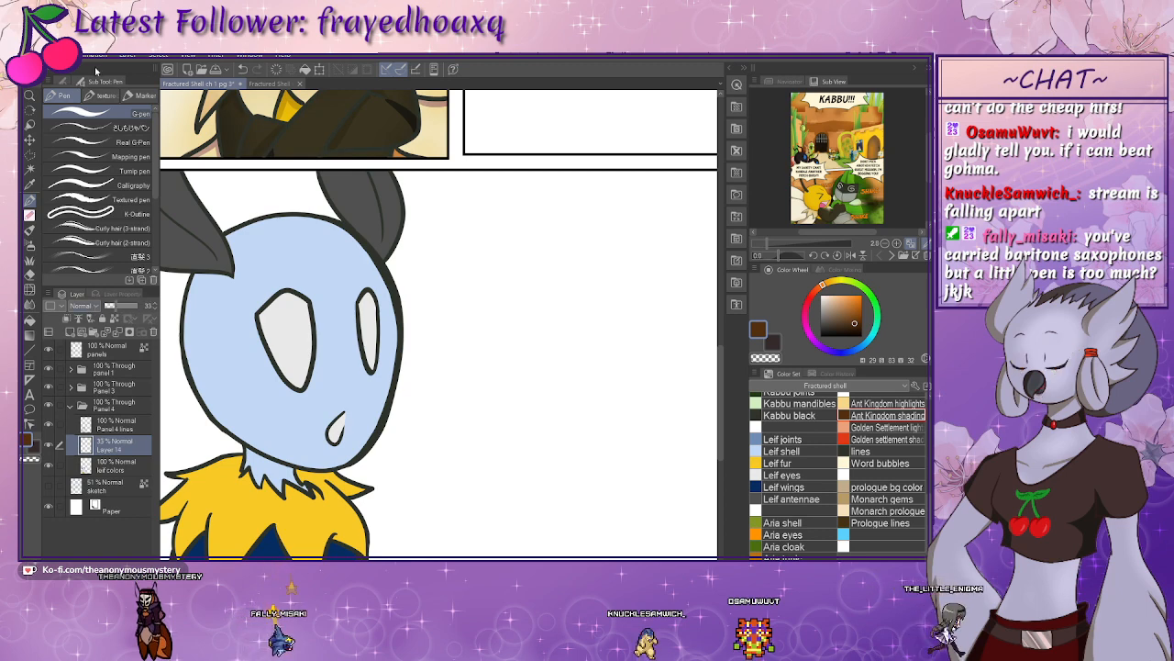
click(96, 71)
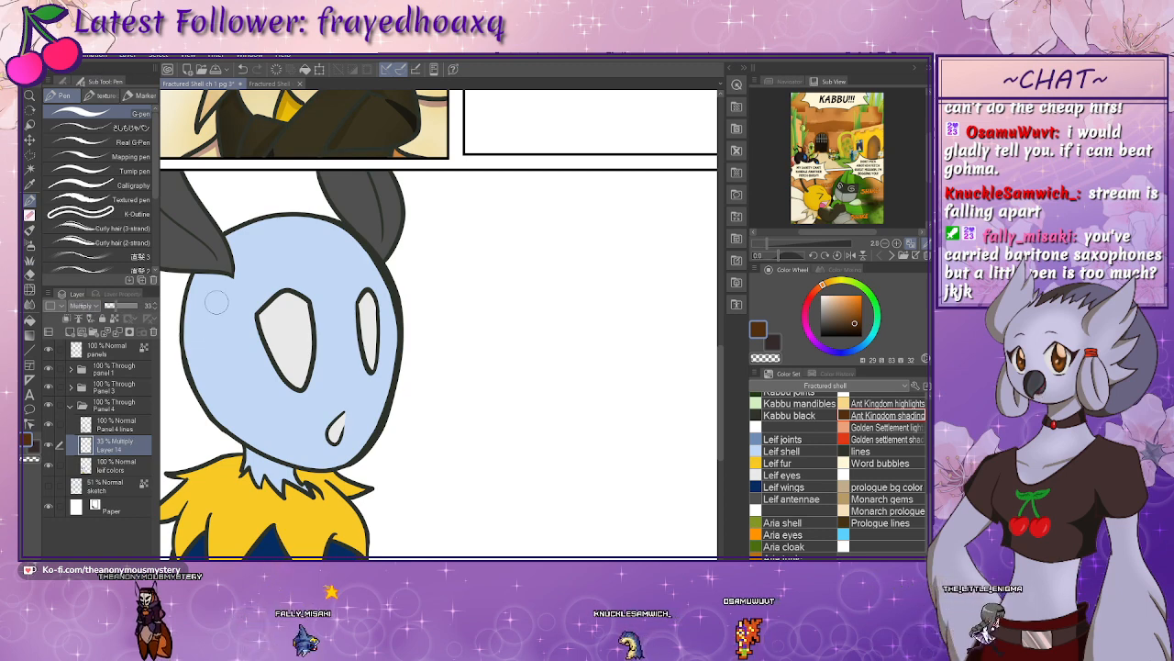
drag(218, 345, 237, 313)
drag(266, 420, 313, 435)
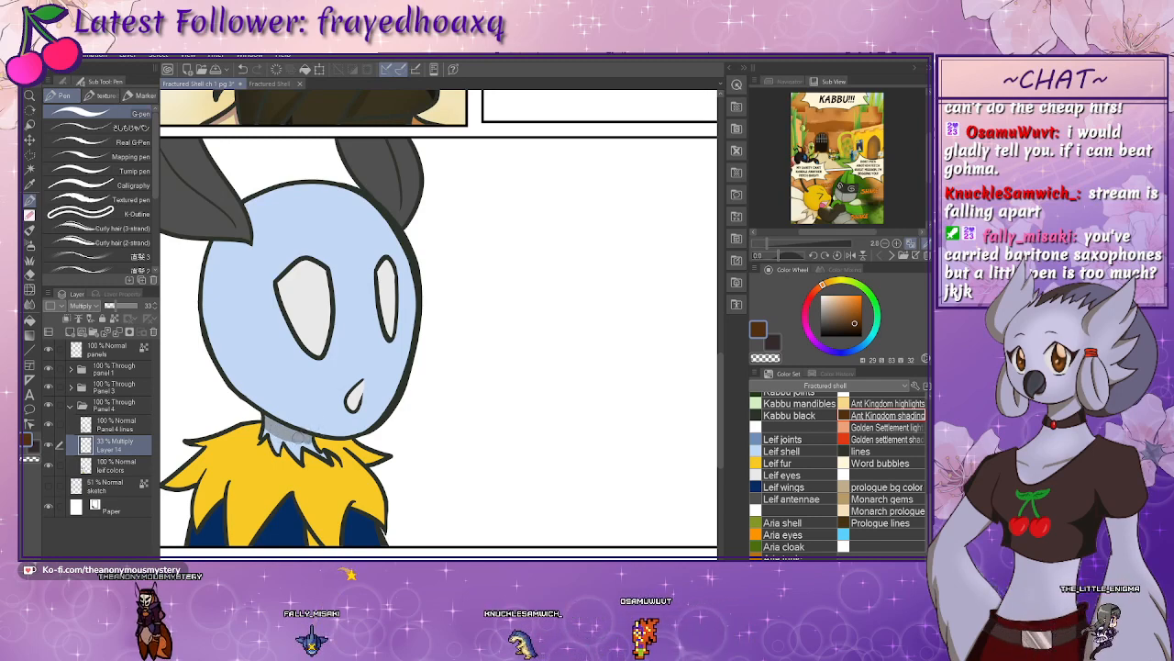
mouse_move(261, 448)
mouse_down()
mouse_move(311, 427)
mouse_move(264, 447)
mouse_move(273, 418)
mouse_move(261, 464)
mouse_up()
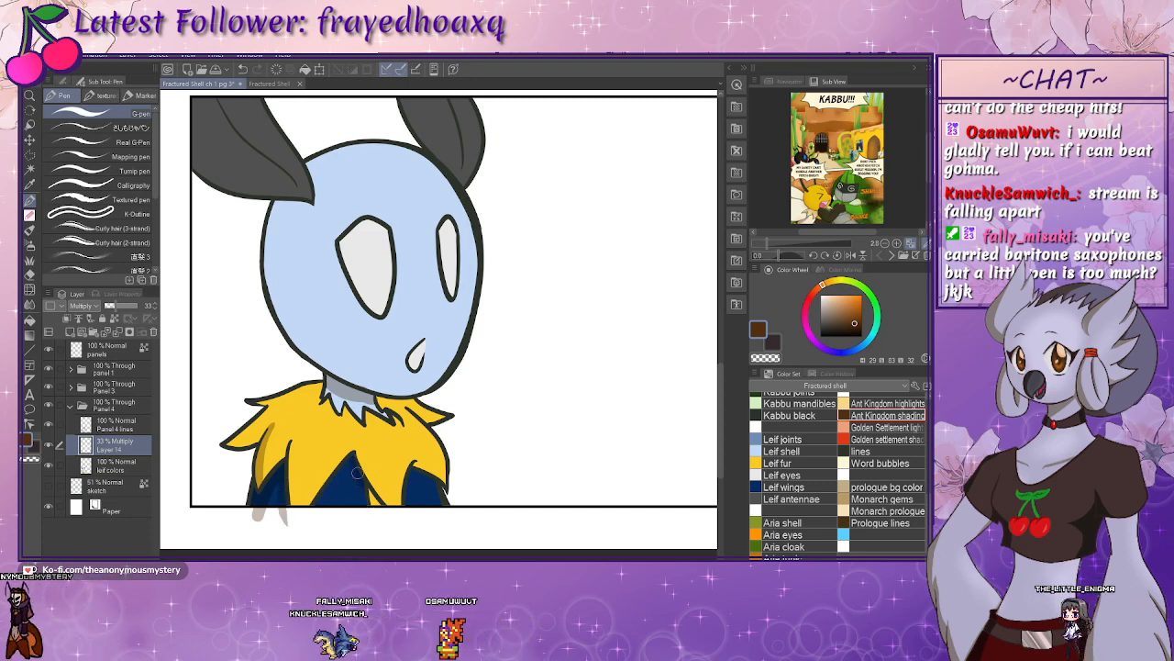
drag(369, 479, 389, 520)
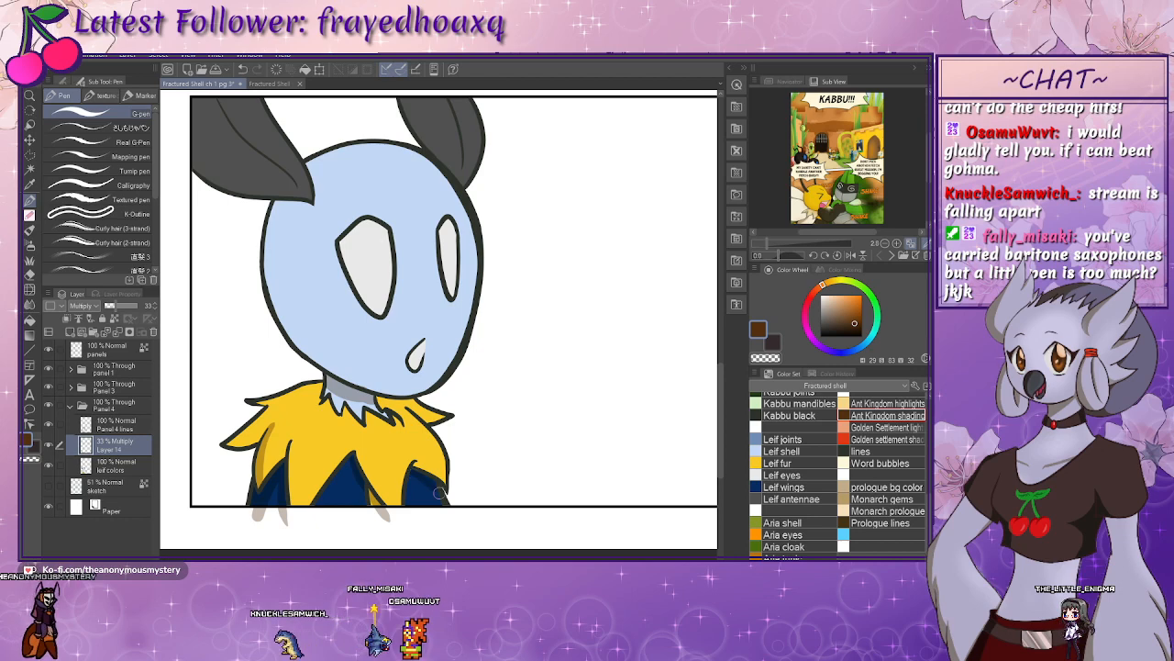
- Pen hard shadows along the rear edge of Leif's head and the edges of both antennae in panel 4
scroll(414, 474, up, 2)
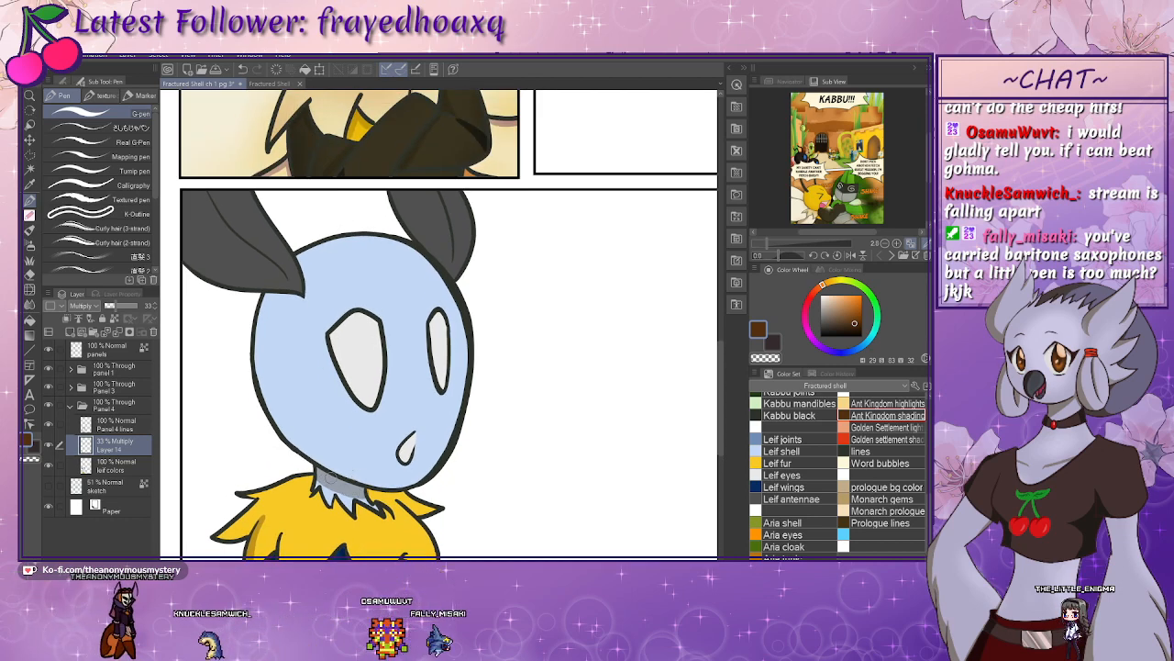
drag(259, 308, 279, 427)
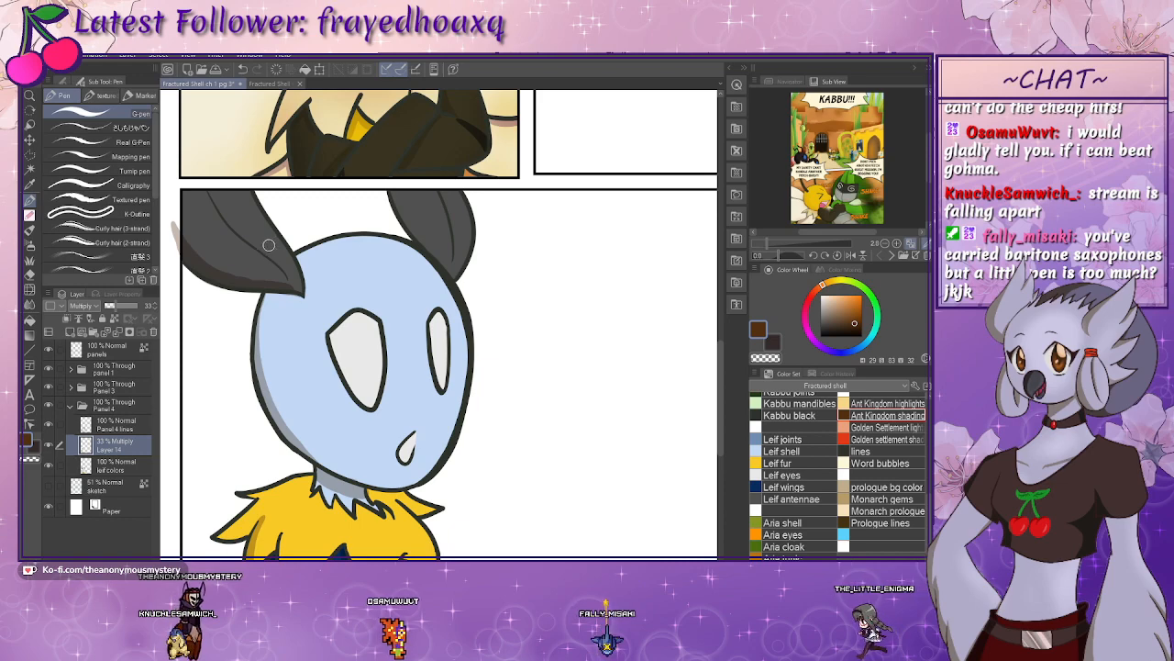
drag(283, 252, 310, 330)
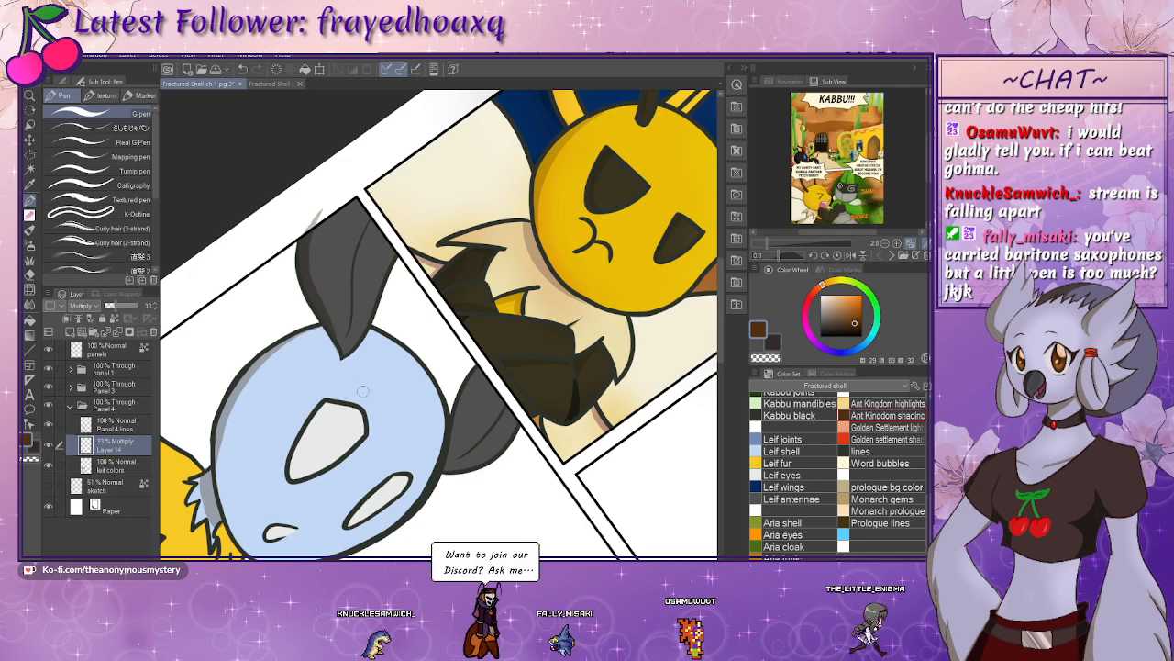
drag(448, 435, 361, 391)
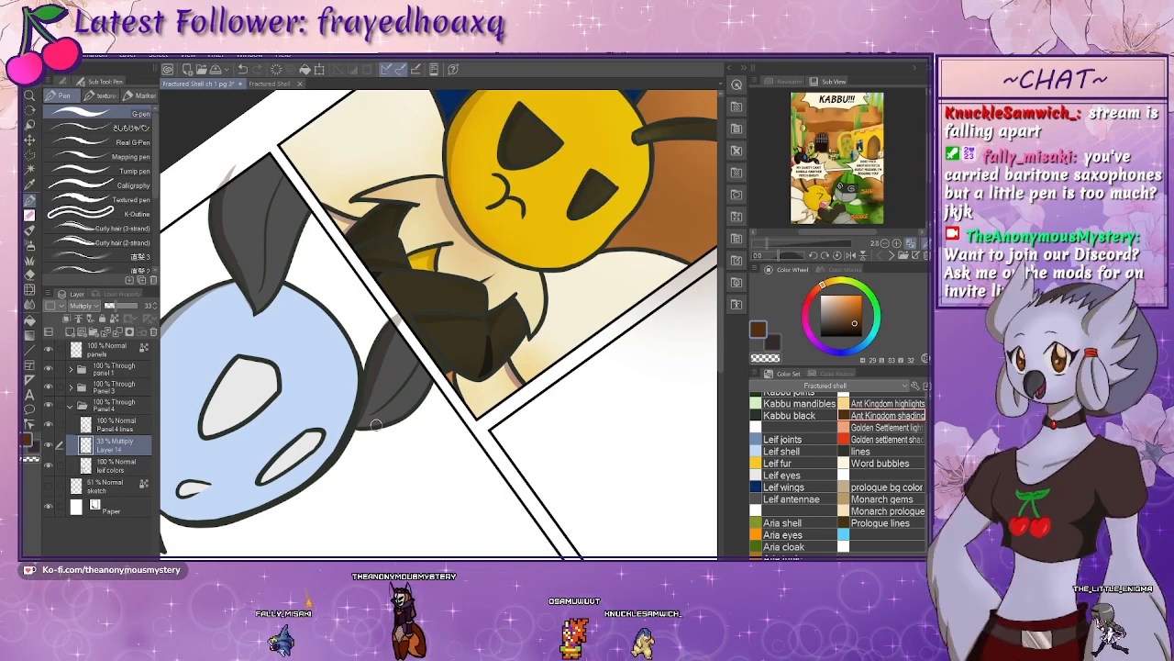
drag(244, 539, 337, 320)
key(ctrl+@)
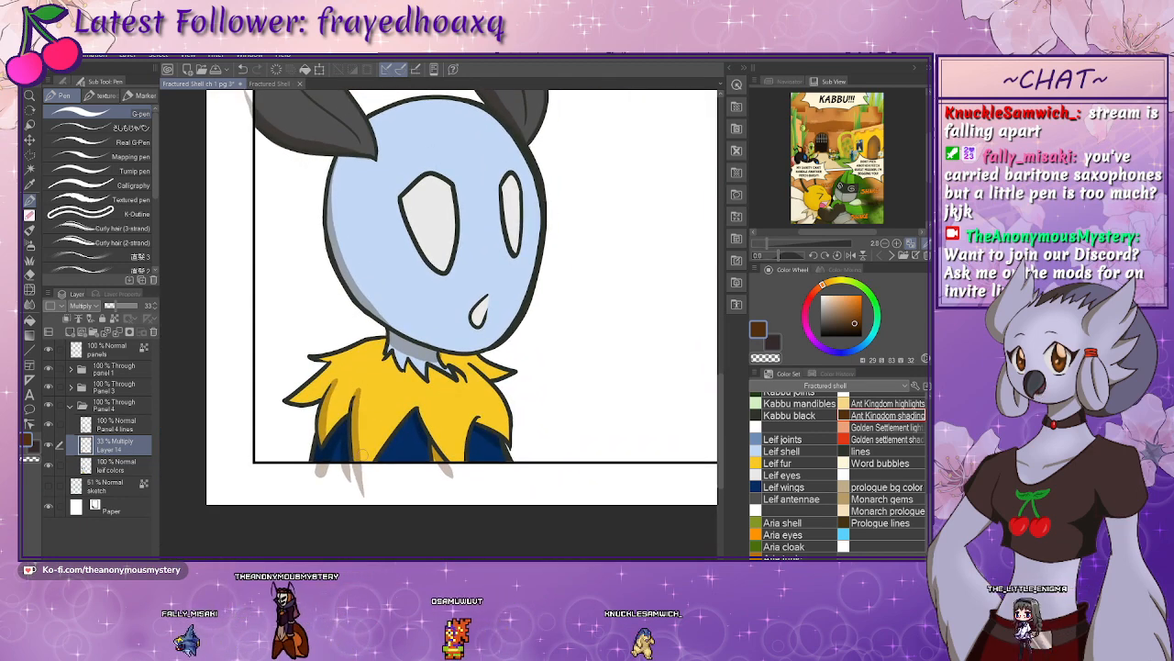
- Extend the hard shadows along the tufts of Leif's fur collar and onto the wings beneath
drag(362, 478, 354, 444)
drag(422, 405, 470, 478)
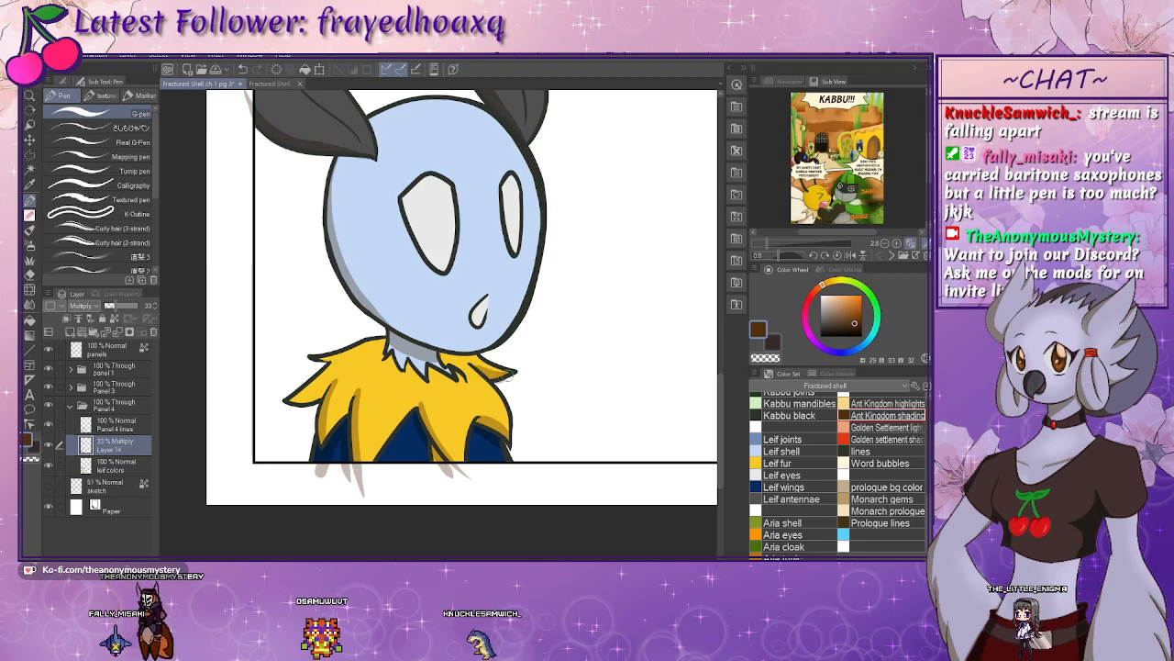
drag(482, 347, 465, 401)
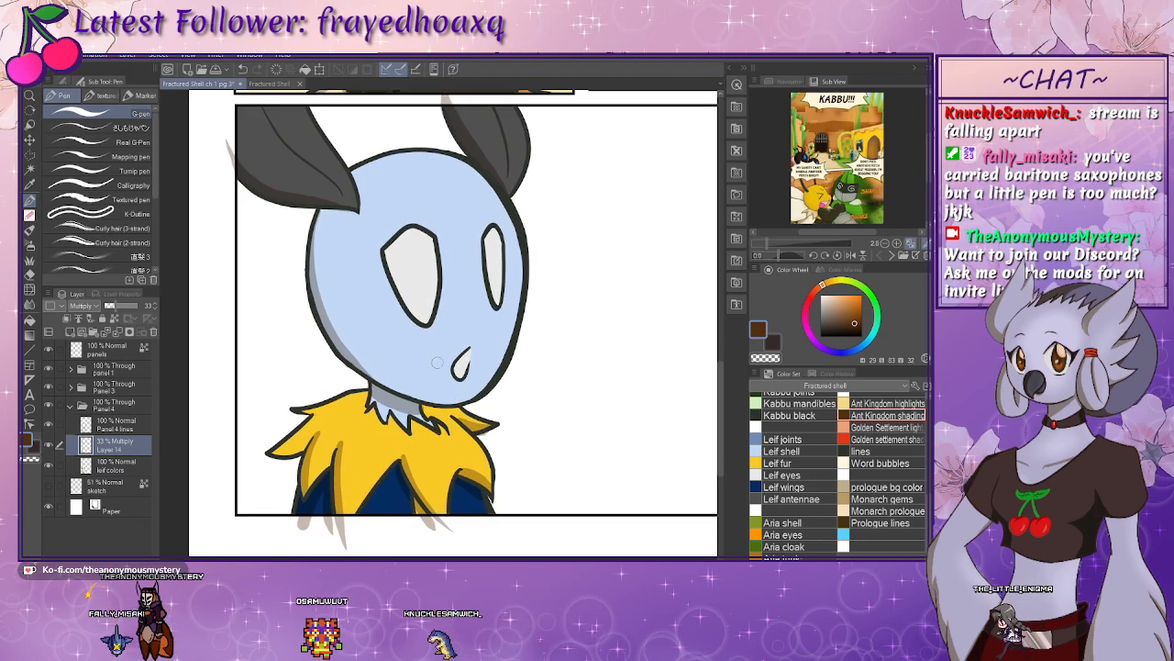
drag(454, 356, 447, 341)
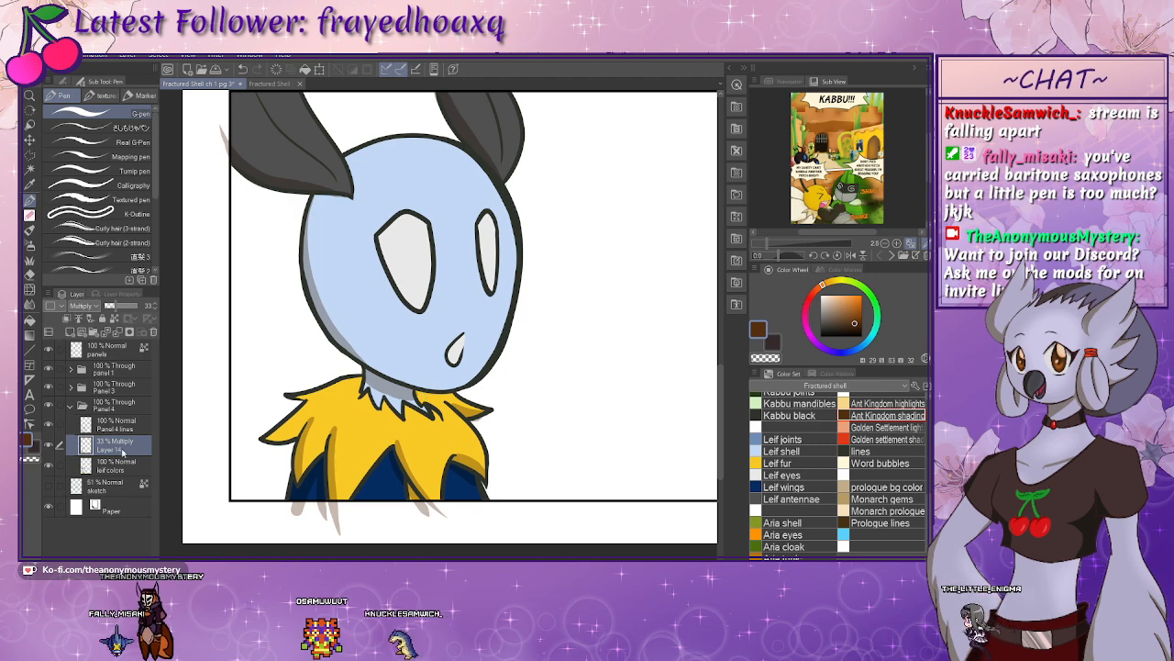
- Airbrush soft Ant Kingdom shading over Leif's fur, head and antennae on a new Color burn layer at 28% opacity
click(71, 333)
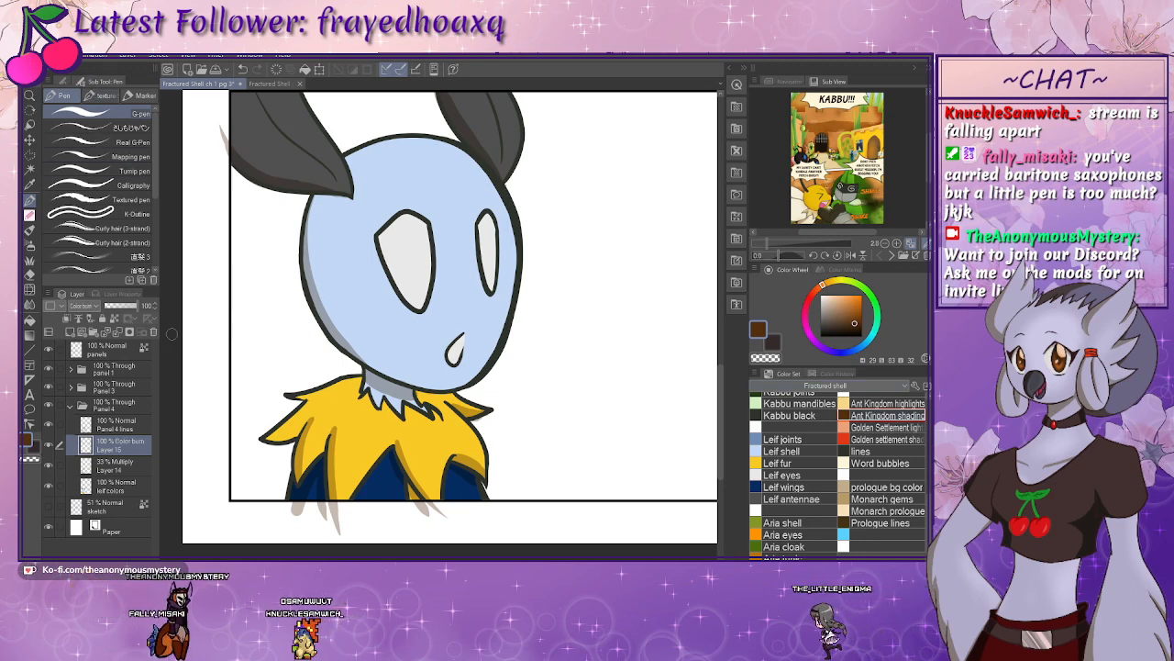
click(115, 308)
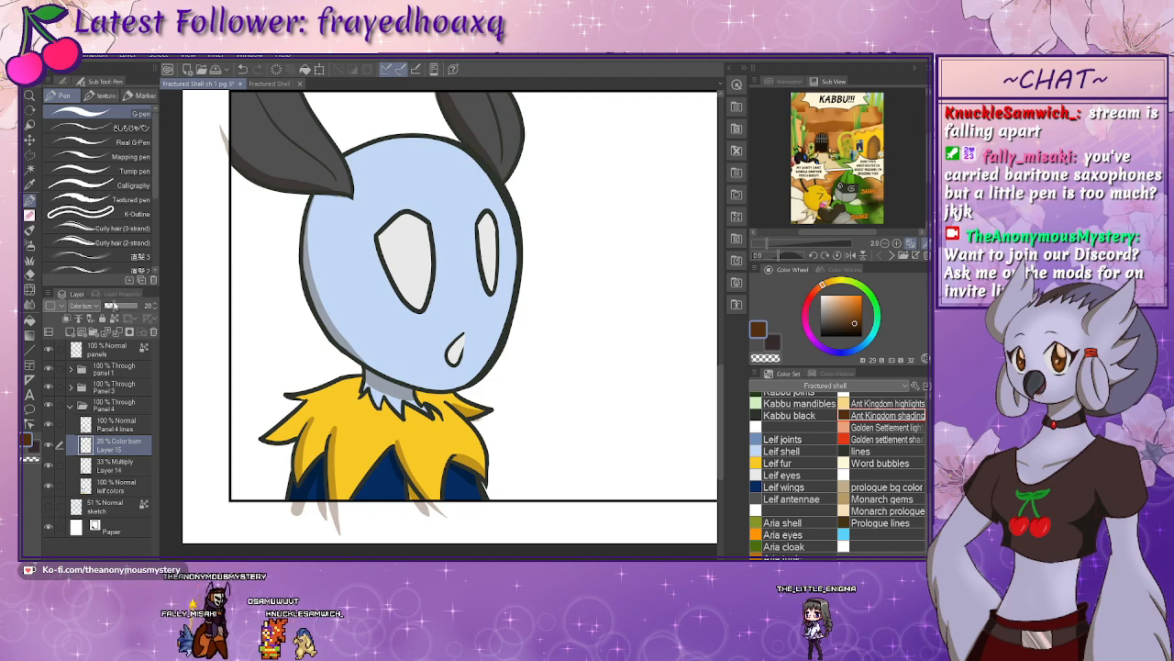
key(b)
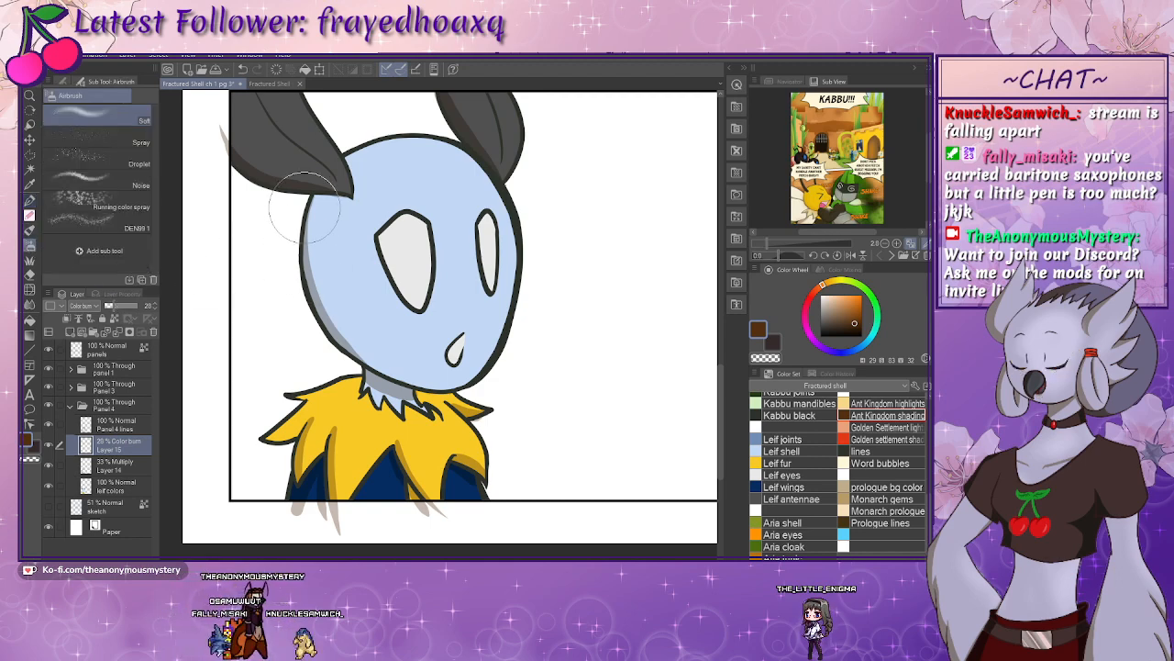
drag(293, 422, 323, 393)
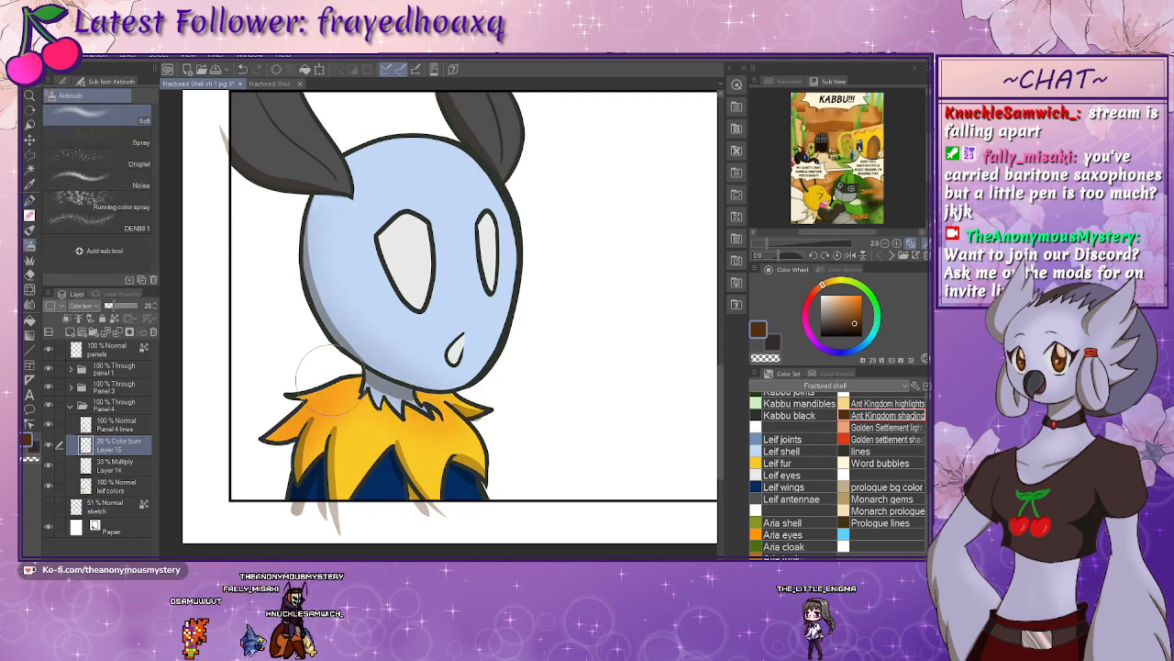
scroll(324, 419, up, 3)
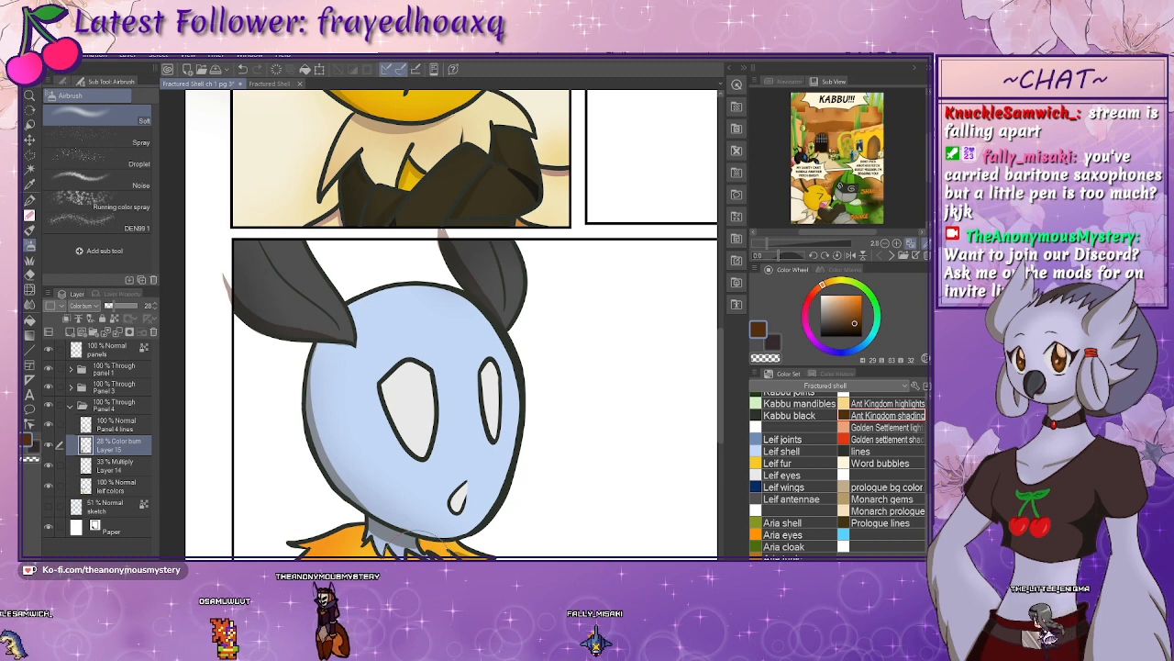
- Select the area outside Leif from the leif colors layer and delete the spill on the Multiply and Color burn shading layers
drag(538, 490, 409, 423)
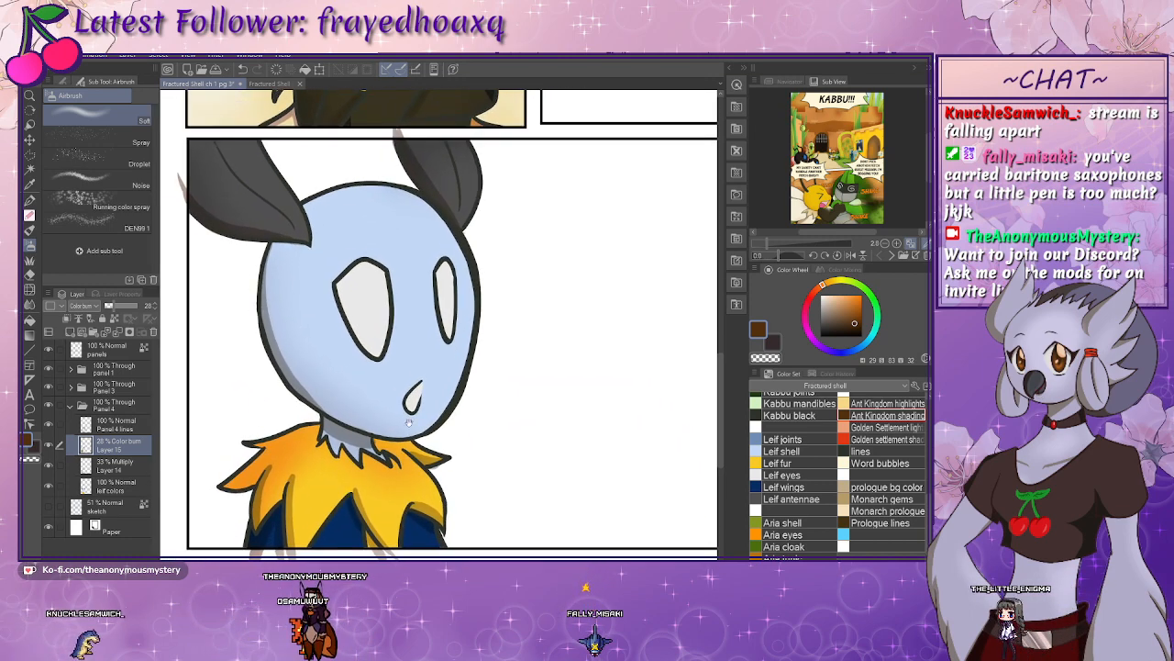
click(119, 491)
key(w)
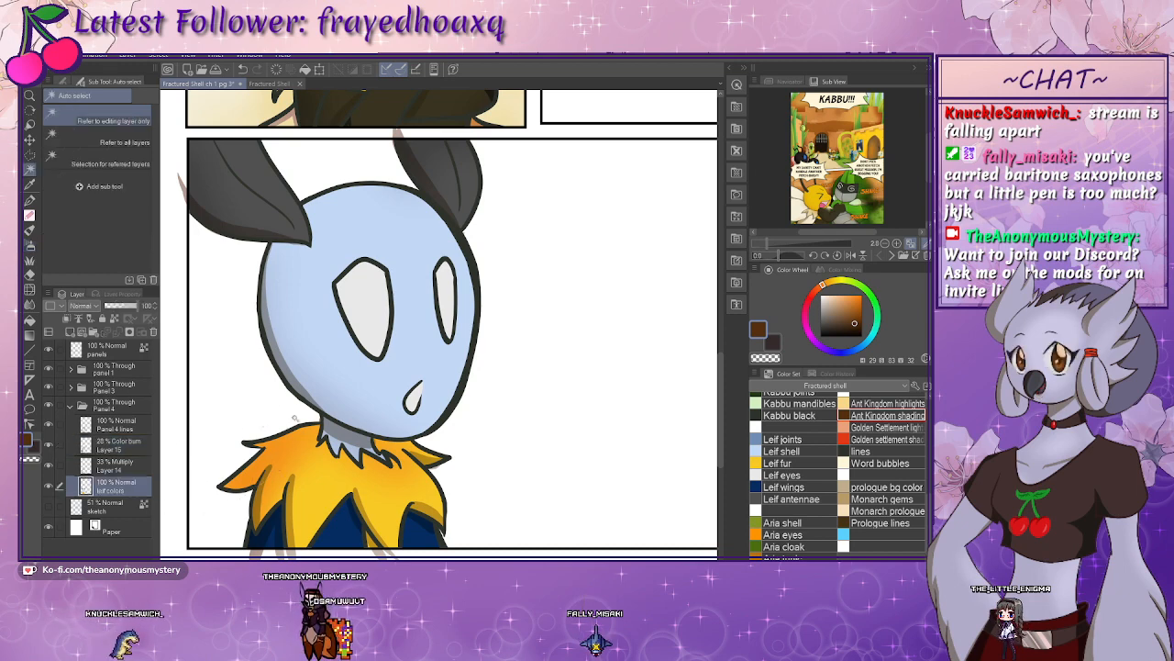
click(131, 462)
key(Delete)
click(127, 450)
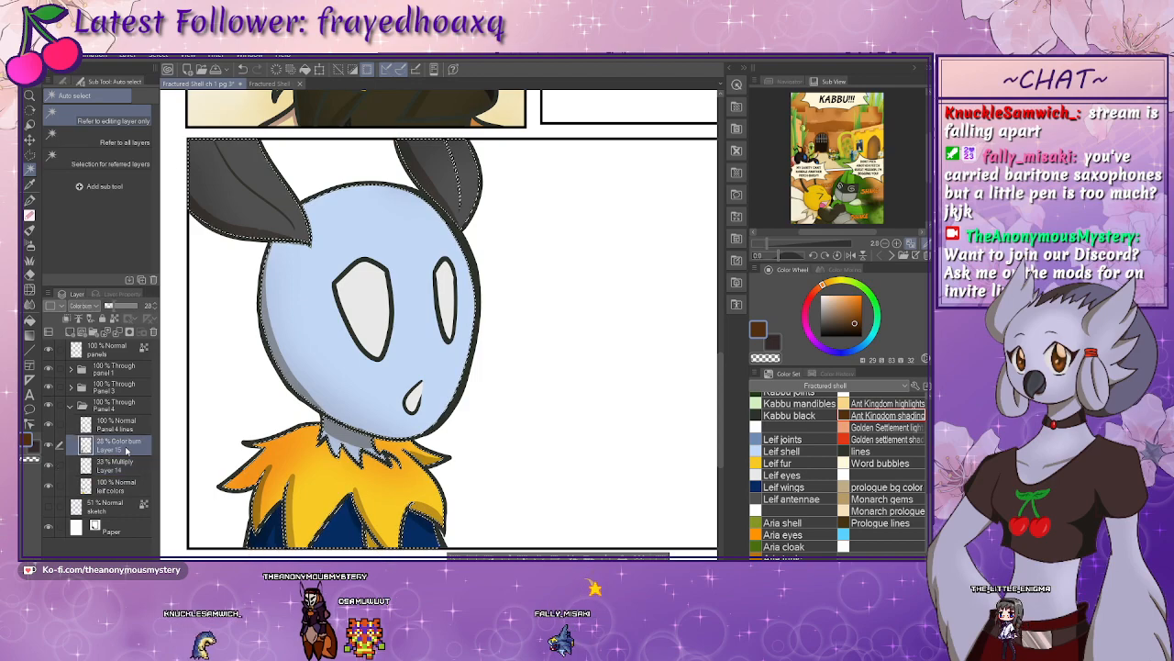
key(ctrl+d)
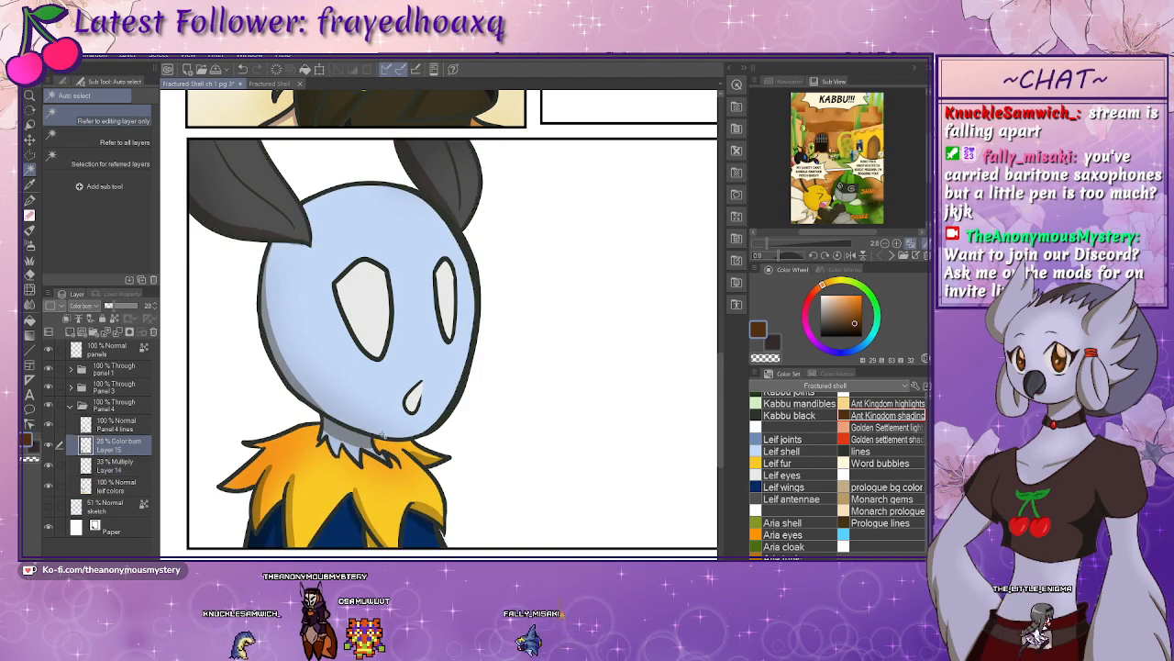
- Select panel 4's interior from the panels layer and add a new layer directly beneath the leif colors layer
key(ctrl+space)
drag(427, 407, 423, 475)
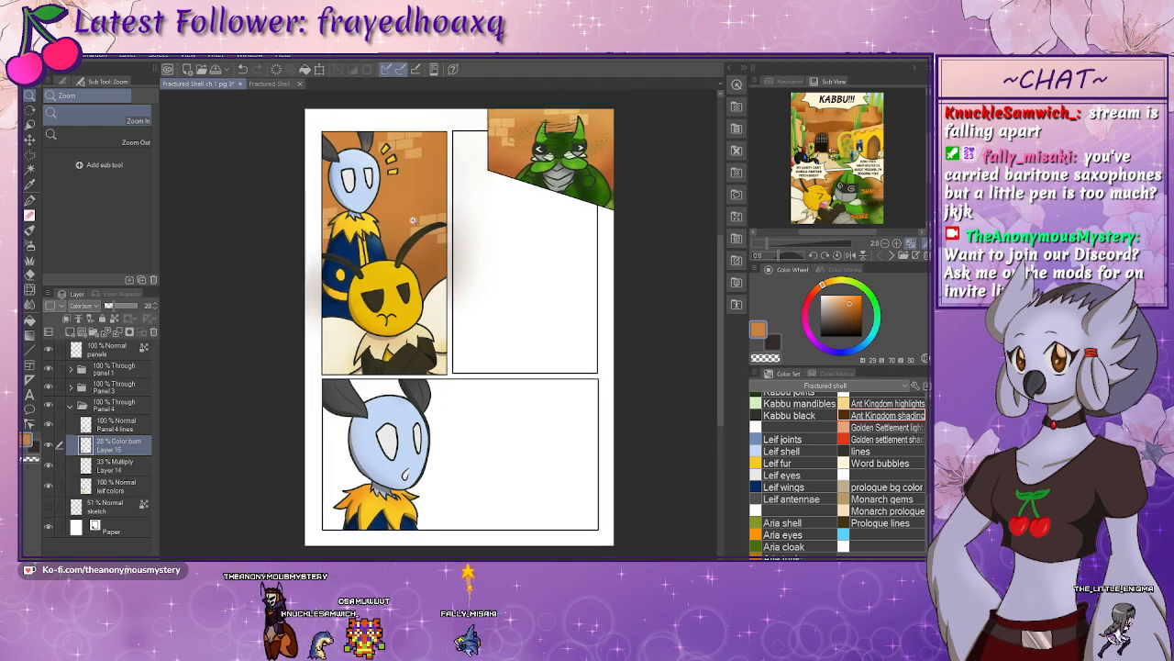
drag(464, 440, 379, 376)
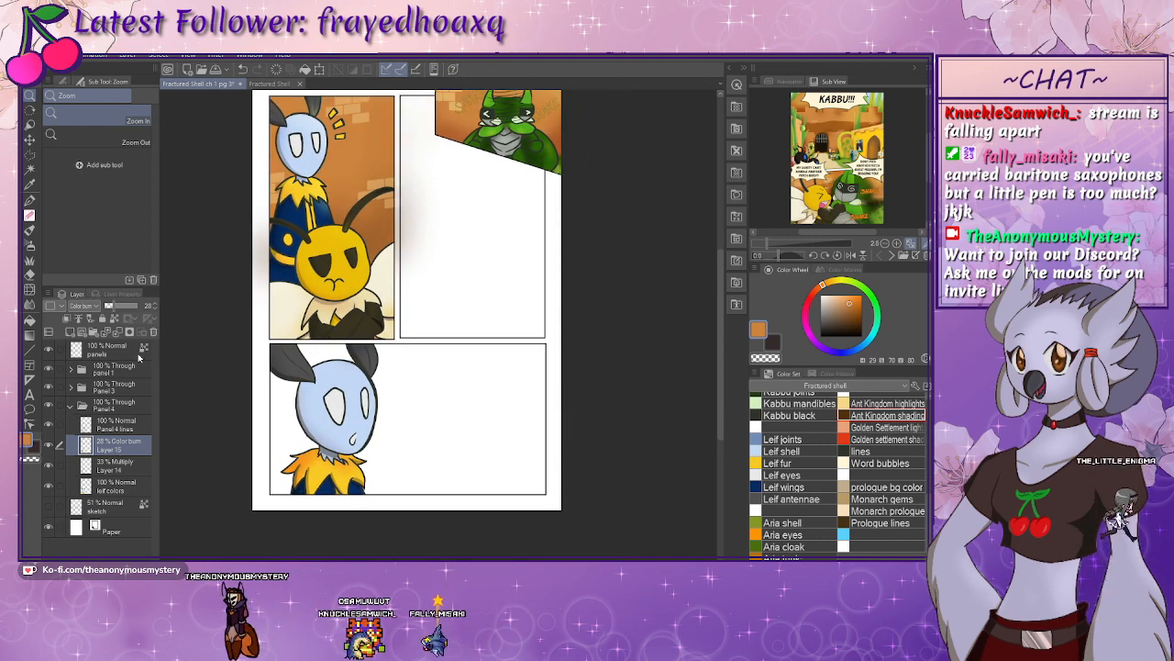
click(104, 354)
key(w)
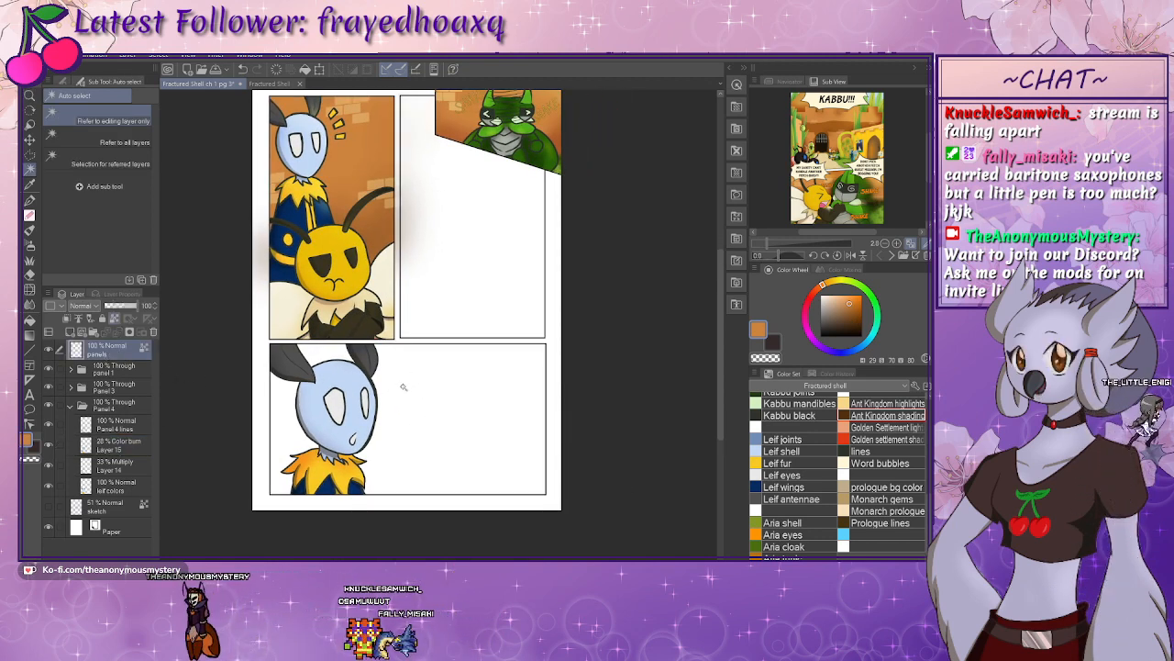
click(414, 390)
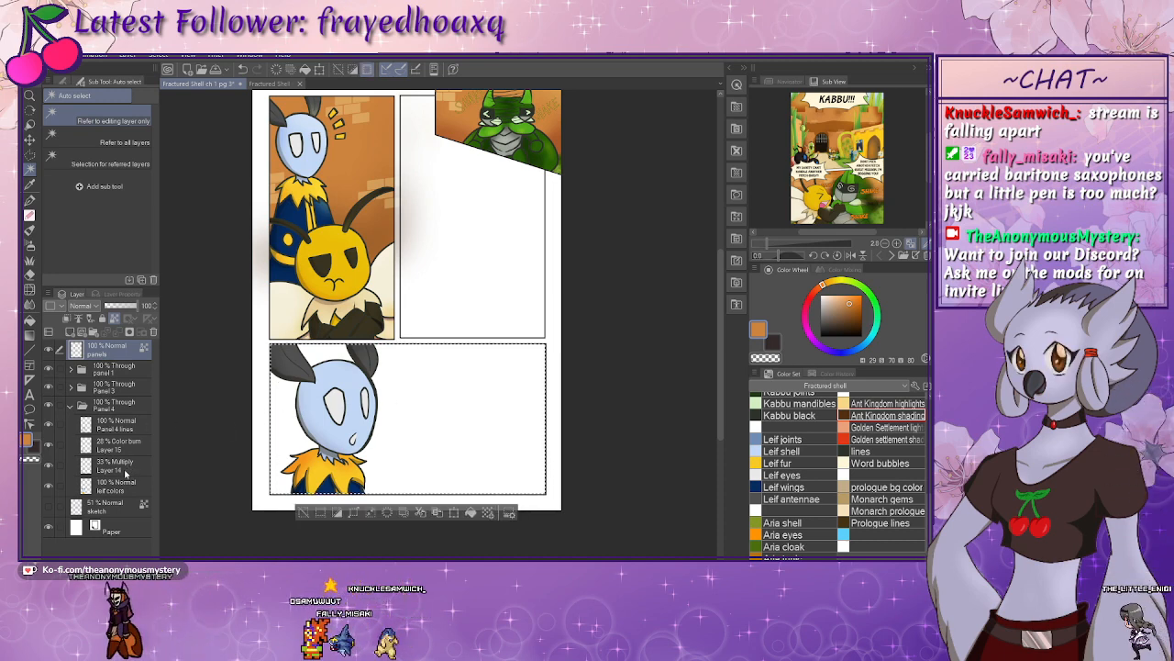
click(124, 494)
click(74, 333)
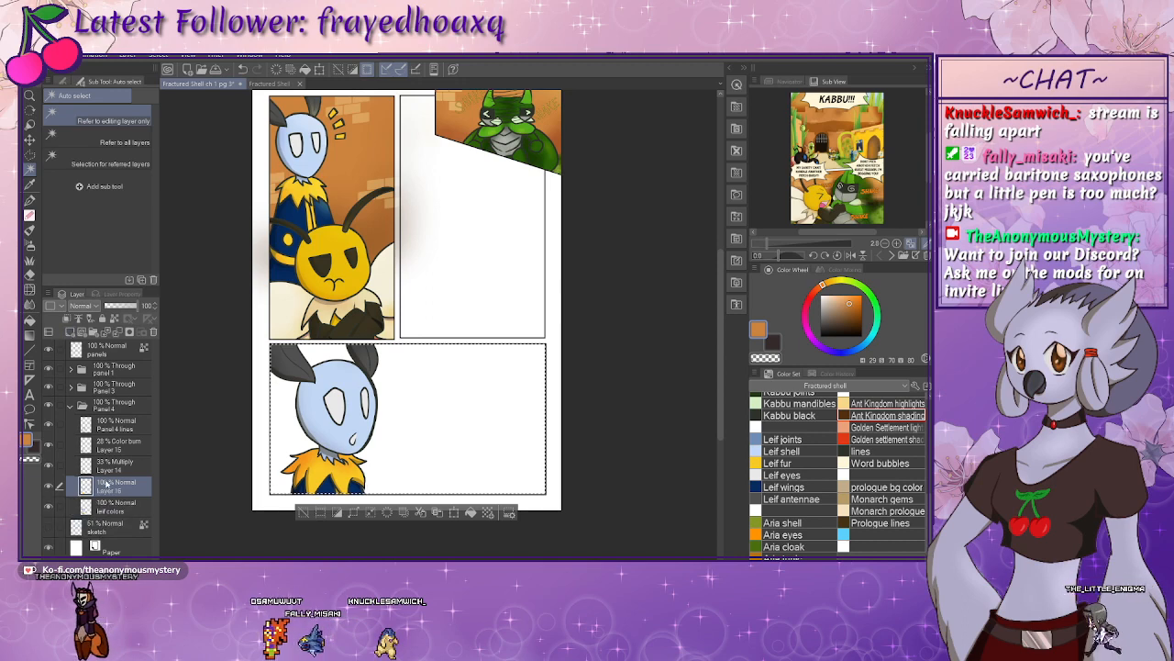
drag(108, 511, 111, 503)
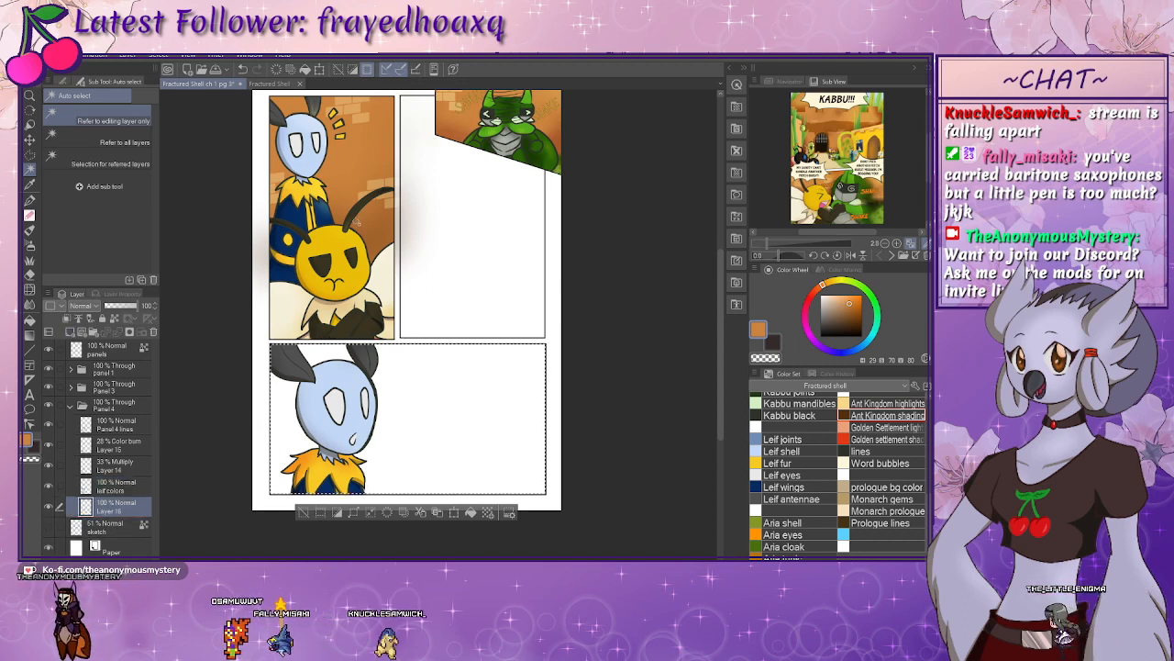
- Fill the selected panel 4 background with flat orange-brown using the G-pen, and clear the selection
click(30, 200)
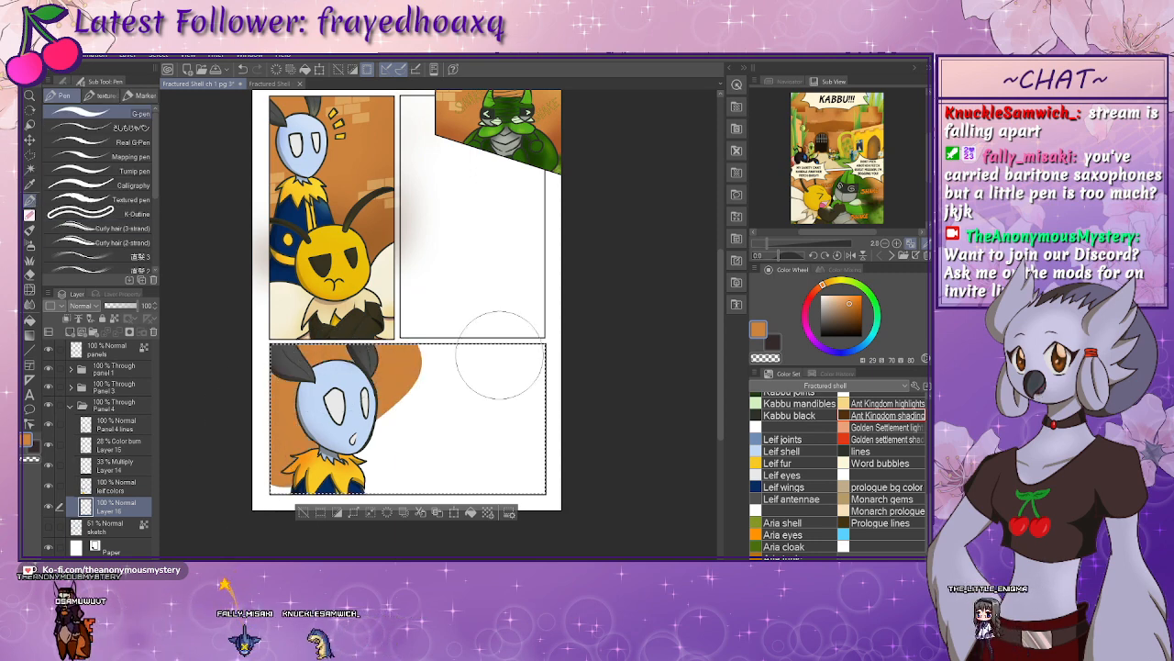
drag(499, 356, 209, 517)
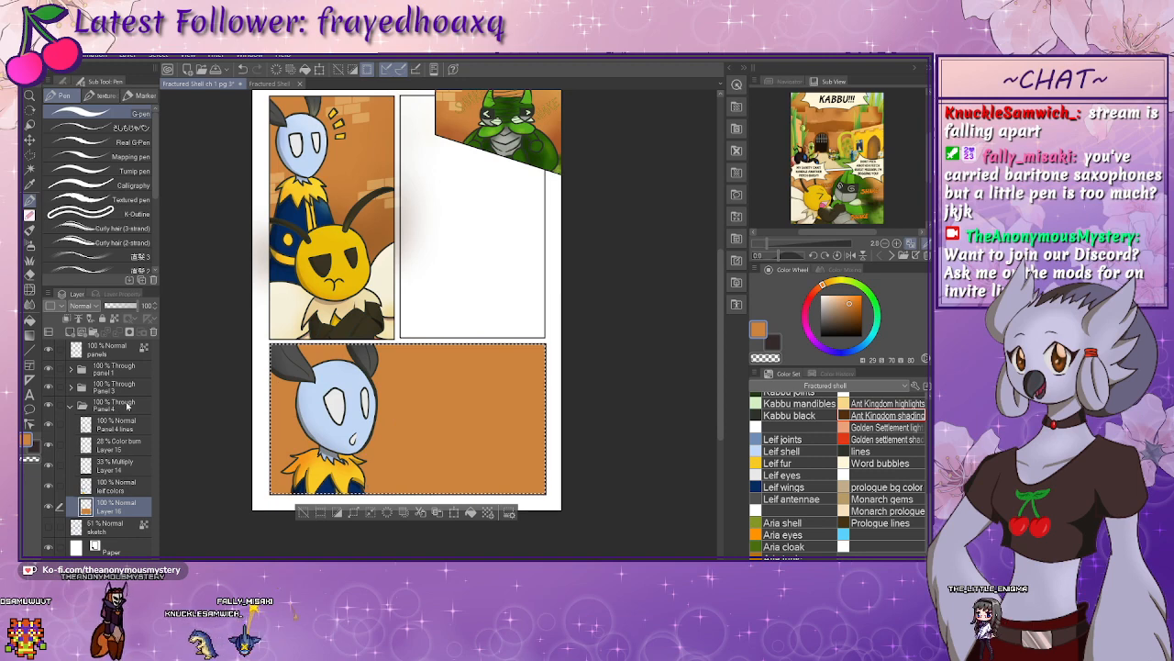
key(ctrl+d)
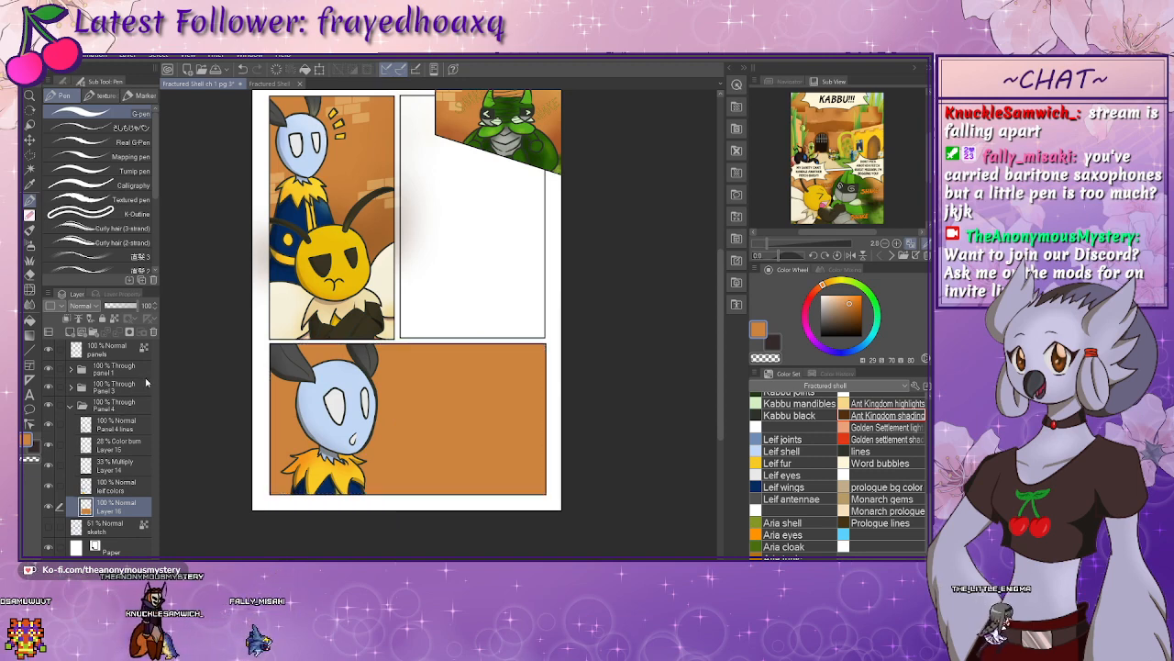
- Add a layer above the orange background and place three brick stamps behind Leif, near the upper edge and near the lower edge of panel 4
click(80, 332)
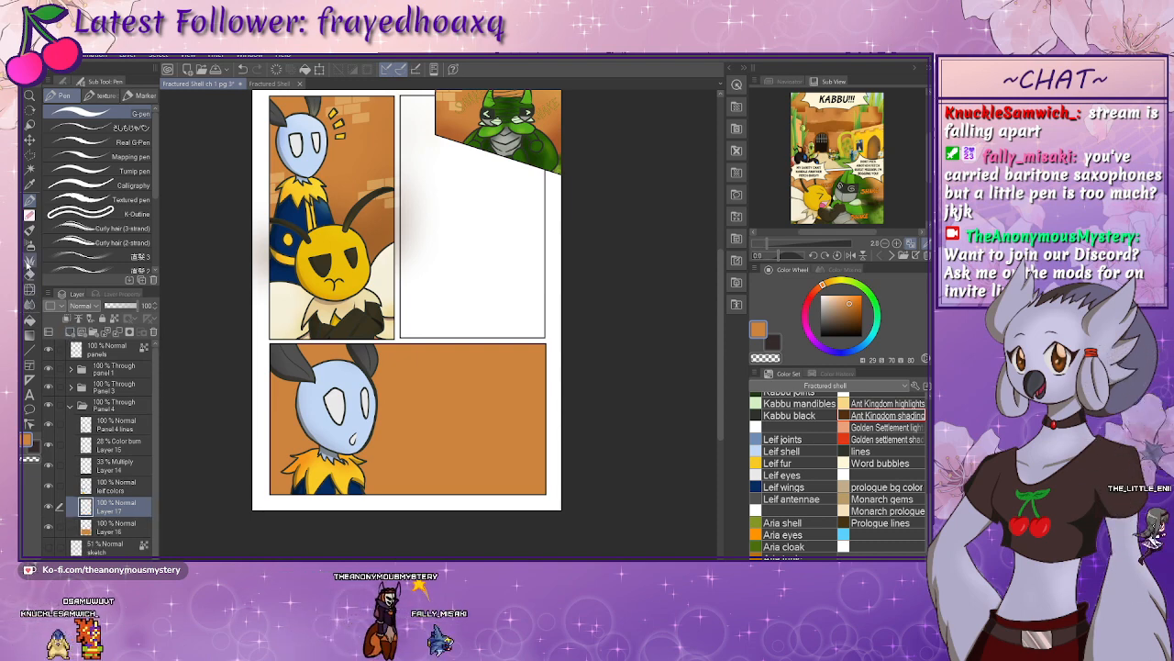
click(30, 263)
click(30, 274)
click(32, 261)
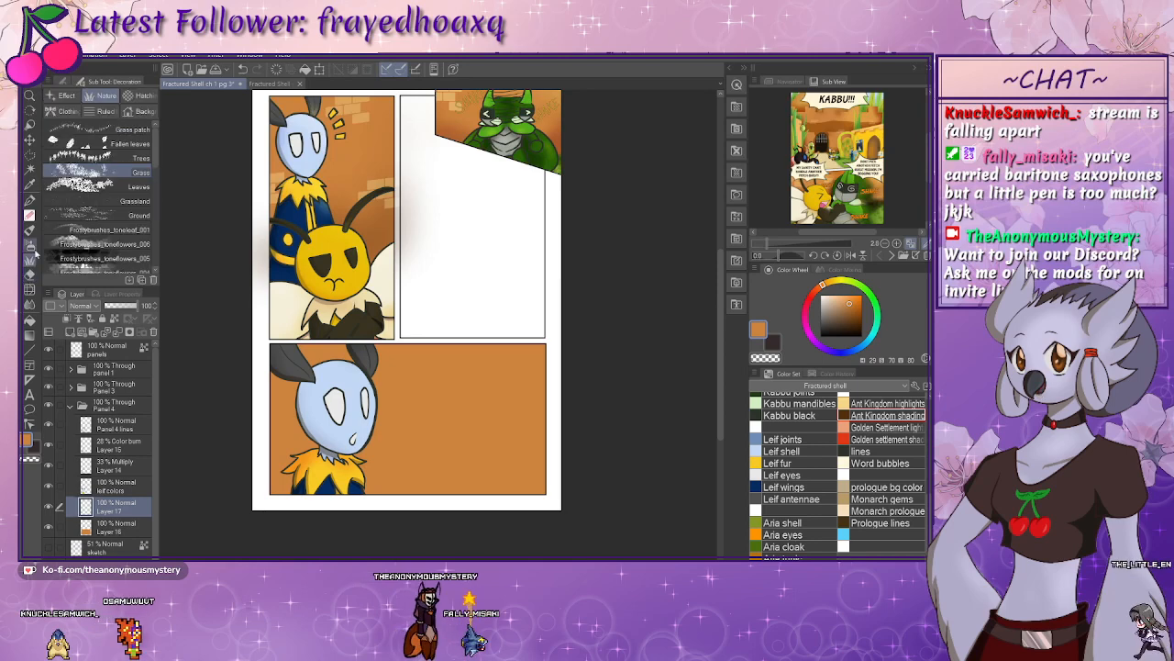
click(144, 111)
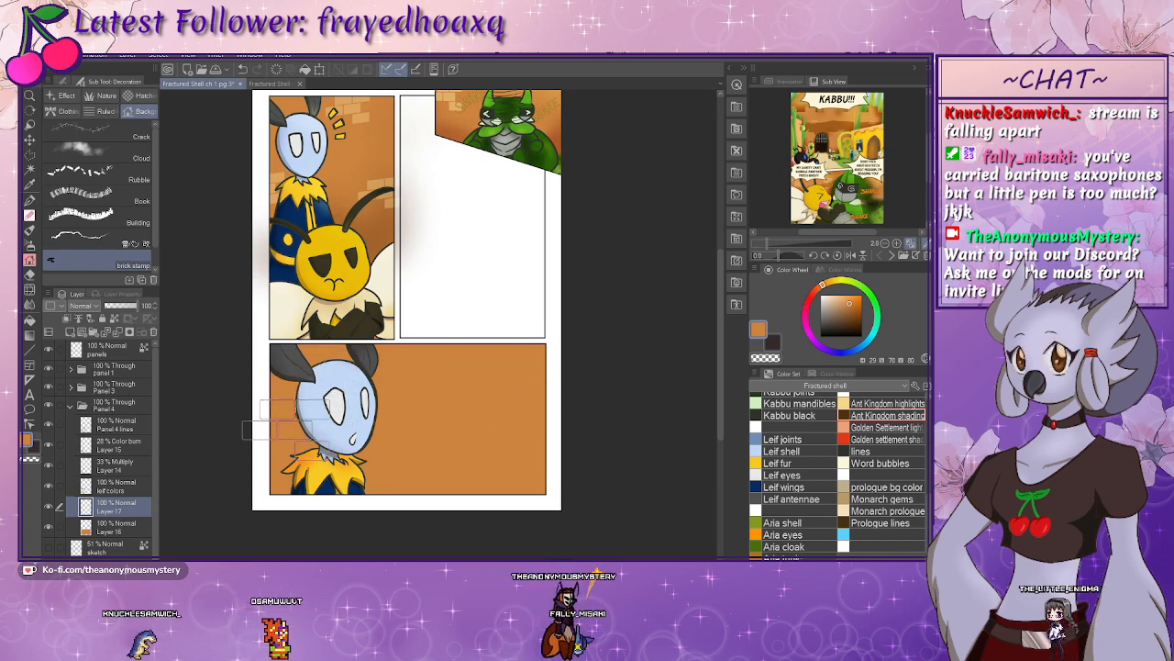
click(284, 417)
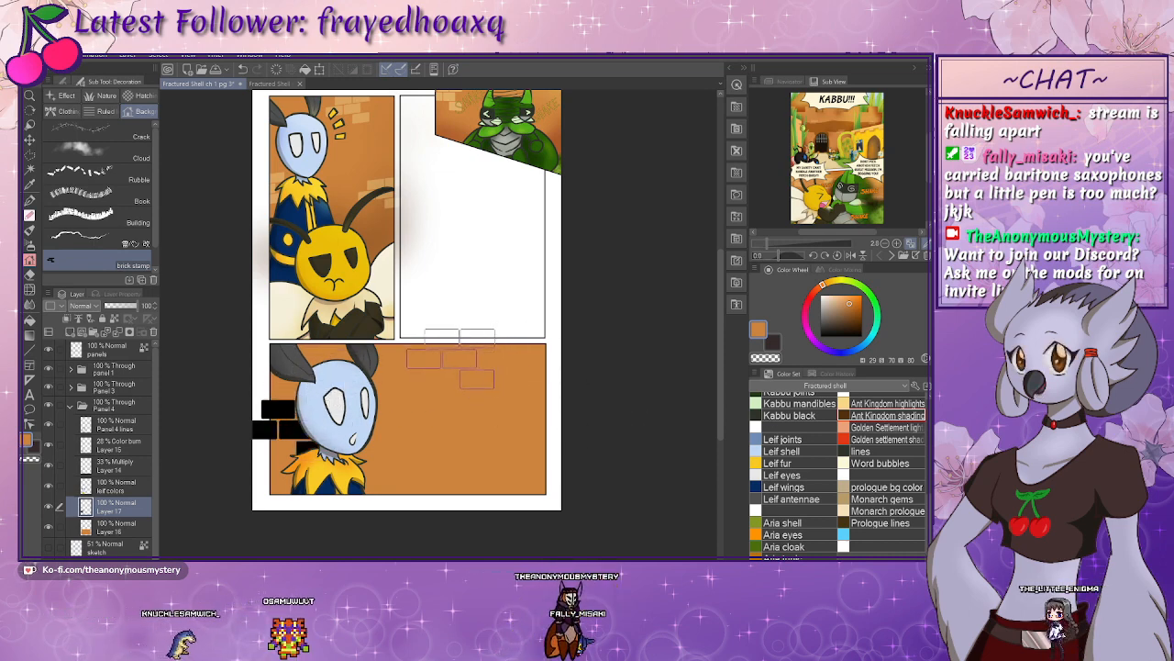
click(457, 360)
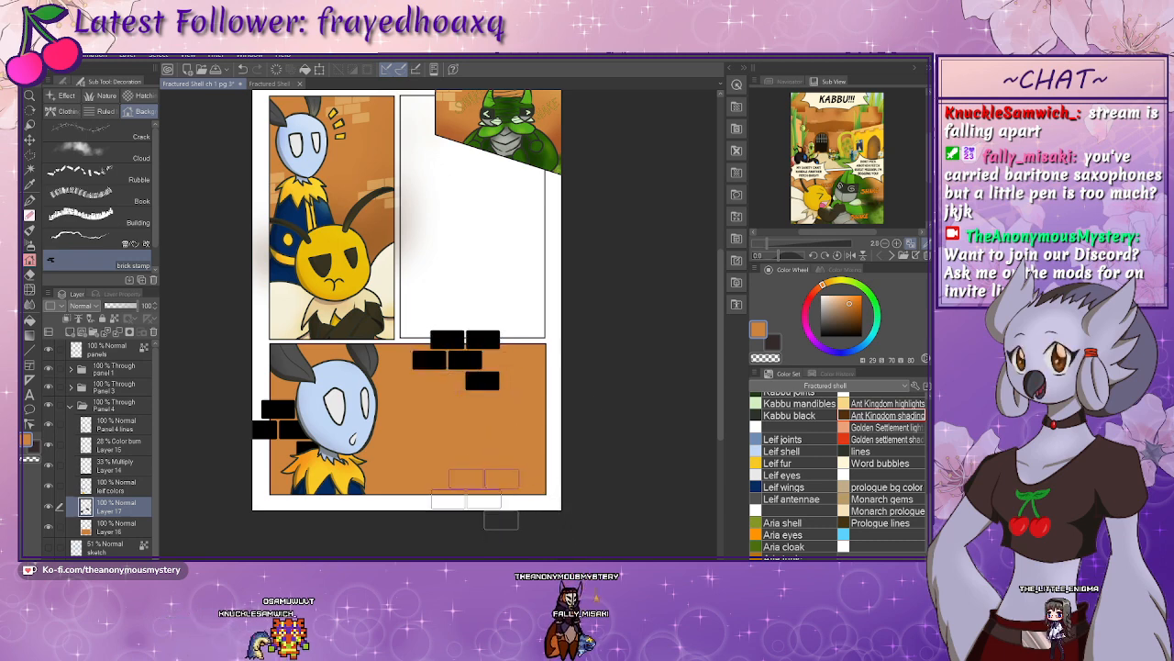
click(474, 495)
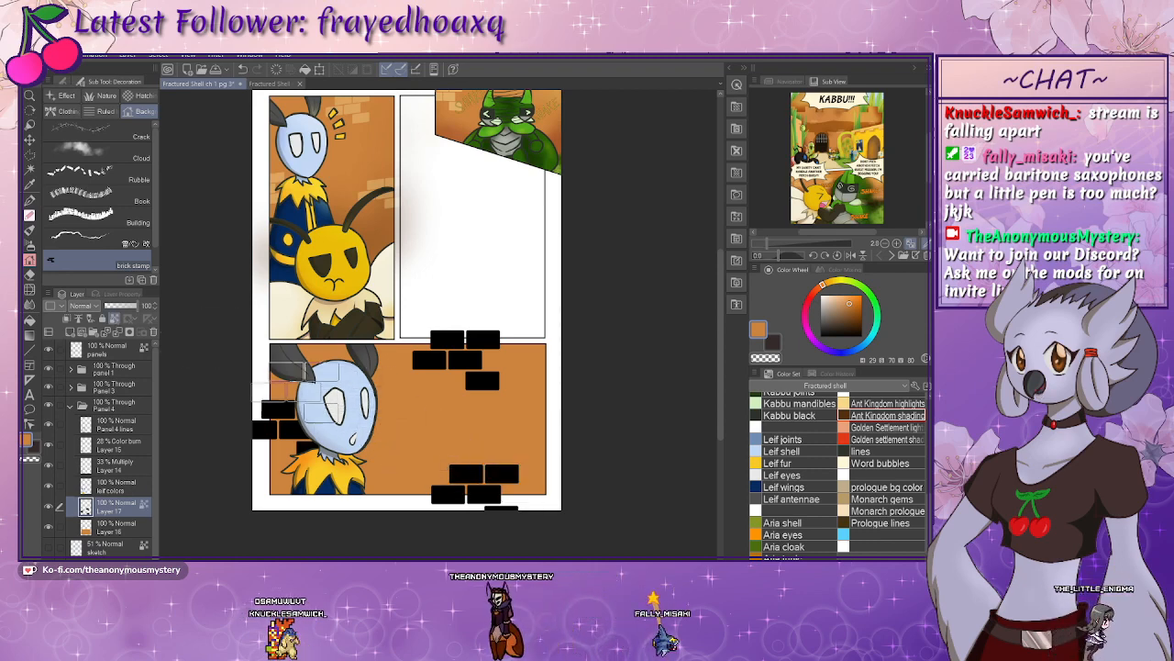
- Set the brick layer to Screen, recolor the stamped bricks orange-brown with the G-pen, and lower the layer's opacity to 49%
key(p)
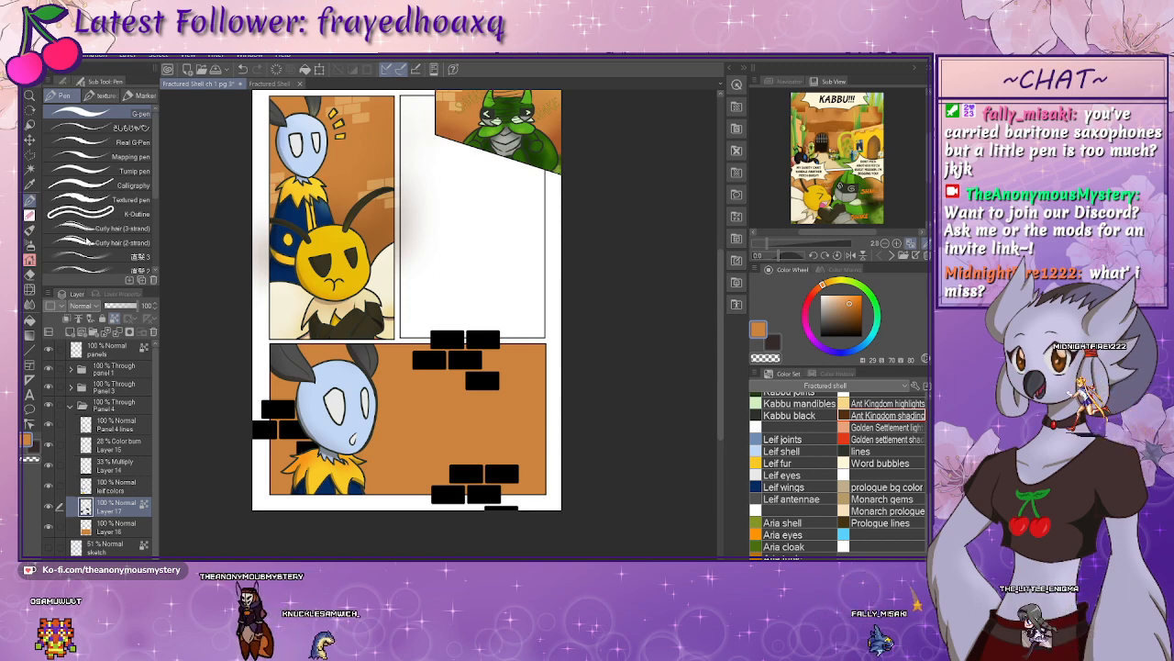
click(89, 126)
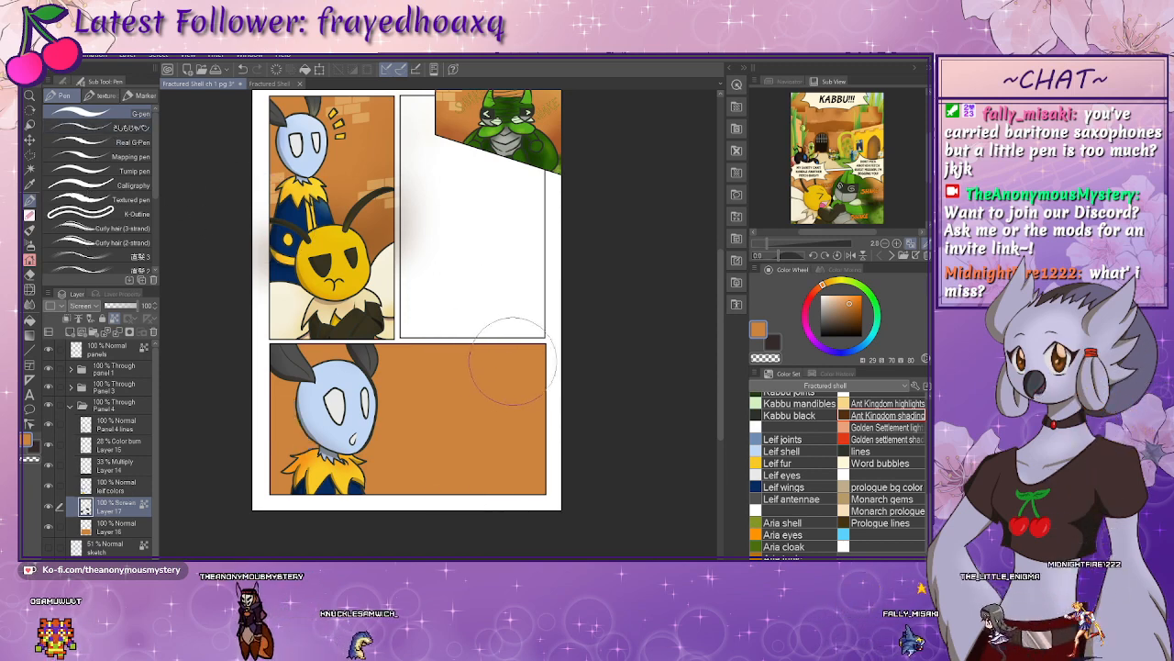
drag(501, 358, 353, 382)
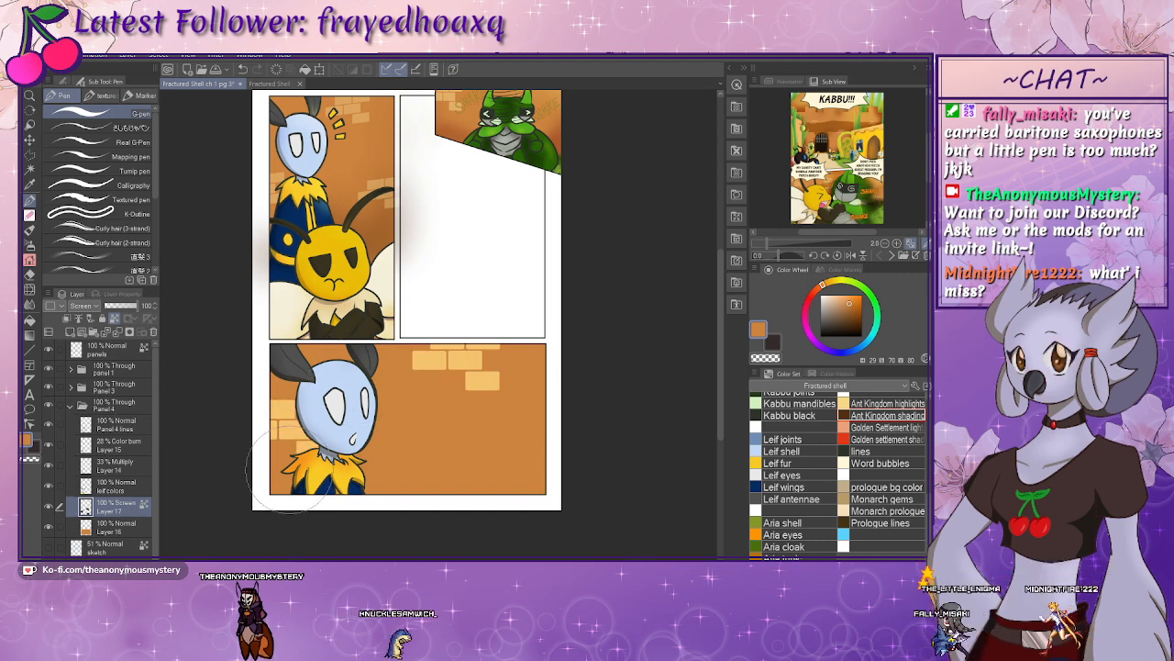
drag(519, 473, 417, 505)
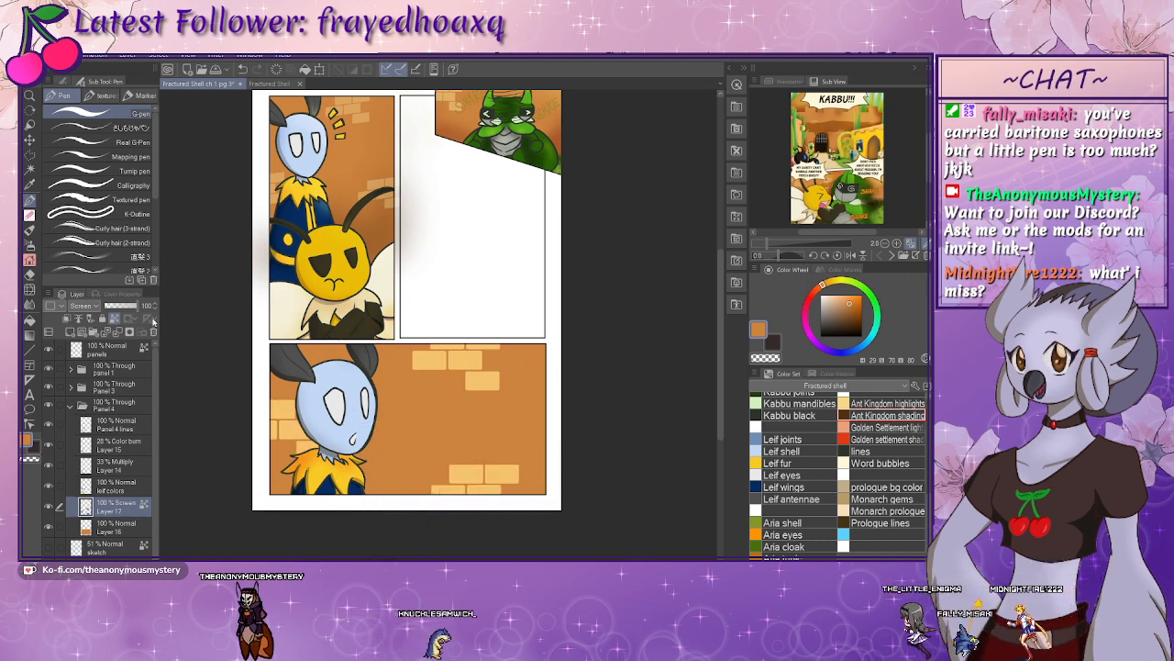
click(115, 306)
drag(120, 310, 125, 310)
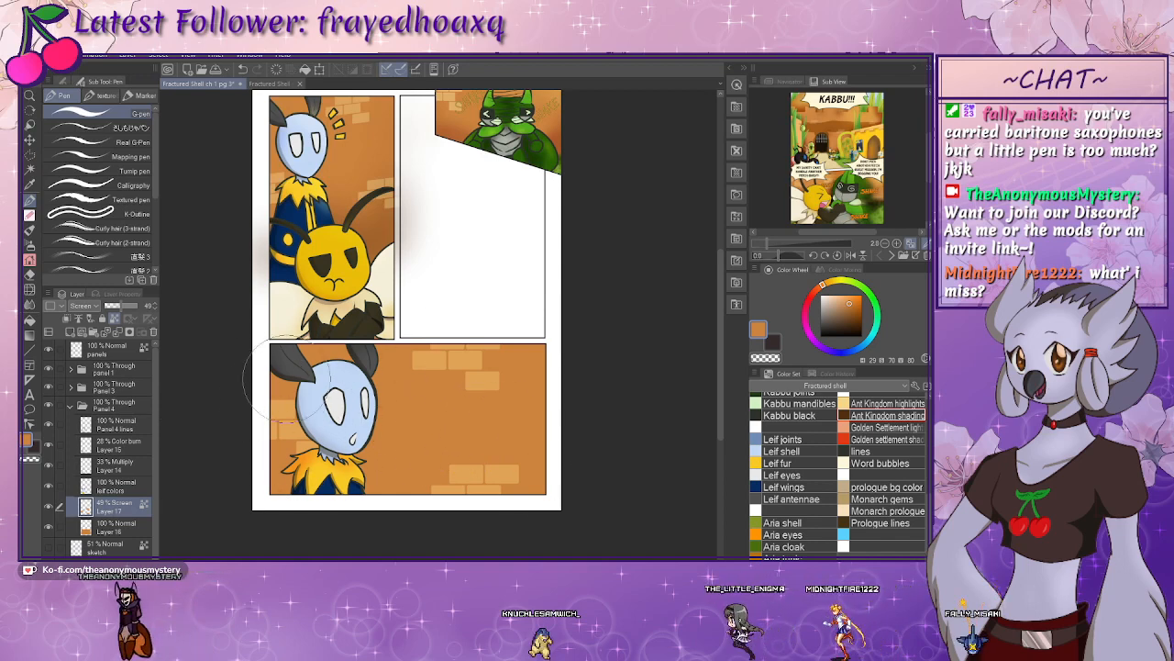
- Add a new Color burn layer at 29% opacity above the bricks, using the Ant Kingdom shading color
drag(401, 327, 398, 330)
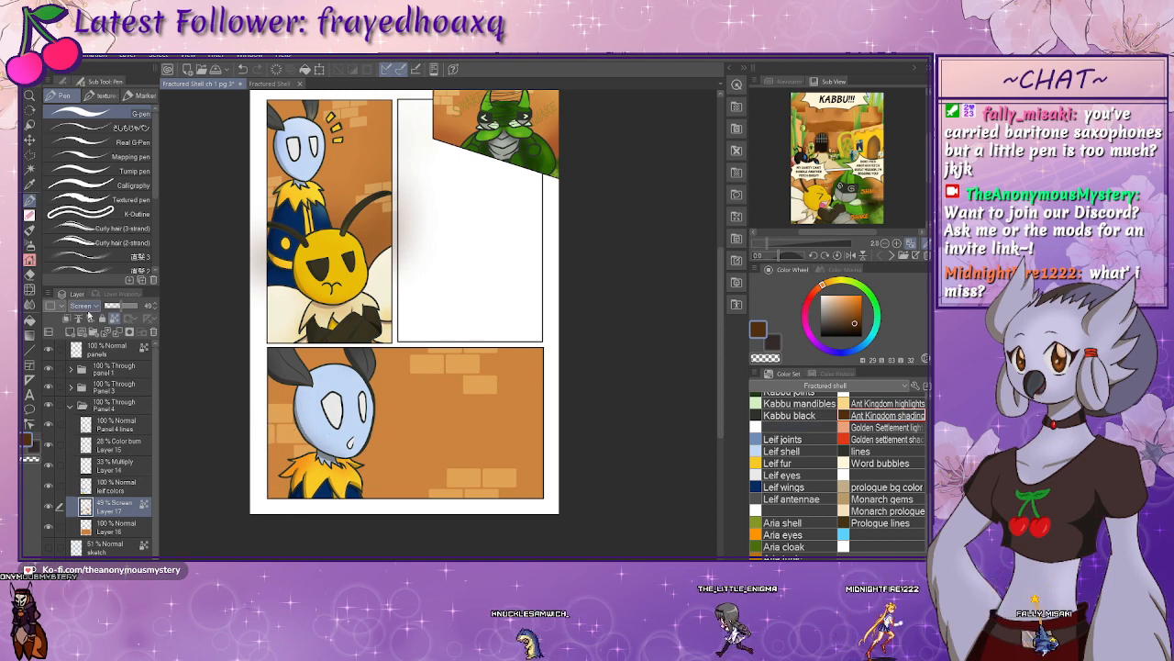
click(116, 332)
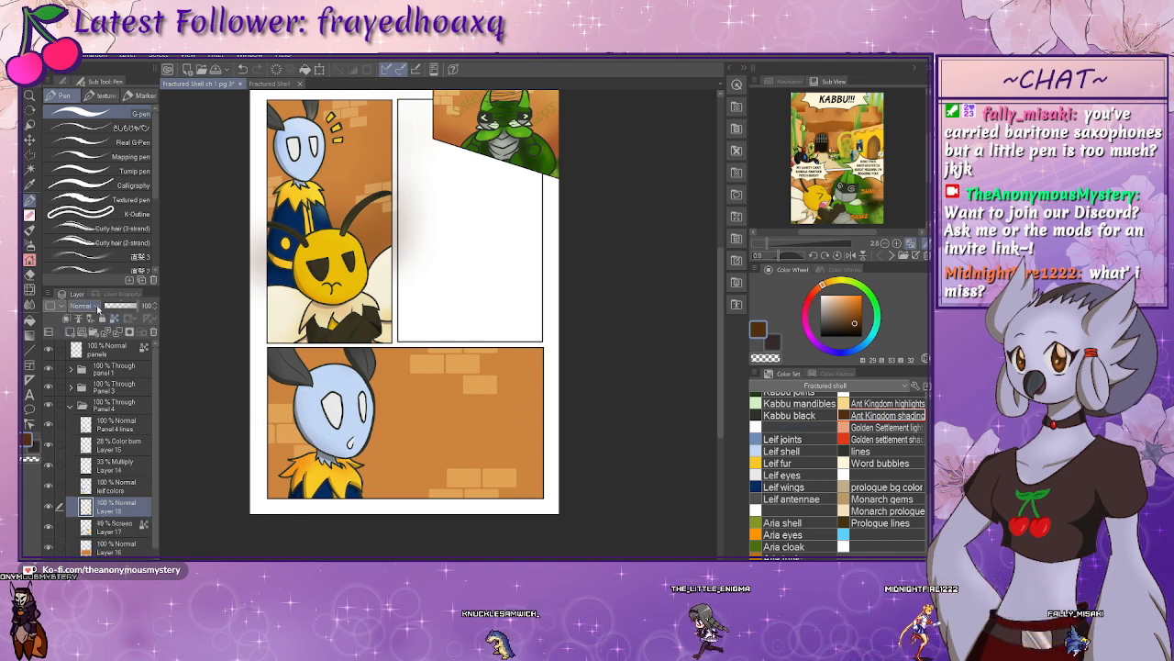
click(97, 306)
click(96, 78)
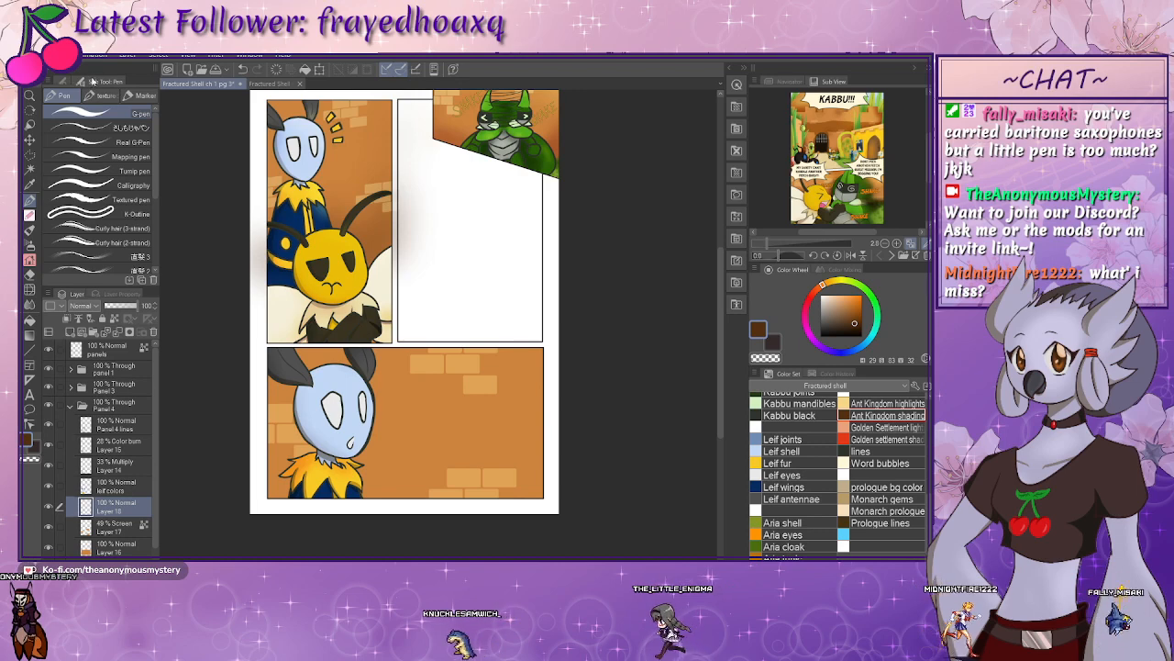
click(113, 306)
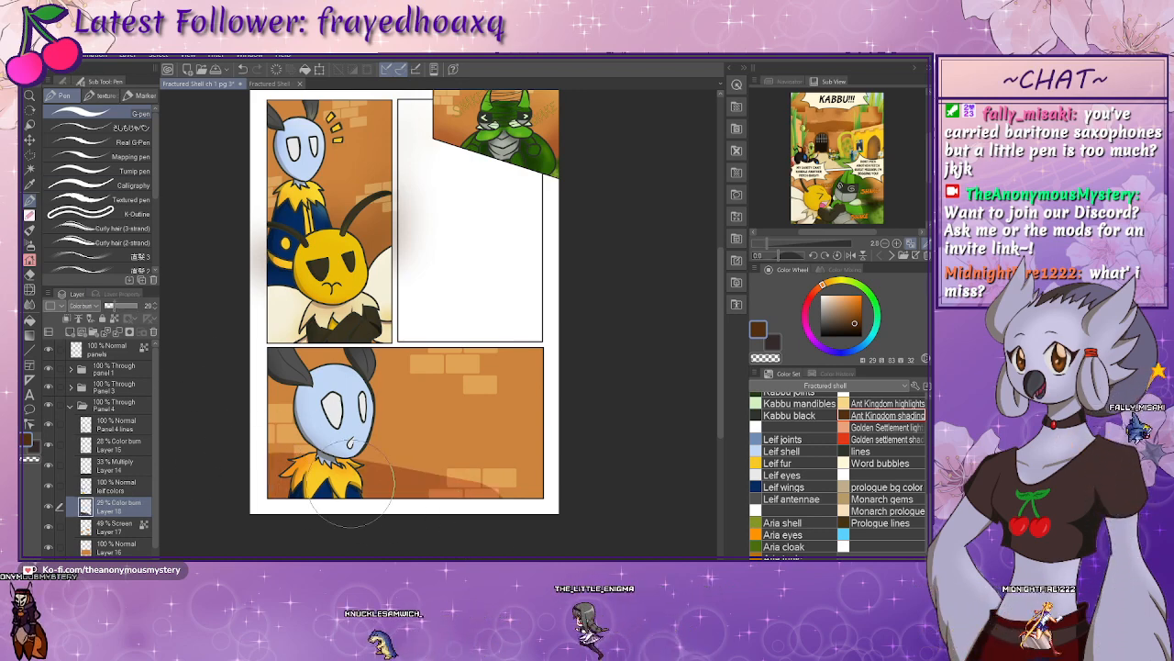
- Shade the lower part of panel 4's brick background with a large soft airbrush
key(b)
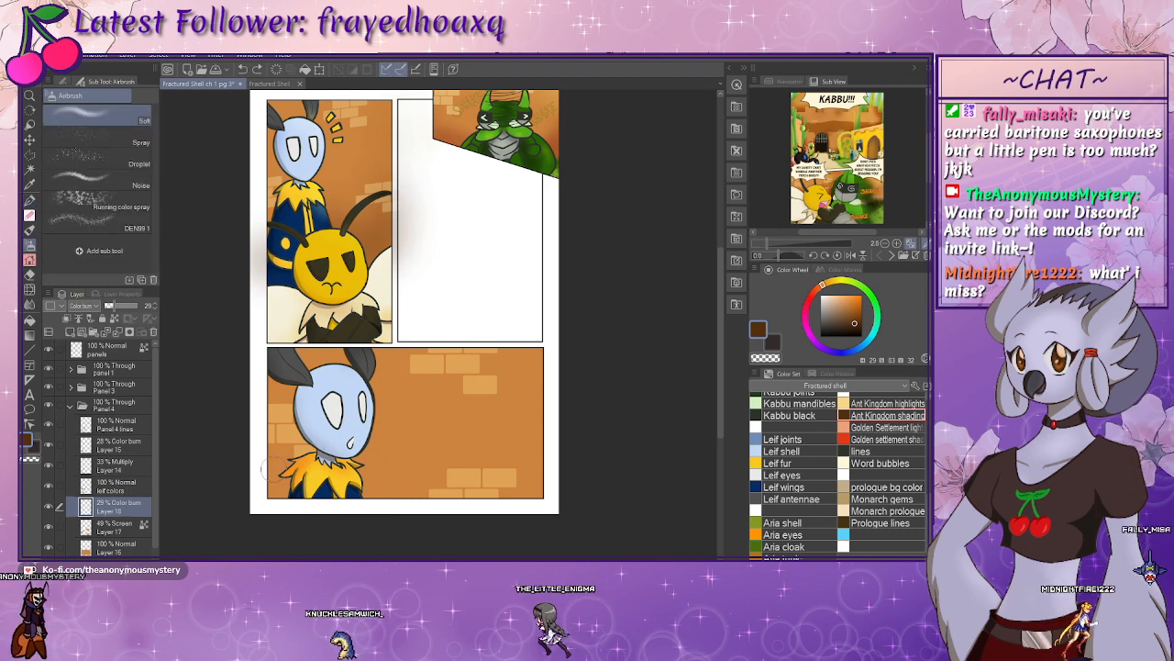
key(bracketright)
key(bracketright)
key(bracketright)
key(bracketright)
key(bracketright)
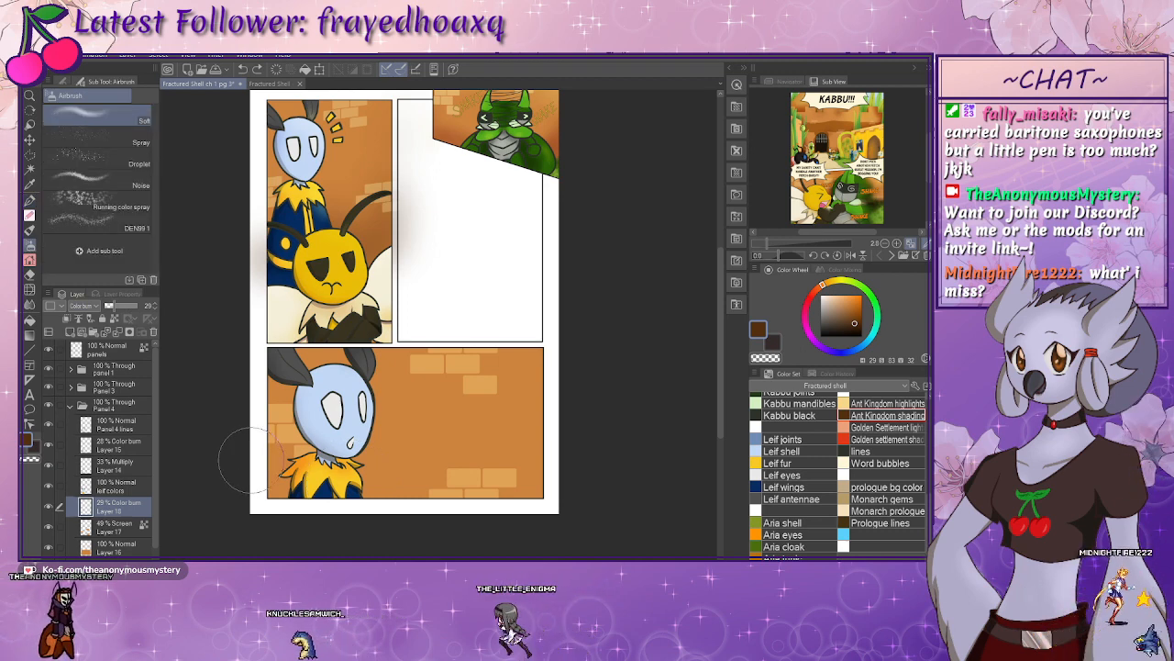
drag(302, 515, 508, 492)
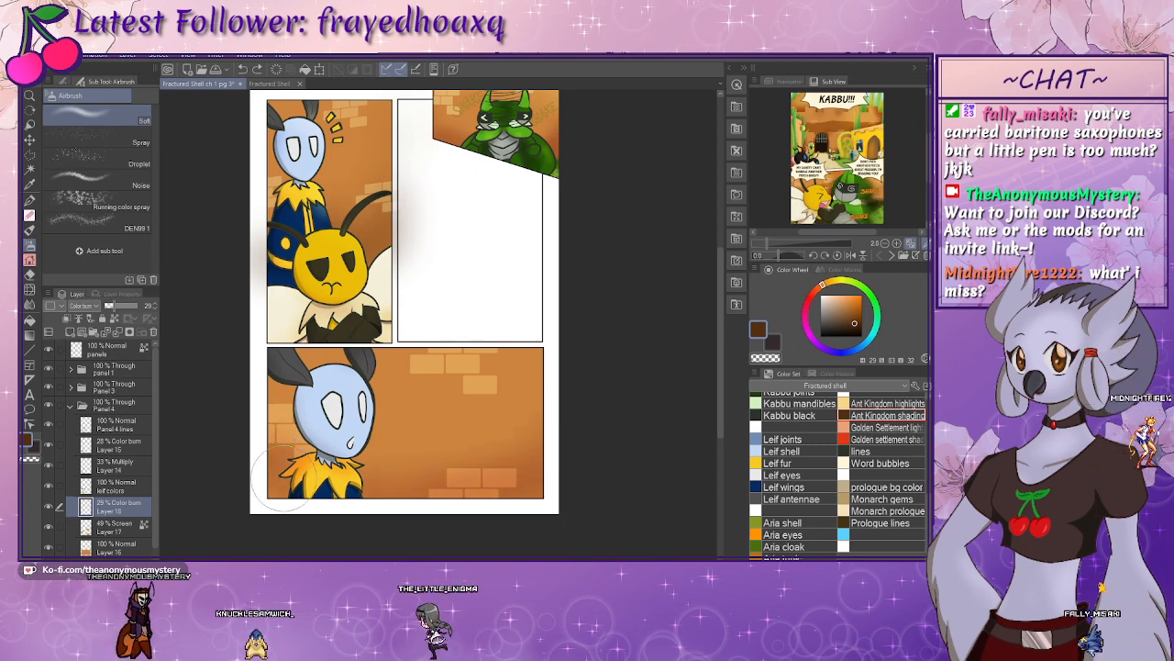
- Airbrush Ant Kingdom highlights over the upper part of panel 4's background on a new Color dodge layer at 33% opacity
key(ctrl+shift+n)
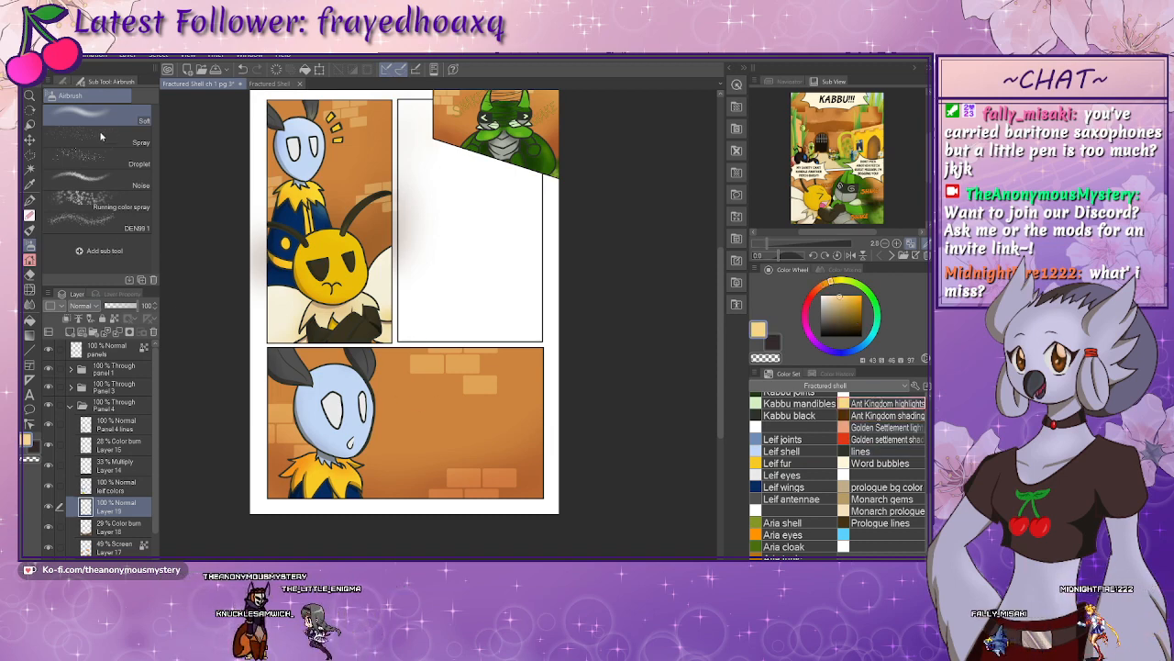
click(101, 150)
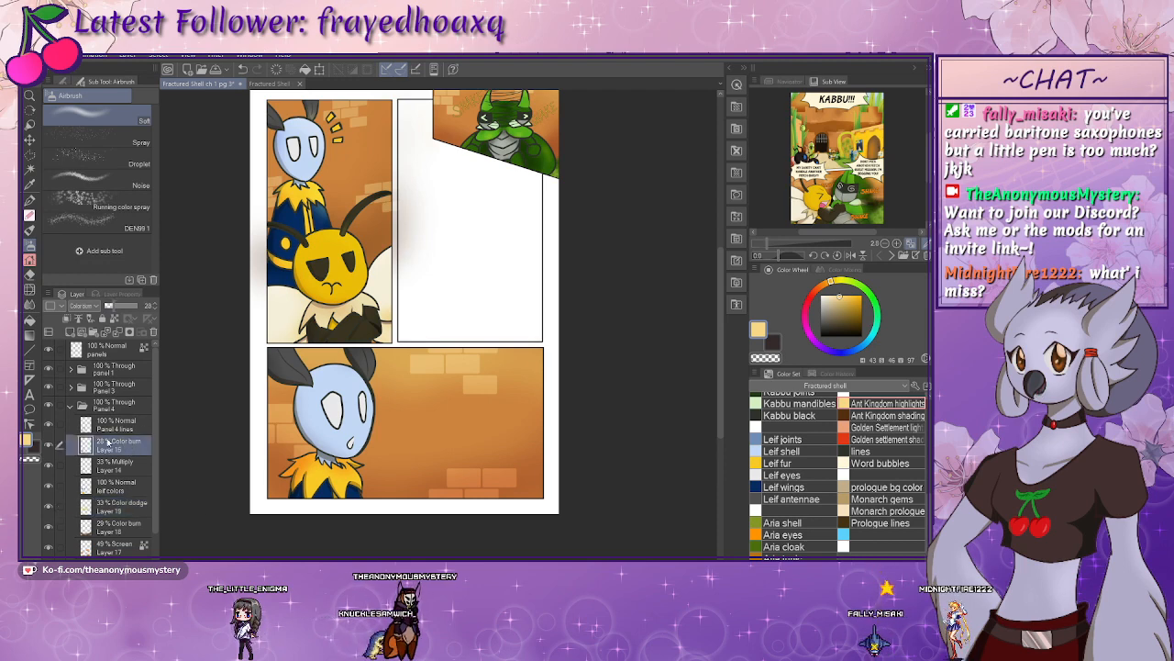
- Select the area outside panel 4's flat background, delete the spill on its Color burn and Color dodge layers, and clear the selection
click(120, 561)
key(w)
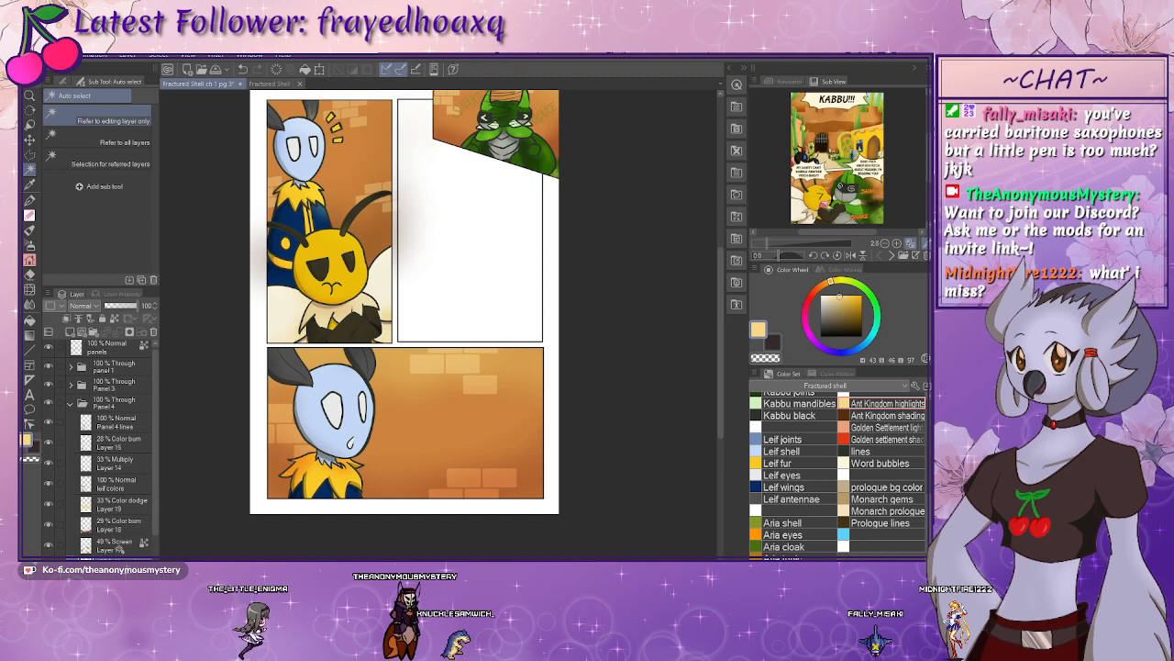
click(119, 548)
click(117, 525)
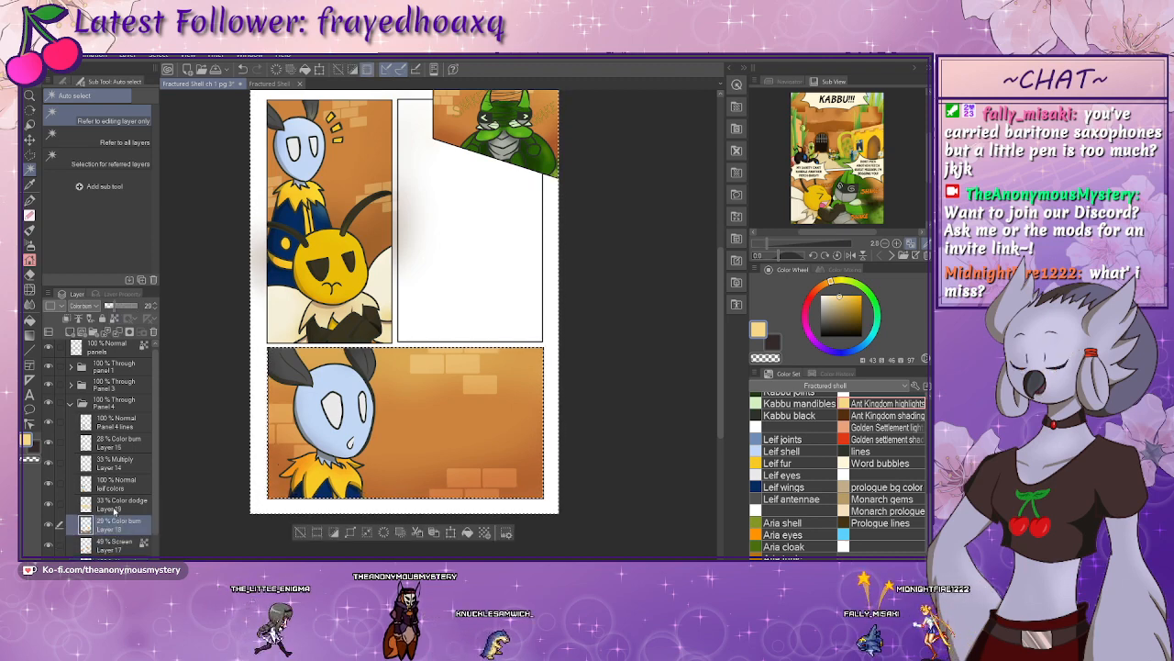
click(119, 503)
key(ctrl+d)
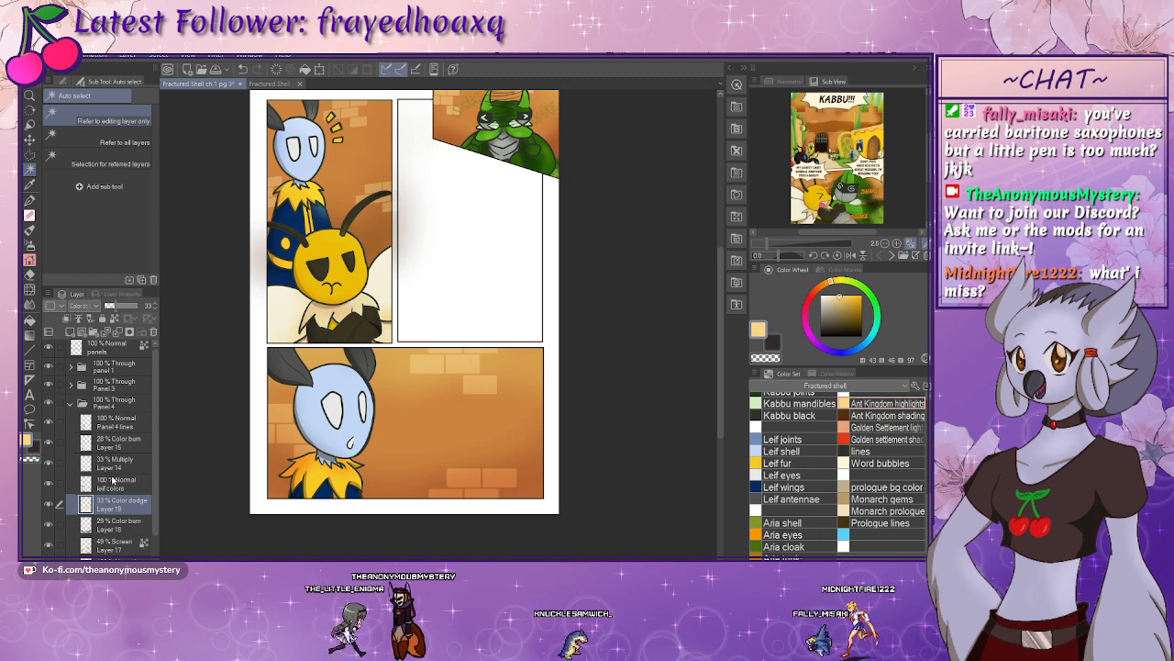
- Add a new Color dodge layer at 29% opacity above Leif's Color burn layer in panel 4 and softly airbrush Ant Kingdom highlights on Leif
click(110, 441)
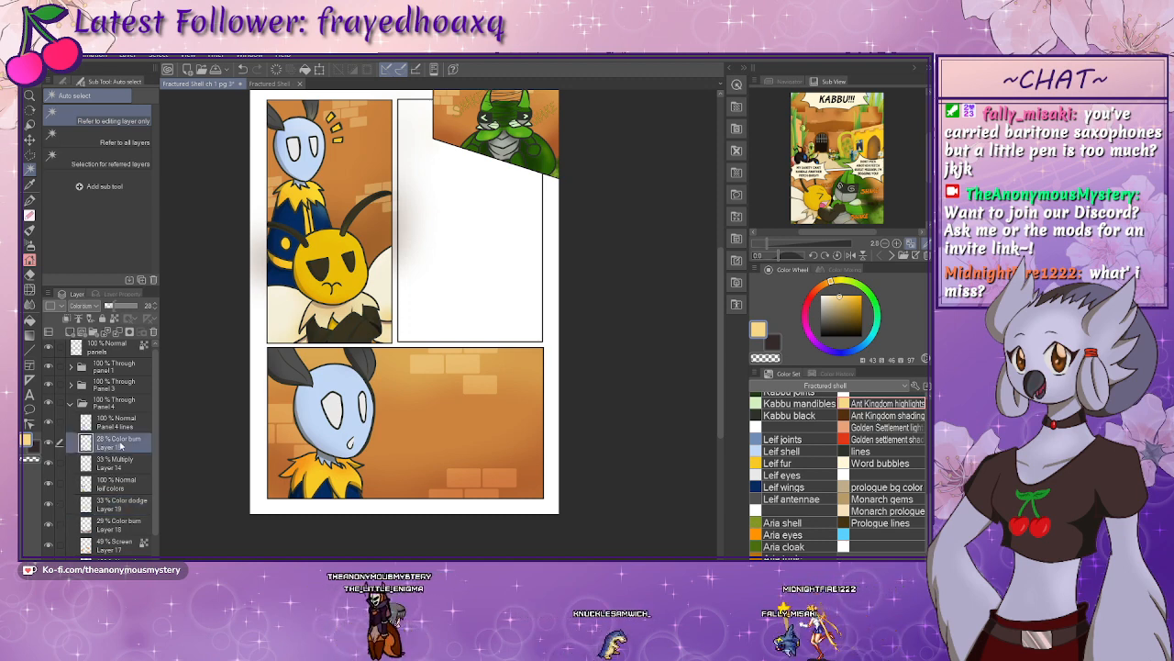
click(70, 332)
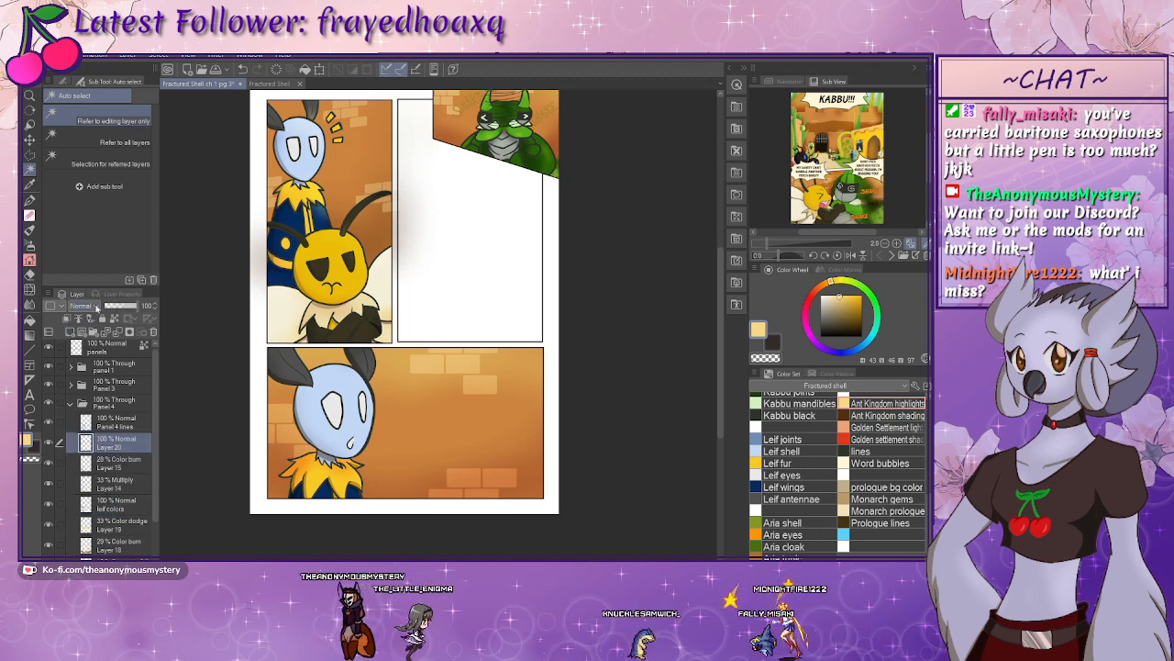
click(93, 135)
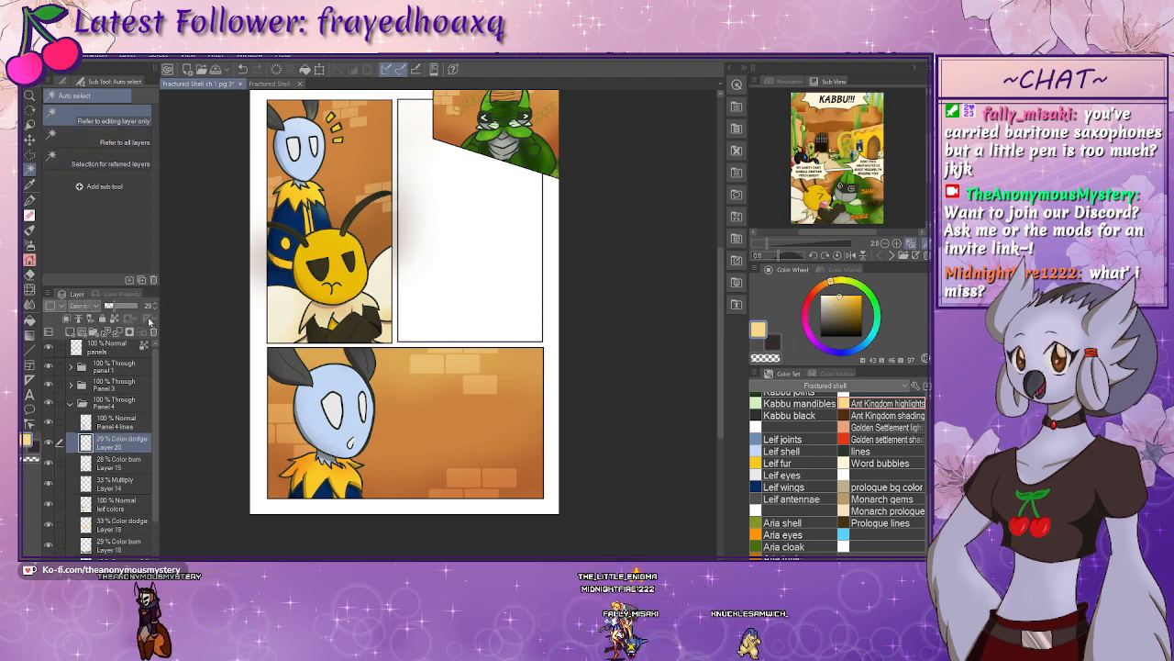
click(28, 244)
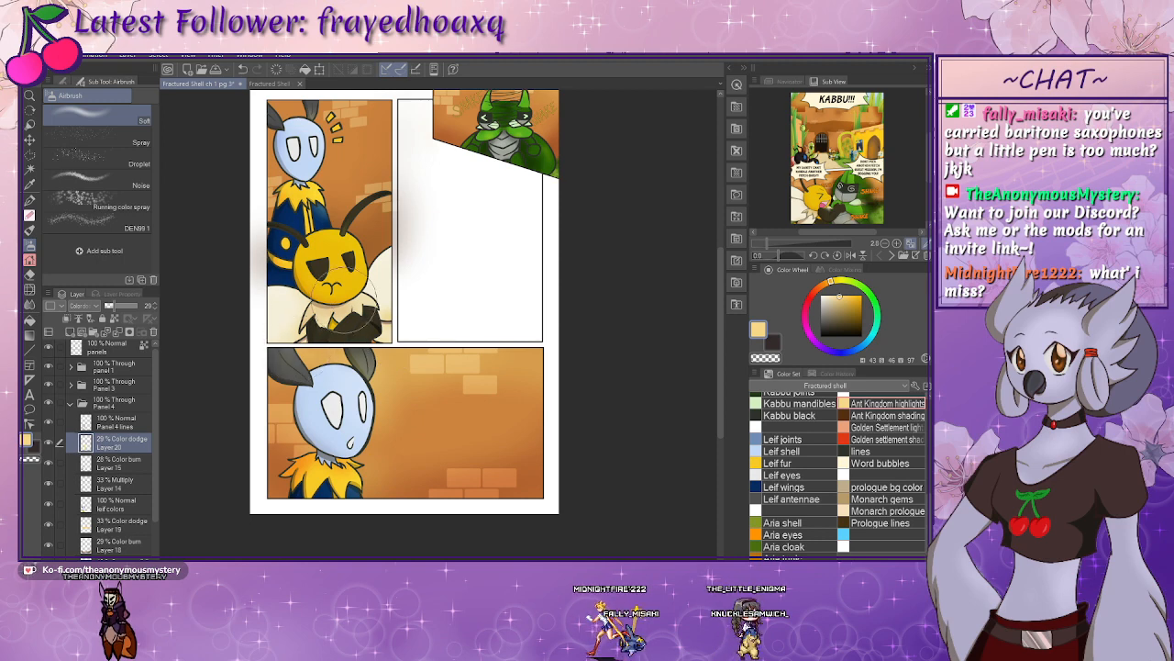
- Select the area outside Leif's flat colors in panel 4, delete the spill on Leif's Color dodge and Color burn layers, and clear the selection
click(127, 507)
key(w)
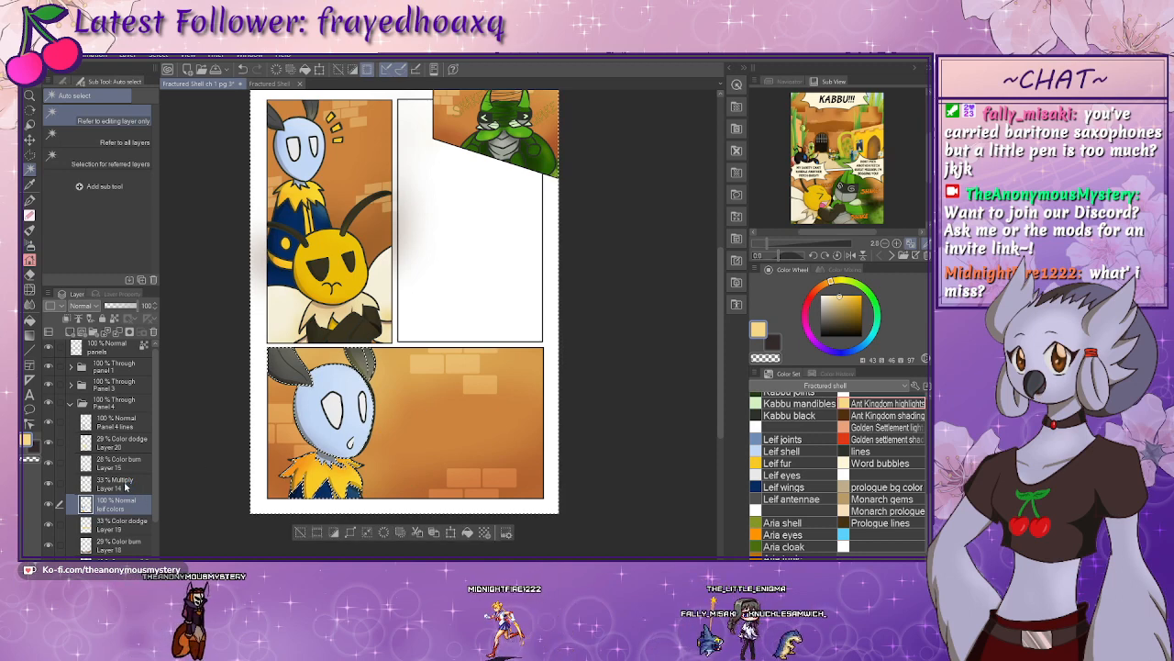
click(128, 447)
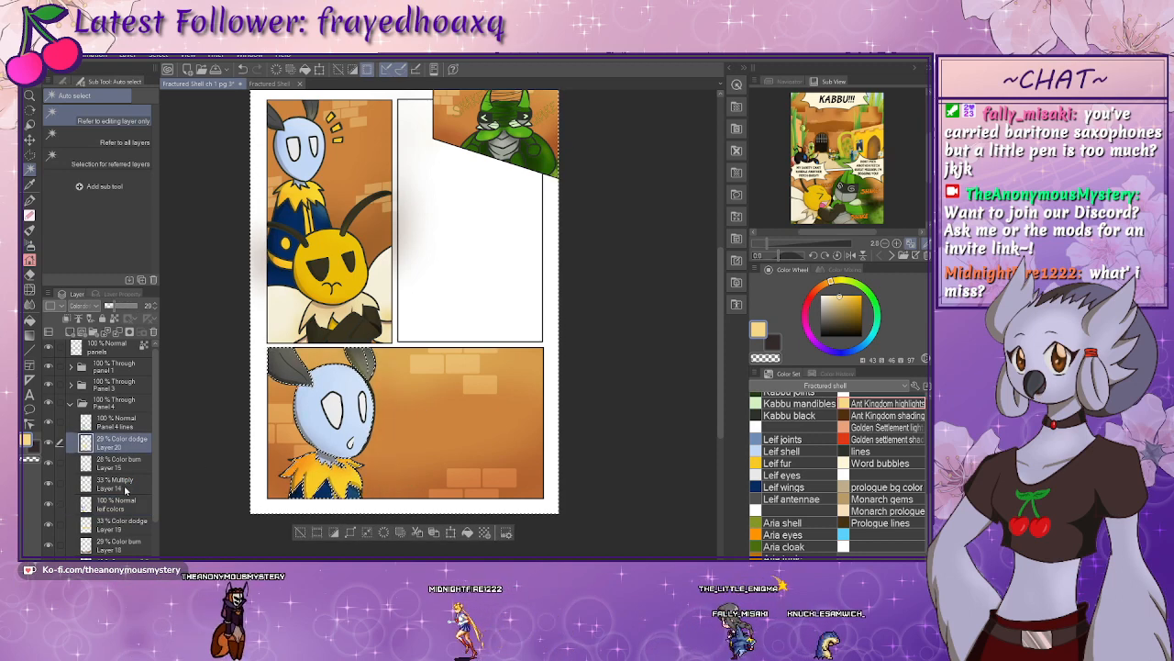
click(122, 463)
key(ctrl+d)
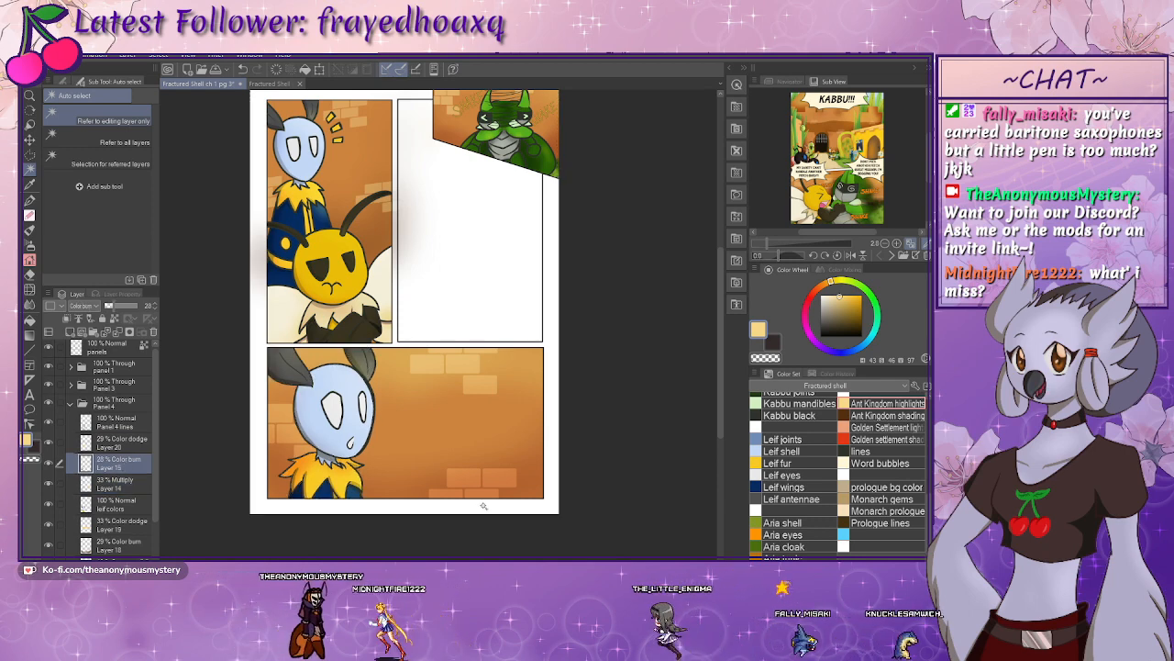
- Show the sketch layer beneath the Panel 4 folder
scroll(152, 411, down, 3)
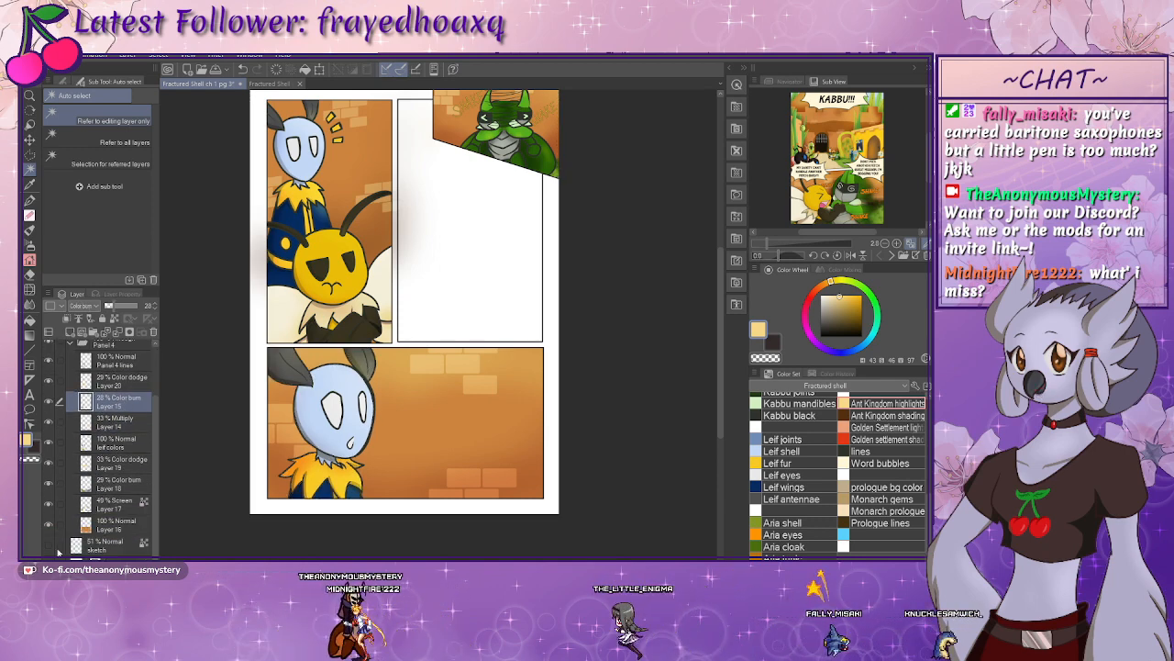
click(49, 544)
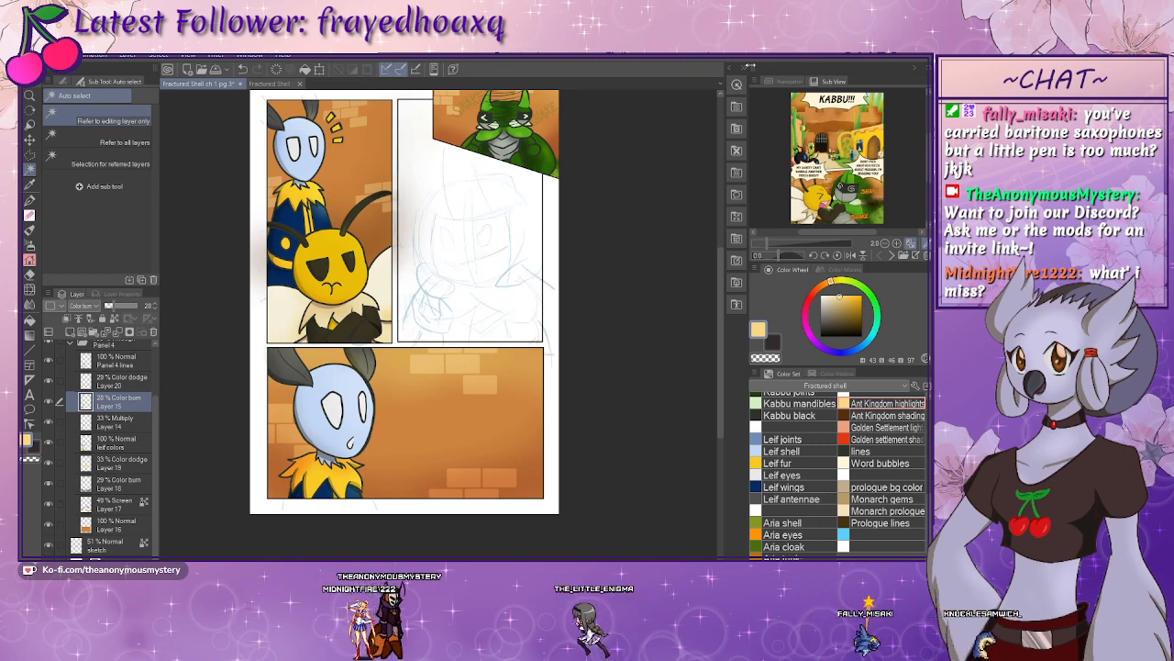